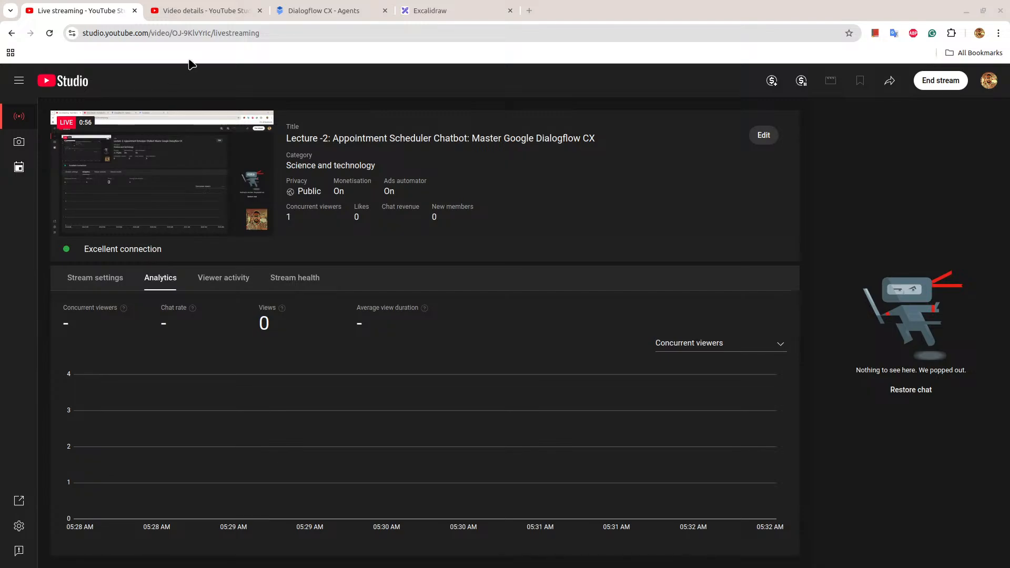
Switch to the Excalidraw board and review the topic list under the 19th October 2024 heading.
click(451, 7)
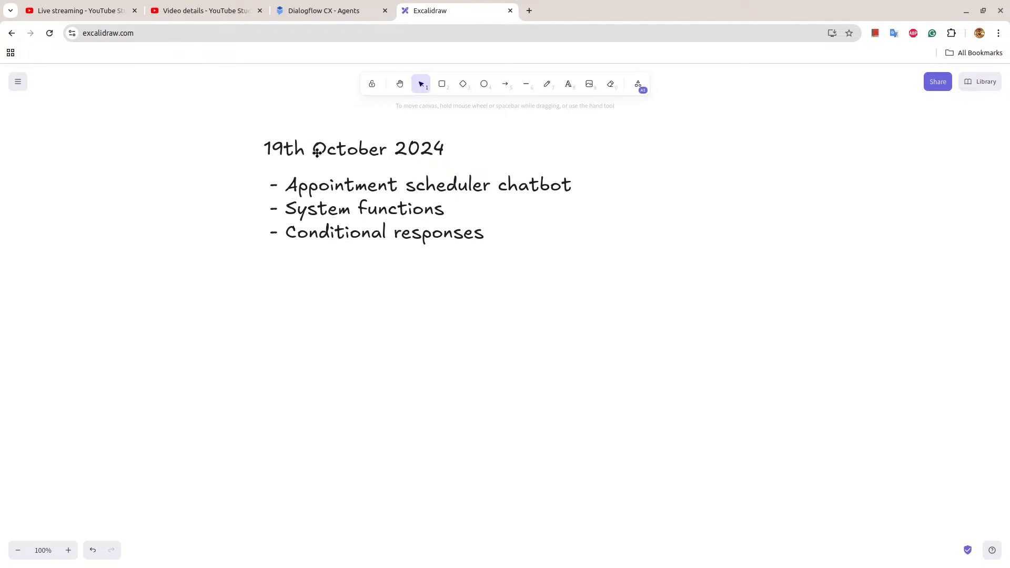
drag(242, 134, 587, 265)
click(580, 252)
click(568, 193)
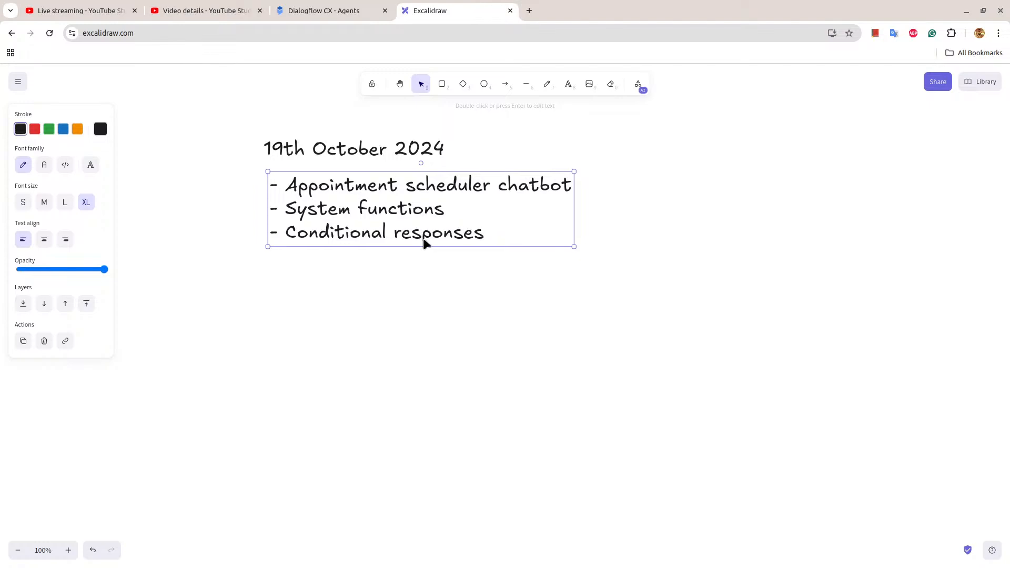
Examine the earlier Dialogflow CX course notes, conversation diagram and First Flow diagram on the board, finishing at the 19th October 2024 topics.
scroll(534, 201, up, 6)
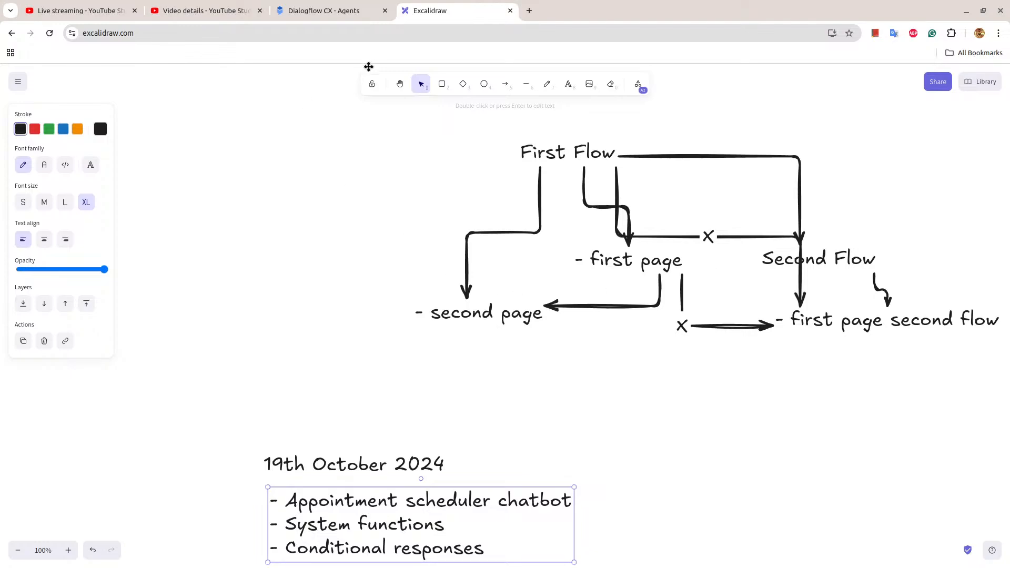
click(399, 83)
drag(394, 217, 218, 352)
scroll(415, 266, down, 8)
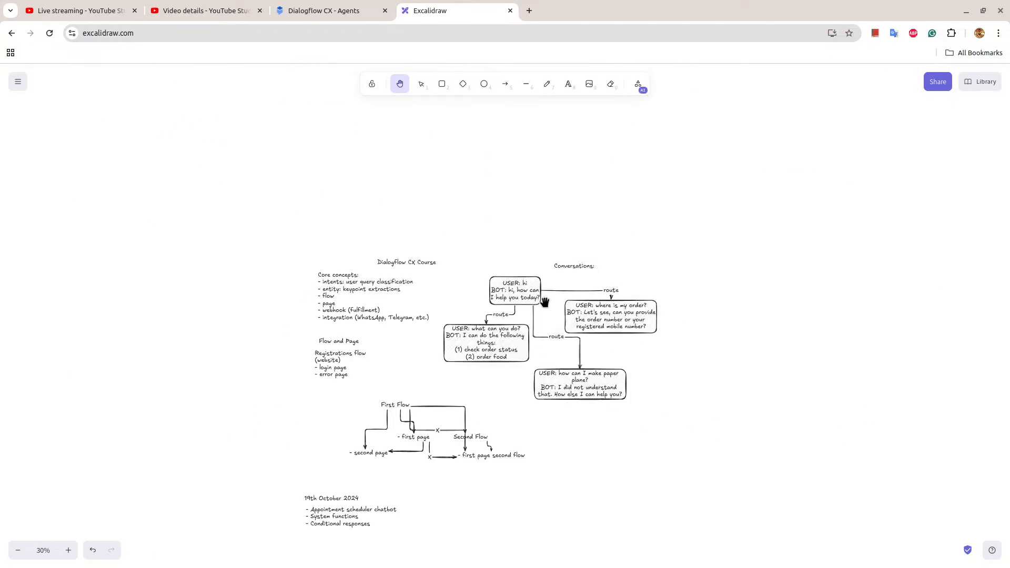
scroll(545, 302, down, 2)
scroll(544, 302, up, 3)
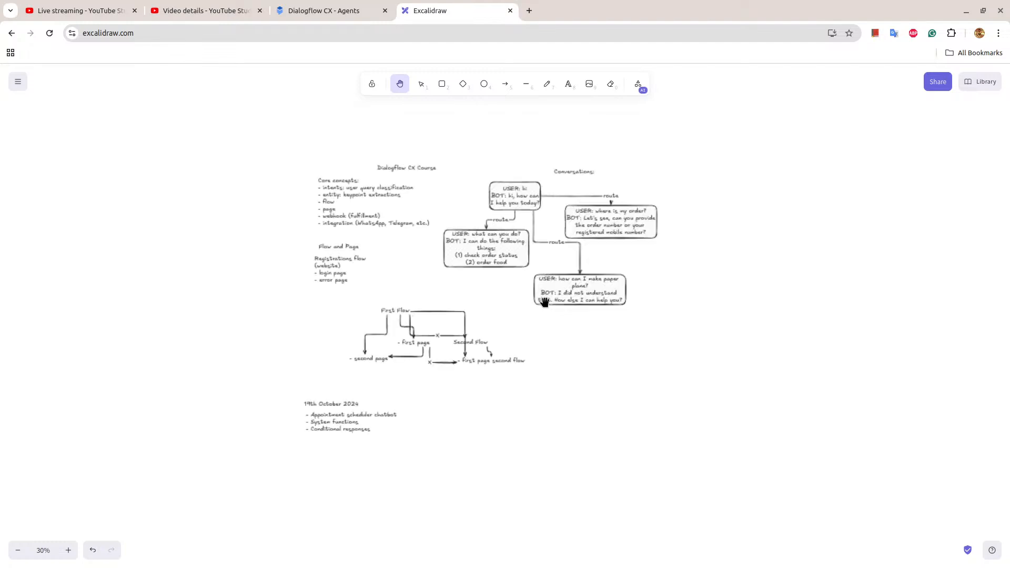
drag(251, 273, 306, 289)
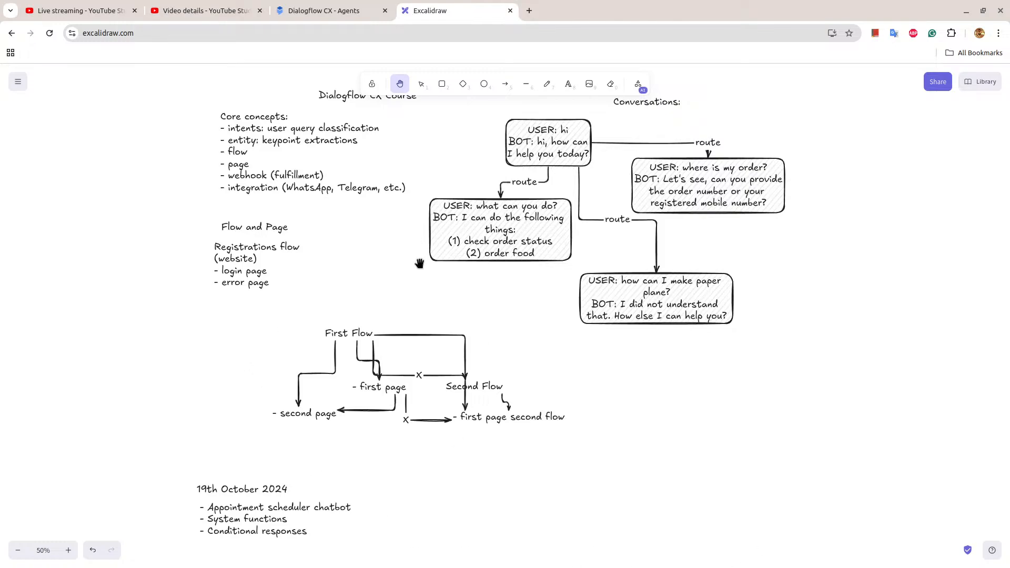
scroll(419, 322, down, 1)
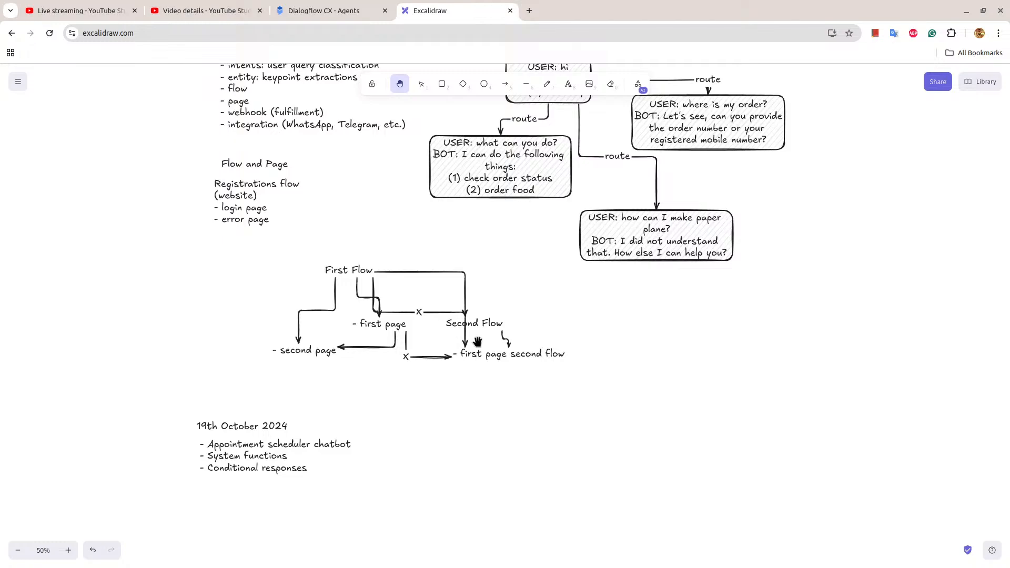
scroll(477, 342, up, 1)
scroll(476, 343, up, 3)
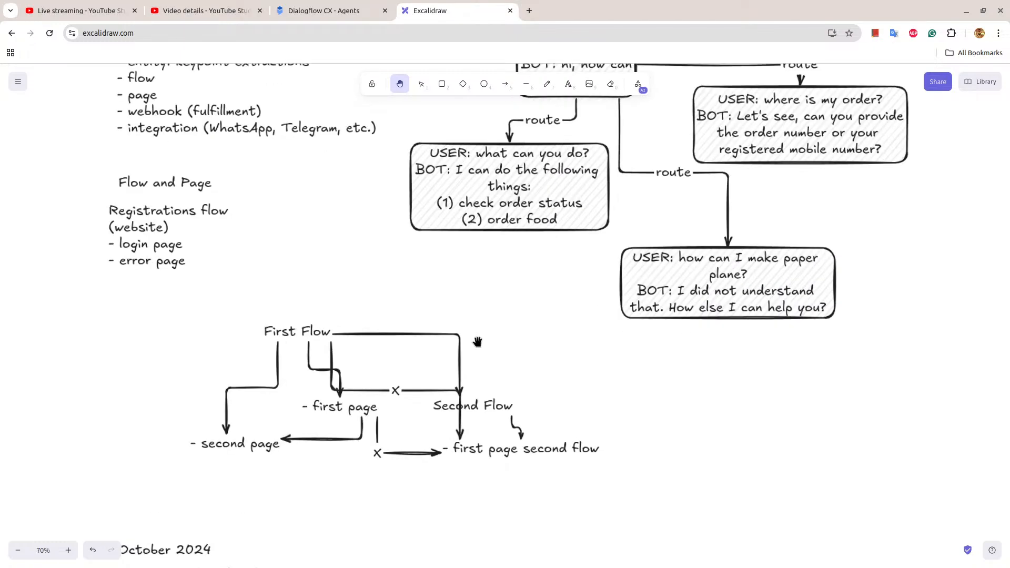
drag(576, 387, 669, 303)
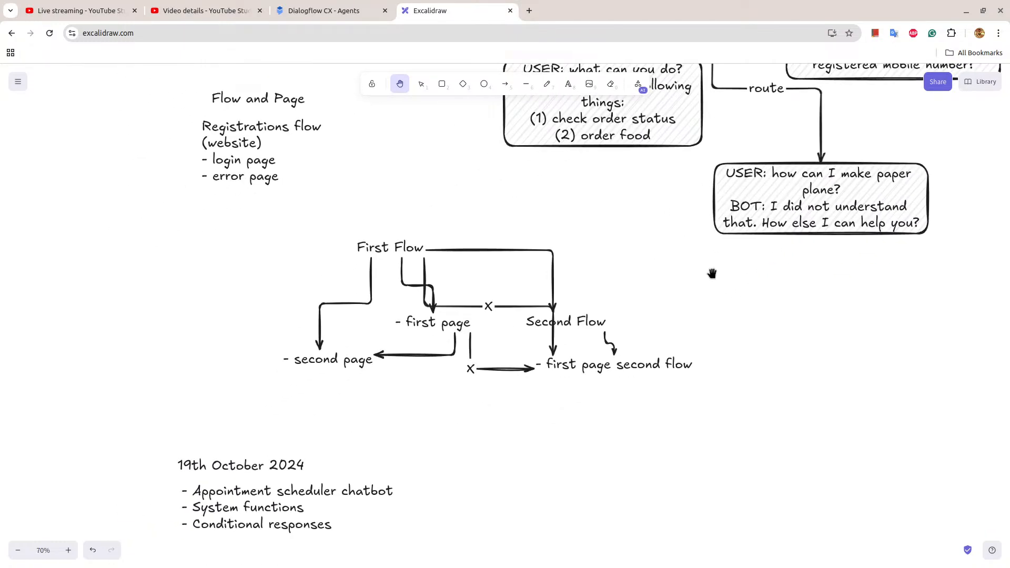
scroll(715, 276, down, 3)
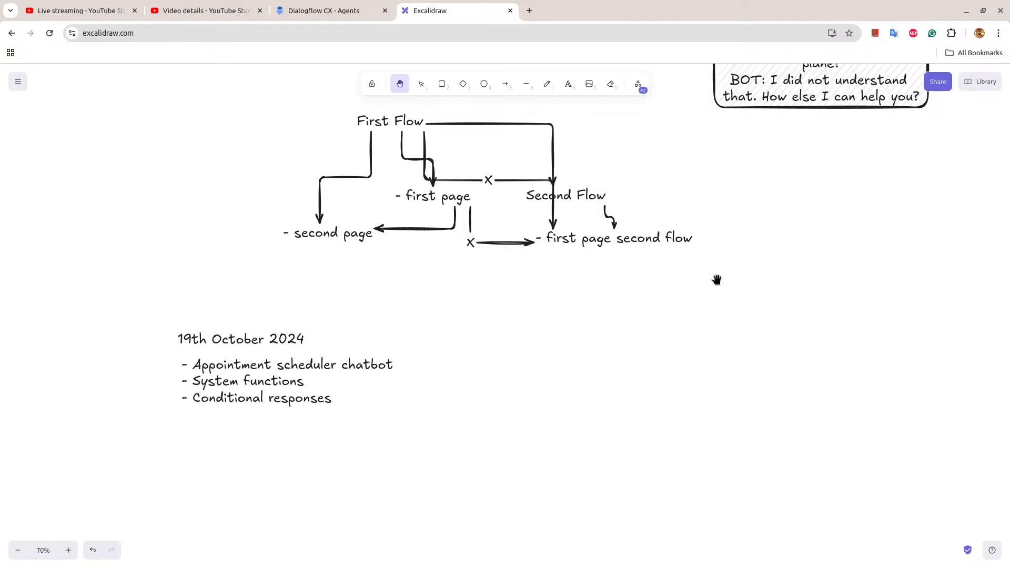
mouse_move(602, 294)
mouse_down()
mouse_move(622, 298)
mouse_move(669, 280)
mouse_up()
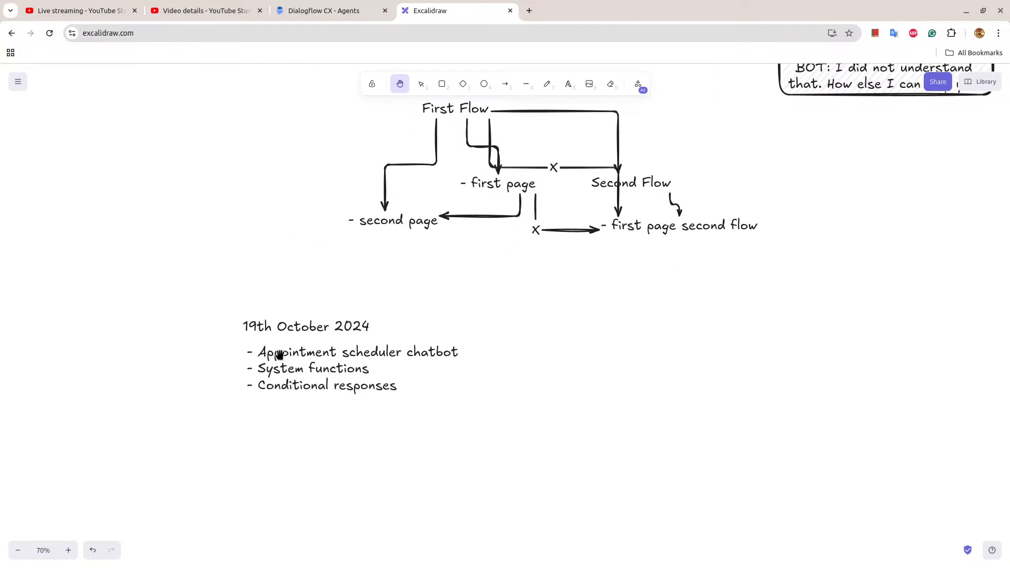
scroll(420, 349, down, 3)
scroll(420, 349, down, 2)
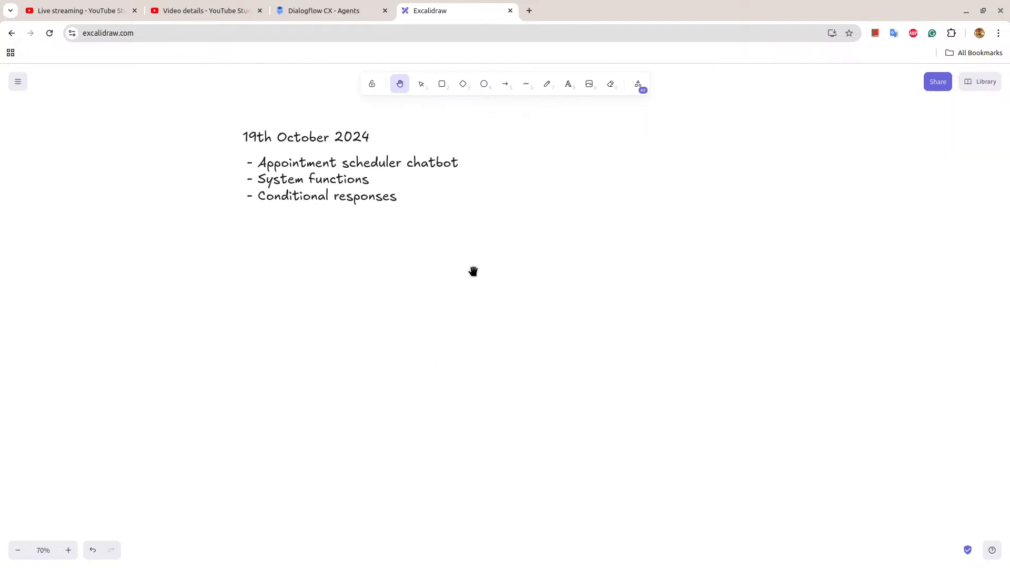
Search Google for "dialogflow cx system functions" in a new tab and open the System functions reference page.
click(530, 10)
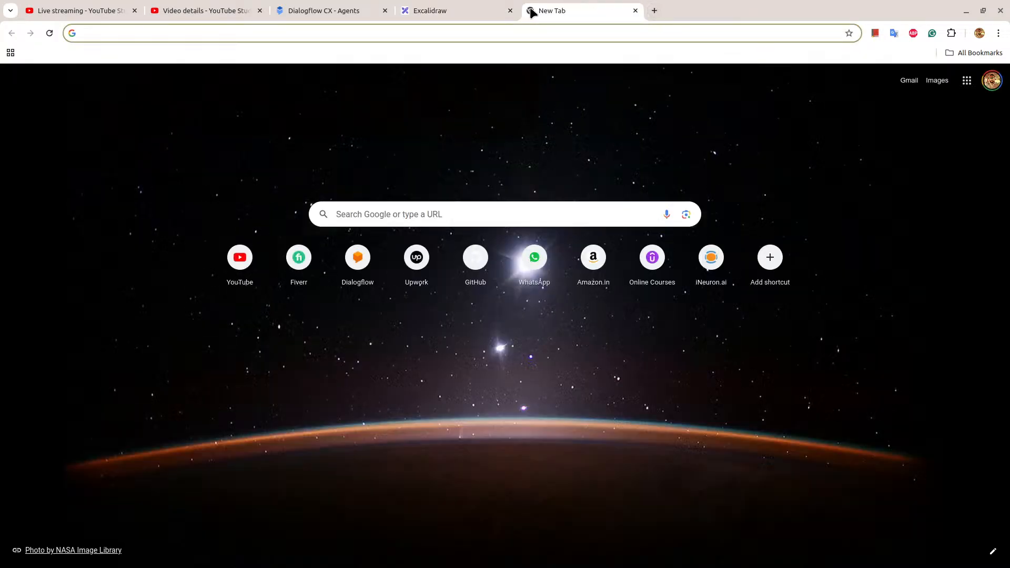
text(di)
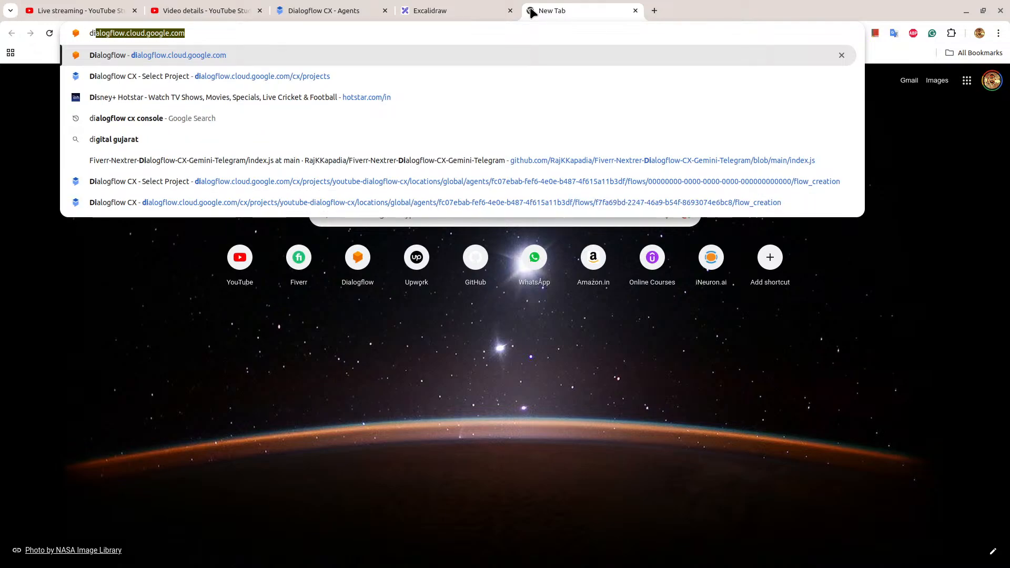
text(alogflo)
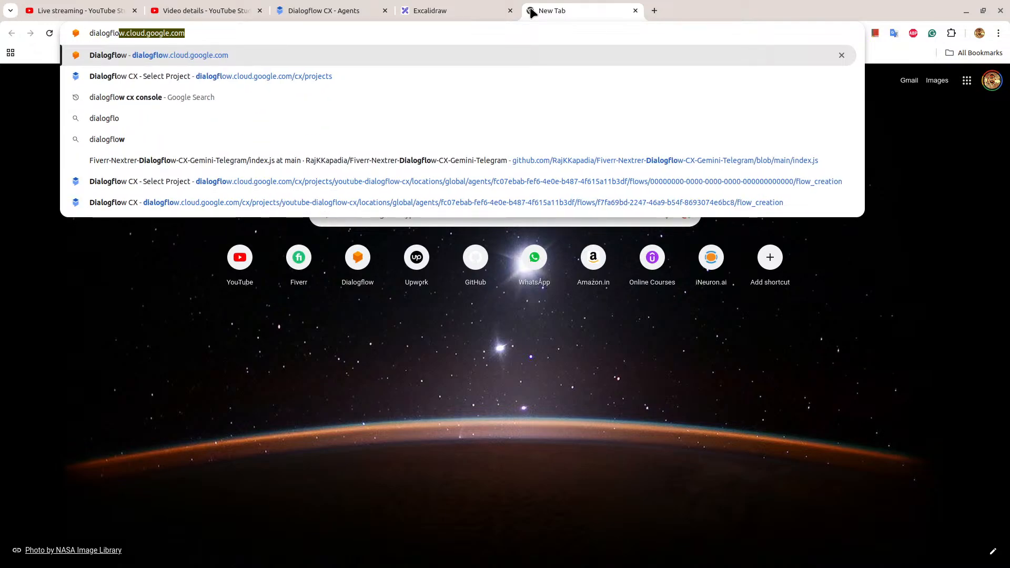
text(w cx)
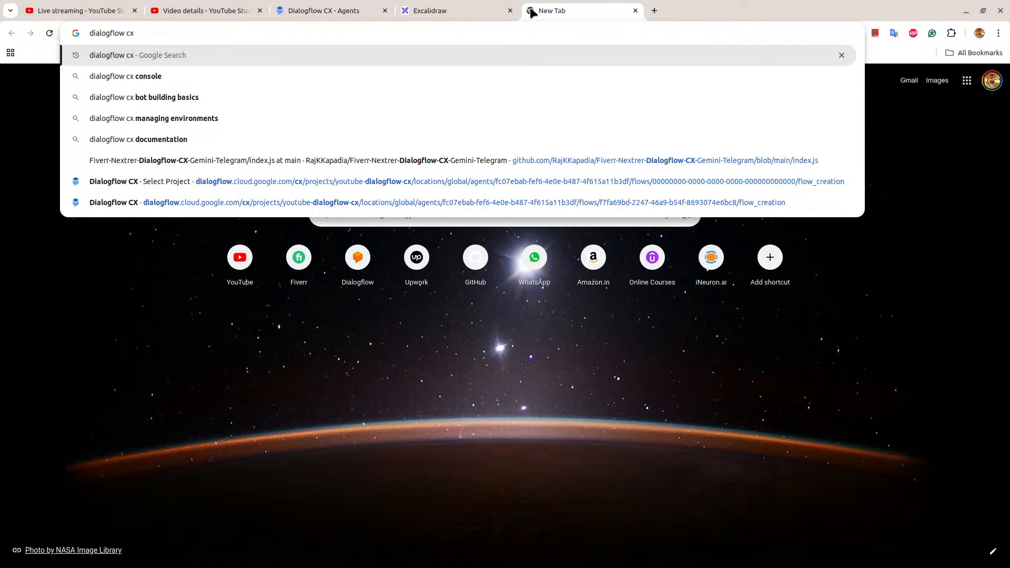
text( system)
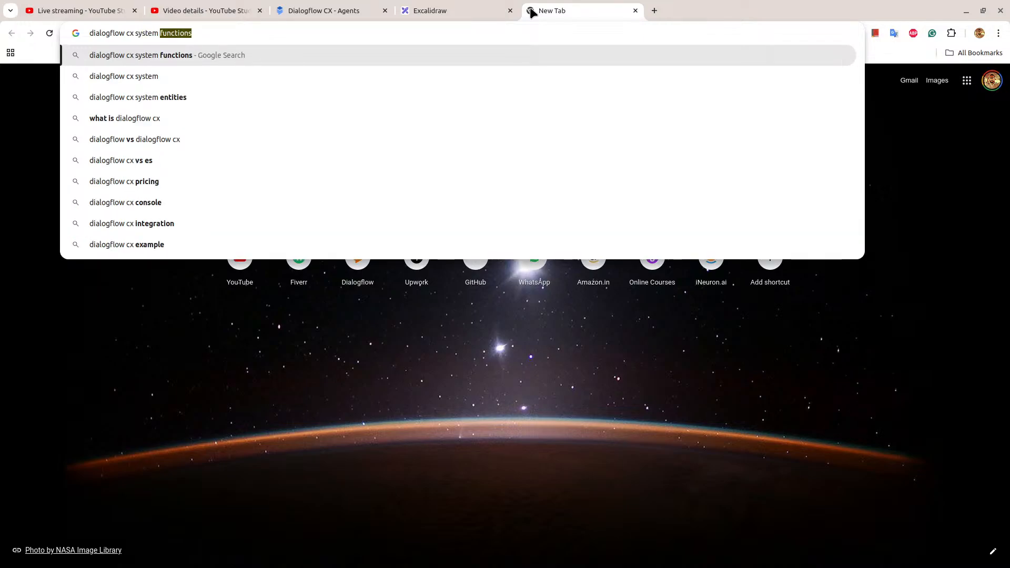
key(Right)
key(Return)
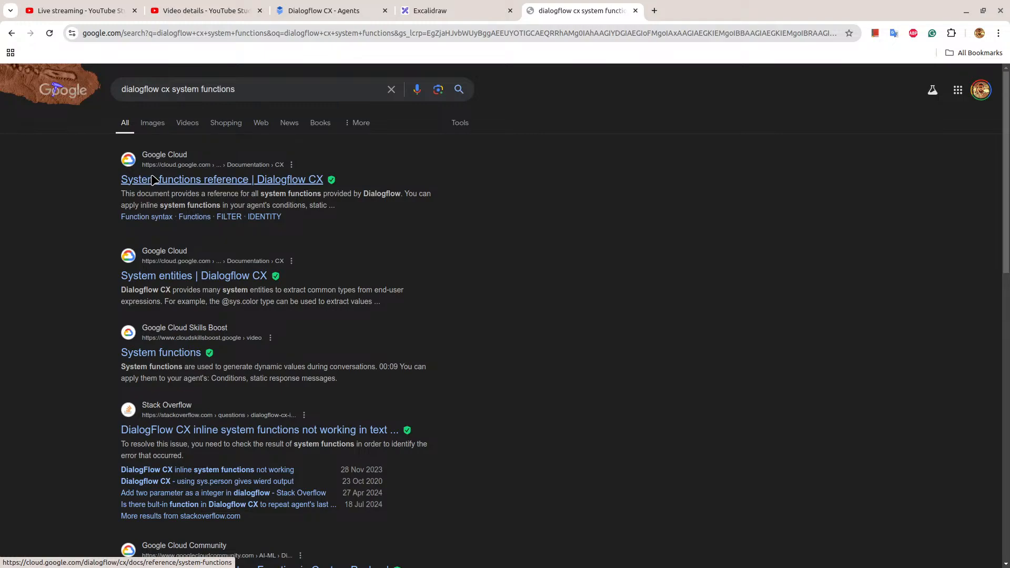
click(184, 185)
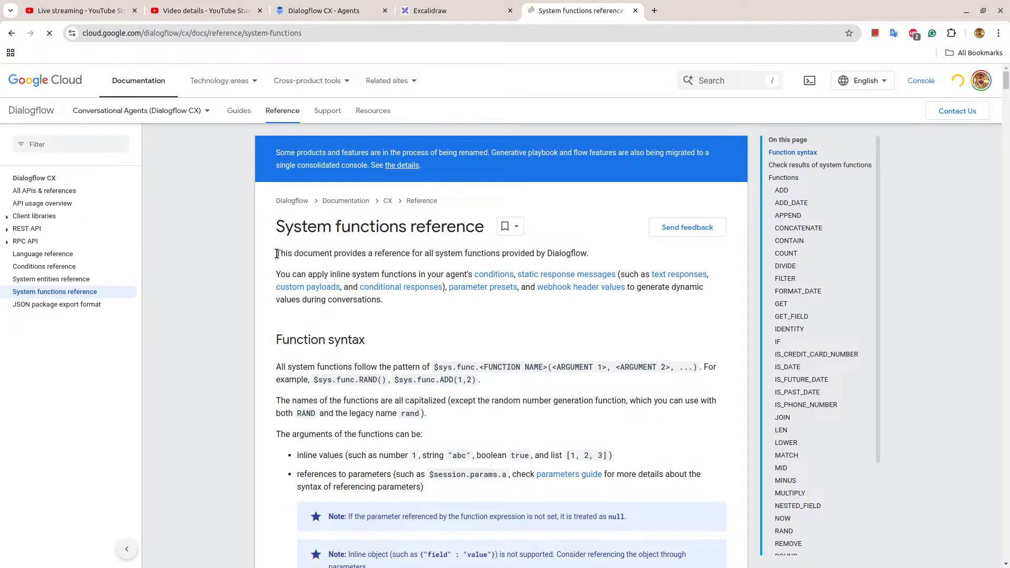
Read the introduction of the System functions reference, highlighting what inline system functions are used for.
drag(276, 254, 601, 252)
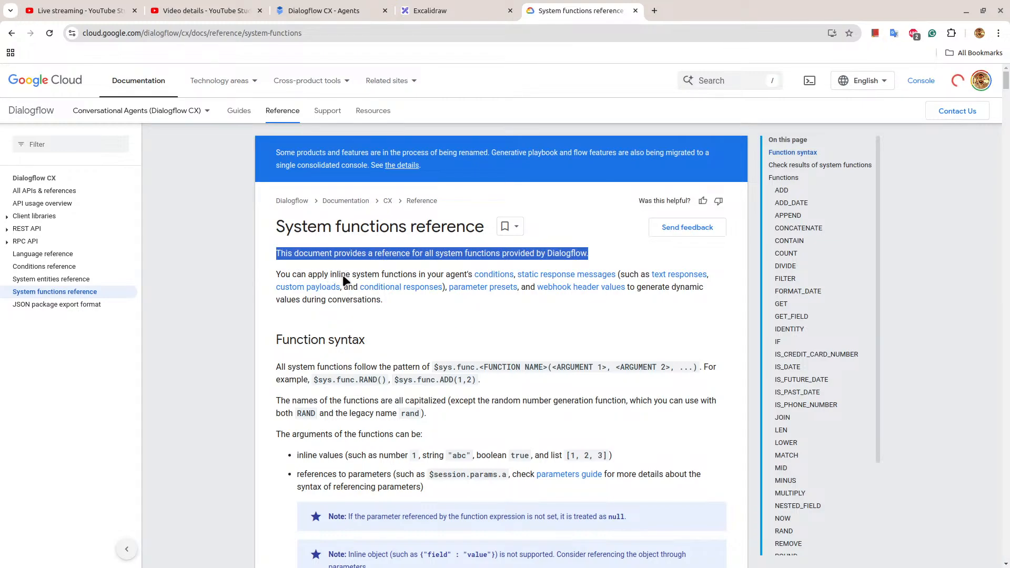
drag(329, 274, 398, 275)
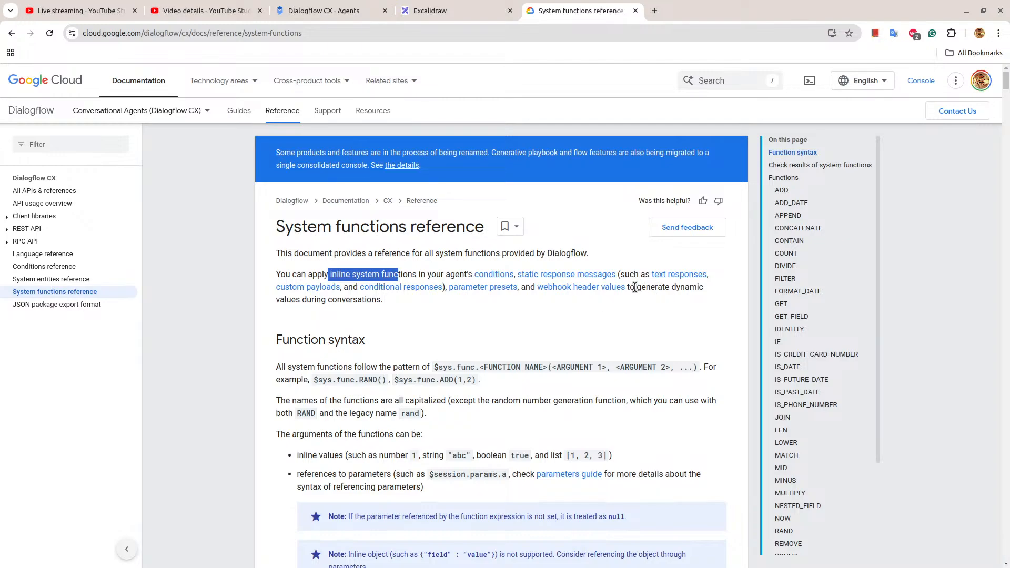
drag(276, 300, 367, 300)
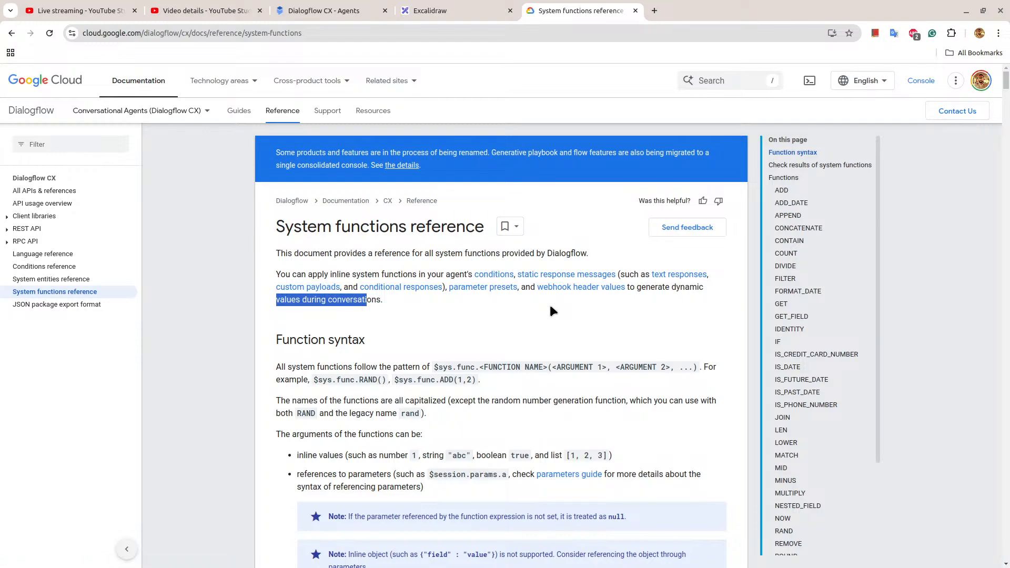
Study the Function syntax section, highlighting the $sys.func pattern with its RAND and ADD examples, and look through the list of functions.
scroll(550, 303, down, 1)
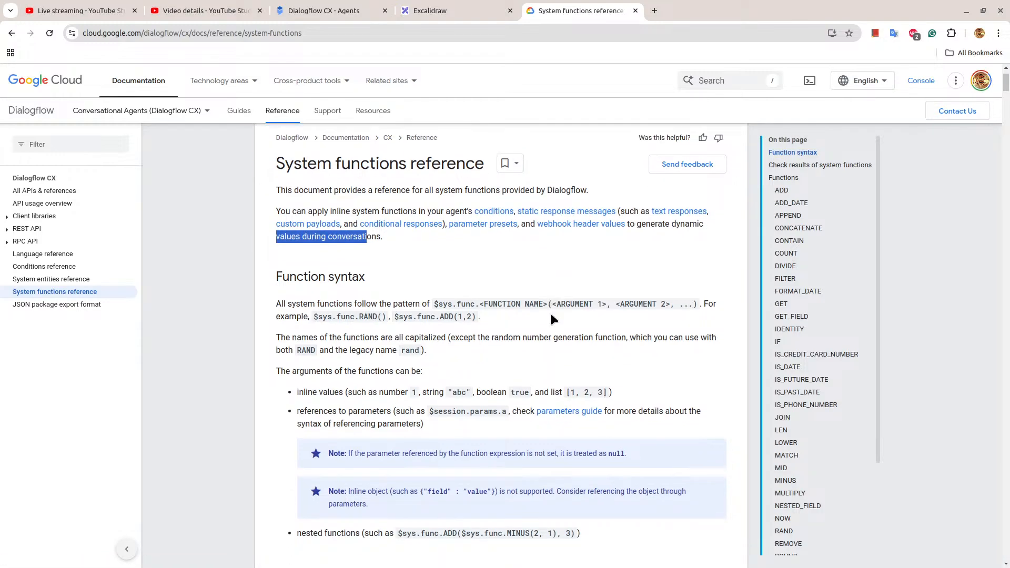
scroll(289, 268, down, 2)
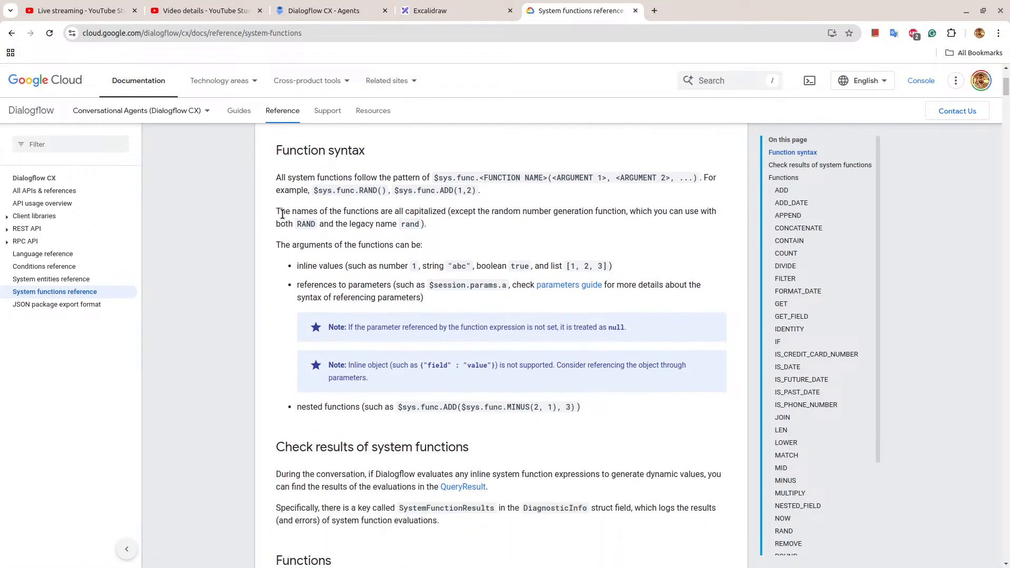
drag(277, 178, 512, 207)
click(500, 190)
drag(312, 190, 478, 196)
click(506, 253)
drag(313, 190, 383, 191)
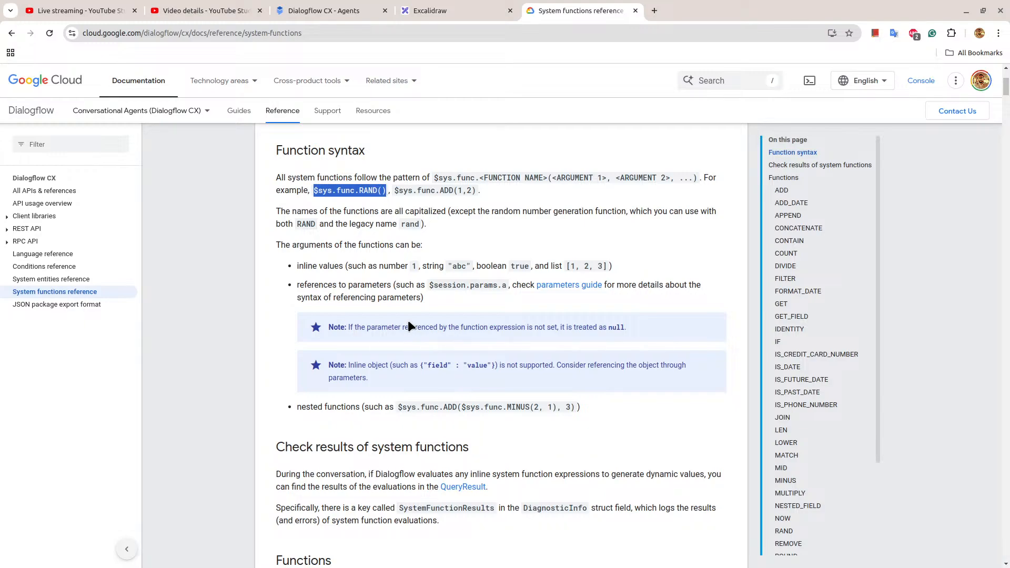
click(439, 191)
drag(444, 192, 453, 192)
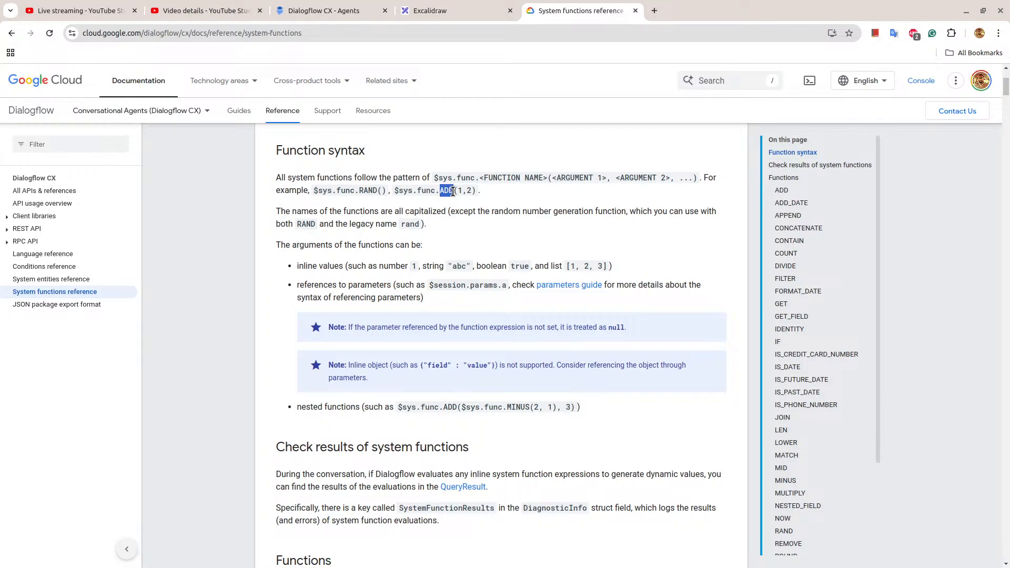
scroll(805, 195, down, 3)
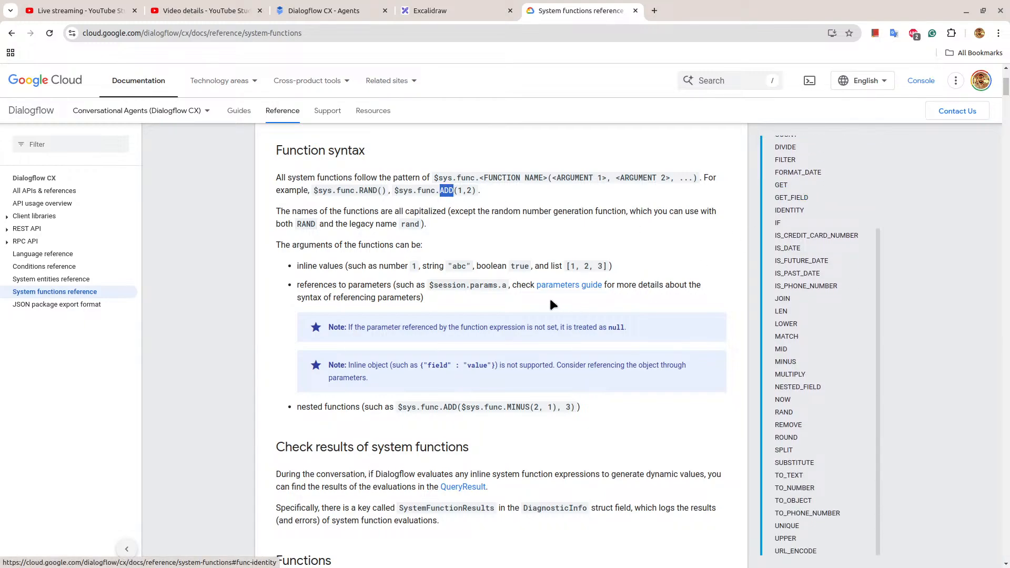
scroll(550, 300, up, 3)
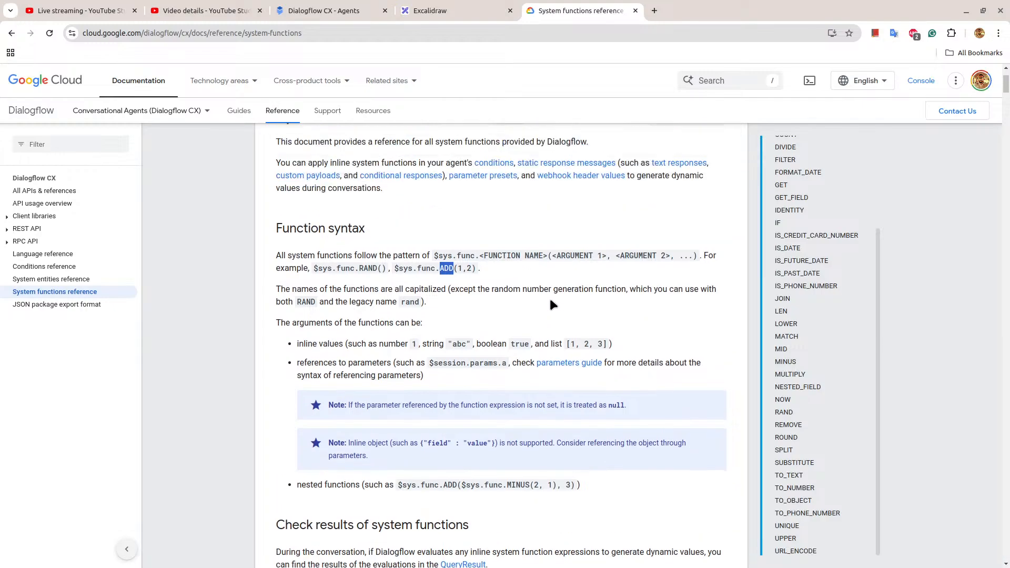
Switch to Dialogflow CX and open First Page in the First Flow of the YouTube-Course agent.
click(338, 9)
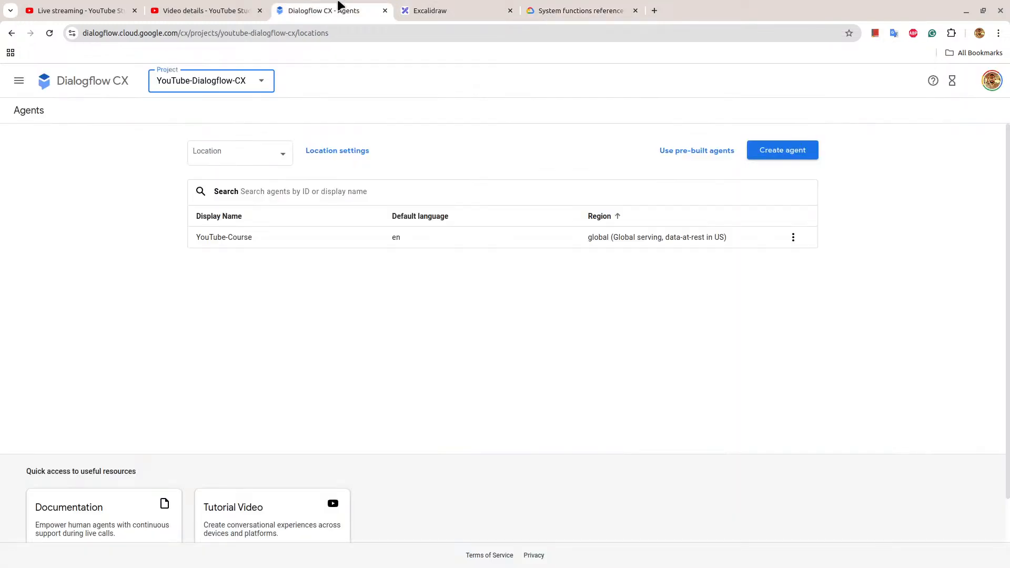
click(236, 238)
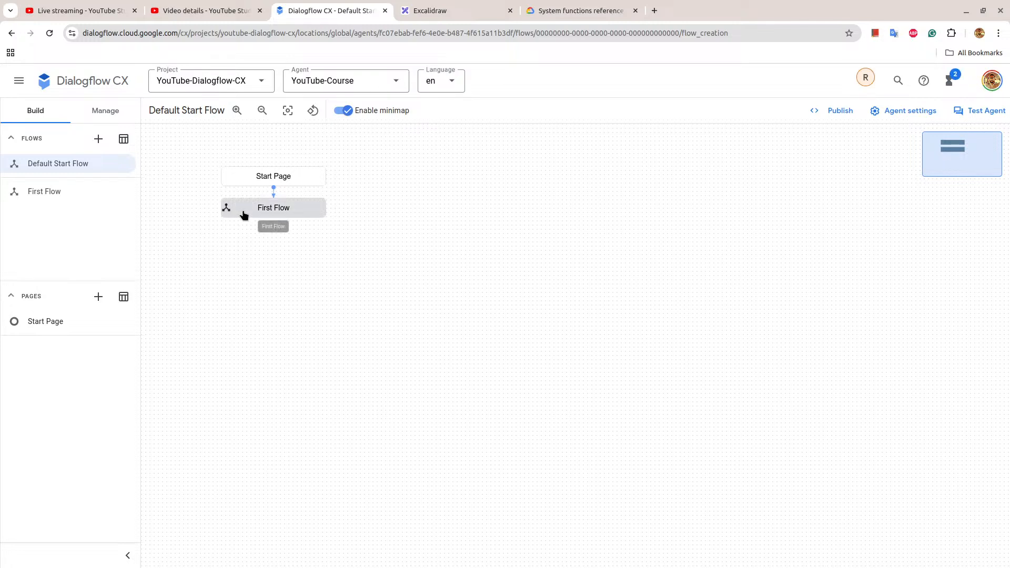
click(291, 209)
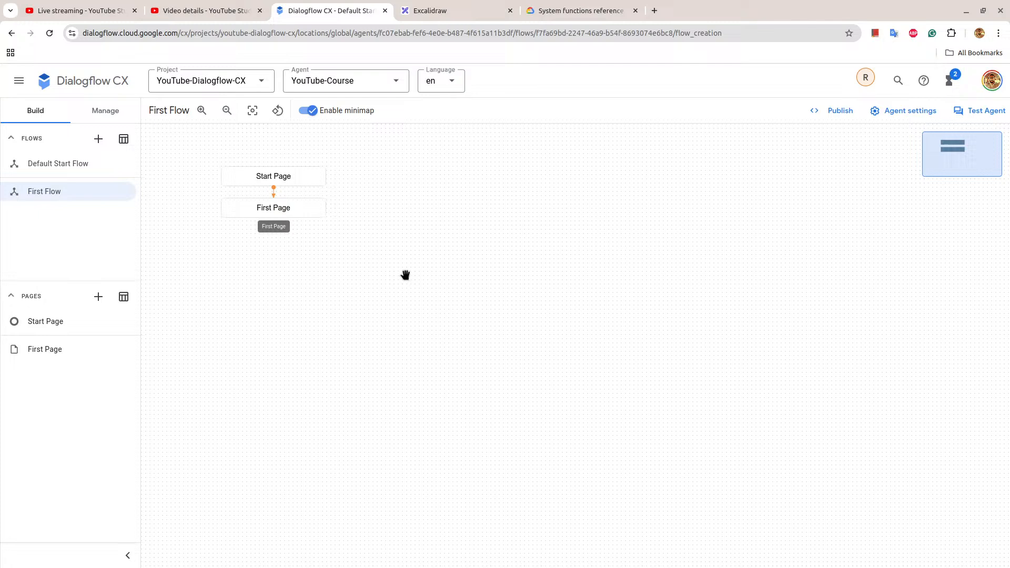
click(299, 206)
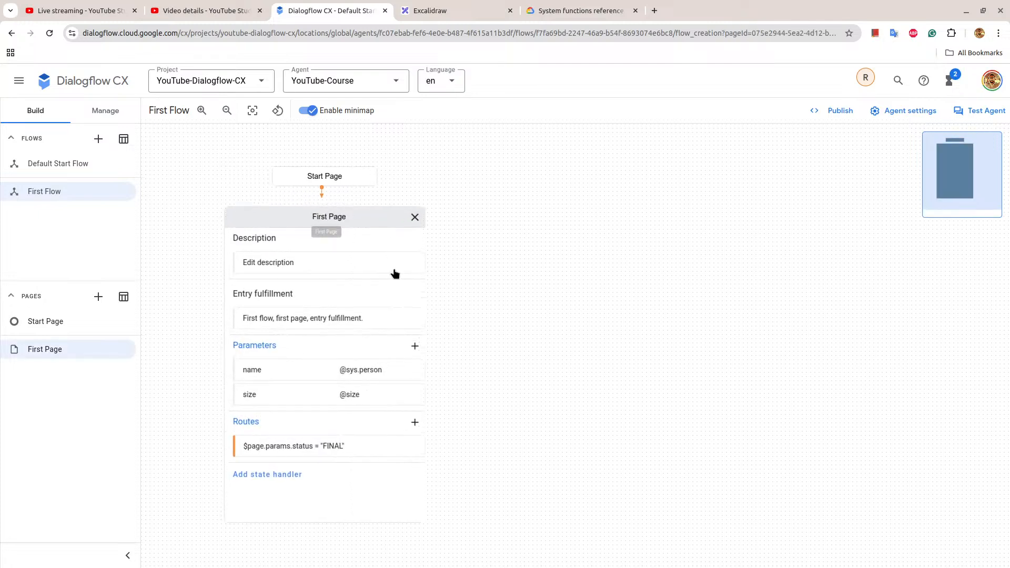
Open the size parameter of First Page and look over its entity type and initial prompt settings.
click(357, 393)
scroll(794, 361, down, 5)
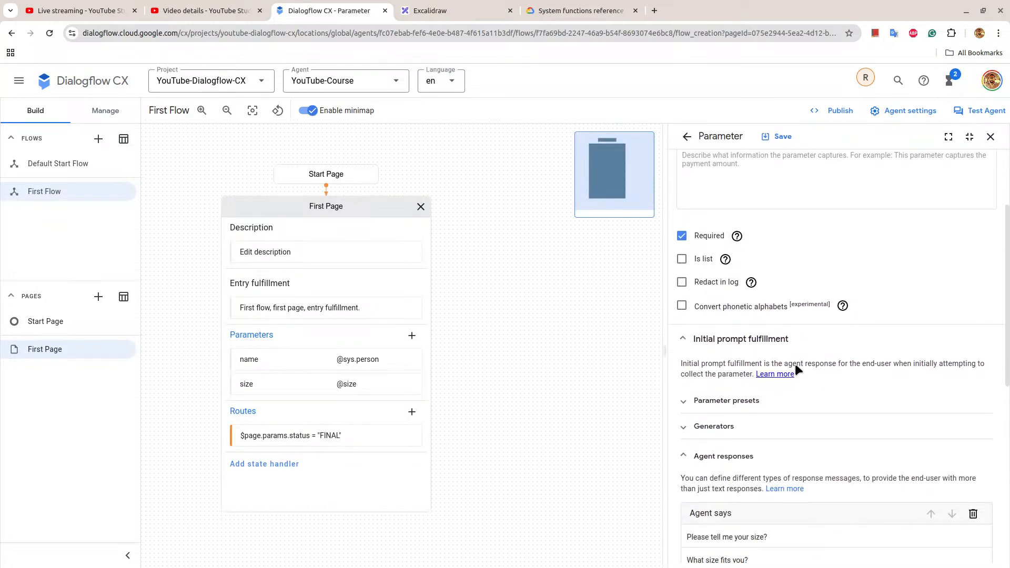
scroll(794, 364, up, 3)
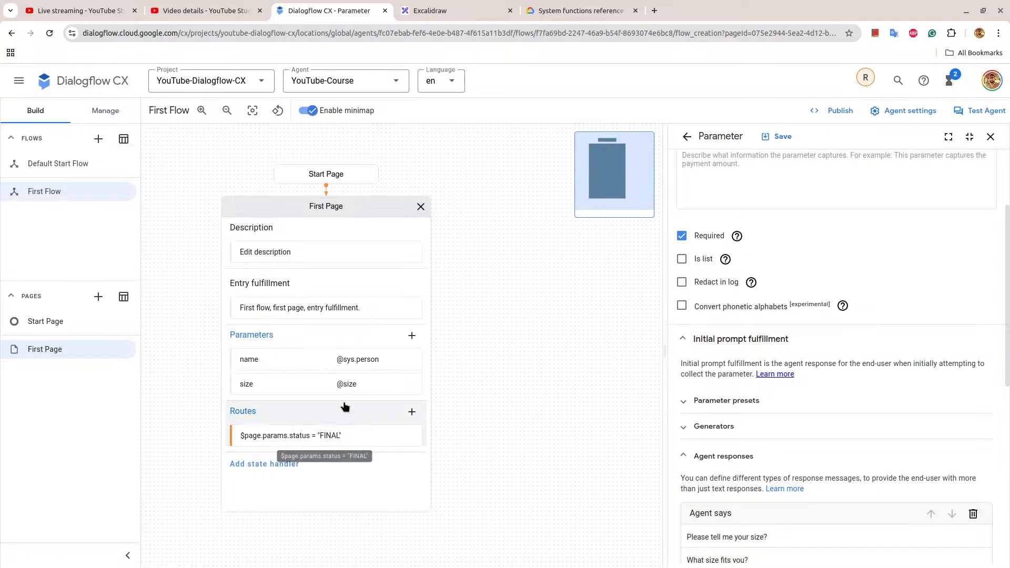
click(351, 386)
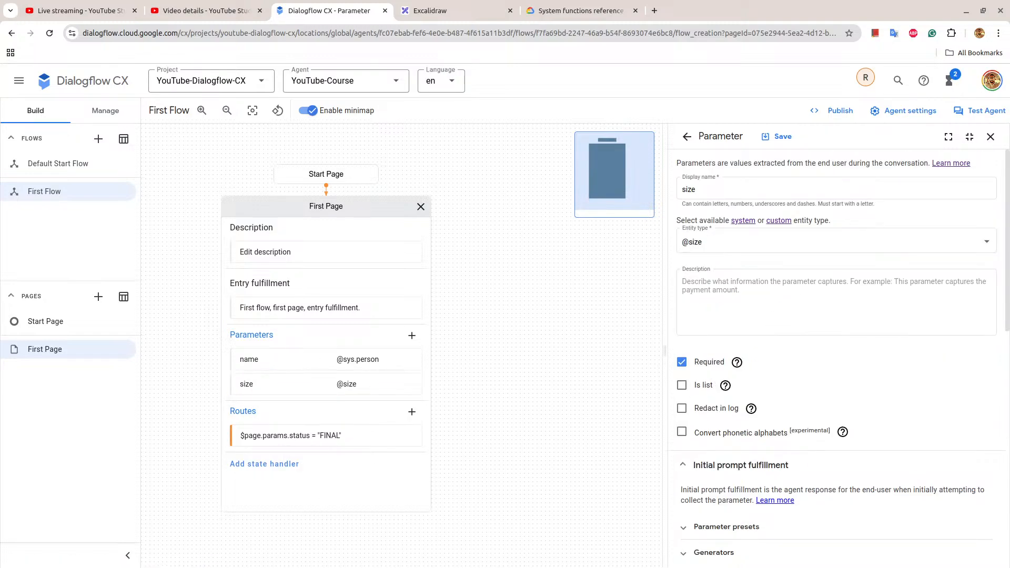
Look over the entities and synonyms of the size entity type, and reopen First Page in the First Flow.
click(103, 112)
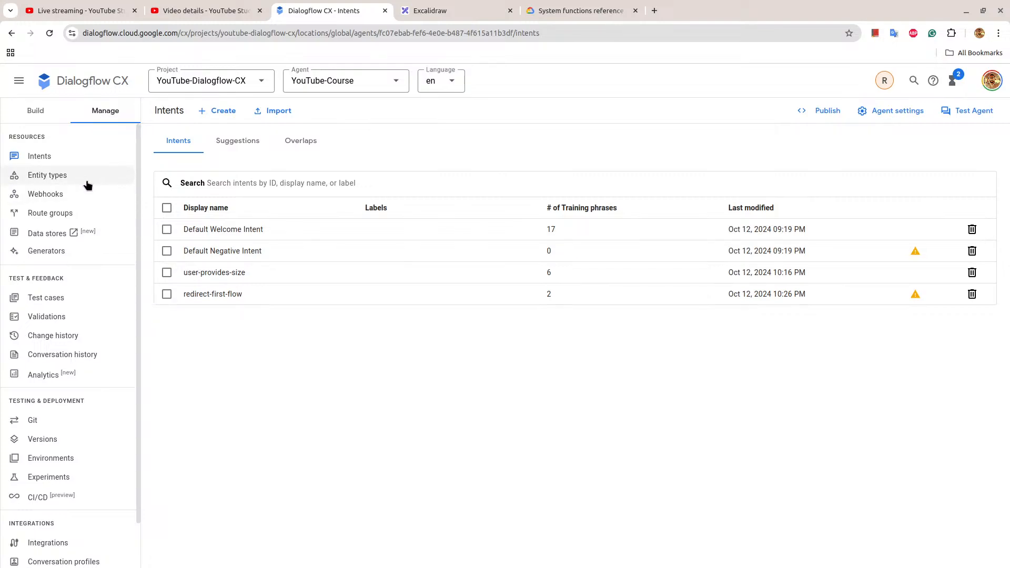
click(85, 180)
click(289, 226)
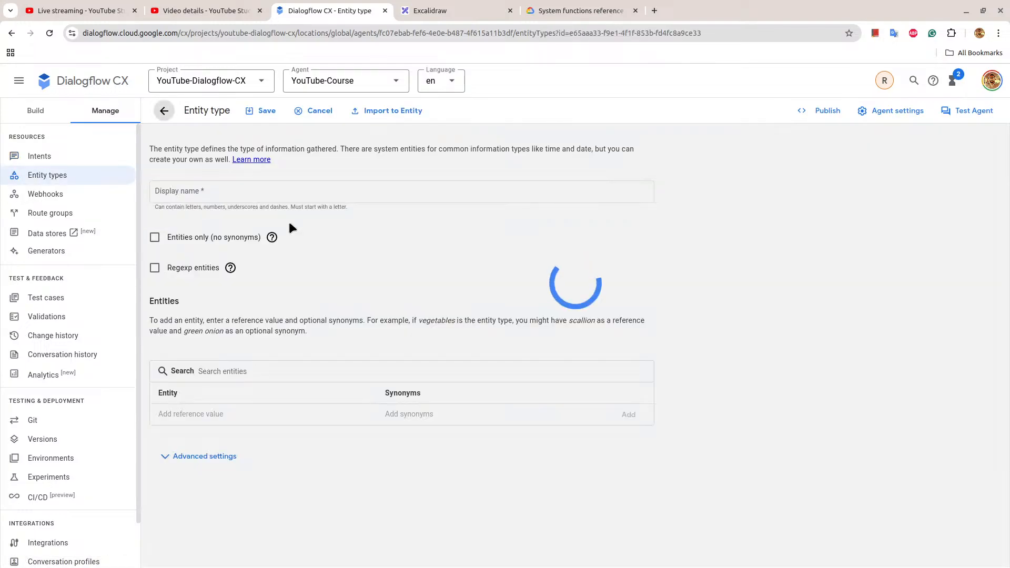
scroll(286, 363, down, 2)
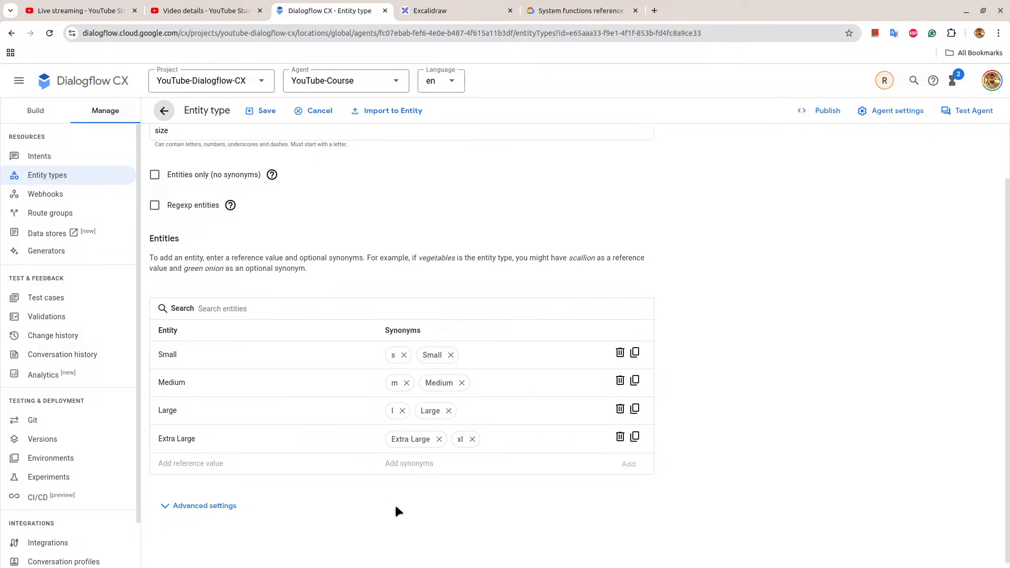
click(36, 110)
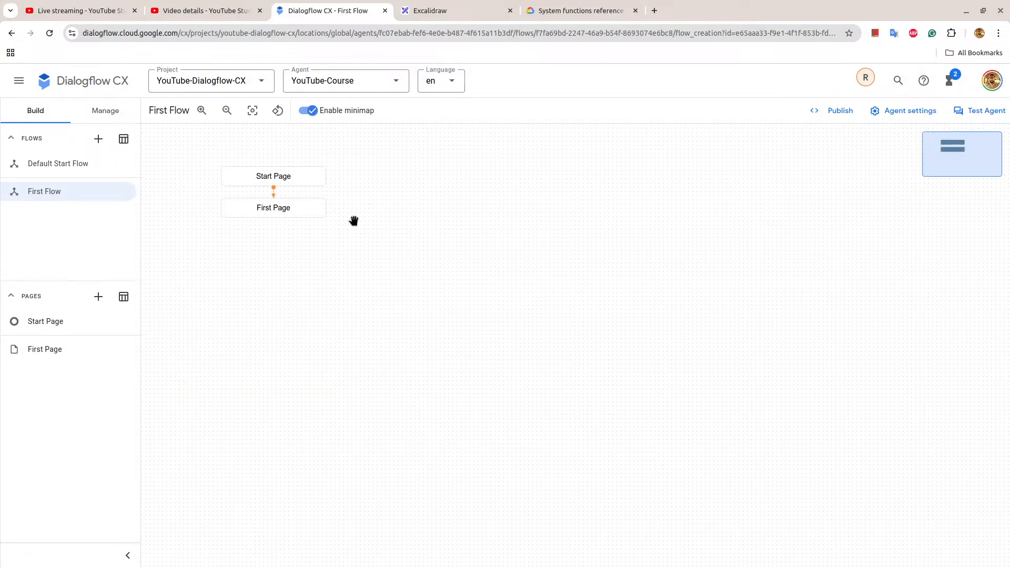
click(264, 209)
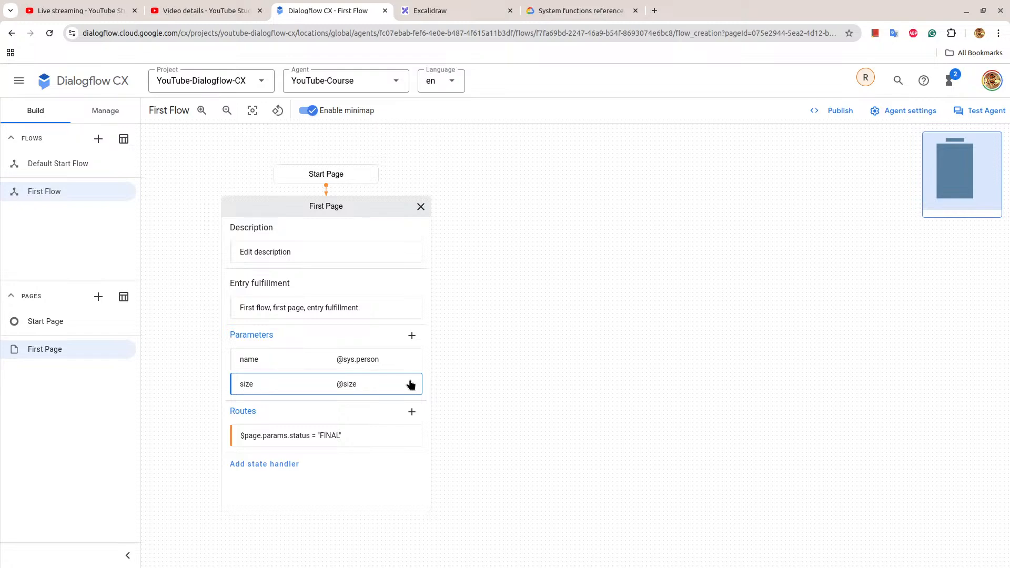
In the System functions reference, read about function arguments and checking results, highlighting the paragraph on finding evaluations in the QueryResult.
click(536, 6)
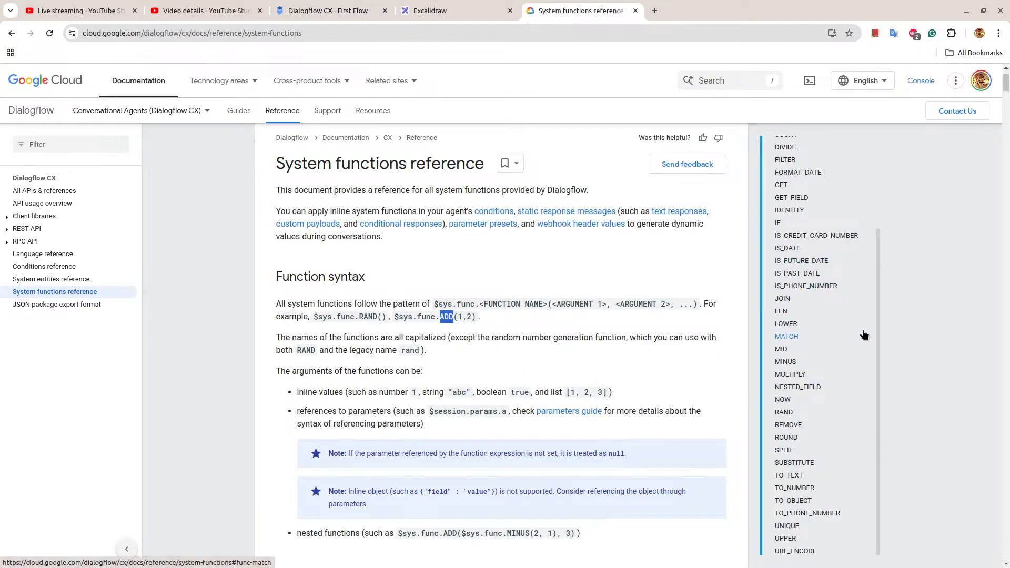
scroll(844, 311, down, 3)
scroll(779, 468, down, 2)
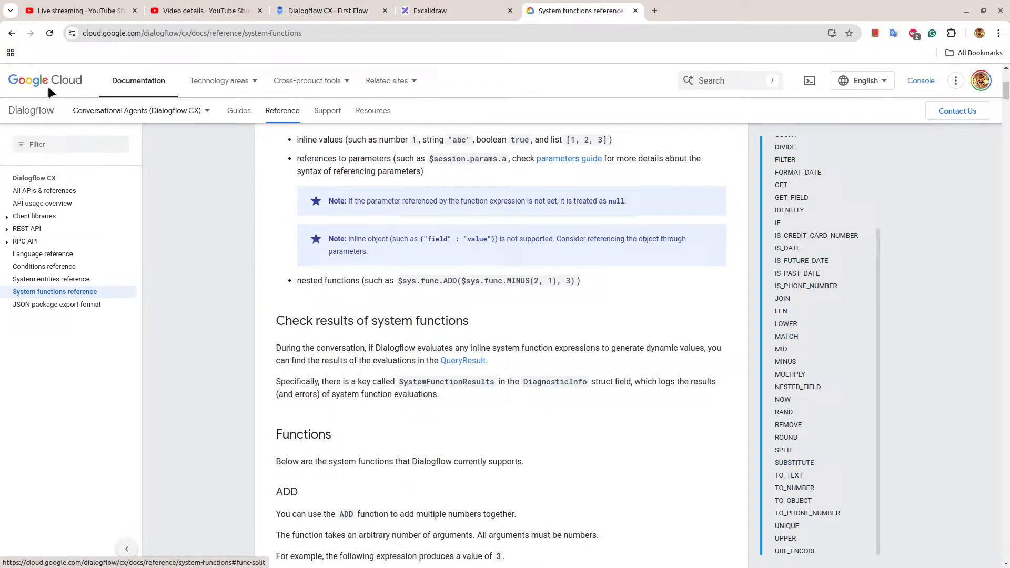
click(321, 11)
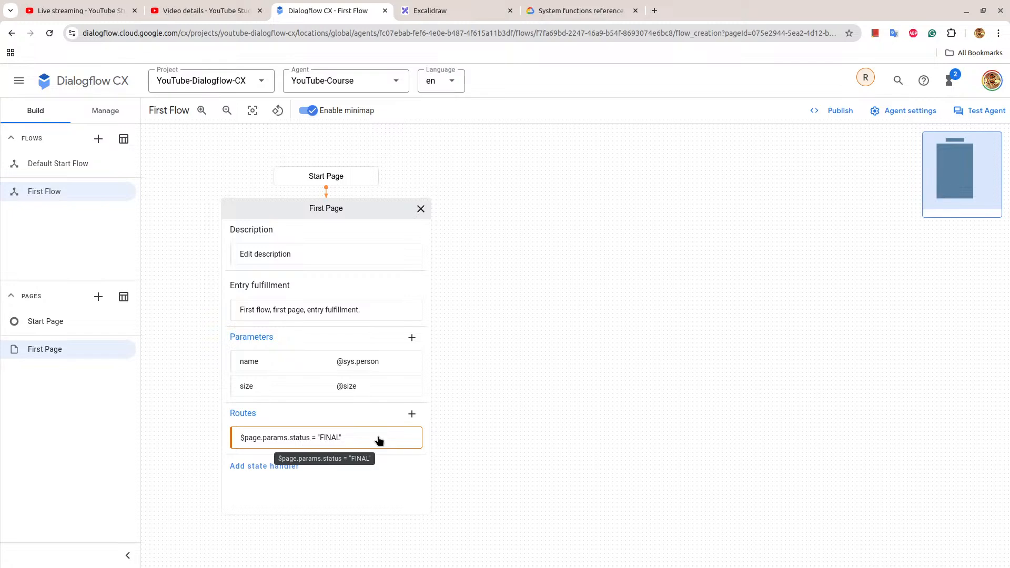
click(563, 8)
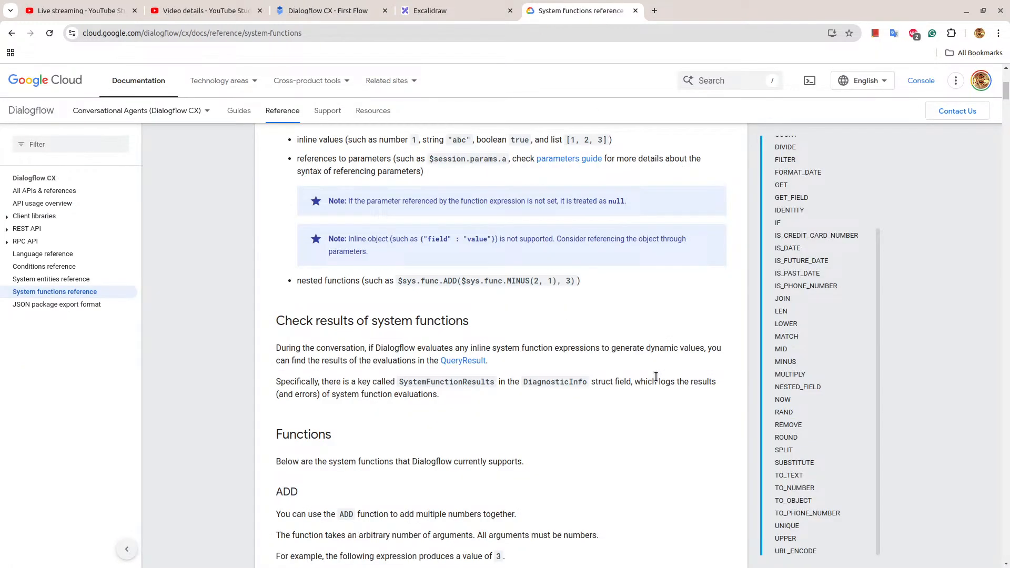
scroll(657, 379, down, 1)
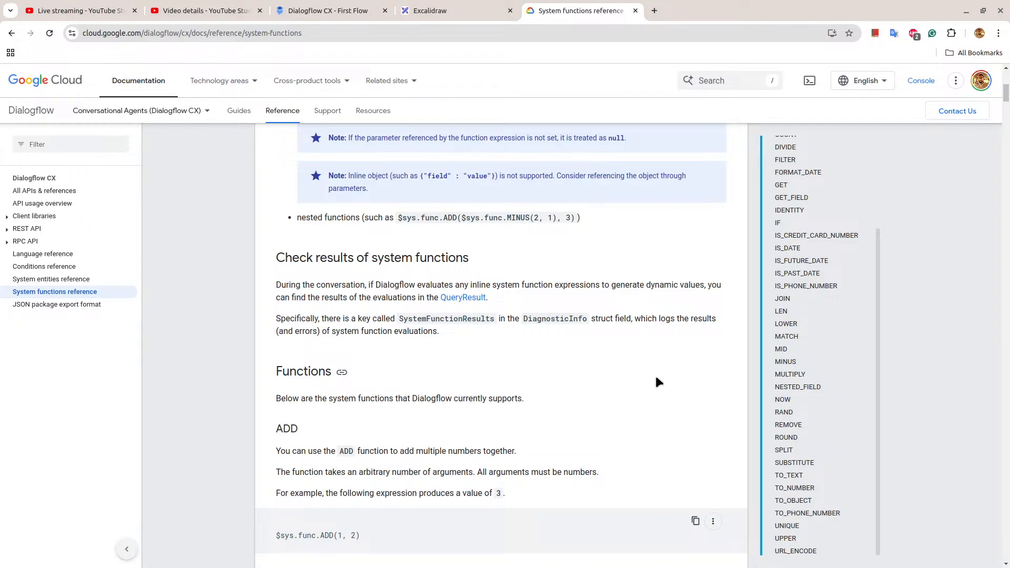
scroll(655, 375, down, 1)
drag(274, 221, 491, 240)
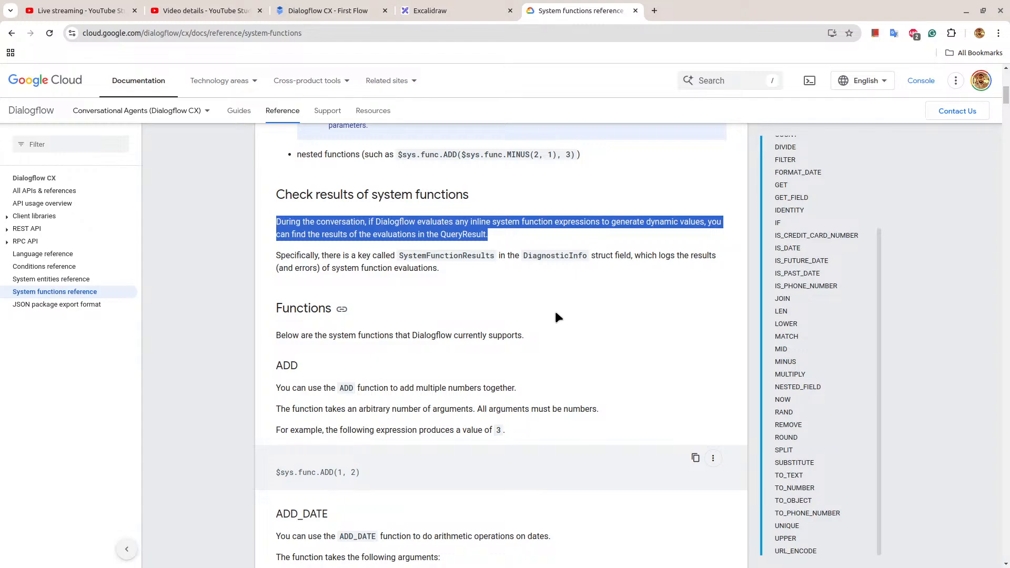
Browse the documented functions from ADD and ADD_DATE through APPEND, CONCATENATE and CONTAIN, and return to First Page in Dialogflow CX.
scroll(555, 313, down, 2)
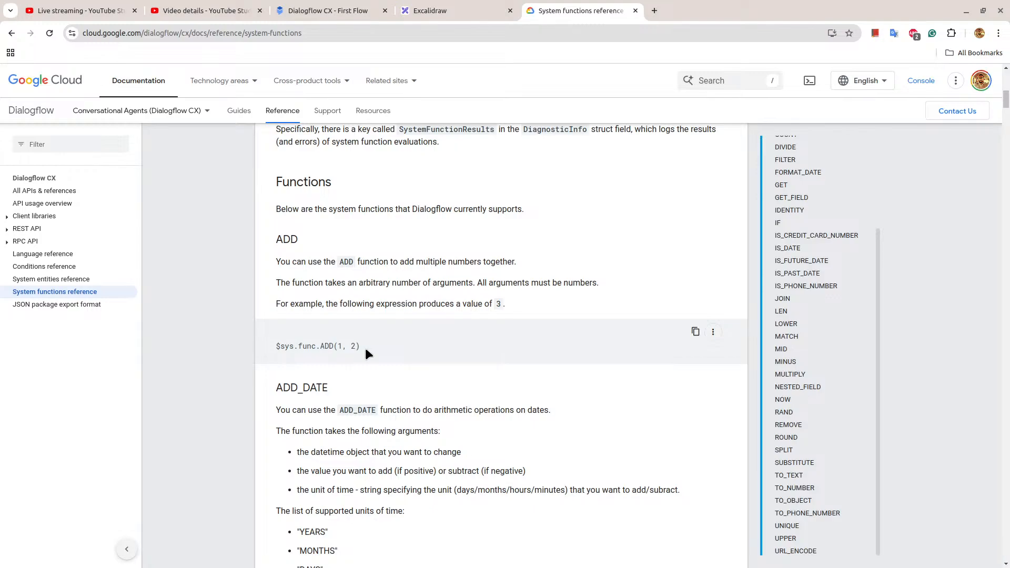
scroll(366, 402, down, 5)
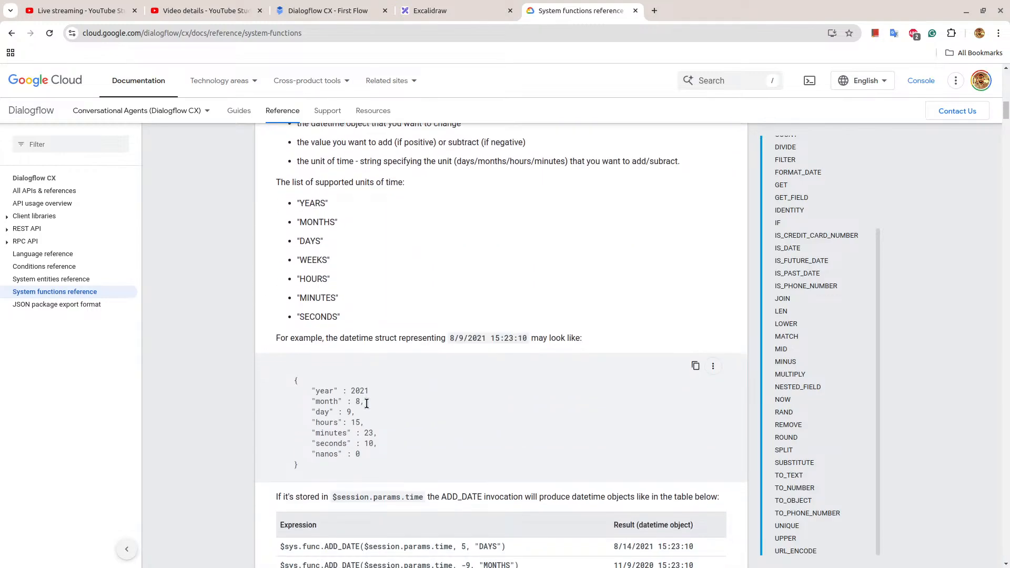
scroll(366, 404, down, 8)
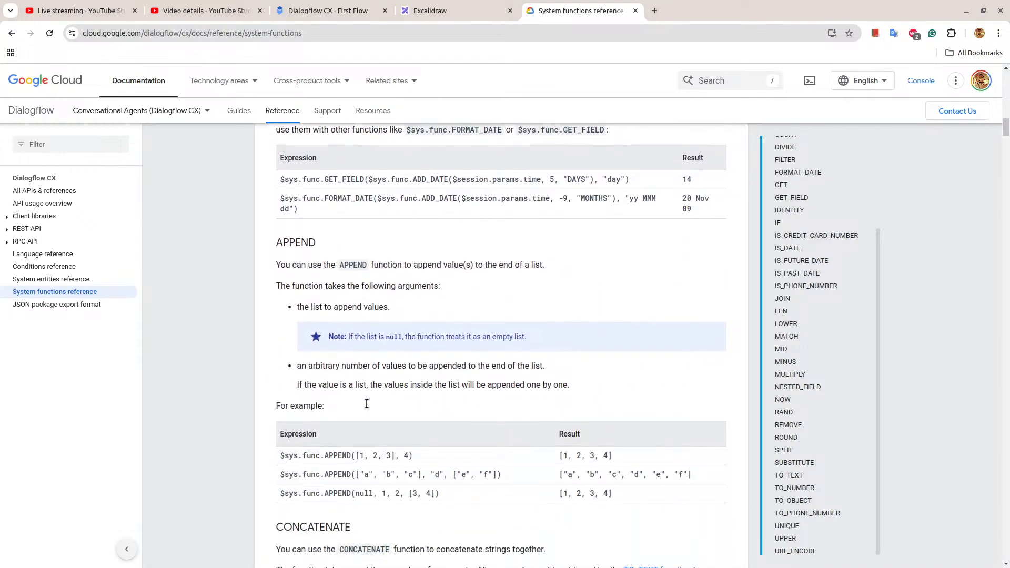
scroll(367, 403, down, 3)
scroll(367, 408, down, 3)
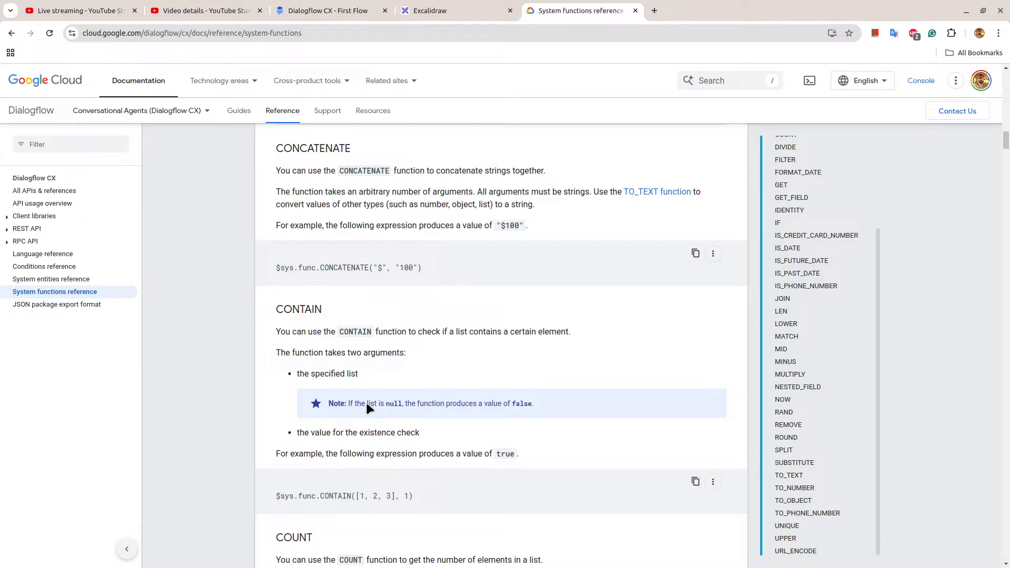
scroll(366, 406, down, 2)
scroll(367, 406, up, 20)
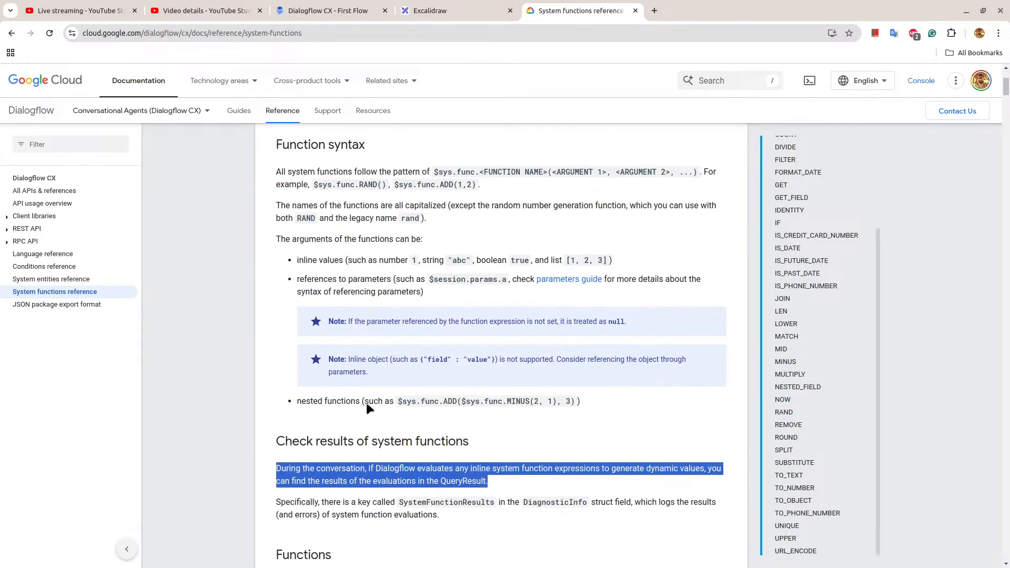
scroll(367, 406, up, 3)
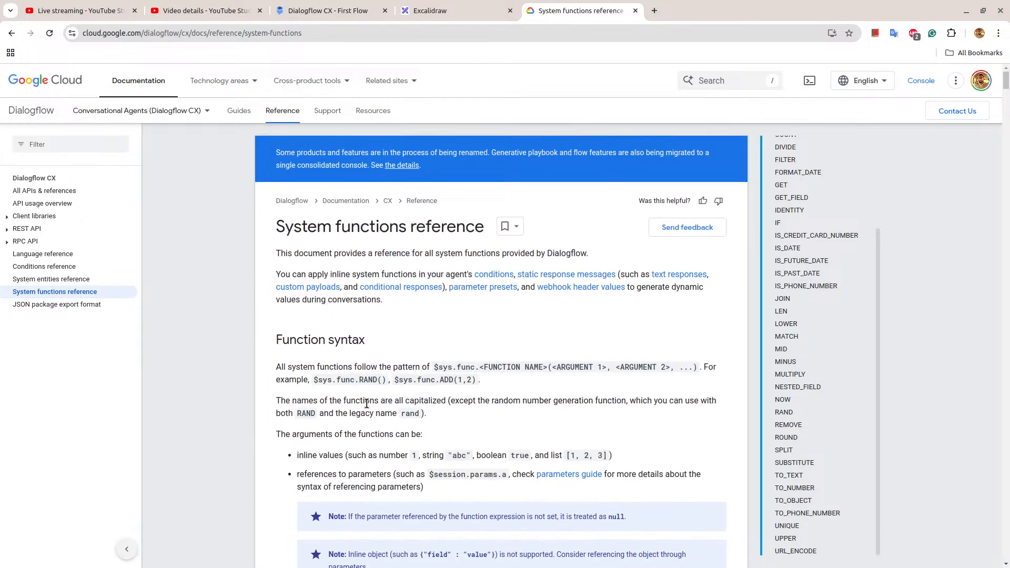
click(327, 11)
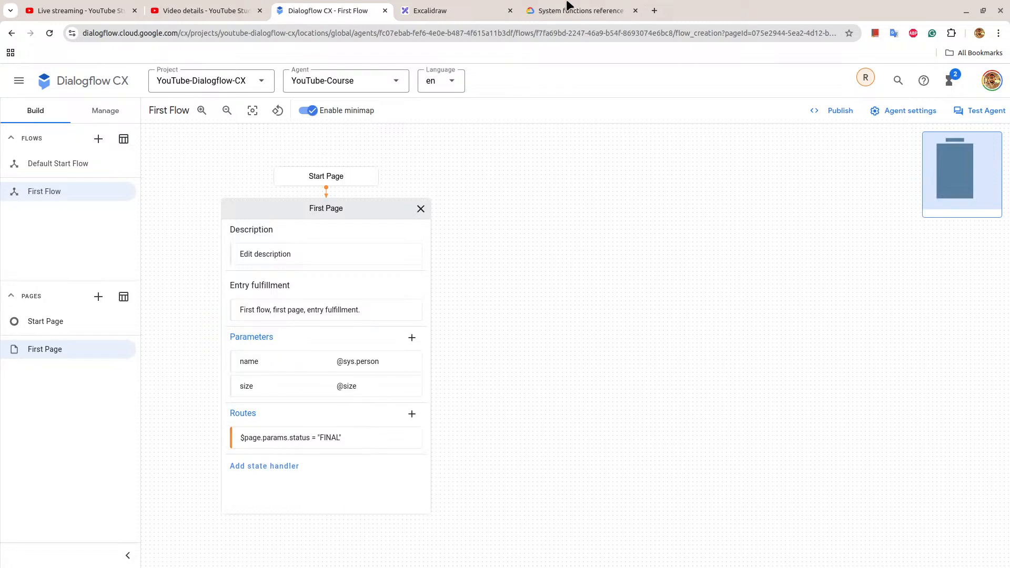
Copy the example expression $sys.func.ADD(1, 2) from the ADD section of the System functions reference.
click(591, 8)
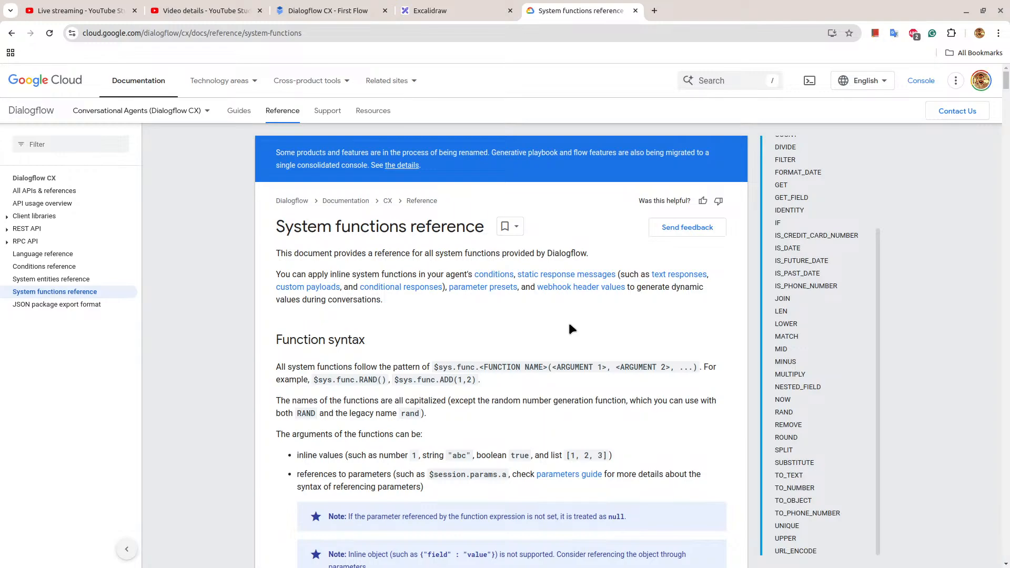
scroll(569, 325, down, 3)
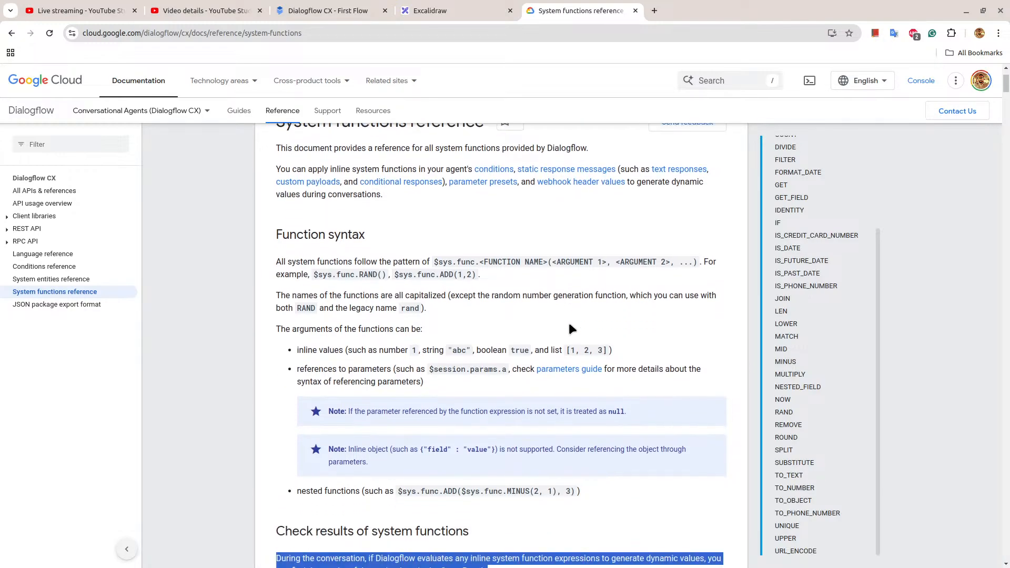
scroll(570, 323, down, 2)
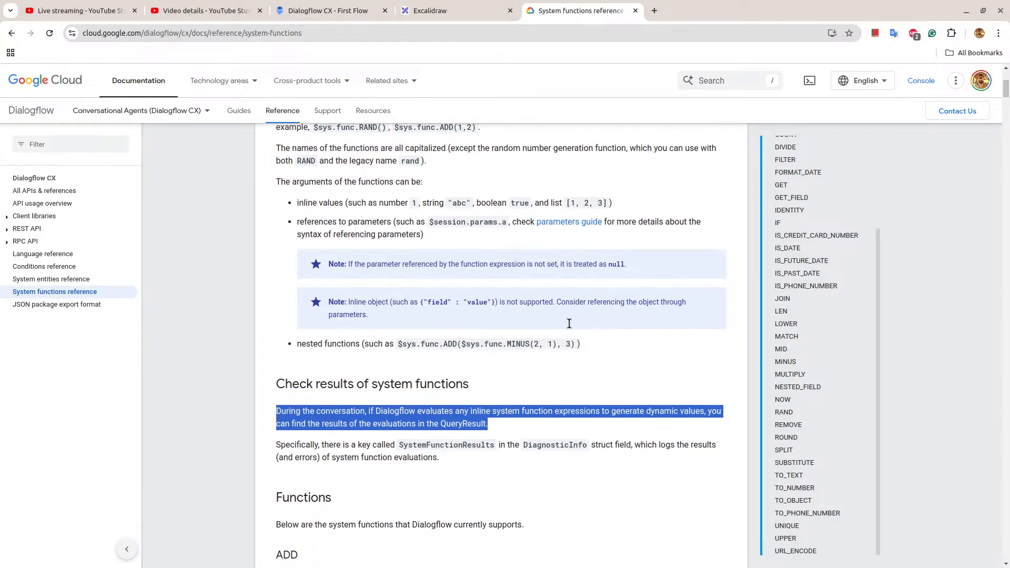
scroll(569, 323, down, 6)
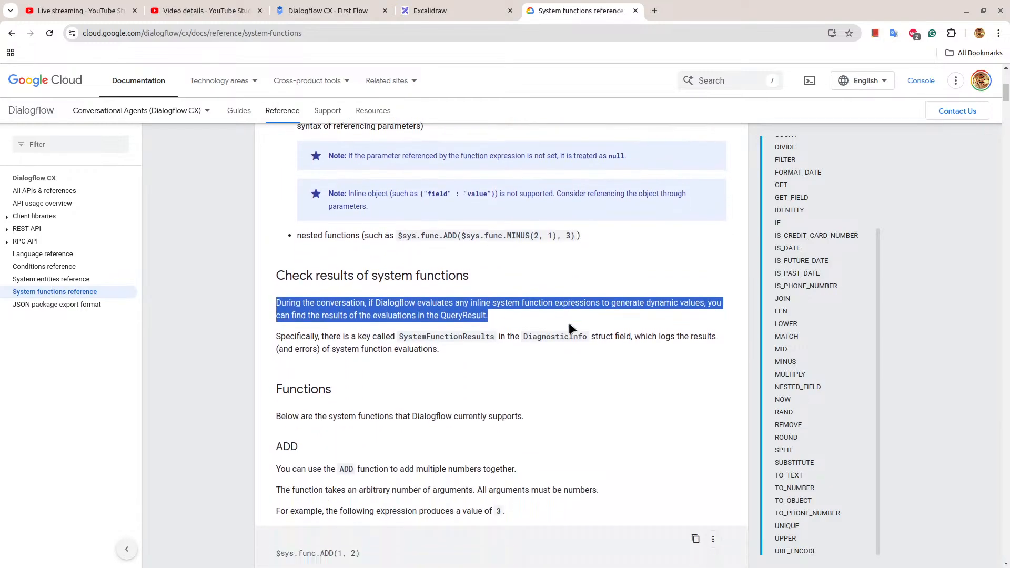
scroll(570, 329, down, 1)
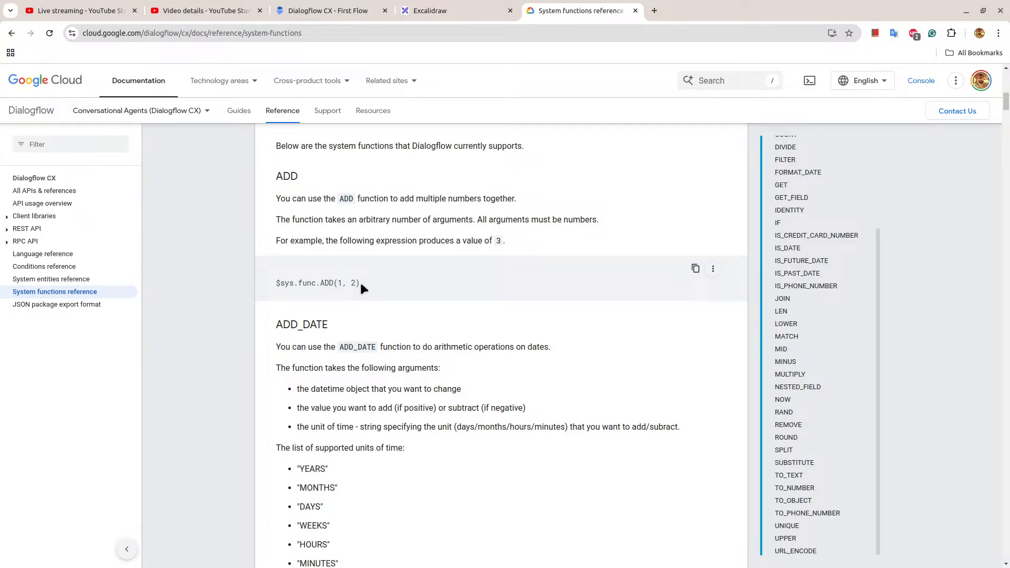
drag(360, 283, 279, 286)
right_click(297, 284)
click(322, 295)
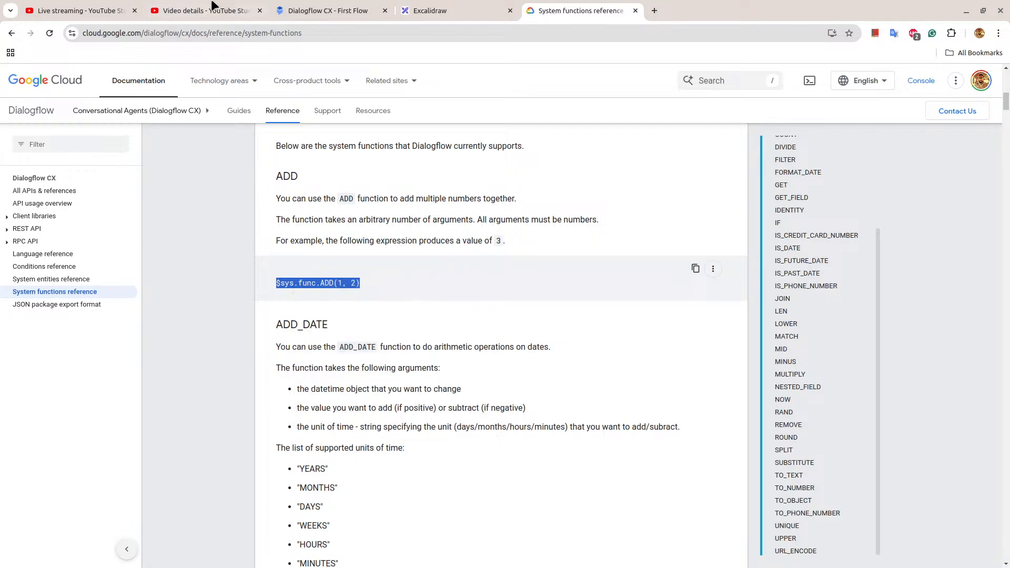
Switch to Dialogflow CX, open First Page's $page.params.status = "FINAL" route and add another text response to its fulfillment.
click(321, 11)
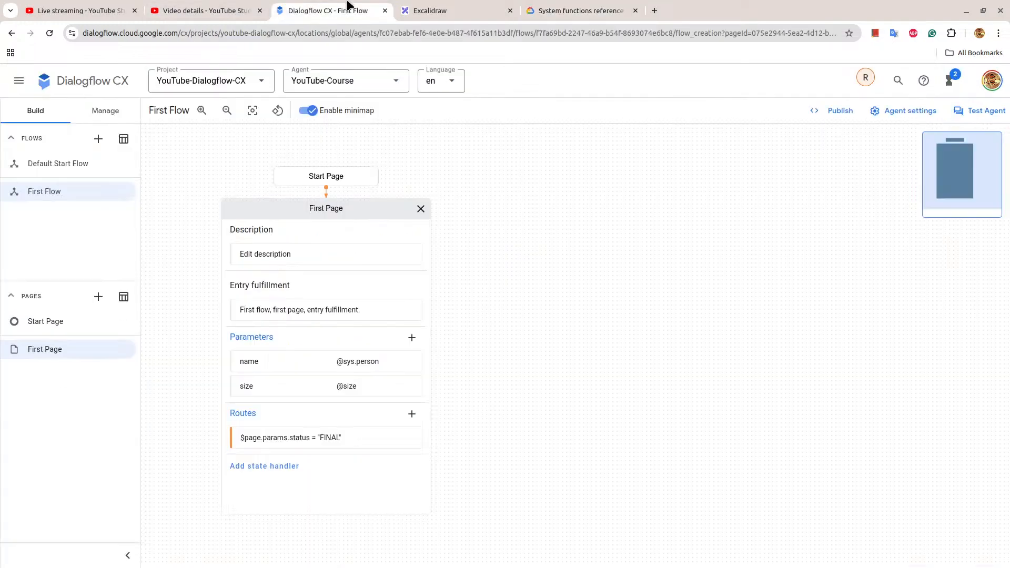
click(338, 442)
scroll(919, 365, down, 9)
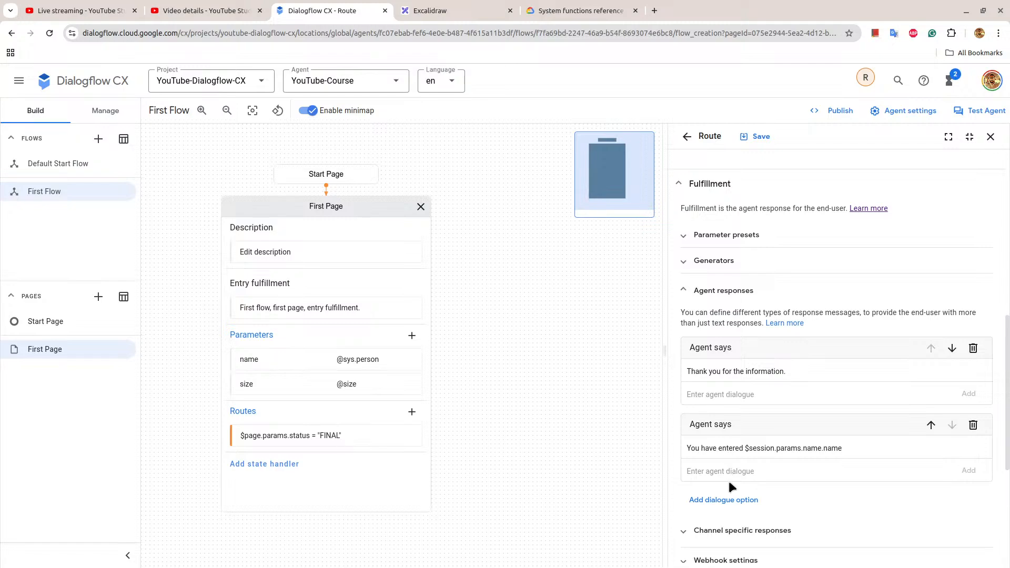
scroll(729, 480, down, 3)
click(723, 374)
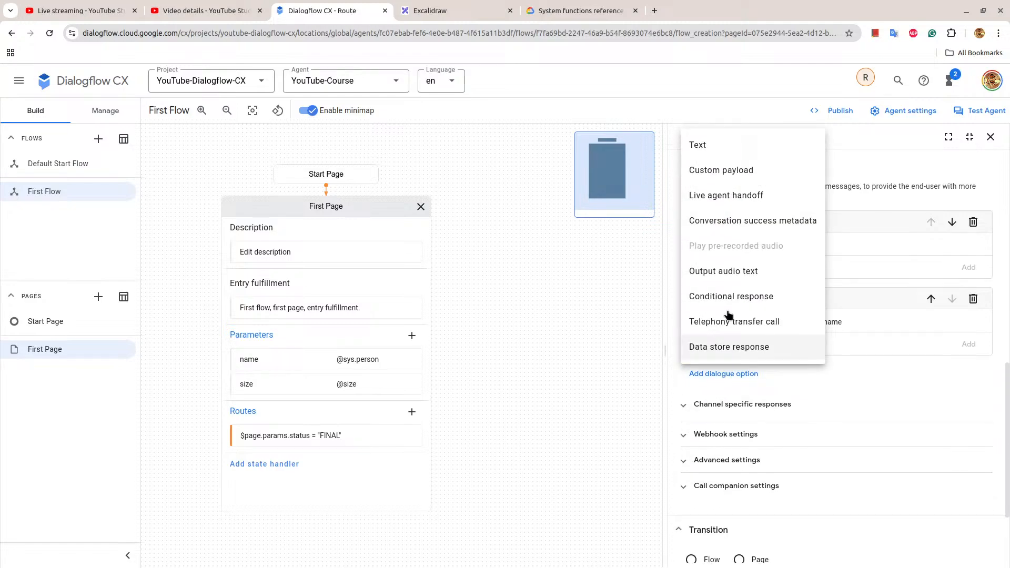
click(734, 143)
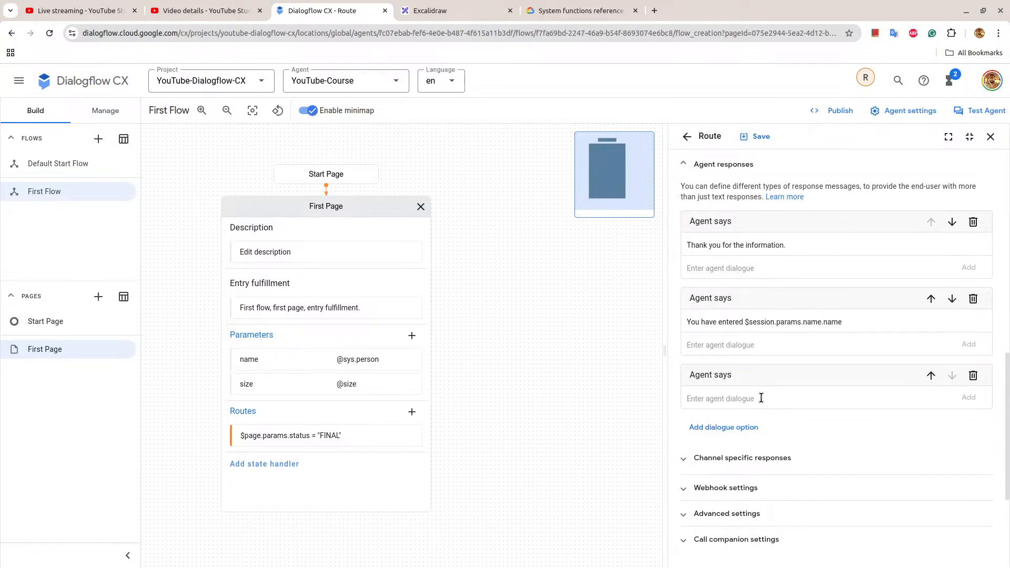
Enter "This is a sample system functions: $sys.func.ADD(1, 2)" as the new agent response and save the route.
key(ctrl+v)
text(This is a sample system )
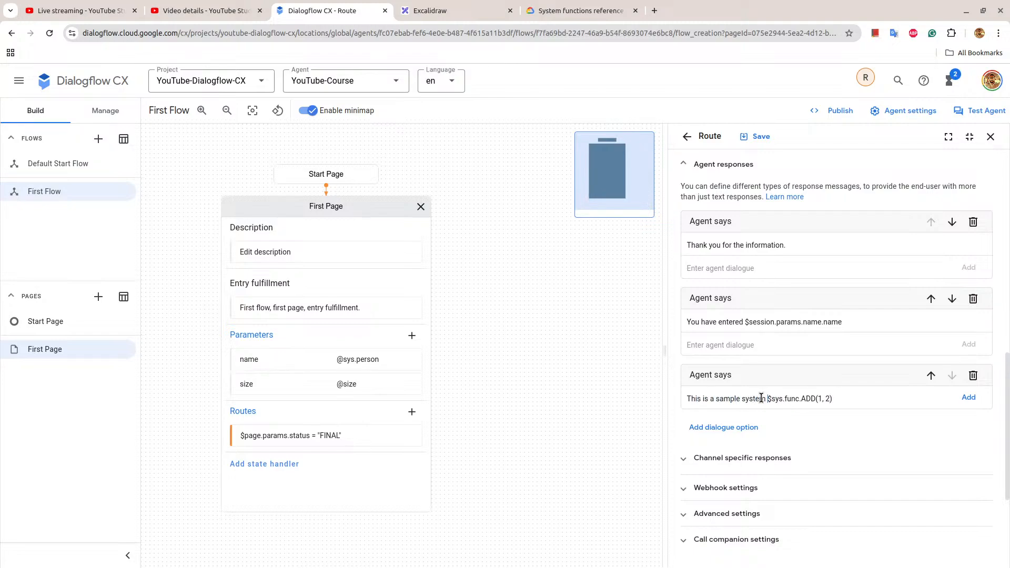
text(functions.)
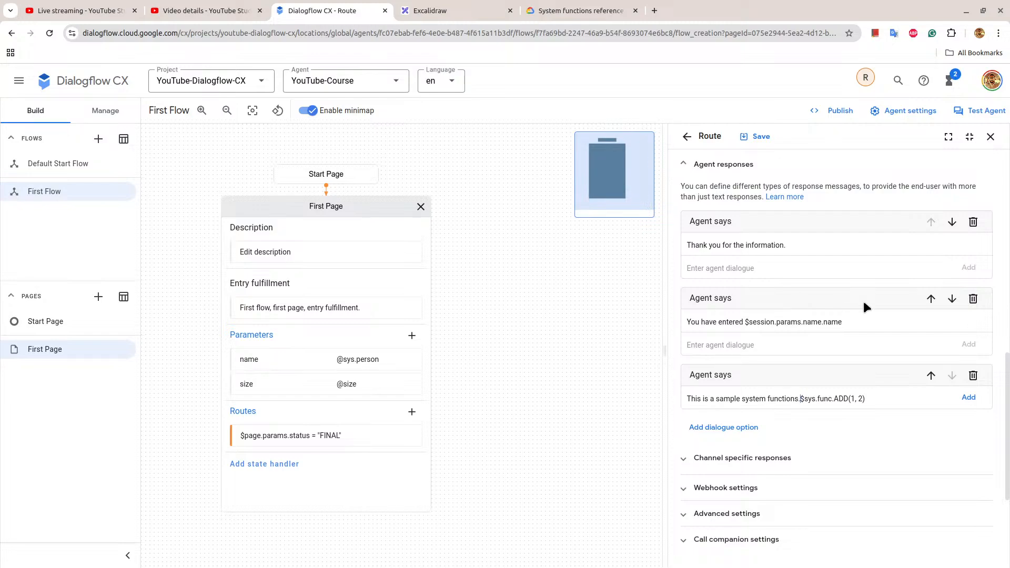
key(BackSpace)
text(:)
click(968, 397)
click(758, 137)
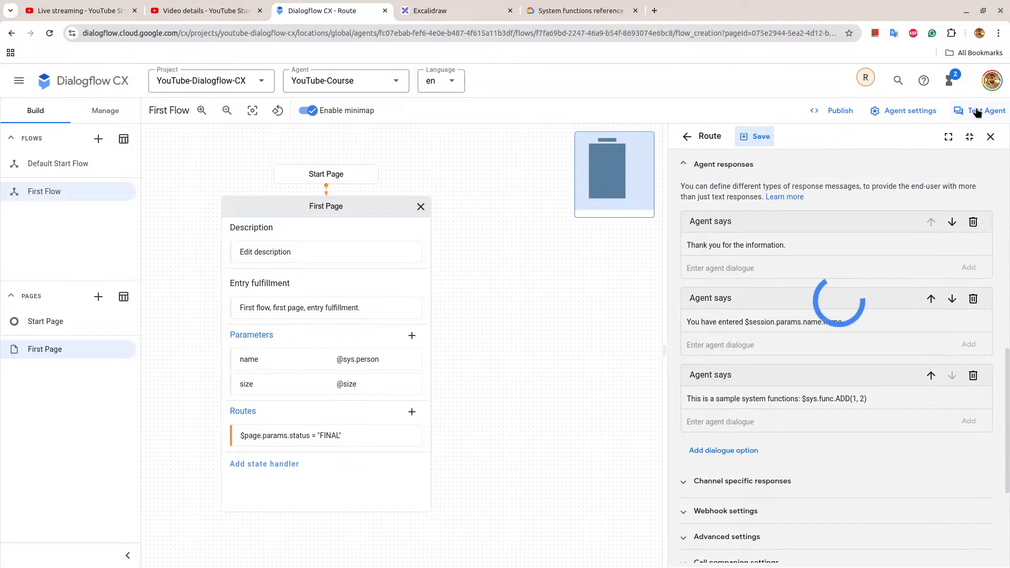
Open the agent simulator and close the route settings, leaving First Page expanded in the flow.
click(979, 110)
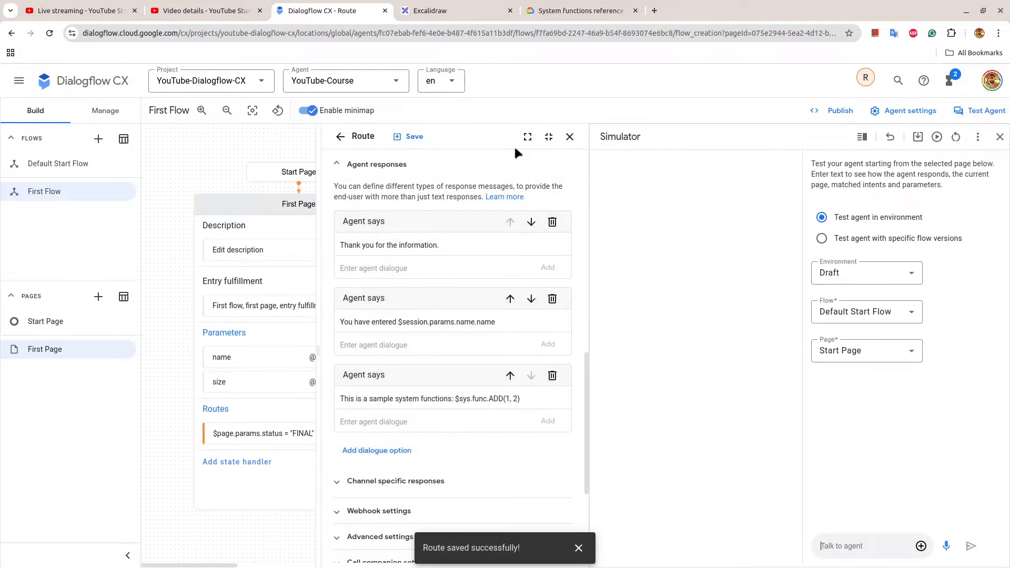
click(570, 137)
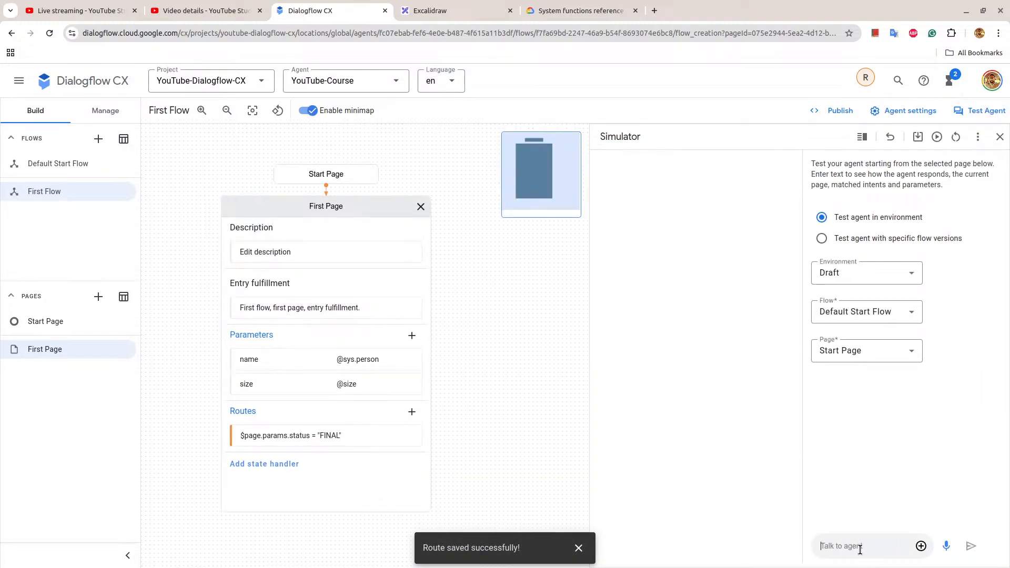
click(421, 207)
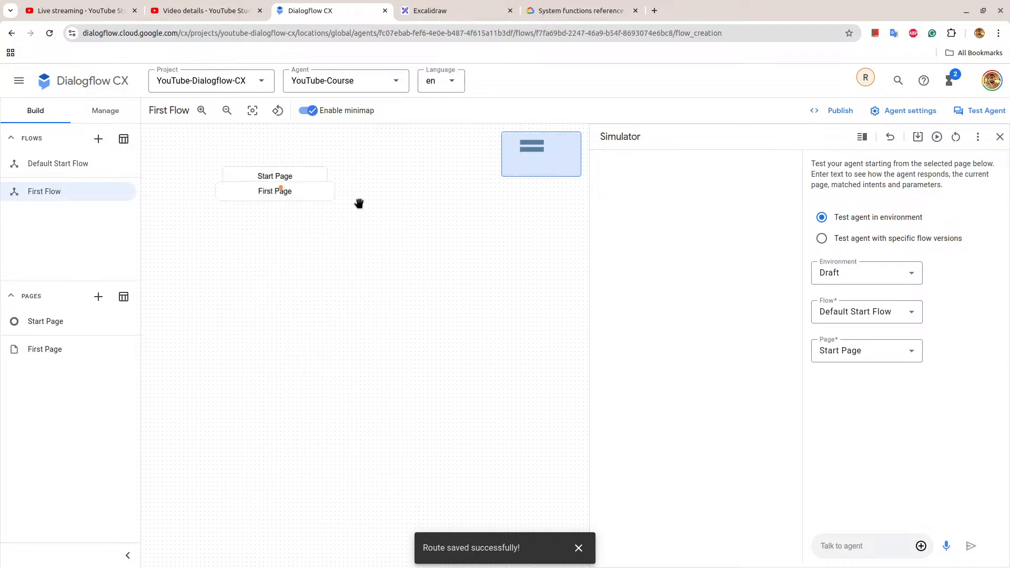
click(288, 213)
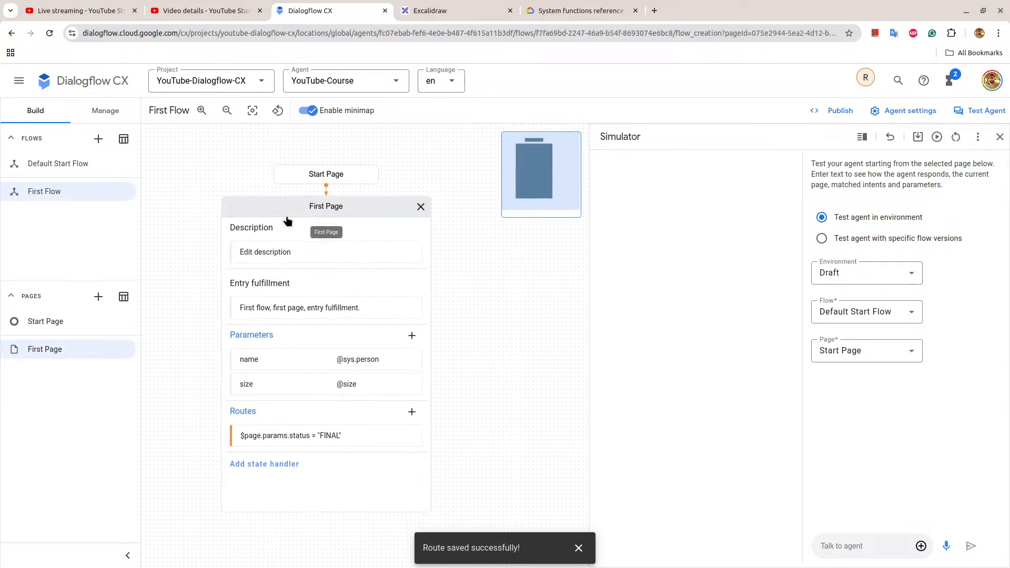
Collapse First Page in the flow and send "first flow" to the agent in the simulator.
click(323, 209)
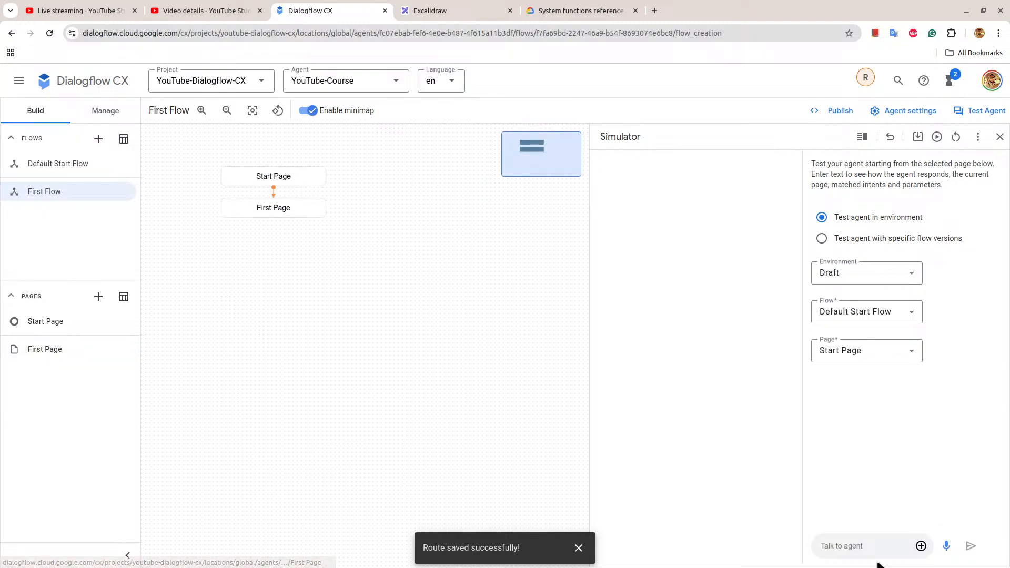
click(842, 545)
text(t flow)
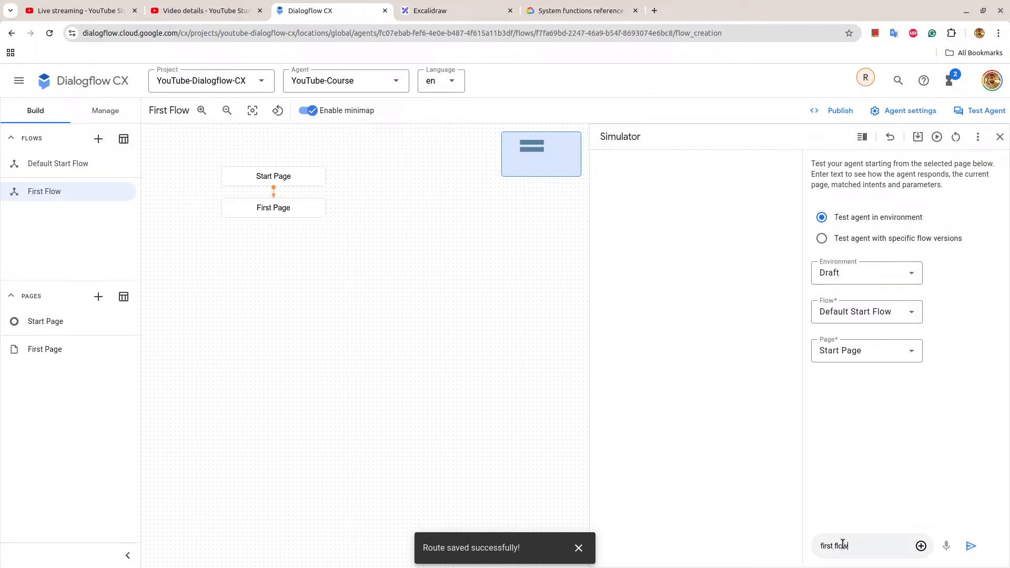
key(Return)
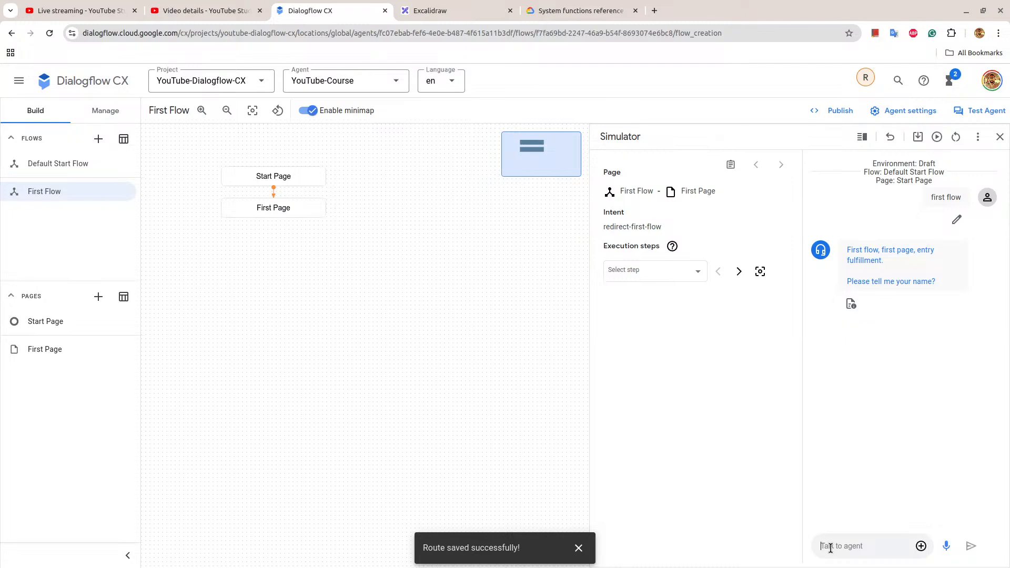
Answer the agent's name question with a first name and its size question with "small size", then highlight the system function reply.
text(Raj)
key(Return)
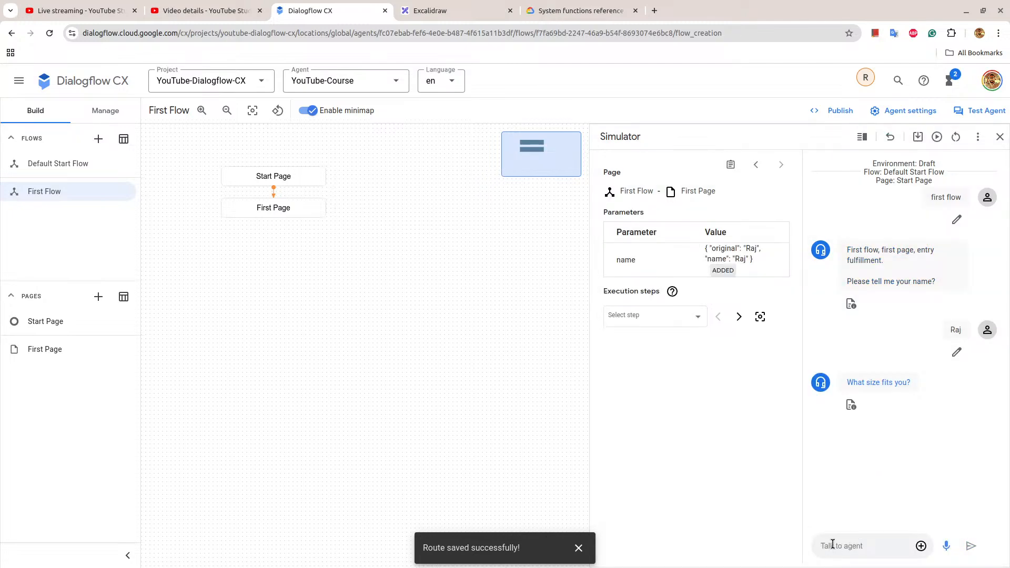
text(small size)
key(Return)
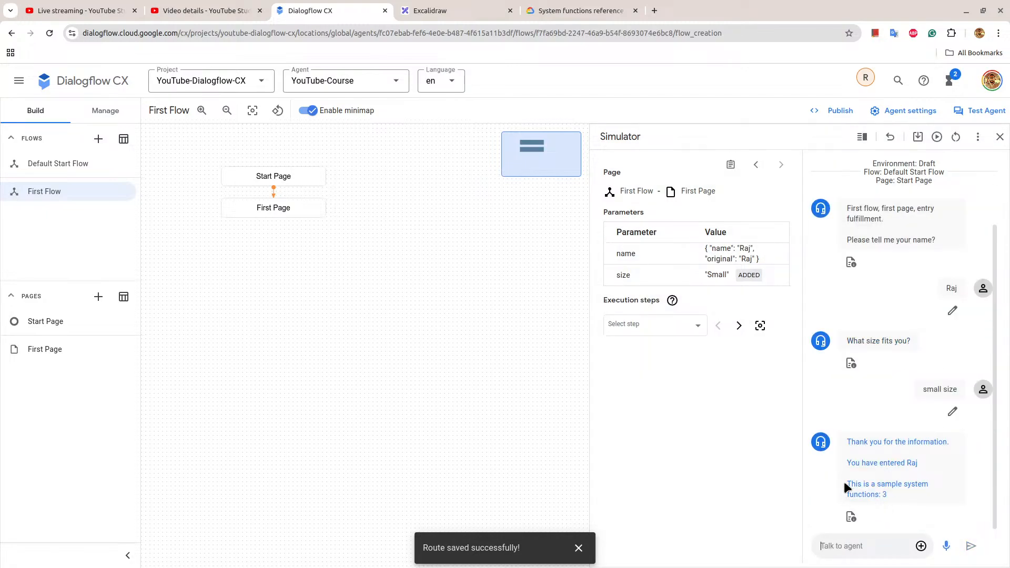
mouse_move(845, 480)
mouse_down()
mouse_move(891, 494)
mouse_move(861, 481)
mouse_up()
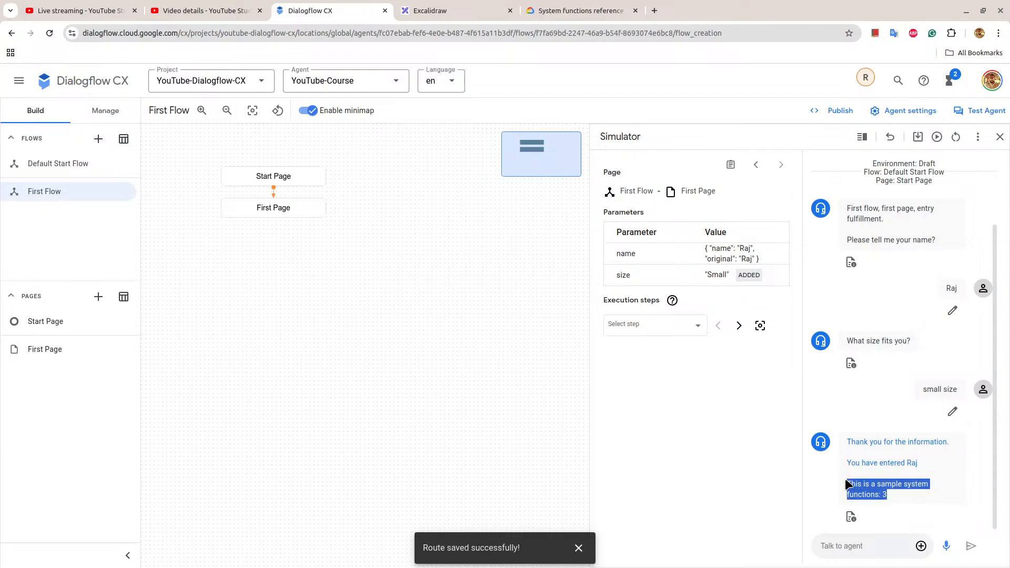
Switch to the System functions reference and review the function syntax and the TO_TEXT, TO_NUMBER and TO_OBJECT sections.
click(547, 8)
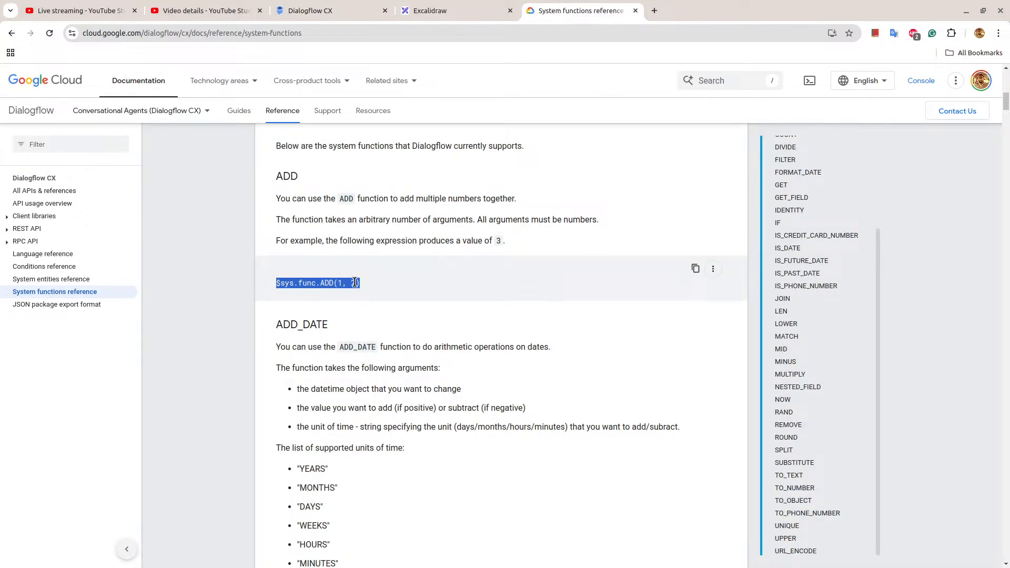
scroll(537, 377, up, 8)
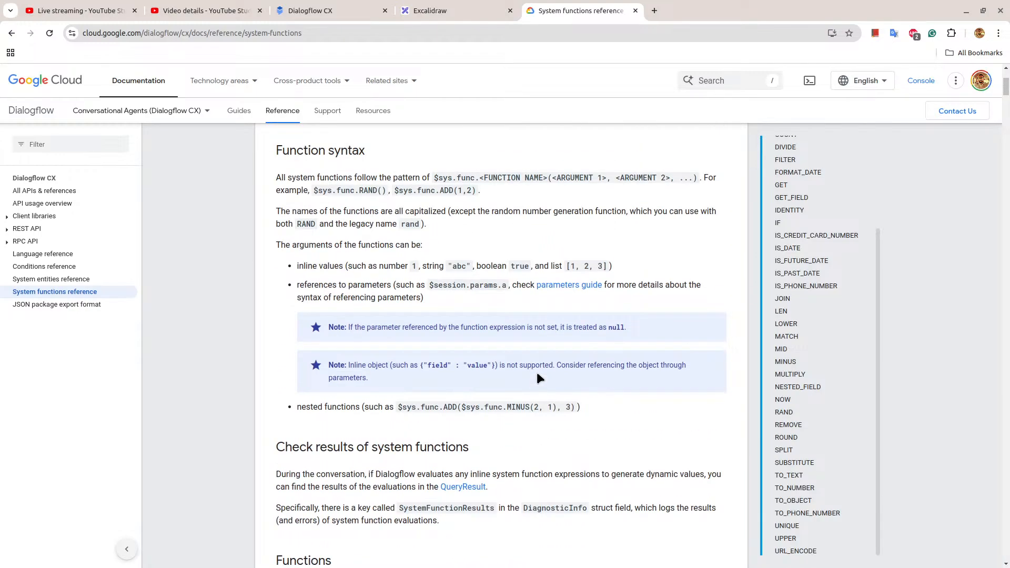
scroll(813, 380, down, 2)
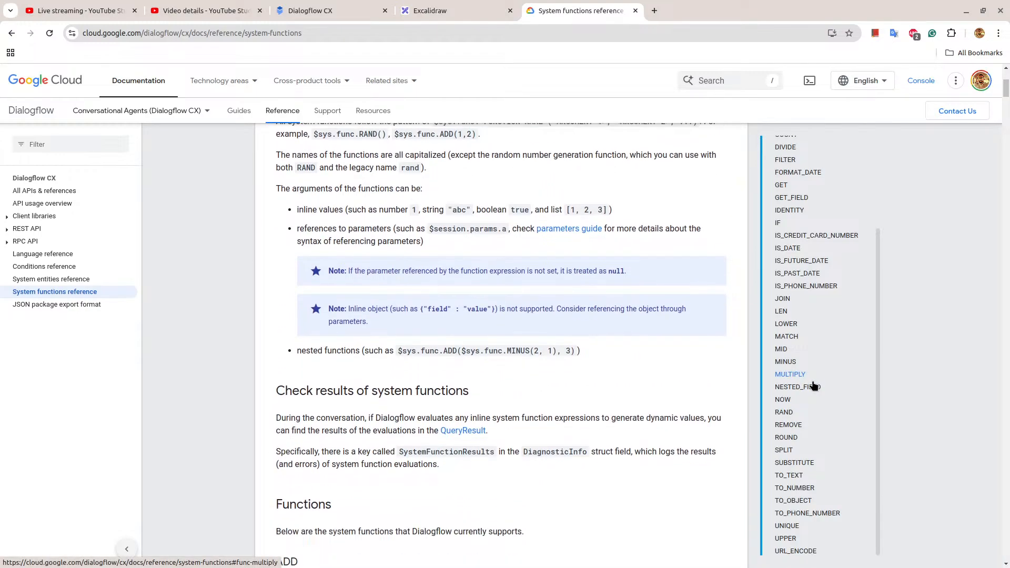
click(792, 476)
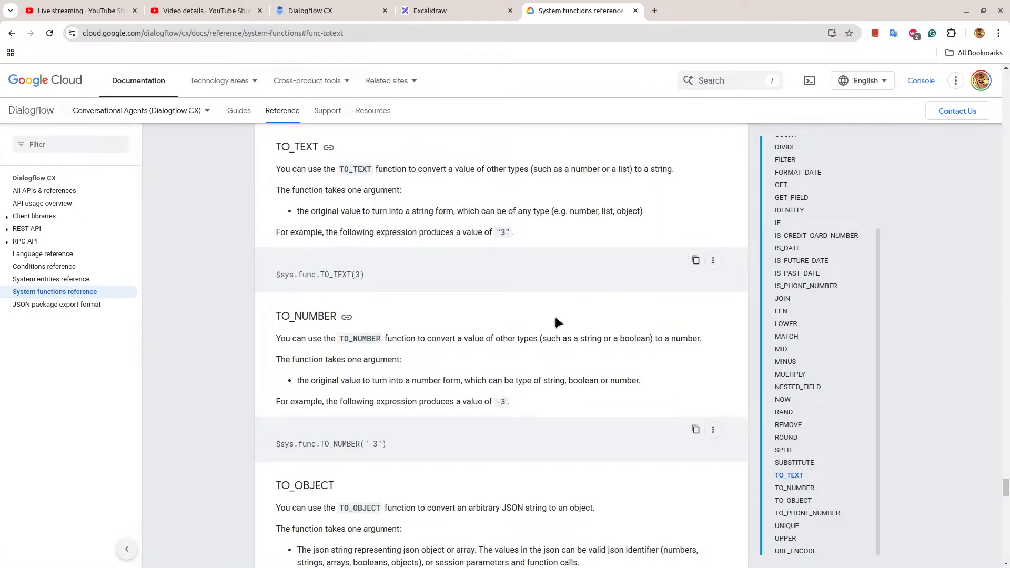
scroll(556, 317, down, 2)
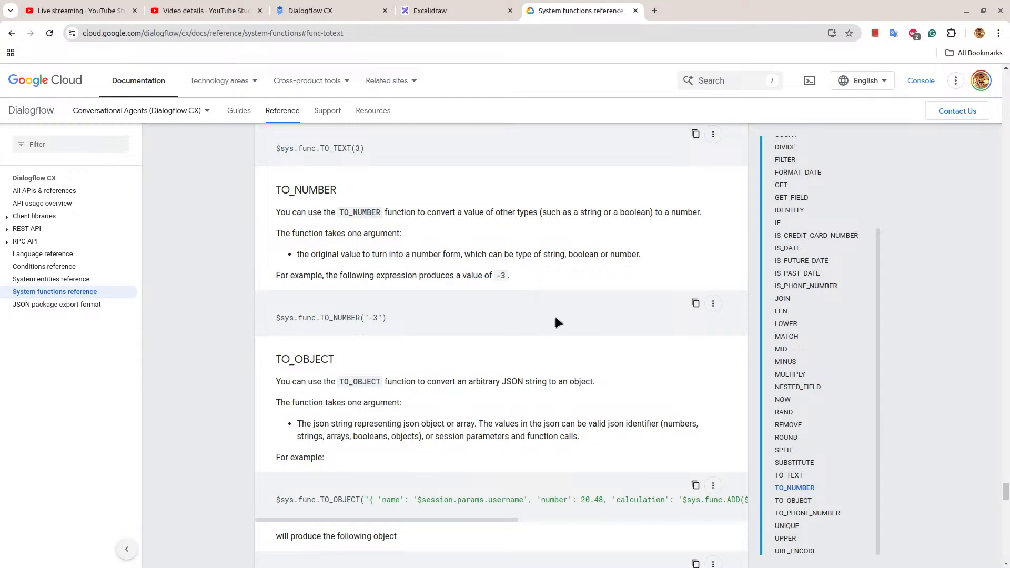
scroll(555, 317, down, 3)
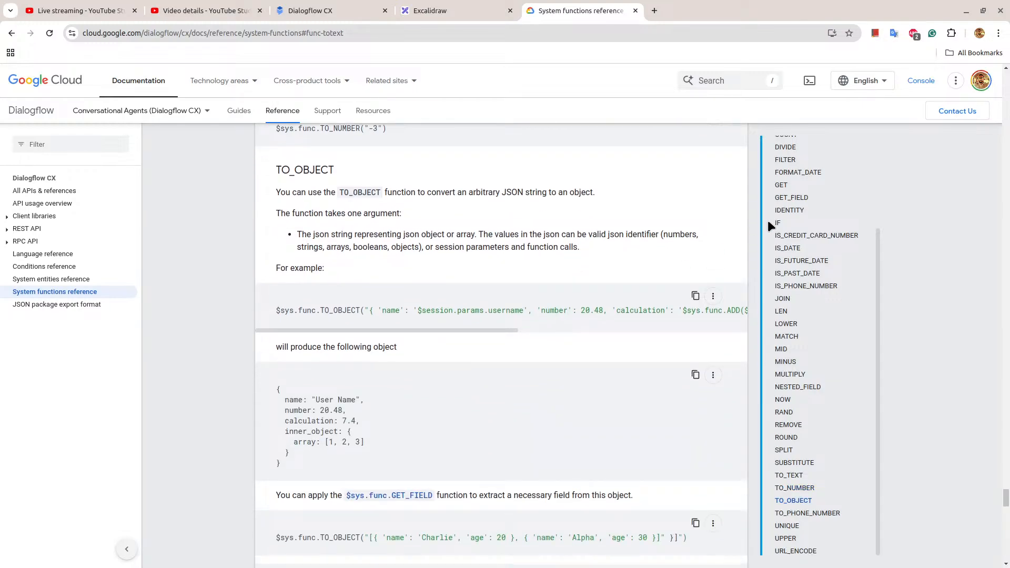
scroll(771, 395, down, 2)
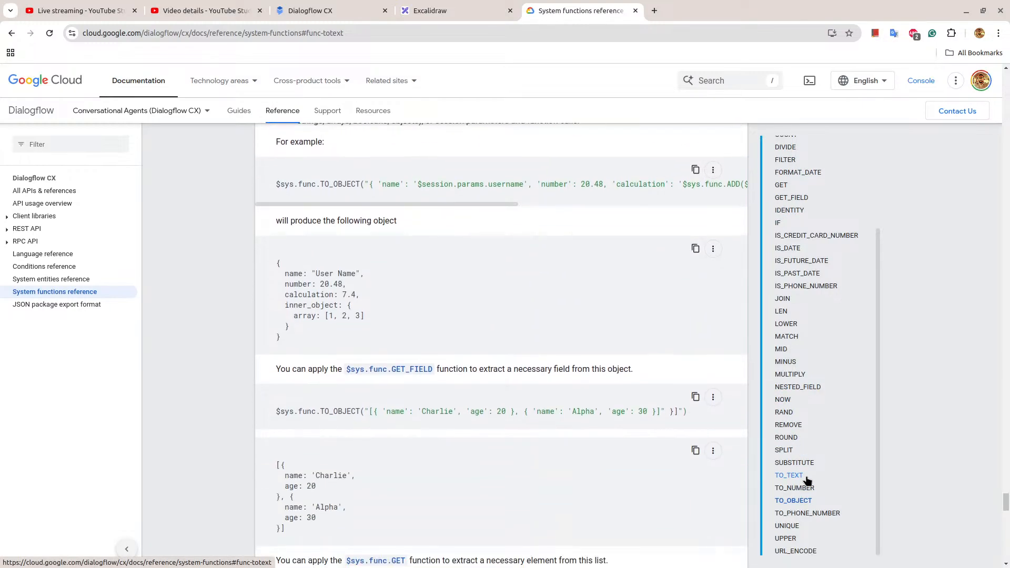
scroll(813, 476, up, 3)
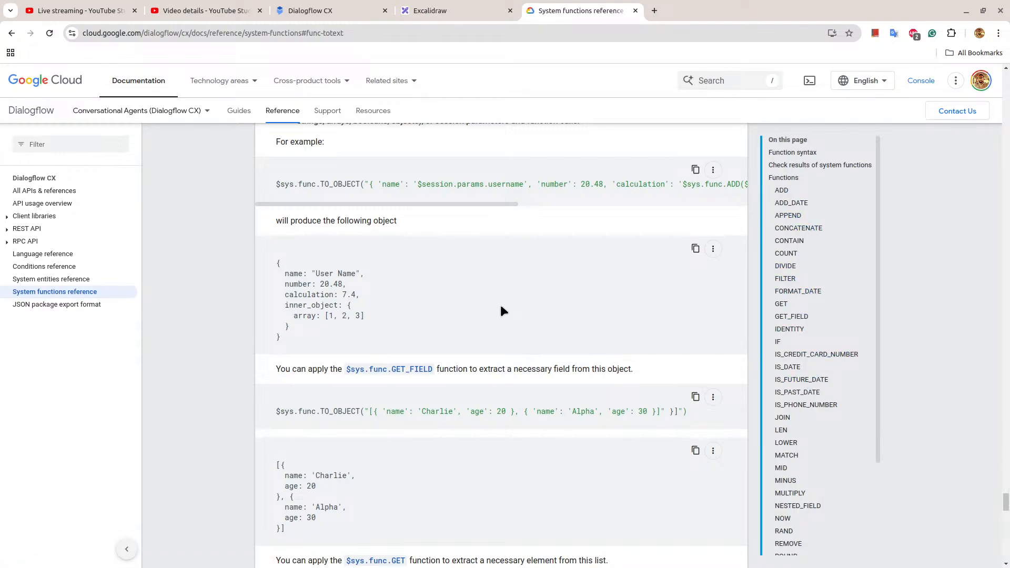
scroll(500, 306, down, 9)
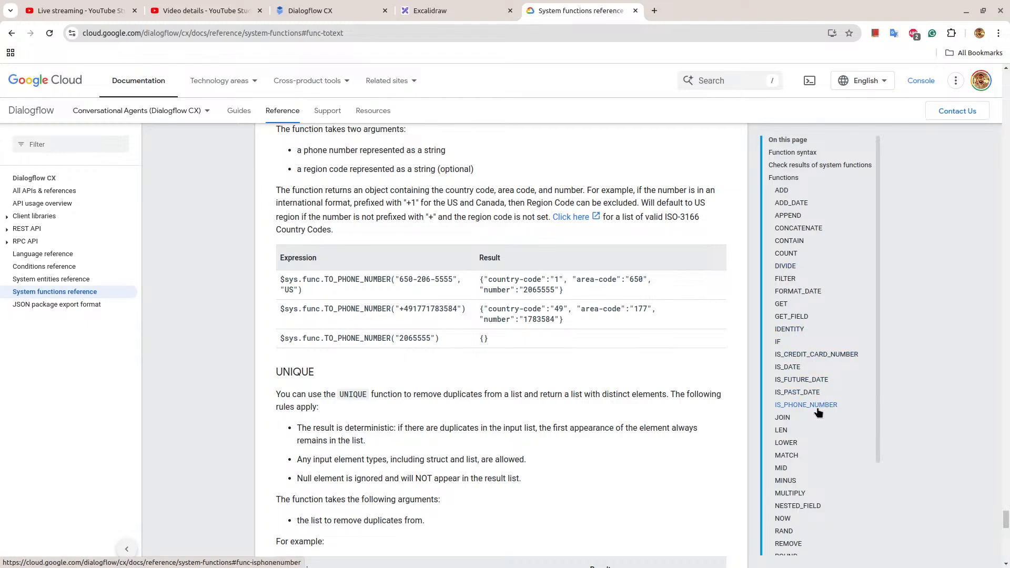
Go to the IS_PAST_DATE section and examine its example expression $sys.func.IS_PAST_DATE($session.params.your-date).
click(801, 392)
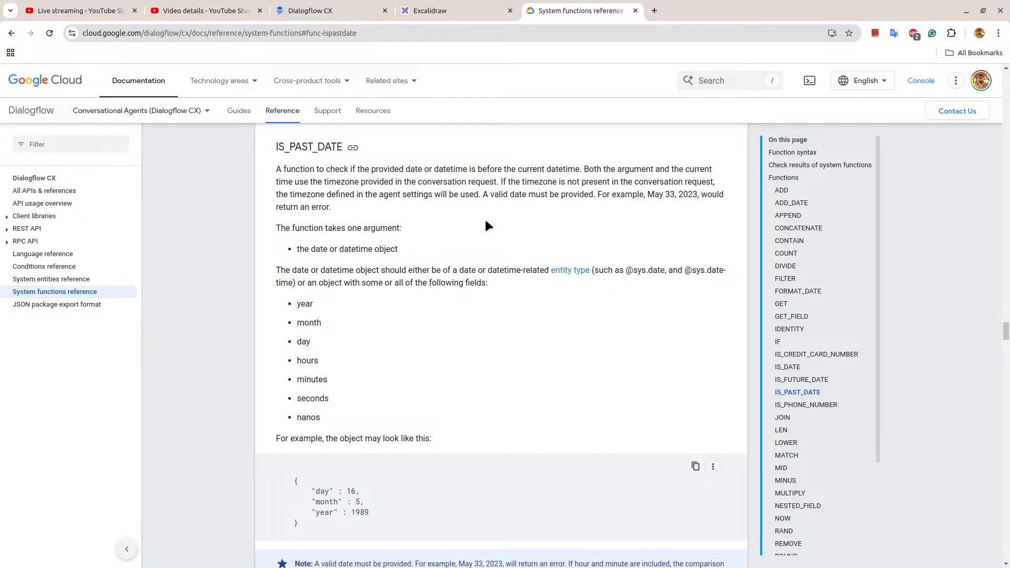
scroll(465, 329, down, 5)
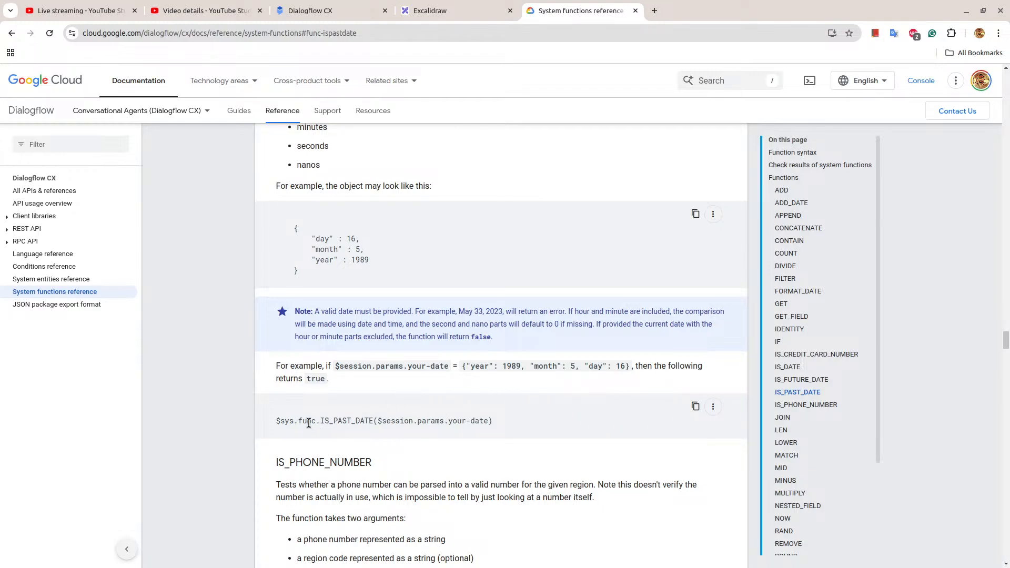
drag(282, 416, 508, 432)
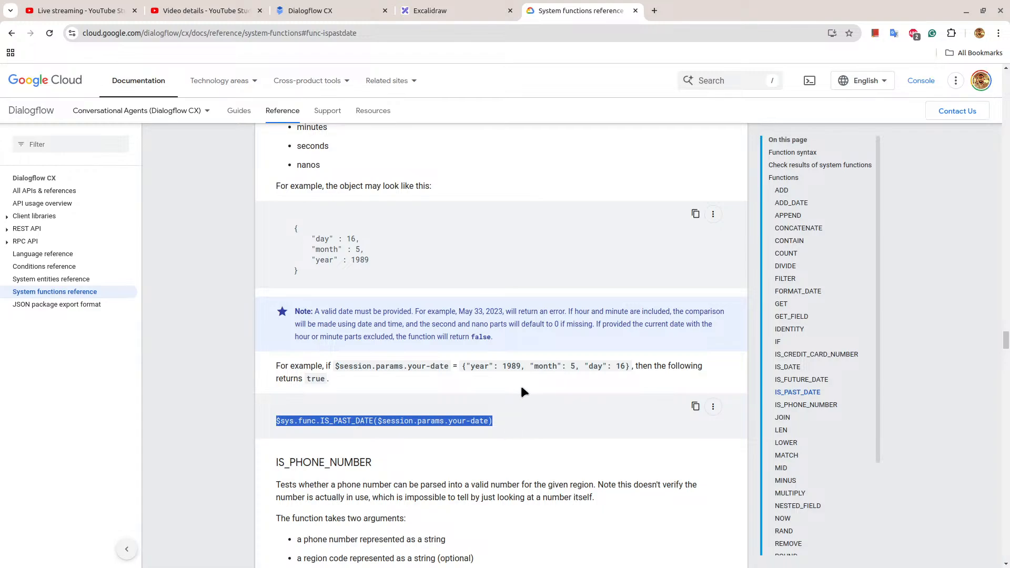
click(492, 426)
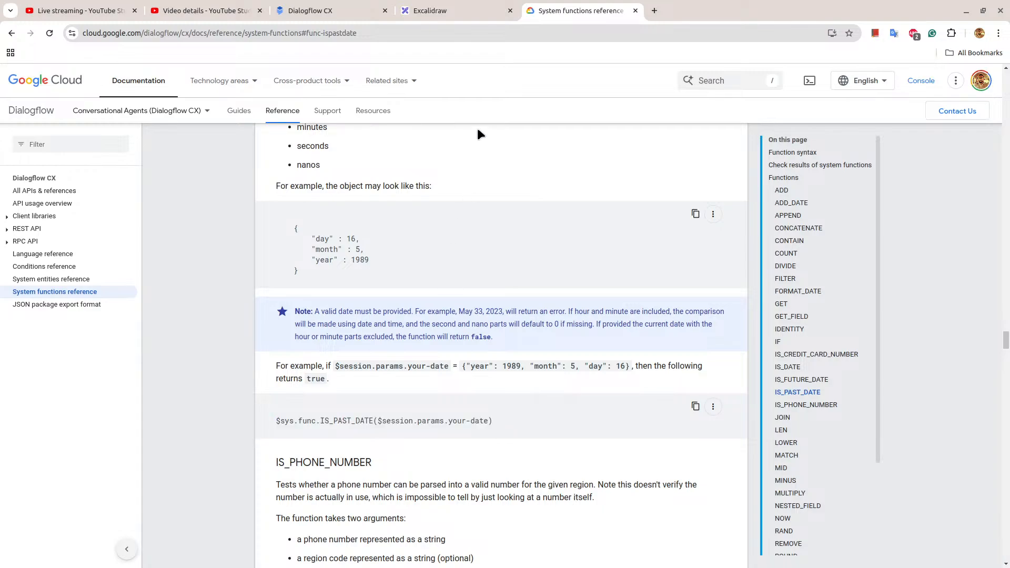
Open the Conditions reference in a new browser tab and examine the list of supported comparison operators.
right_click(64, 270)
click(114, 284)
click(673, 10)
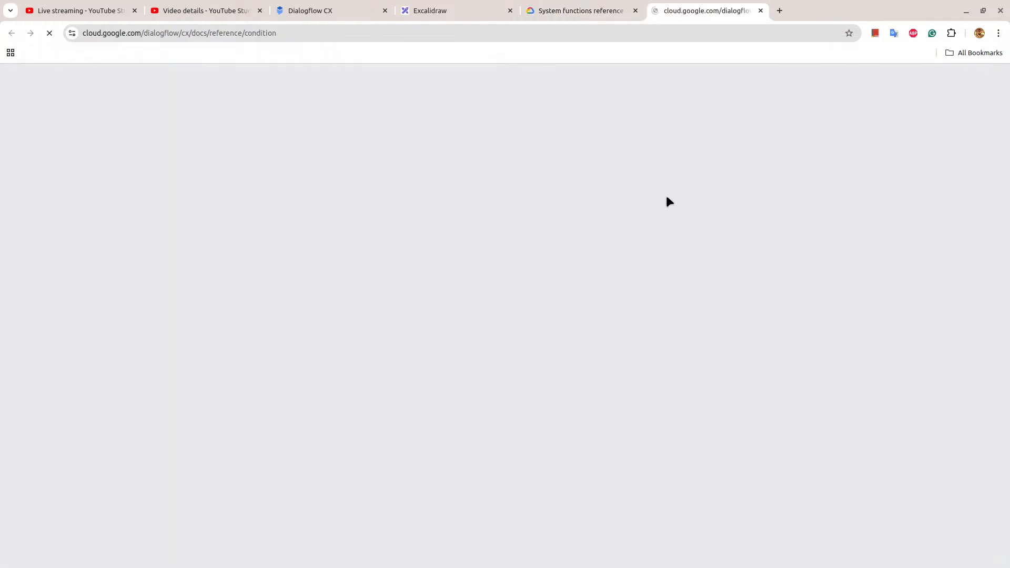
scroll(677, 226, down, 8)
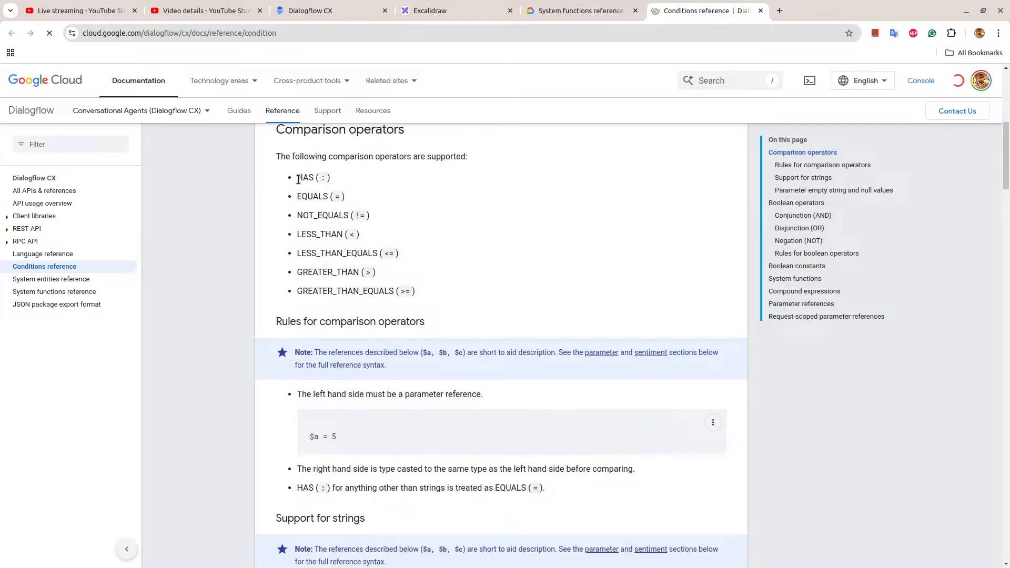
drag(296, 177, 421, 299)
Read through the Conditions reference on string support, boolean operators and constants, system functions and compound expressions.
scroll(421, 293, down, 5)
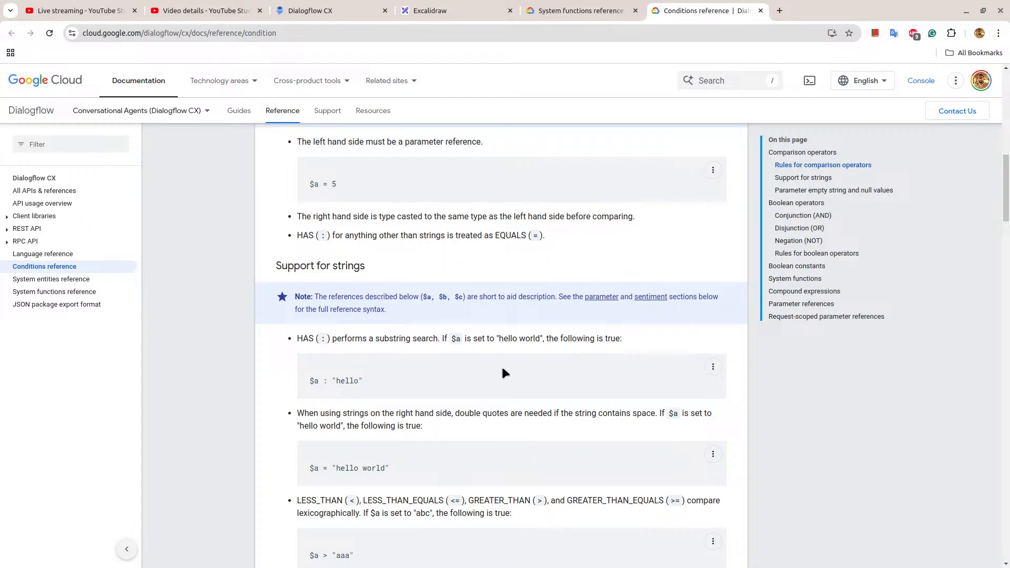
scroll(440, 366, down, 1)
scroll(371, 376, down, 1)
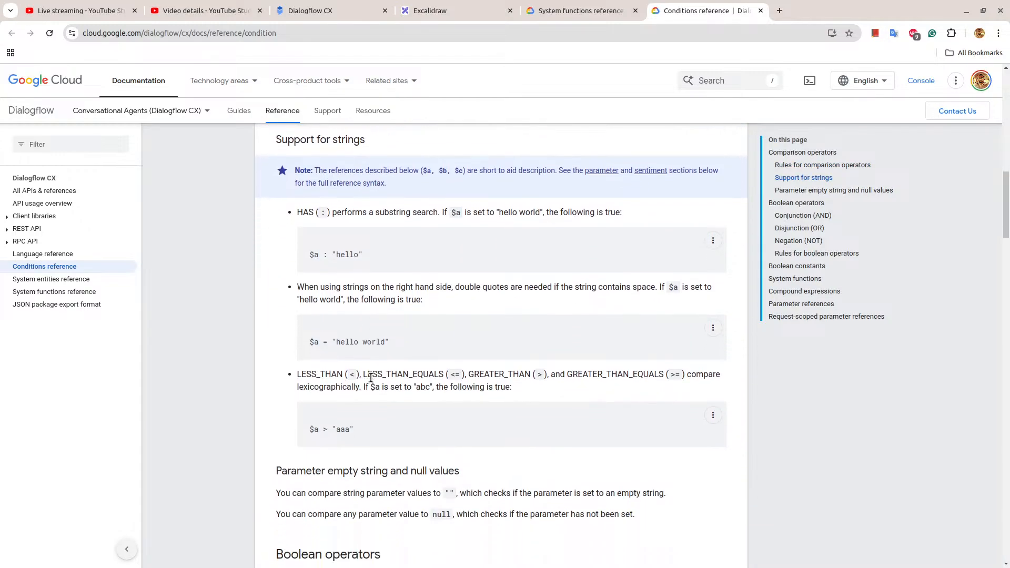
scroll(370, 377, down, 1)
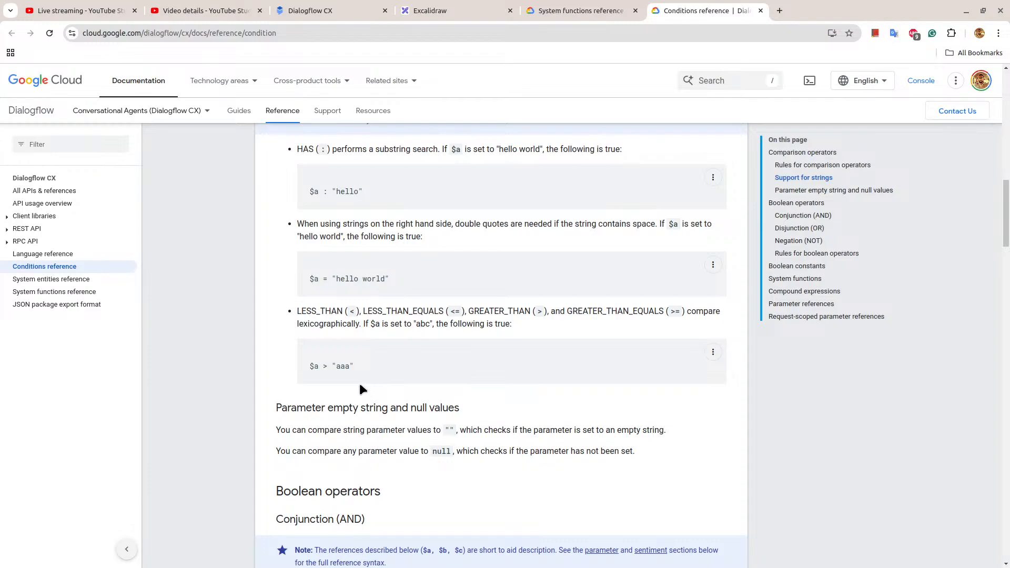
scroll(360, 390, down, 2)
scroll(360, 389, down, 2)
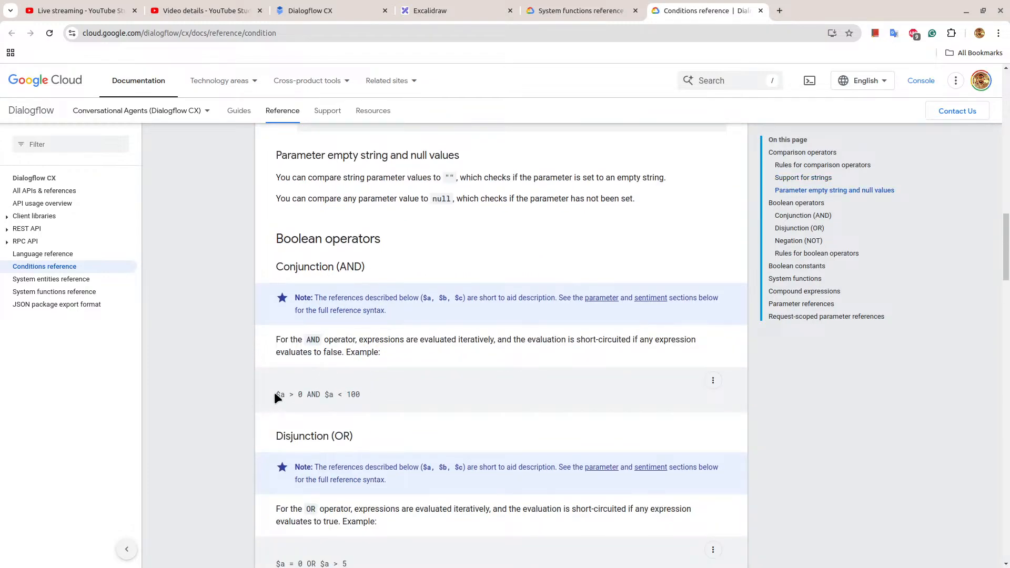
drag(275, 394, 348, 395)
scroll(369, 399, down, 6)
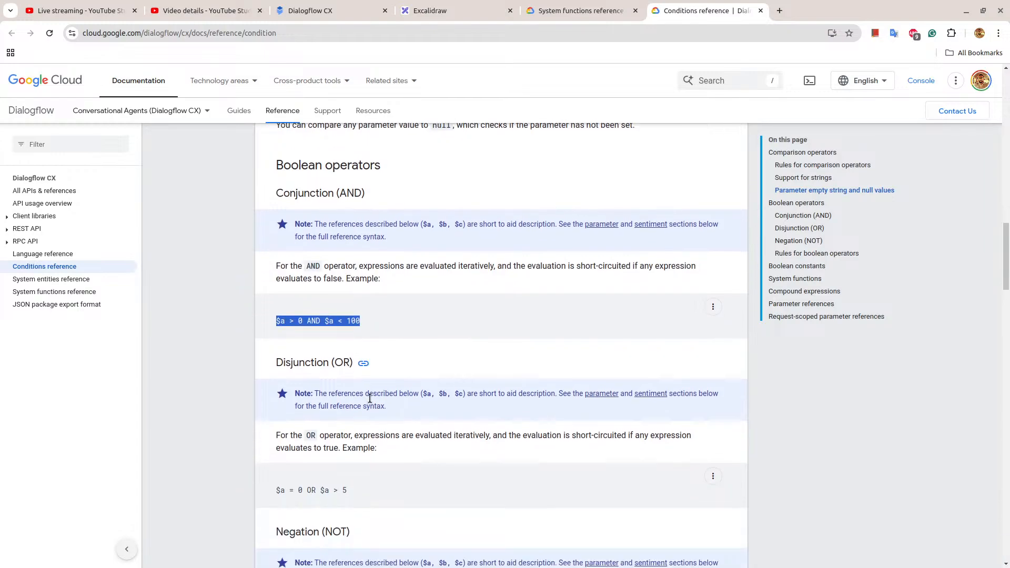
scroll(370, 399, down, 7)
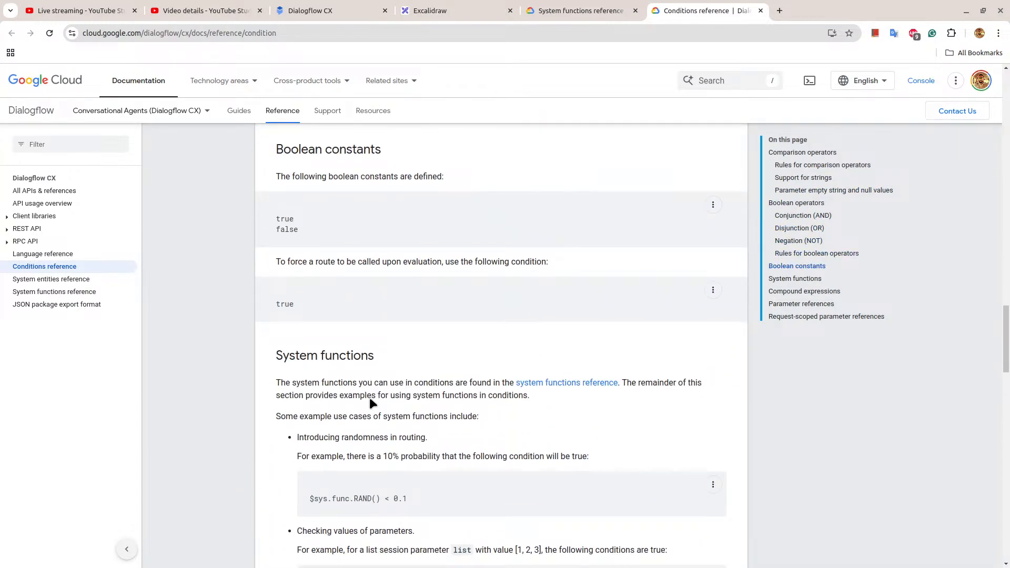
scroll(369, 399, down, 6)
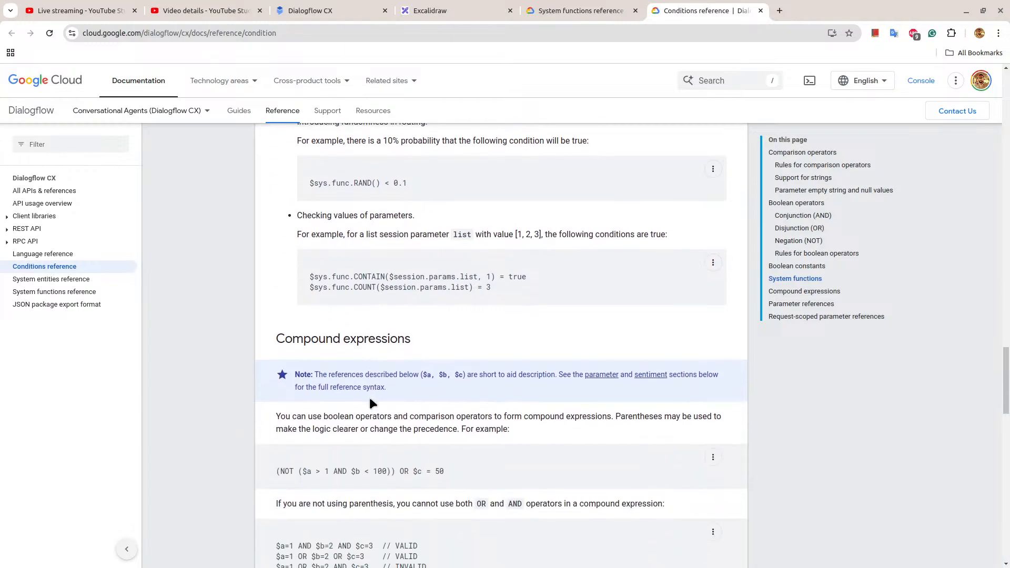
scroll(370, 399, down, 4)
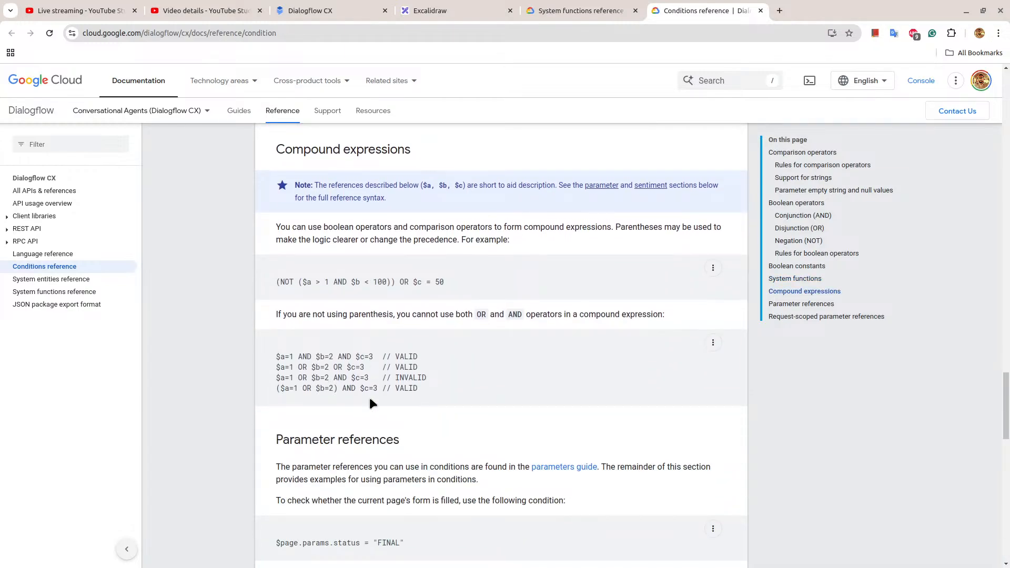
scroll(370, 398, up, 2)
scroll(370, 403, up, 1)
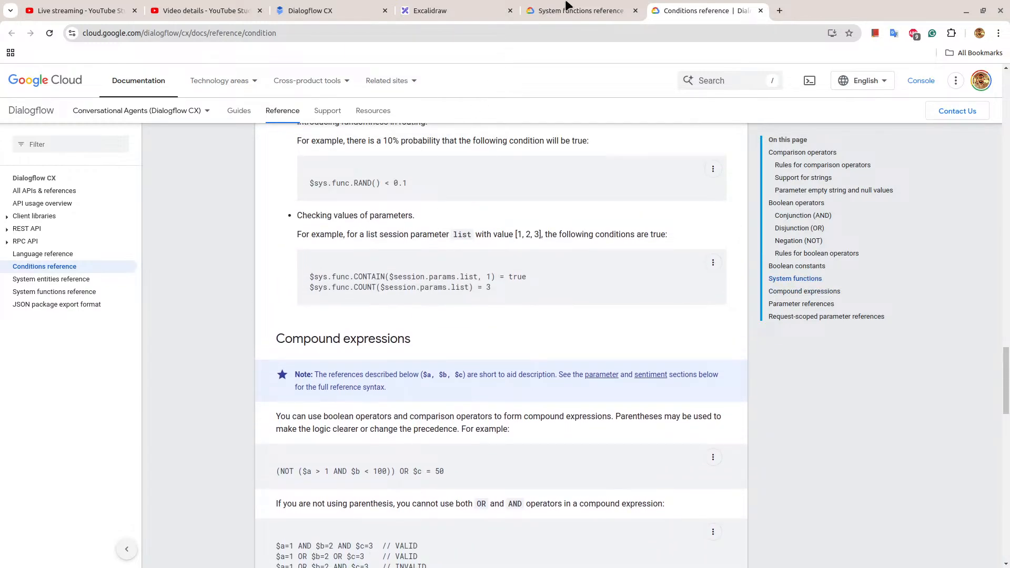
Search Google for "conditional response dialogflow cx" in a new browser tab.
click(786, 13)
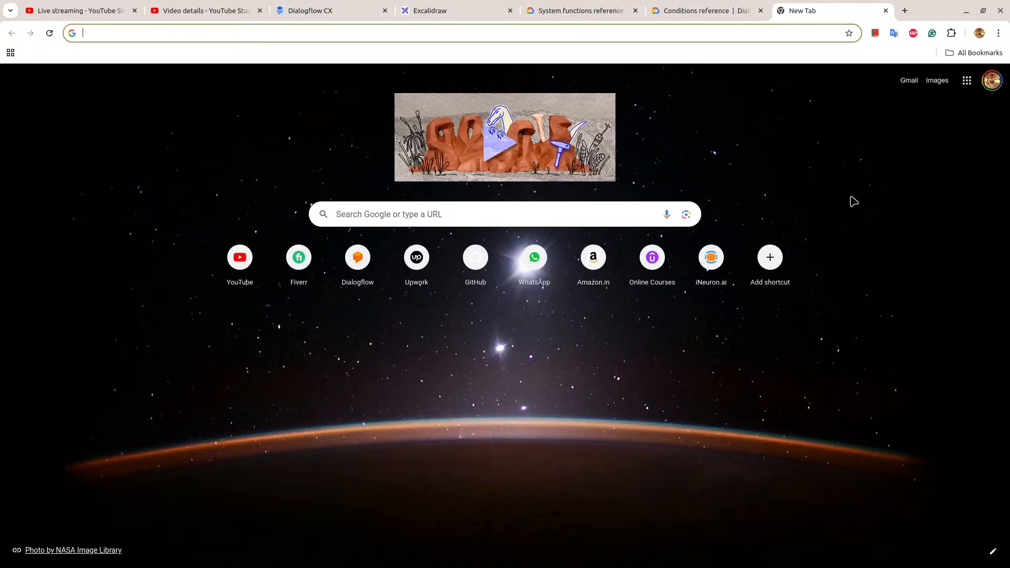
text(co)
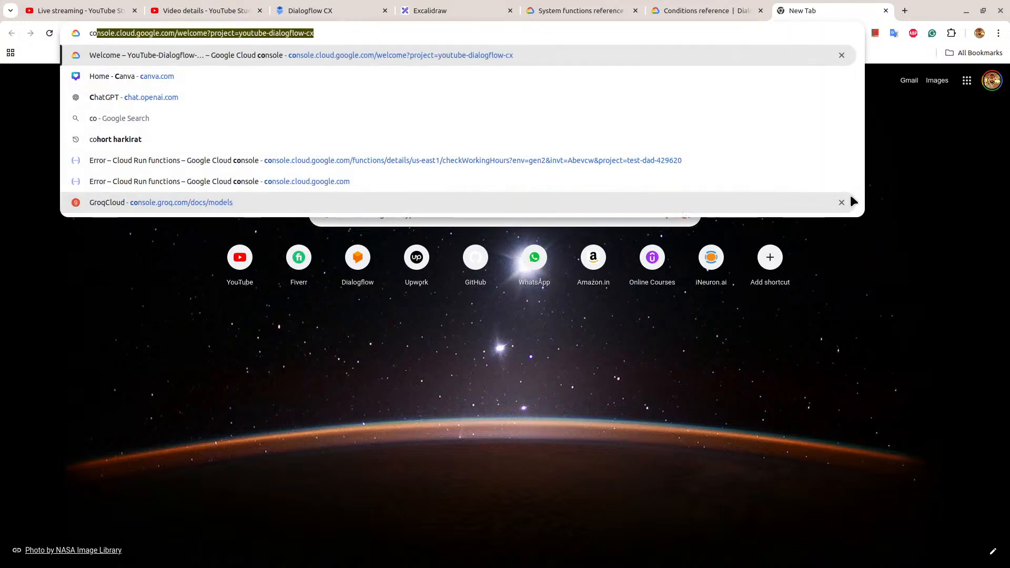
text(nditional r)
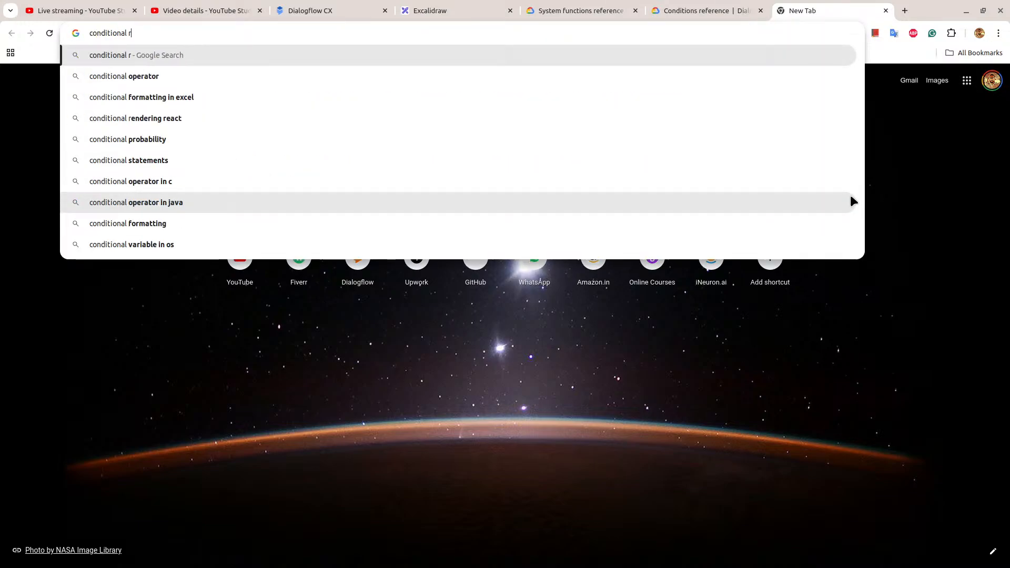
text(esponses dialof)
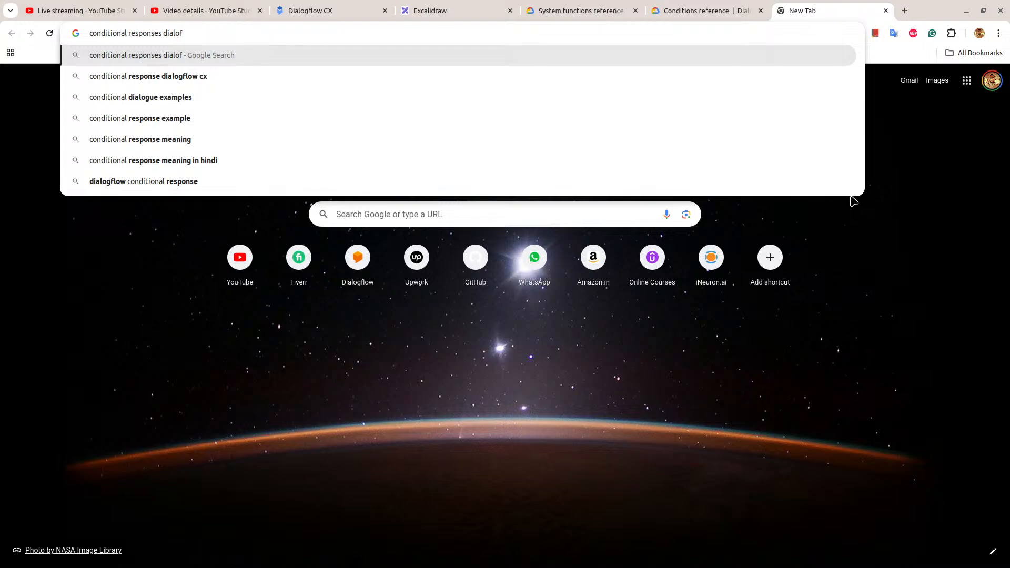
key(Down)
key(Return)
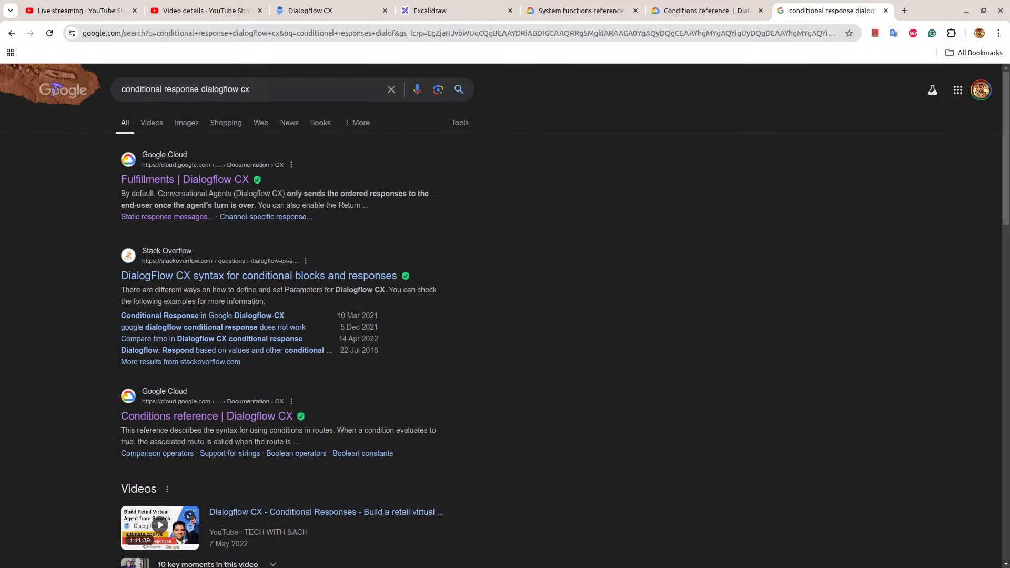
Open the Fulfillments documentation from the search results and copy the user-age if/else example in its Conditional response section.
click(173, 180)
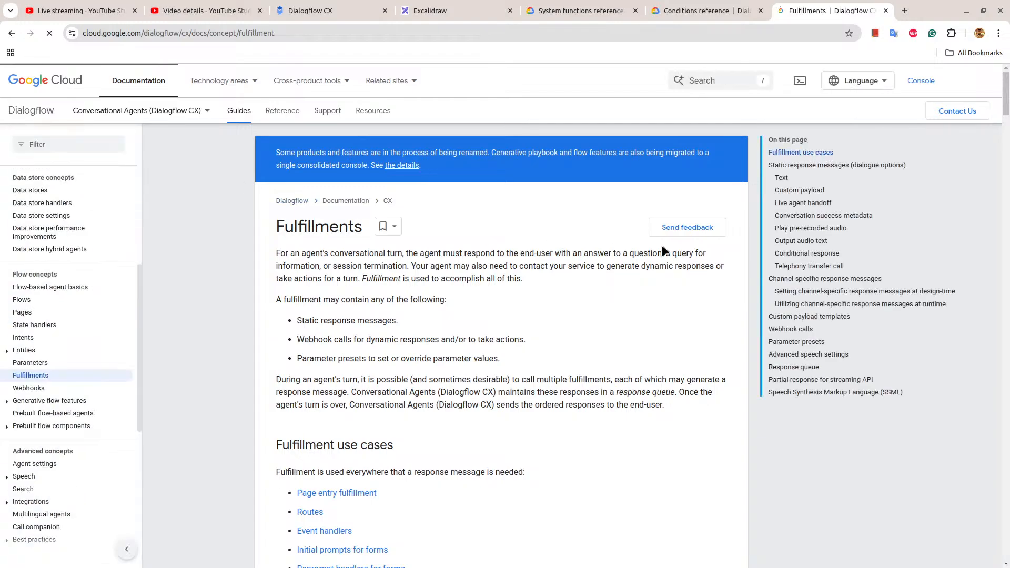
scroll(661, 247, down, 4)
scroll(662, 247, down, 15)
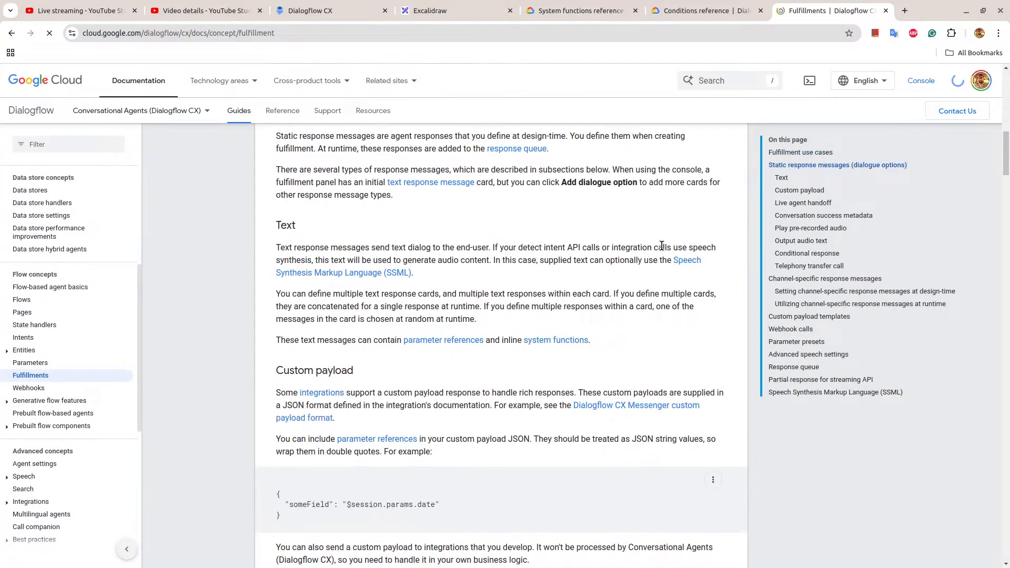
scroll(662, 247, down, 12)
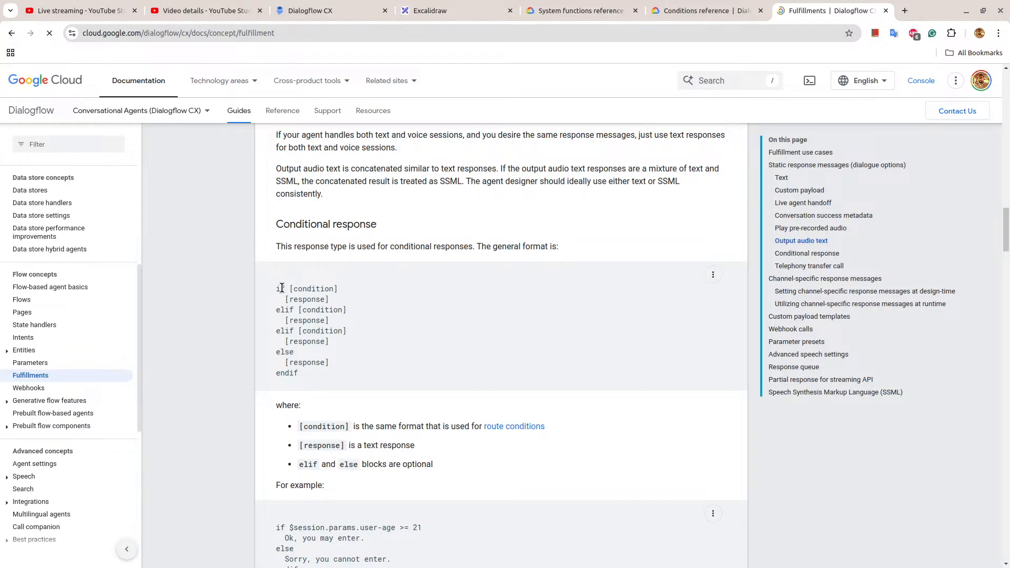
drag(282, 288, 330, 373)
scroll(417, 328, down, 1)
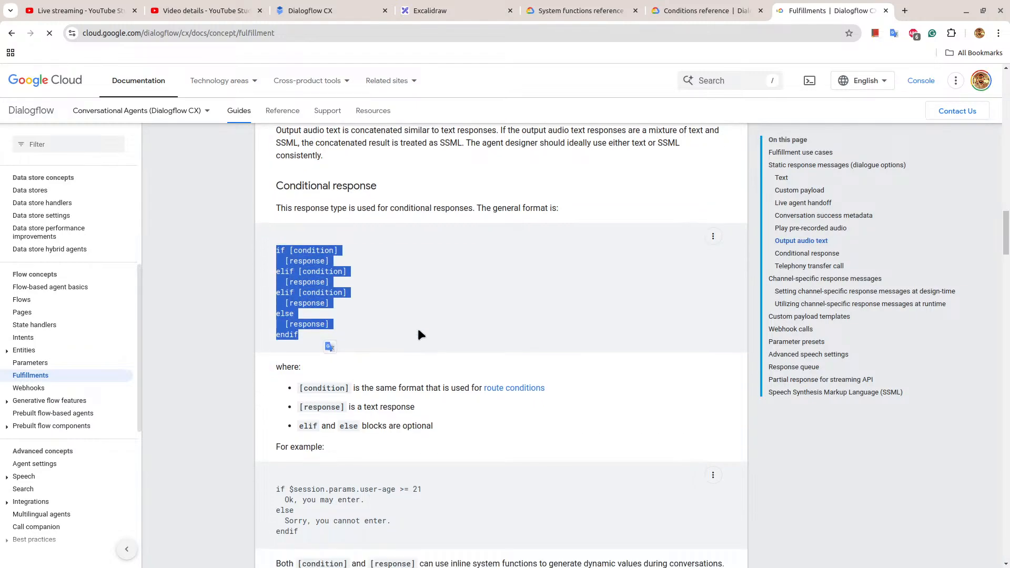
scroll(419, 334, down, 3)
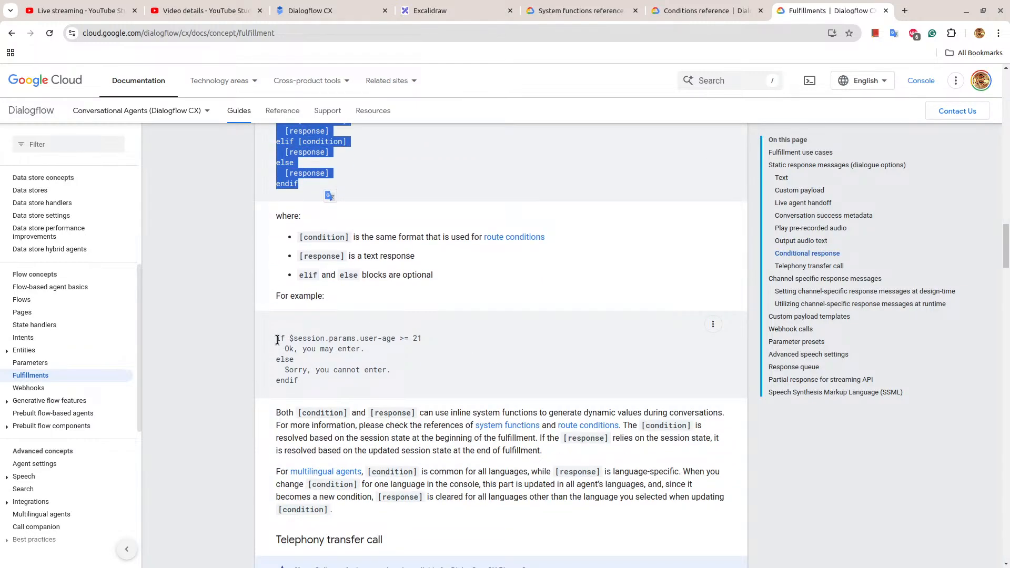
drag(277, 341, 316, 380)
key(ctrl+c)
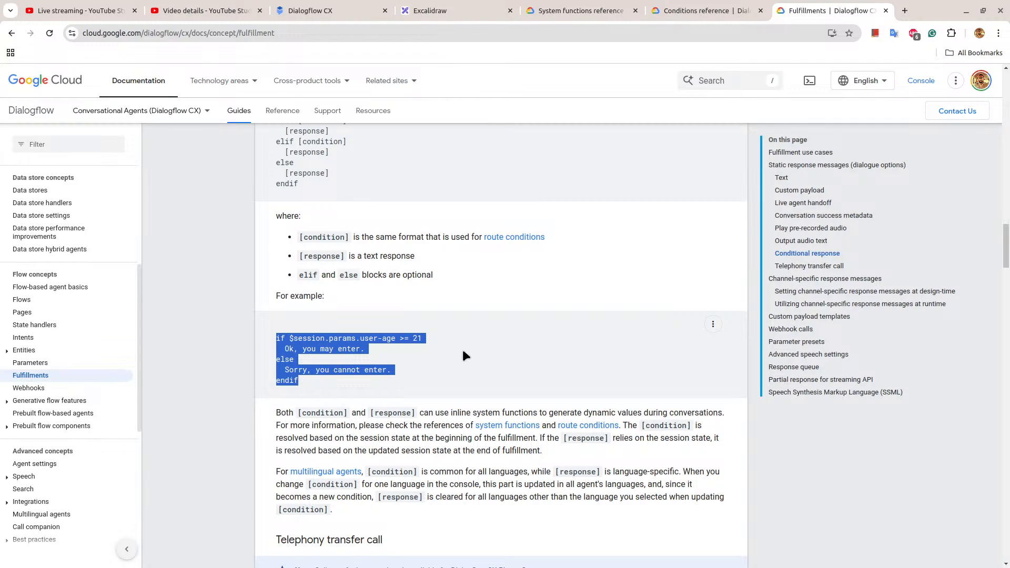
Switch to Dialogflow CX and open the user-provides-size route on the Start Page of the Default Start Flow.
click(344, 10)
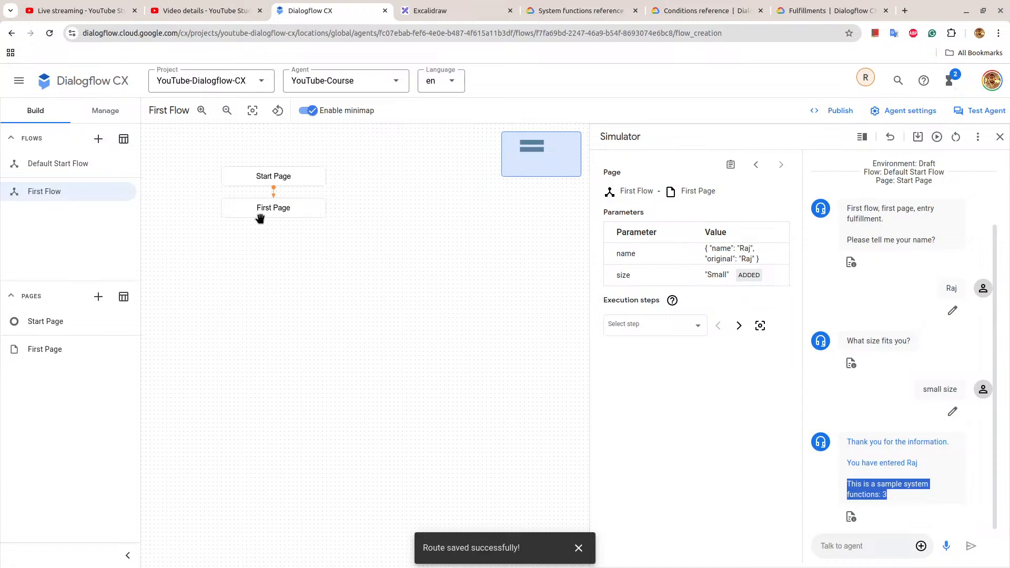
click(271, 175)
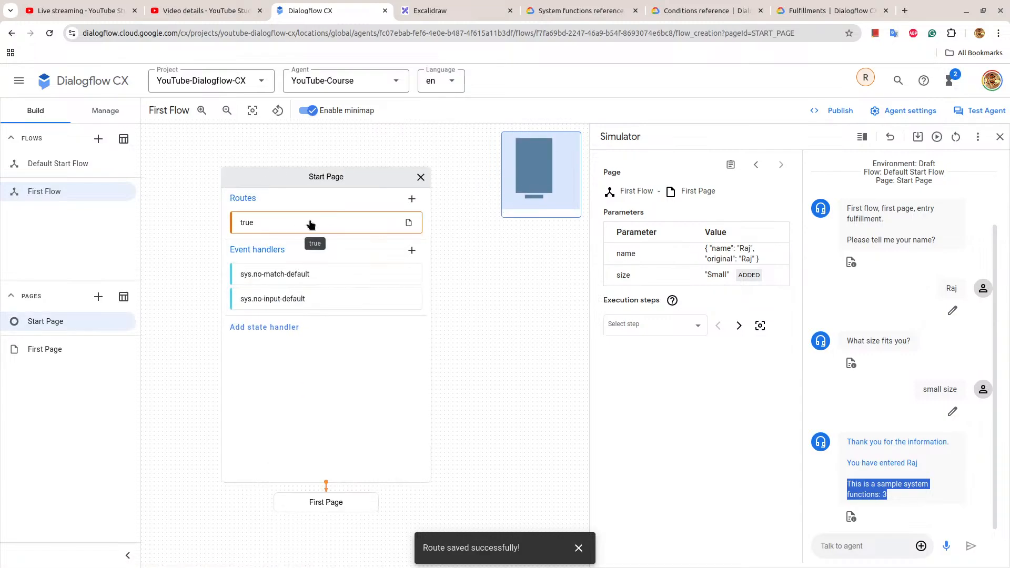
click(63, 166)
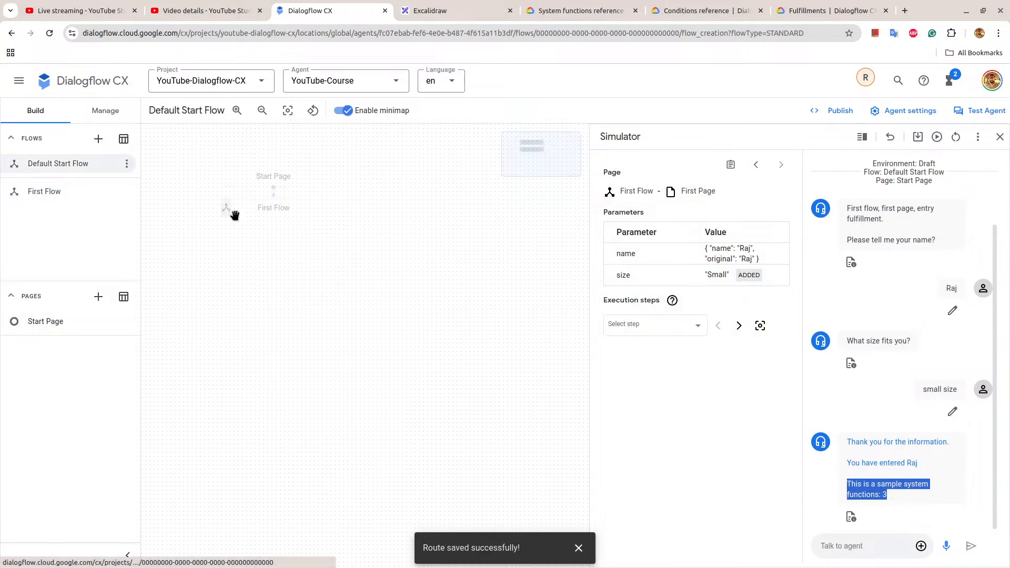
click(277, 180)
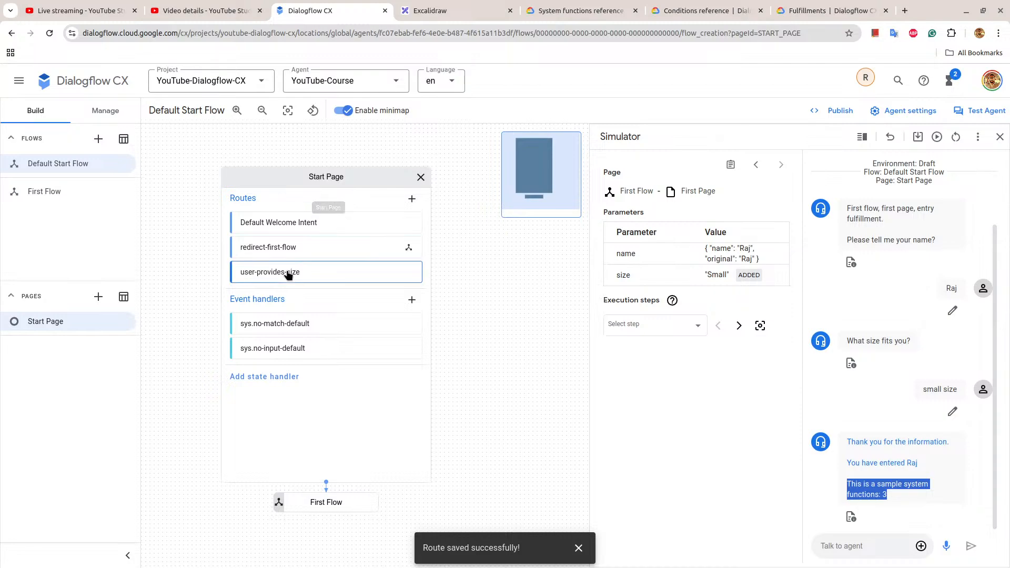
click(336, 272)
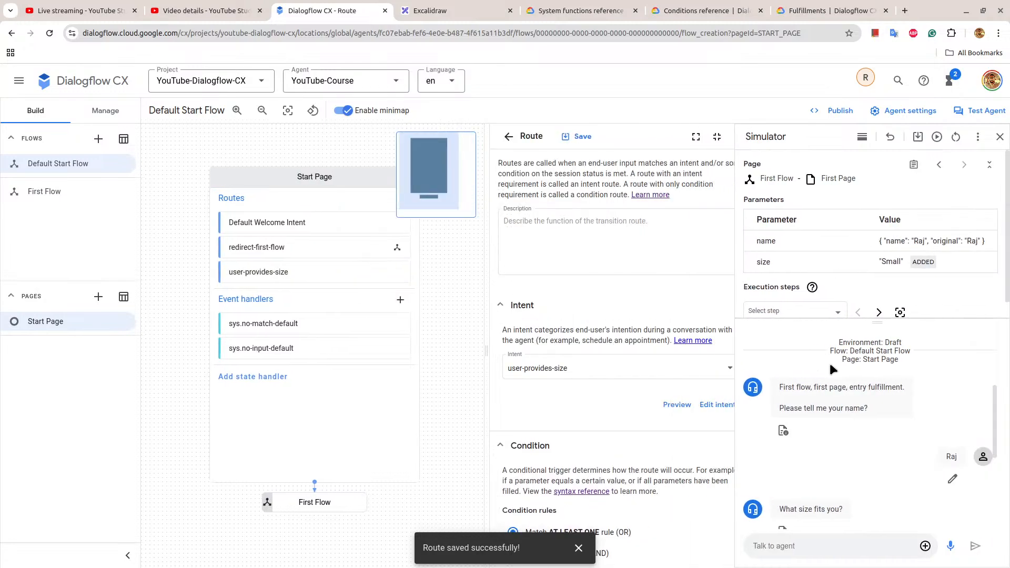
Delete both agent dialogues, "I have got the size." and $intent.params.size.resolved, and remove the second Agent says card.
scroll(662, 349, down, 10)
scroll(664, 353, down, 1)
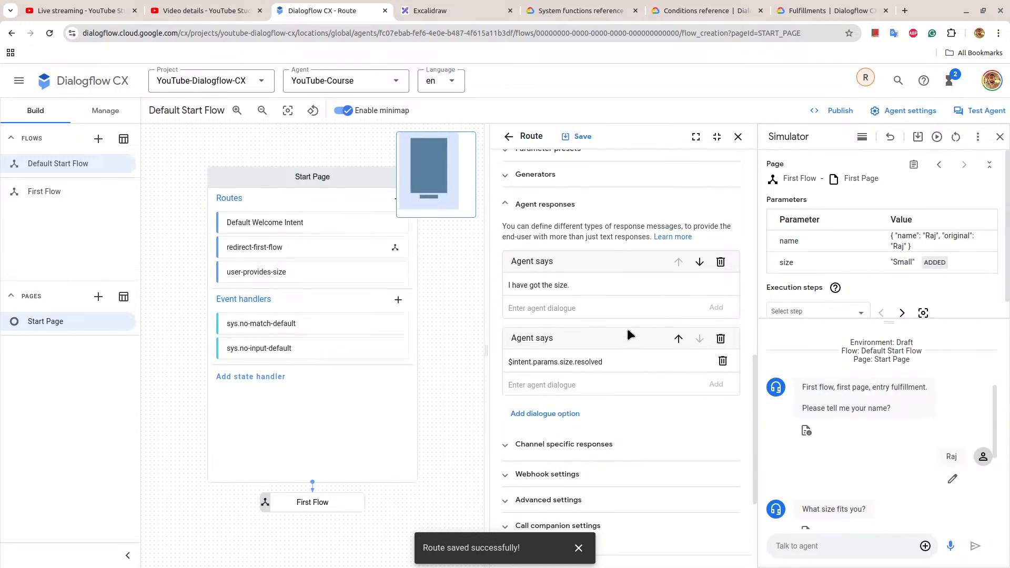
click(726, 286)
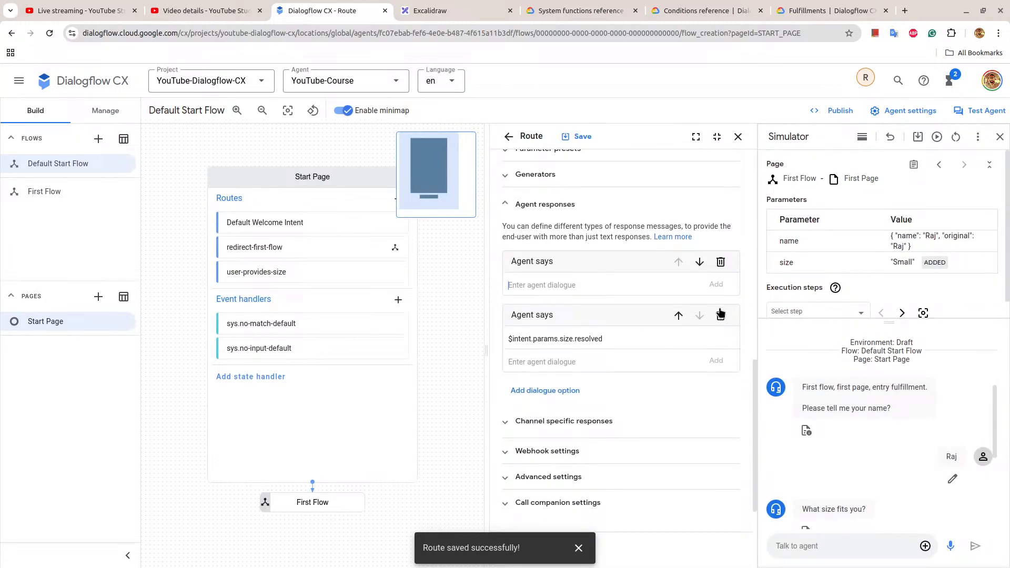
click(721, 339)
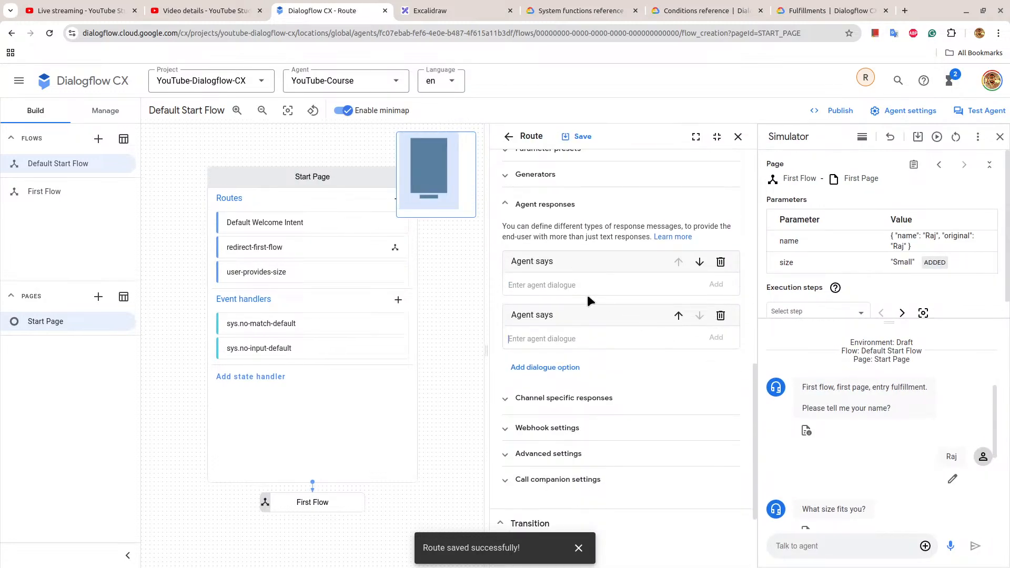
click(721, 315)
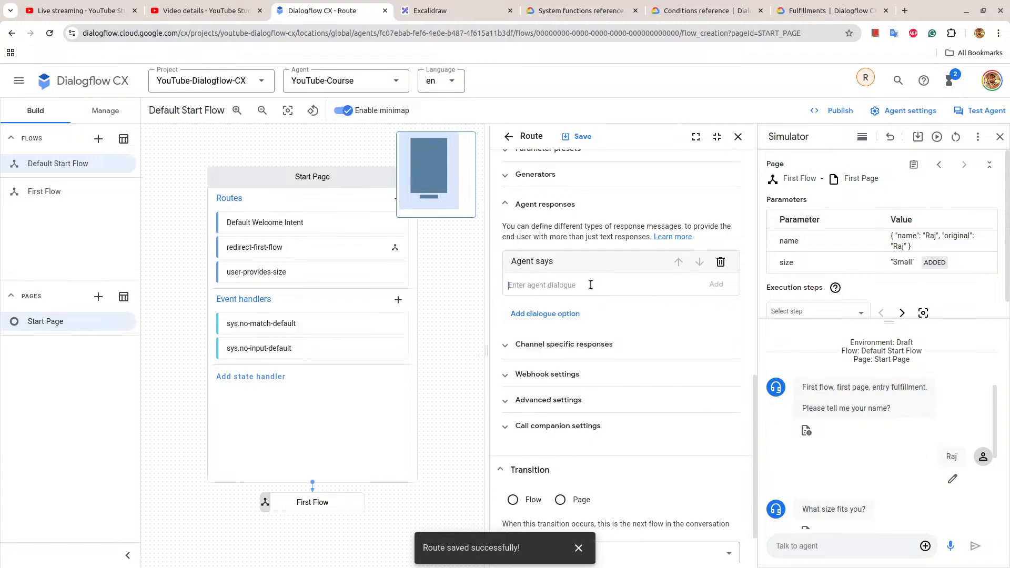
Paste the if/else example into the agent dialogue and change its condition to $session.params.size == "Small".
key(ctrl+v)
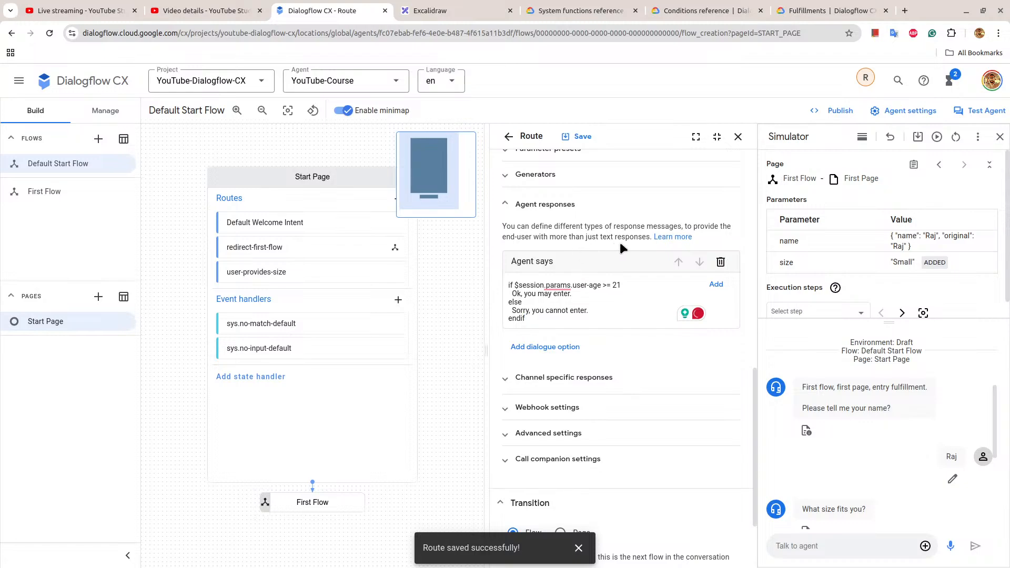
drag(573, 285, 599, 286)
key(BackSpace)
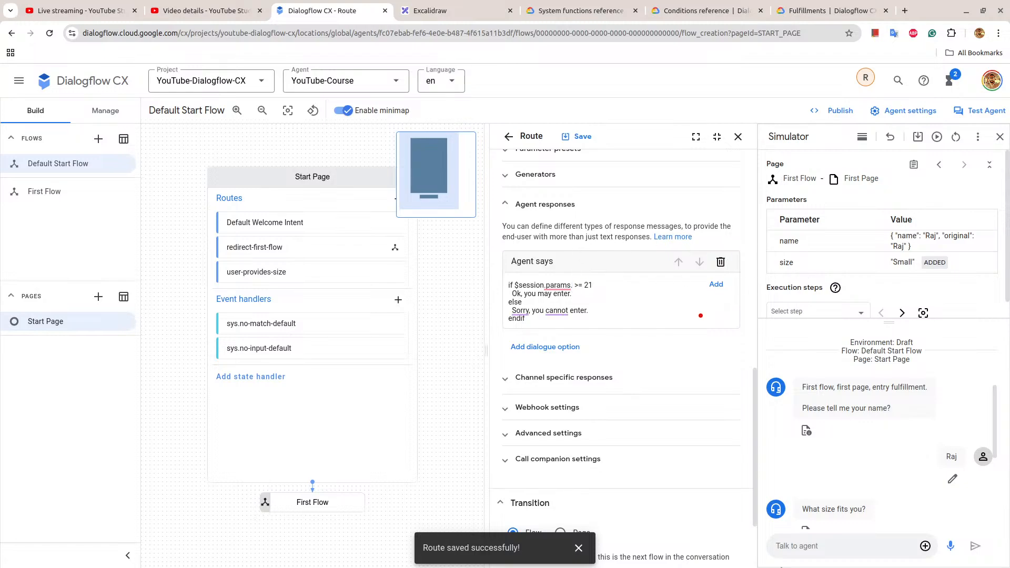
text(size)
key(Right)
key(Right)
key(Right)
key(BackSpace)
text(=)
key(shift+Right)
key(shift+Right)
text(Sma)
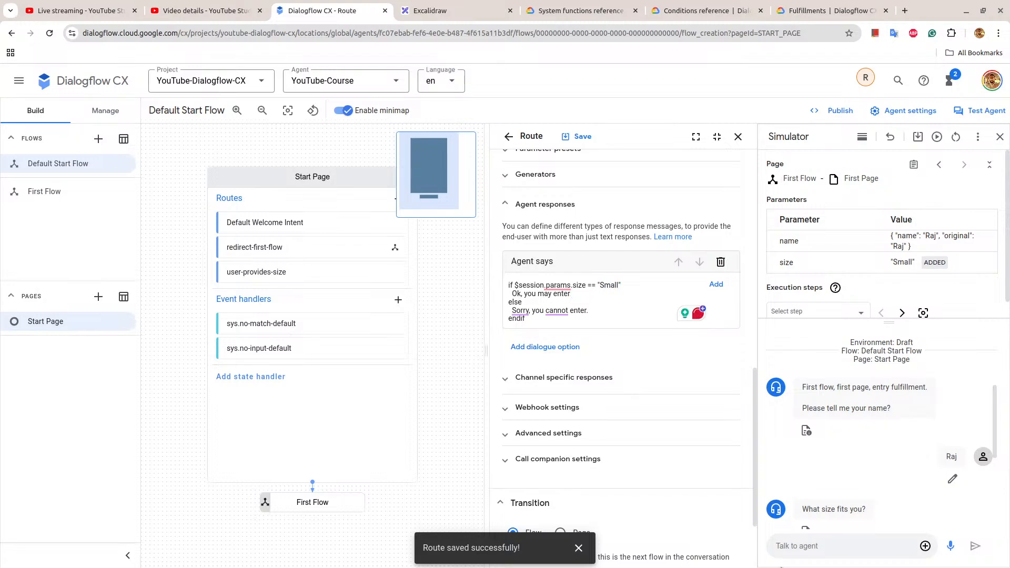
Replace the response under the if condition with "Your size is not available.".
key(BackSpace)
key(BackSpace)
key(BackSpace)
key(BackSpace)
key(BackSpace)
key(BackSpace)
key(BackSpace)
key(BackSpace)
key(BackSpace)
key(BackSpace)
key(BackSpace)
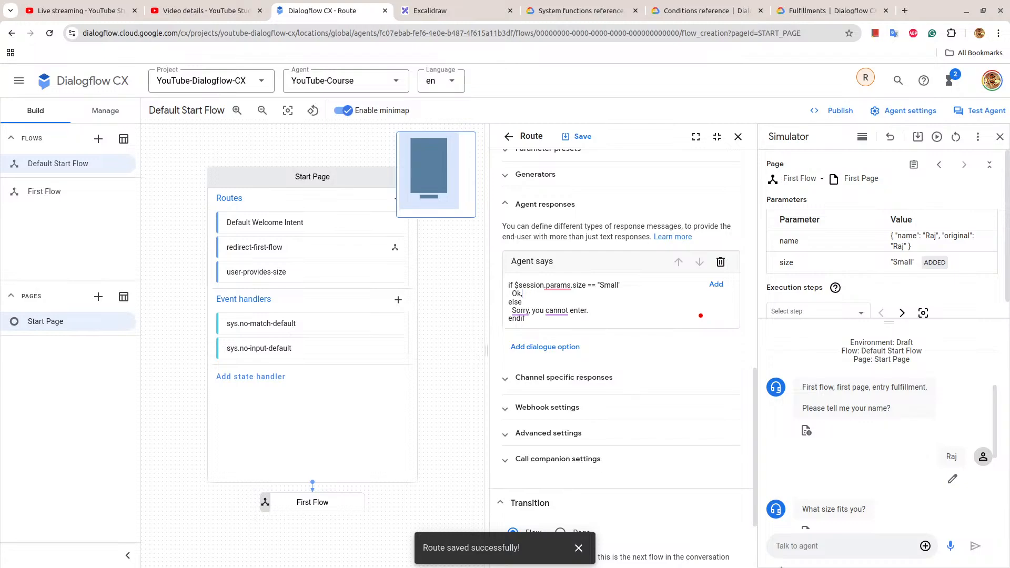
key(BackSpace)
text(Your size is not available.)
Replace the response in the else branch with "Your size is available." and save the route.
mouse_move(512, 309)
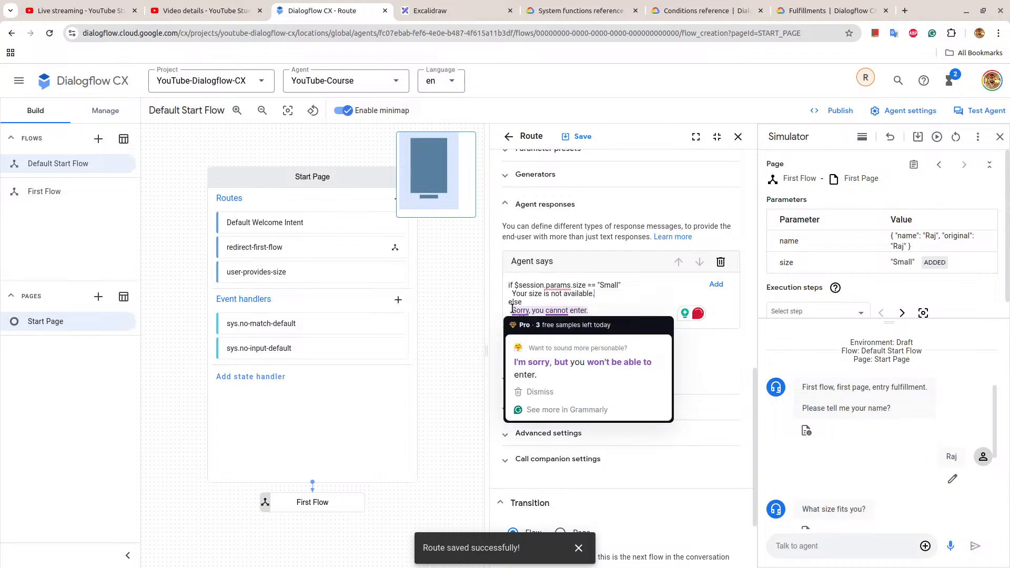
drag(512, 310, 614, 311)
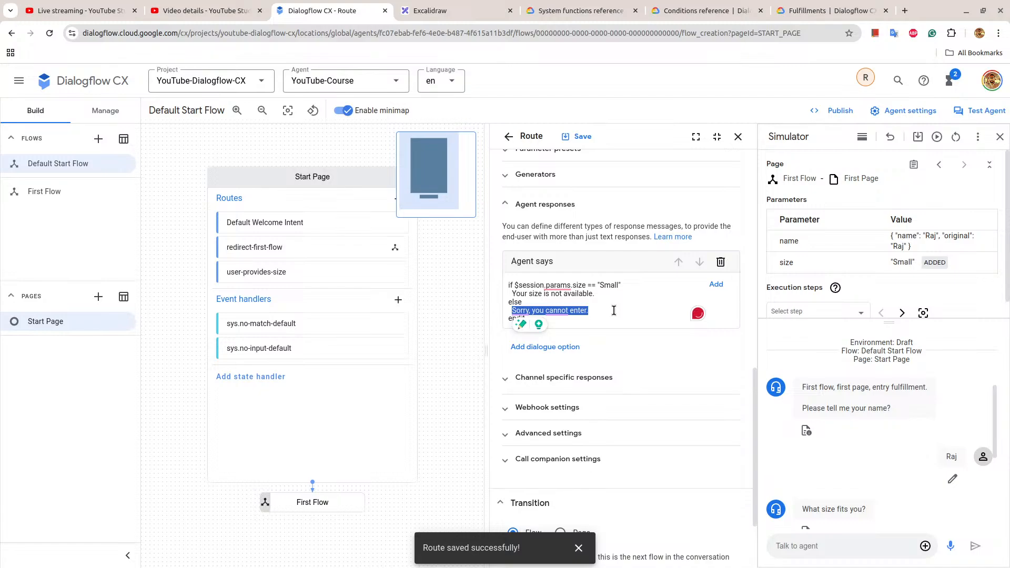
text(Your siz)
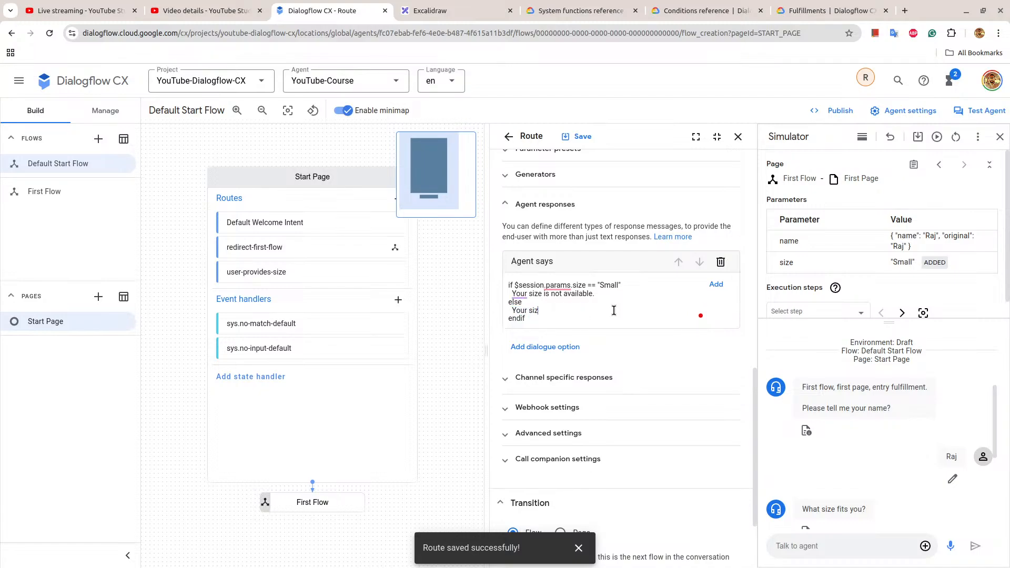
text(e is available.)
click(585, 136)
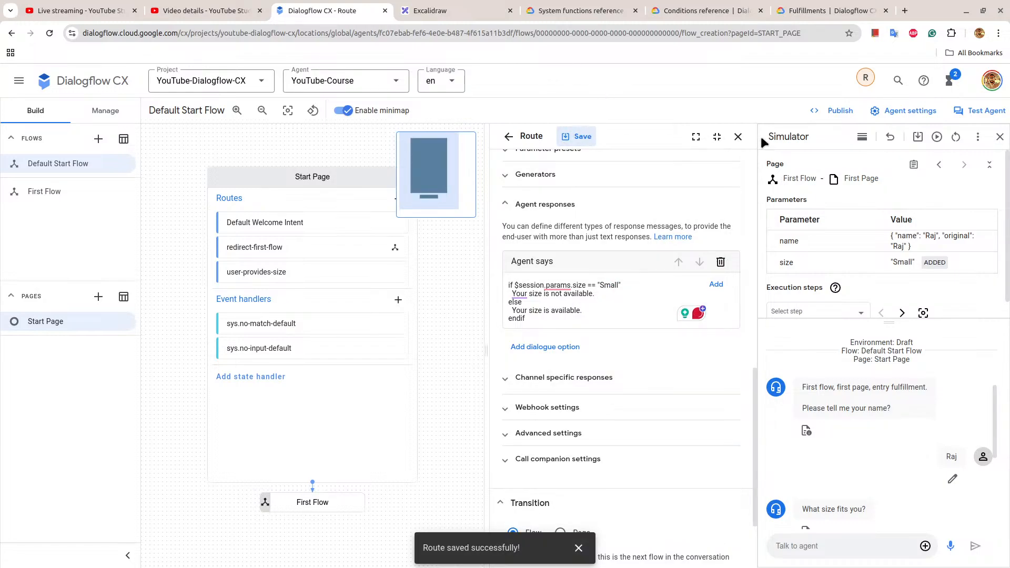
Reopen the simulator for a fresh session and test the agent with the message "small size fits me".
click(1000, 137)
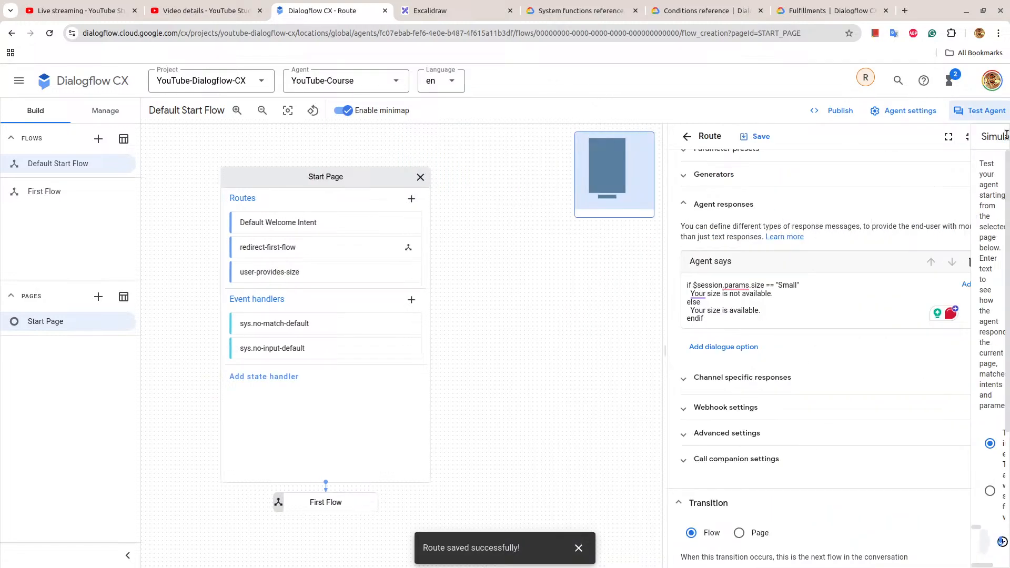
click(983, 116)
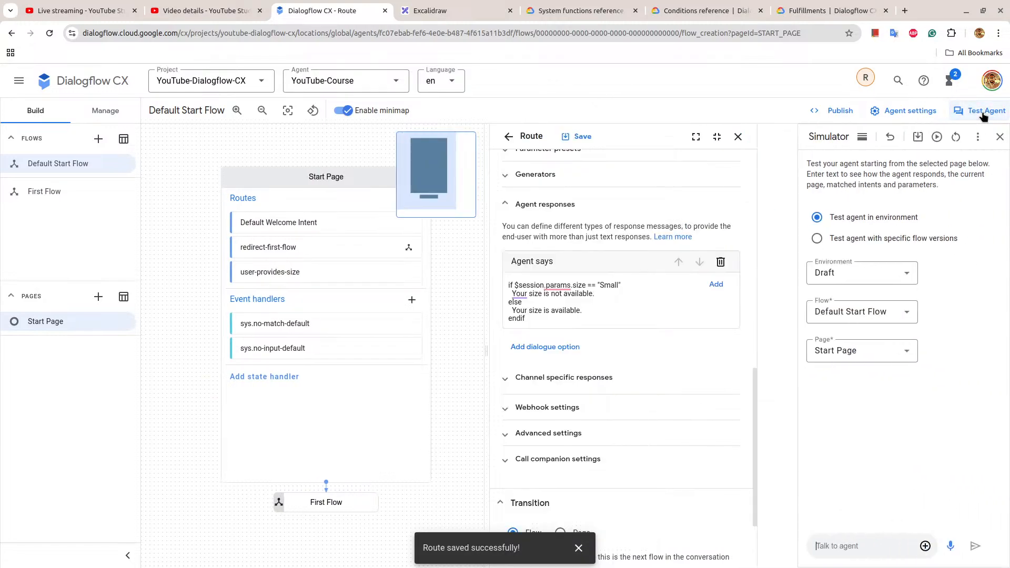
click(815, 545)
text(i)
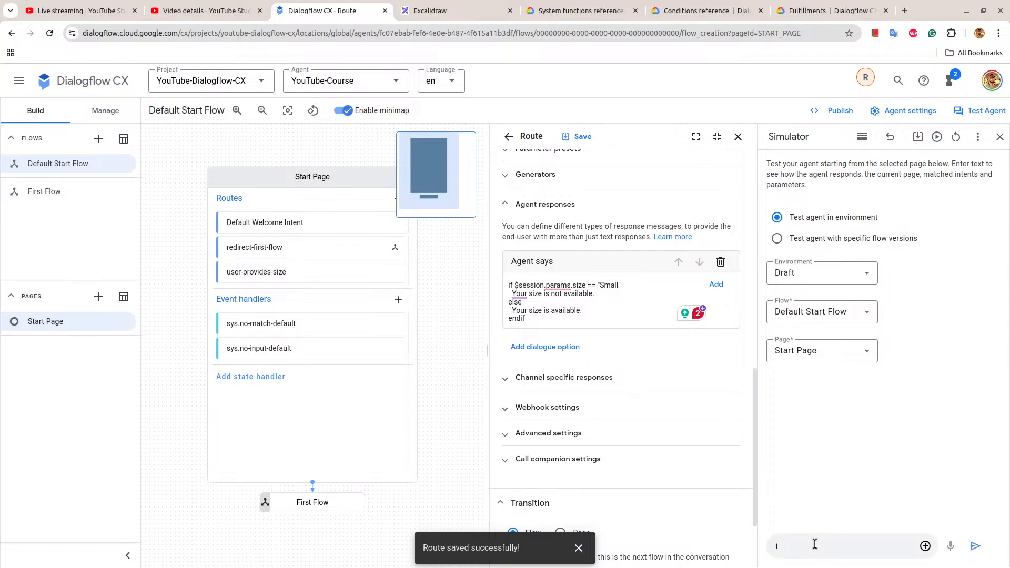
key(BackSpace)
text(small size fits me)
key(BackSpace)
text(me)
key(Return)
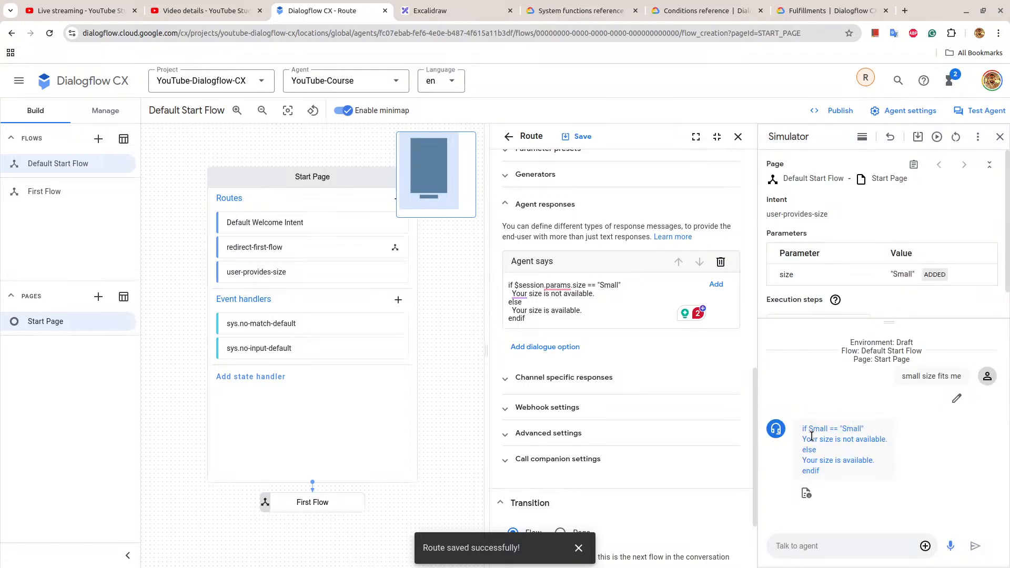
Recheck the Conditional response section of the Fulfillments documentation and return to the Dialogflow CX route.
click(815, 7)
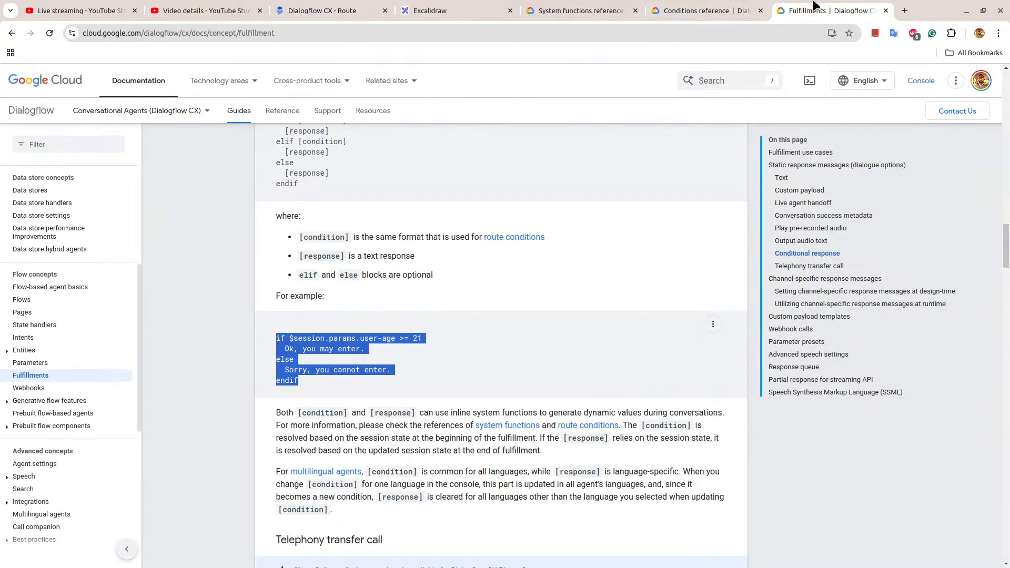
scroll(604, 290, up, 2)
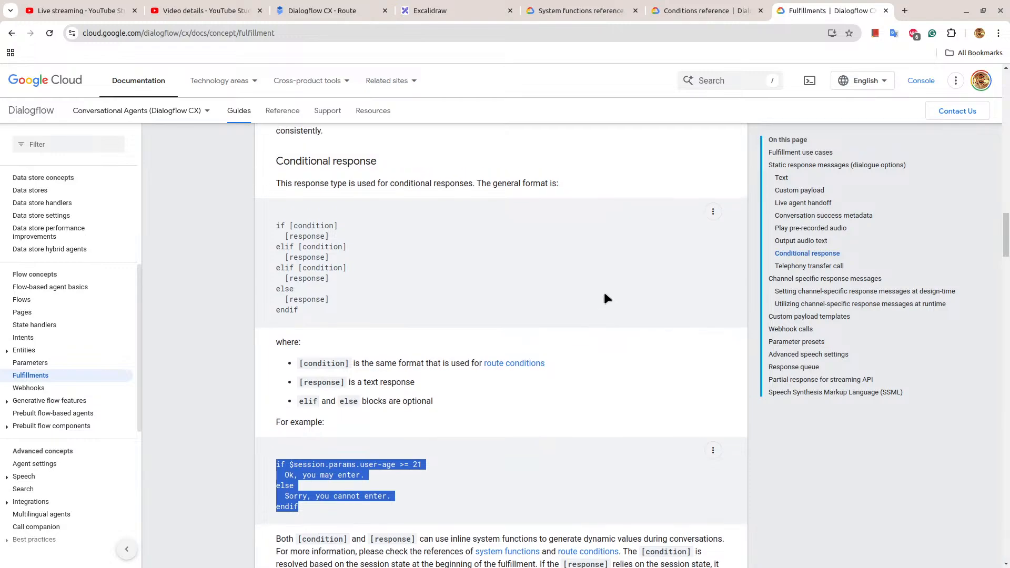
click(324, 8)
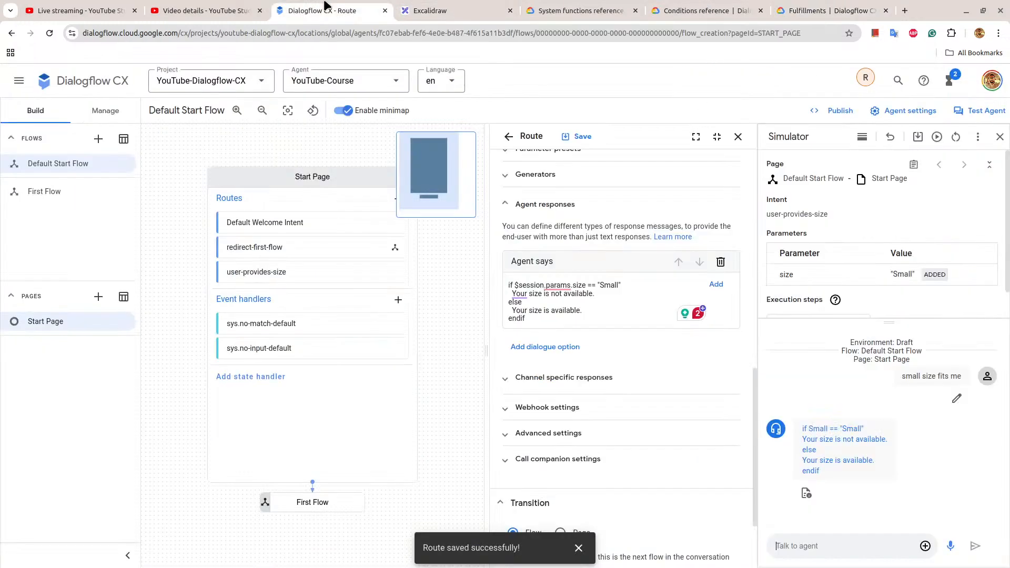
Copy the if/else text, then replace that agent dialogue with a Conditional response dialogue option.
click(588, 301)
key(ctrl+a)
key(ctrl+c)
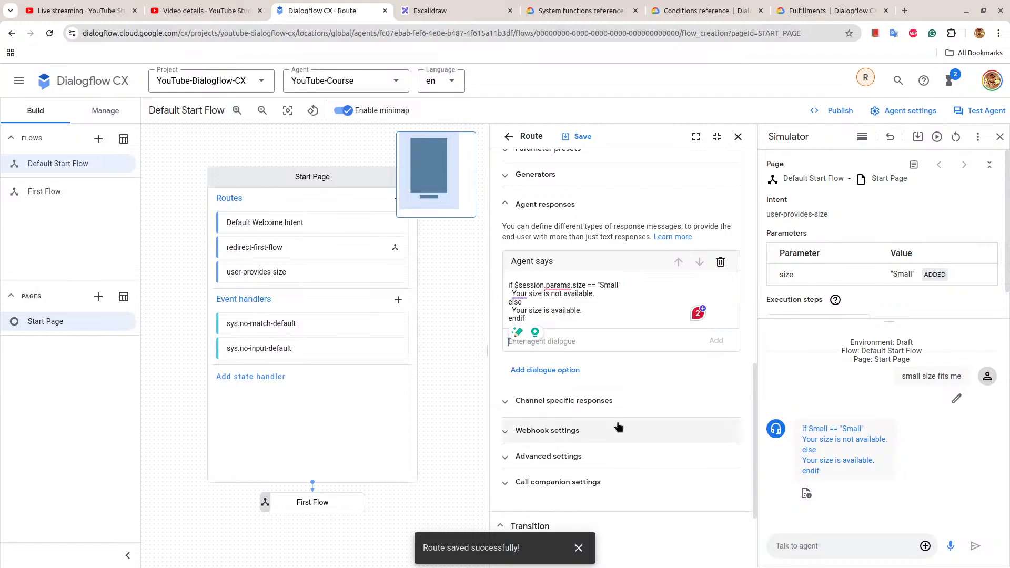
click(724, 284)
click(576, 316)
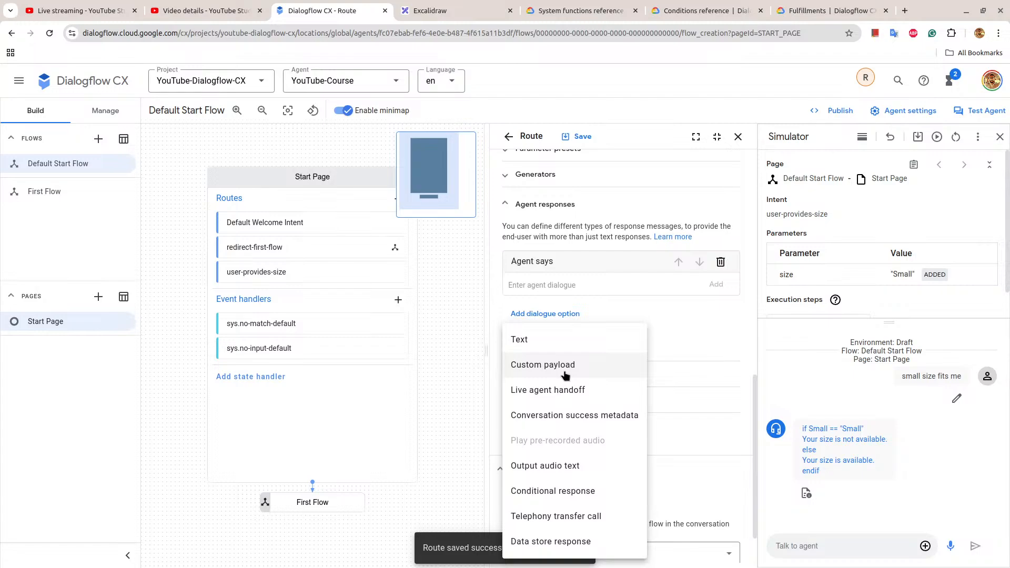
click(578, 490)
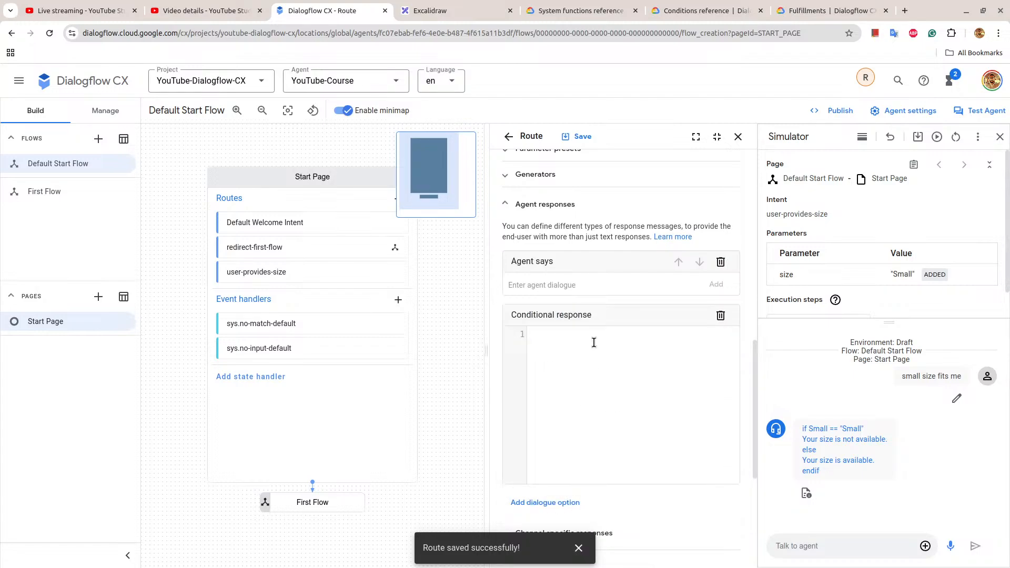
Paste the size-based if/else text into the conditional response editor and save the route.
scroll(594, 345, down, 2)
key(ctrl+v)
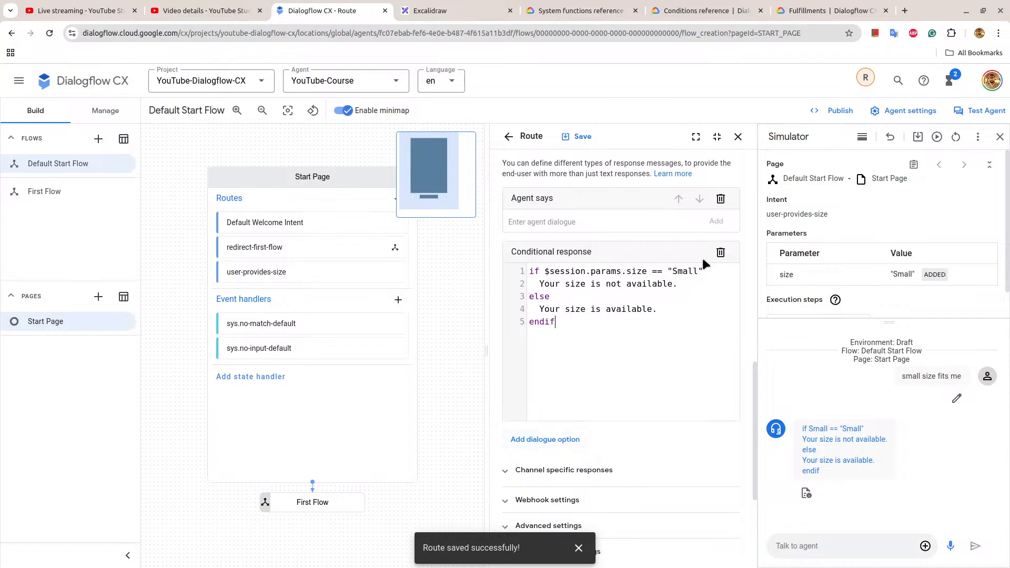
scroll(690, 326, down, 3)
scroll(691, 325, up, 2)
click(578, 136)
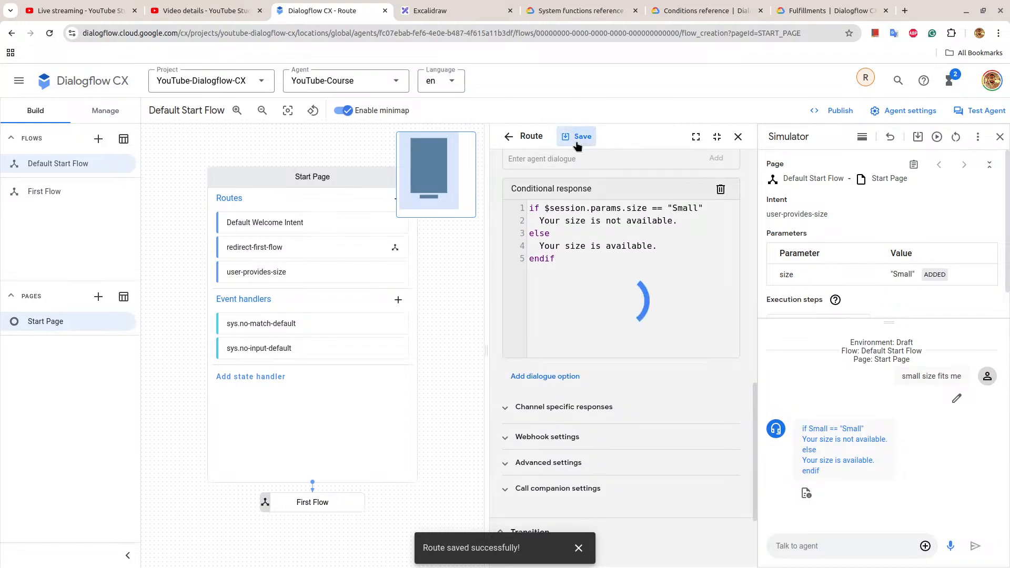
Try to save the size-based conditional response and replay the conversation in the simulator.
click(937, 137)
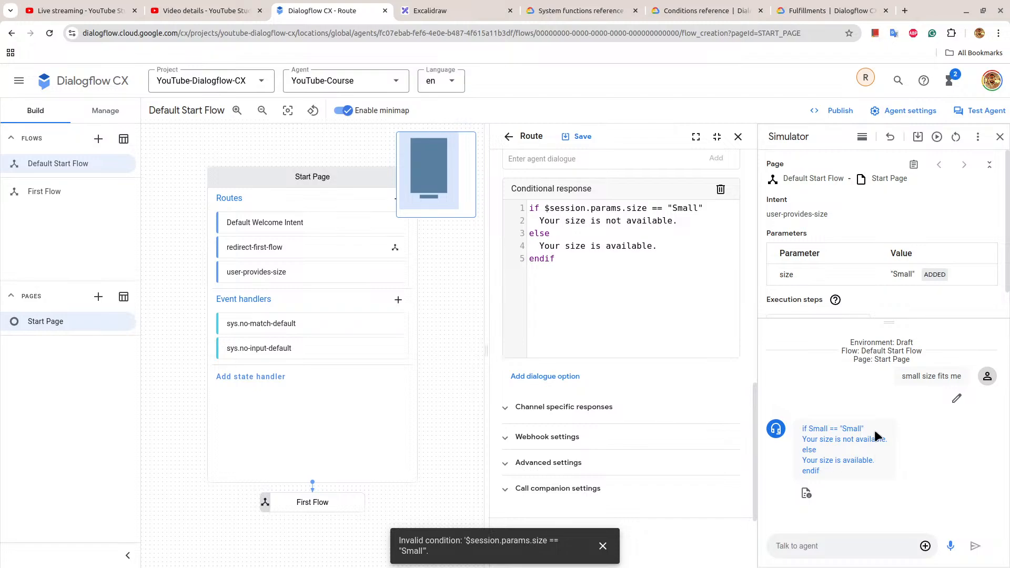
click(588, 135)
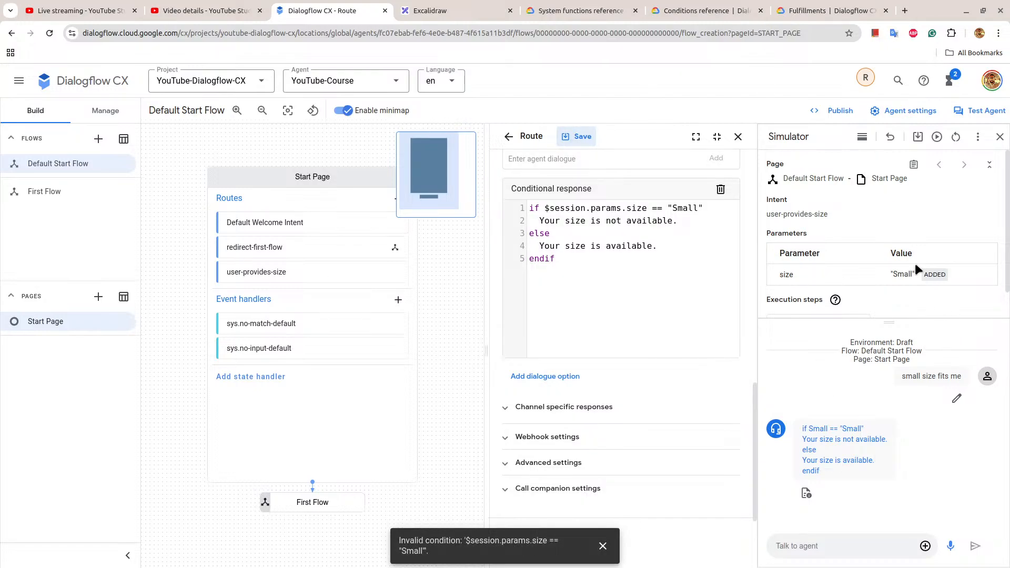
click(938, 137)
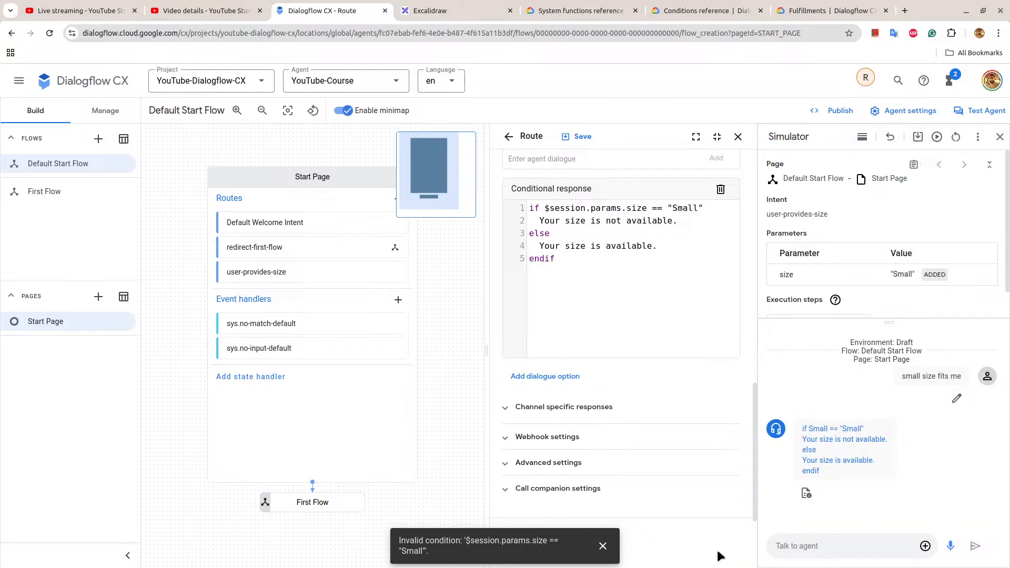
Examine the Fulfillments documentation, including the Conditional response format and its example, for the correct condition syntax.
click(784, 6)
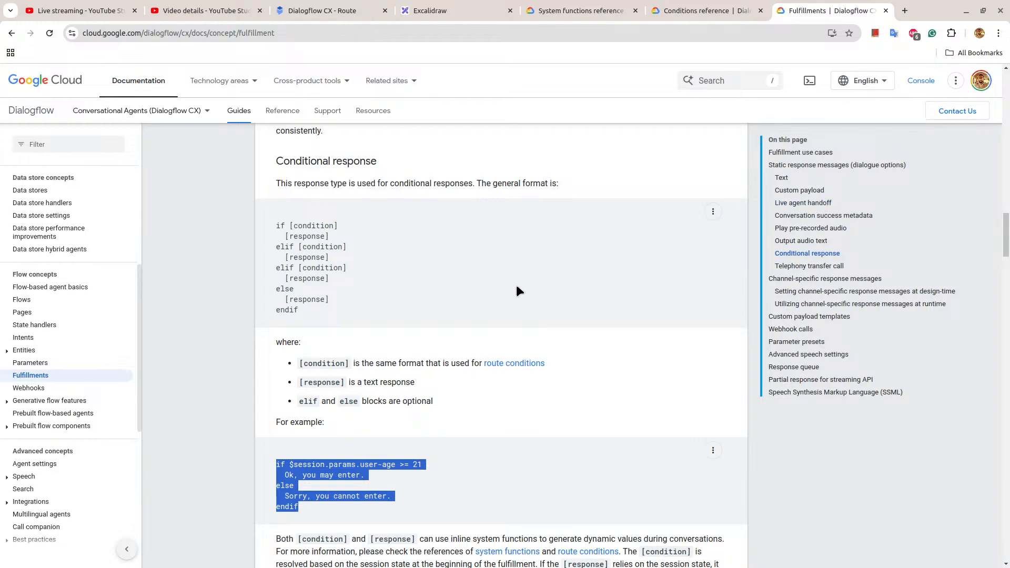
scroll(517, 288, down, 2)
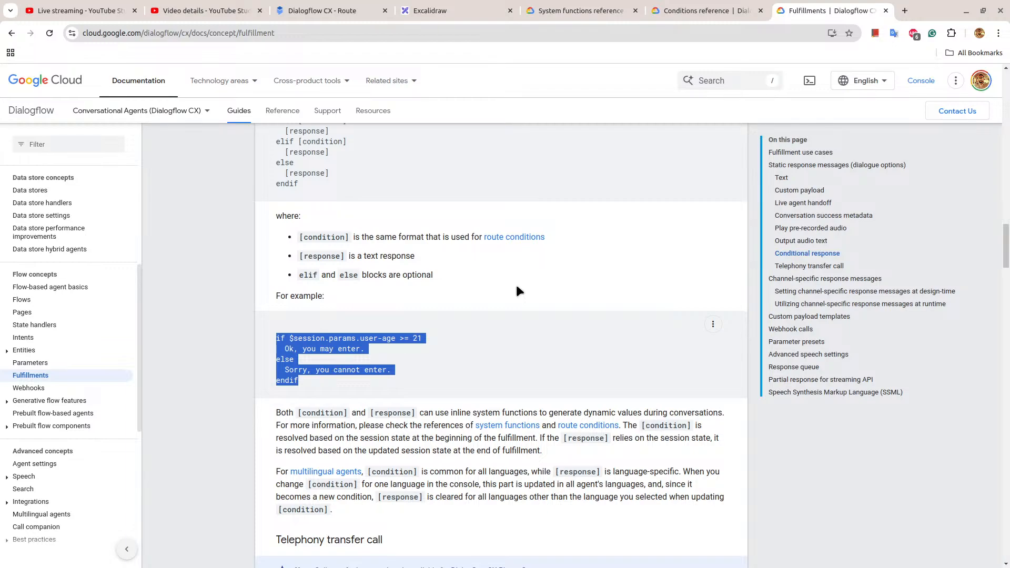
scroll(517, 290, down, 5)
scroll(516, 285, up, 8)
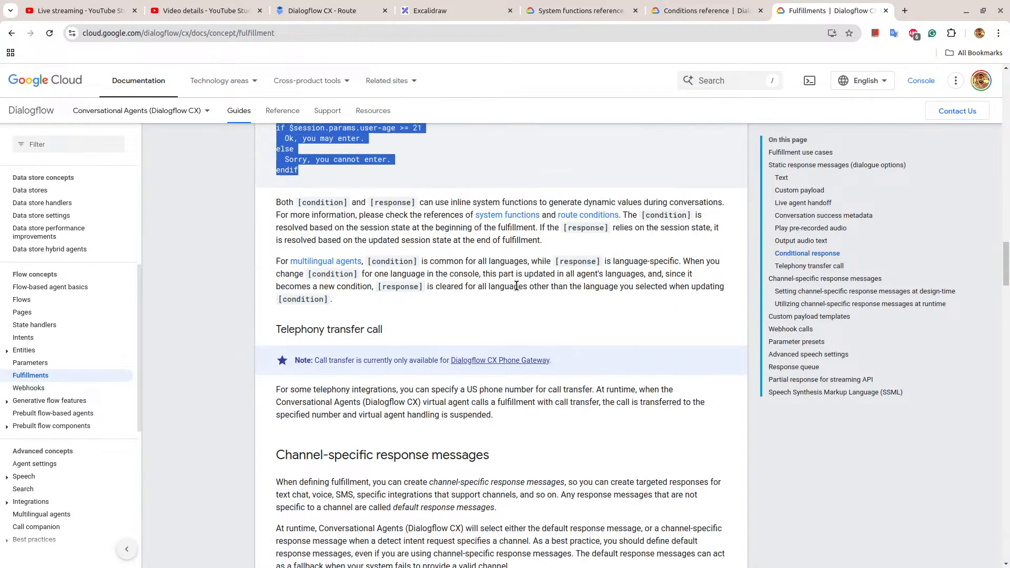
scroll(519, 290, up, 1)
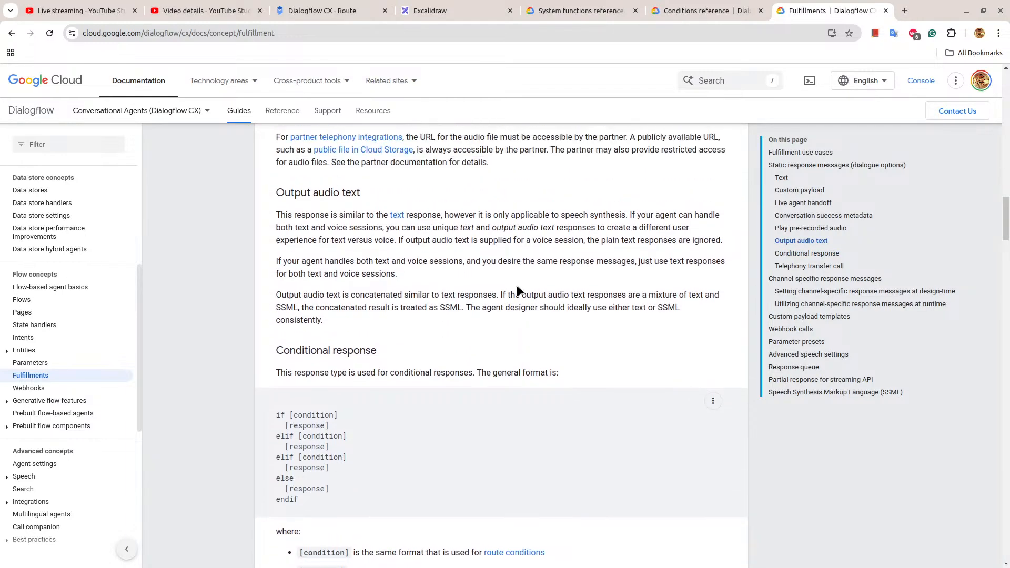
scroll(516, 285, up, 2)
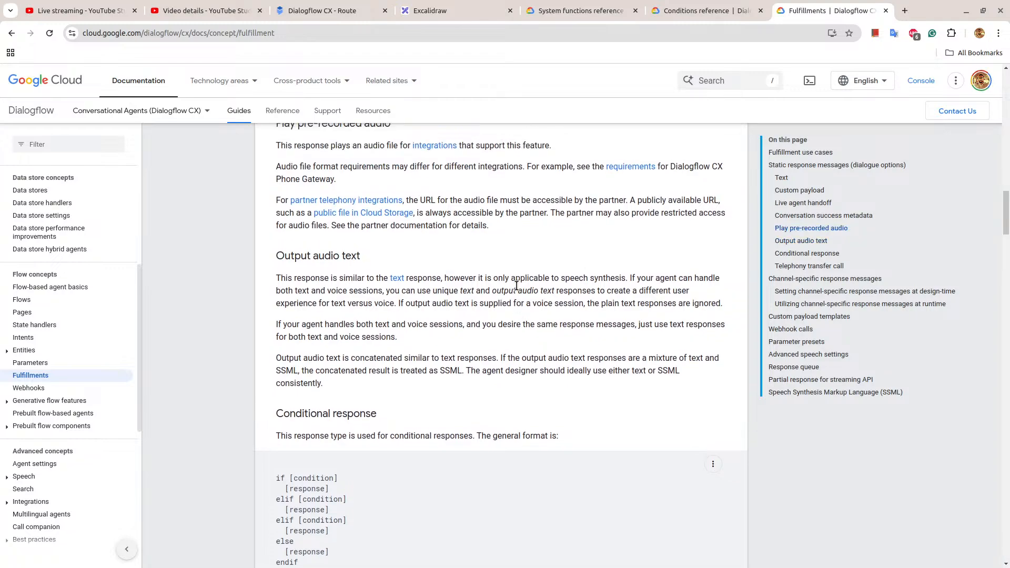
scroll(517, 285, up, 8)
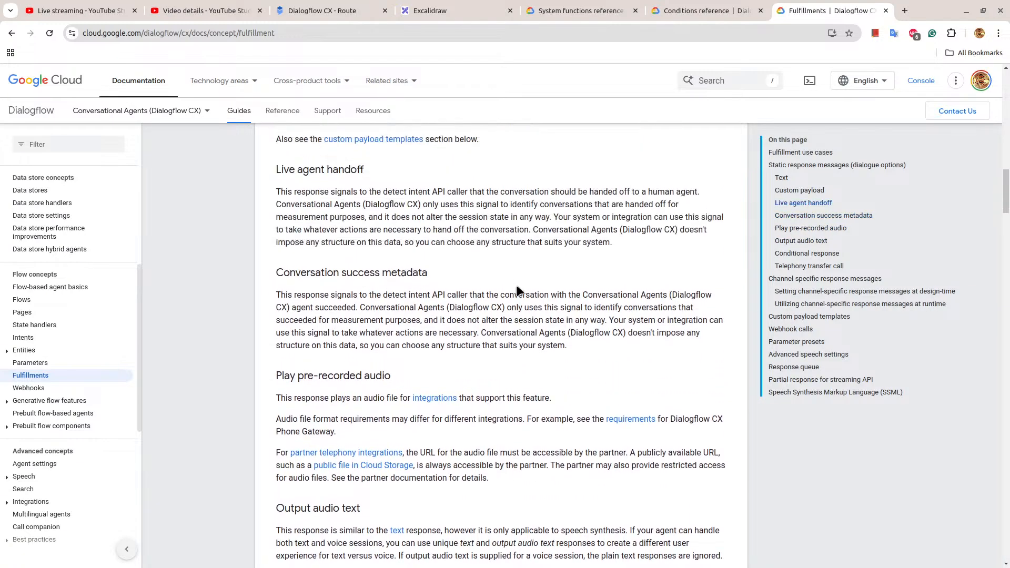
scroll(517, 288, up, 19)
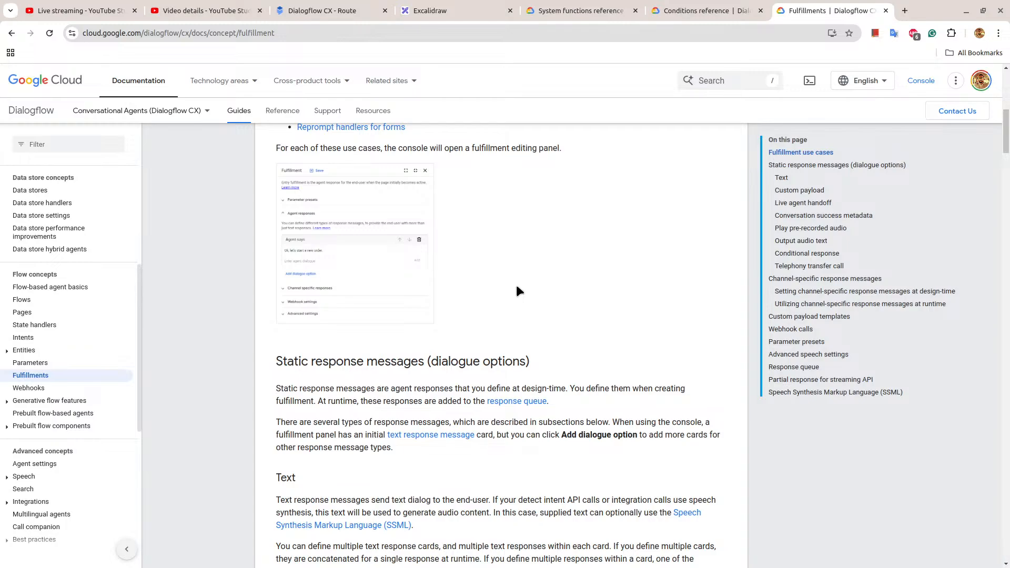
scroll(517, 291, down, 20)
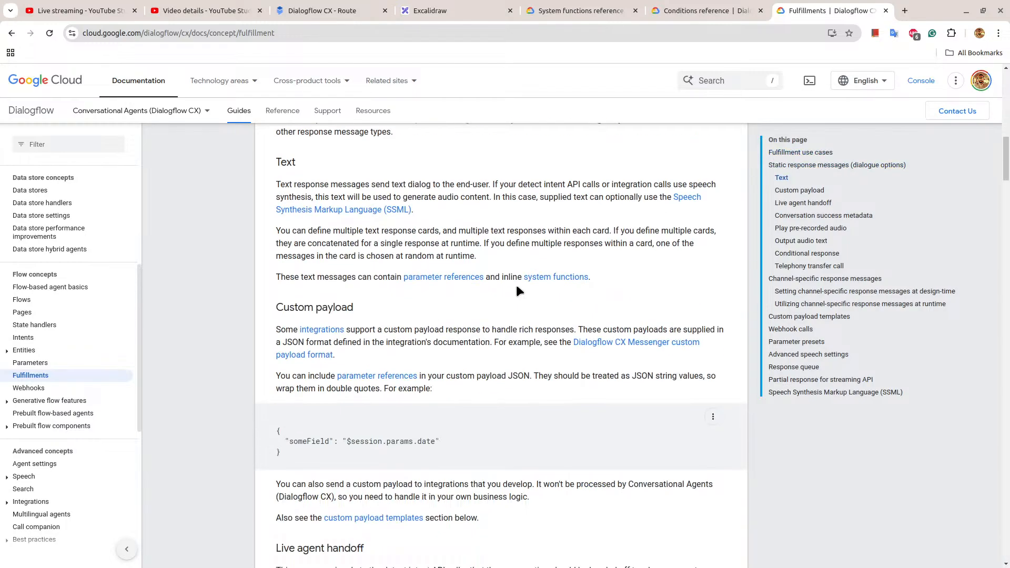
scroll(516, 286, down, 4)
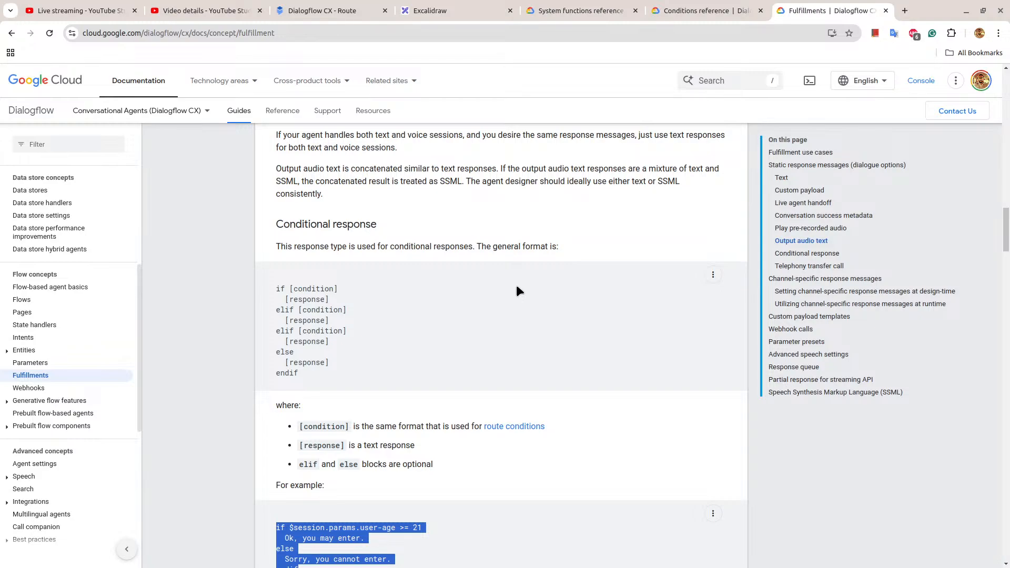
scroll(516, 285, down, 8)
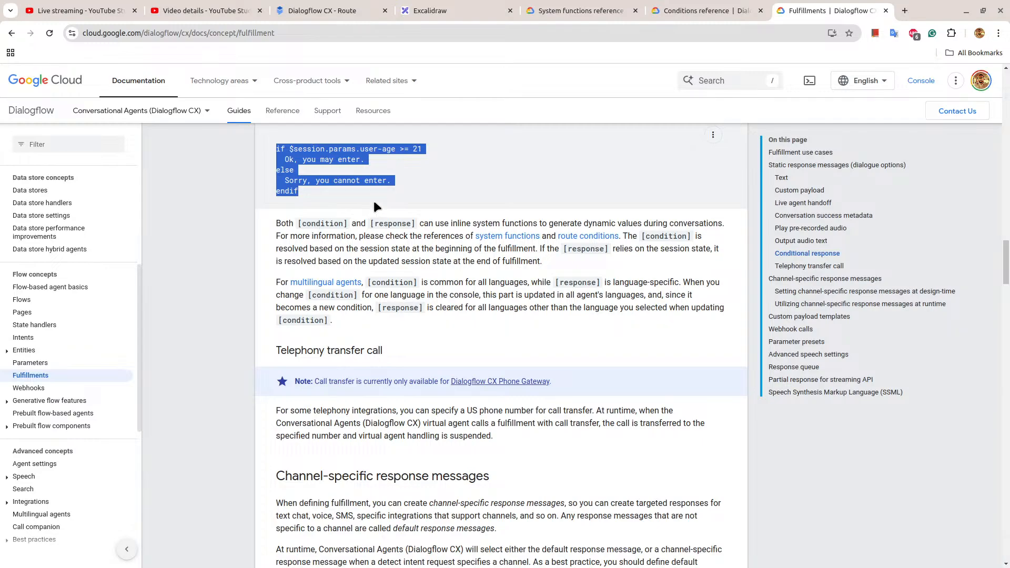
scroll(374, 200, down, 5)
scroll(374, 200, down, 13)
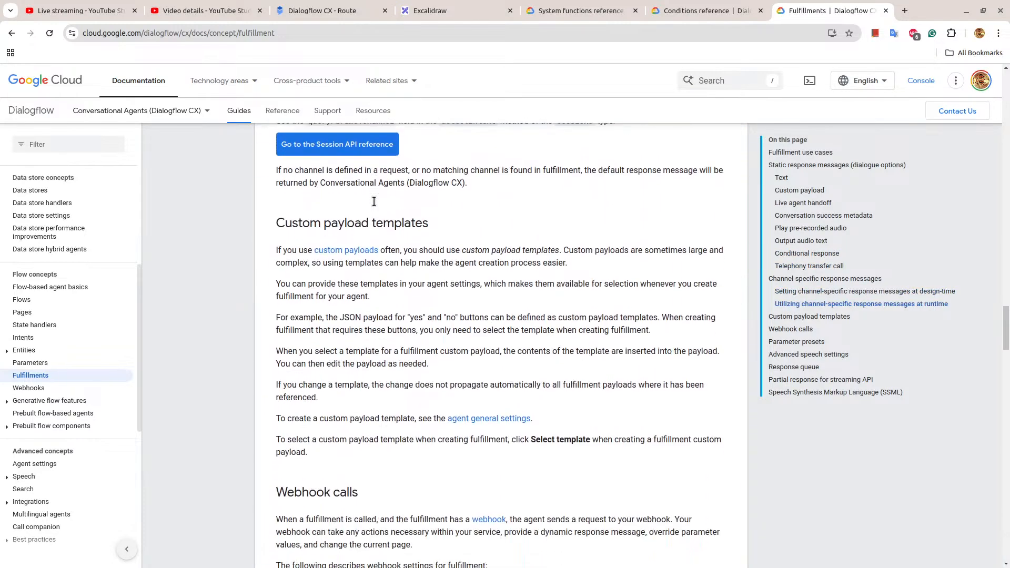
scroll(374, 200, down, 3)
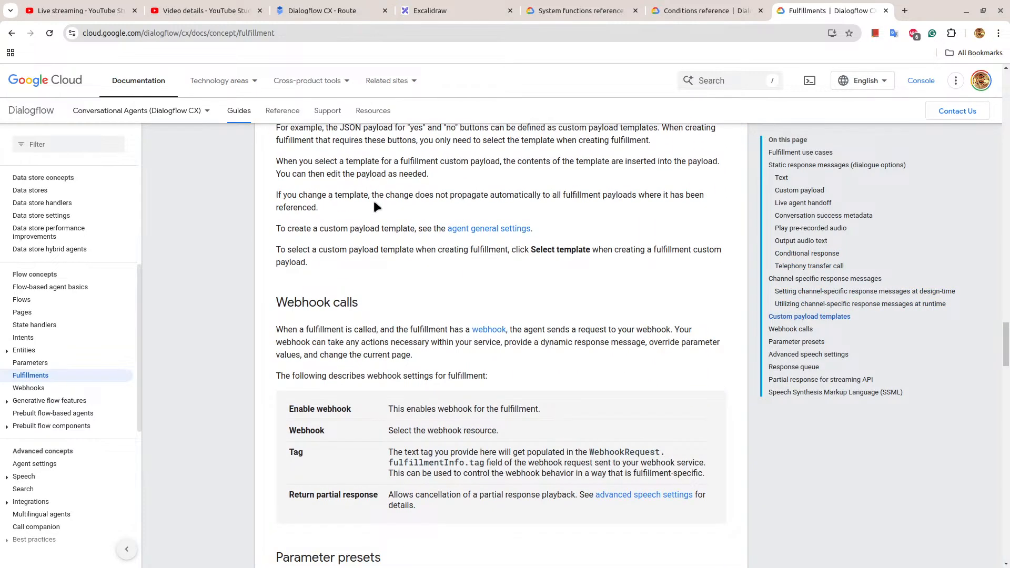
Return to the Dialogflow CX route, change the size condition's comparison operator to a single = and save the route.
click(431, 10)
click(367, 10)
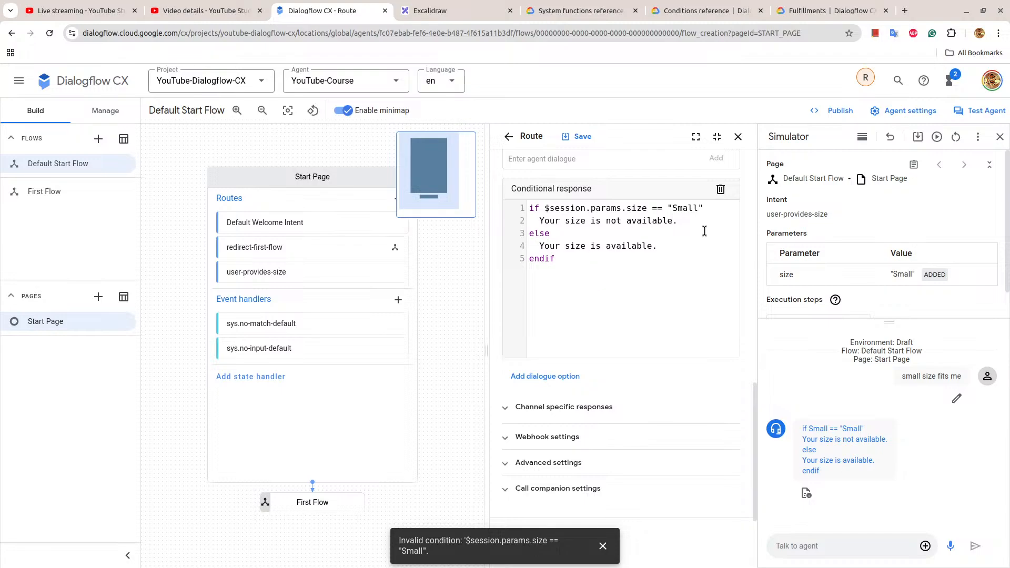
scroll(652, 277, up, 3)
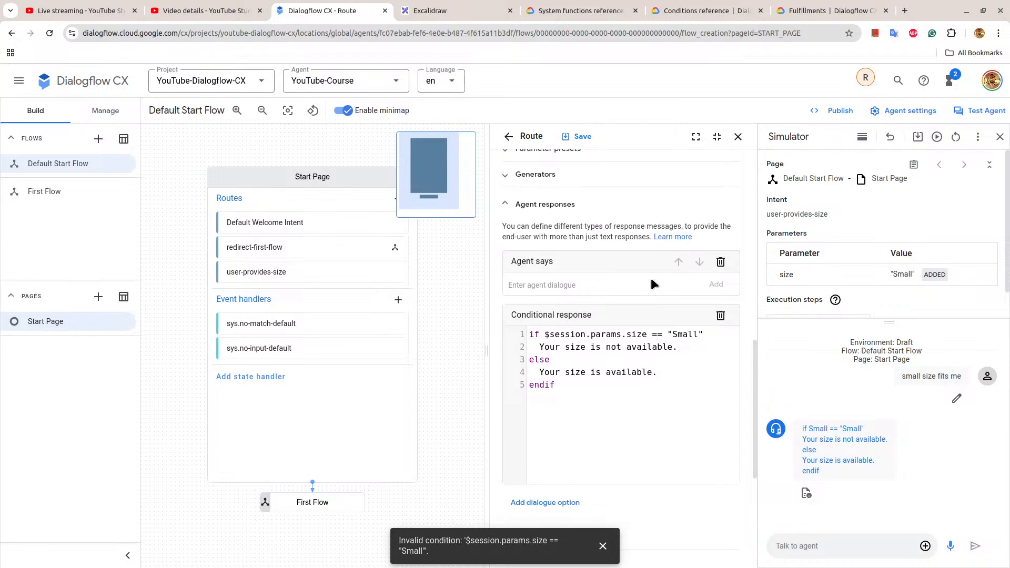
scroll(652, 284, down, 2)
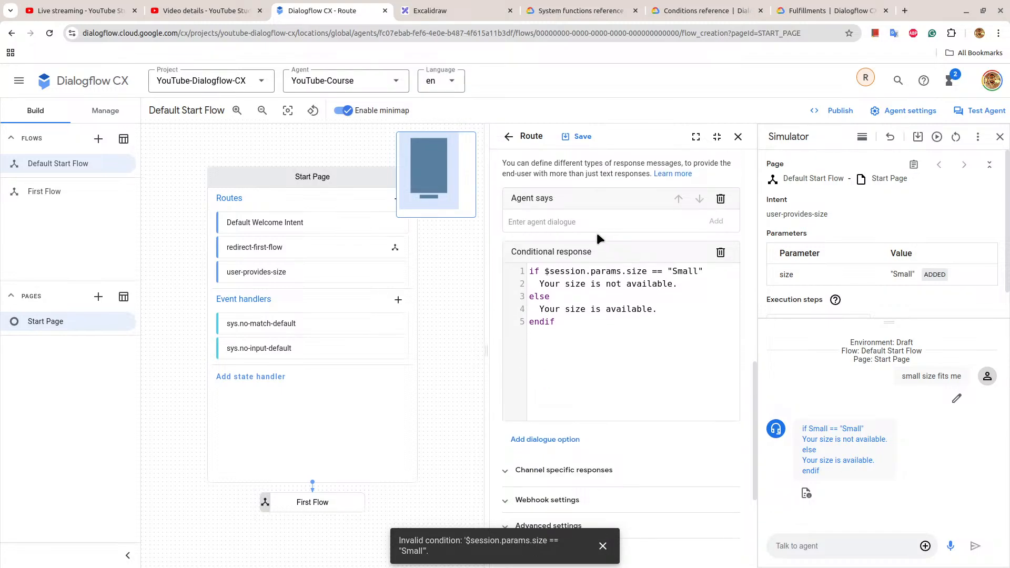
click(579, 139)
key(BackSpace)
key(BackSpace)
text(=)
click(576, 135)
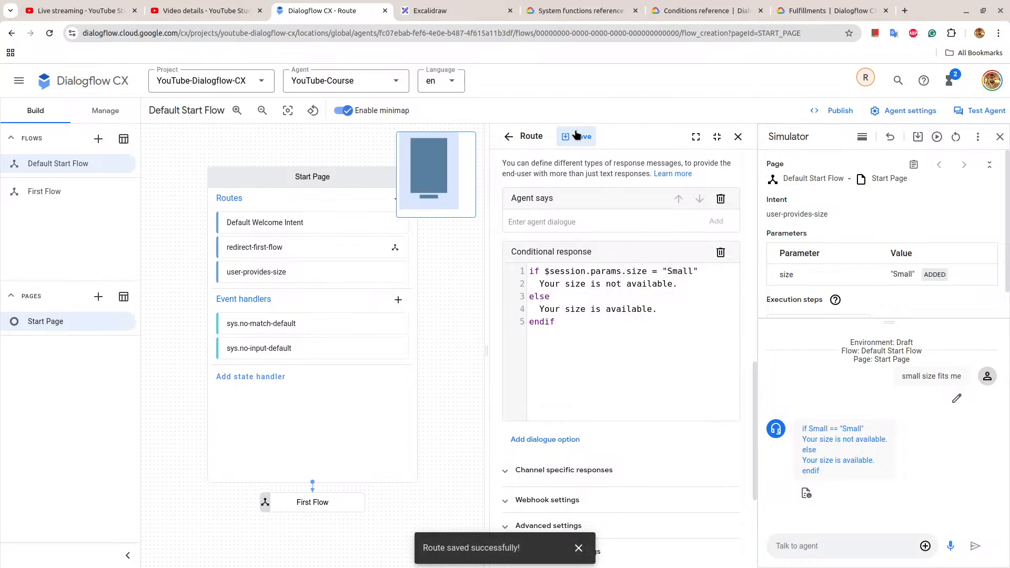
click(577, 137)
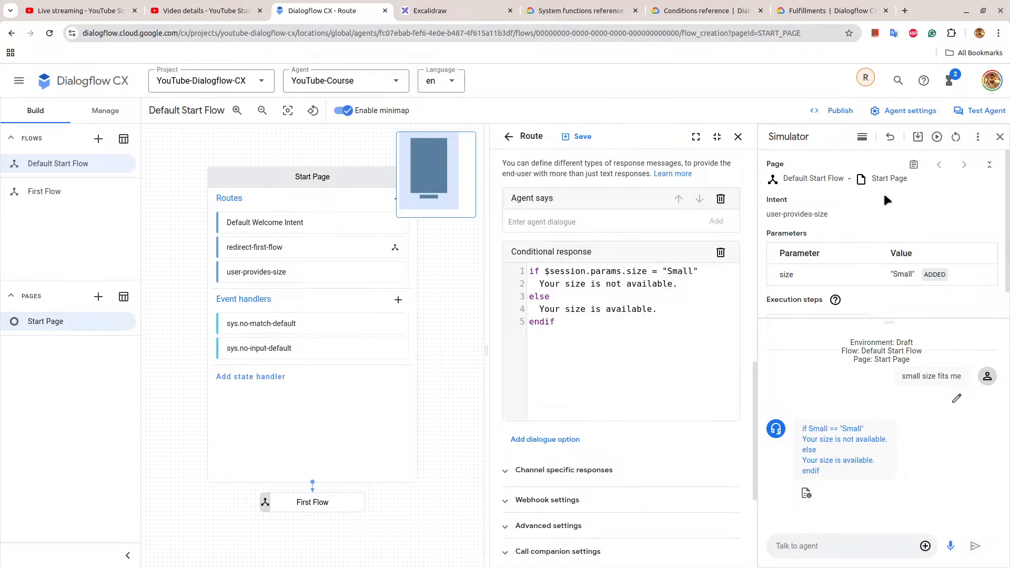
Replay the conversation in the simulator and compare the agent's reply with the if/else text of the conditional response.
click(937, 137)
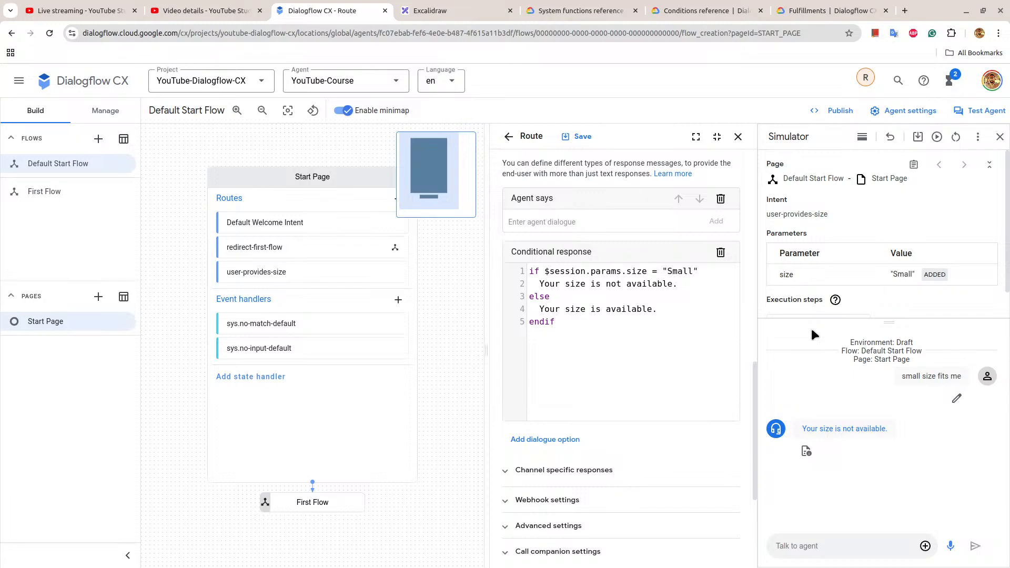
drag(804, 429, 896, 439)
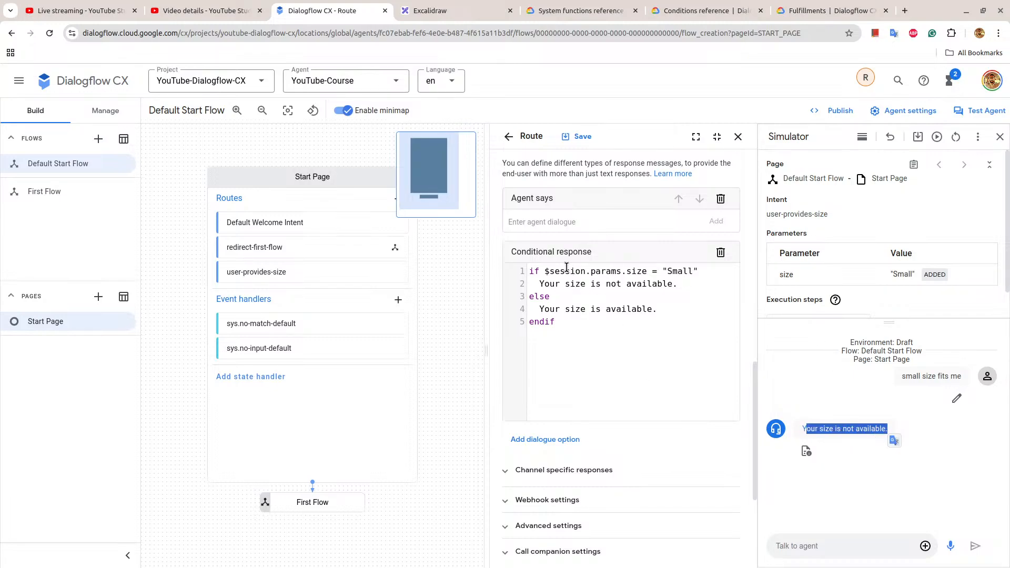
drag(558, 322, 531, 272)
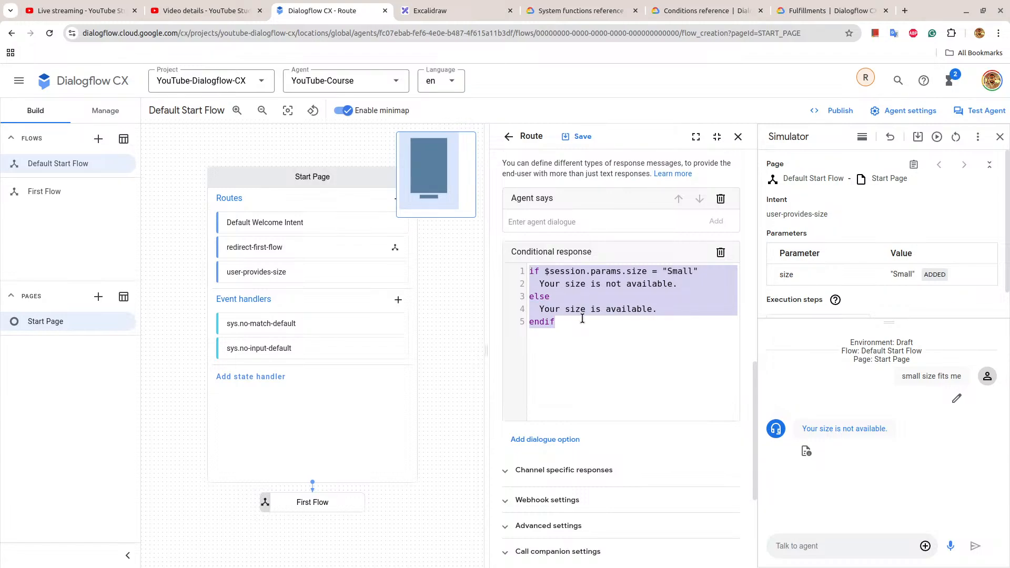
click(554, 343)
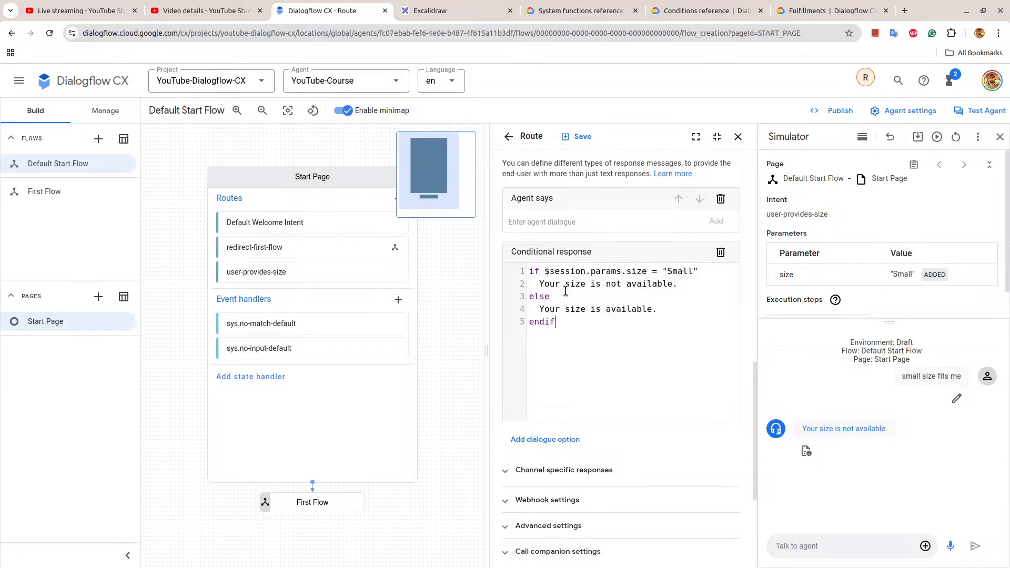
double_click(669, 271)
drag(529, 271, 567, 320)
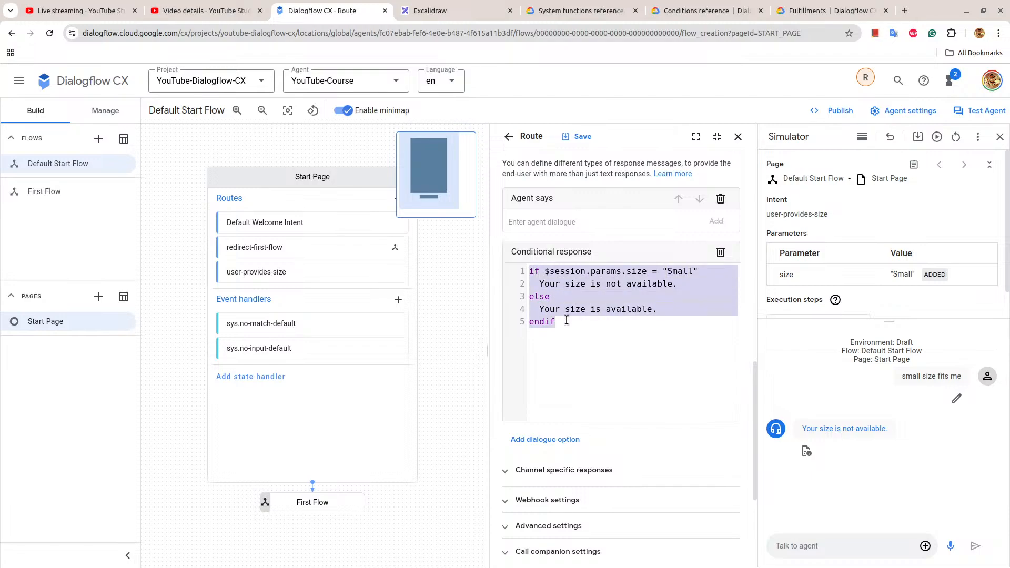
click(566, 320)
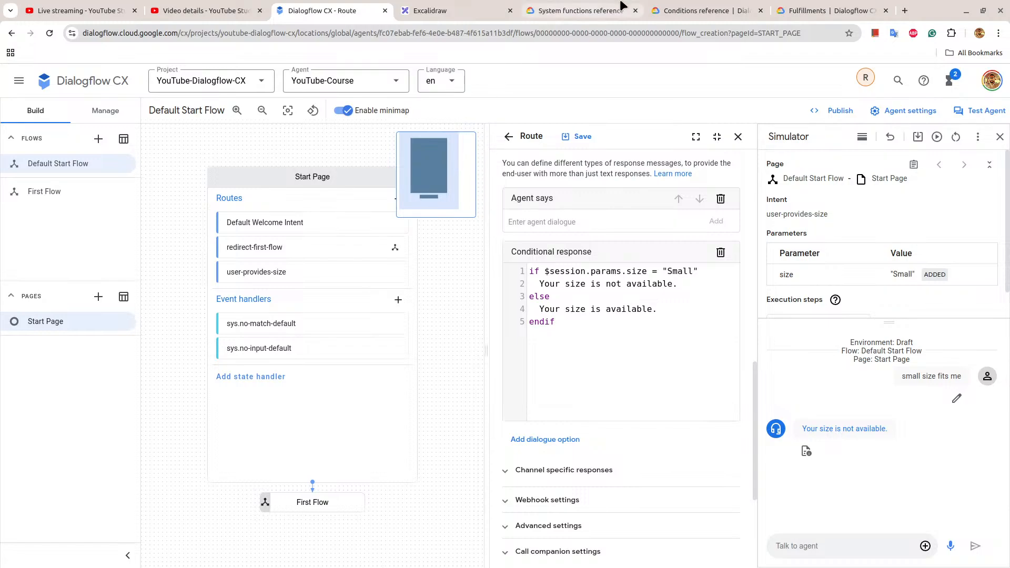
Switch to the System functions reference and review the IS_PAST_DATE and IS_FUTURE_DATE functions.
click(557, 5)
scroll(484, 411, up, 3)
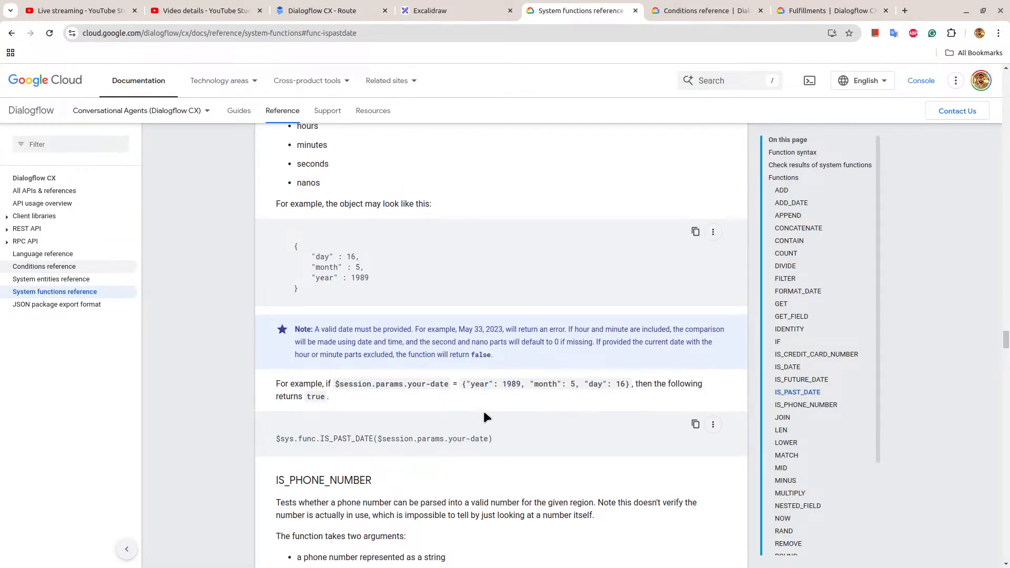
scroll(651, 302, up, 5)
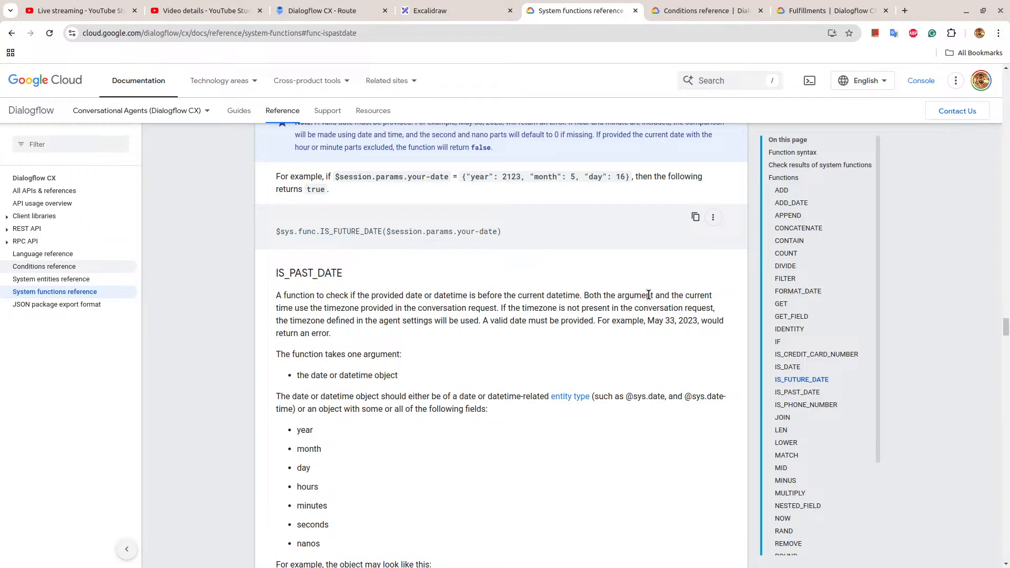
Return to Dialogflow CX and open the $page.params.status = "FINAL" route on First Page of First Flow.
click(332, 9)
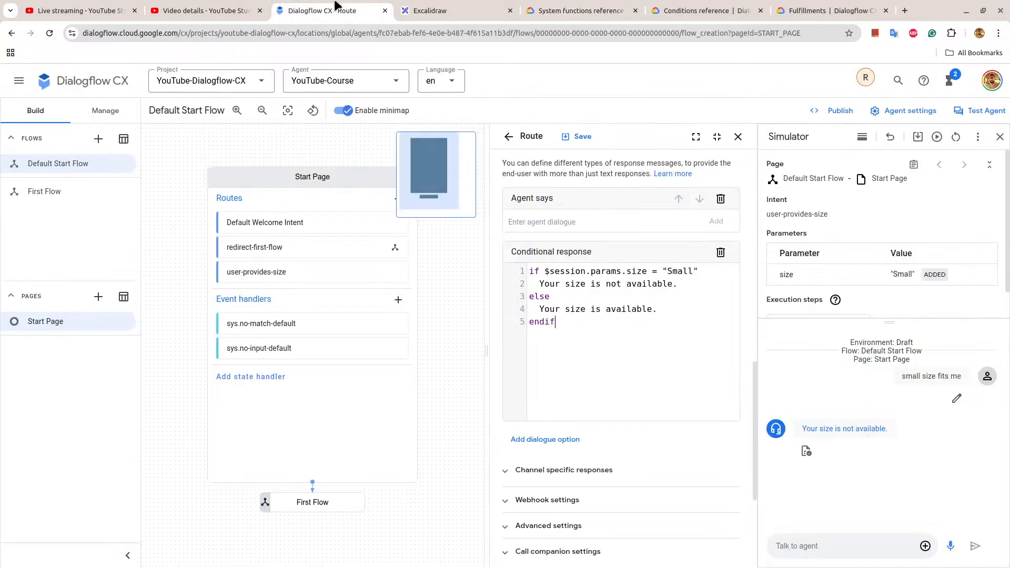
click(316, 188)
click(288, 205)
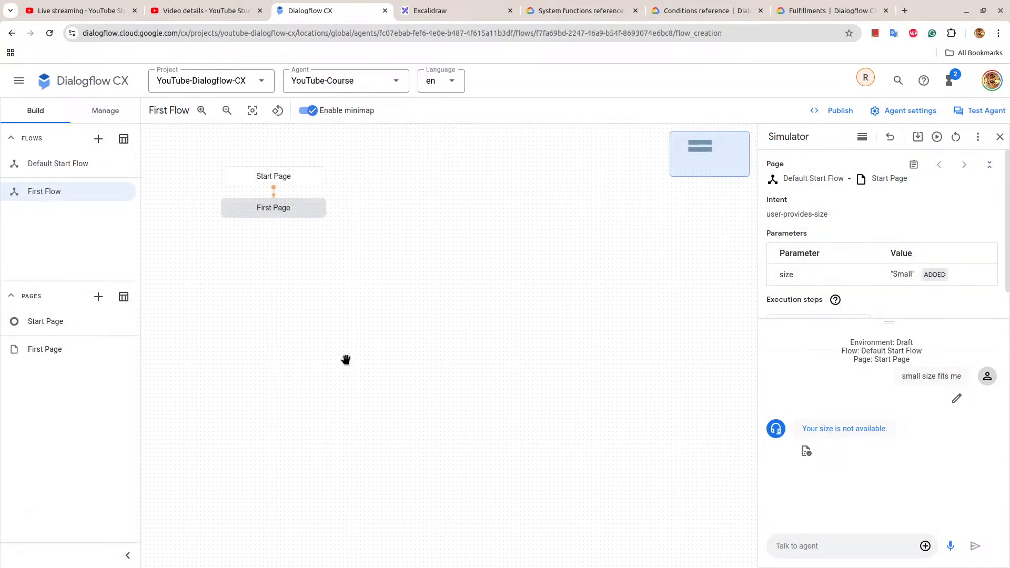
click(276, 208)
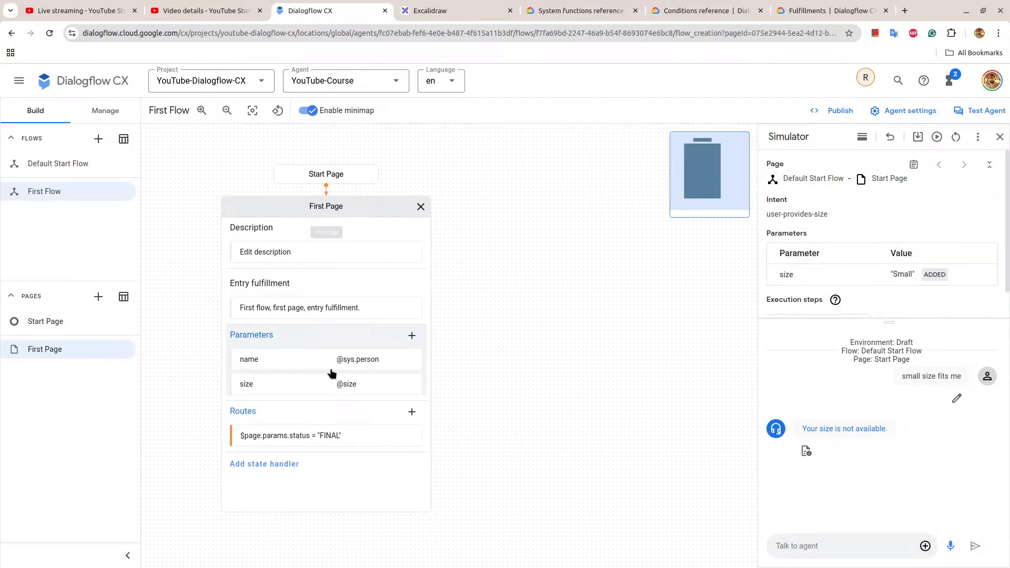
click(329, 438)
Add a second AND rule to the route's condition, $session.params.size = Large, and save the route.
scroll(707, 304, down, 3)
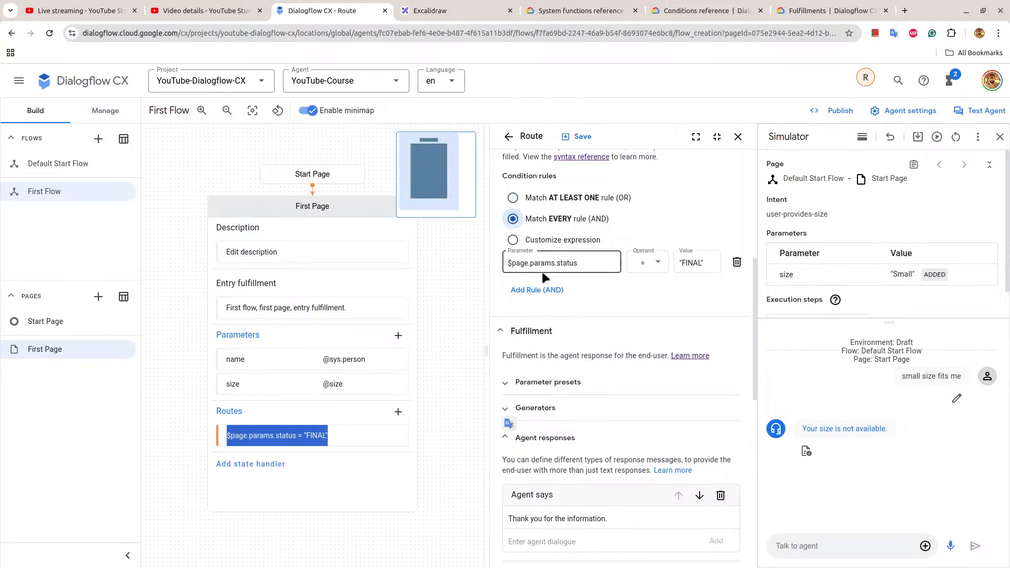
click(537, 289)
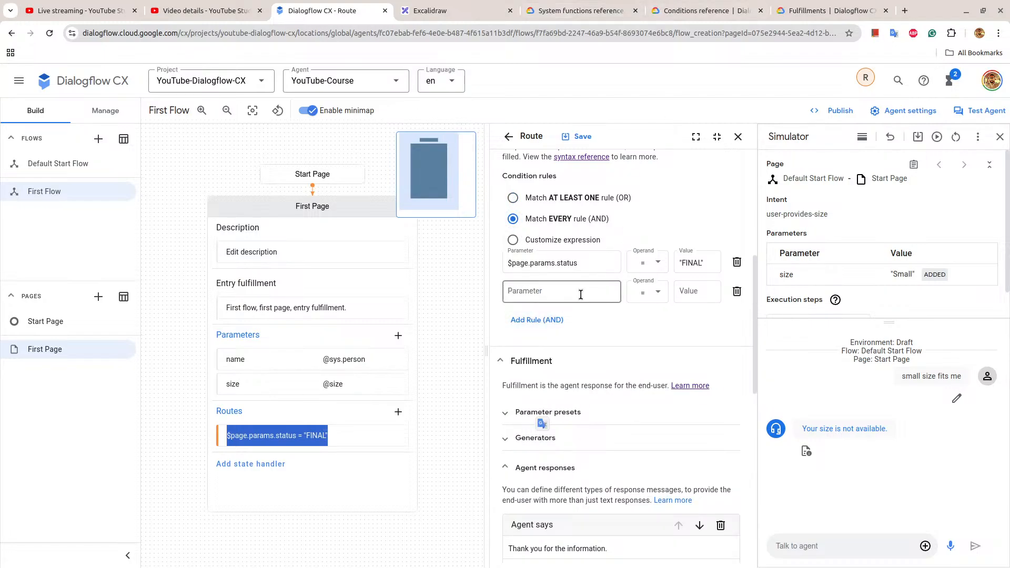
click(548, 294)
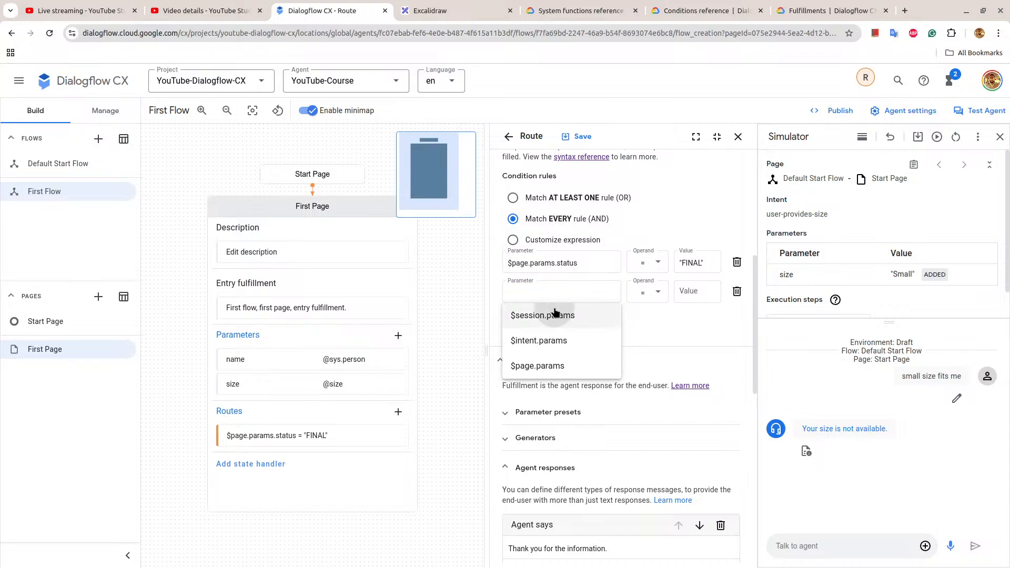
click(554, 314)
text(.size)
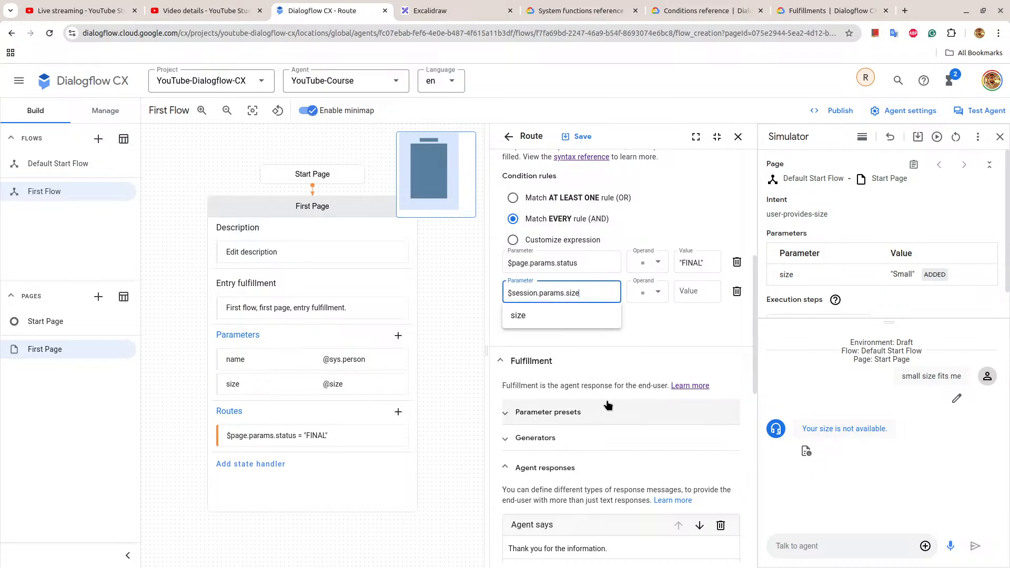
click(656, 295)
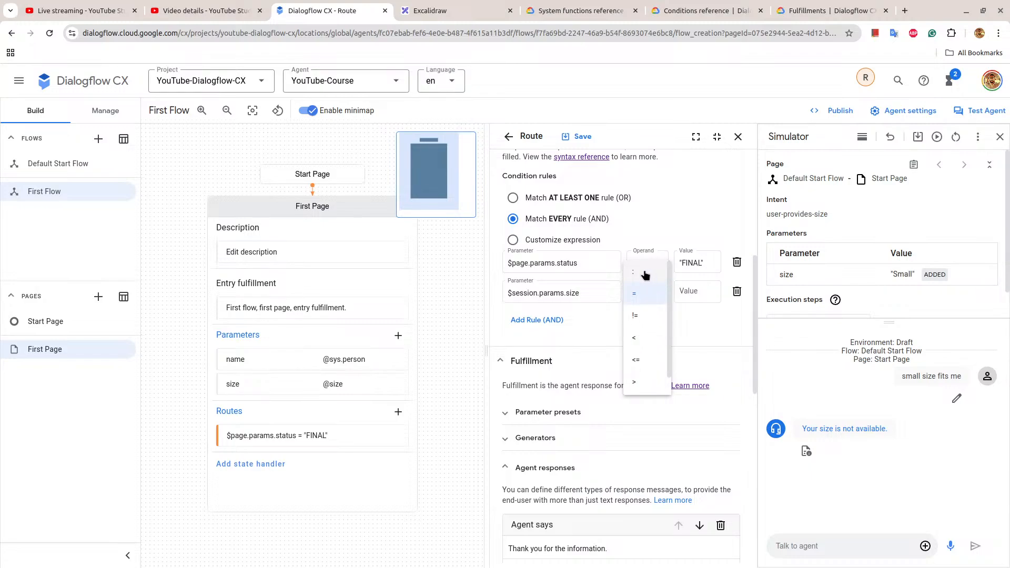
click(637, 295)
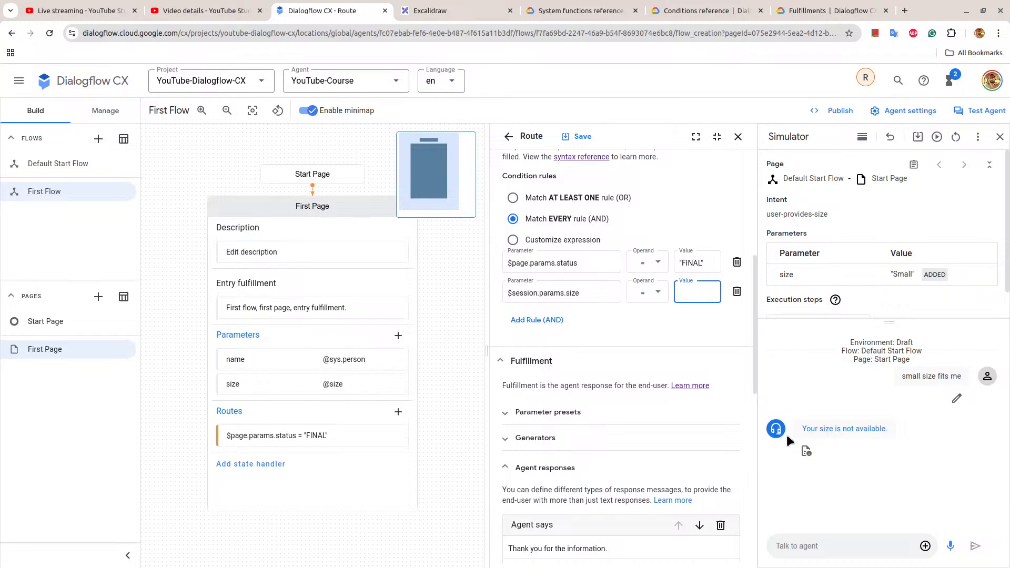
text(Large)
click(579, 136)
Open the size entity type and check the reference values and synonyms defined for its entities.
click(113, 114)
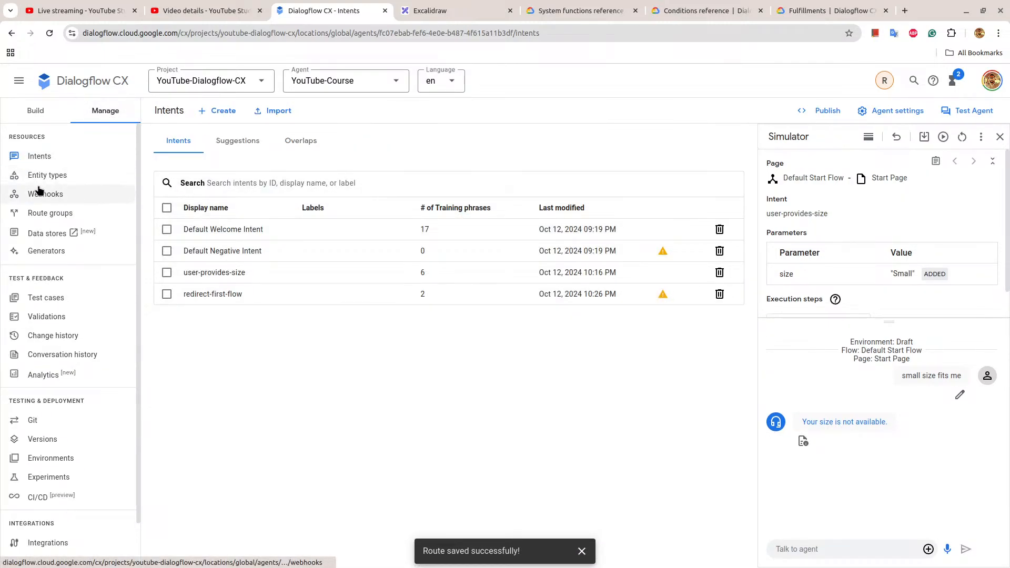
click(55, 175)
click(218, 235)
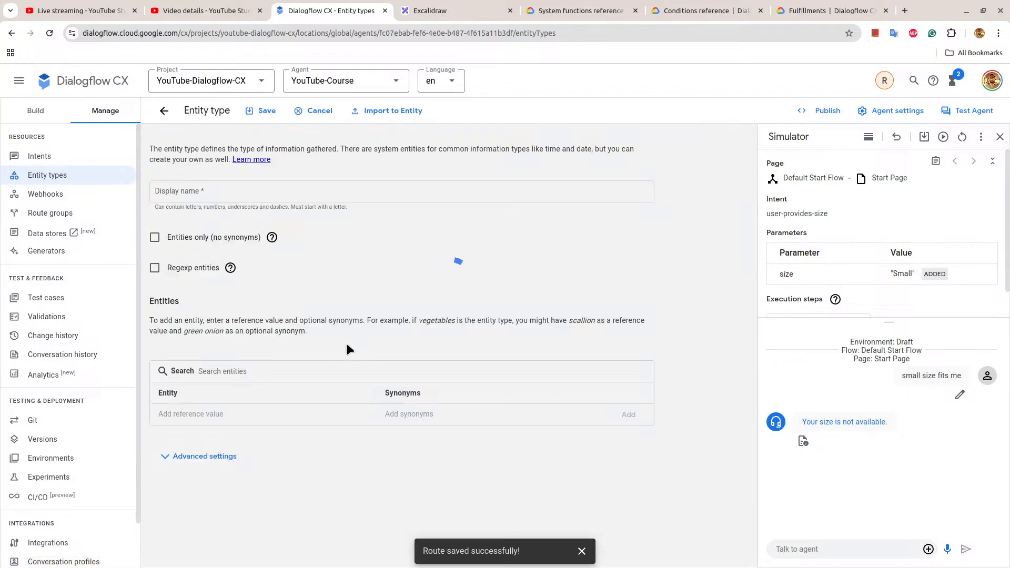
scroll(399, 399, down, 1)
click(36, 110)
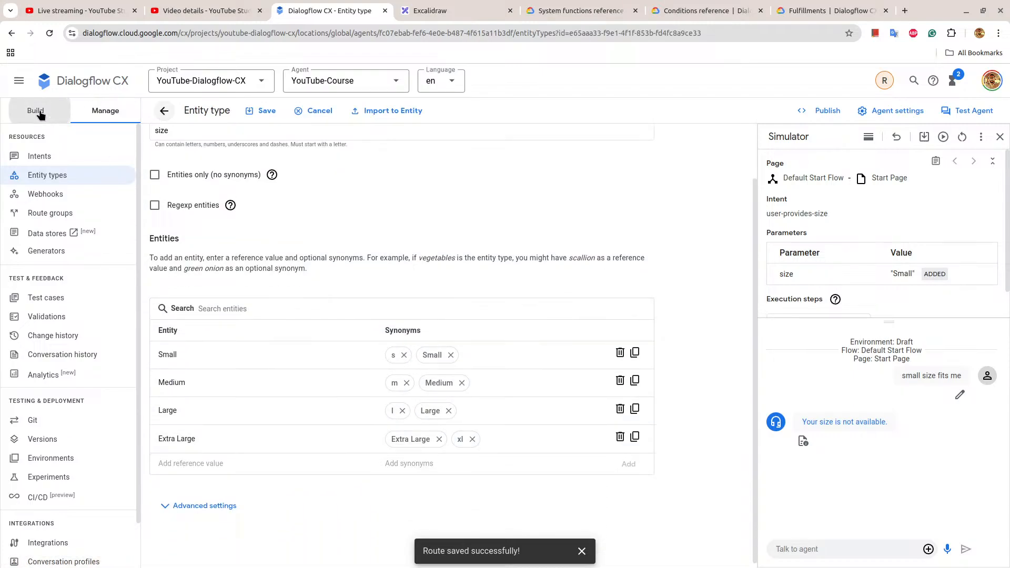
Return to First Page, reopen its route and review the condition rules and agent responses.
click(273, 211)
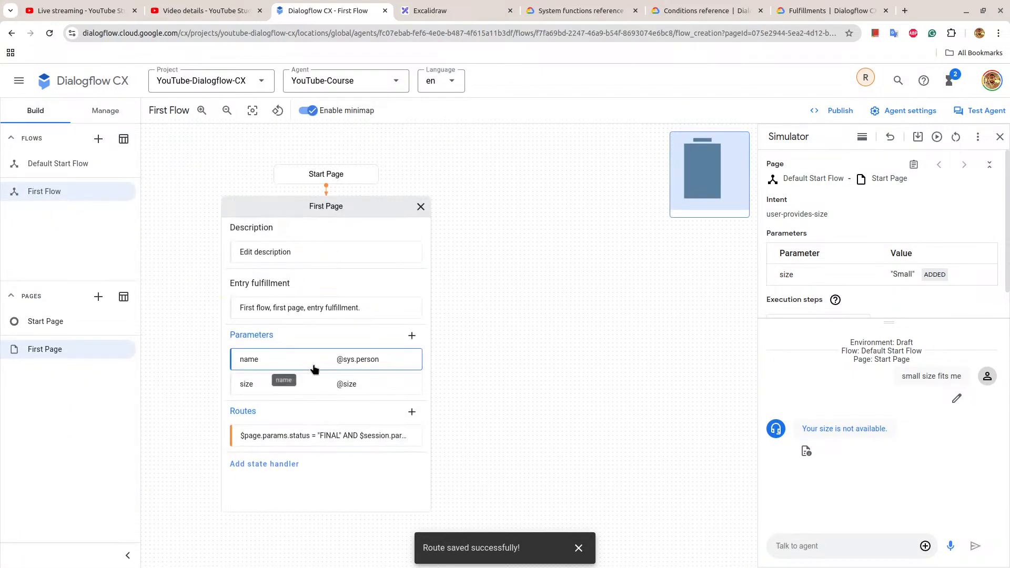
triple_click(324, 437)
scroll(721, 312, down, 6)
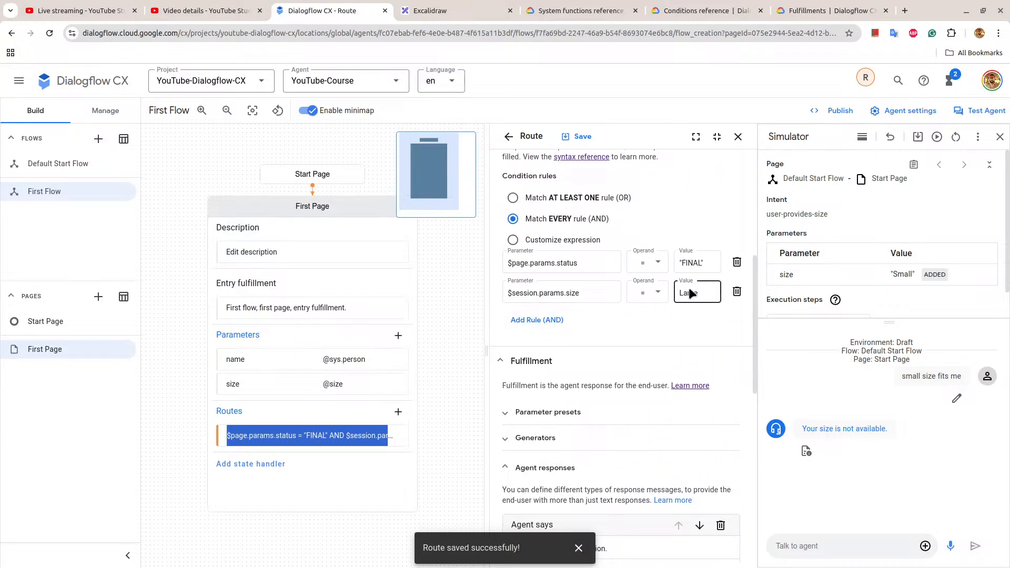
scroll(700, 316, down, 2)
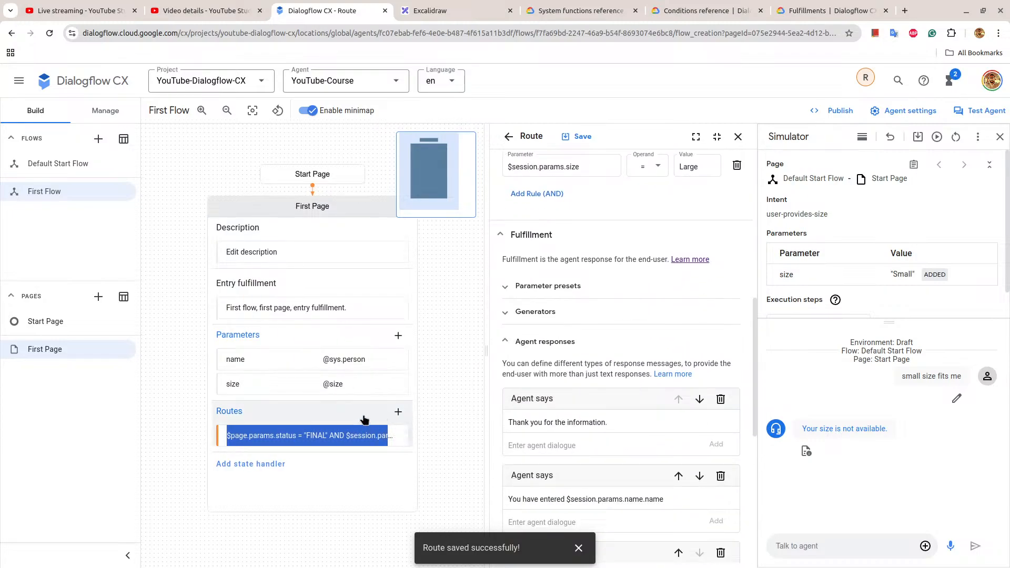
scroll(523, 331, up, 2)
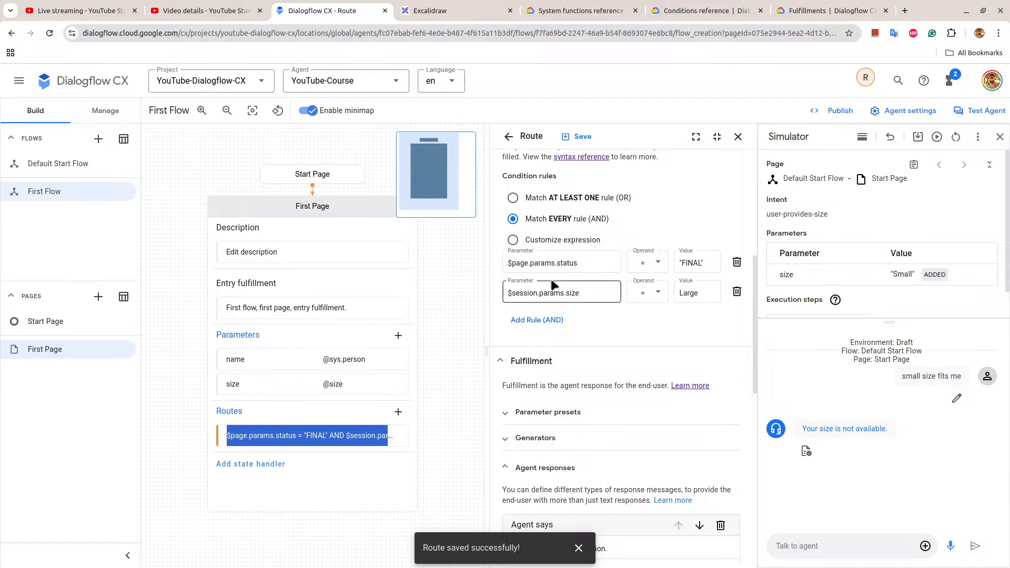
Add a new route to First Page that matches every rule, with the first rule $page.params.status = "FINAL".
click(404, 415)
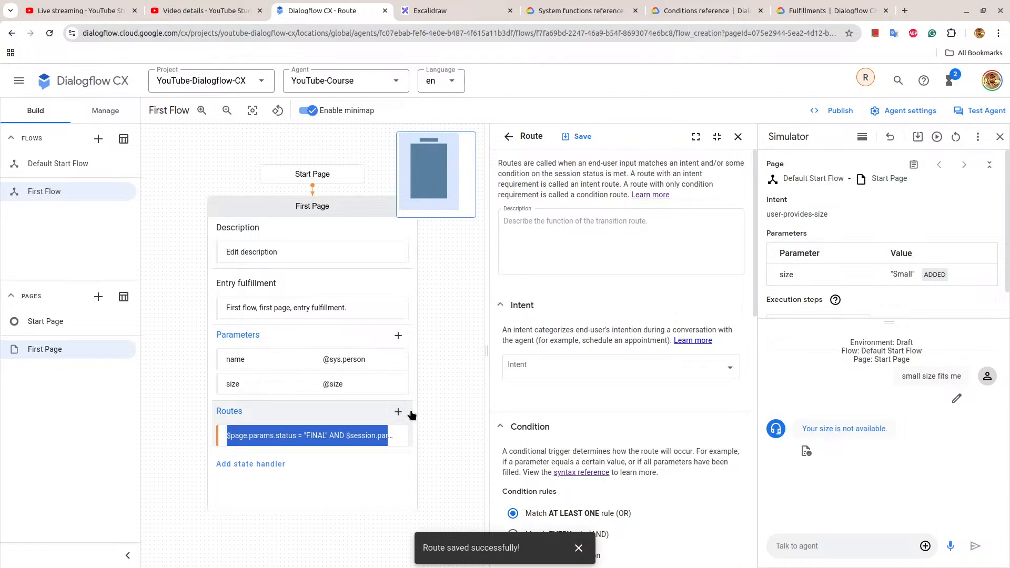
scroll(526, 363, down, 4)
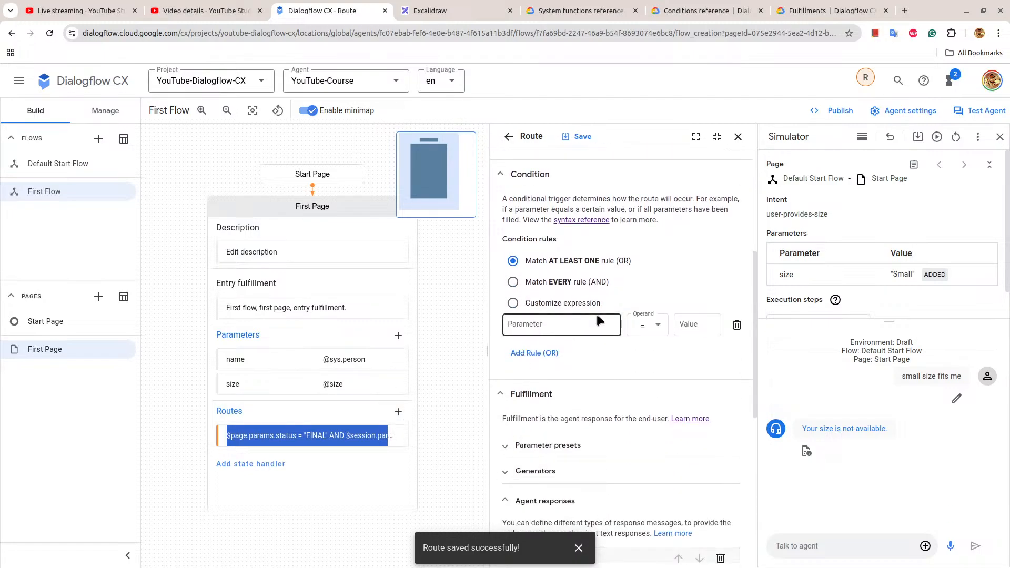
click(526, 287)
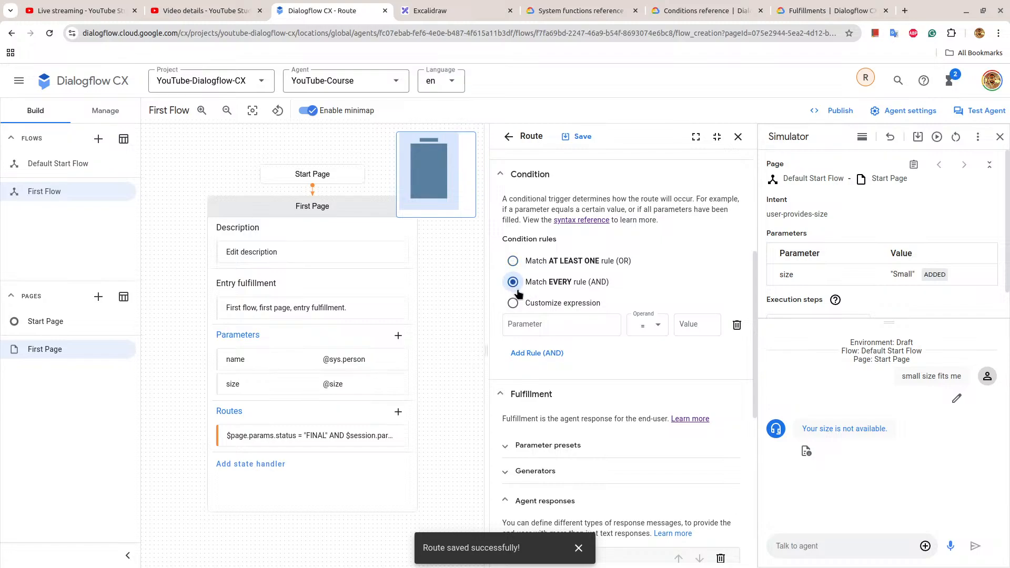
click(531, 324)
click(566, 381)
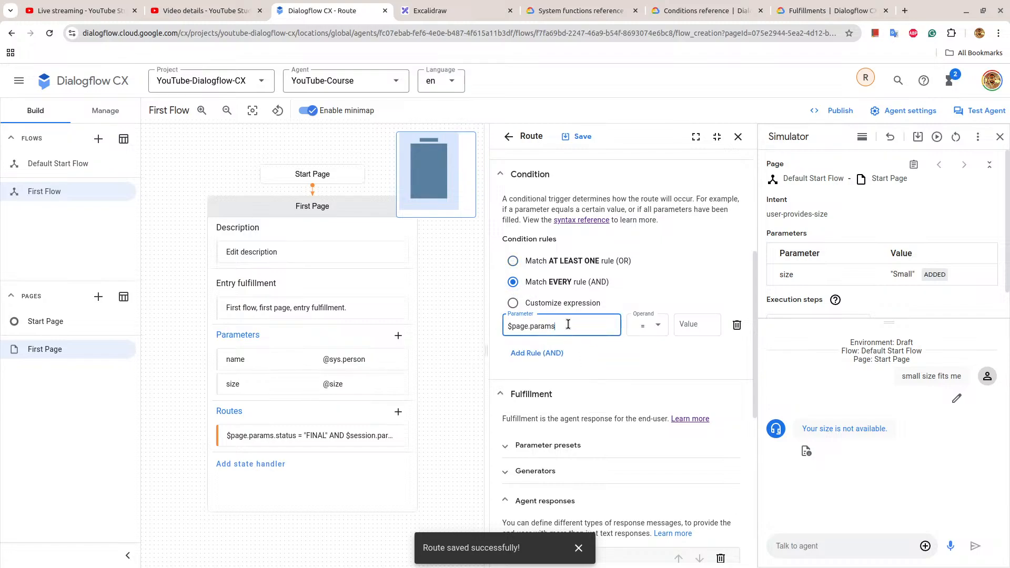
text(.s)
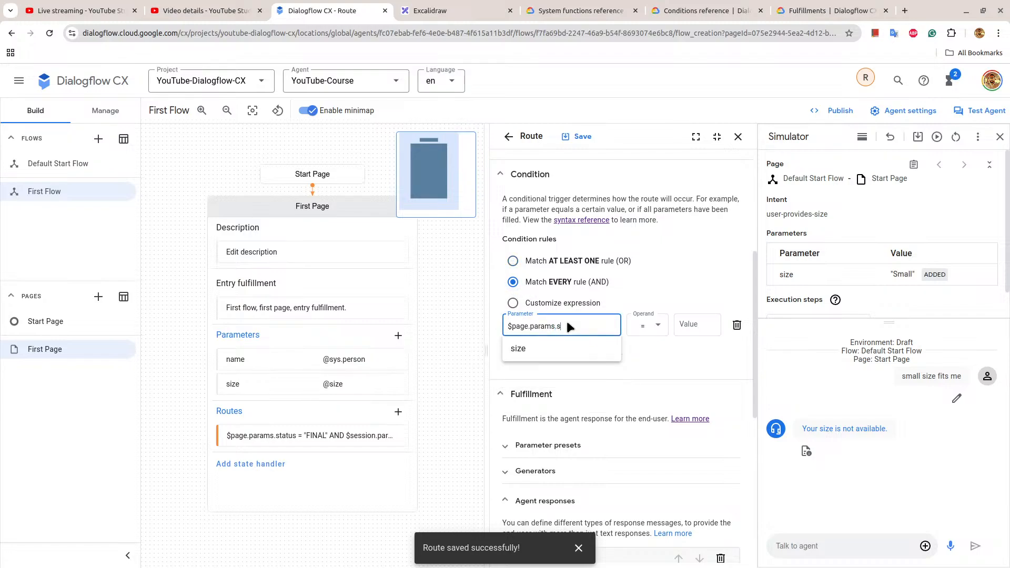
text(tatus)
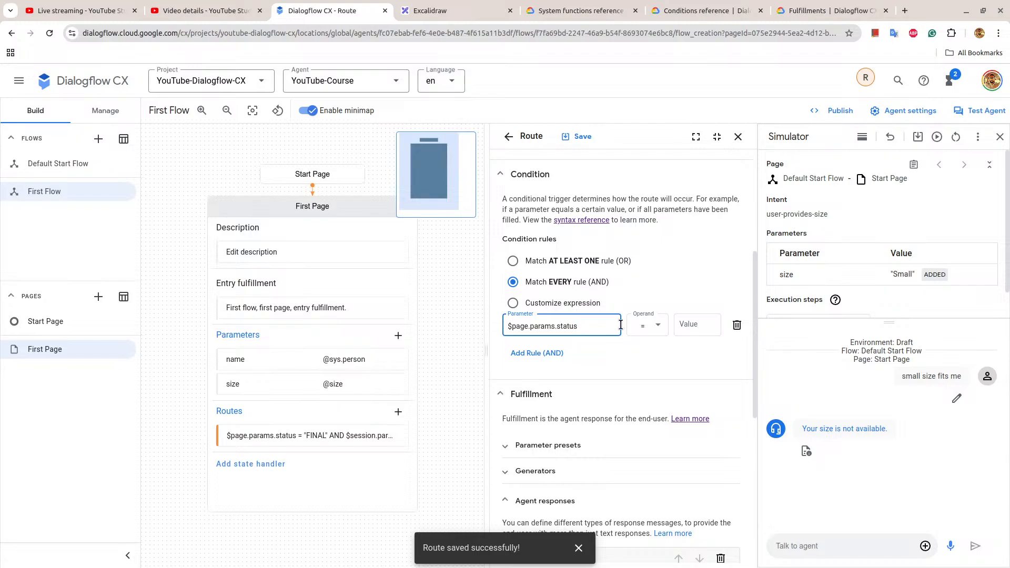
click(687, 333)
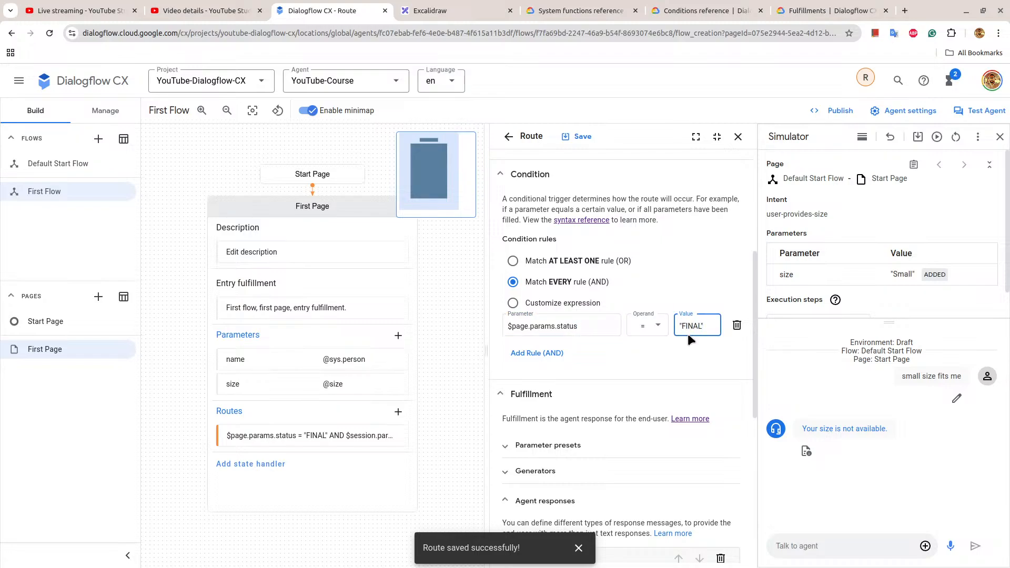
Add a second AND rule to the new route, $session.params.size = Small, and save the route.
click(553, 353)
click(542, 354)
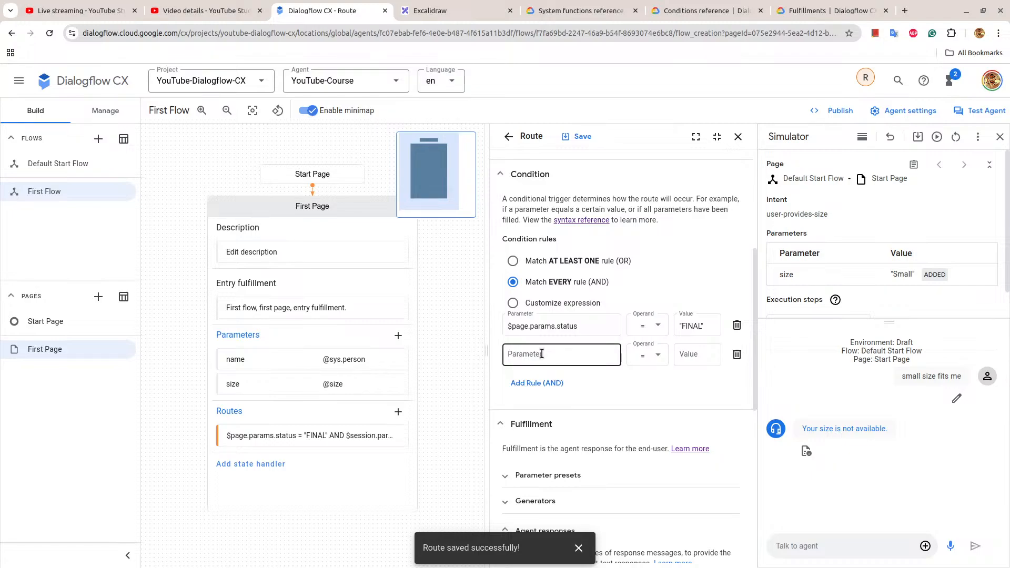
click(521, 356)
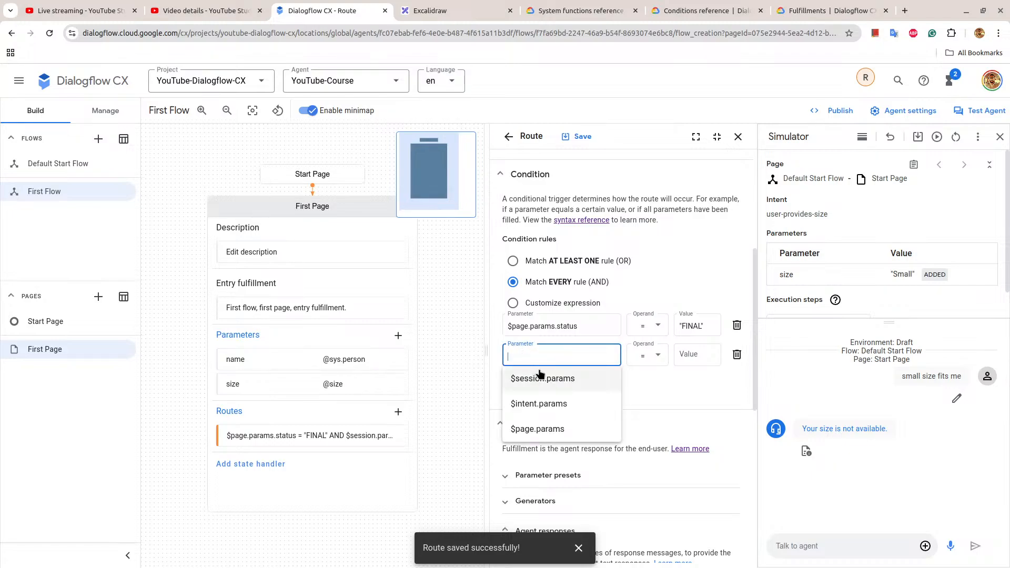
click(538, 371)
text(.size)
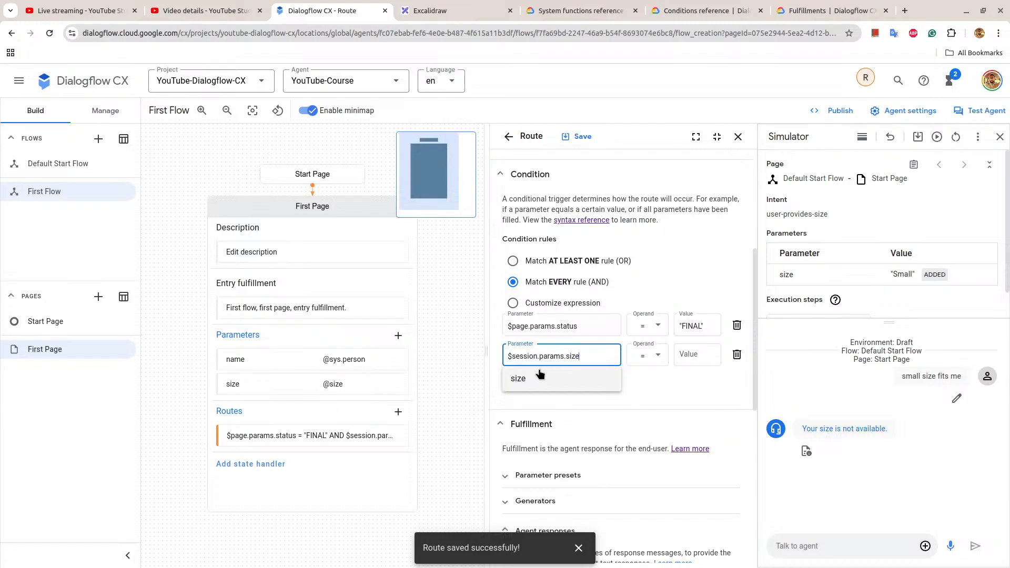
click(694, 354)
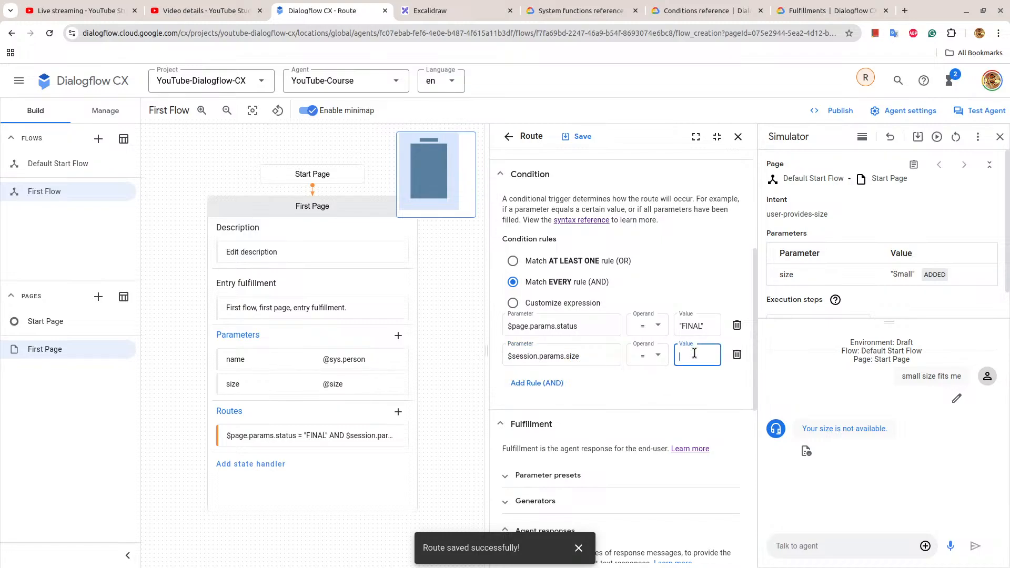
text(Small)
click(579, 136)
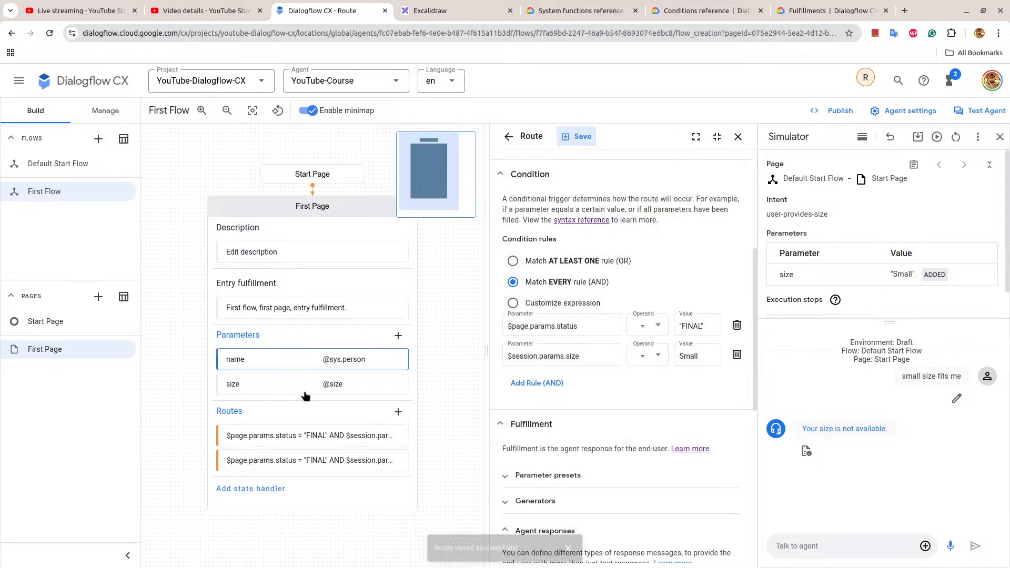
Open the first route on First Page and check the size value in its condition rules.
click(292, 444)
scroll(599, 342, down, 5)
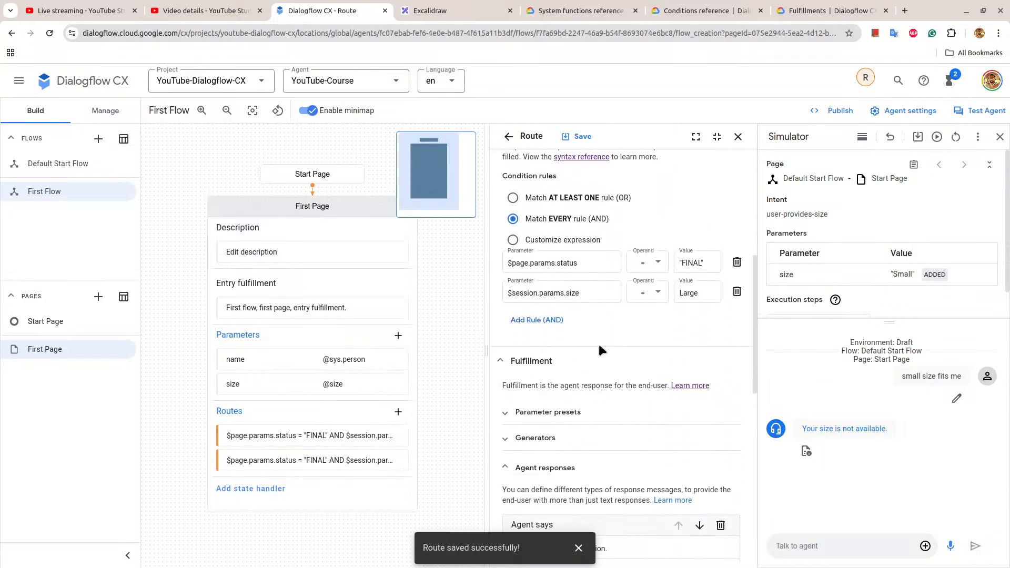
click(705, 292)
Open the route for size Small and add the agent response "You have choosen the smaller size.".
triple_click(293, 460)
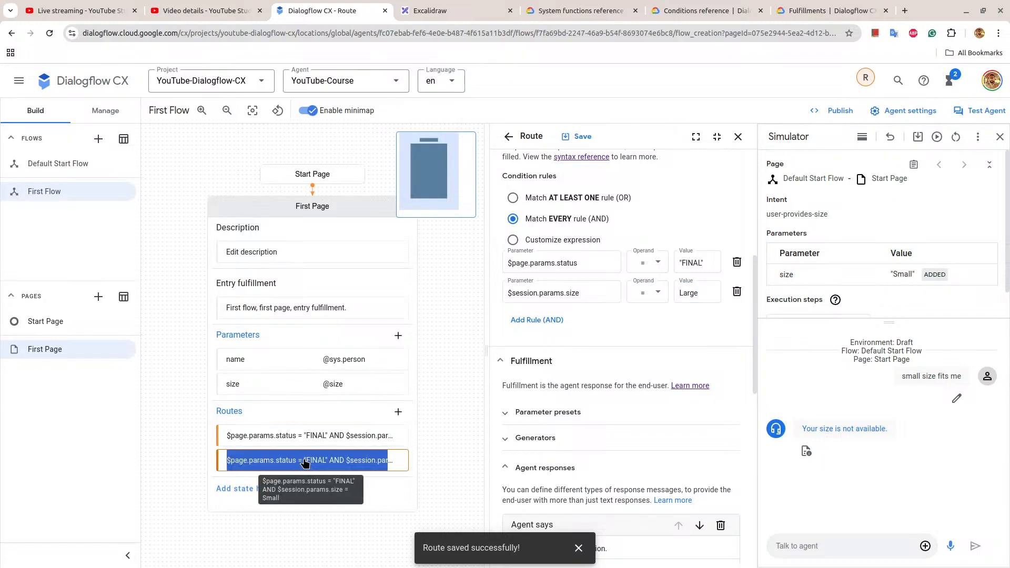
scroll(573, 331, down, 4)
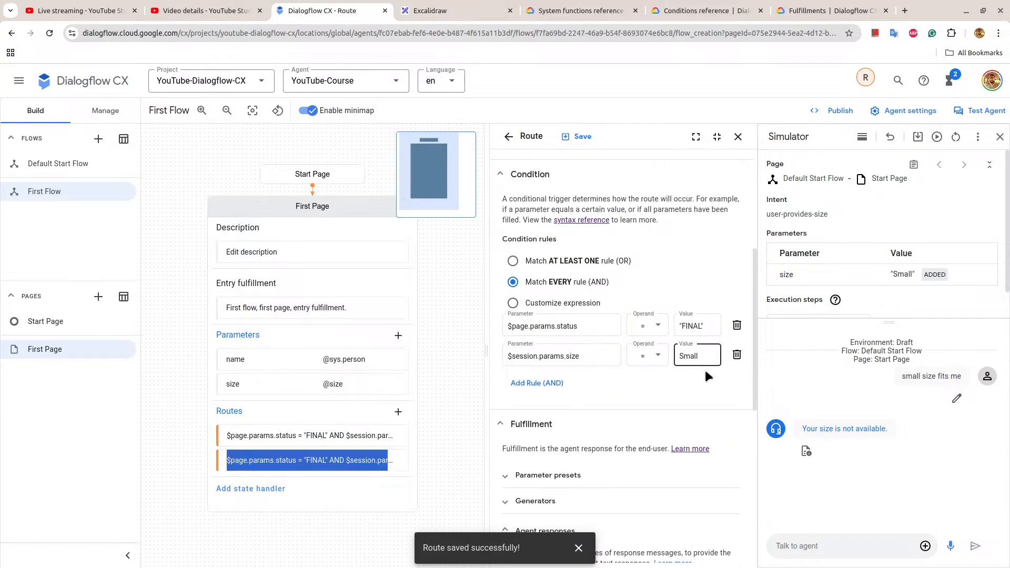
scroll(722, 400, down, 5)
click(590, 351)
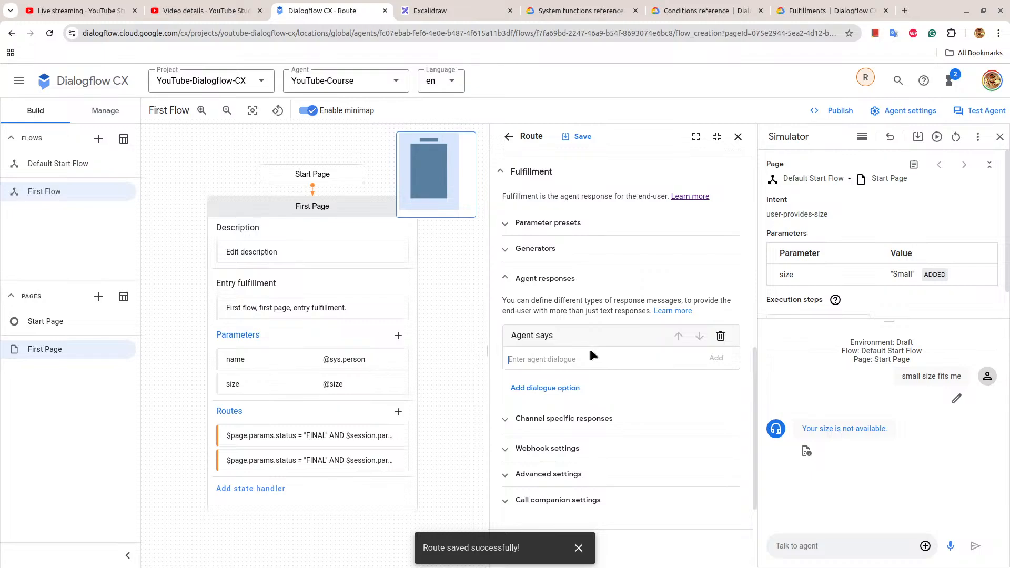
text(You have choos)
text(en the smaller size.)
click(711, 358)
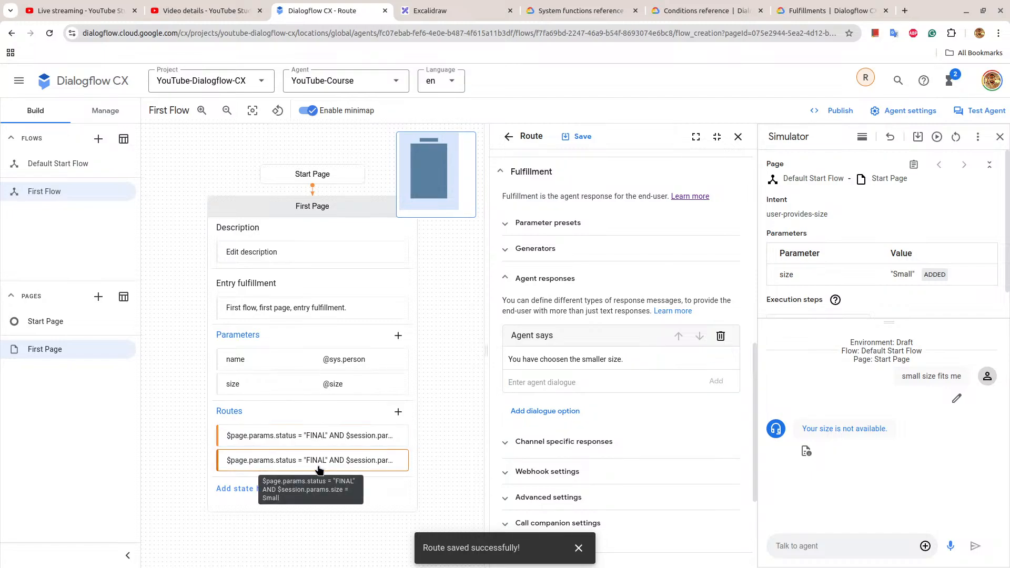
Open the route for size Large and remove the texts containing $session.params.name.name and $sys.func.ADD(1, 2) from its agent responses.
click(321, 441)
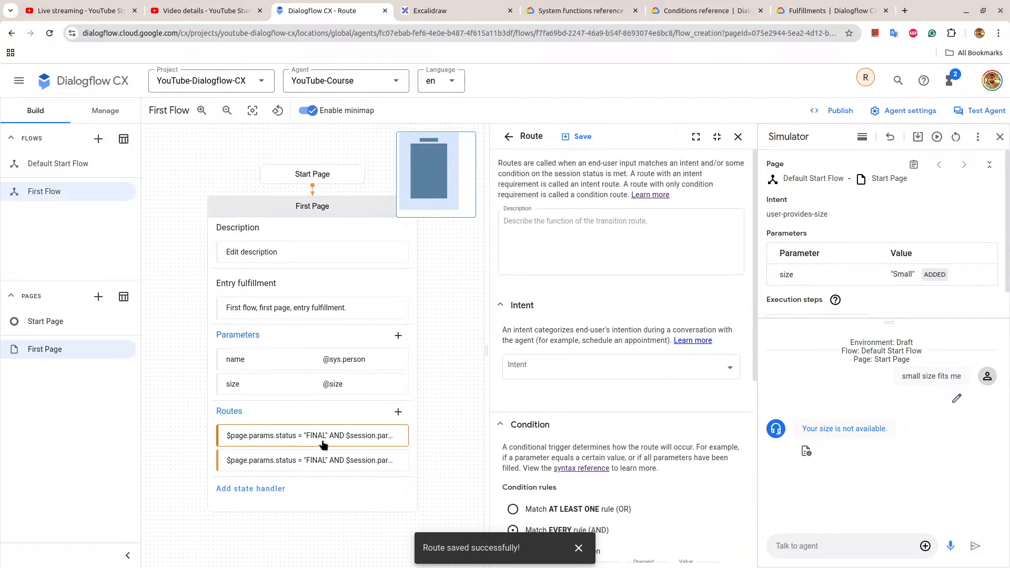
click(516, 368)
click(602, 311)
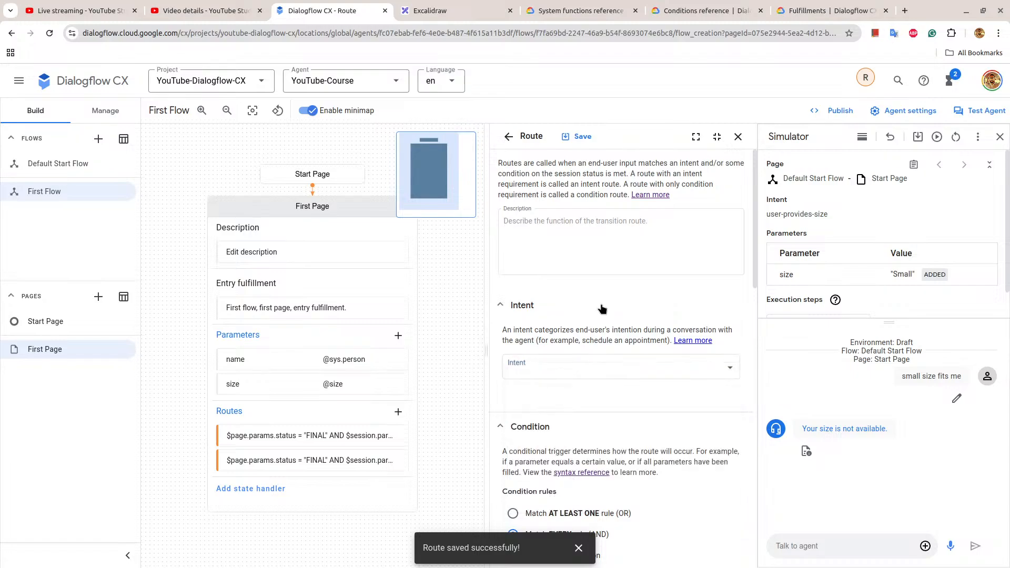
scroll(603, 310, down, 6)
scroll(603, 310, down, 3)
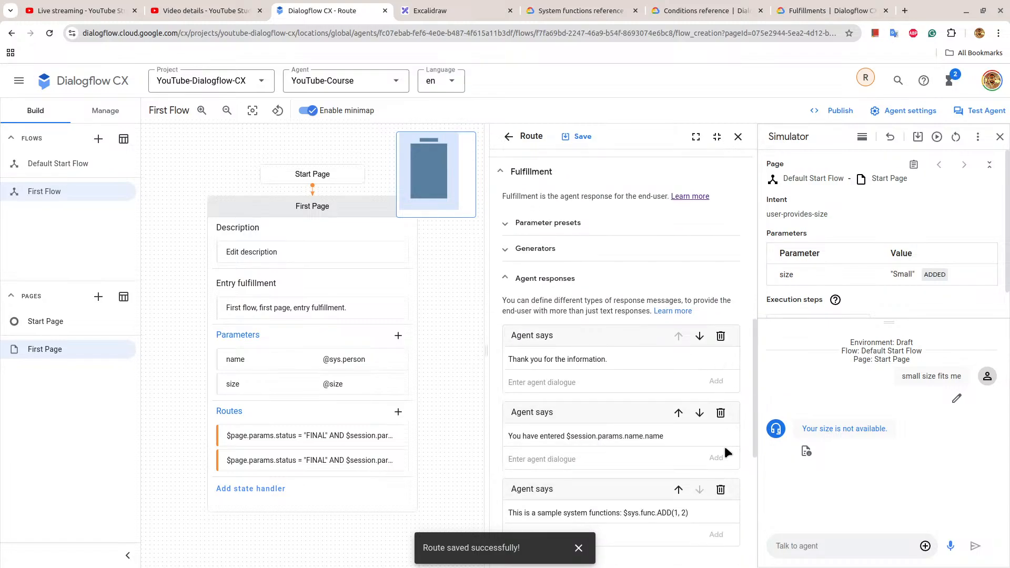
click(722, 436)
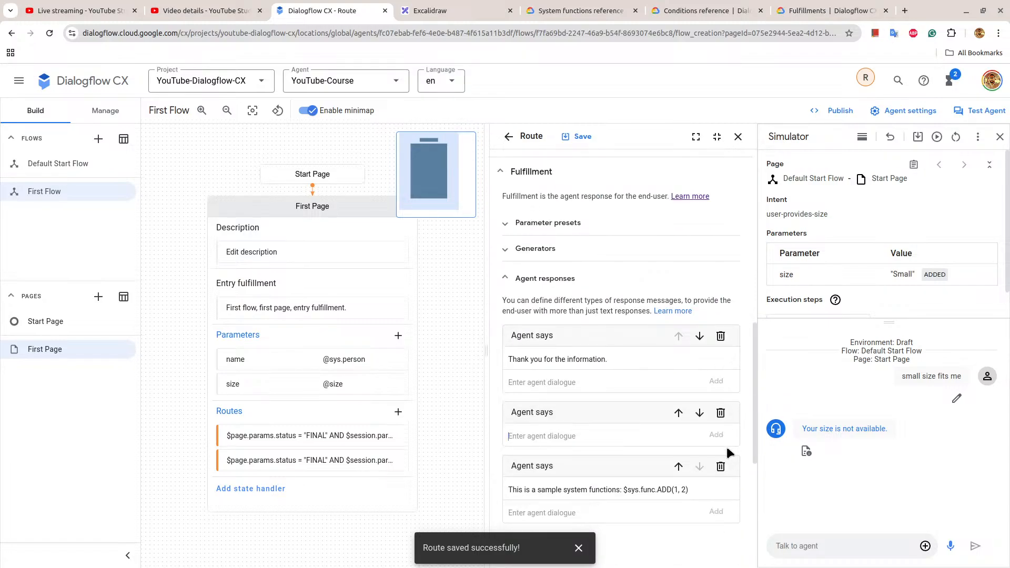
click(722, 489)
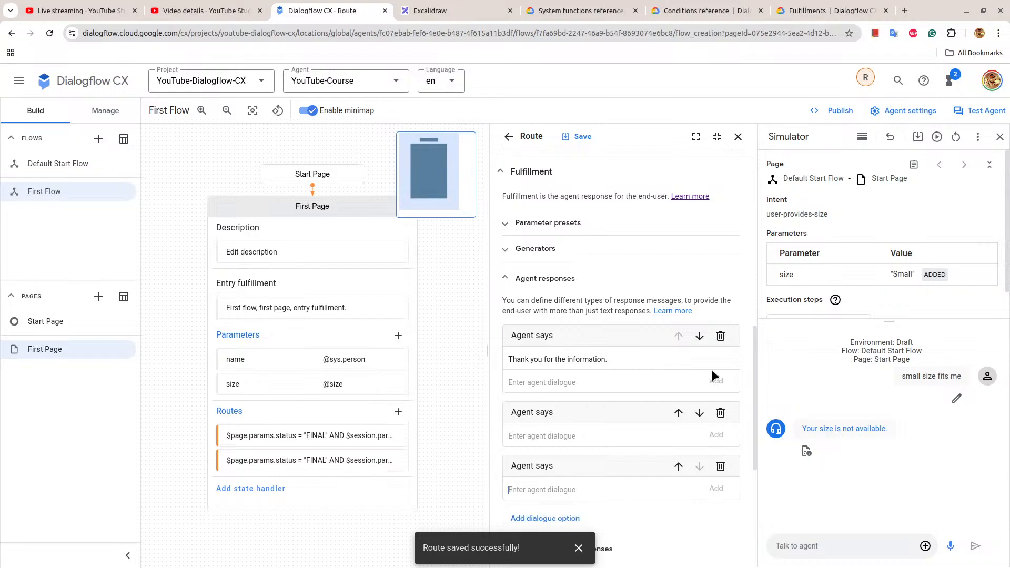
Delete the text "Thank you for the information." and the two surplus empty dialogue boxes from the Large route's agent responses.
click(722, 359)
click(721, 337)
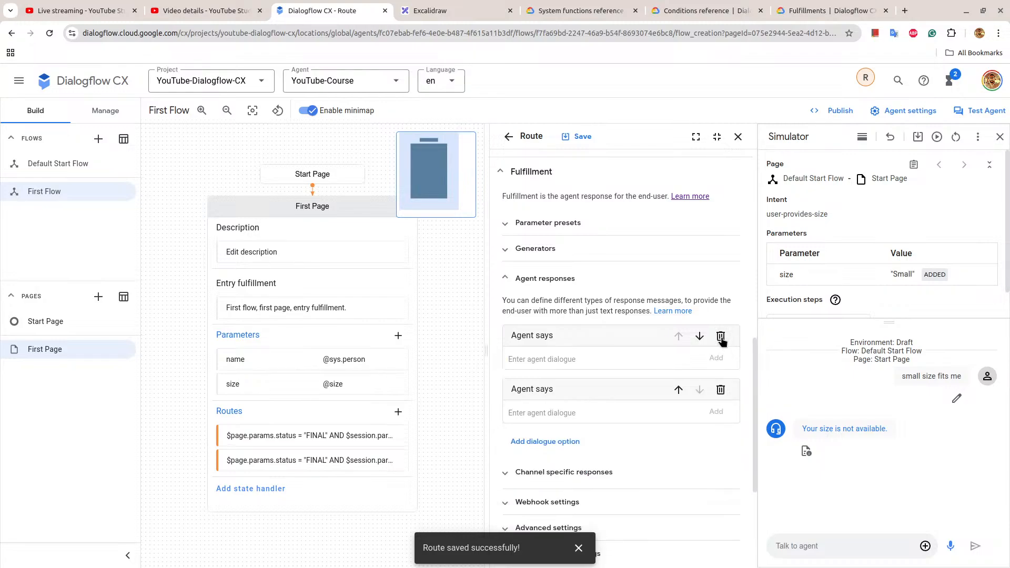
click(721, 337)
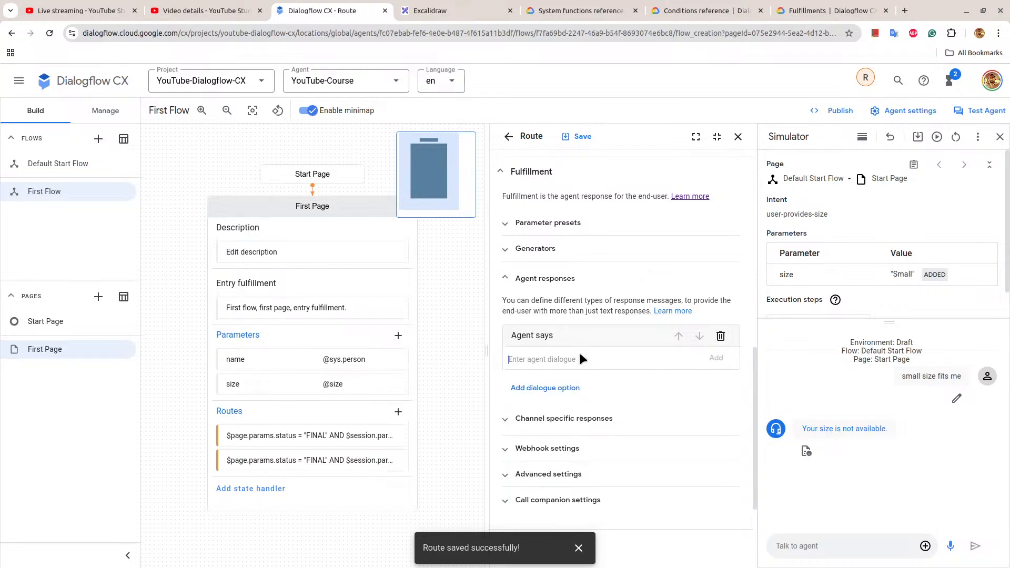
Add the agent response "You have choosen the larger size." to the Large route, save it and close First Page.
text(You have choosen the larger size.)
click(716, 358)
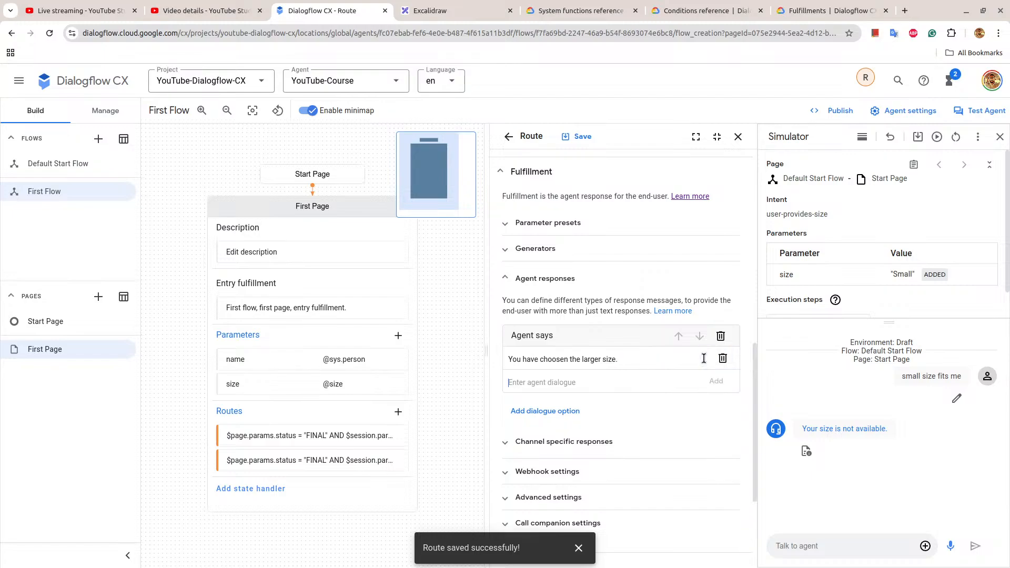
click(579, 136)
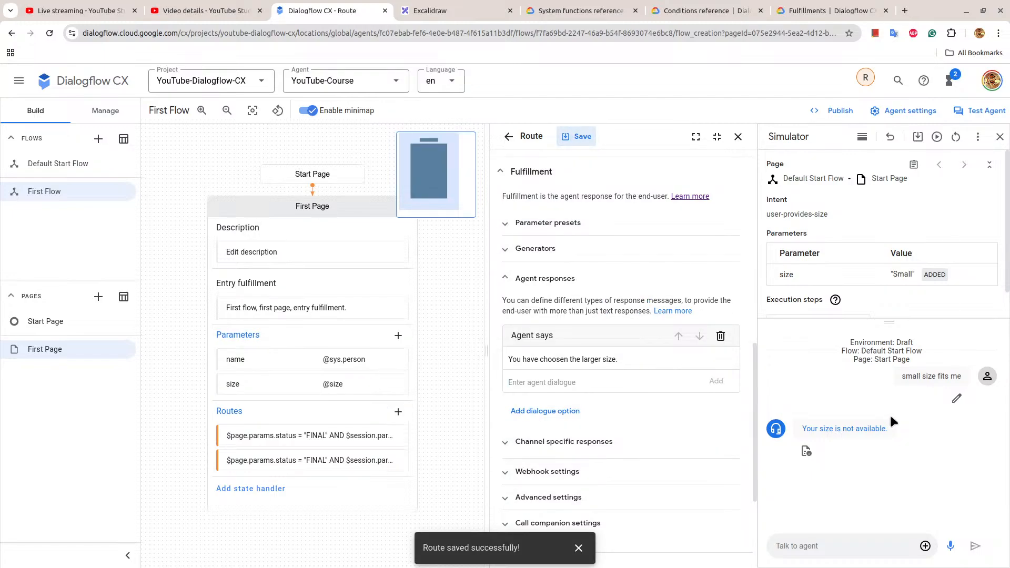
click(349, 210)
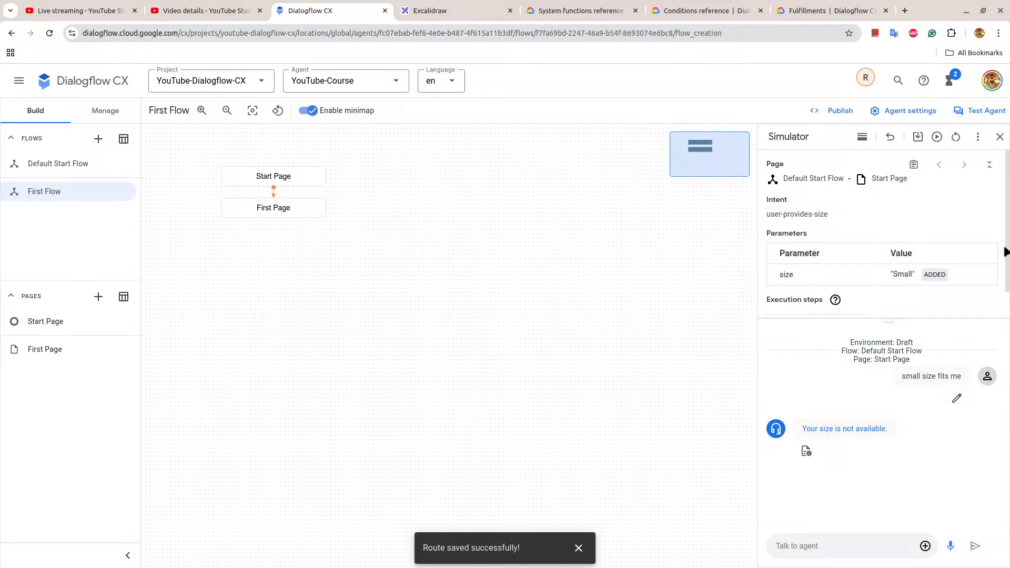
Reset the simulator and start a new test conversation with the message "first flow".
click(957, 138)
click(856, 546)
text(first)
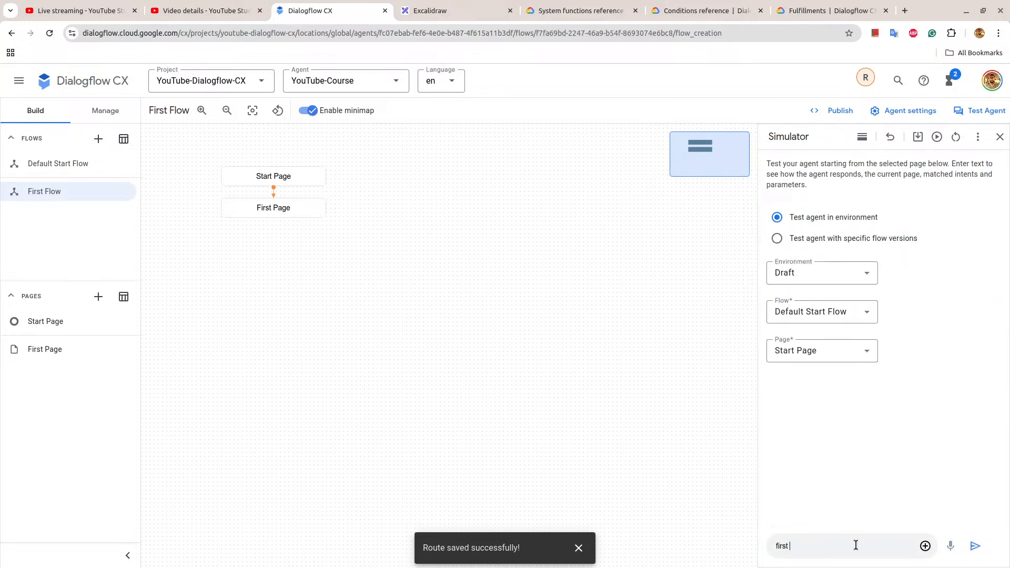
text( flow)
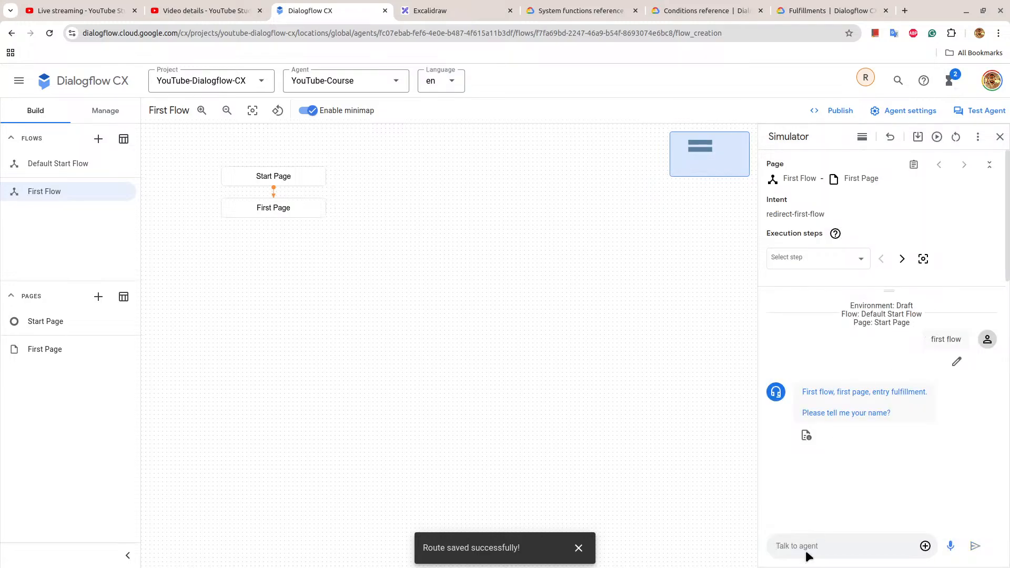
text(raj)
Answer the simulator's name question with a first name, reply "large size" to the size question and check the agent's response.
key(Return)
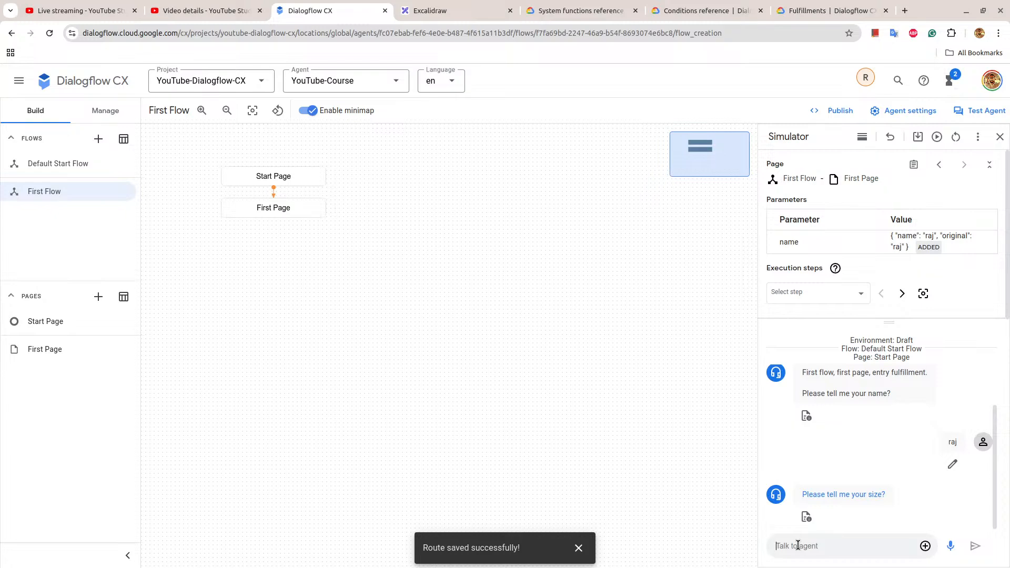
text(large size)
key(Return)
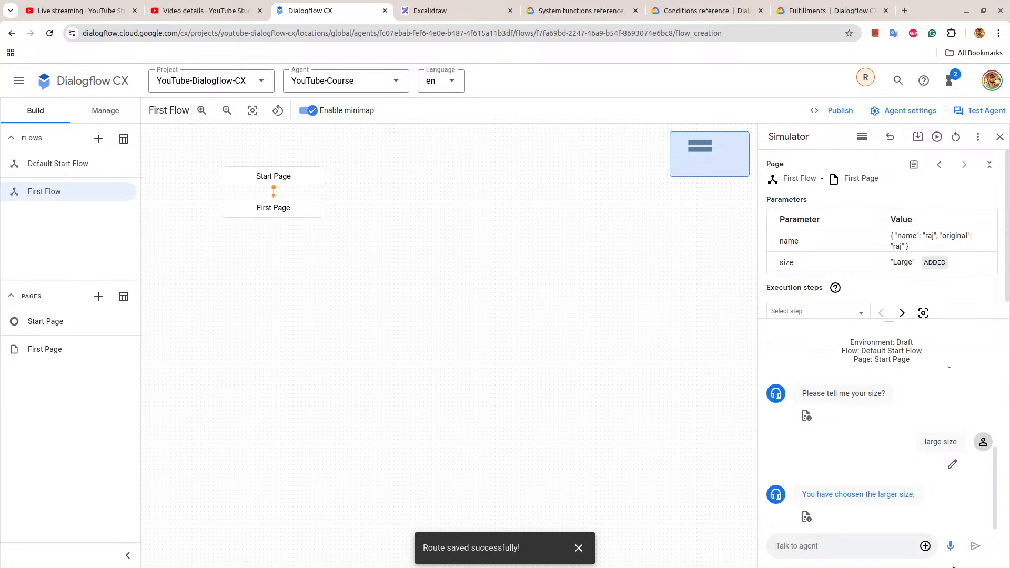
drag(803, 494, 906, 495)
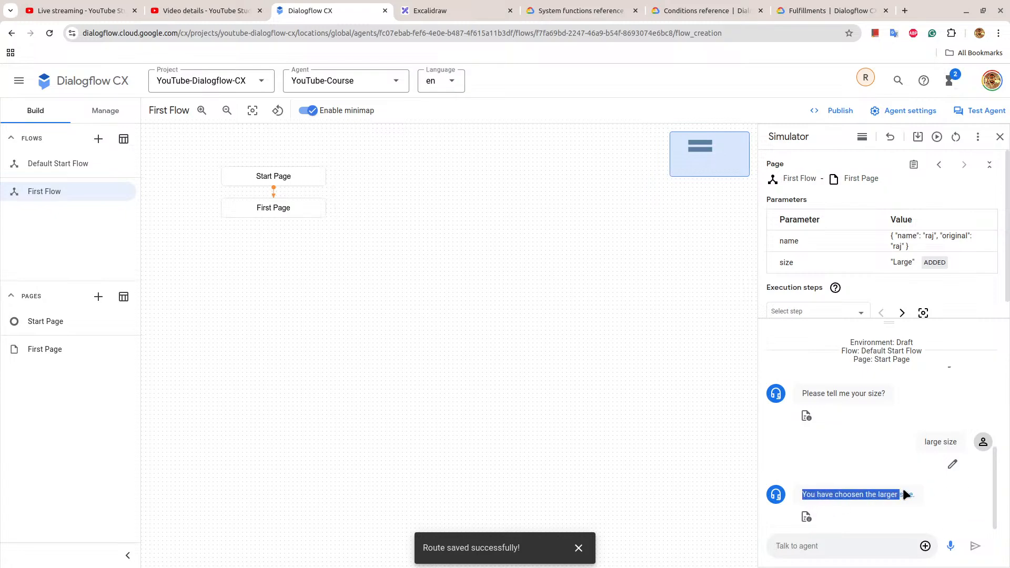
click(906, 495)
Switch to the System functions reference documentation and look through the IS_PAST_DATE section.
click(567, 7)
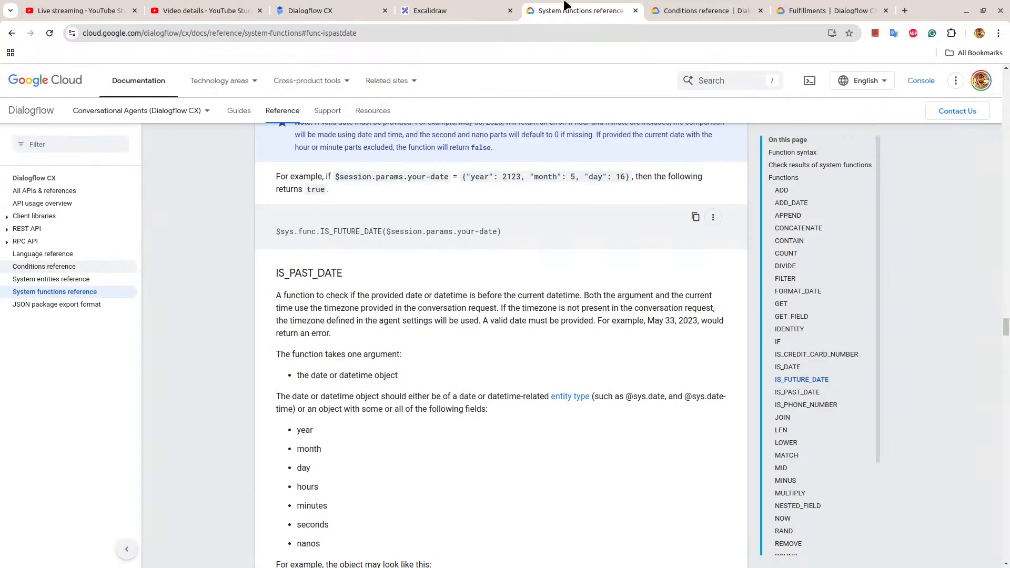
scroll(443, 203, down, 3)
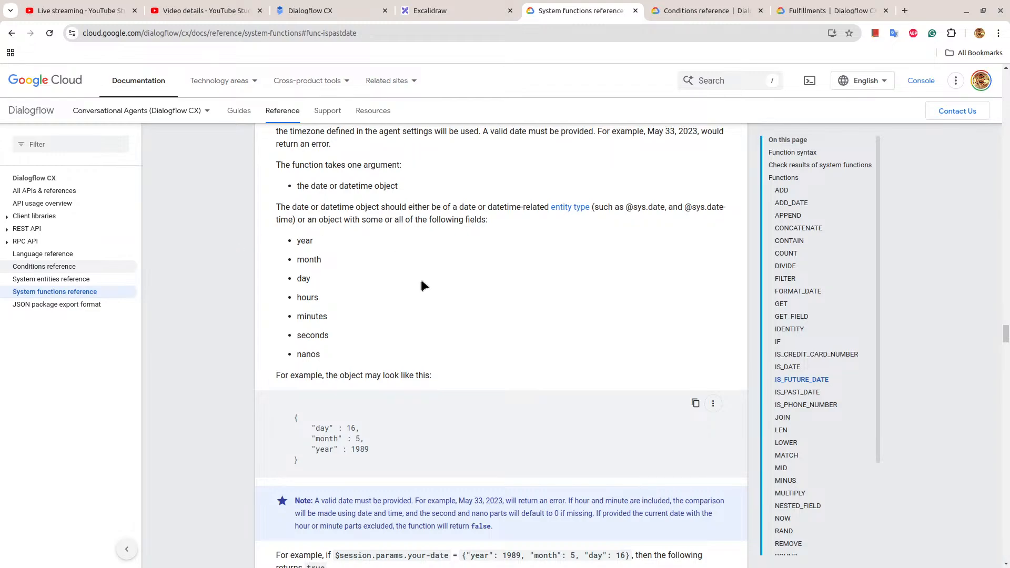
scroll(421, 280, down, 4)
scroll(421, 280, down, 1)
Return to Dialogflow CX, open the Large route on First Page and review its condition rules and agent response.
click(336, 7)
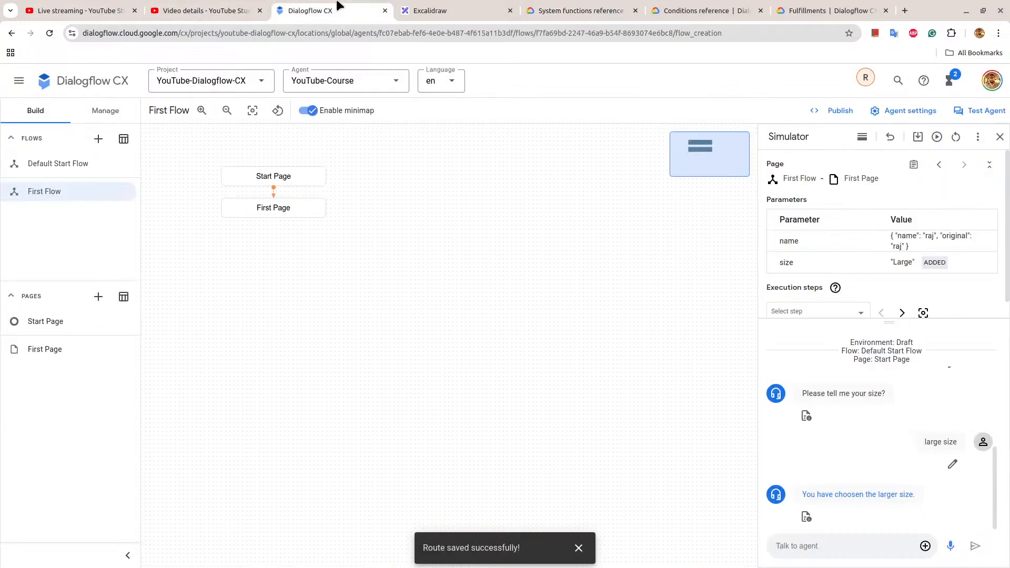
click(288, 208)
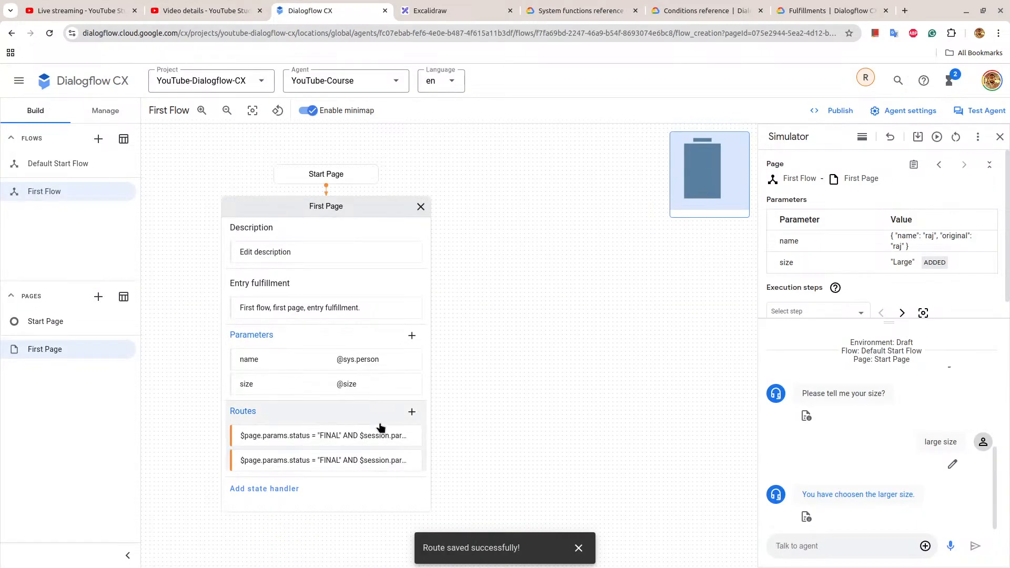
click(382, 435)
scroll(578, 356, down, 3)
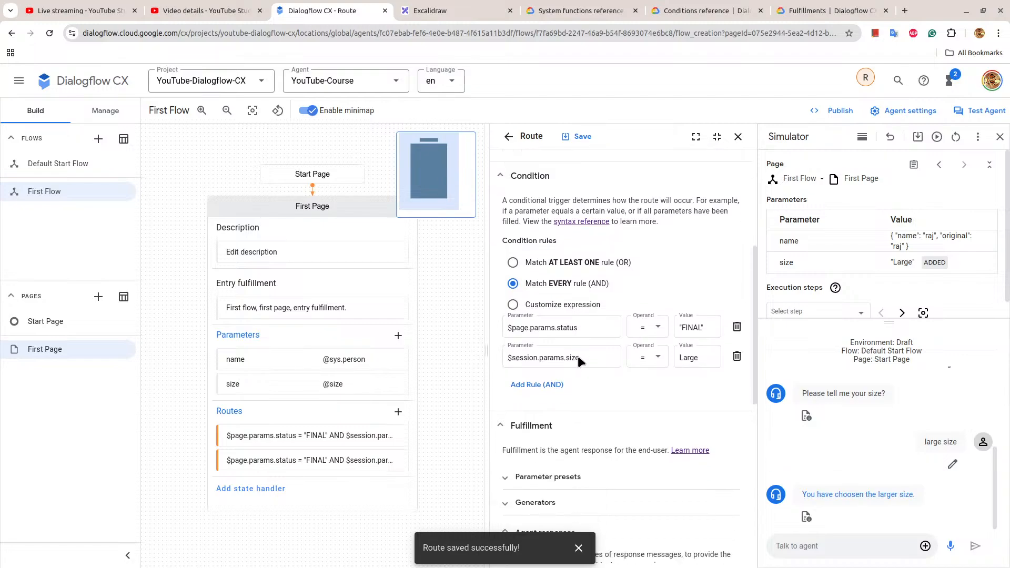
scroll(578, 356, down, 2)
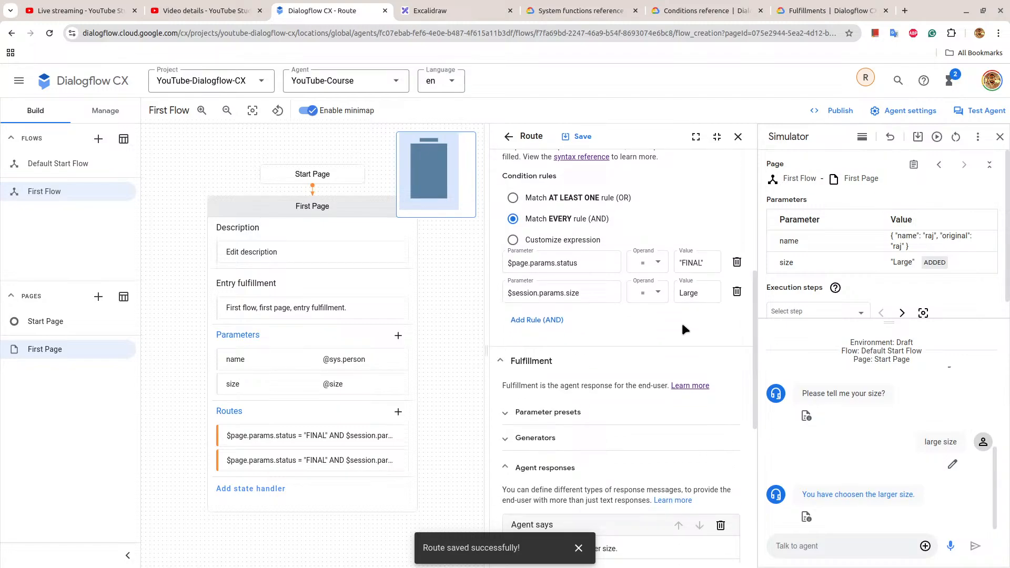
scroll(681, 323, down, 2)
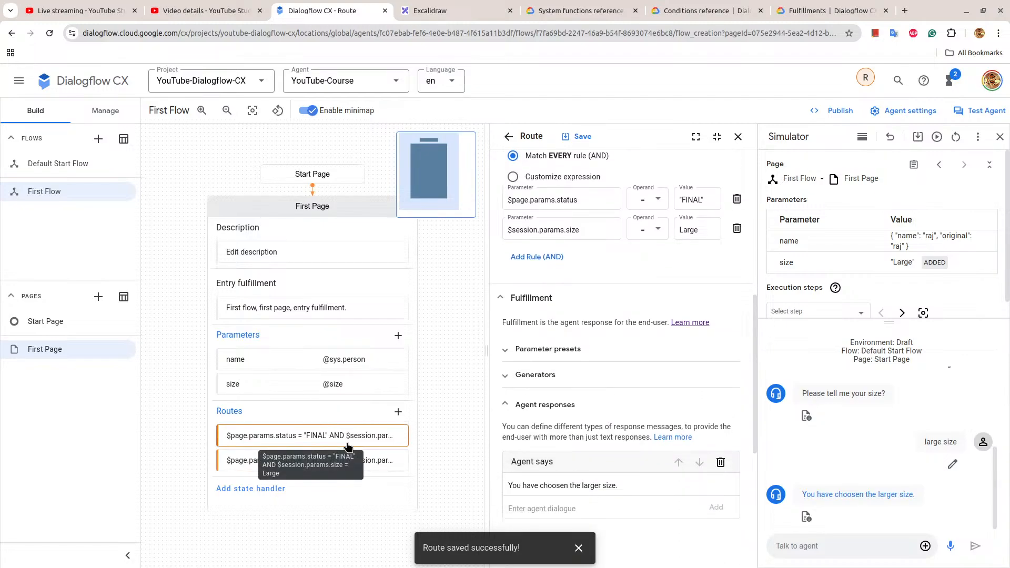
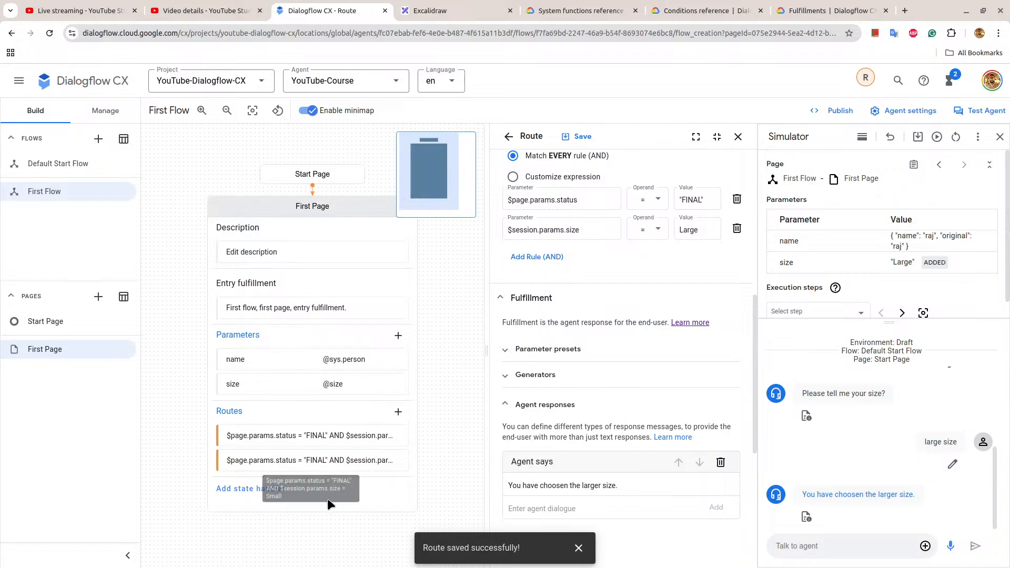
Open the Small route on First Page, add the agent response "You have cjoosen the smaller size." and save the route.
triple_click(337, 467)
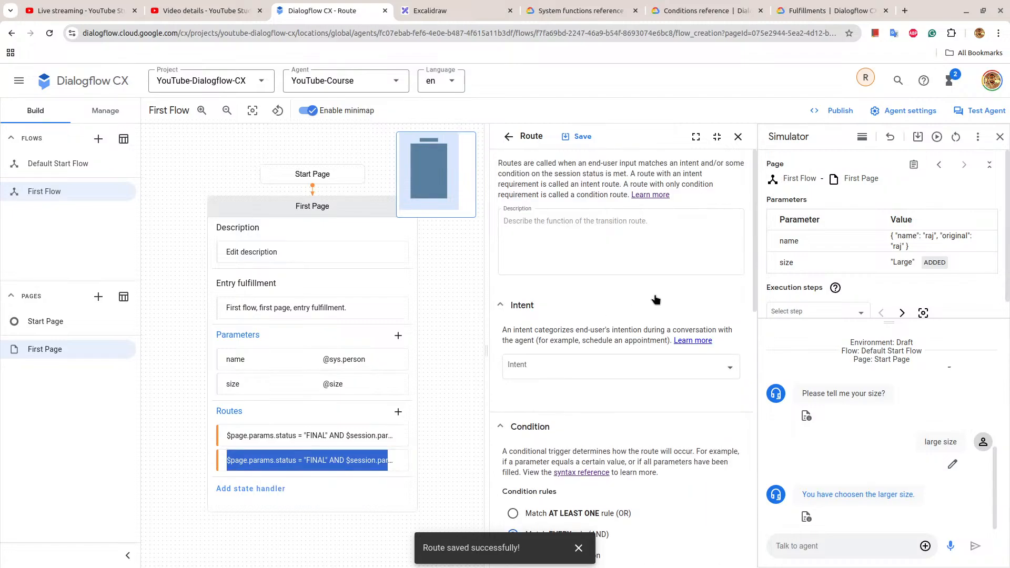
scroll(654, 293, down, 8)
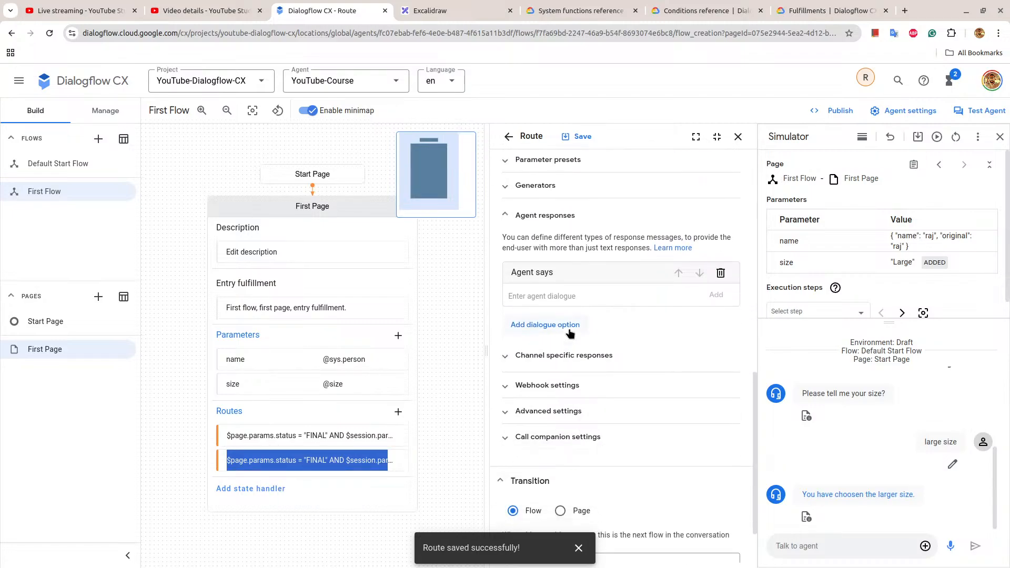
scroll(612, 367, up, 3)
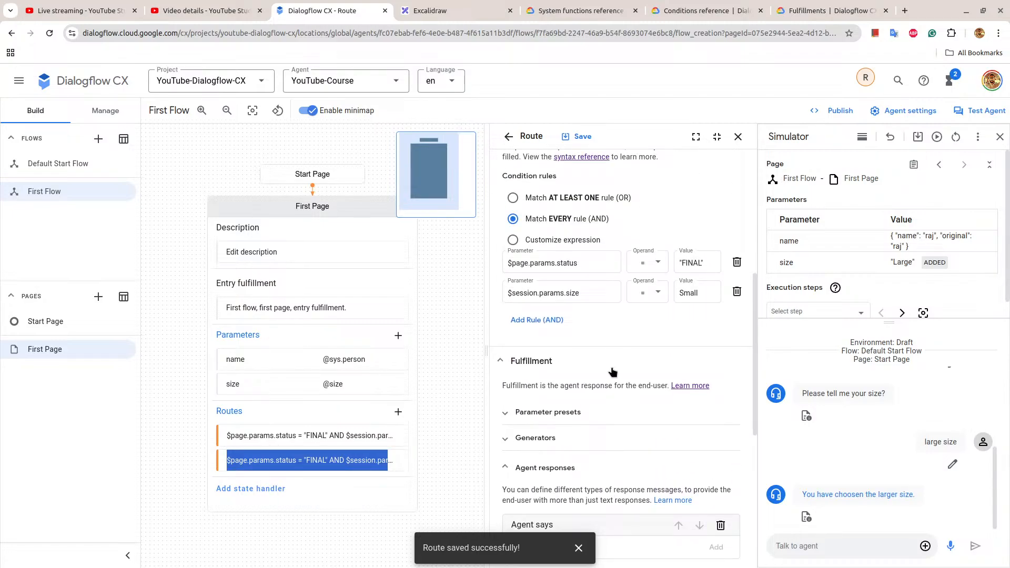
scroll(612, 372, down, 4)
click(557, 297)
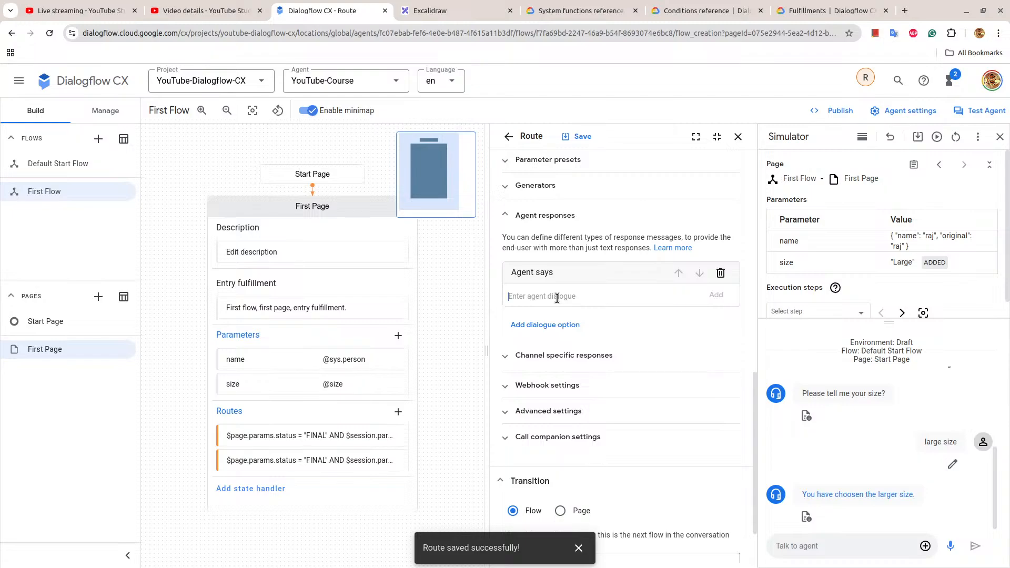
scroll(557, 298, down, 2)
scroll(557, 298, up, 1)
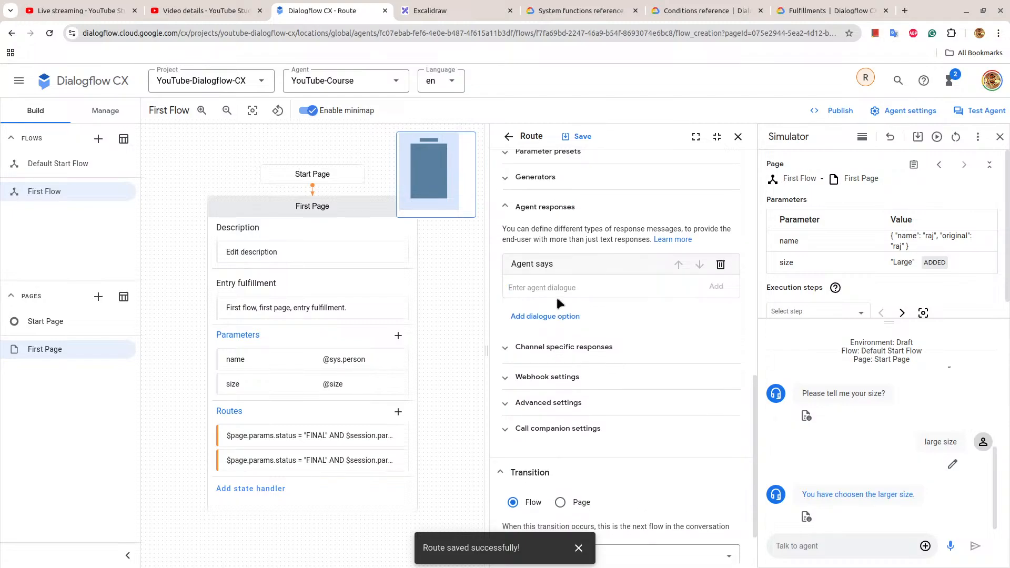
text(You have cjoosen the smaller size.)
click(716, 286)
click(582, 137)
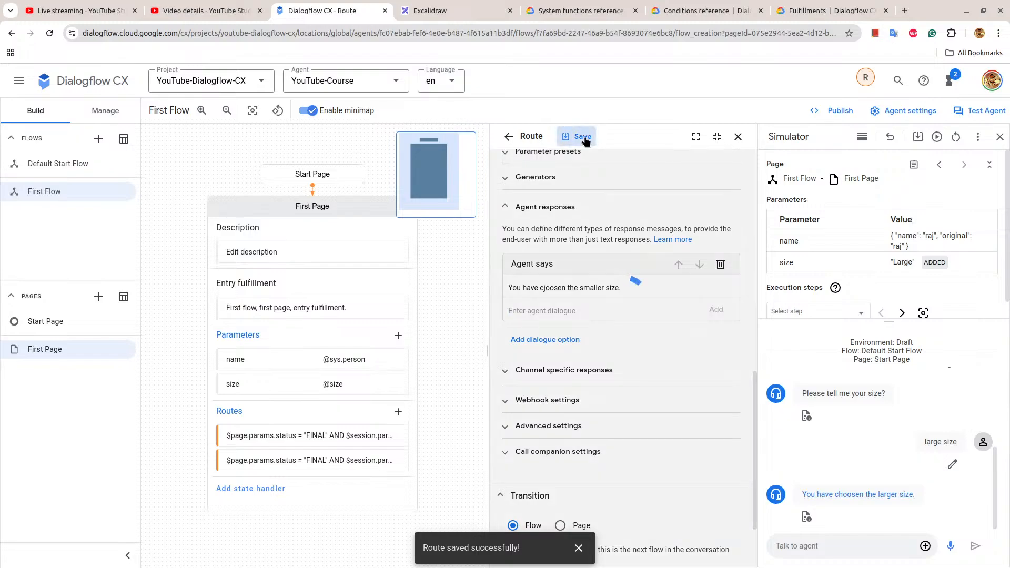
Correct the Small route's agent response to "You have choosen the smaller size." and save the route.
click(540, 288)
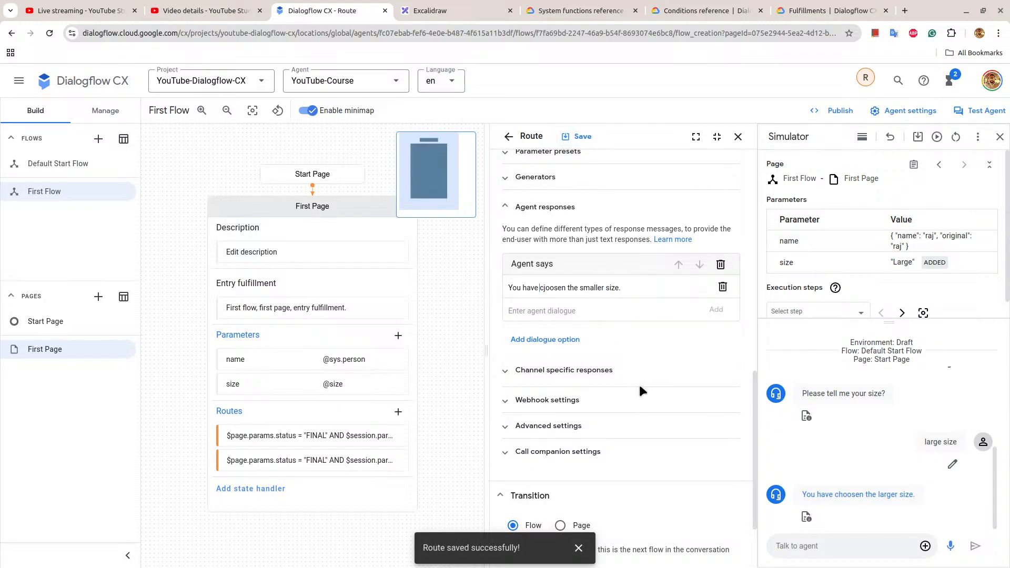
text(h)
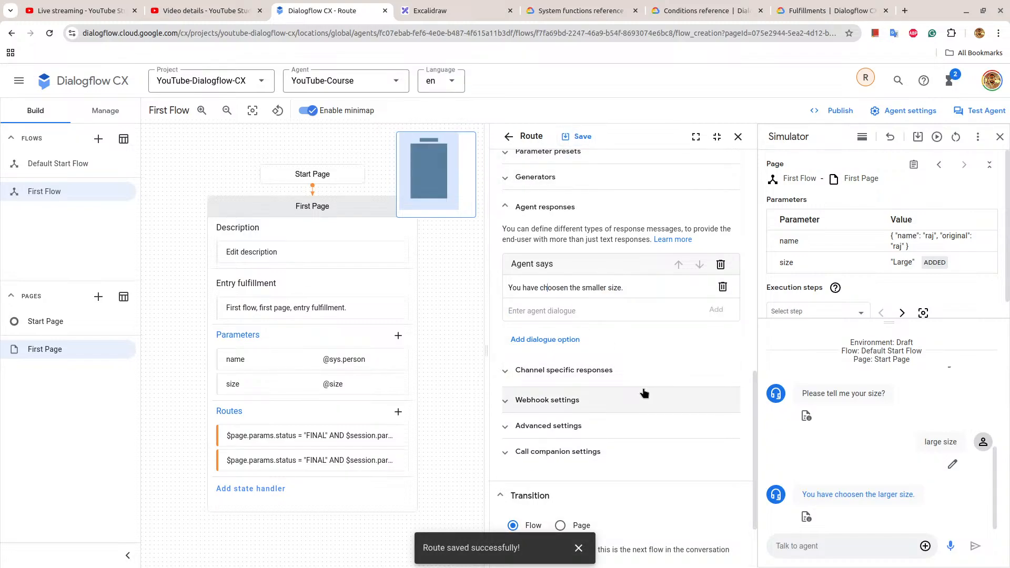
click(566, 136)
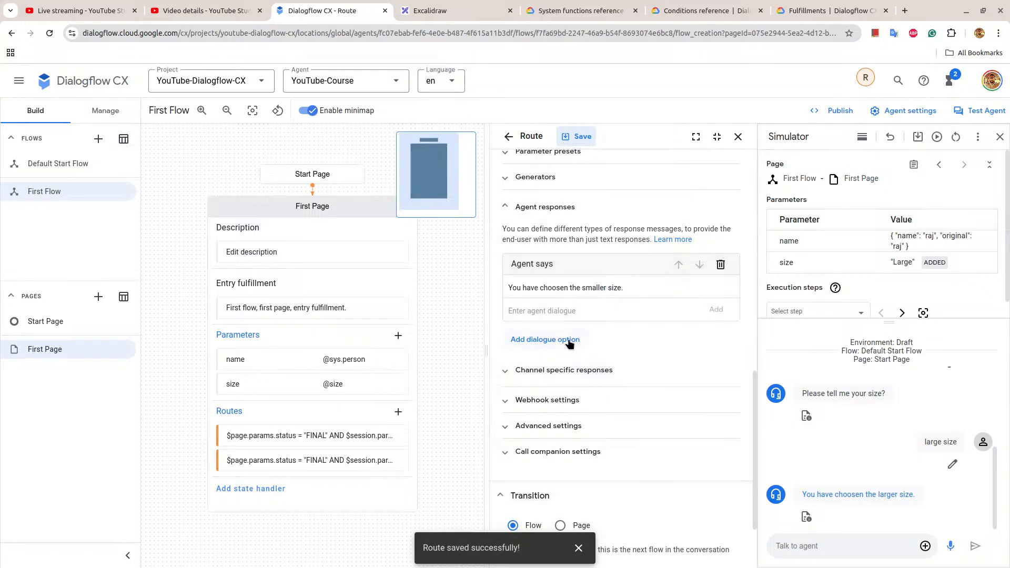
Switch to the Fulfillments documentation and find the Conditional response section.
click(824, 10)
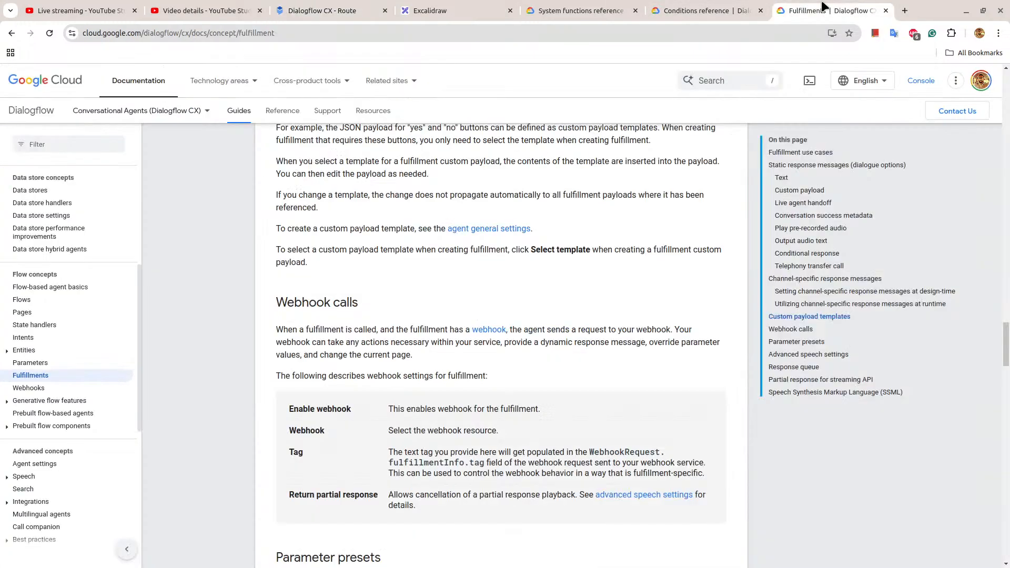
scroll(492, 344, up, 6)
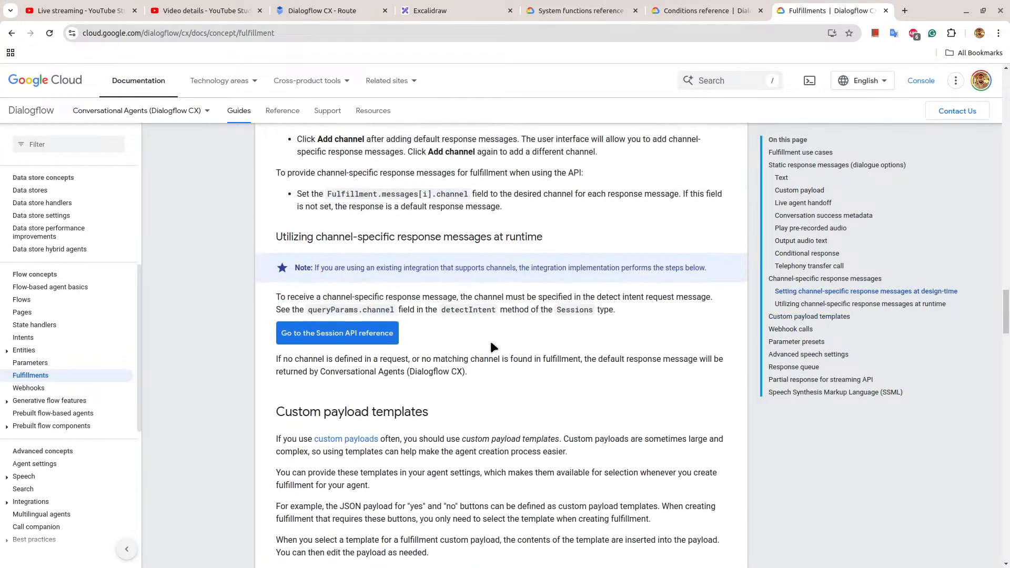
scroll(487, 336, up, 20)
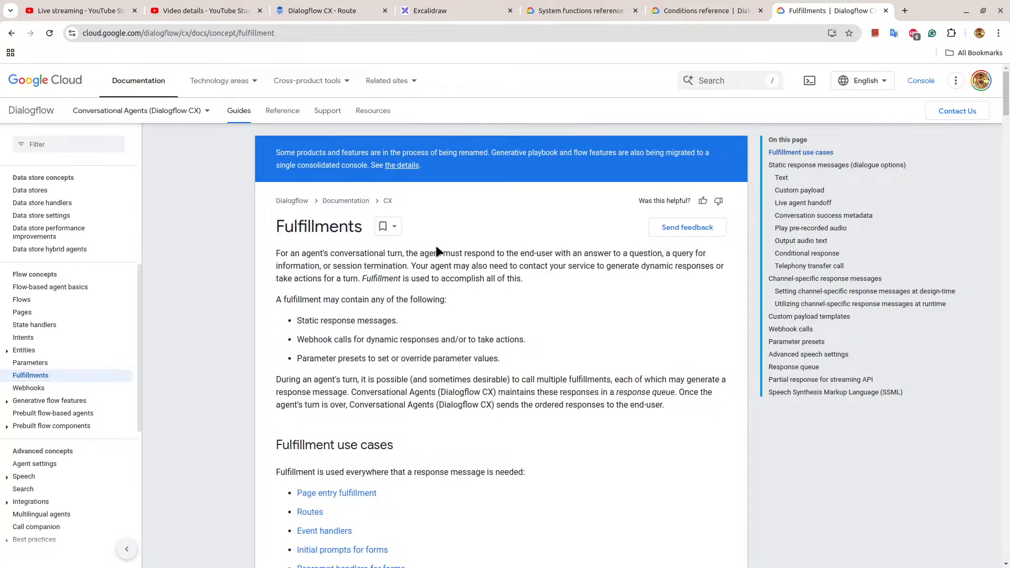
scroll(435, 245, down, 19)
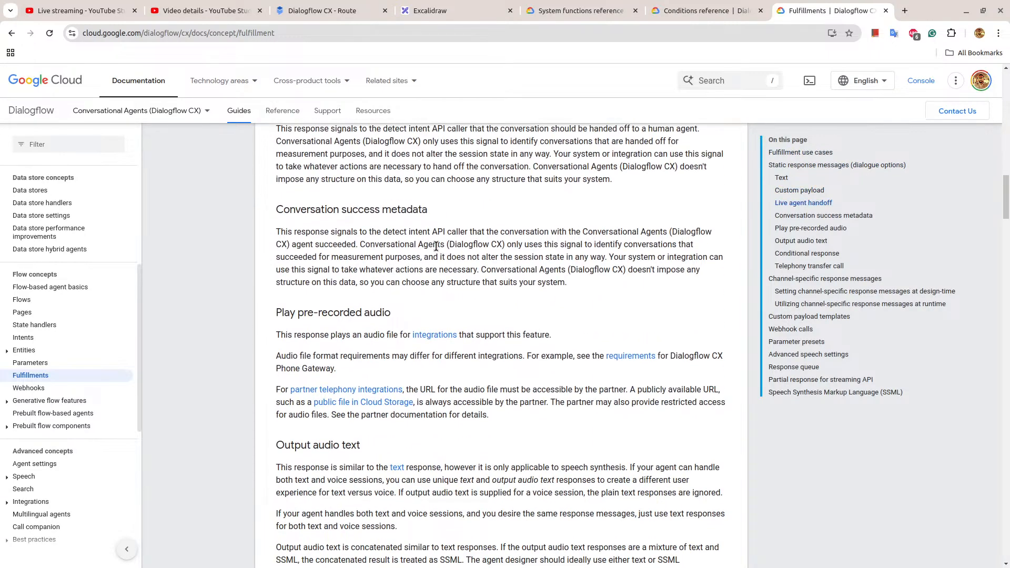
scroll(436, 245, down, 4)
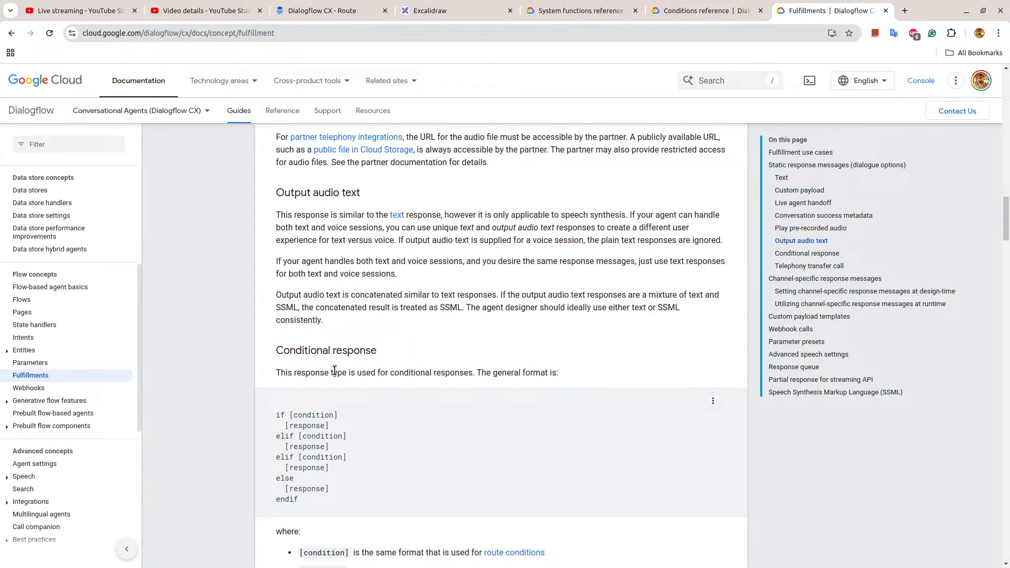
drag(277, 353, 379, 351)
scroll(563, 320, down, 3)
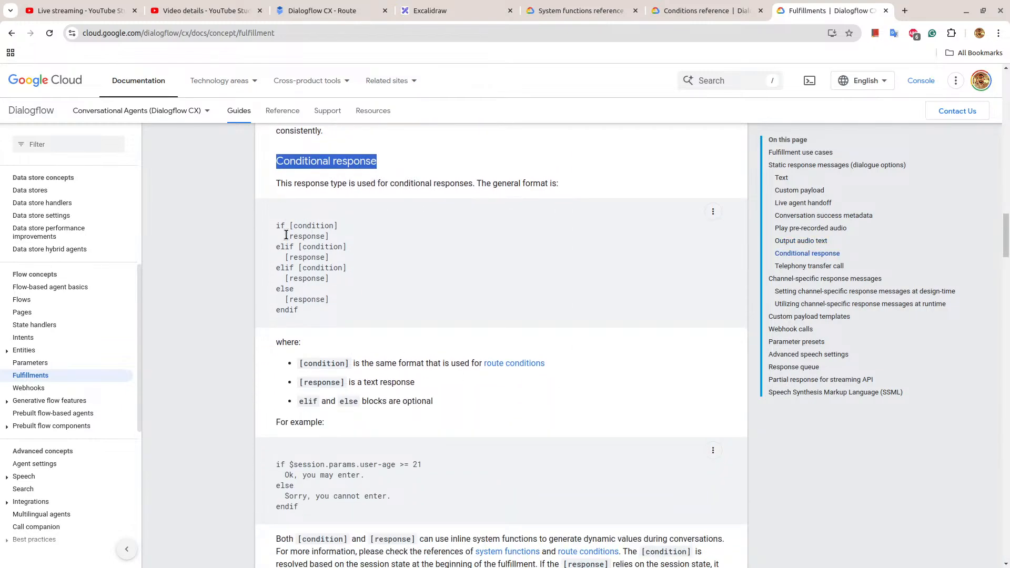
Examine the general if/elif/else format of conditional responses, the user-age example and the notes below it.
drag(272, 225, 315, 299)
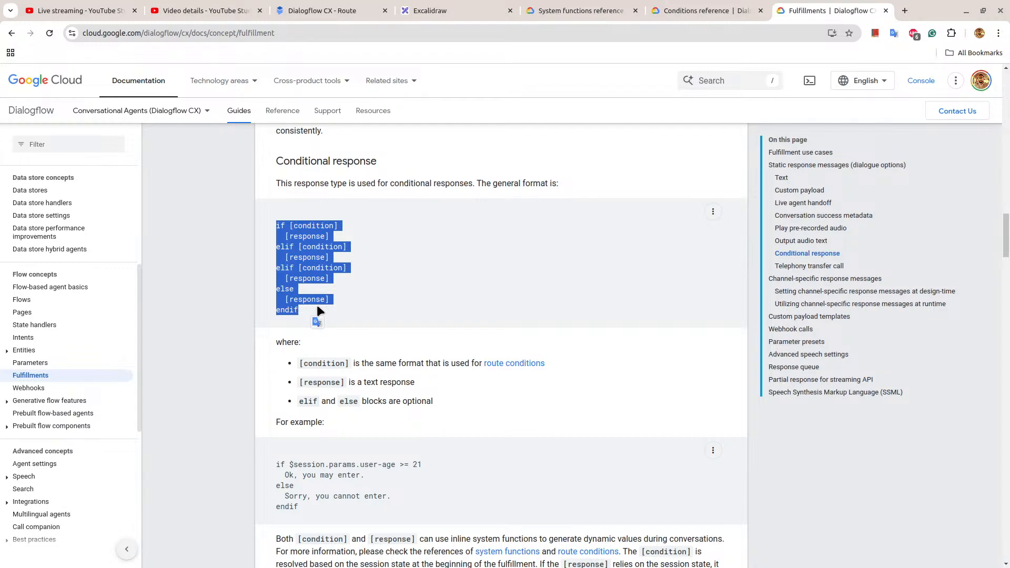
drag(280, 462, 317, 503)
drag(273, 462, 320, 514)
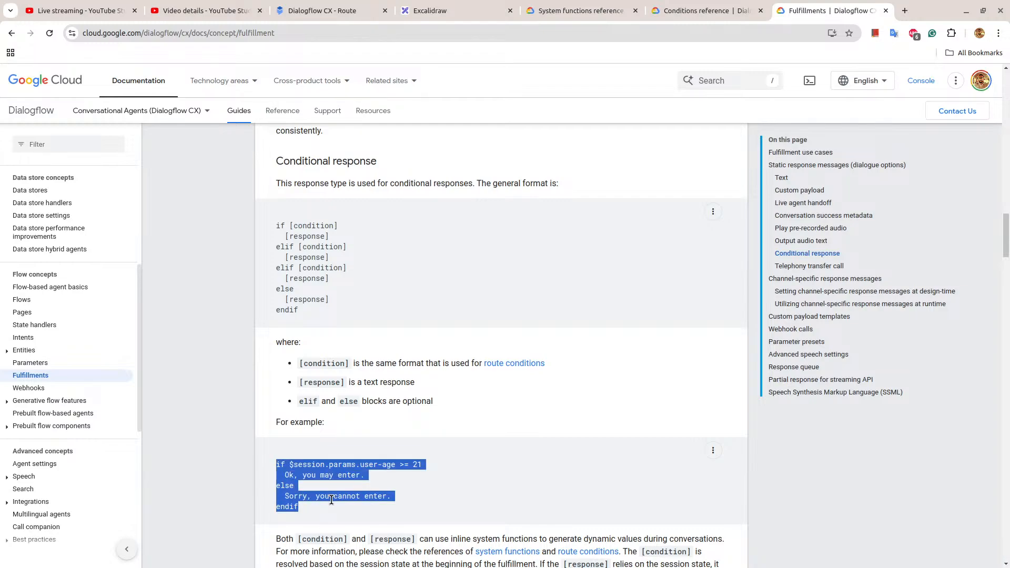
scroll(430, 436, down, 3)
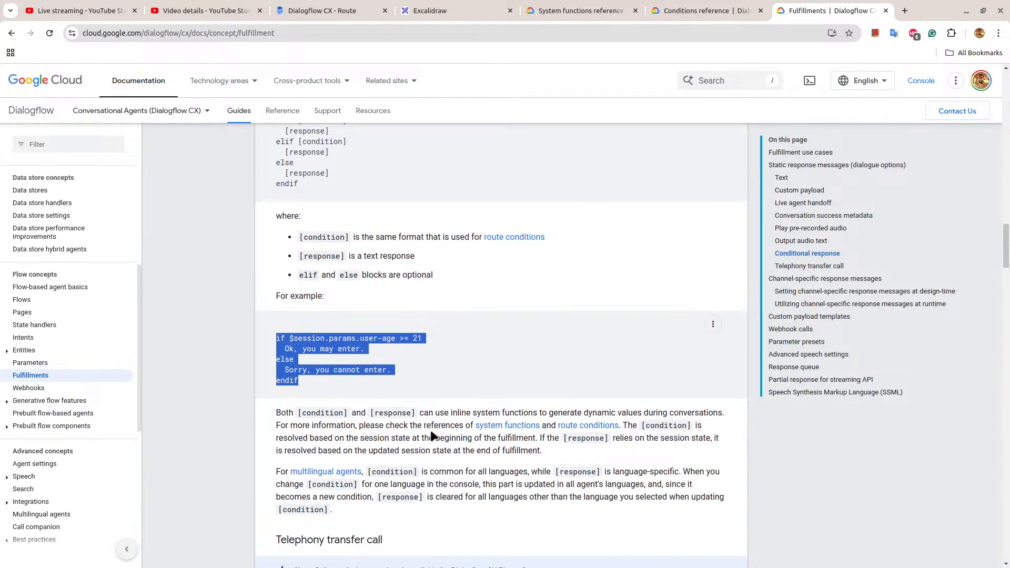
scroll(430, 437, down, 3)
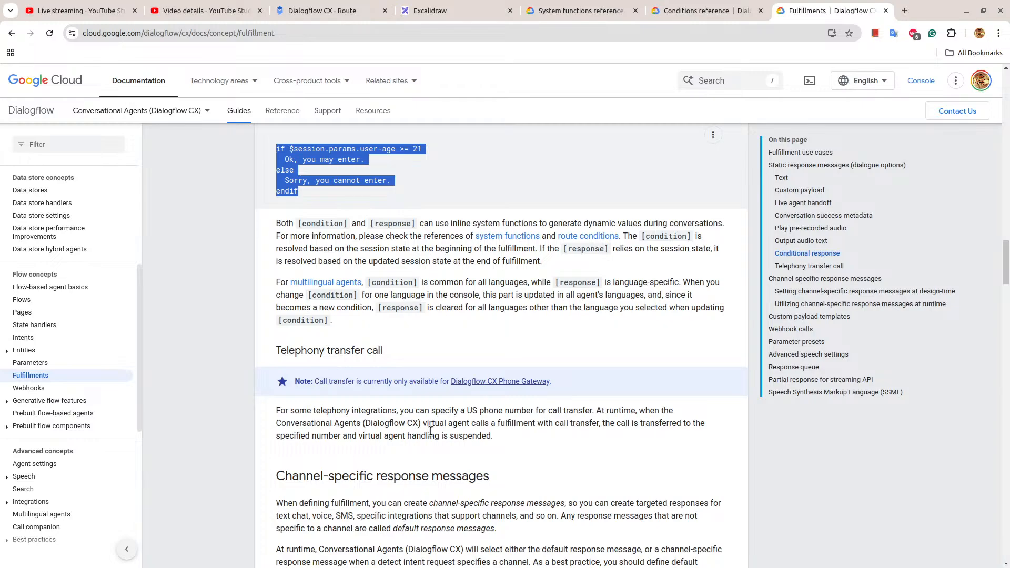
Switch to the System functions reference and look back through the functions from IS_PAST_DATE to the FILTER examples.
click(579, 11)
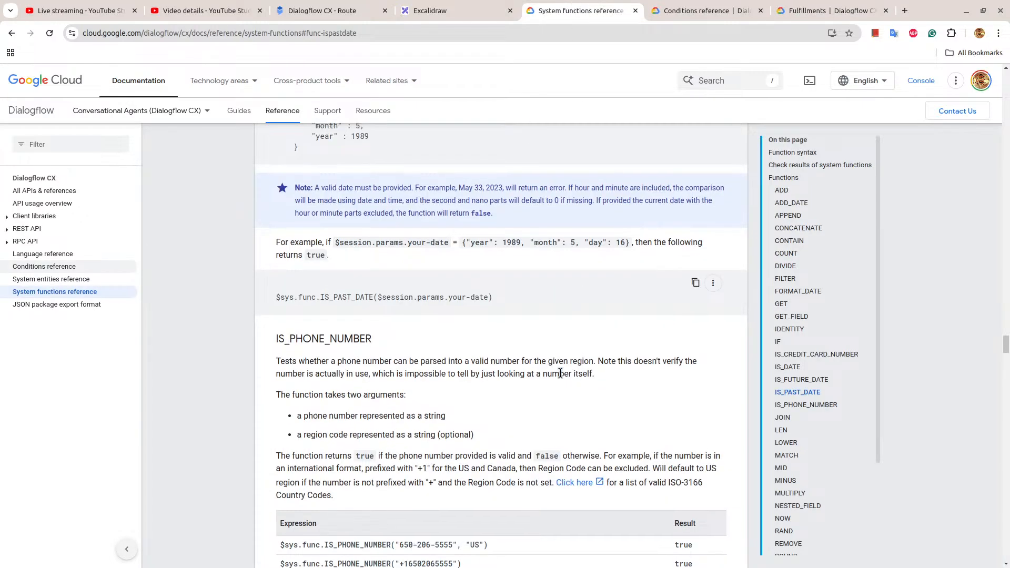
scroll(561, 368, up, 5)
scroll(561, 378, up, 20)
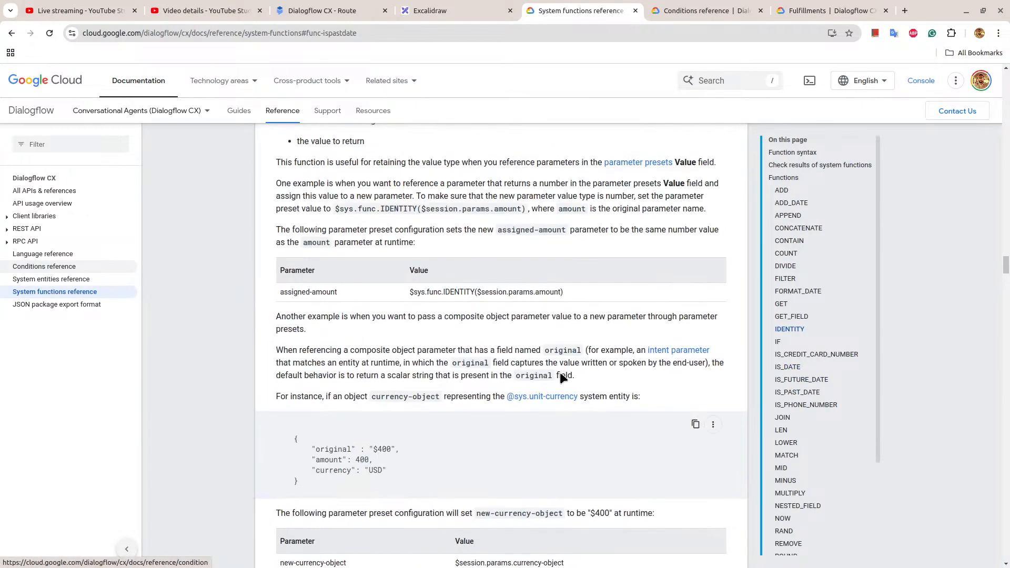
scroll(559, 371, up, 20)
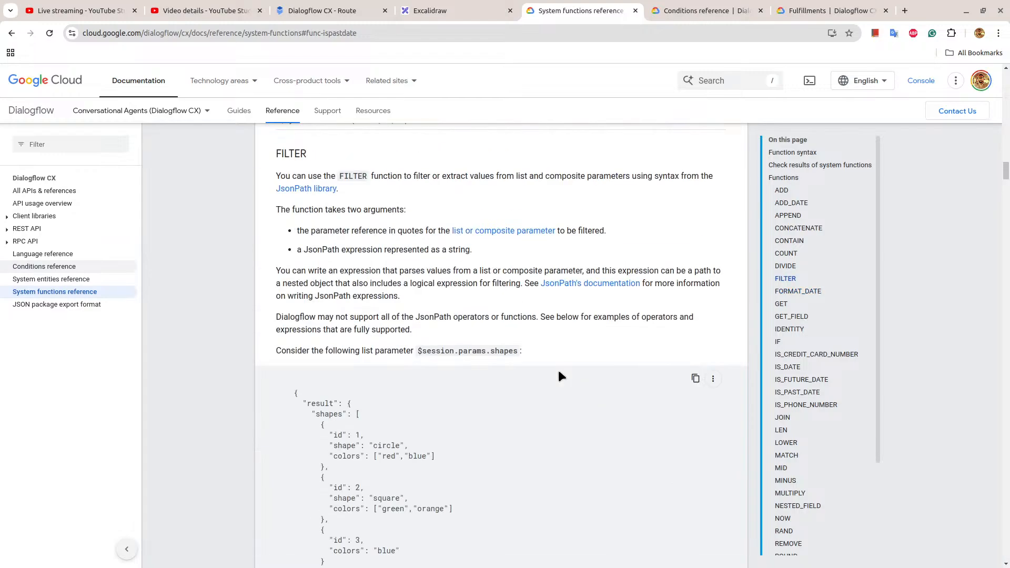
scroll(557, 371, down, 10)
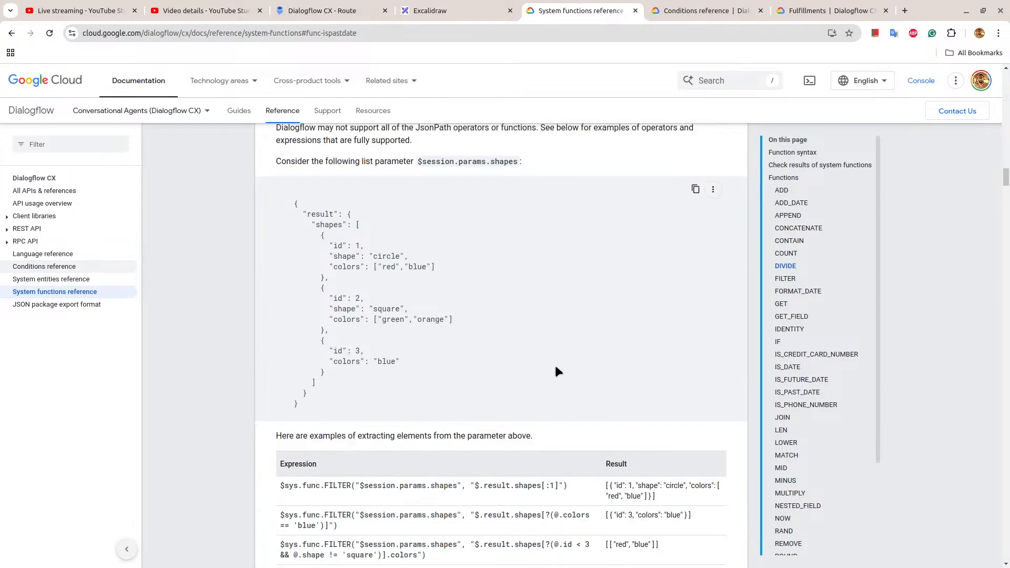
Review the Small route's fulfillment settings in Dialogflow CX and check the topic list in Excalidraw.
click(324, 8)
scroll(640, 342, down, 1)
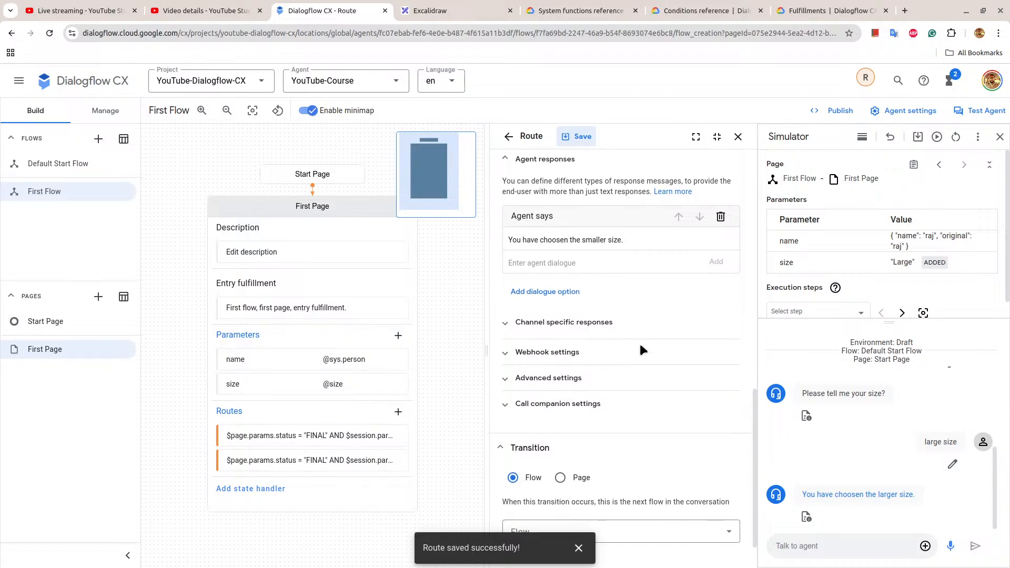
scroll(599, 264, up, 4)
click(452, 11)
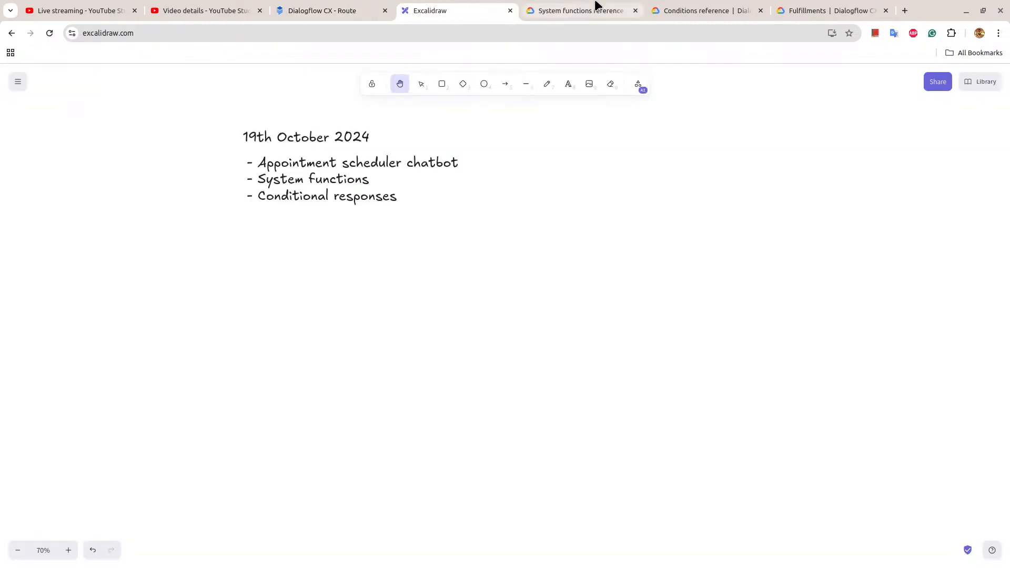
Return to the System functions reference, go to the ADD function and copy its example expression $sys.func.ADD(1, 2).
click(596, 5)
scroll(626, 333, down, 6)
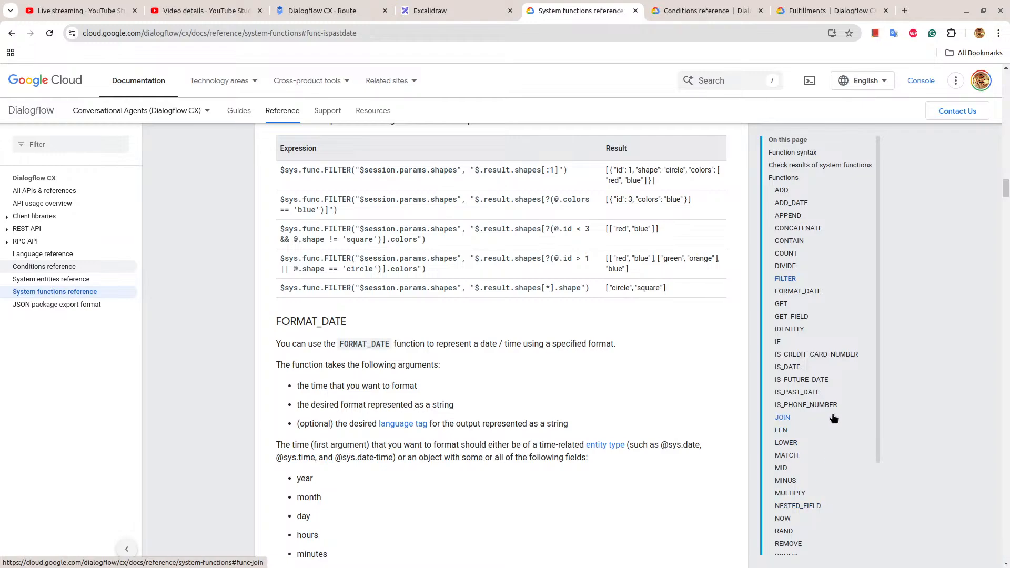
click(781, 189)
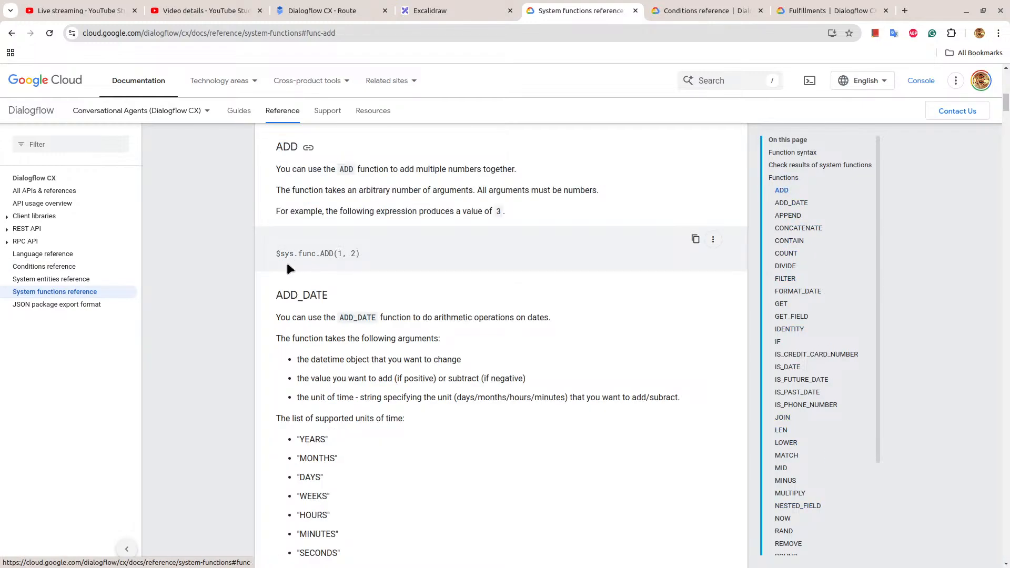
click(695, 239)
Switch to Dialogflow CX, add a second Text dialogue option to the Small route and paste $sys.func.ADD(1, 2) into it.
click(322, 11)
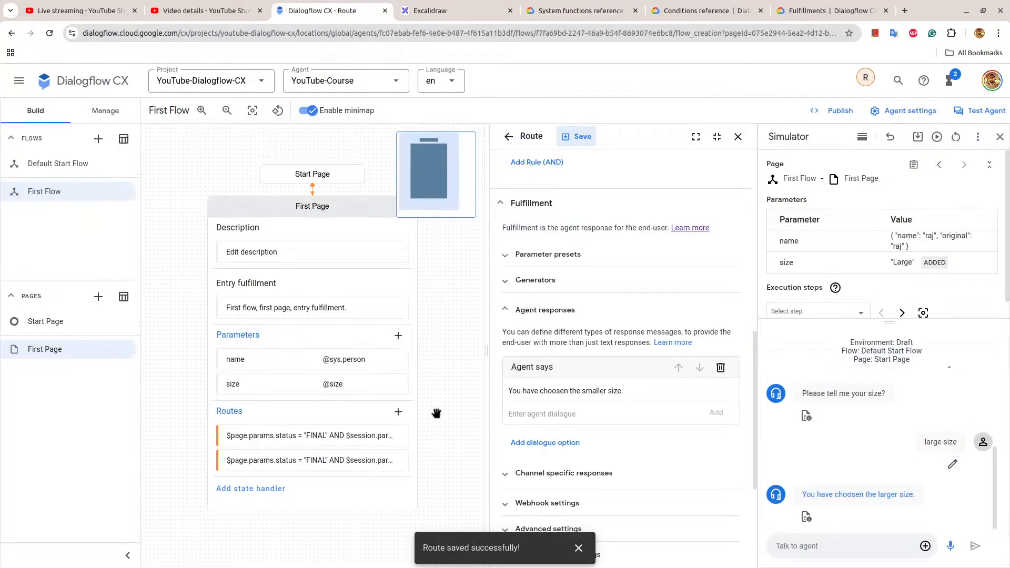
scroll(554, 442, down, 1)
click(576, 379)
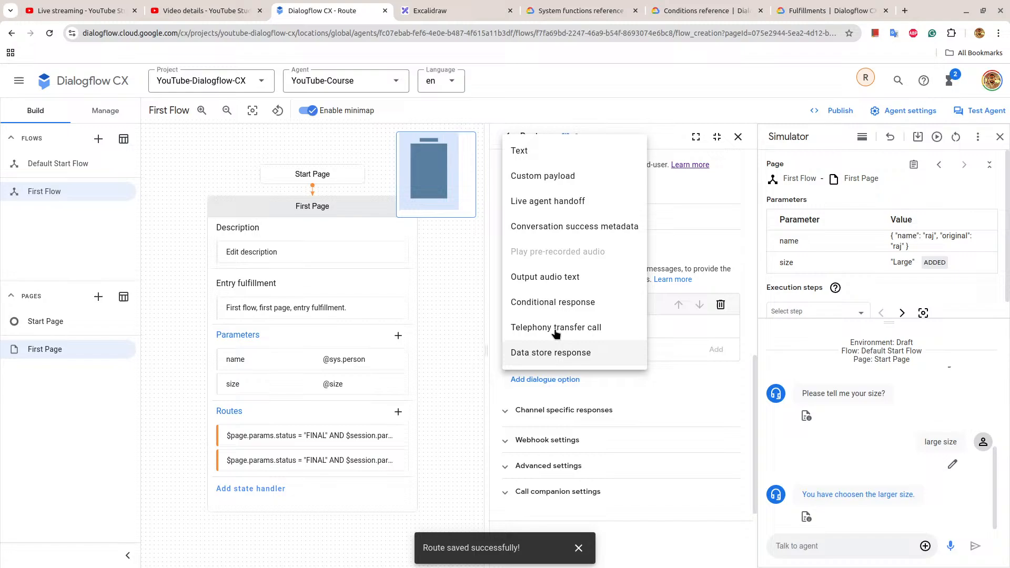
click(535, 151)
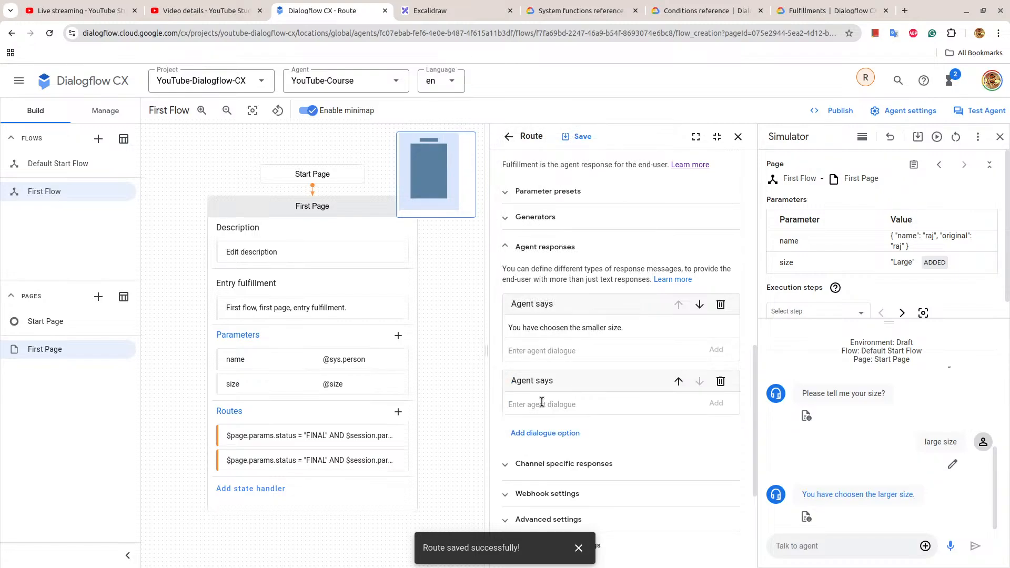
click(542, 402)
key(ctrl+v)
Complete the second response as "This is a sample function call: $sys.func.ADD(1, 2)" and add it to the agent dialogue.
scroll(656, 421, up, 7)
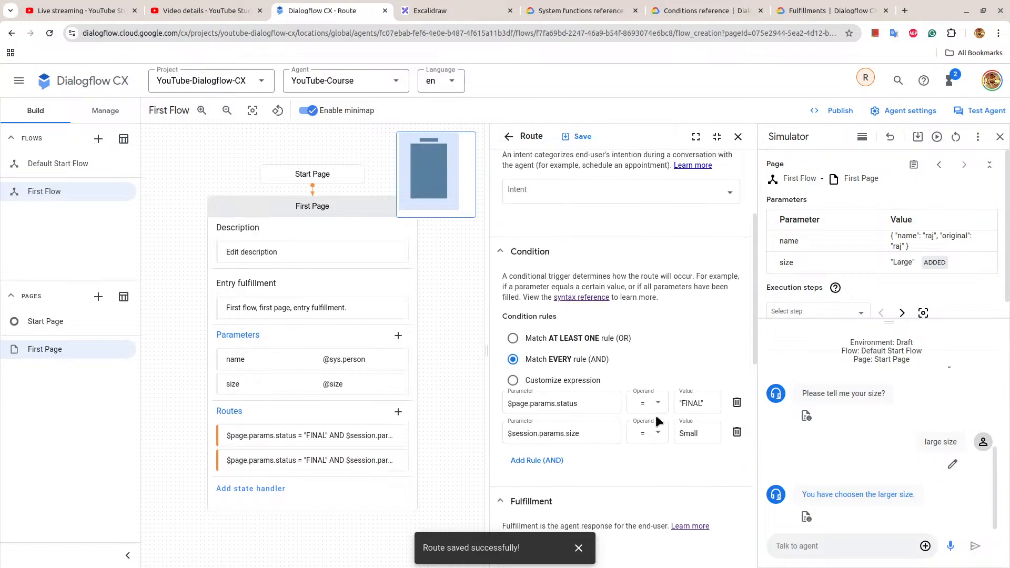
scroll(656, 421, down, 4)
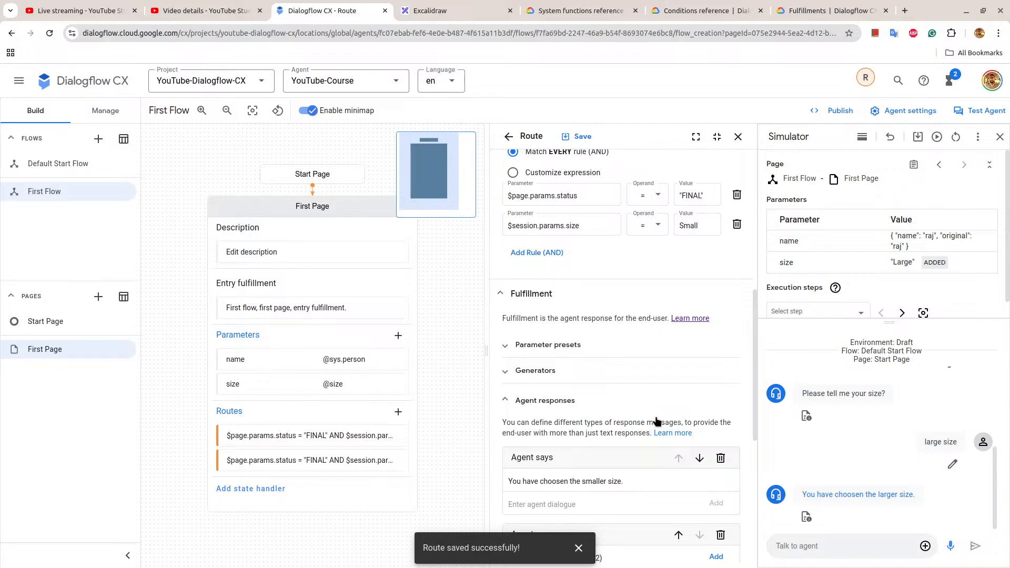
scroll(669, 421, down, 4)
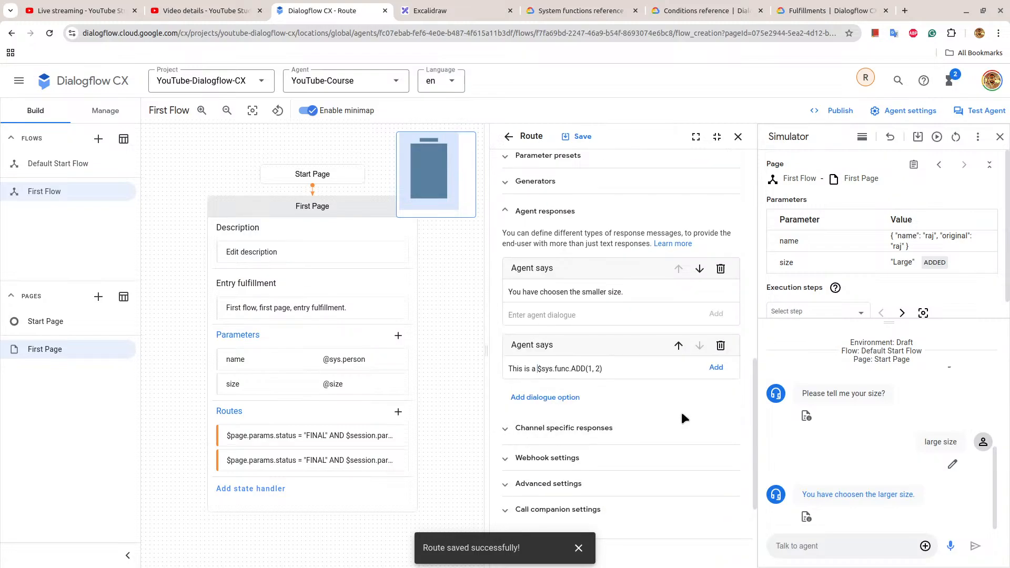
text(sample function call)
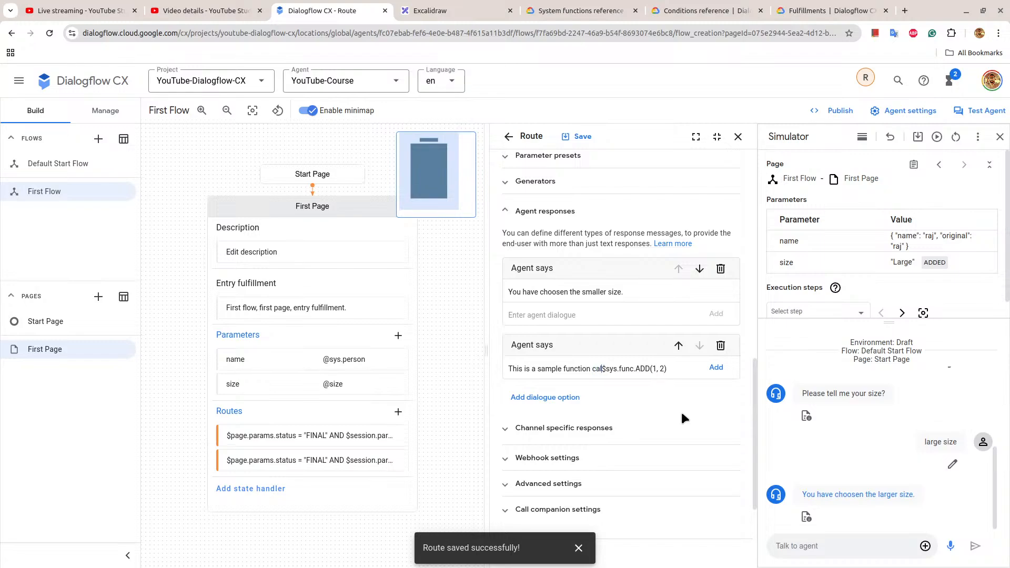
text(:)
click(715, 368)
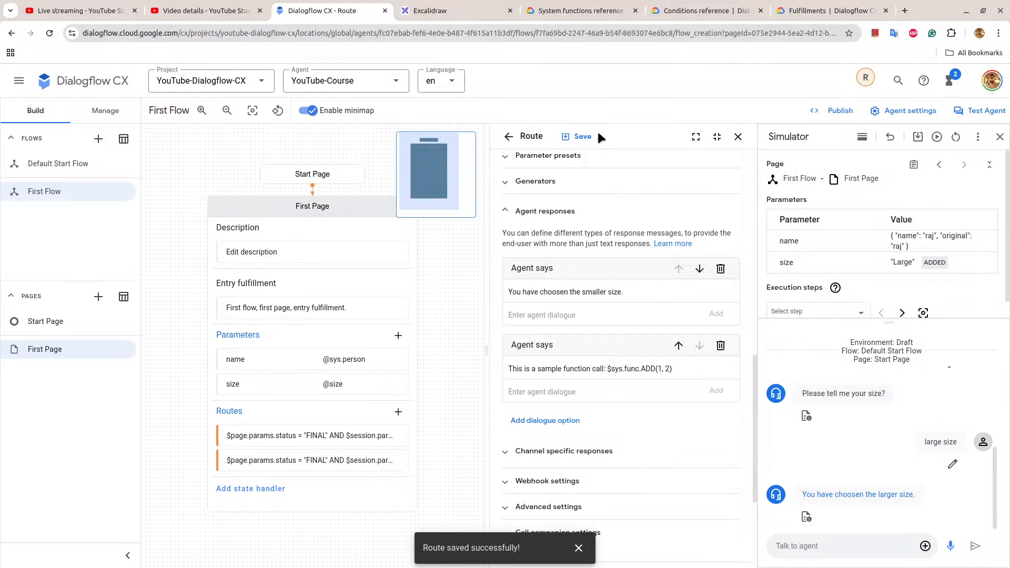
Save the Small route and review its sample function call response and condition rules.
click(578, 136)
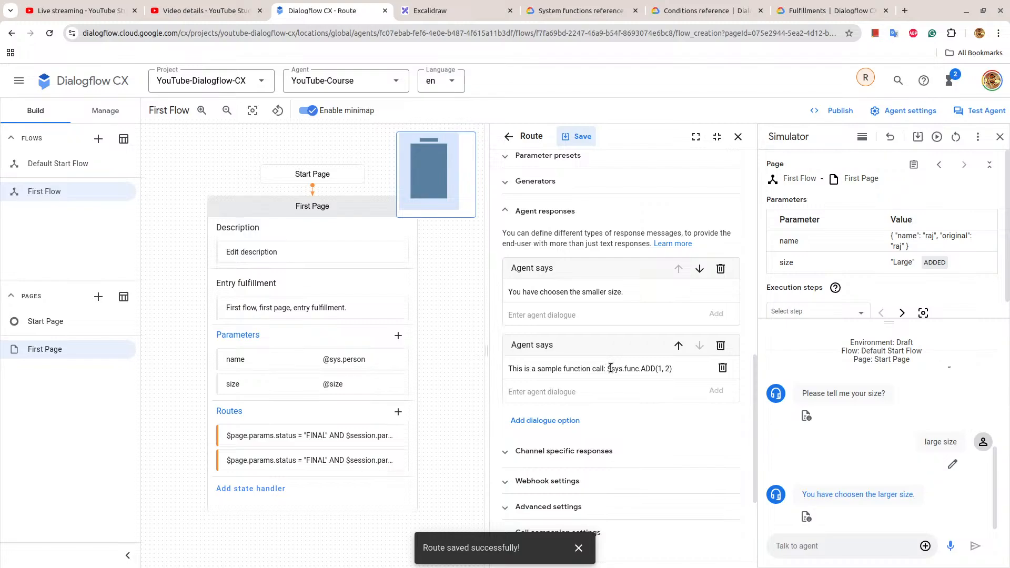
drag(607, 369, 674, 371)
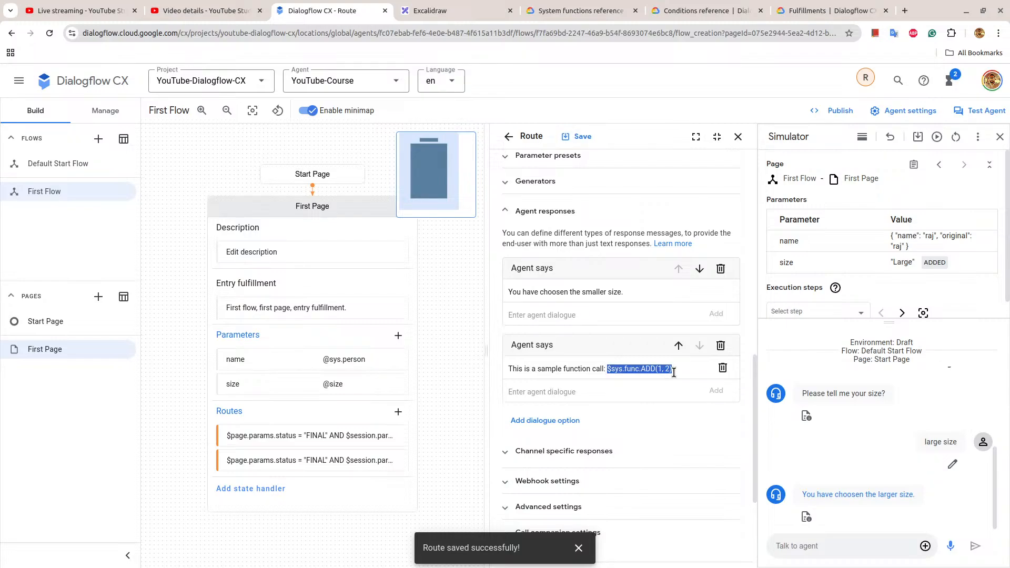
scroll(591, 240, down, 3)
scroll(592, 239, up, 8)
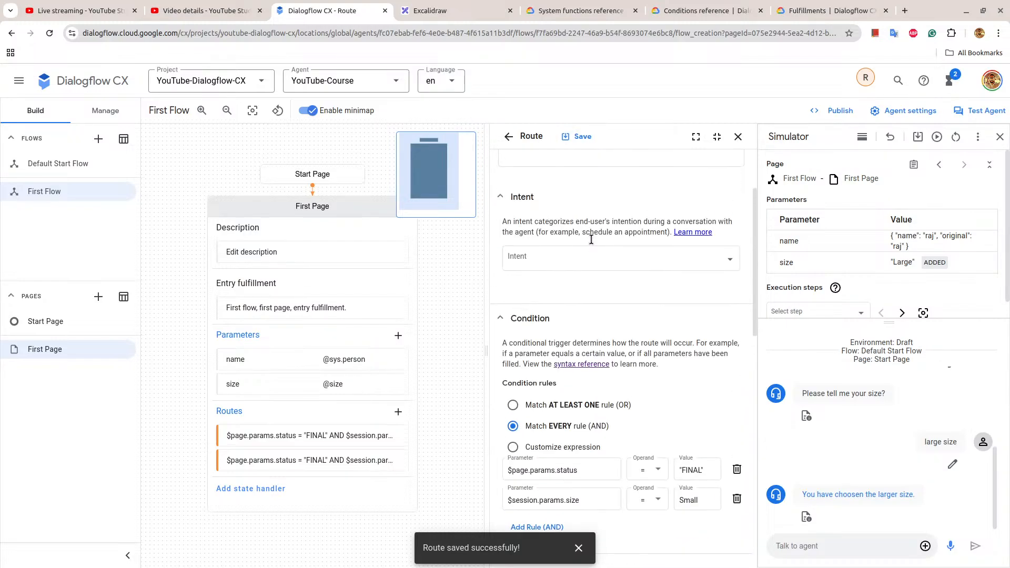
scroll(556, 377, down, 2)
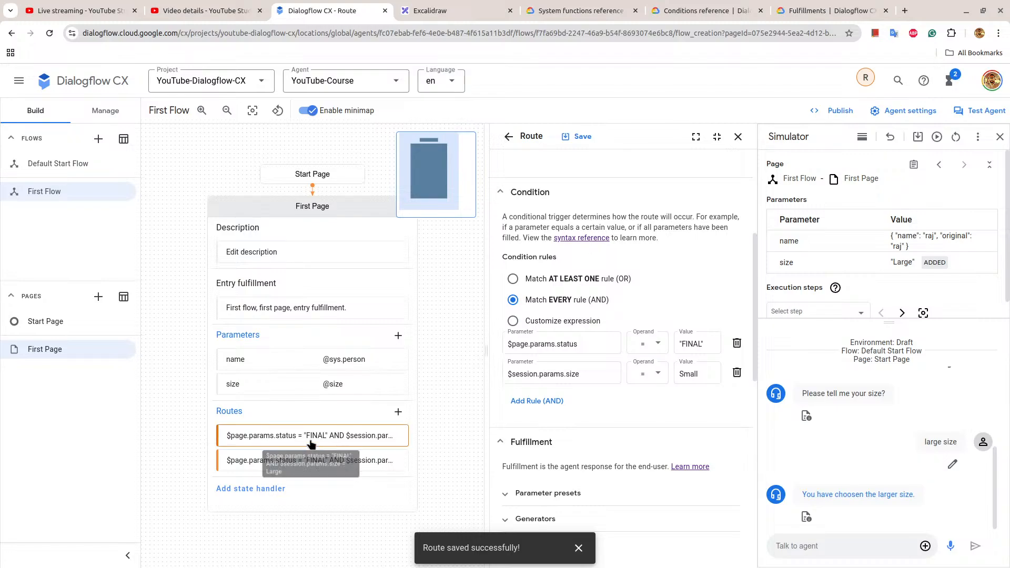
Rerun the simulator test, reset the conversation and send "first flow" to the agent.
click(937, 137)
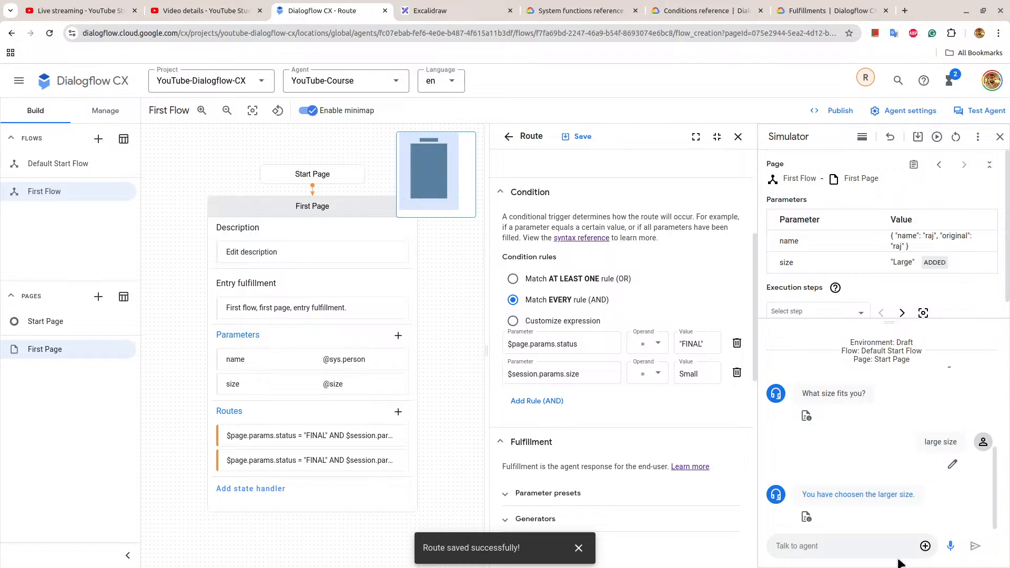
click(956, 137)
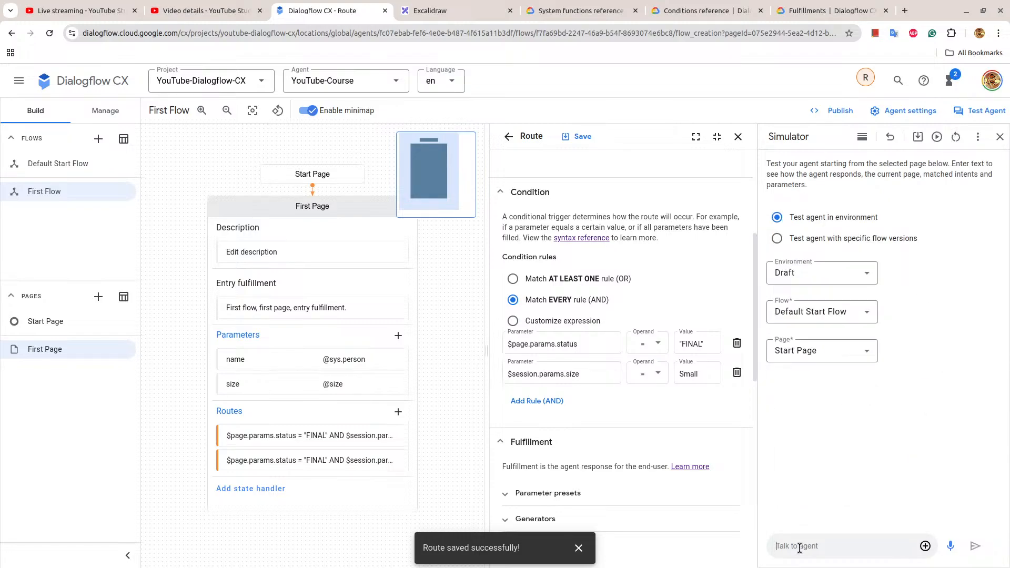
text(first flow)
key(Return)
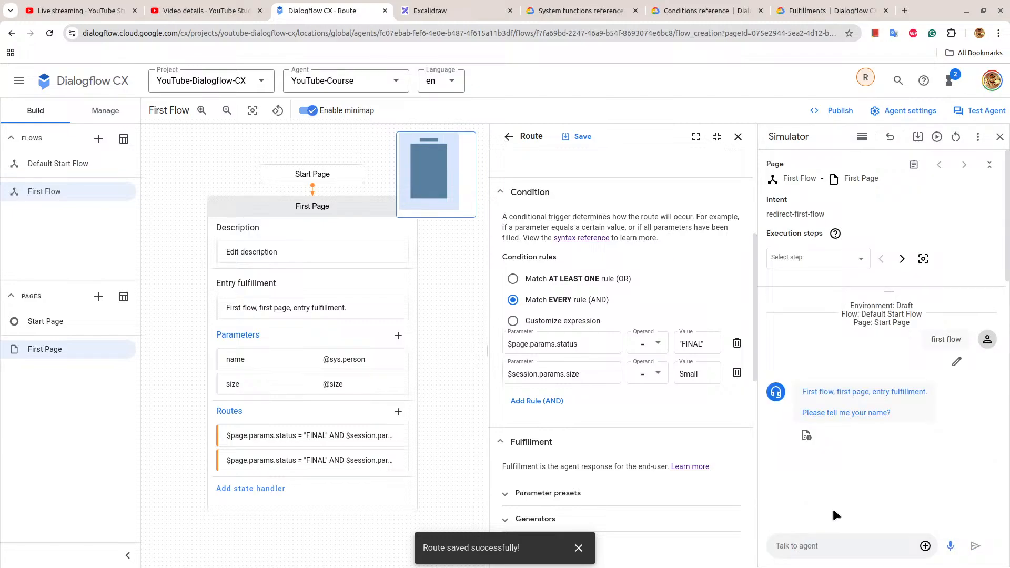
Answer the agent's name prompt with a first name, reply "small size" to the size prompt and check the function call response.
click(790, 552)
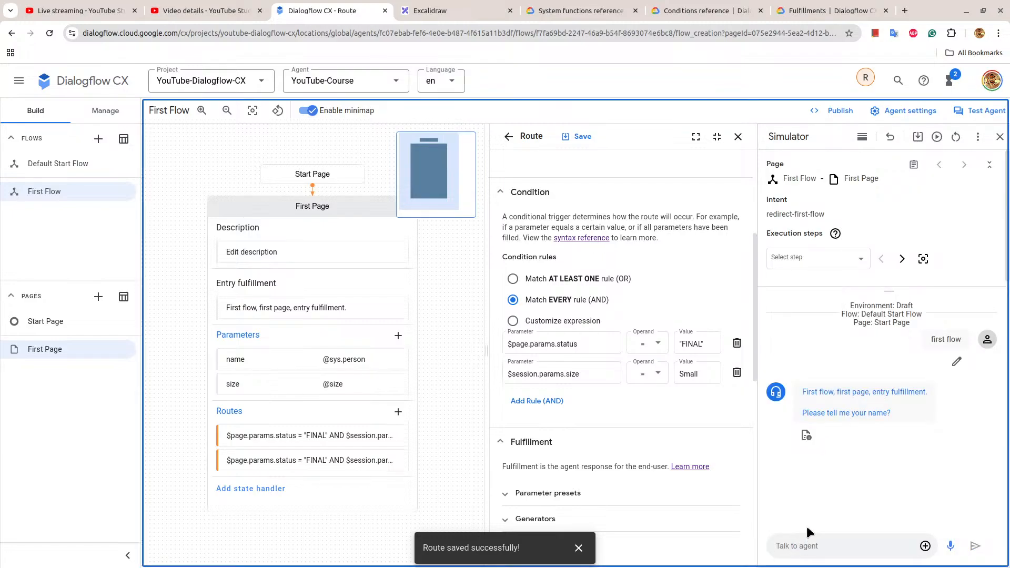
click(814, 542)
text(ra)
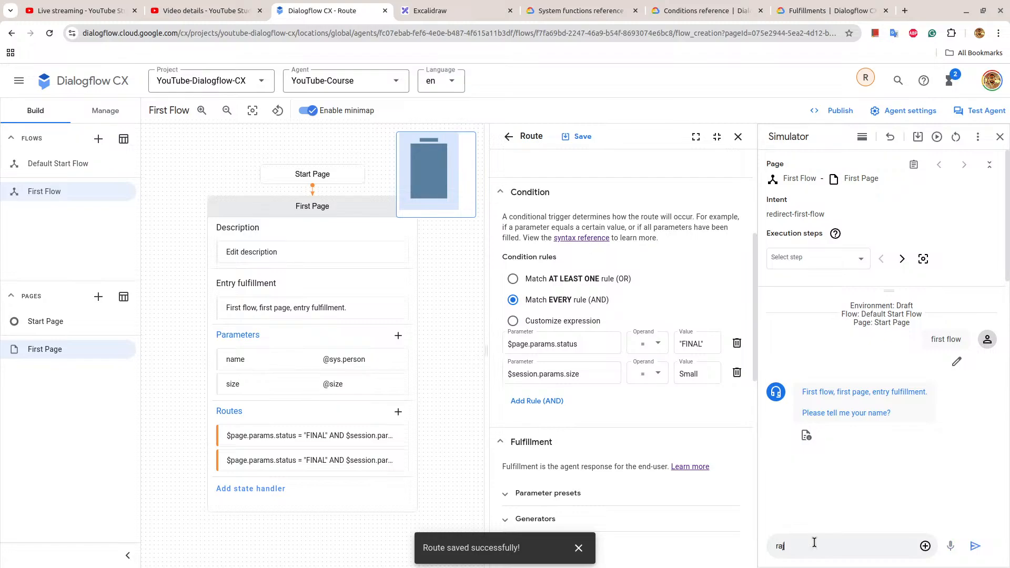
key(Return)
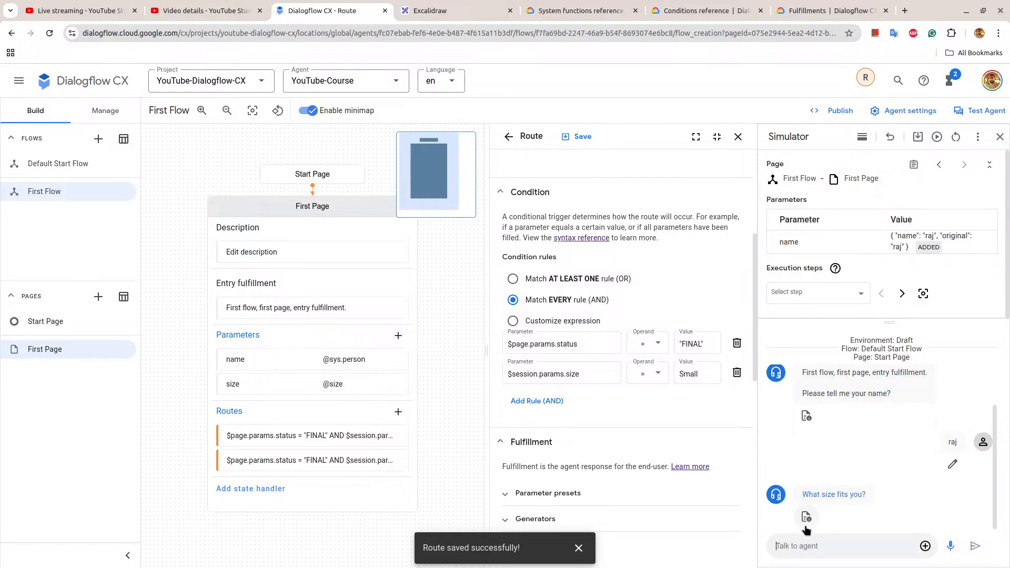
text(small size)
key(Return)
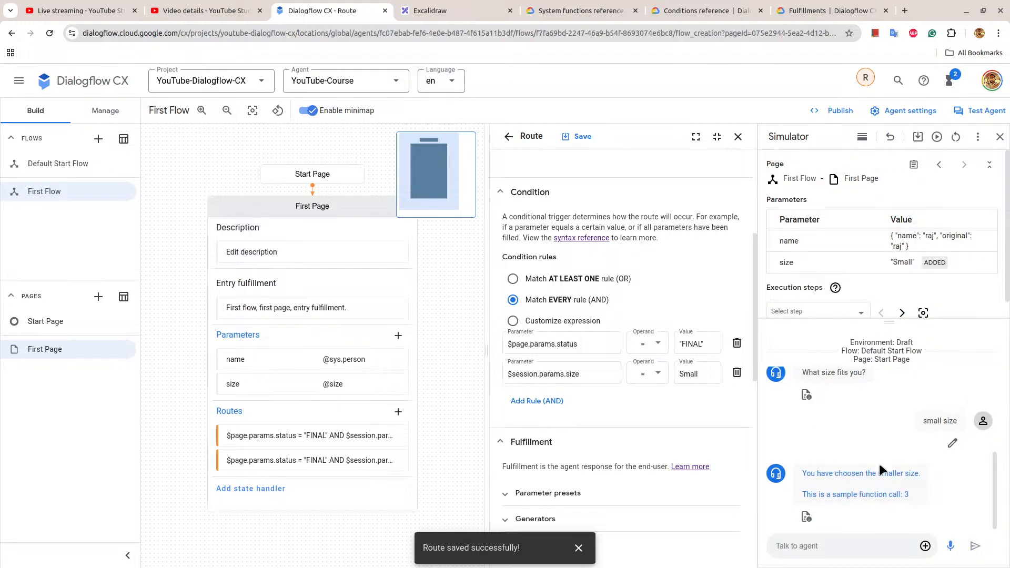
drag(805, 494, 913, 494)
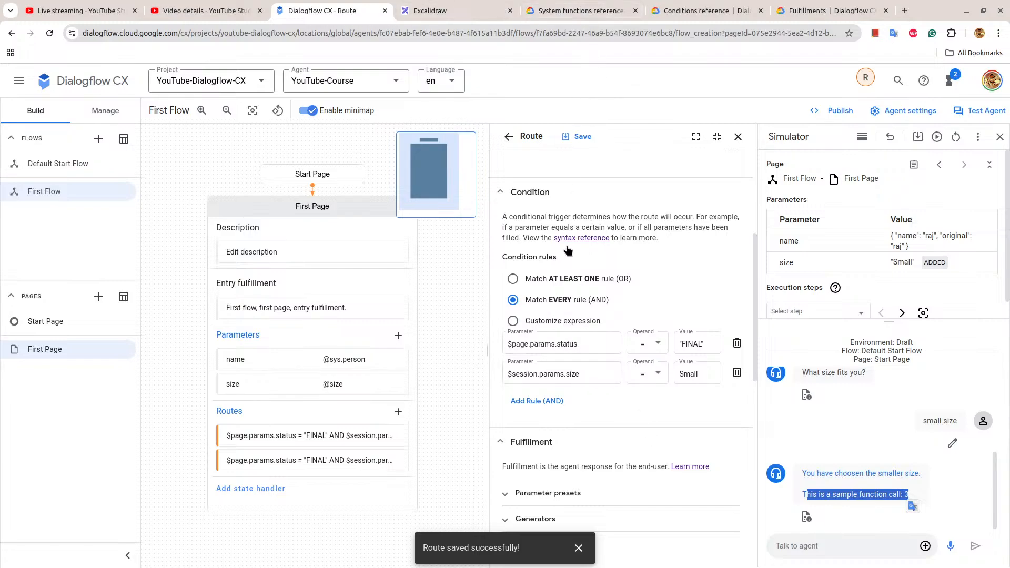
Add an empty AND rule to the Small route and copy the expression $sys.func.RAND() from the System functions reference.
click(533, 408)
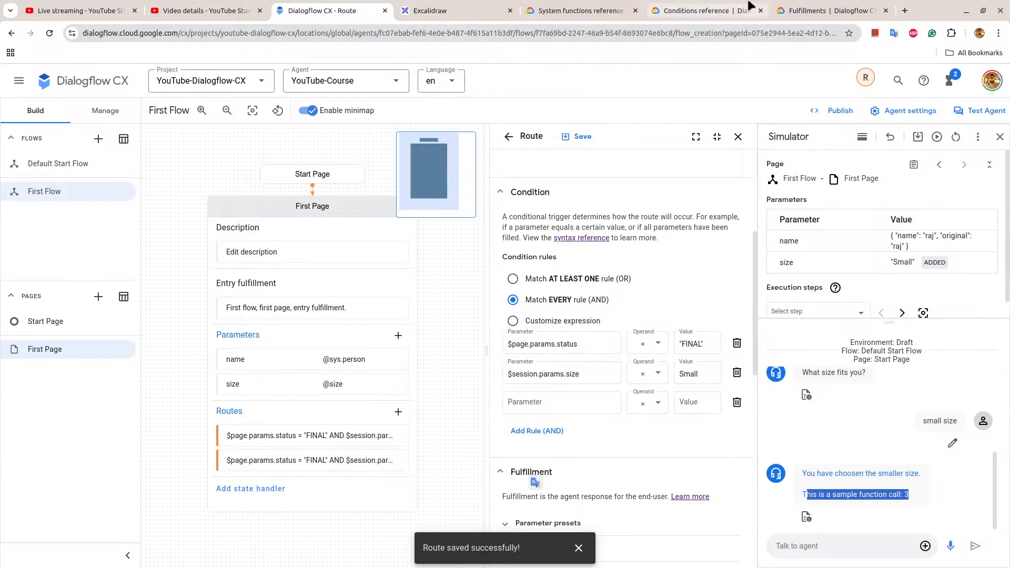
click(815, 7)
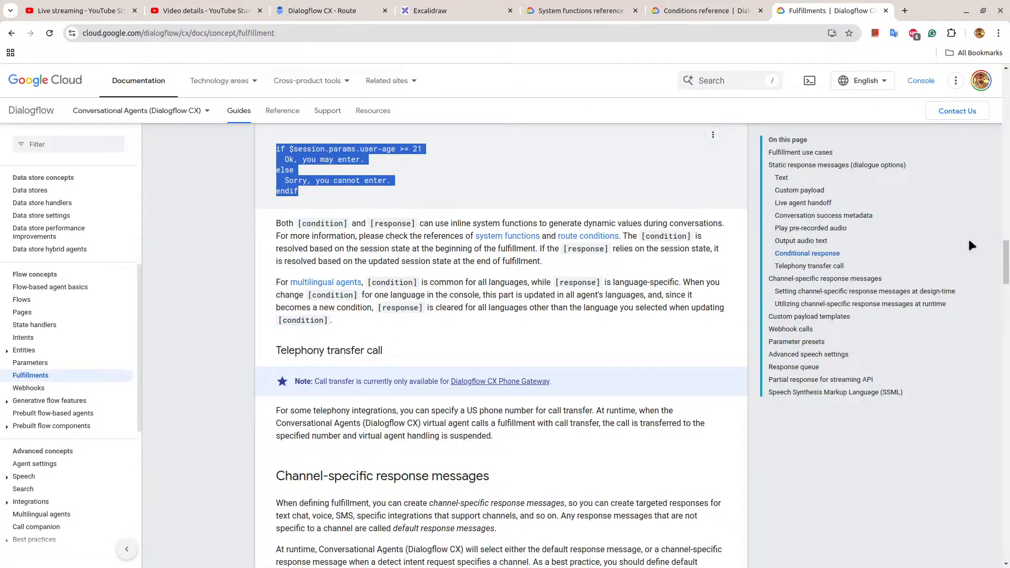
click(615, 6)
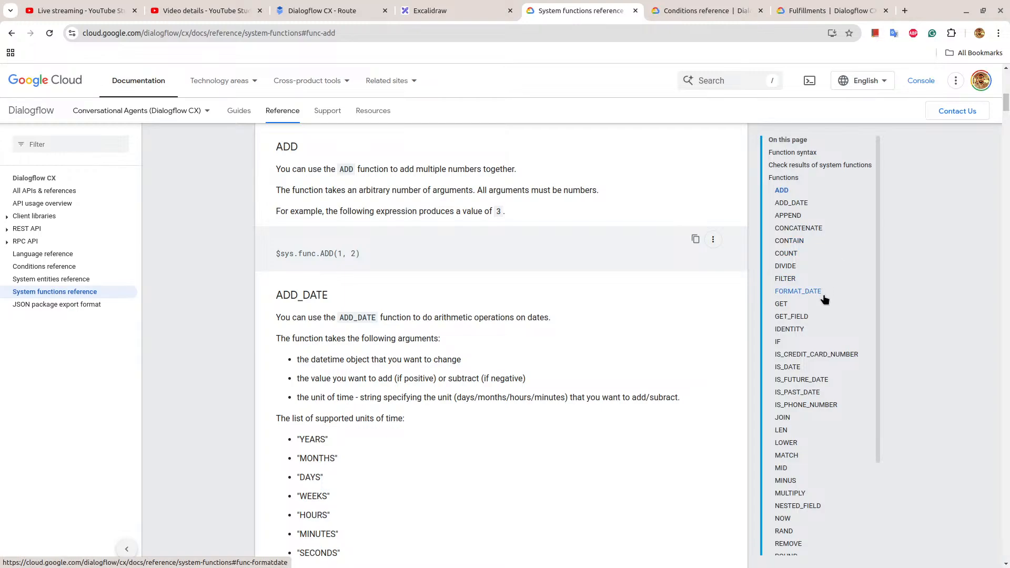
scroll(824, 336, down, 3)
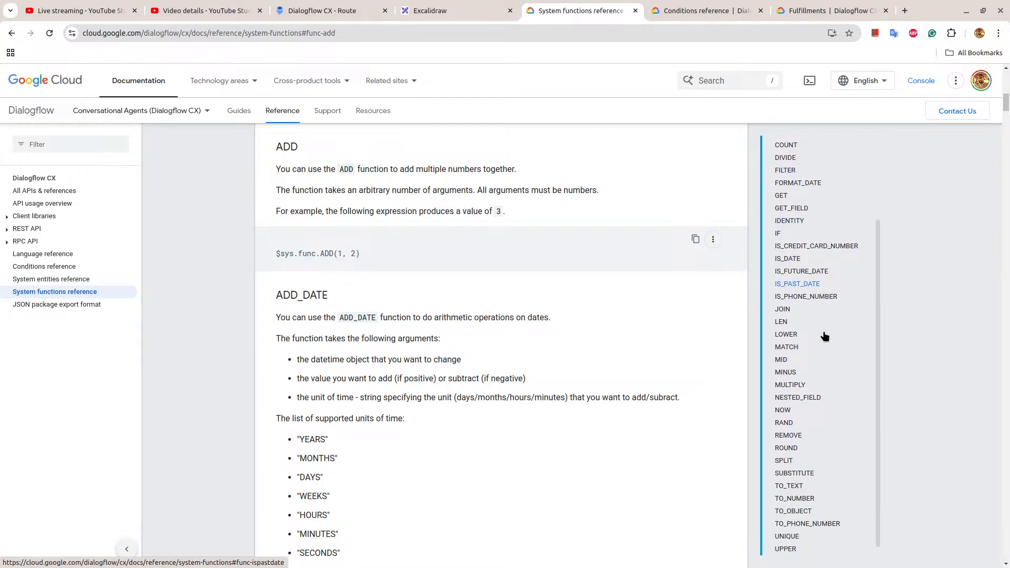
click(791, 412)
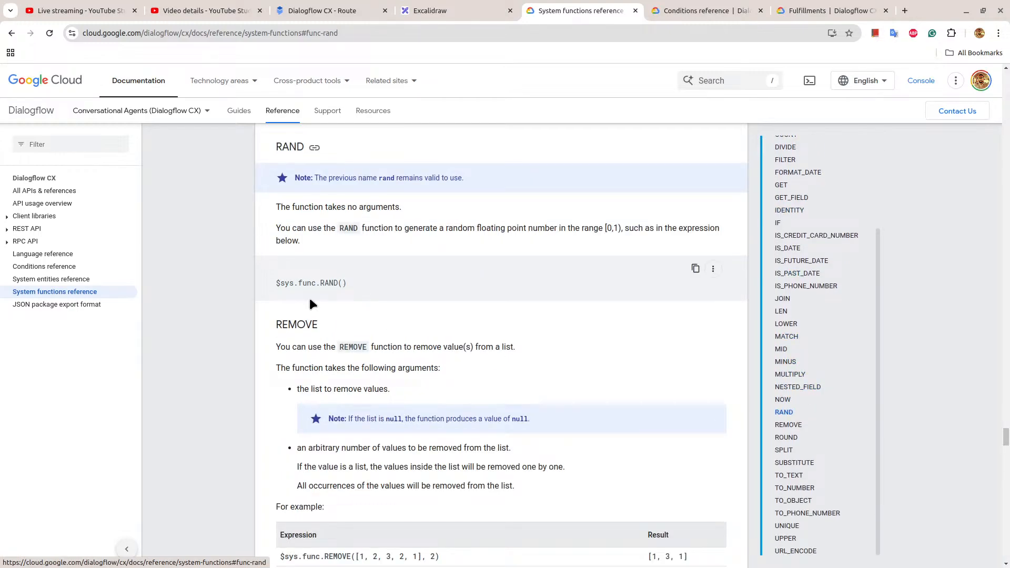
scroll(309, 297, down, 2)
scroll(310, 301, up, 2)
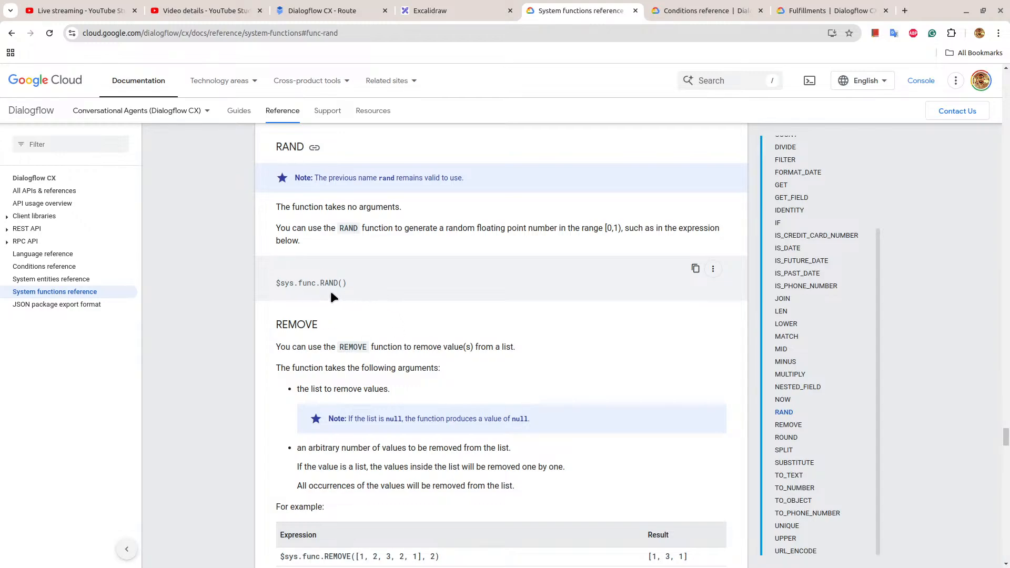
click(695, 269)
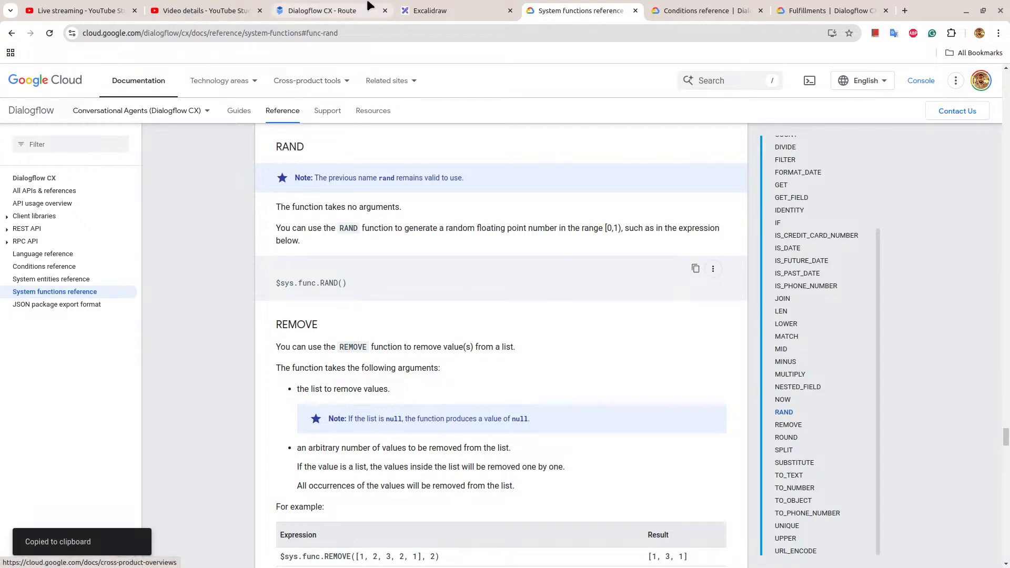
Return to Dialogflow CX, fill the Small route's new rule with $sys.func.RAND() > 0.5 and save the route.
click(321, 11)
click(550, 403)
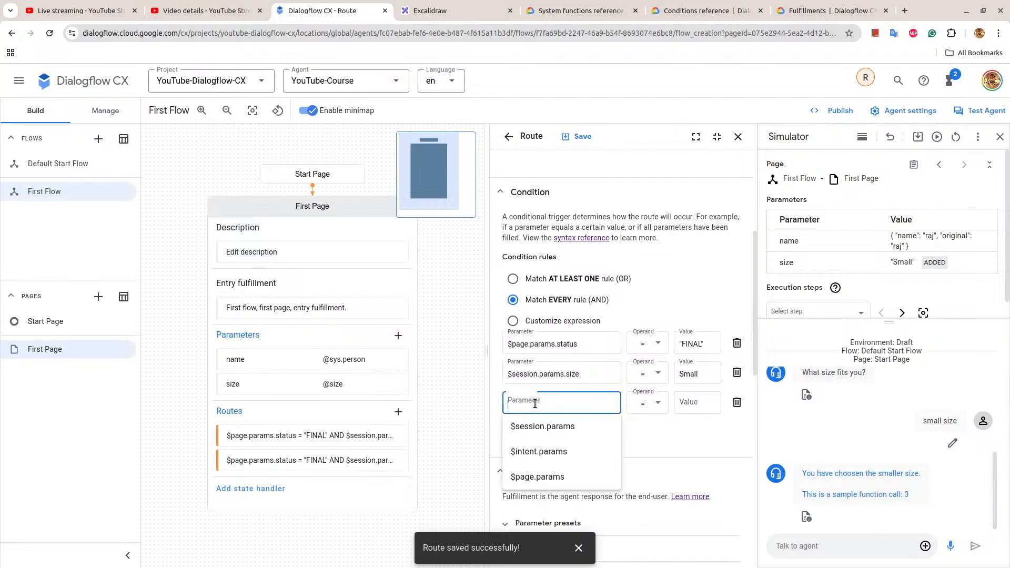
key(ctrl+v)
click(693, 402)
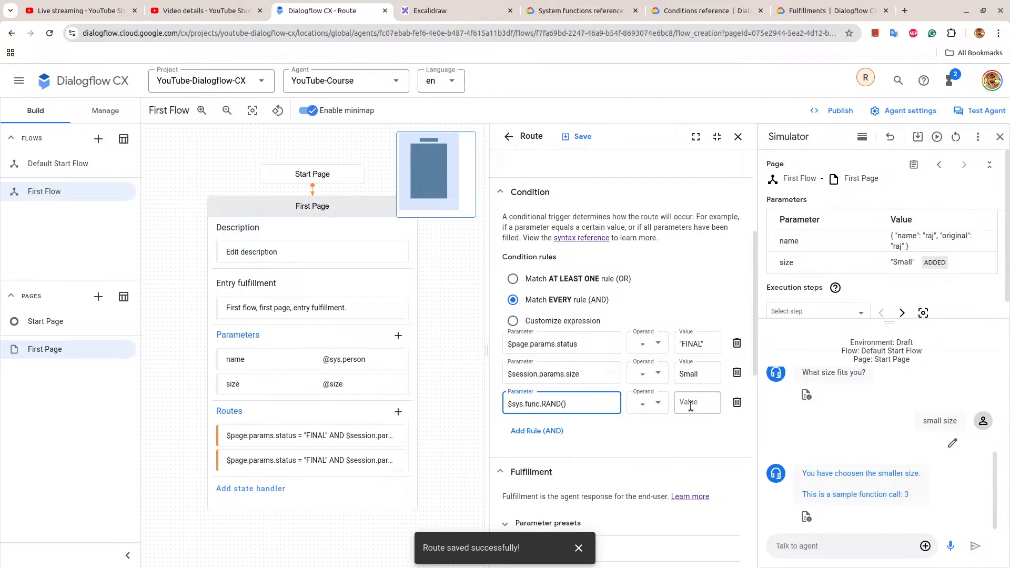
click(661, 404)
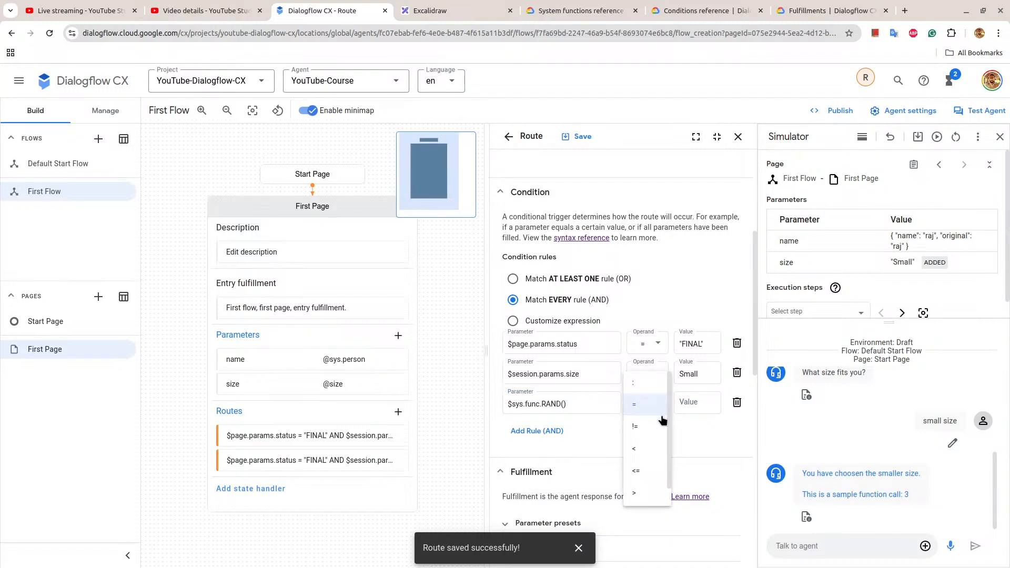
click(657, 492)
click(693, 404)
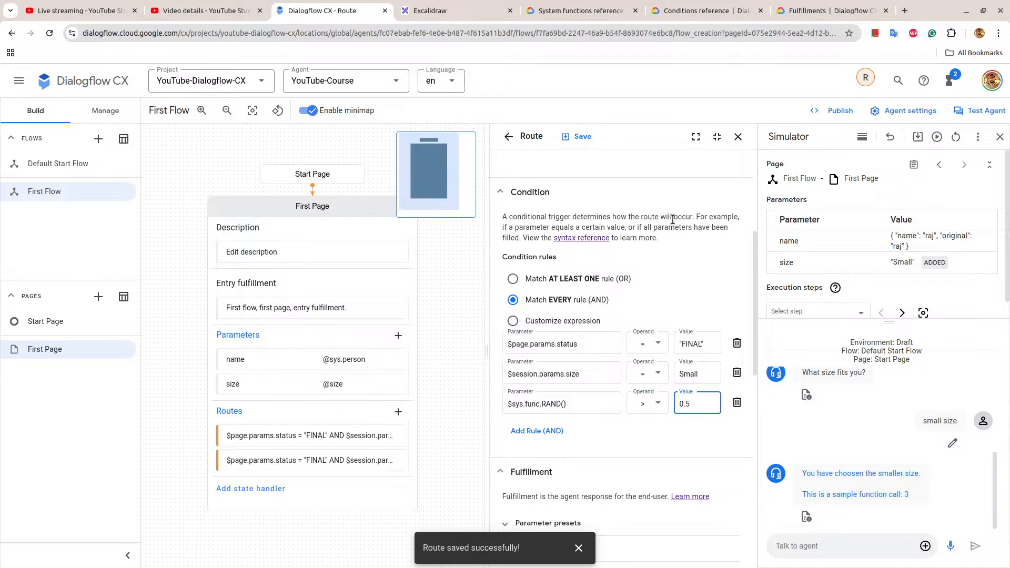
click(567, 133)
Add the AND rule $sys.func.RAND() < 0.5 to the Large route and save it.
click(347, 458)
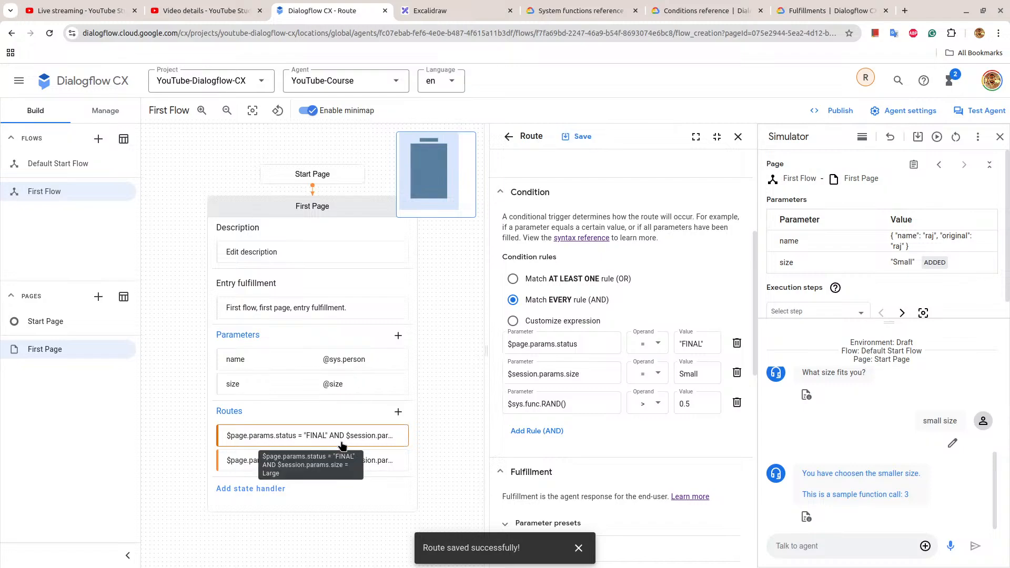
scroll(603, 442, down, 5)
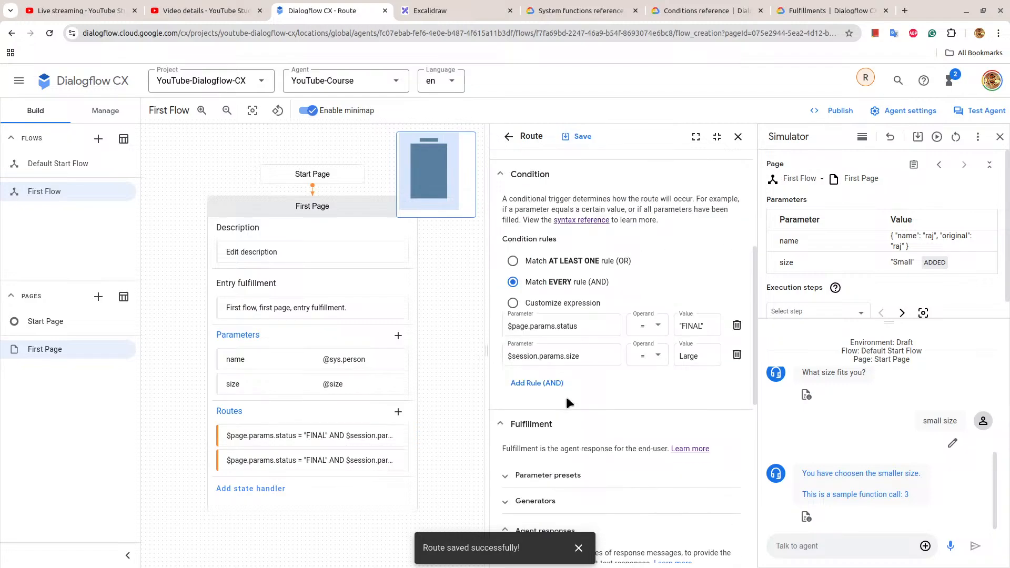
click(535, 386)
click(533, 385)
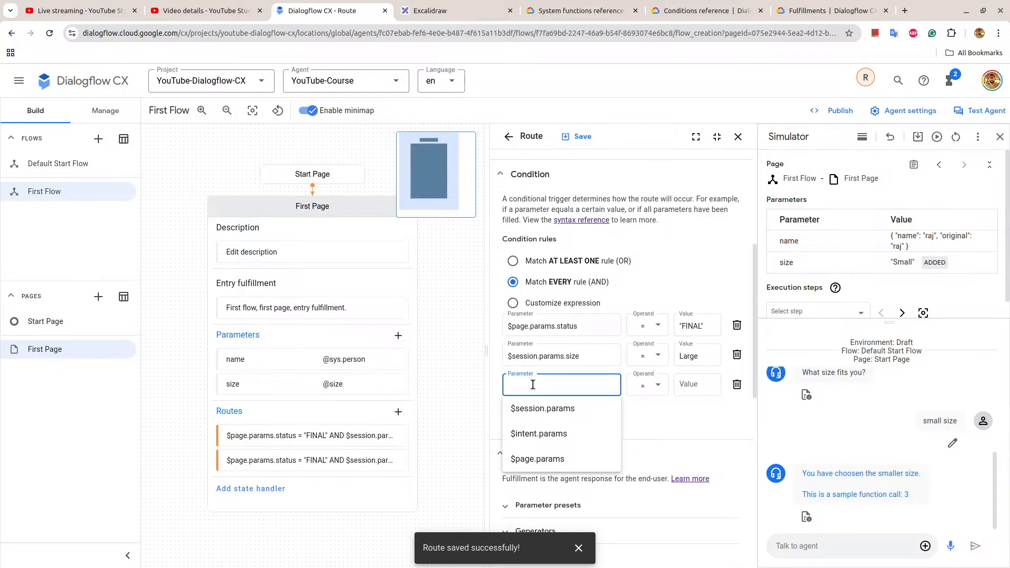
key(ctrl+v)
click(655, 386)
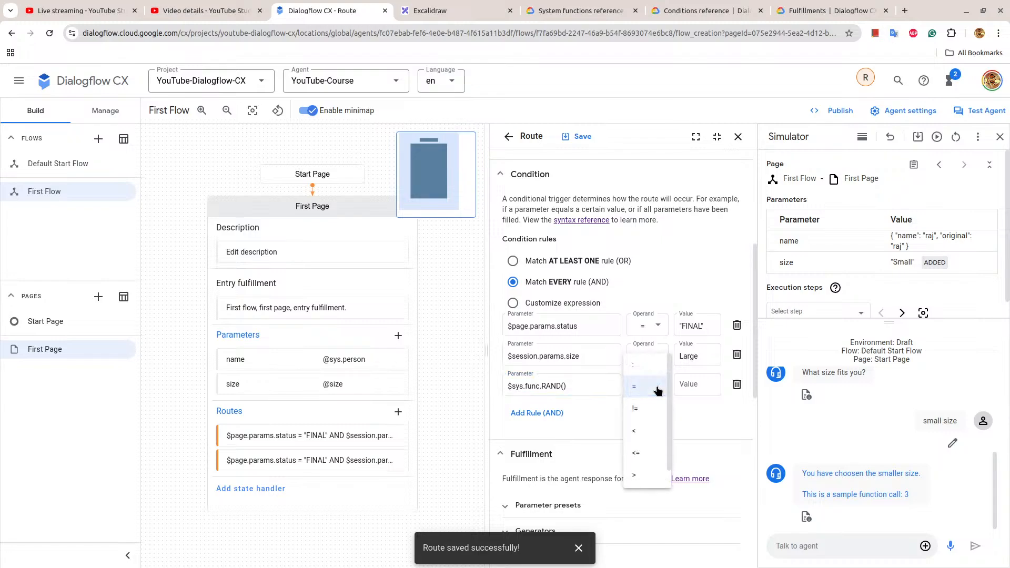
click(646, 428)
click(689, 388)
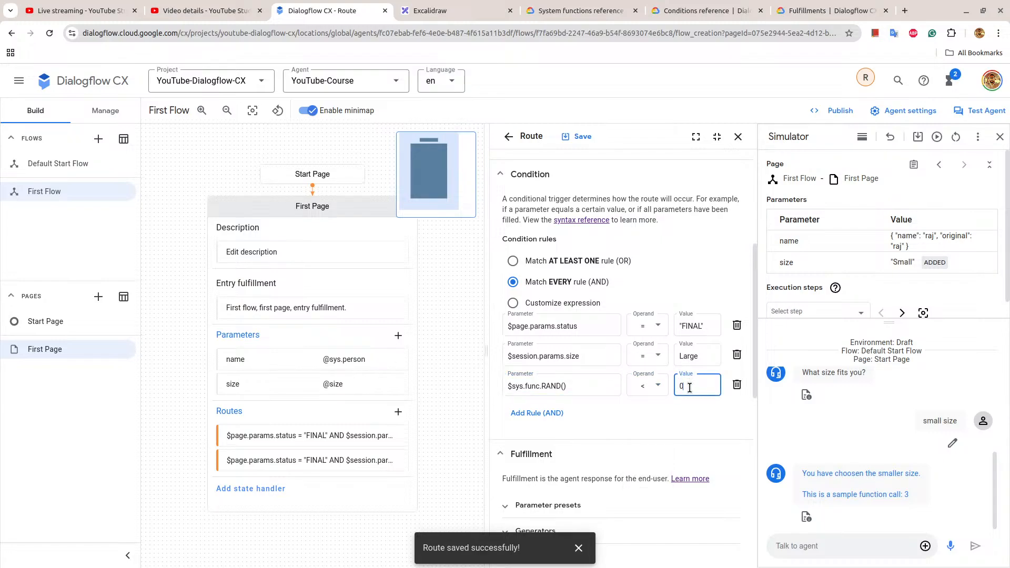
click(584, 139)
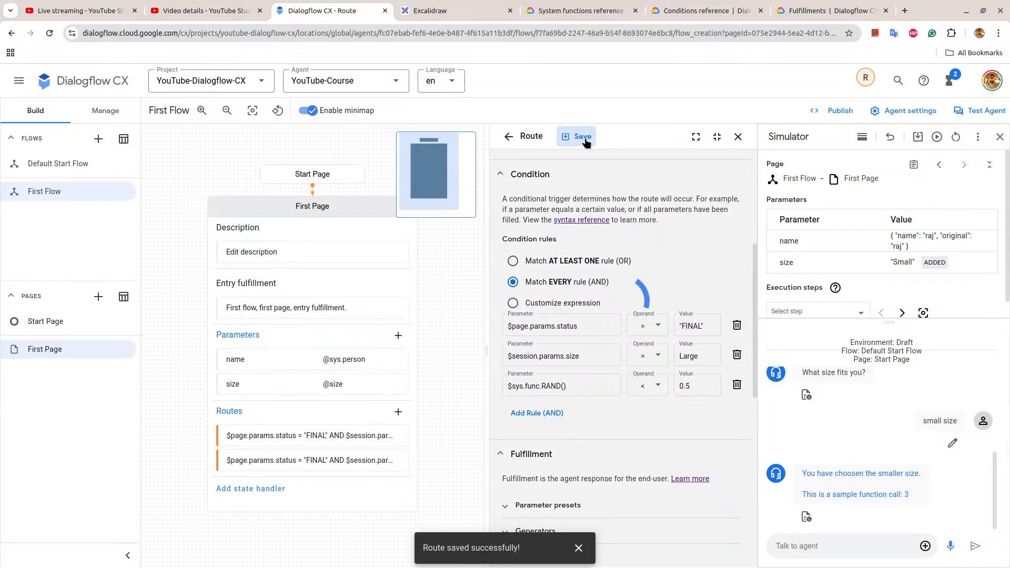
Close the route editor, check the First Page routes' conditions and rerun the small size conversation in the simulator.
click(739, 137)
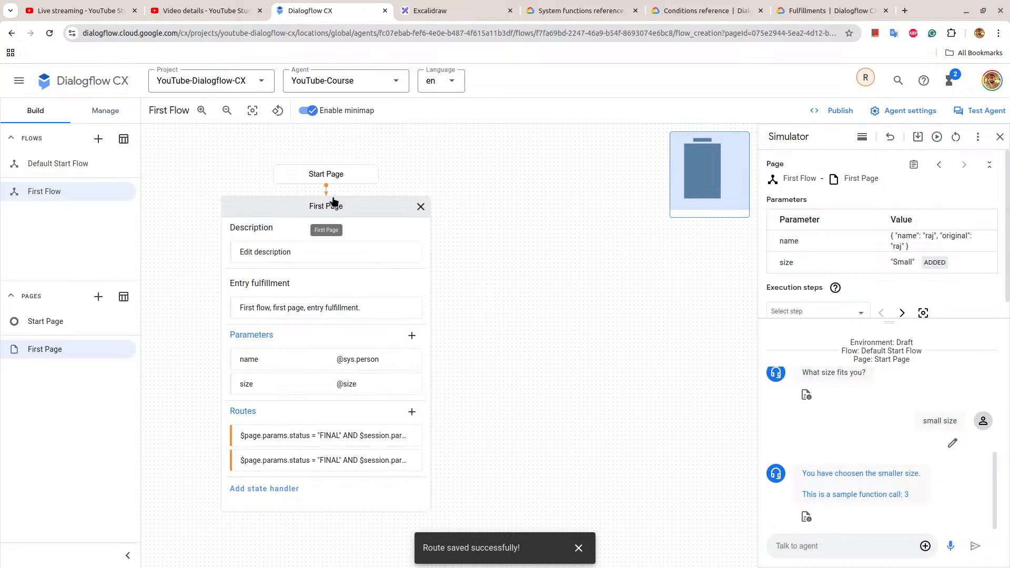
click(336, 270)
click(268, 205)
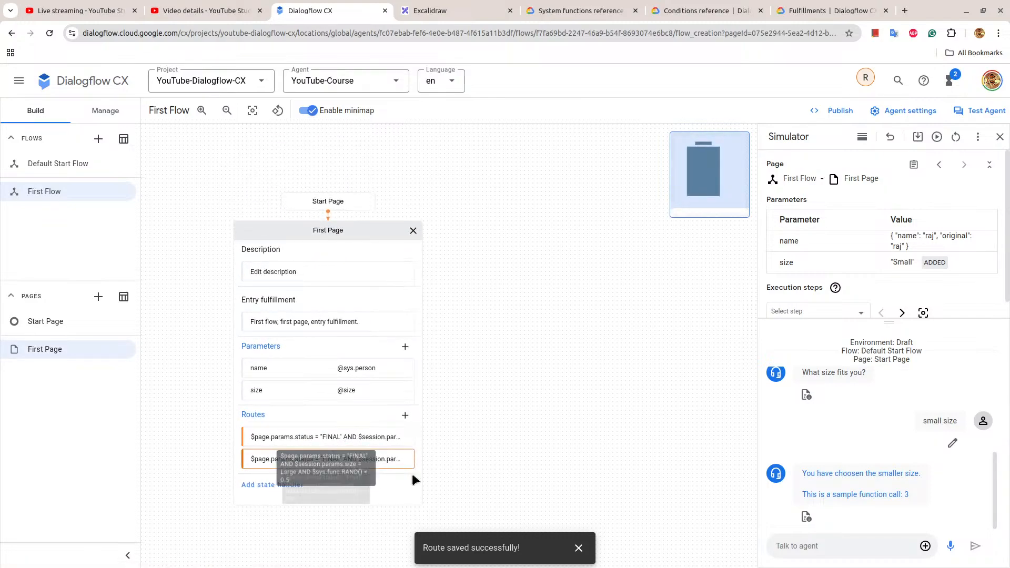
click(938, 137)
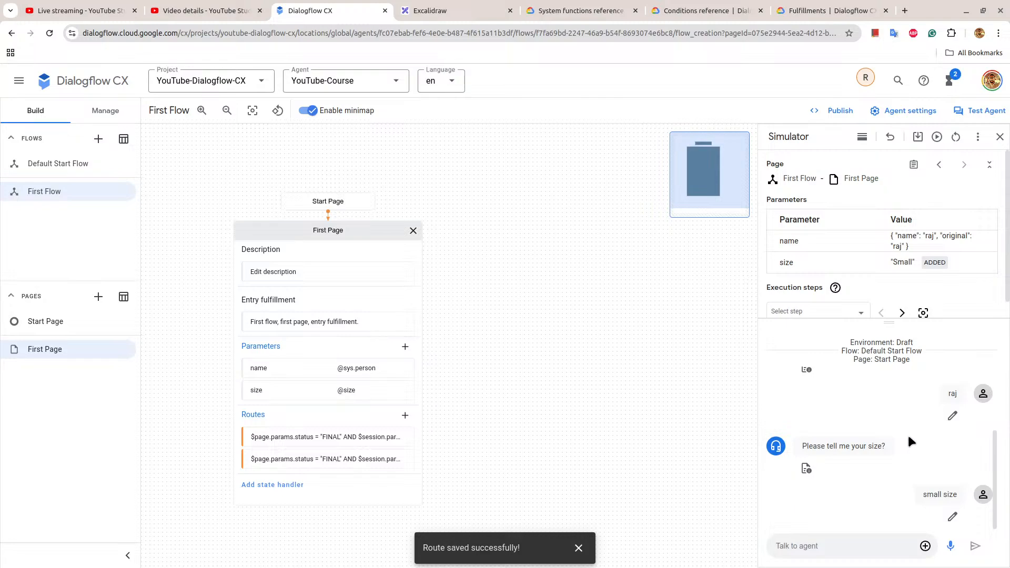
Review the conditions in the First Page routes list, and open the Large route to check its condition expression.
click(316, 434)
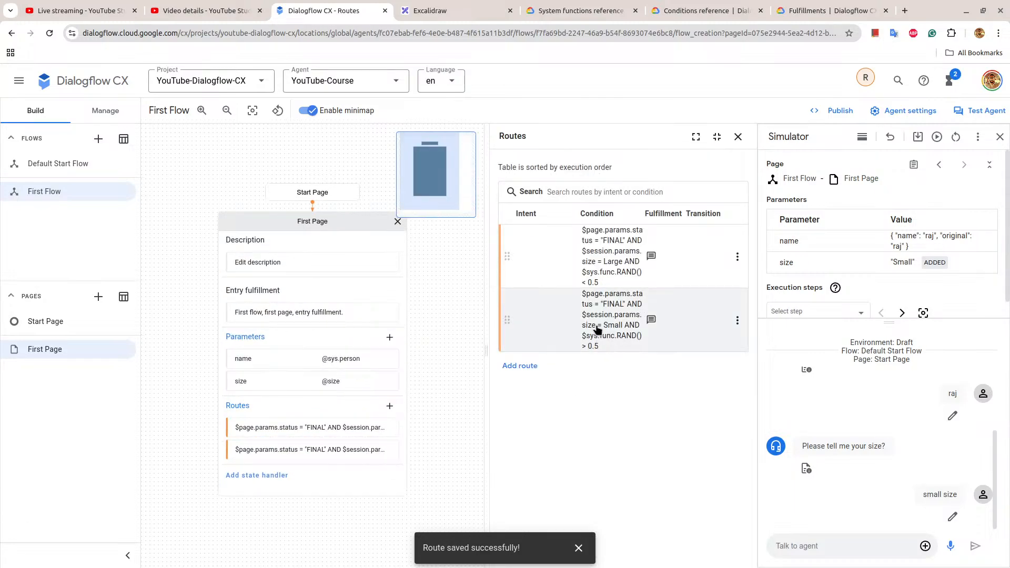
click(737, 321)
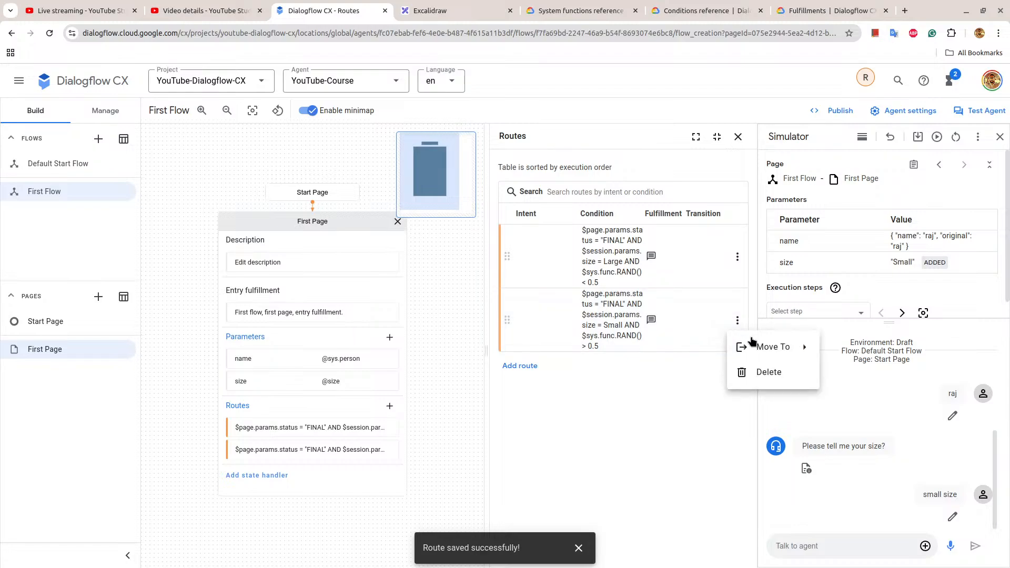
click(609, 307)
click(302, 438)
scroll(646, 310, down, 5)
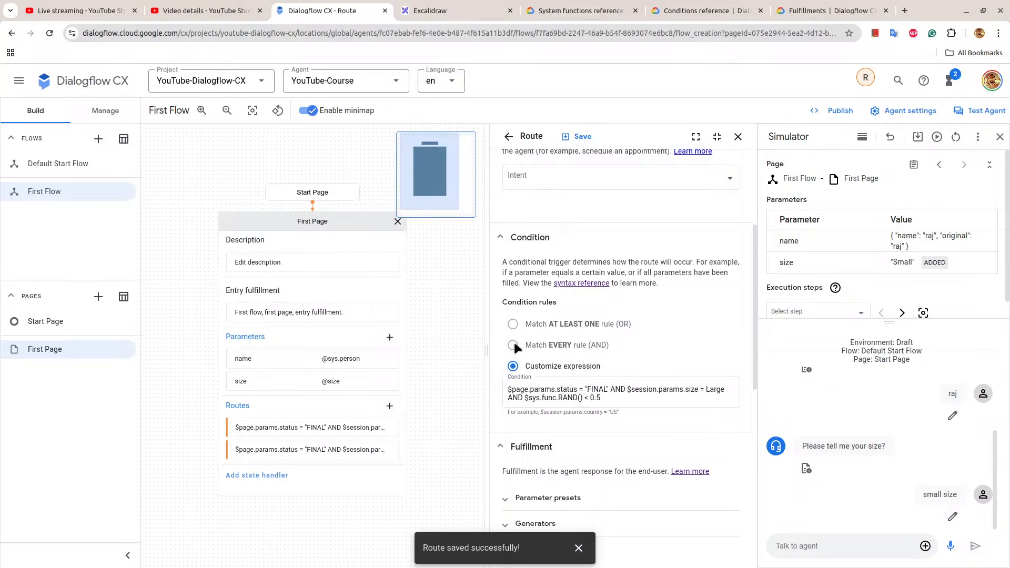
click(622, 399)
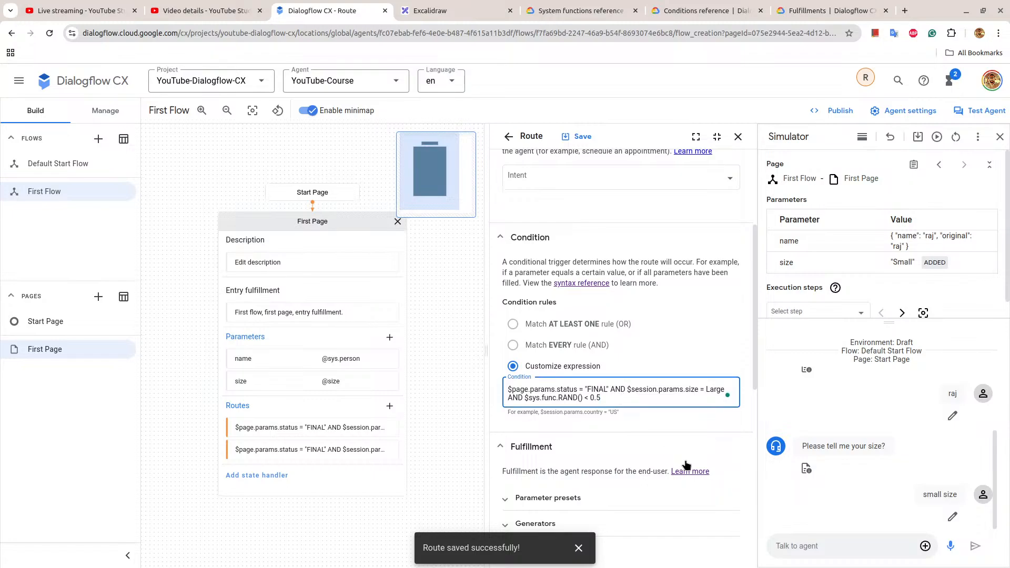
Replay the small size conversation in the simulator, check the agent's reply, and replay it once more.
click(936, 138)
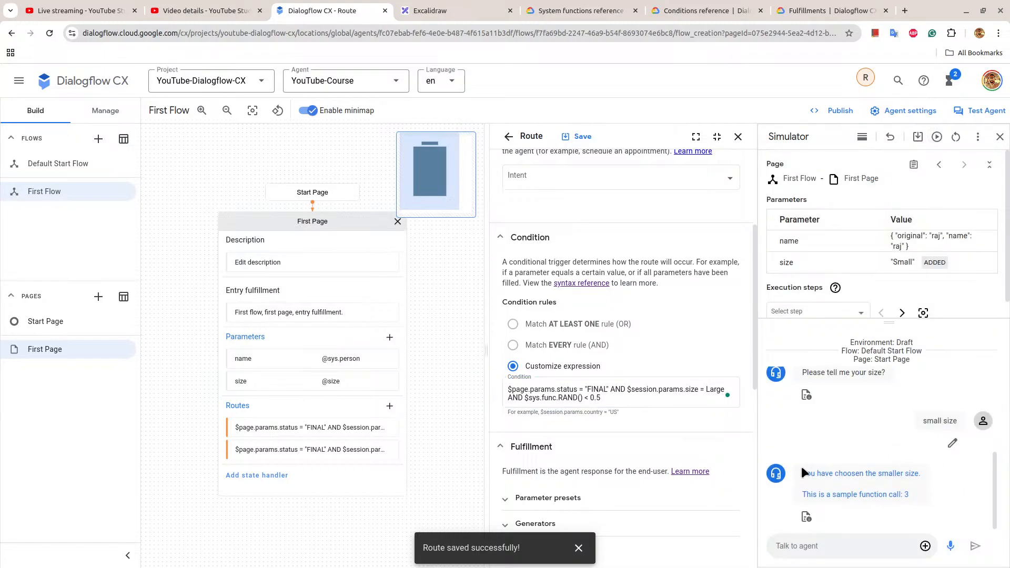
drag(804, 473, 929, 497)
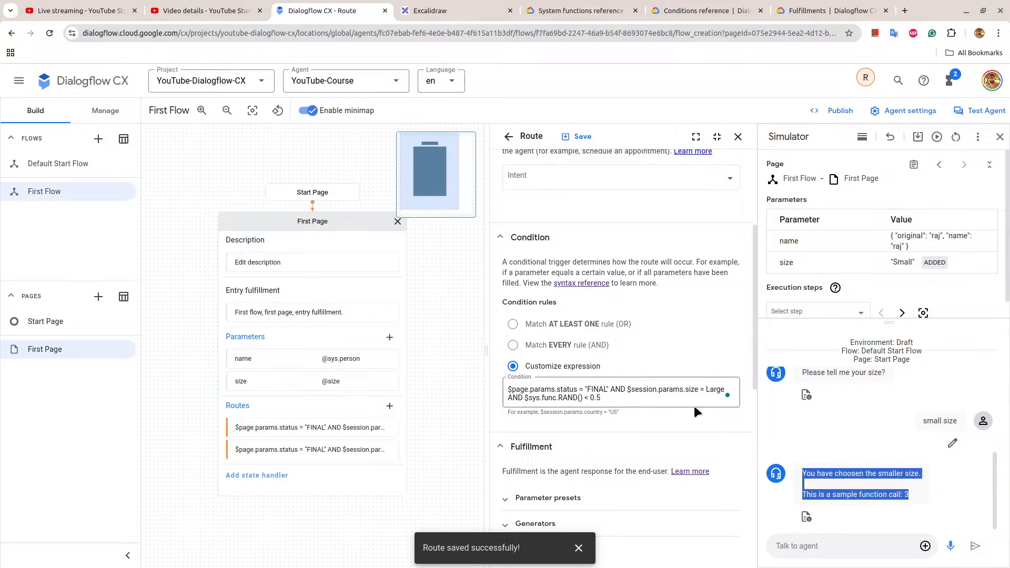
click(579, 547)
click(934, 138)
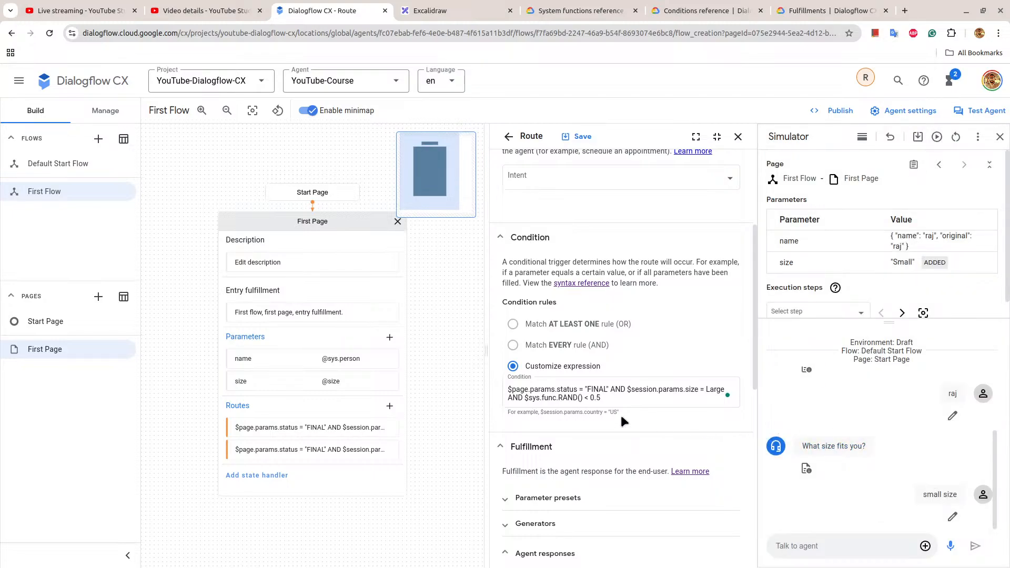
Examine the simulator's execution step for the last turn and look through the size parameter's settings.
scroll(888, 357, up, 2)
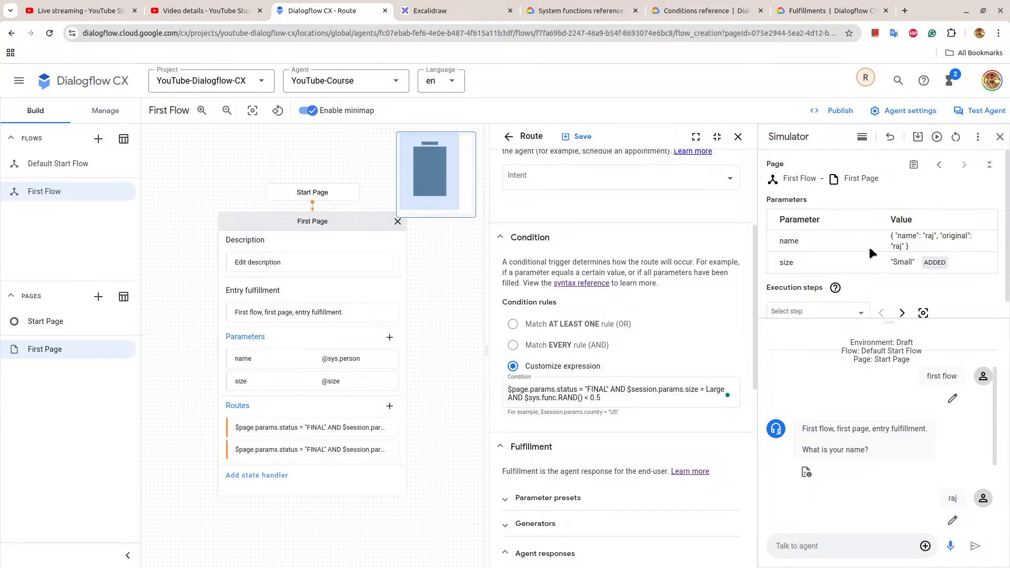
click(903, 314)
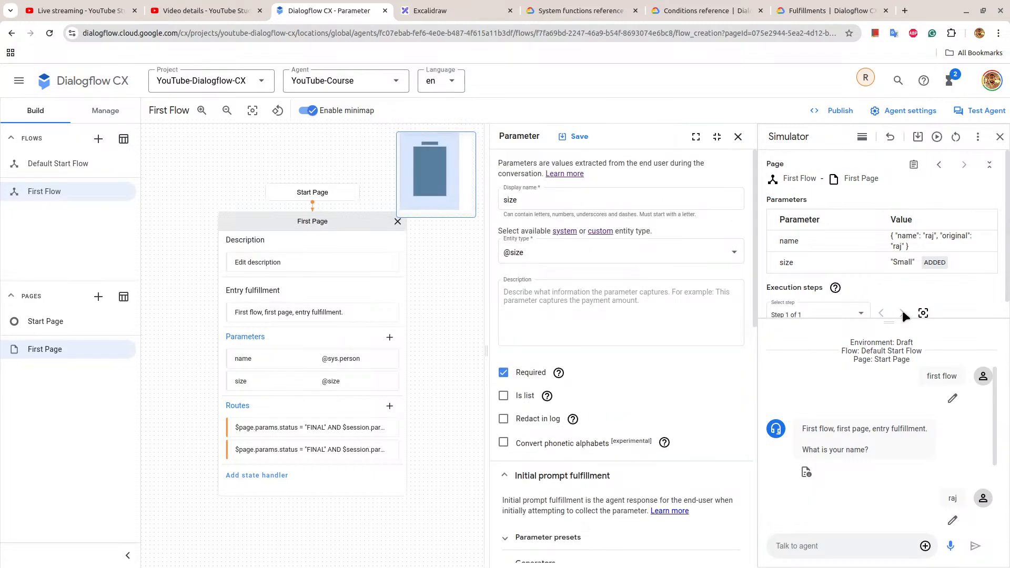
scroll(904, 303, down, 1)
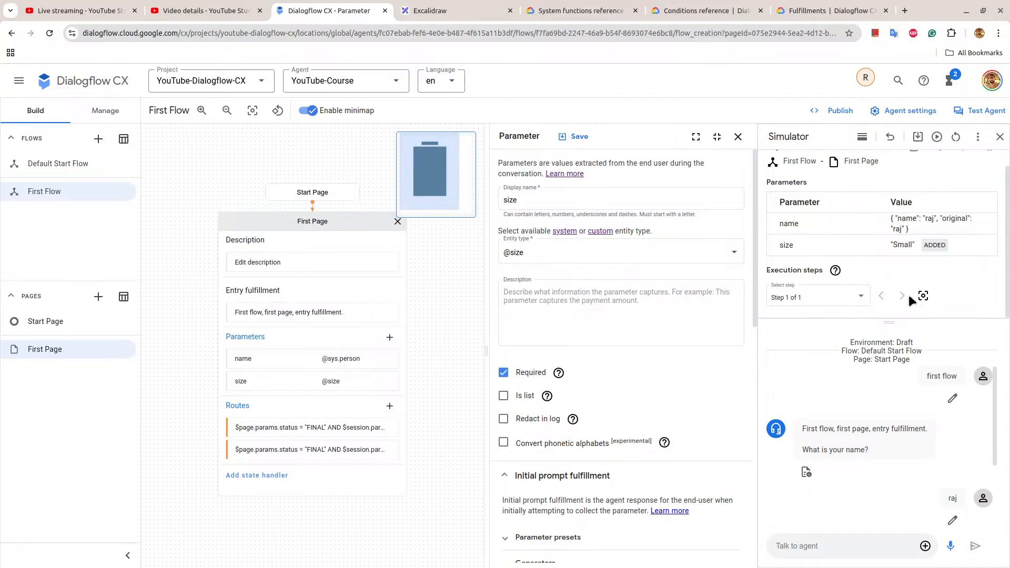
scroll(510, 456, down, 10)
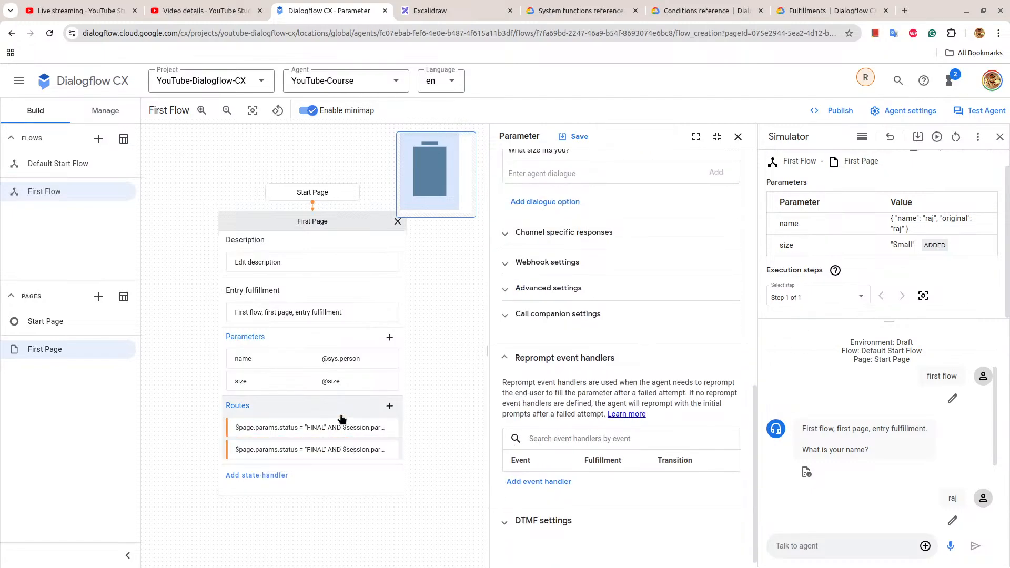
In the Small route's condition, put Small in double quotes, change the RAND comparison to >= 0.5, and save the route.
click(322, 451)
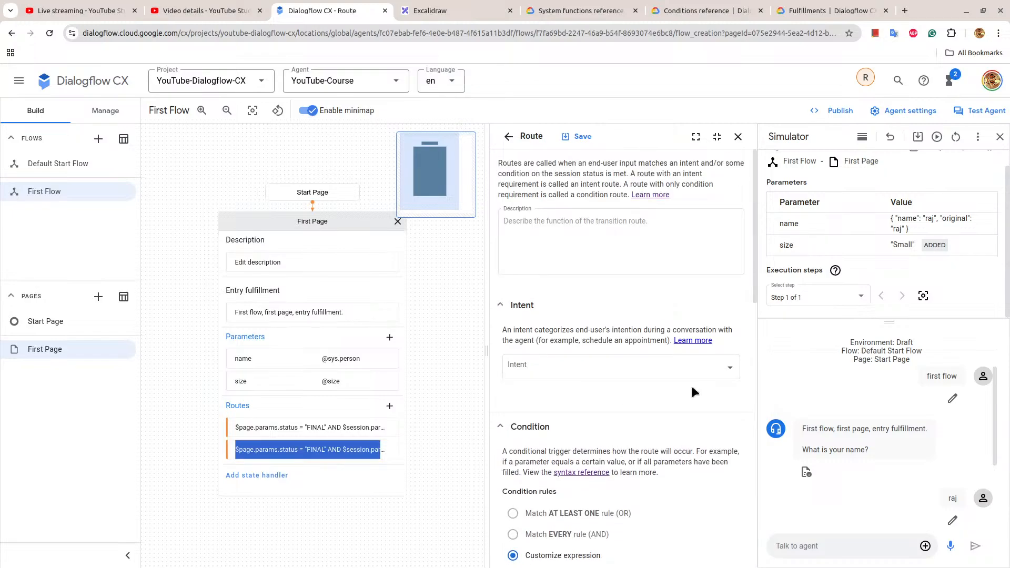
scroll(690, 383, down, 10)
scroll(693, 390, up, 3)
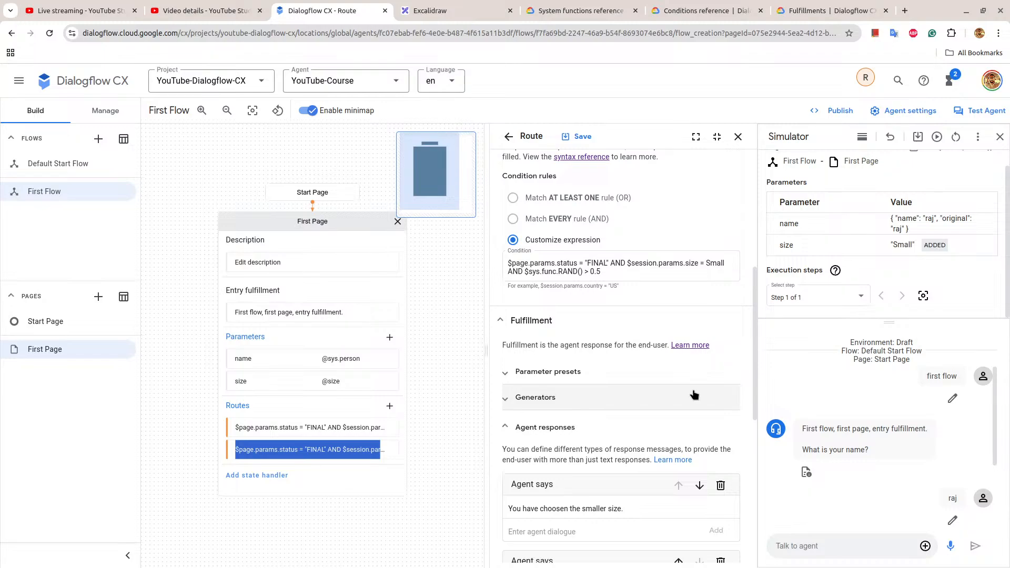
click(704, 263)
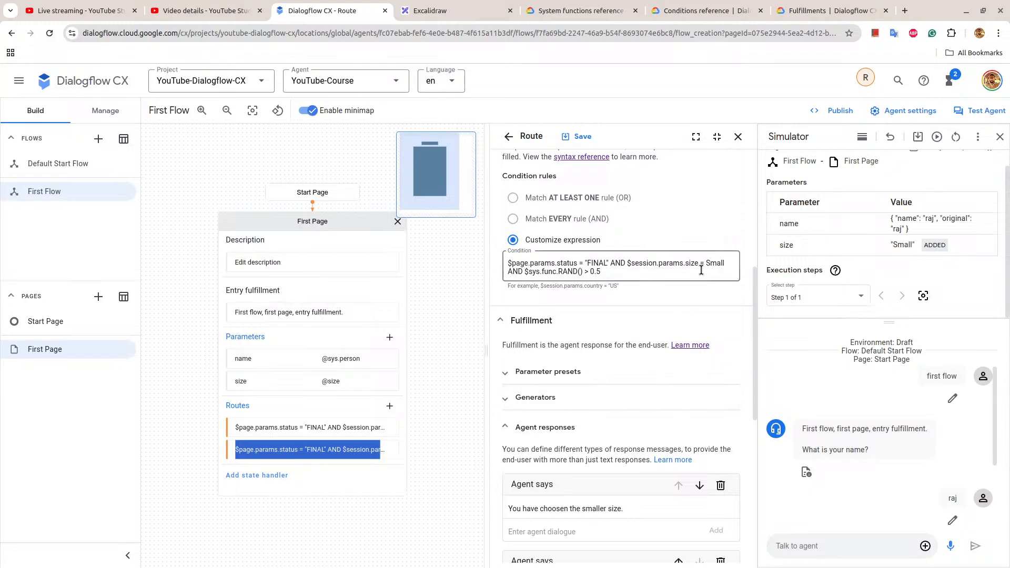
click(705, 263)
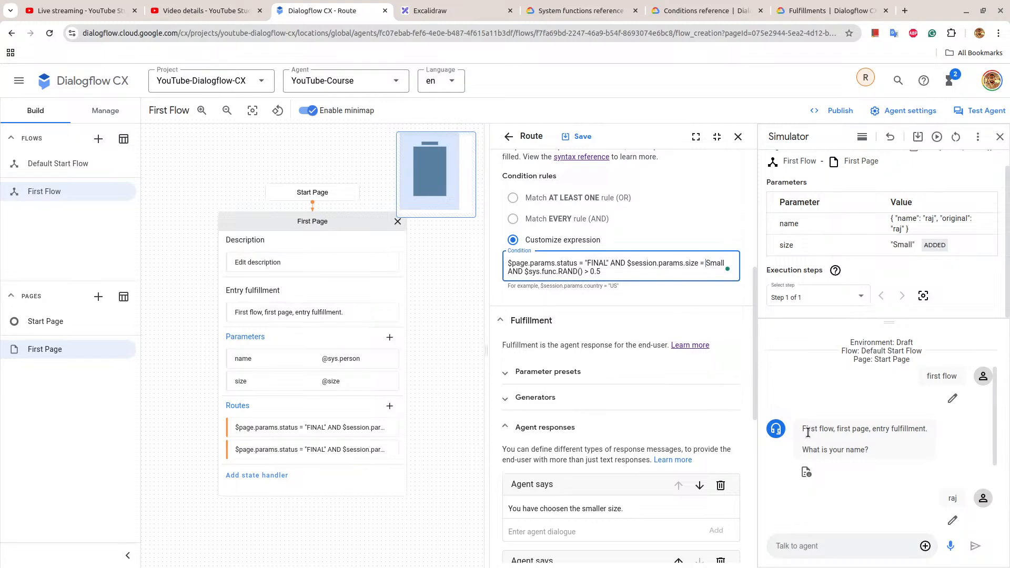
text(")
text(=)
click(583, 138)
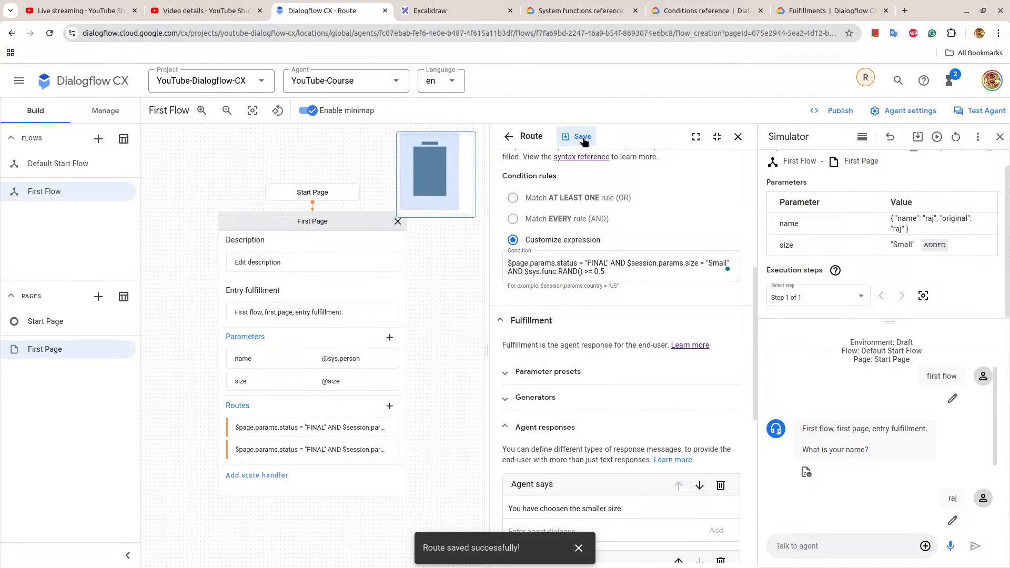
Reopen the Small route and check its saved condition expression.
click(605, 267)
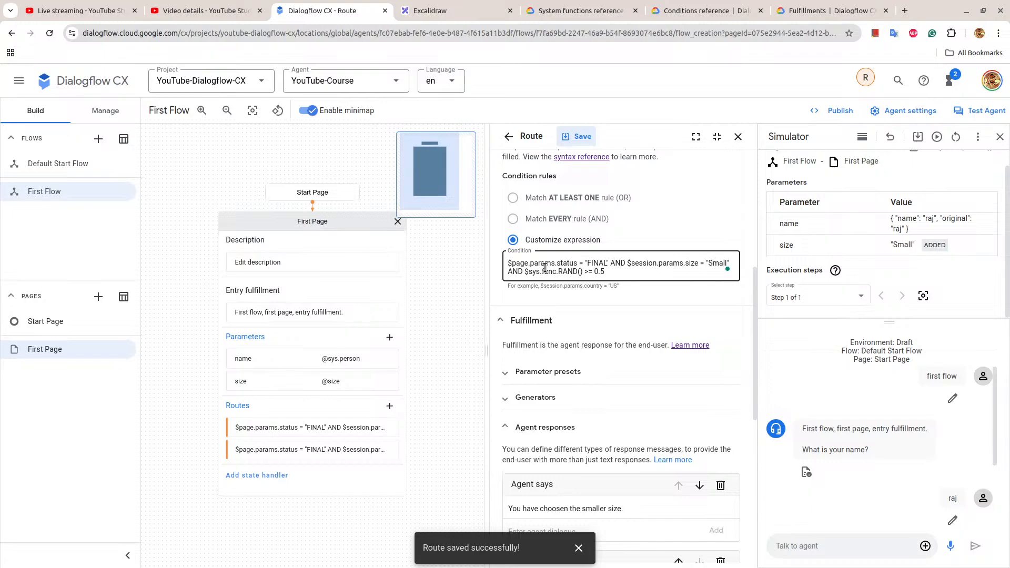
click(571, 272)
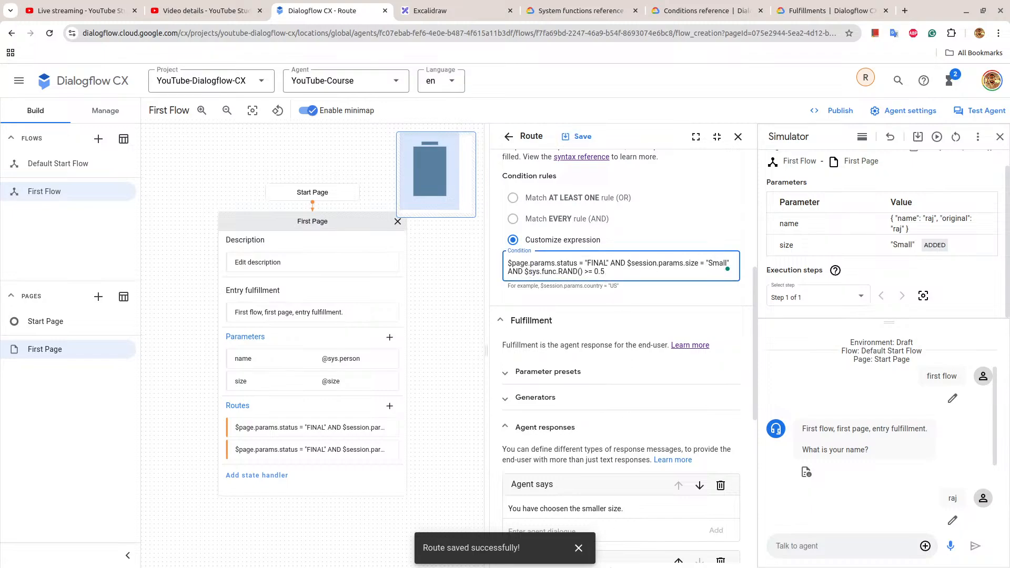
click(363, 453)
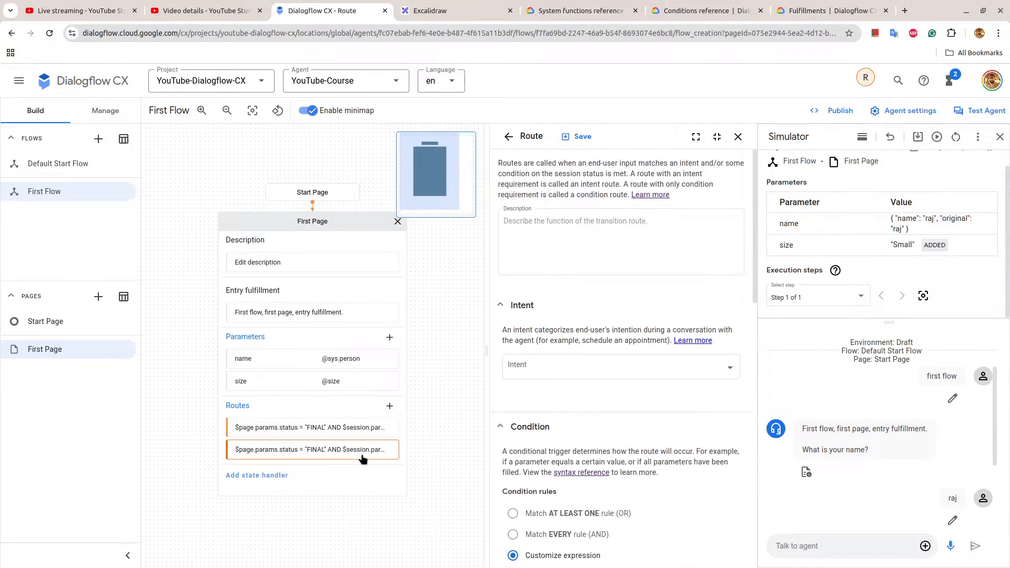
scroll(660, 409, down, 7)
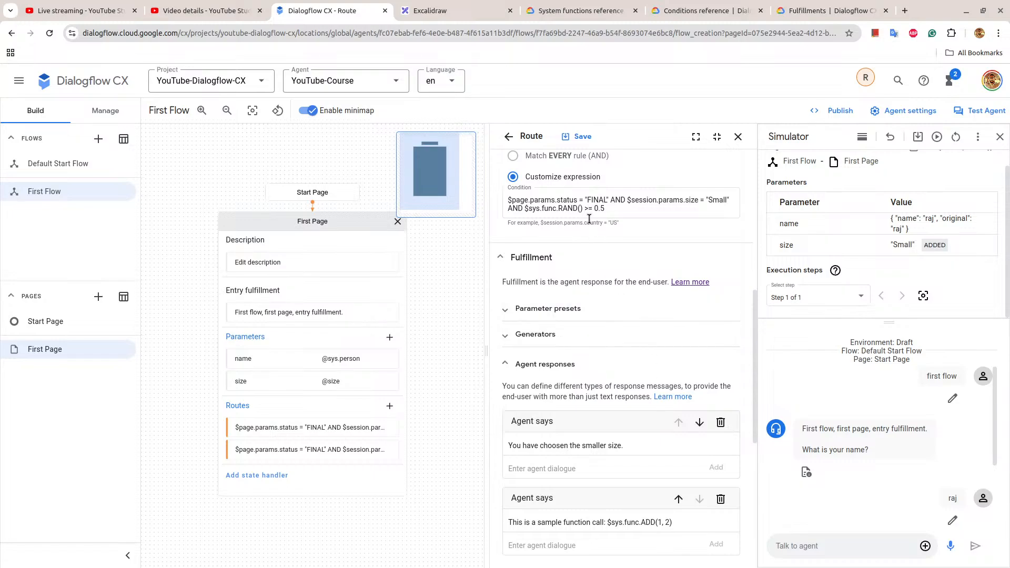
Change the RAND comparison in the Large route's condition to <= 0.5 and save the route.
click(260, 427)
scroll(600, 326, down, 5)
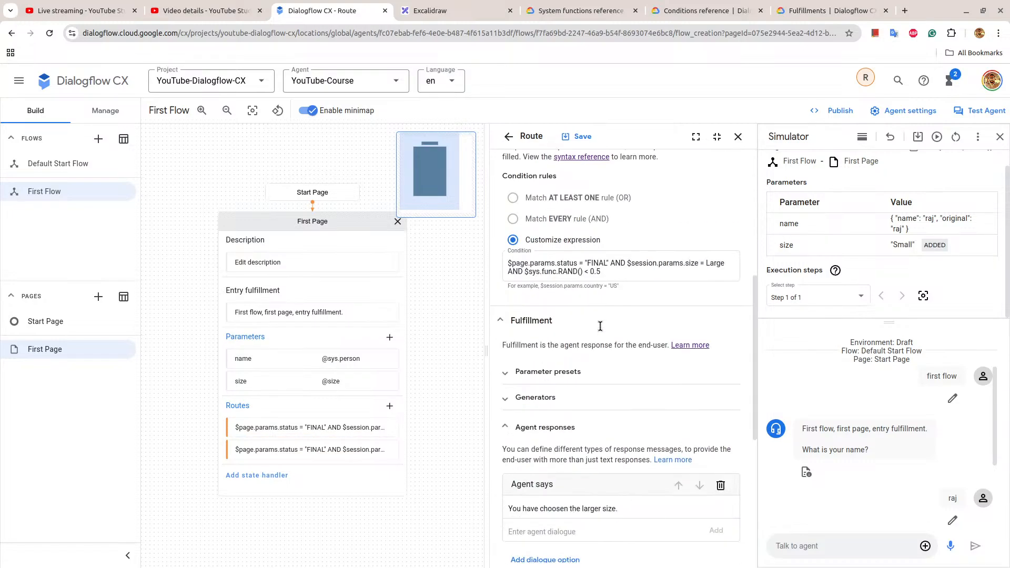
click(601, 254)
click(584, 271)
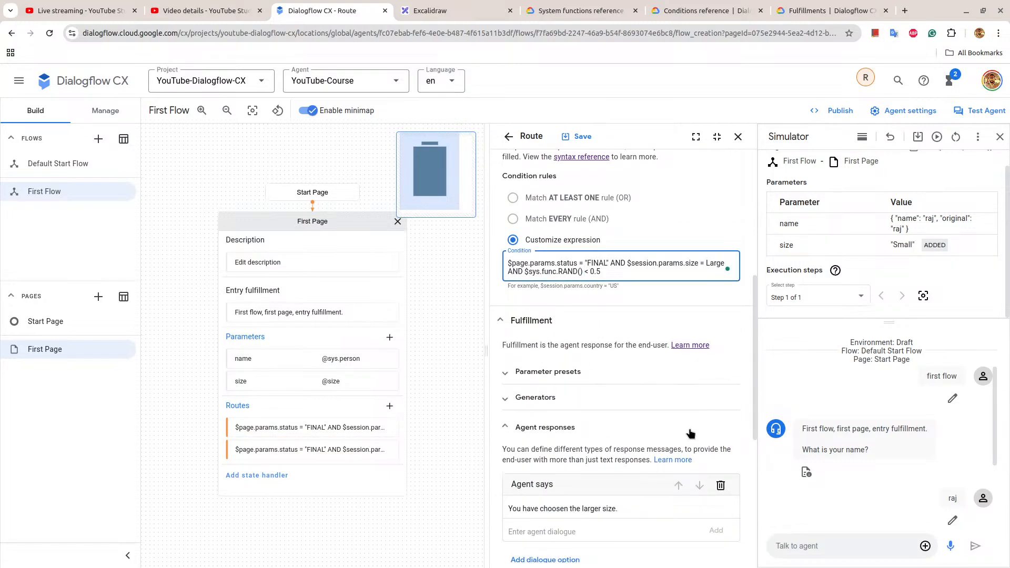
text(=)
click(584, 136)
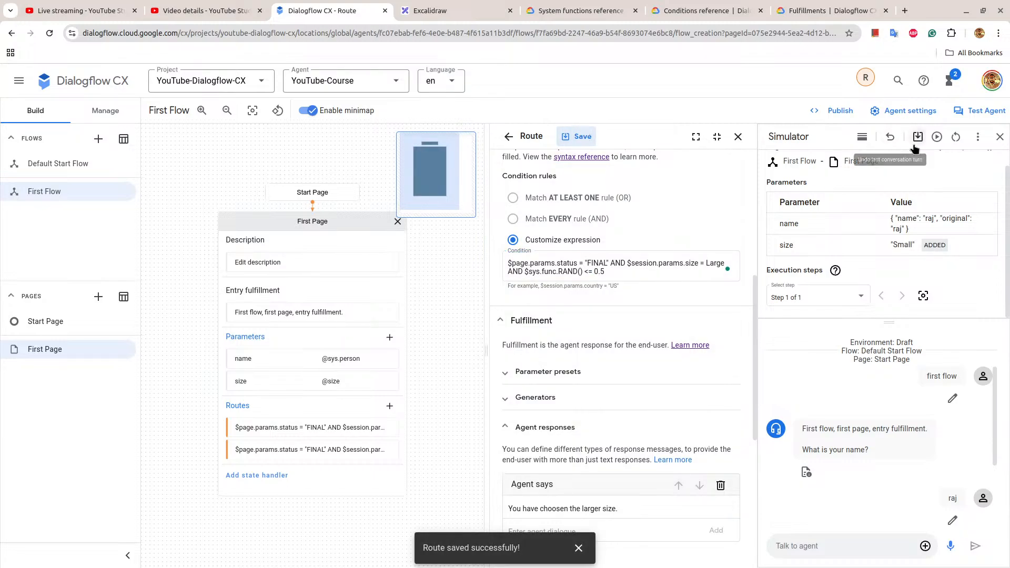
Replay the small size conversation in the simulator and review the Large route's complete condition expression.
click(937, 137)
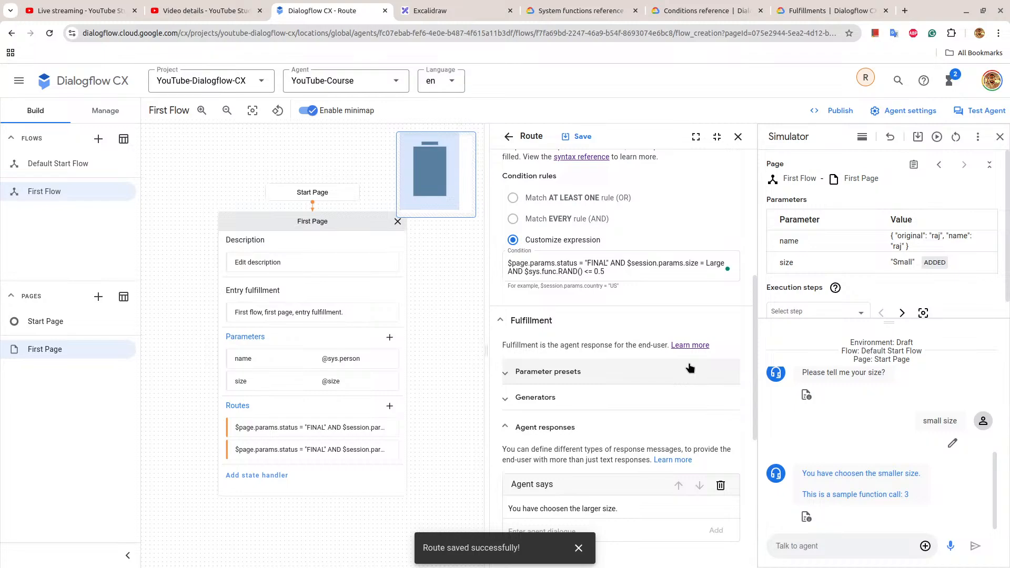
click(508, 263)
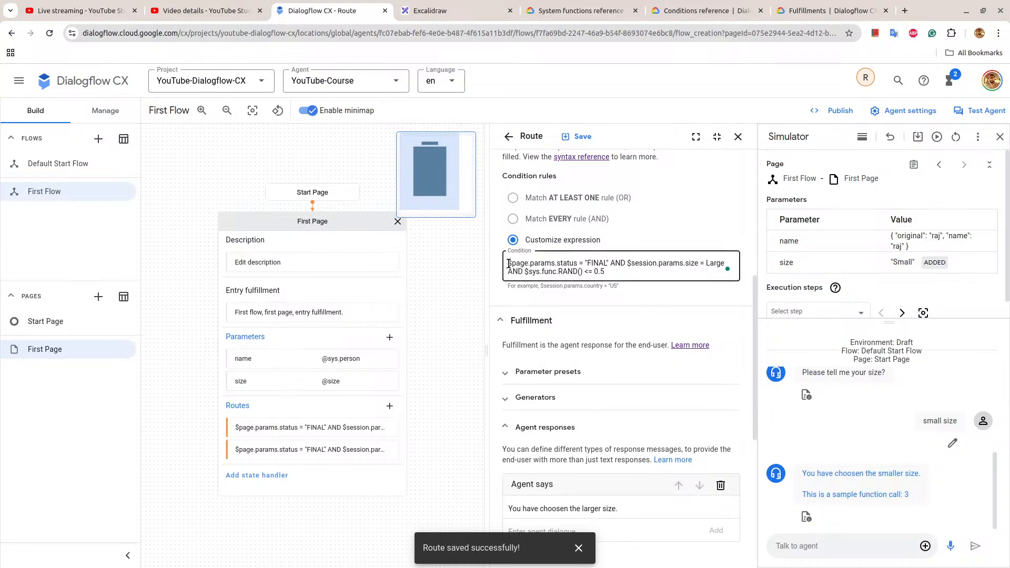
drag(508, 263, 614, 273)
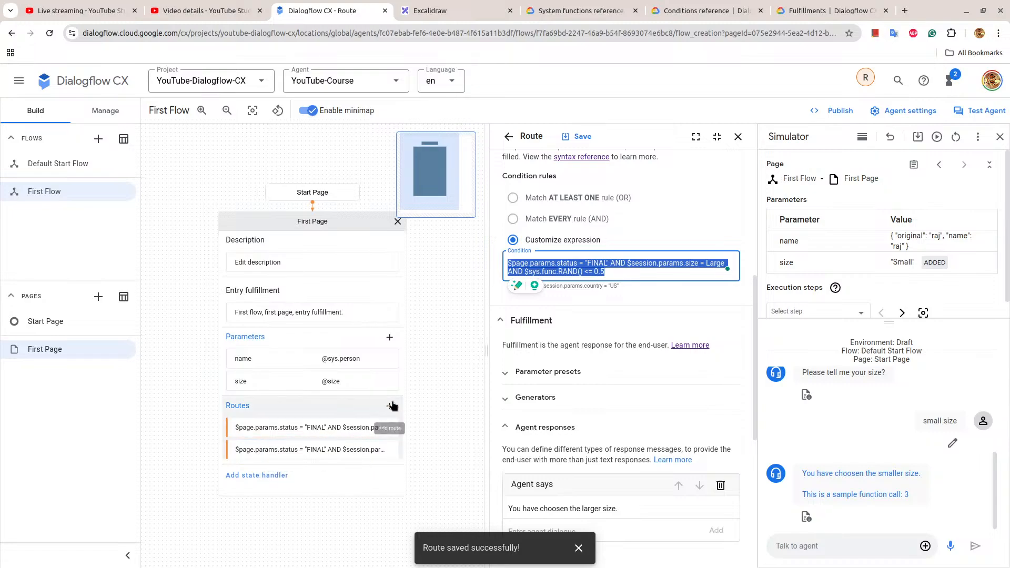
click(510, 264)
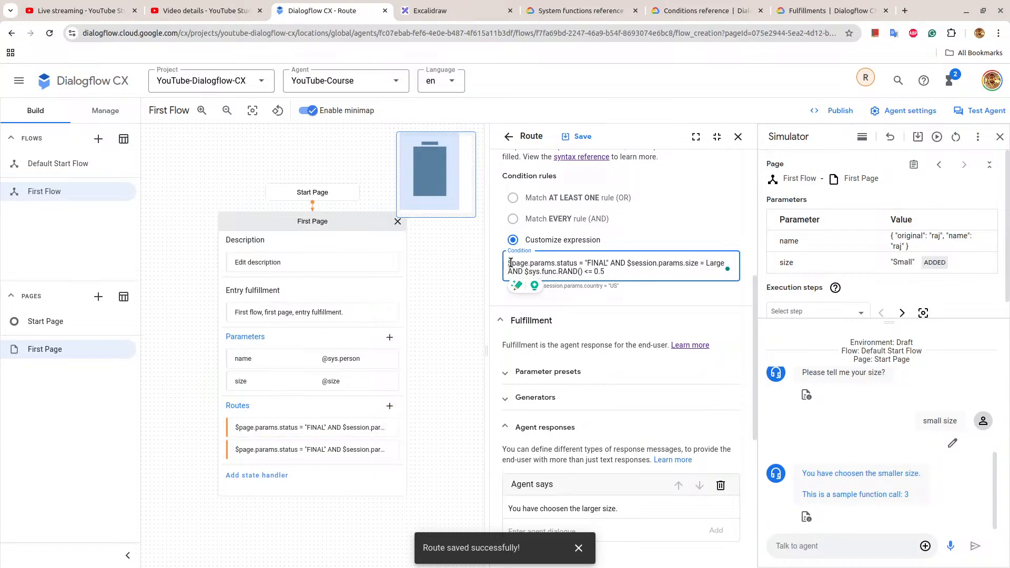
Copy $page.params.status = "FINAL" from the Large route's condition and compare its RAND rule with the collected size value.
drag(508, 263, 610, 263)
key(ctrl+c)
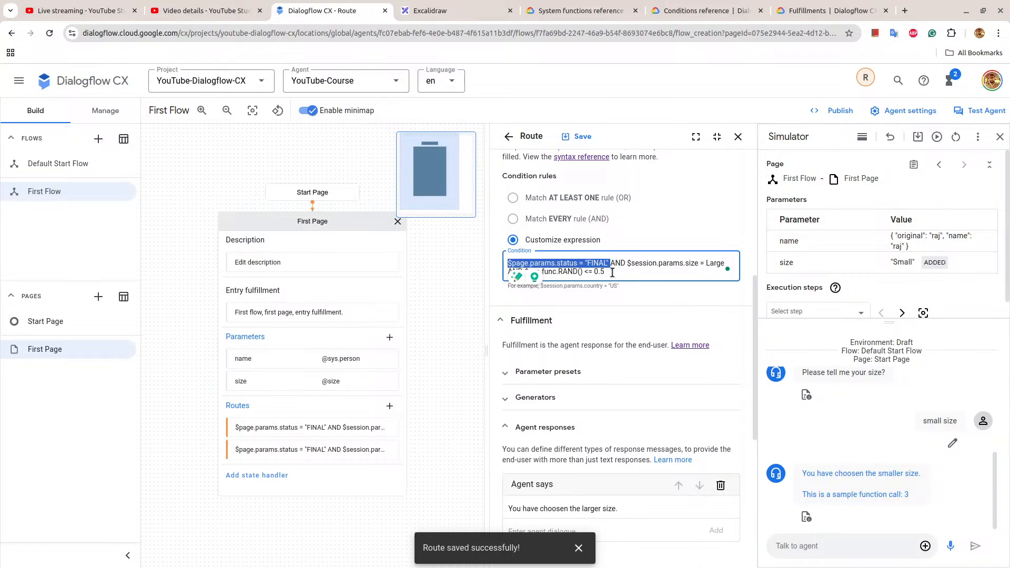
click(504, 295)
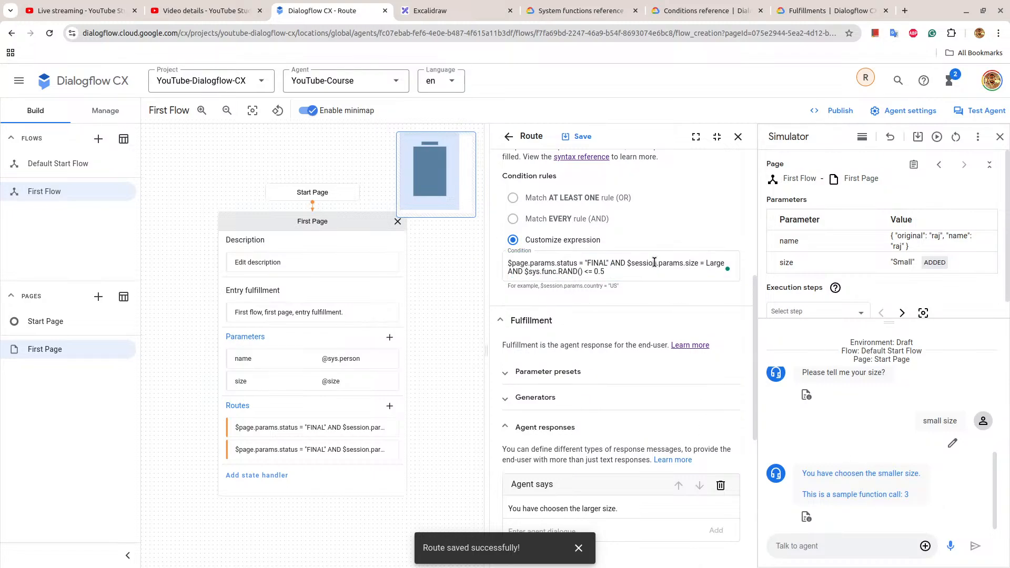
drag(526, 273, 611, 272)
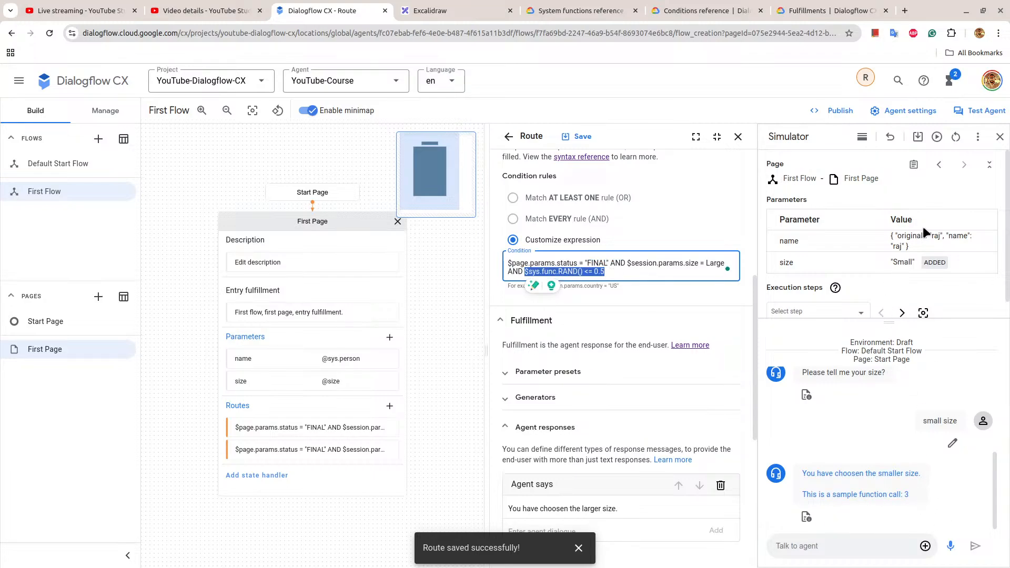
double_click(903, 262)
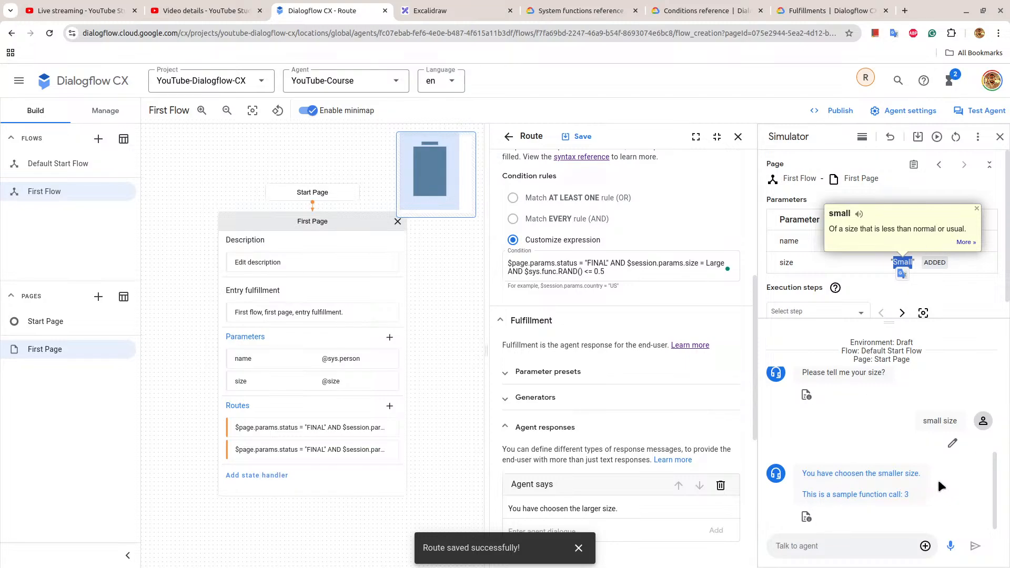
Add a new route to First Page with the customized condition expression $page.params.status = "FINAL".
click(390, 407)
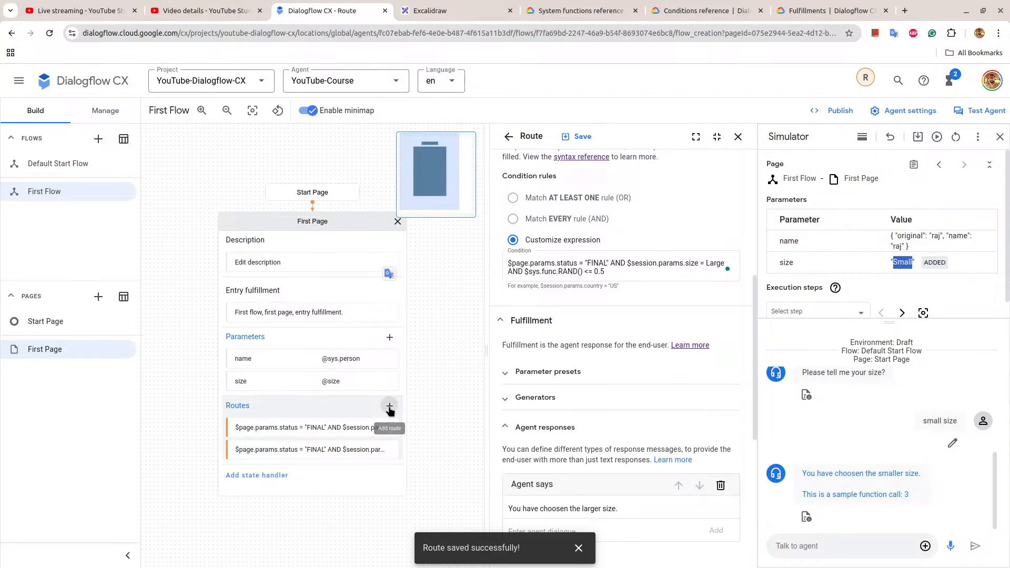
click(389, 409)
click(513, 240)
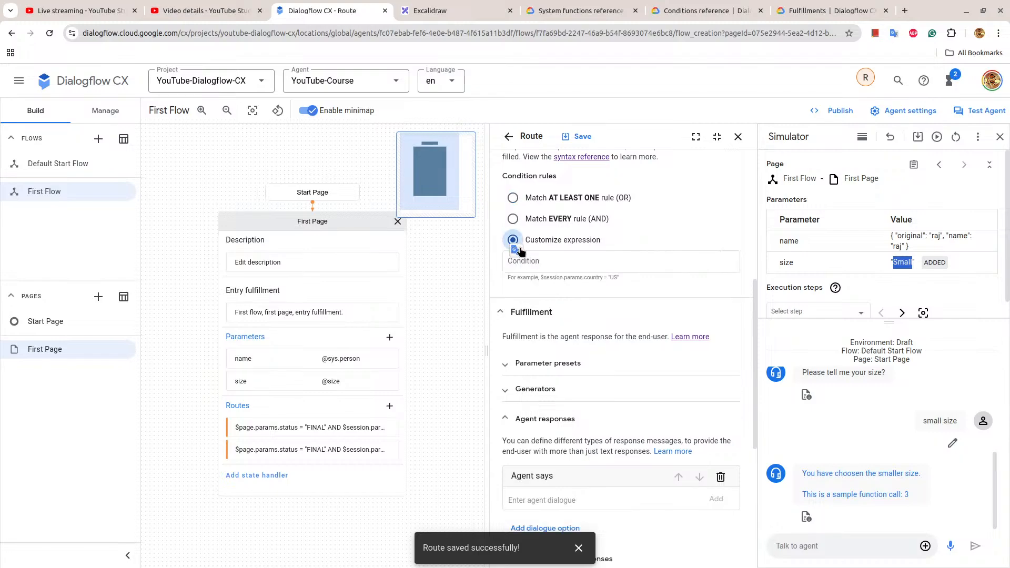
click(523, 261)
key(ctrl+v)
Add the agent response "This is the route without random function." to the new route.
scroll(725, 326, down, 3)
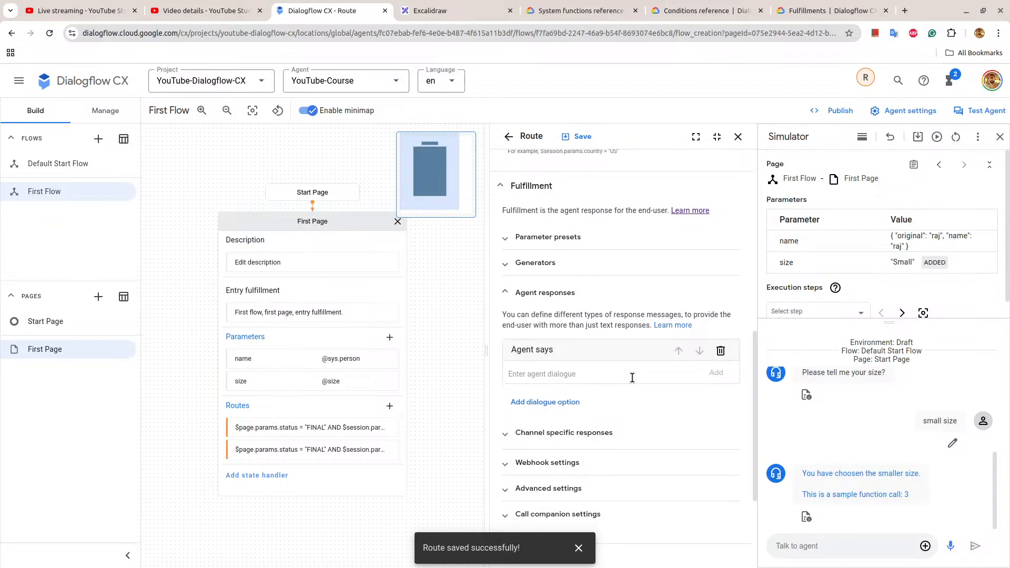
click(632, 378)
text(T)
click(711, 374)
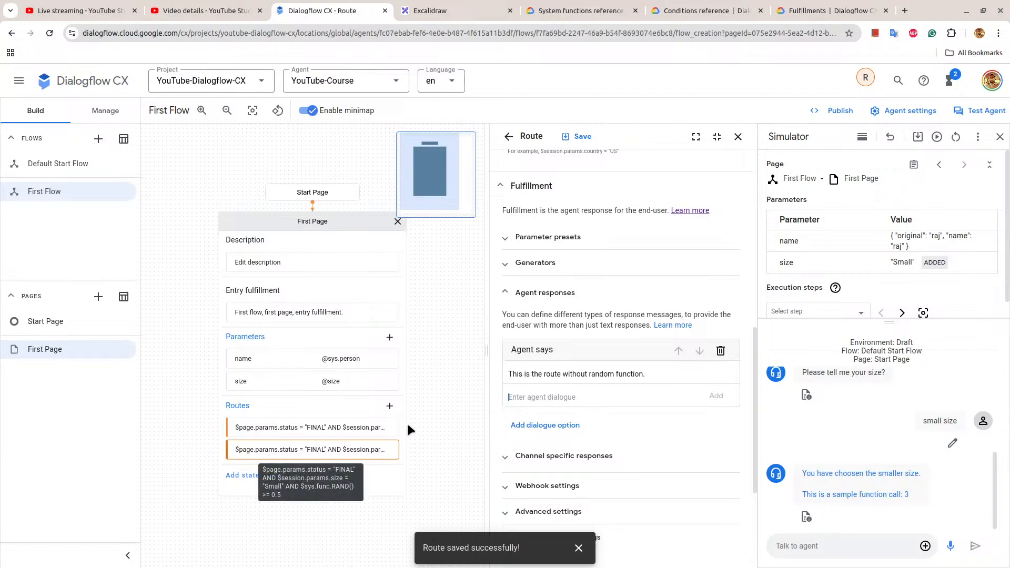
Save the new First Page route and replay the small size conversation in the simulator to check its response.
click(586, 136)
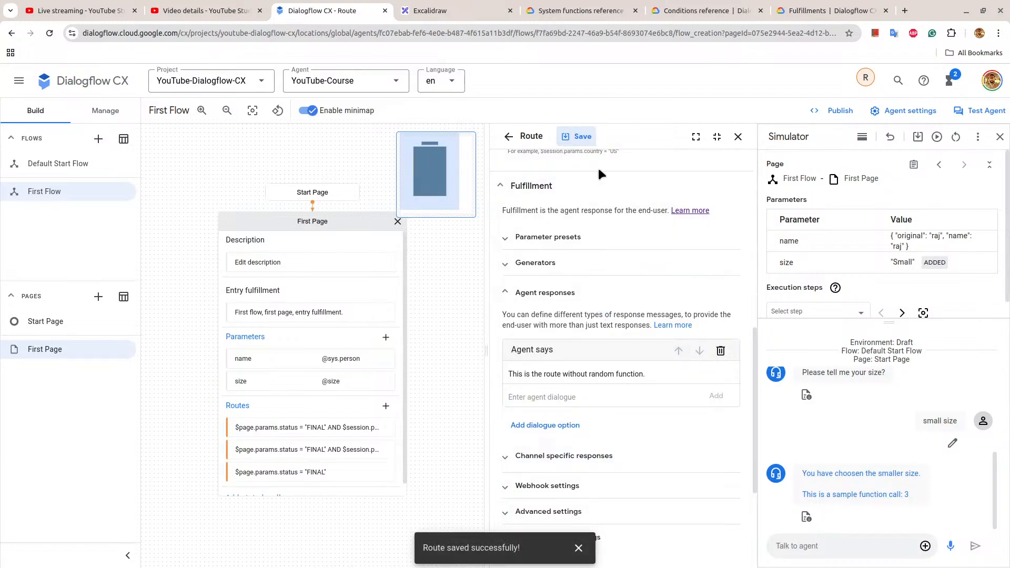
scroll(598, 168, down, 3)
click(937, 137)
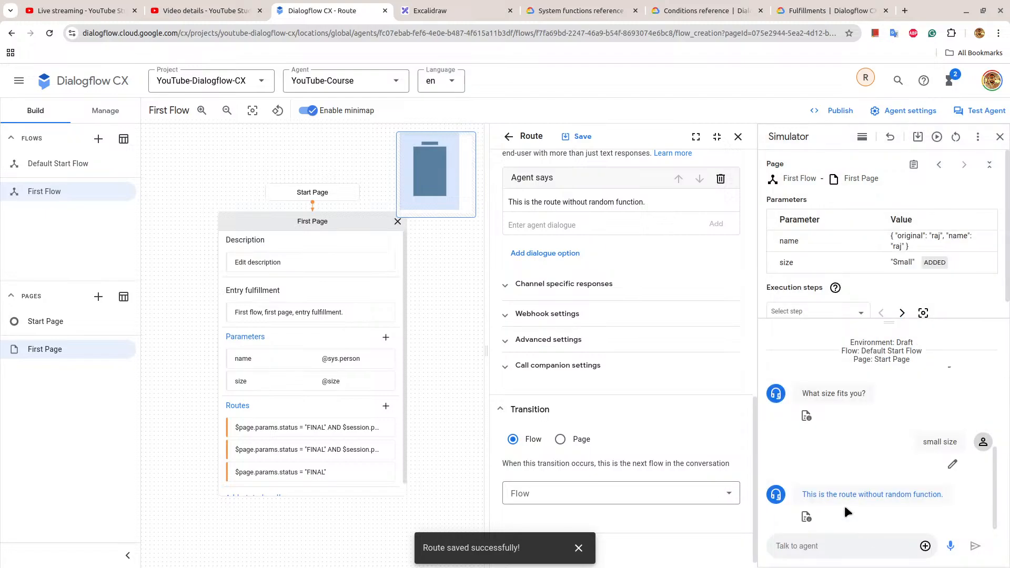
drag(805, 496, 942, 500)
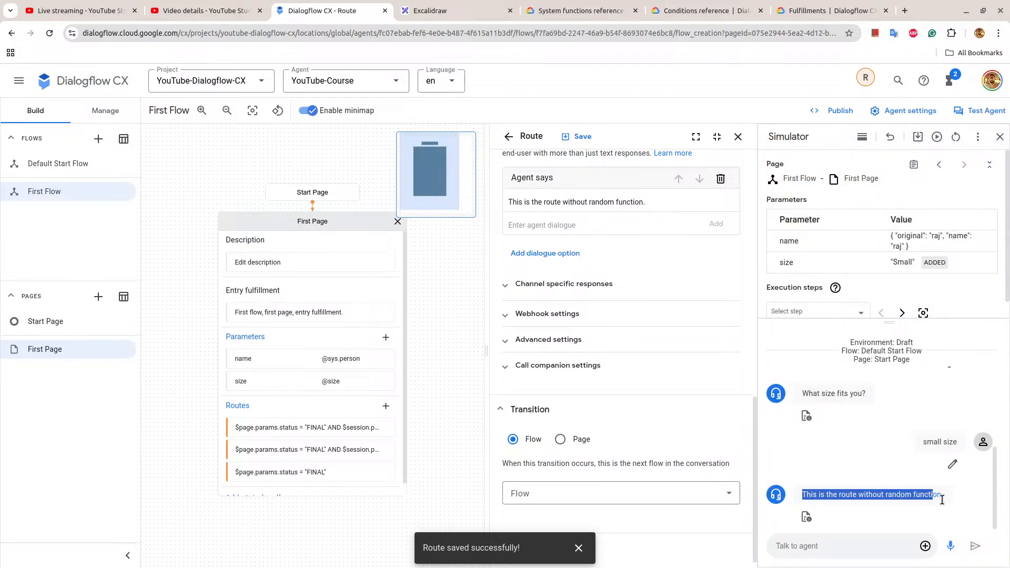
Replay the small size conversation twice more and compare the Small route's responses with the fallback route's response.
click(937, 137)
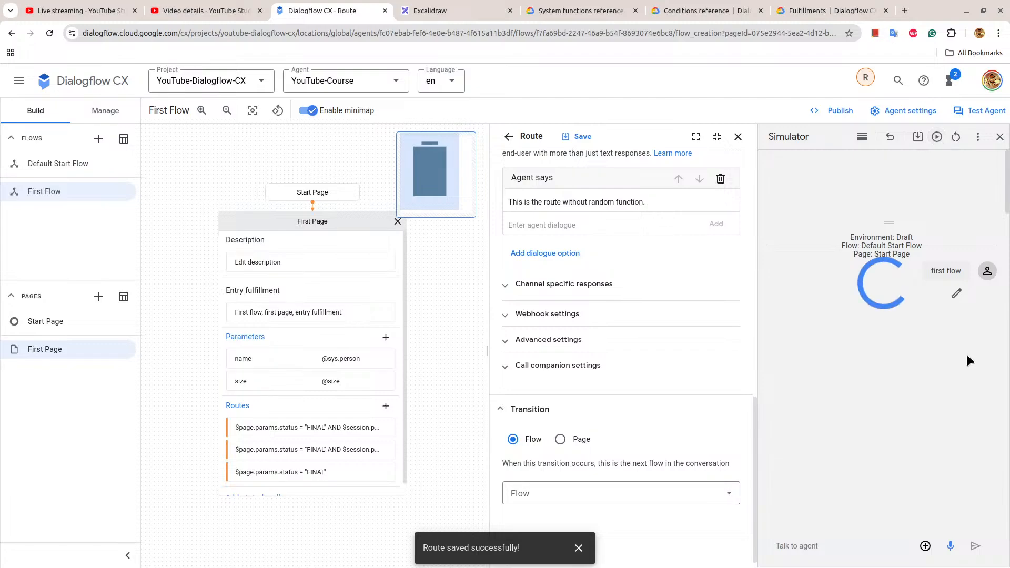
click(936, 138)
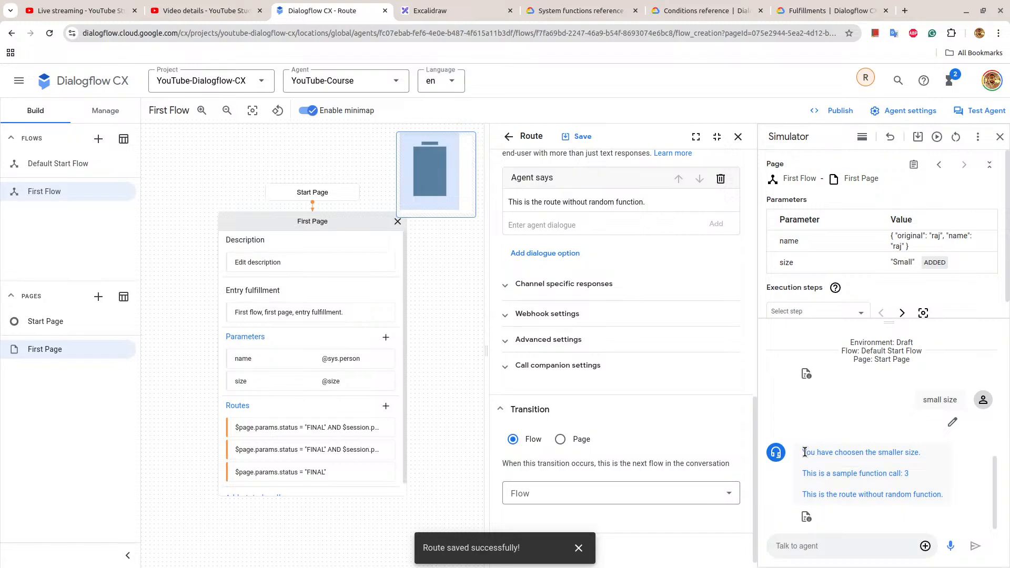
drag(802, 452, 916, 485)
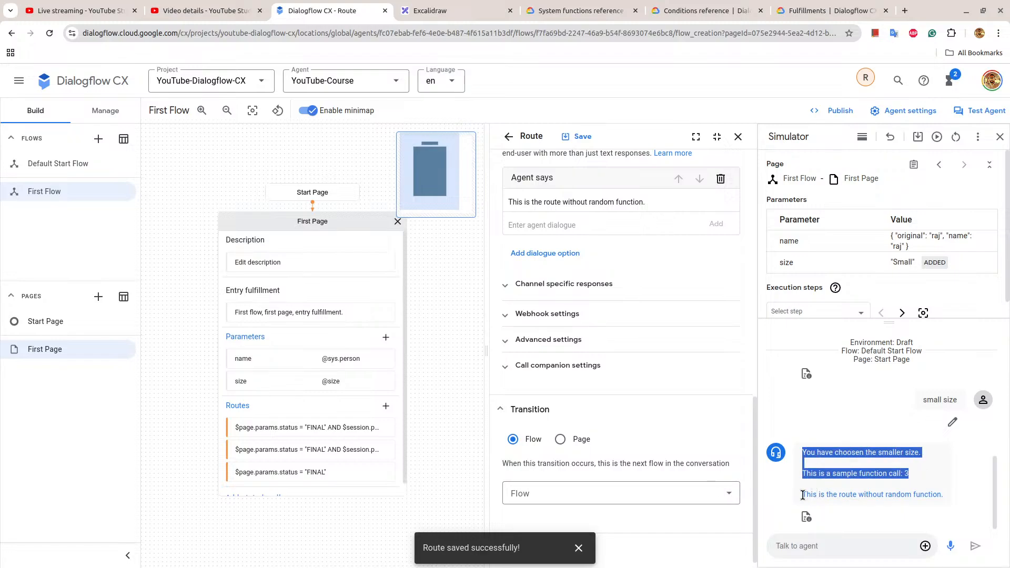
drag(801, 495, 946, 491)
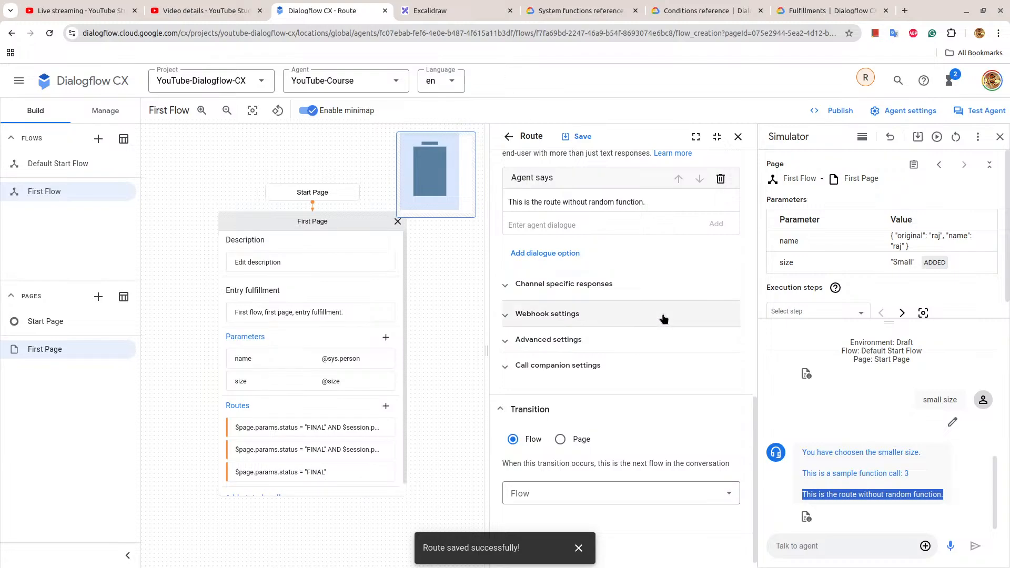
Browse the system functions reference around ROUND and SPLIT and review the fallback route's condition in Dialogflow CX.
click(529, 8)
scroll(537, 339, down, 12)
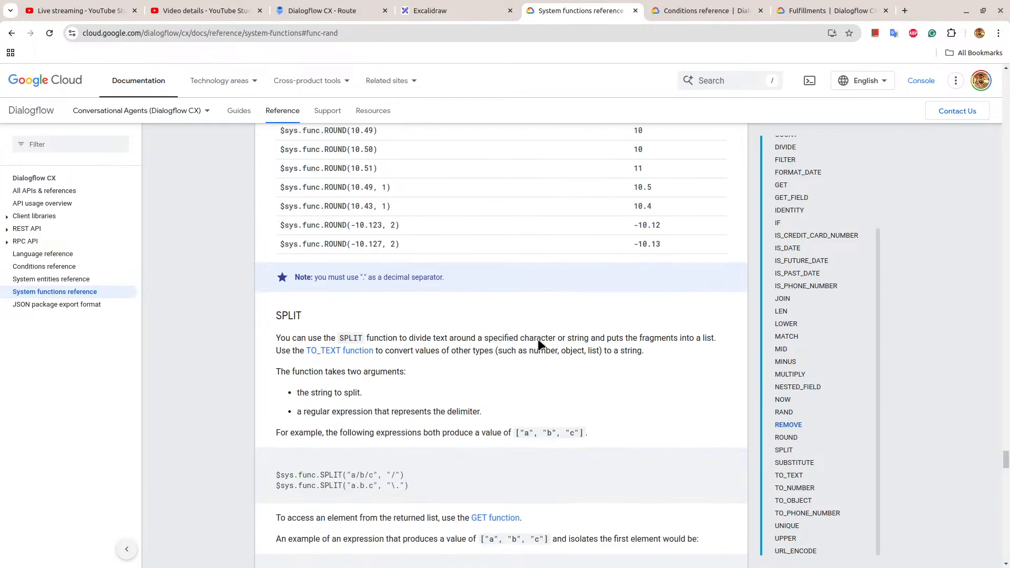
scroll(789, 131, up, 3)
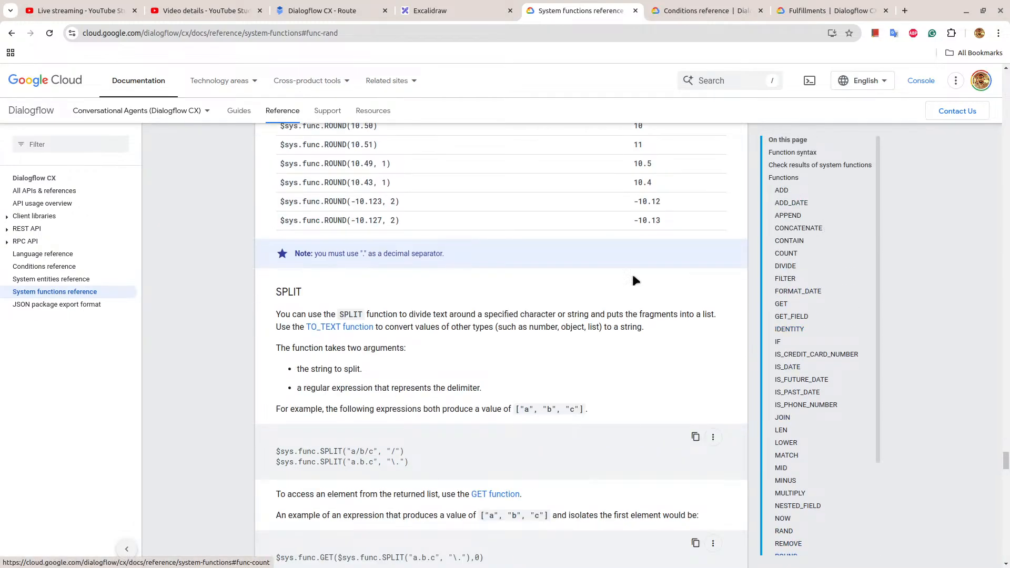
click(307, 6)
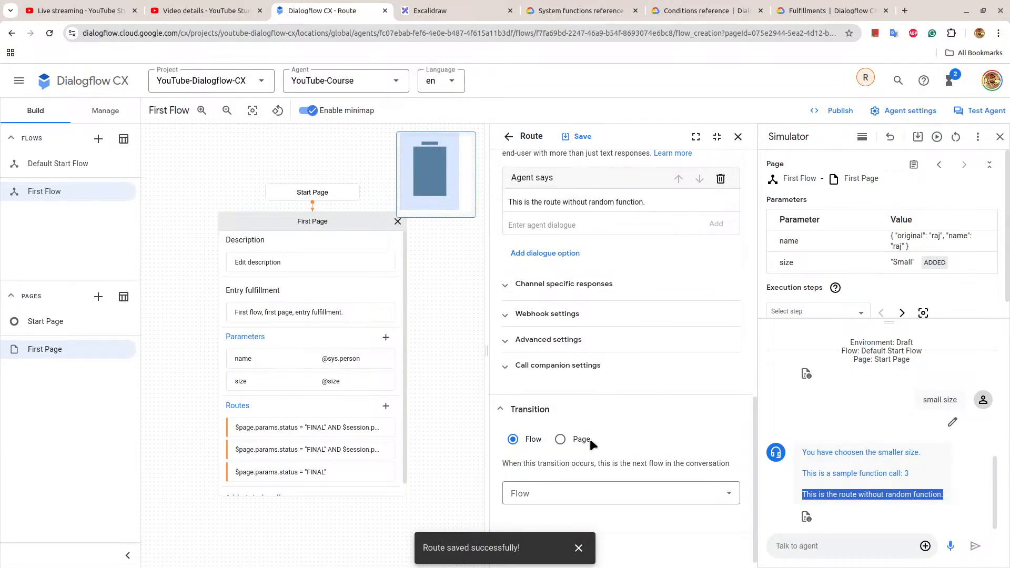
scroll(586, 368, up, 3)
scroll(583, 335, up, 3)
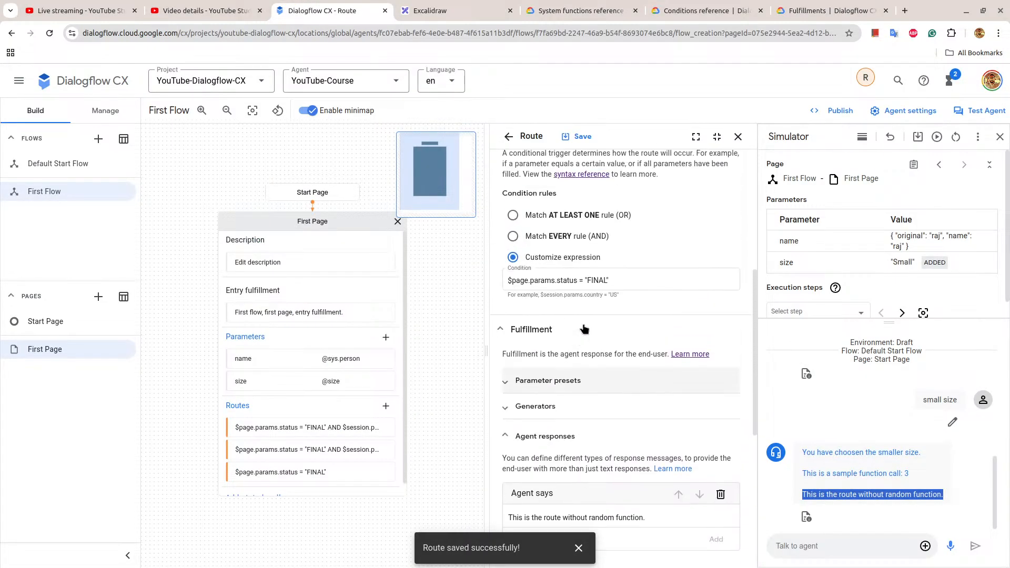
click(541, 7)
scroll(362, 231, up, 3)
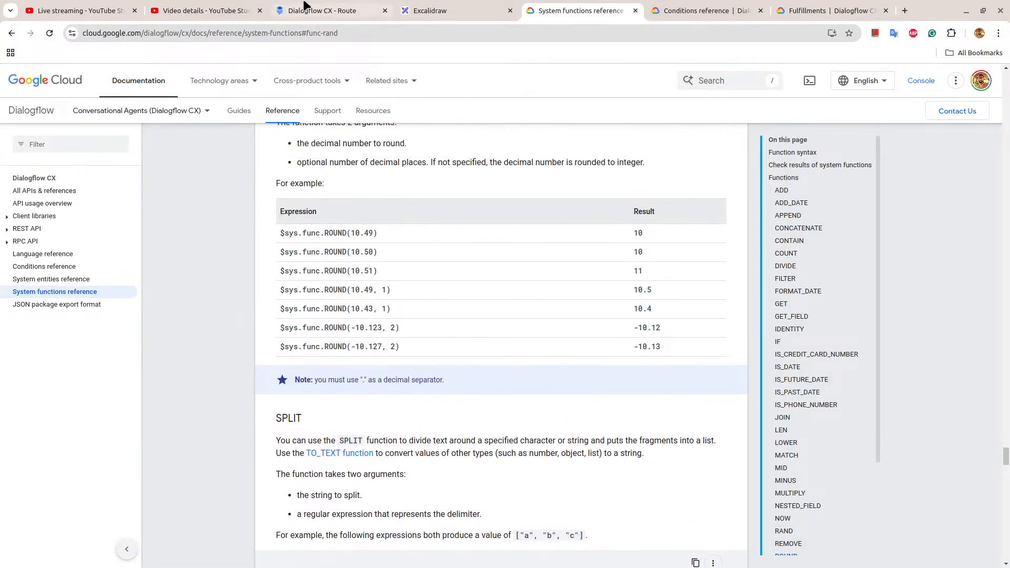
click(307, 8)
Switch to Excalidraw and append "(helpful in creating routes and formating response)" to the System functions line.
click(452, 10)
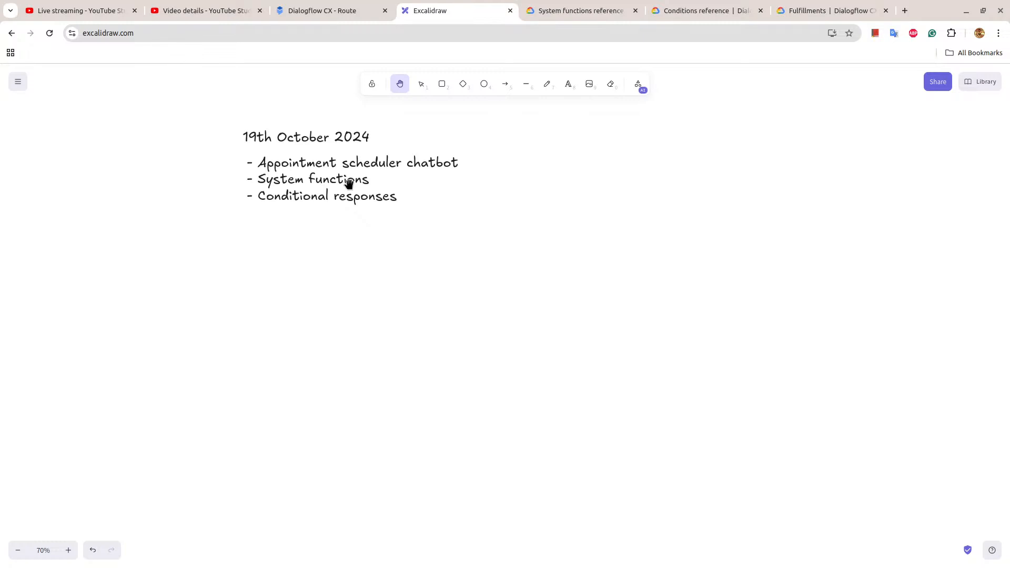
click(422, 84)
double_click(345, 189)
click(369, 179)
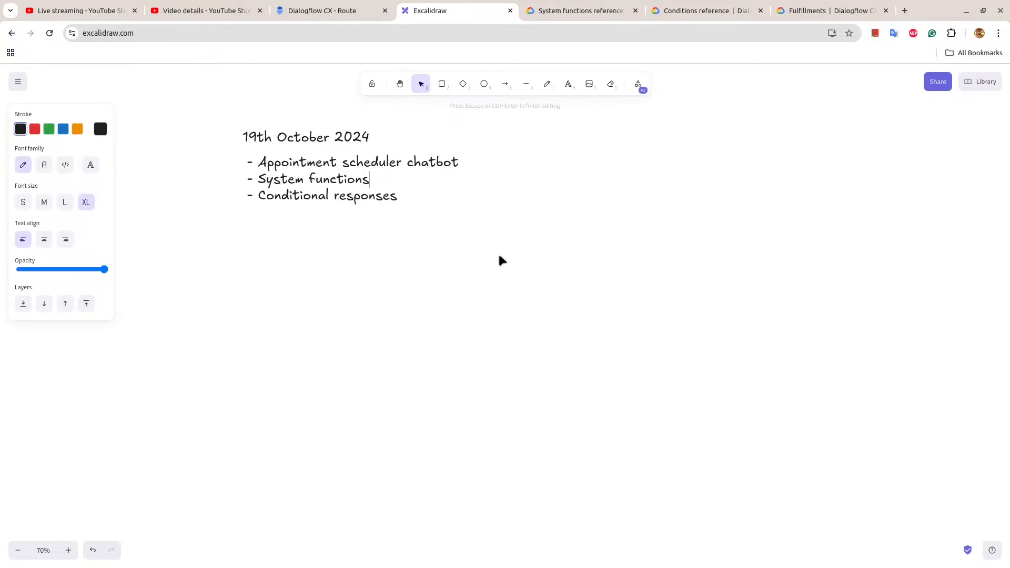
text((helpful in creating )
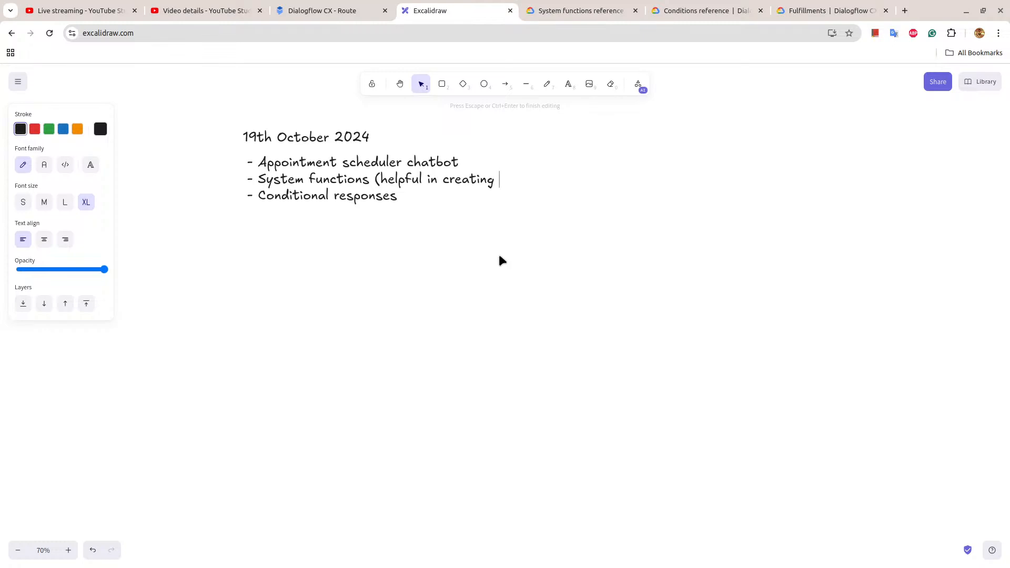
text(routes)
text(, an)
key(BackSpace)
key(BackSpace)
key(BackSpace)
key(BackSpace)
text(and formating )
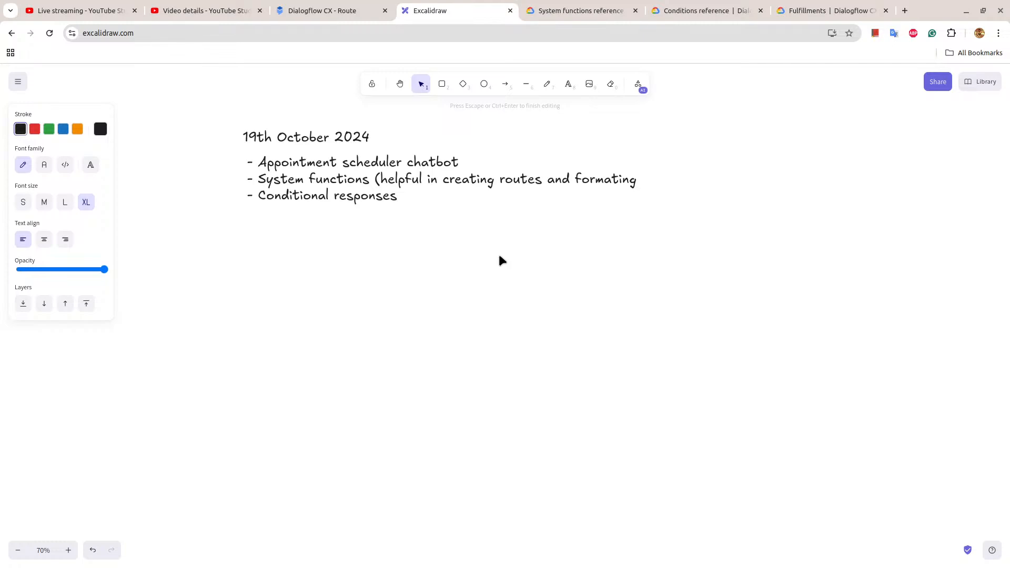
text(respons)
text(e))
text( (he)
text(lpful in)
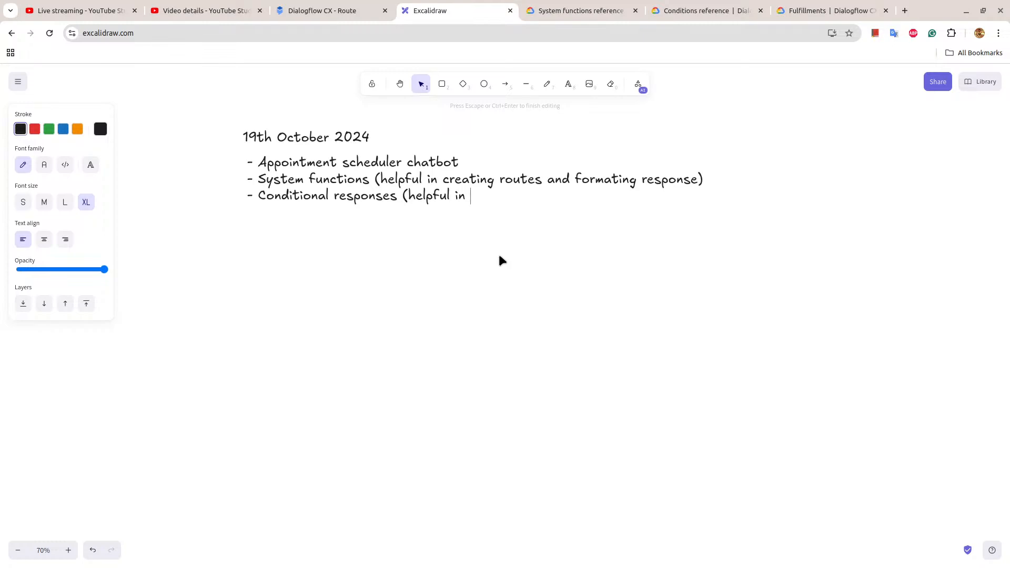
text( formating responses)
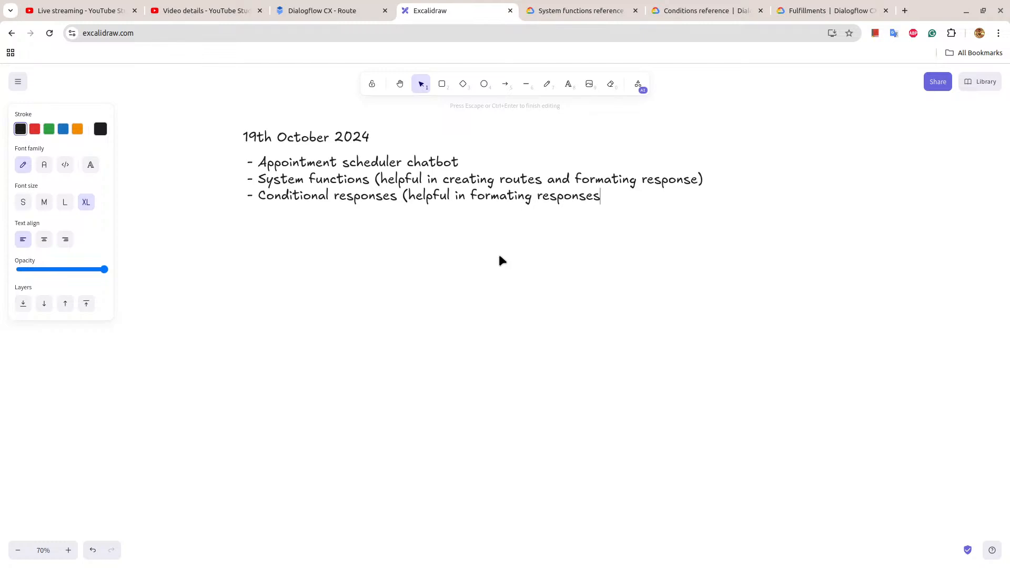
text(, this avoids calli)
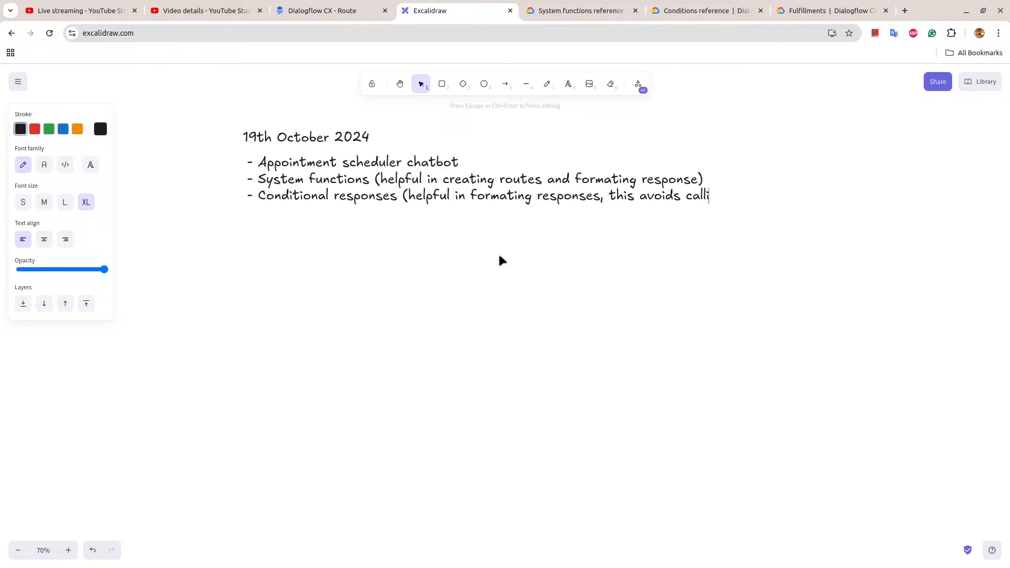
text(ng Webhook))
key(Escape)
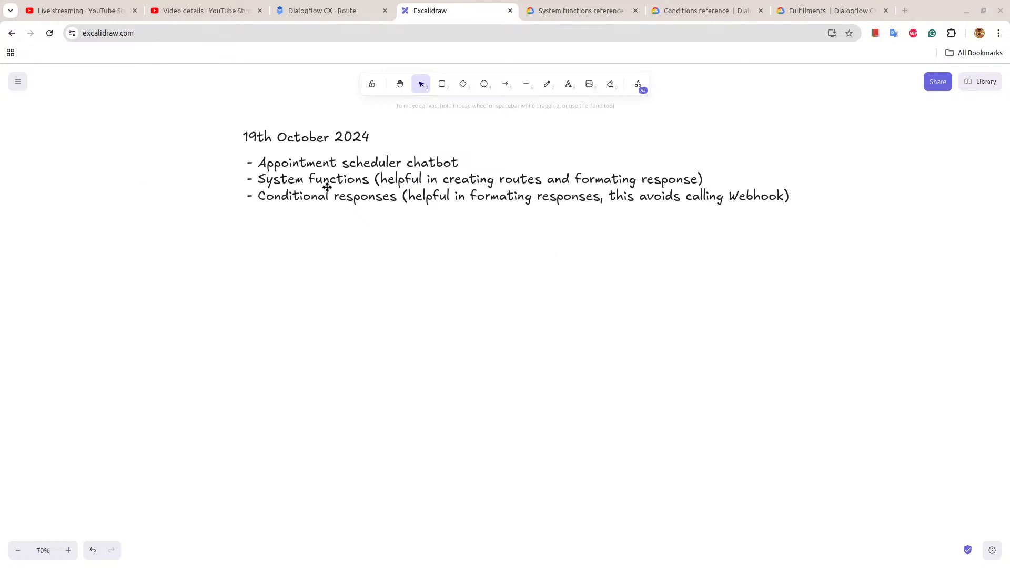
Replace the dash before Appointment scheduler chatbot with an empty checkbox "[]".
double_click(246, 165)
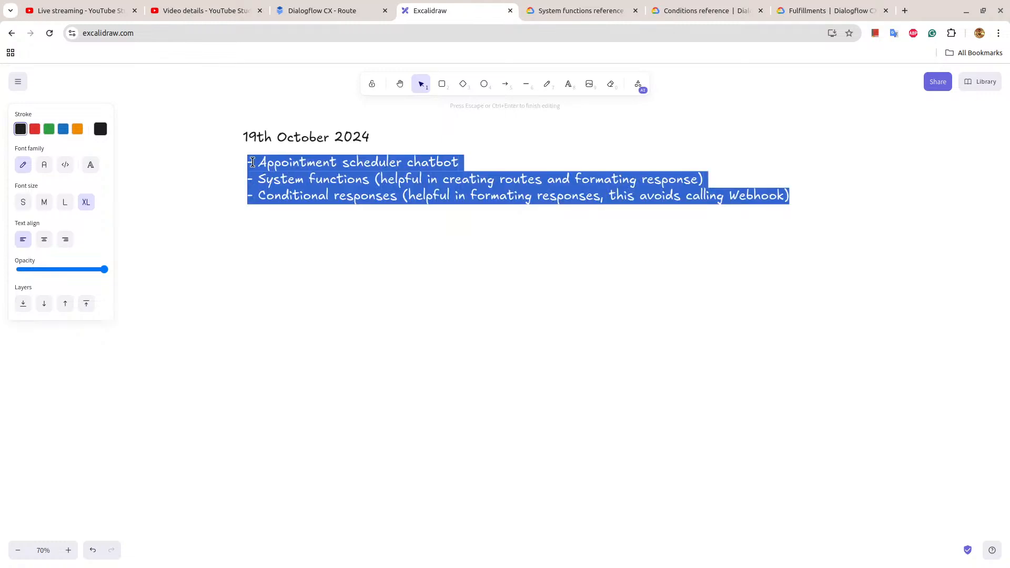
click(252, 164)
key(BackSpace)
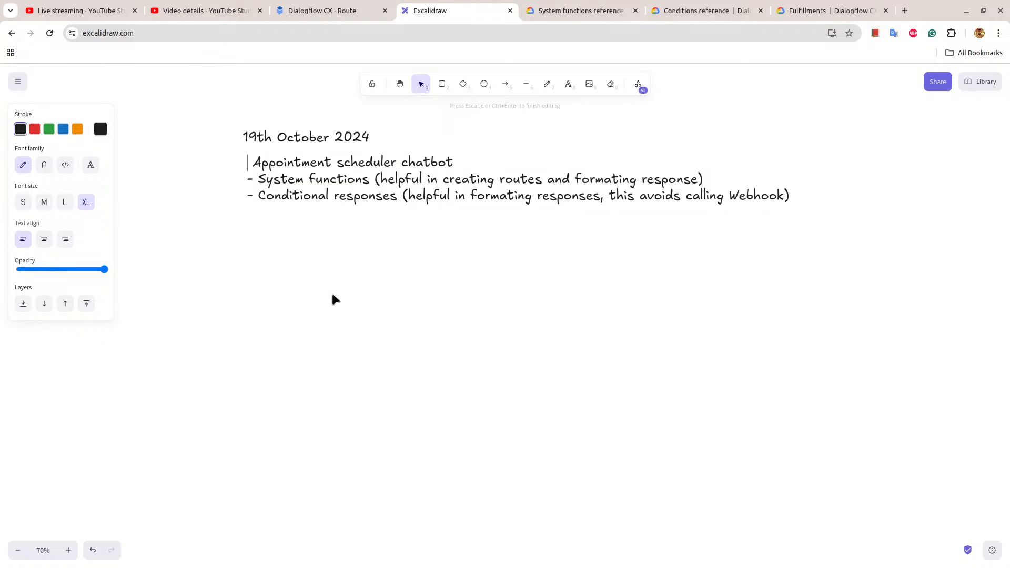
text([])
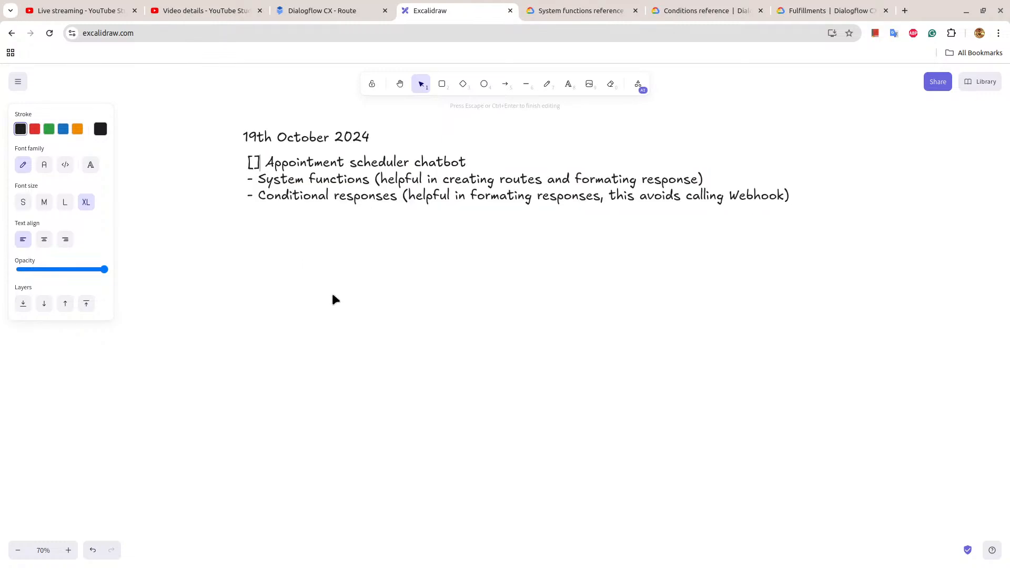
Replace the dashes before System functions and Conditional responses with checked boxes "[x]".
key(Down)
key(BackSpace)
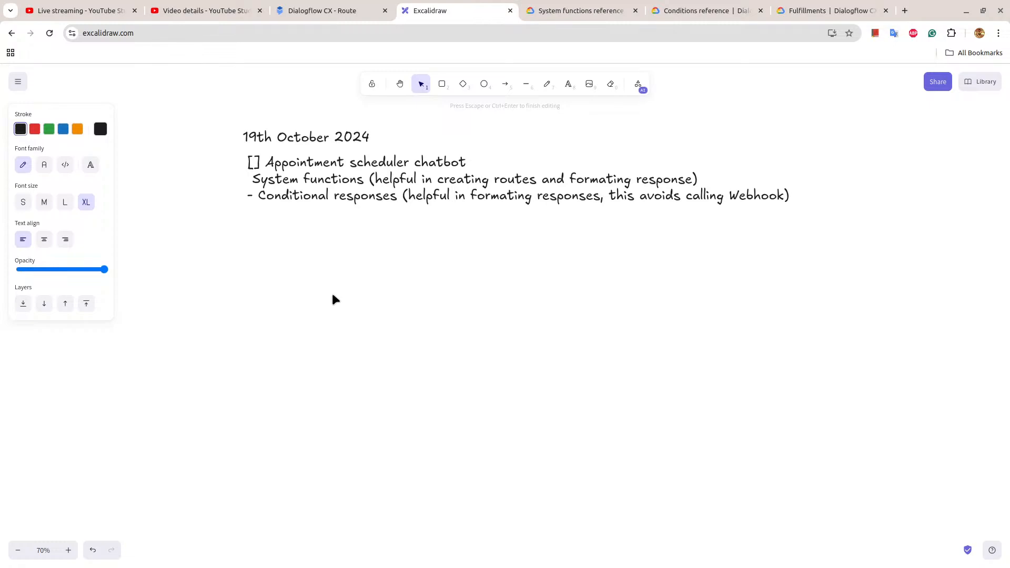
text([x])
key(Down)
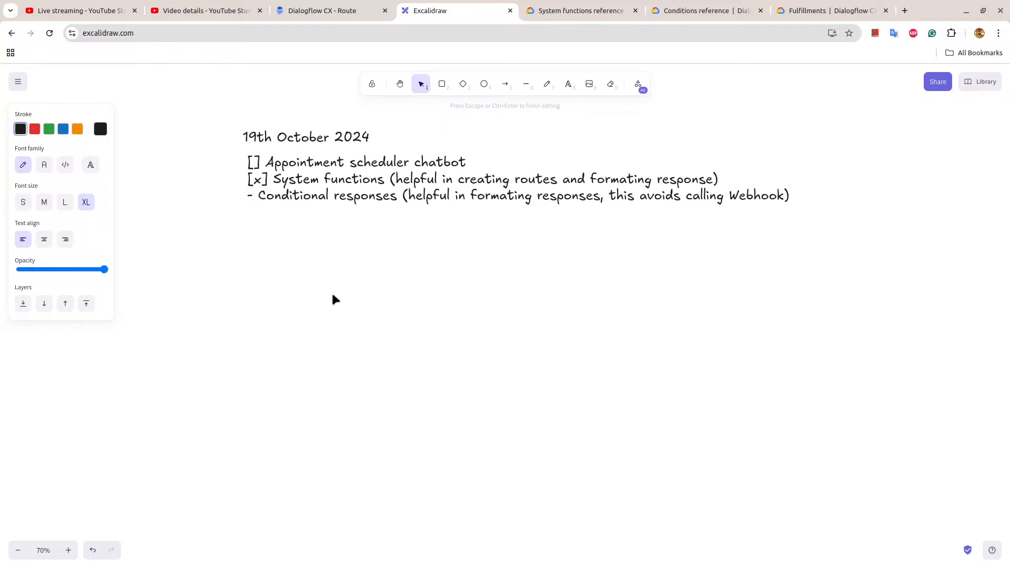
key(BackSpace)
text([x])
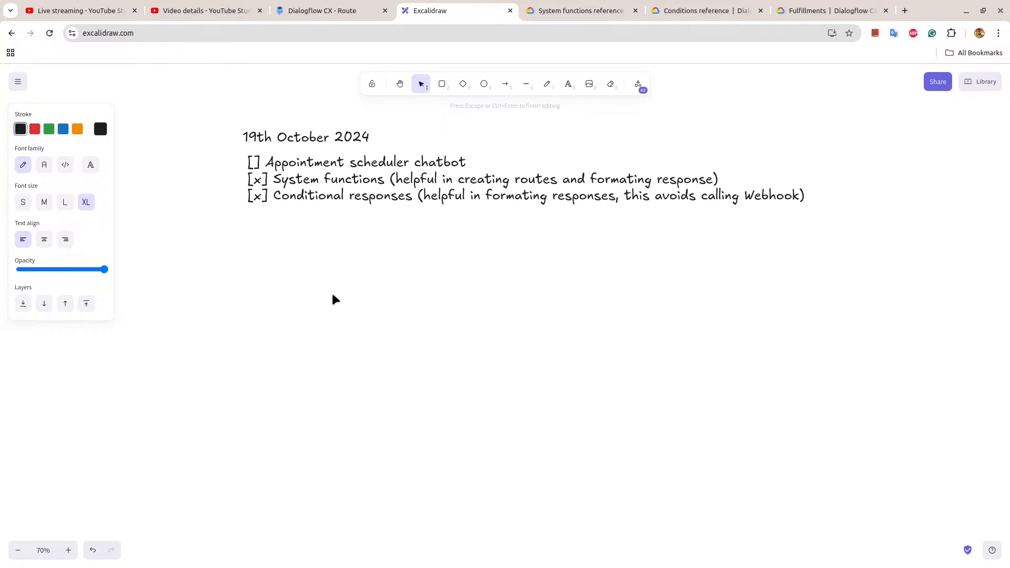
Revisit the system functions reference, then switch back to Dialogflow CX and examine the Small route's responses in the simulator.
click(334, 9)
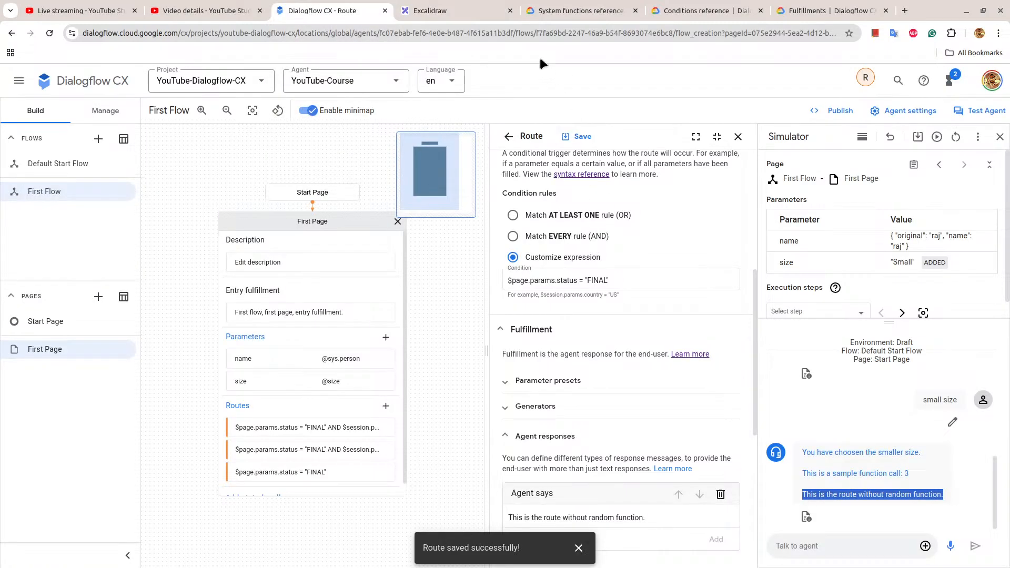
click(563, 9)
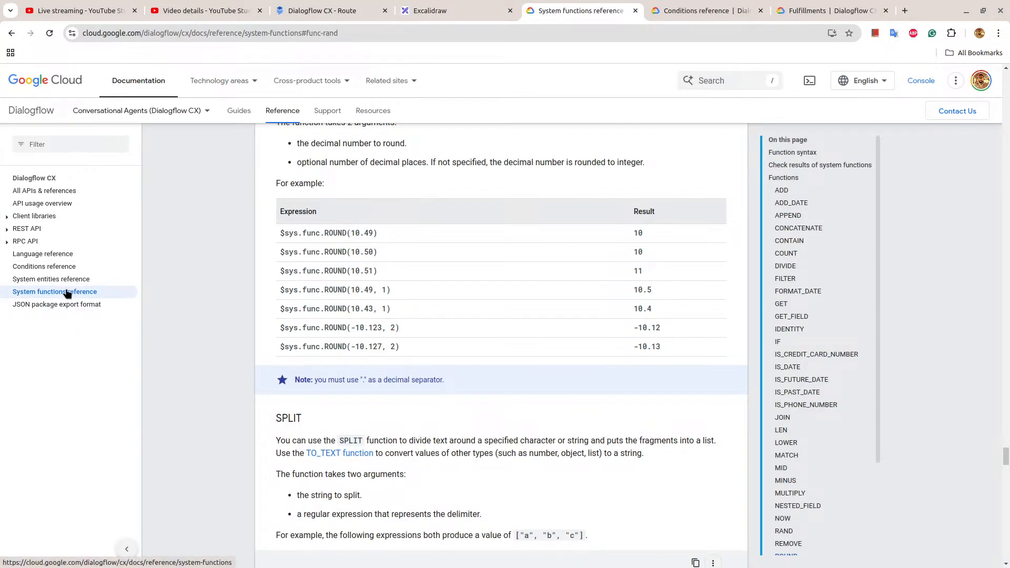
scroll(369, 289, down, 3)
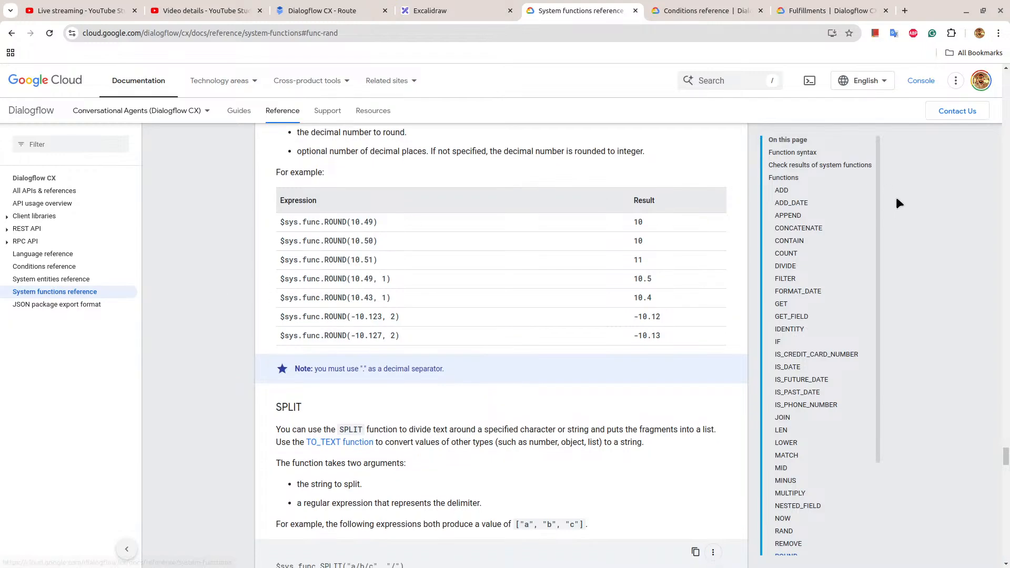
click(323, 8)
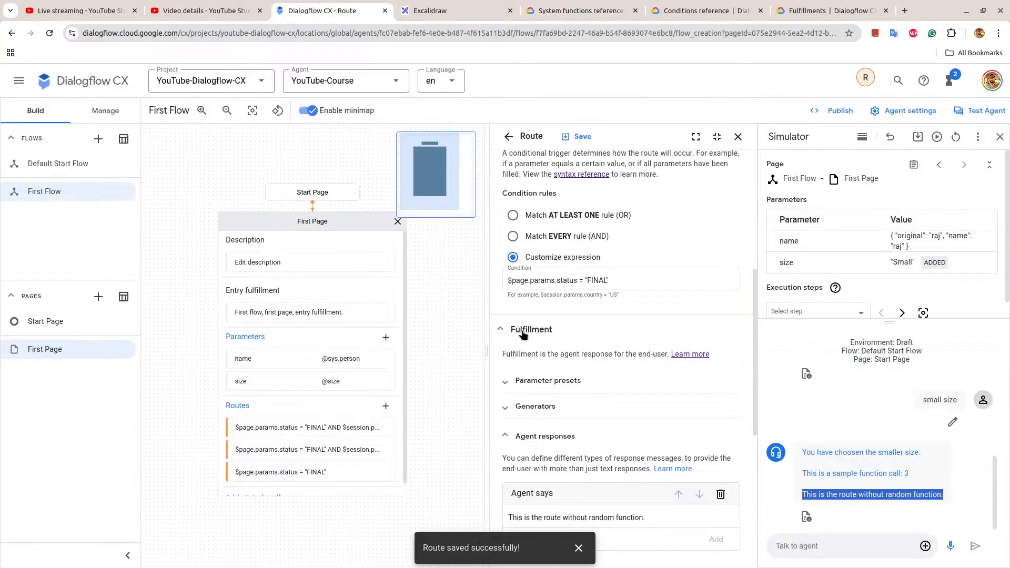
scroll(605, 330, down, 5)
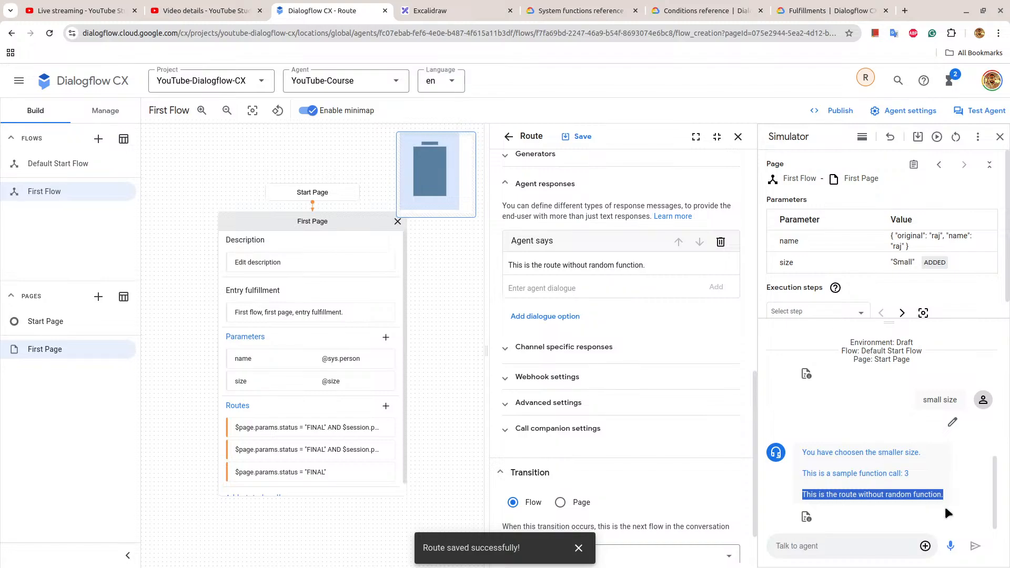
drag(911, 471, 793, 493)
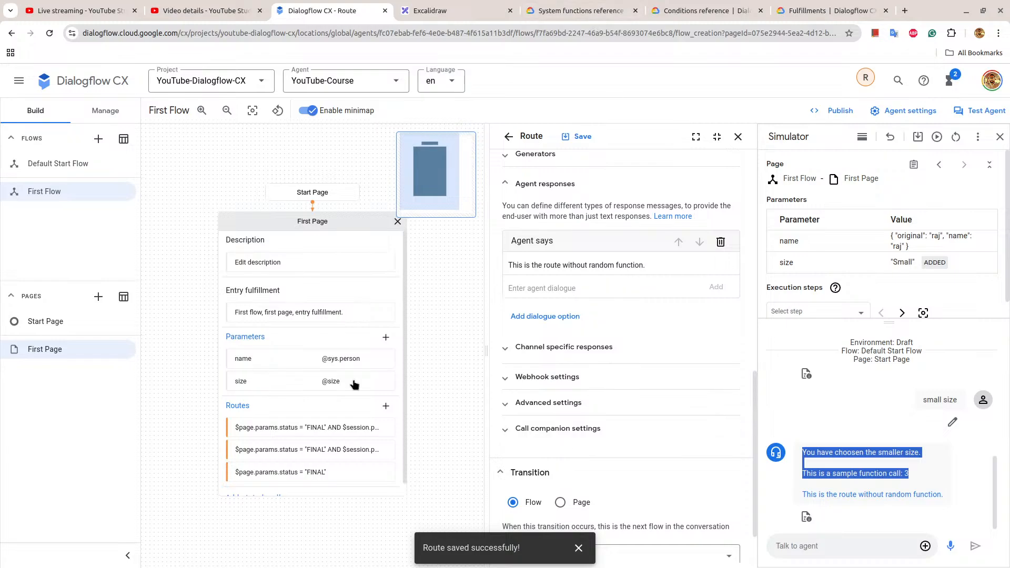
Open the Large route on First Page and examine the $sys.func.RAND() <= 0.5 rule in its condition.
click(326, 428)
scroll(535, 276, down, 5)
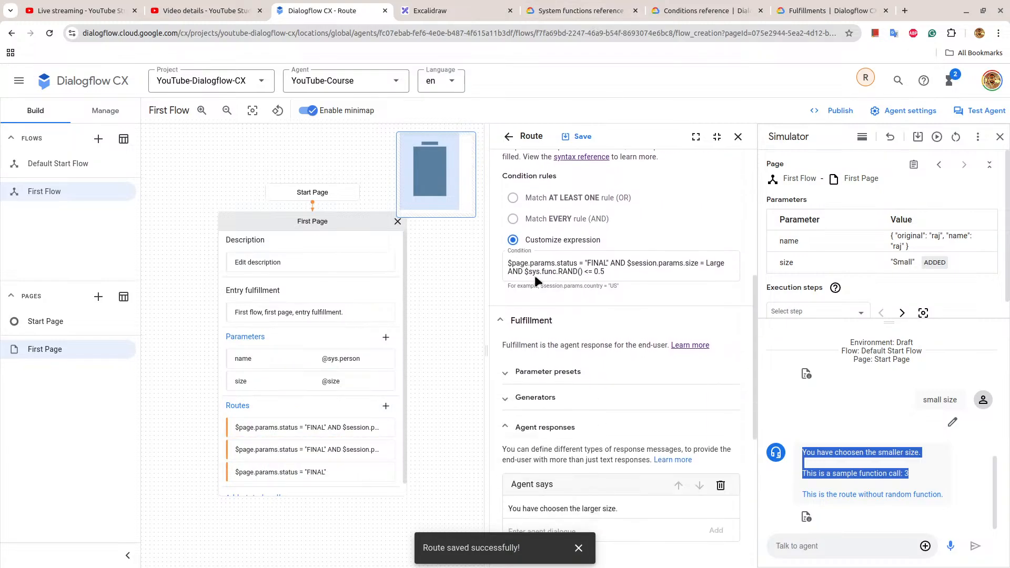
drag(524, 272, 605, 272)
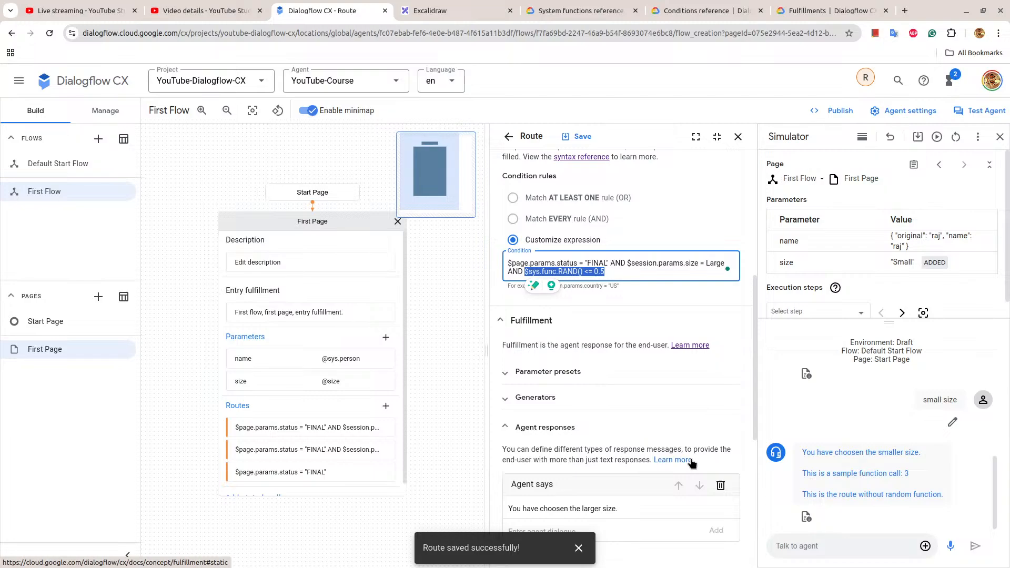
click(386, 338)
click(539, 199)
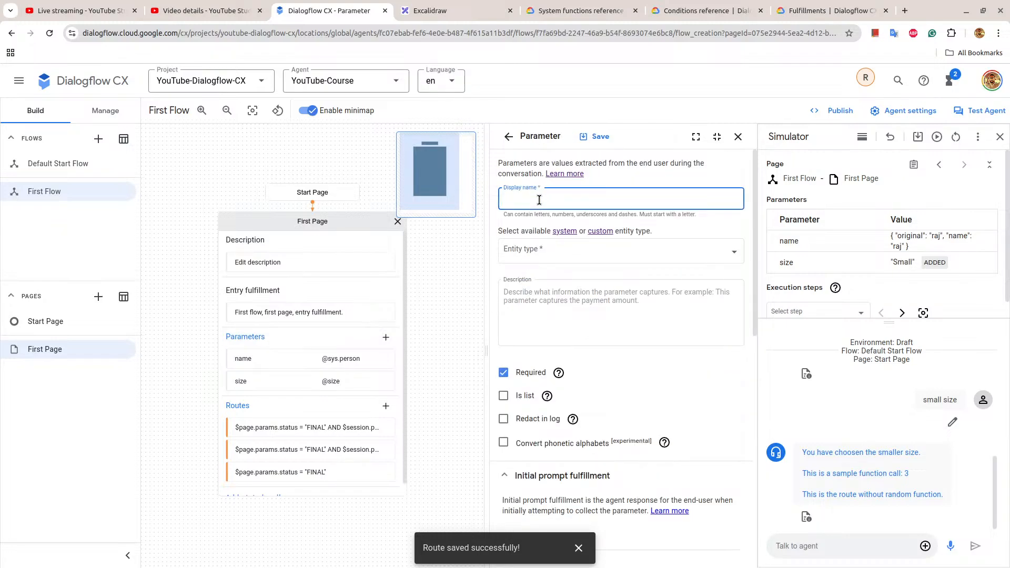
text(date)
click(542, 256)
text(sys)
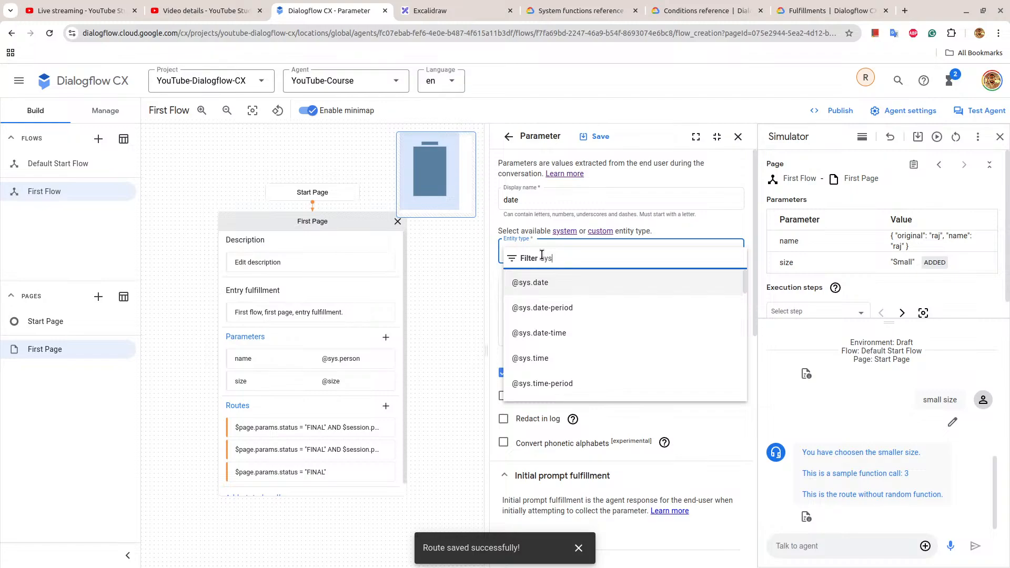
click(562, 280)
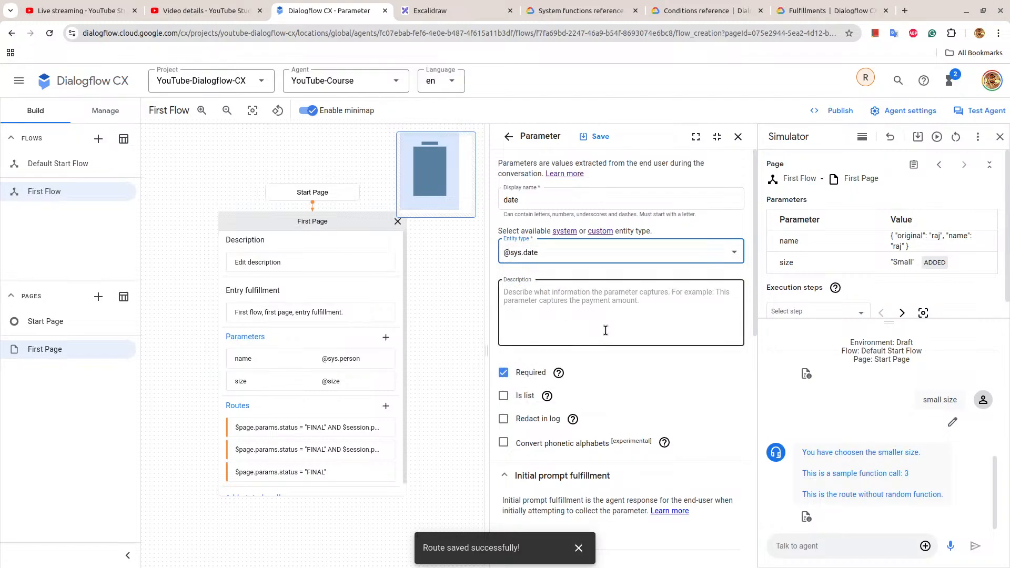
Add "Please provide a date." as the agent response in the date parameter's initial prompt fulfillment.
scroll(612, 357, down, 4)
click(566, 350)
click(566, 350)
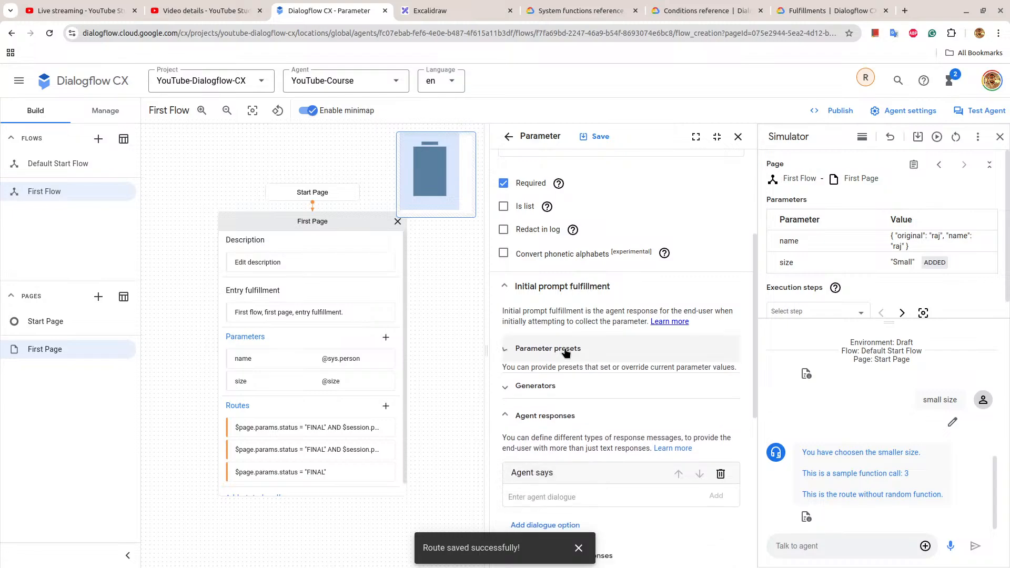
scroll(566, 351, down, 3)
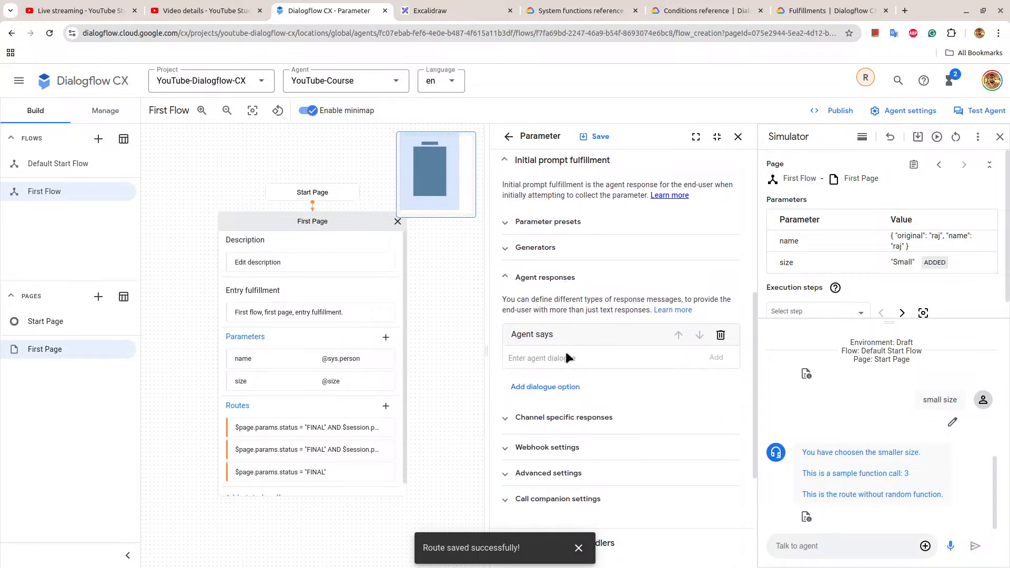
text(Please provide a date.)
click(716, 359)
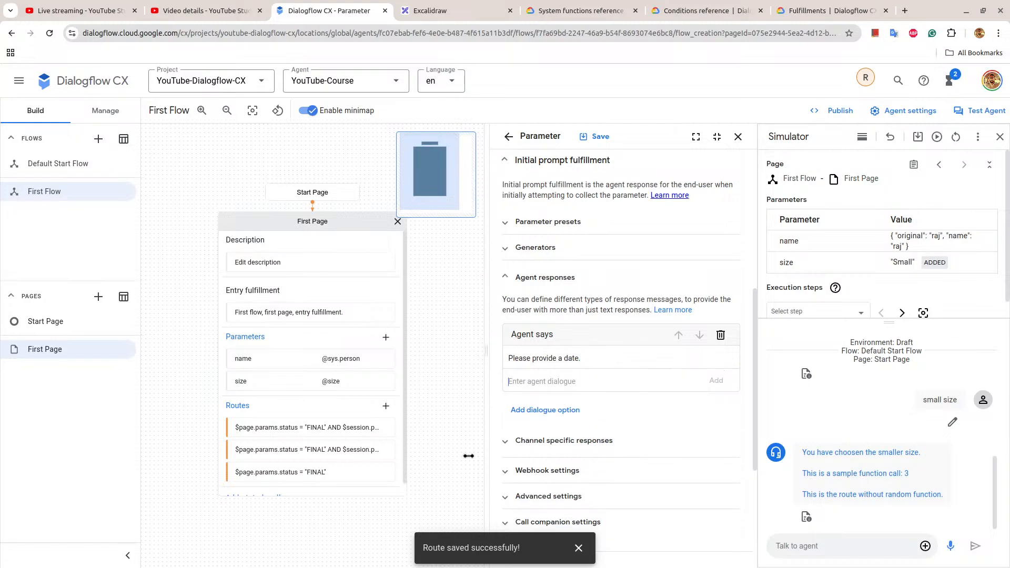
Delete all three existing routes from First Page: the Large, the Small and the plain FINAL status route.
click(230, 407)
click(737, 257)
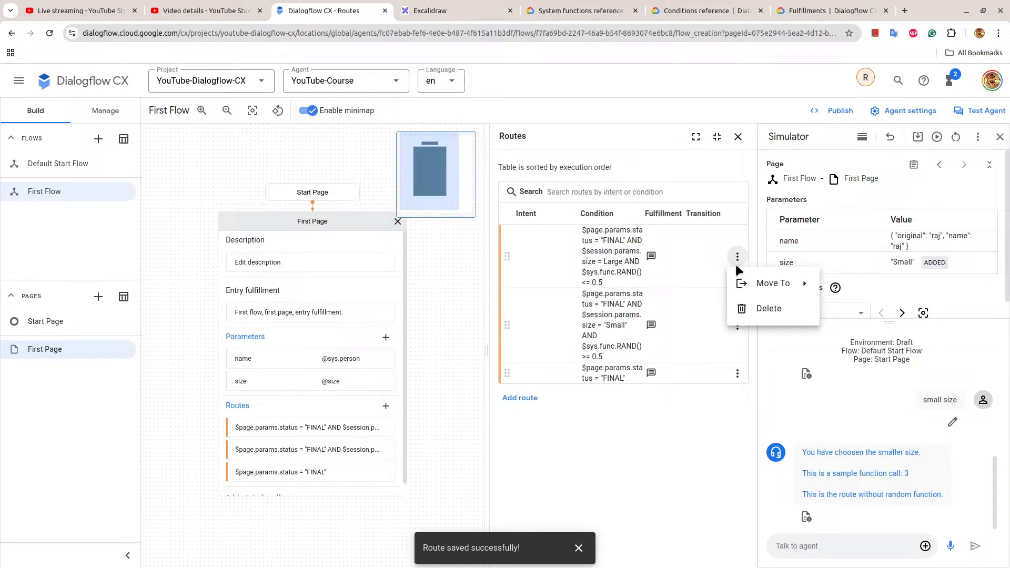
click(739, 307)
click(597, 339)
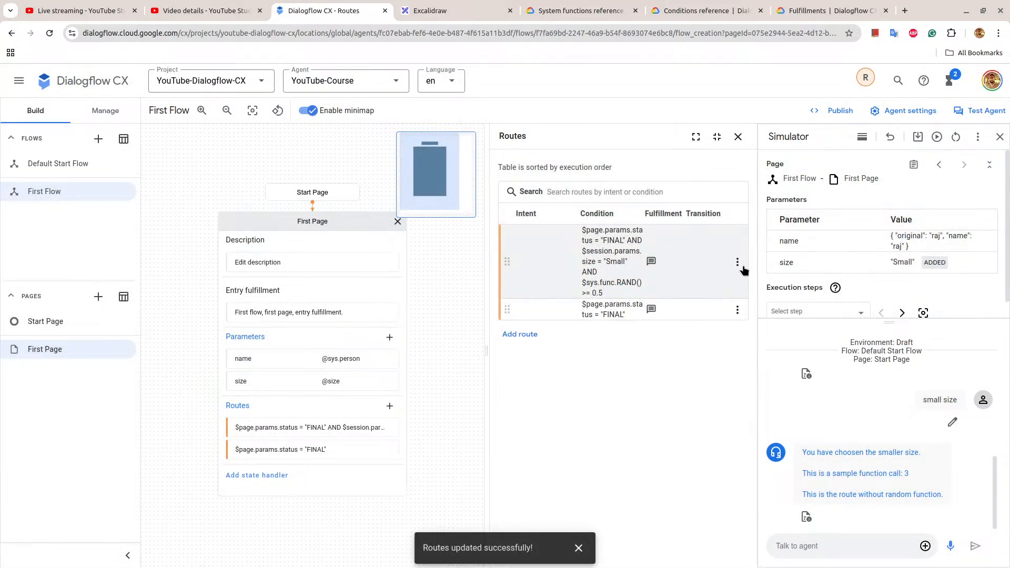
click(737, 261)
click(743, 314)
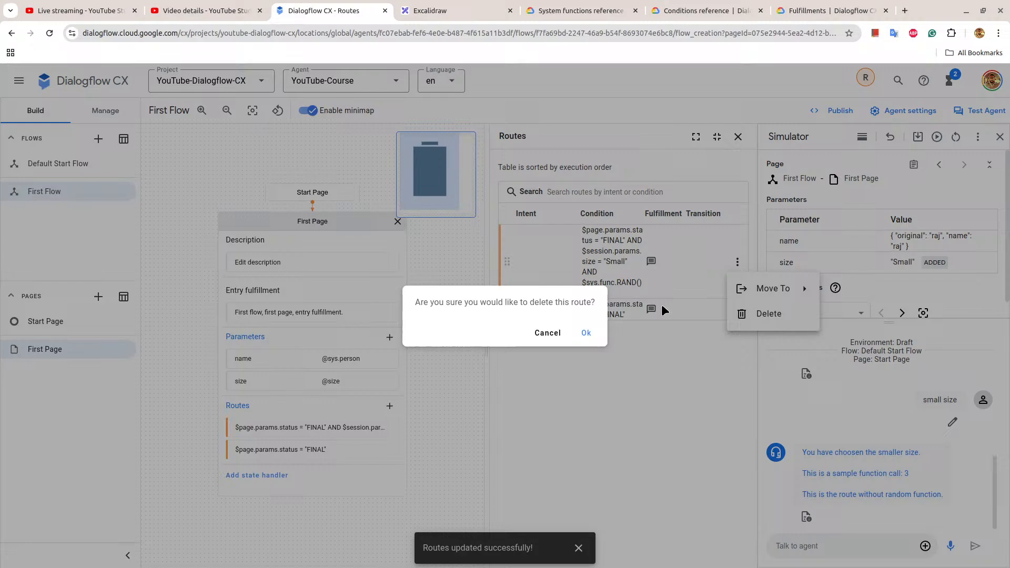
click(588, 334)
click(737, 235)
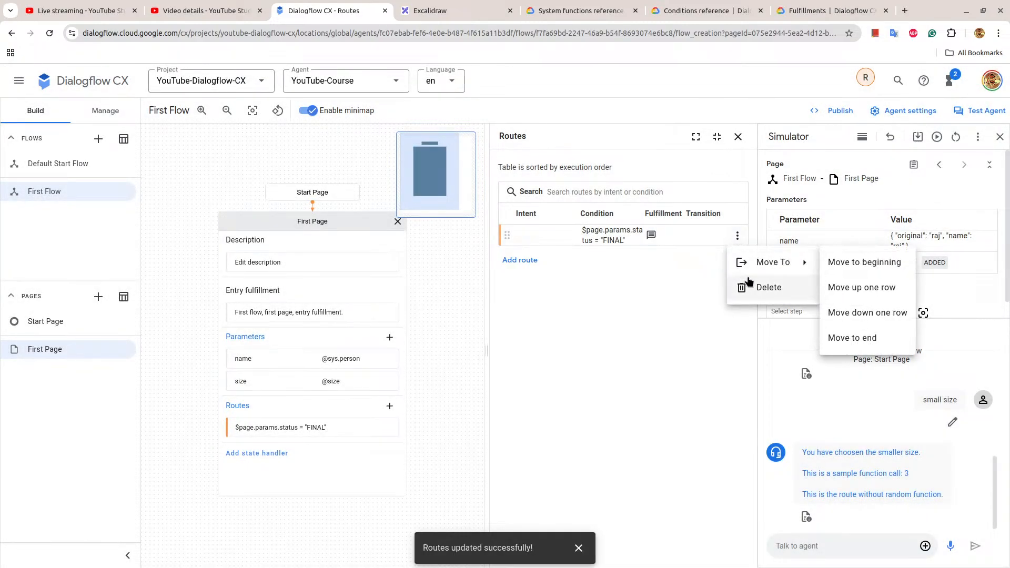
click(747, 286)
click(593, 335)
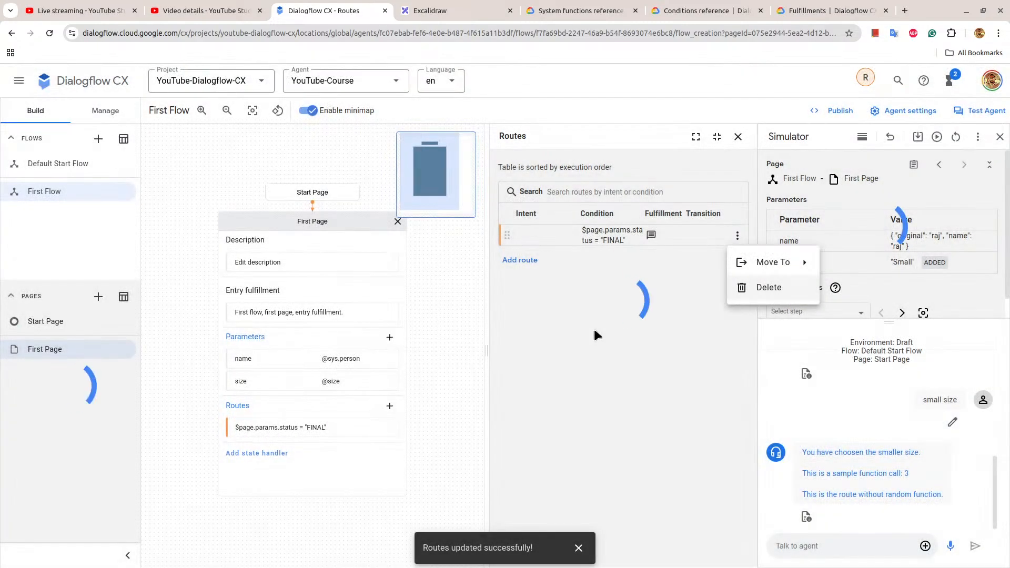
Copy the IS_PAST_DATE example expression from the system functions reference and return to the new First Page route in Dialogflow CX.
click(388, 407)
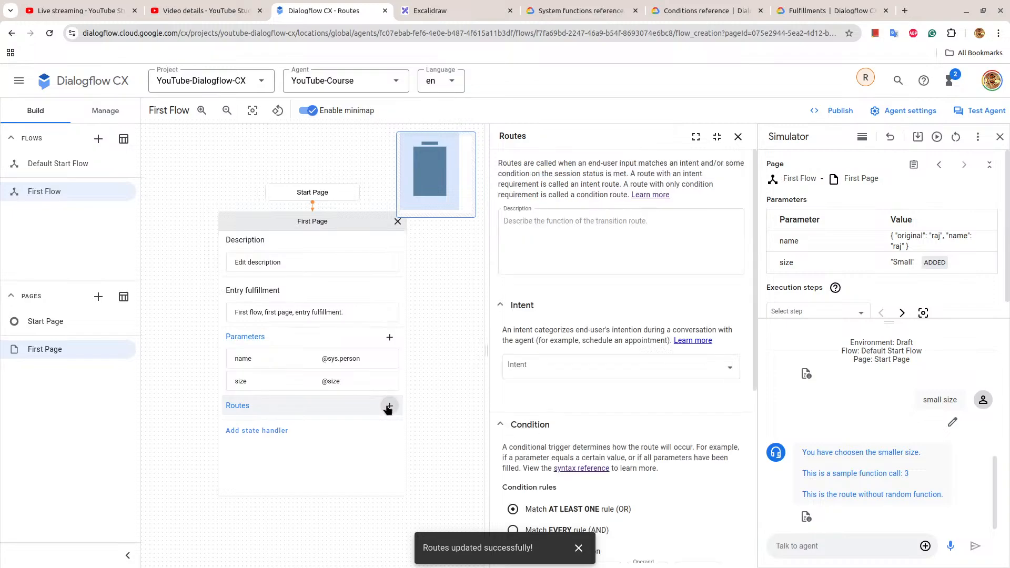
scroll(555, 352, down, 3)
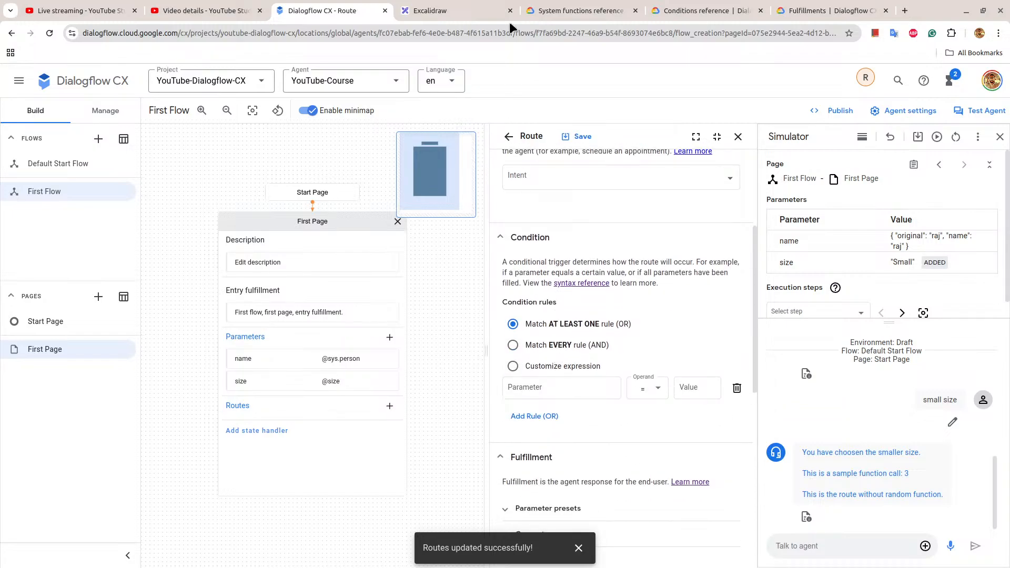
click(579, 11)
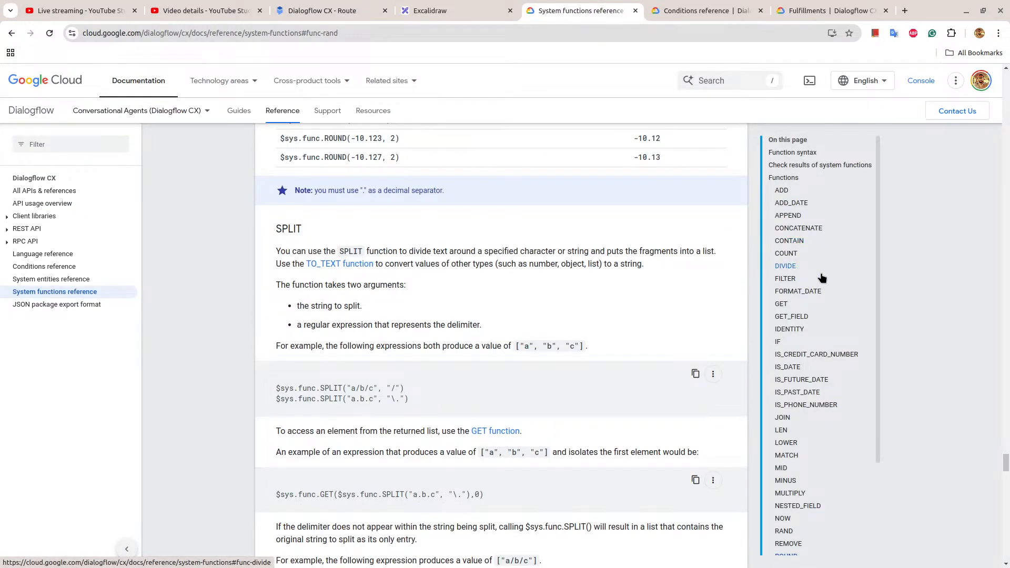
click(811, 391)
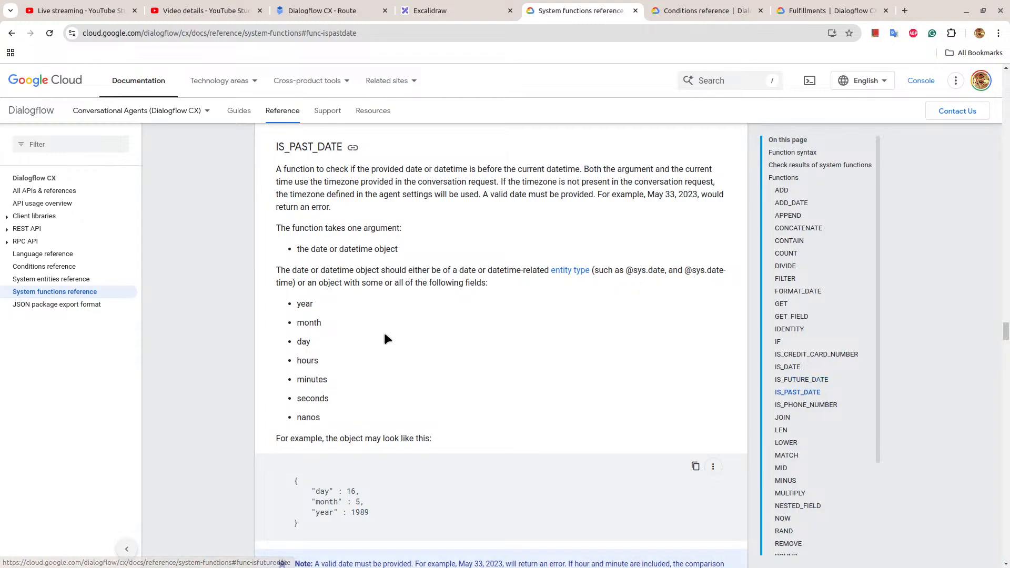
scroll(383, 330, down, 4)
scroll(384, 333, down, 1)
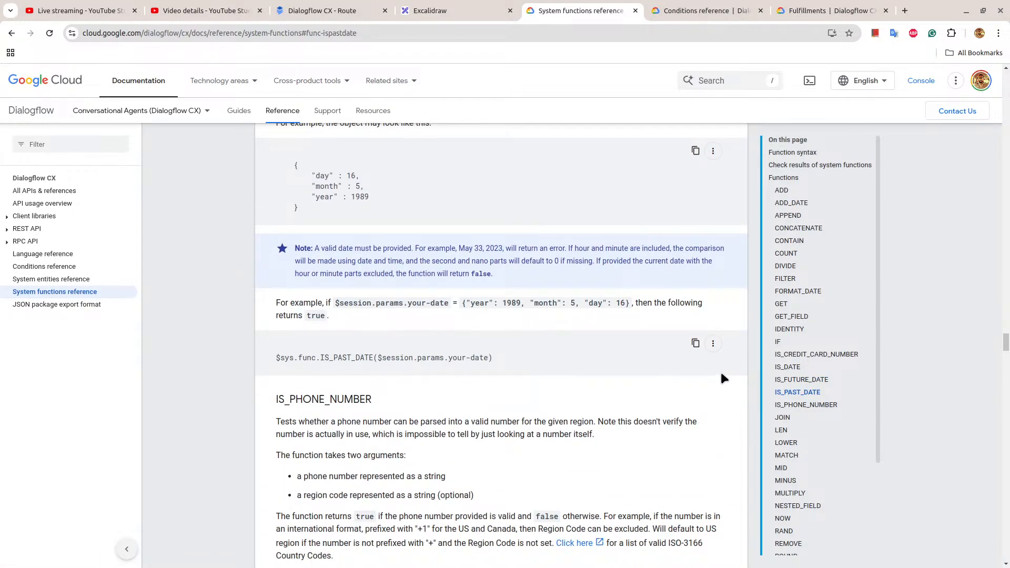
click(696, 343)
click(324, 11)
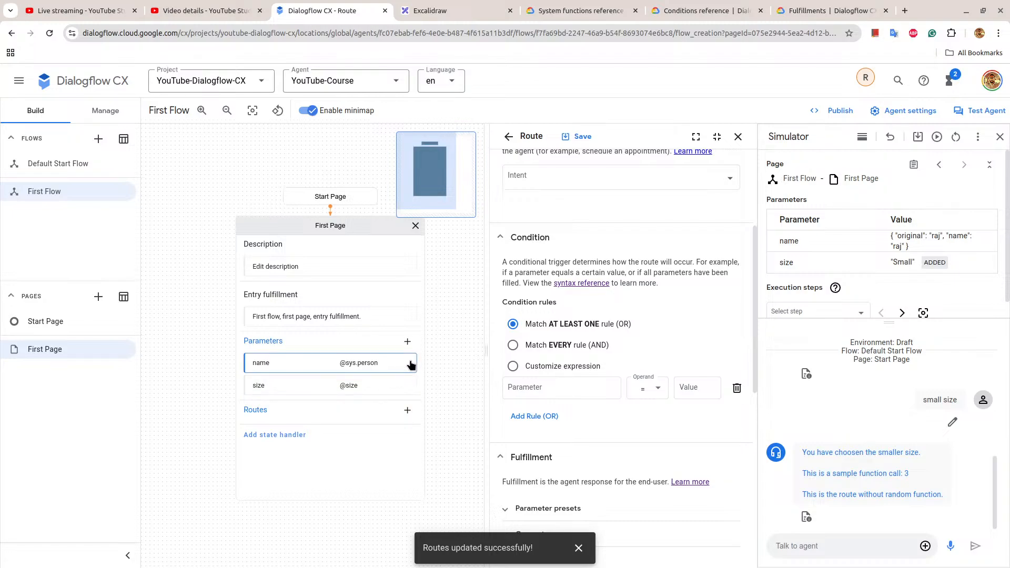
click(576, 138)
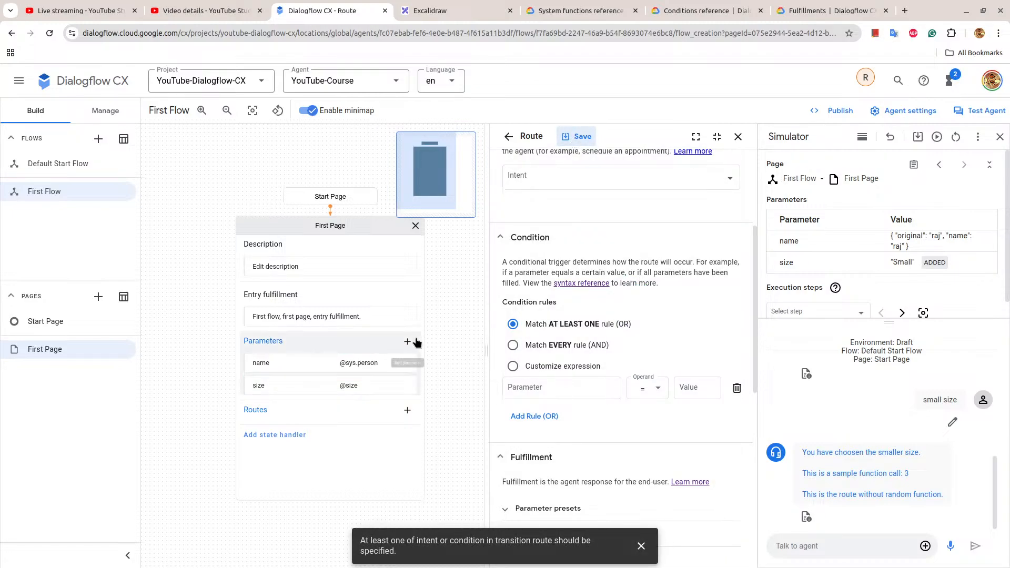
click(242, 342)
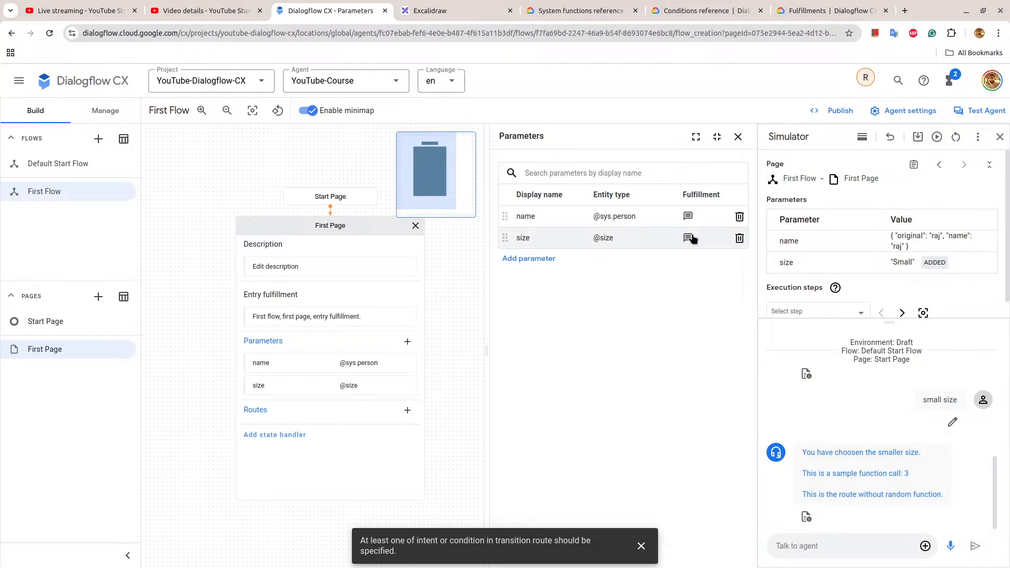
click(516, 258)
click(547, 197)
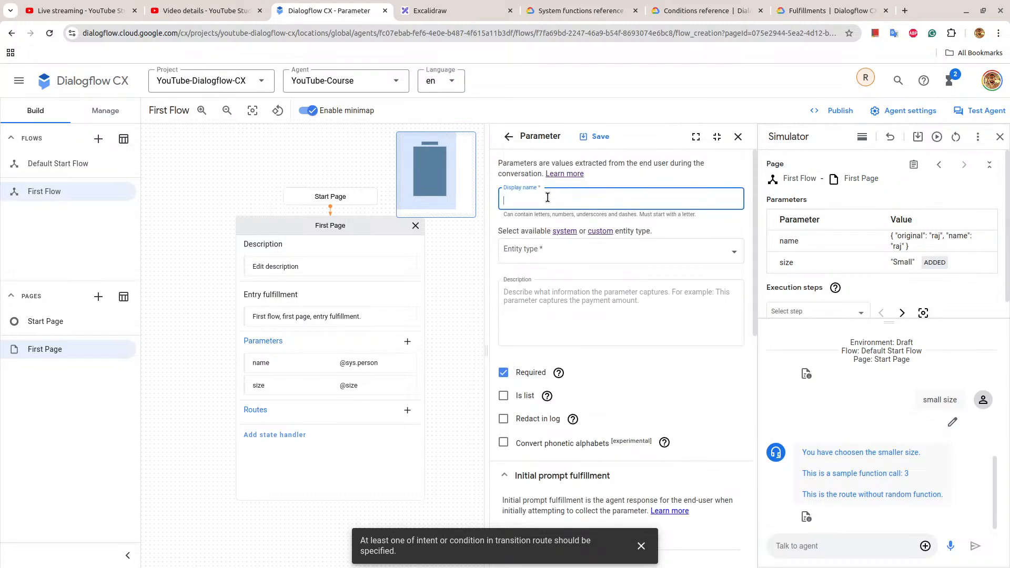
text(date)
click(552, 251)
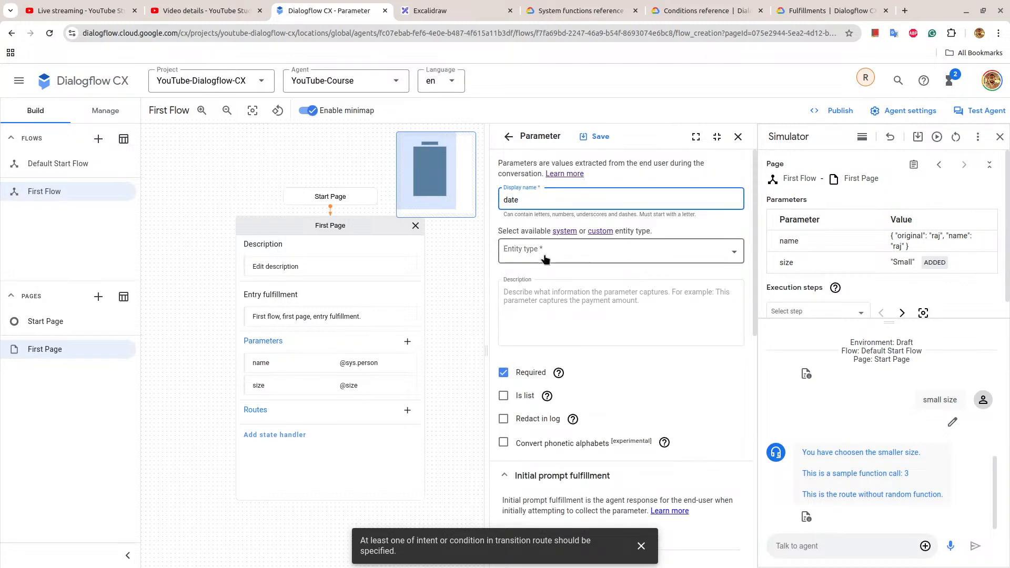
click(554, 283)
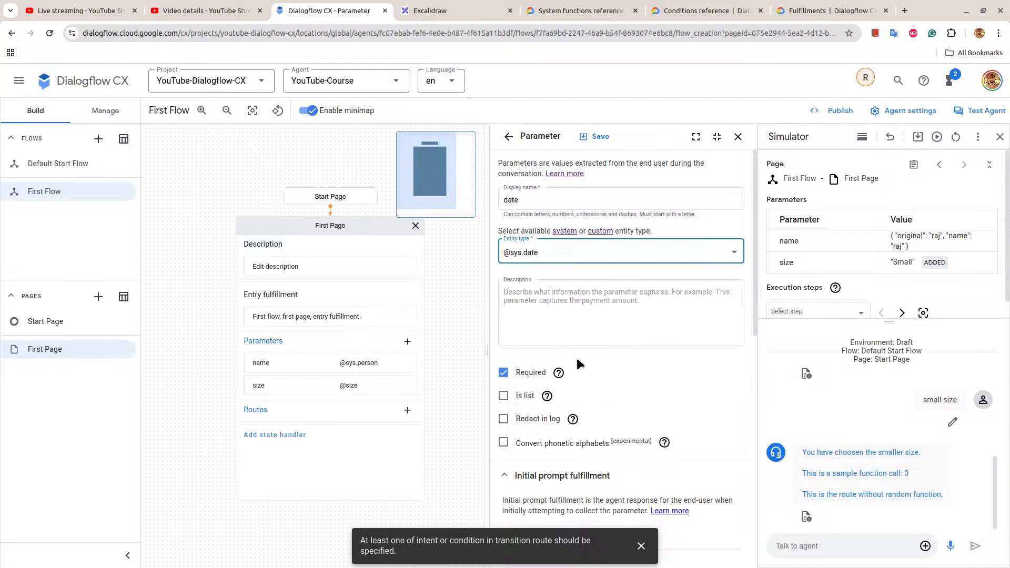
scroll(576, 355, down, 6)
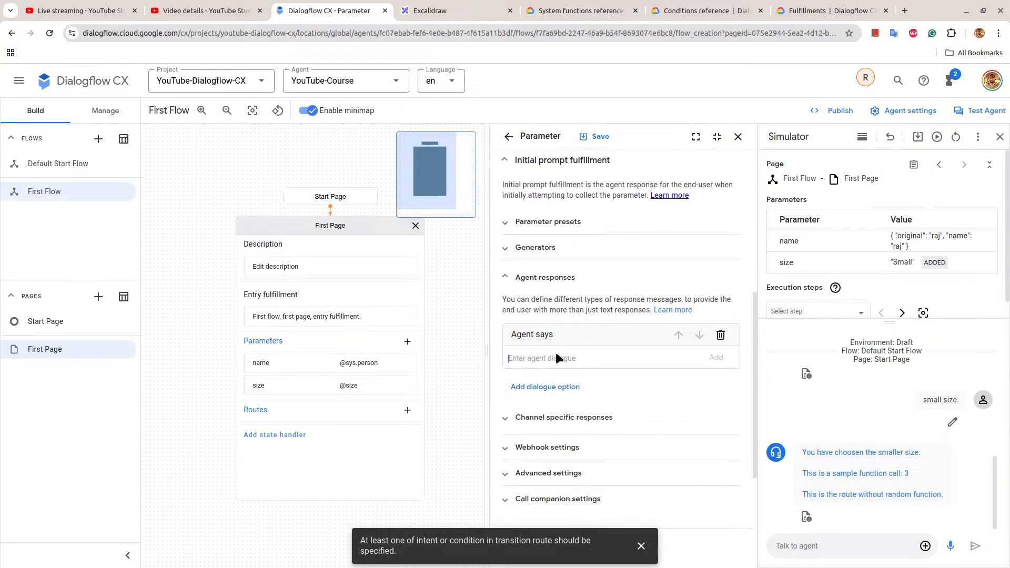
key(ctrl+v)
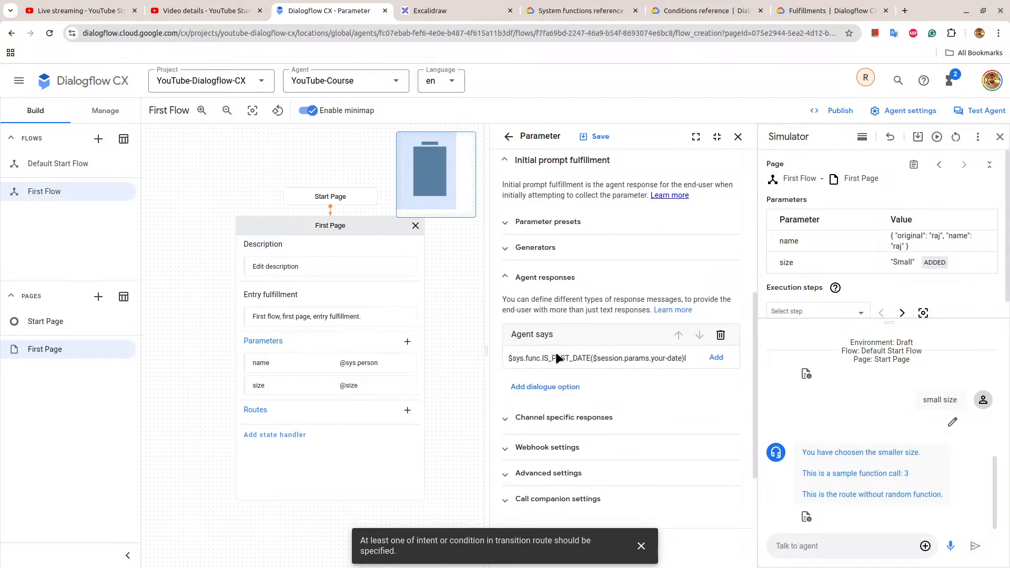
key(ctrl+a)
key(BackSpace)
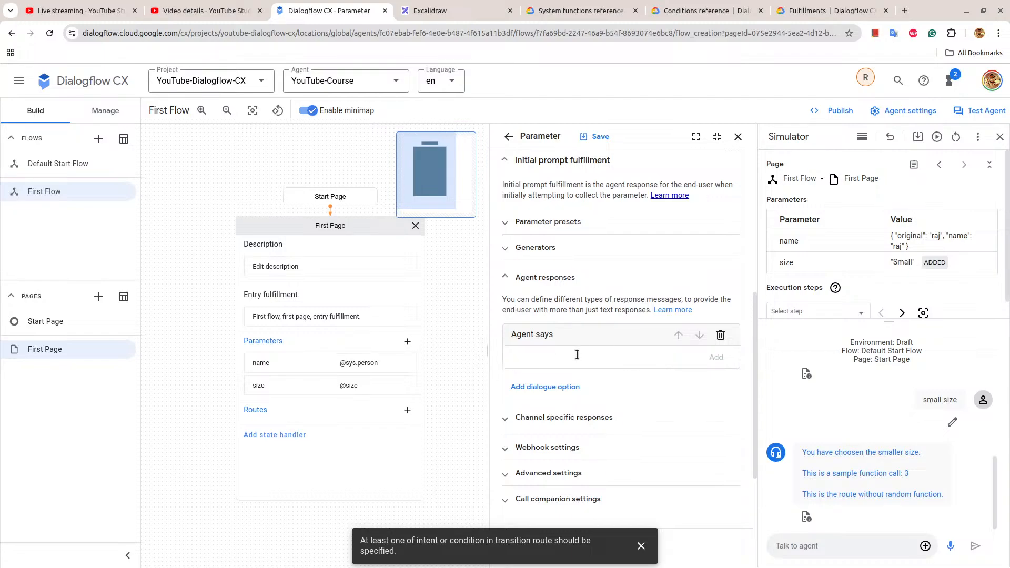
Set the date parameter's initial prompt response to "Please provide a date.", then save and close the parameter.
text(Please provide a date.)
click(716, 358)
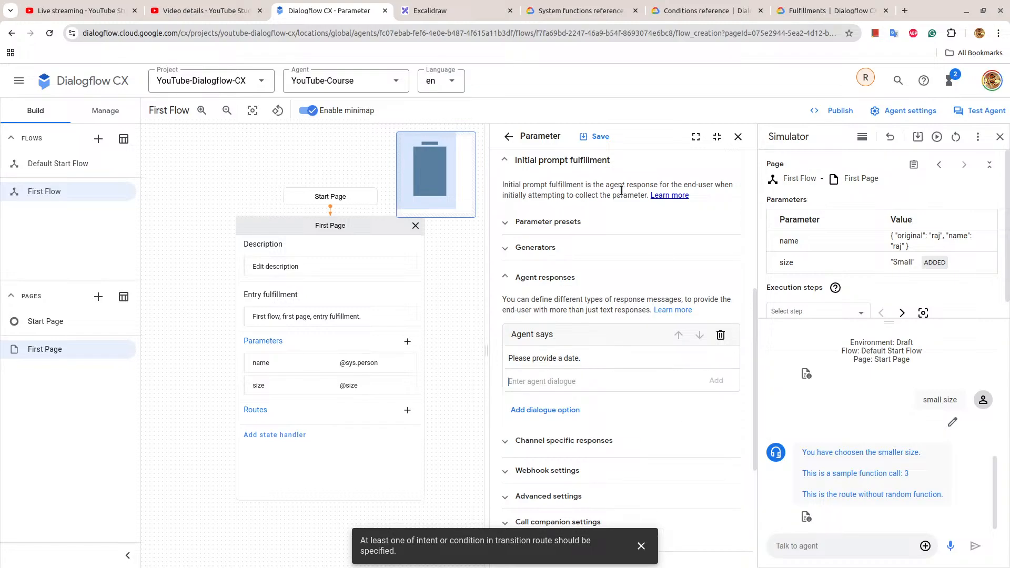
click(609, 140)
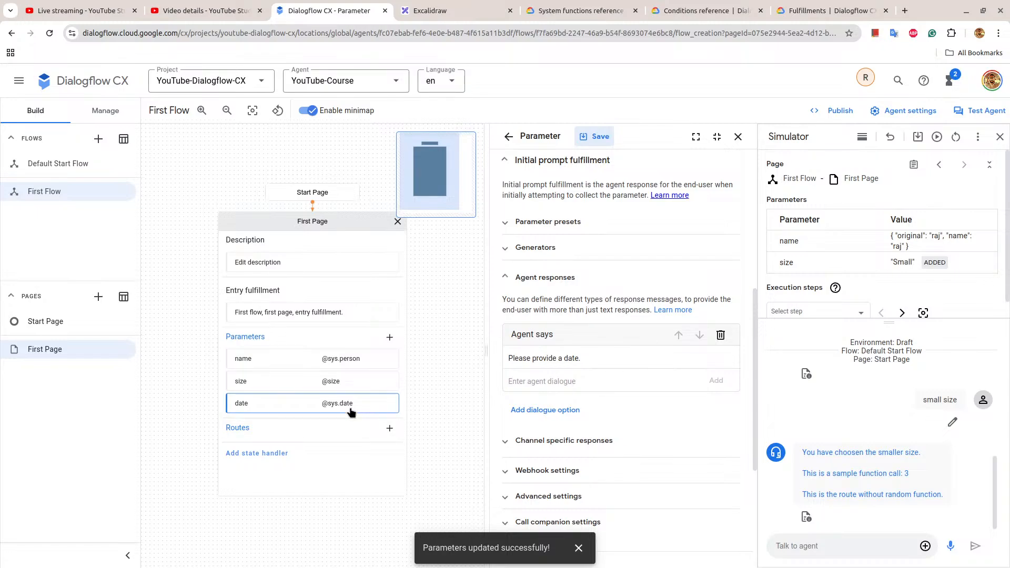
click(738, 138)
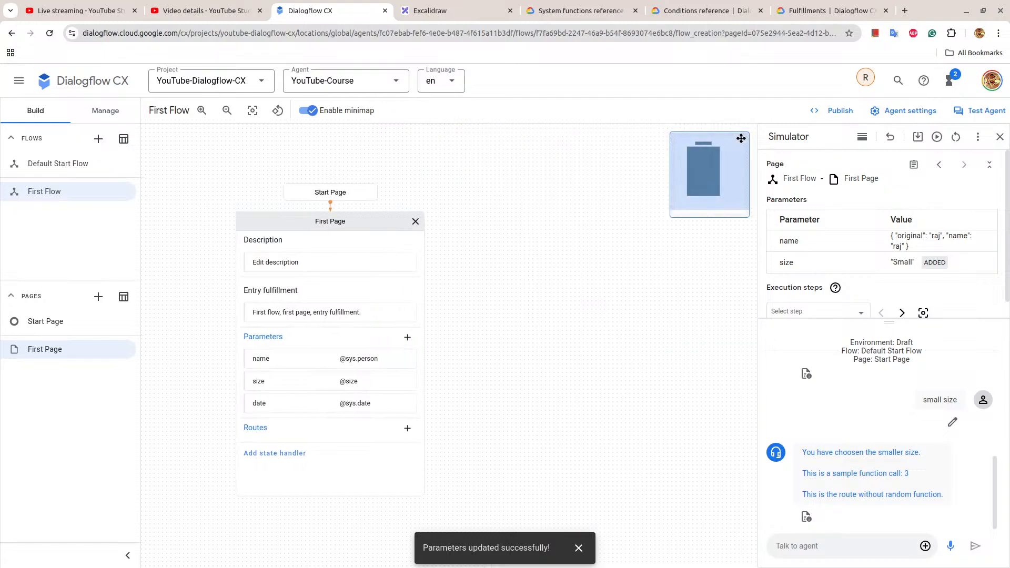
Add a First Page route with the customized condition $sys.func.IS_PAST_DATE($session.params.date).
click(408, 430)
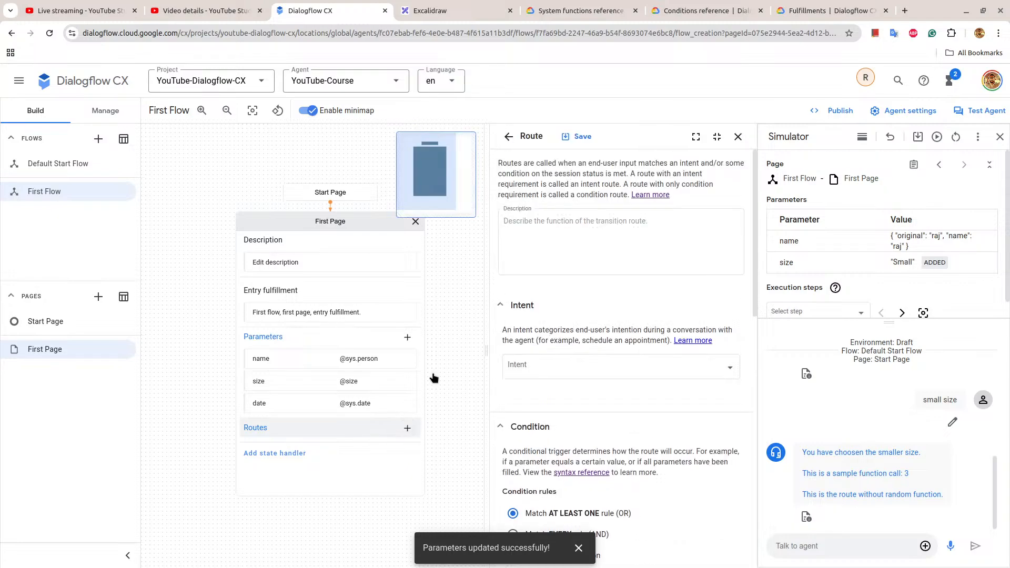
scroll(581, 266, down, 3)
click(531, 366)
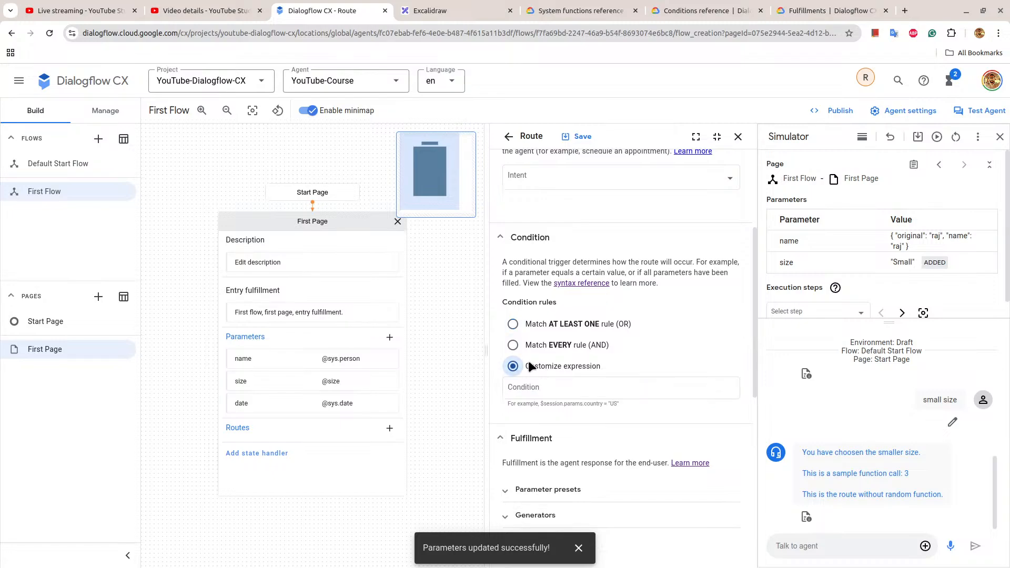
click(528, 389)
key(ctrl+v)
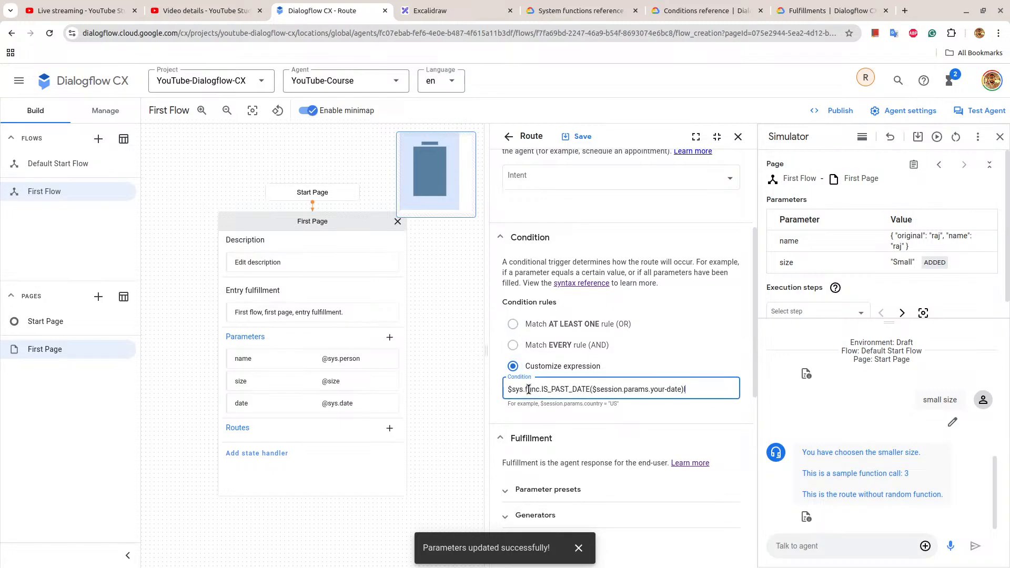
key(Left)
key(Left)
key(Left)
key(Left)
key(Left)
key(Left)
key(BackSpace)
key(BackSpace)
key(BackSpace)
key(BackSpace)
key(BackSpace)
click(584, 411)
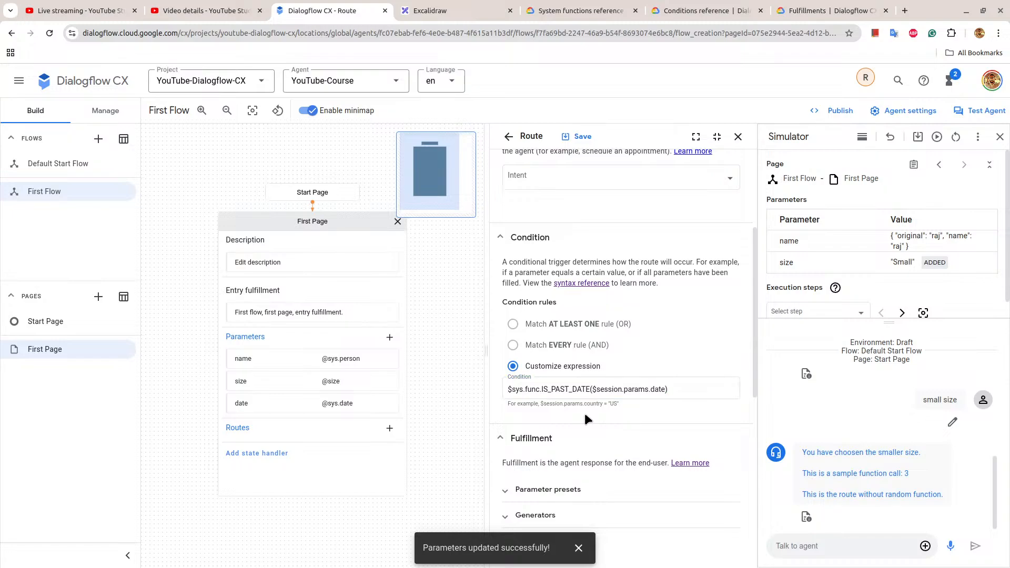
Give the past-date route the agent response "You have entered a past date.", then save and close the route.
scroll(584, 410, down, 5)
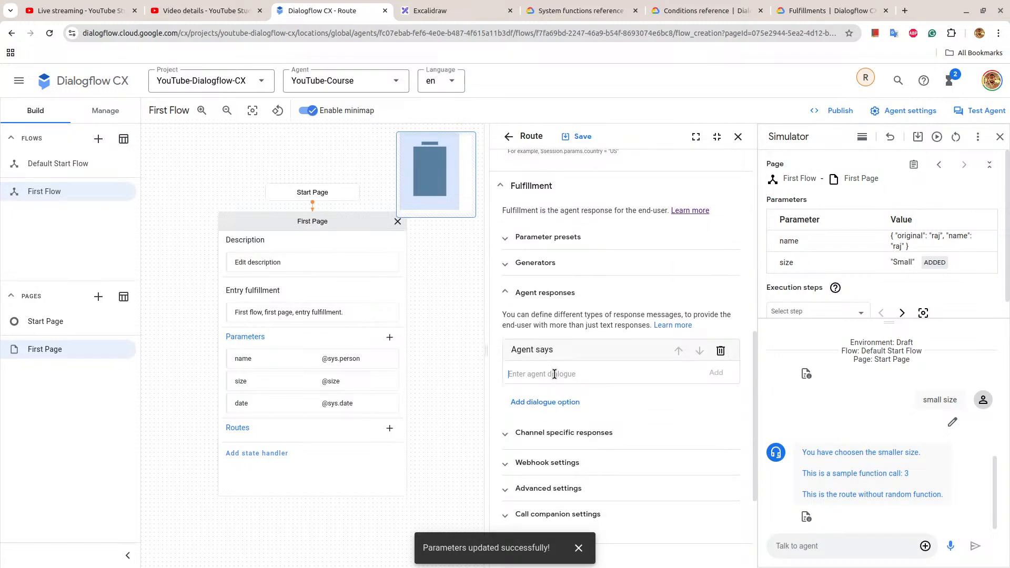
click(555, 374)
text(You have entered a past date.)
click(520, 374)
click(717, 373)
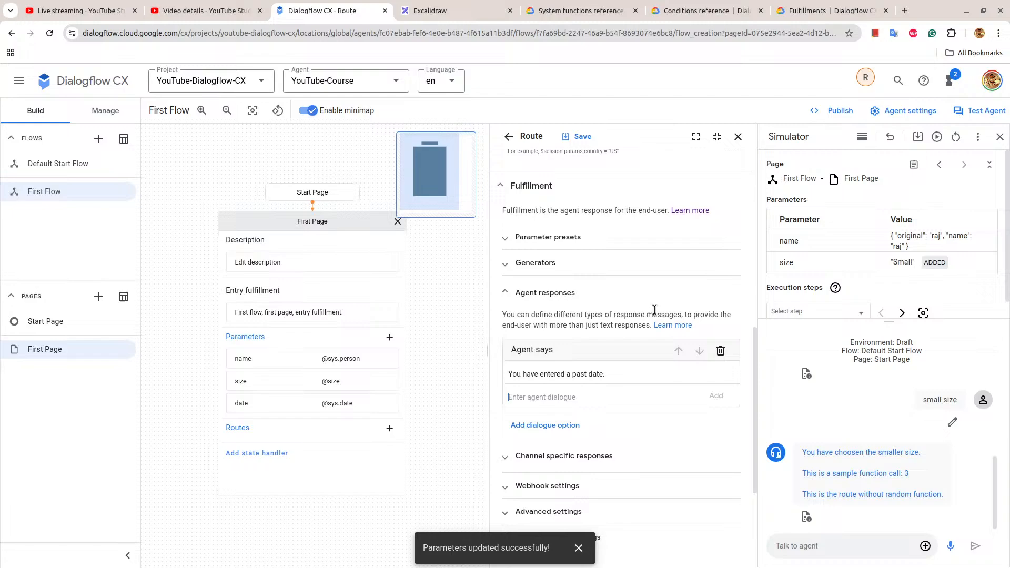
click(581, 137)
click(738, 137)
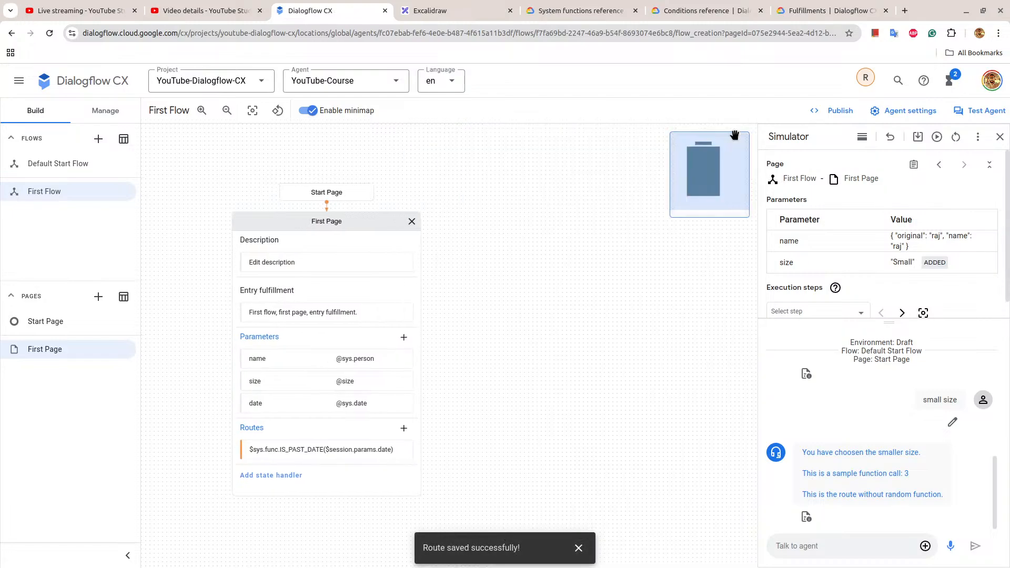
Add a second First Page route and set its first condition rule's parameter to $page.params.status.
click(407, 428)
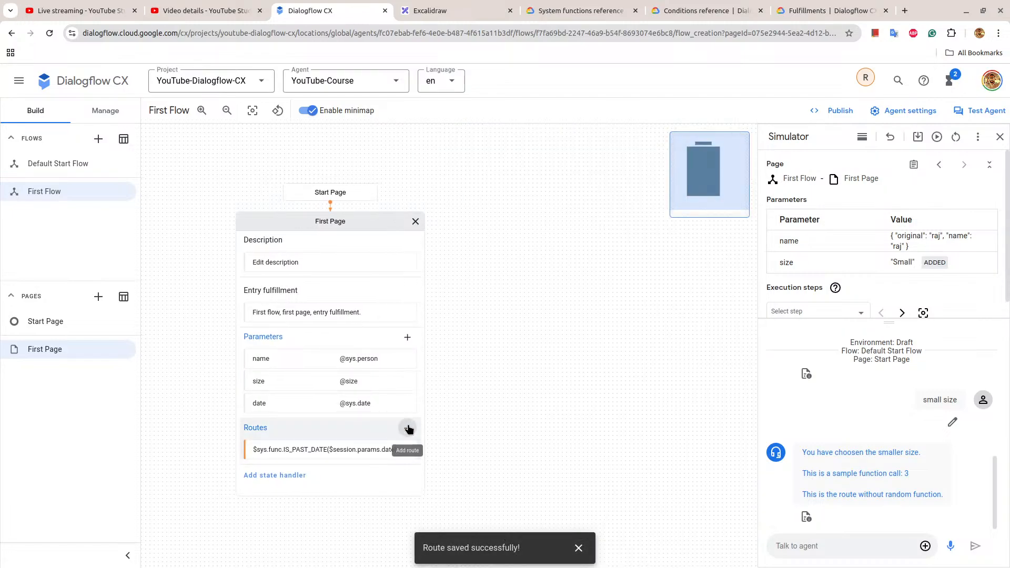
scroll(589, 343, down, 5)
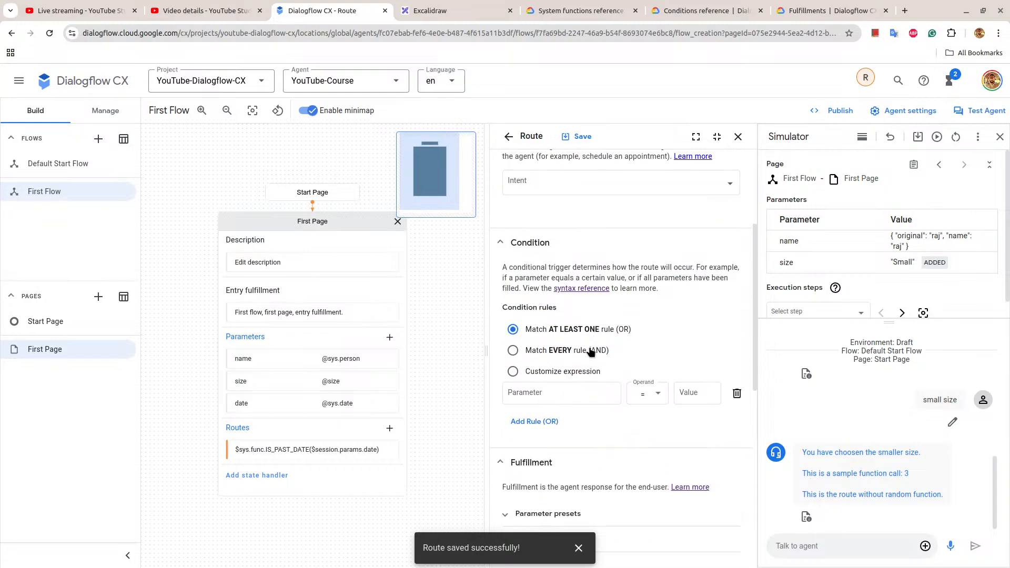
click(558, 324)
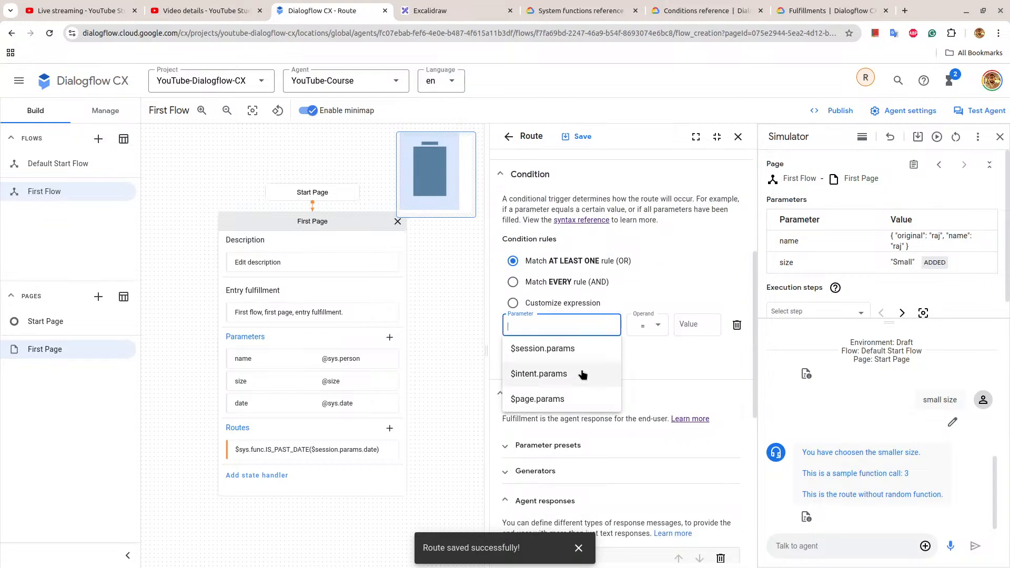
click(578, 387)
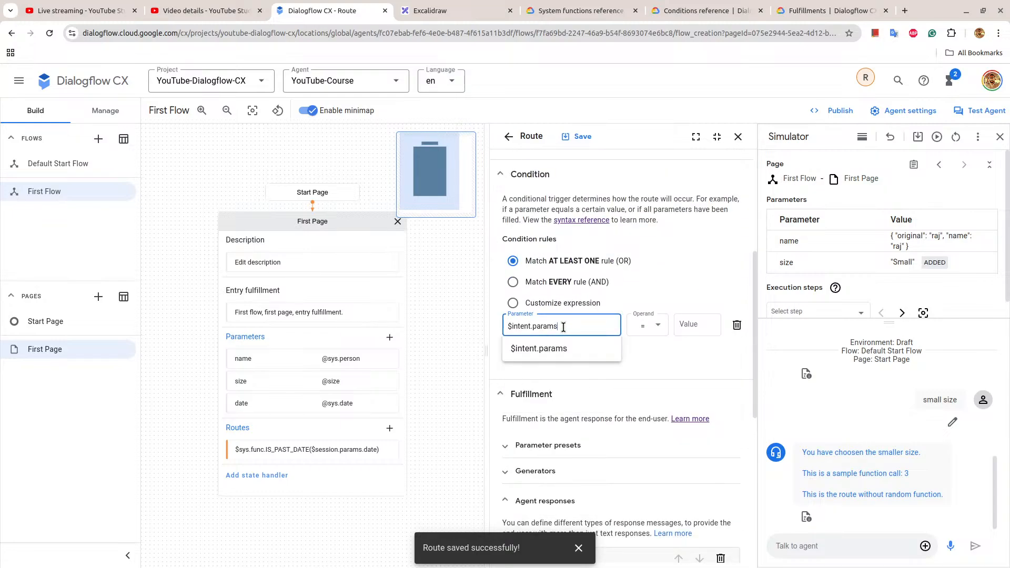
key(ctrl+a)
key(BackSpace)
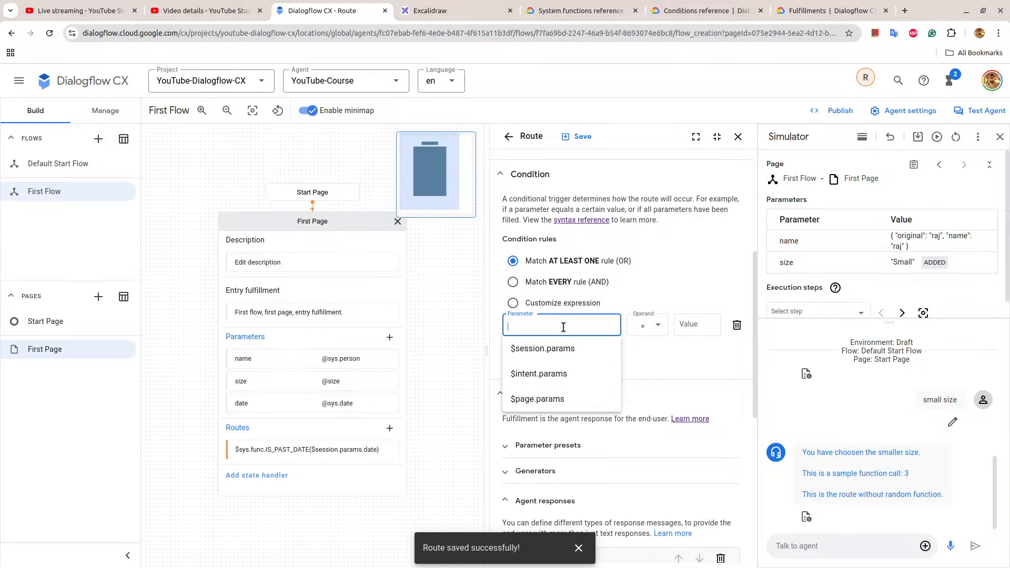
click(591, 402)
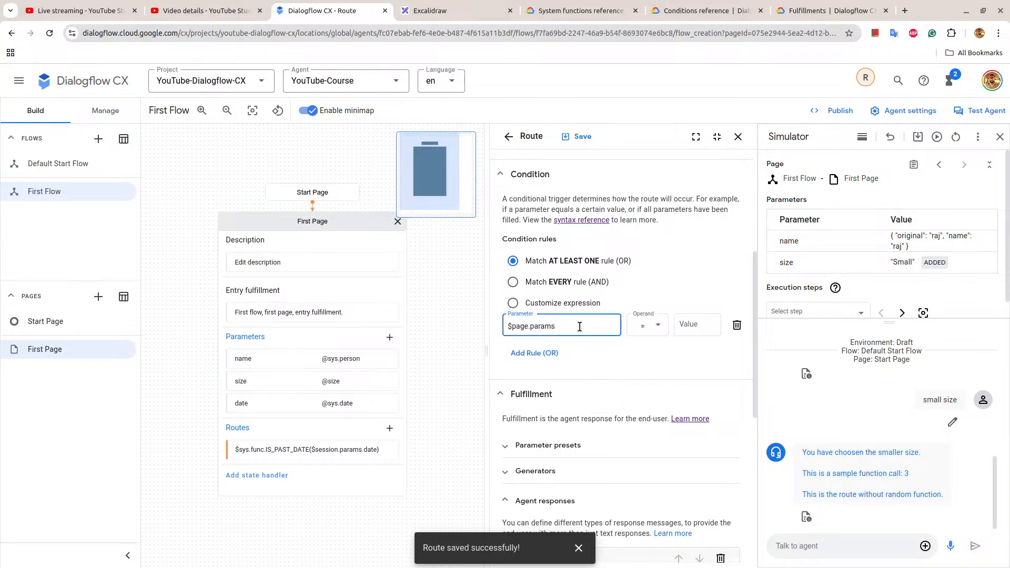
text(.sts)
key(BackSpace)
text(stu)
key(BackSpace)
key(BackSpace)
key(BackSpace)
text(atus)
Set the first rule's value to FINAL and require every condition rule to match.
click(694, 324)
text(FIJNAL)
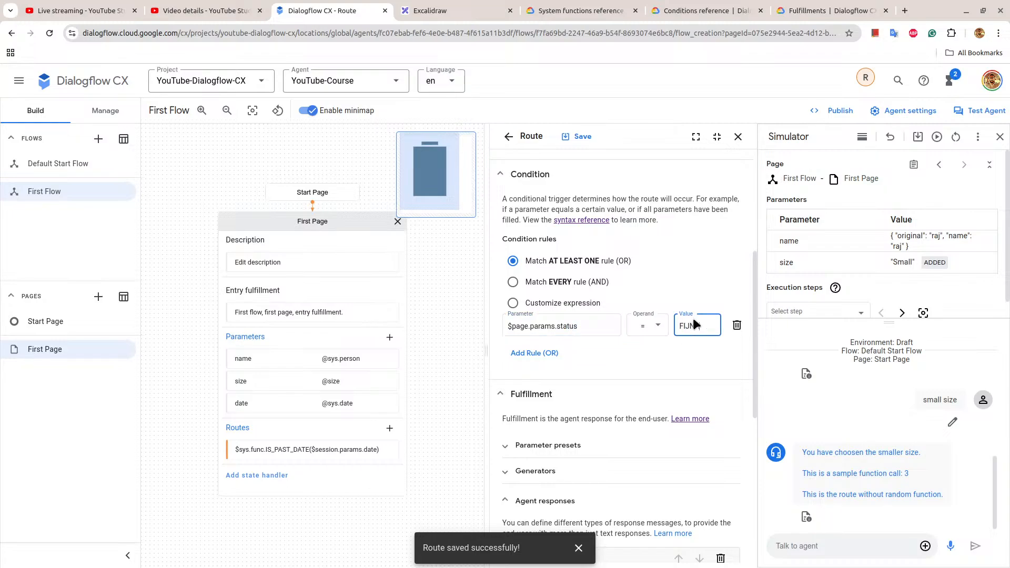
key(BackSpace)
key(BackSpace)
key(BackSpace)
key(BackSpace)
key(BackSpace)
text(Final)
key(BackSpace)
key(BackSpace)
key(BackSpace)
key(BackSpace)
key(BackSpace)
text(FINAL)
click(543, 280)
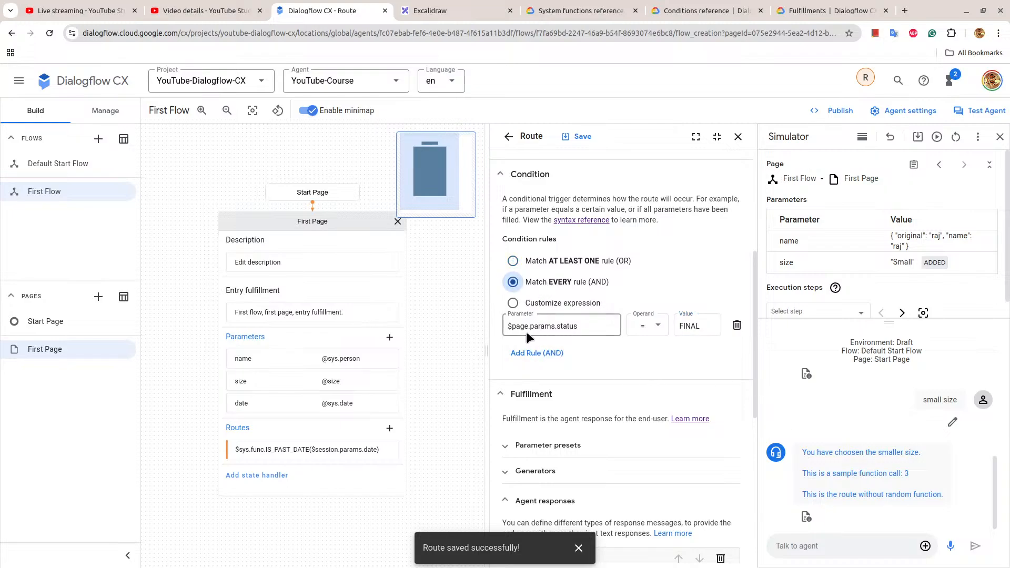
Add a second rule, $sys.func.IS_PAST_DATE($session.params.date) = false, and save the route.
click(528, 354)
click(535, 354)
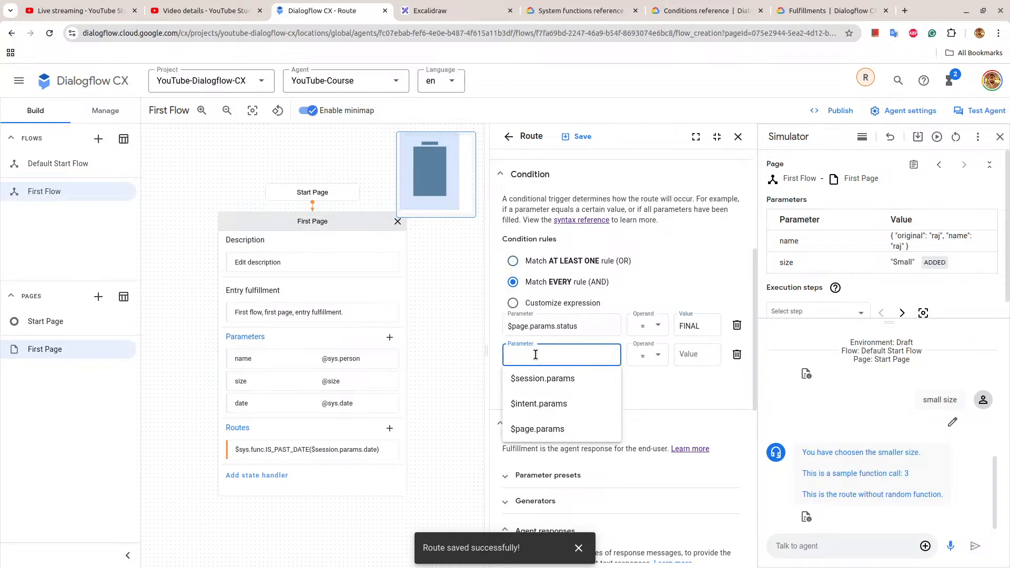
text($sys.func.IS_PAST_DATE($session.params.your-date))
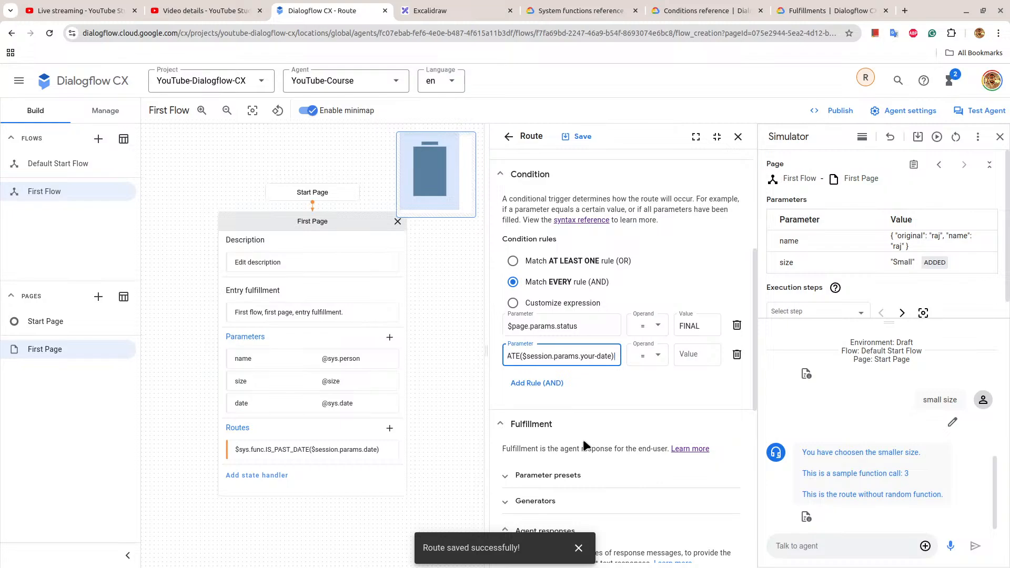
key(BackSpace)
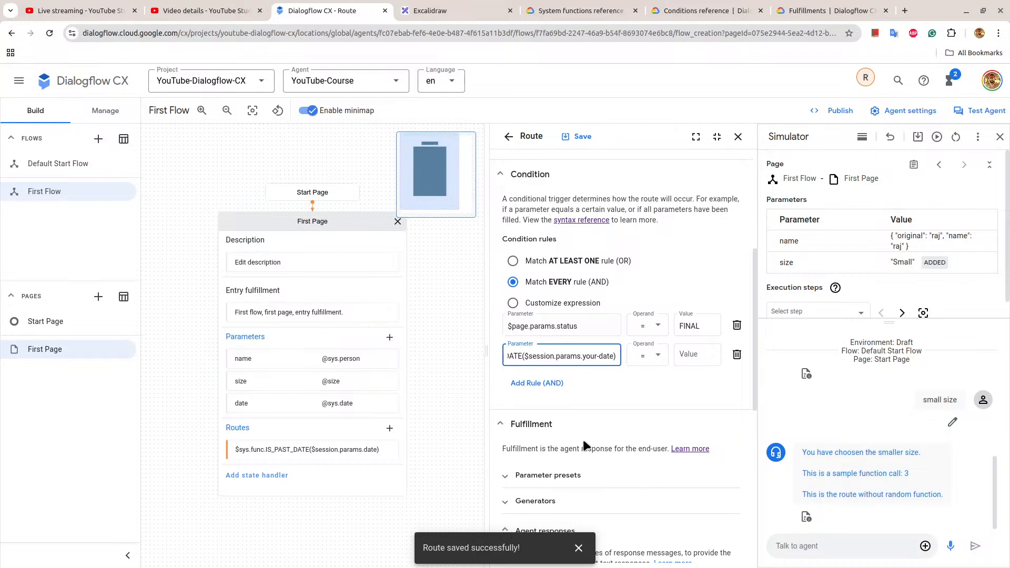
key(Left)
key(BackSpace)
key(BackSpace)
key(BackSpace)
key(BackSpace)
key(BackSpace)
key(BackSpace)
key(BackSpace)
key(BackSpace)
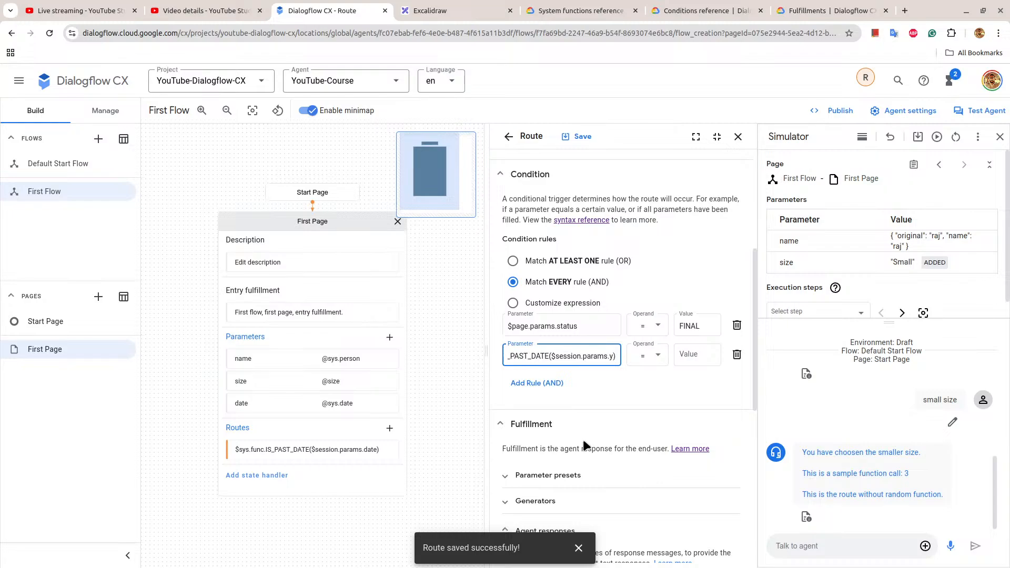
key(BackSpace)
text(date)
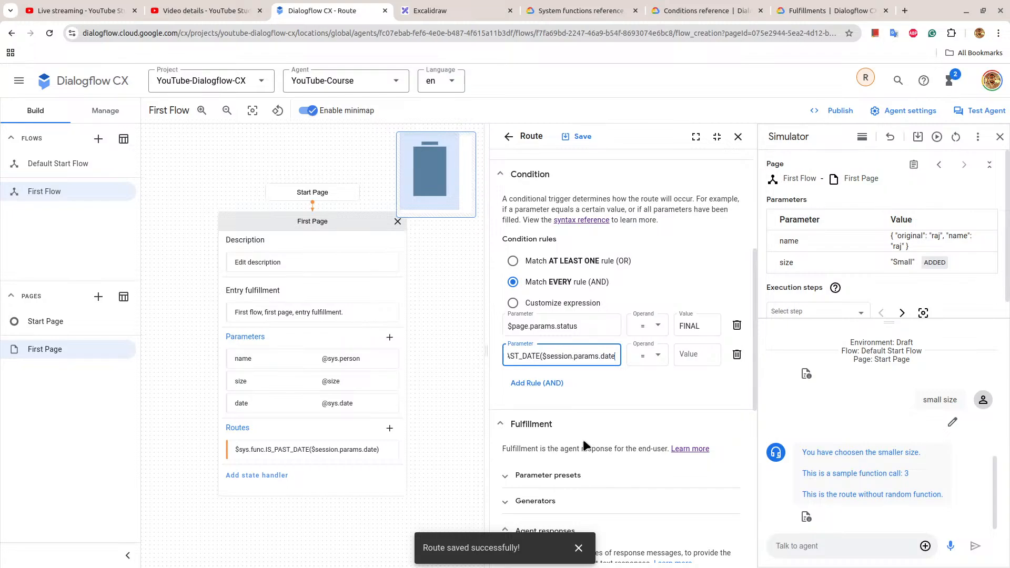
click(704, 356)
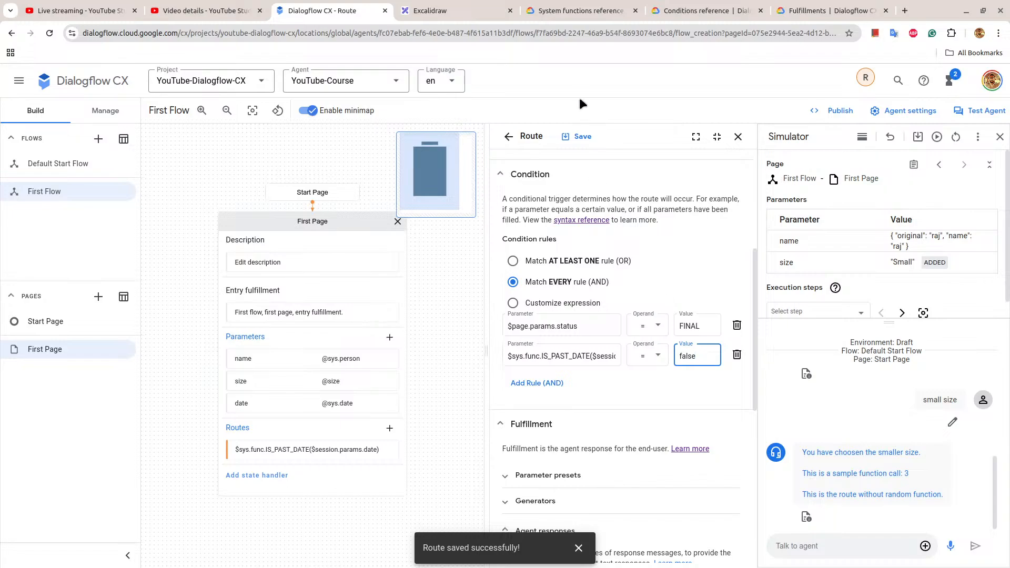
click(578, 138)
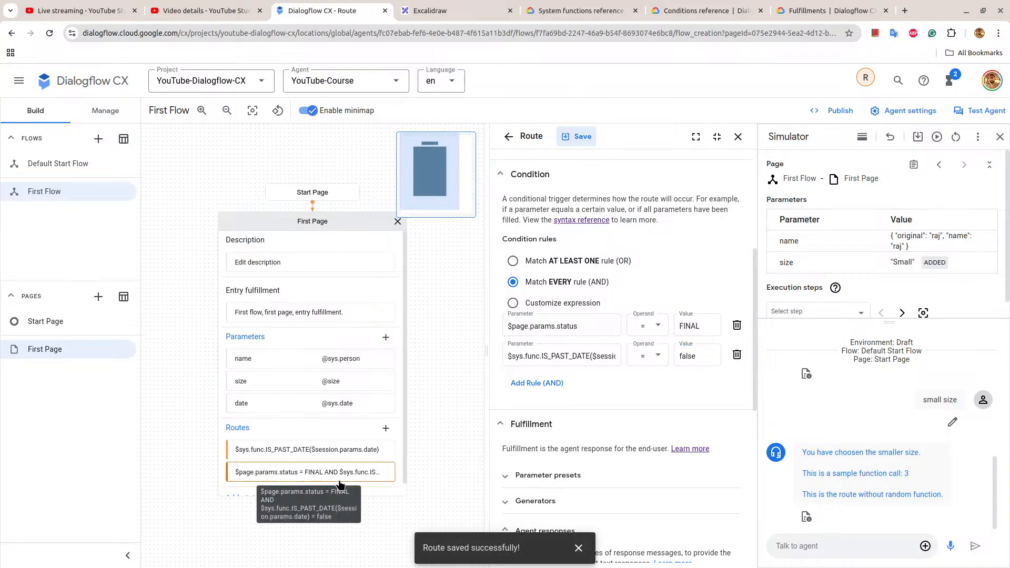
Reopen the new route and enclose FINAL in double quotes in its customized condition.
click(340, 477)
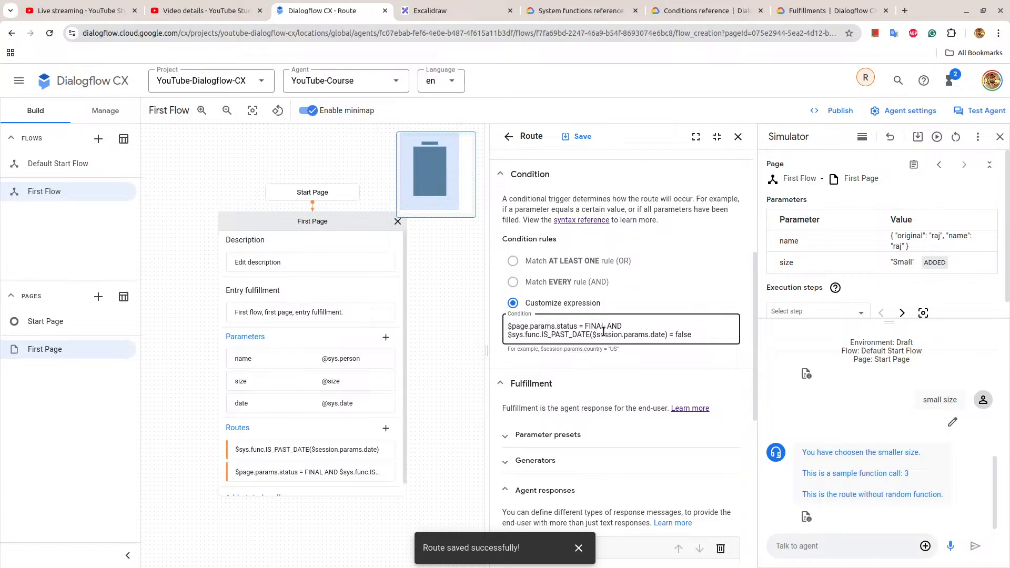
click(586, 327)
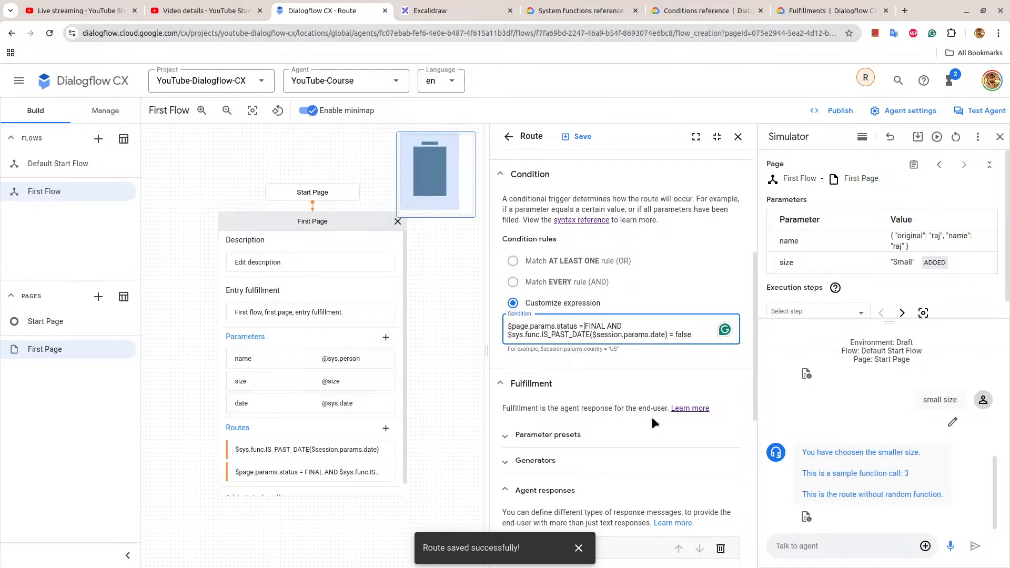
text(")
key(Right)
key(Right)
key(Right)
key(Right)
key(Right)
text(")
Give the route the agent response "You have entered a future date." and save it.
scroll(600, 327, down, 5)
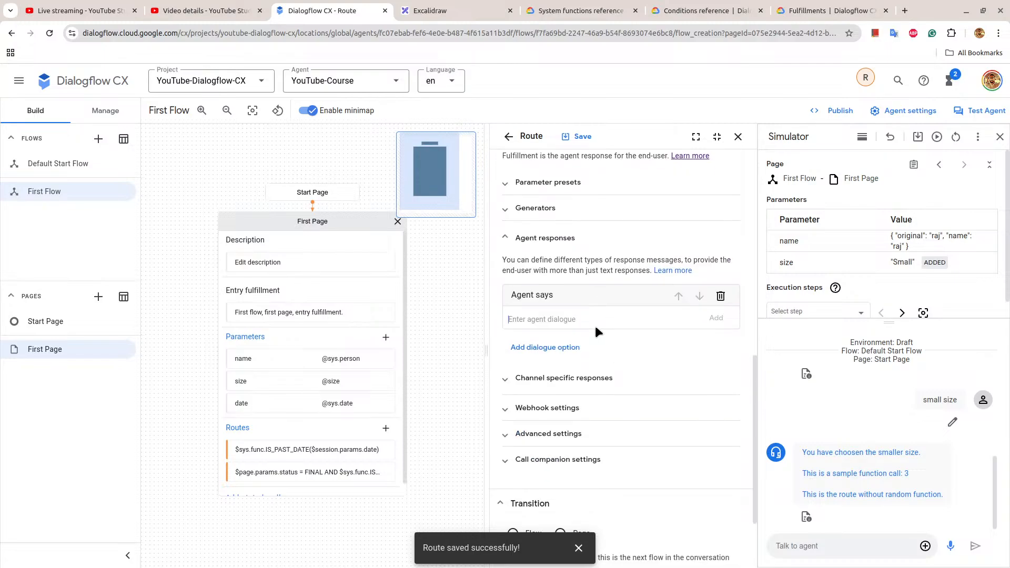
click(591, 319)
text(You have entered a future date.)
click(716, 319)
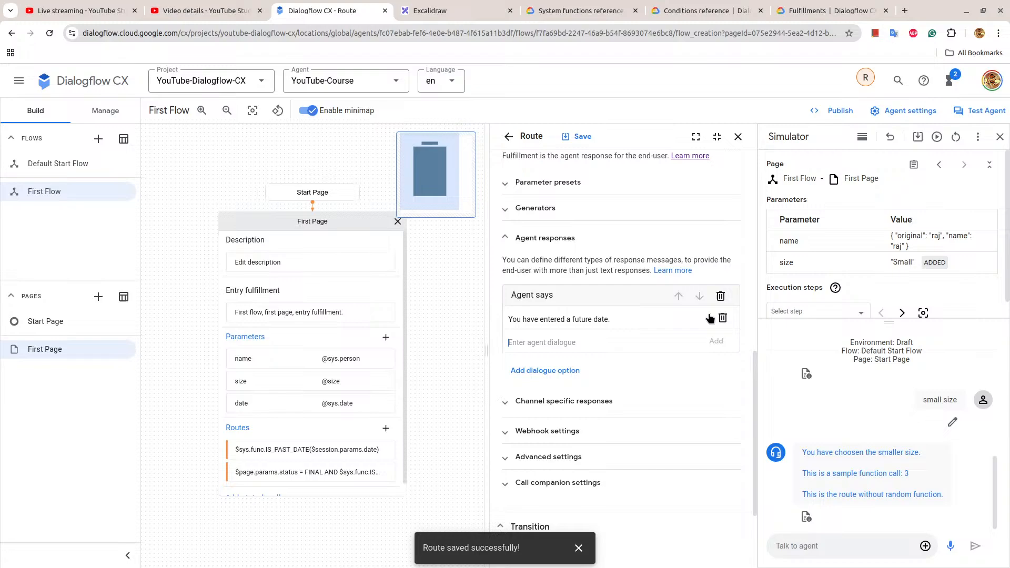
click(579, 136)
triple_click(307, 445)
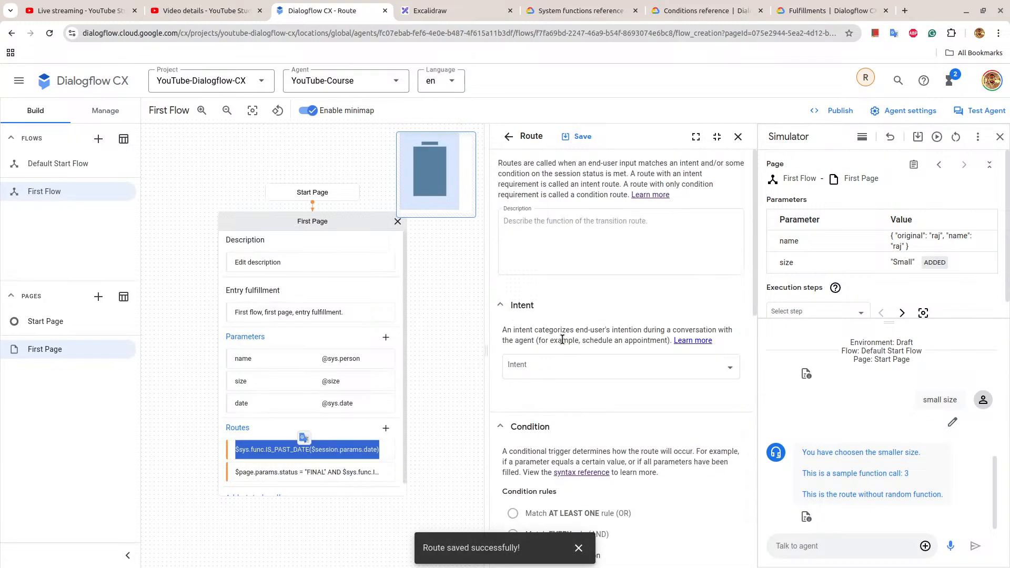
scroll(589, 377, down, 5)
click(574, 383)
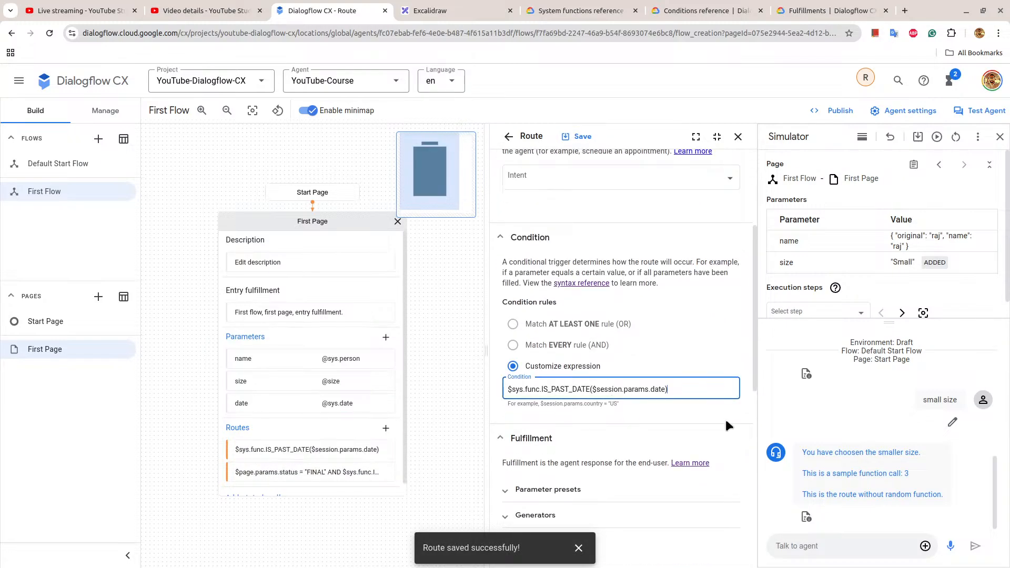
text(AND $s)
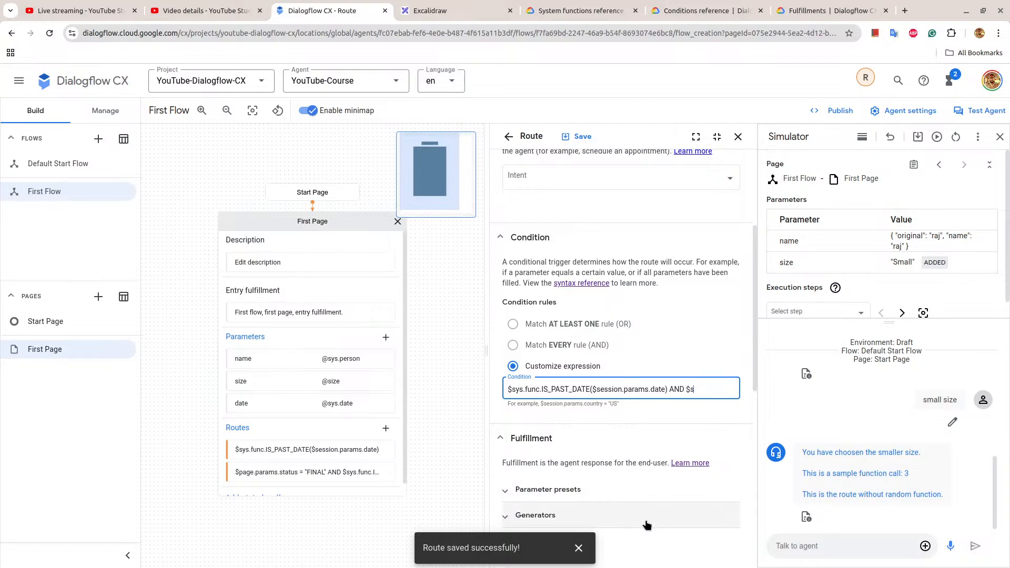
Copy the future-date route's full condition expression and paste it over the past-date route's condition.
click(346, 452)
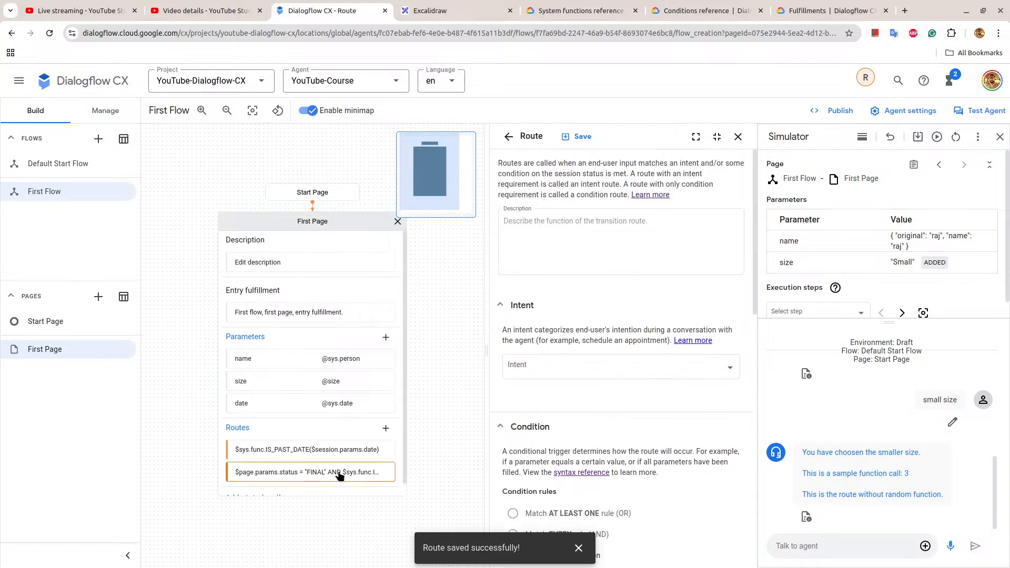
scroll(667, 384, down, 3)
click(667, 388)
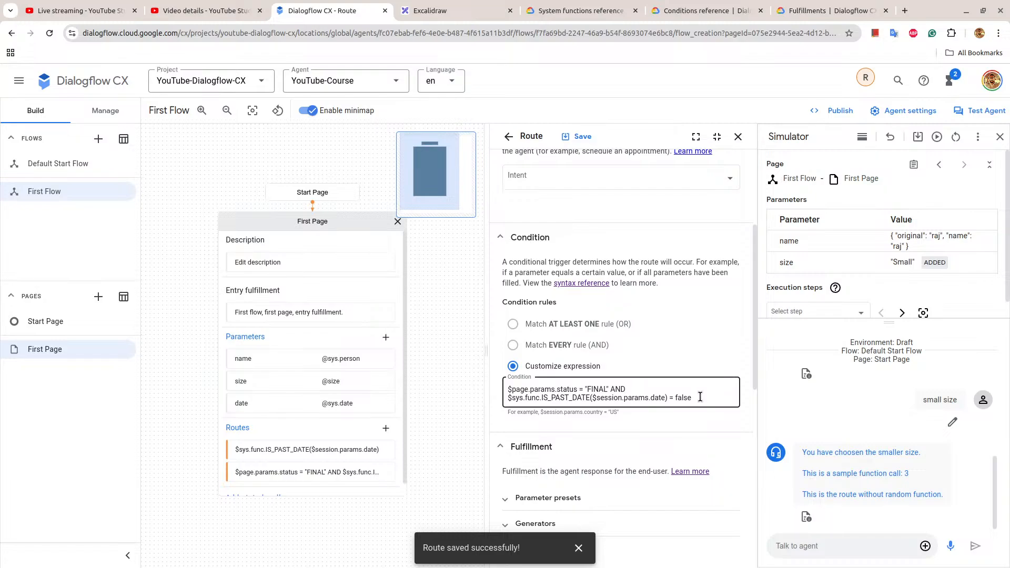
drag(693, 398, 480, 394)
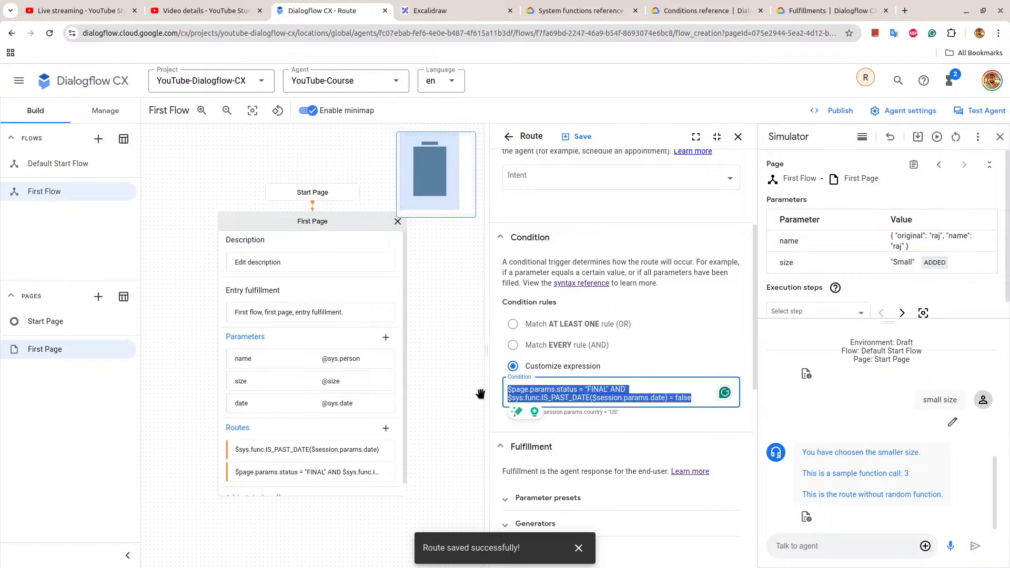
click(297, 449)
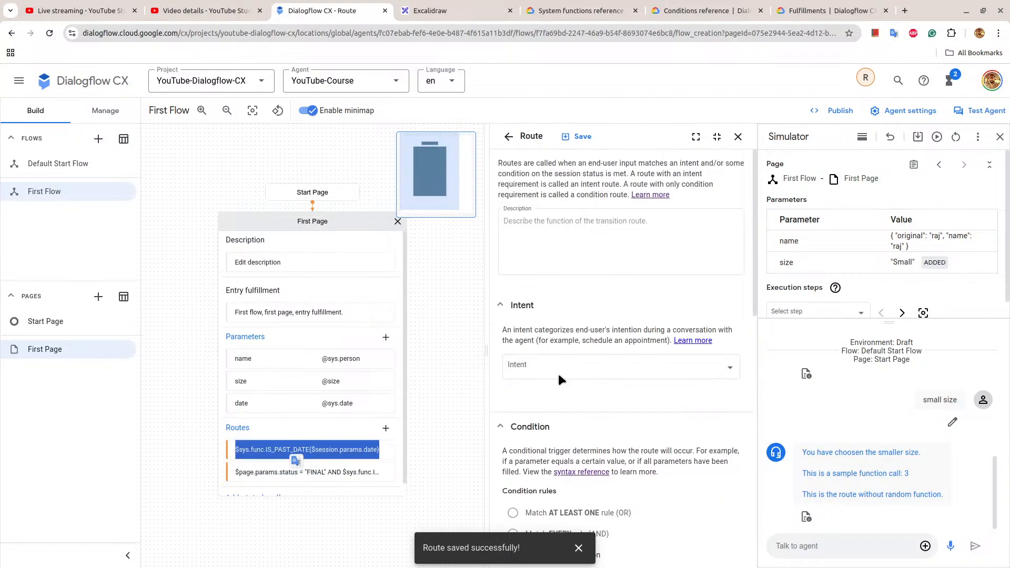
scroll(580, 394, down, 5)
click(570, 331)
key(ctrl+a)
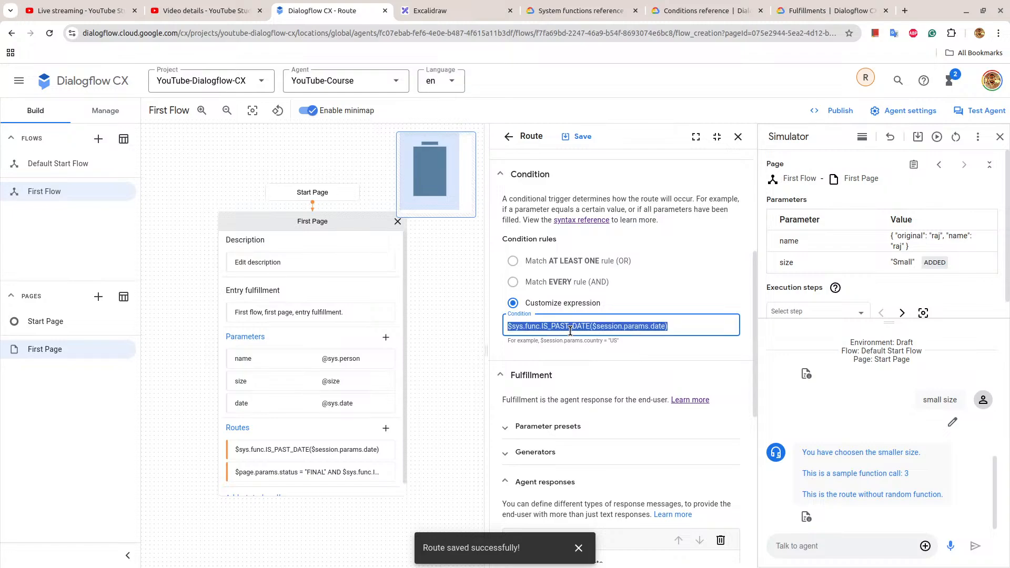
key(ctrl+v)
Set the IS_PAST_DATE comparison in the past-date route's condition to true and save the route.
double_click(683, 335)
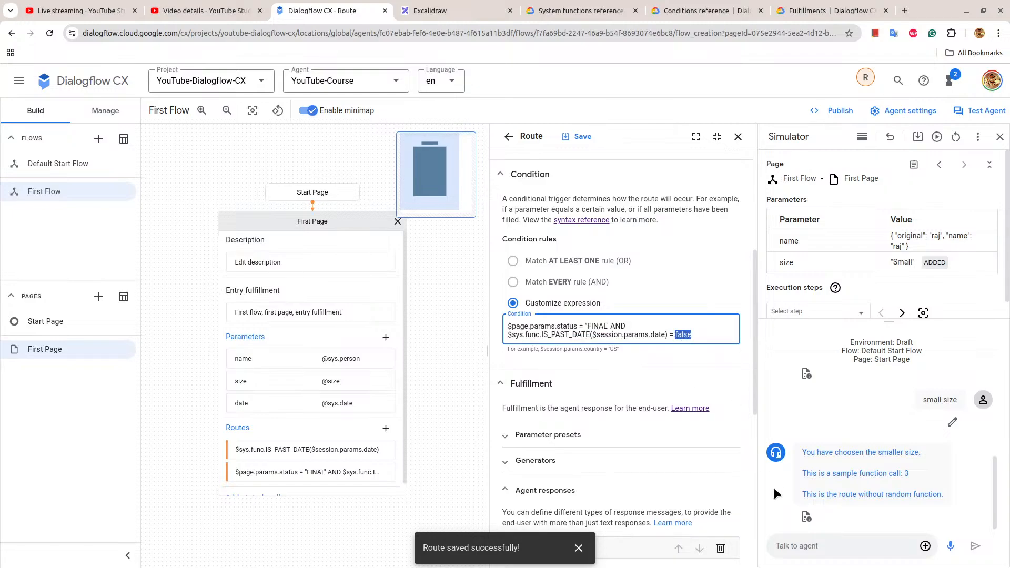
text(true)
click(578, 137)
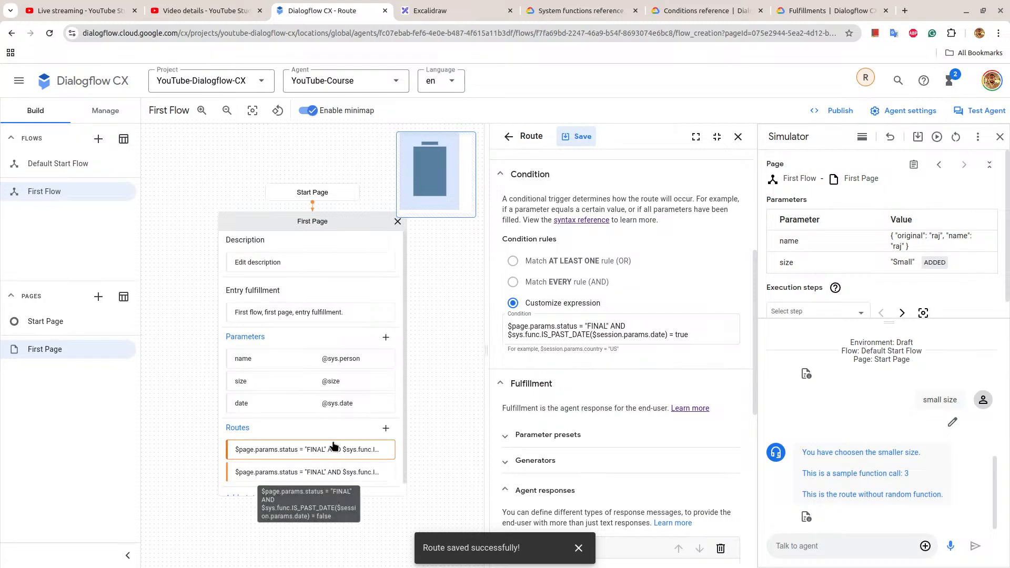
Review the past-date route's condition and agent response, then open the future-date route.
scroll(603, 315, down, 5)
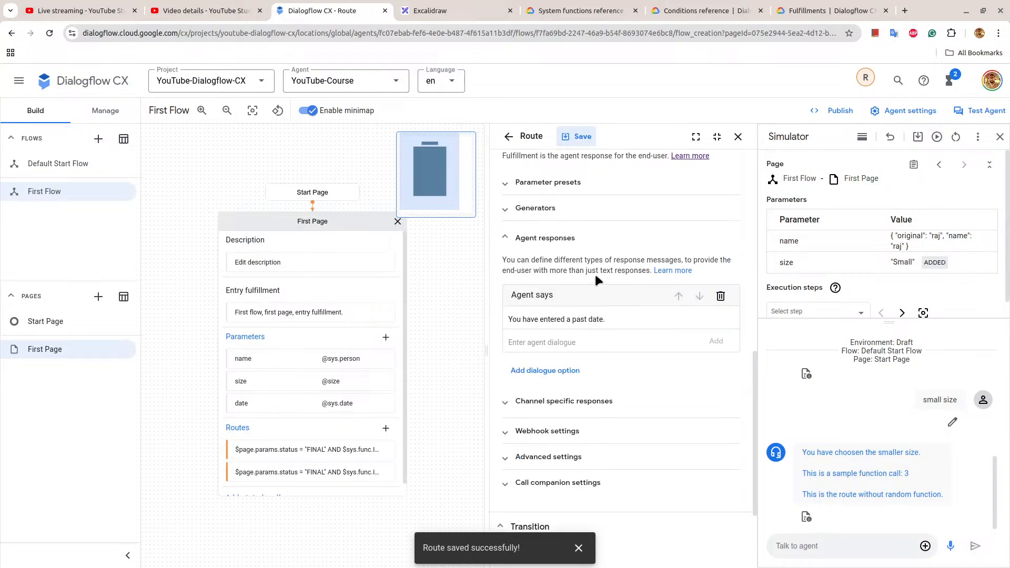
scroll(617, 276, up, 3)
scroll(616, 277, up, 1)
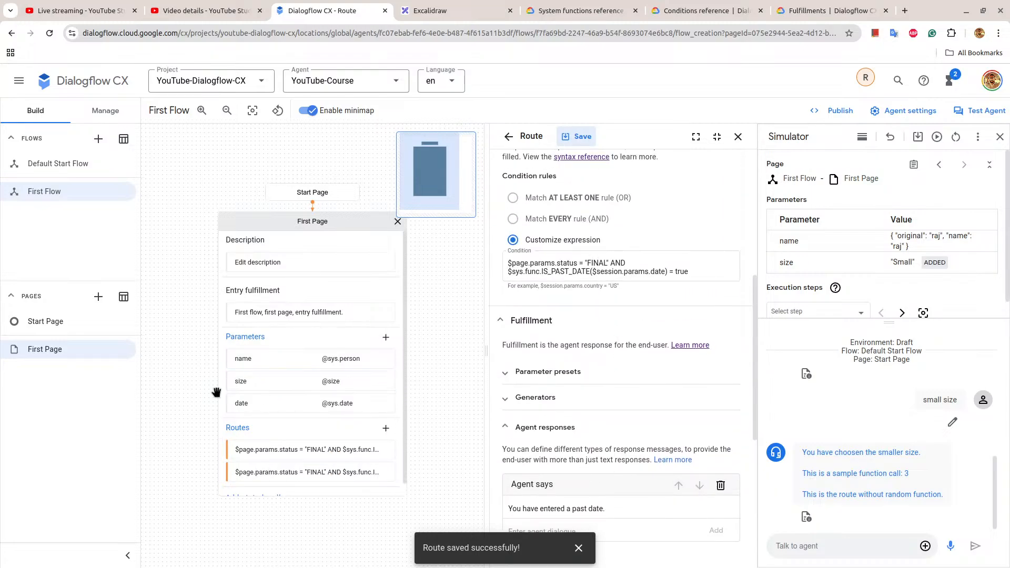
click(610, 271)
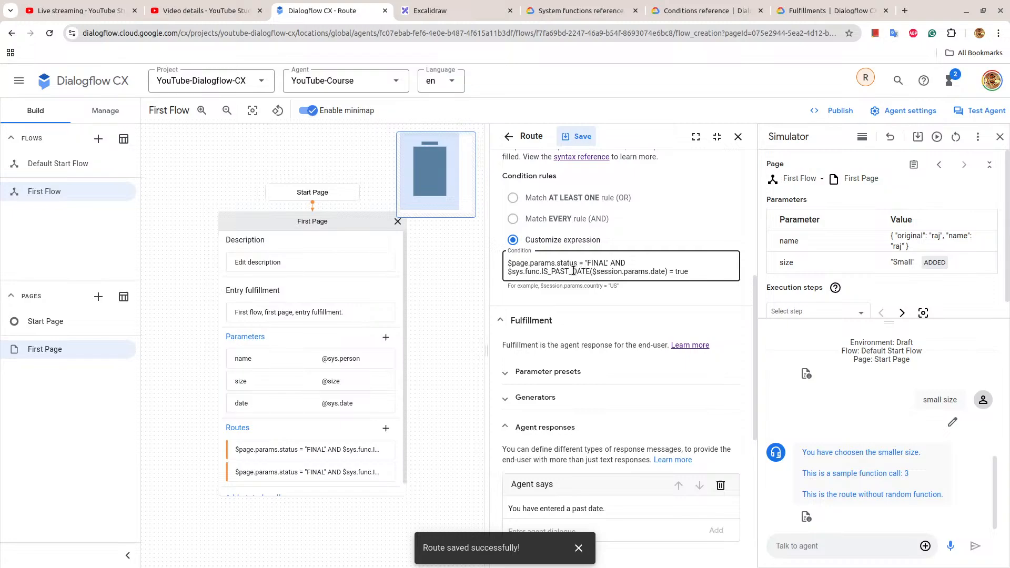
drag(573, 272, 711, 273)
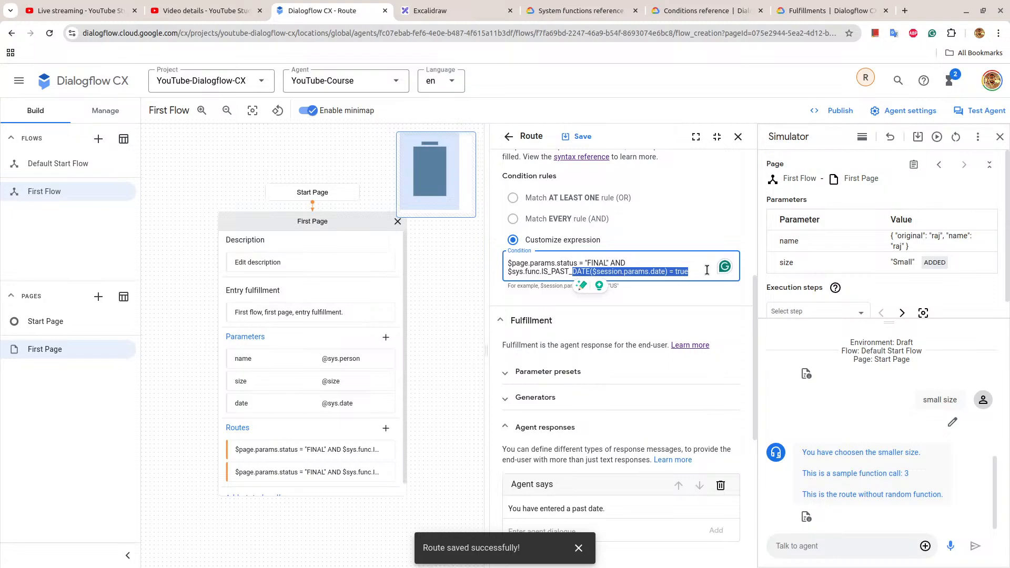
scroll(725, 328, down, 4)
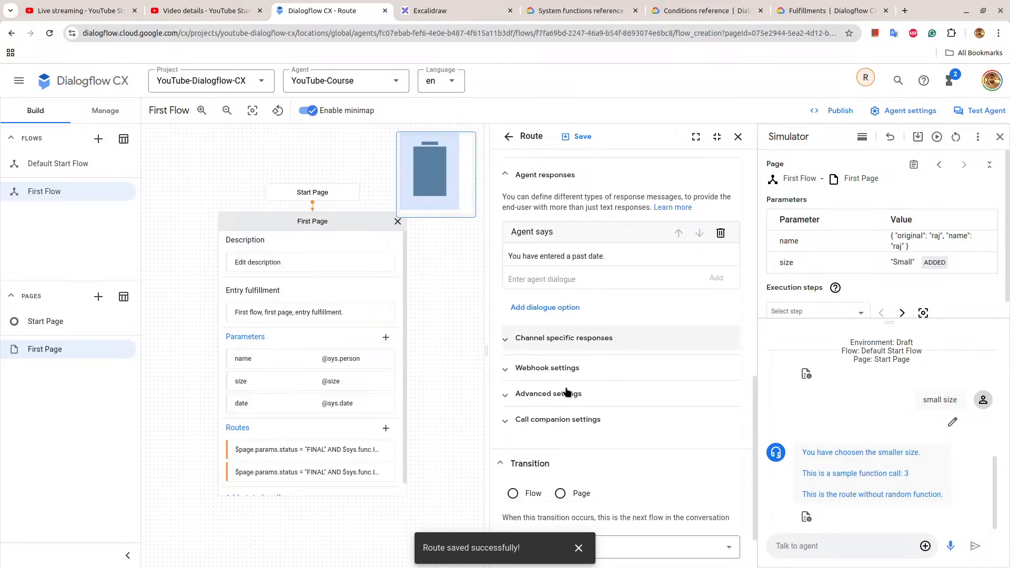
triple_click(333, 477)
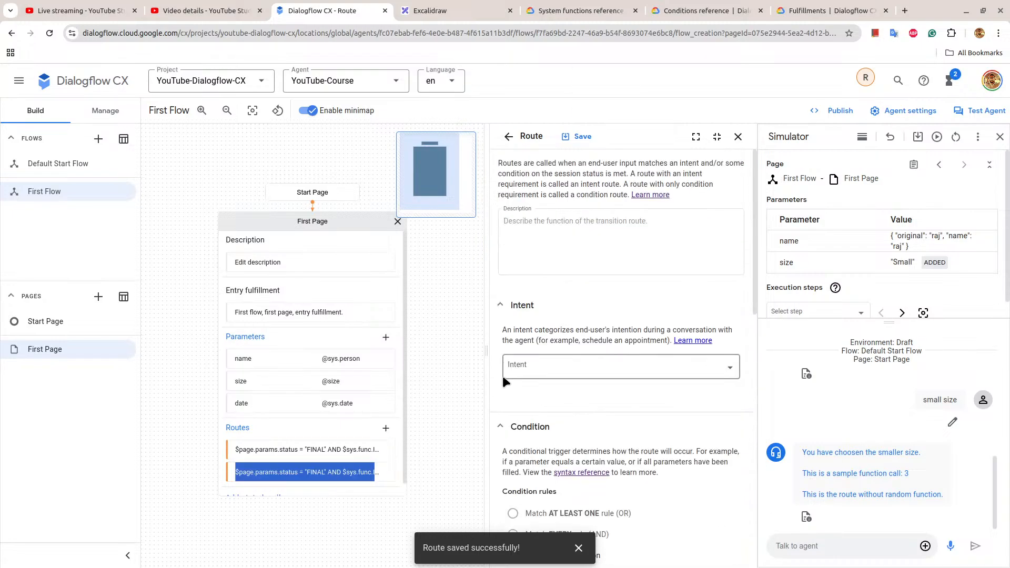
Check the future-date route's custom condition expression, then close the route.
scroll(503, 376, down, 4)
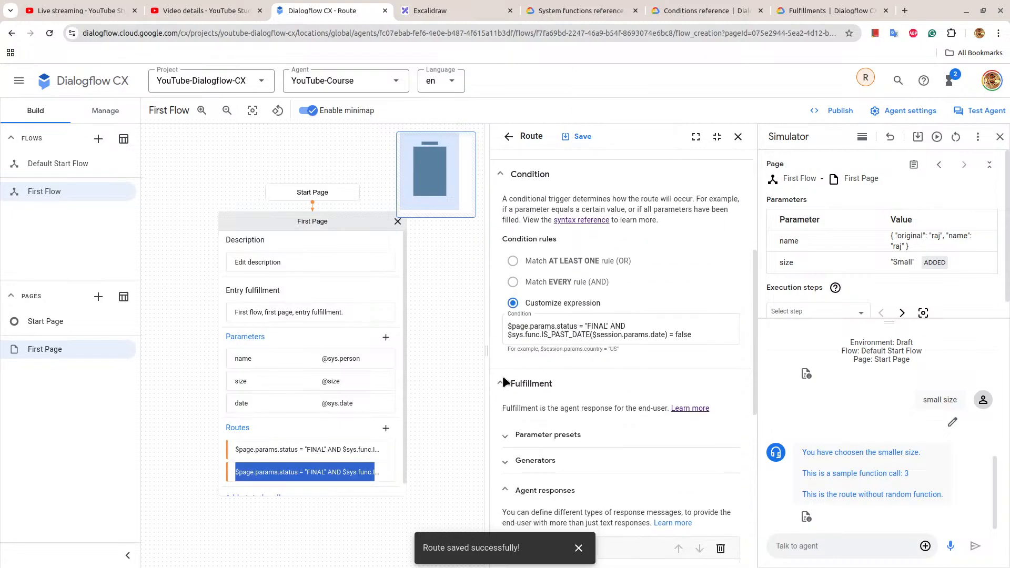
click(585, 327)
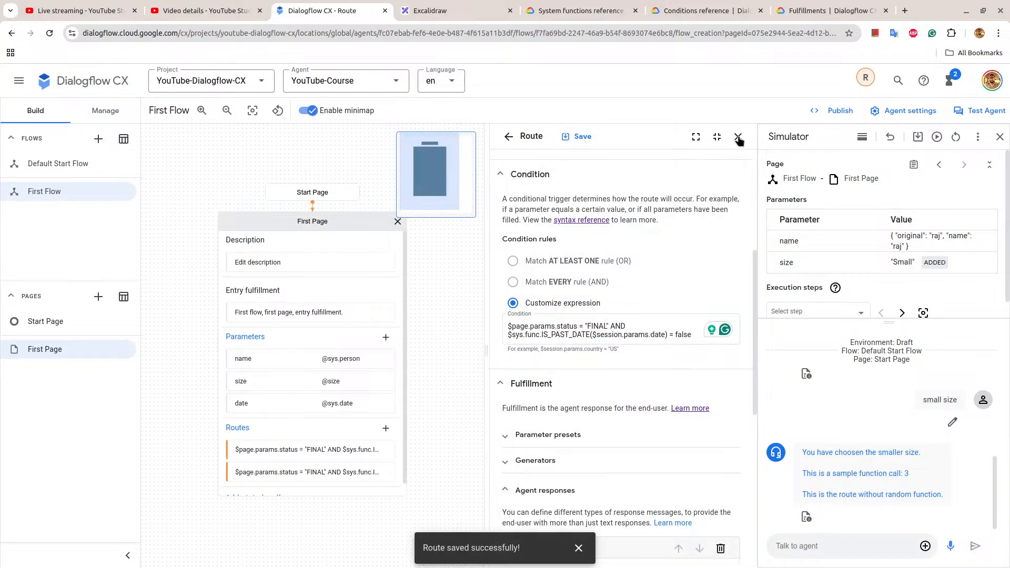
click(738, 136)
Restart the simulator conversation, send "first flow" and answer the name question with the person's first name.
click(956, 138)
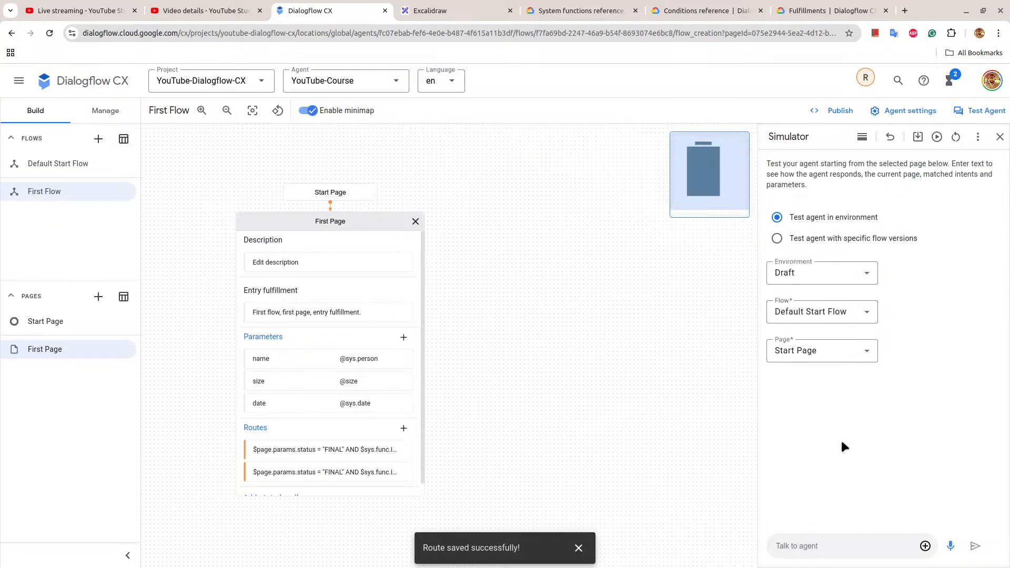
click(795, 545)
text(first flow)
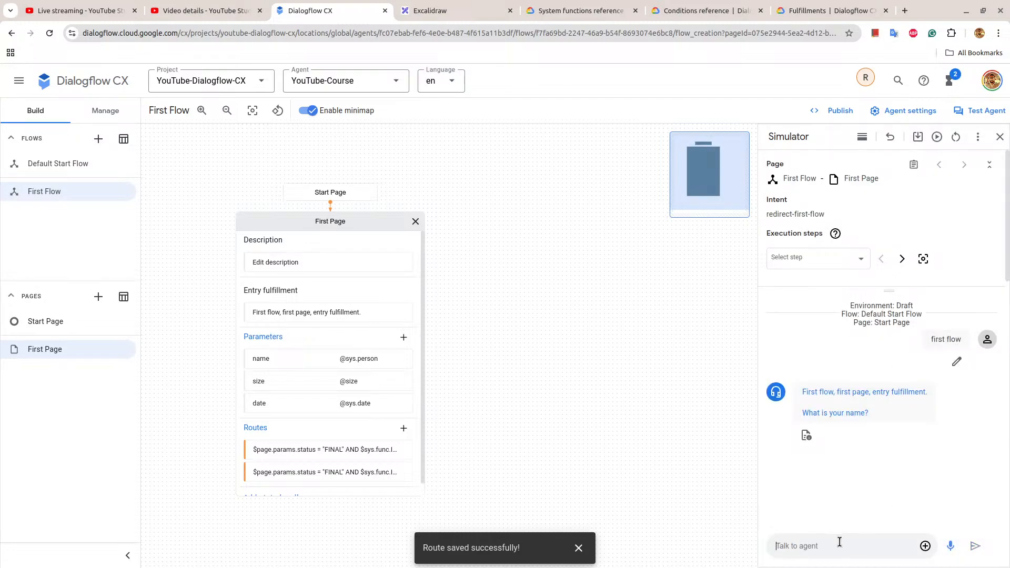
text(Raj)
key(Return)
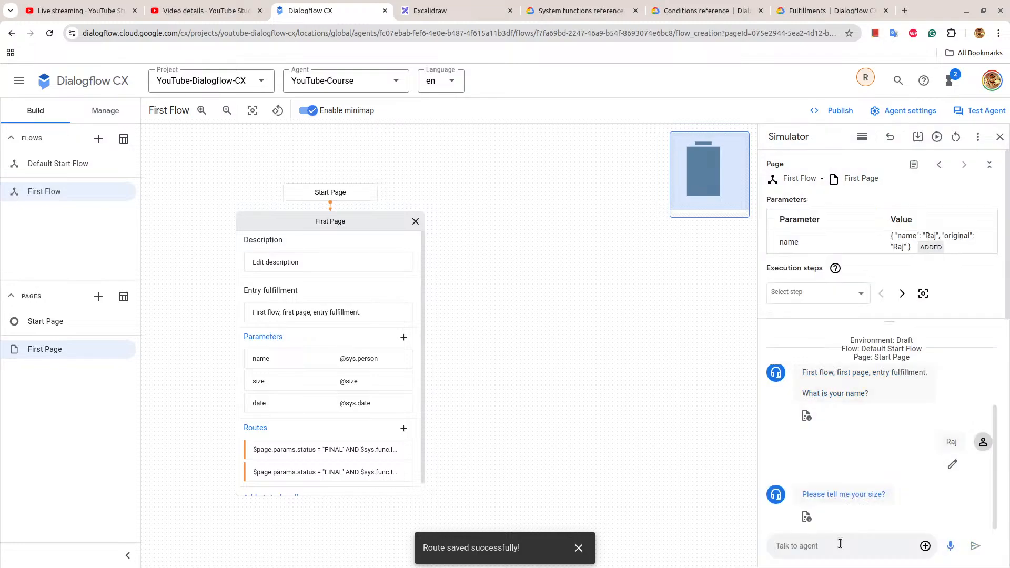
Answer the simulator's size question with "smaller size" and its repeated size question with "small".
text(smaller size)
key(Return)
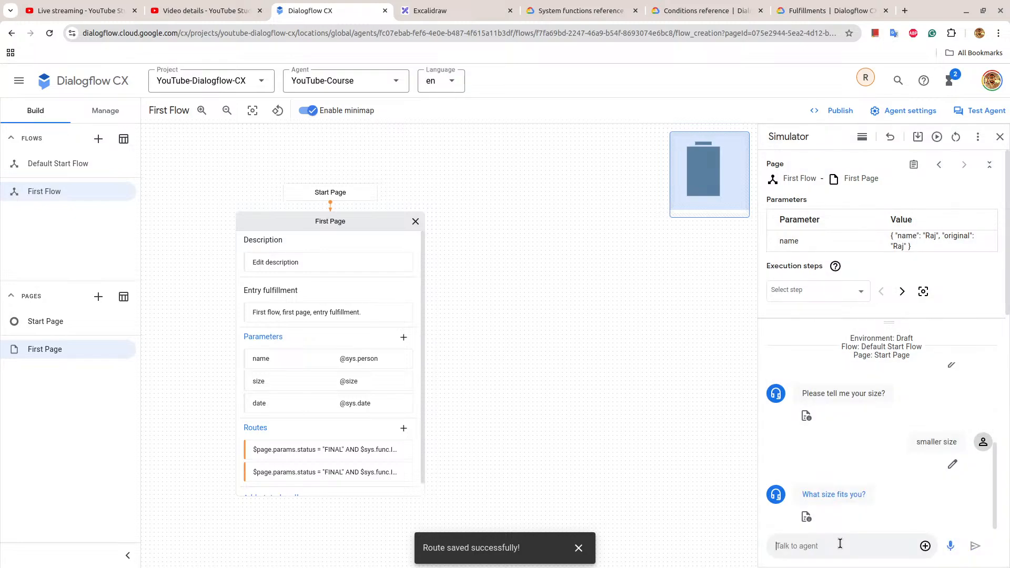
text(small)
key(Return)
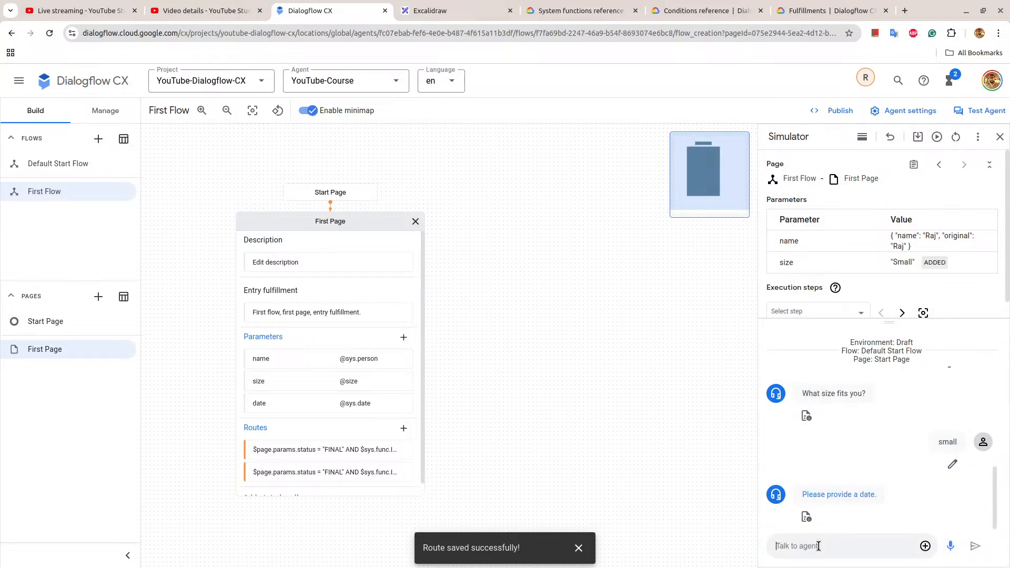
Answer the date question with the past date "15th august 1947" and highlight the agent's reply.
text(15th august 1947)
key(Return)
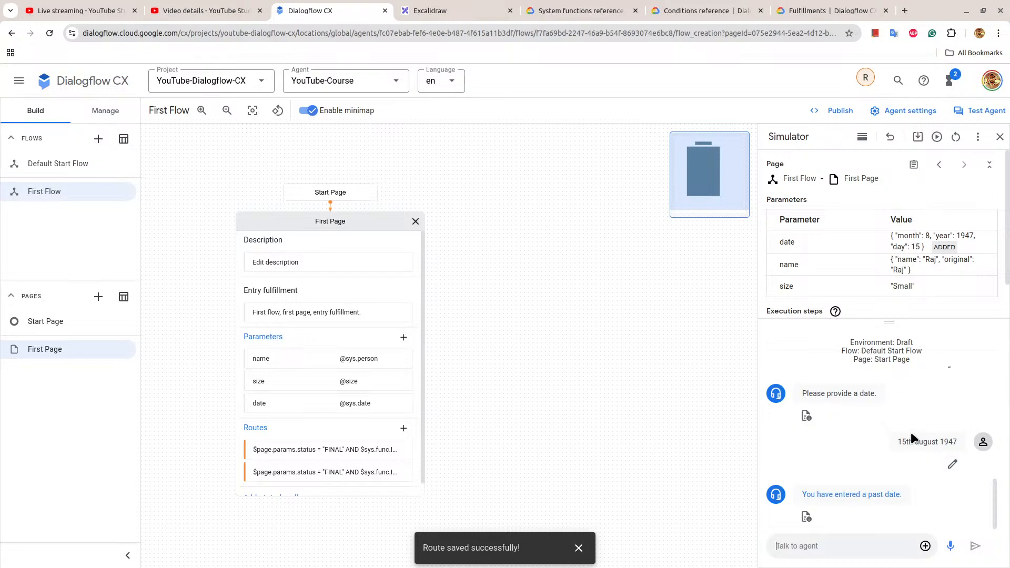
drag(801, 495, 897, 494)
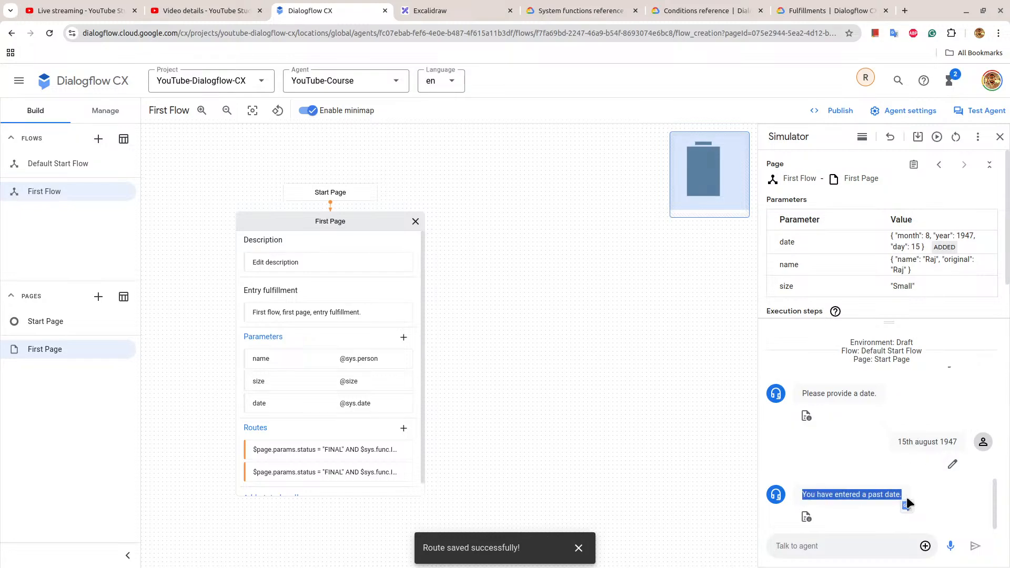
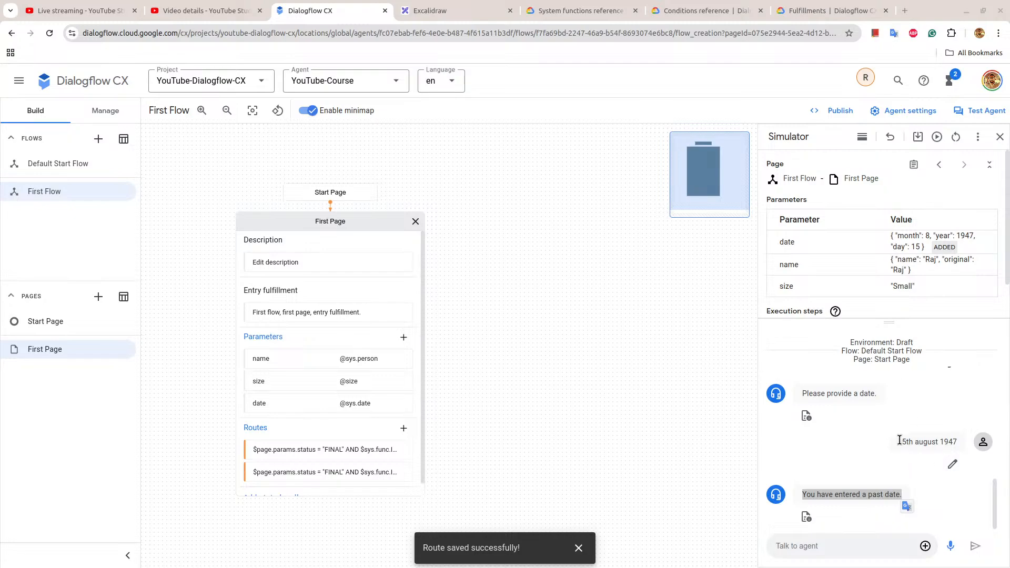
Compare the simulator's date answer and reply with the past-date route's agent response, then close the route.
drag(905, 443, 958, 443)
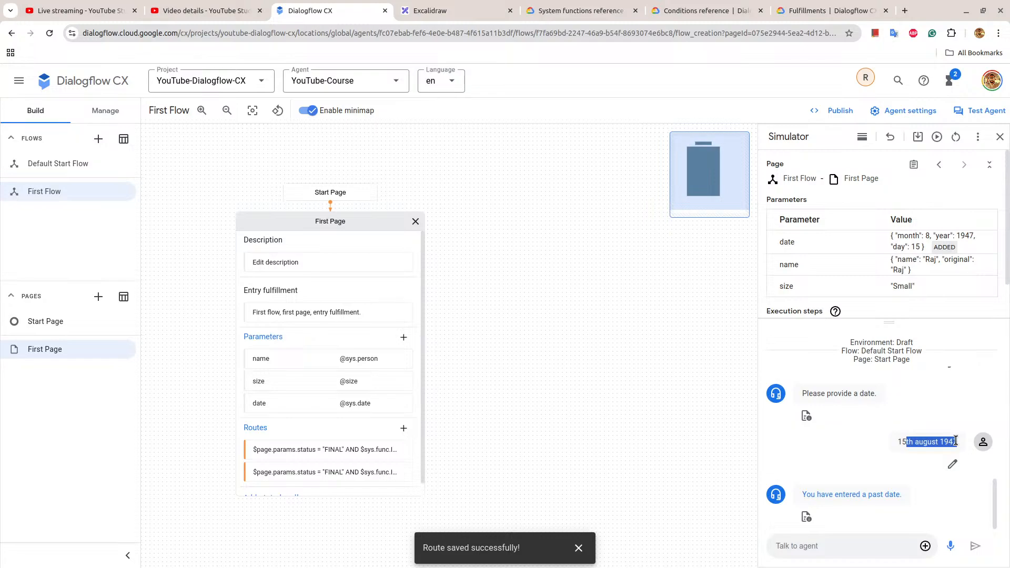
drag(799, 494, 907, 495)
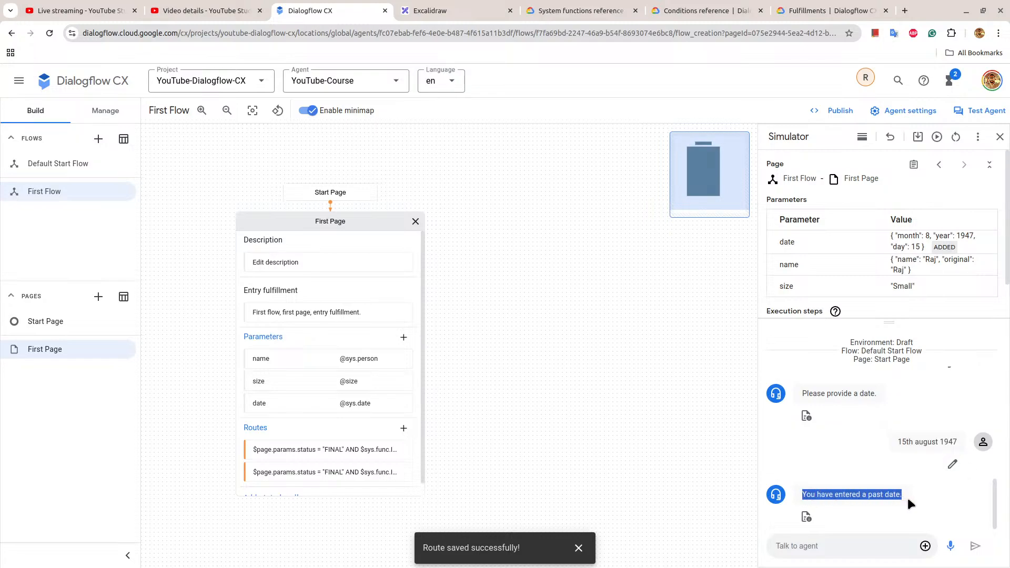
click(362, 450)
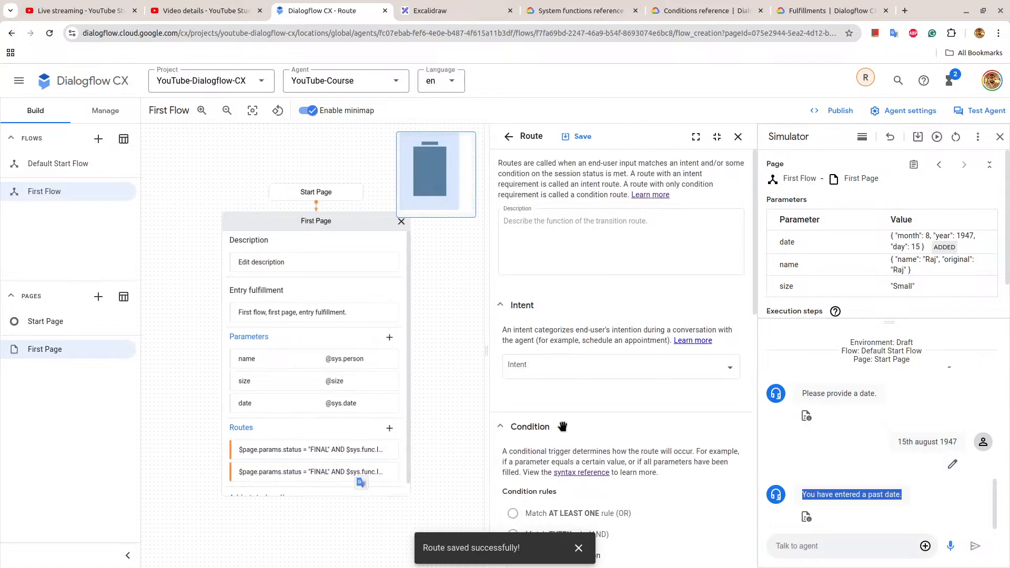
scroll(563, 421, down, 6)
scroll(563, 421, down, 2)
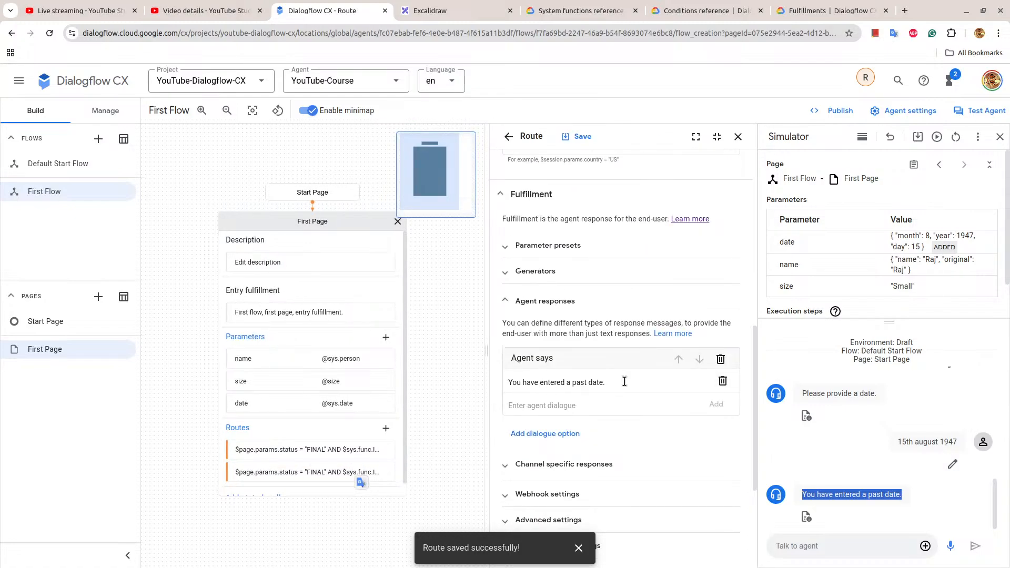
click(737, 138)
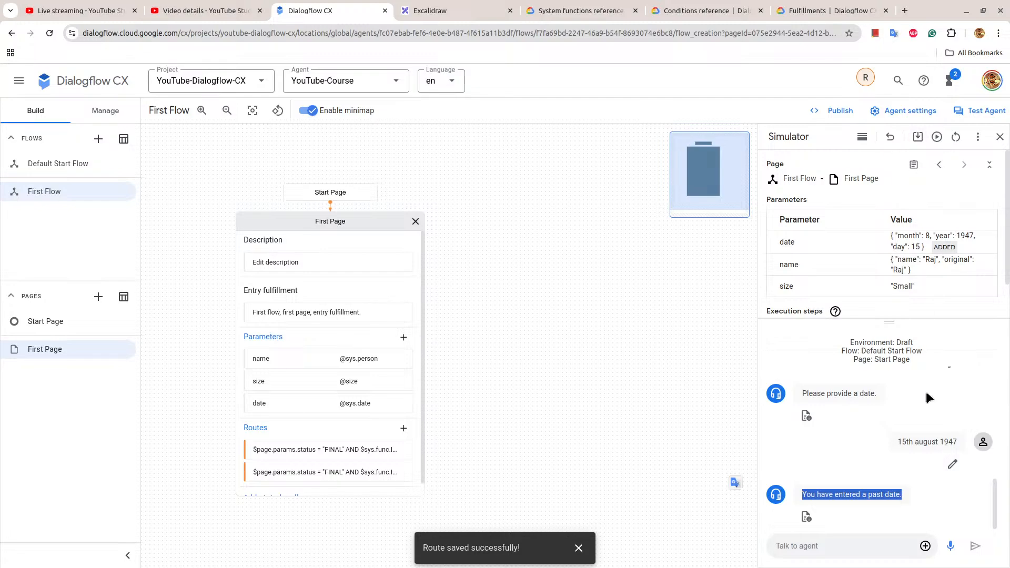
Save the simulator conversation as test case "Params status final invalid date", tracking the name, size and date parameters.
scroll(926, 390, up, 2)
click(918, 138)
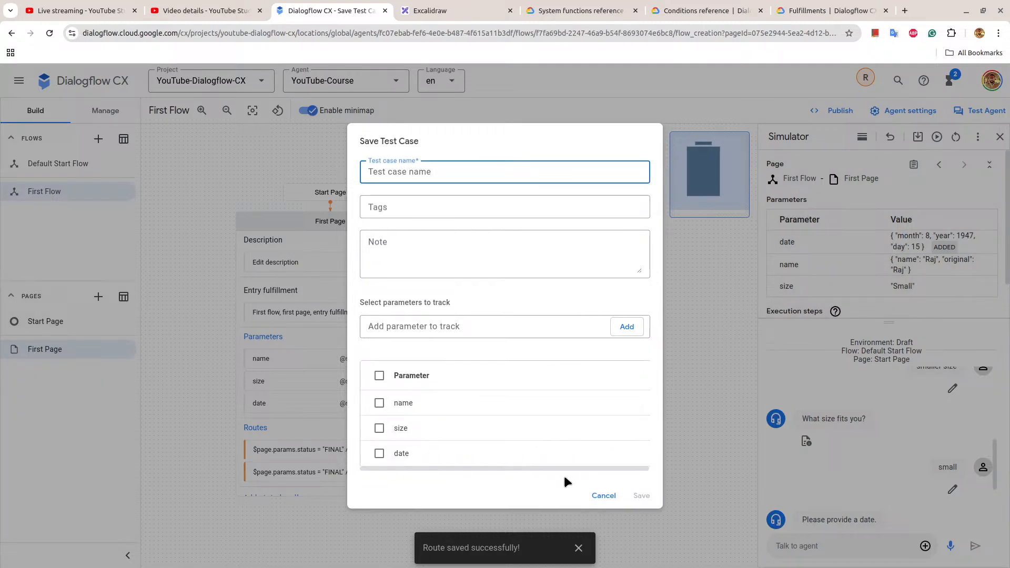
text(Para)
text(ms status final inv)
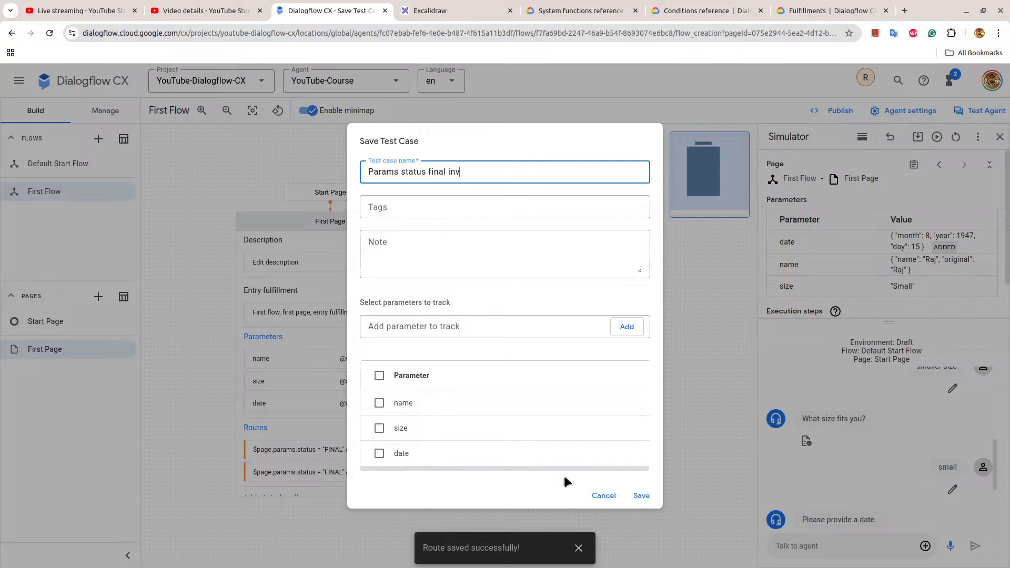
text(alid date)
click(379, 375)
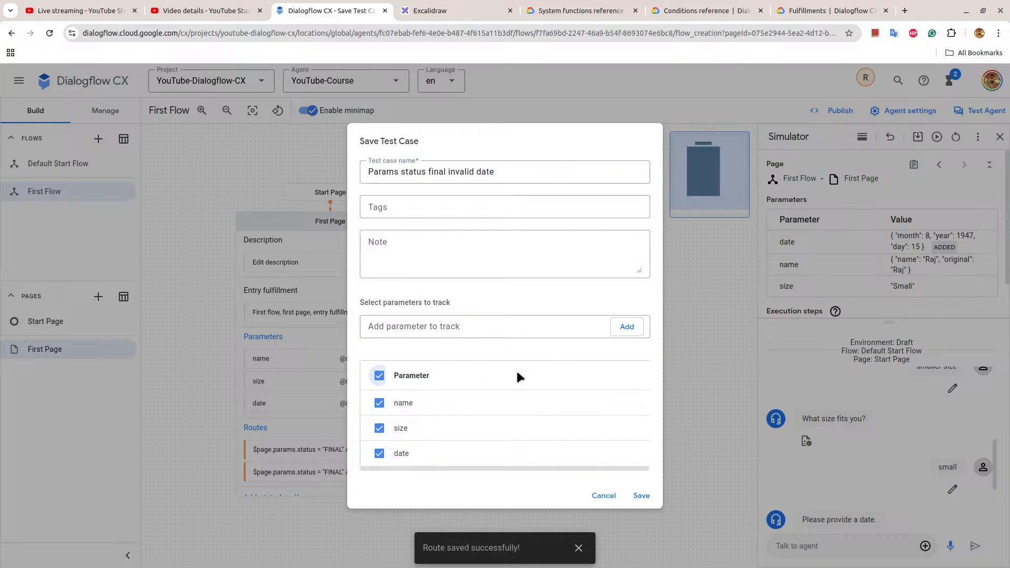
click(638, 495)
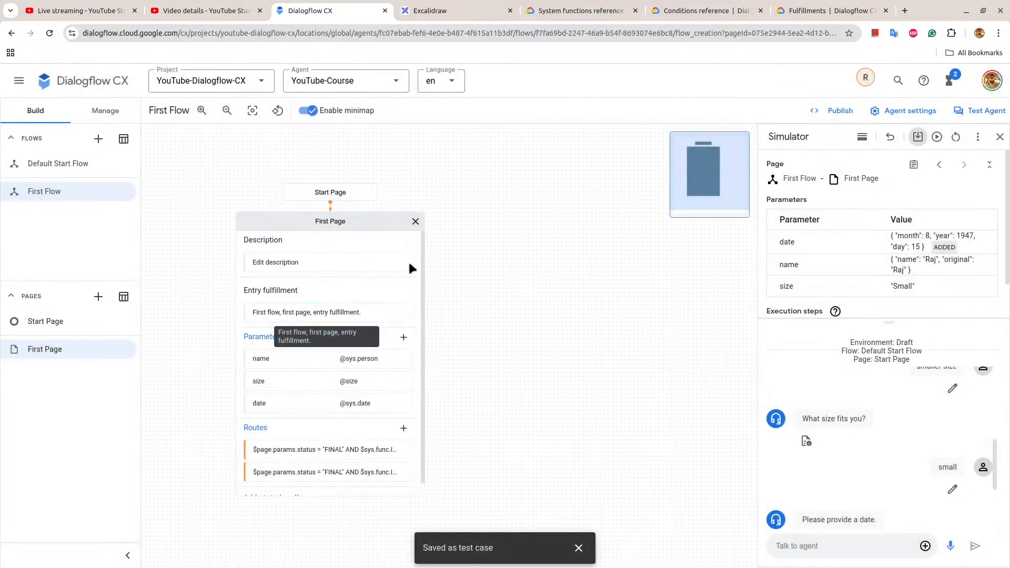
Run the saved "Params status final invalid date" test case in the Draft environment and replay it in the simulator.
click(416, 220)
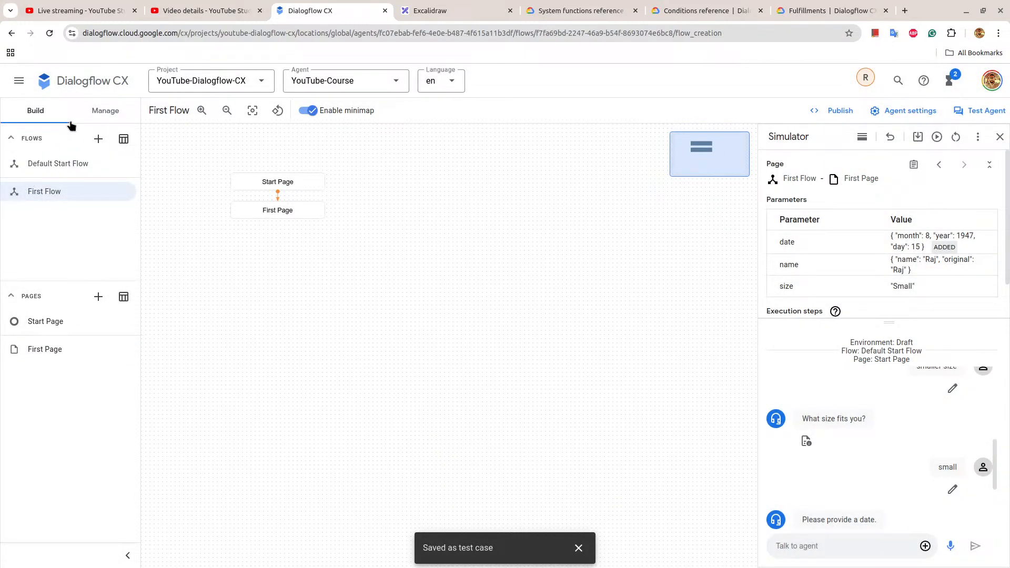
click(104, 111)
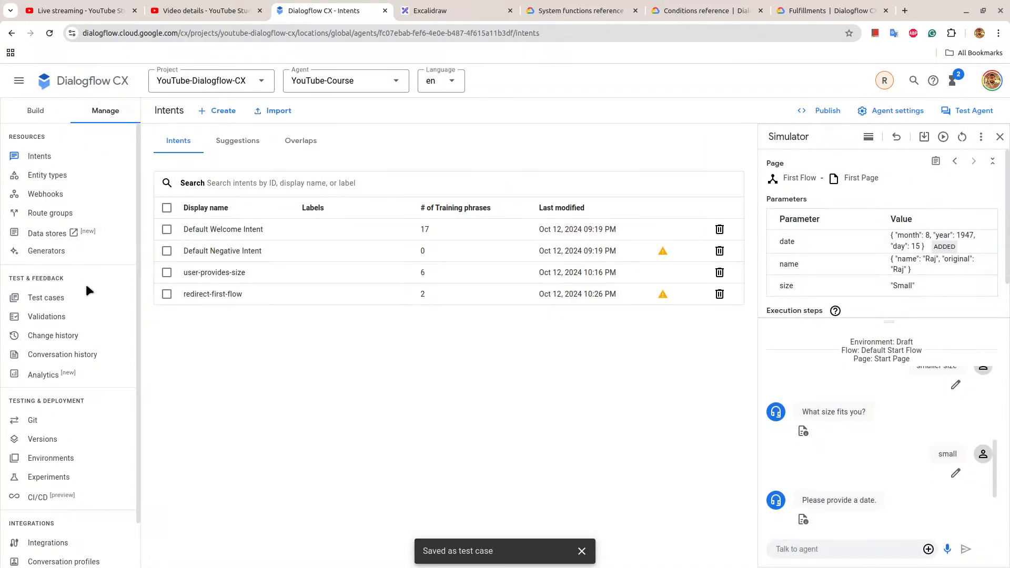
click(91, 299)
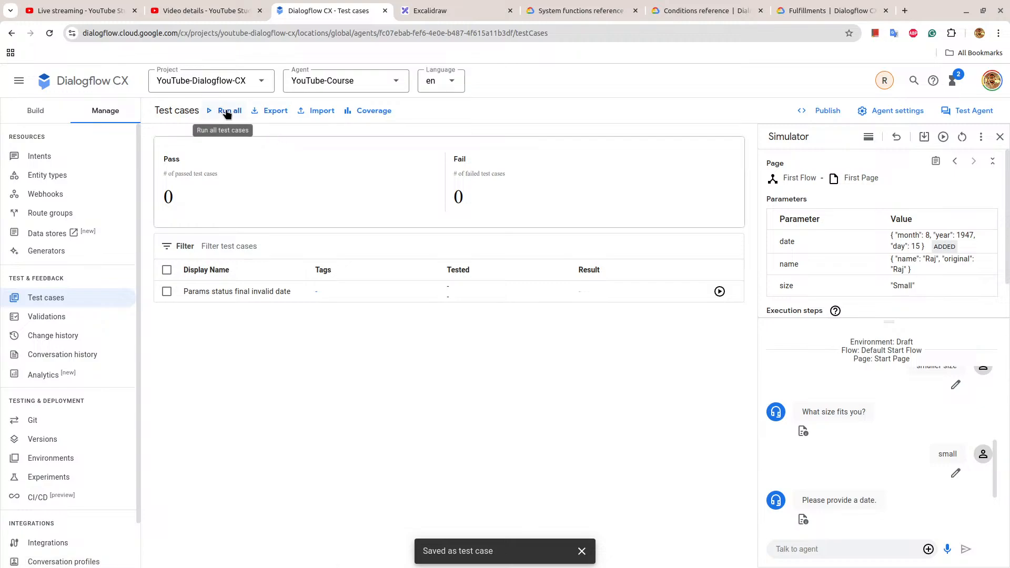
click(227, 112)
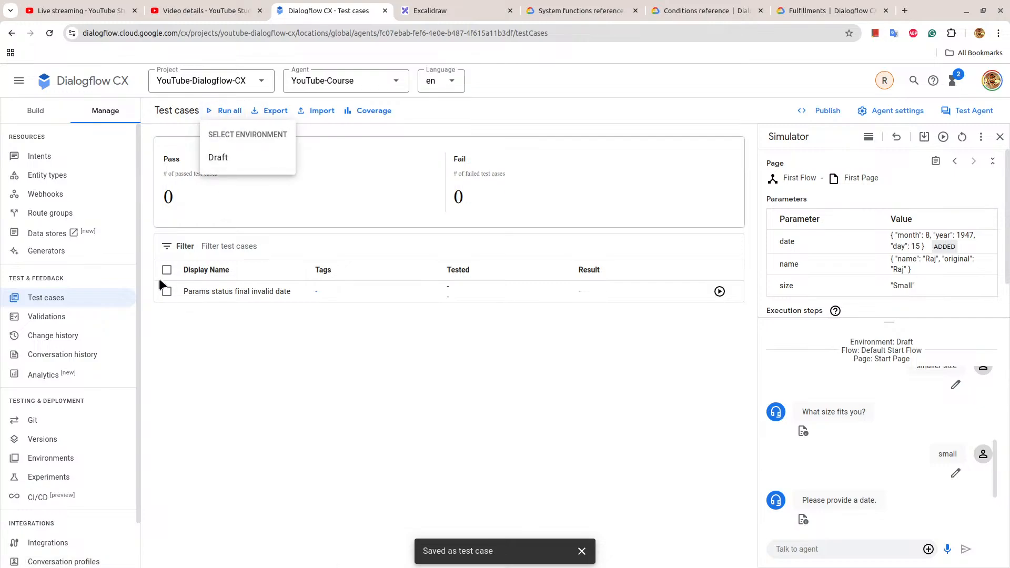
click(163, 271)
click(166, 270)
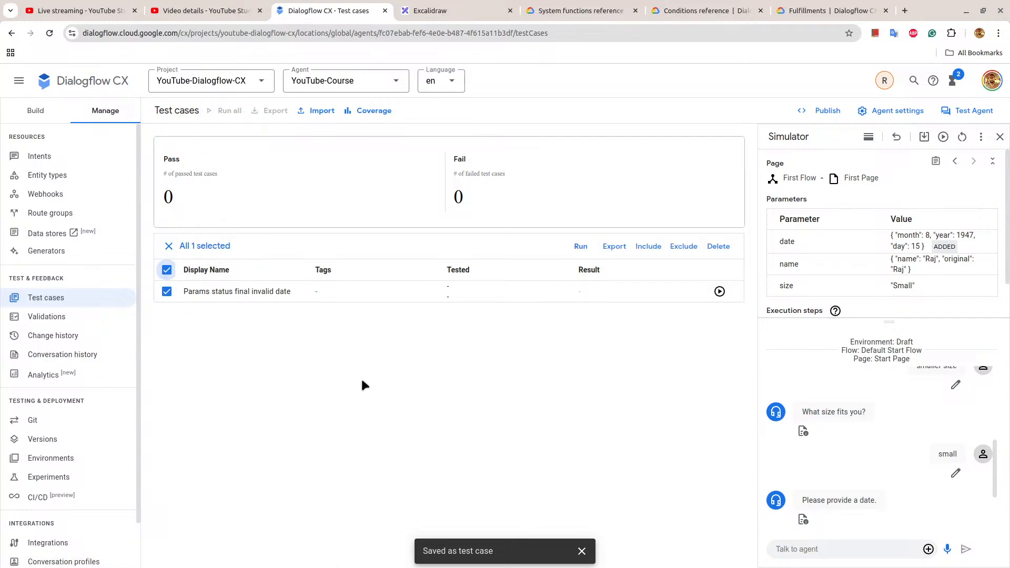
click(581, 246)
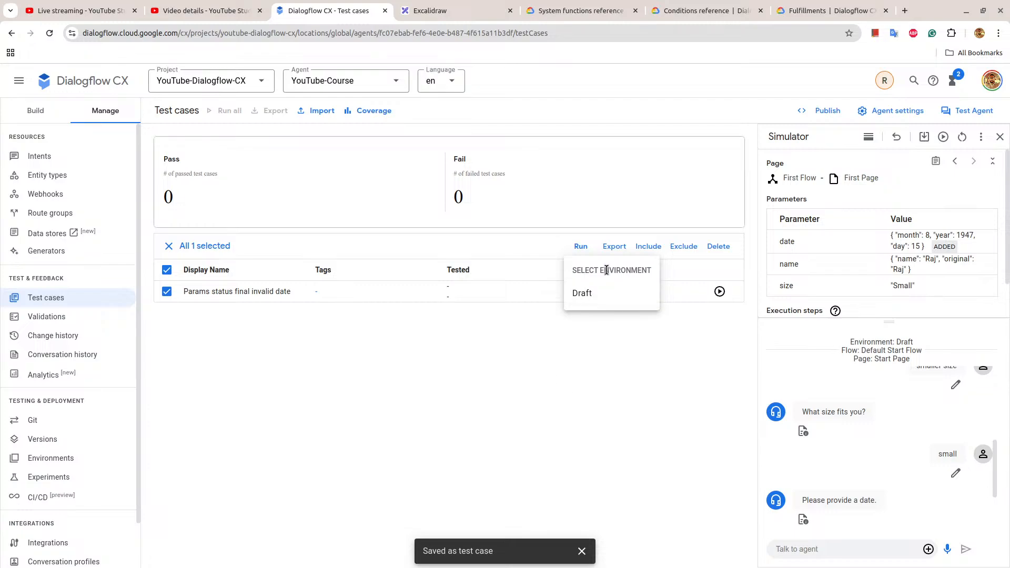
click(600, 296)
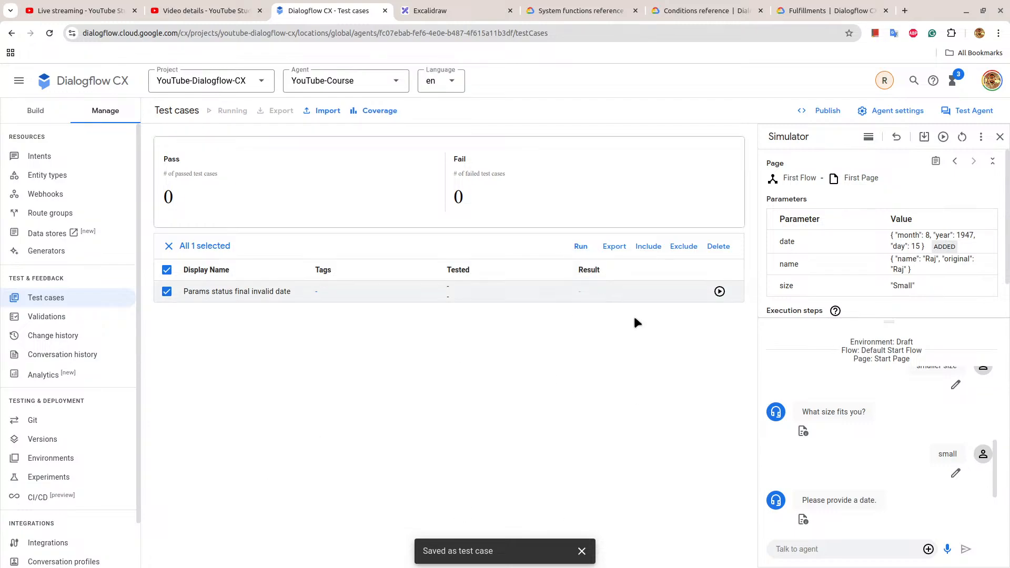
click(720, 292)
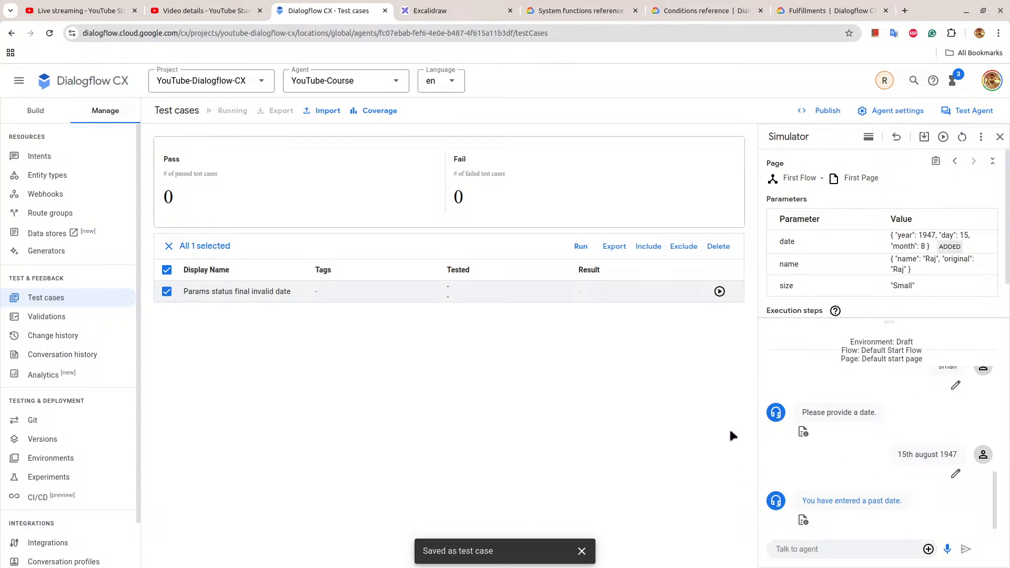
Restart the simulator conversation, send "first flow" and answer the name question with the person's first name.
click(962, 138)
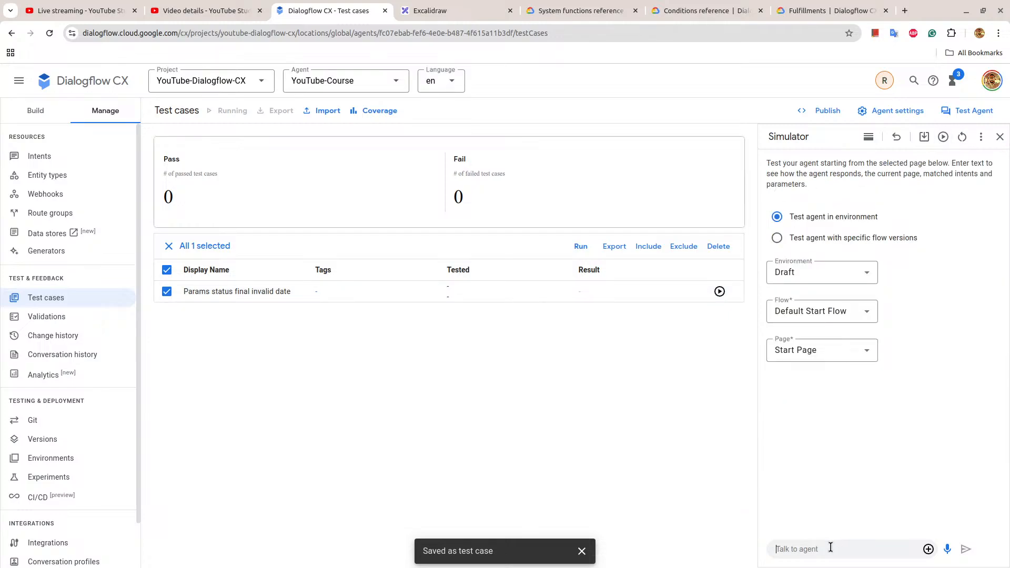
text(first flow)
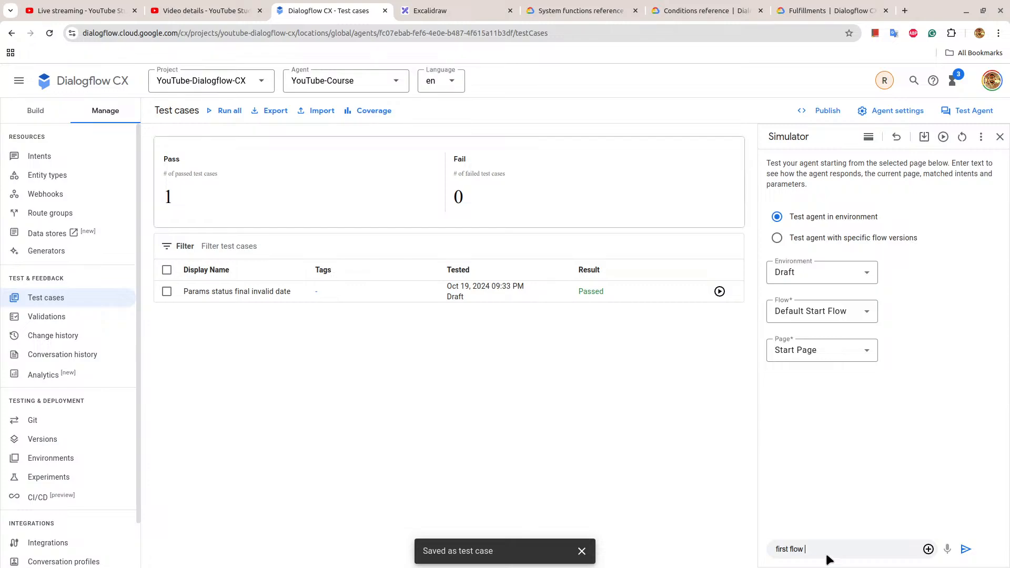
key(Return)
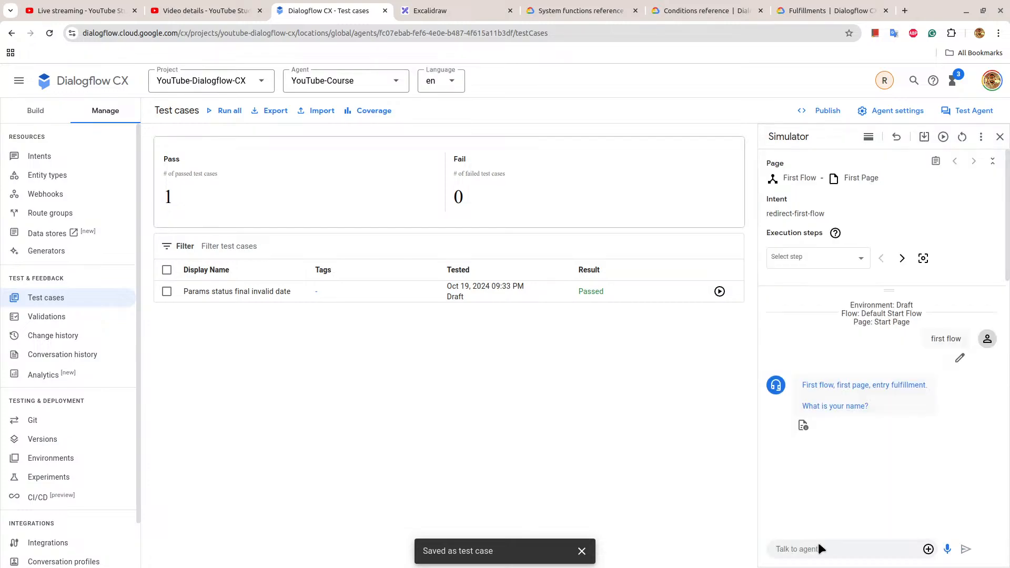
text(raj)
key(Return)
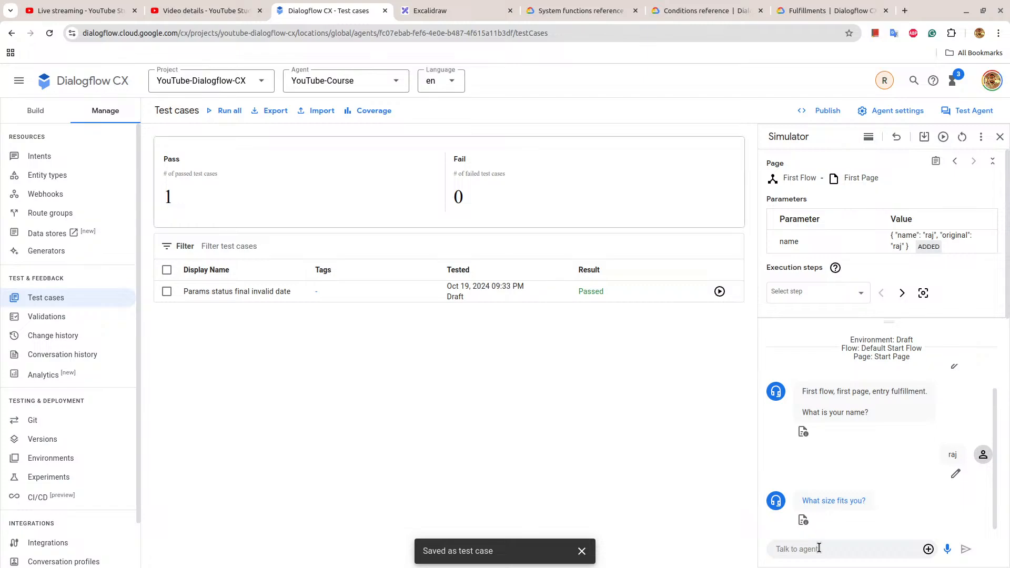
Answer the size question with "small" and the date question with "23rd october 2024", then highlight the agent's reply.
text(small)
key(Return)
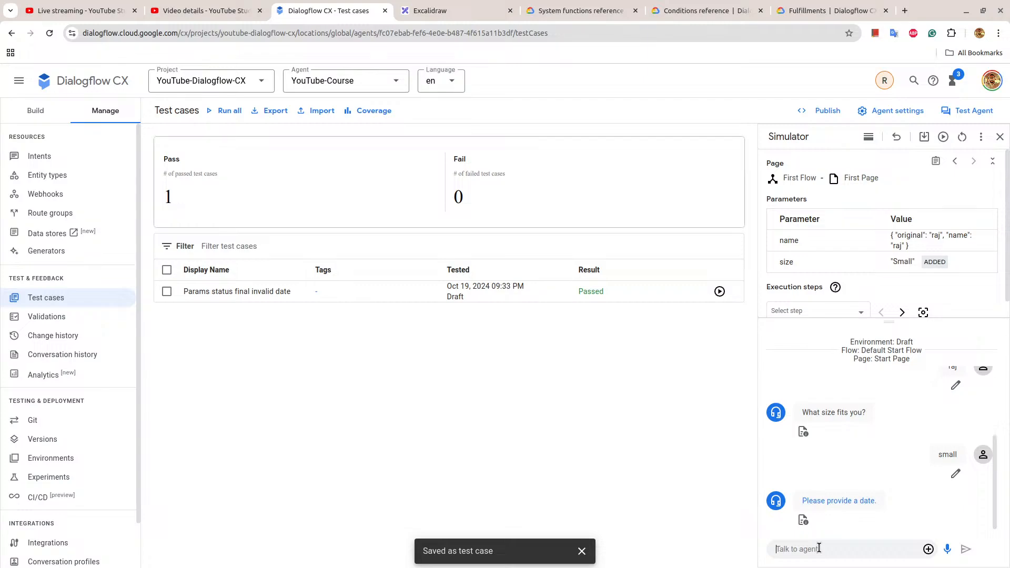
text(23rd october 2024)
key(Return)
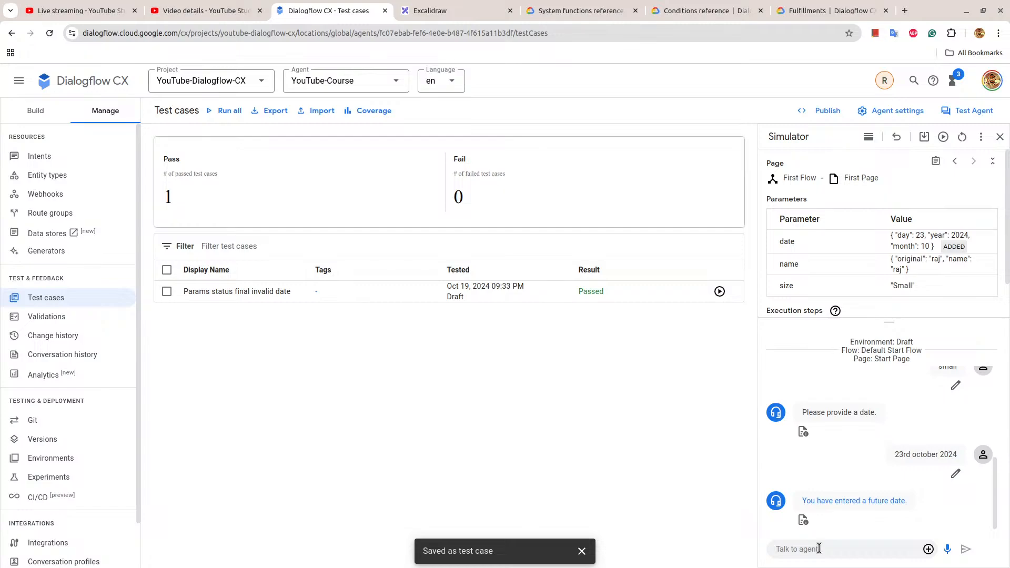
drag(800, 501, 989, 517)
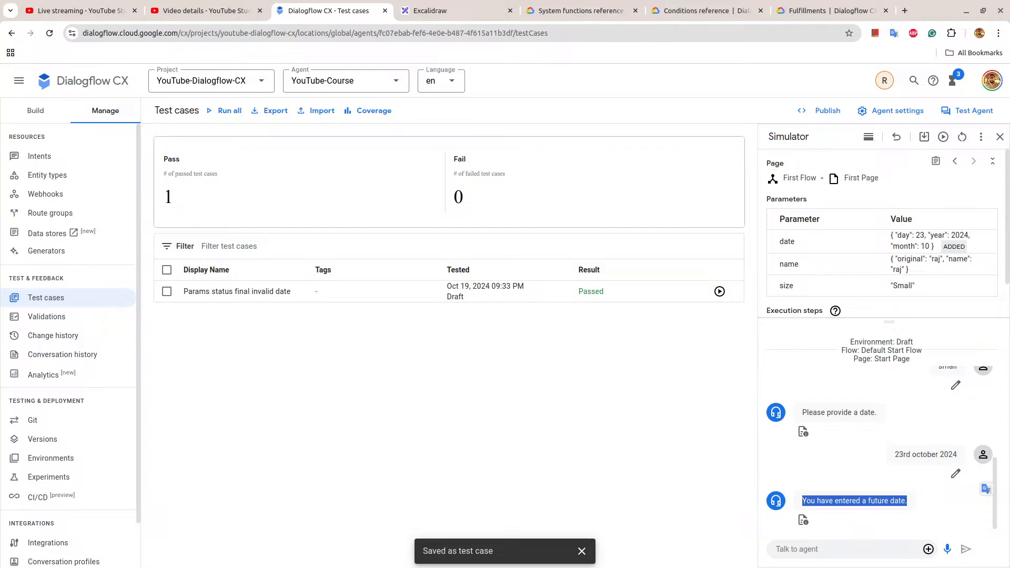
Refresh First Flow's validation results and examine the intent issue and the page issues for Start and First Page.
click(50, 318)
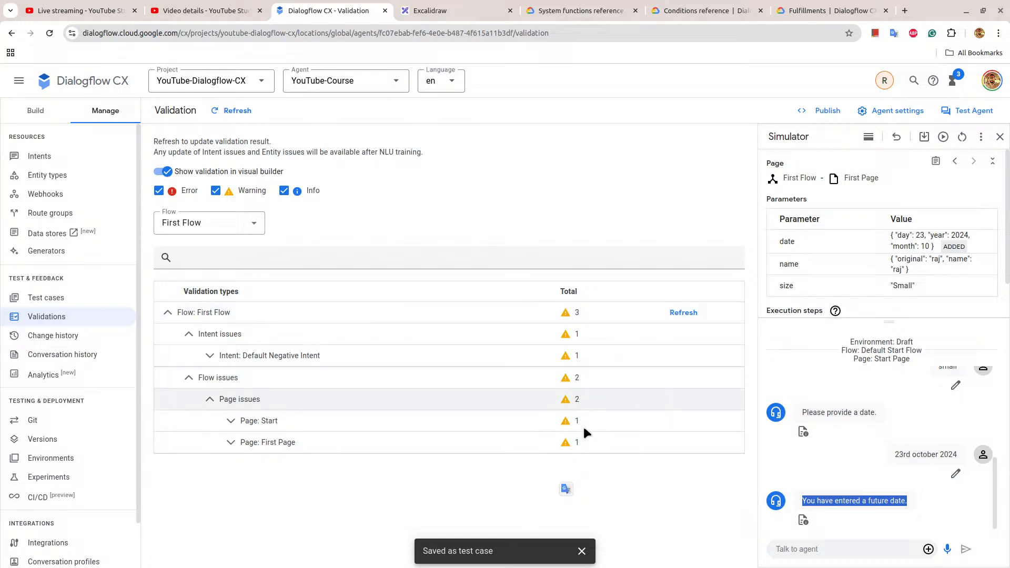
click(676, 313)
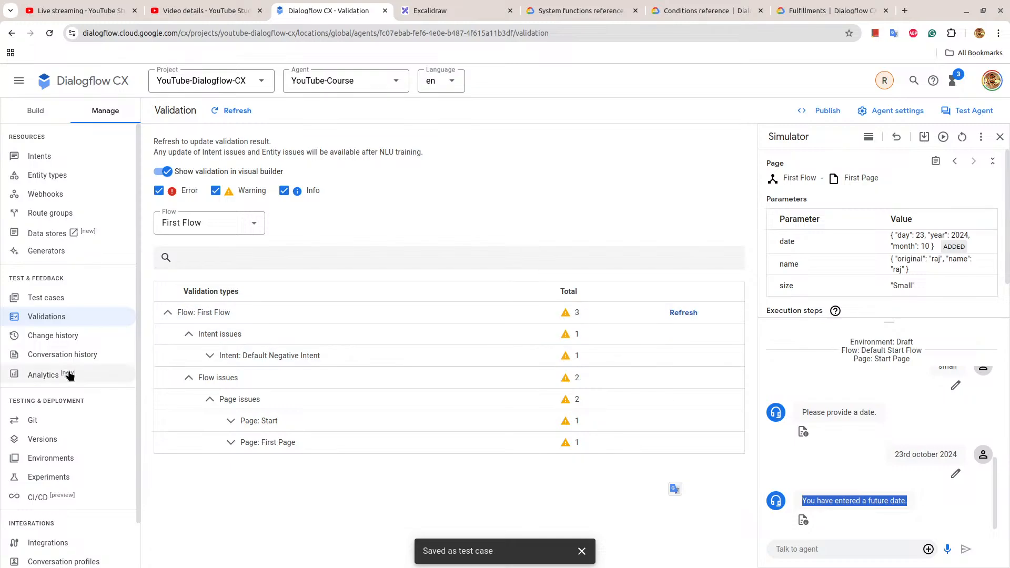
click(208, 356)
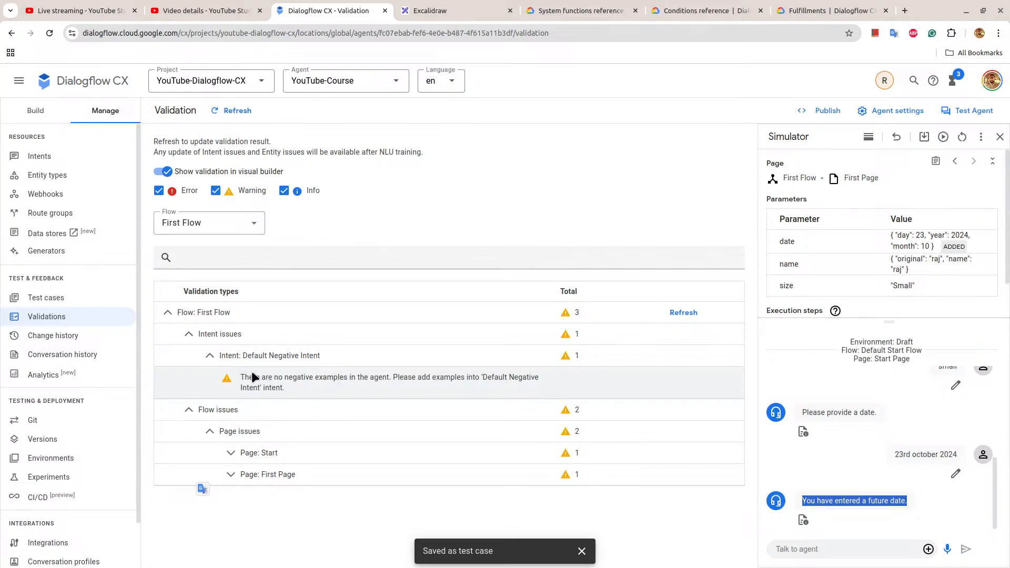
click(189, 334)
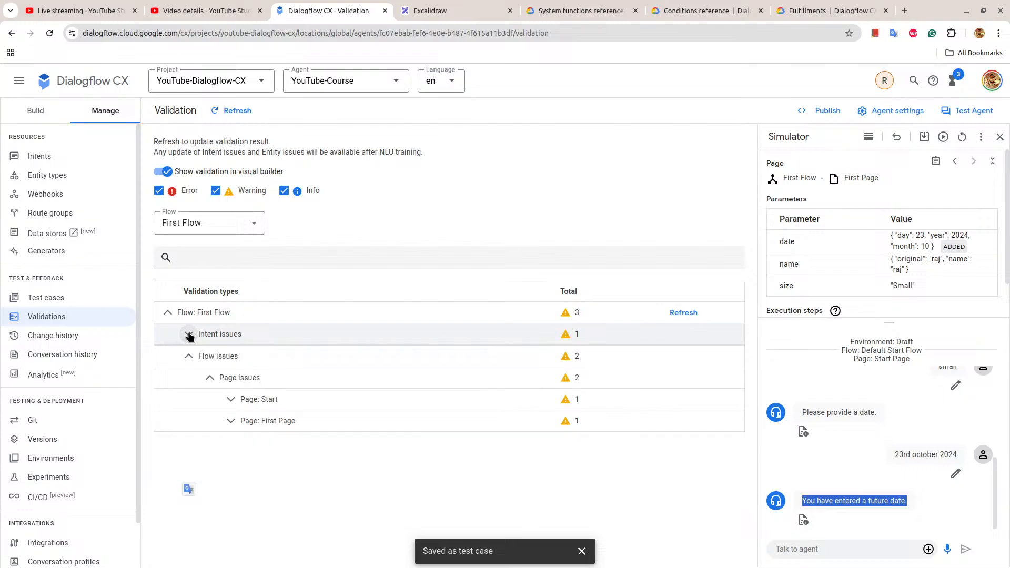
click(242, 400)
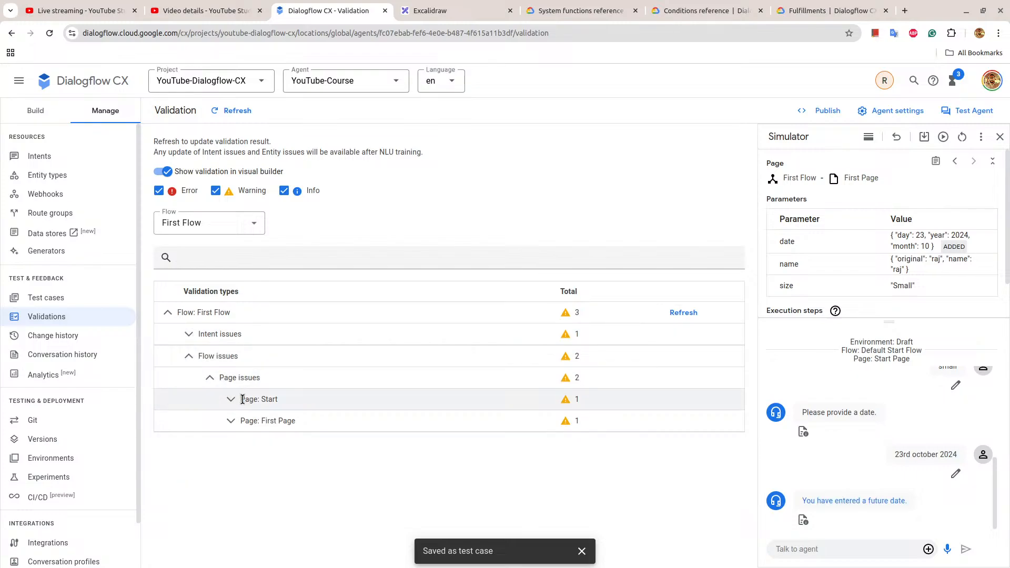
click(242, 399)
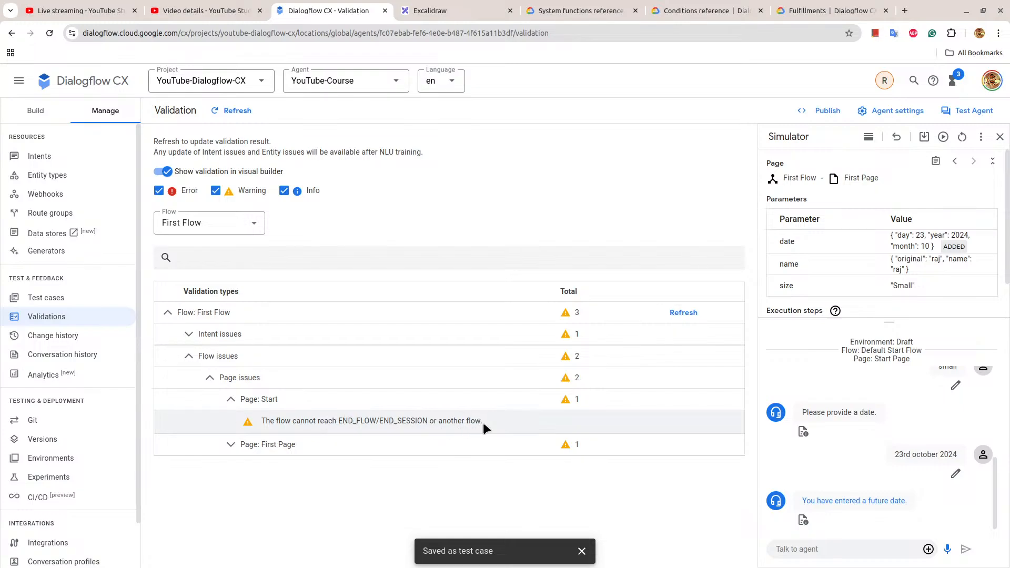
click(251, 443)
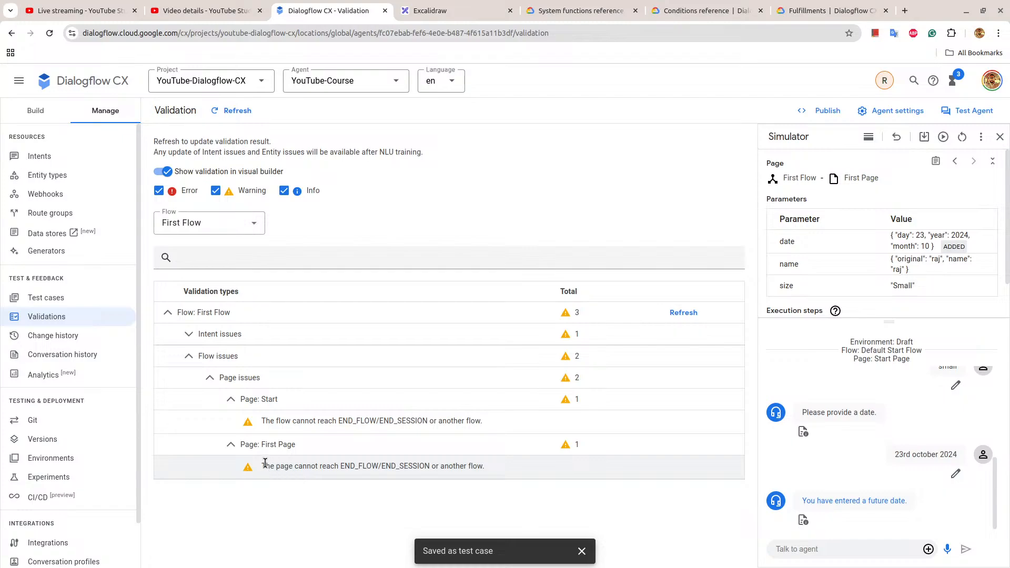
drag(265, 463, 325, 475)
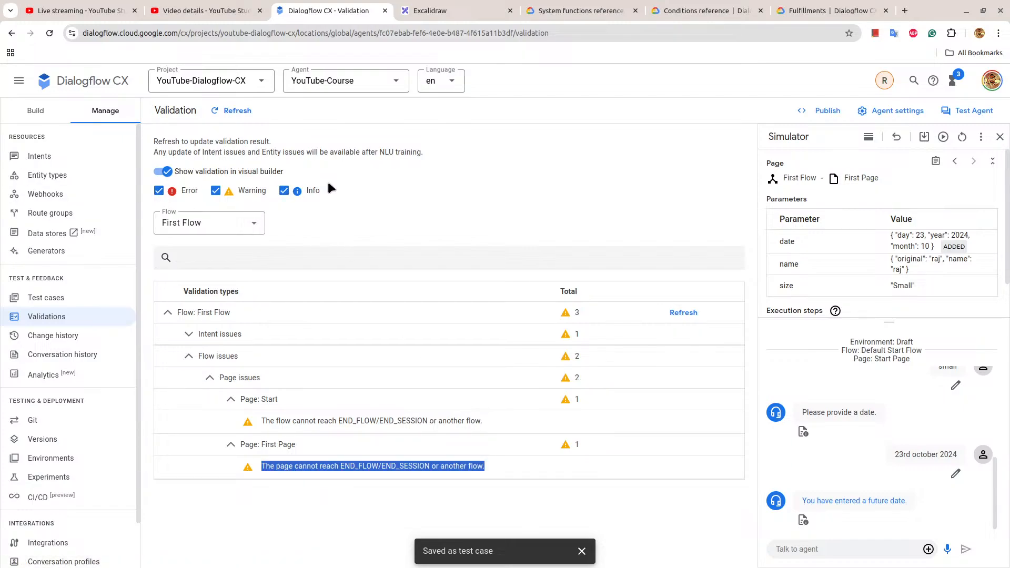
click(237, 110)
Return to the First Flow graph, then consult the System functions reference and Conditions reference documentation.
click(36, 109)
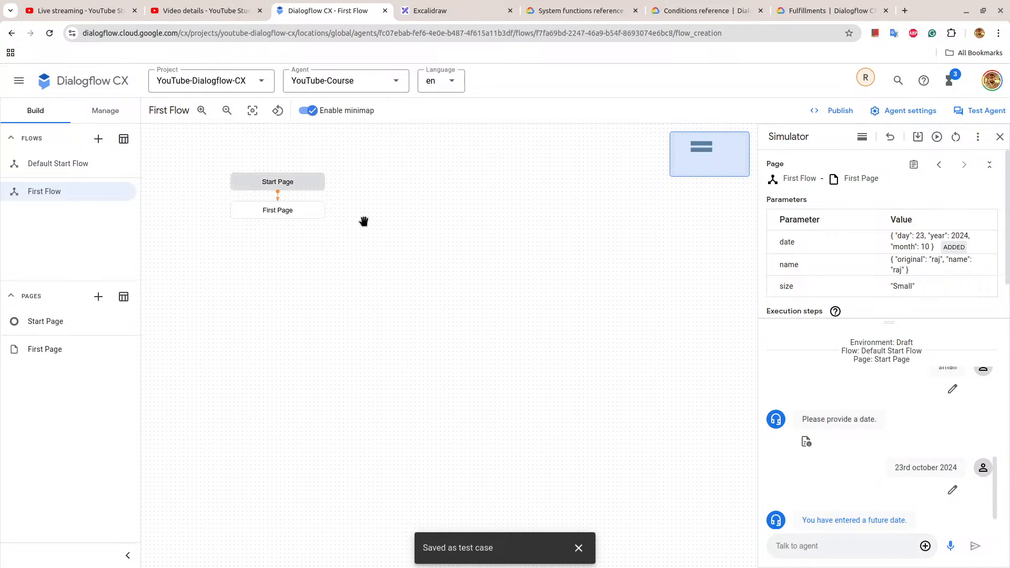
click(606, 8)
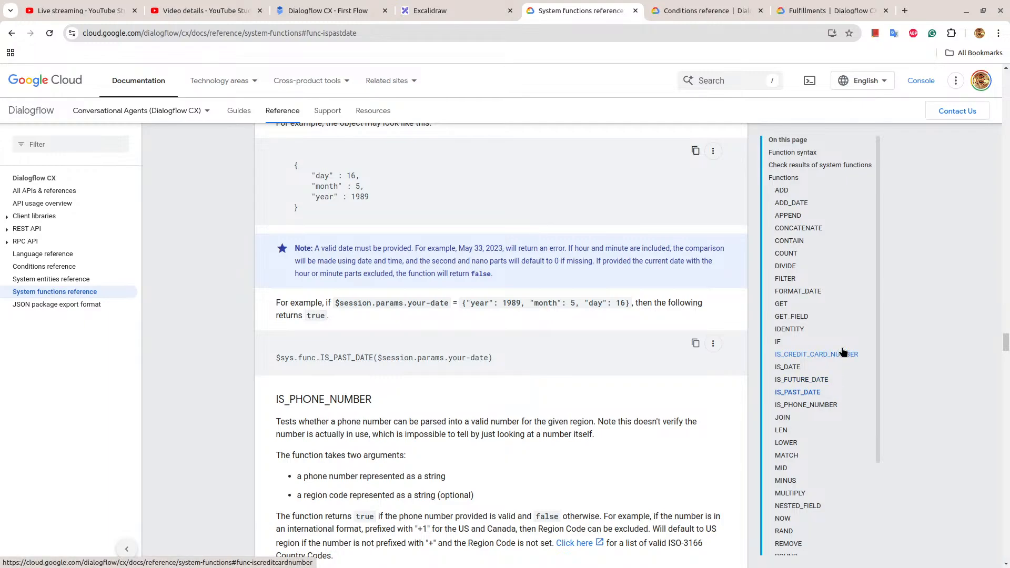
click(708, 10)
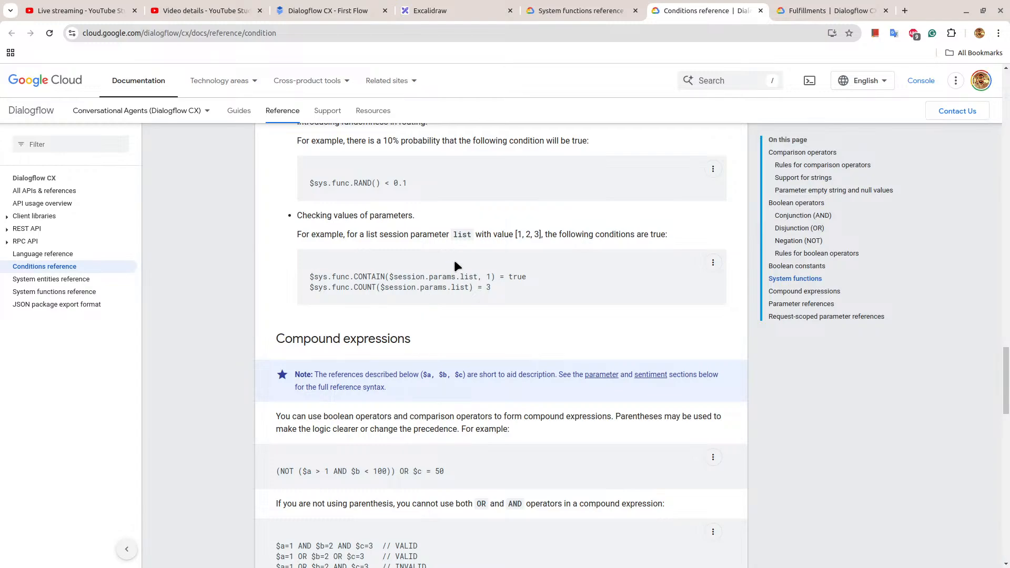
Review the Conditions reference sections on compound expressions, parameter references and request-scoped parameter references.
scroll(455, 263, down, 2)
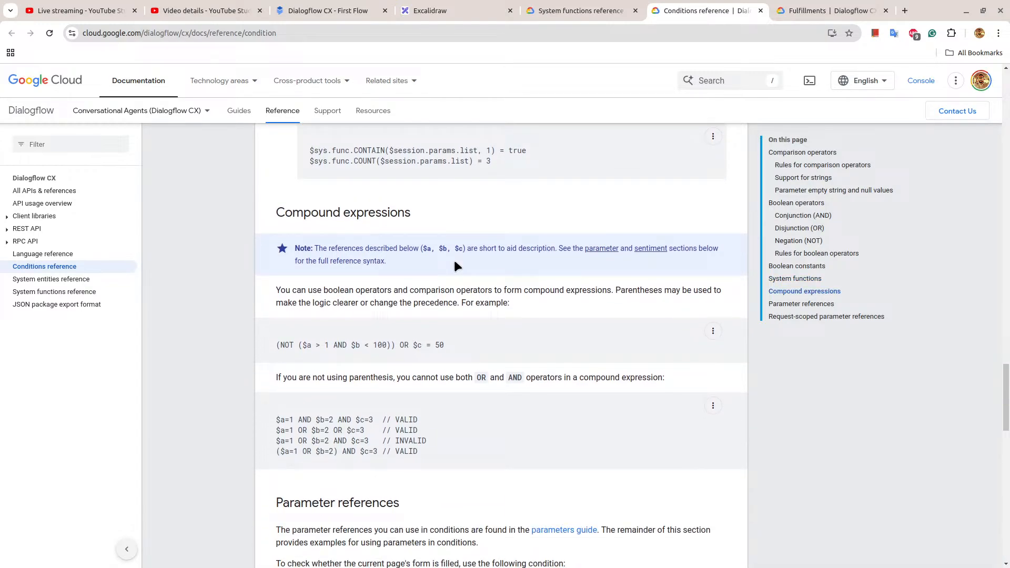
scroll(456, 264, down, 4)
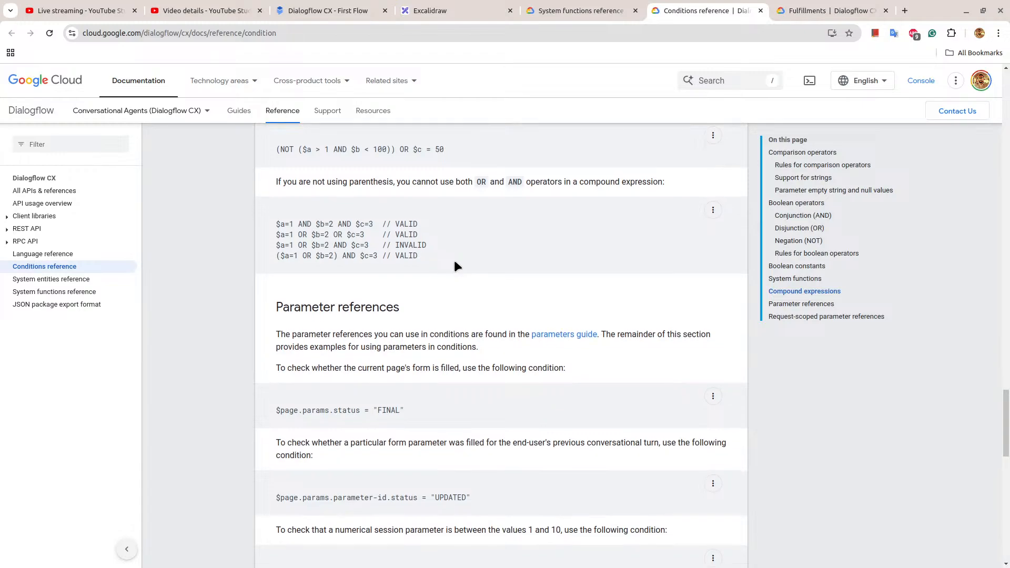
scroll(456, 265, down, 5)
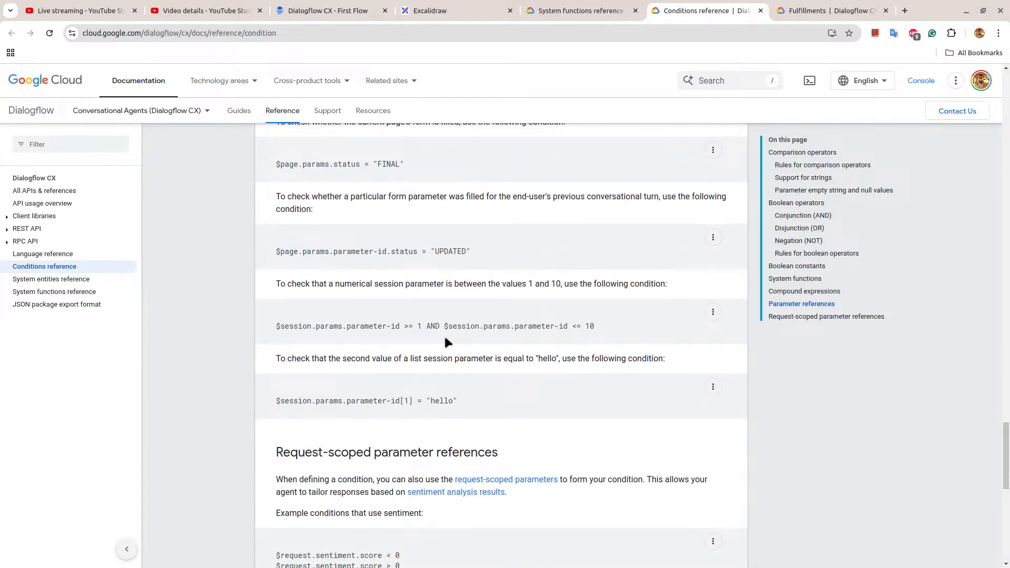
scroll(445, 338, down, 5)
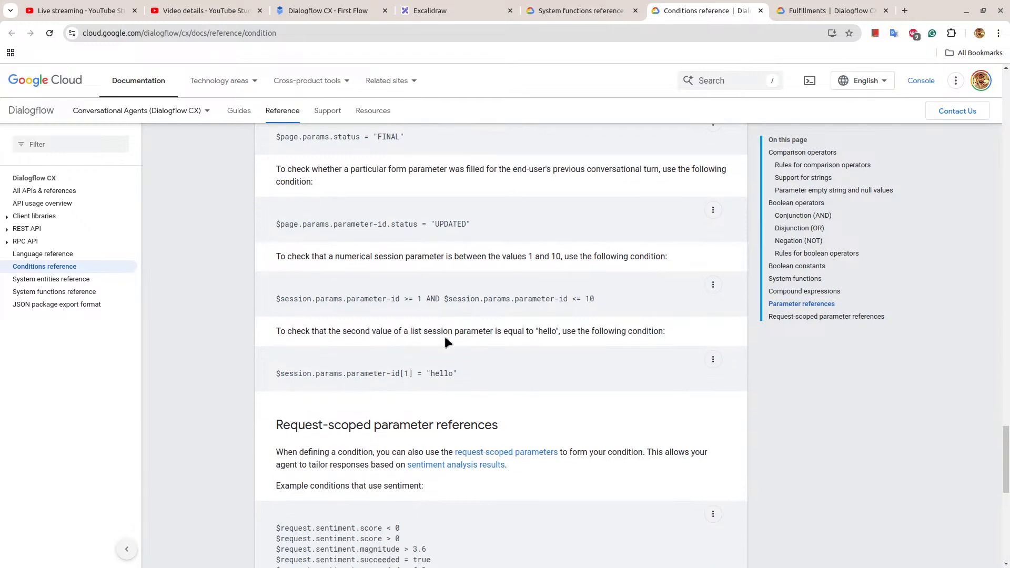
scroll(445, 342, up, 20)
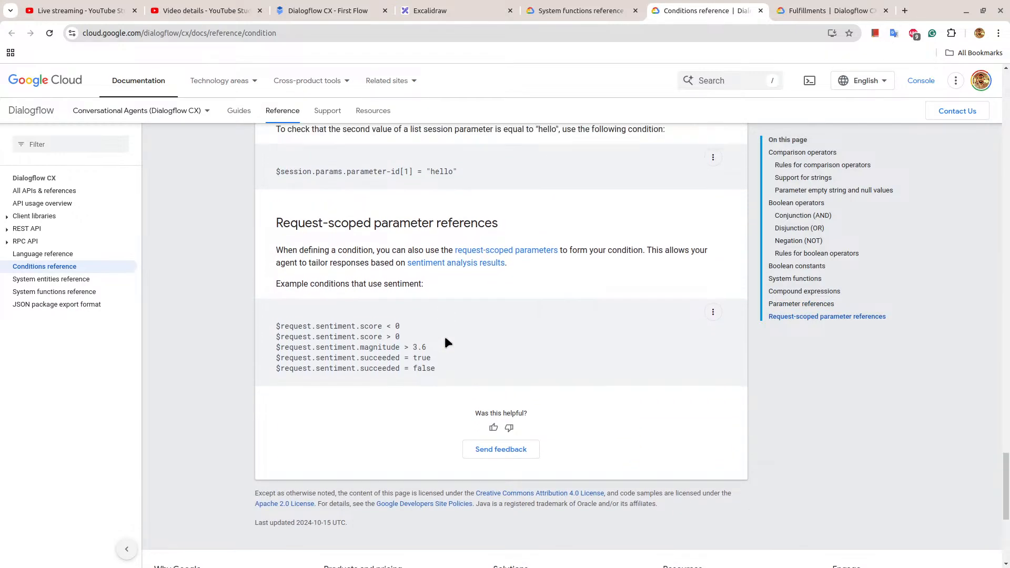
scroll(445, 338, up, 20)
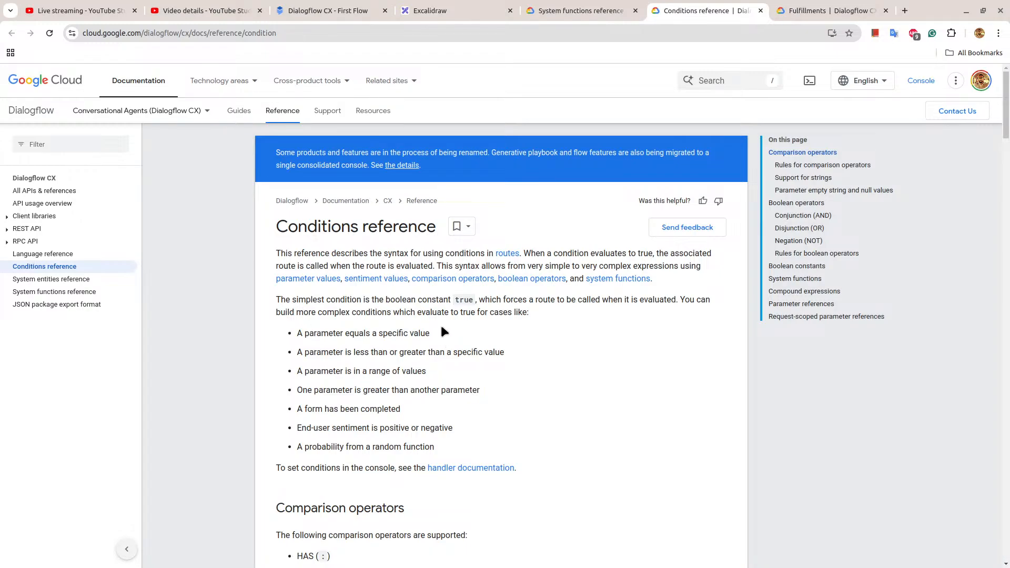
Switch to Dialogflow CX, check First Flow's validation issues and return to the flow graph.
click(321, 11)
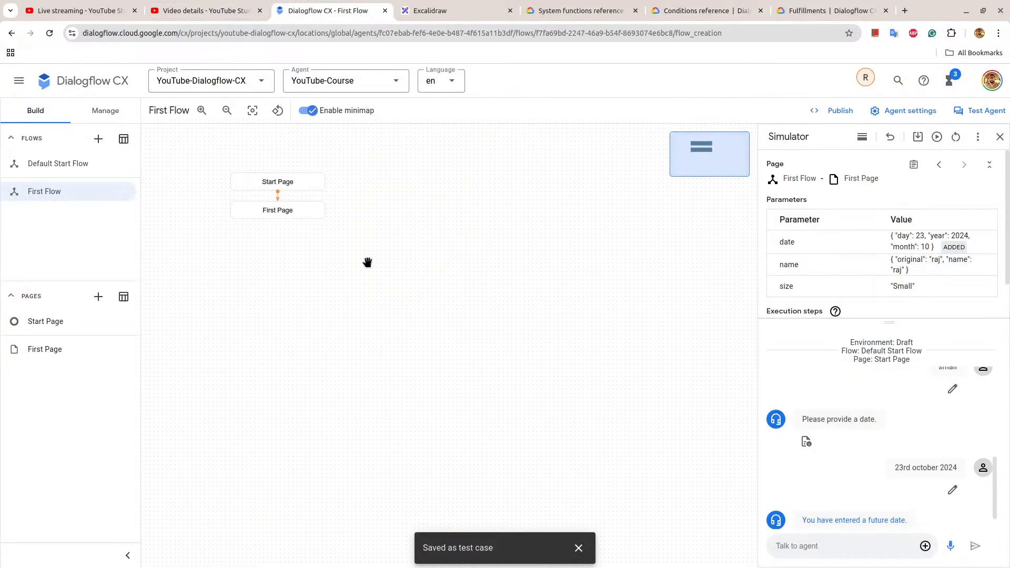
click(103, 111)
click(47, 316)
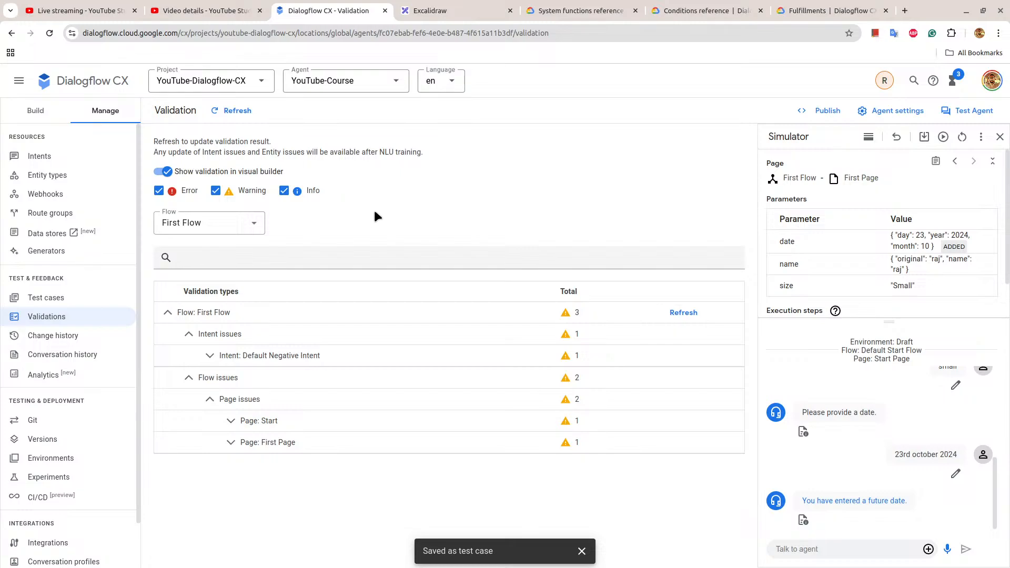
click(41, 110)
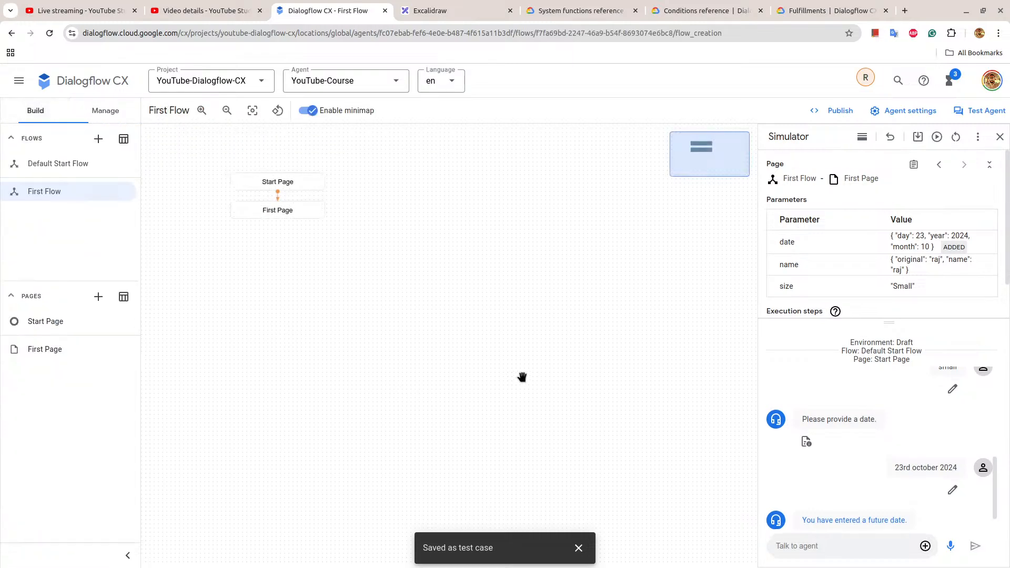
Try to save First Page's past-date route with "== true" in its IS_PAST_DATE condition, and highlight the resulting notification text.
click(303, 214)
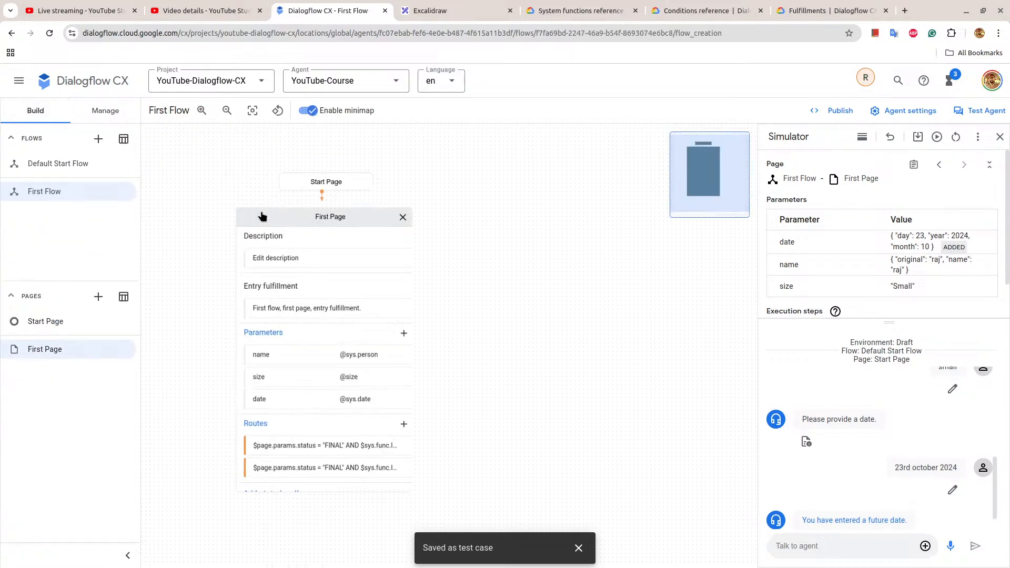
click(353, 449)
scroll(582, 353, down, 5)
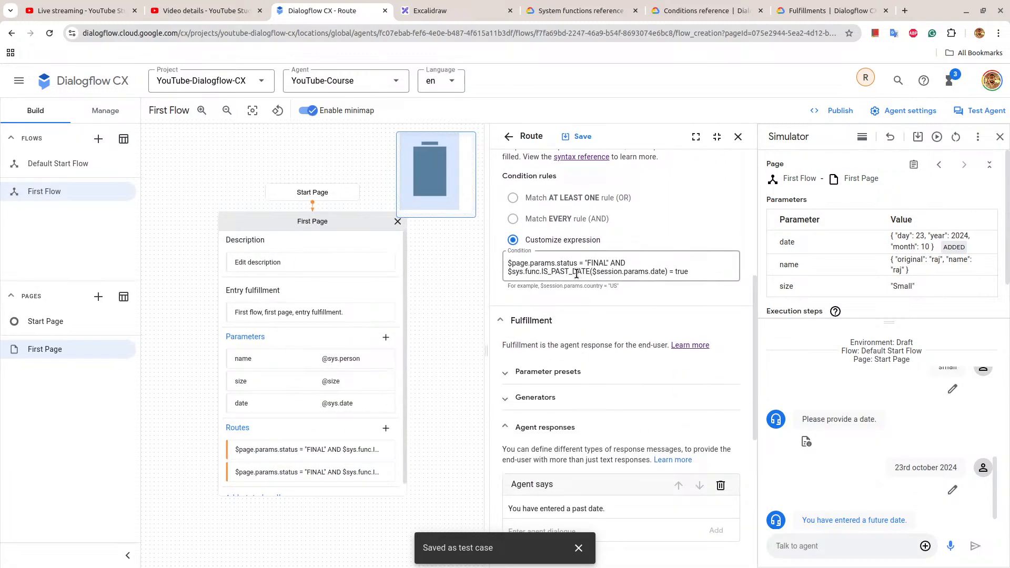
click(668, 272)
text(=)
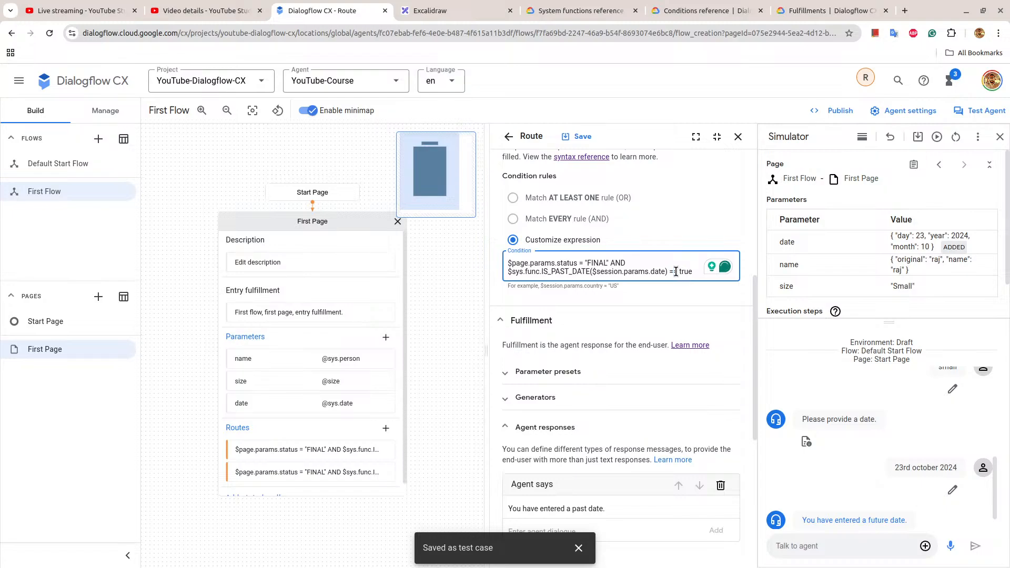
click(587, 136)
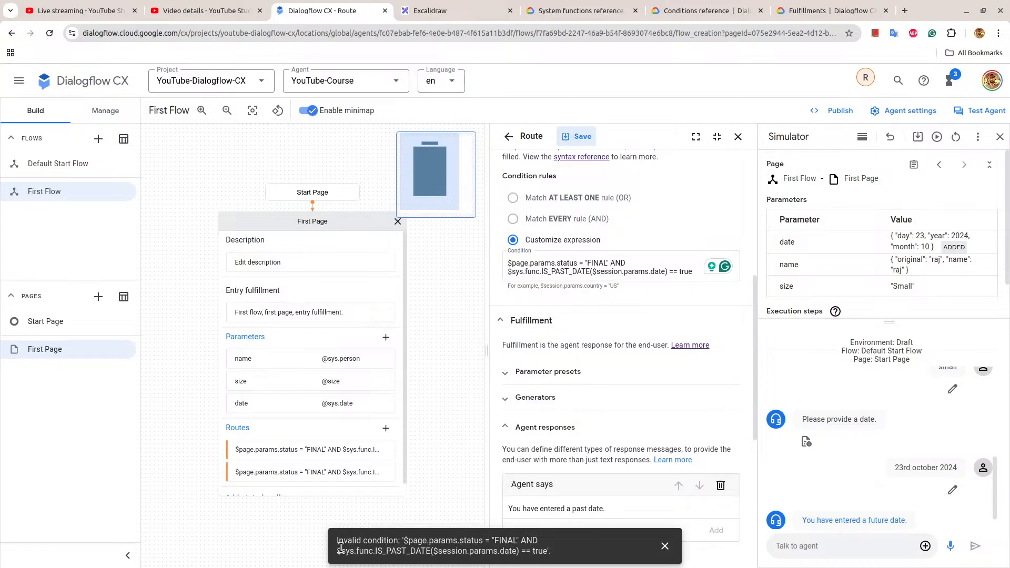
drag(338, 542, 573, 562)
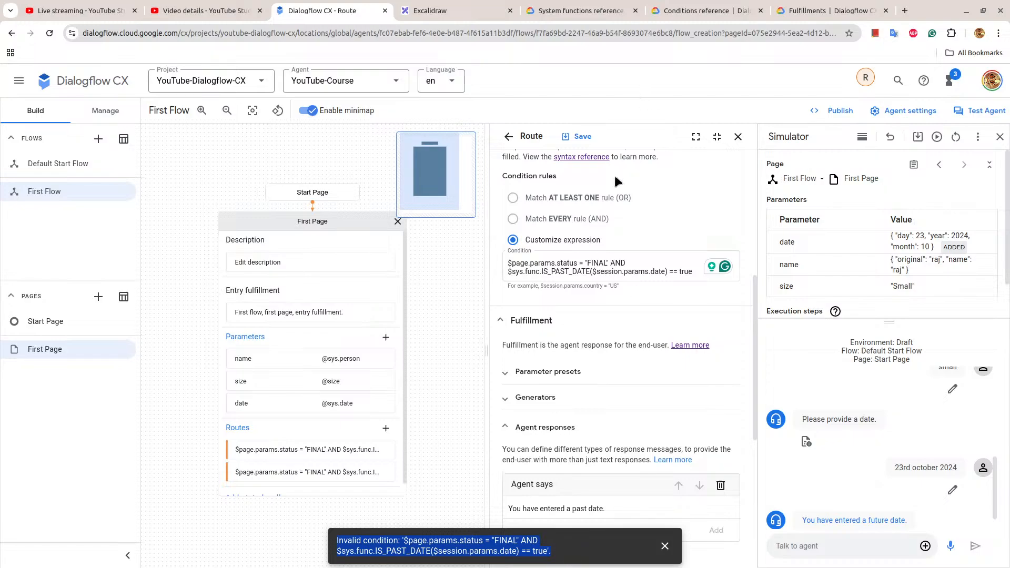
Restore the past-date route's condition to a single "=" before true and save the route.
click(676, 275)
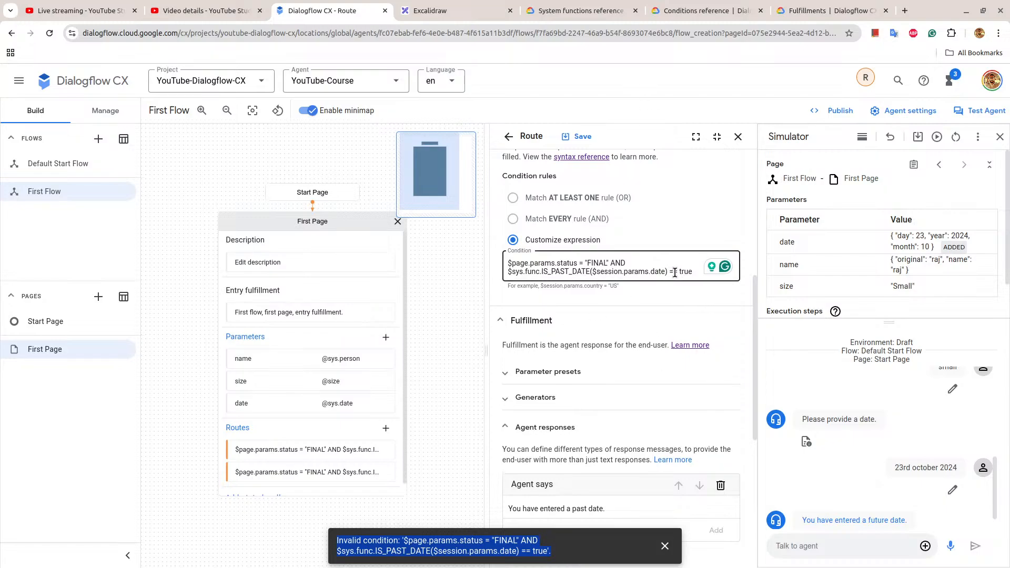
click(670, 274)
key(BackSpace)
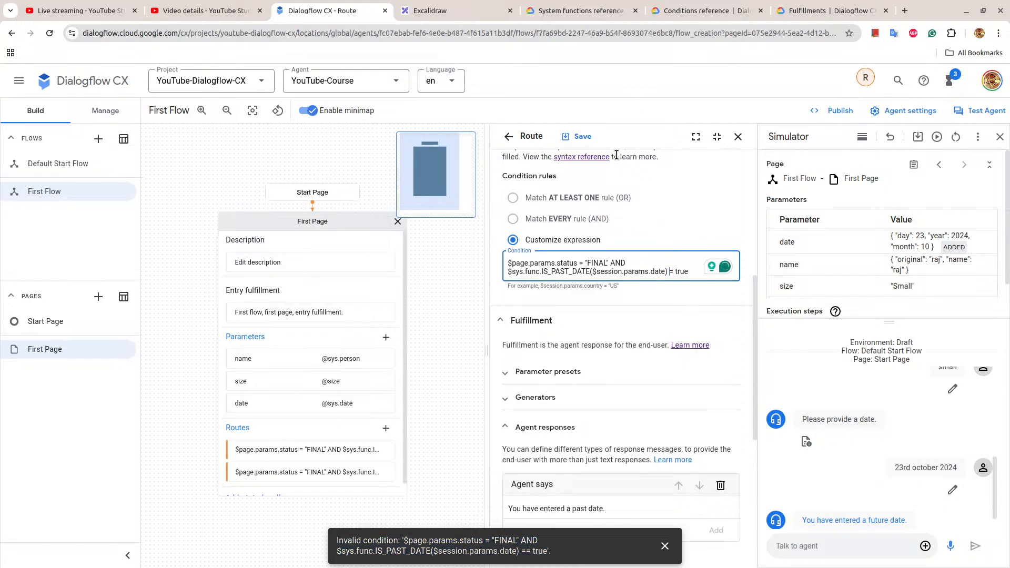
click(579, 136)
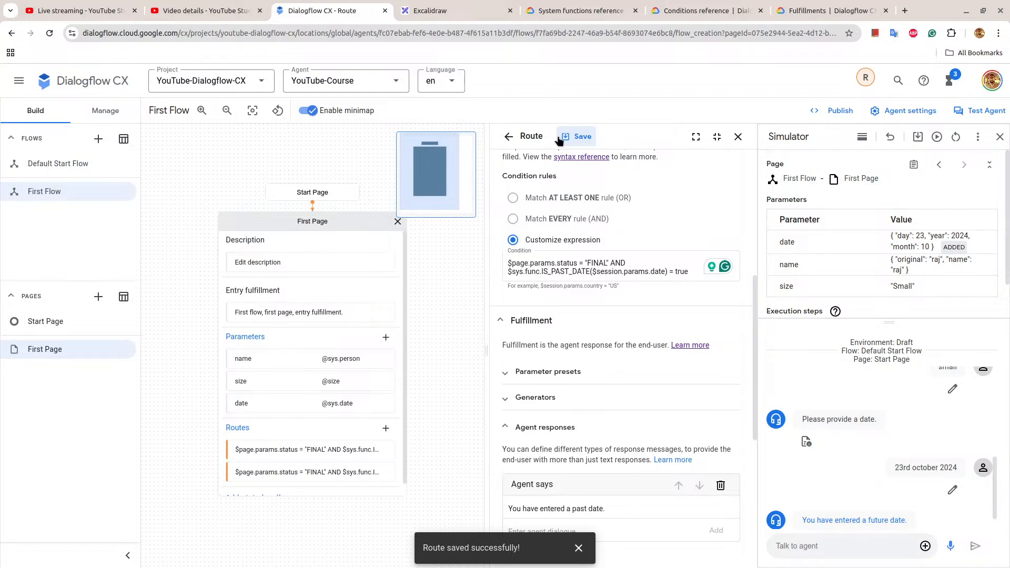
Revisit the validation results, collapse the First Flow entry, return to the flow graph and dismiss the notification.
click(107, 109)
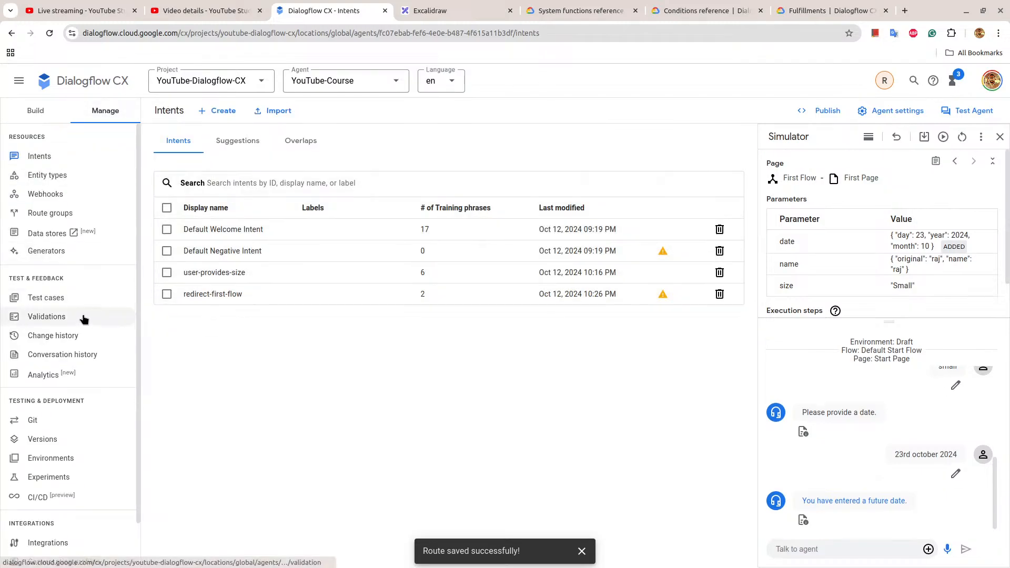
click(83, 317)
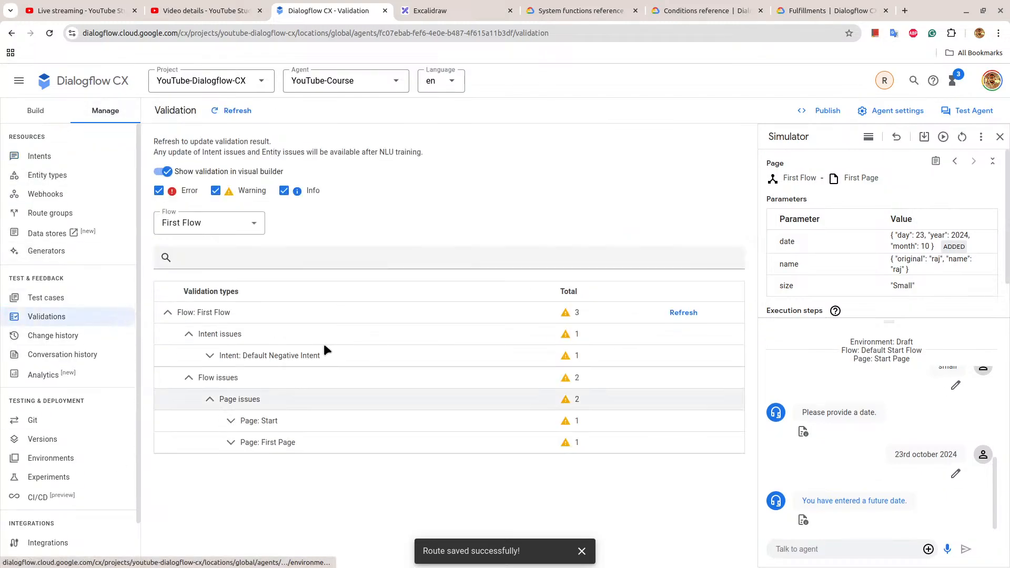
click(166, 313)
click(49, 113)
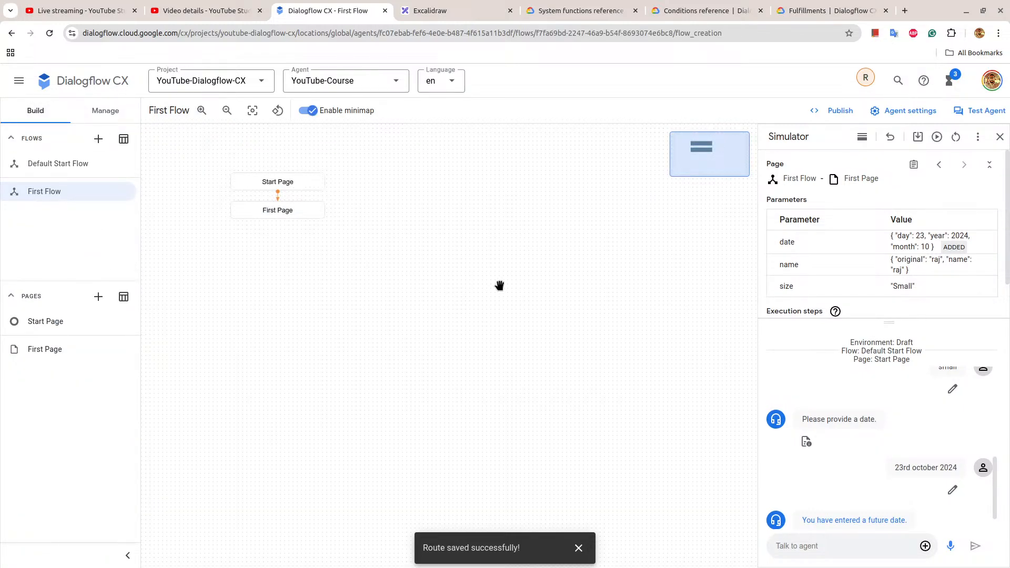
click(579, 547)
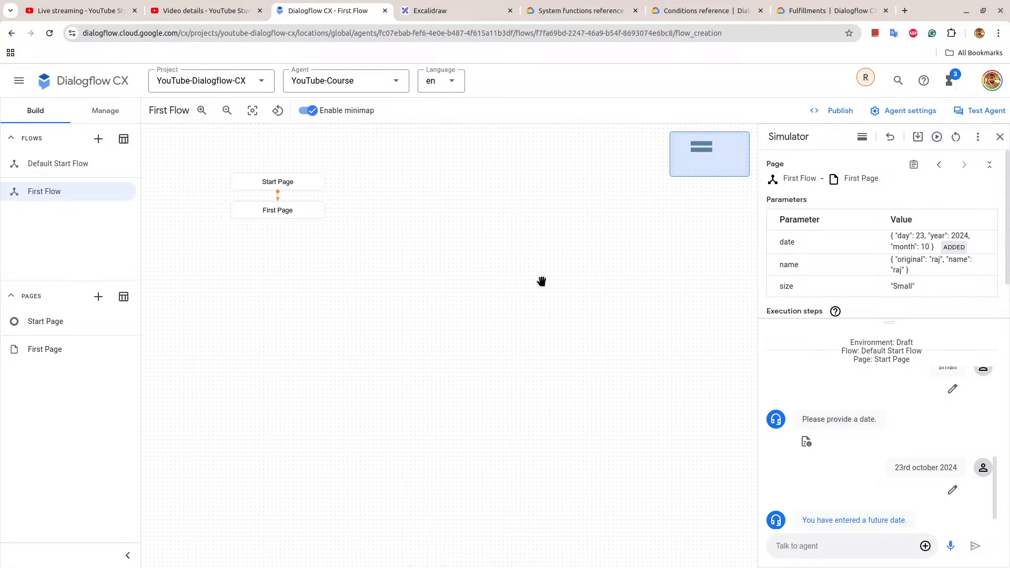
Look through the System functions reference, the Fulfillments guide and the Conditions reference documentation.
click(549, 7)
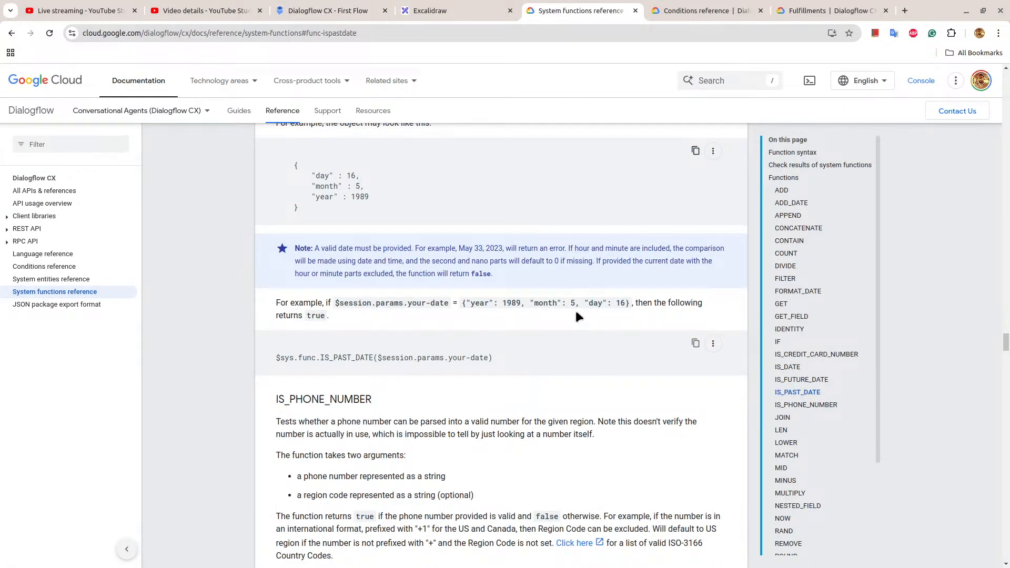
scroll(576, 309, up, 10)
scroll(576, 313, up, 15)
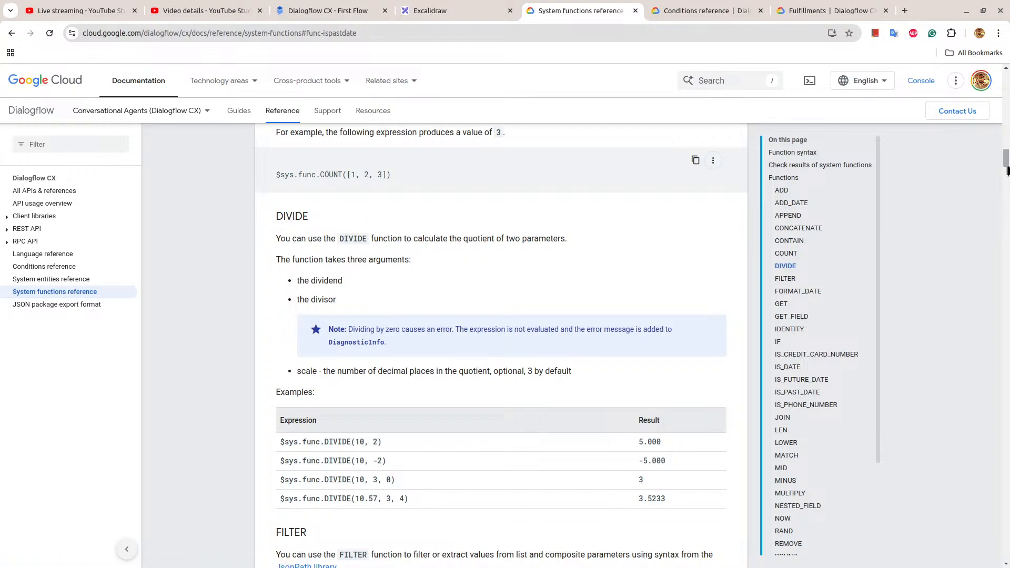
scroll(393, 224, up, 15)
click(815, 10)
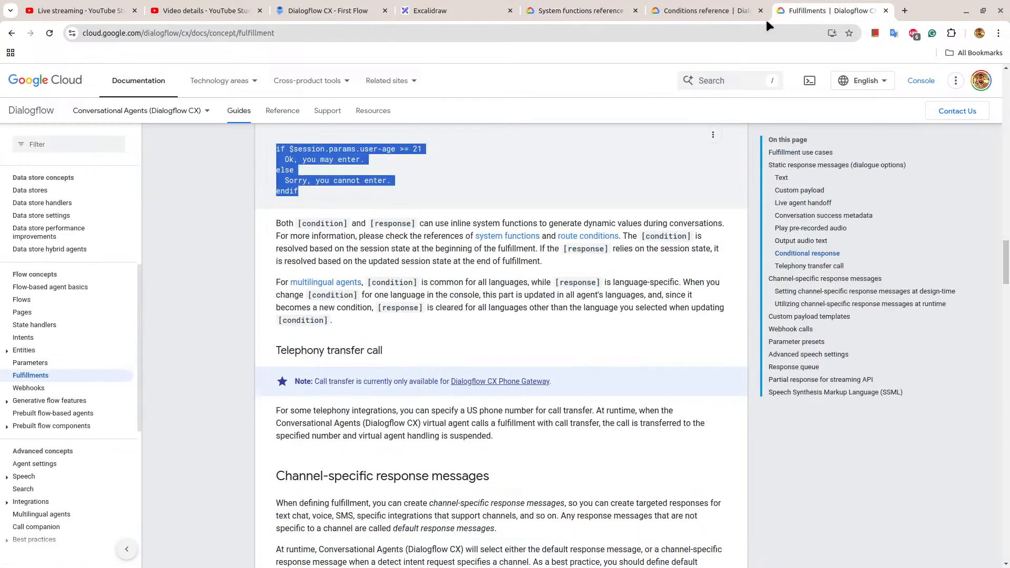
click(733, 6)
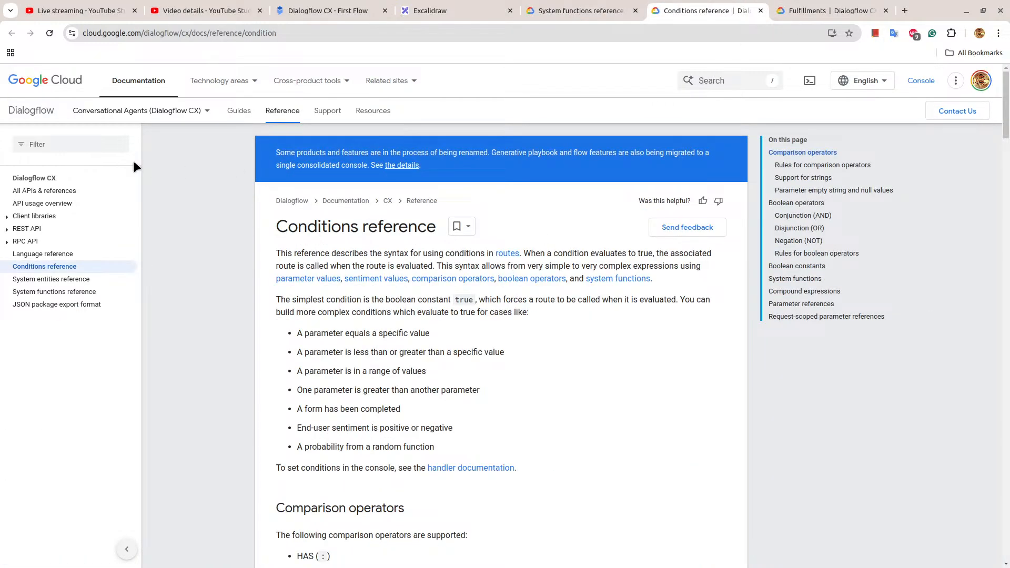
Switch to Excalidraw and draw a wide rectangle below the checklist, labelled "USER: hi".
click(434, 7)
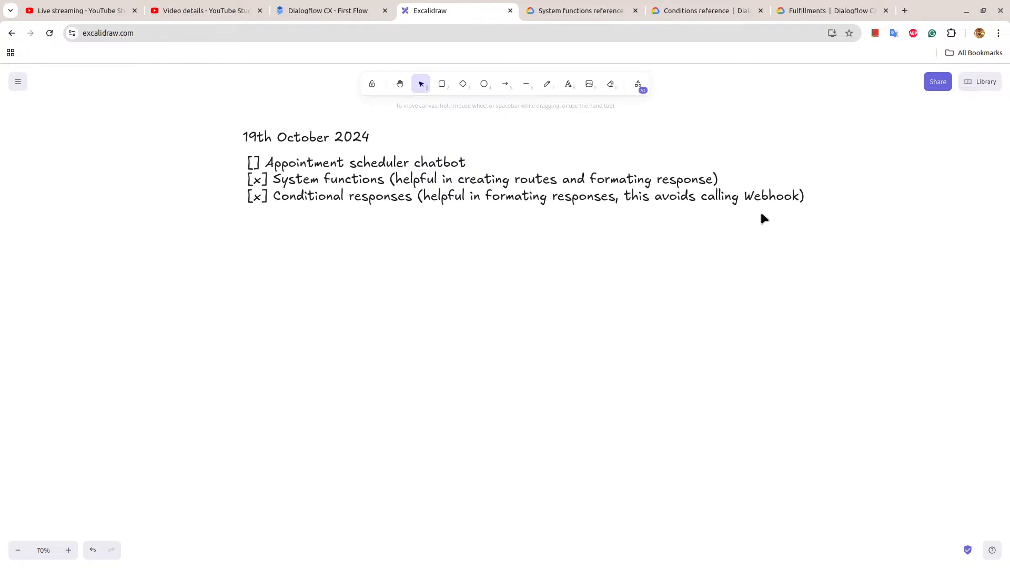
click(367, 8)
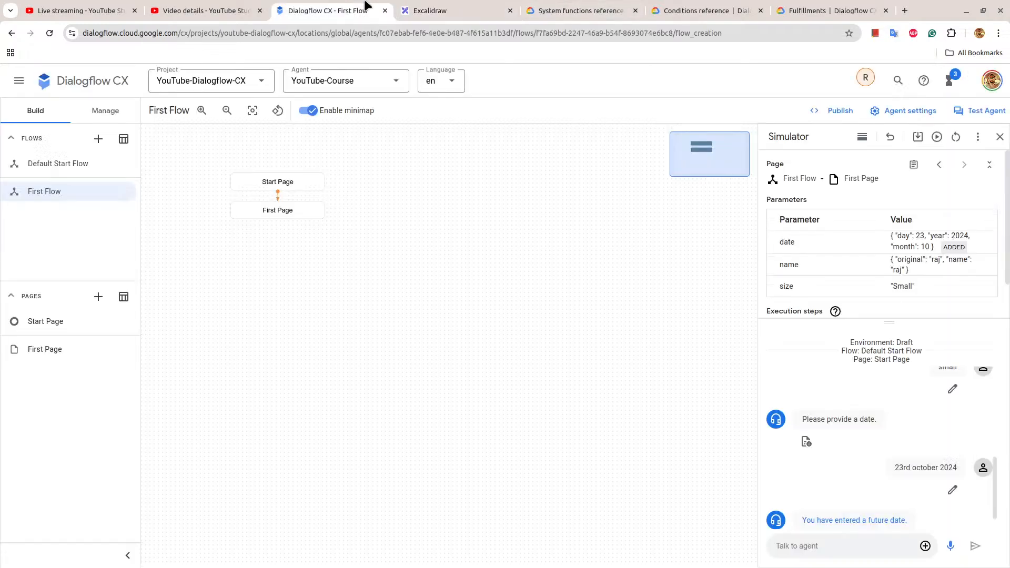
click(461, 6)
scroll(475, 301, down, 1)
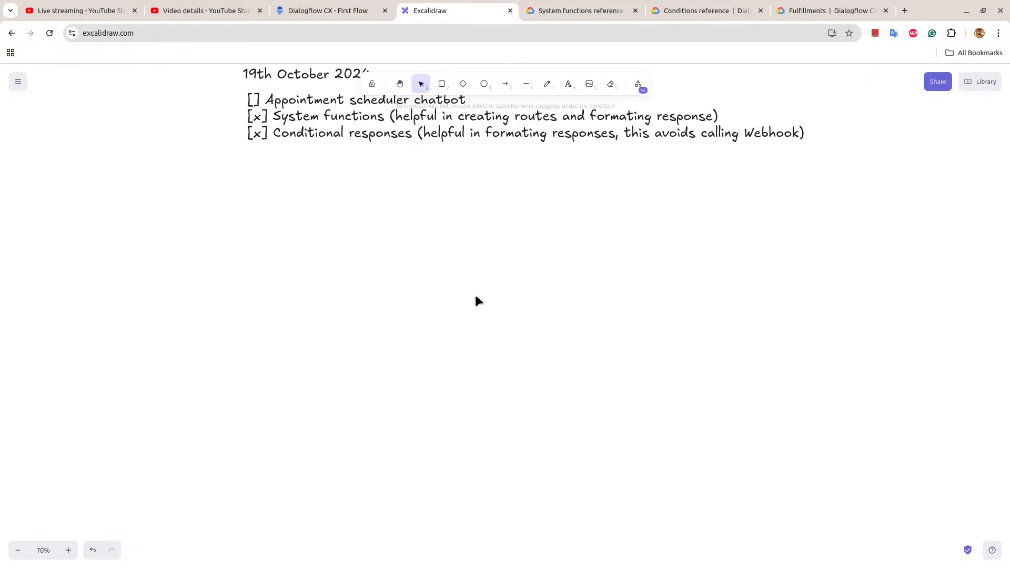
scroll(329, 304, down, 1)
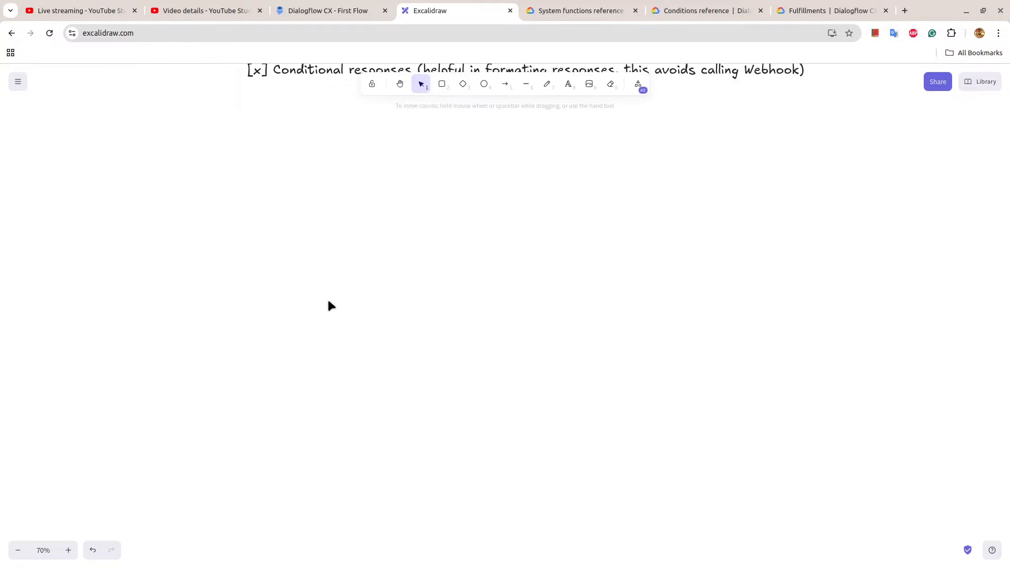
click(442, 84)
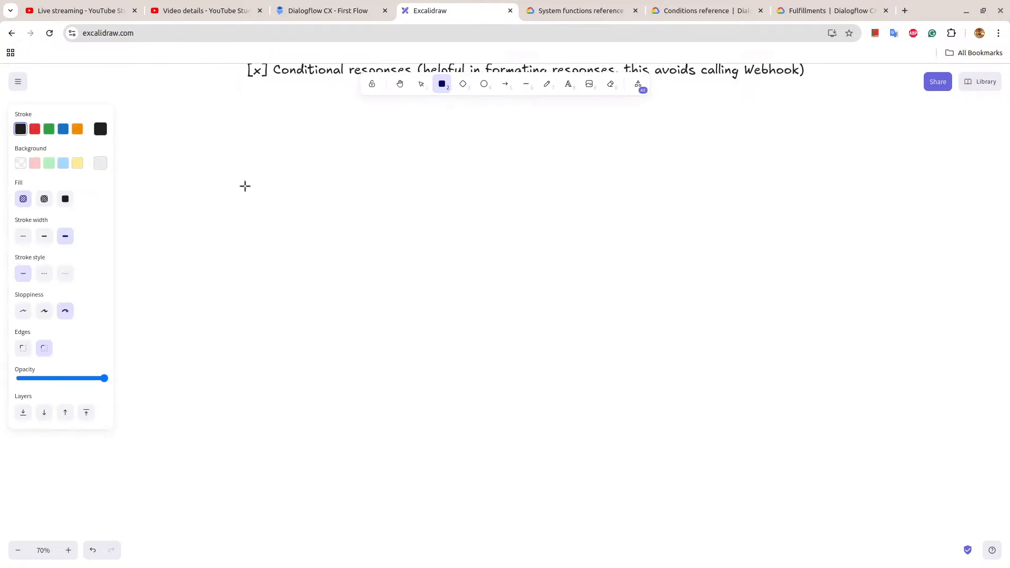
mouse_move(230, 168)
mouse_down()
mouse_move(239, 276)
mouse_move(498, 281)
mouse_move(478, 275)
mouse_up()
key(Return)
text(US)
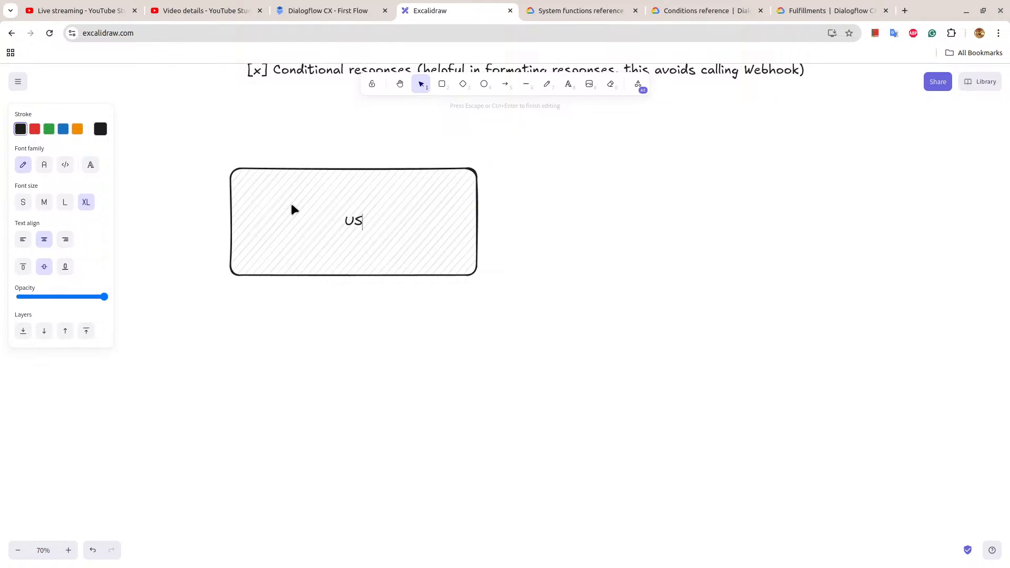
text(ER: hi)
Add a line below the greeting in the box reading "BOT: Hi, this is an assistant to schedule an appointment.".
key(Return)
text(Bo)
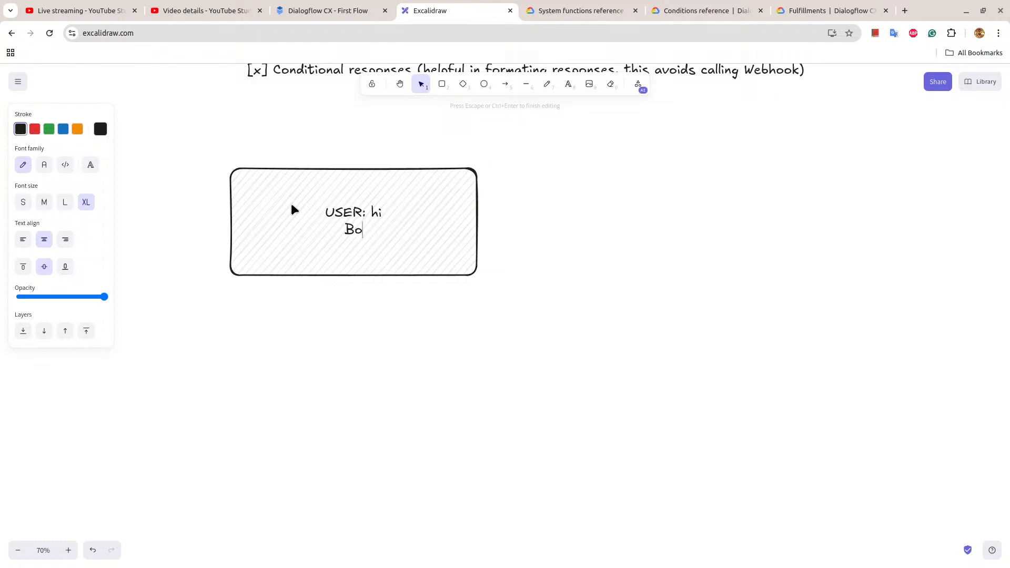
key(BackSpace)
text(OT: Hi, this )
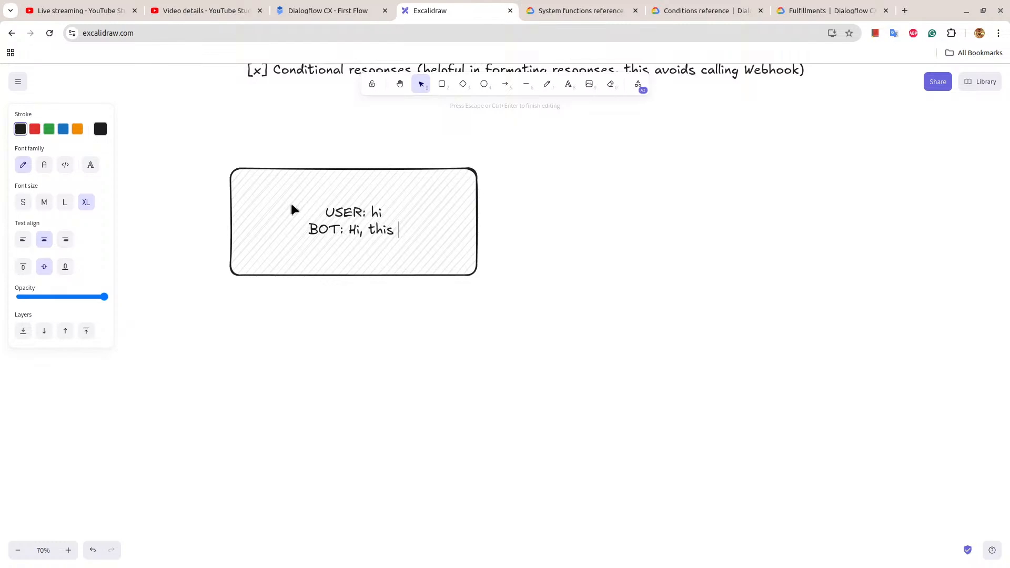
text(is an a)
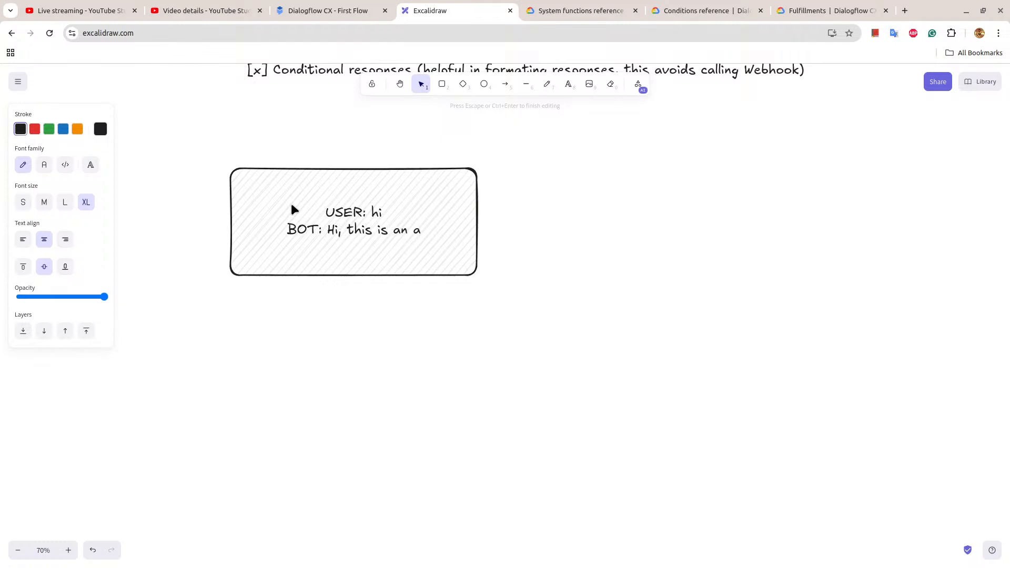
text(ssistant )
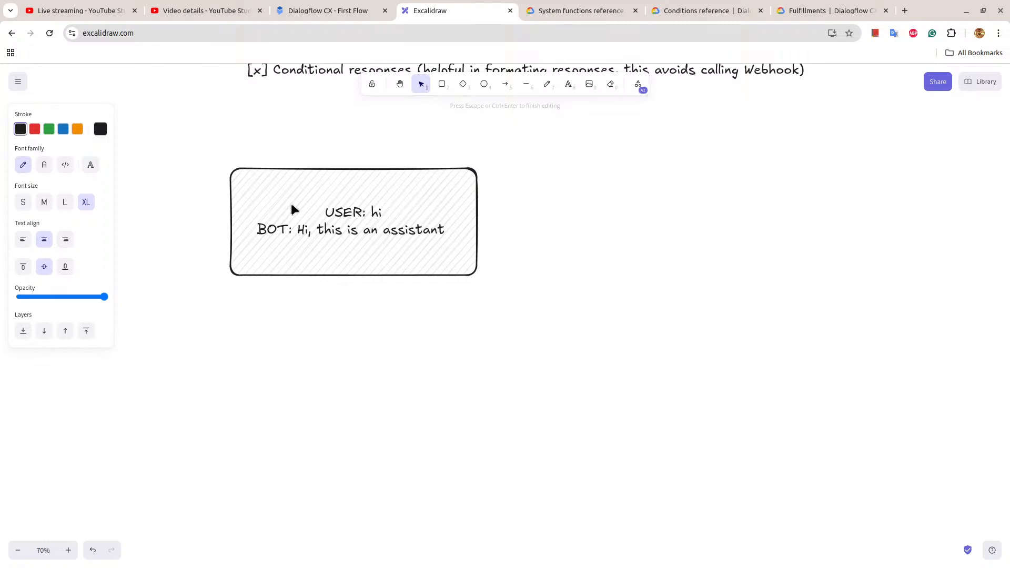
text(to s)
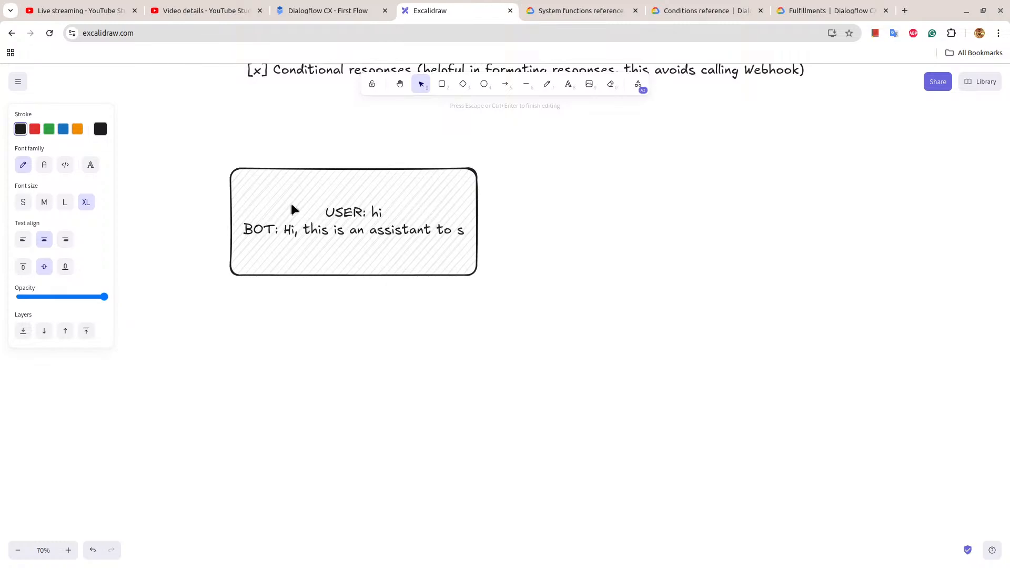
text(chedule an )
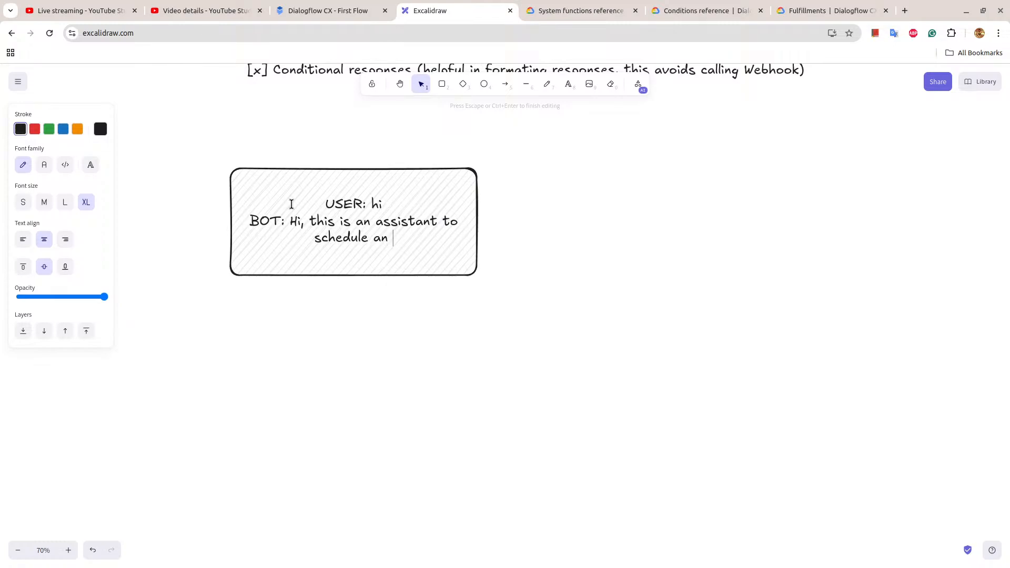
text(app)
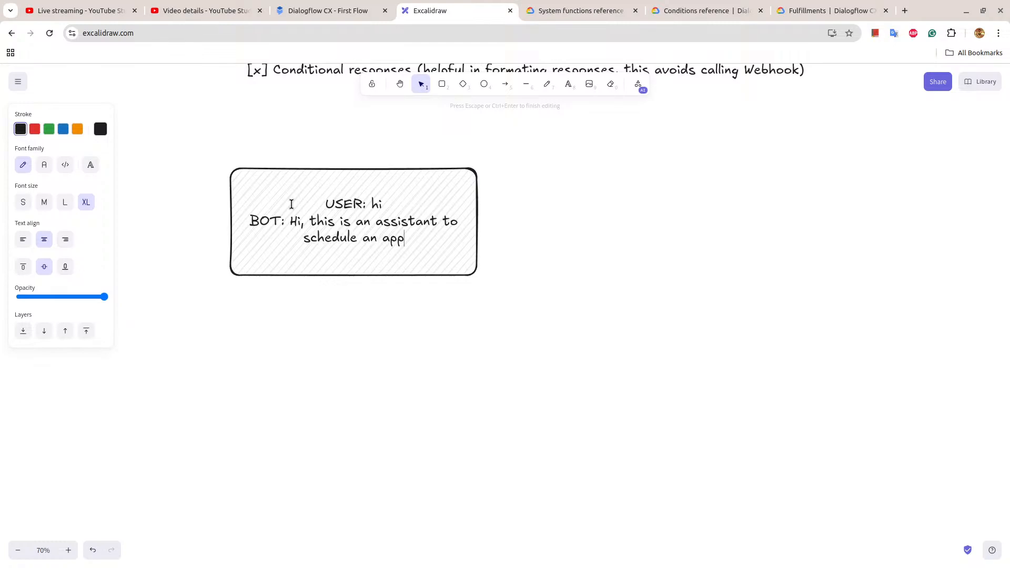
text(ointment.)
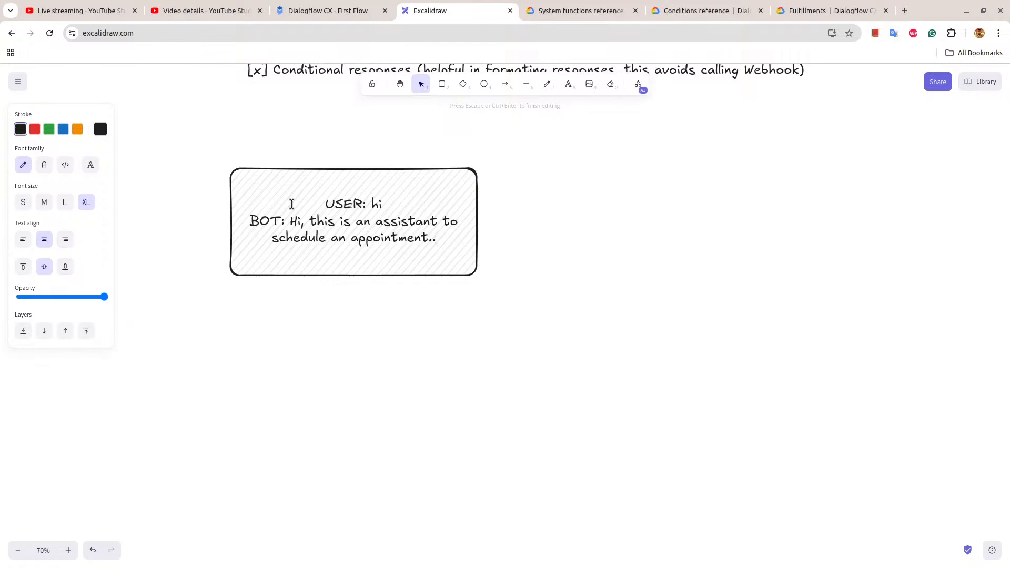
Add "How can I help you today?" as a new line at the end of the bot's reply.
key(Return)
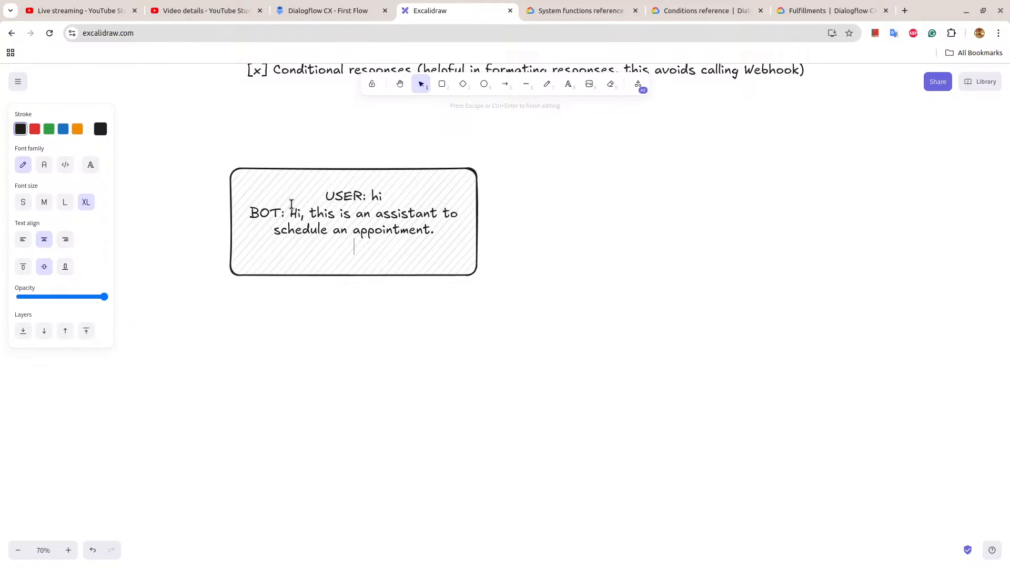
text(How can I help you toda)
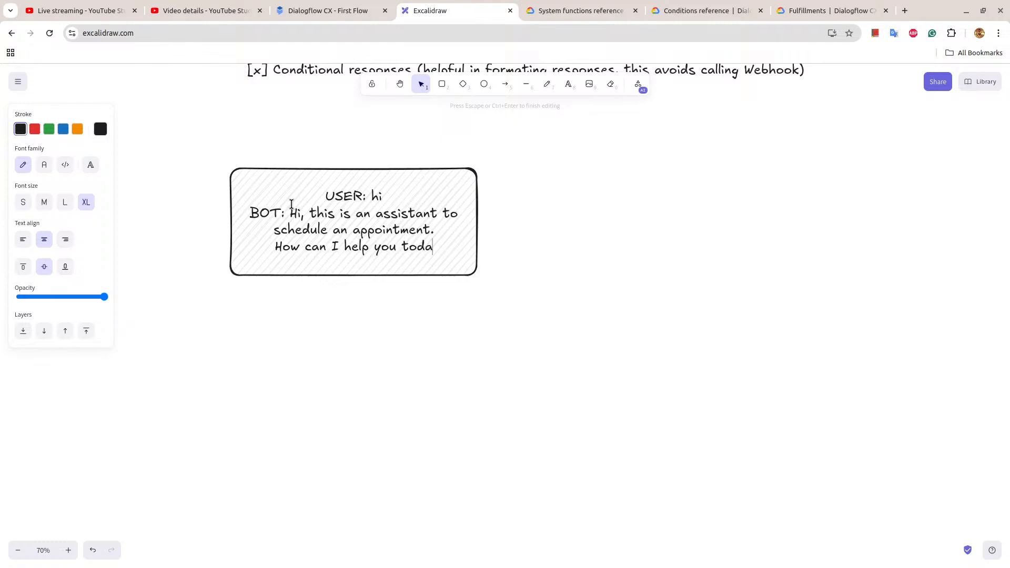
text(y?)
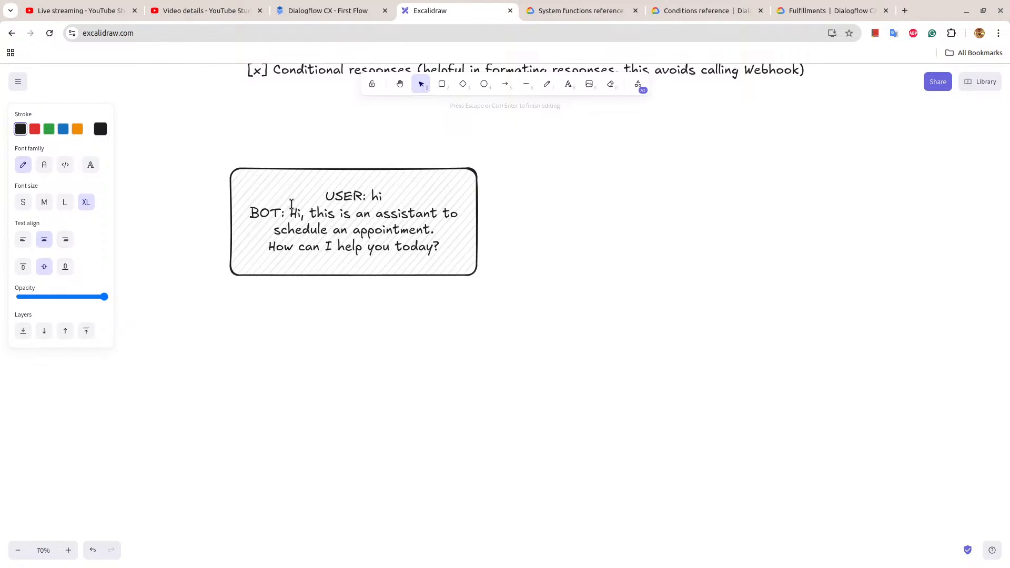
Place a copy of the conversation box beside the original and connect the original to it with an arrow.
drag(352, 235, 646, 213)
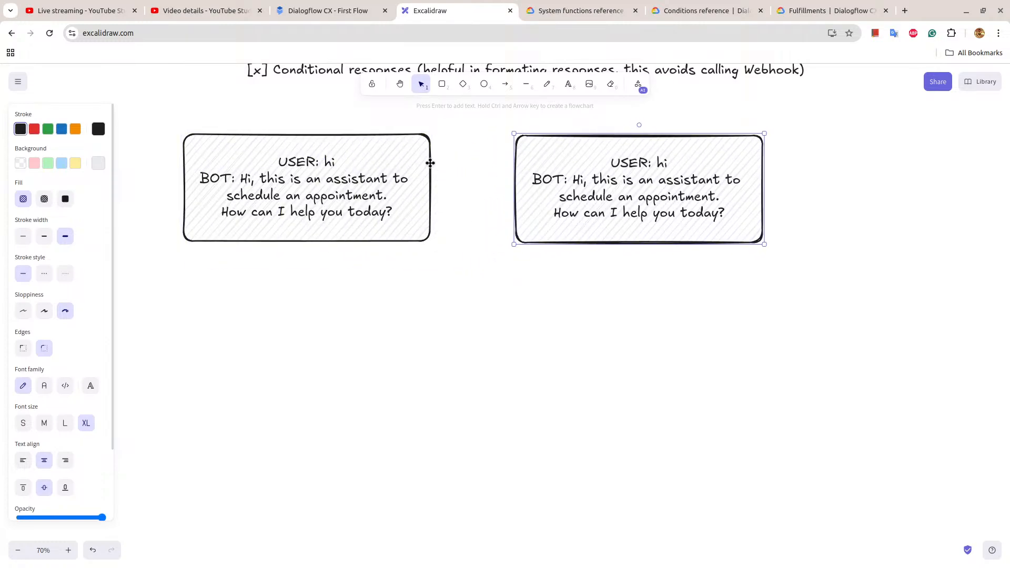
key(a)
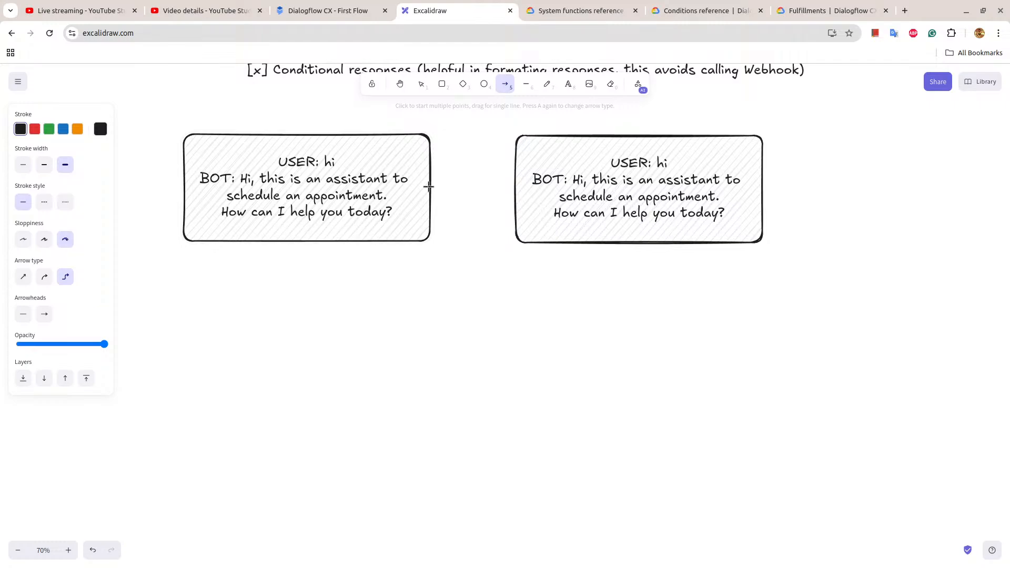
drag(429, 187, 511, 178)
Change the user line in the second box to "USER: schedule an appointment".
double_click(664, 164)
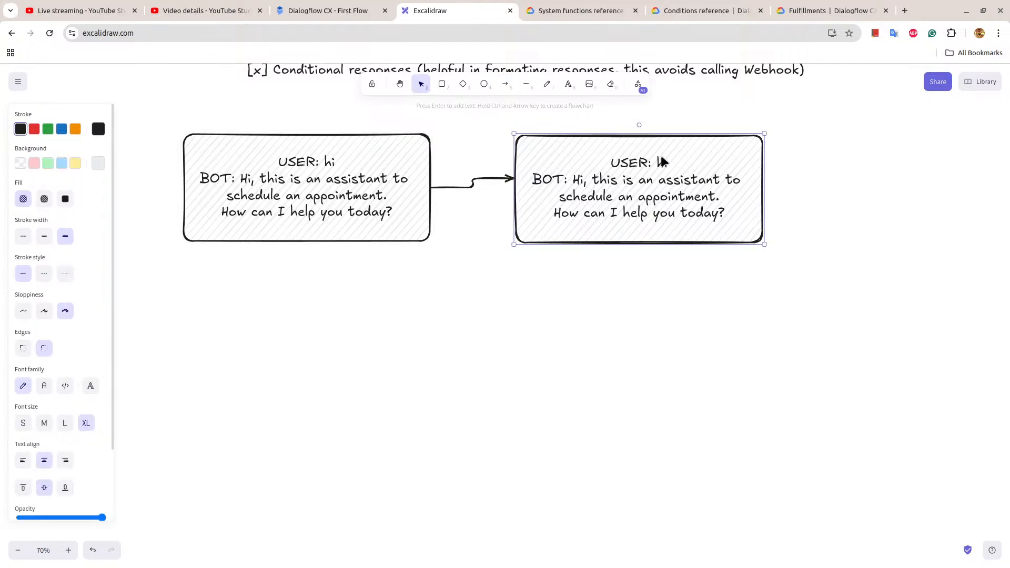
double_click(663, 164)
text(s)
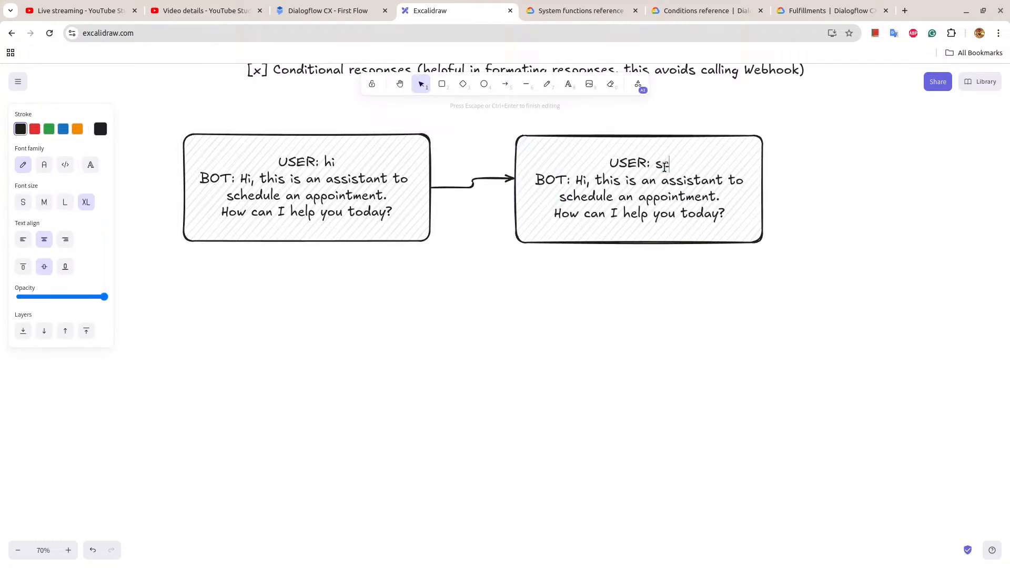
text(chedule an appointment)
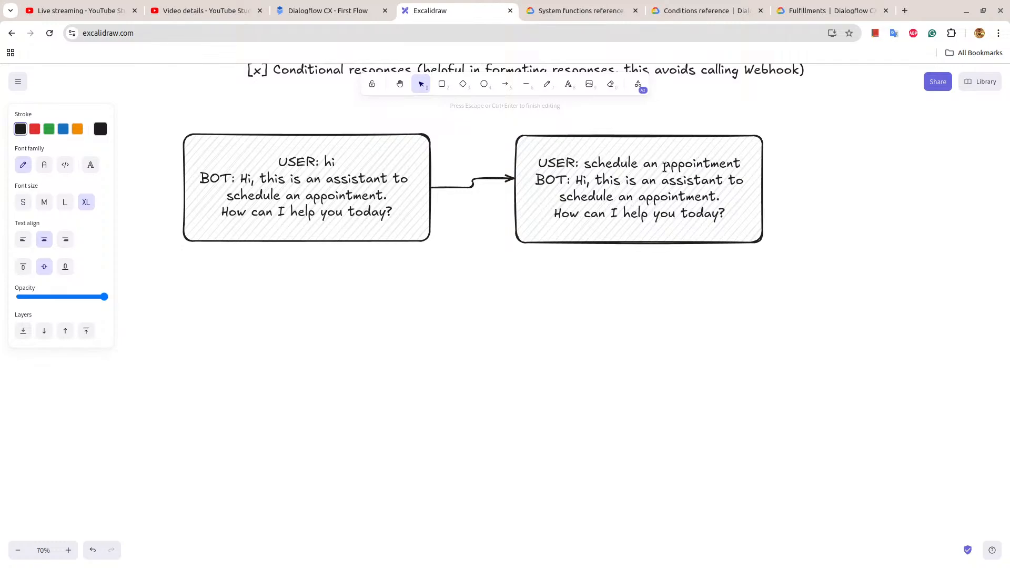
Replace the bot reply in the second box with "Sure, I can help you schedule an appointment, for this I will ask you".
drag(575, 181, 724, 213)
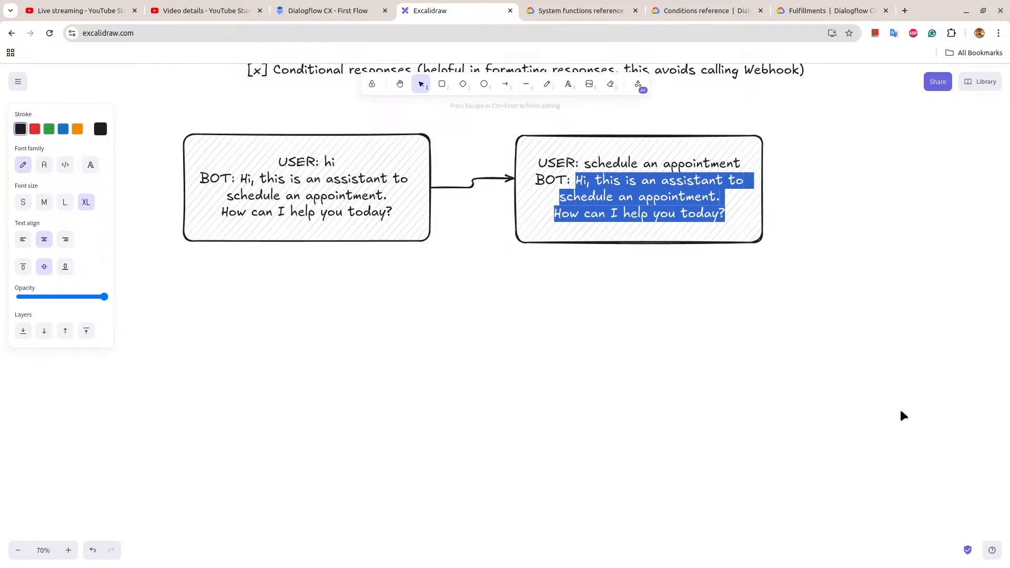
text(Sure, I can )
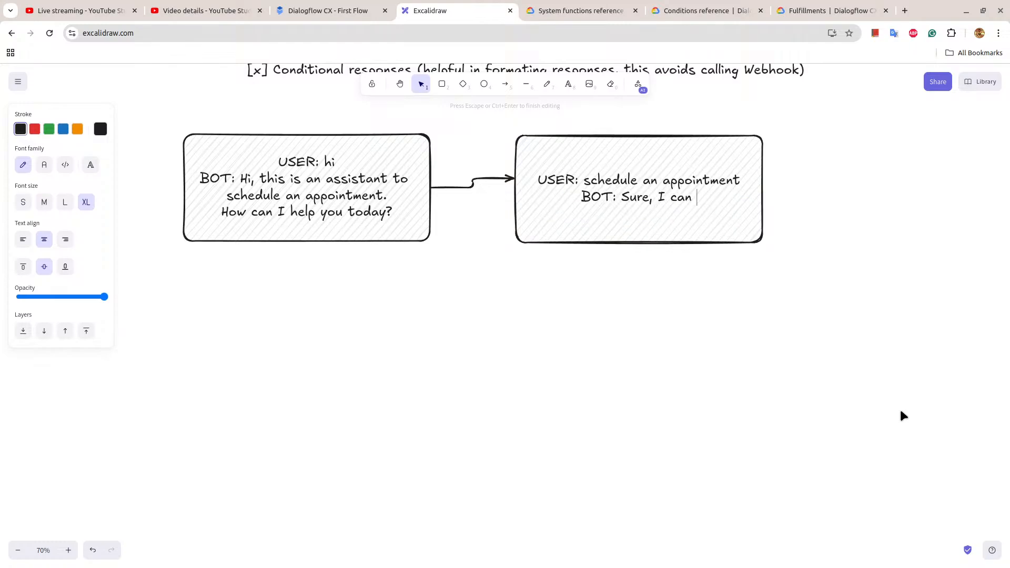
text(help you )
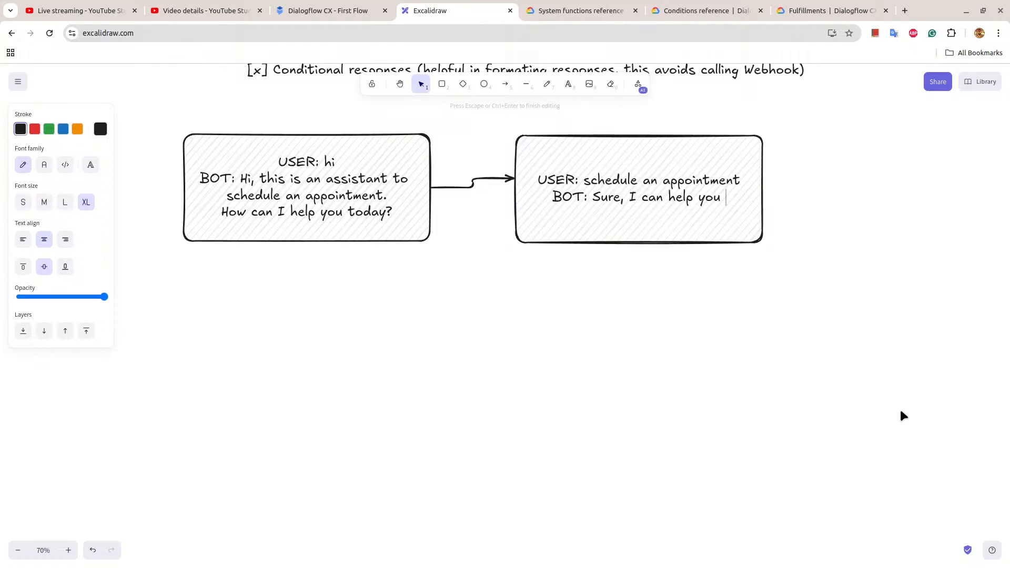
text(schedule an )
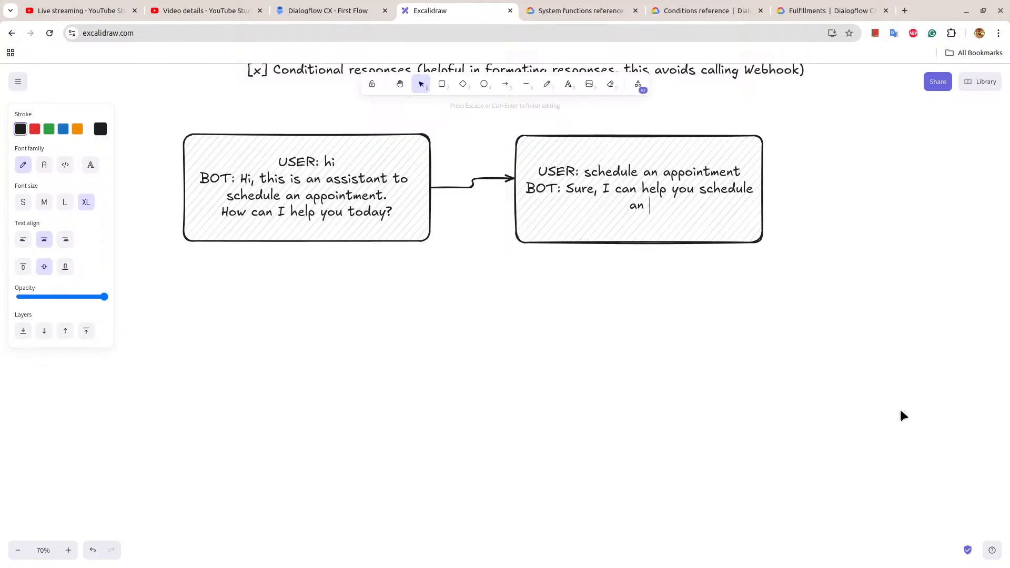
text(ppointment, fo)
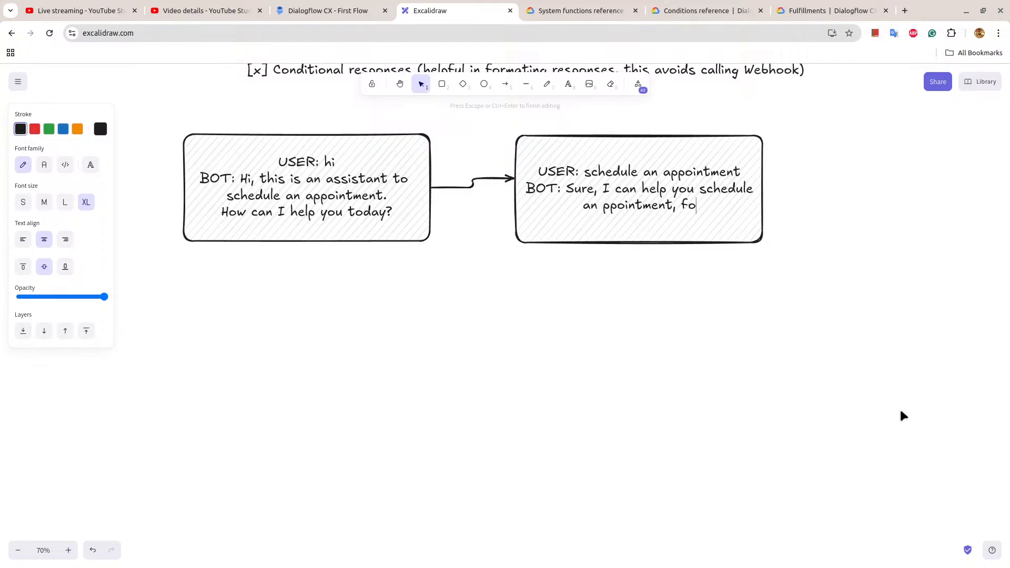
text(r this I wi)
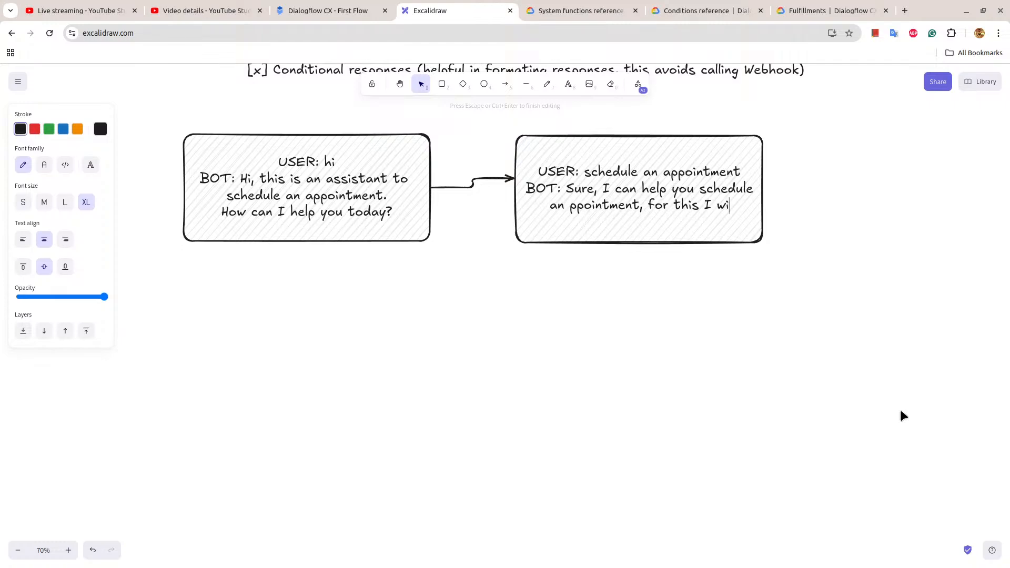
text(ll ask you)
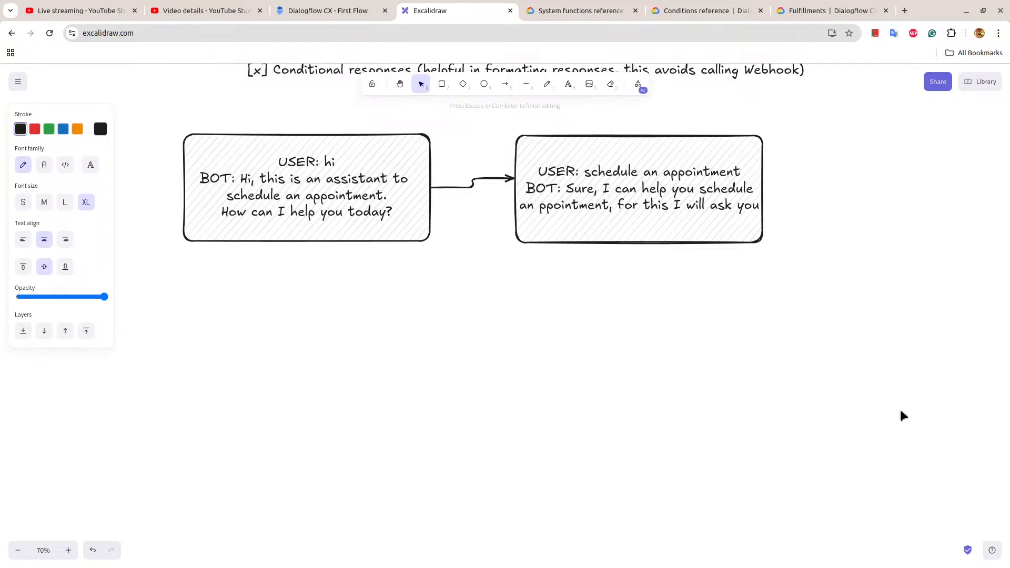
click(540, 204)
text(a)
Complete the second box's bot reply with "few things will it be okay for you?".
key(End)
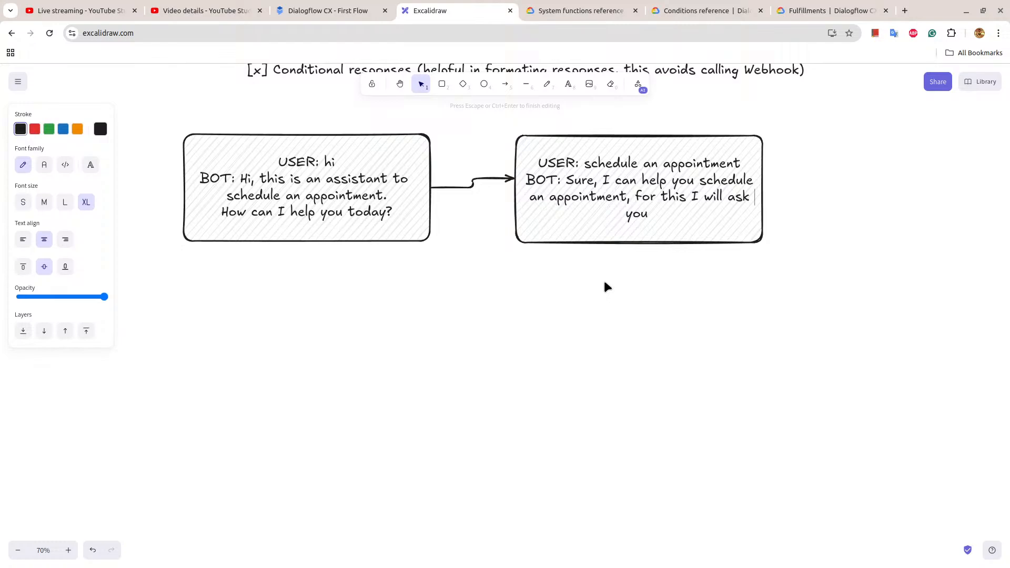
text(few things wi)
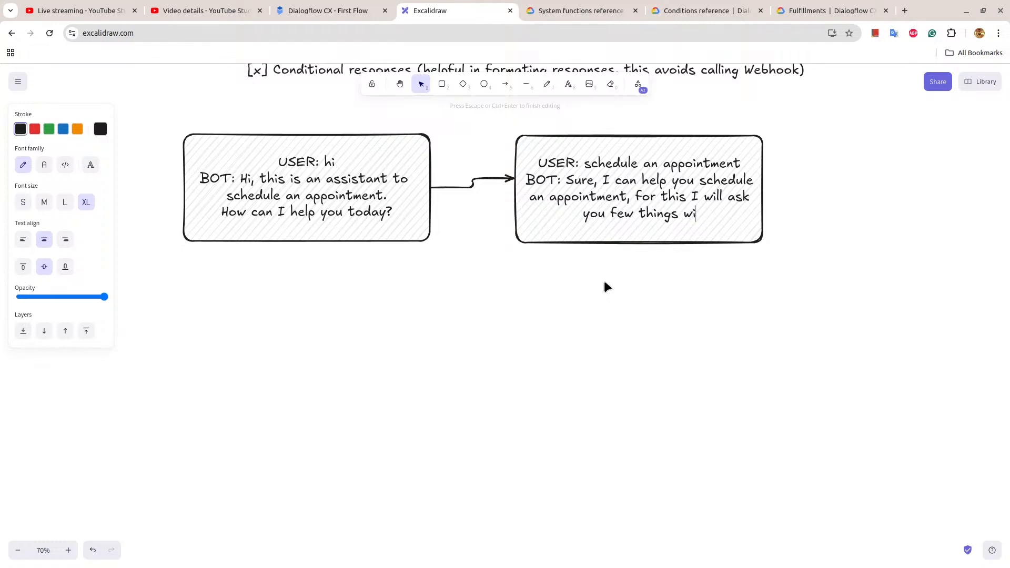
text(ll it be ok)
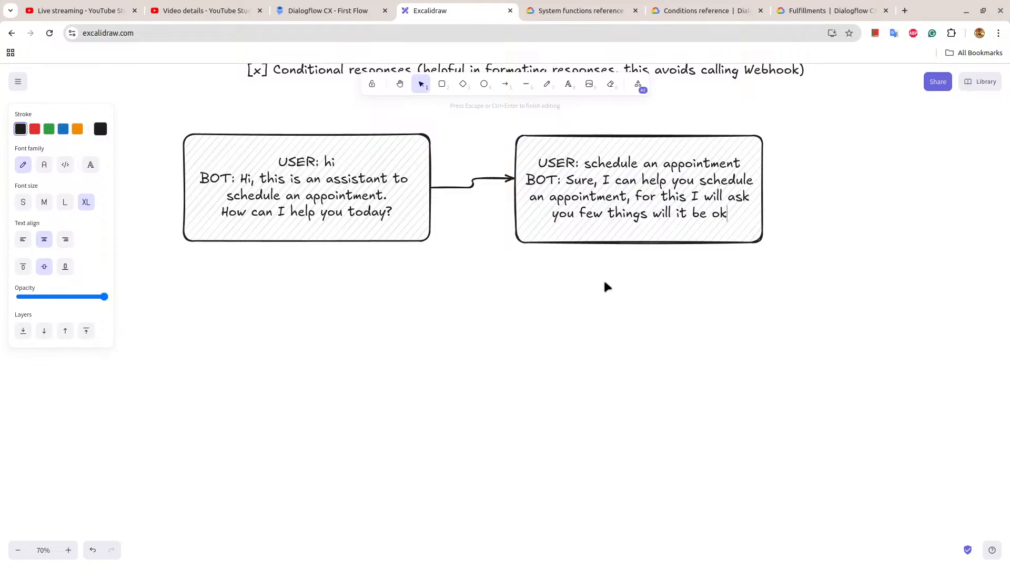
text(ay for you?)
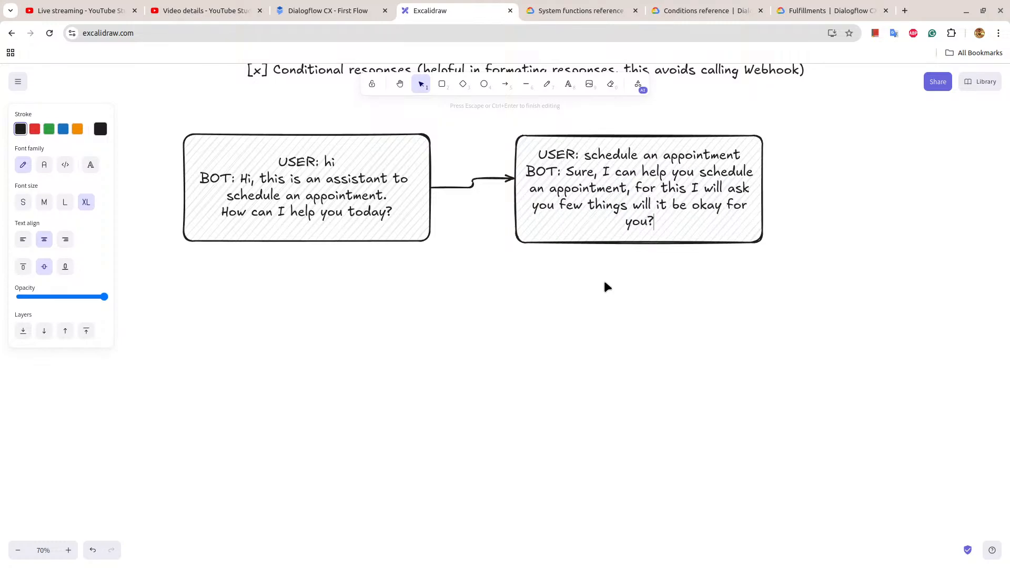
click(612, 293)
Draw a small diamond centred below the second conversation box.
click(630, 221)
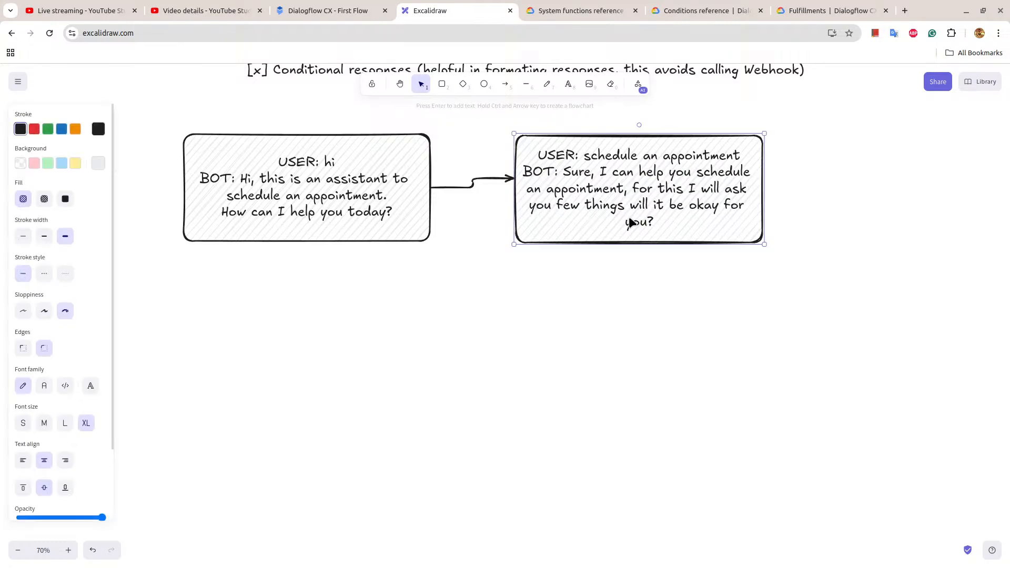
click(464, 84)
drag(652, 286, 639, 322)
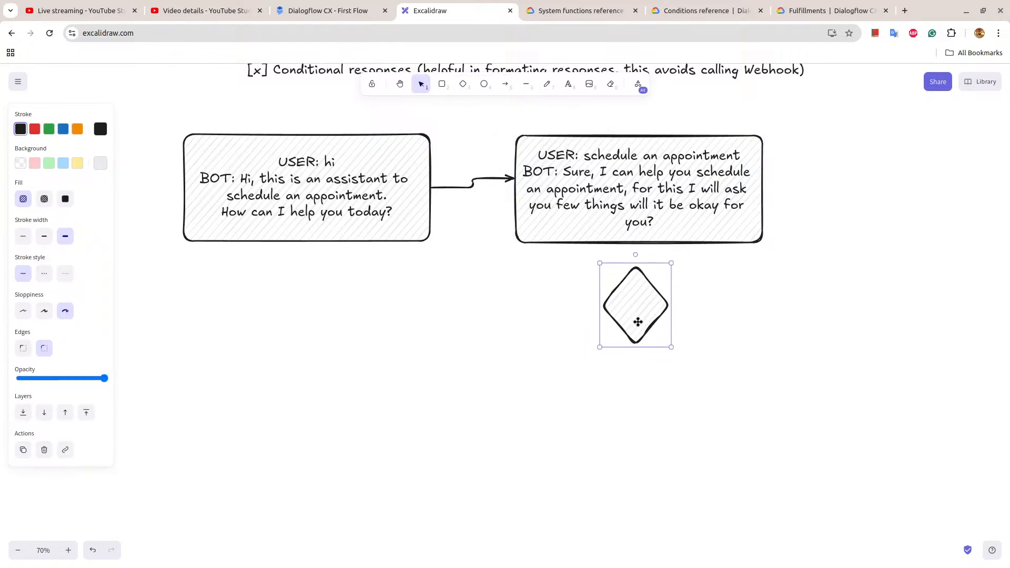
Label the diamond "consent?".
double_click(636, 302)
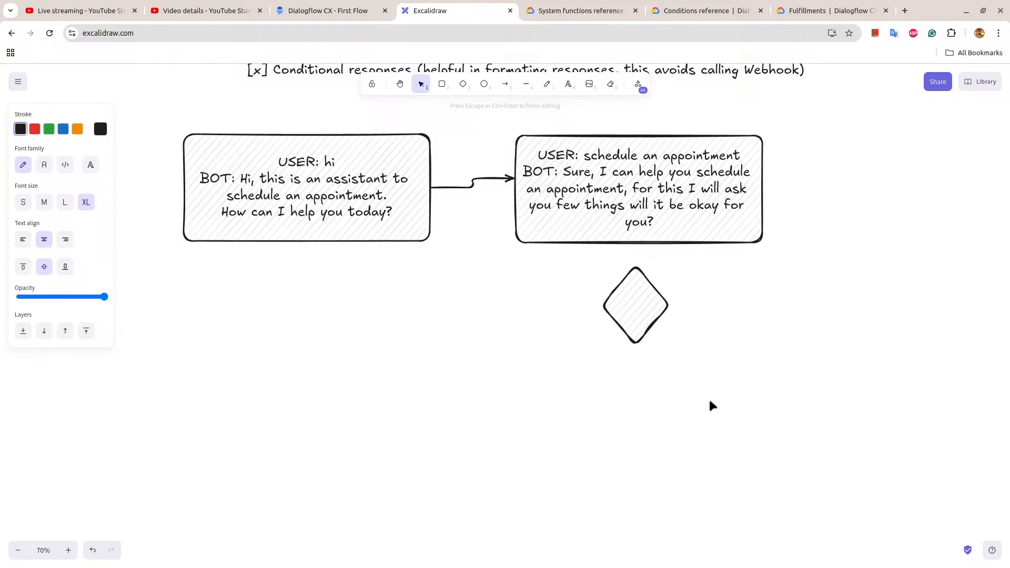
text(consent?)
click(674, 333)
Widen the consent diamond so the word fits on one line, and connect the second box to it with an arrow.
click(659, 315)
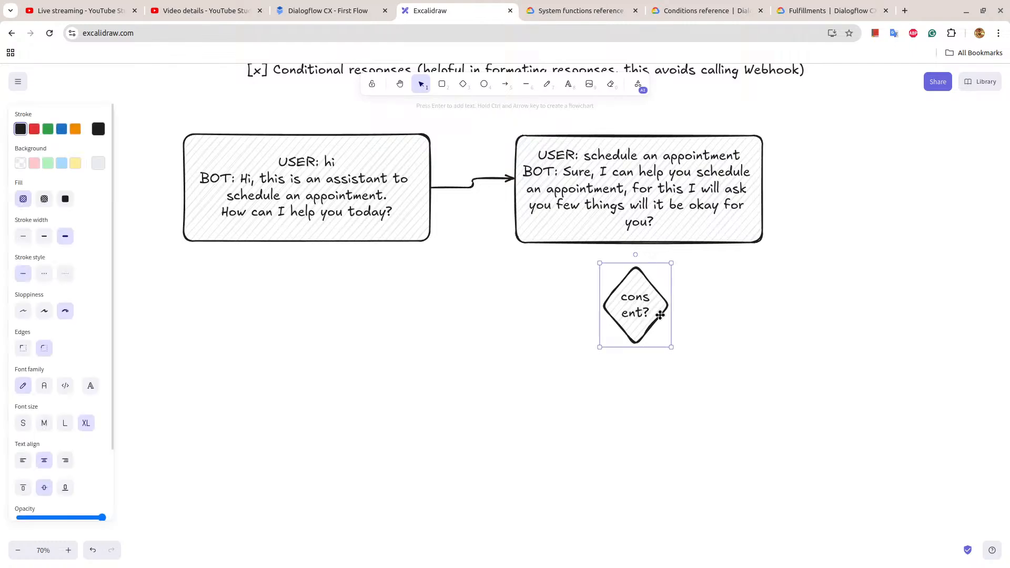
click(678, 342)
click(667, 329)
drag(671, 347, 665, 314)
key(a)
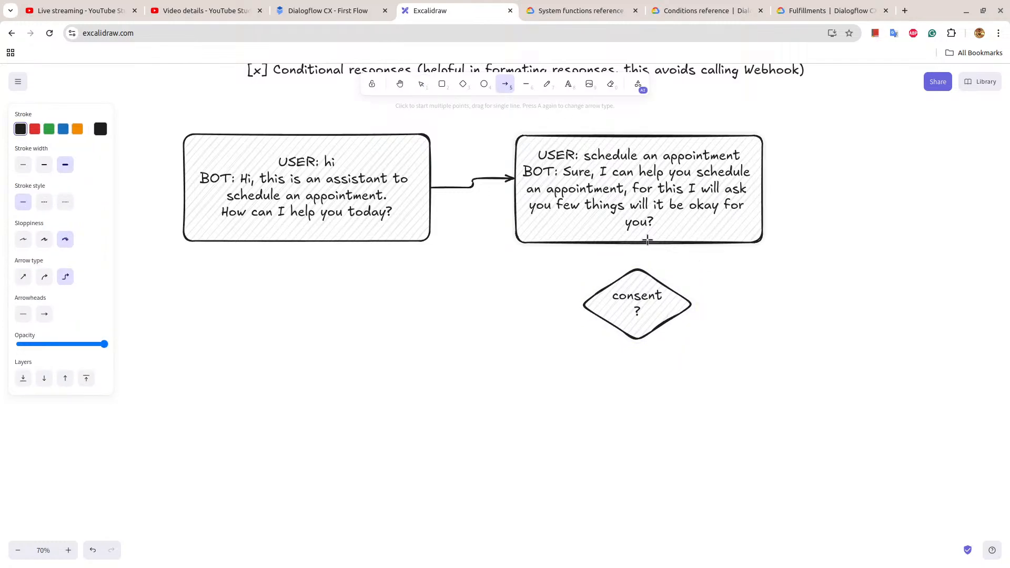
mouse_move(638, 245)
mouse_down()
mouse_move(638, 276)
mouse_move(677, 310)
mouse_up()
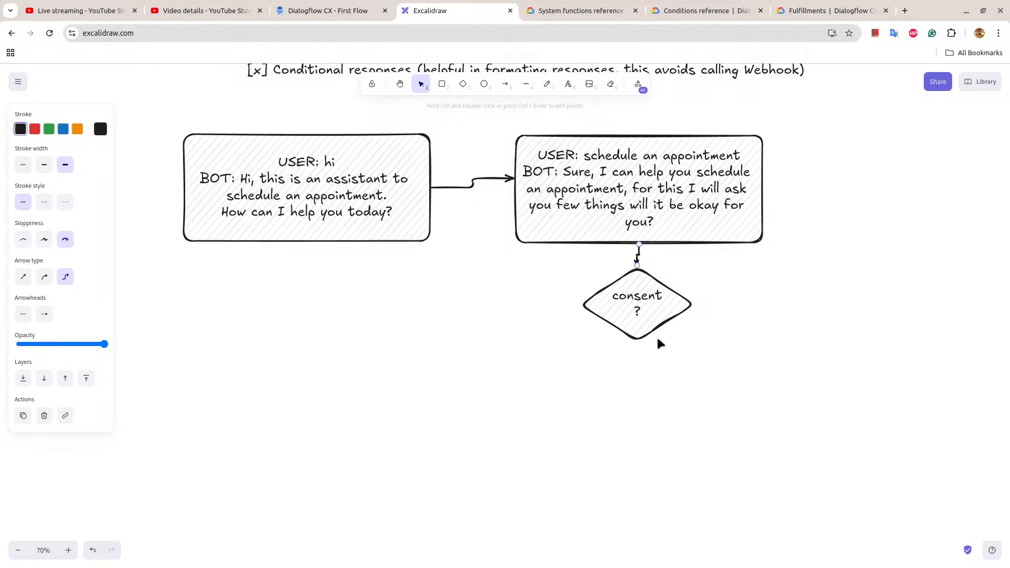
Copy the first conversation box and place the duplicate to the right of the consent diamond.
click(232, 185)
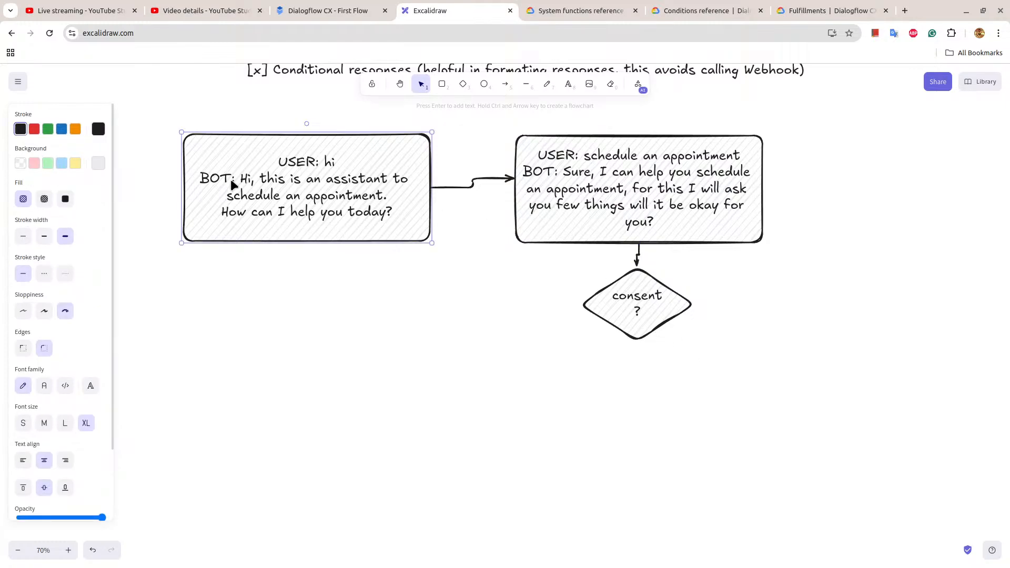
key(ctrl+c)
key(ctrl+v)
drag(232, 184, 860, 325)
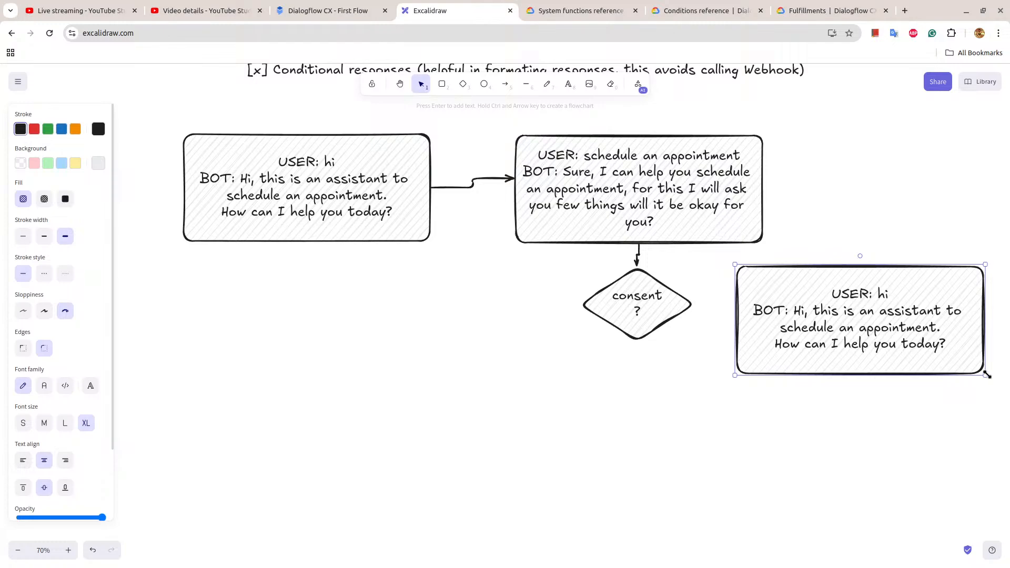
Narrow the duplicated conversation box beside the consent diamond to roughly half its width and clear its text.
drag(985, 375, 874, 327)
double_click(788, 353)
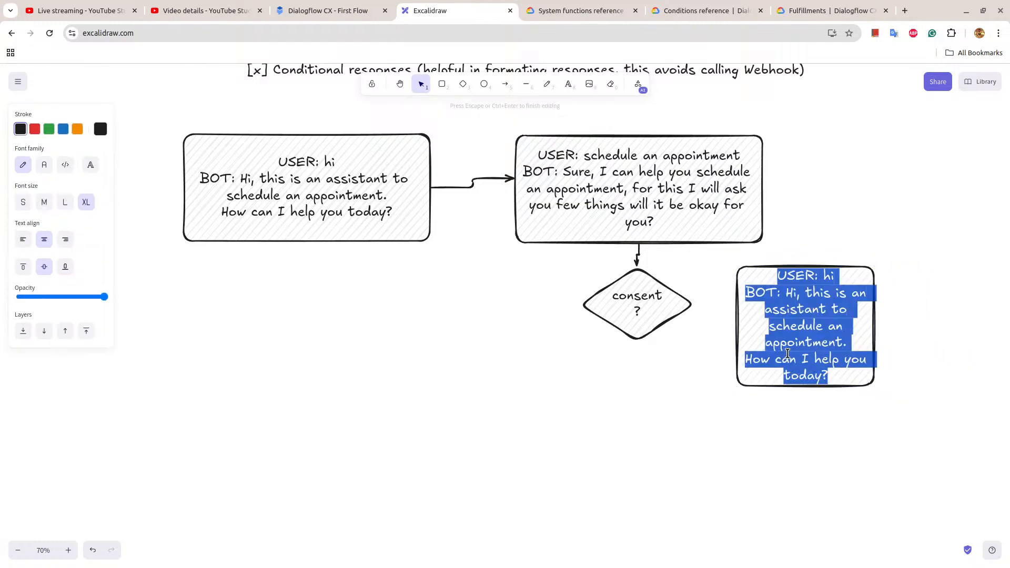
key(BackSpace)
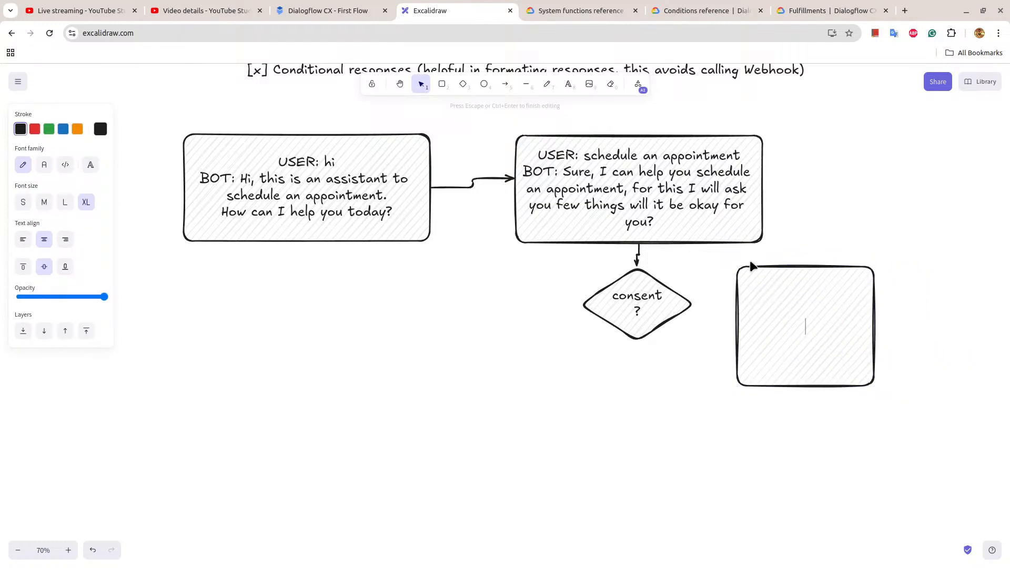
Connect the consent diamond to the emptied box with an arrow and set that arrow to the straight type.
text(5)
click(675, 333)
key(a)
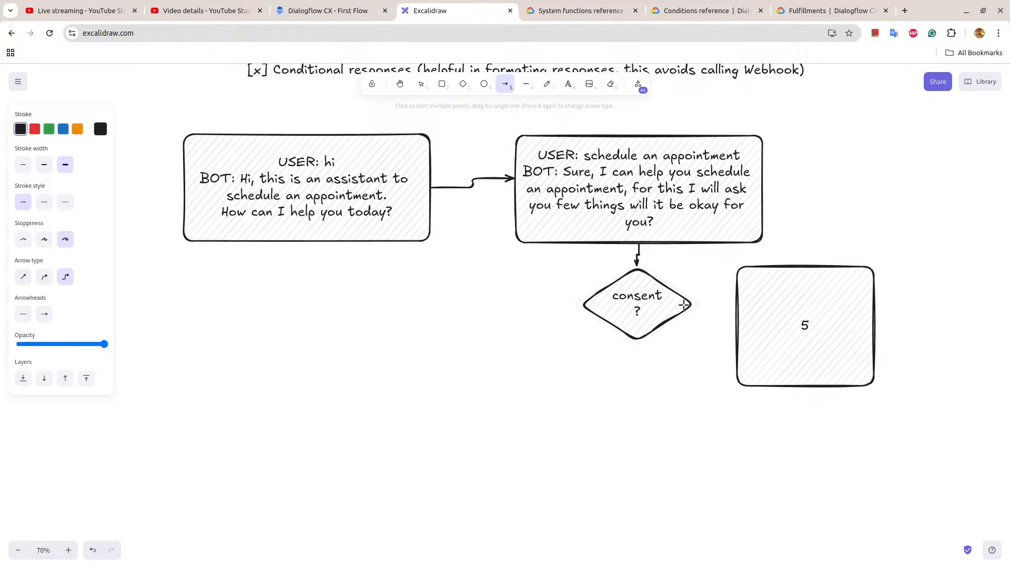
drag(689, 305, 732, 303)
click(24, 276)
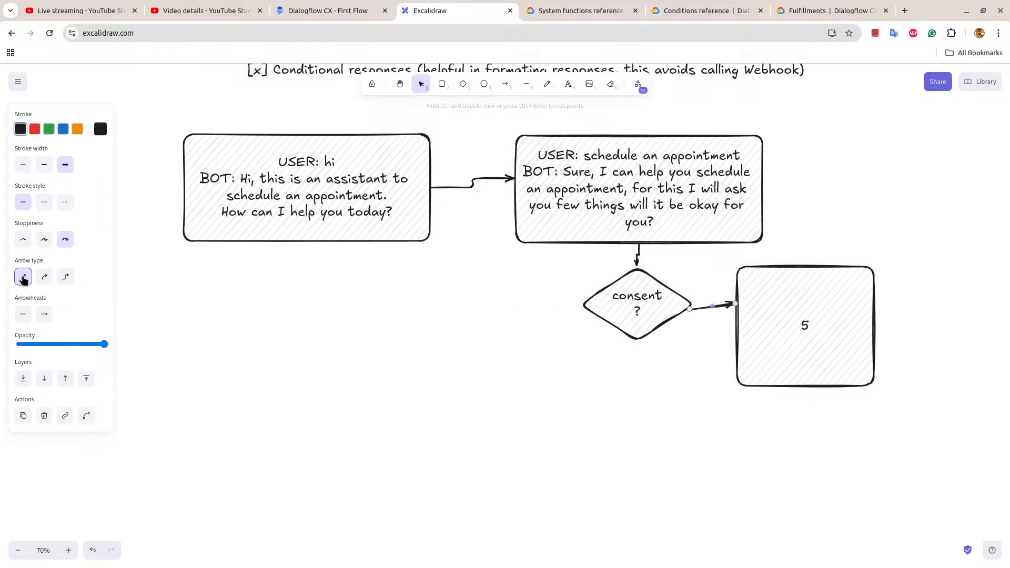
Change the arrow between the first and second conversation boxes to the straight type.
click(470, 179)
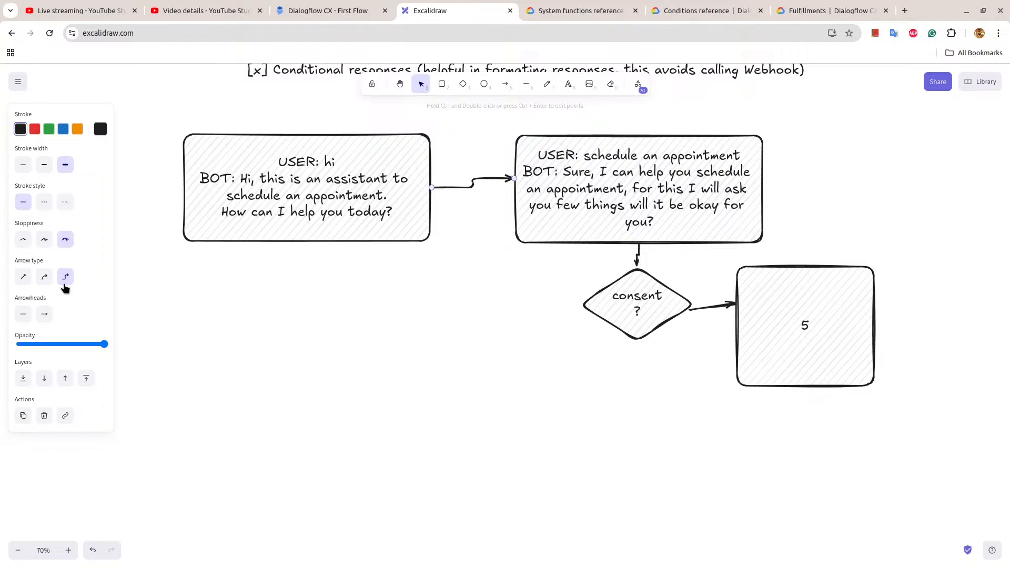
click(24, 280)
click(452, 363)
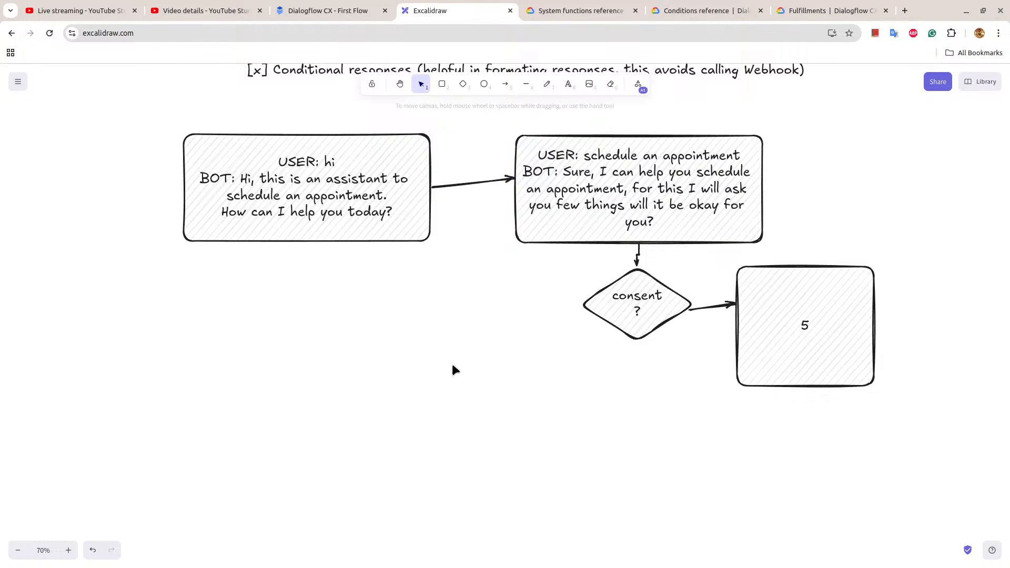
Level the arrow running from the consent diamond to the narrow box and label it "NO".
drag(694, 311, 735, 304)
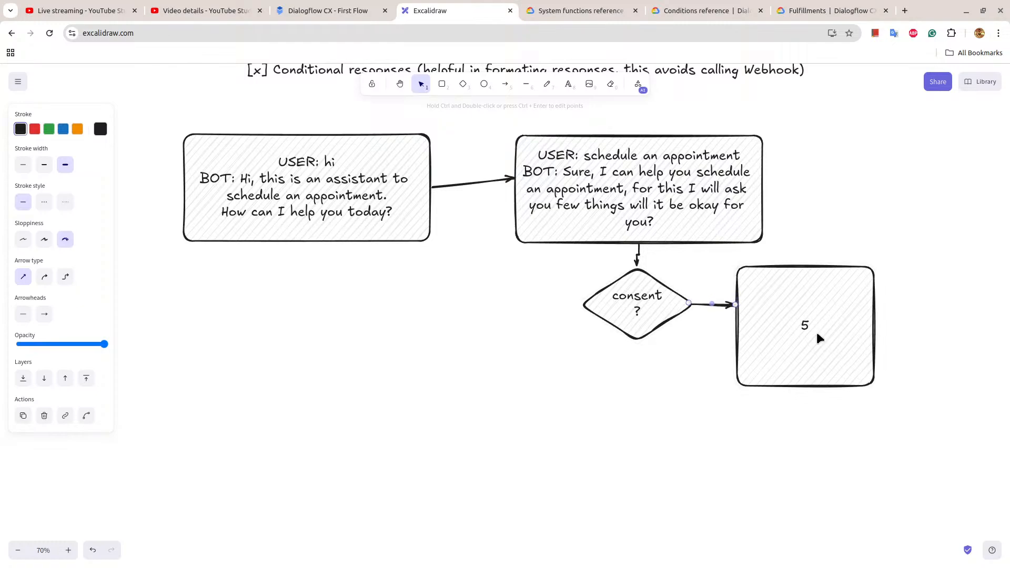
double_click(711, 299)
text(N)
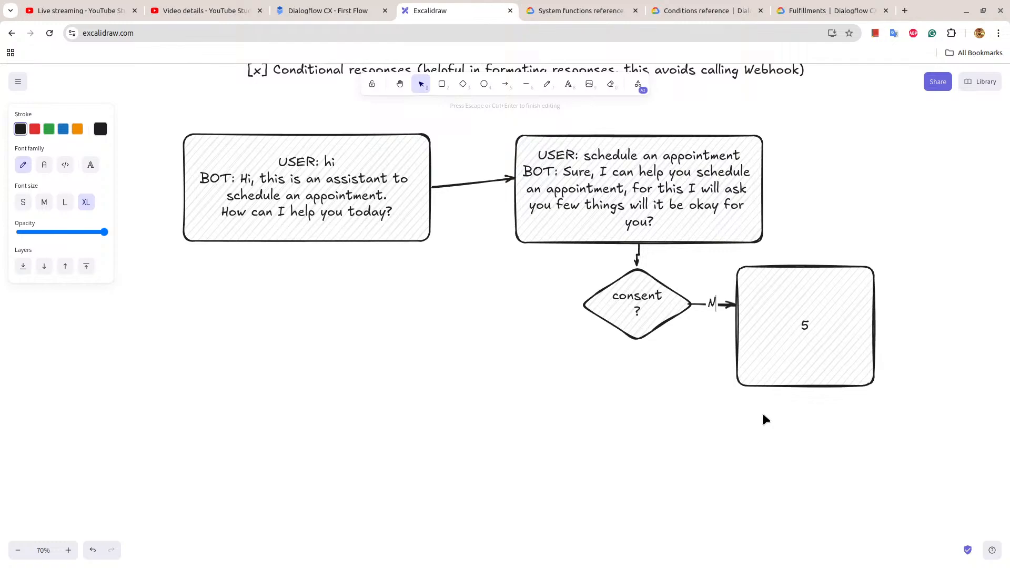
text(O)
Replace the text in the NO branch's box with "BOT: I can not book an appointment without personla info".
double_click(809, 318)
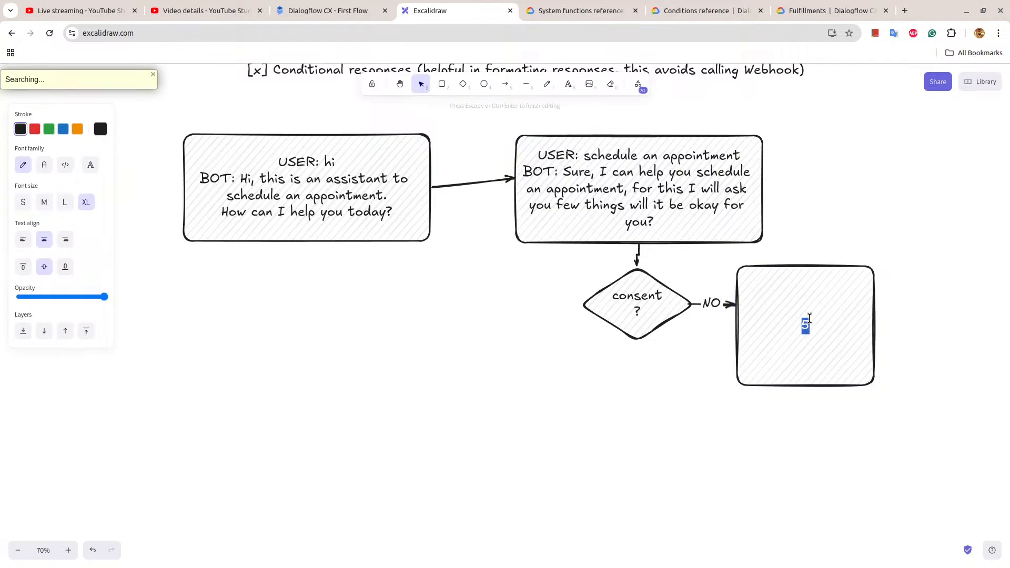
text(BOT: )
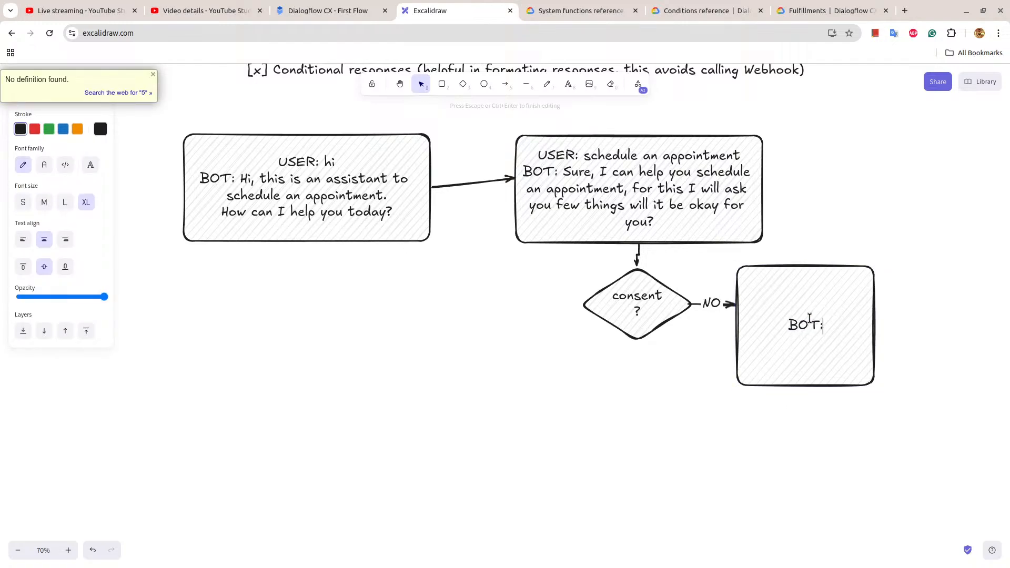
text(I can not book a)
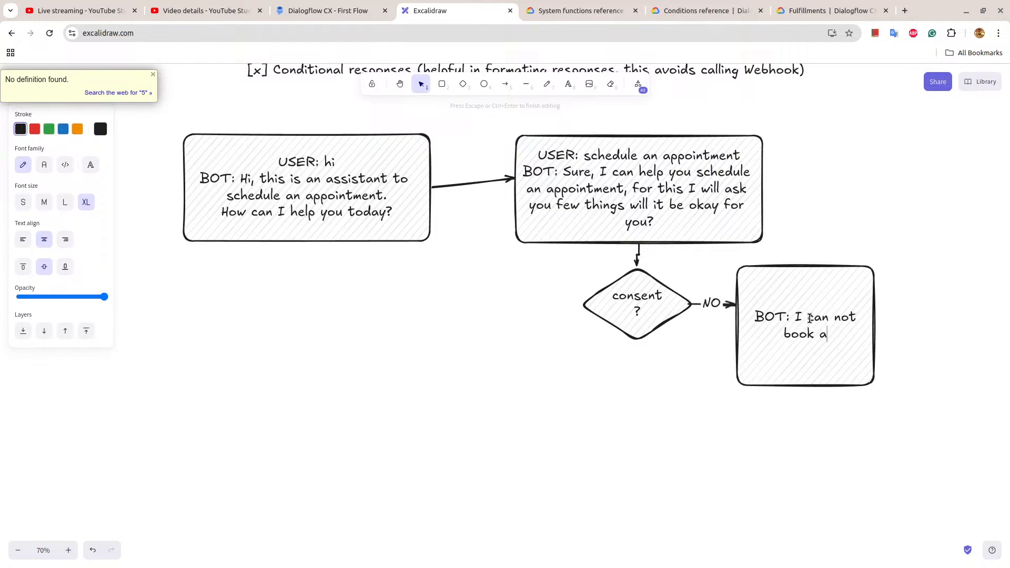
text(n appointment with pou)
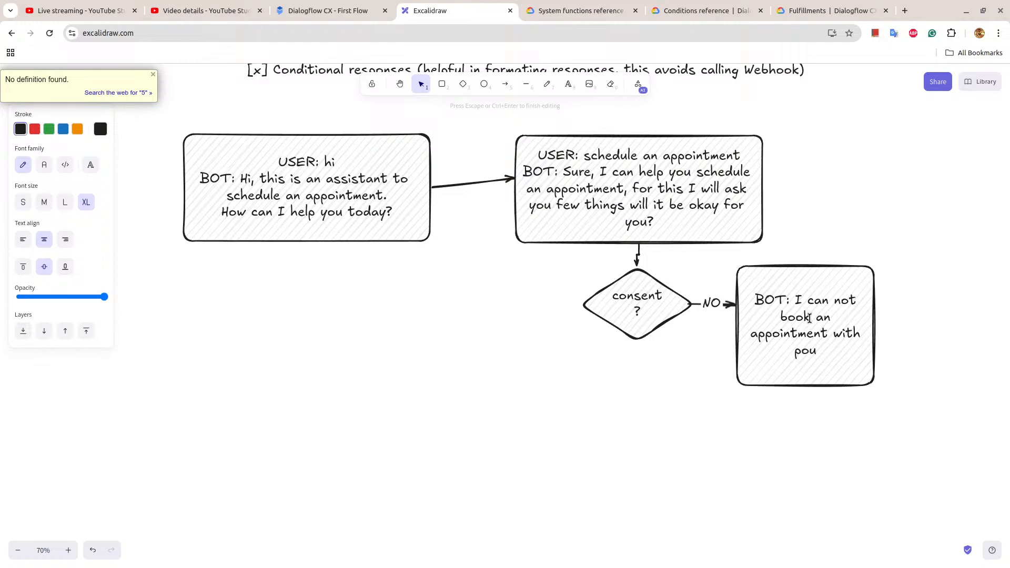
key(BackSpace)
key(BackSpace)
key(BackSpace)
text(out pe)
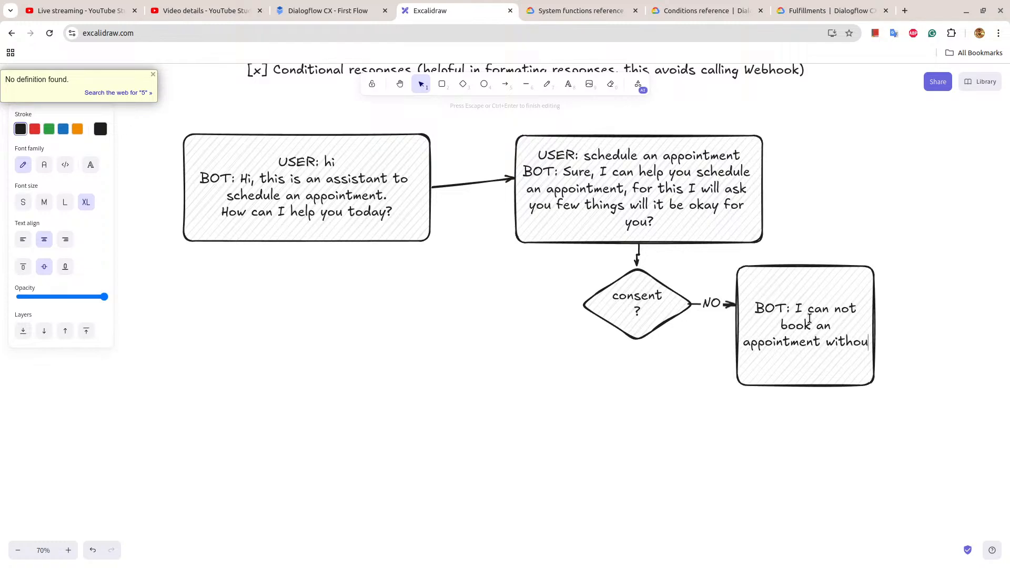
text(rsonla info)
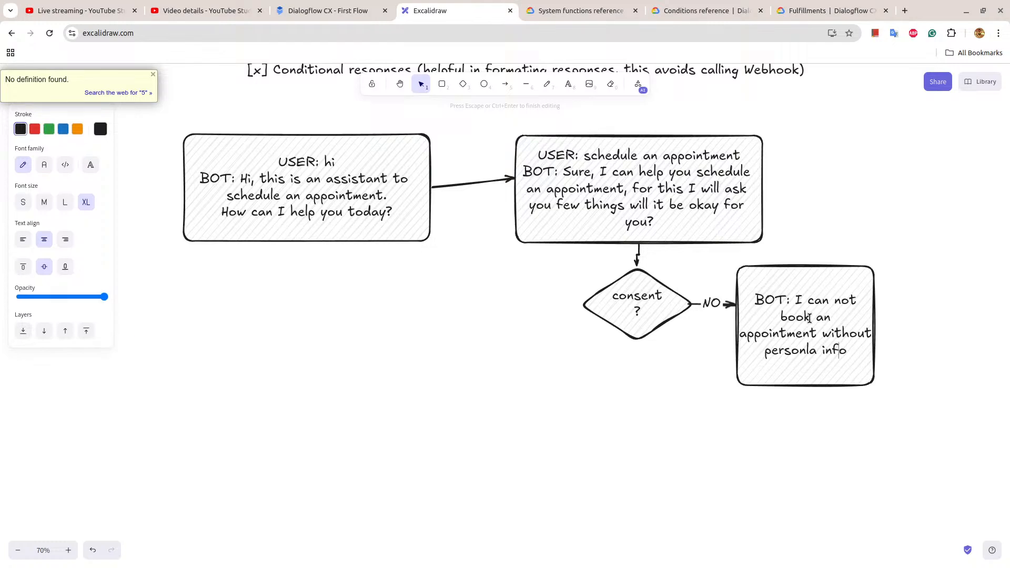
Revise the end of the NO branch's reply to read "without asking personal information.".
text(asking)
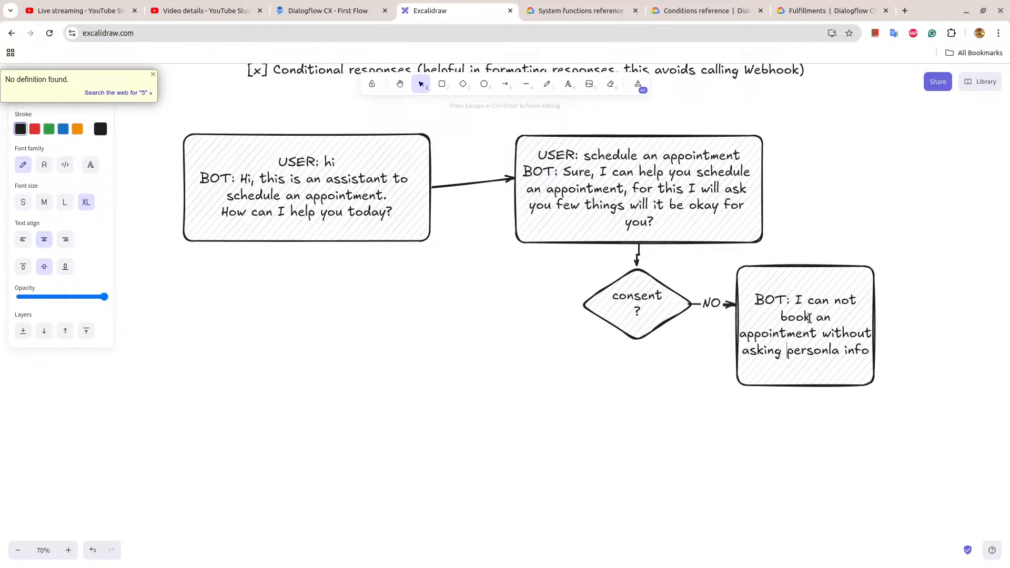
key(BackSpace)
key(Right)
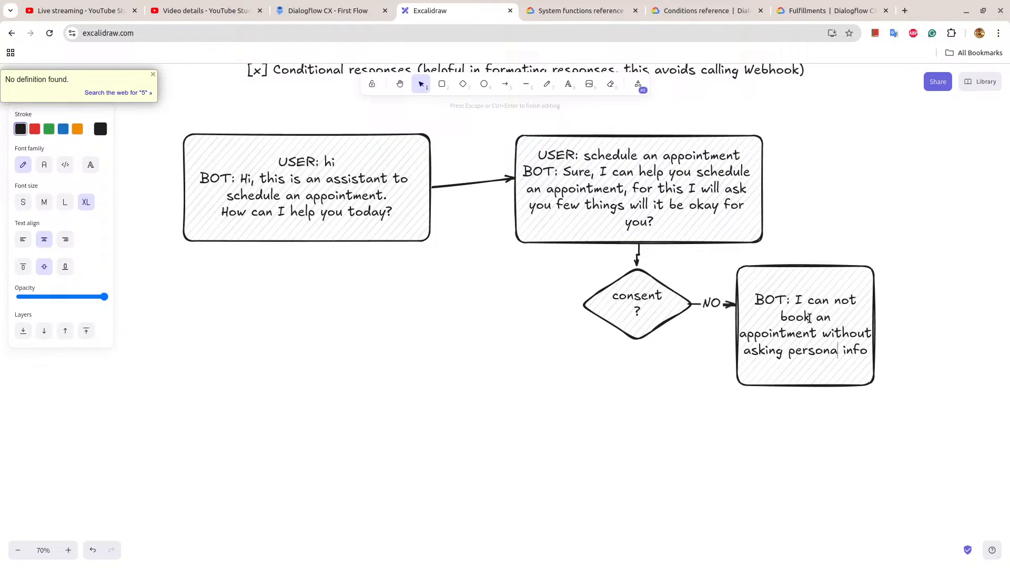
text(l)
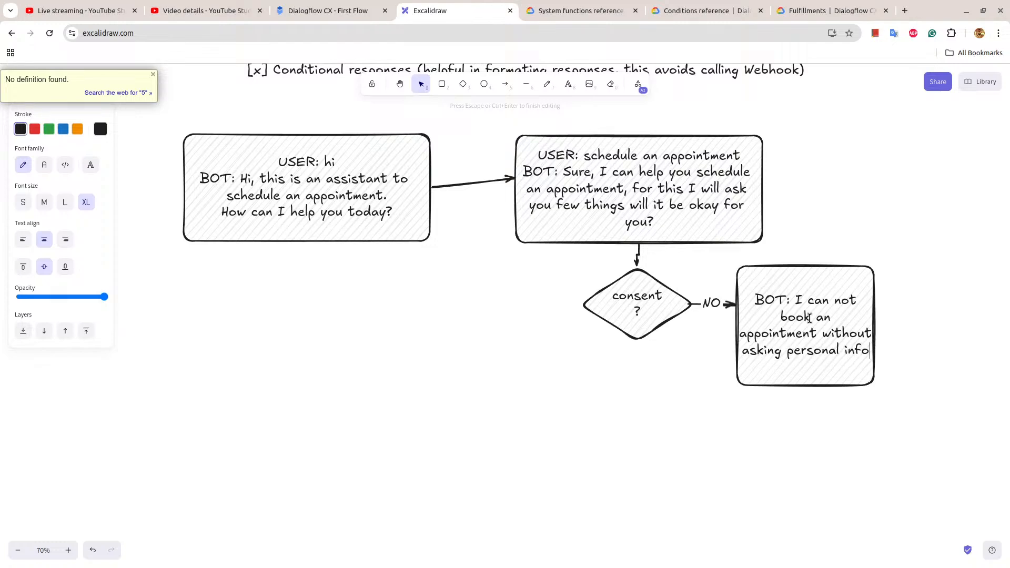
key(End)
text(rmation.)
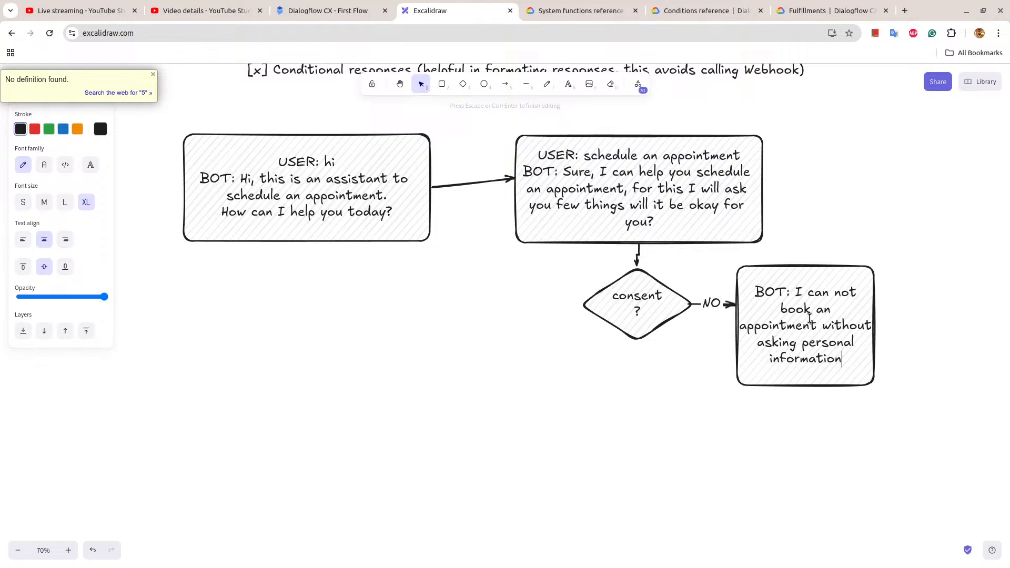
click(817, 340)
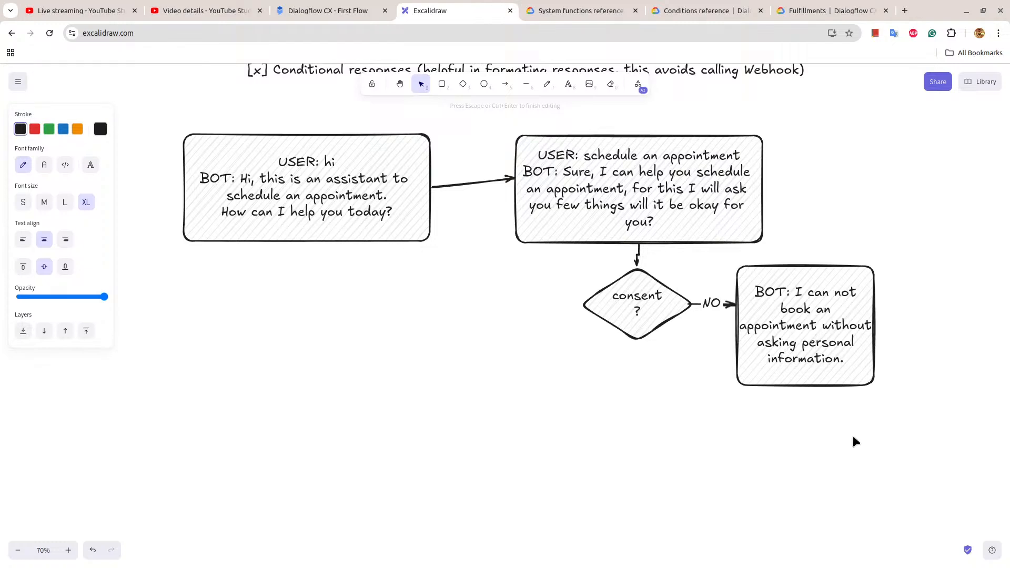
click(844, 412)
Add the text "END FLOW" and place it directly to the right of the NO branch's box.
double_click(915, 312)
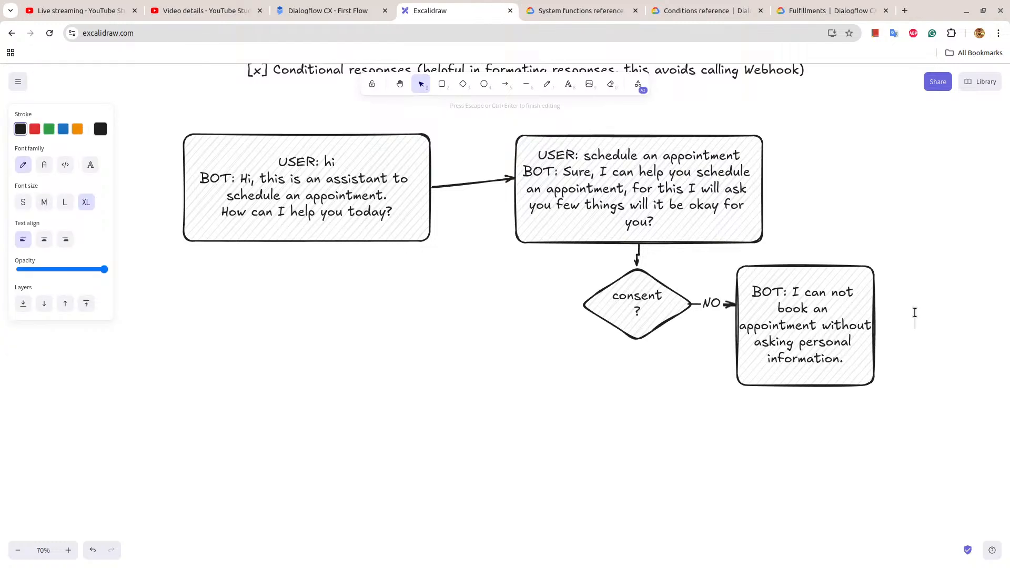
text(END FLOW)
click(897, 282)
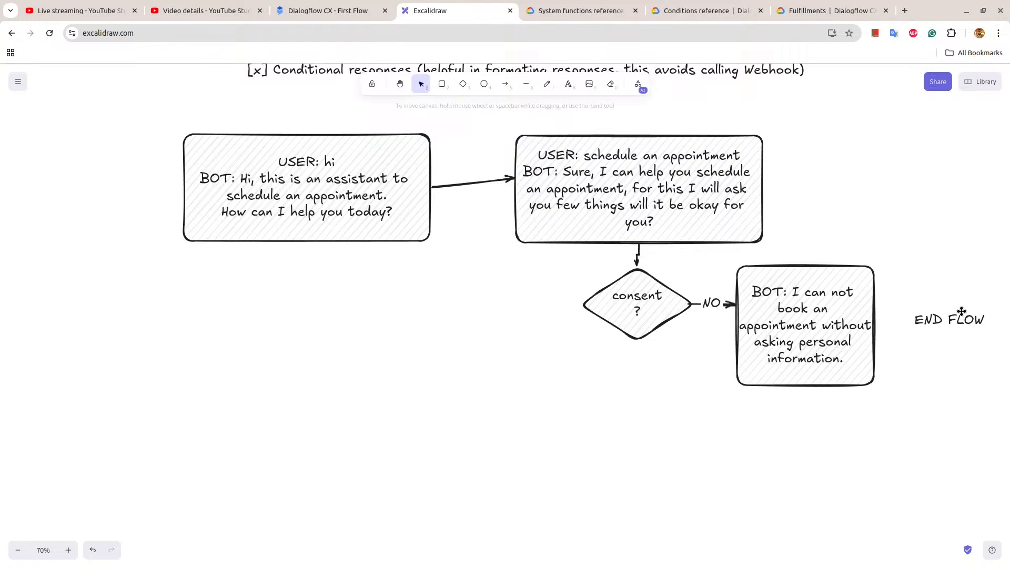
drag(958, 318, 920, 319)
Duplicate the NO branch's box below the consent diamond and connect the diamond to the copy with an arrow.
click(751, 357)
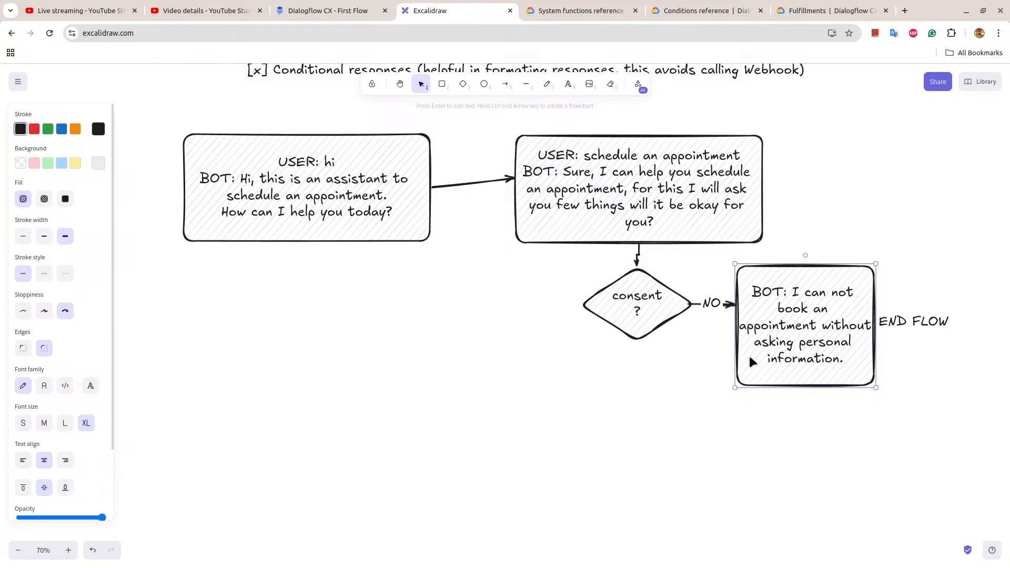
drag(750, 357, 631, 447)
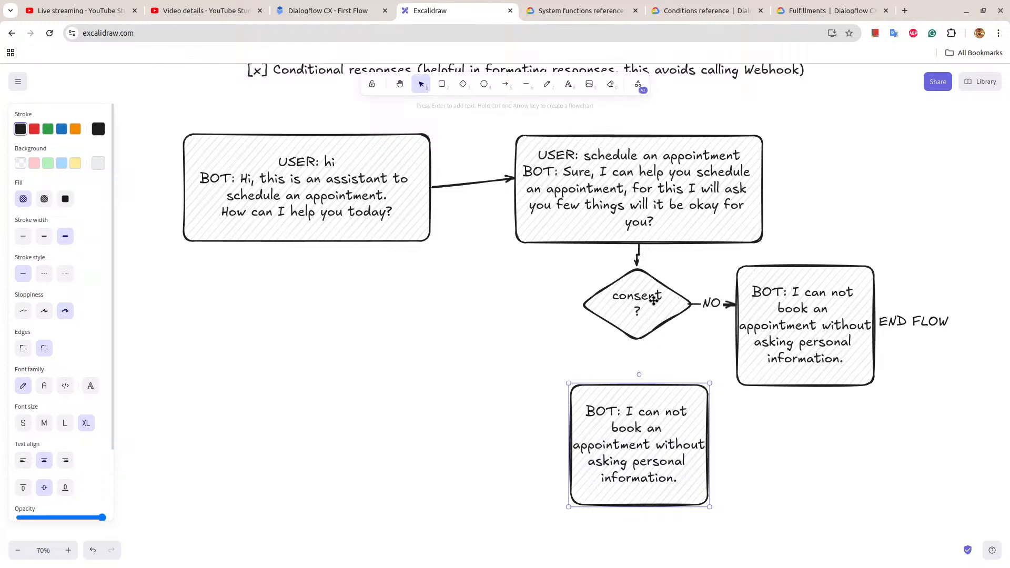
key(a)
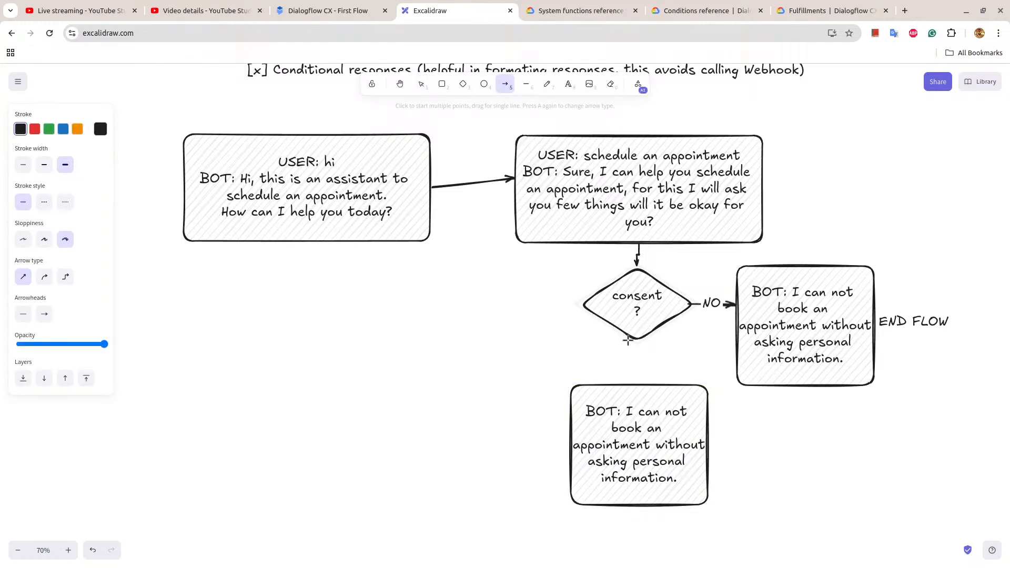
mouse_move(638, 339)
mouse_down()
mouse_move(638, 390)
mouse_move(679, 473)
mouse_up()
Replace the bot's reply in the box below the diamond with "Thank you for the consent." and, on a new line, "What is your name?".
double_click(645, 420)
click(627, 411)
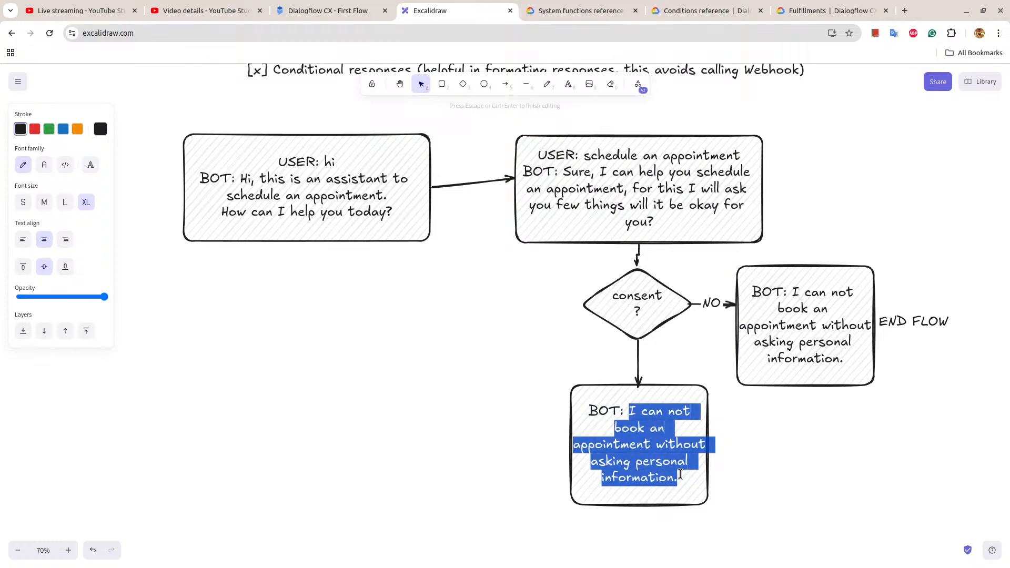
text(Thank you )
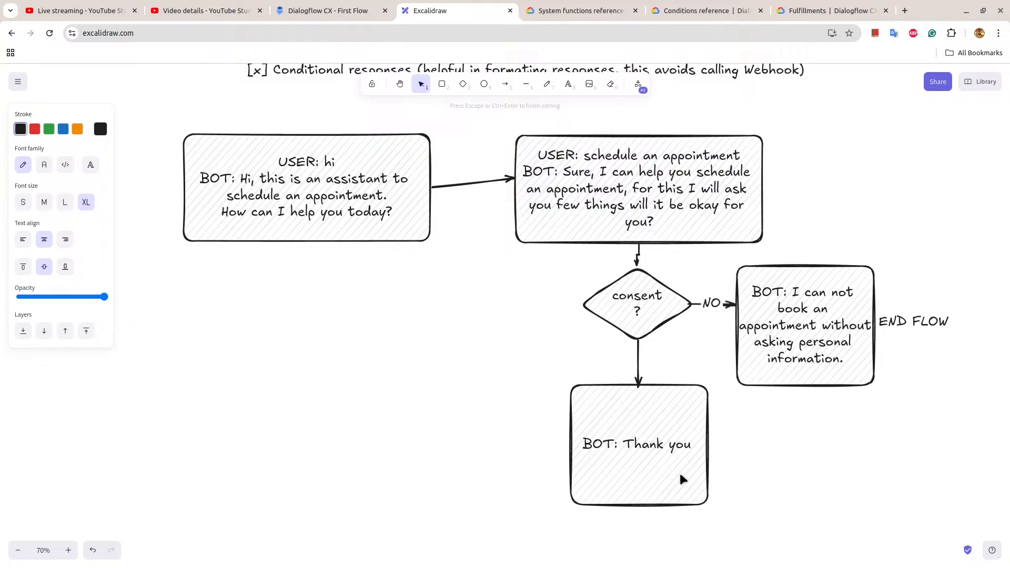
text(for the co)
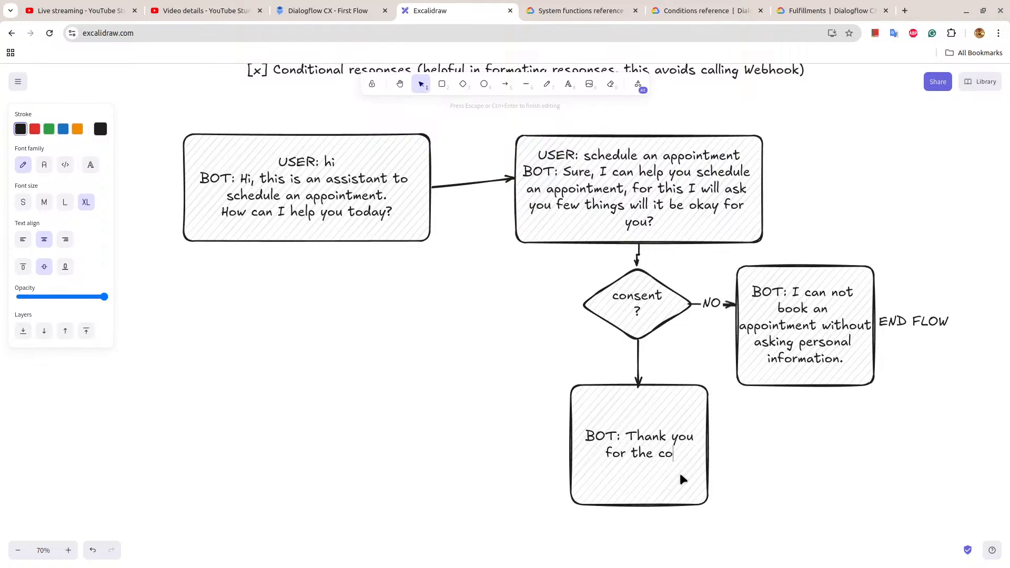
text(nsent)
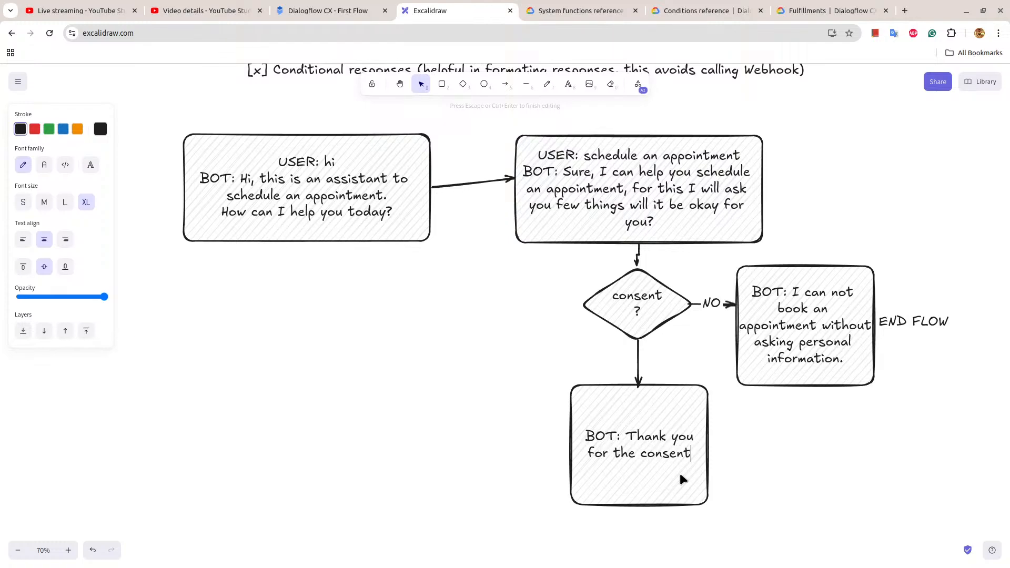
text(.)
key(Return)
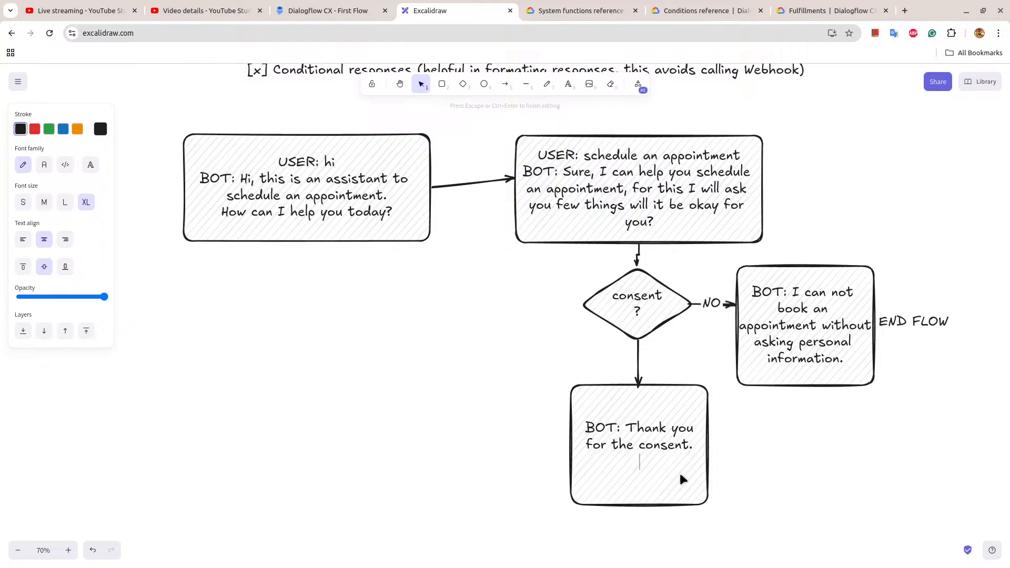
text(What is your name?)
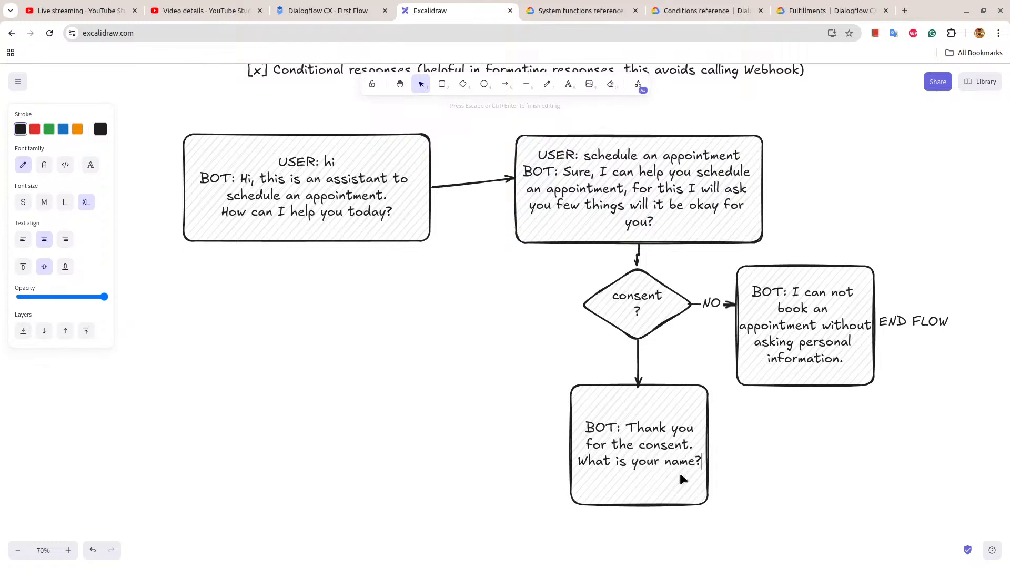
click(750, 433)
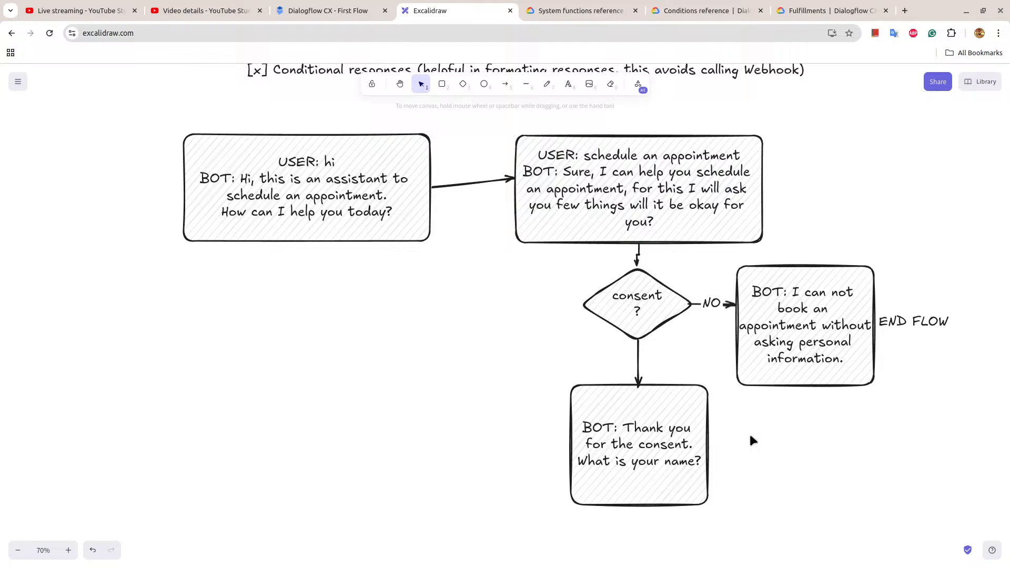
Label the arrow from the consent diamond down to the name question box "YES".
double_click(639, 363)
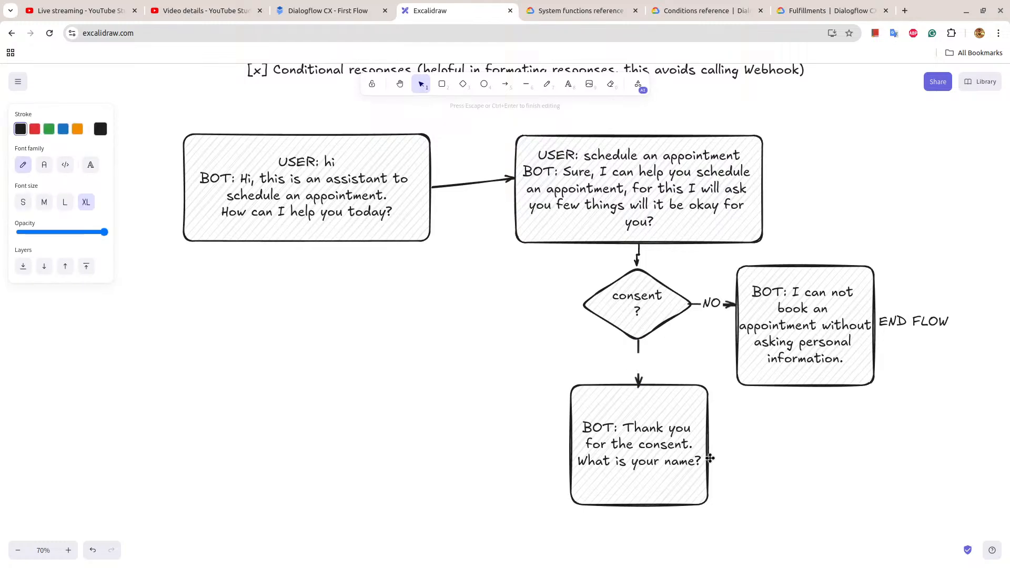
text(YES)
click(826, 524)
Duplicate the name question box to its left and draw an arrow from the original to the copy.
click(700, 461)
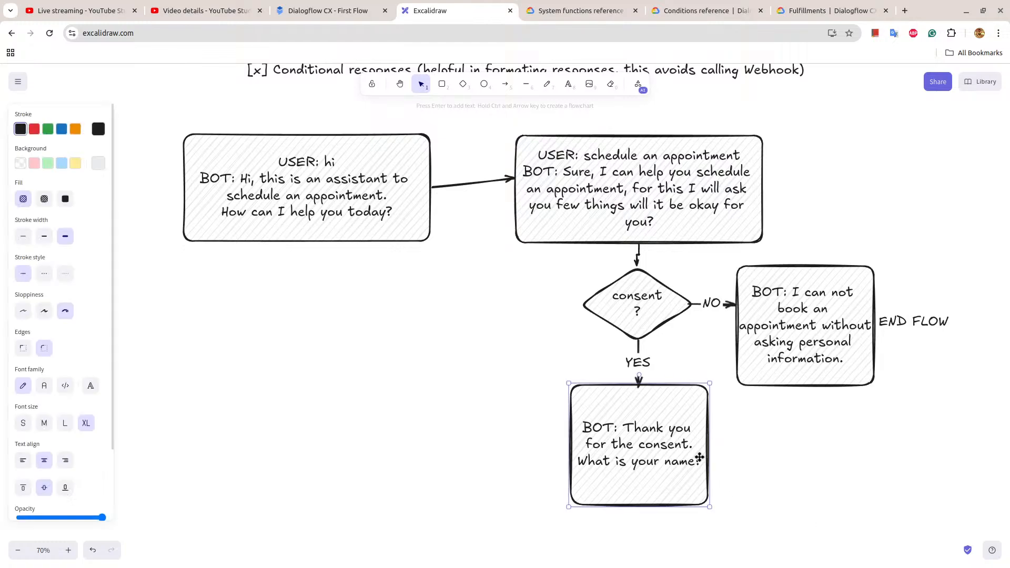
drag(622, 433, 417, 435)
click(466, 341)
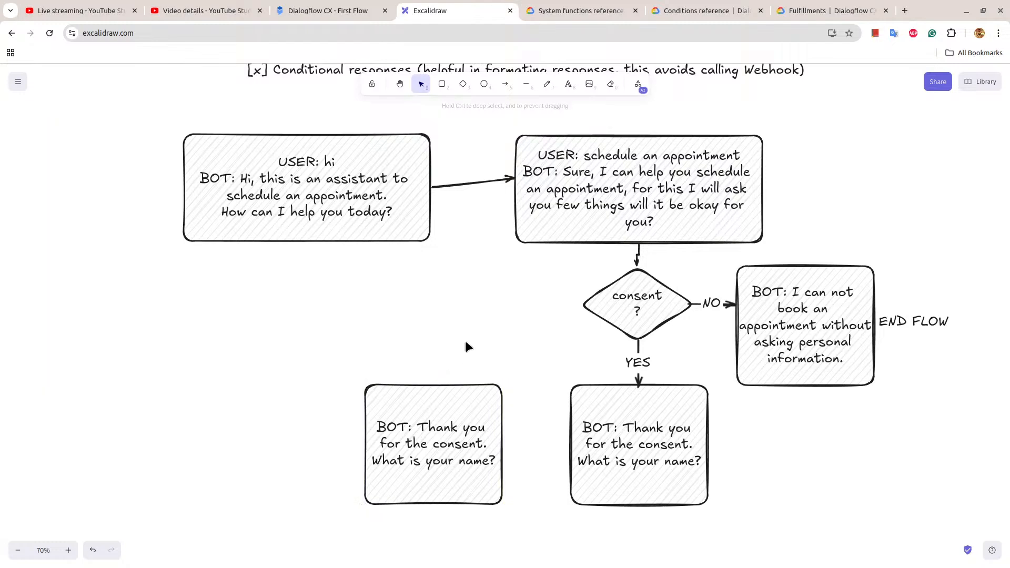
key(a)
drag(572, 440, 491, 447)
click(491, 446)
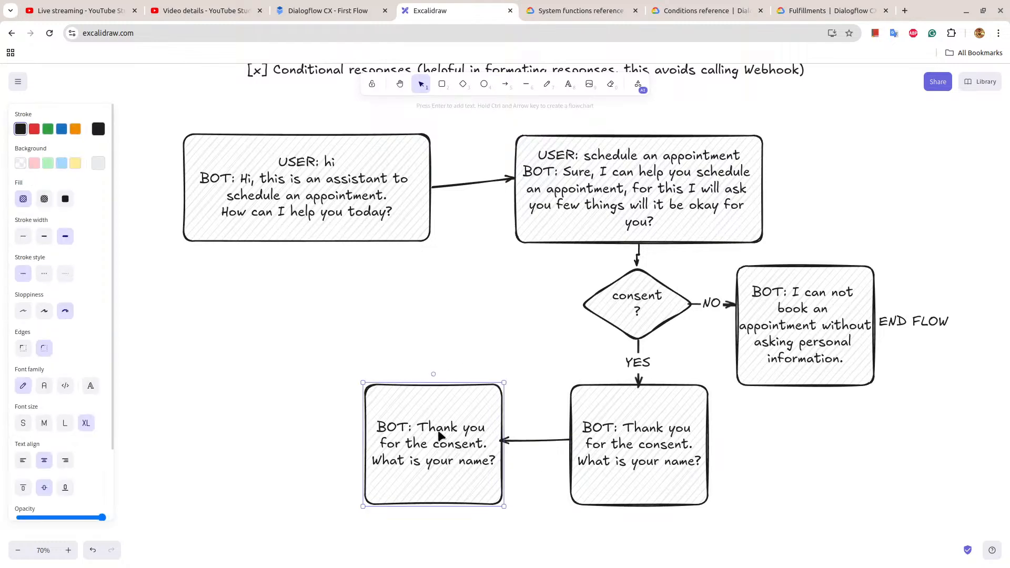
Replace the text in the copied box left of the name question with a "USER:" line in which the user introduces themselves by first name.
double_click(446, 434)
click(676, 462)
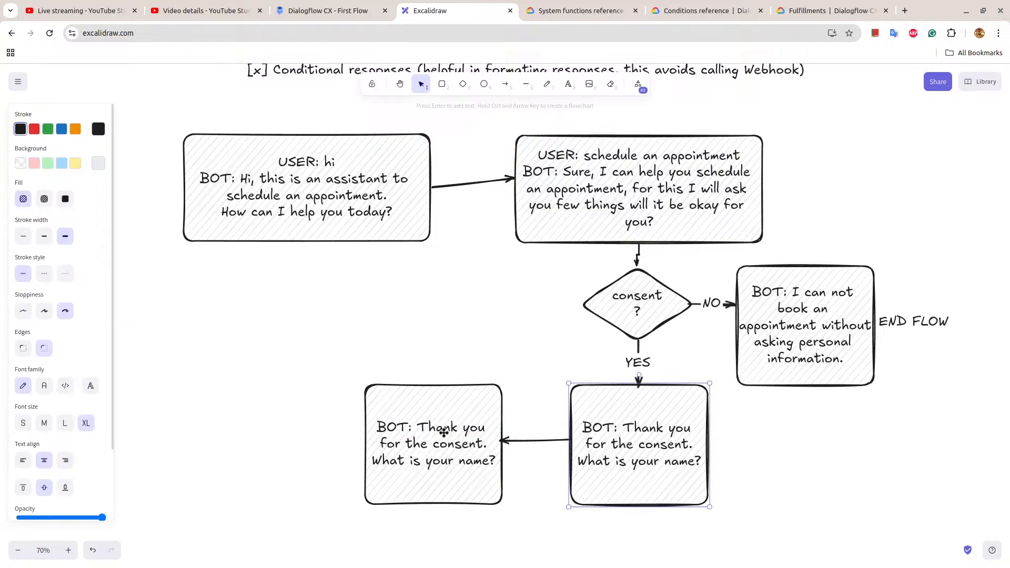
click(441, 431)
double_click(436, 430)
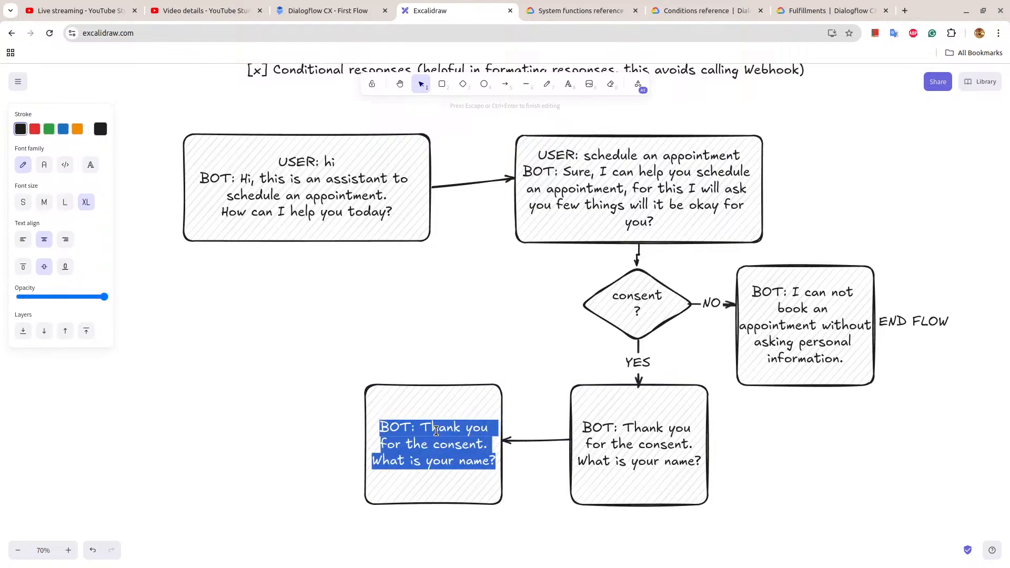
text(USER)
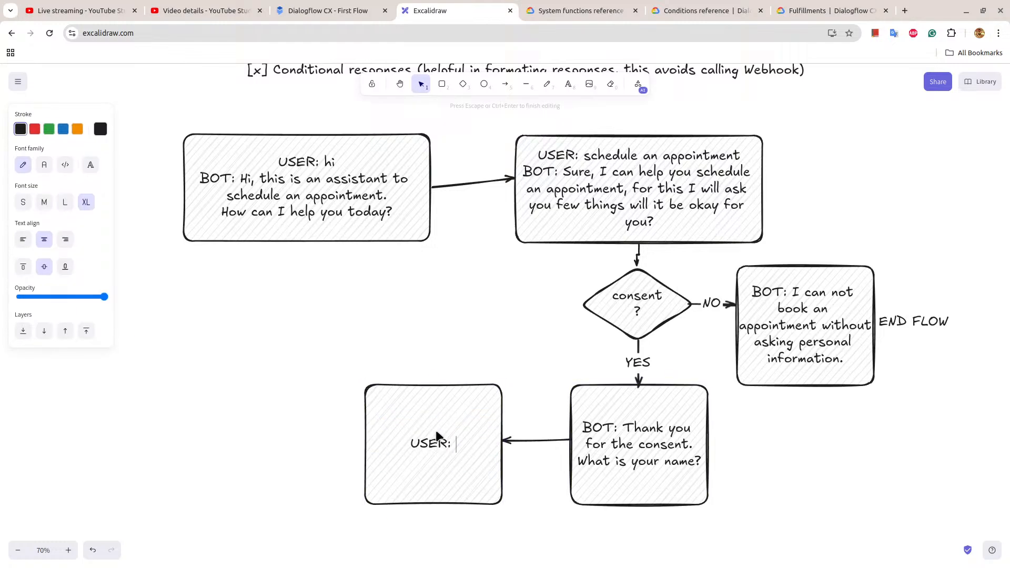
text(: i am raj)
key(Return)
Add the bot's reply below the user's line: "BOT: Thank you" and, on a new line, "$name, what is your email address?".
text(BOT: )
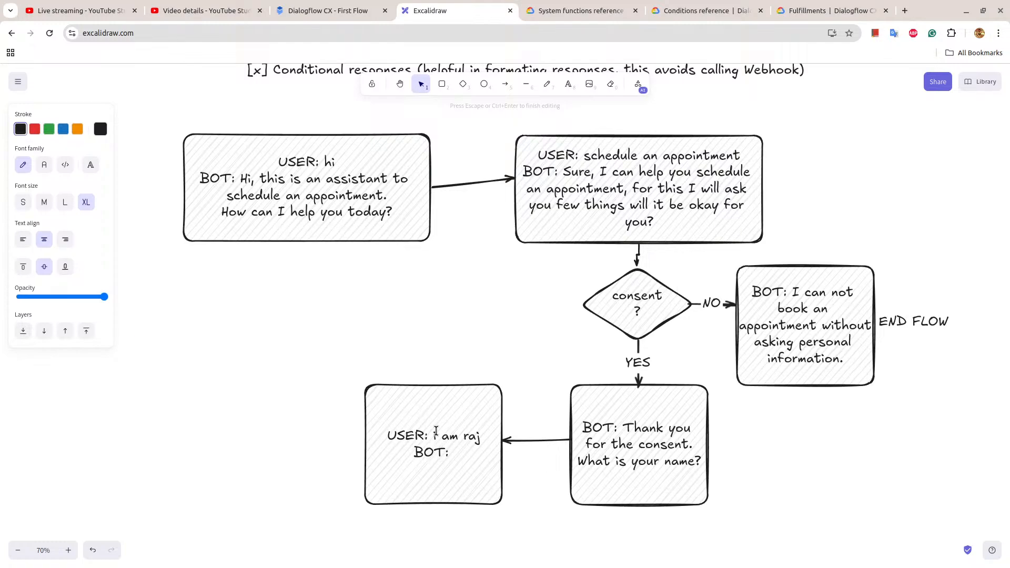
text(Thank you)
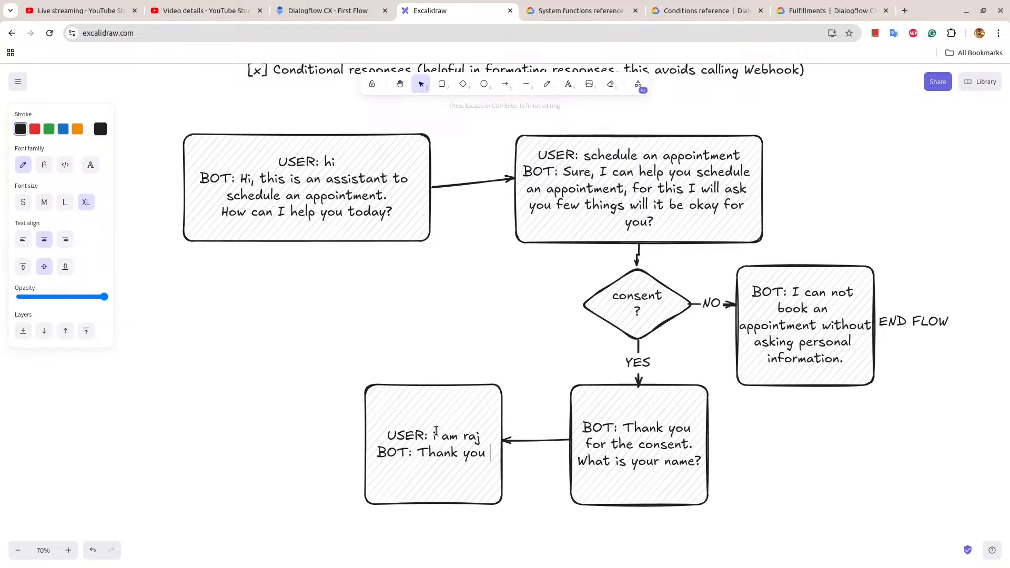
key(Return)
text($na)
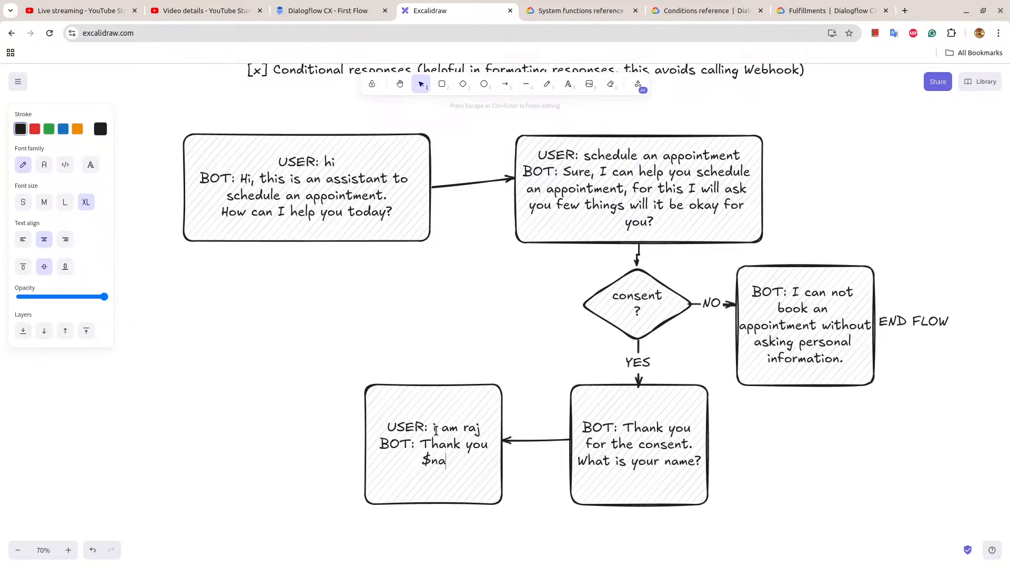
text(me, what is your ema)
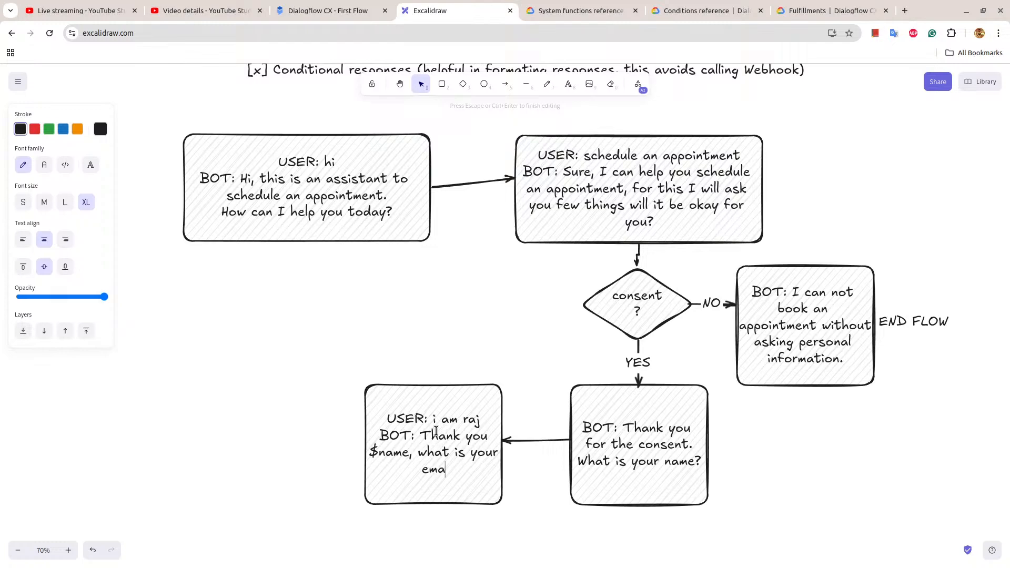
text(il address?)
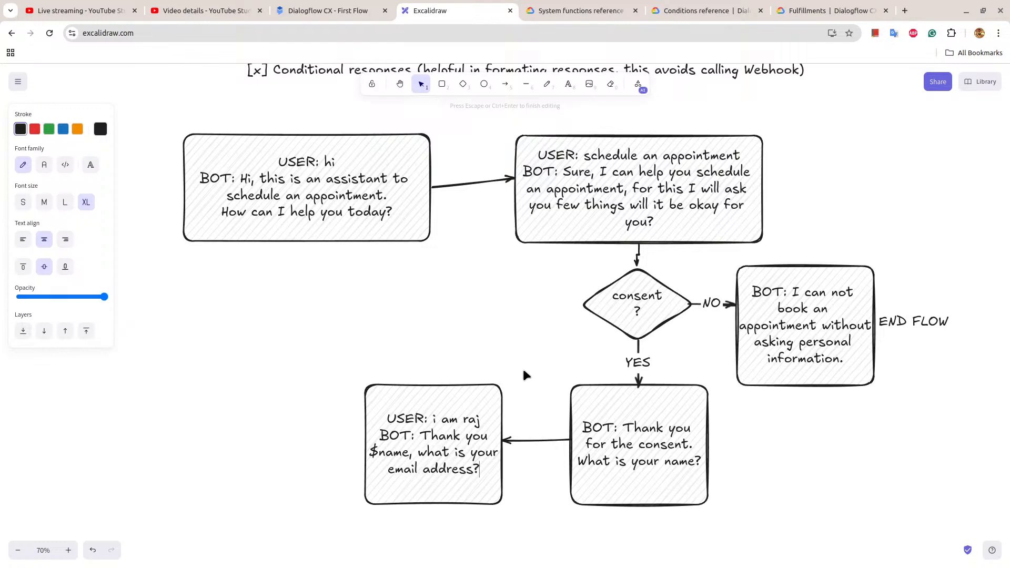
key(Escape)
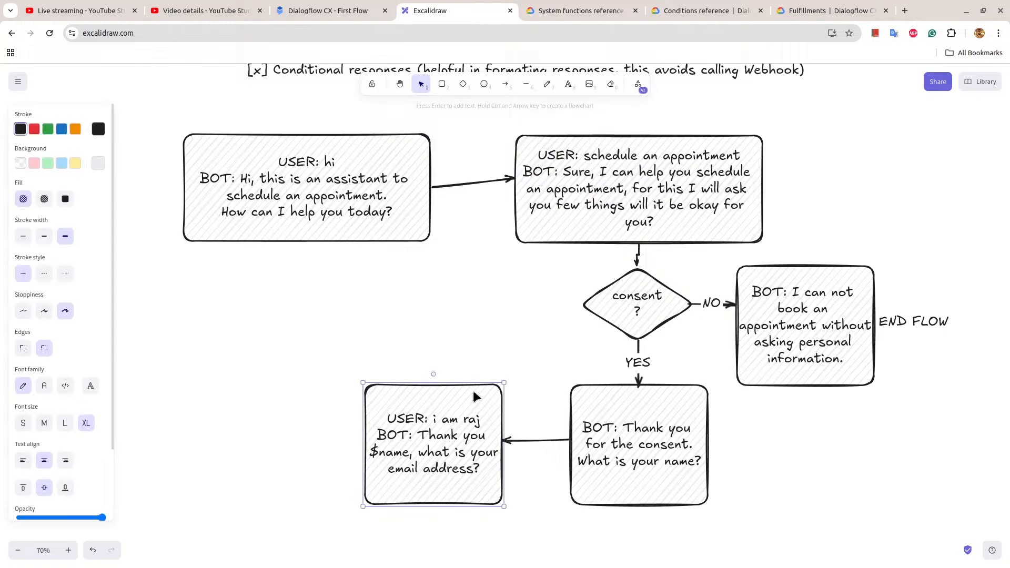
Duplicate the email question box to its left and align the copy level with the original, leaving a gap between them.
alt+drag(474, 393, 224, 399)
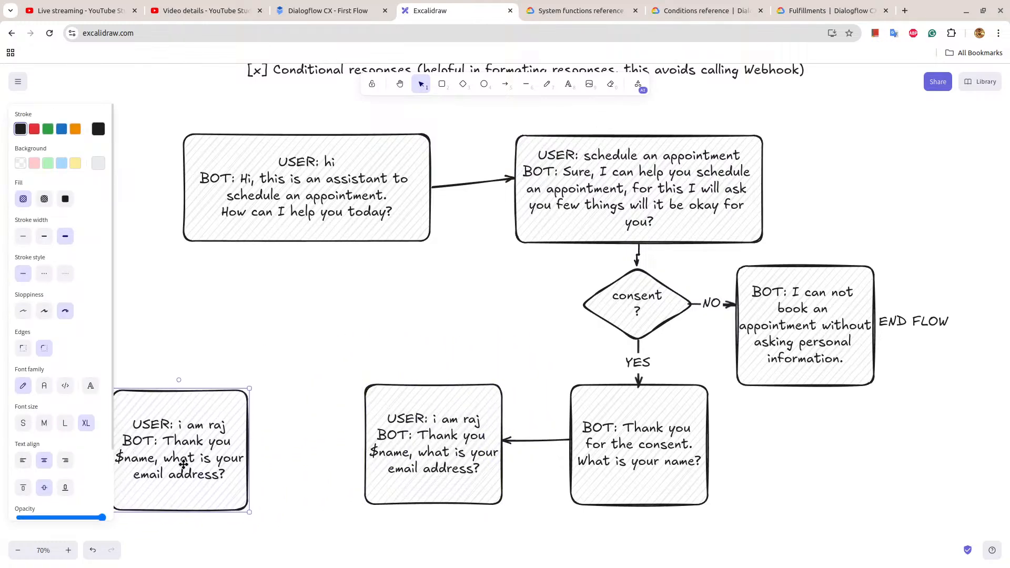
drag(183, 464, 231, 457)
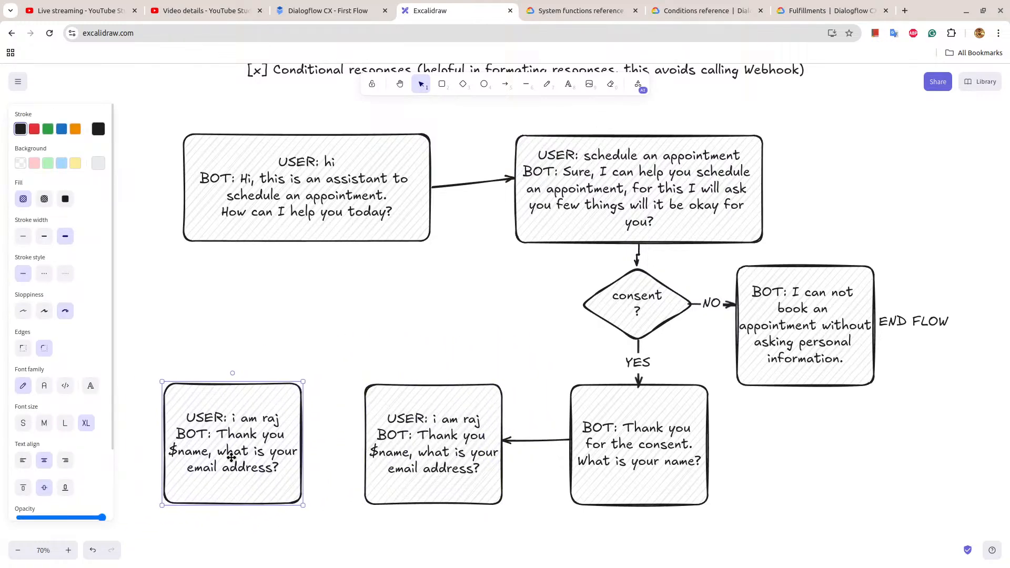
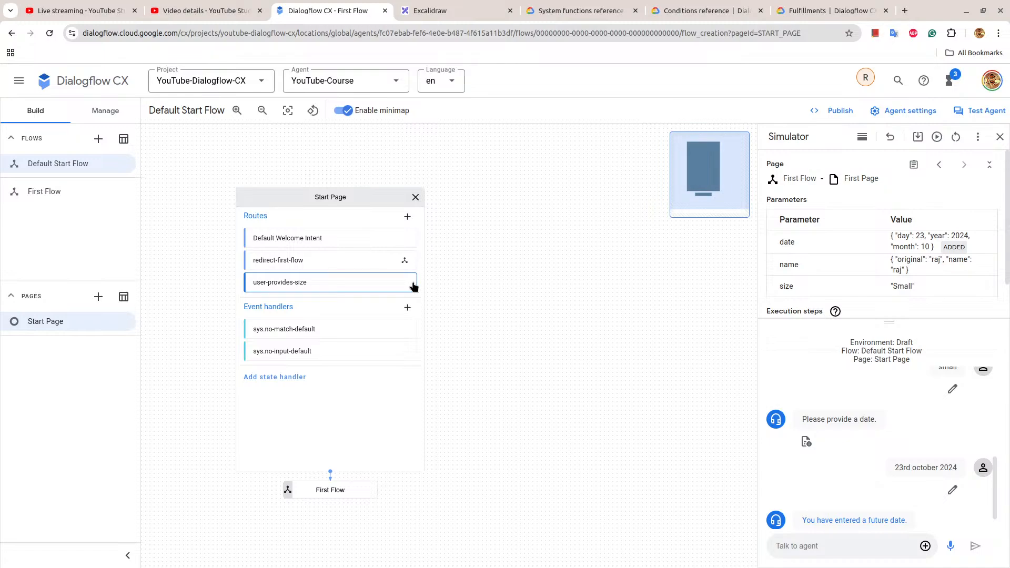
Examine the Start Page's Default Welcome Intent and redirect-first-flow routes, the route list and the move and delete options for redirect-first-flow.
click(363, 246)
scroll(668, 312, down, 10)
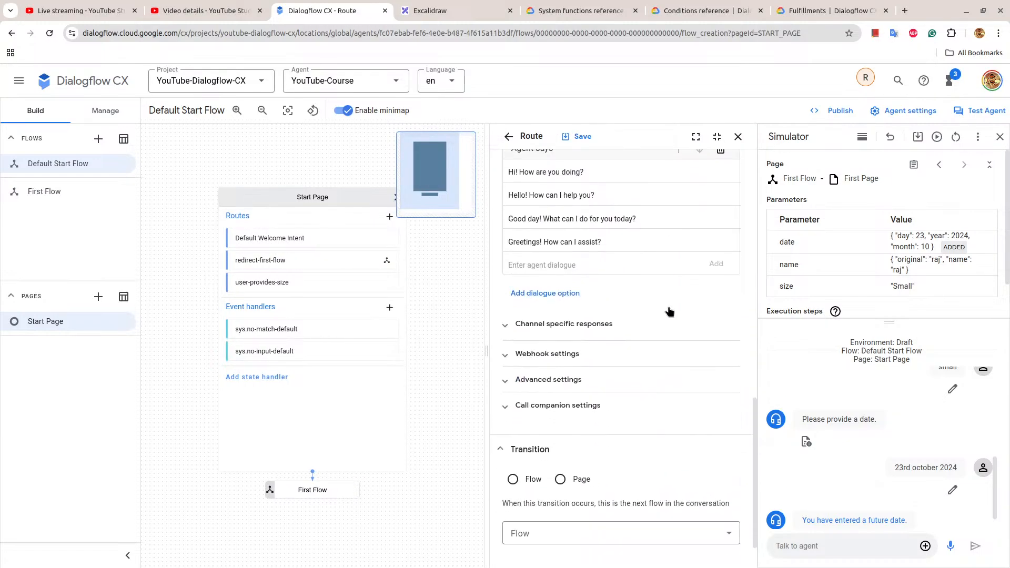
click(283, 267)
scroll(512, 351, down, 4)
scroll(512, 351, up, 4)
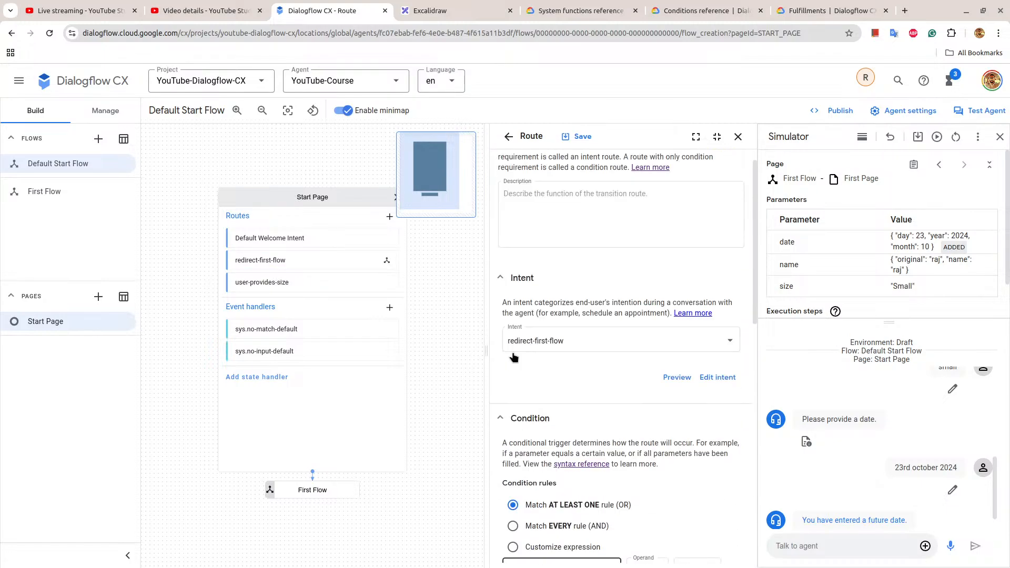
click(234, 217)
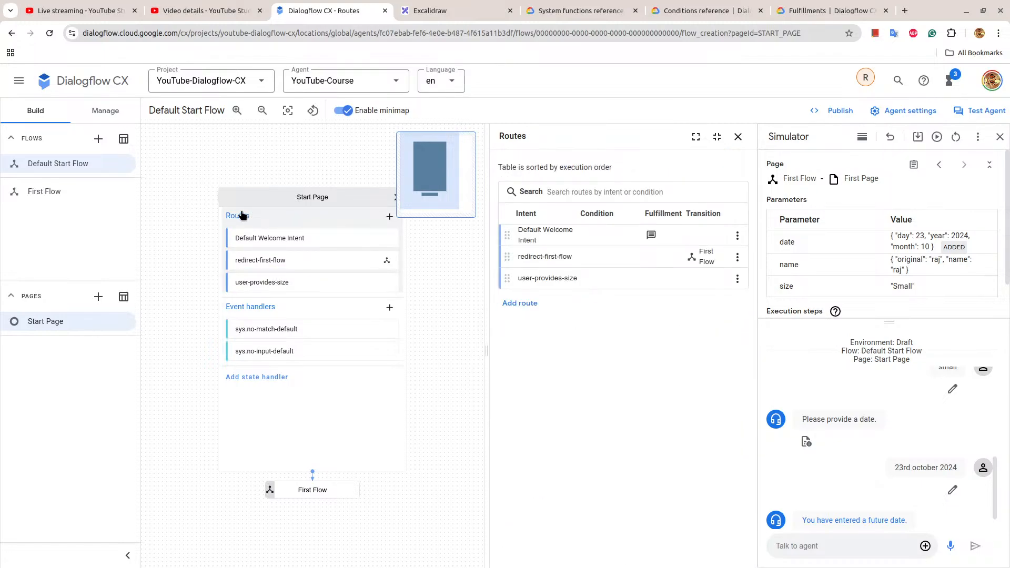
click(737, 258)
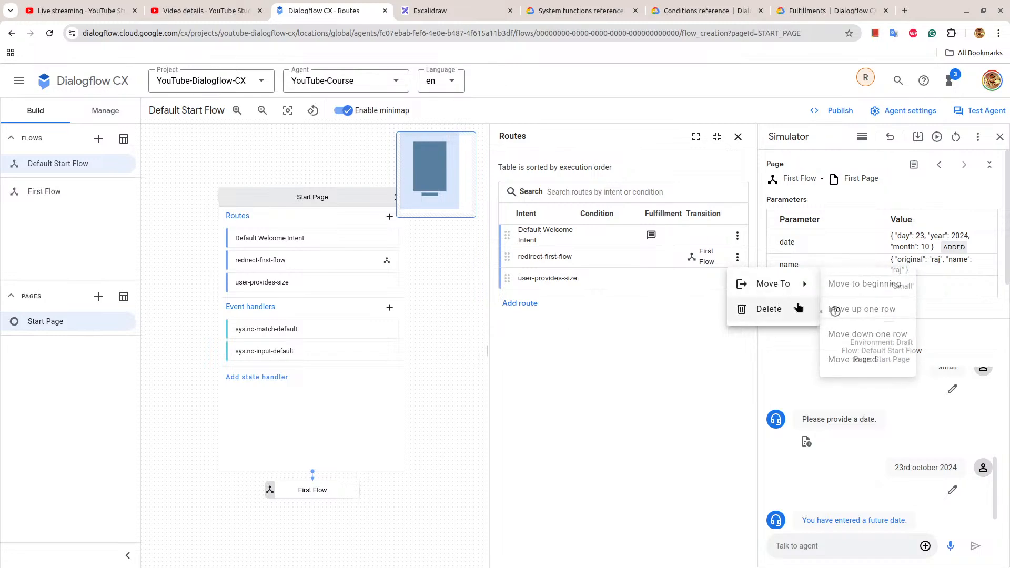
Create a new intent with the display name redirect-schedule-appointment.
double_click(105, 110)
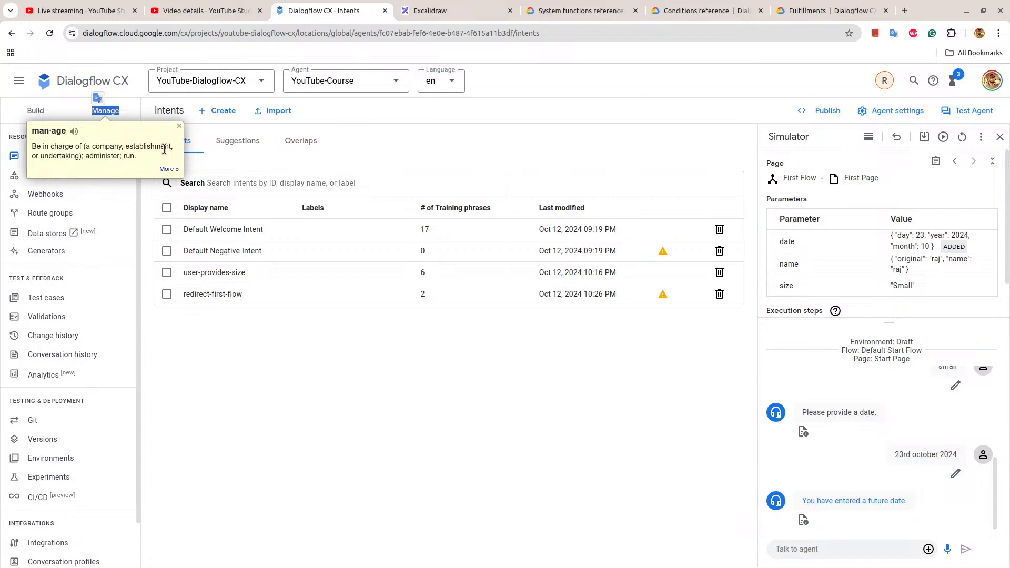
click(198, 124)
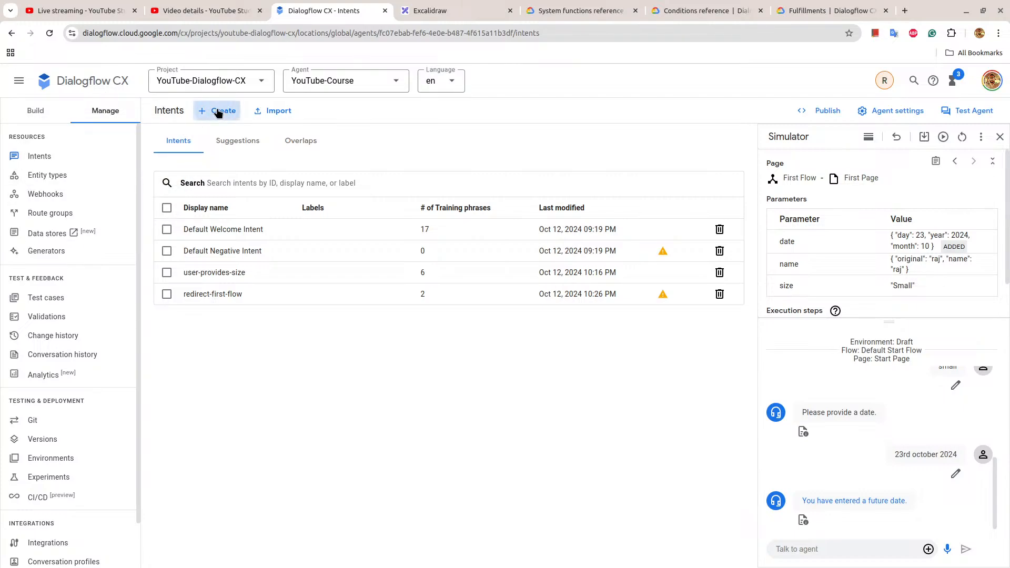
click(217, 111)
click(165, 112)
click(231, 112)
click(244, 167)
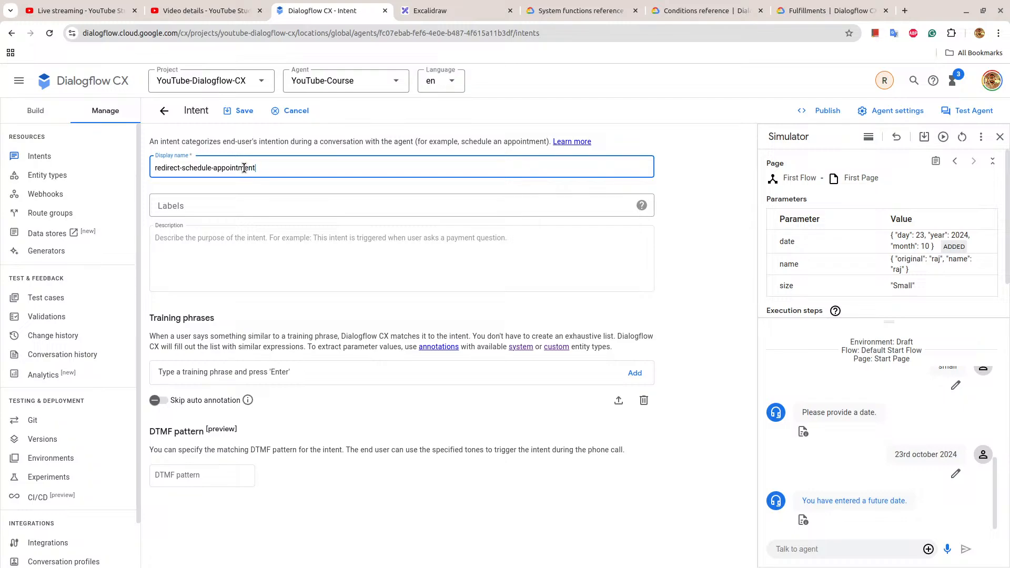
Add the training phrases "help me schedule an appointment" and "schedule appointment" to the redirect-schedule-appointment intent.
click(206, 370)
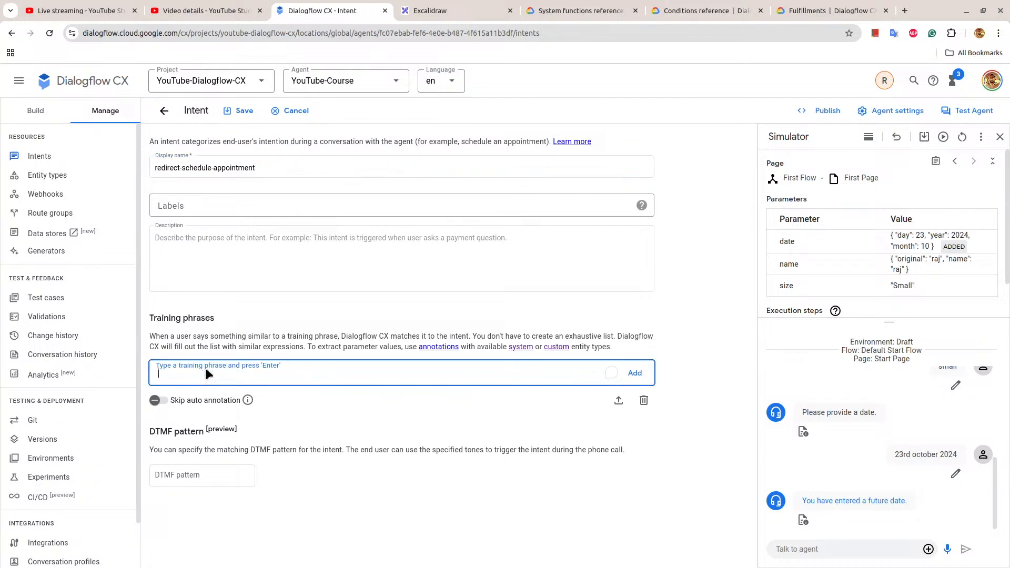
text(help me )
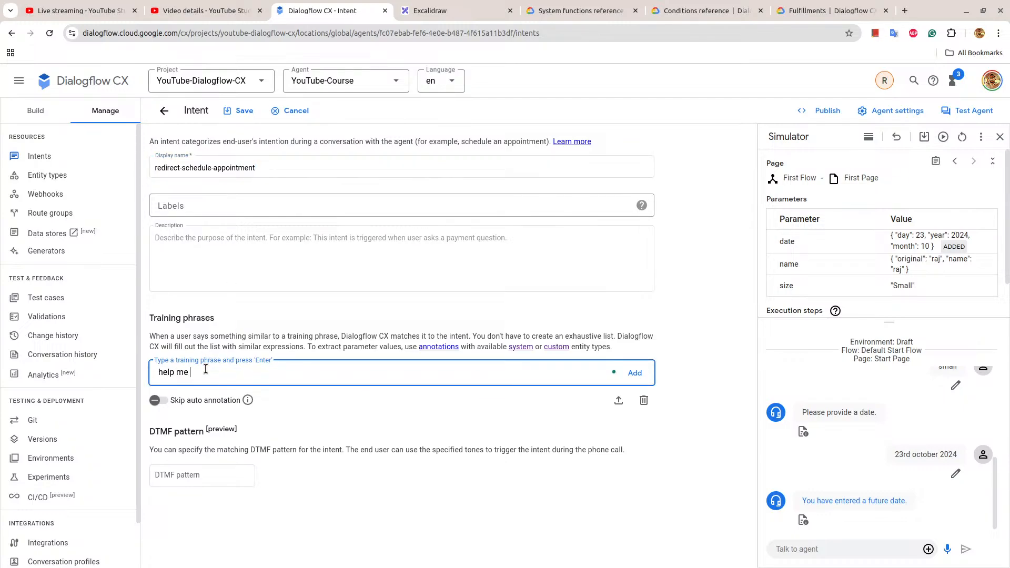
text(schedule an appointment)
key(Return)
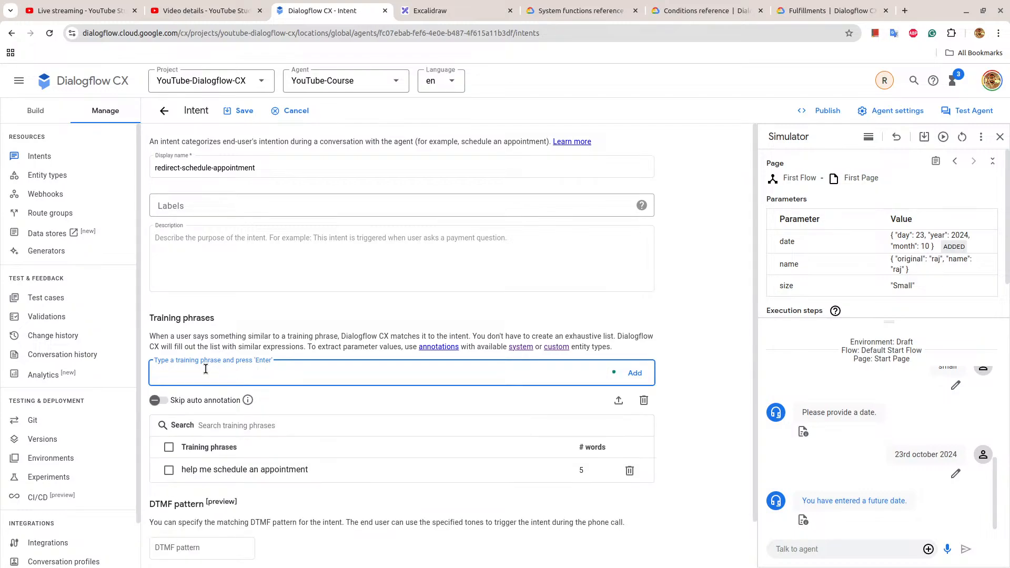
text(schedule appointment)
key(Return)
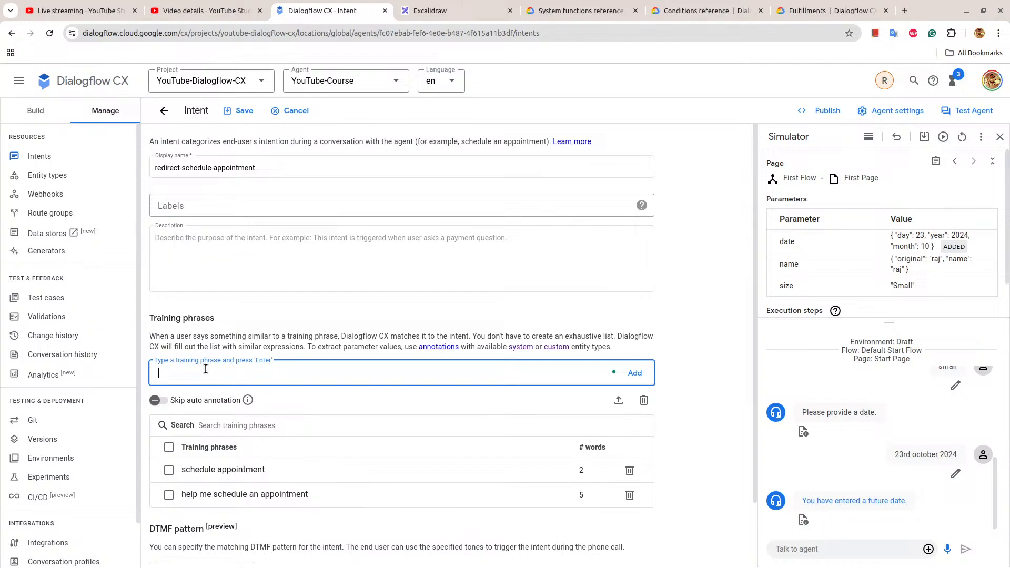
Add the training phrases "book an appointment" and "help me book a meeting" to the intent.
text(book an appointment)
key(Return)
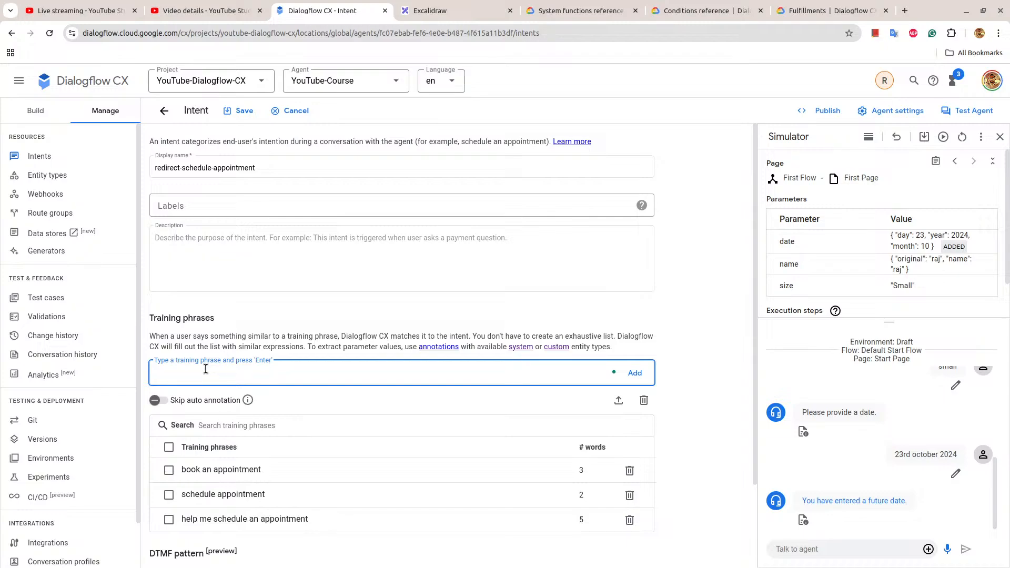
text(help me book a meeting)
key(Return)
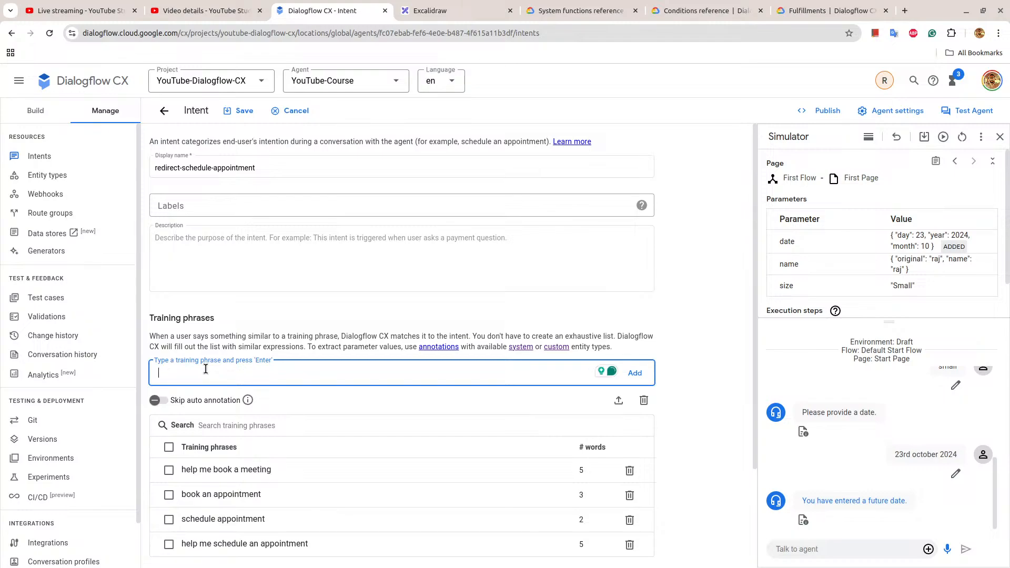
text(book a meeting)
Add the training phrase "book a meeting" and save the redirect-schedule-appointment intent.
key(Return)
scroll(221, 357, down, 3)
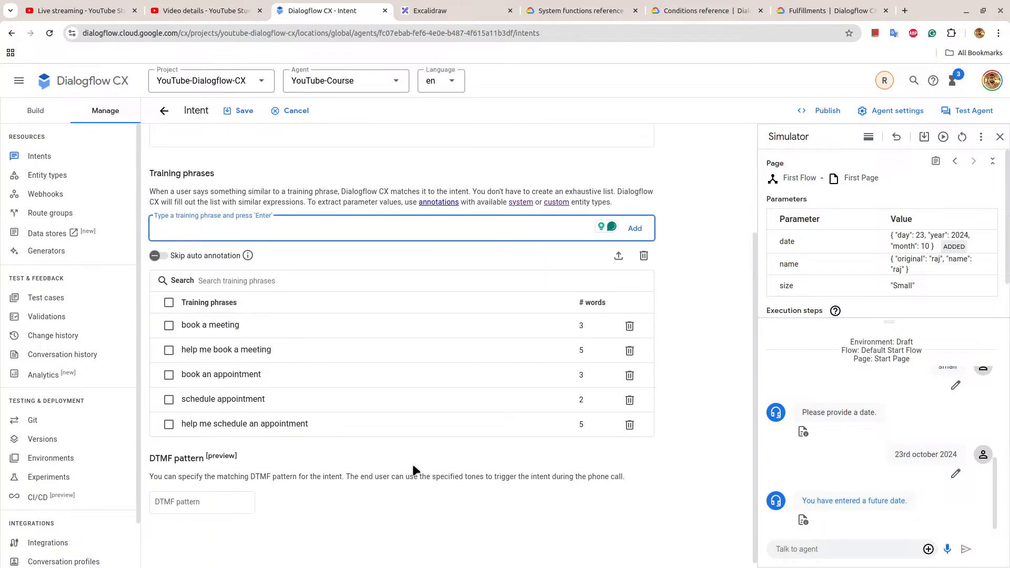
scroll(713, 297, up, 3)
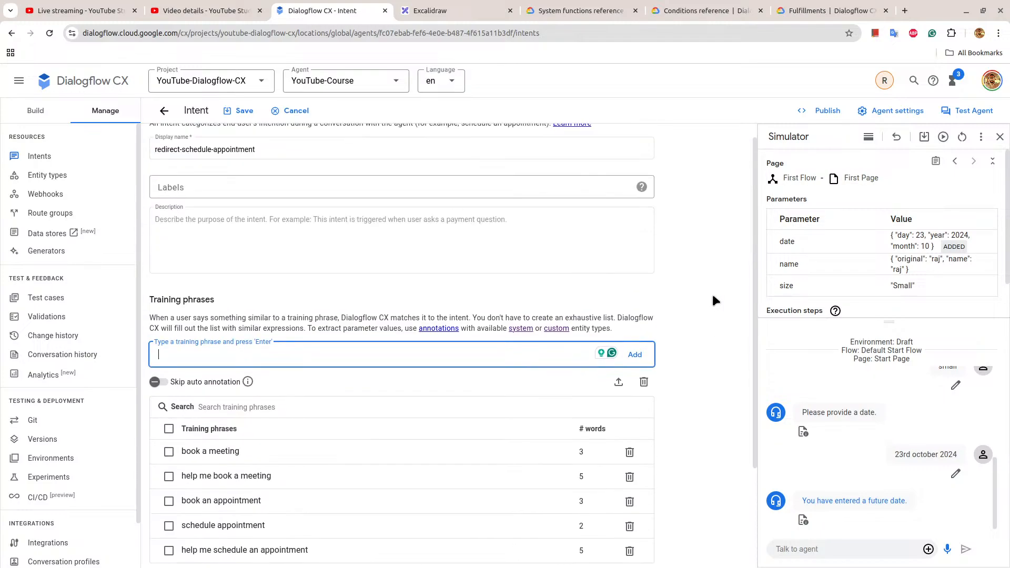
click(242, 111)
Create a new flow named Book Appointment in the agent.
click(19, 121)
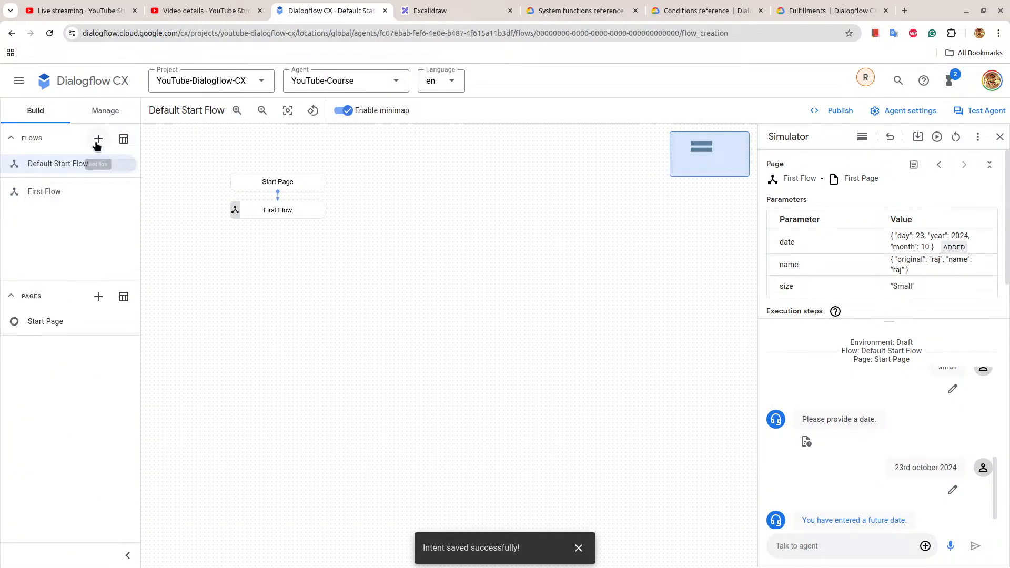
click(98, 139)
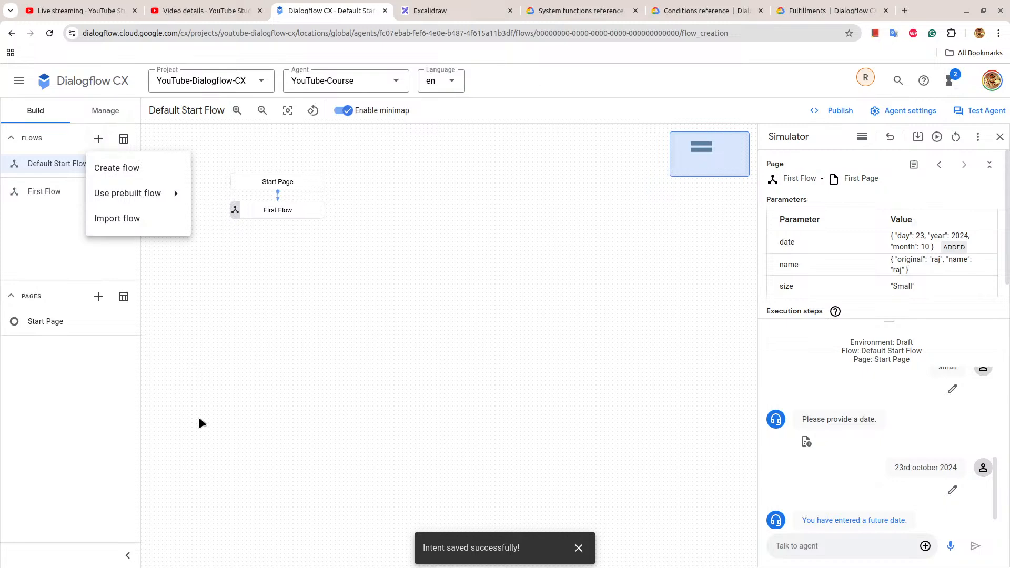
click(147, 178)
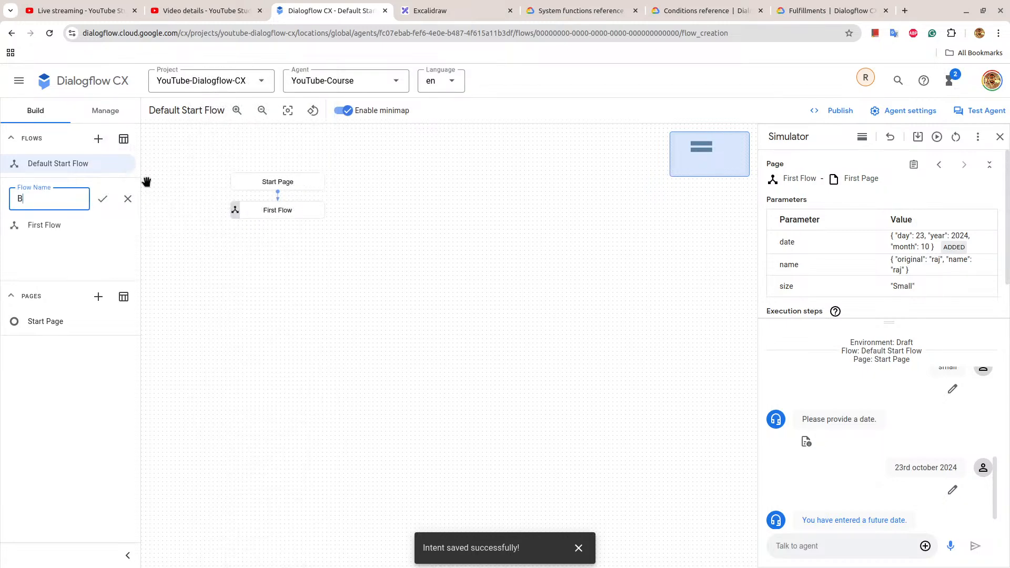
text(Book Appointment)
key(Return)
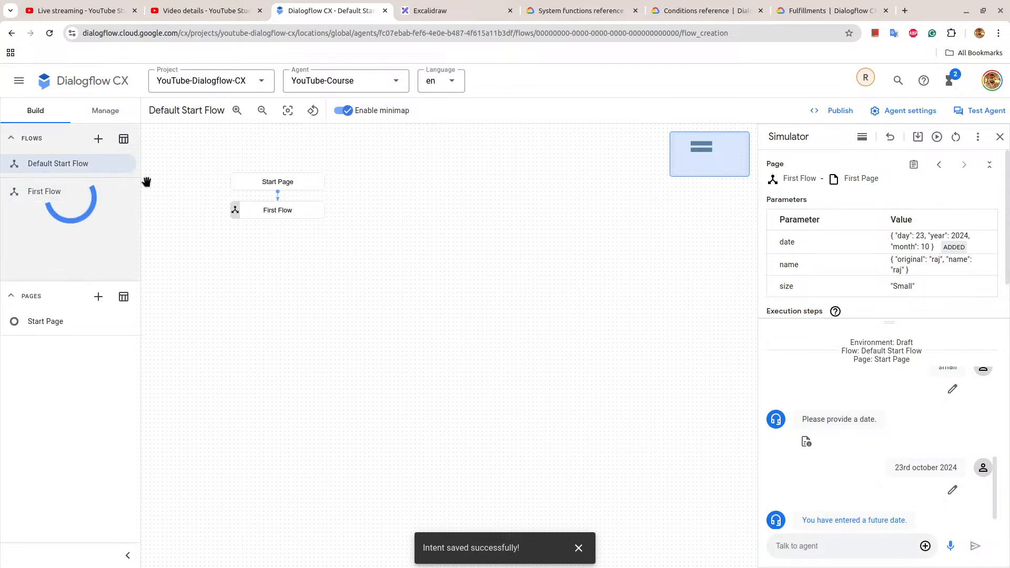
Add a route to the Default Start Flow's Start Page that uses the redirect-schedule-appointment intent.
click(253, 182)
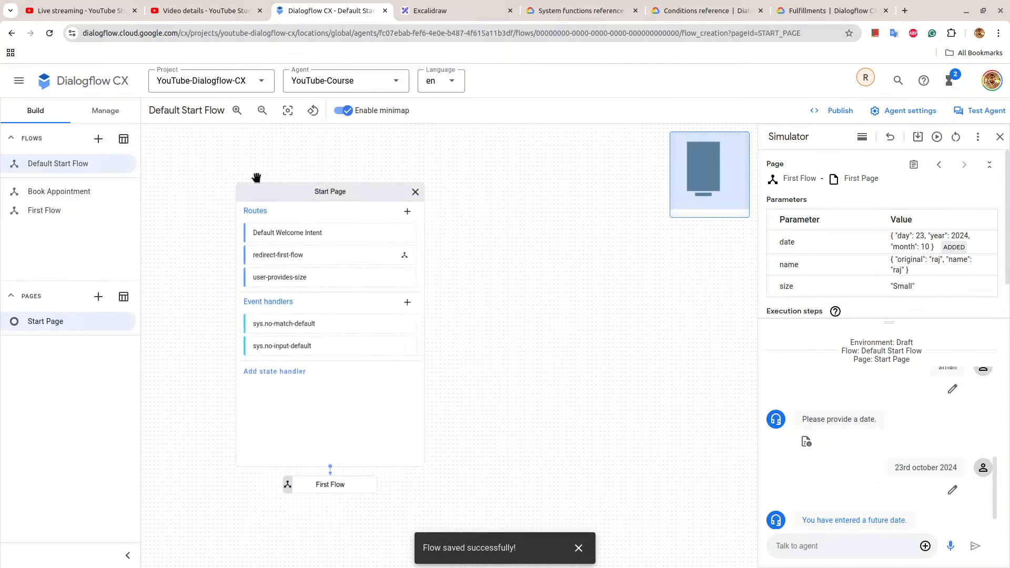
click(409, 216)
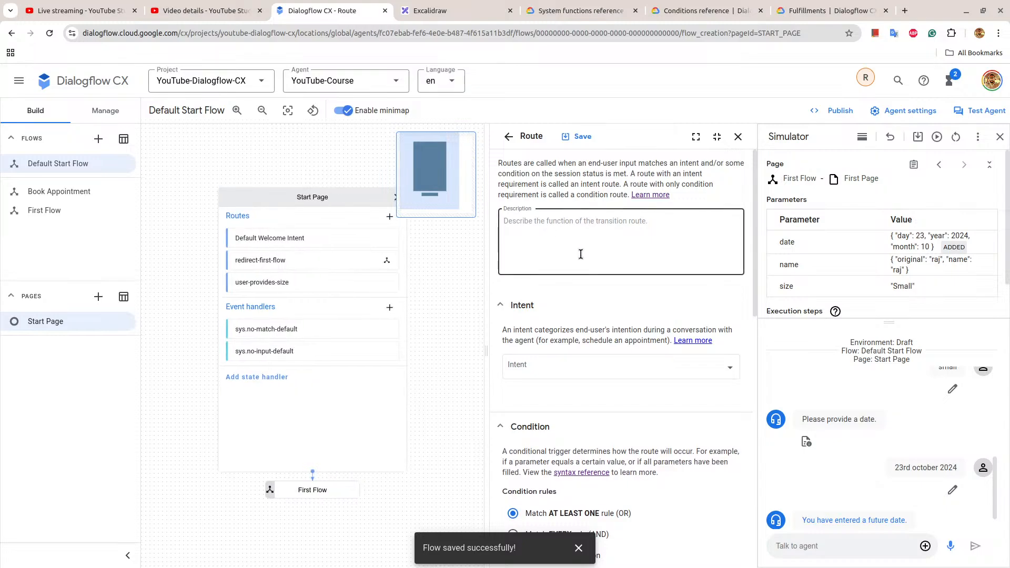
click(555, 368)
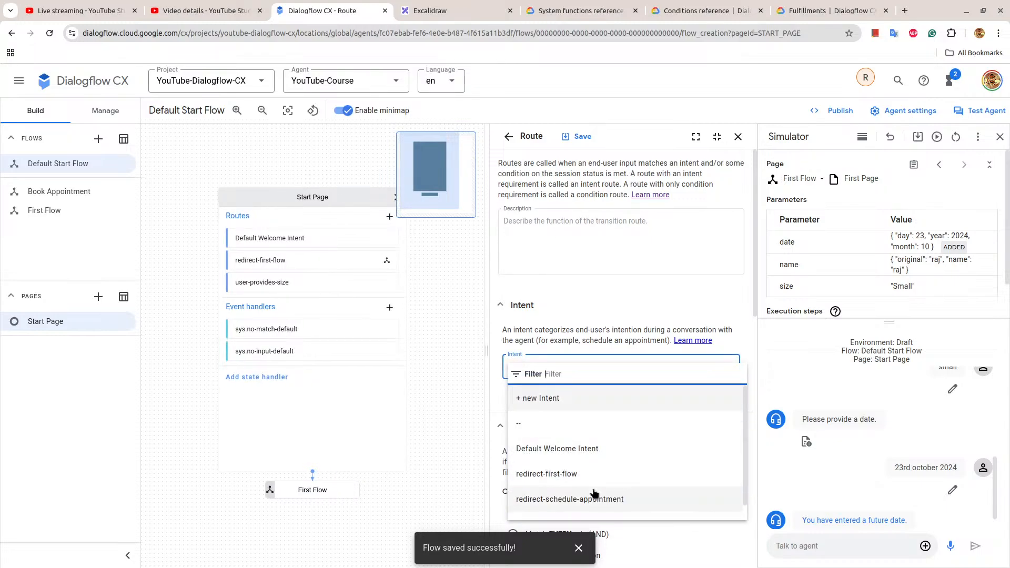
click(565, 498)
scroll(528, 411, down, 10)
scroll(526, 405, down, 3)
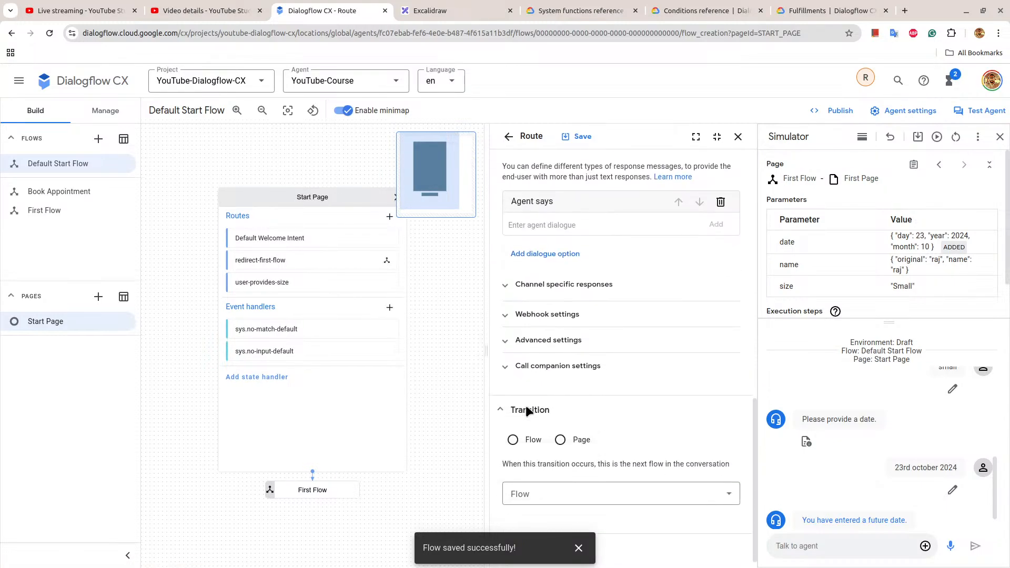
Save the new route with a transition to the Book Appointment flow and open that flow.
click(514, 439)
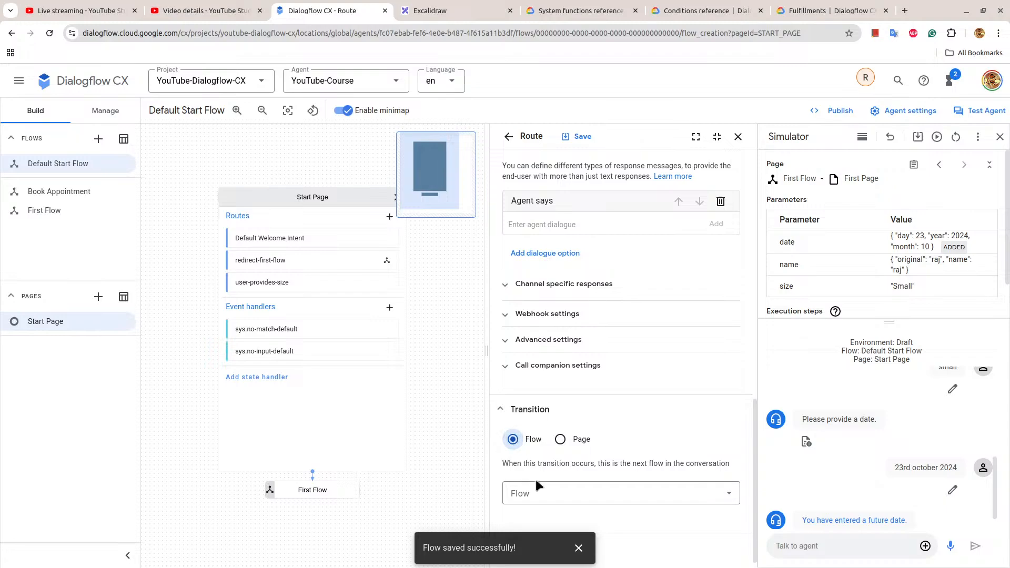
click(542, 495)
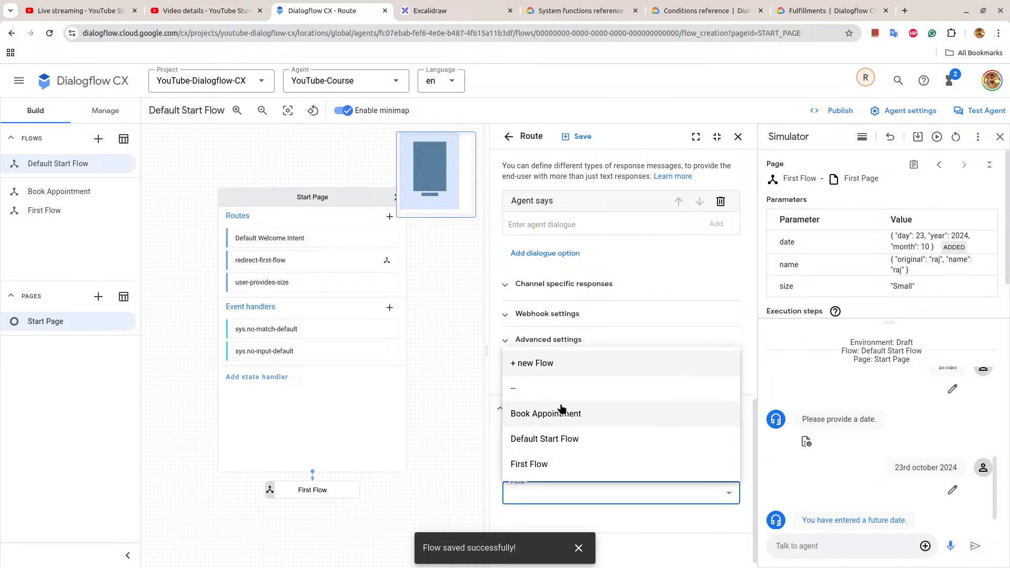
click(542, 413)
click(583, 138)
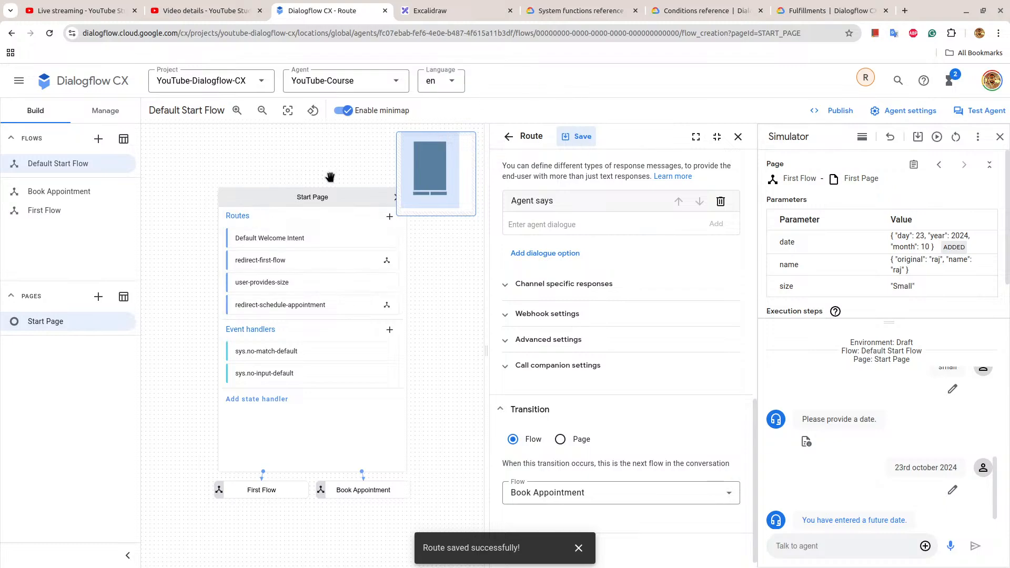
click(354, 195)
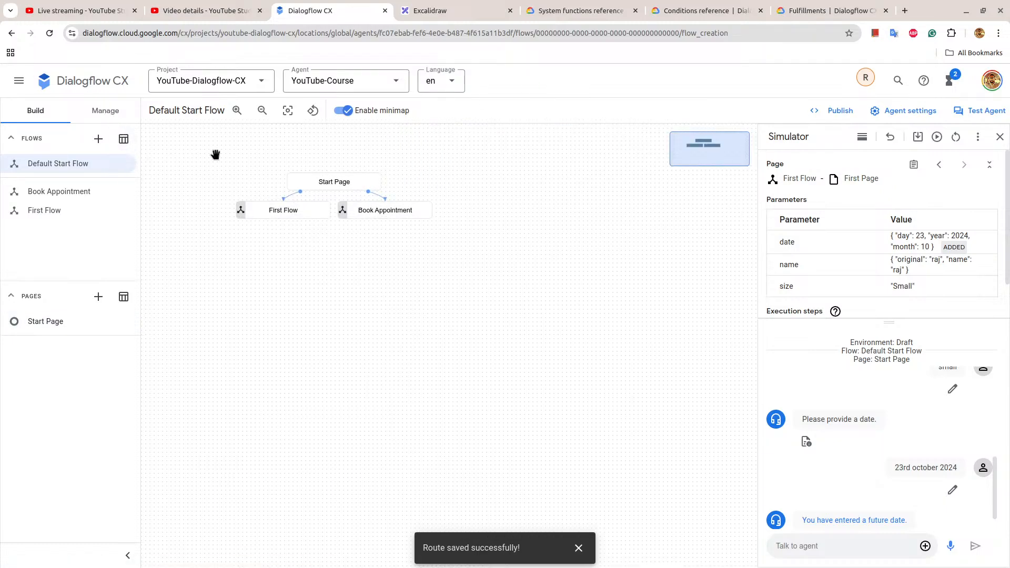
click(401, 210)
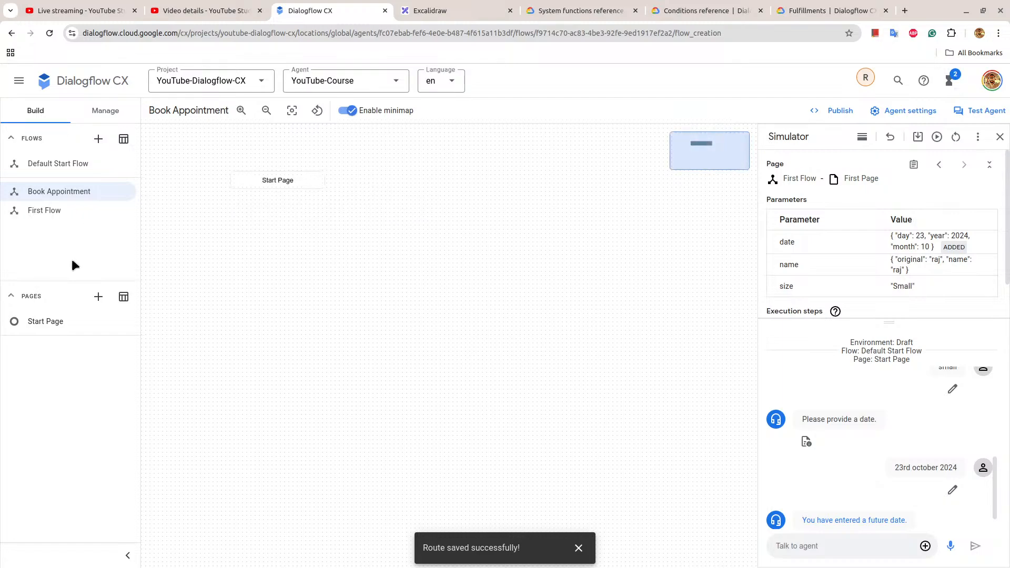
Create a new intent with the display name user-agrees.
click(99, 115)
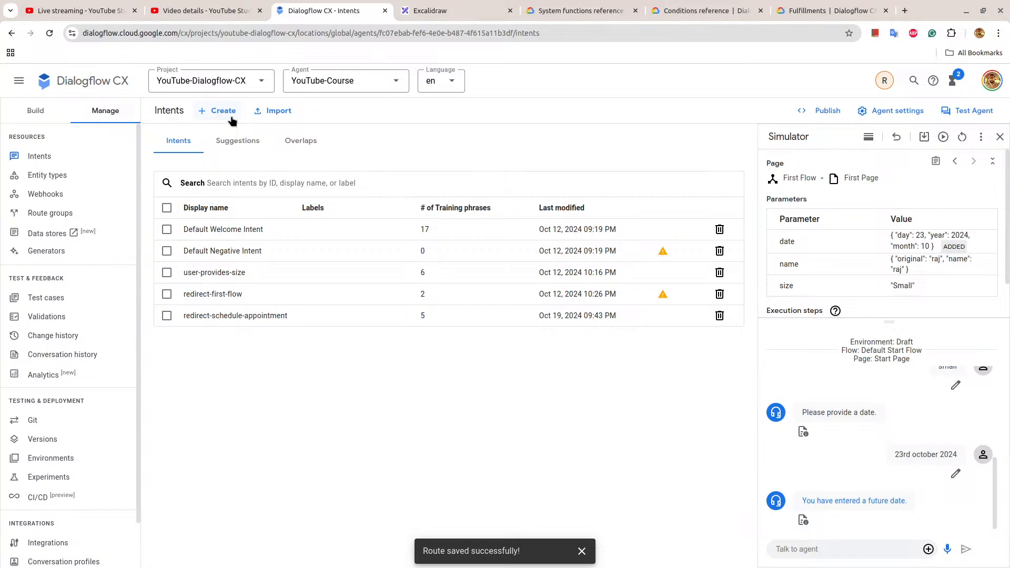
click(232, 121)
click(245, 169)
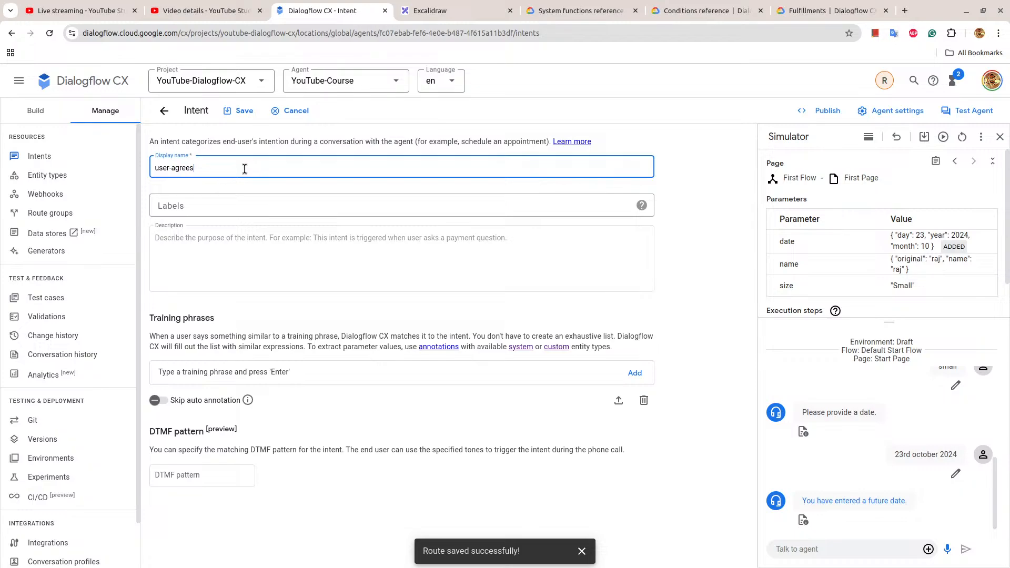
Add the training phrases "yes", "yeah" and "i am in" to the user-agrees intent.
click(246, 367)
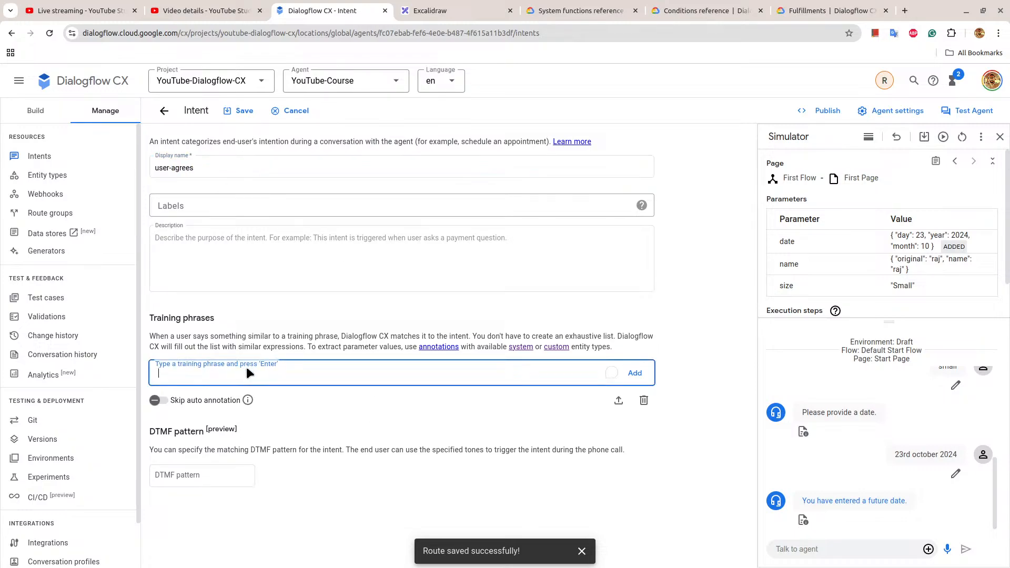
text(yes)
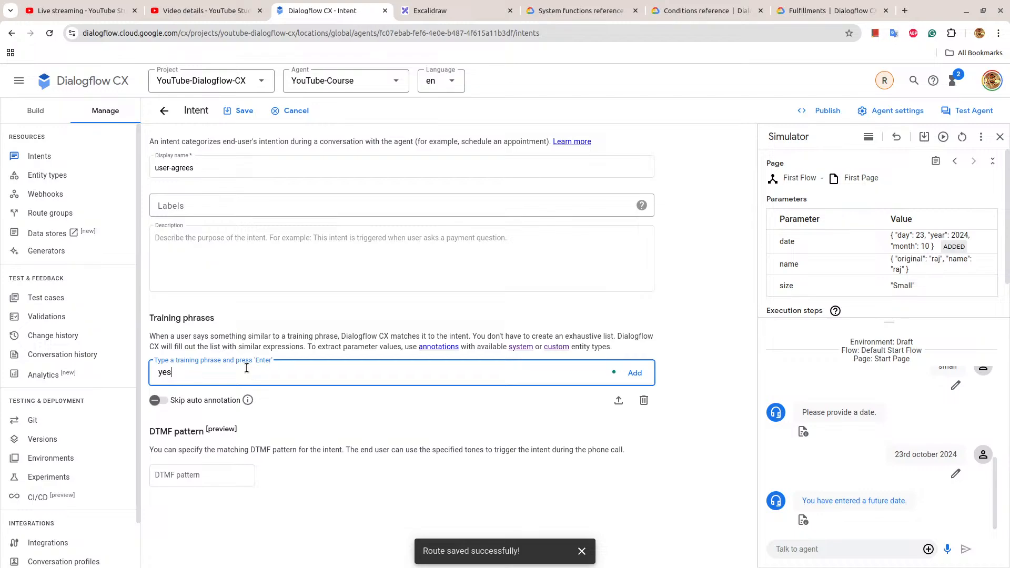
key(Return)
text(yeah)
key(Return)
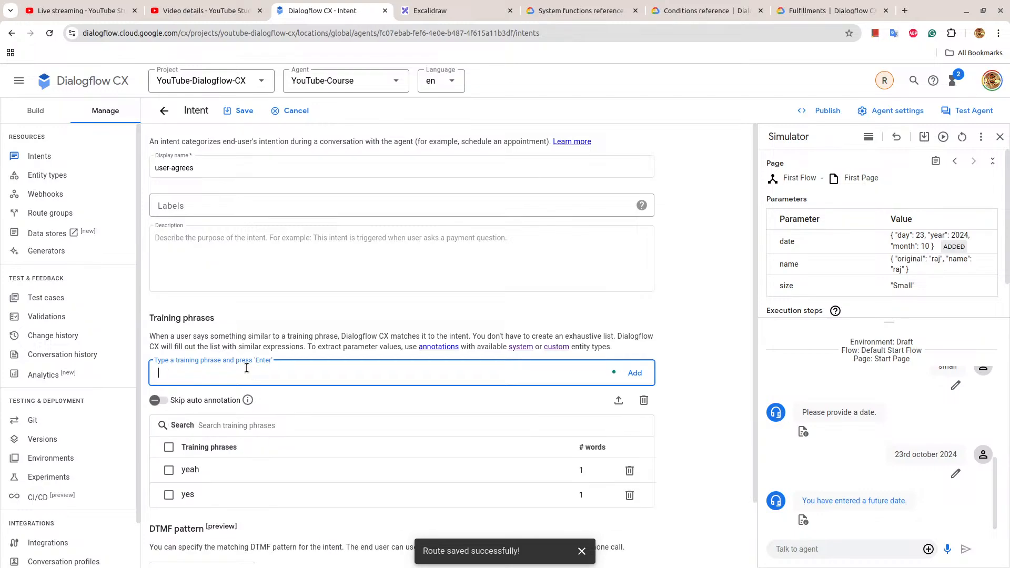
text(i am in)
key(Return)
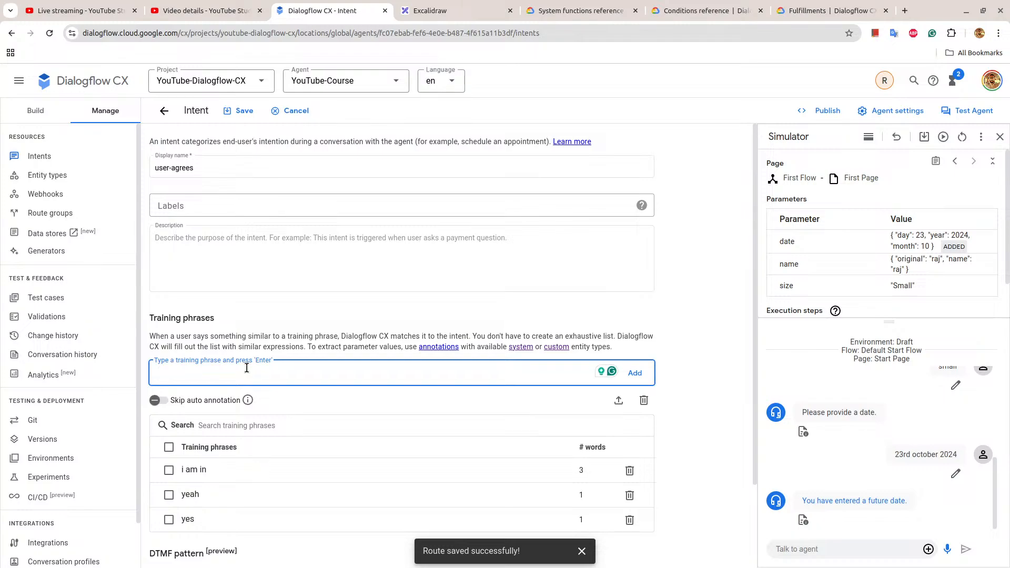
Add the training phrase "i do agree" to the user-agrees intent.
text(i wdo)
key(BackSpace)
key(BackSpace)
key(BackSpace)
text(do agr)
key(Return)
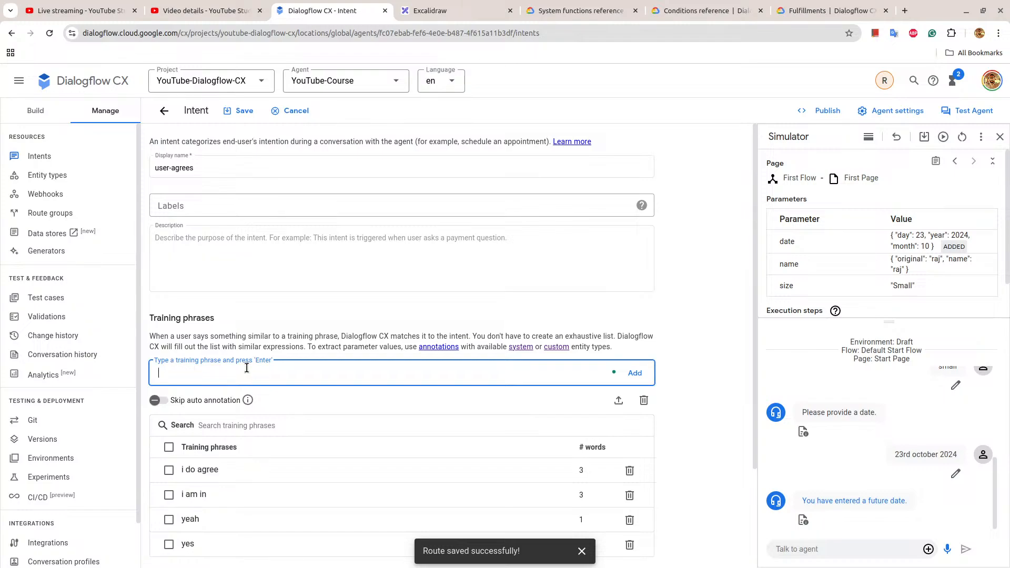
Add the training phrase "i agree" to the user-agrees intent and save the intent.
text(i agree)
key(Return)
scroll(246, 369, down, 3)
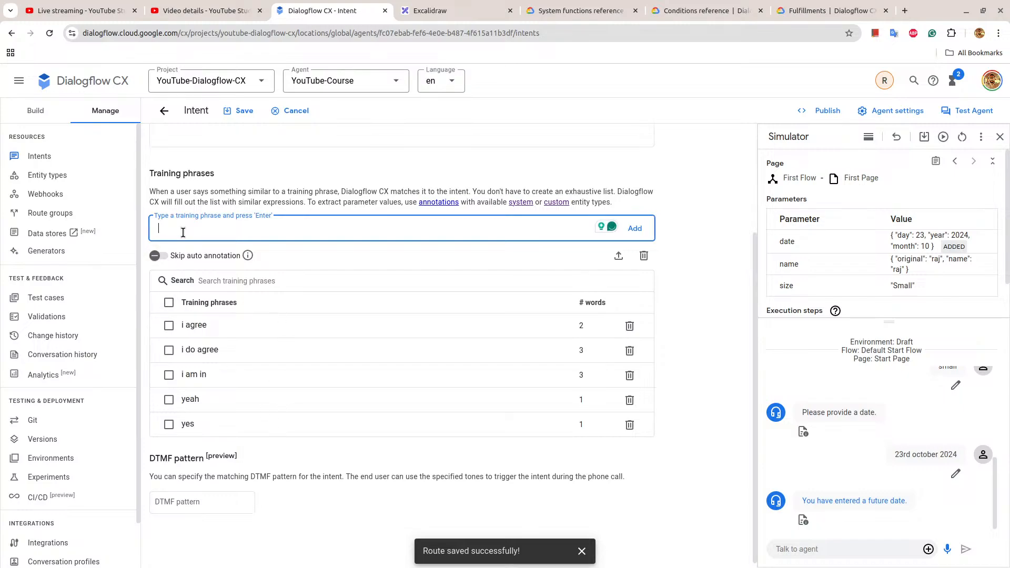
click(245, 111)
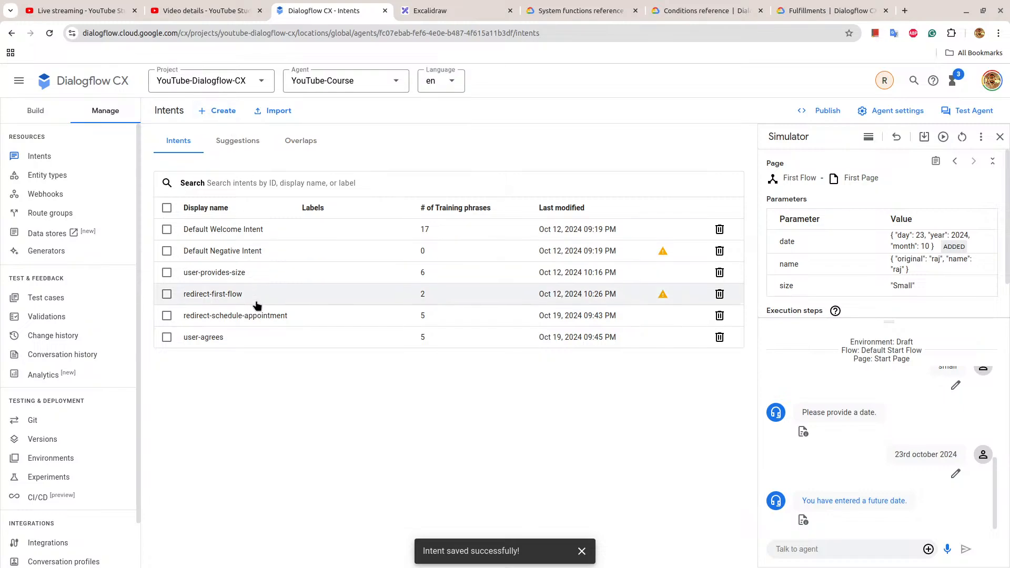
Create a new intent with the display name user-denies.
click(220, 119)
click(211, 158)
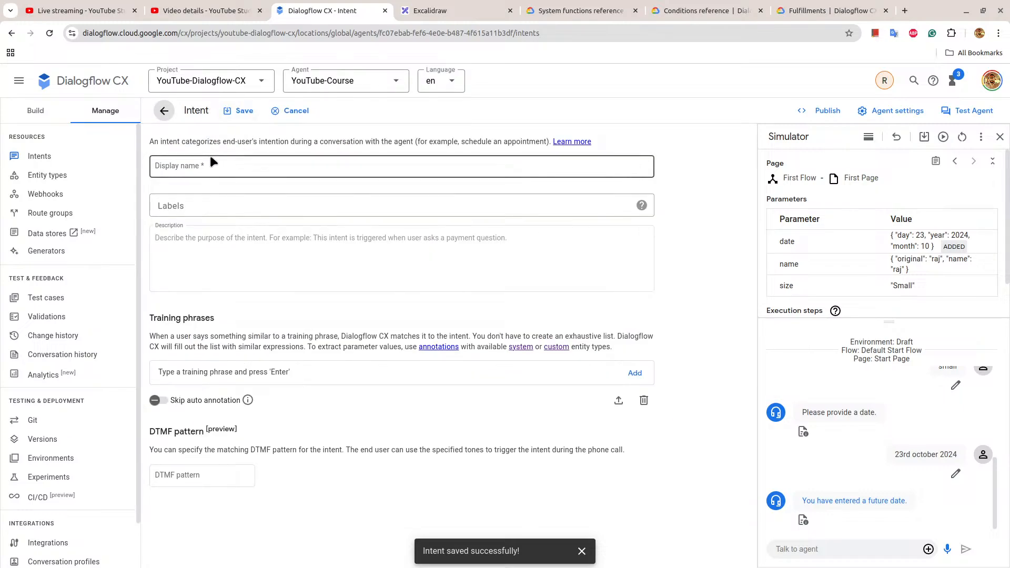
text(user-denies)
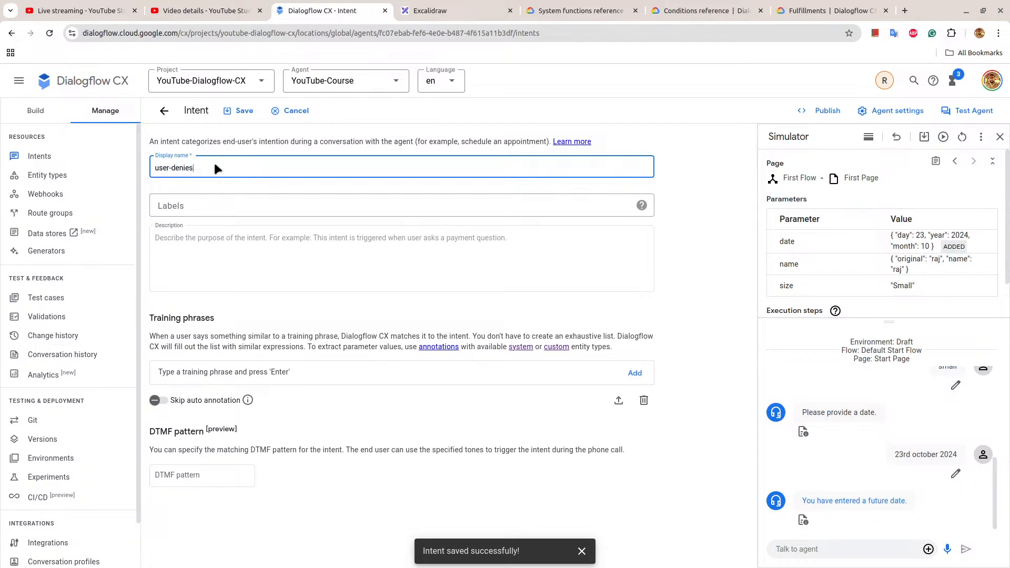
Add the training phrases "no" and "nope" to user-denies and remove the automatically annotated geo-city parameter.
click(210, 375)
text(no)
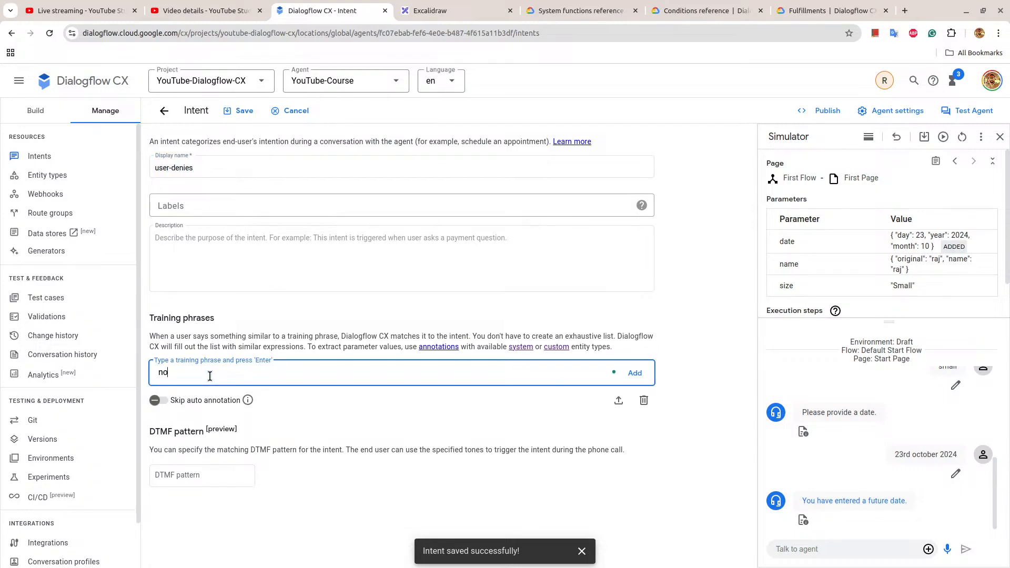
key(Return)
text(nope)
key(Return)
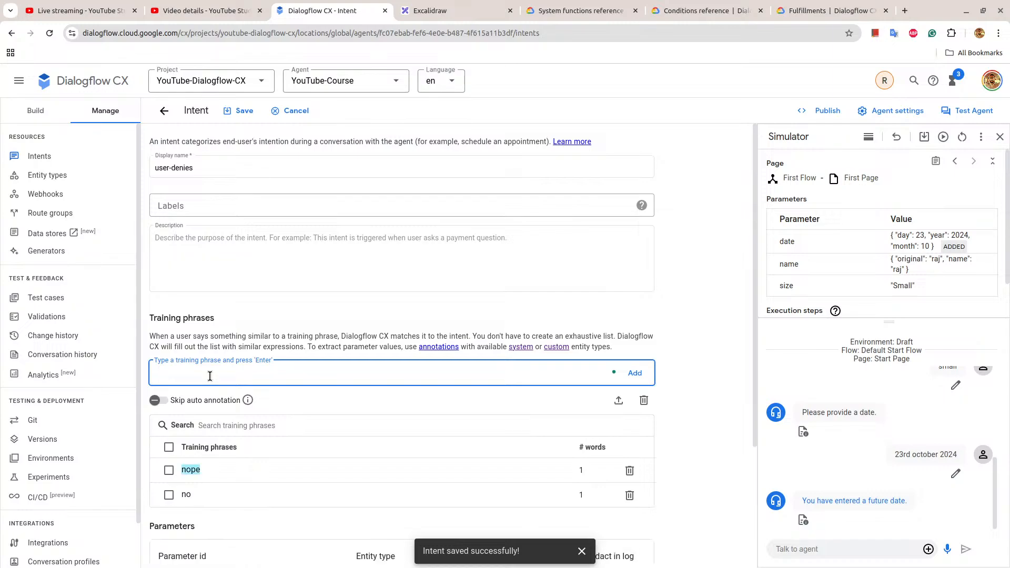
scroll(210, 376, down, 3)
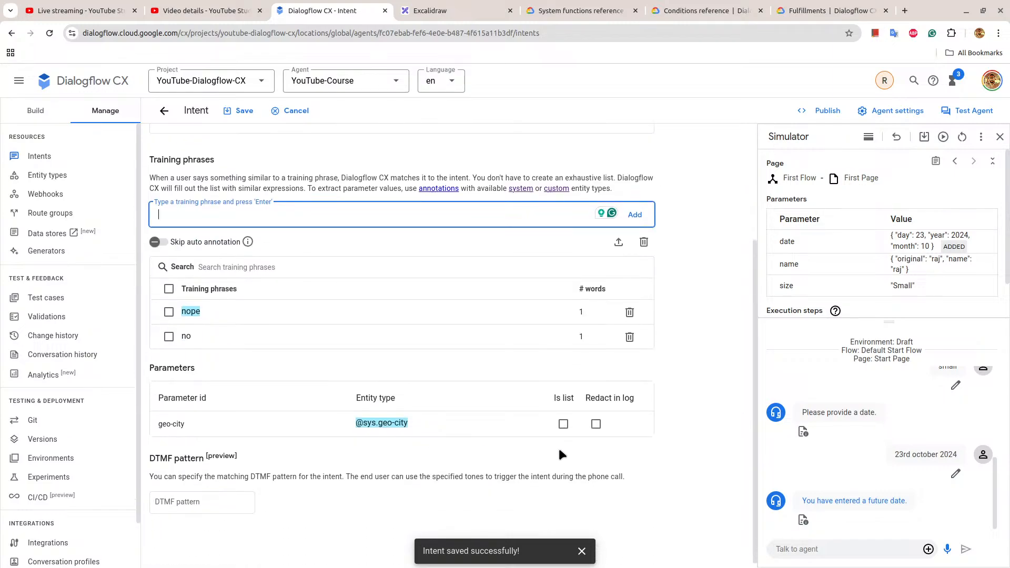
click(640, 424)
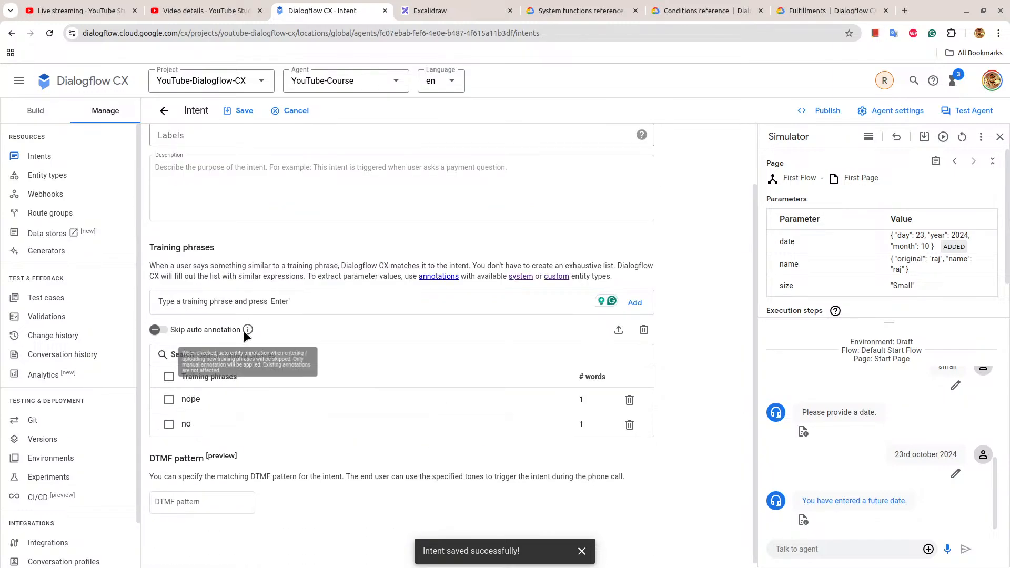
Add the training phrases "not now" and "i disagree" to the user-denies intent.
click(238, 303)
text(not )
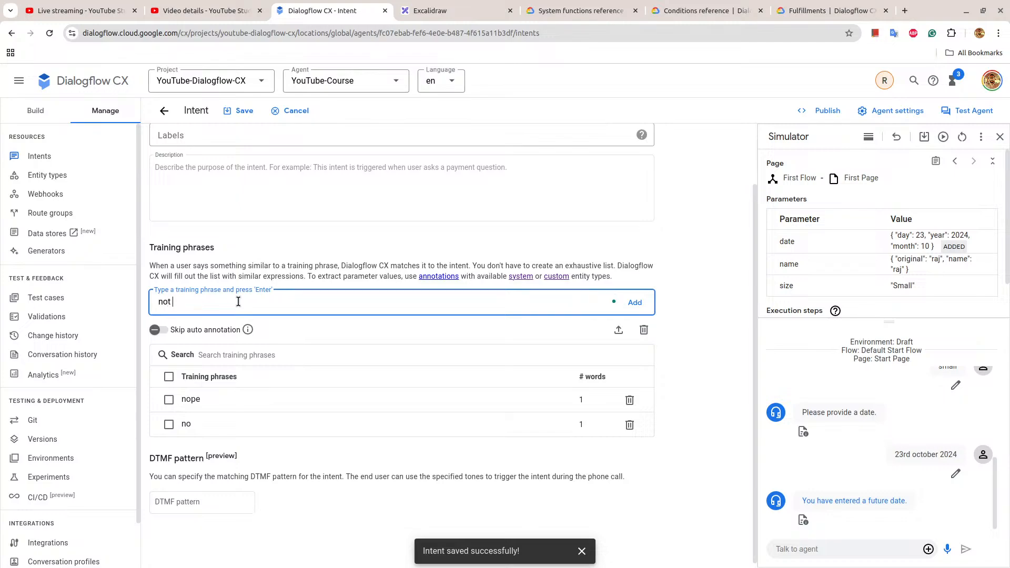
text(now)
key(Return)
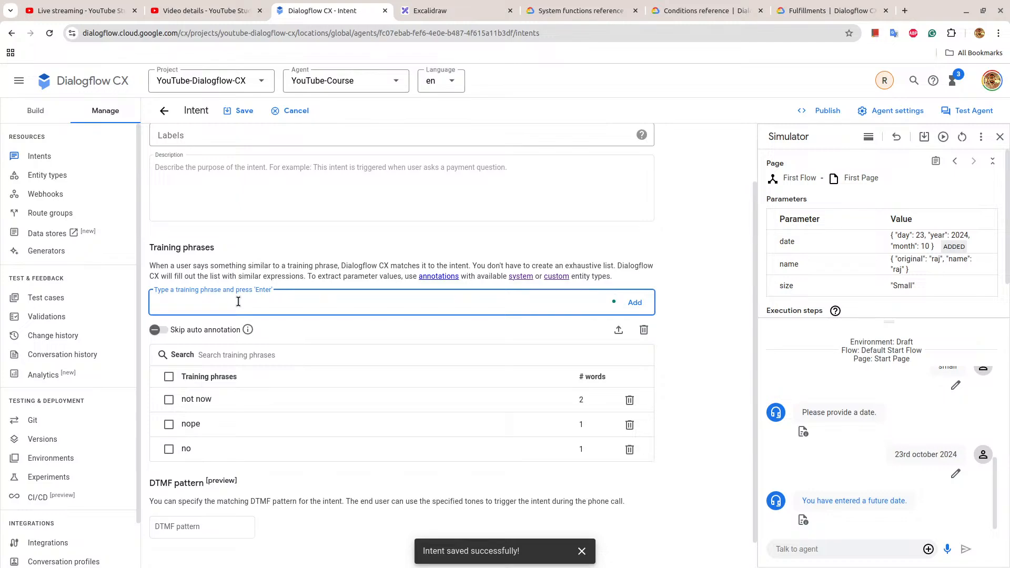
text(i disagree)
key(Return)
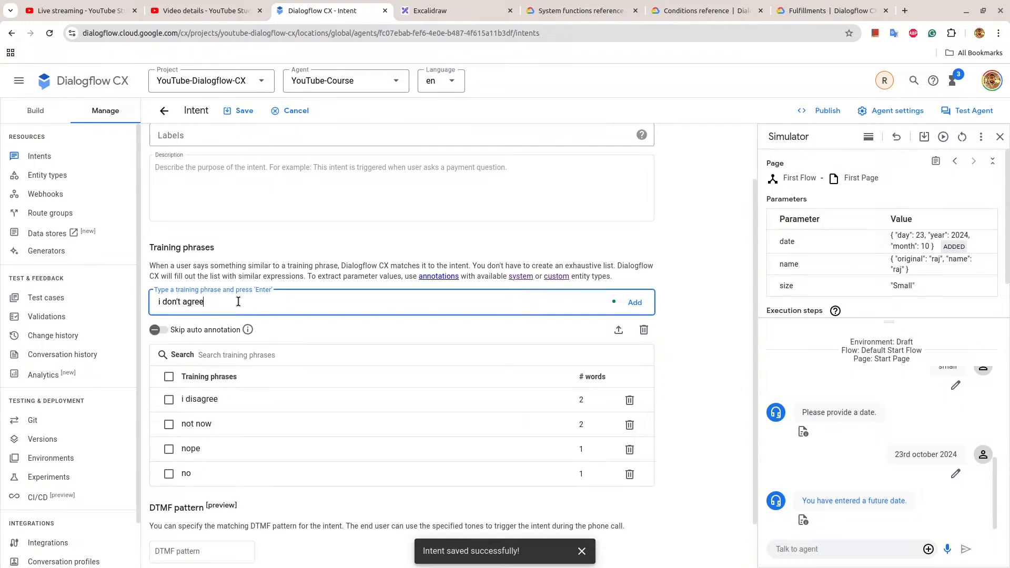
Add the training phrases "i don't agree" and "disagree" to user-denies and save the intent.
key(Return)
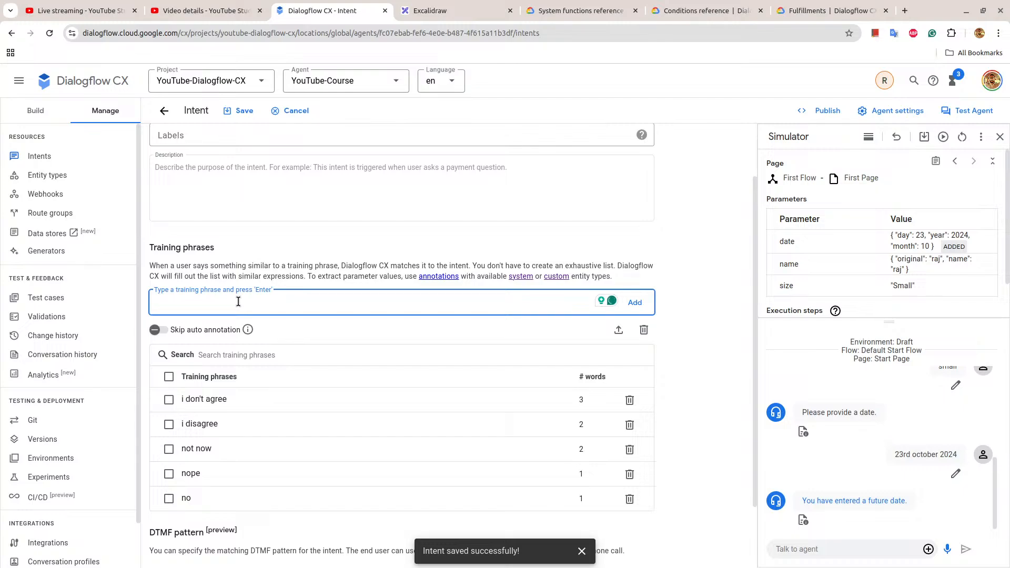
text(disagree)
key(Return)
click(241, 110)
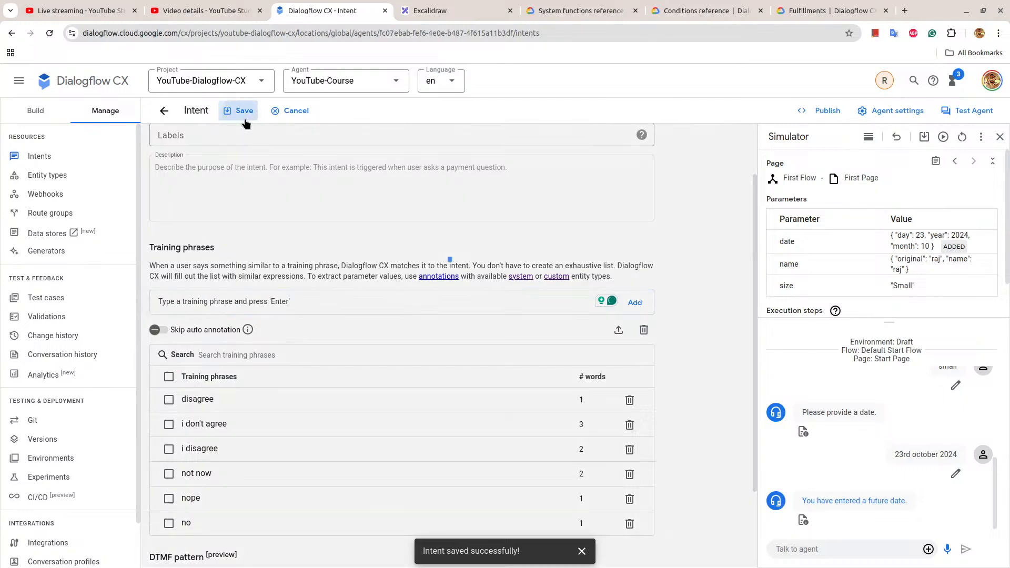
Switch to the Excalidraw flowchart and delete the END FLOW label above the appointment-scheduled box.
click(478, 6)
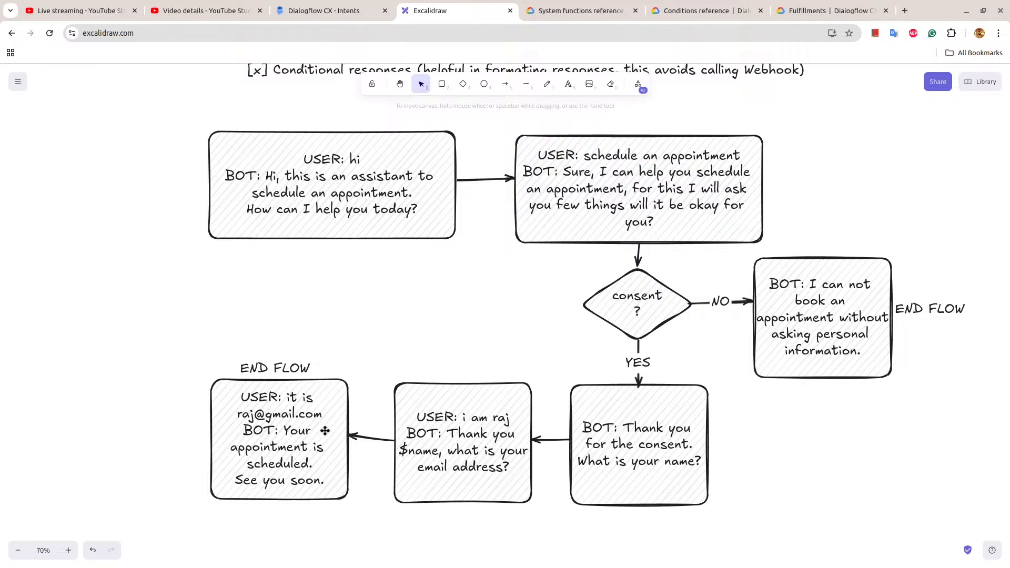
click(288, 368)
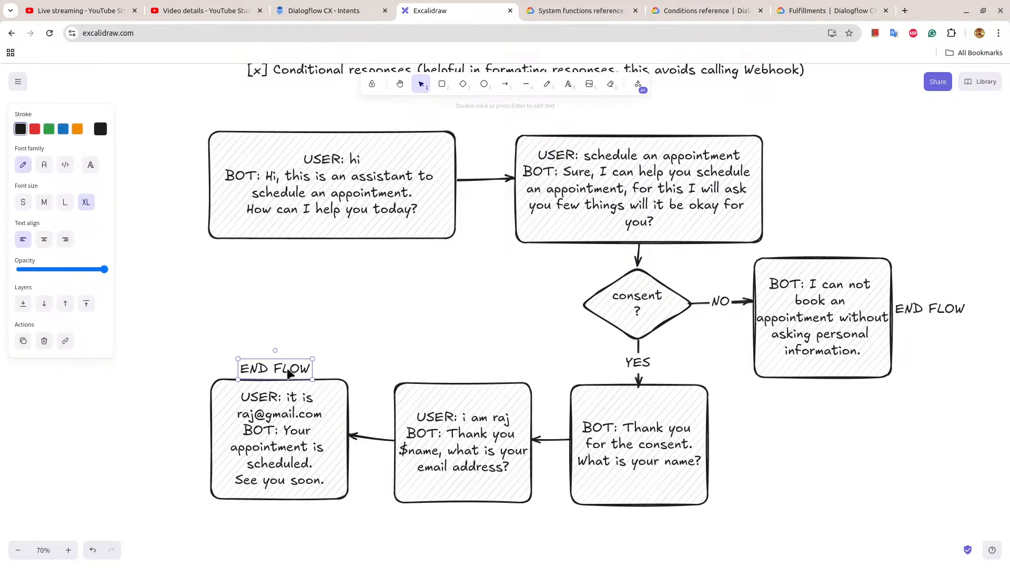
key(Delete)
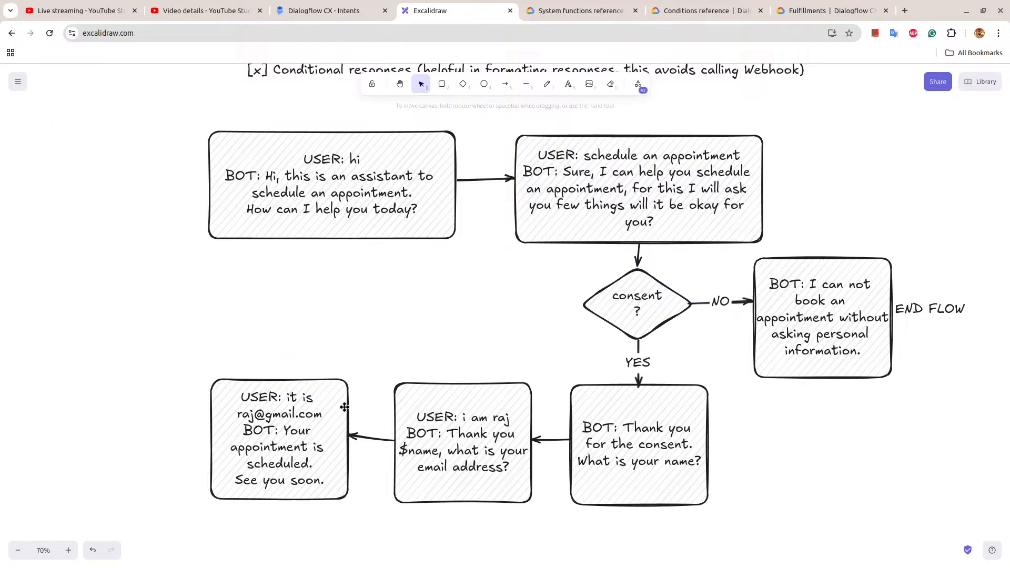
scroll(430, 416, down, 3)
click(472, 318)
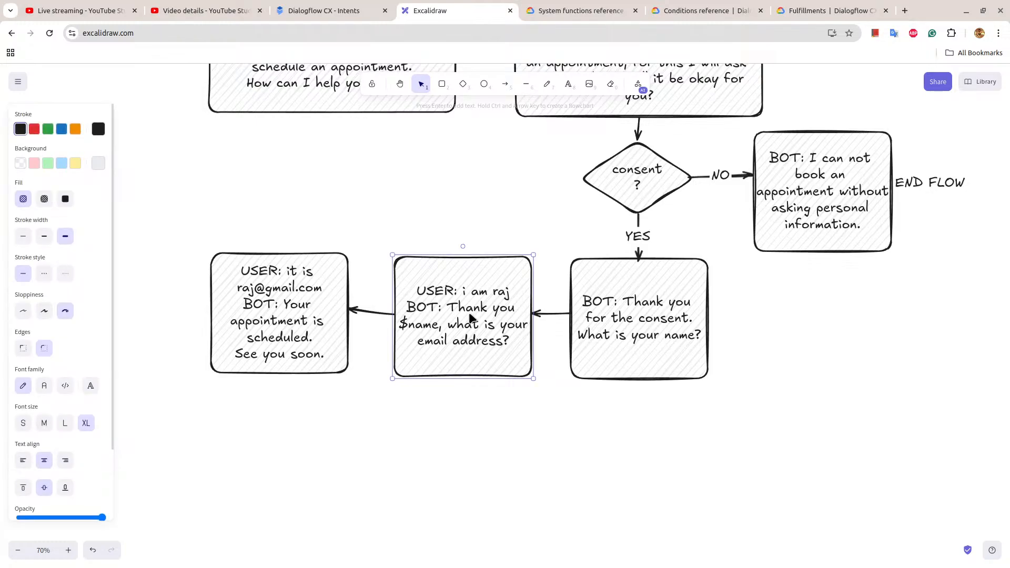
drag(470, 317, 281, 483)
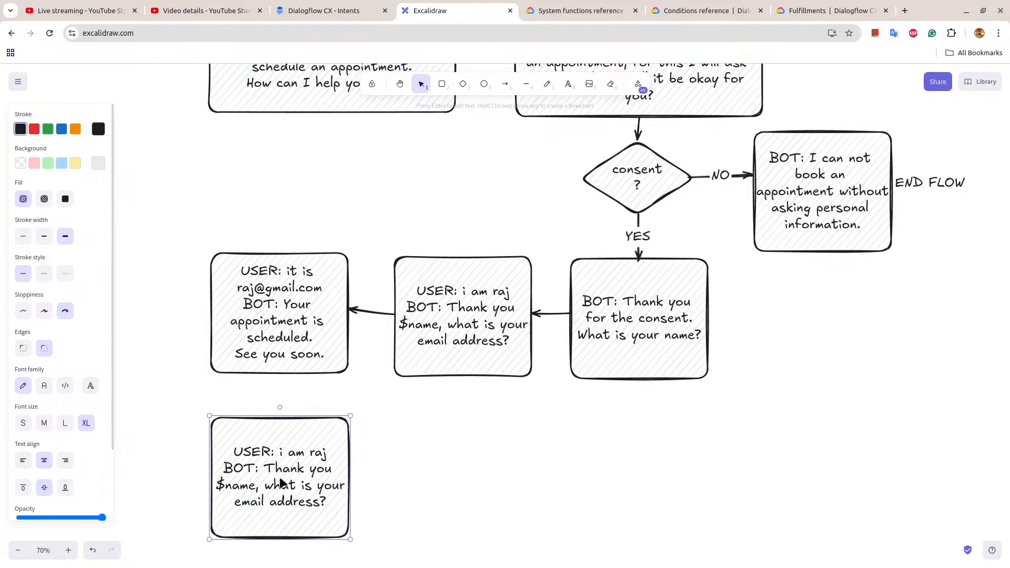
key(Delete)
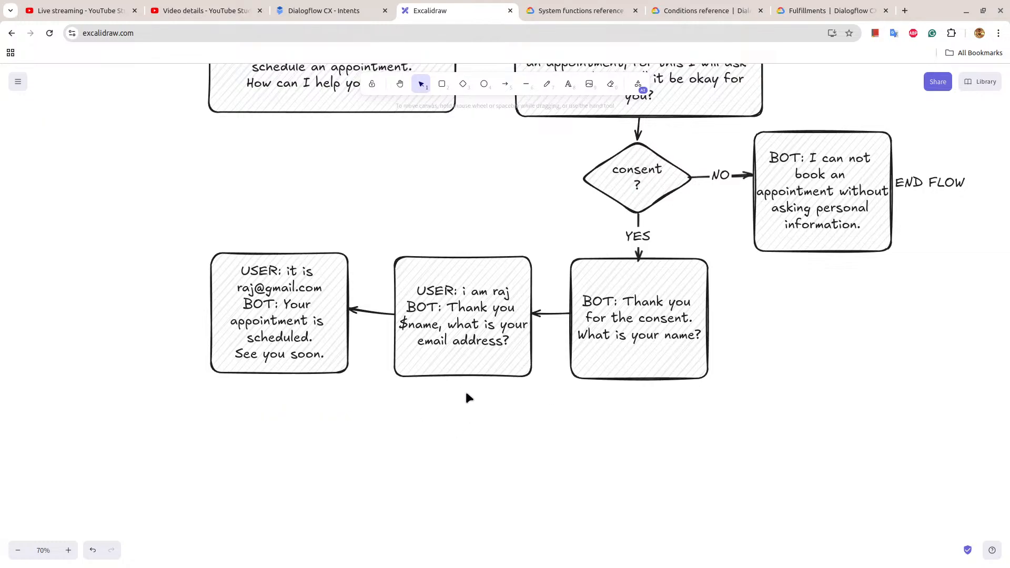
Duplicate the consent diamond and the appointment-scheduled box, placing the copies in a column below the original scheduled box.
click(621, 190)
drag(623, 189, 277, 452)
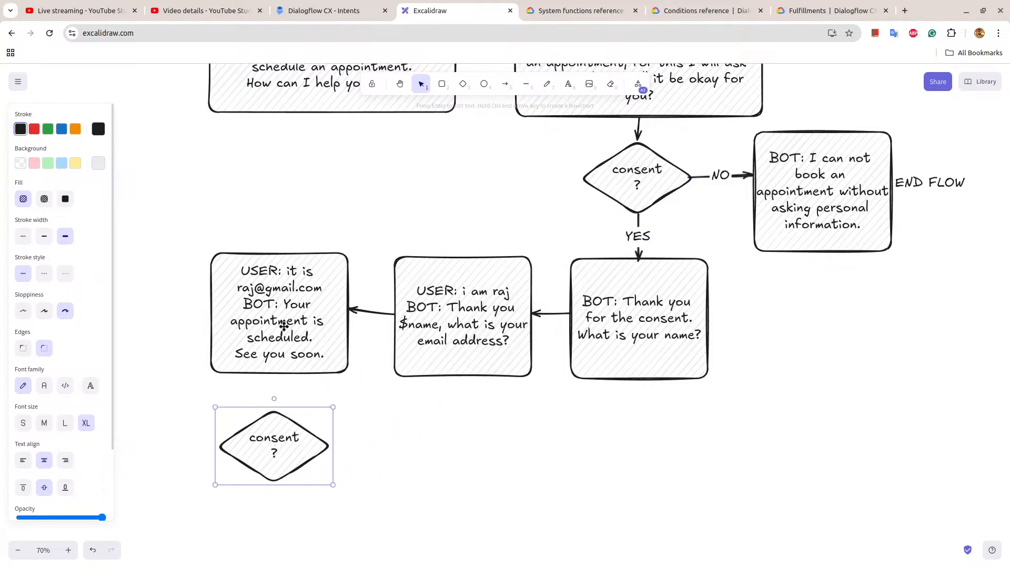
double_click(285, 301)
click(287, 303)
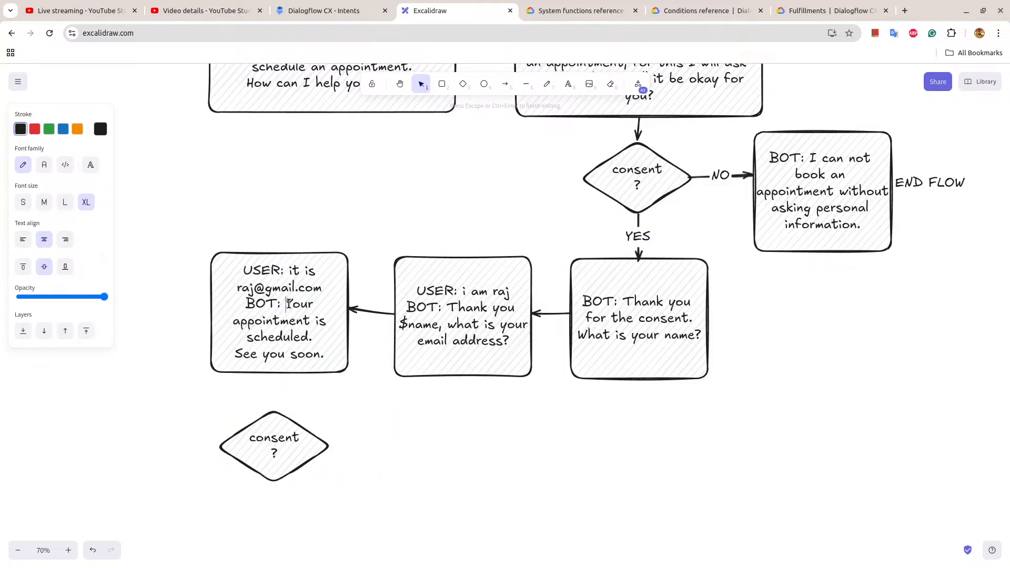
drag(288, 305, 322, 356)
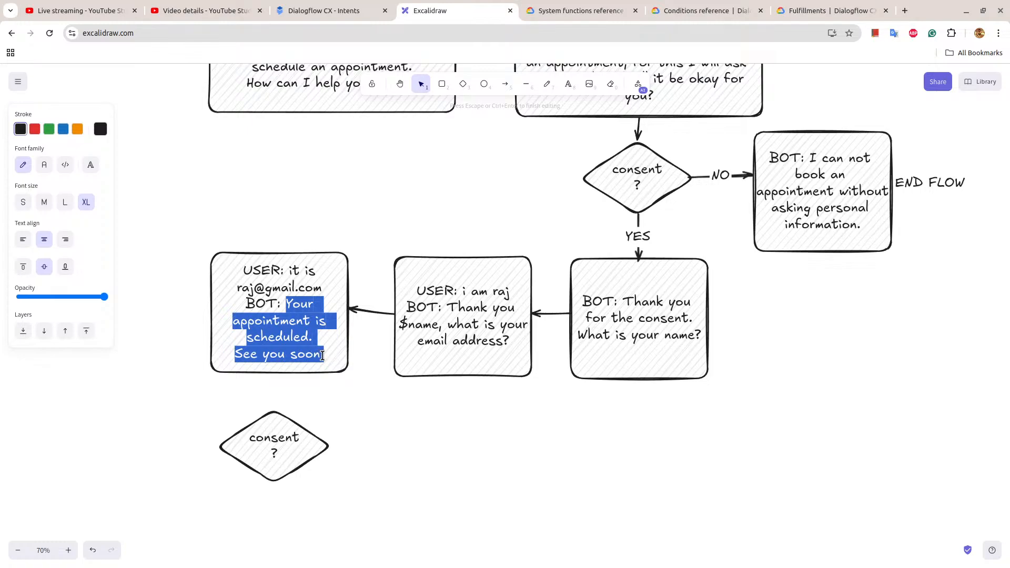
key(Escape)
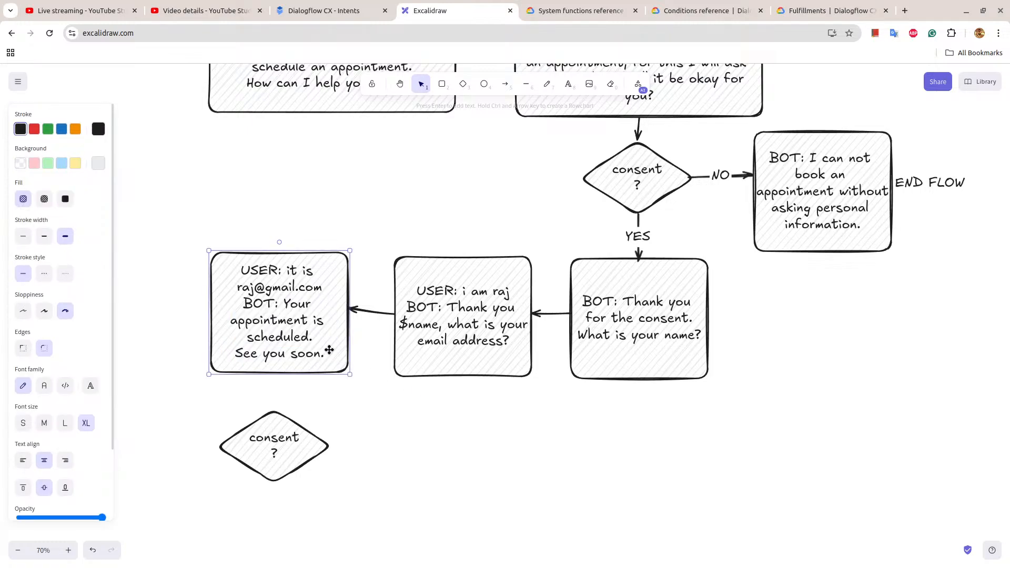
key(ctrl+c)
key(ctrl+v)
drag(328, 350, 275, 565)
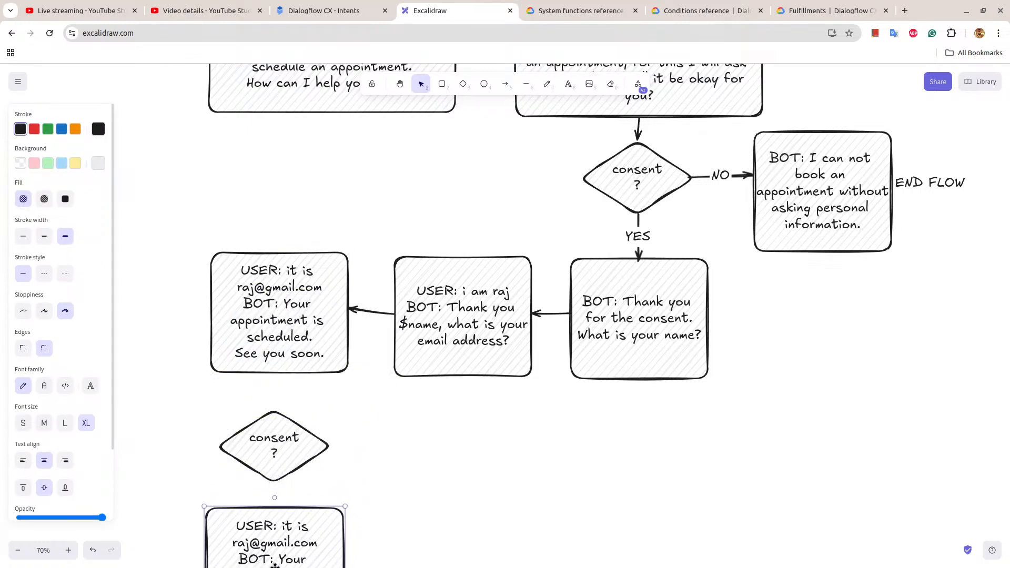
Nudge the copied consent diamond and the copied scheduled box slightly upward so they line up beneath the original box.
scroll(484, 374, down, 2)
scroll(484, 374, down, 3)
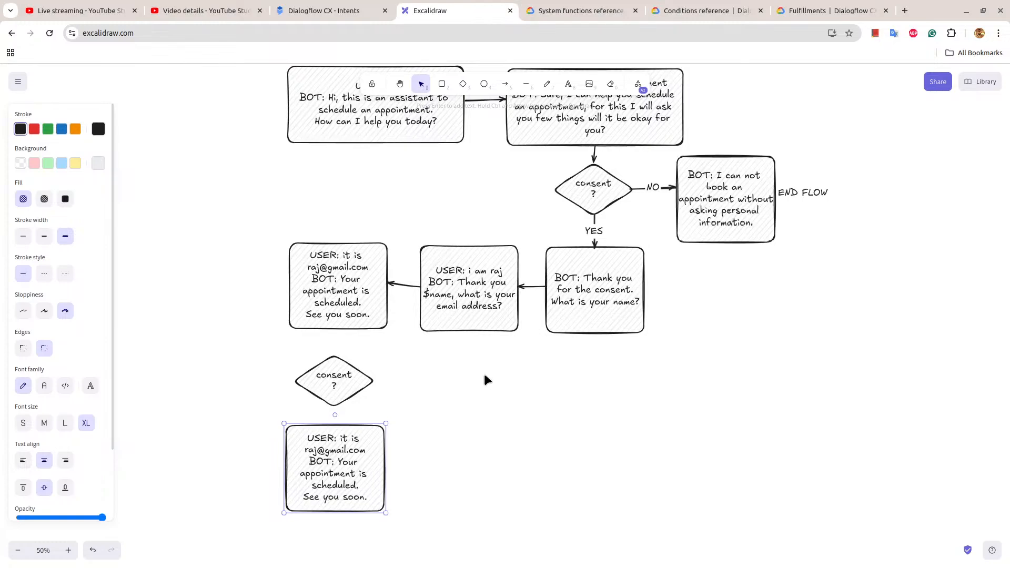
scroll(484, 375, up, 1)
click(330, 433)
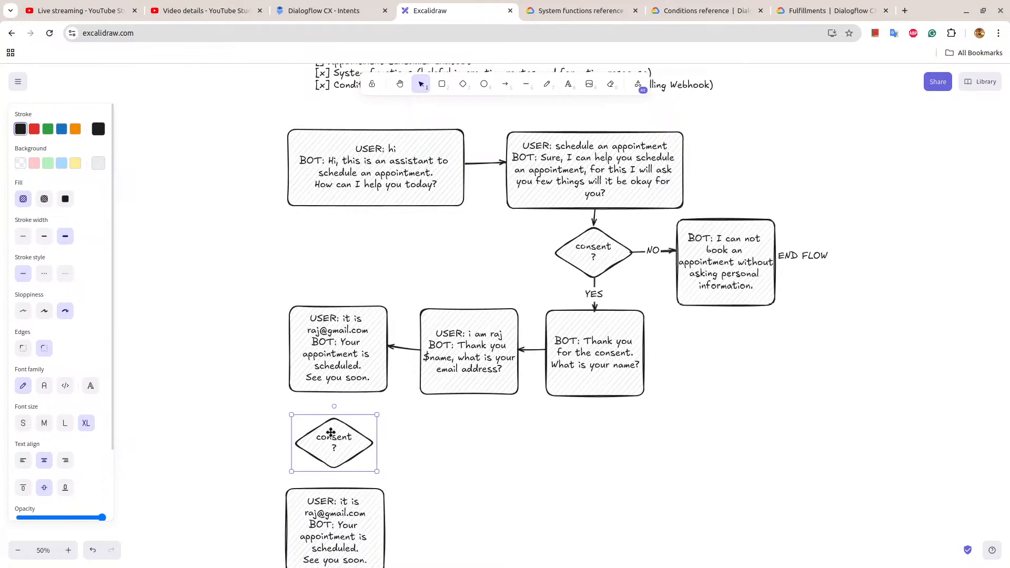
drag(331, 434, 334, 430)
mouse_move(345, 517)
mouse_down()
mouse_move(349, 504)
mouse_move(343, 511)
mouse_up()
Replace the bot reply in the original scheduled box with "Here is the summary of the appointment. Do you agree?".
click(341, 382)
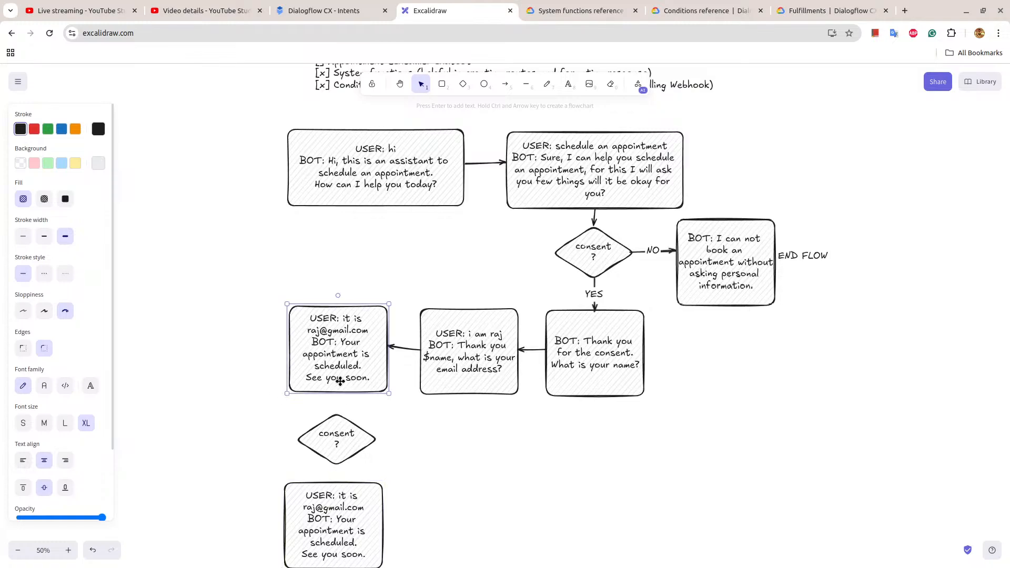
double_click(346, 346)
drag(343, 342, 372, 377)
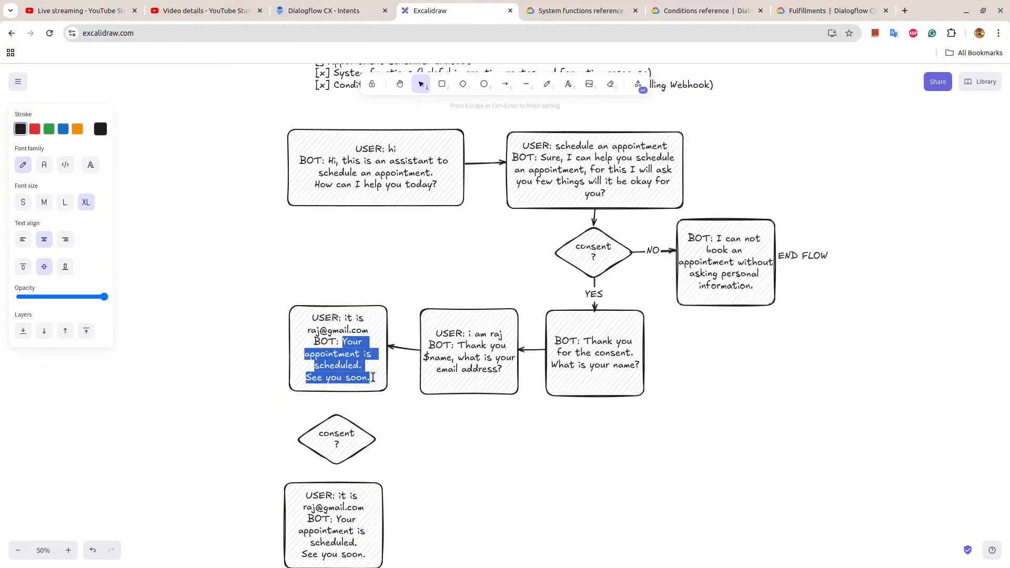
text(Here is t)
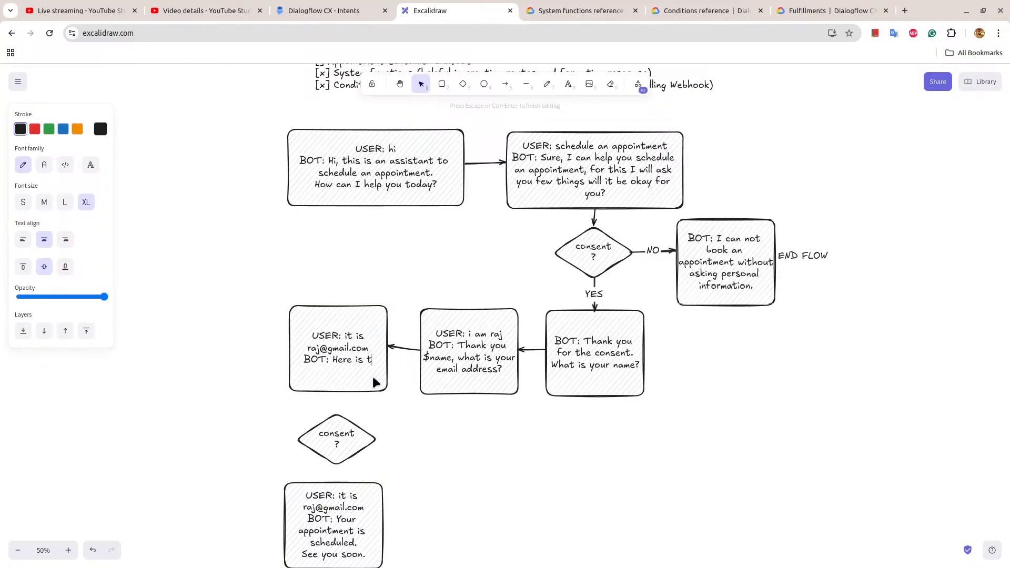
text(he summary)
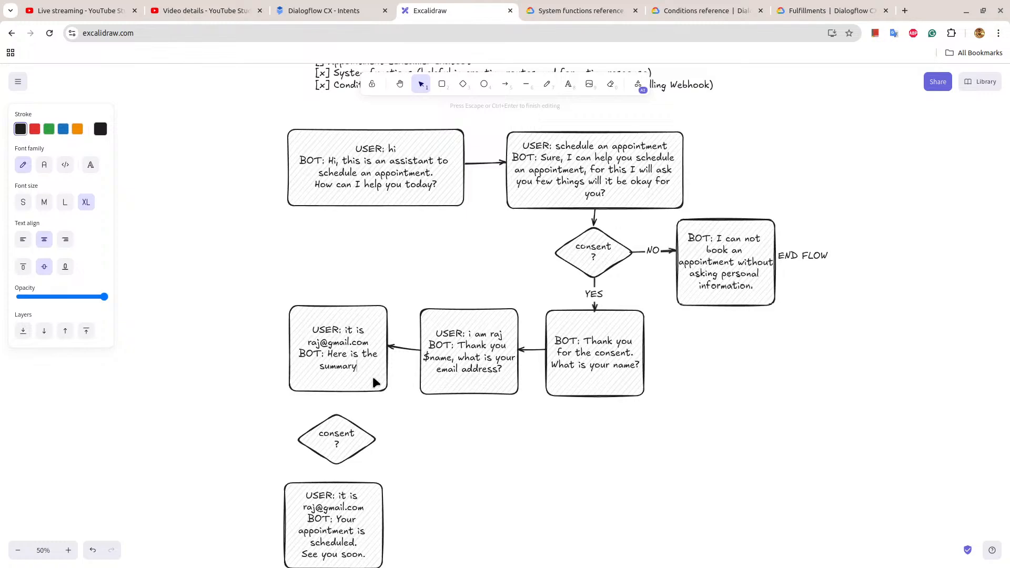
text(of a)
text(he appointm)
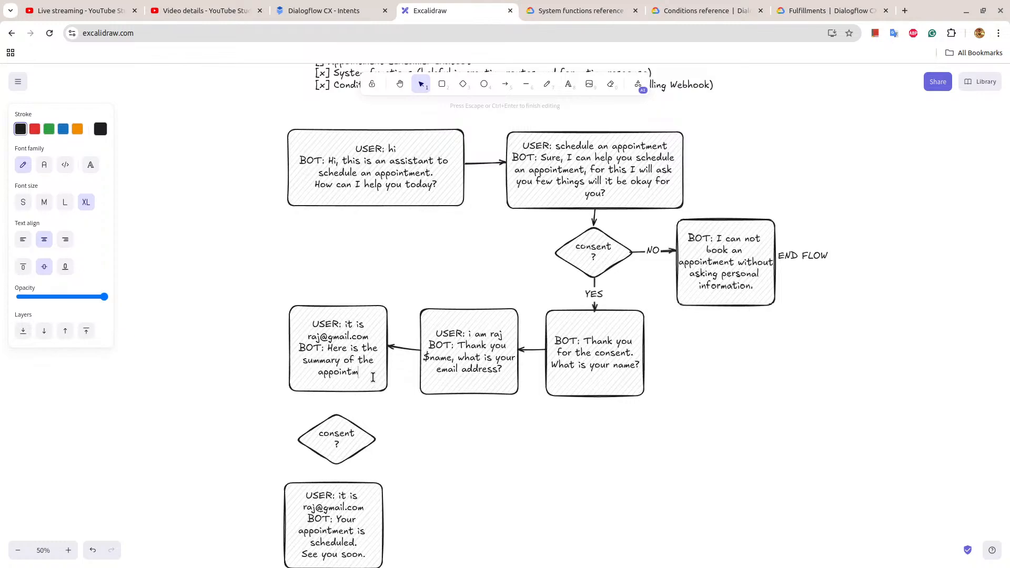
text(ent. Do you agree)
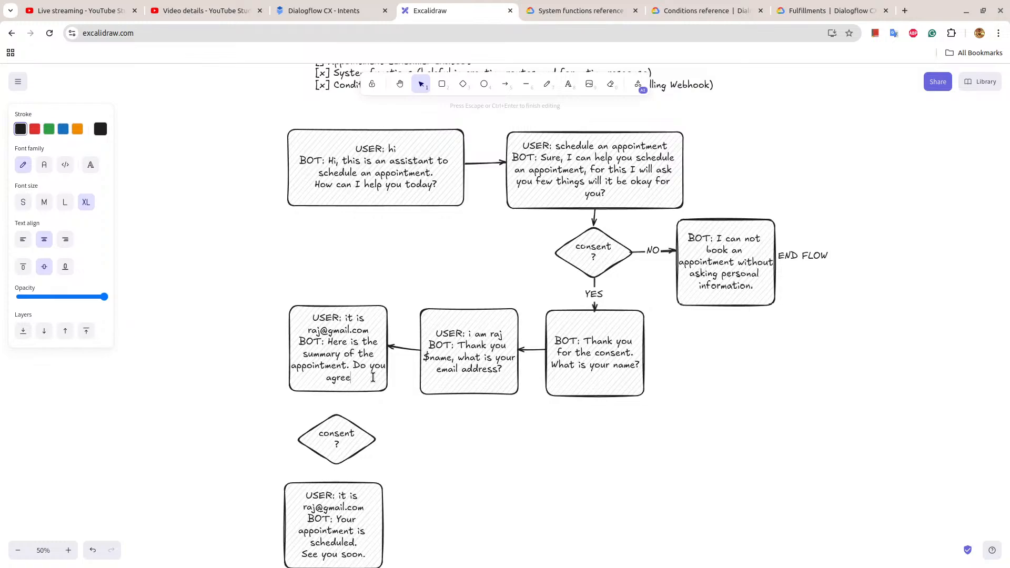
text(?)
key(Escape)
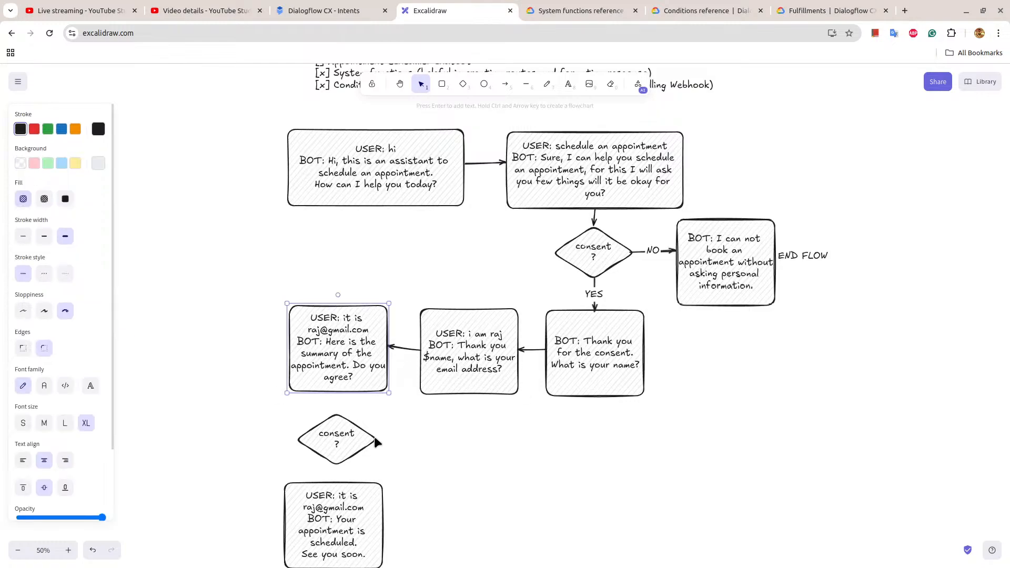
Move the summary box, copied diamond and copied scheduled box farther left in the flowchart and delete the arrow into the summary box.
drag(338, 371, 213, 349)
click(384, 345)
key(Delete)
drag(323, 433, 191, 436)
drag(316, 535, 183, 541)
Duplicate the summary box and place the copy between it and the email question box.
click(216, 359)
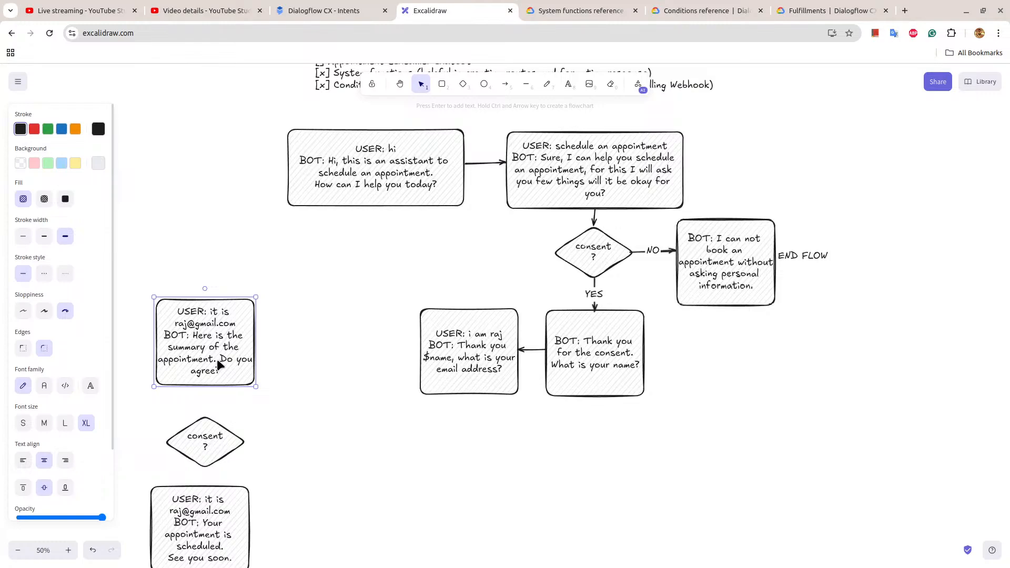
key(ctrl+d)
drag(217, 359, 338, 343)
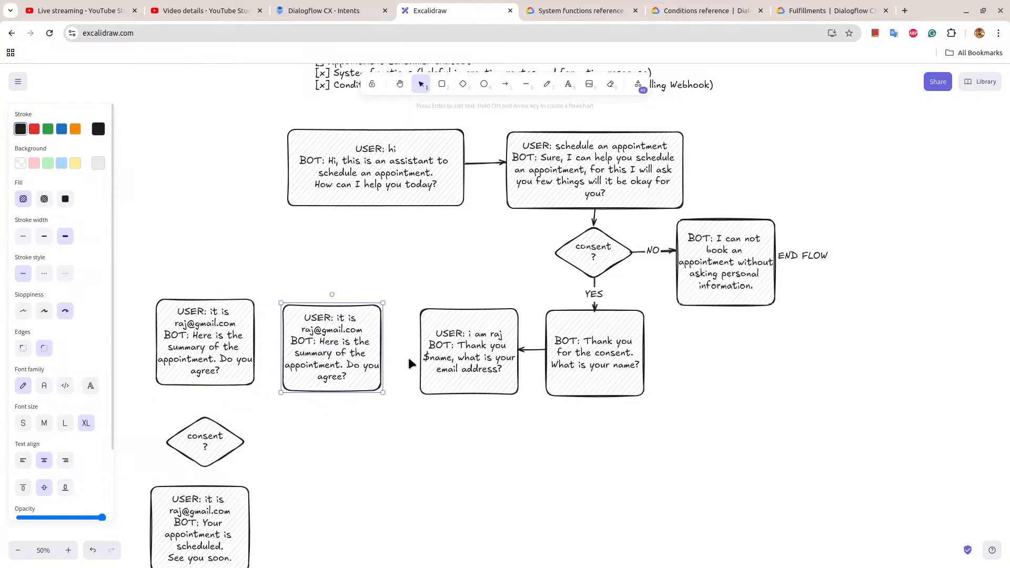
Connect the email question box to the copied summary box, and that copy to the original summary box, with arrows.
click(435, 244)
key(a)
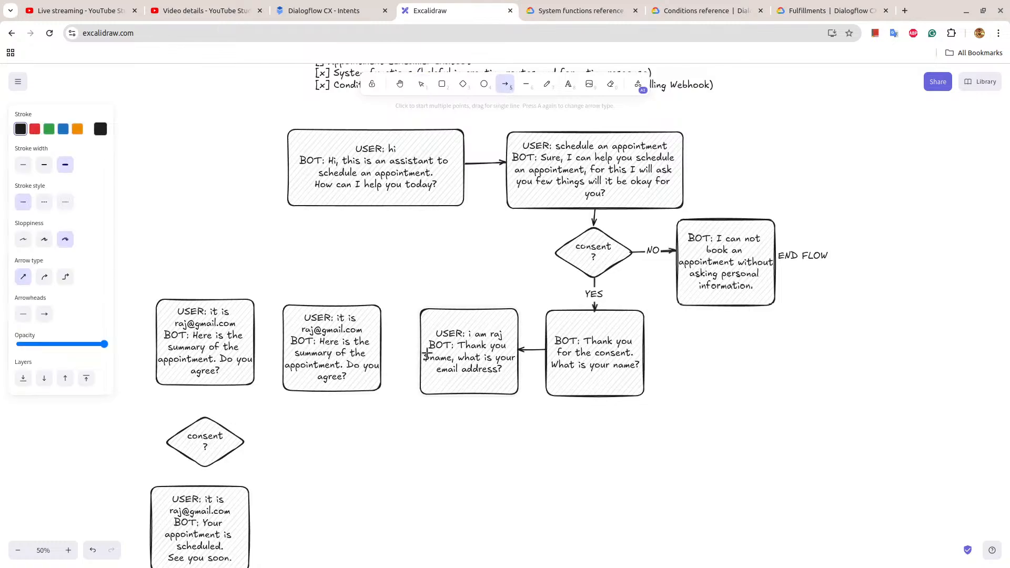
drag(419, 346, 382, 345)
drag(282, 343, 254, 341)
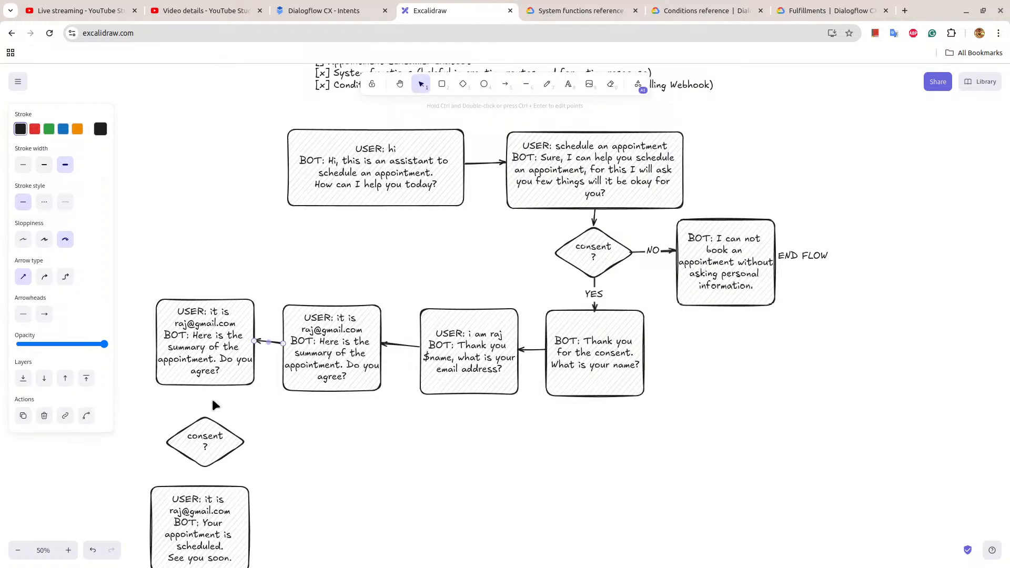
Draw arrows from the original summary box to the consent diamond below and from the diamond to the scheduled box.
key(a)
drag(205, 386, 209, 421)
key(a)
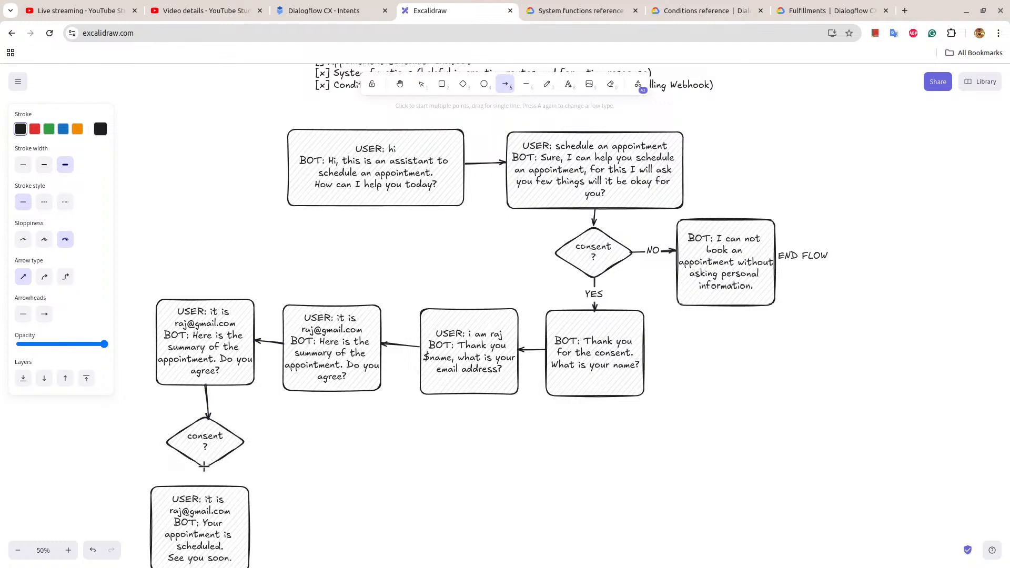
drag(204, 466, 203, 492)
click(253, 486)
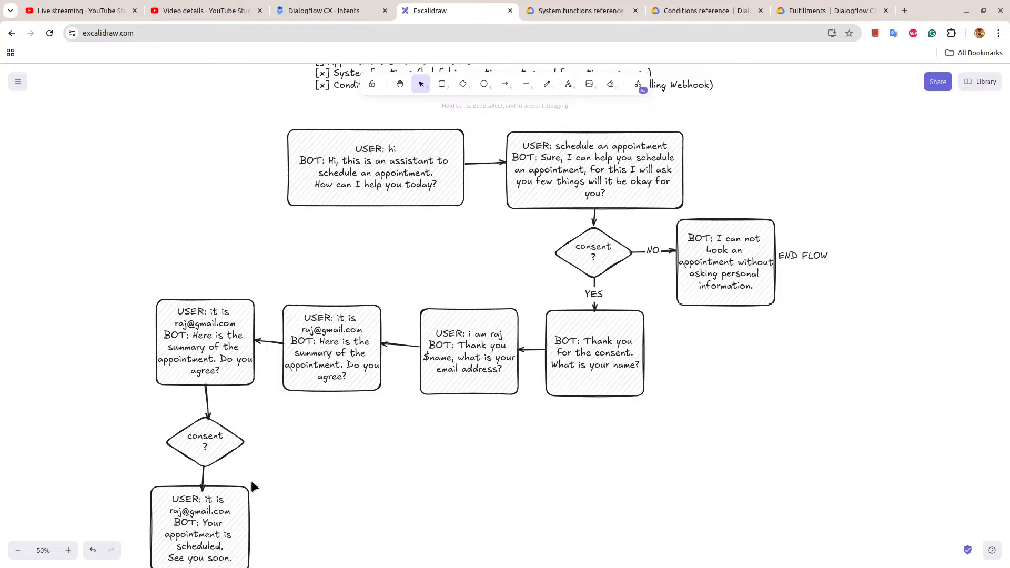
Label the arrow beneath the lower consent diamond "YES" and shift the scheduled box slightly down and right to lengthen the arrow.
double_click(204, 474)
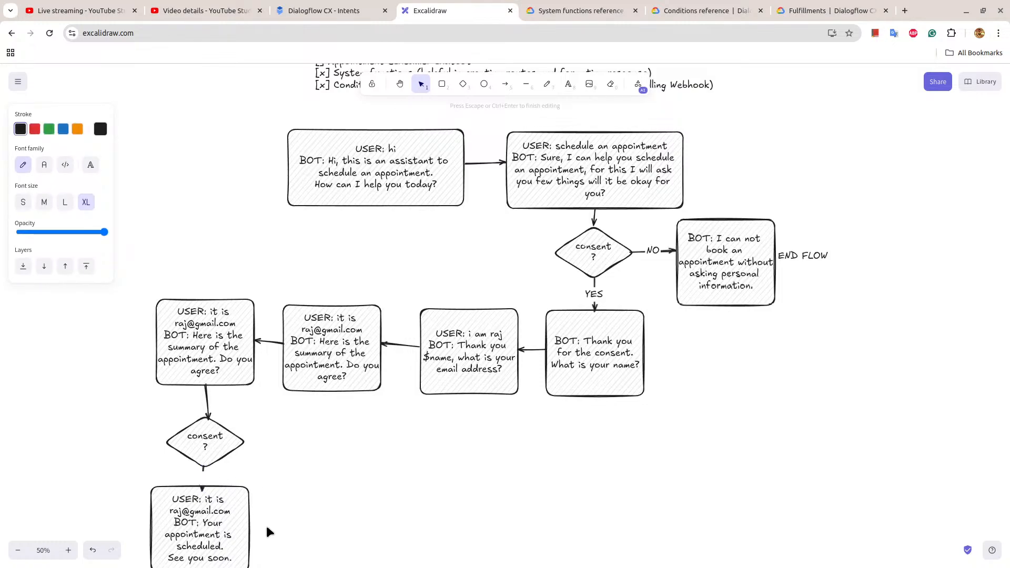
text(YES)
click(418, 444)
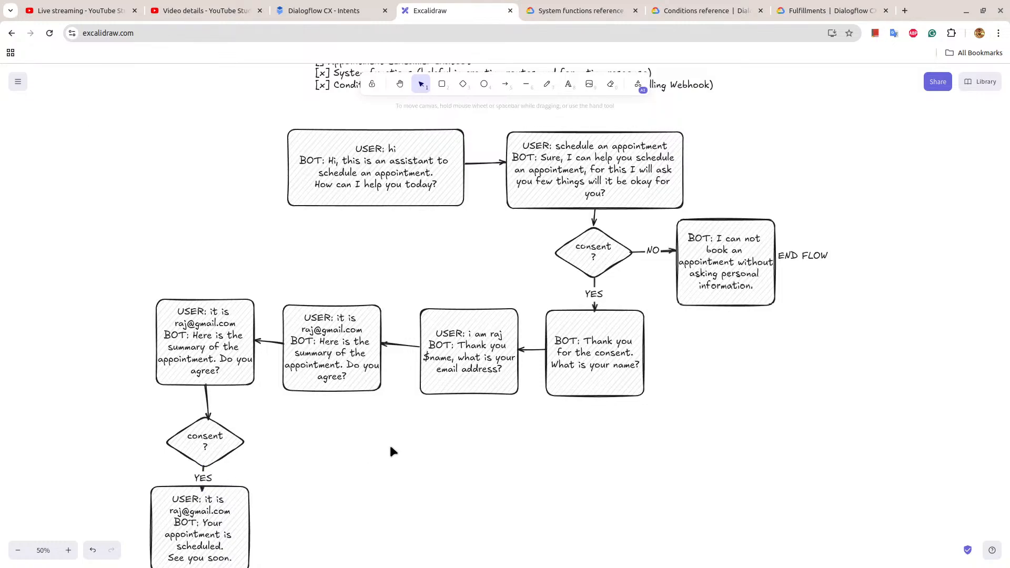
scroll(389, 445, down, 3)
click(226, 493)
drag(227, 496, 230, 506)
Replace the bot reply in the copied summary box with "Please provide meeting time".
click(343, 287)
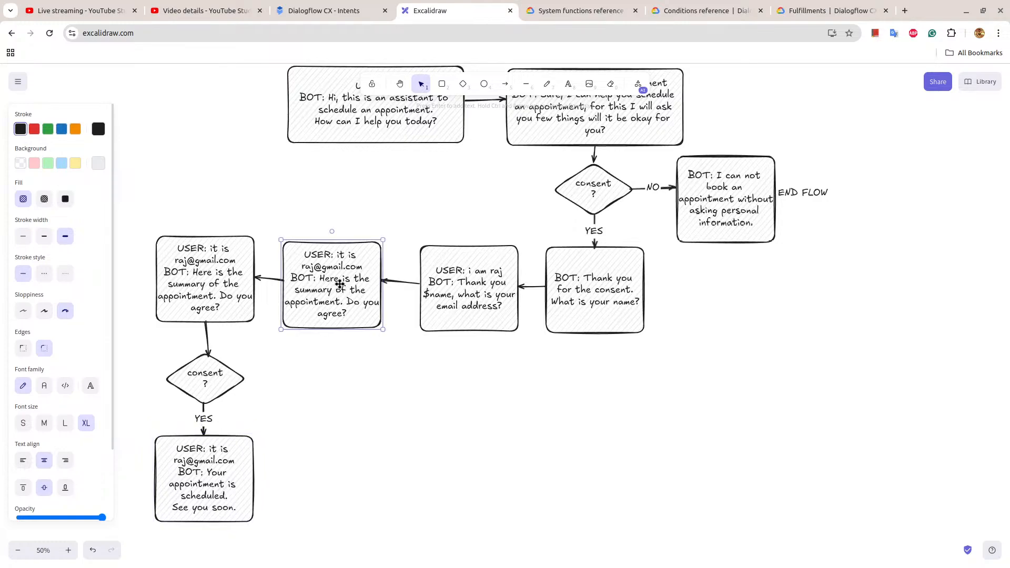
double_click(330, 279)
drag(321, 279, 360, 314)
text(P)
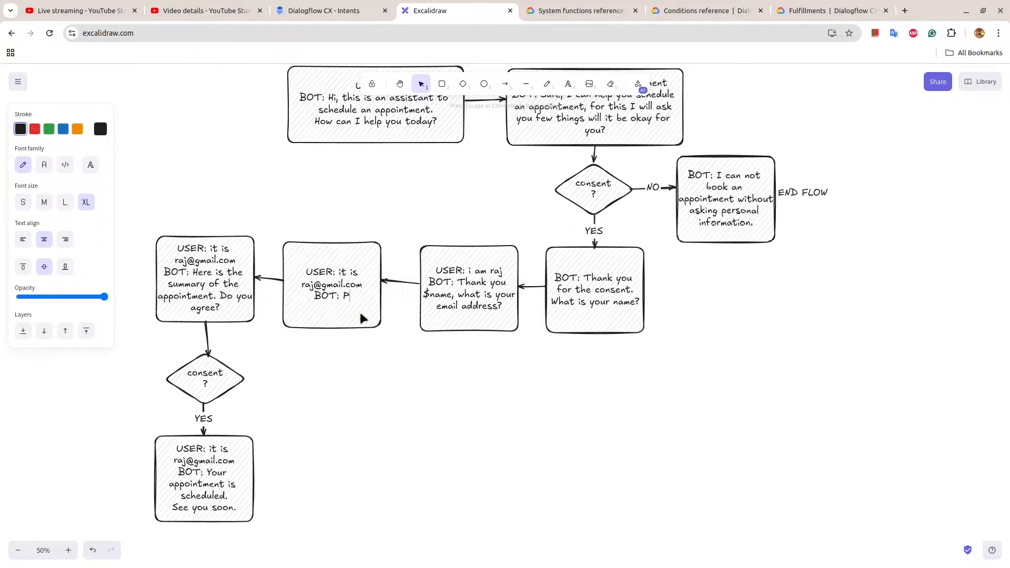
text(lease provide meeting time)
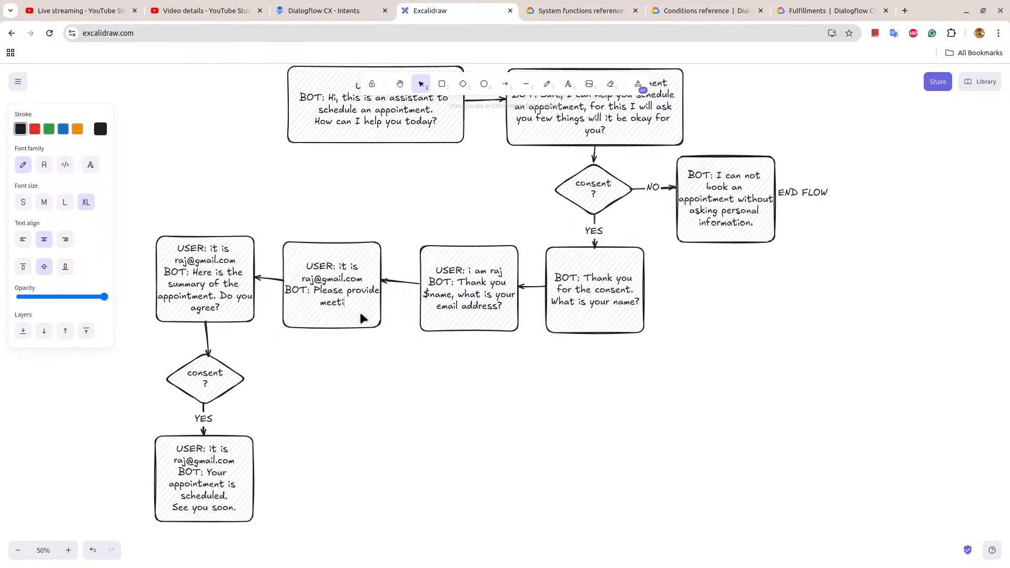
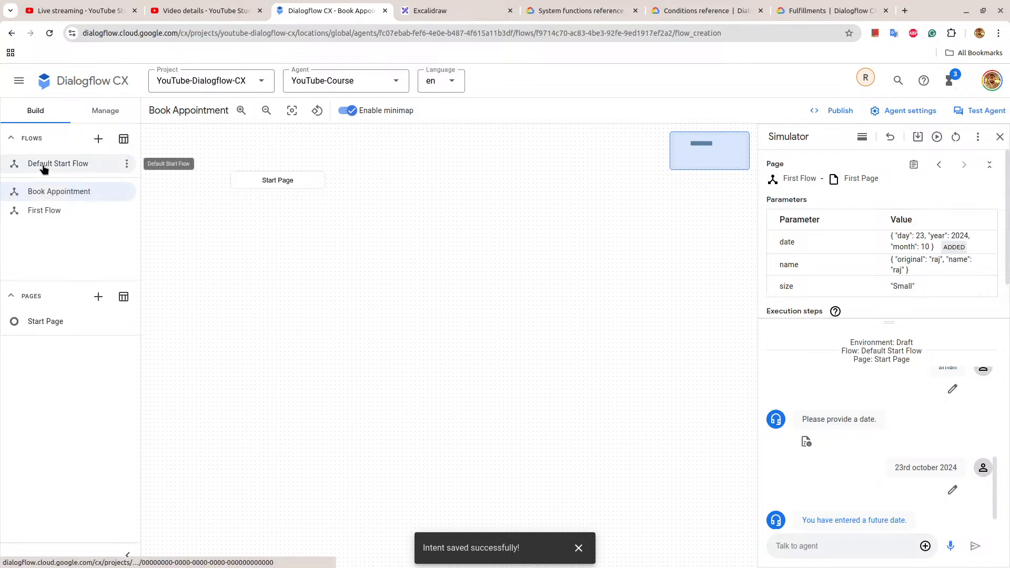
Open the Start Page of the Book Appointment flow, reached through the Default Start Flow.
click(43, 165)
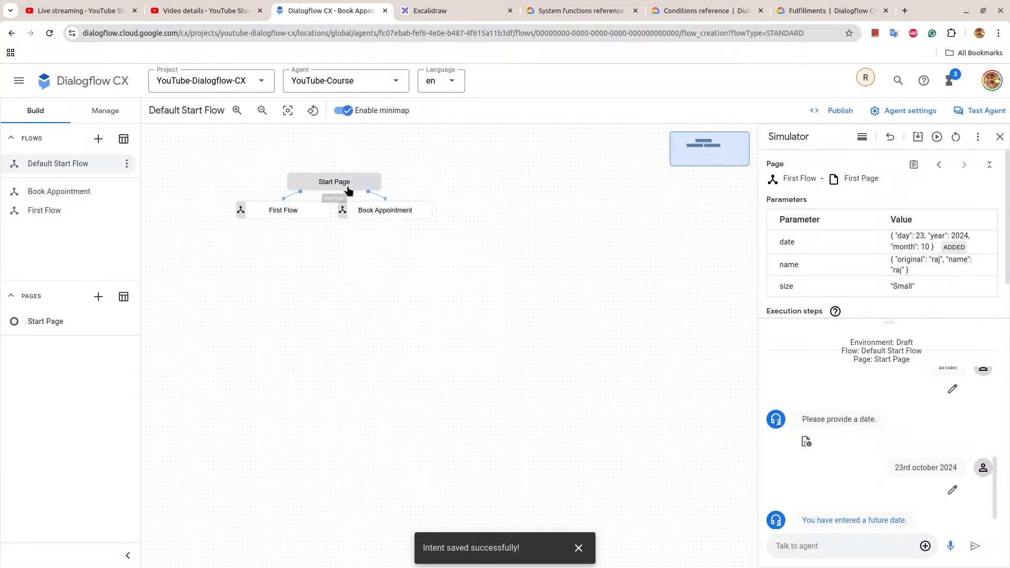
click(378, 213)
click(304, 186)
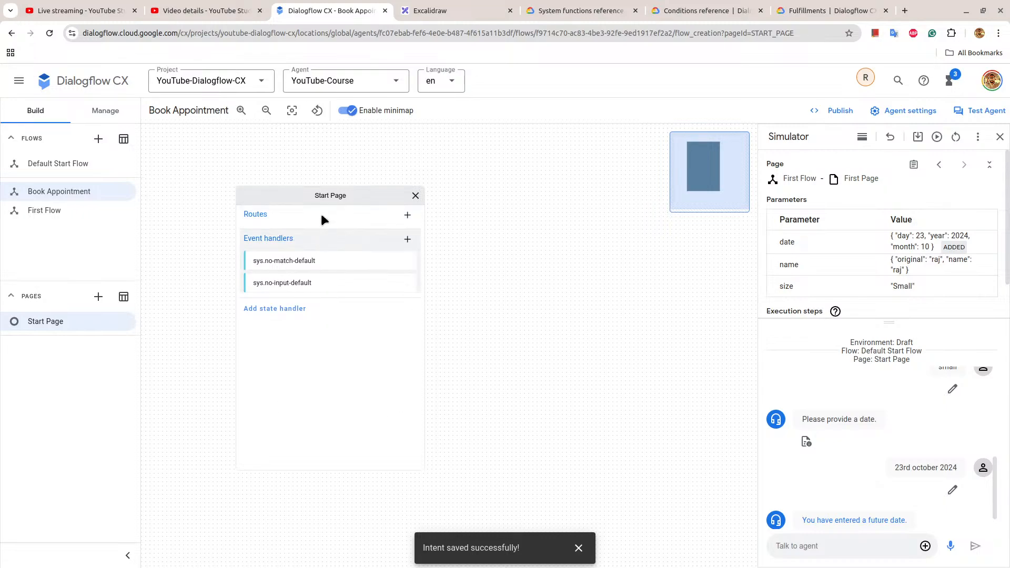
Switch to Excalidraw and copy the bot's reply from the "schedule an appointment" box, starting at "Sure, I can help you".
click(437, 11)
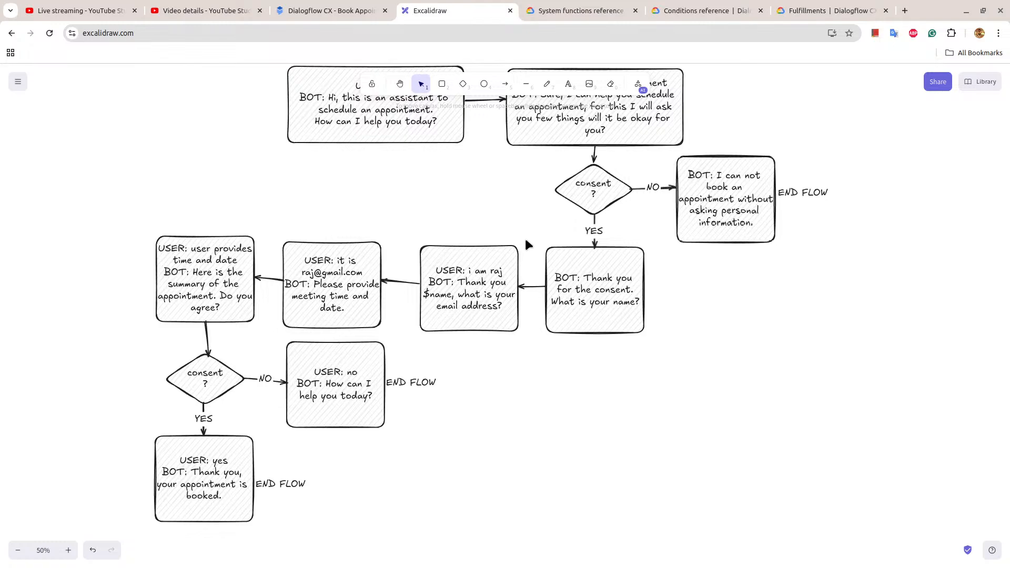
scroll(526, 242, up, 1)
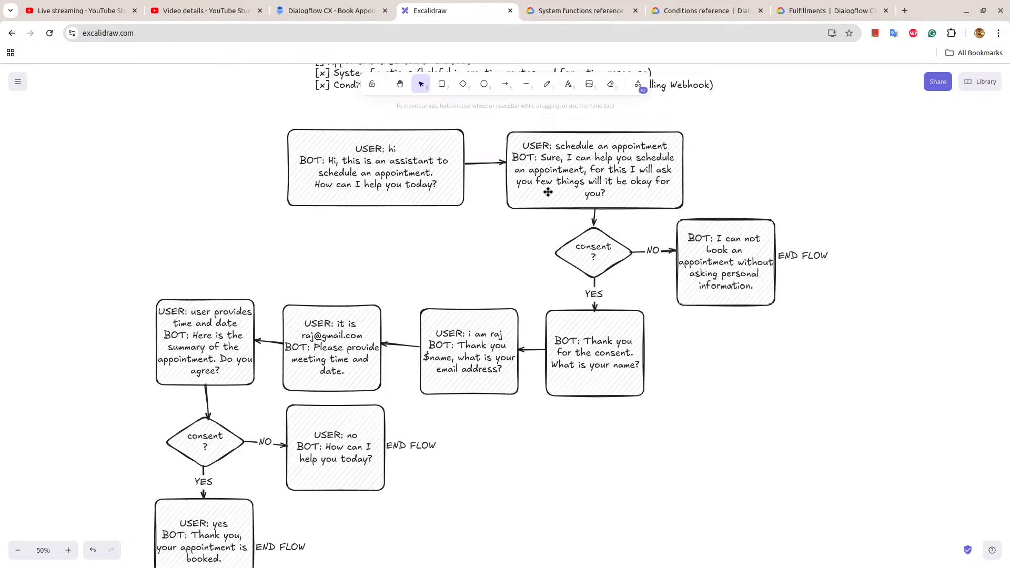
double_click(541, 158)
click(542, 158)
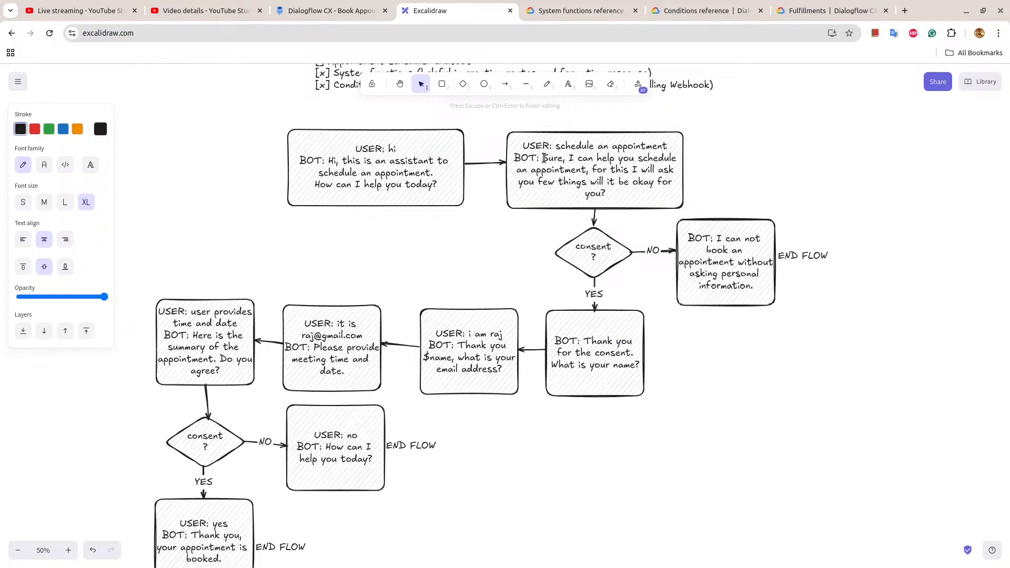
drag(545, 158, 624, 196)
key(ctrl+c)
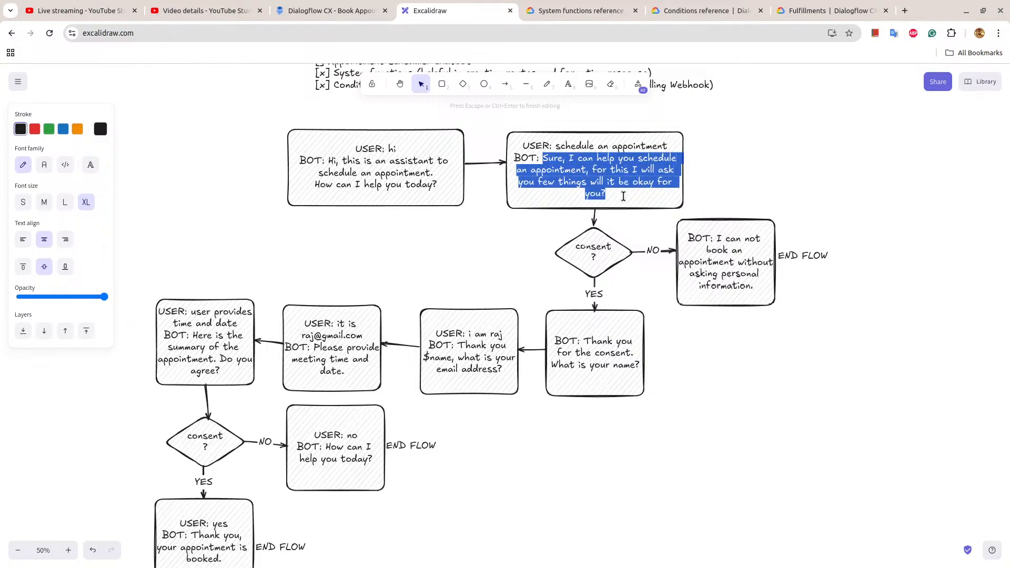
Back in Dialogflow CX, add a route to the Book Appointment Start Page with the customized condition expression "true".
click(331, 10)
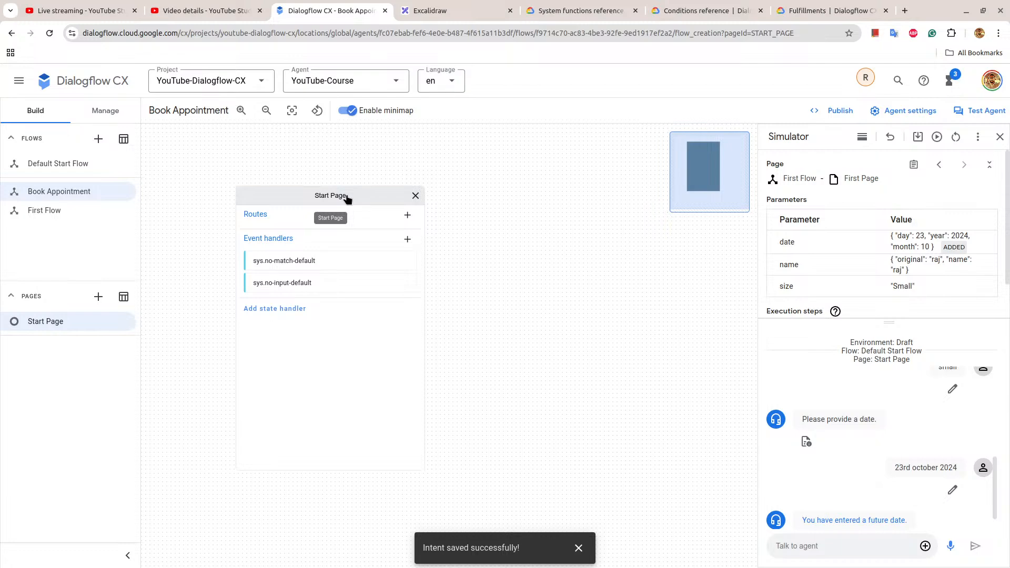
click(320, 198)
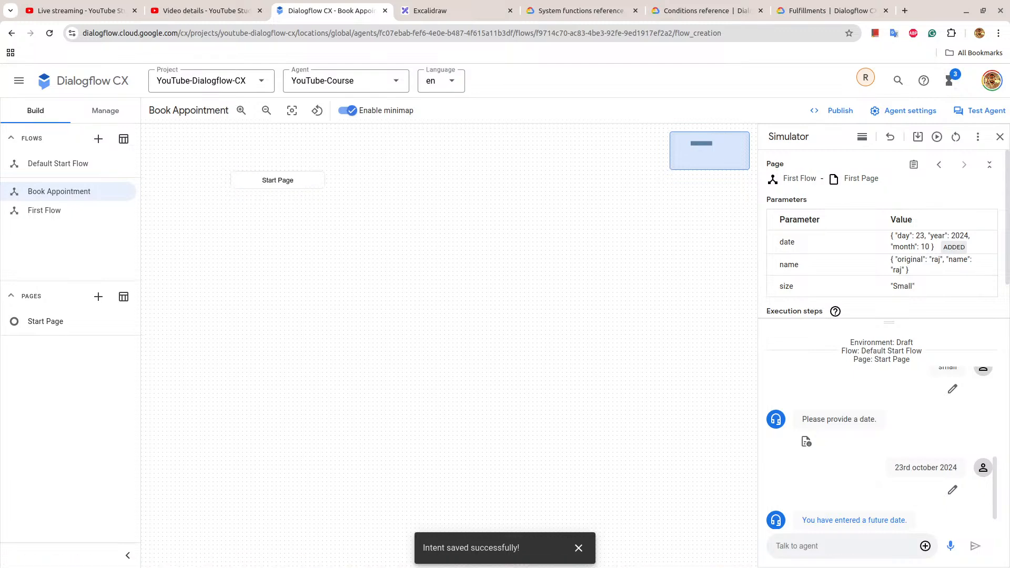
click(579, 547)
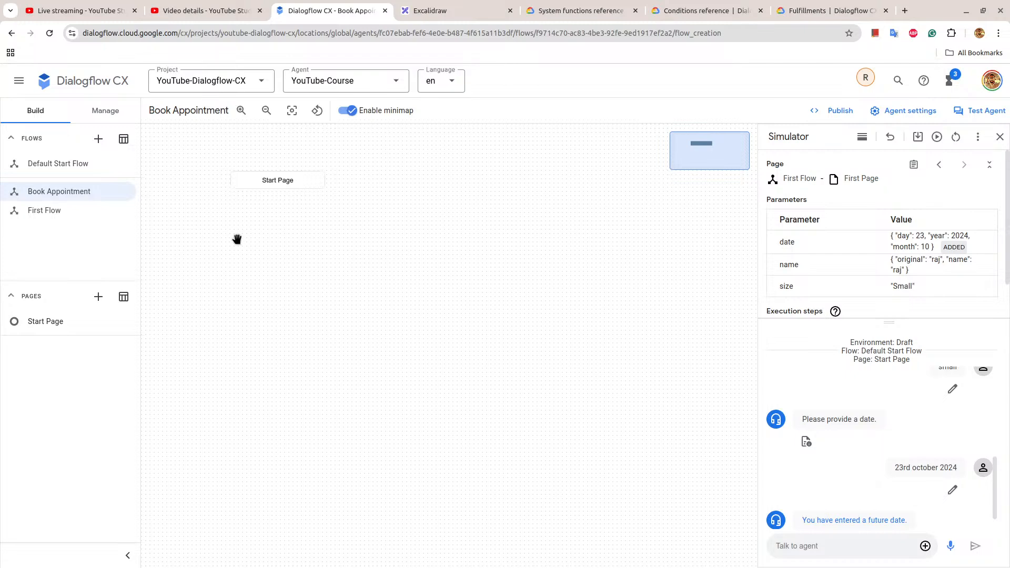
click(280, 182)
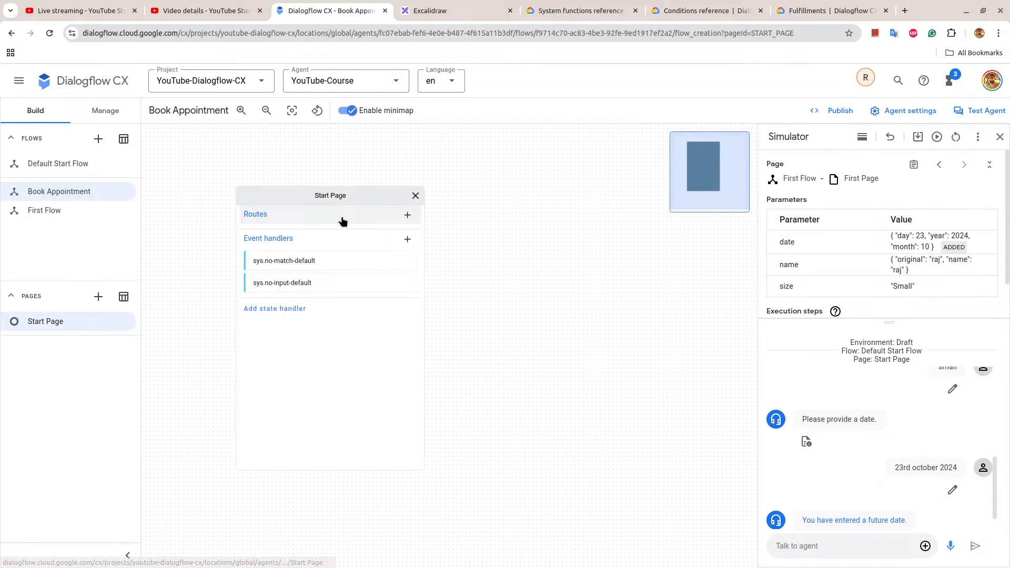
click(405, 215)
scroll(565, 319, down, 5)
click(529, 369)
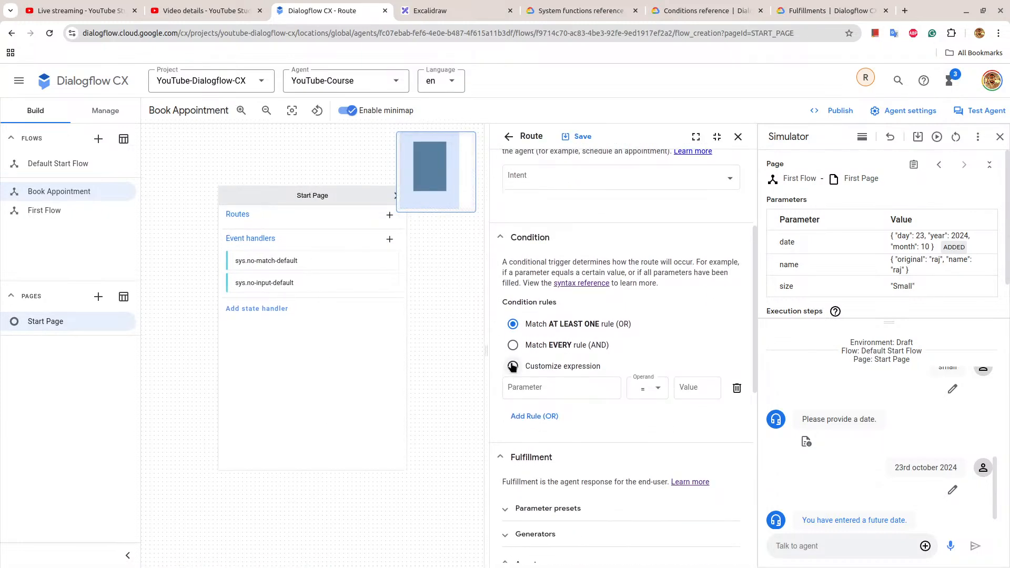
click(524, 393)
text(true)
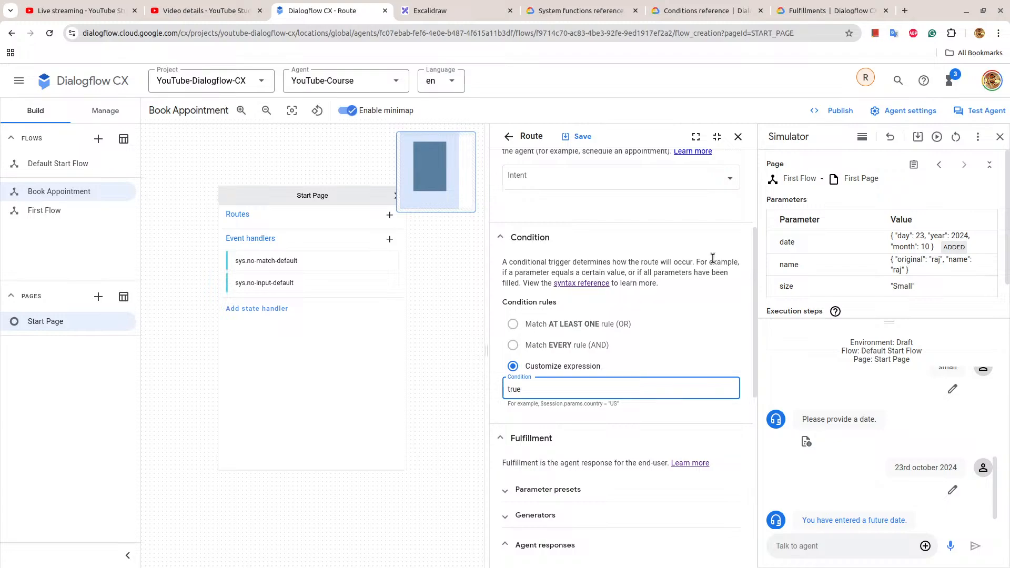
scroll(659, 374, down, 2)
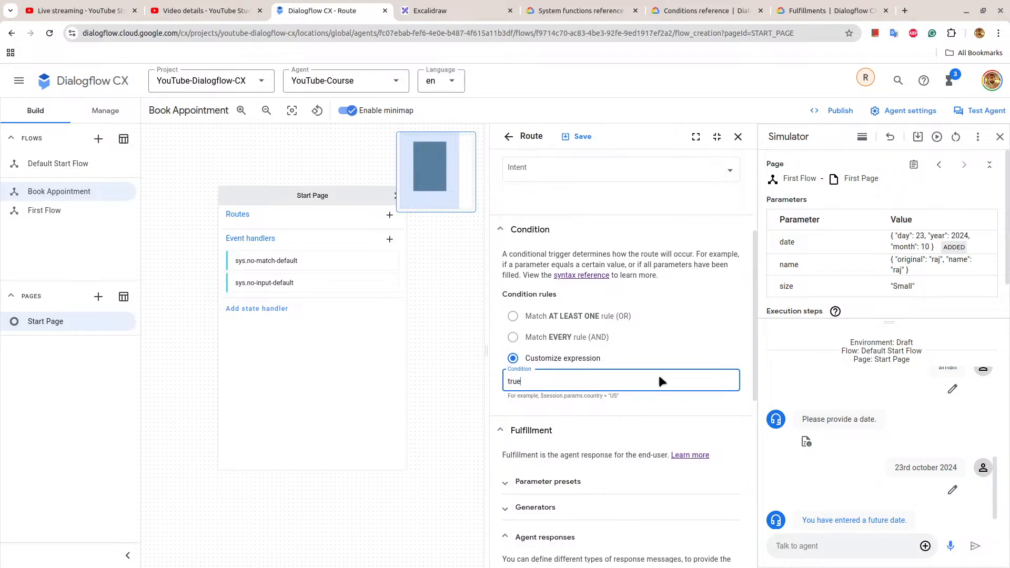
Add the copied consent request as the agent response of the true route and save the route.
click(499, 7)
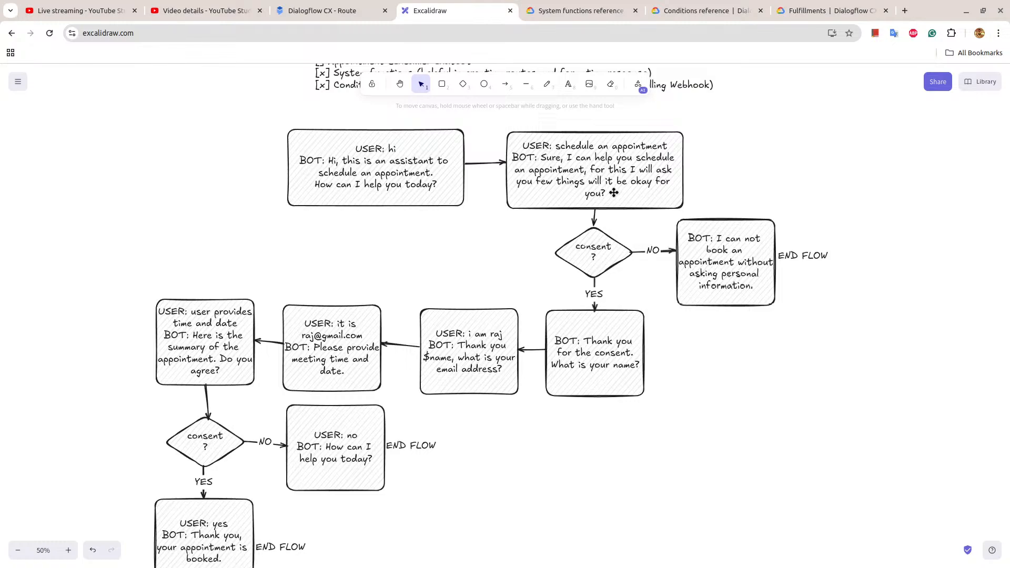
click(329, 9)
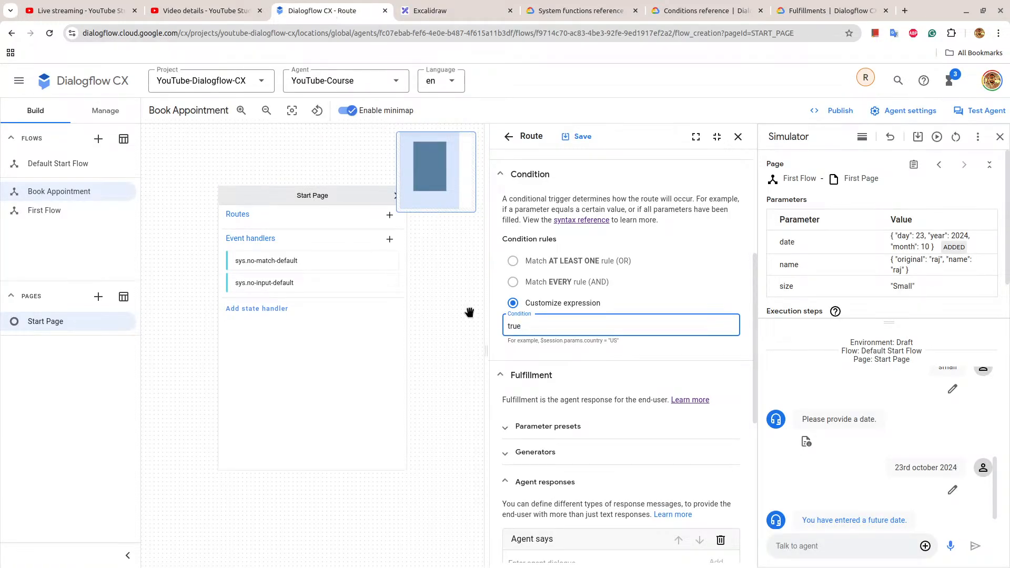
scroll(642, 339, down, 3)
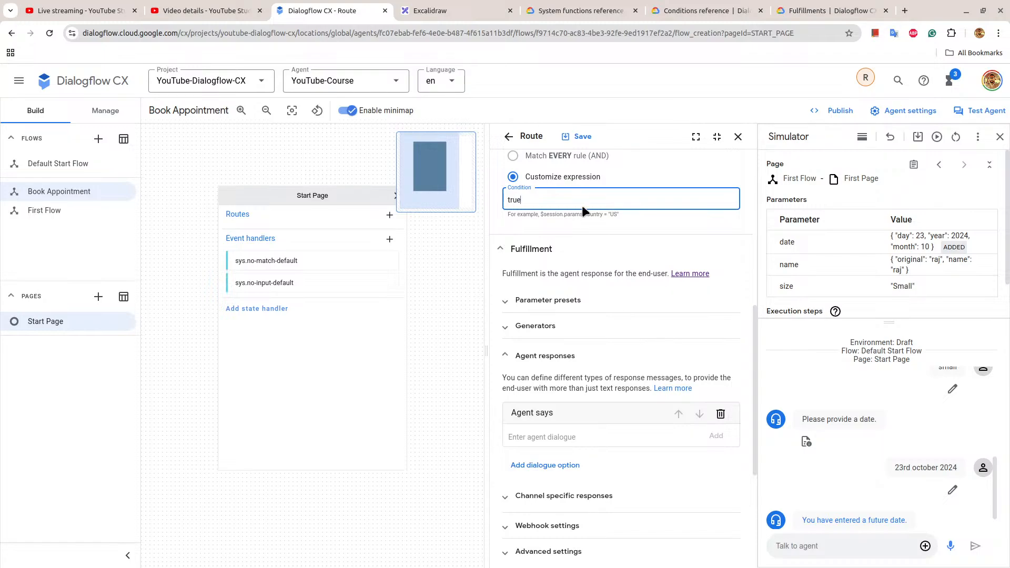
scroll(609, 210, down, 3)
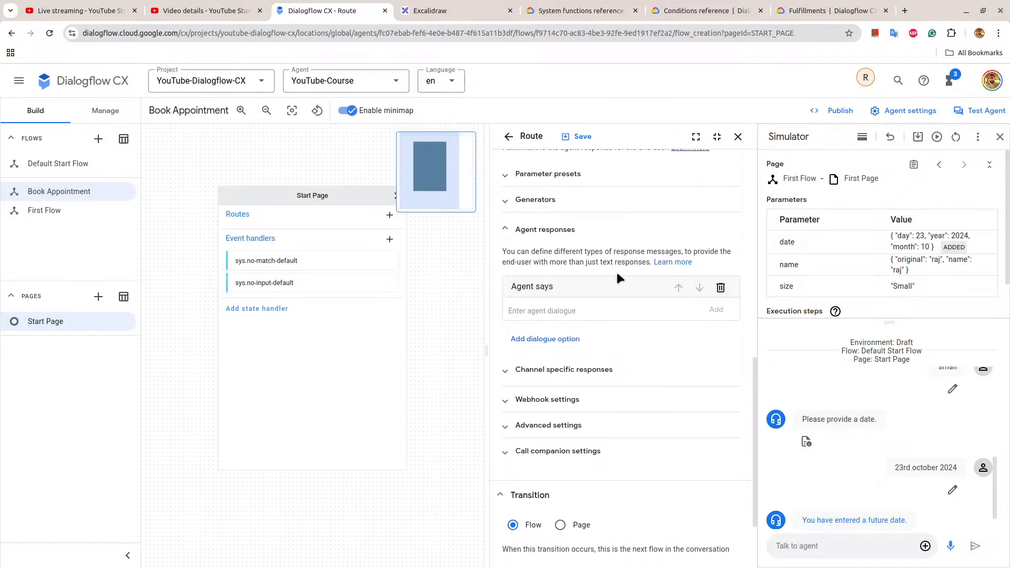
key(ctrl+v)
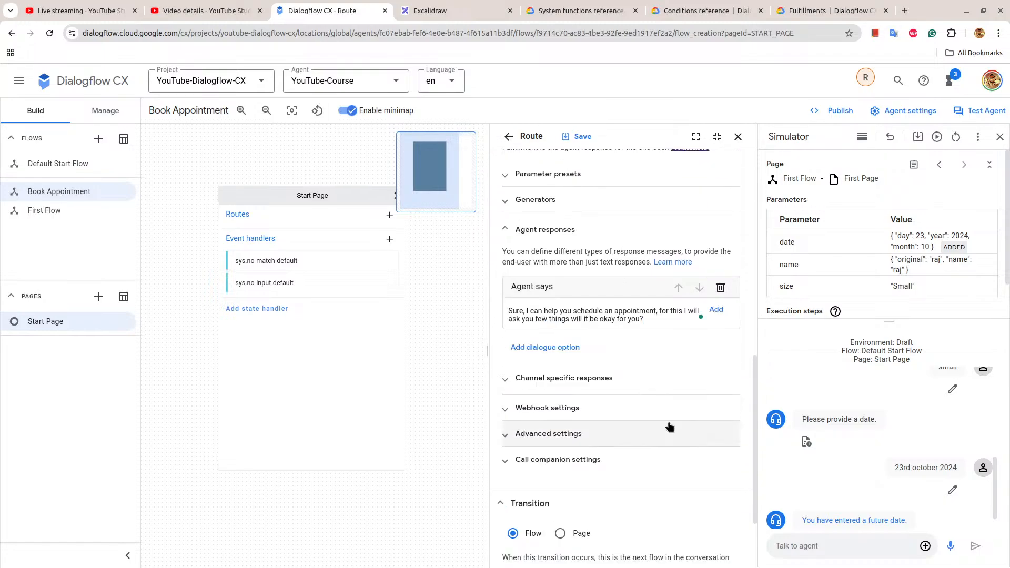
click(716, 309)
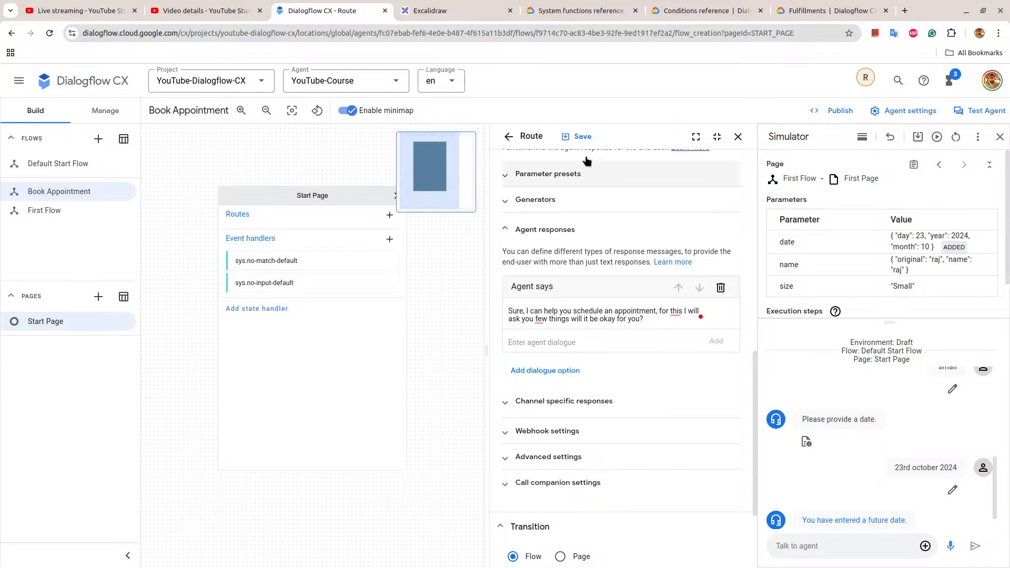
click(582, 137)
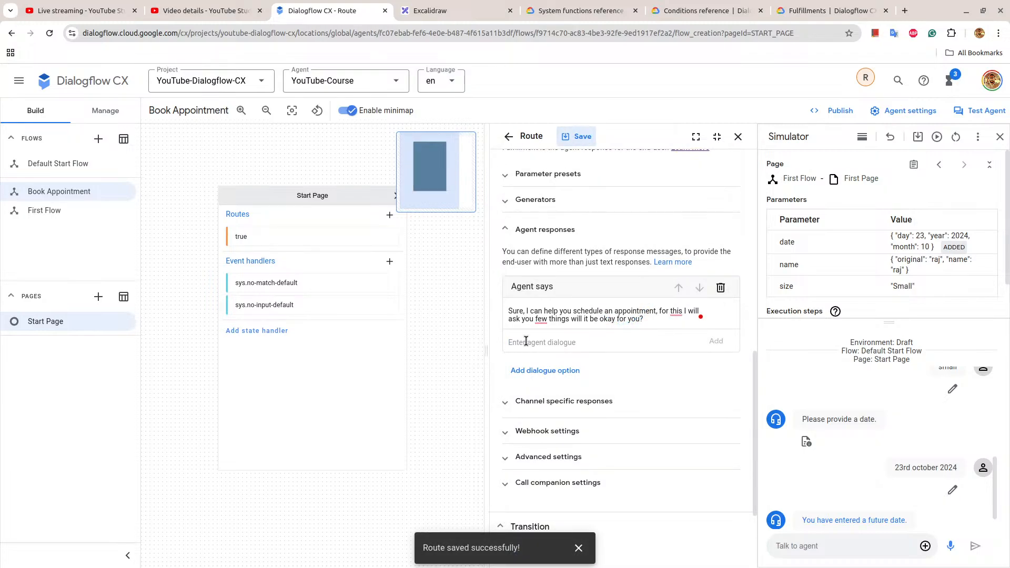
Correct the agent response wording to "ask you a few things", then save and close the route.
click(537, 319)
text(a)
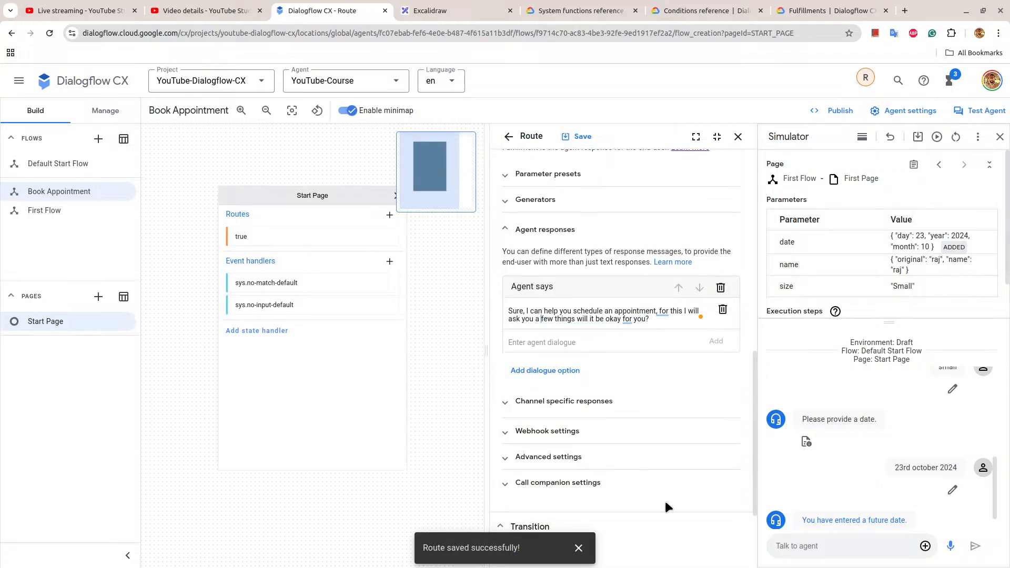
click(567, 133)
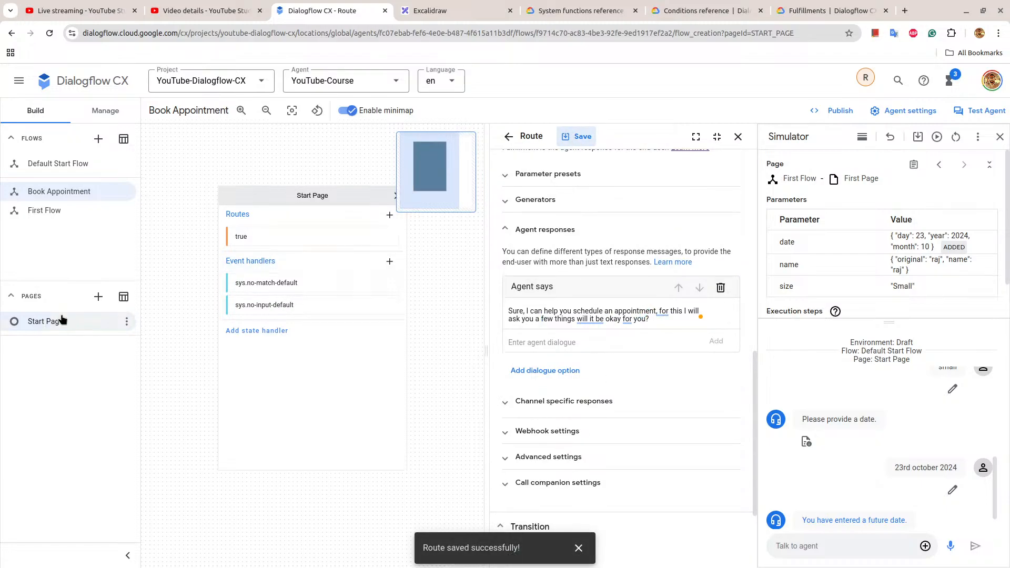
scroll(665, 319, down, 2)
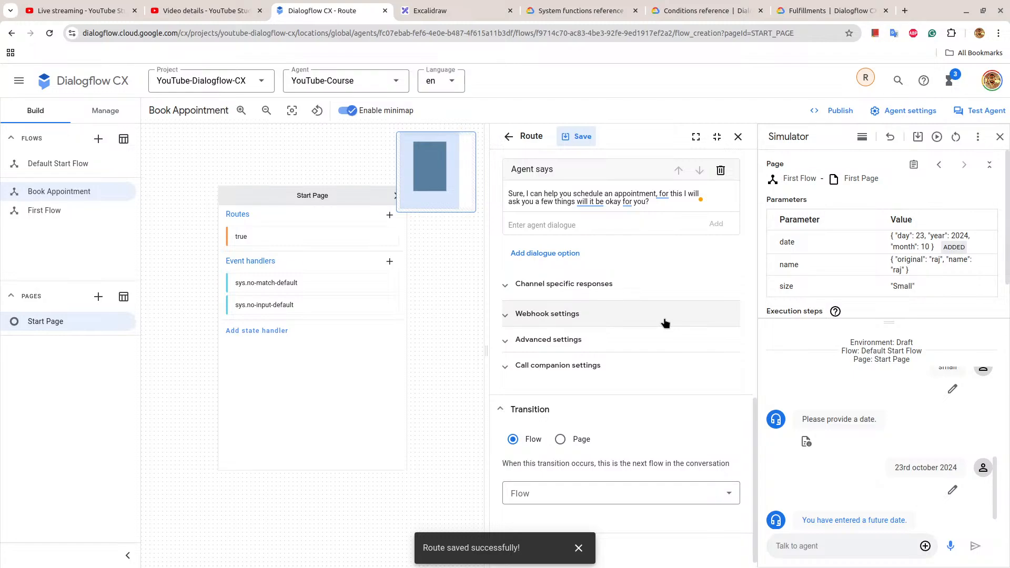
click(738, 137)
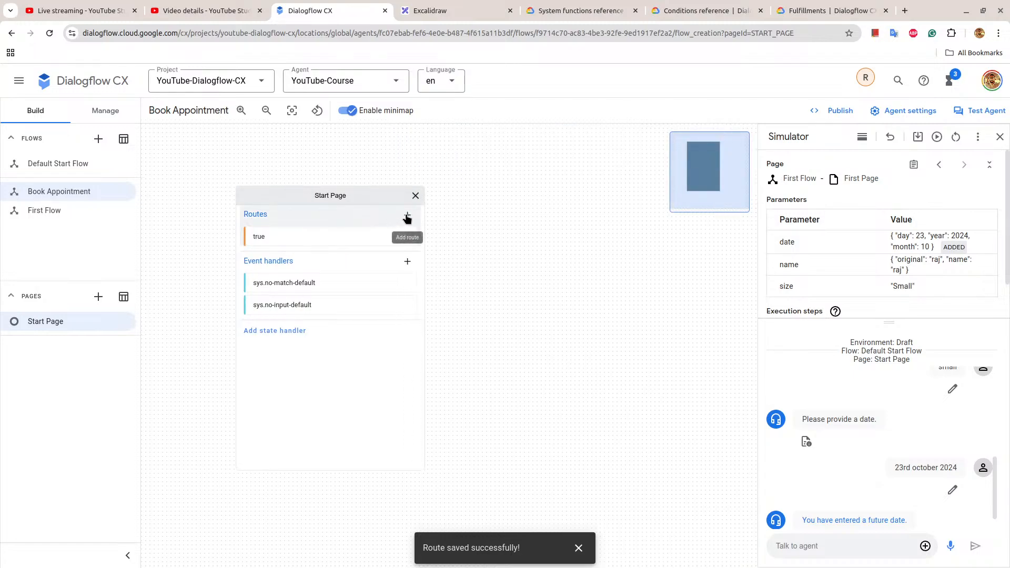
Add a second route to the Start Page that is triggered by the user-agrees intent.
click(408, 216)
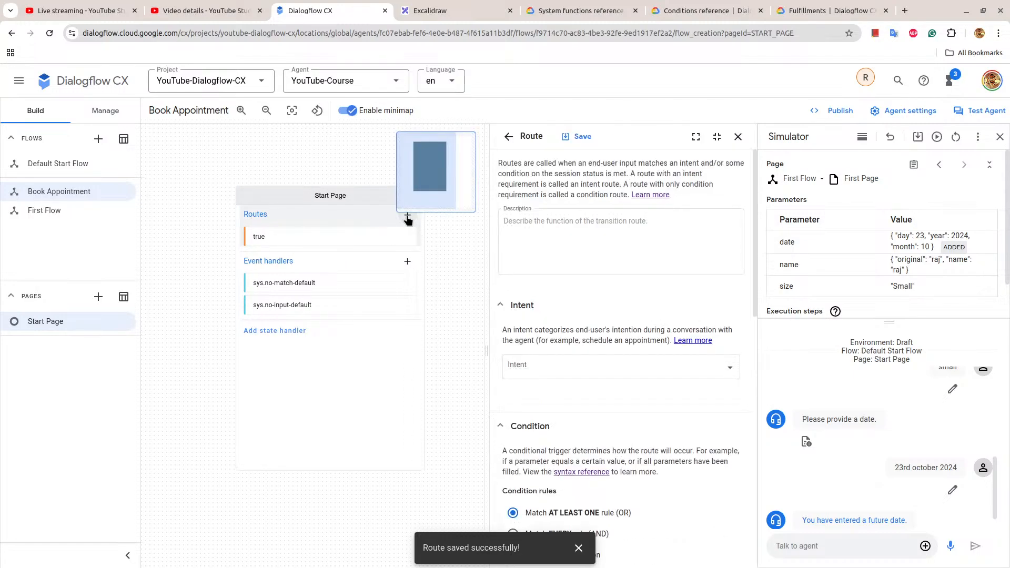
scroll(567, 371, down, 1)
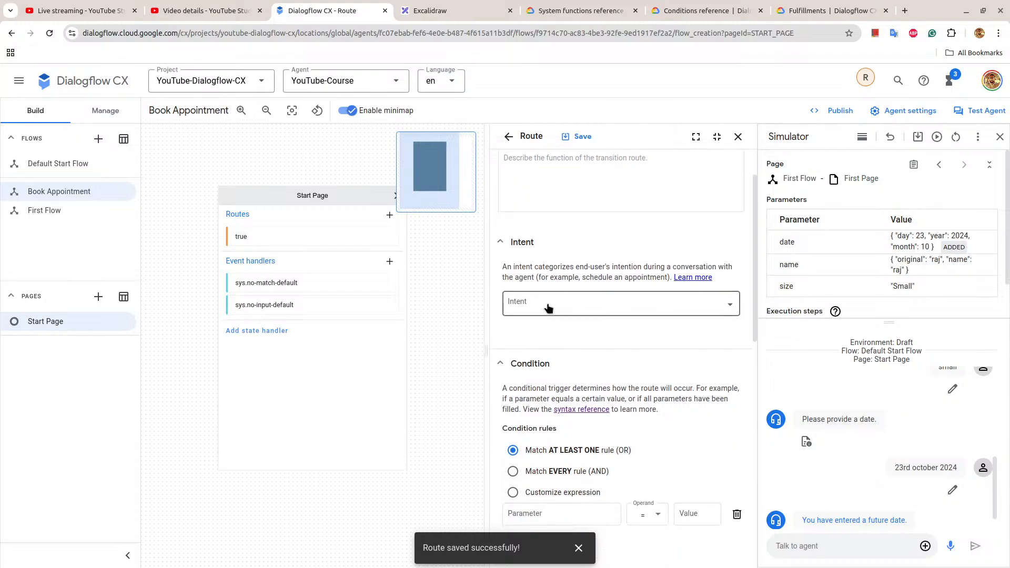
click(547, 302)
scroll(558, 415, down, 1)
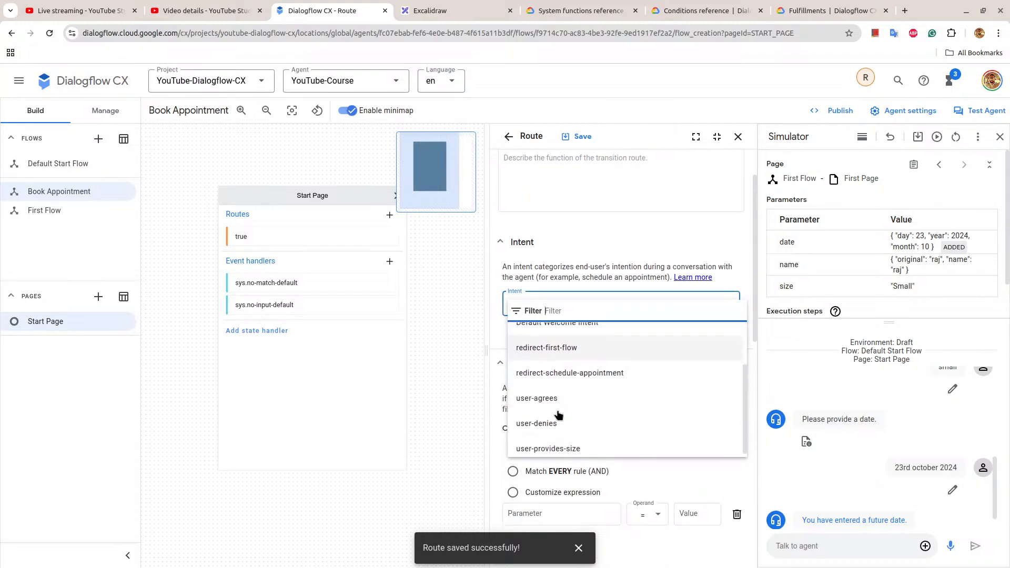
click(553, 392)
Make the user-agrees route transition to a new page named "Get Parameters" and save the route.
scroll(554, 392, down, 3)
scroll(554, 396, down, 3)
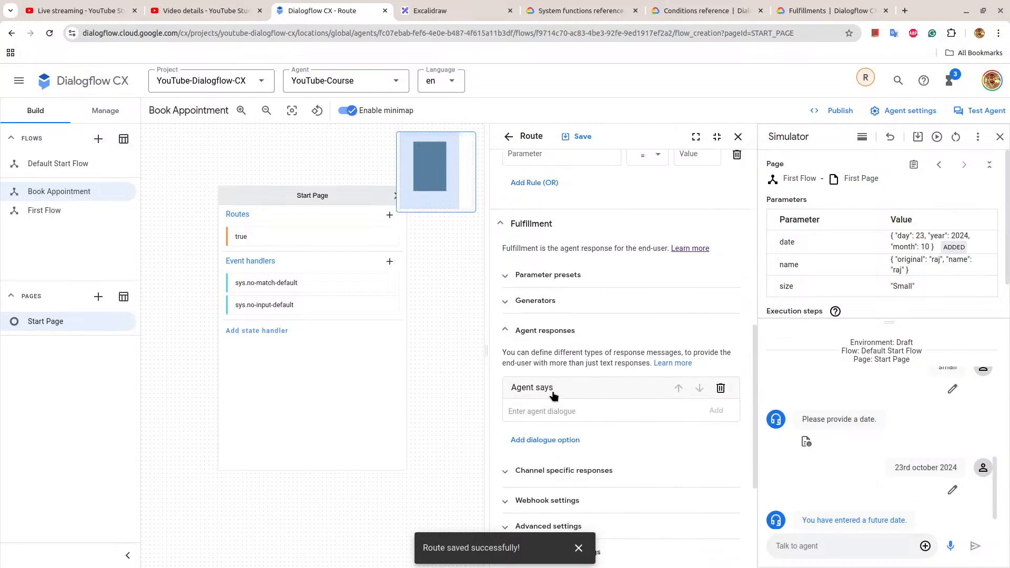
scroll(544, 415, down, 3)
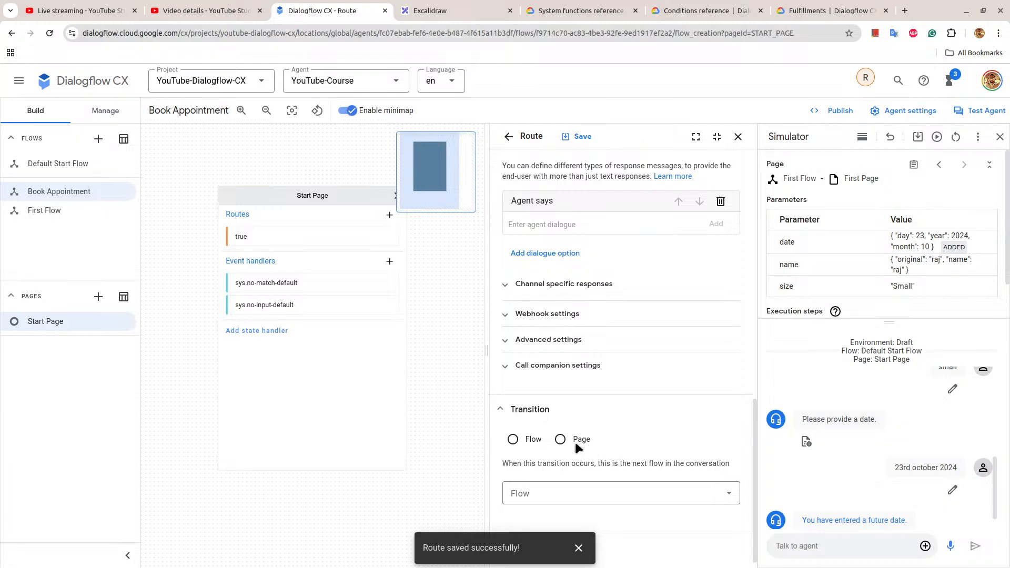
click(560, 440)
click(566, 490)
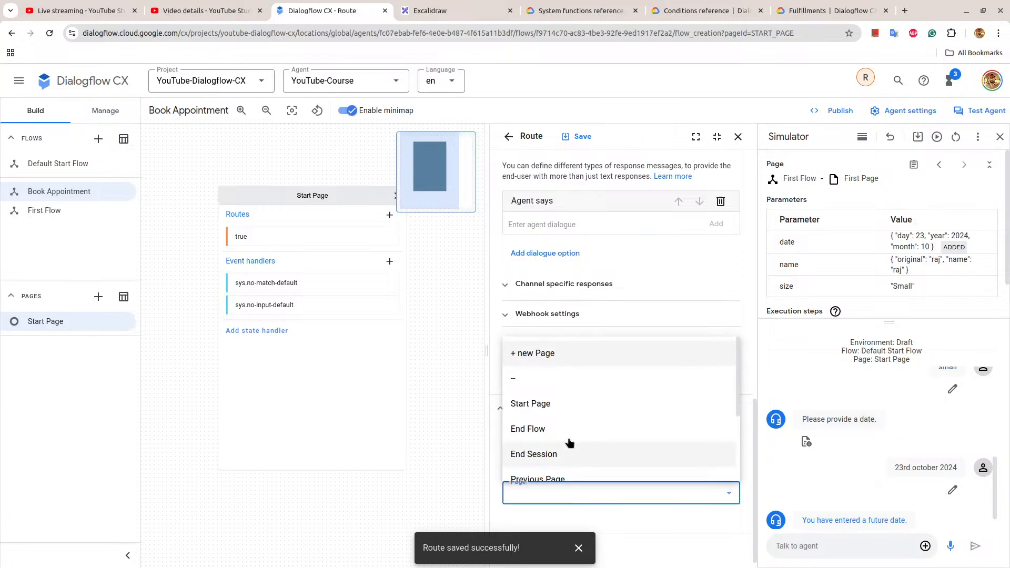
click(549, 352)
scroll(589, 410, down, 1)
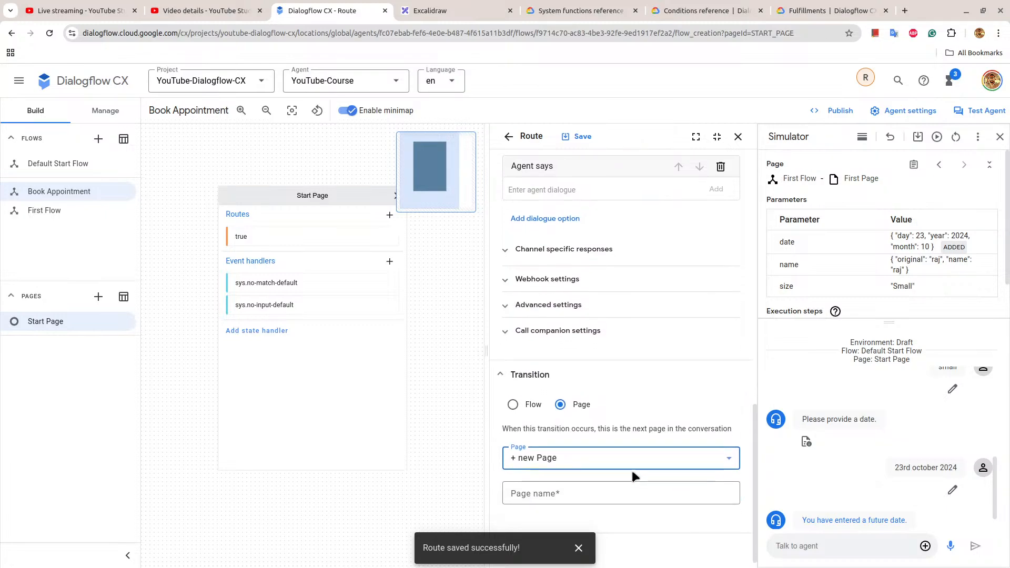
click(574, 493)
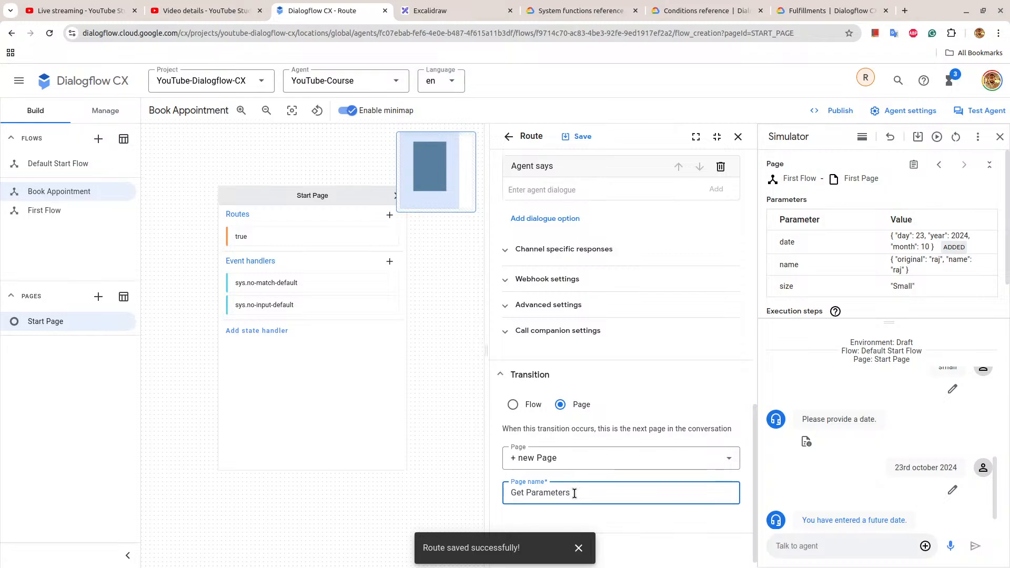
click(579, 547)
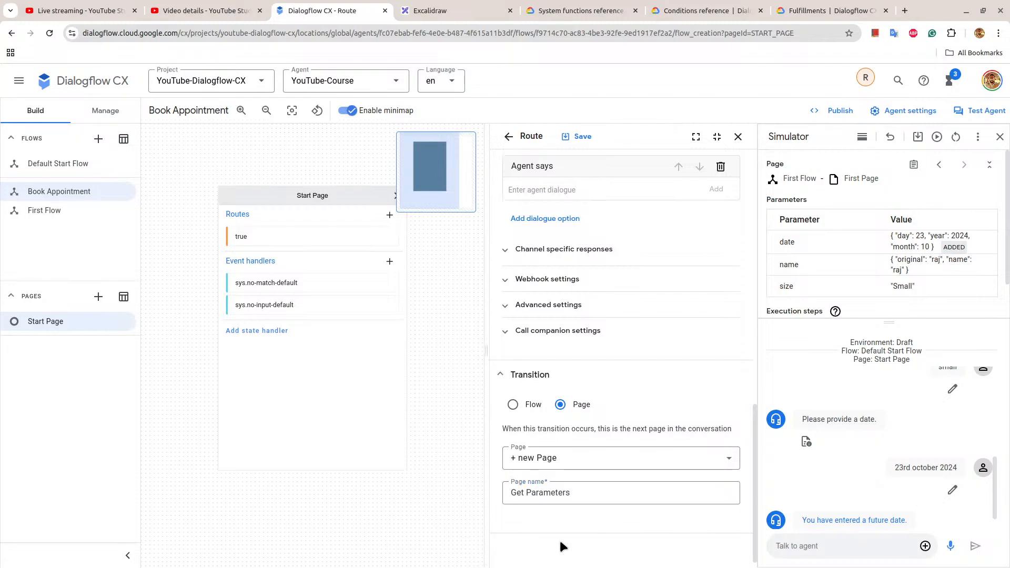
click(592, 140)
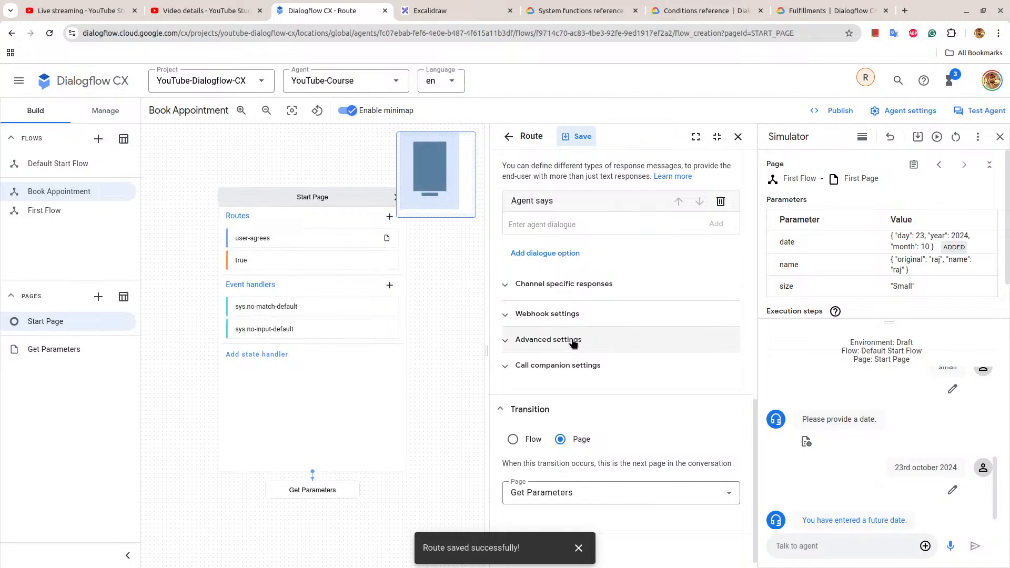
scroll(572, 342, up, 6)
scroll(572, 343, down, 3)
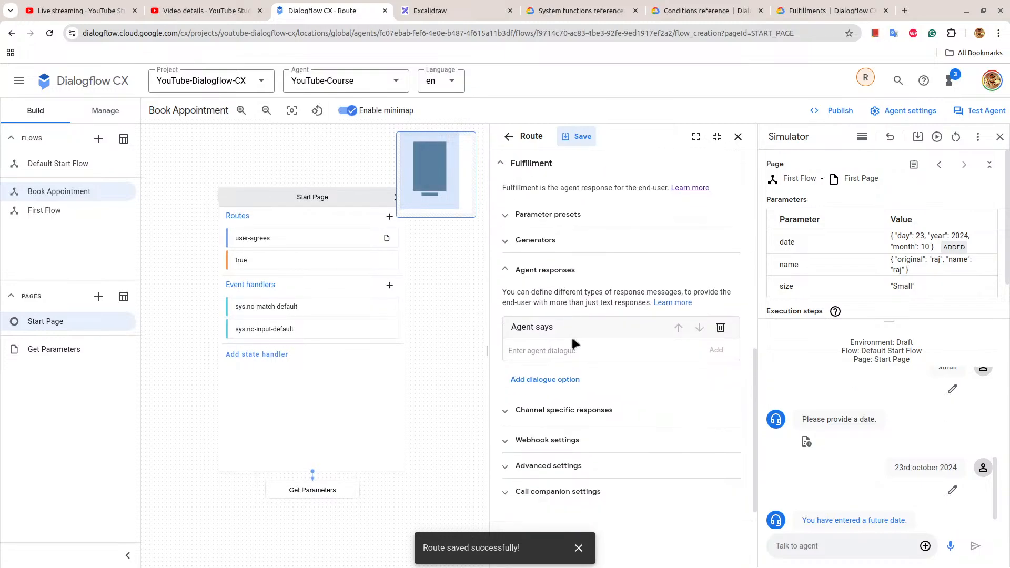
Add a third route to the Start Page that is triggered by the user-denies intent.
scroll(573, 339, up, 5)
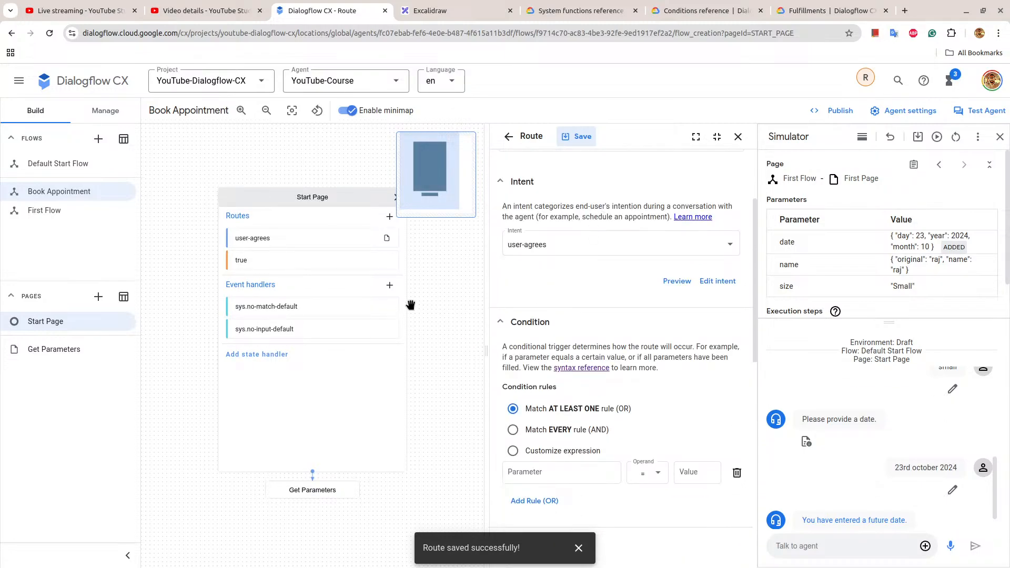
click(389, 217)
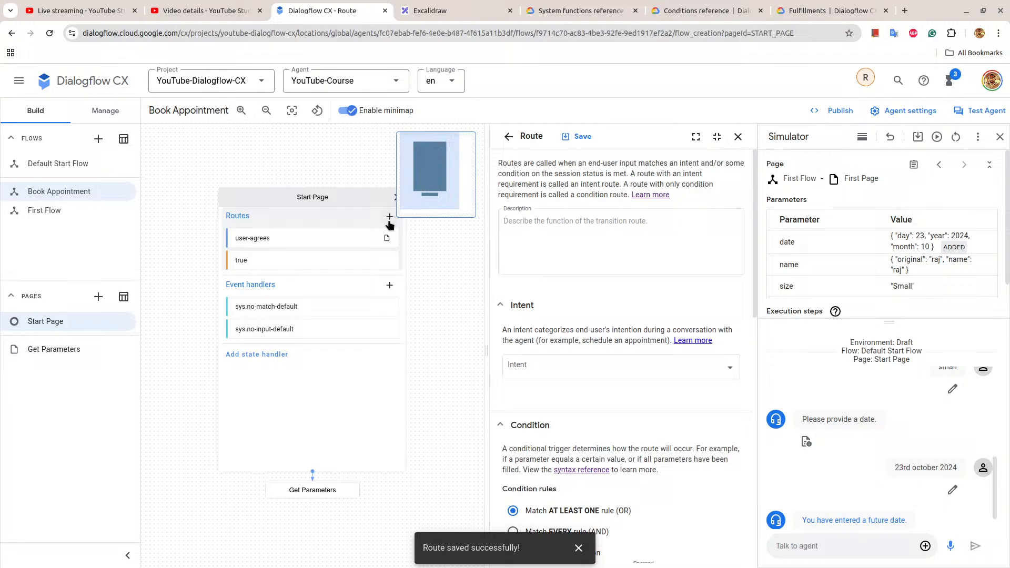
click(571, 373)
scroll(568, 432, down, 2)
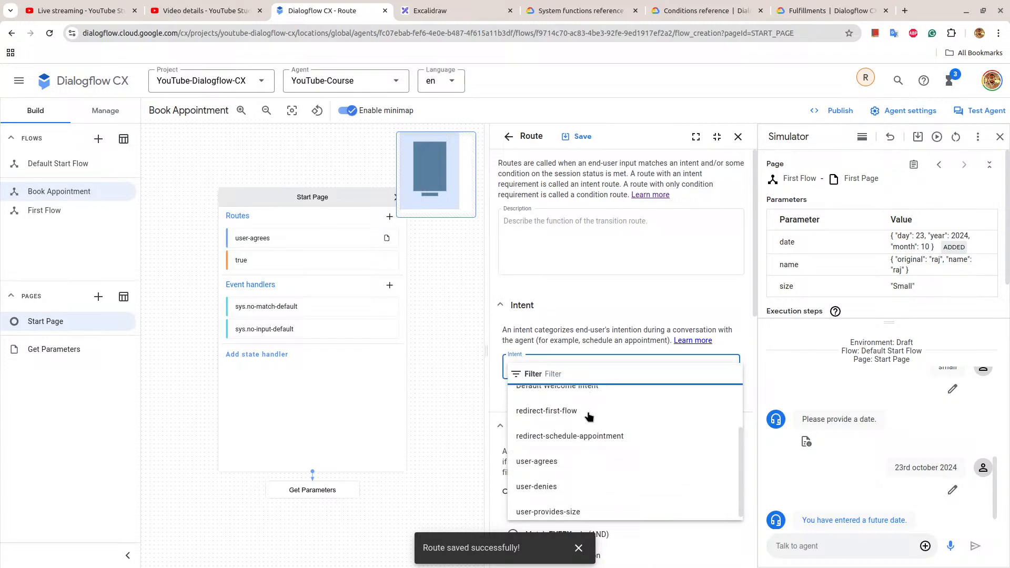
click(565, 497)
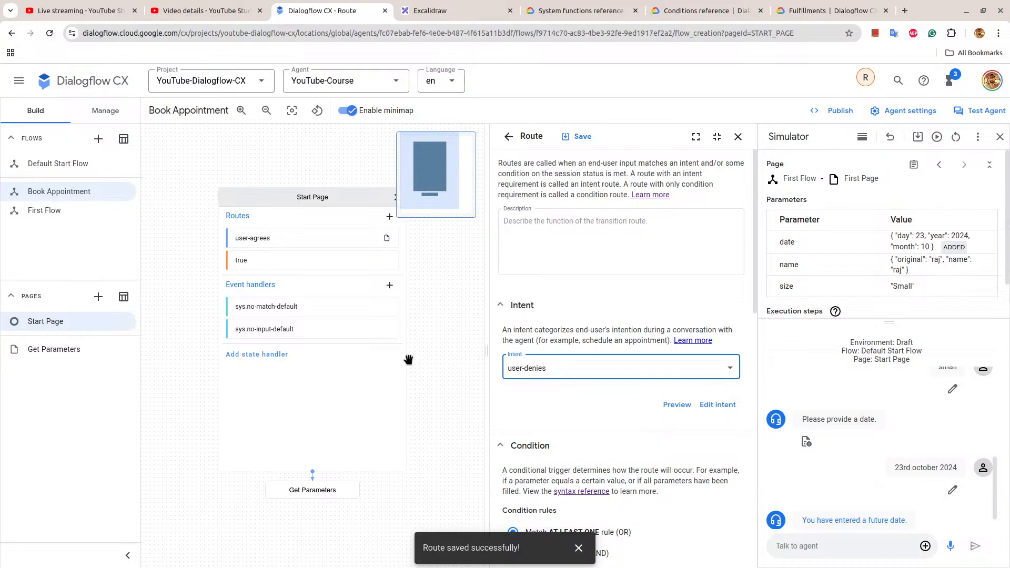
Make the user-denies route transition to a new page named "User Denies Parameters", then save and close the route.
scroll(626, 298, down, 13)
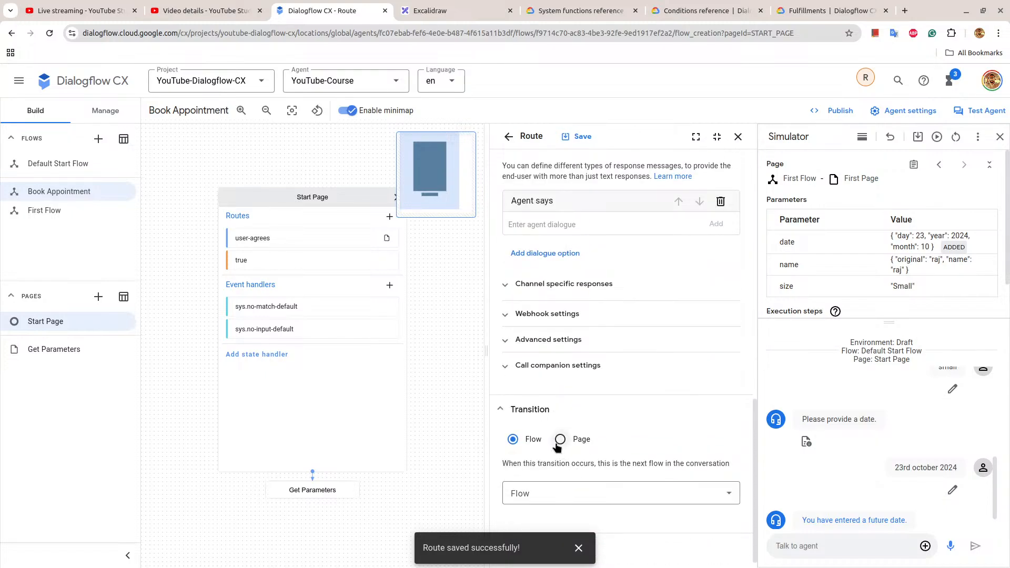
click(560, 439)
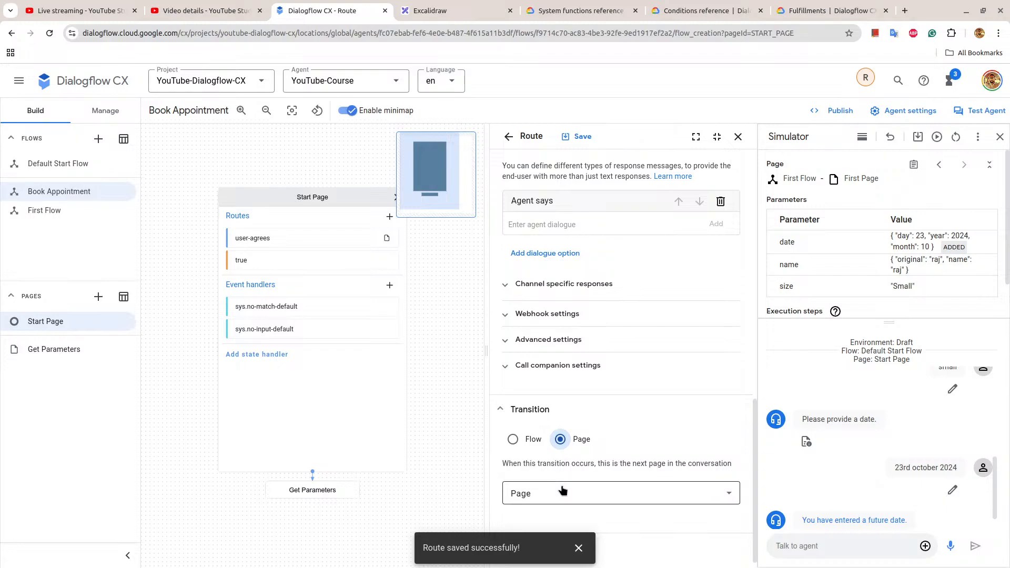
click(564, 493)
click(547, 353)
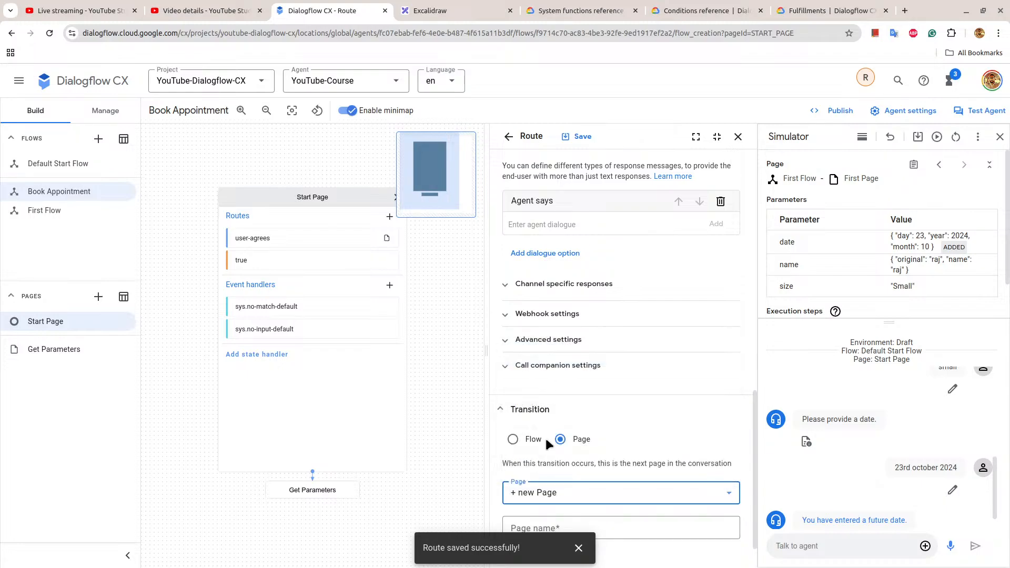
scroll(557, 469, down, 1)
click(555, 488)
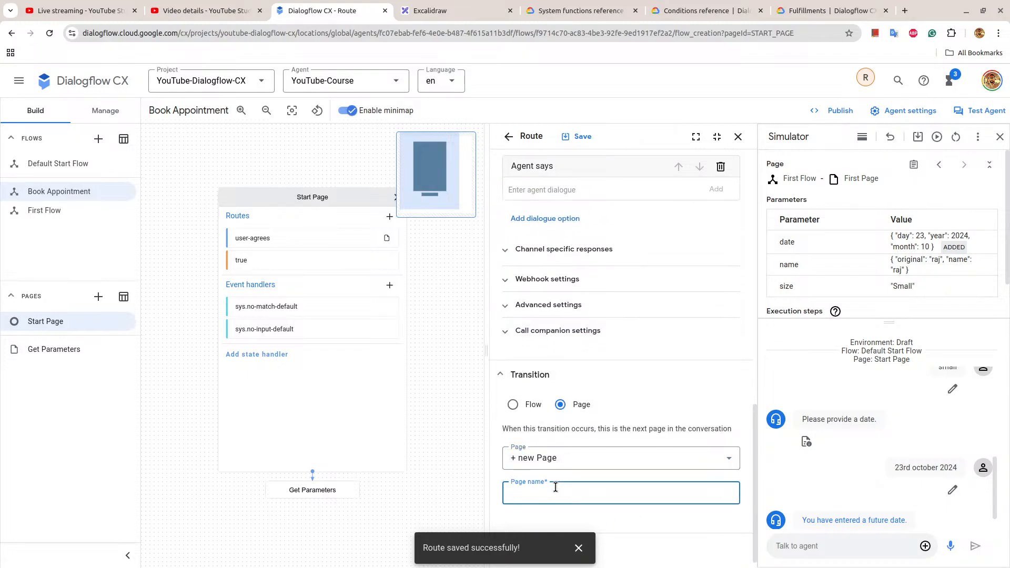
text(User de)
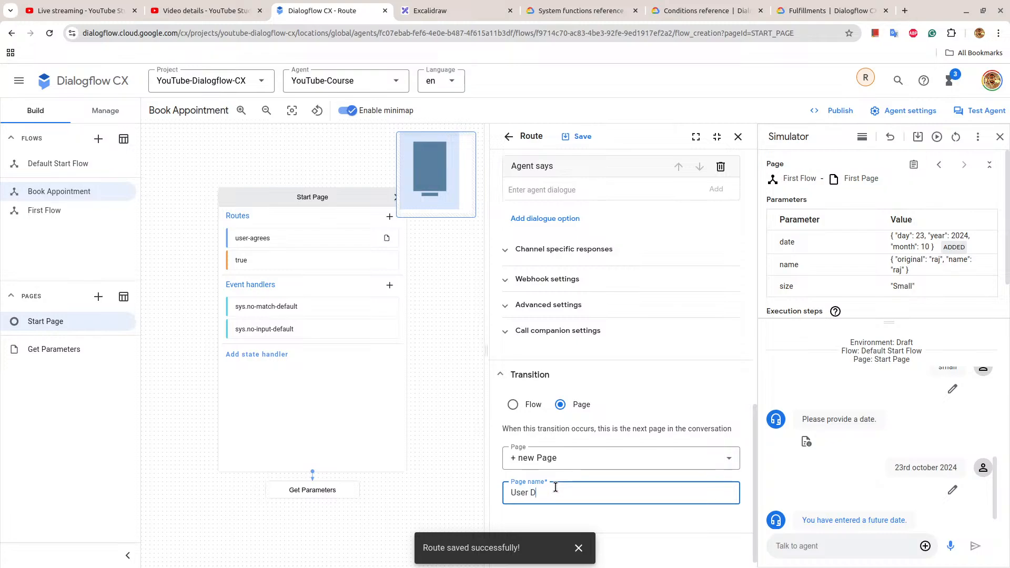
text(nies Appointmen)
key(BackSpace)
key(BackSpace)
key(BackSpace)
key(BackSpace)
key(BackSpace)
key(BackSpace)
text(Parameters)
click(574, 137)
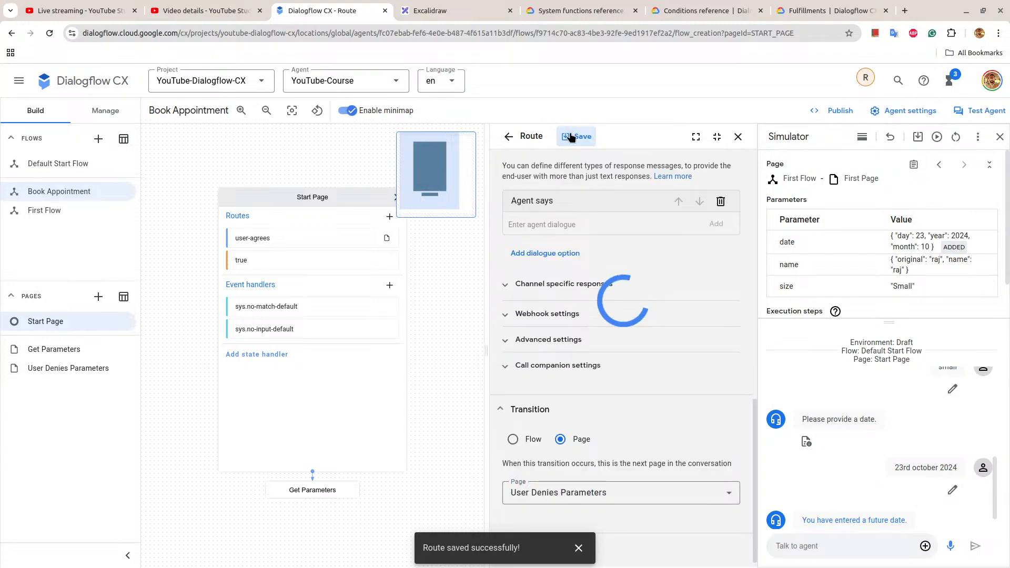
click(738, 137)
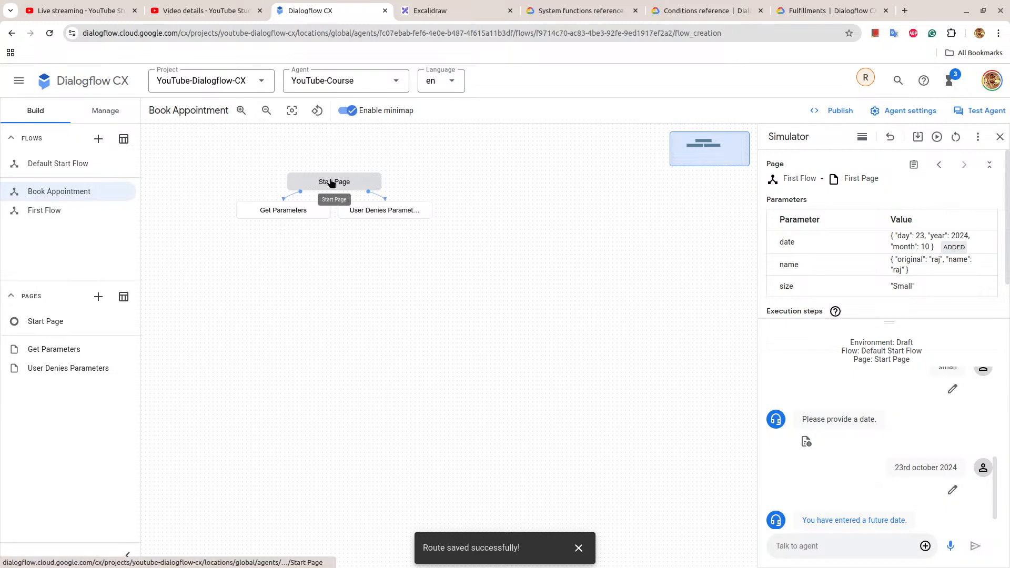
Review the agent response and transition settings of the Start Page's true route.
click(332, 184)
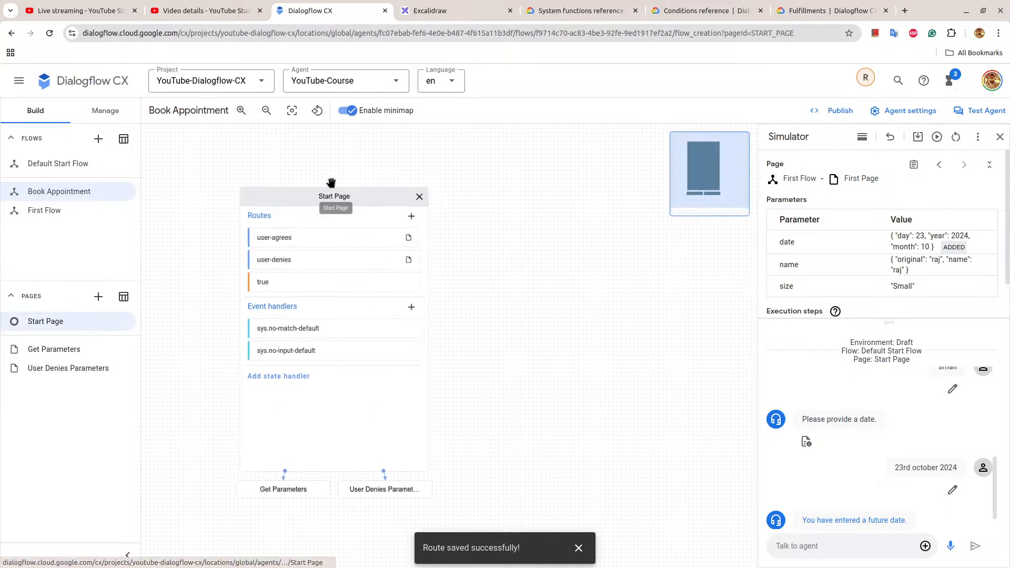
click(324, 288)
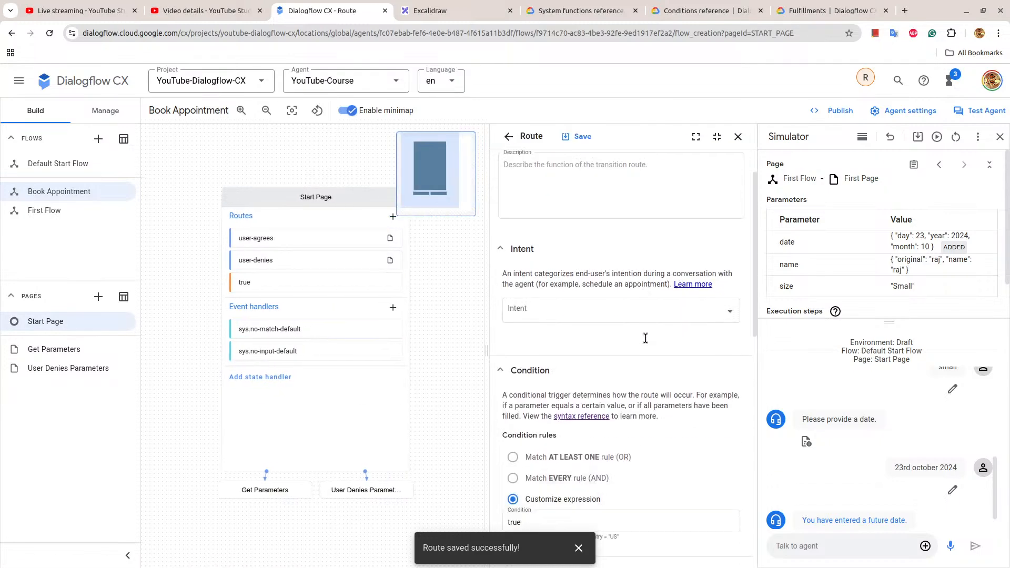
scroll(646, 338, down, 1)
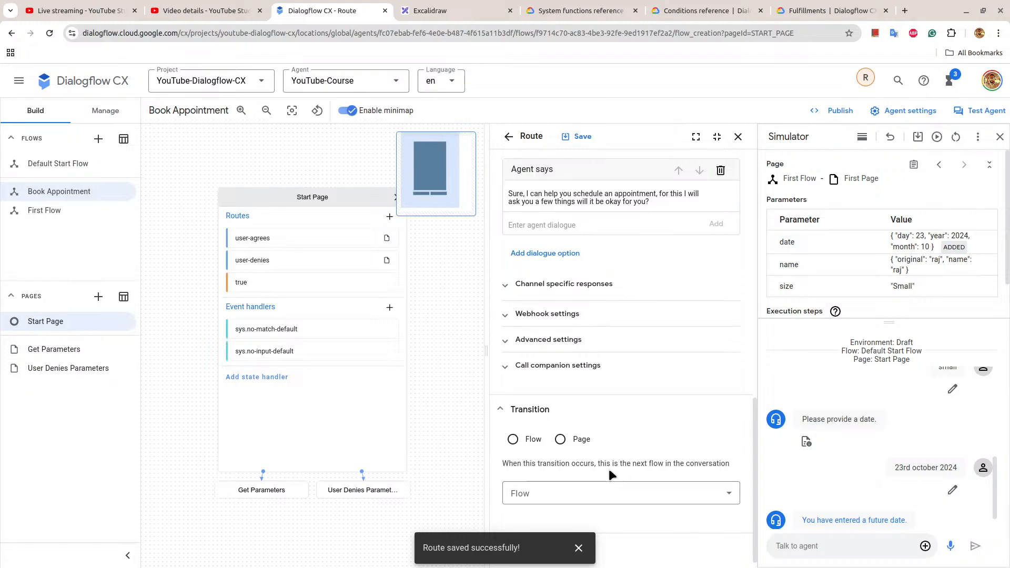
click(322, 198)
Restart the simulator conversation and test the consent path with "book an appointment" followed by "i agree".
click(956, 137)
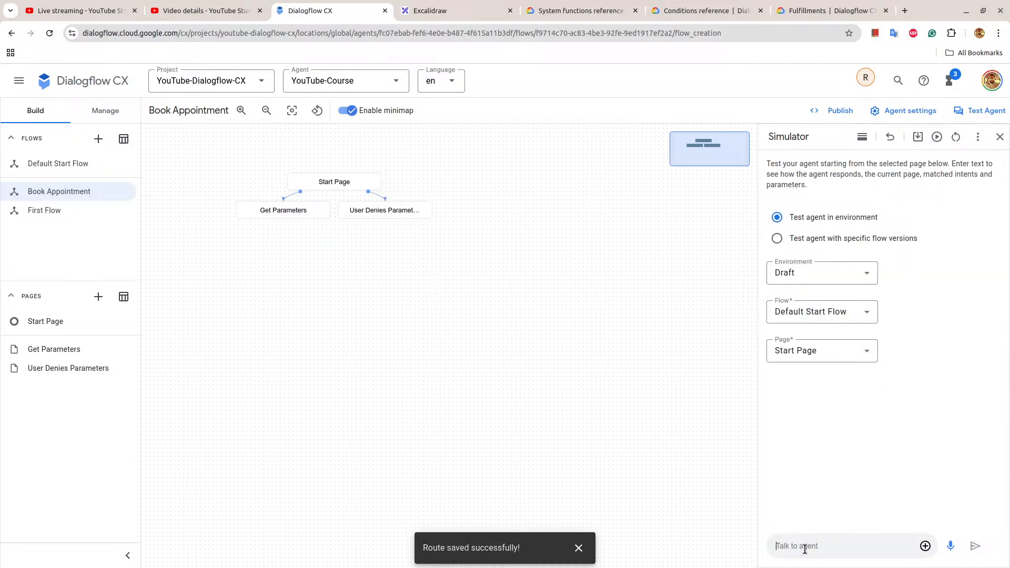
text(book an appointment)
key(Return)
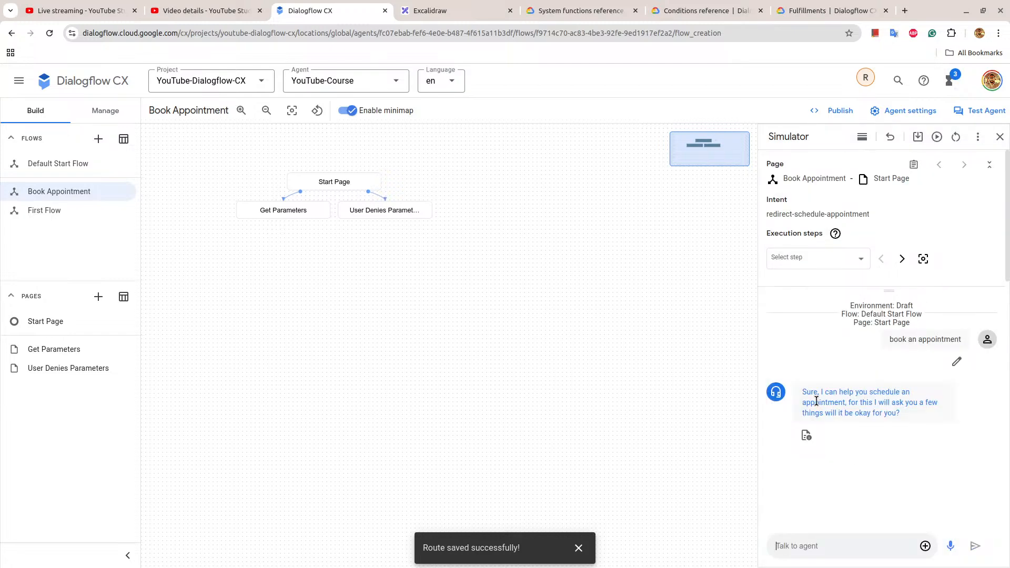
drag(804, 390, 928, 425)
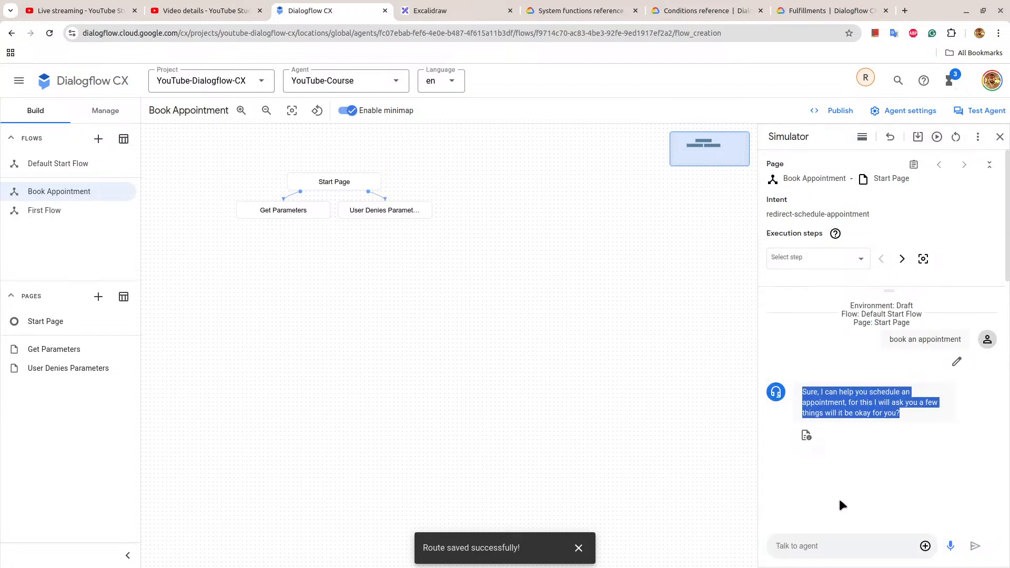
click(829, 543)
text(i agree)
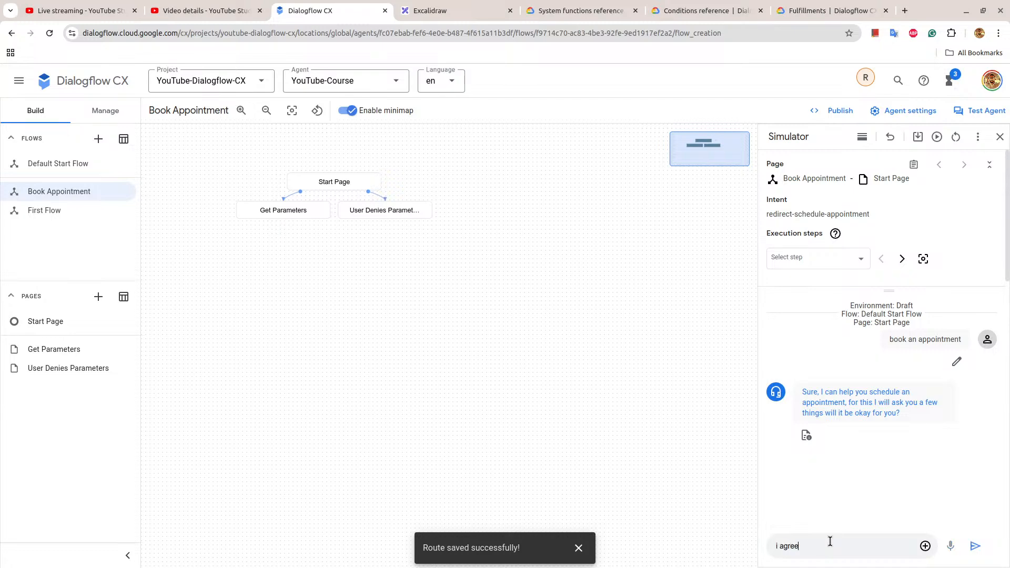
key(Return)
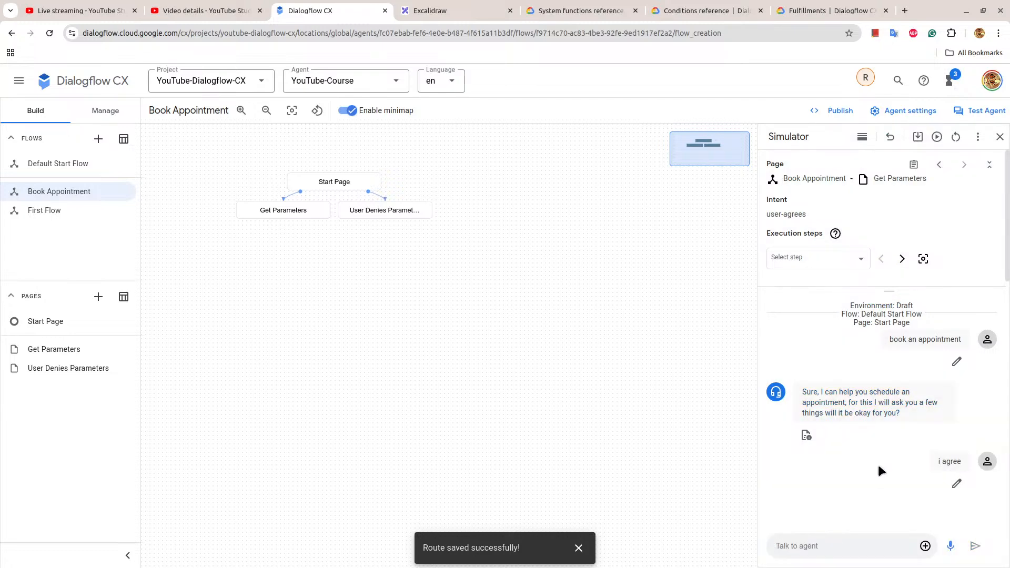
Step through the execution steps of the agreement test and check its route's transition and the Get Parameters page.
click(903, 259)
click(905, 258)
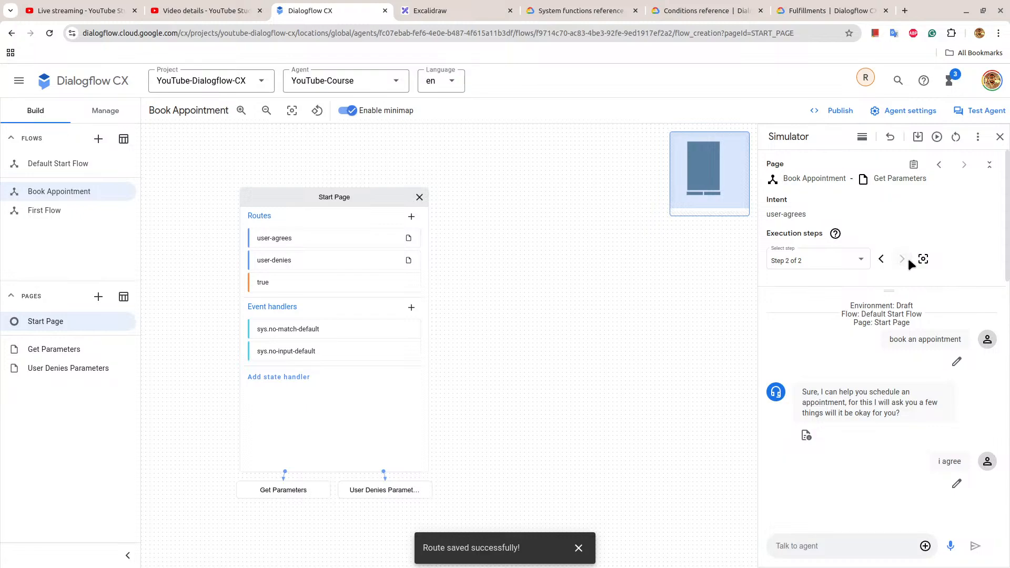
scroll(565, 327, down, 10)
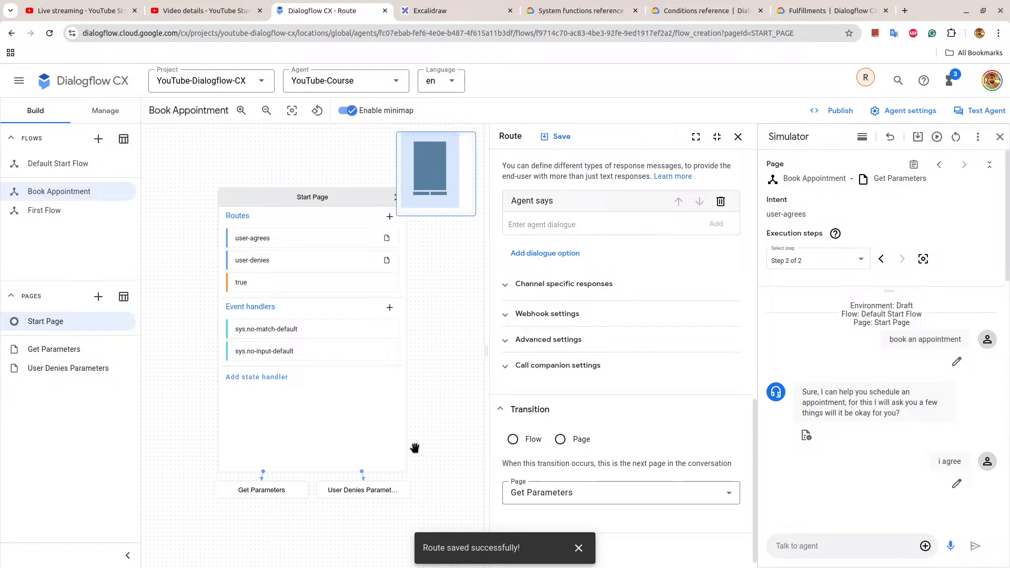
click(55, 349)
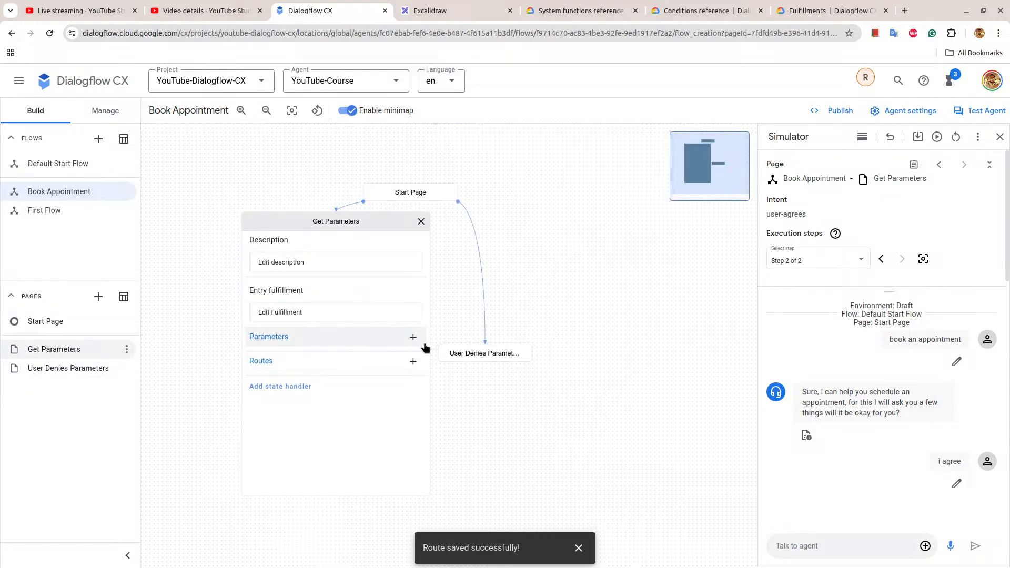
click(367, 227)
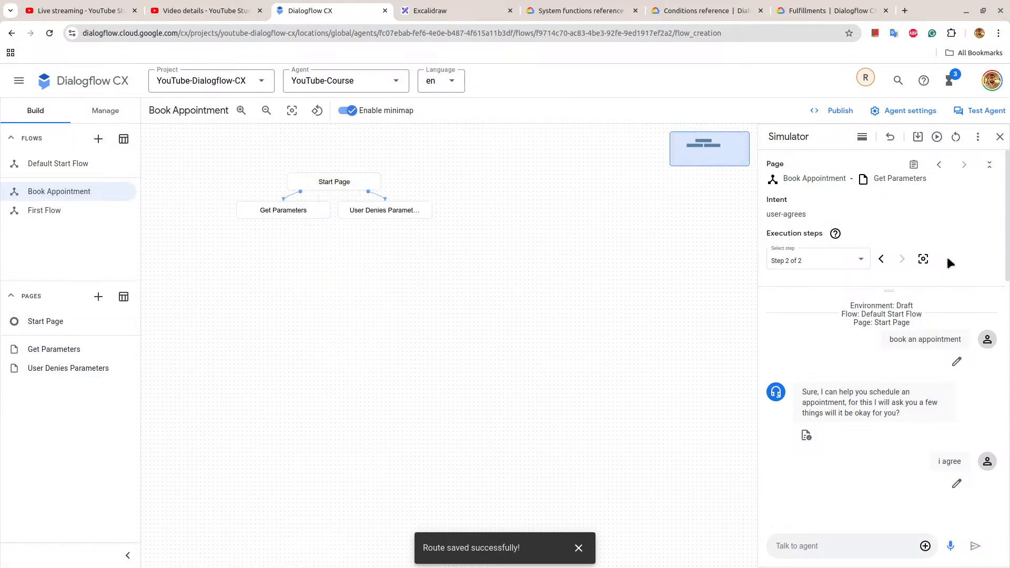
Restart the simulator conversation and test the refusal path with "book appointment" followed by "no".
click(955, 138)
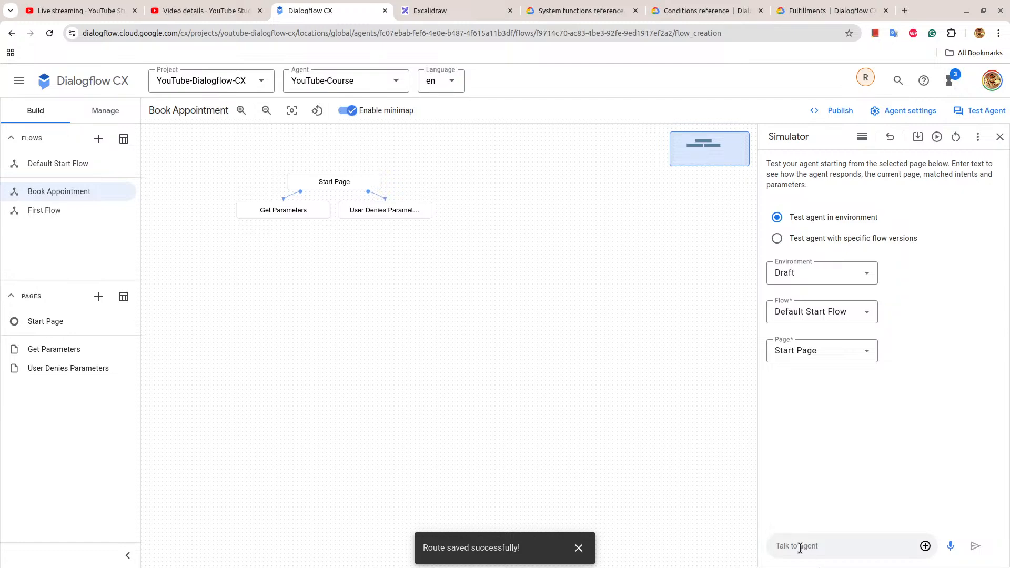
text(book appointment)
key(Return)
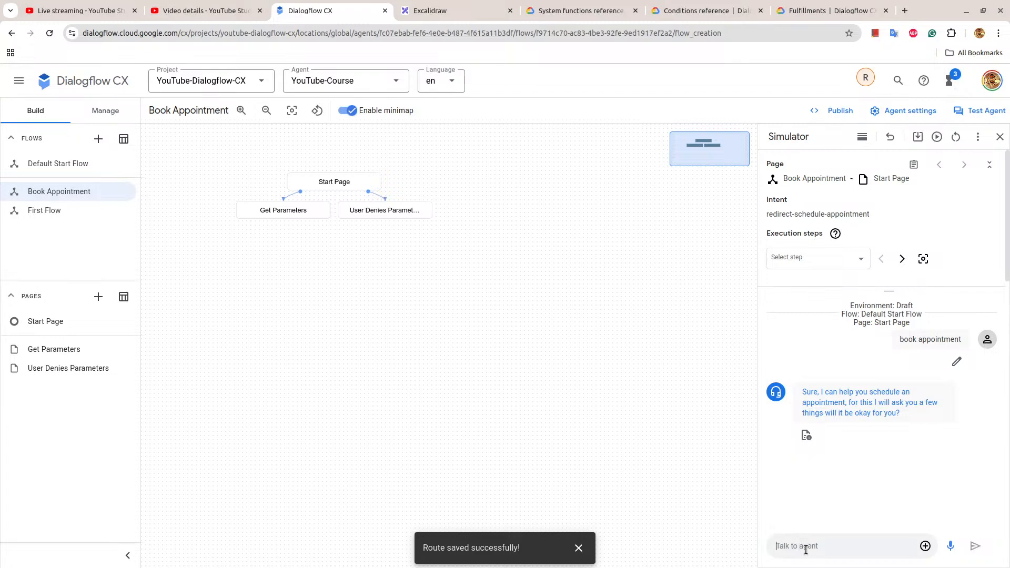
text(no)
key(Return)
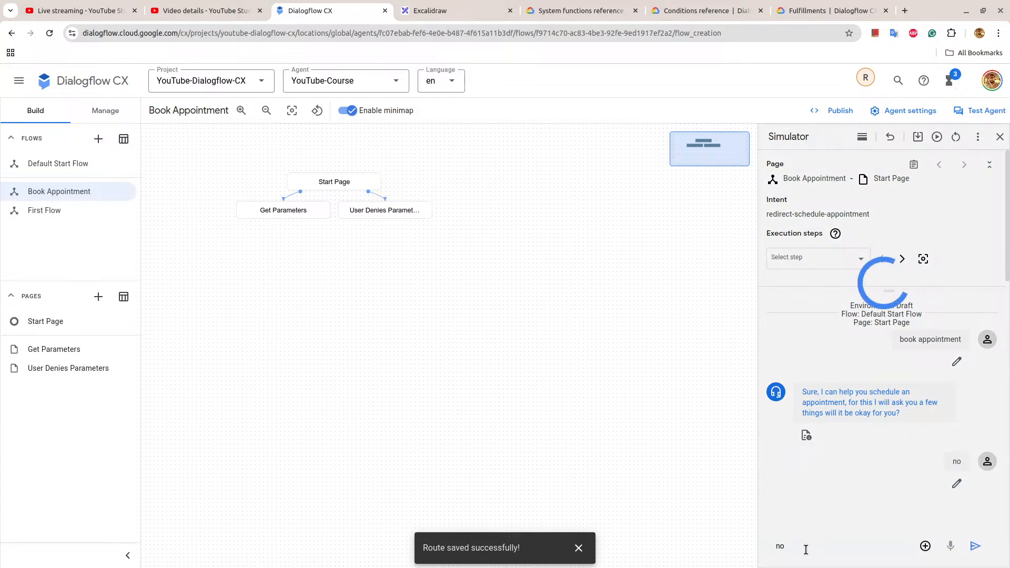
Step through the execution steps of the refusal test and examine the user-denies route it used.
click(907, 259)
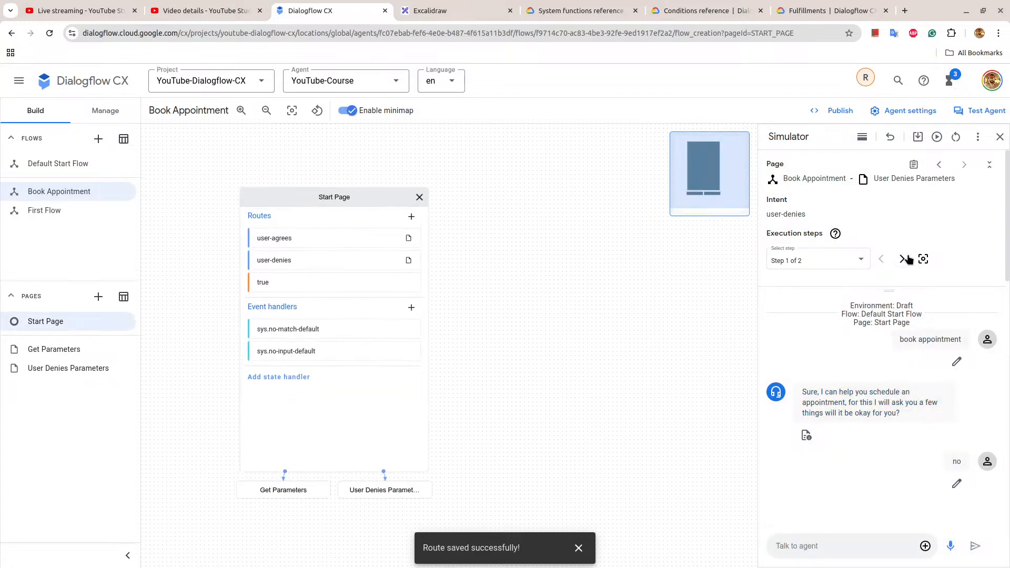
scroll(553, 378, down, 2)
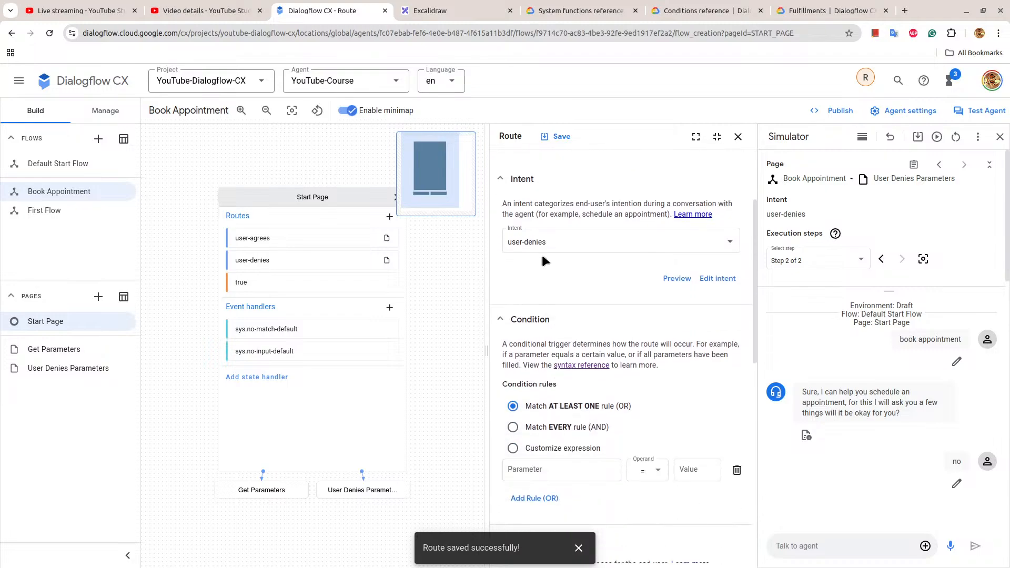
click(738, 137)
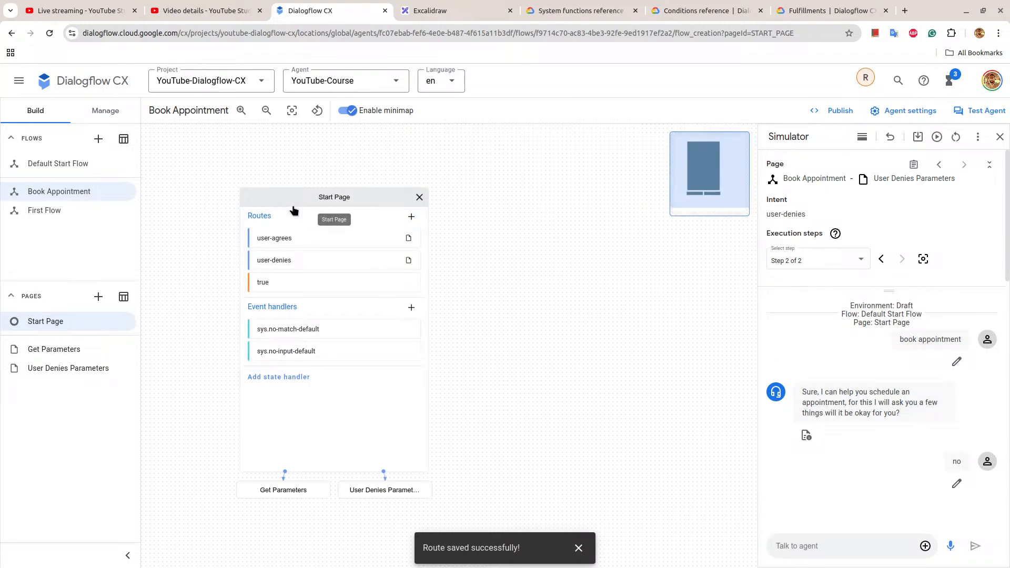
click(349, 195)
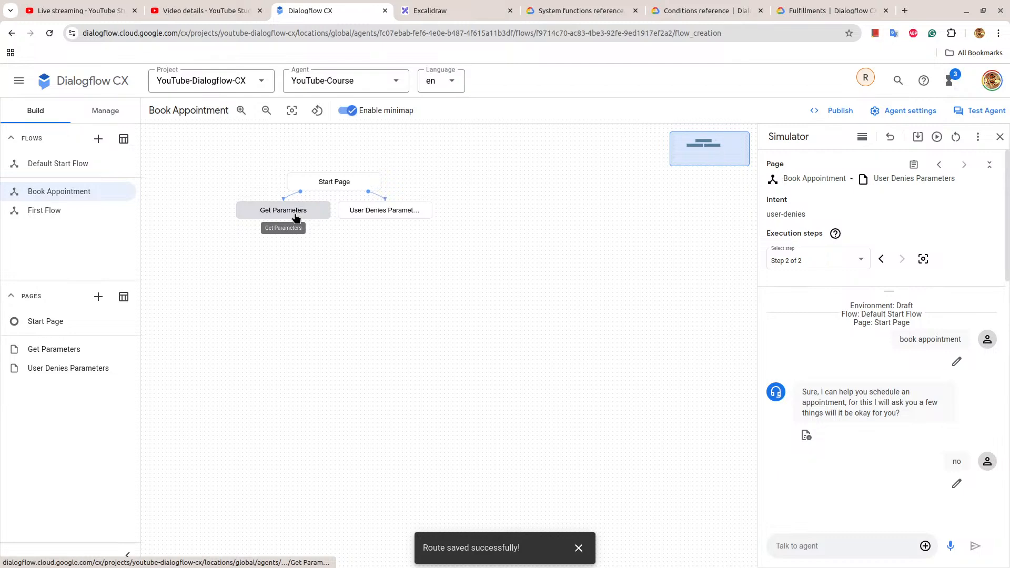
Add "That is fine." as the agent response in the entry fulfillment of the User Denies Parameters page.
click(386, 216)
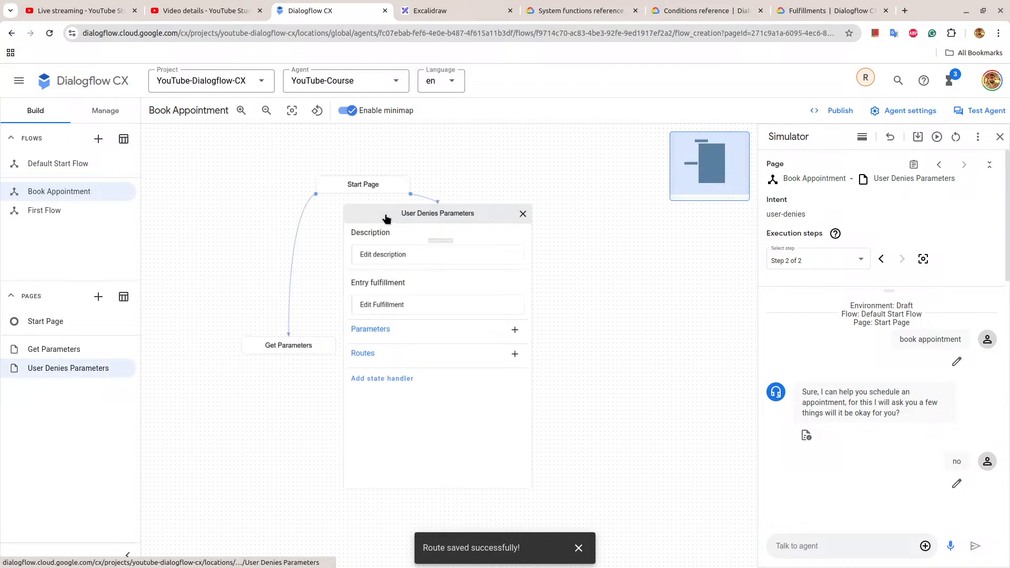
click(418, 316)
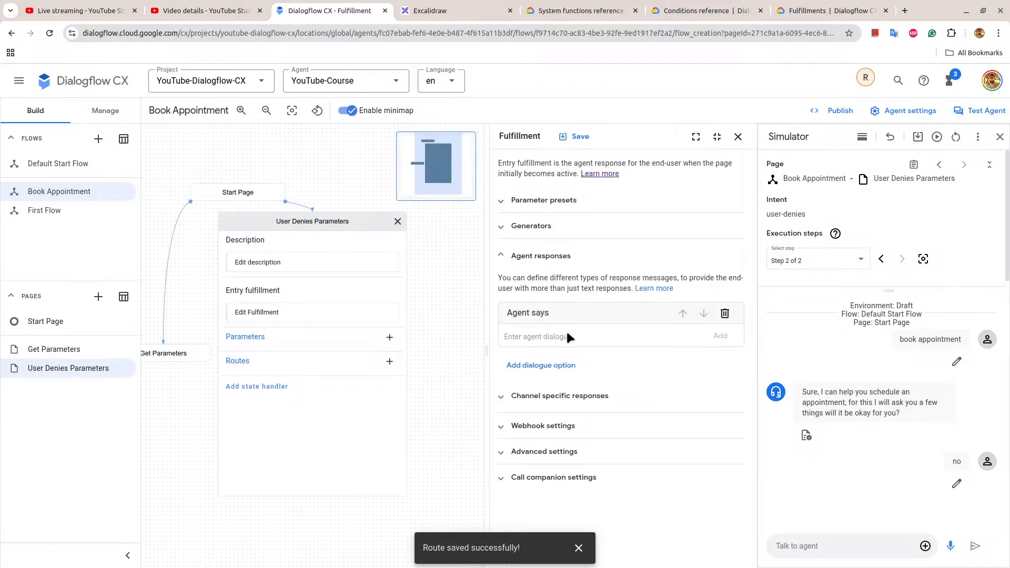
click(565, 329)
text(Tha is)
text( fo)
text(i)
key(BackSpace)
key(BackSpace)
text(ine.)
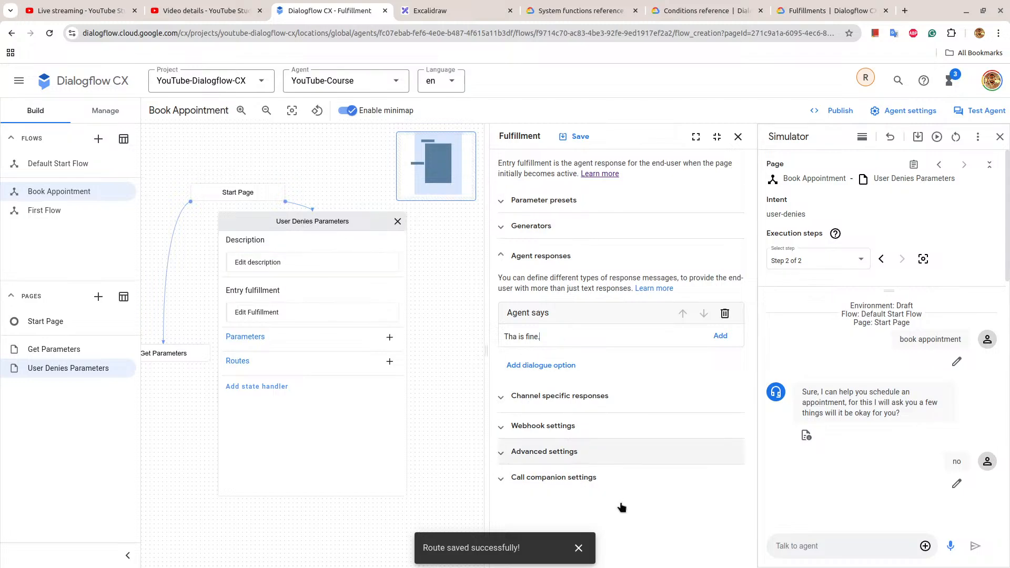
click(579, 548)
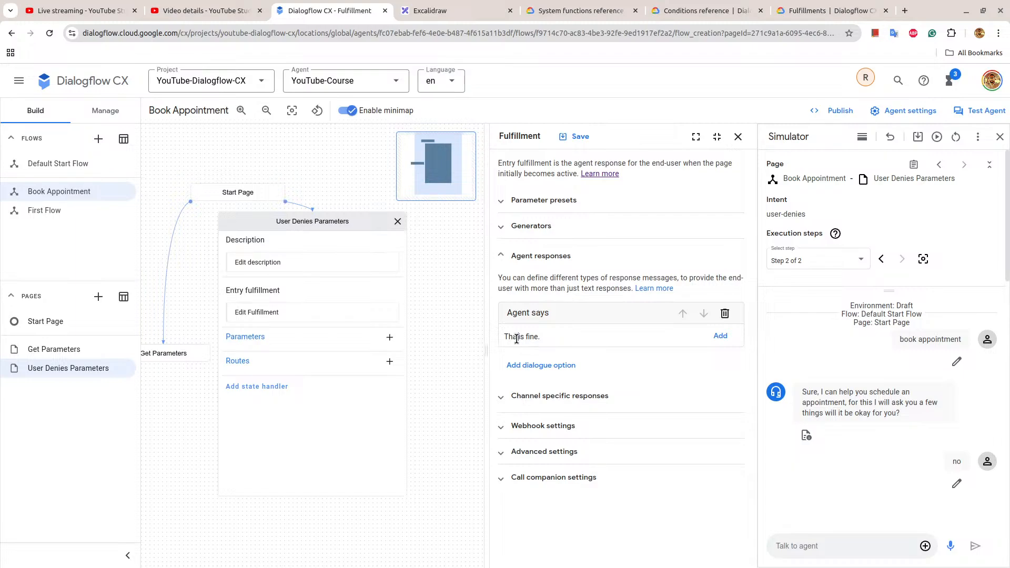
text(t)
key(BackSpace)
key(BackSpace)
click(719, 337)
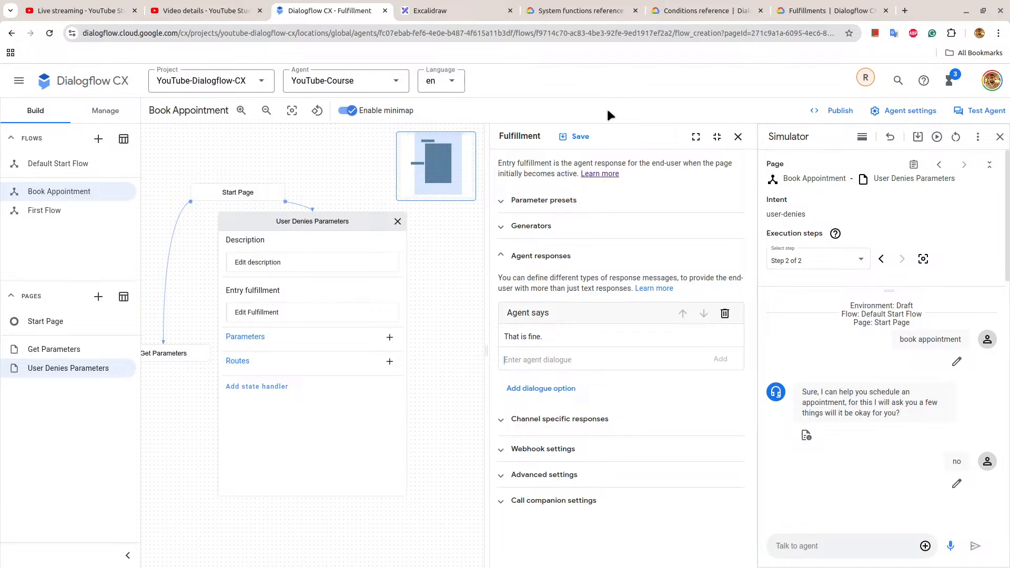
Save the entry fulfillment and add a route with the customized condition true to the User Denies Parameters page.
click(586, 141)
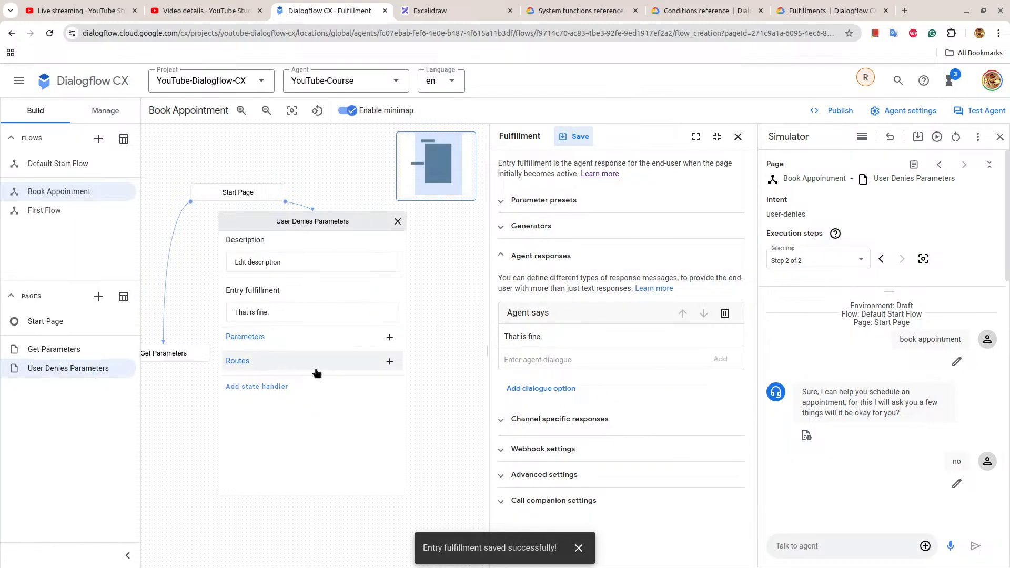
click(394, 366)
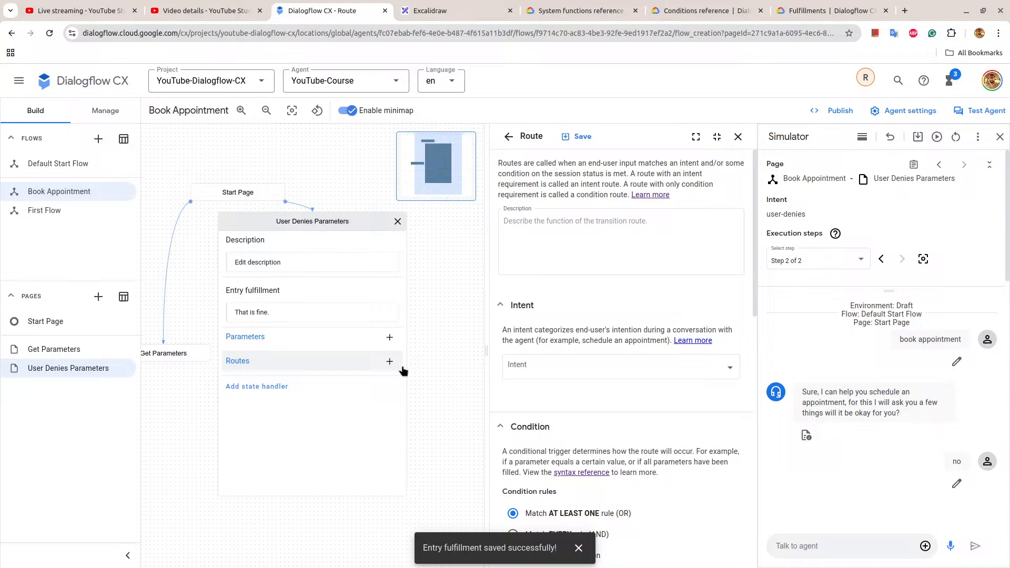
click(543, 372)
key(Escape)
scroll(545, 379, down, 4)
click(544, 380)
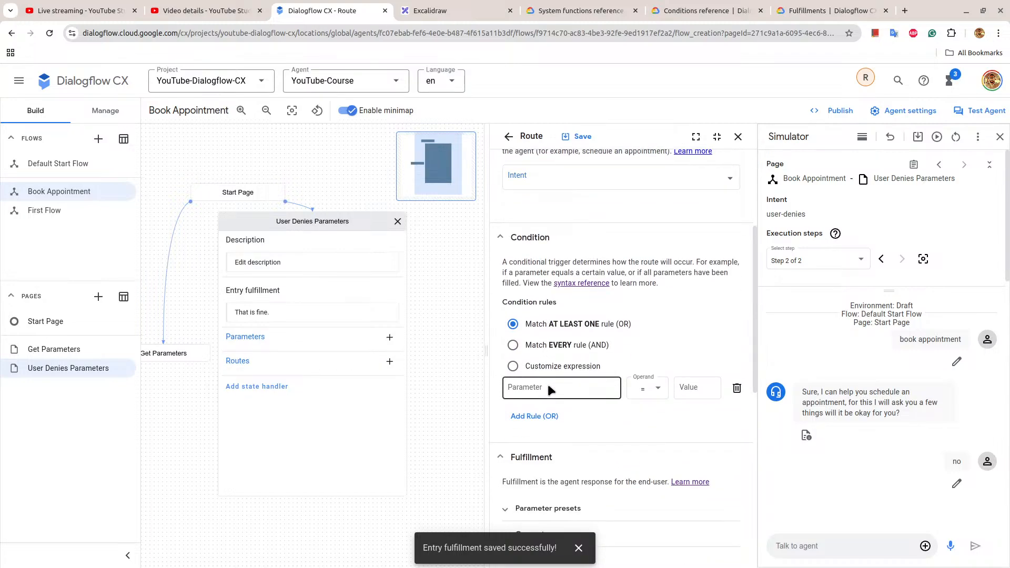
click(522, 368)
click(516, 389)
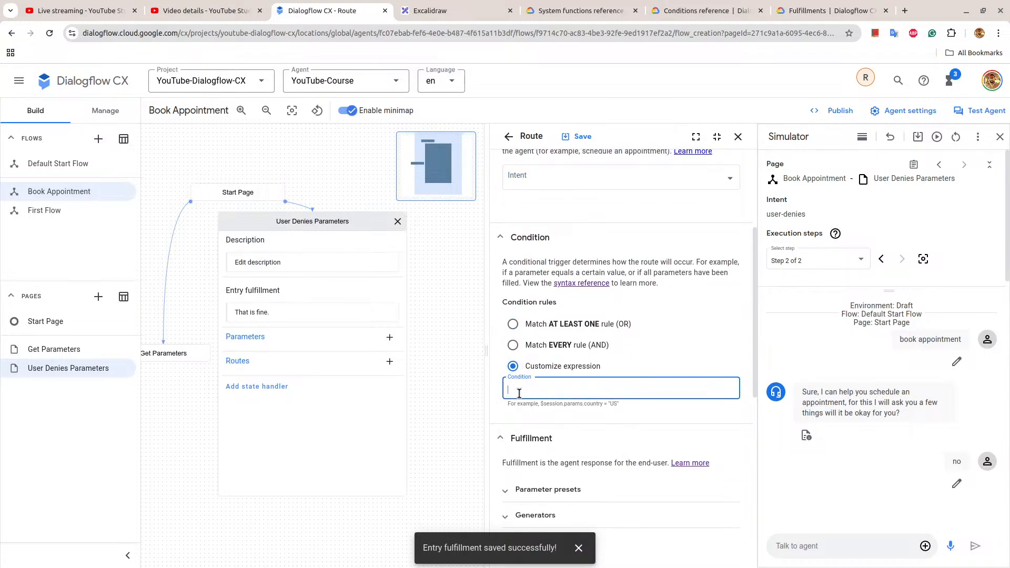
text(true)
scroll(664, 379, down, 8)
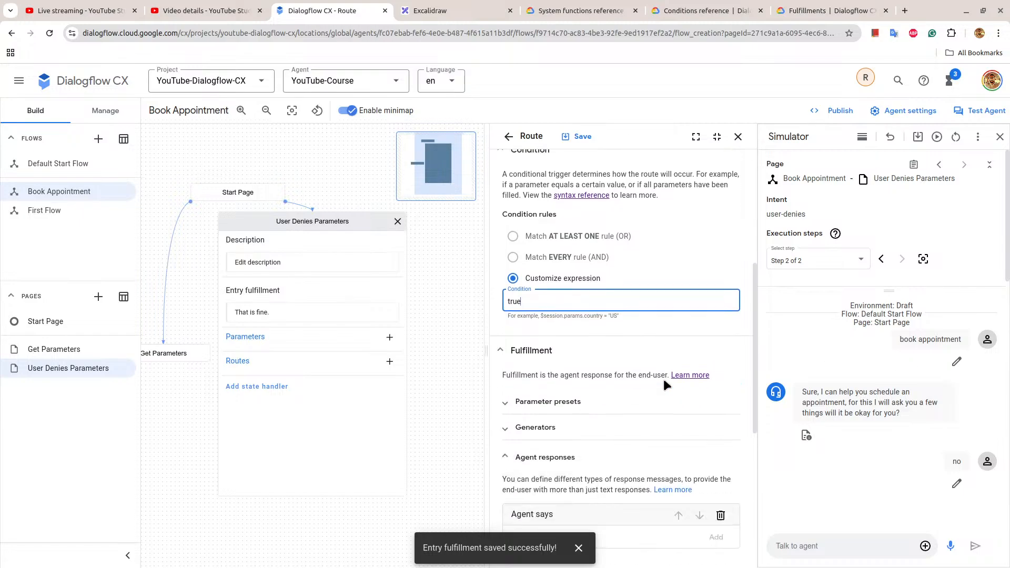
Set the true route's transition to the End Flow page and save the route.
click(561, 440)
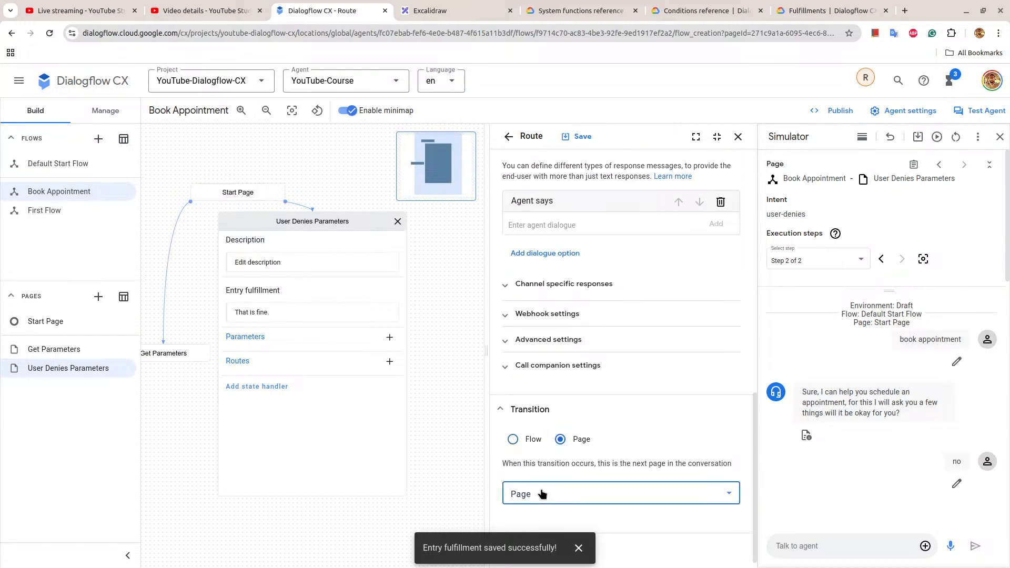
click(540, 488)
scroll(555, 477, down, 2)
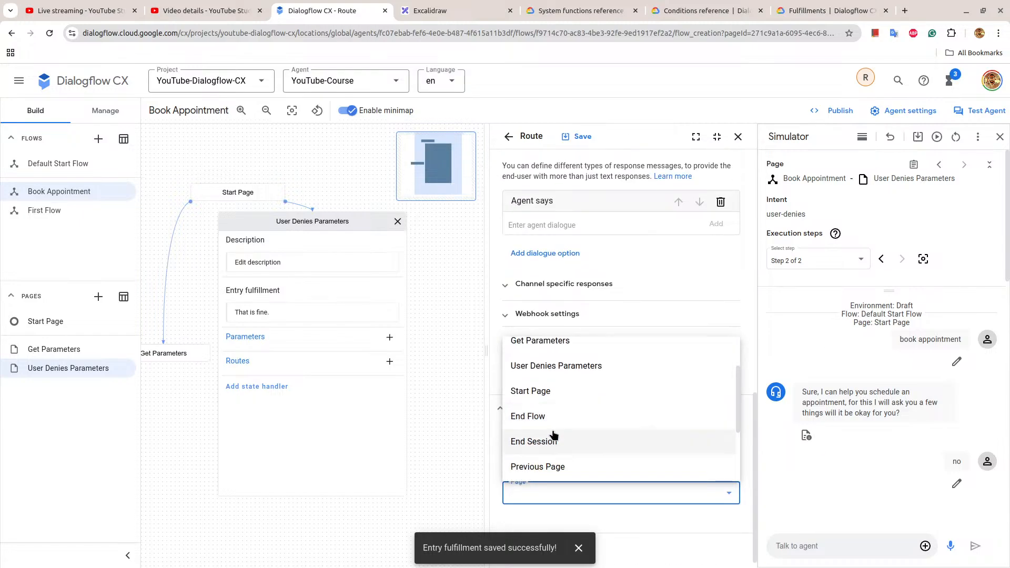
scroll(531, 434, down, 2)
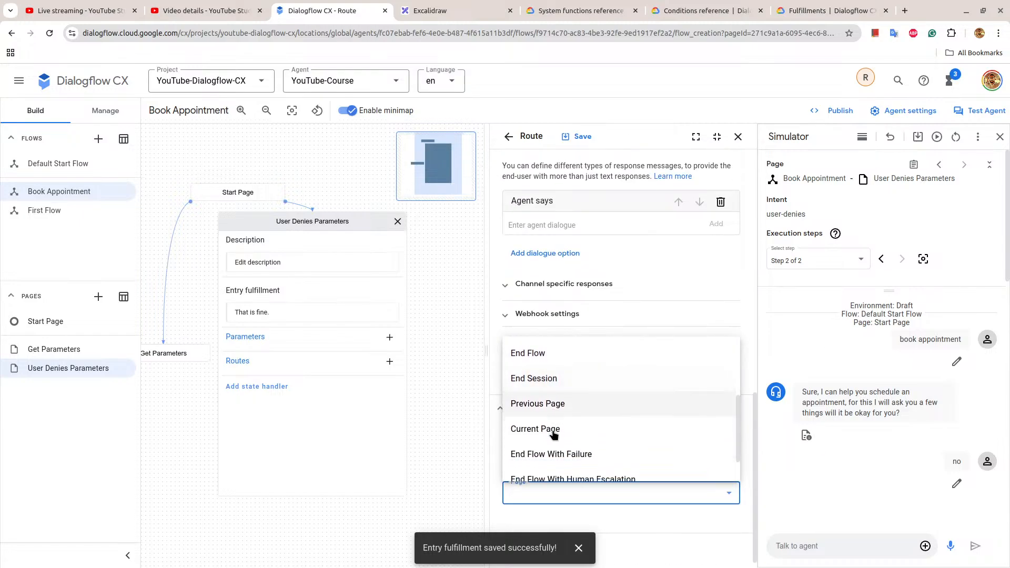
click(548, 354)
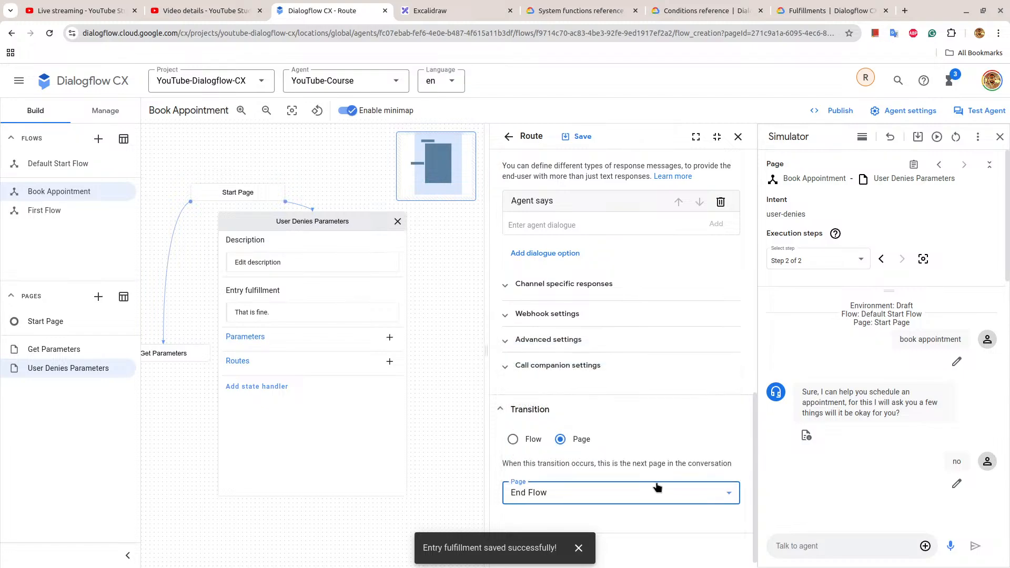
click(576, 138)
click(738, 137)
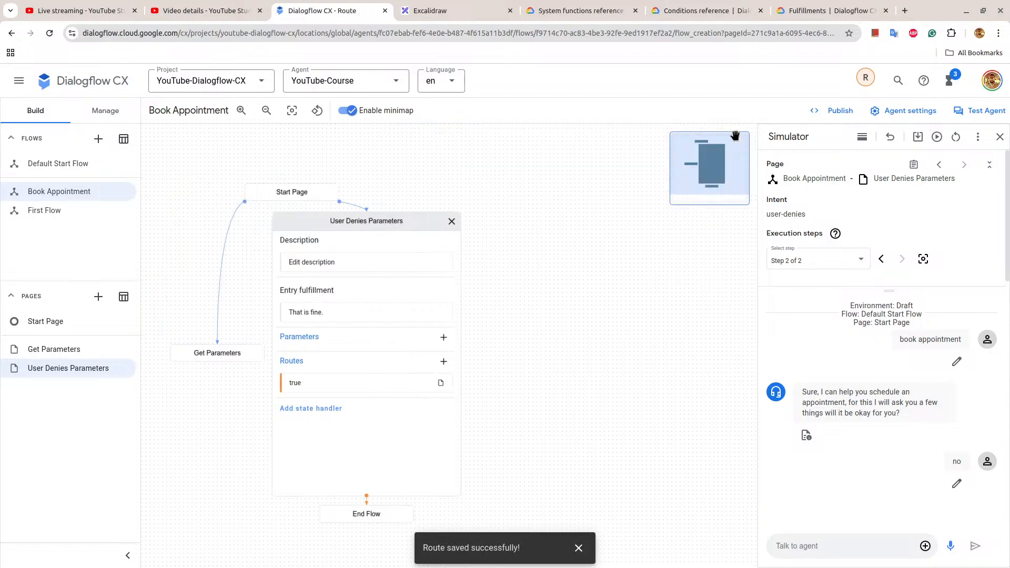
click(403, 219)
click(289, 209)
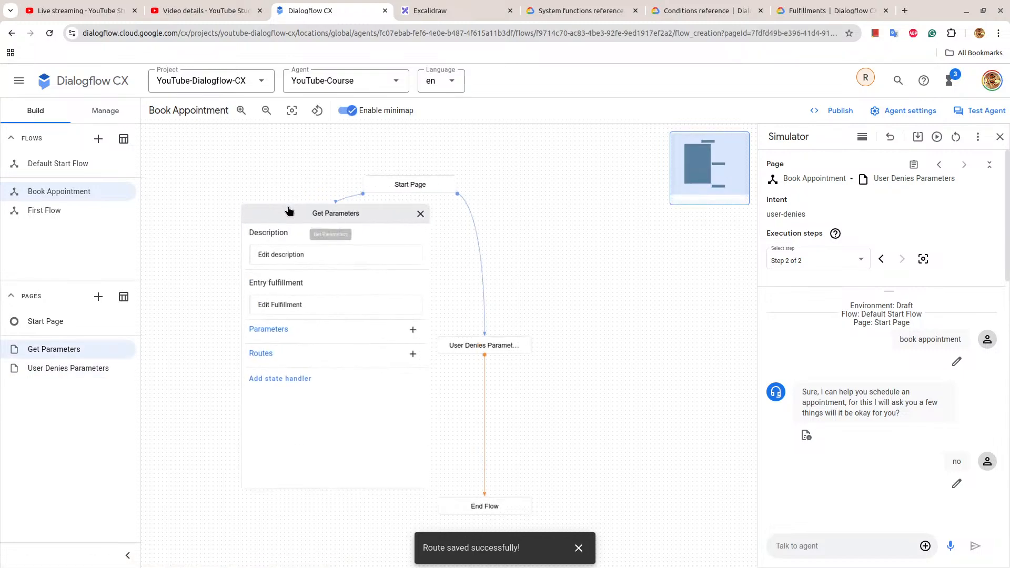
click(337, 318)
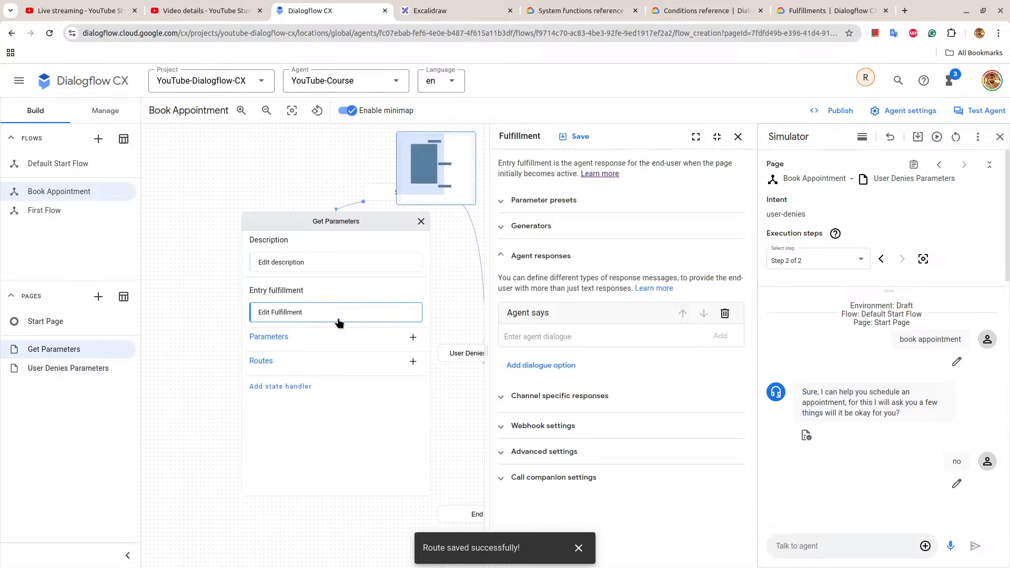
click(739, 136)
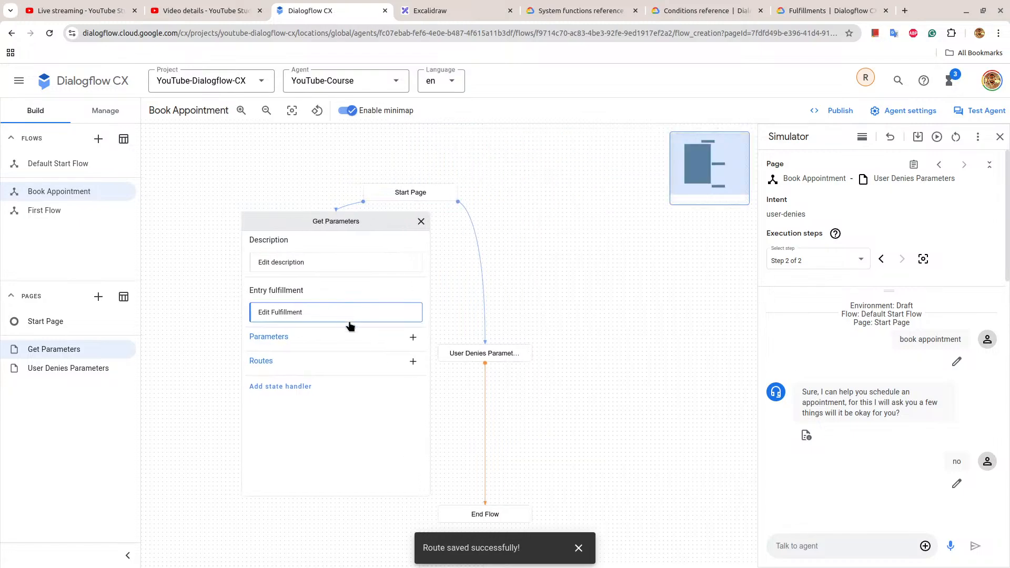
click(412, 337)
click(543, 203)
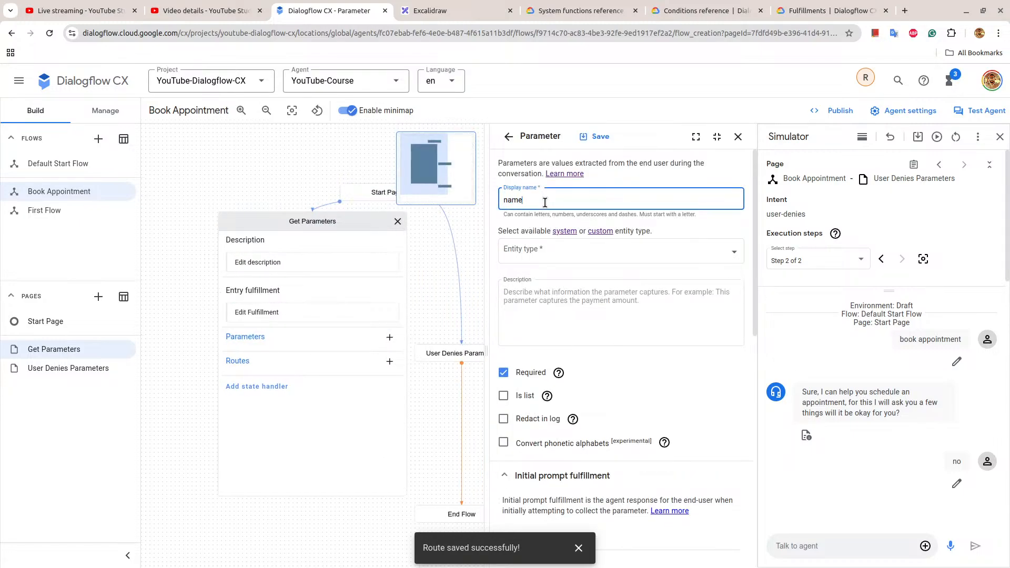
click(564, 246)
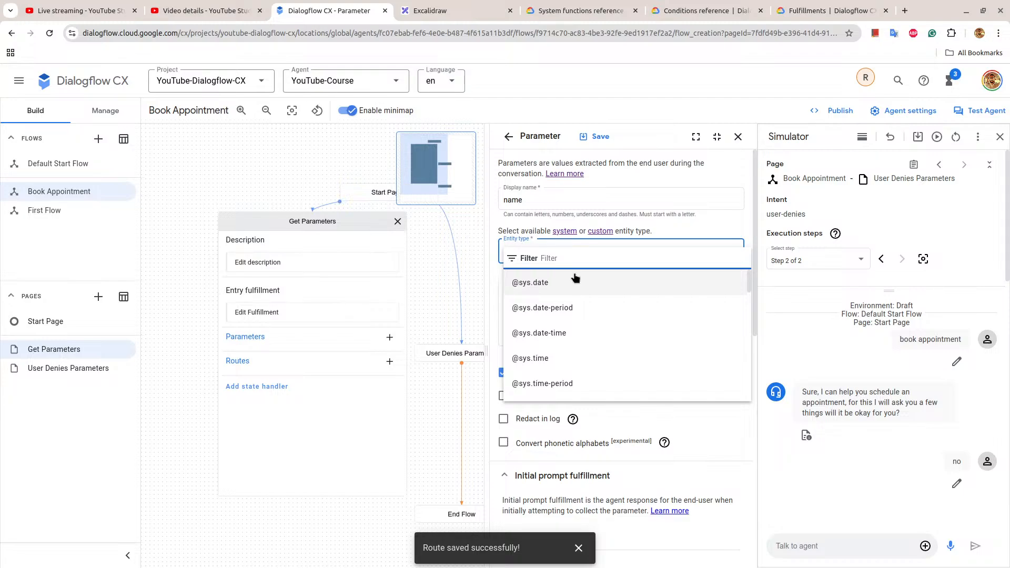
text(pers)
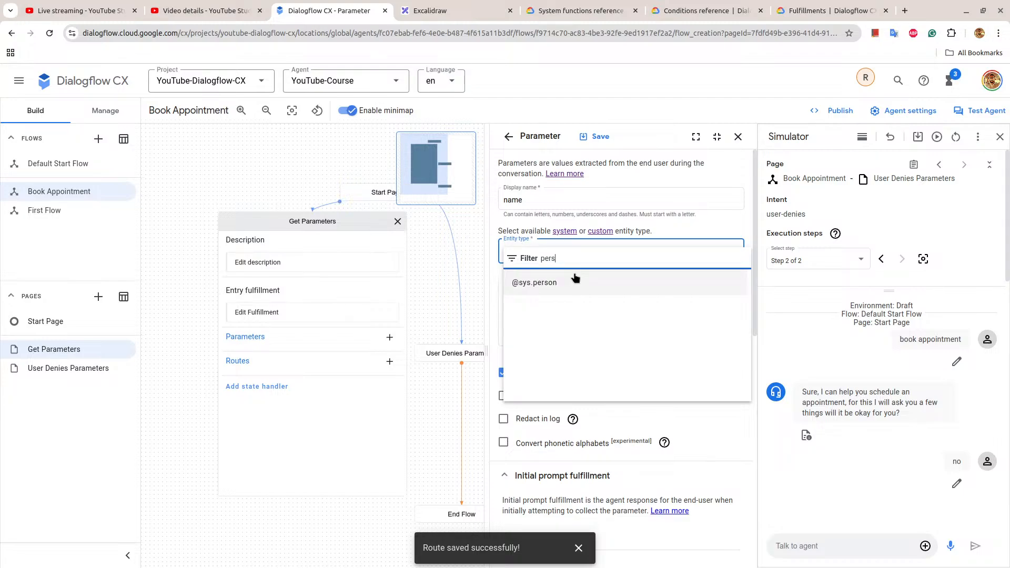
click(579, 281)
Give the name parameter the initial prompt "Please provide your name." and save it.
scroll(579, 284, down, 3)
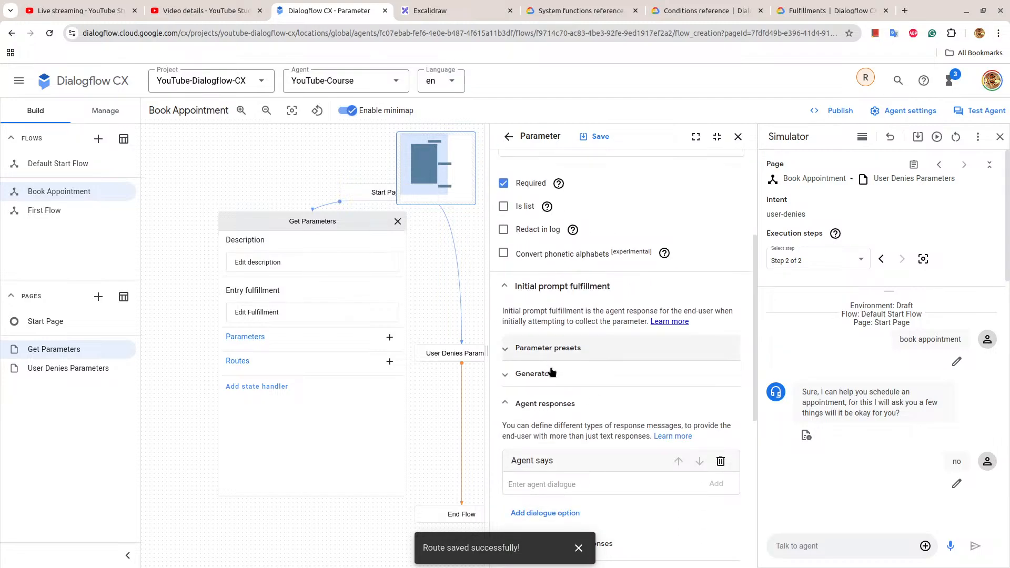
scroll(552, 373, down, 3)
text(Please provide your name)
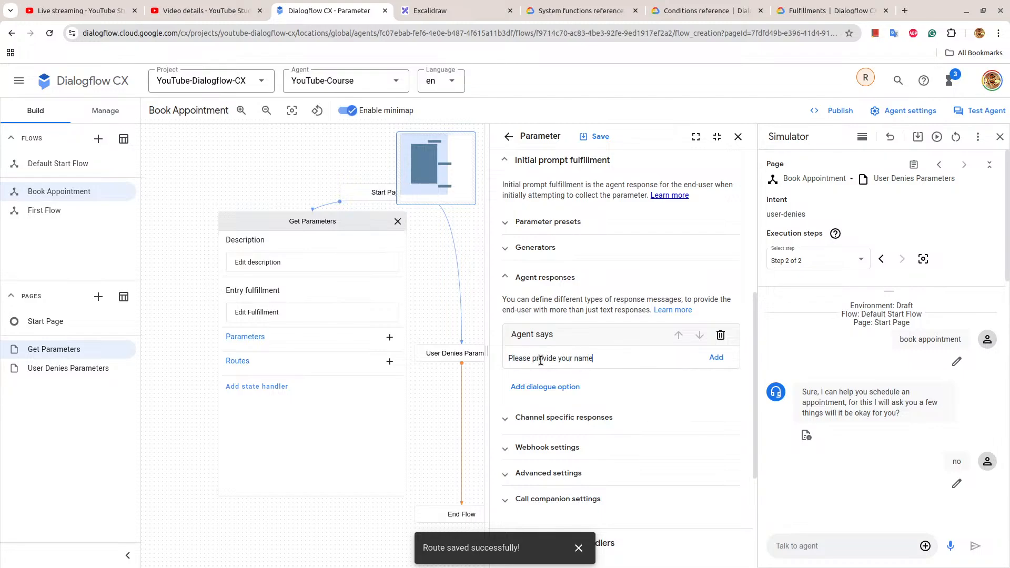
text(.)
key(Return)
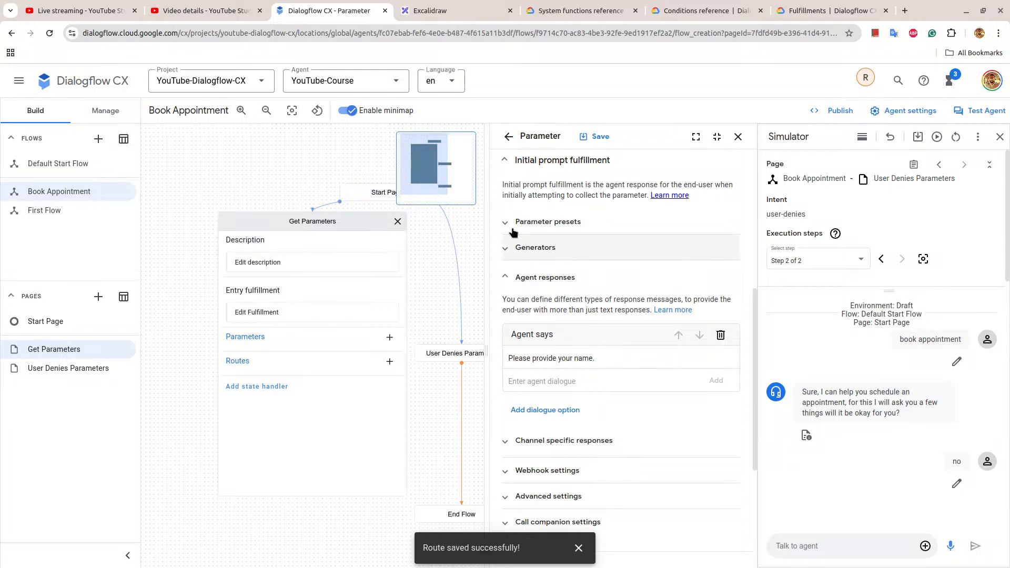
click(597, 137)
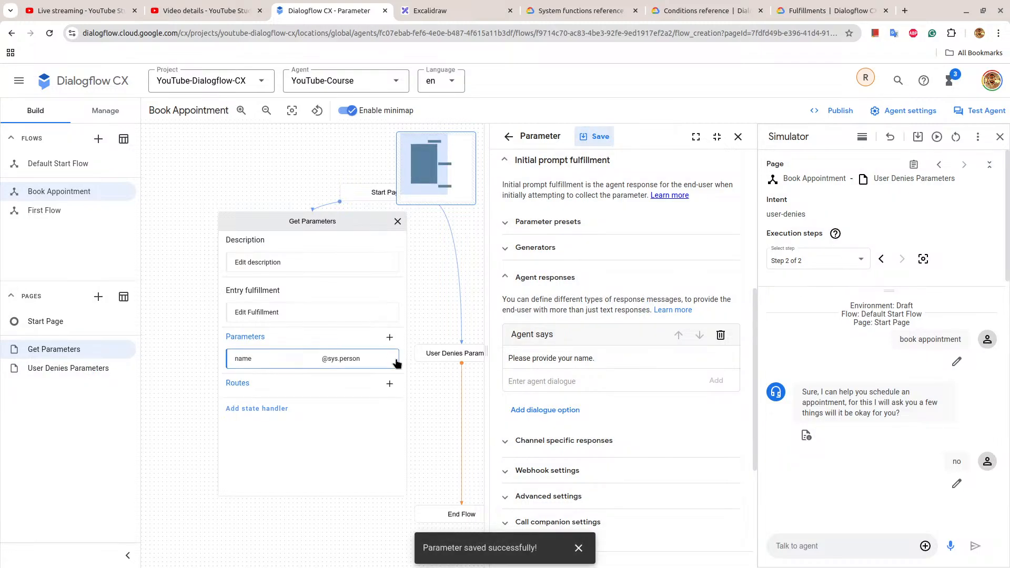
click(389, 337)
click(521, 200)
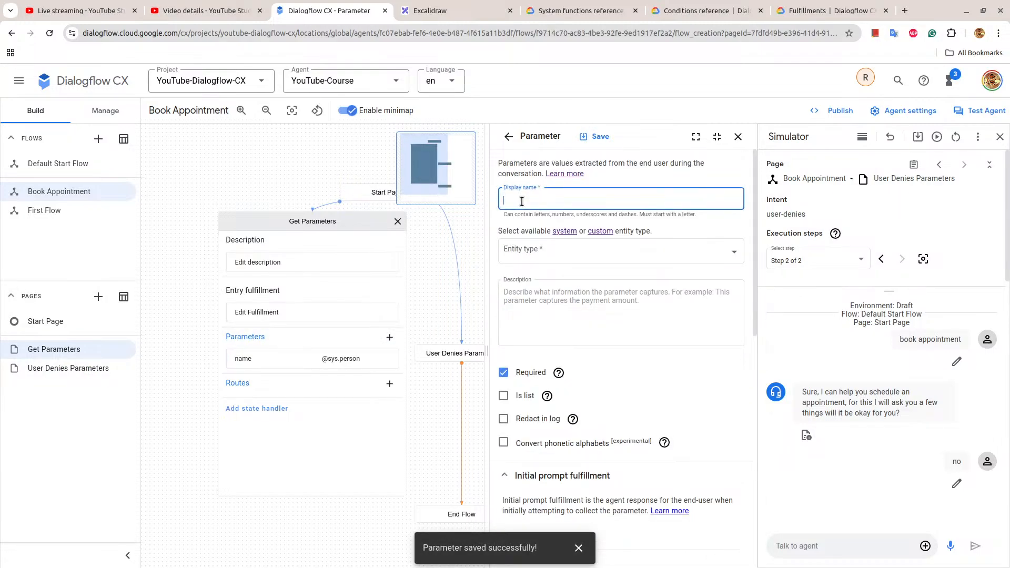
click(551, 252)
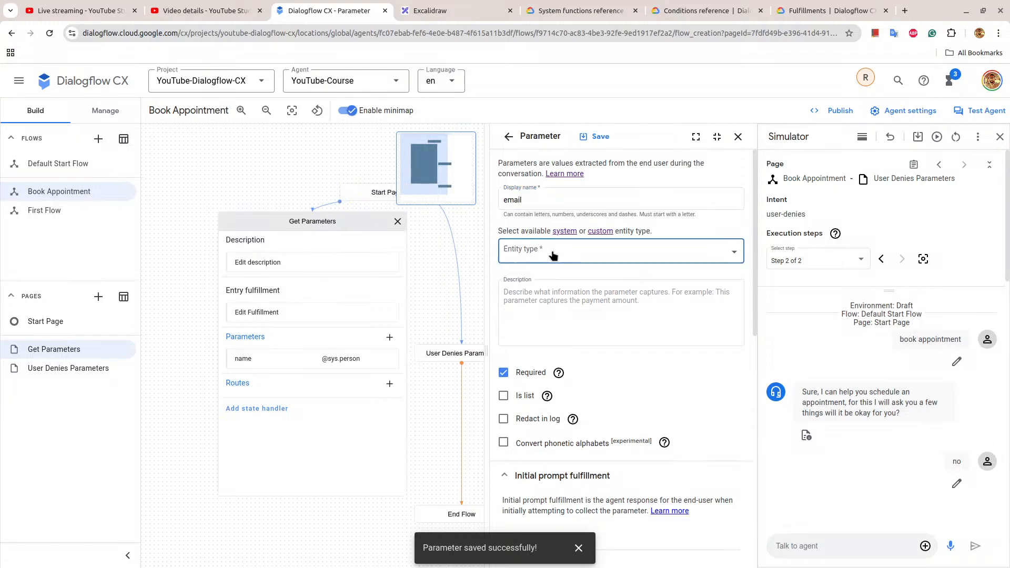
text(email)
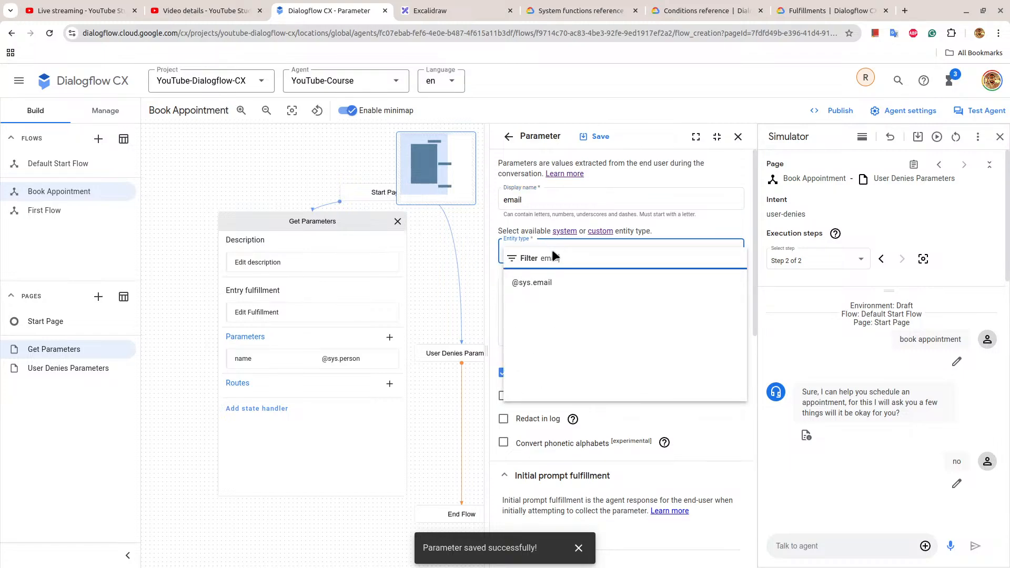
click(570, 281)
Give the email parameter the initial prompt "Please provide your email address." and save it.
scroll(500, 397, down, 5)
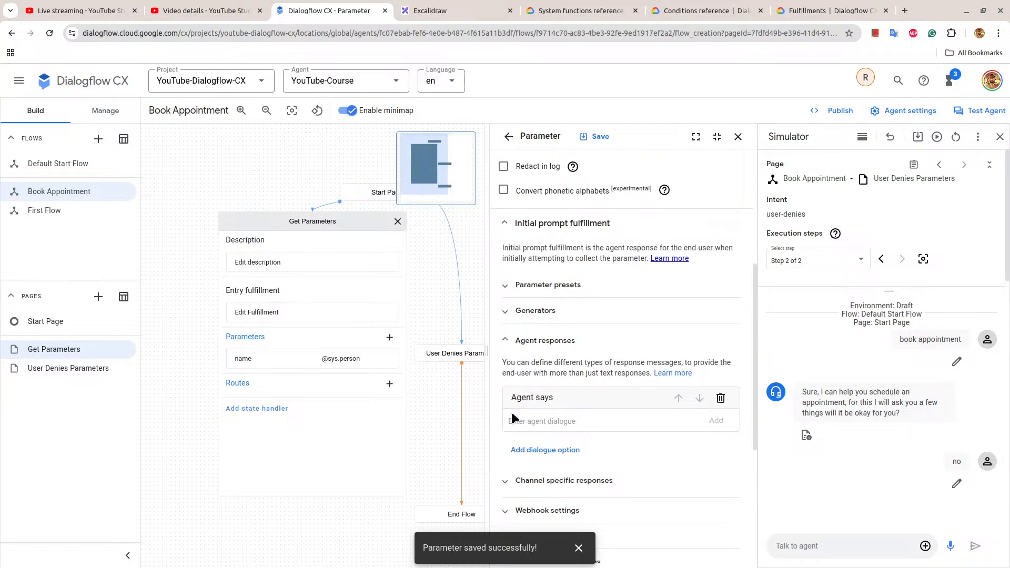
text(Please provide your email address.)
click(718, 421)
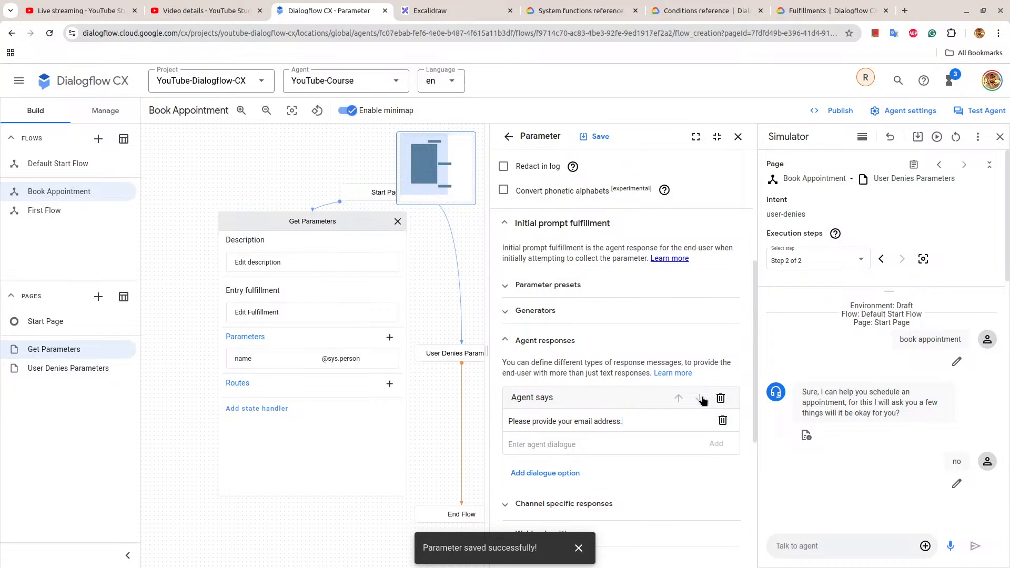
click(605, 141)
click(738, 137)
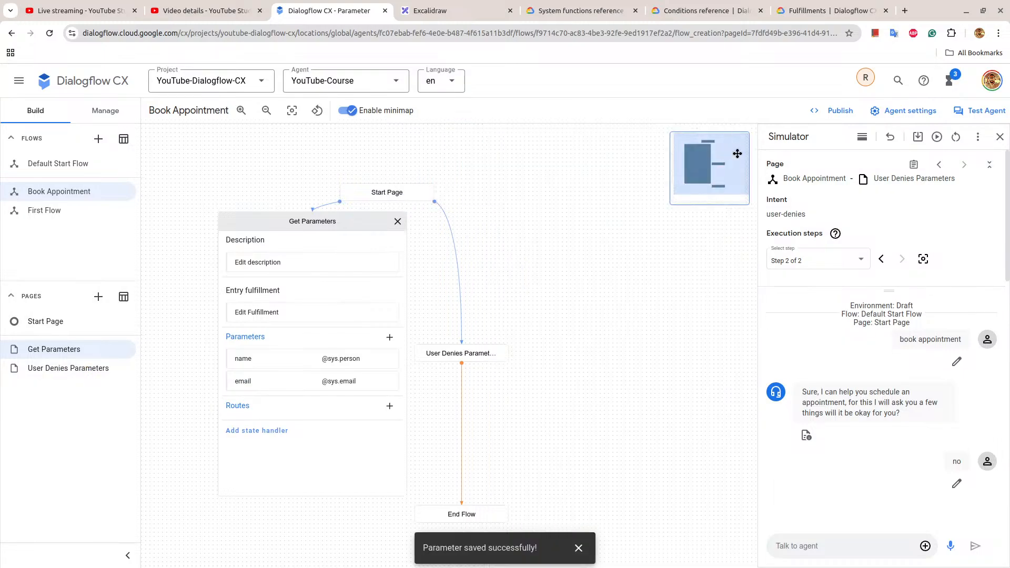
click(414, 338)
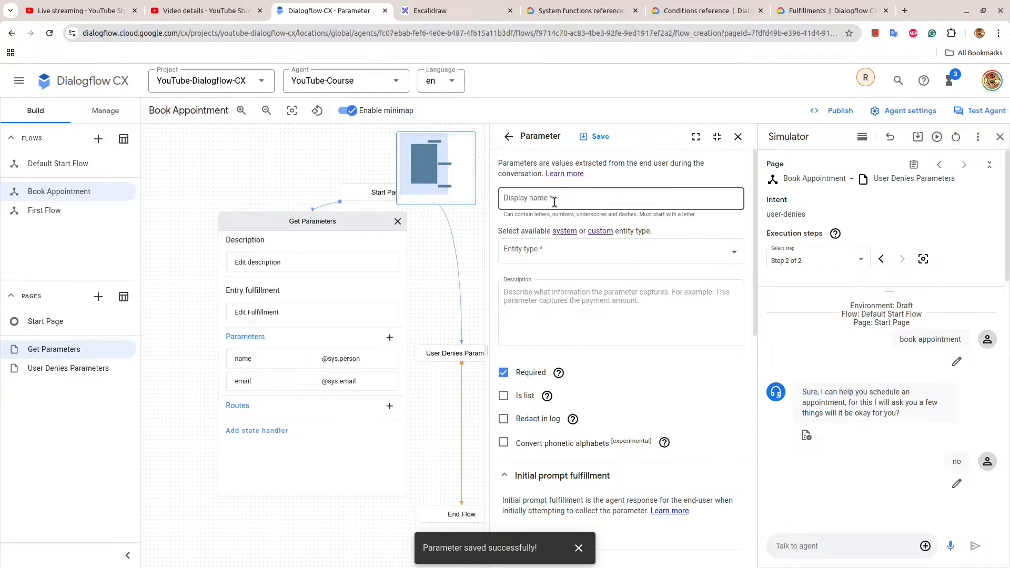
click(424, 10)
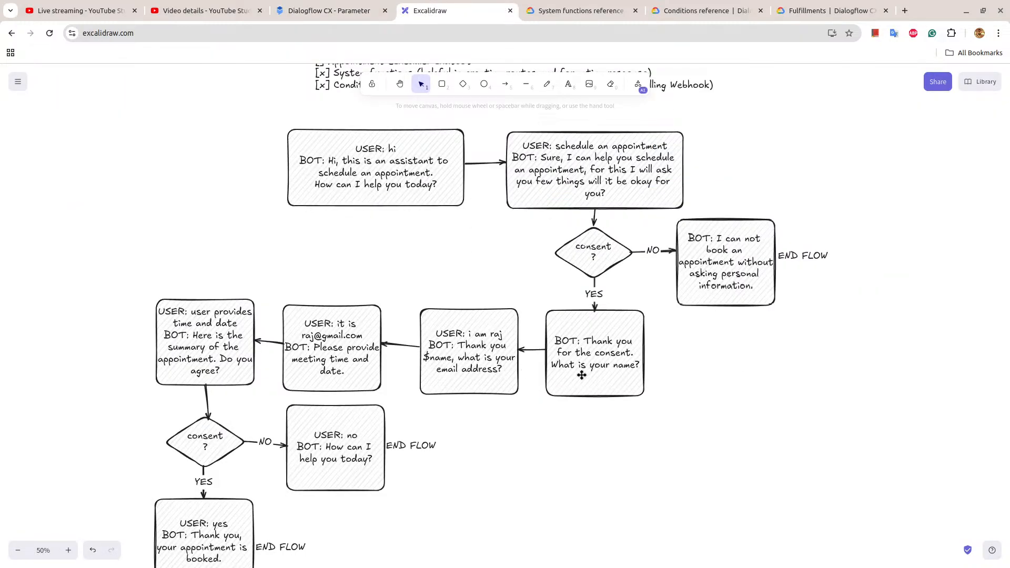
click(368, 10)
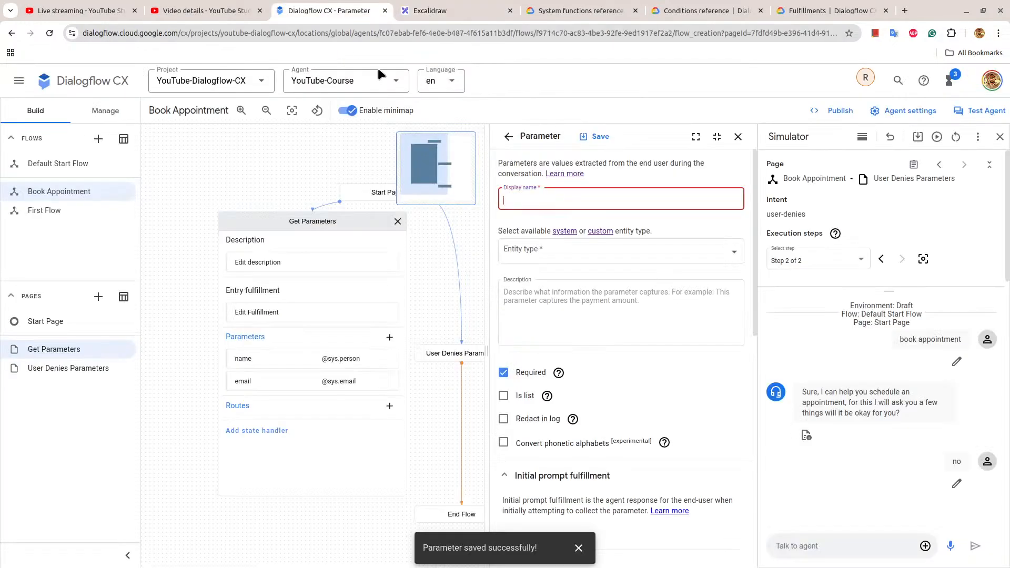
text(da)
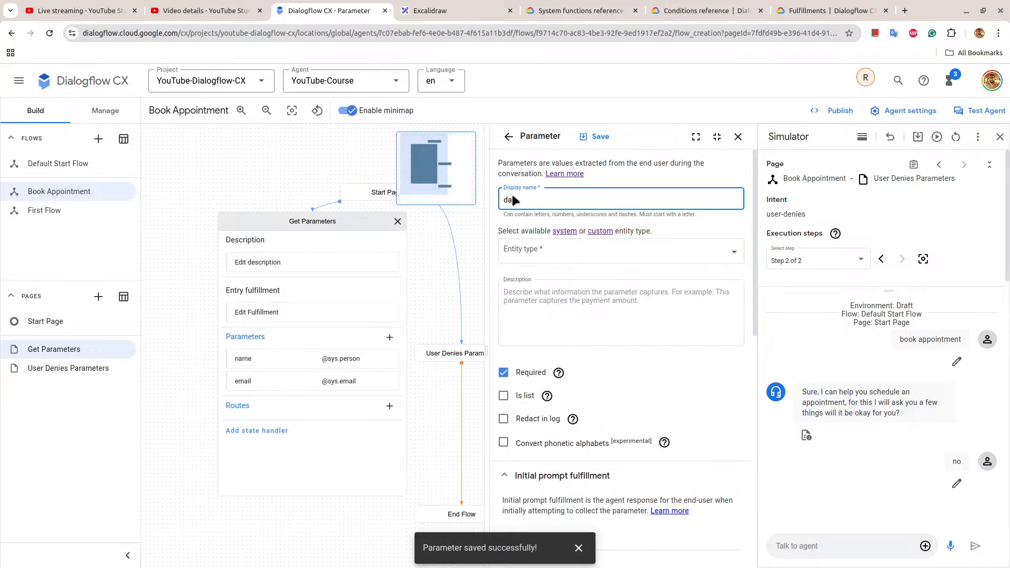
text(te_time)
click(535, 258)
click(570, 334)
Give the date_time parameter the initial prompt "Please provide the date and time for the meeting." and save it.
scroll(570, 335, down, 6)
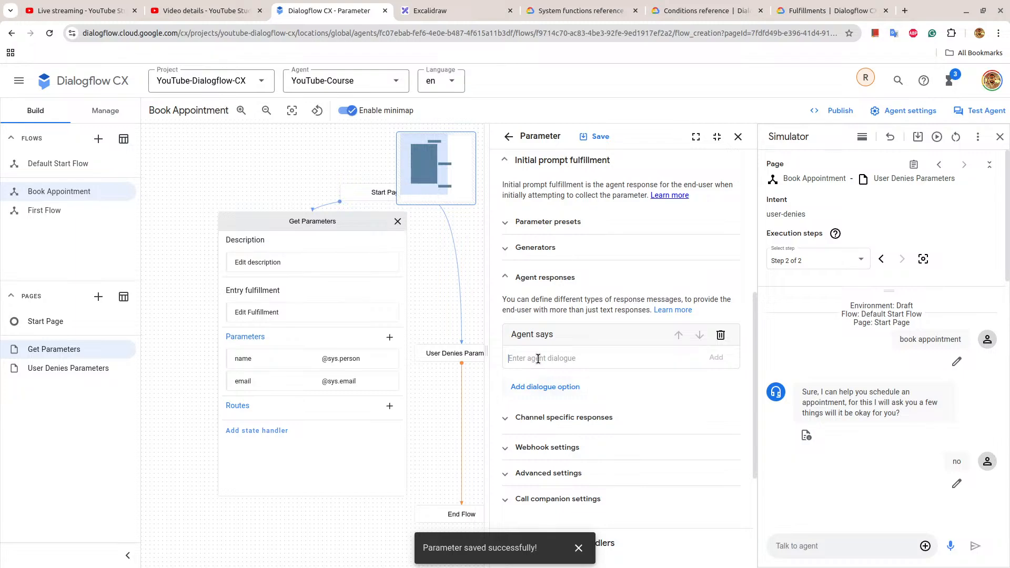
click(538, 358)
text(Pl)
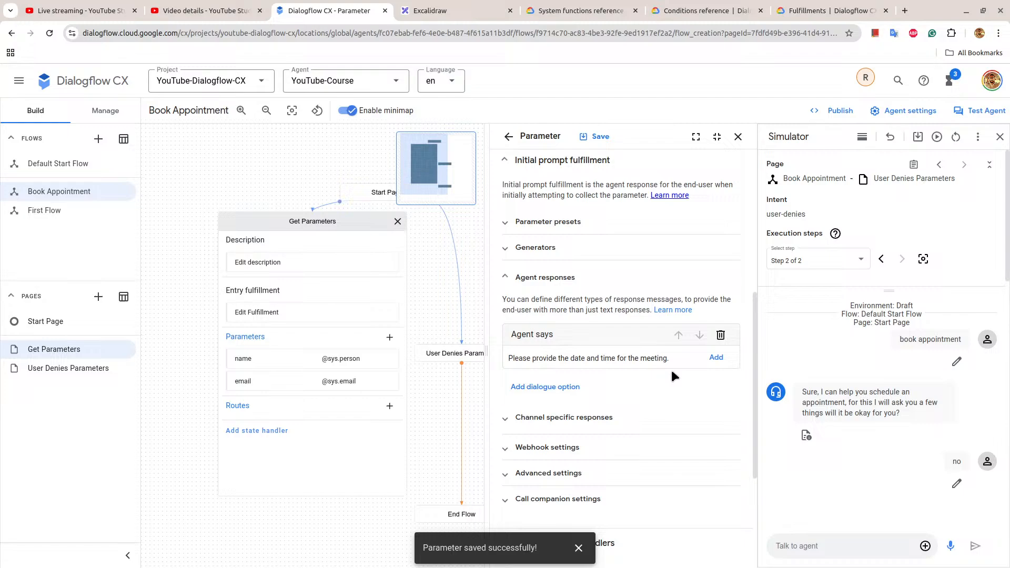
click(716, 358)
click(610, 135)
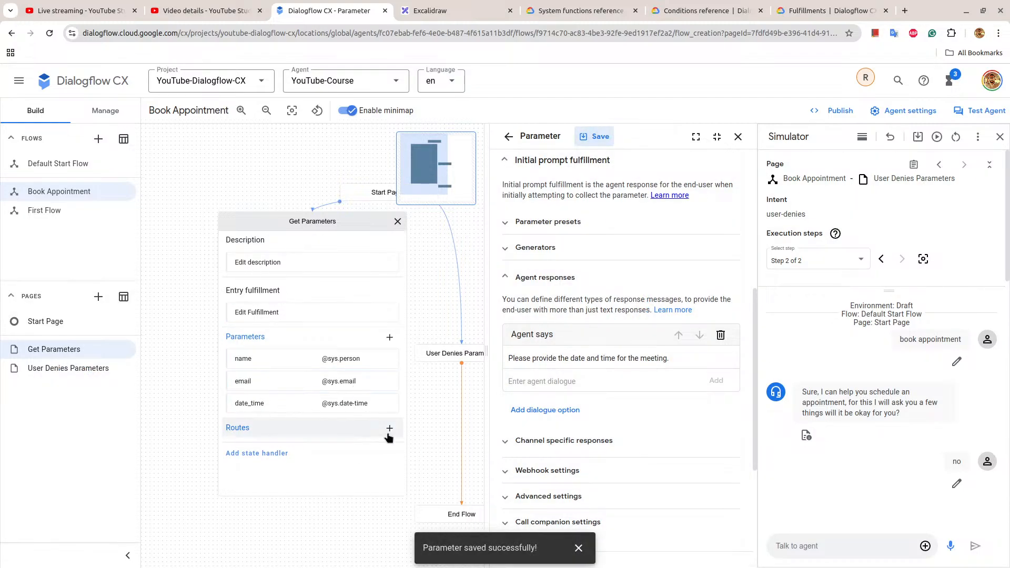
click(738, 137)
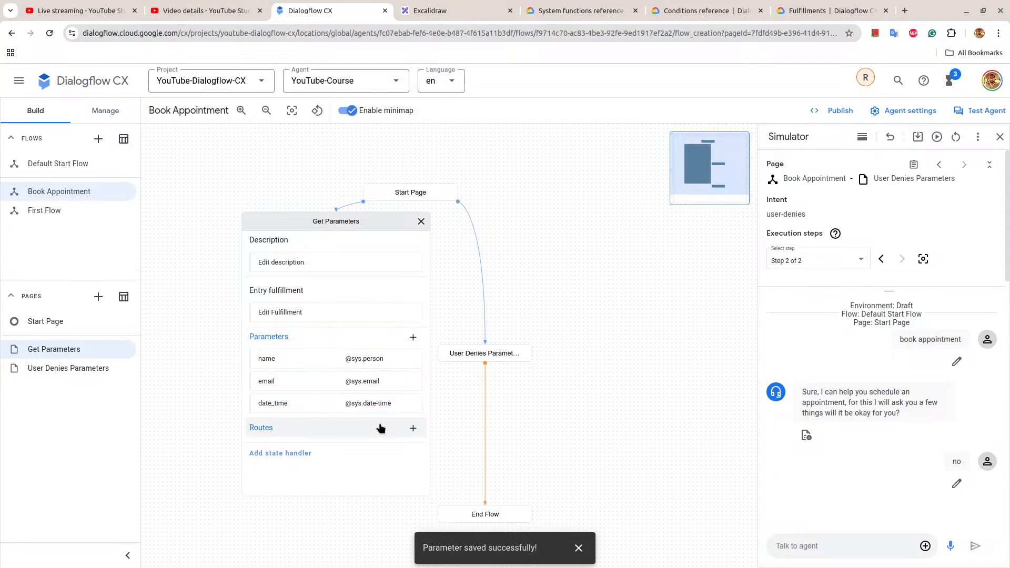
Add a route to the Get Parameters page with the at-least-one-rule condition $page.params.status = FINAL.
click(413, 427)
scroll(534, 318, down, 5)
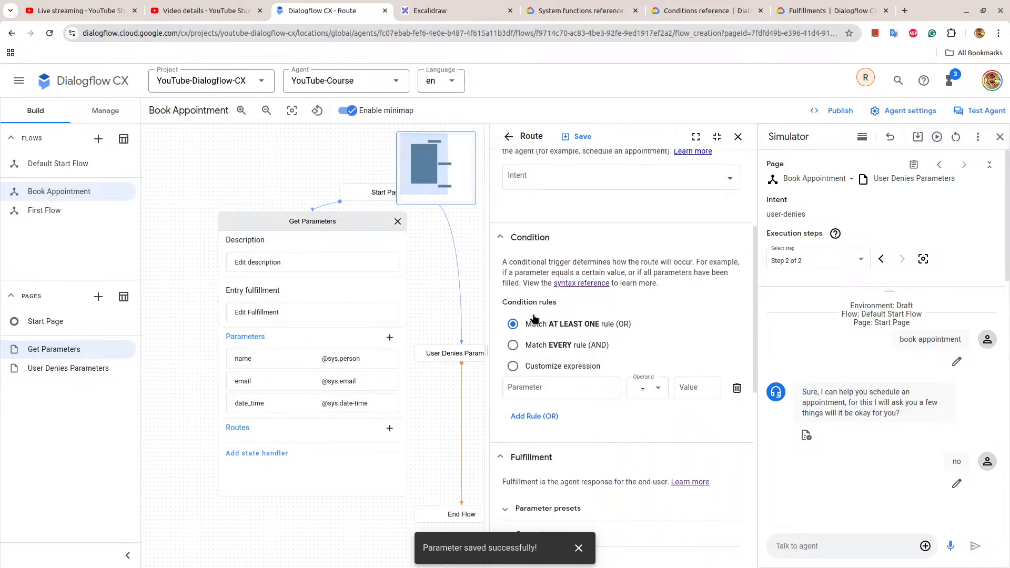
click(514, 243)
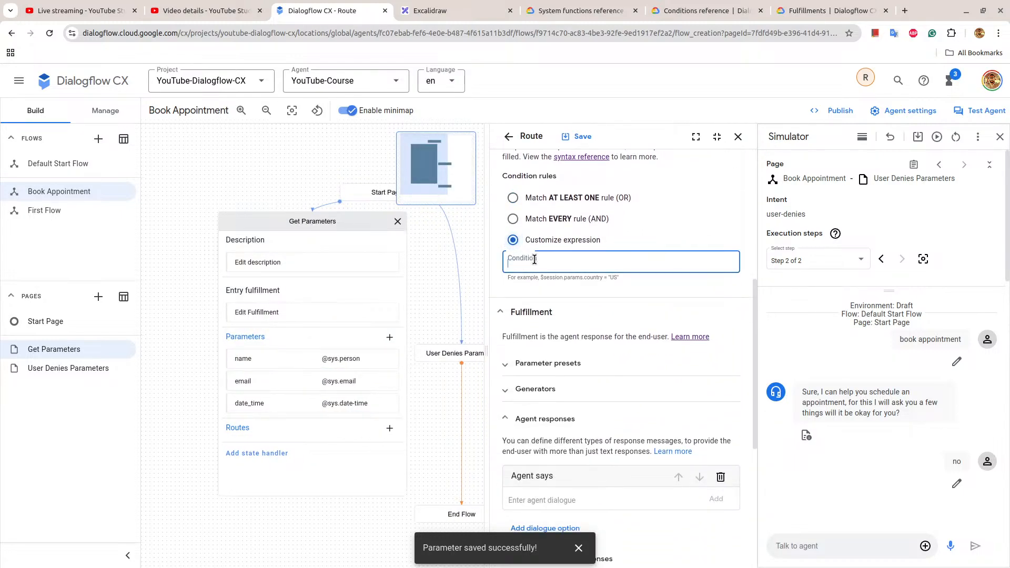
click(516, 199)
click(535, 263)
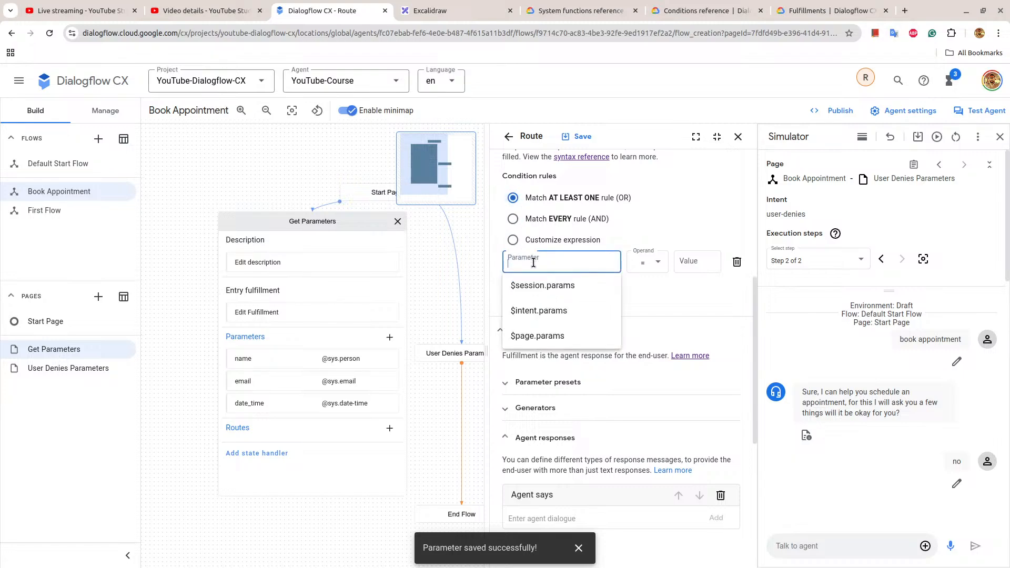
click(566, 329)
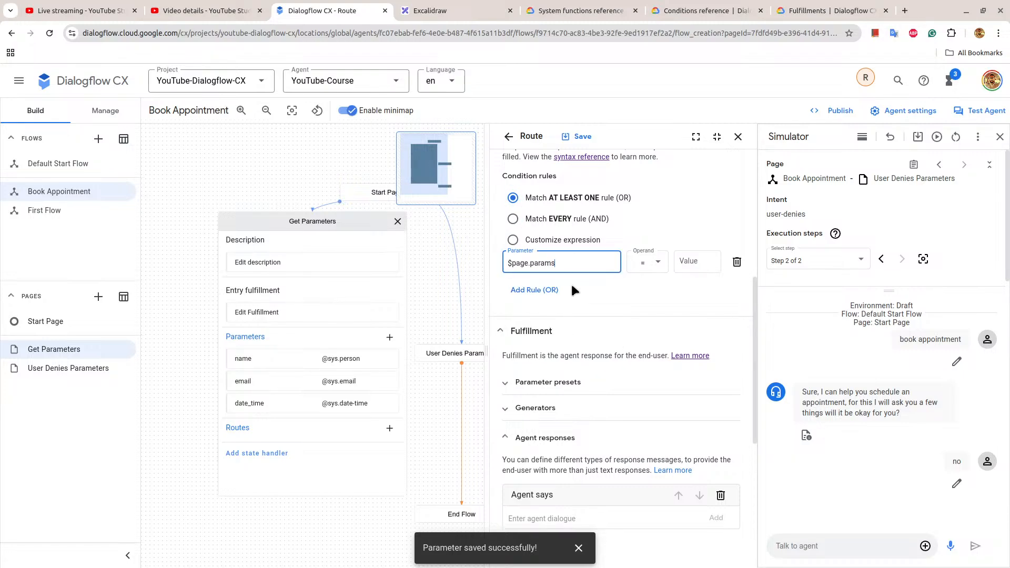
text(.status)
click(710, 261)
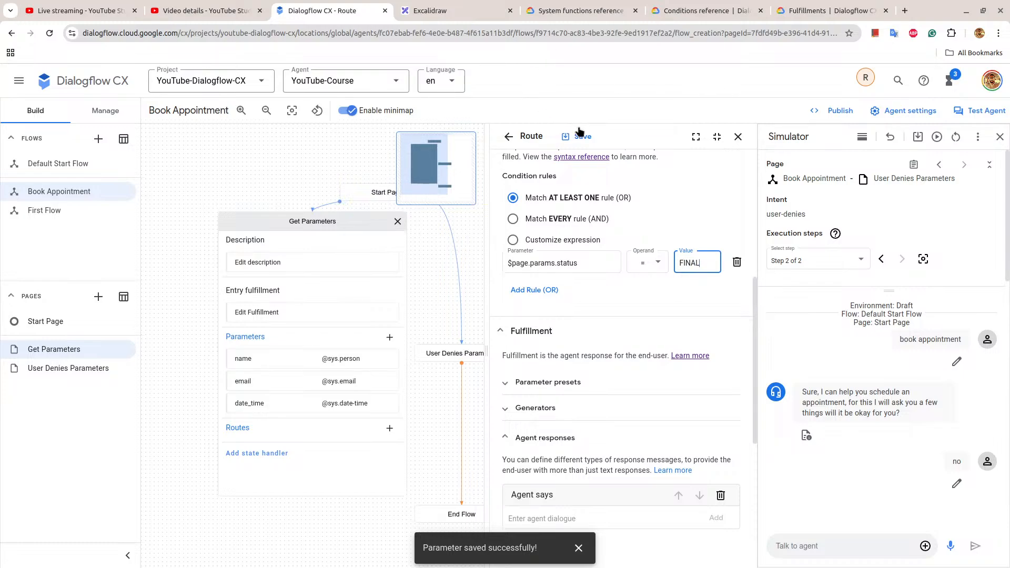
Copy the bot message "Here is the summary of the appointment. Do you agree?" from the conversation diagram in Excalidraw.
scroll(644, 363, down, 3)
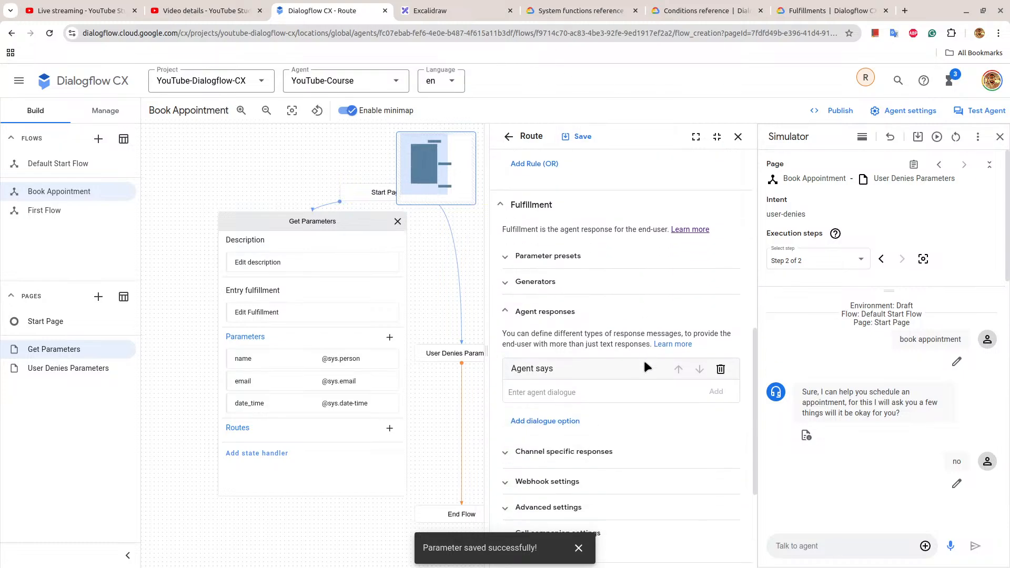
scroll(645, 366, down, 3)
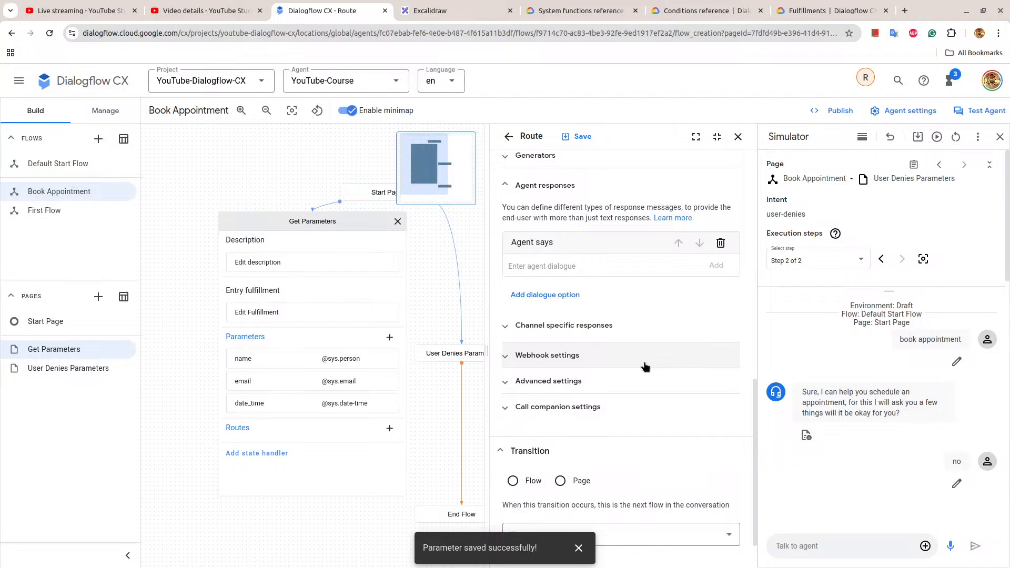
scroll(614, 342, down, 1)
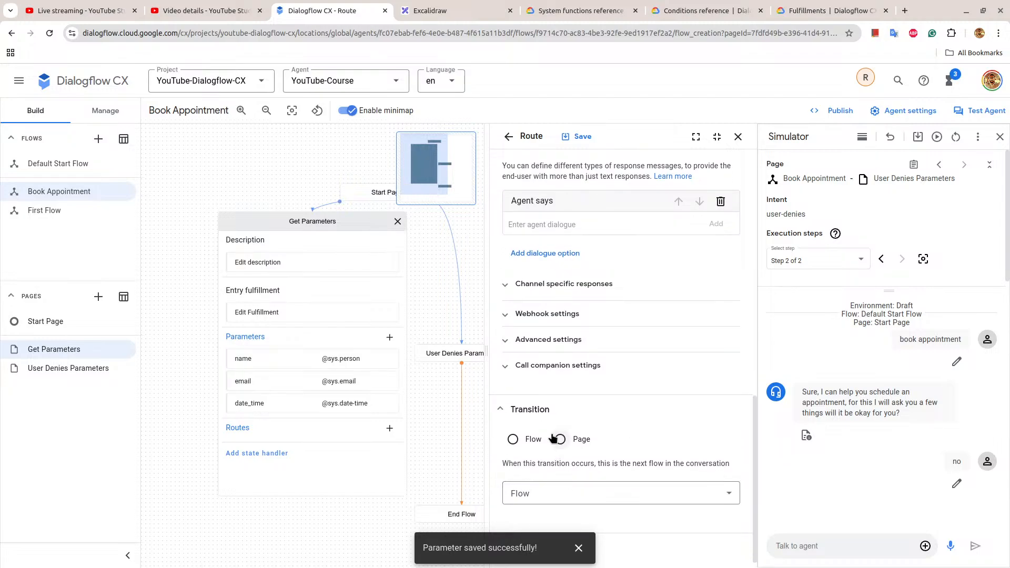
scroll(605, 298, up, 6)
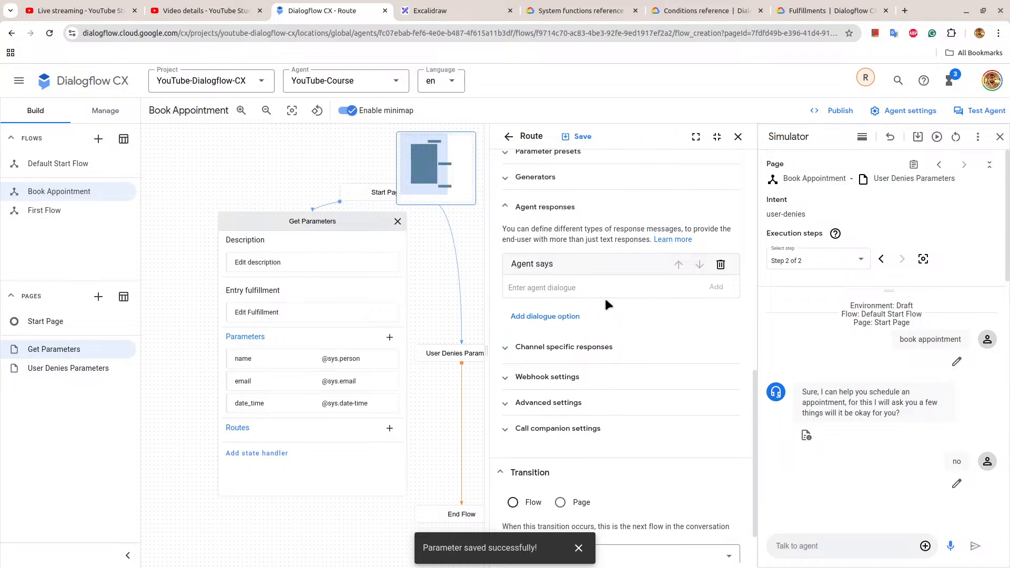
scroll(605, 304, down, 5)
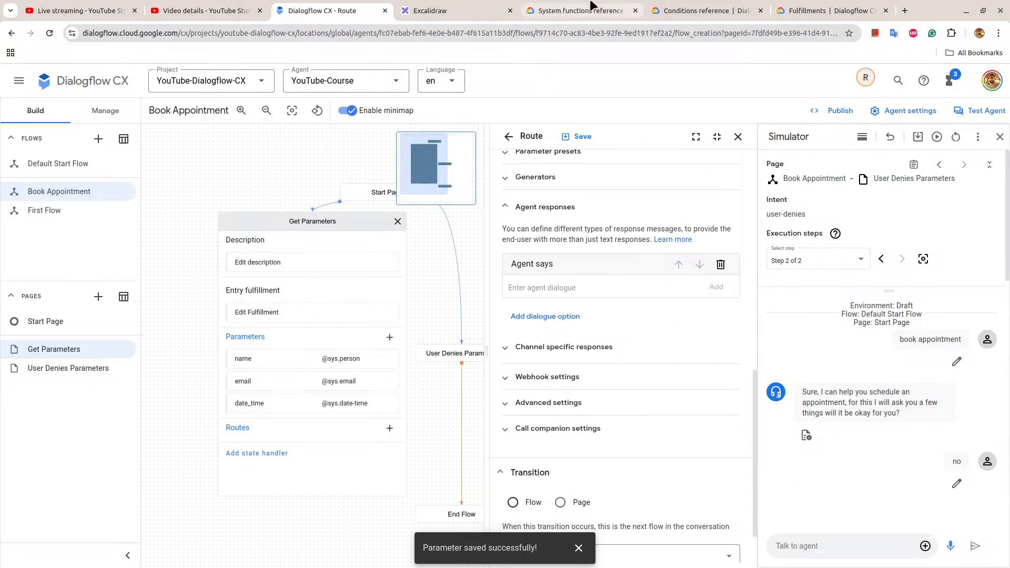
click(489, 11)
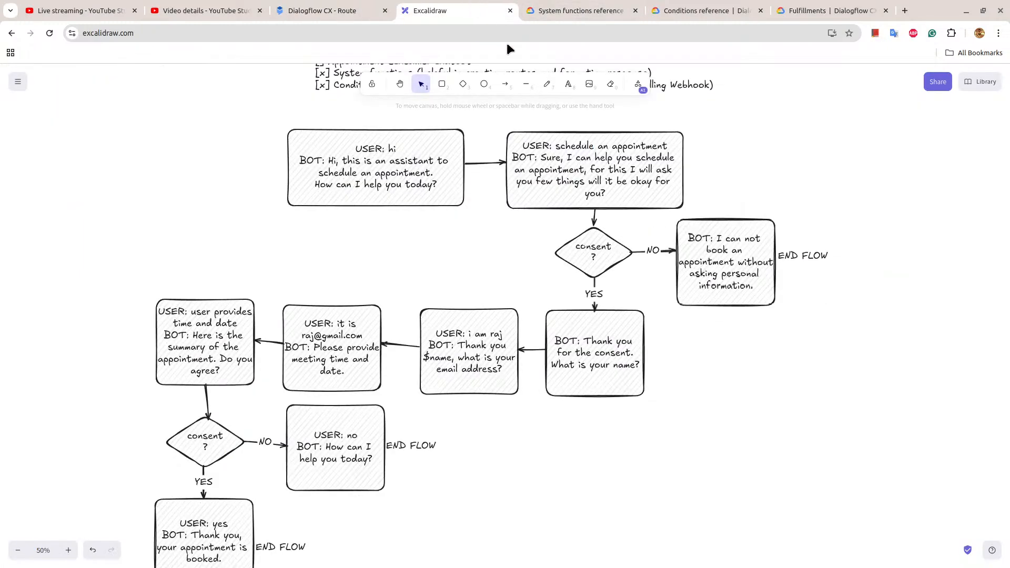
click(192, 350)
double_click(194, 336)
click(194, 335)
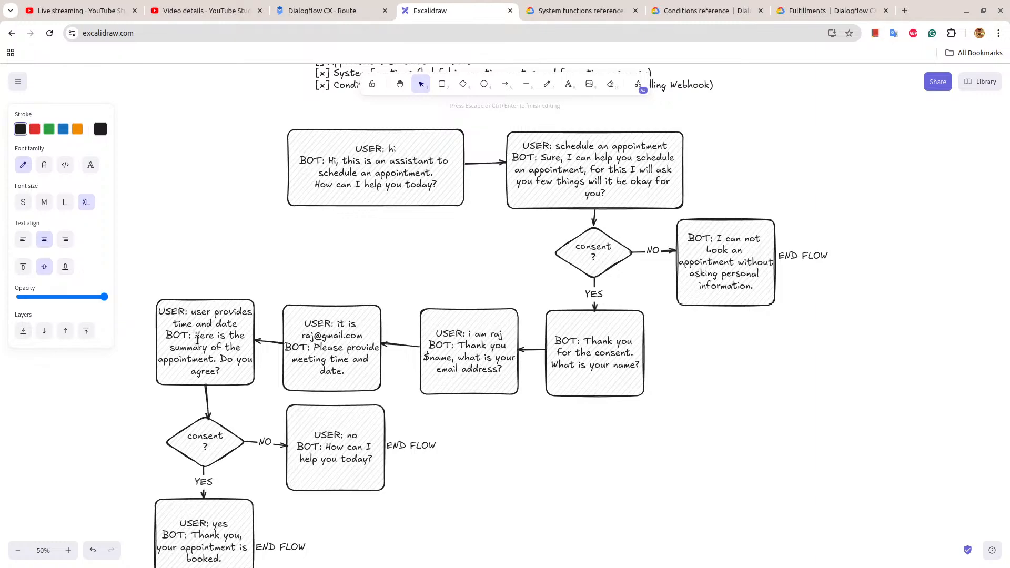
drag(197, 340, 226, 375)
key(ctrl+c)
Paste the message into the route's agent response in Dialogflow CX and remove "Do you agree?" from it.
click(322, 11)
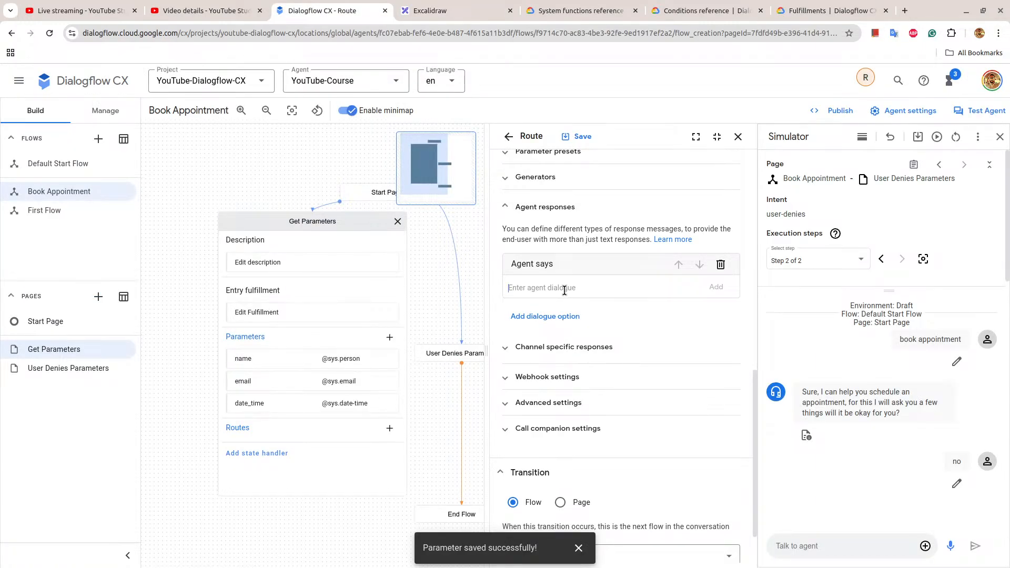
key(ctrl+v)
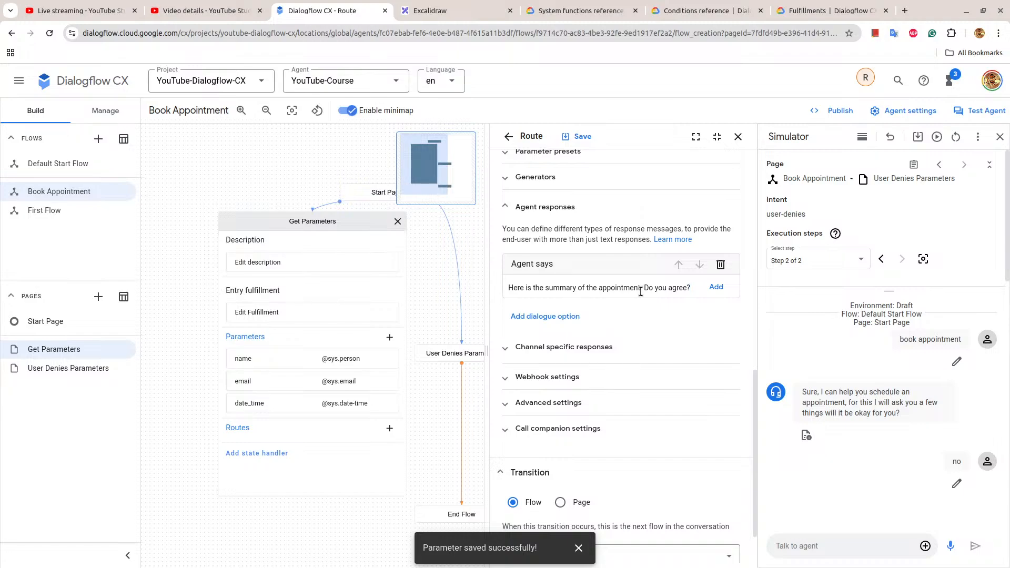
drag(643, 287, 690, 288)
key(BackSpace)
Add a second text response to the route with $session.params.person.name as its first line.
click(568, 318)
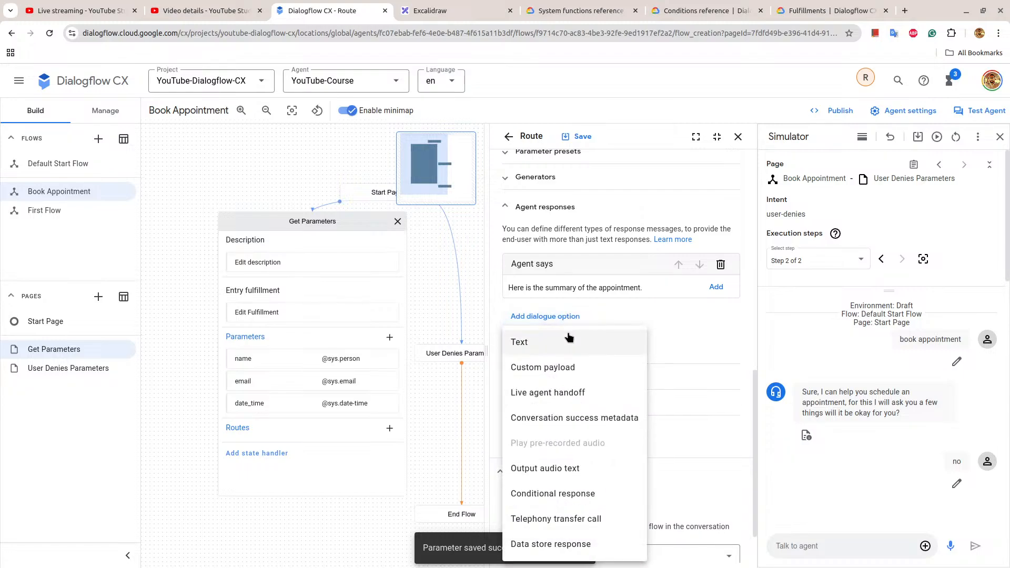
click(563, 341)
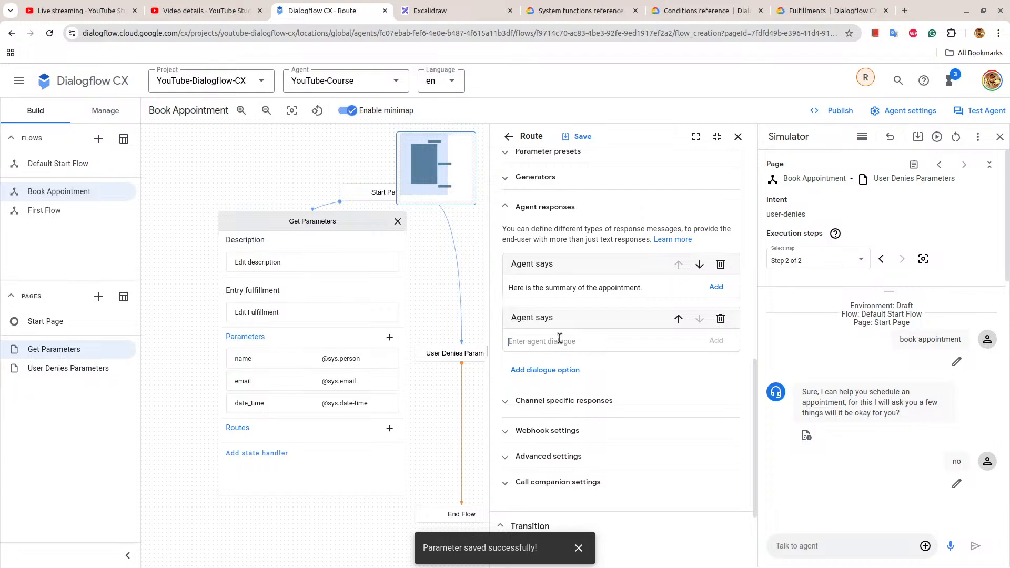
text($session.params.person.name)
key(Return)
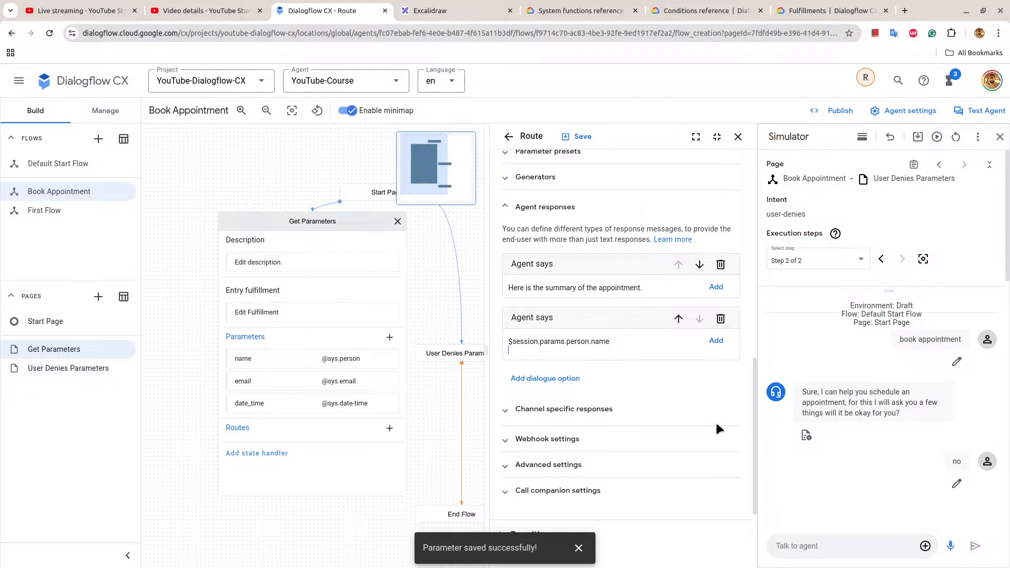
Duplicate the name reference onto the second line of that response and change it to $session.params.email.
key(Up)
key(shift+End)
key(ctrl+c)
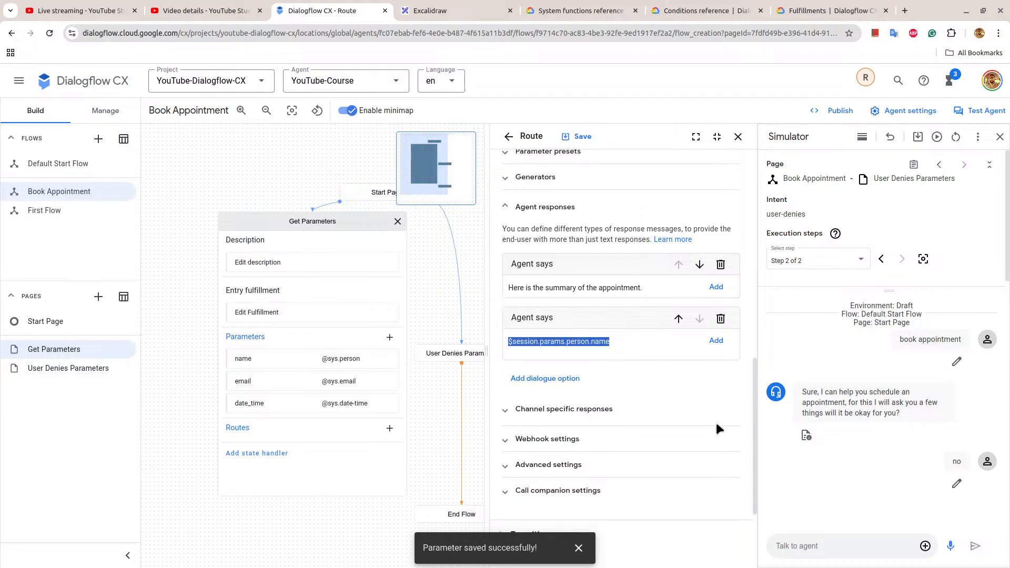
key(Down)
key(ctrl+v)
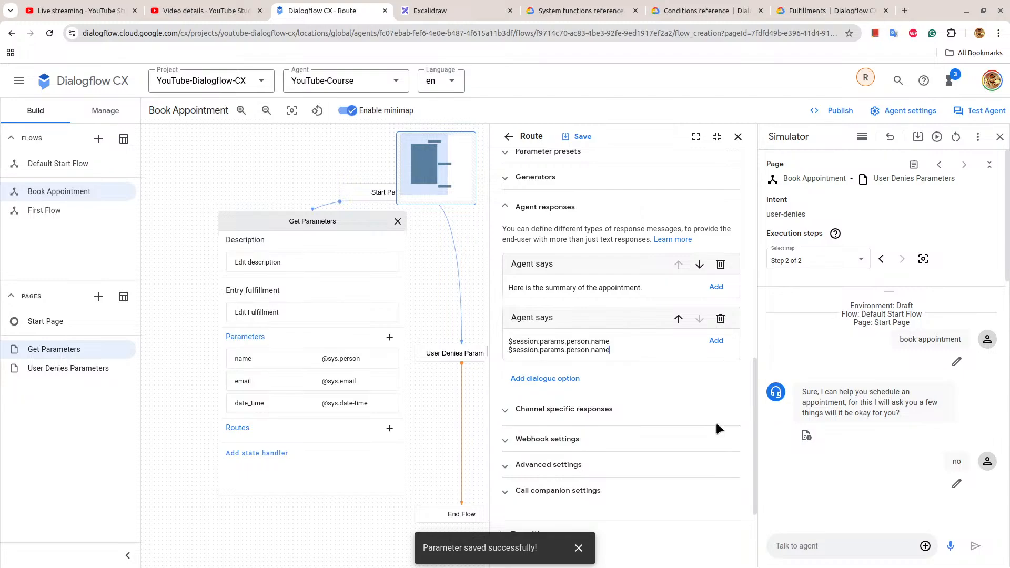
key(BackSpace)
key(BackSpace)
key(BackSpace)
key(BackSpace)
key(BackSpace)
key(BackSpace)
key(BackSpace)
key(BackSpace)
key(BackSpace)
key(BackSpace)
key(BackSpace)
text(eamoi)
key(BackSpace)
key(BackSpace)
text(mail)
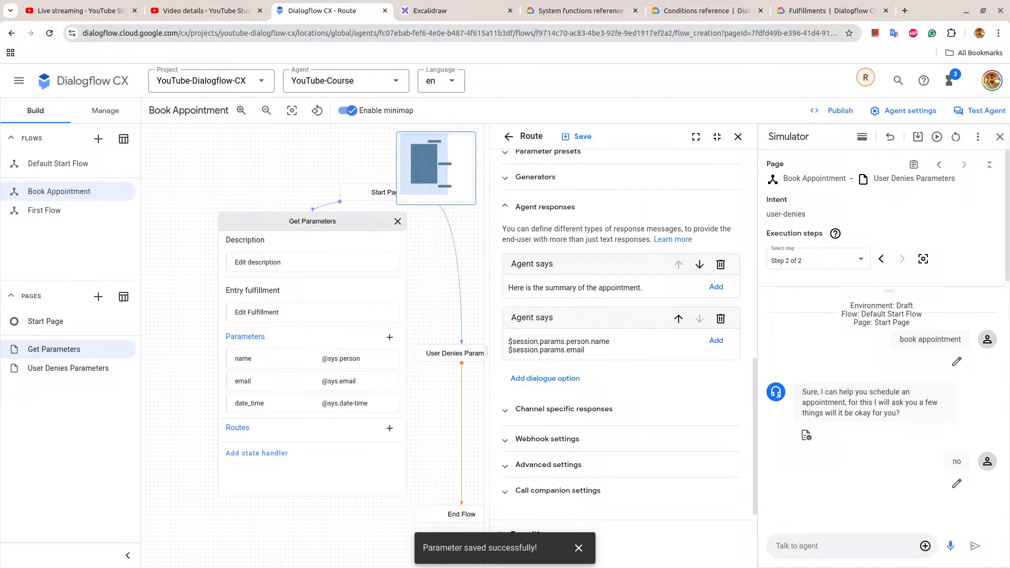
Look up FORMAT_DATE in the Dialogflow system functions reference and copy its two equivalent syntax expressions.
click(563, 11)
scroll(552, 388, down, 2)
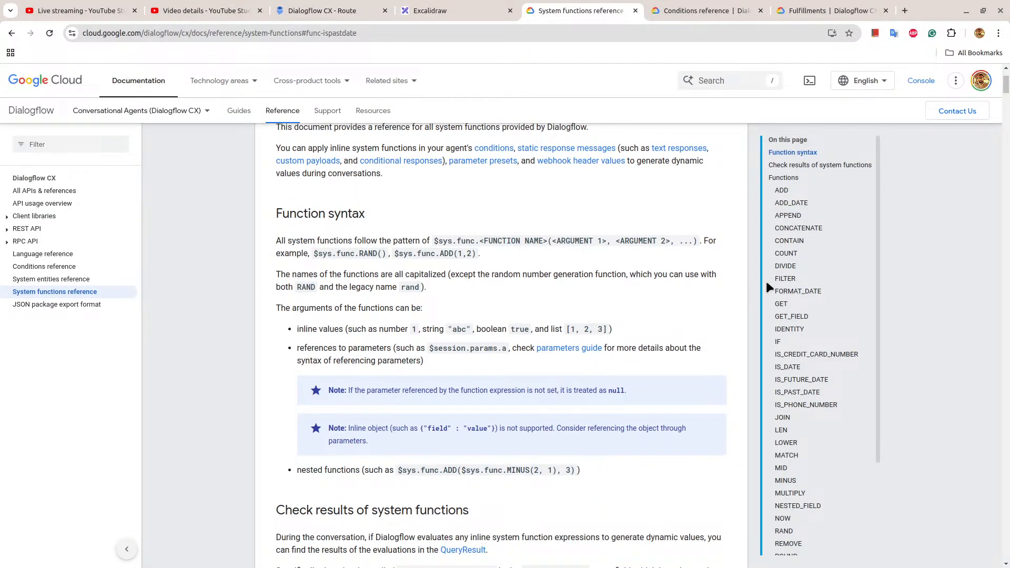
scroll(810, 274, down, 1)
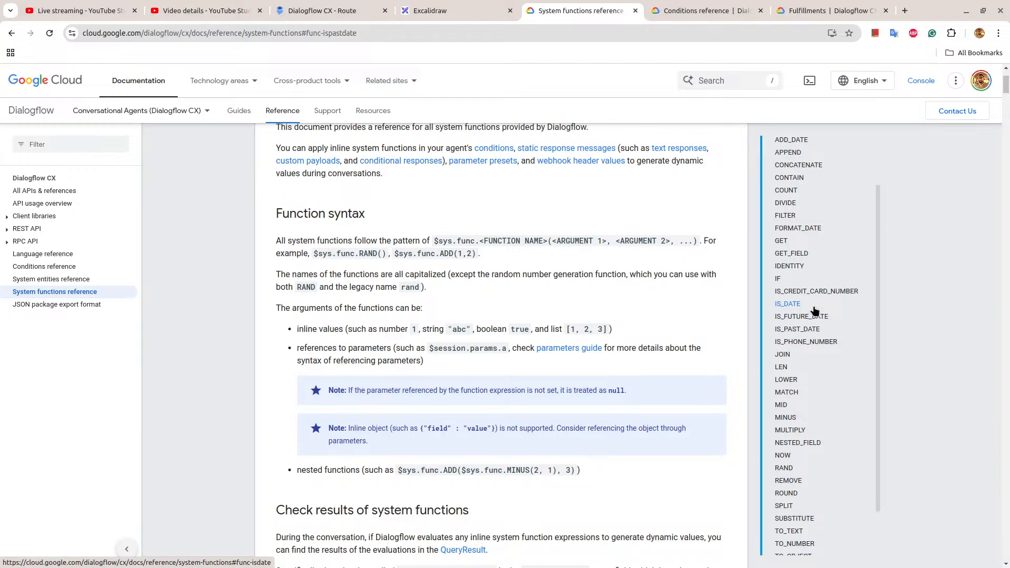
scroll(814, 310, up, 1)
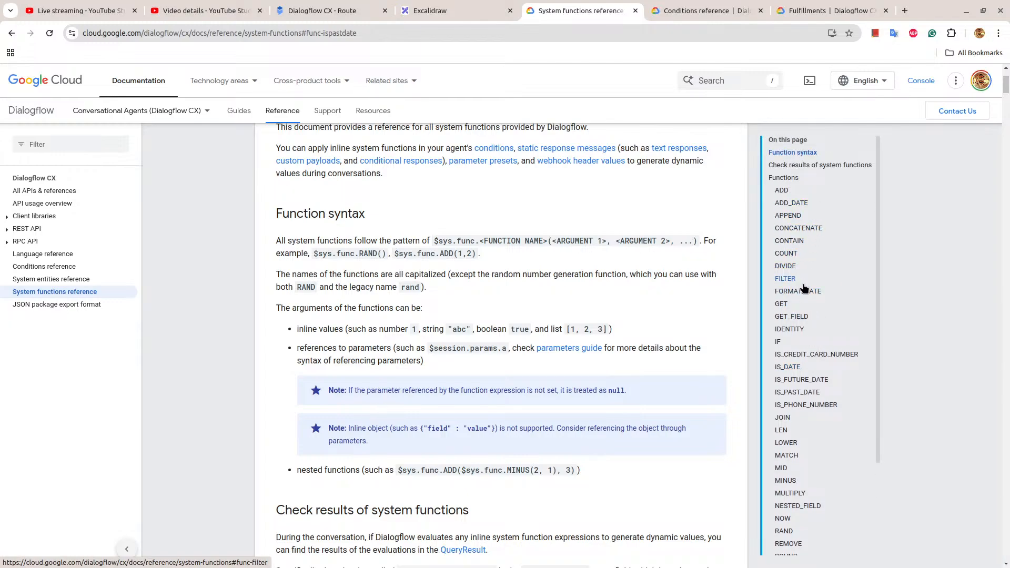
click(805, 292)
scroll(428, 273, down, 6)
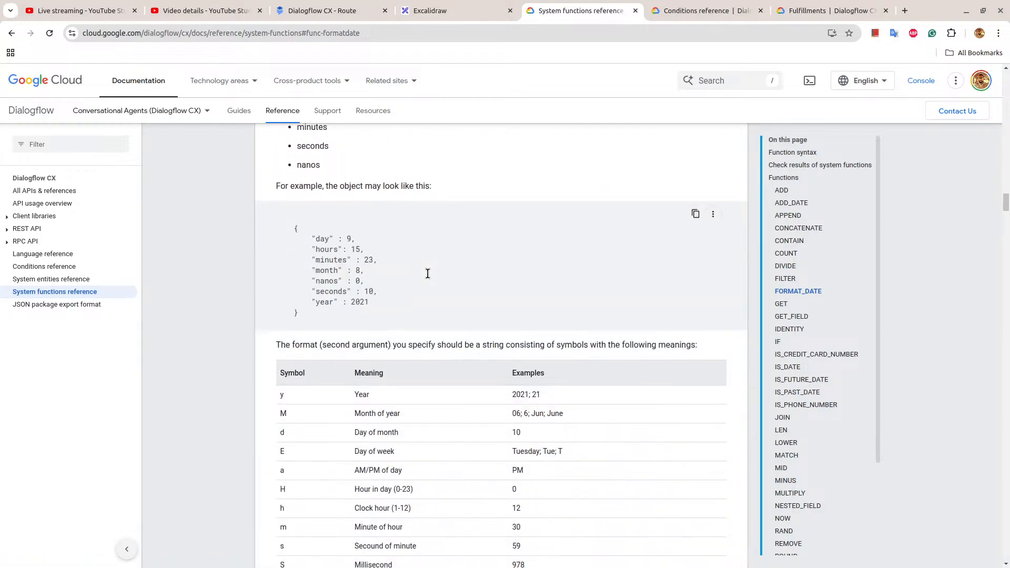
scroll(427, 279, up, 2)
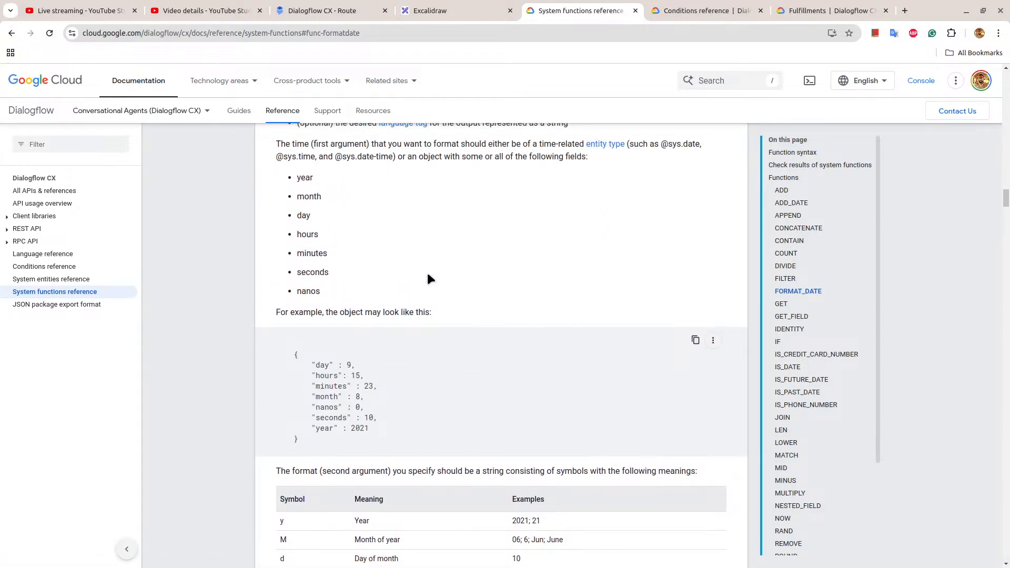
scroll(427, 278, down, 5)
scroll(428, 277, down, 4)
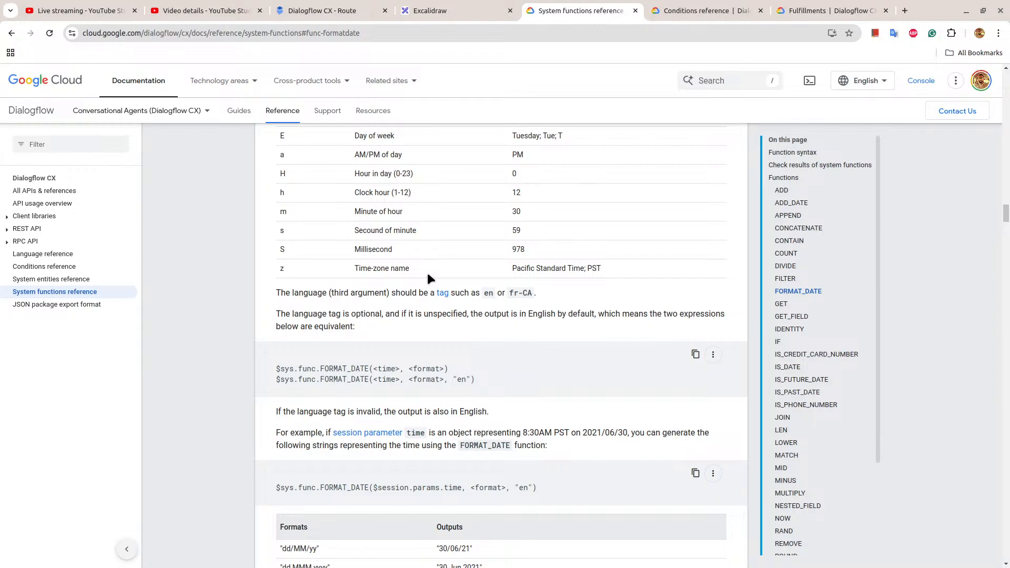
scroll(427, 275, down, 4)
scroll(427, 272, up, 1)
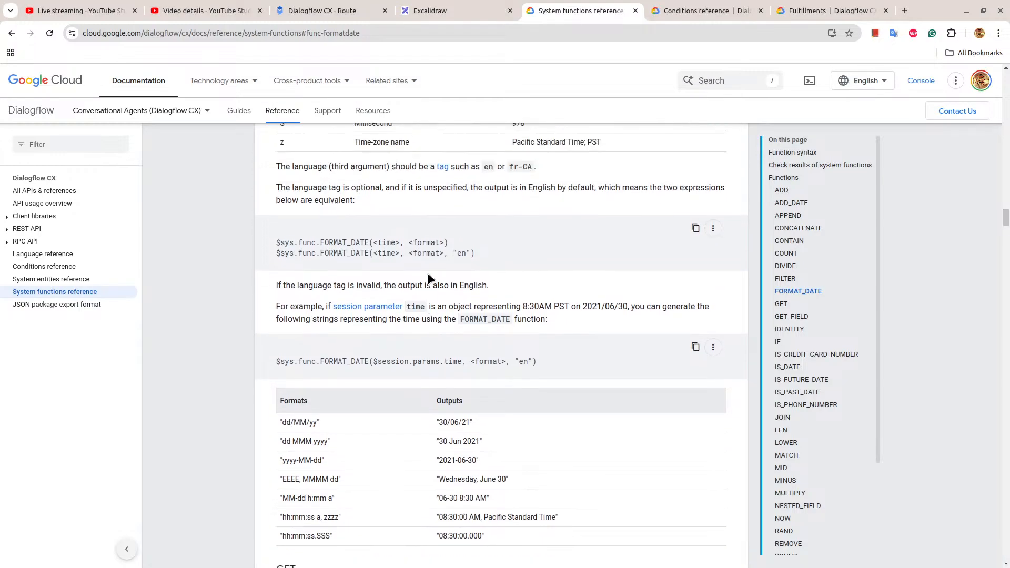
drag(476, 254, 260, 243)
key(ctrl+c)
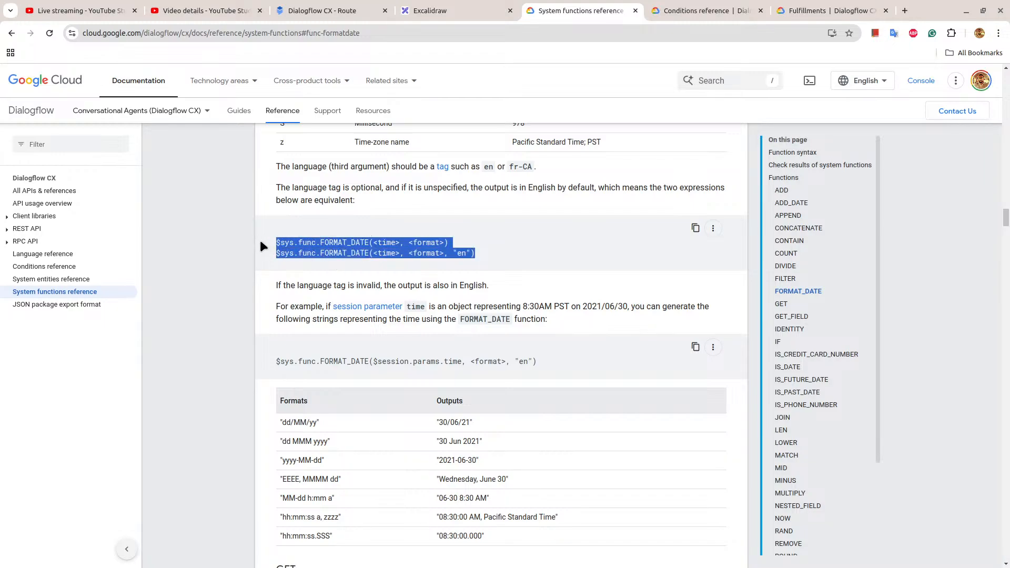
Paste the FORMAT_DATE expressions below the email line in Dialogflow CX and replace the first one's <time> placeholder with date_time.
click(320, 8)
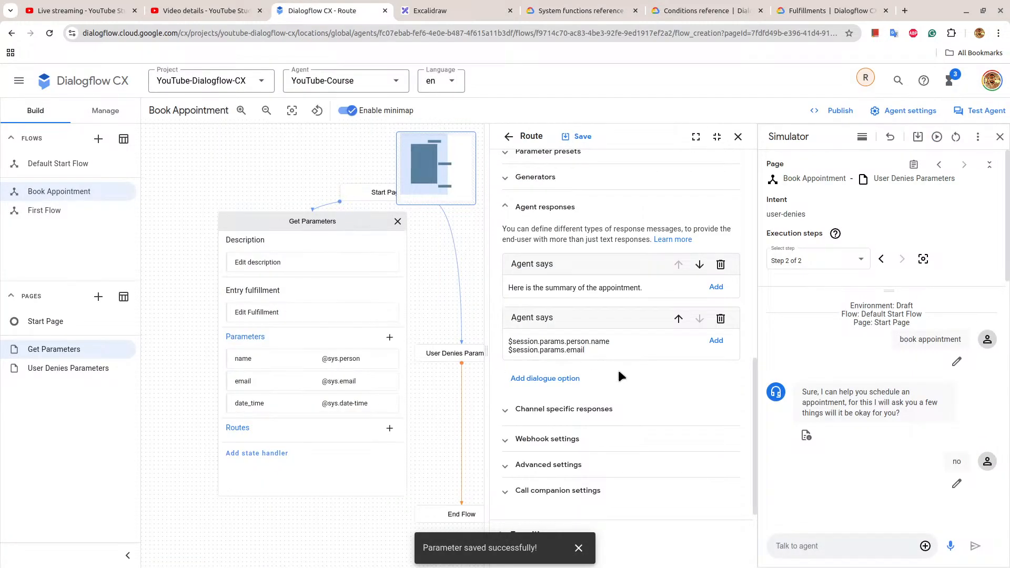
key(Return)
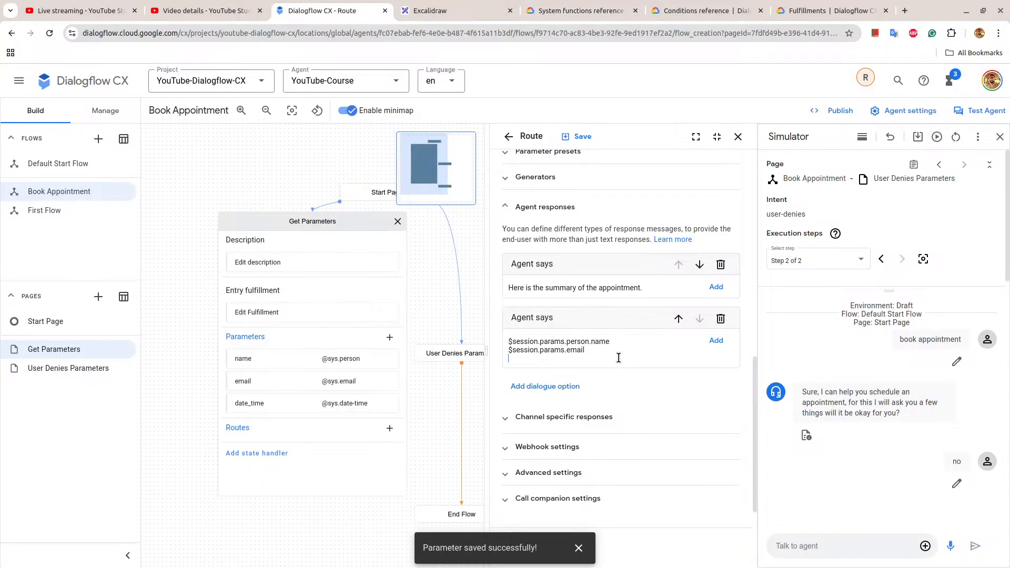
key(ctrl+v)
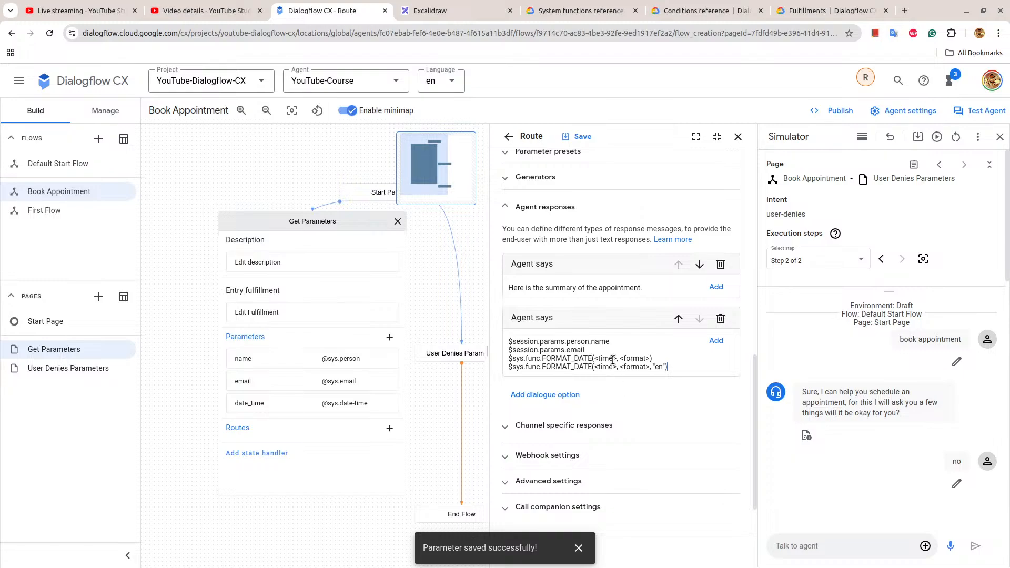
drag(595, 358, 618, 358)
key(BackSpace)
text(date_time,)
Copy the "hh:mm:ss a, zzzz" format from the system functions reference and paste it over <format> in the first FORMAT_DATE expression in Dialogflow CX.
click(561, 7)
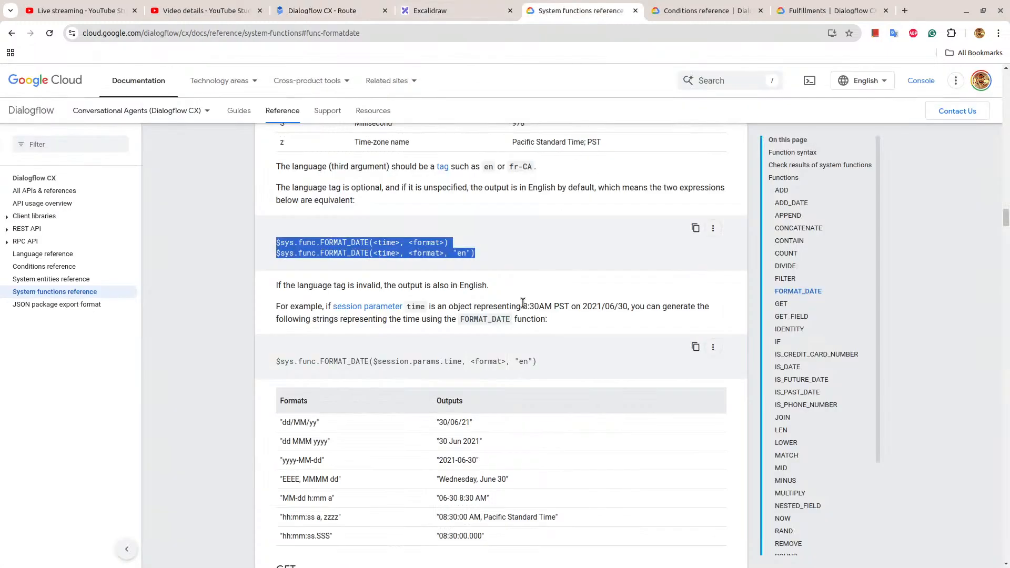
scroll(522, 302, down, 1)
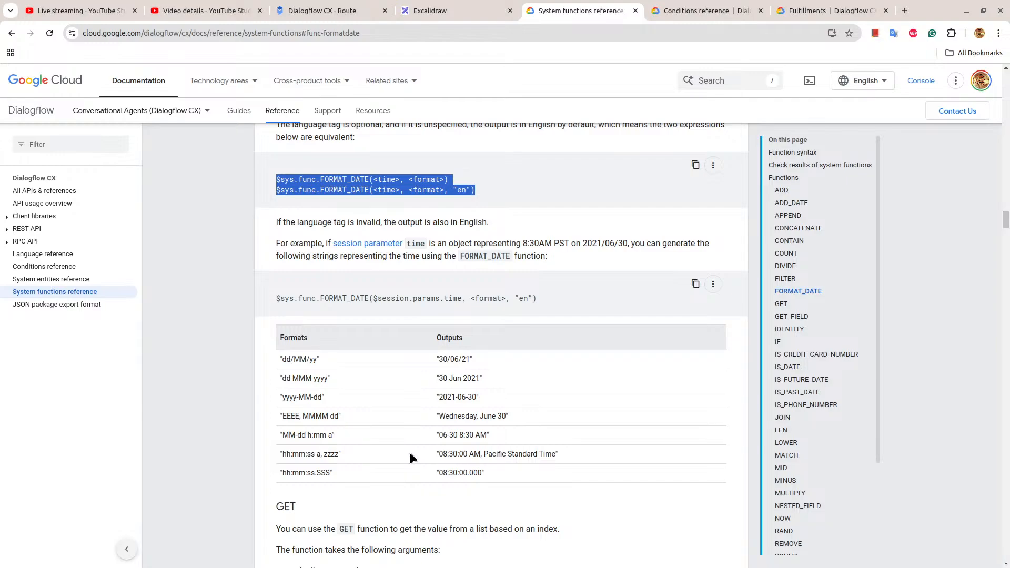
scroll(409, 450, down, 1)
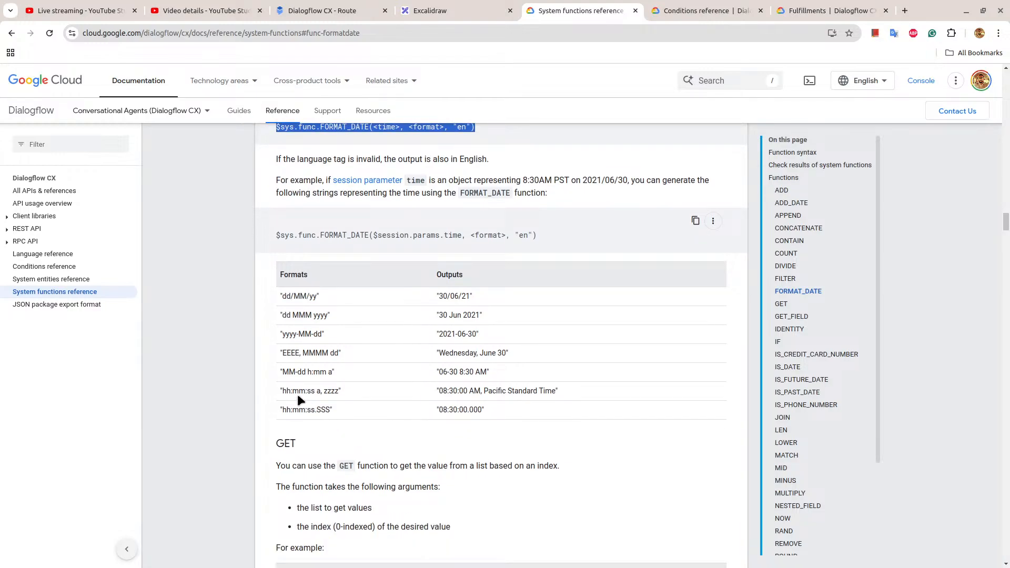
drag(281, 387, 341, 388)
key(ctrl+c)
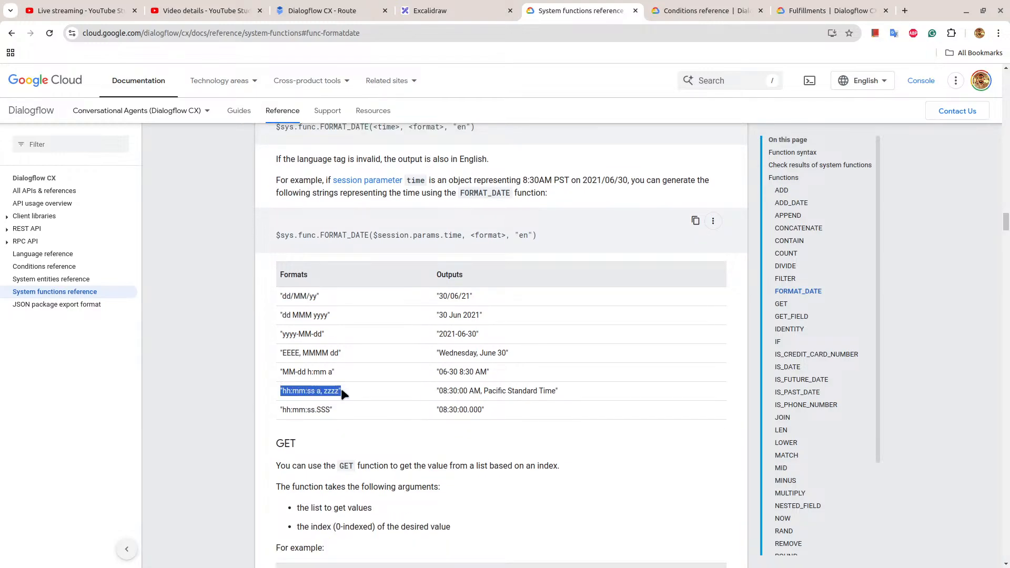
key(ctrl+d)
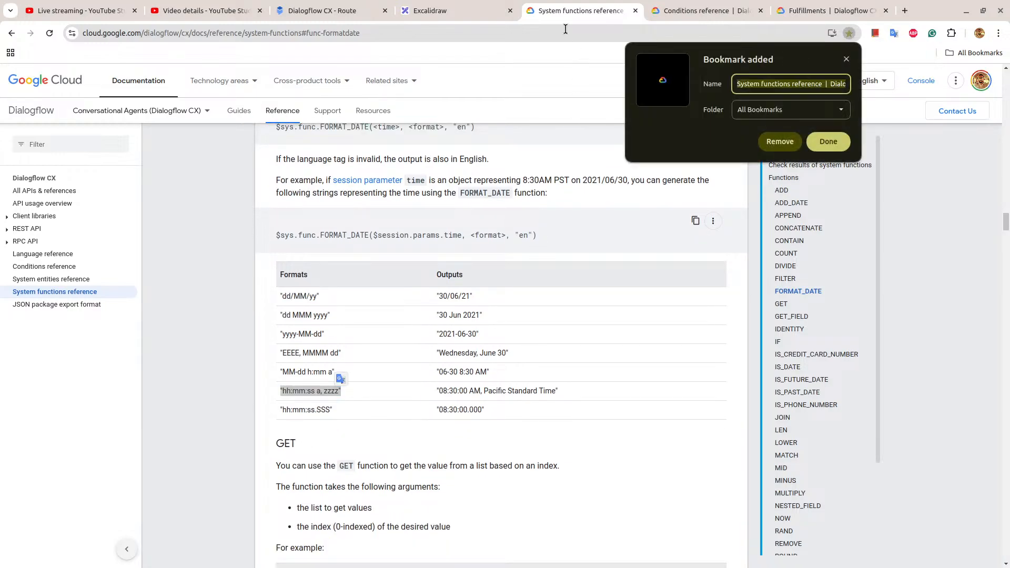
click(782, 139)
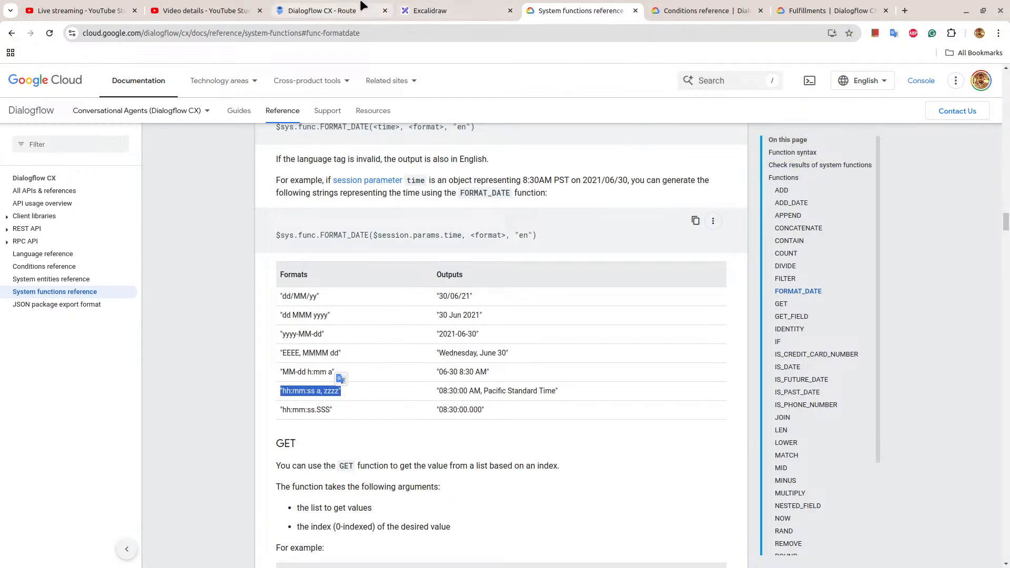
click(326, 10)
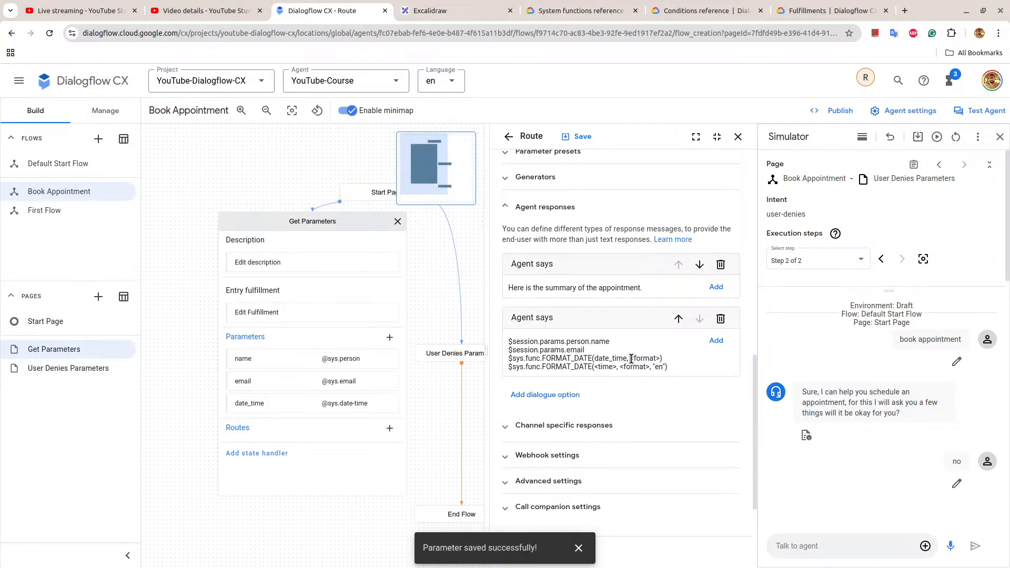
drag(630, 358, 658, 357)
key(ctrl+v)
In the second FORMAT_DATE expression, replace <format> with "EEEE, MMMM dd" from the system functions reference and <time> with date_time.
click(580, 10)
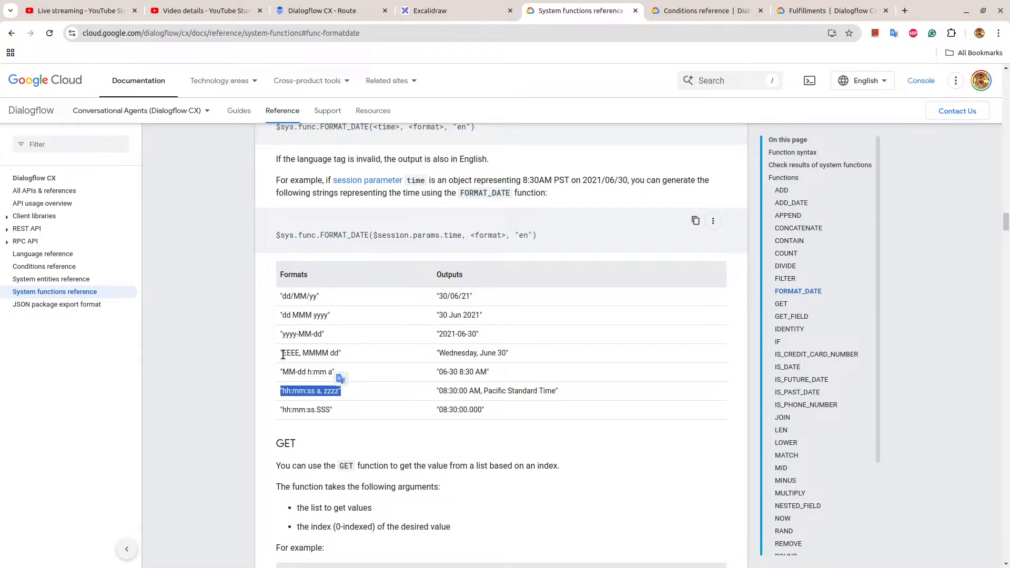
drag(279, 352, 327, 352)
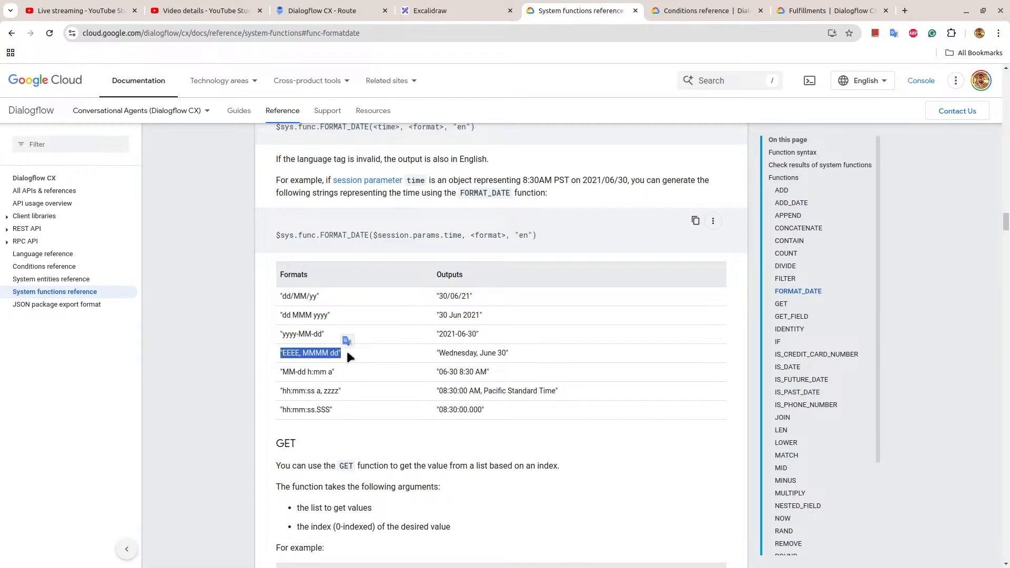
click(353, 8)
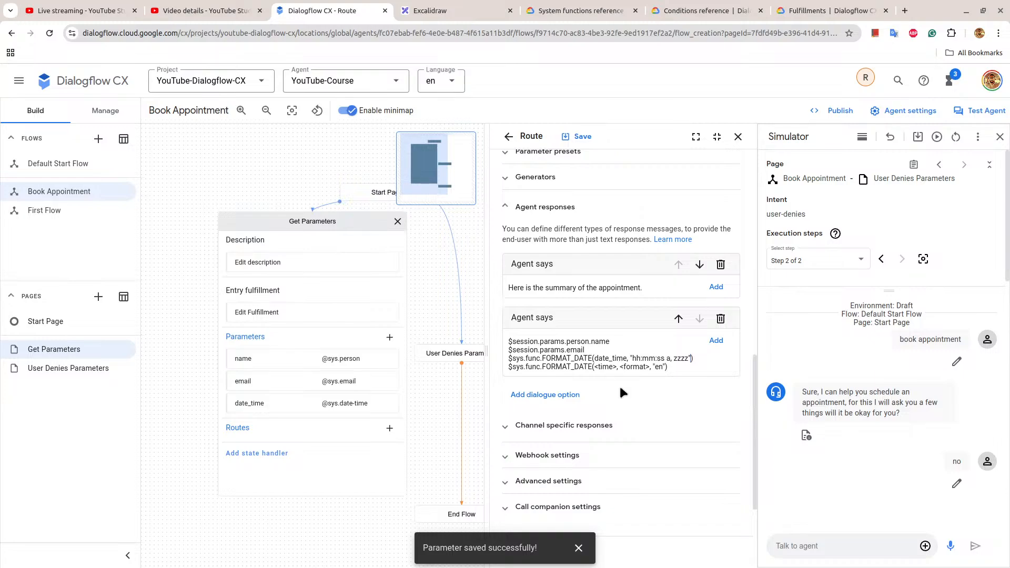
drag(619, 367, 650, 368)
text("EEEE, MMMM dd")
double_click(598, 359)
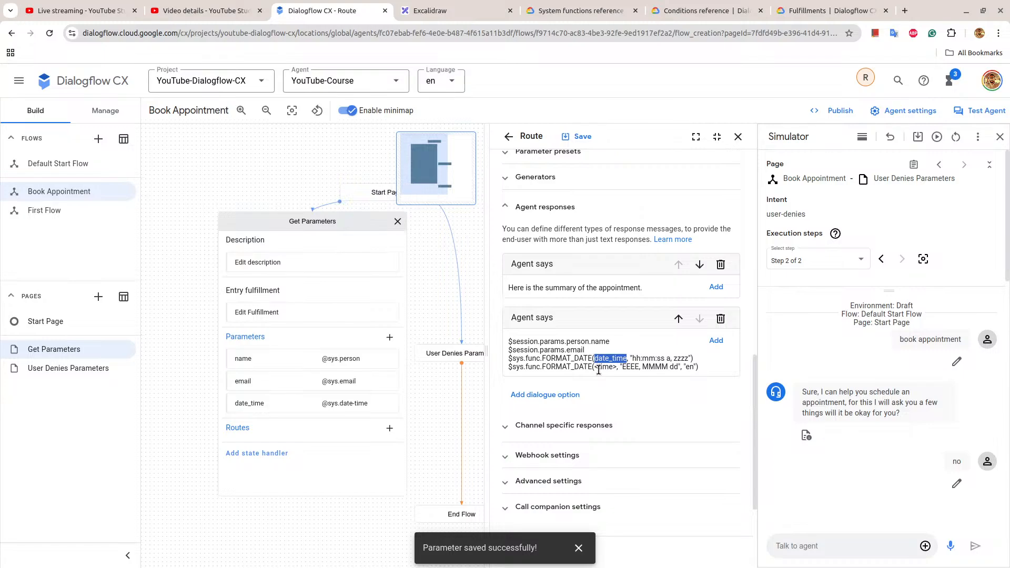
drag(595, 367, 618, 368)
text(date_time)
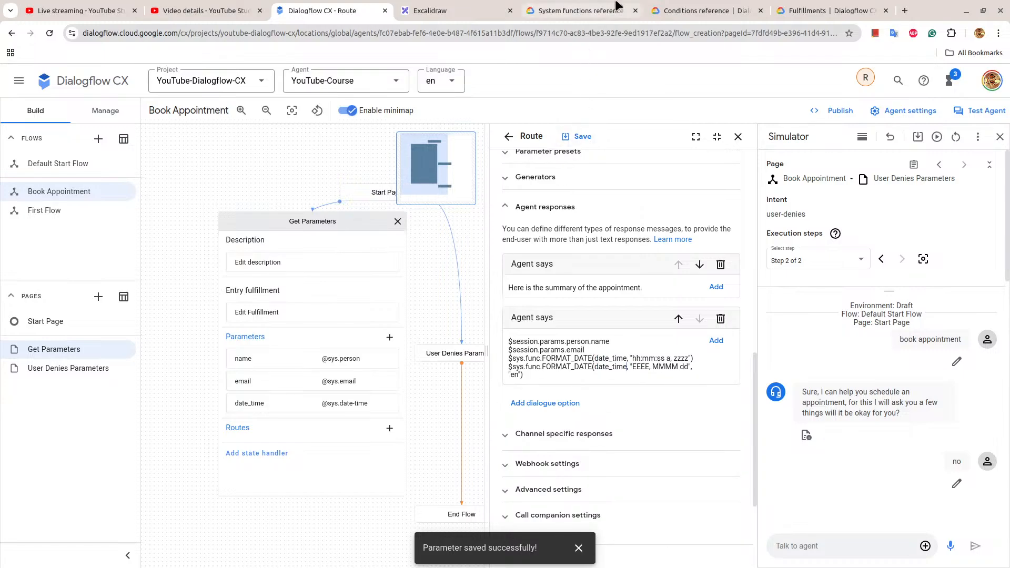
Replace the first expression's date_time argument with the reference's $session.params.time sample, edited to $session.params.date_time.
click(581, 10)
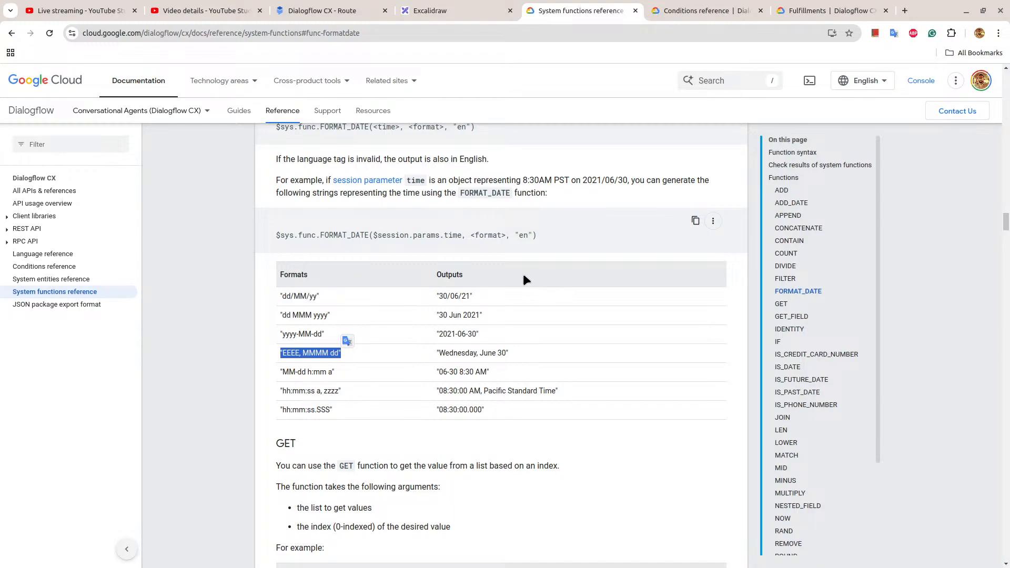
drag(374, 234, 461, 236)
key(ctrl+c)
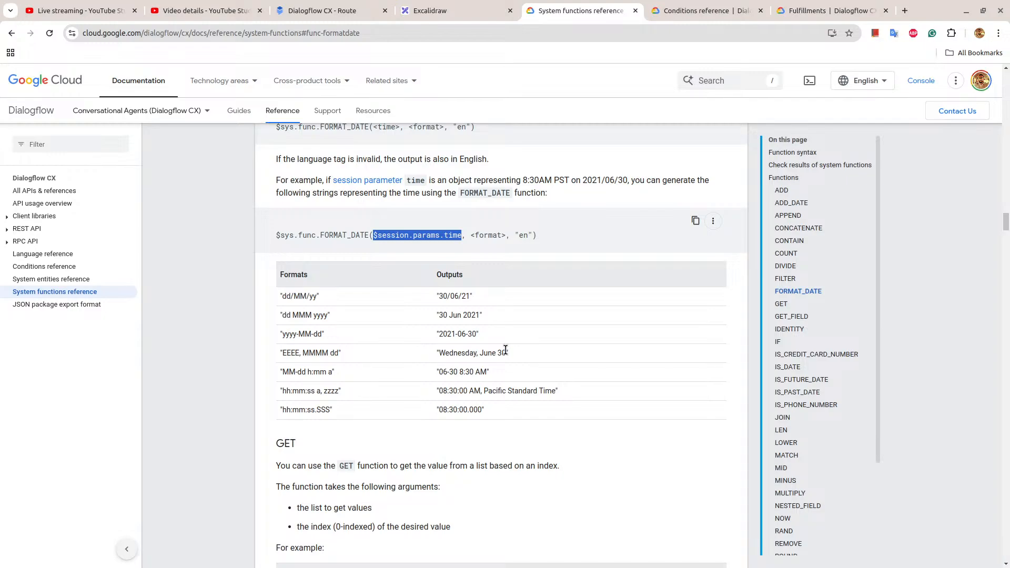
click(339, 10)
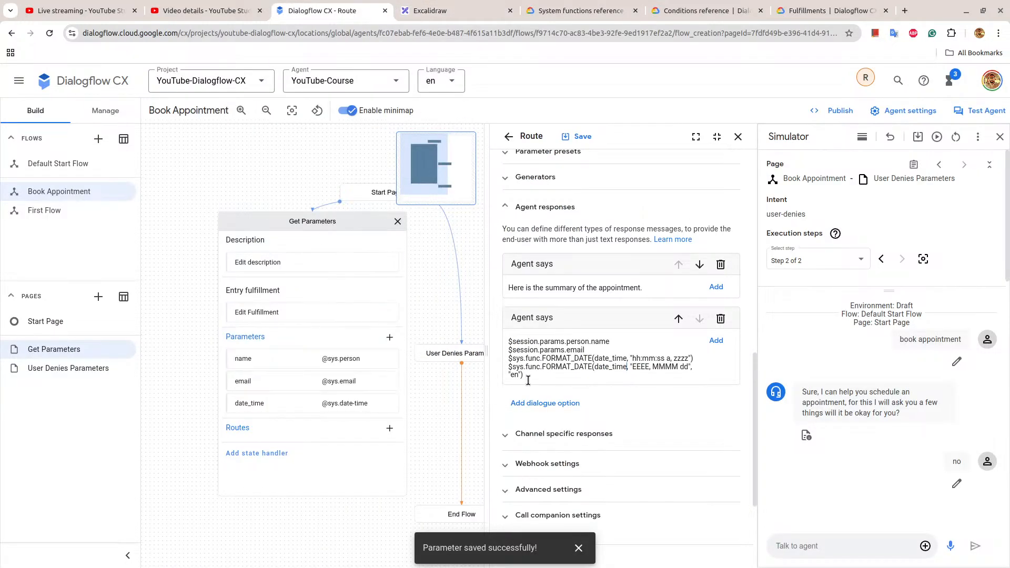
double_click(607, 358)
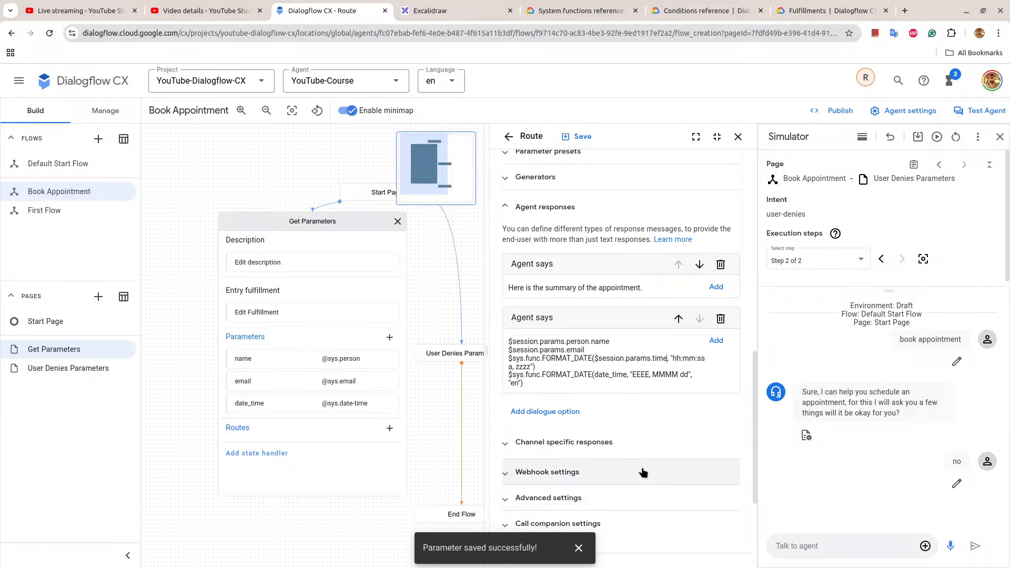
key(ctrl+v)
key(ctrl+shift+Left)
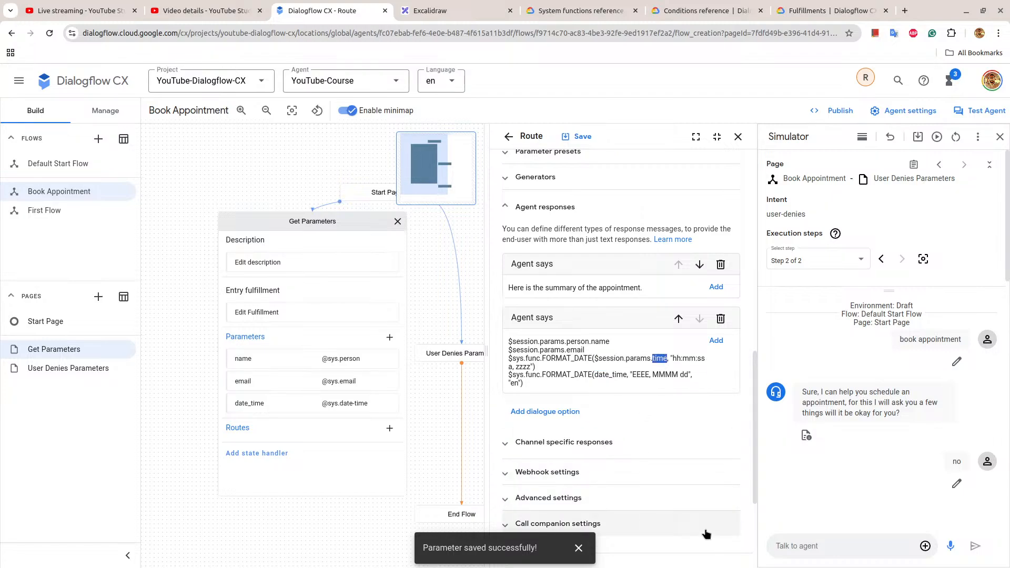
text(date_time)
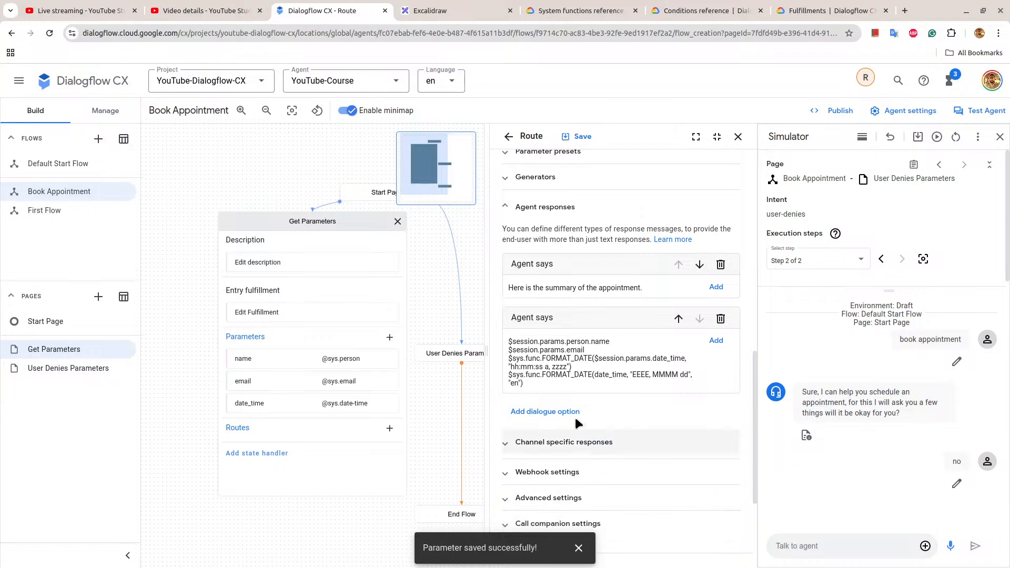
Copy $session.params.date_time from the first expression over the date_time argument of the second FORMAT_DATE expression.
drag(610, 359, 686, 358)
key(ctrl+c)
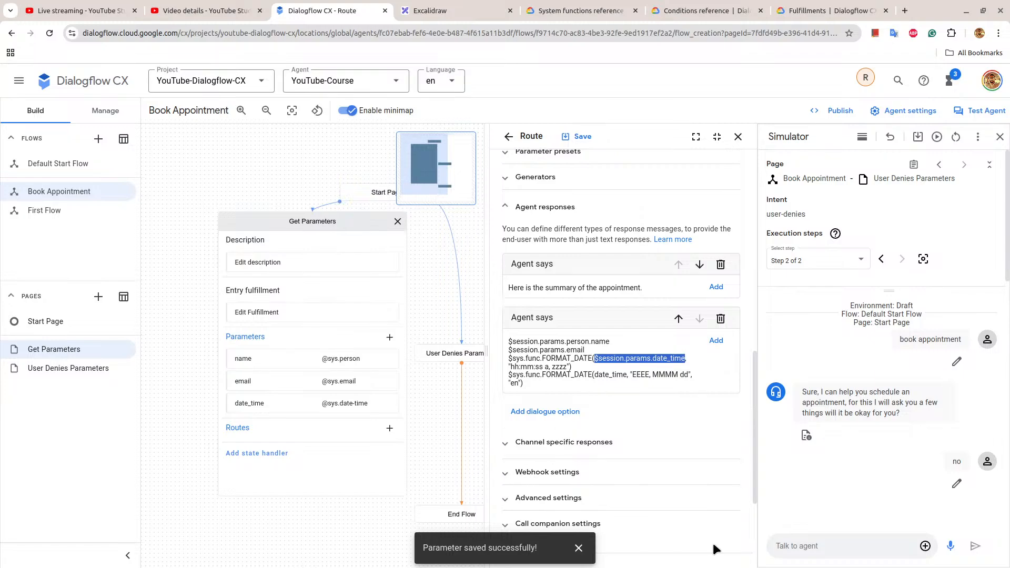
double_click(614, 376)
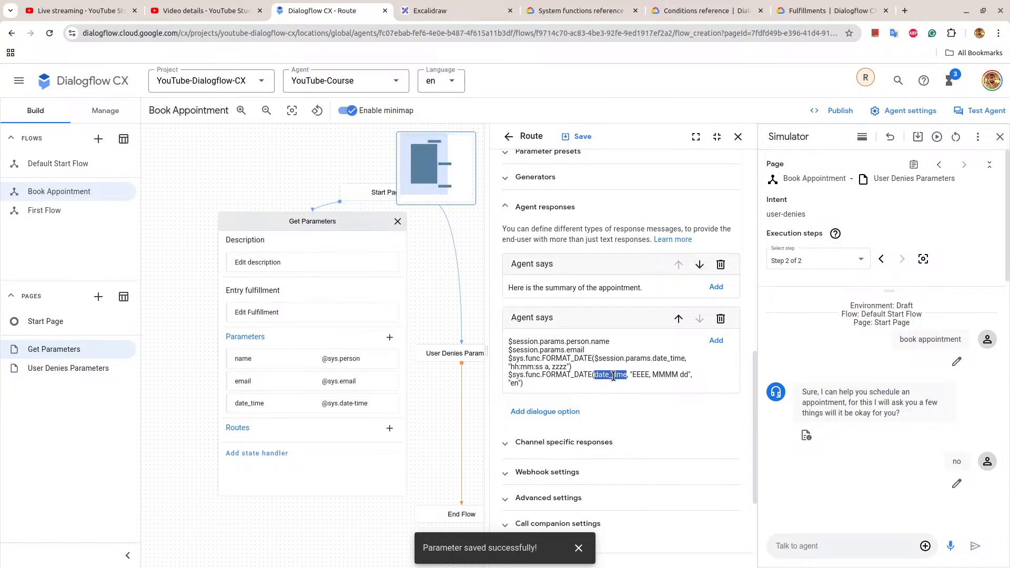
key(ctrl+v)
Review the FORMAT_DATE arguments, format symbols and language tag rules in the system functions reference.
click(579, 11)
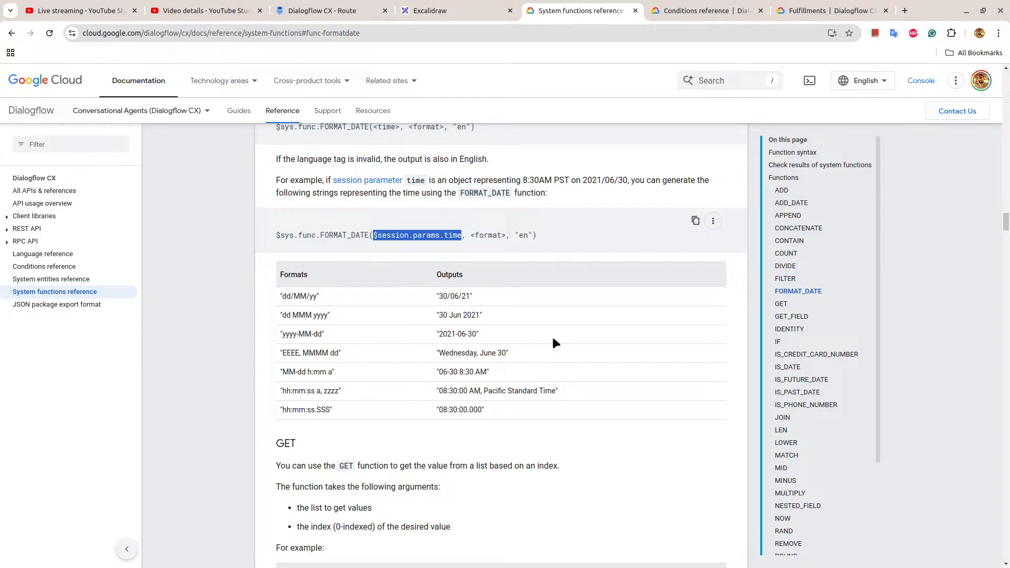
scroll(555, 343, up, 2)
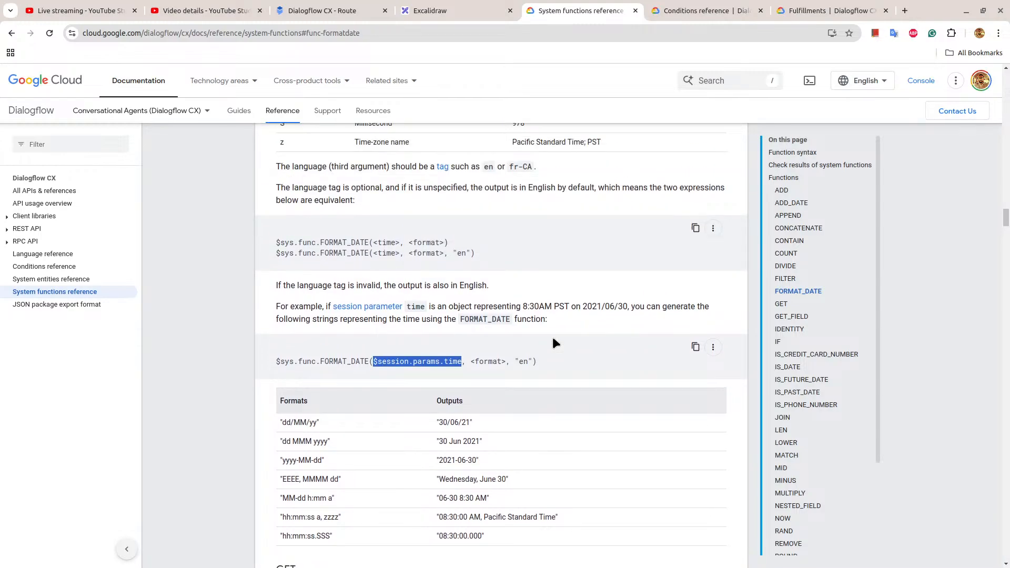
scroll(553, 339, up, 5)
scroll(553, 342, up, 6)
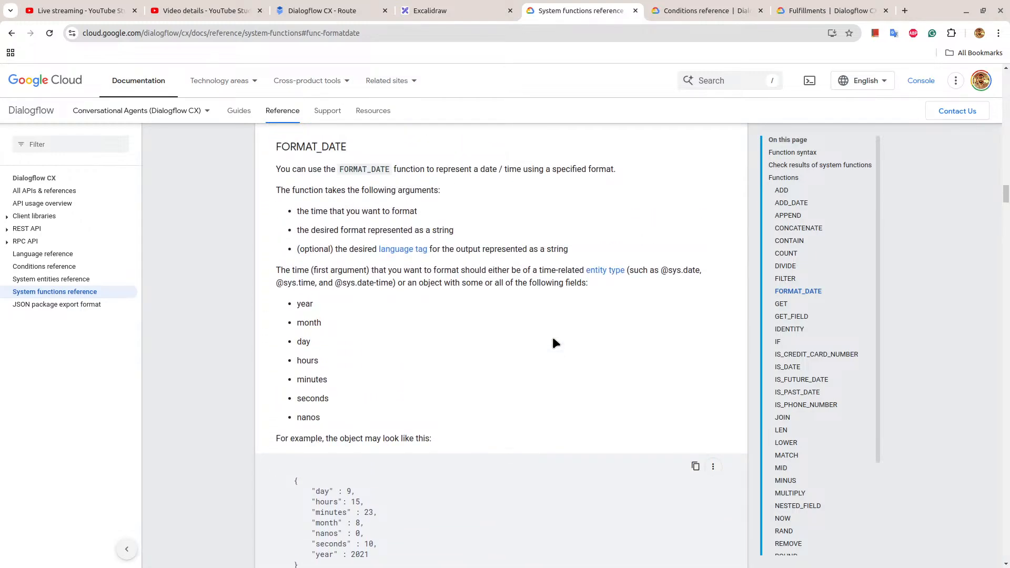
scroll(553, 342, down, 10)
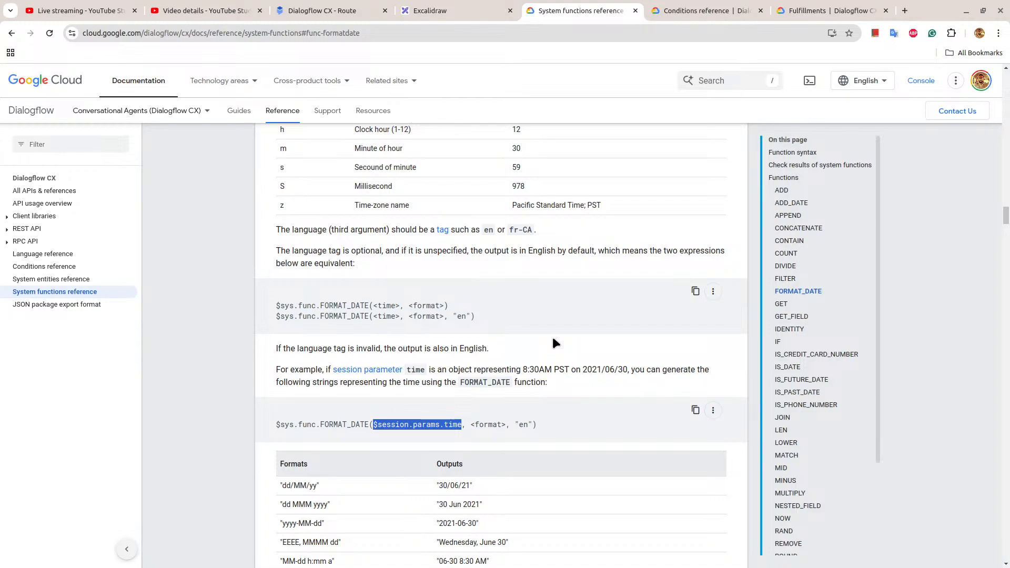
click(337, 10)
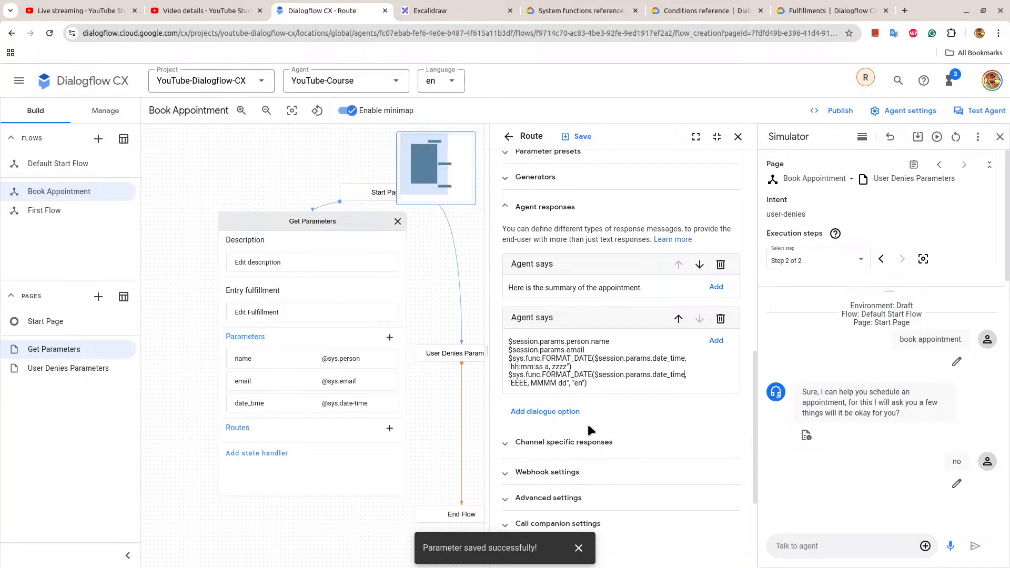
Check the summary wording in the Excalidraw flowchart and add a third text response, "Do you agree?", to the route in Dialogflow CX.
click(474, 10)
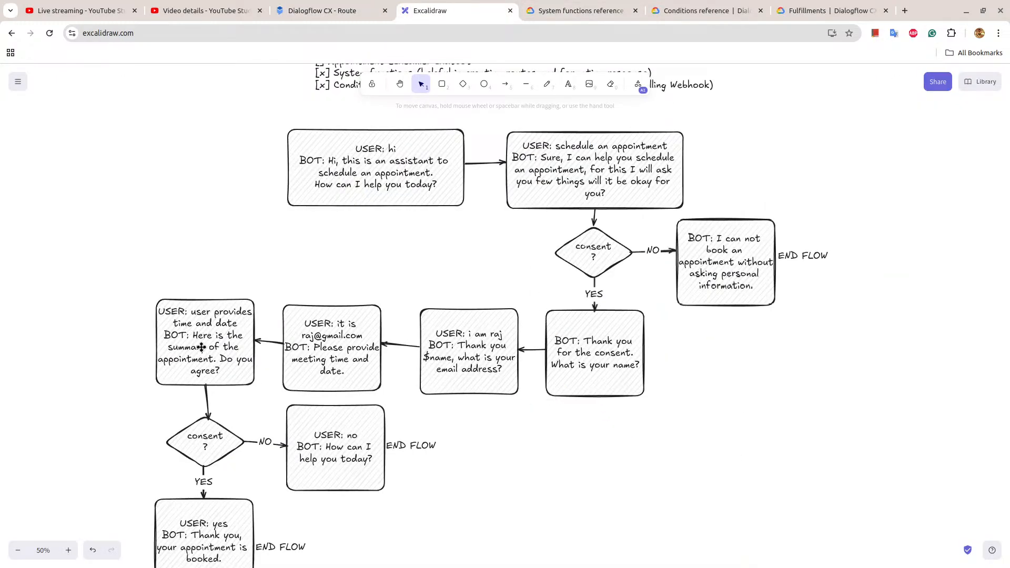
click(347, 11)
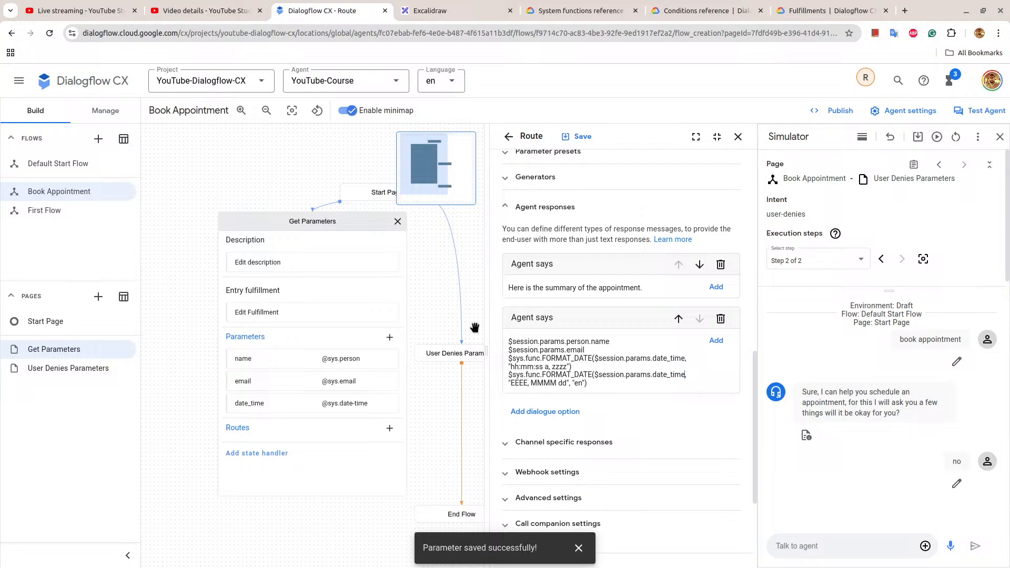
click(547, 411)
click(541, 181)
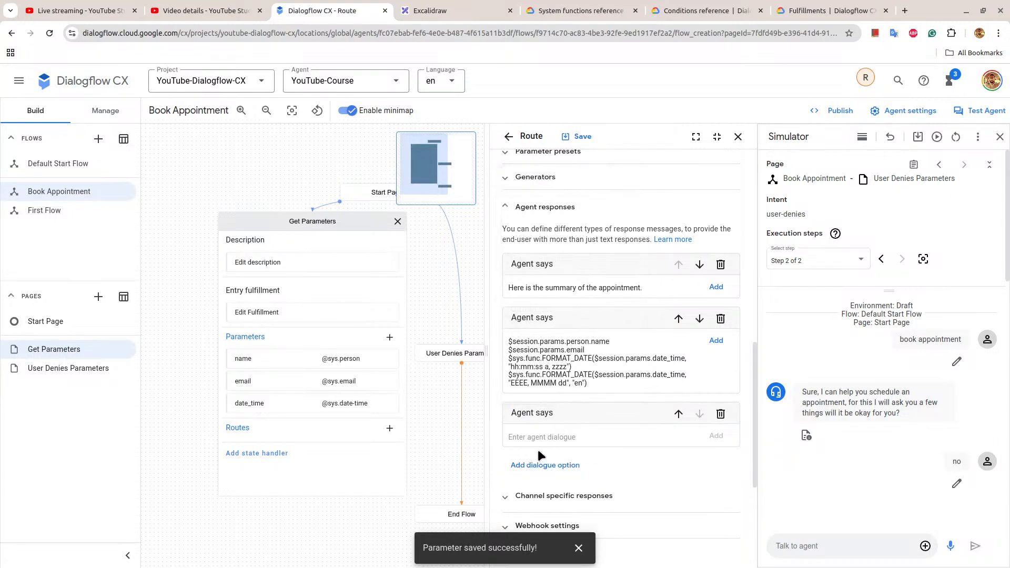
text(Do you agree?)
click(716, 437)
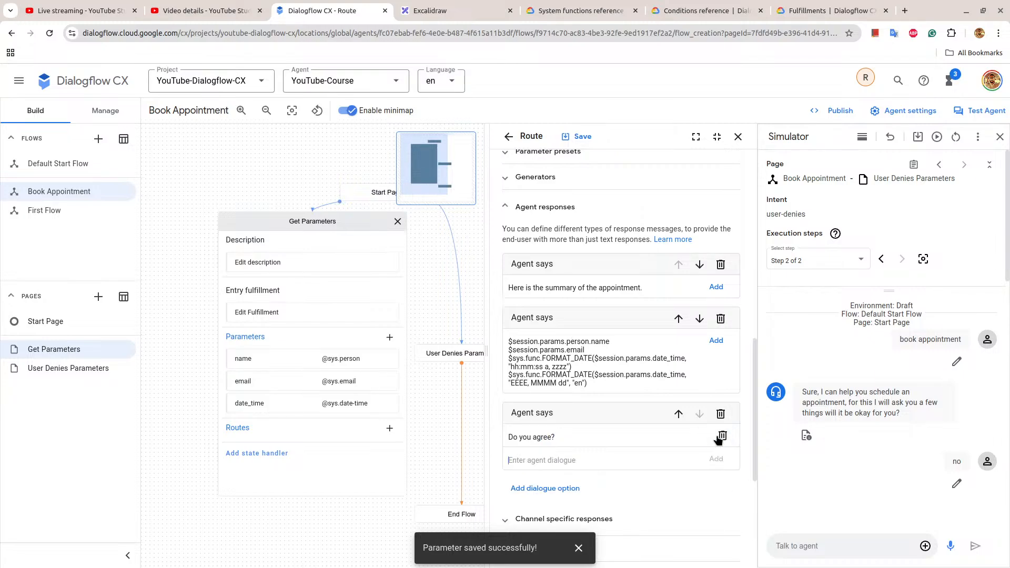
Change the route's condition rules to Match EVERY rule (AND) and add an empty second rule below $page.params.status.
scroll(658, 286, up, 5)
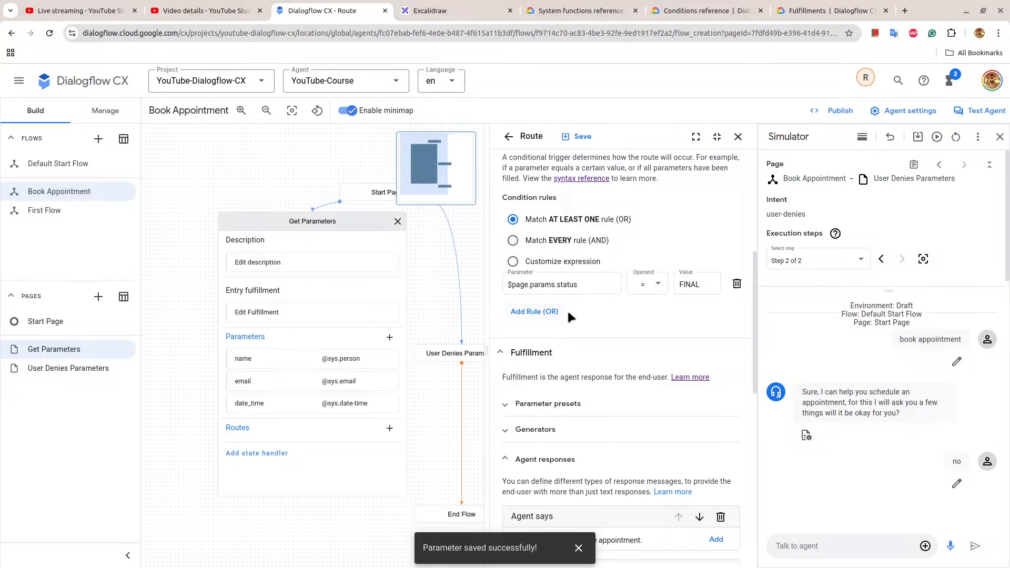
click(540, 240)
click(537, 312)
click(536, 314)
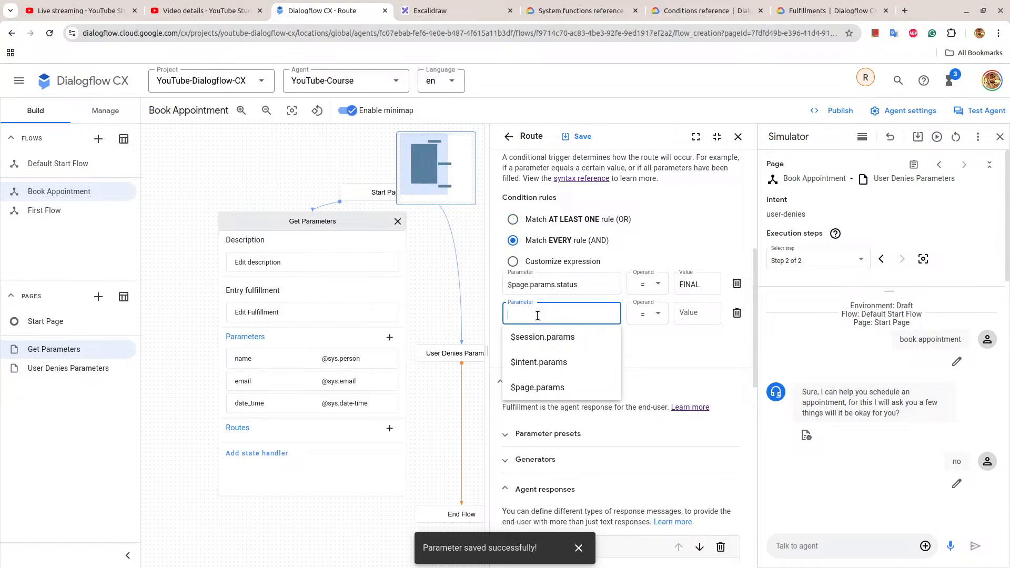
Look up IS_PAST_DATE in the system functions reference, copy its sample expression and return to the route in Dialogflow CX.
click(627, 7)
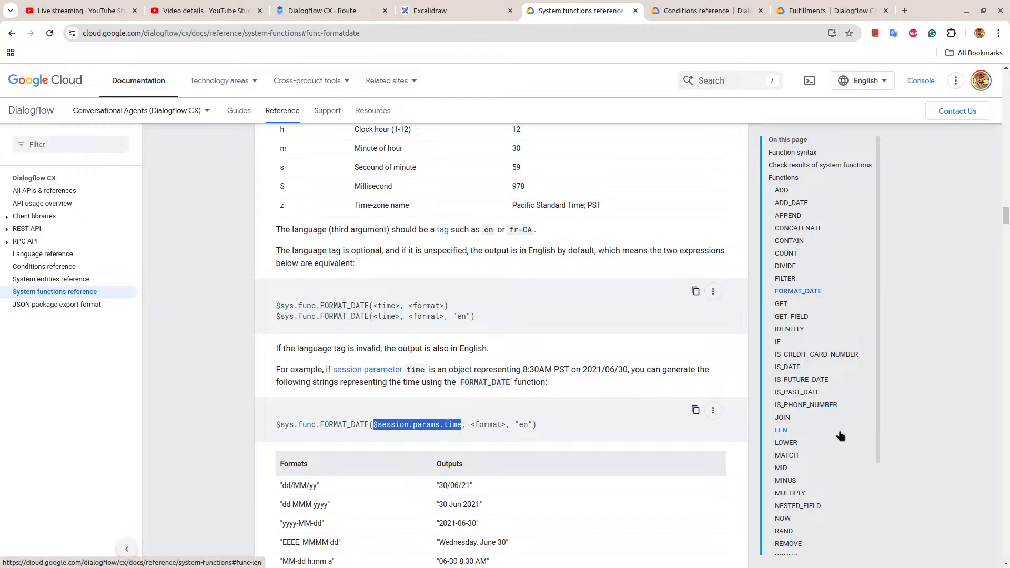
click(798, 392)
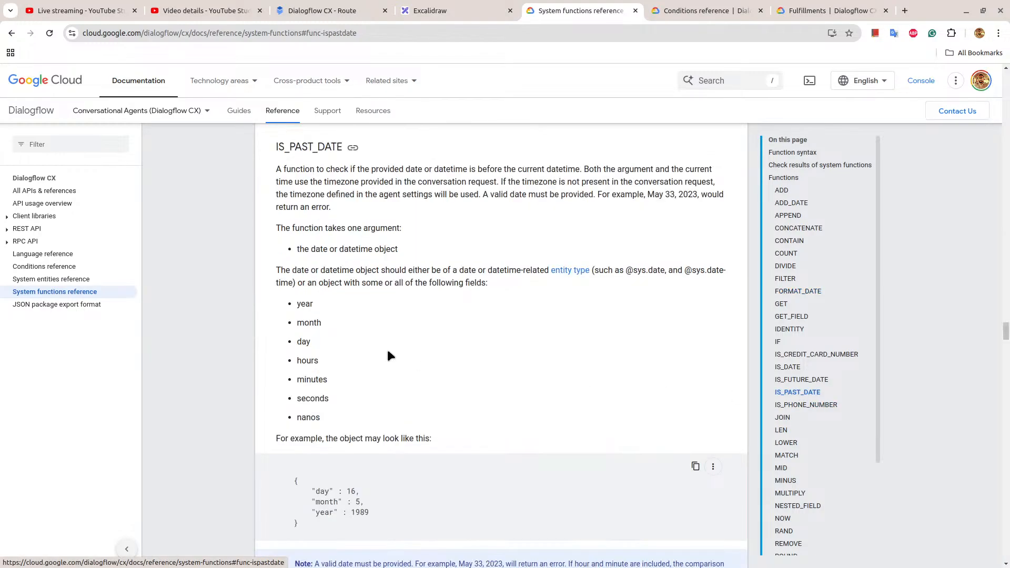
scroll(386, 347, down, 4)
scroll(387, 349, down, 4)
click(696, 217)
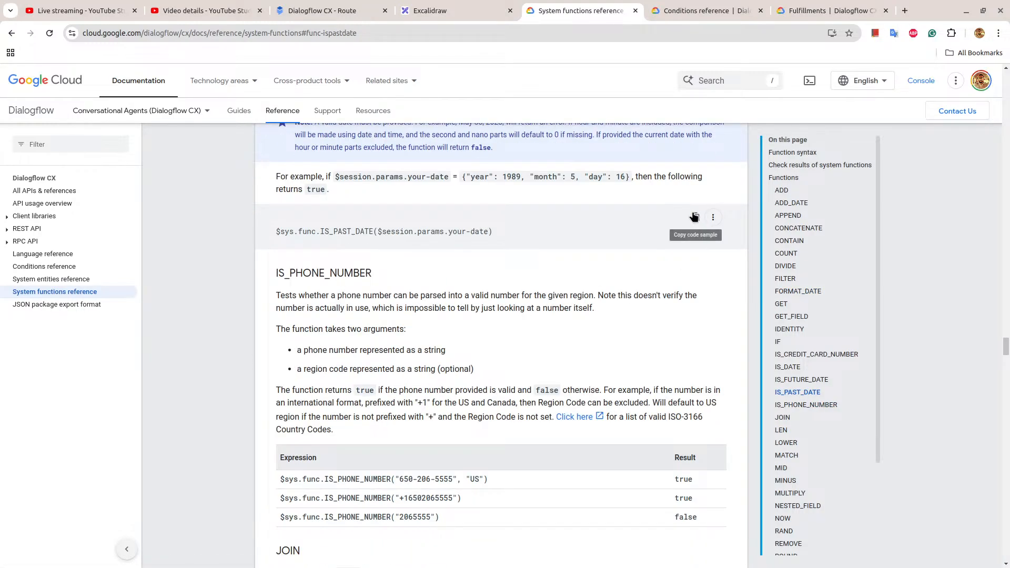
click(353, 11)
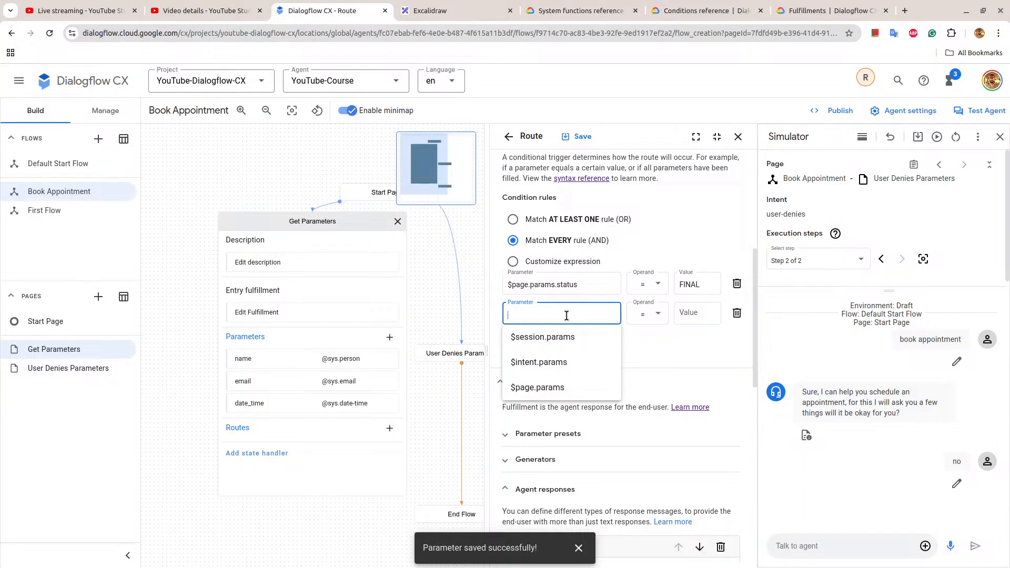
Enter $sys.func.IS_PAST_DATE($session.params.date_time) as the parameter of the route's second condition rule.
key(ctrl+v)
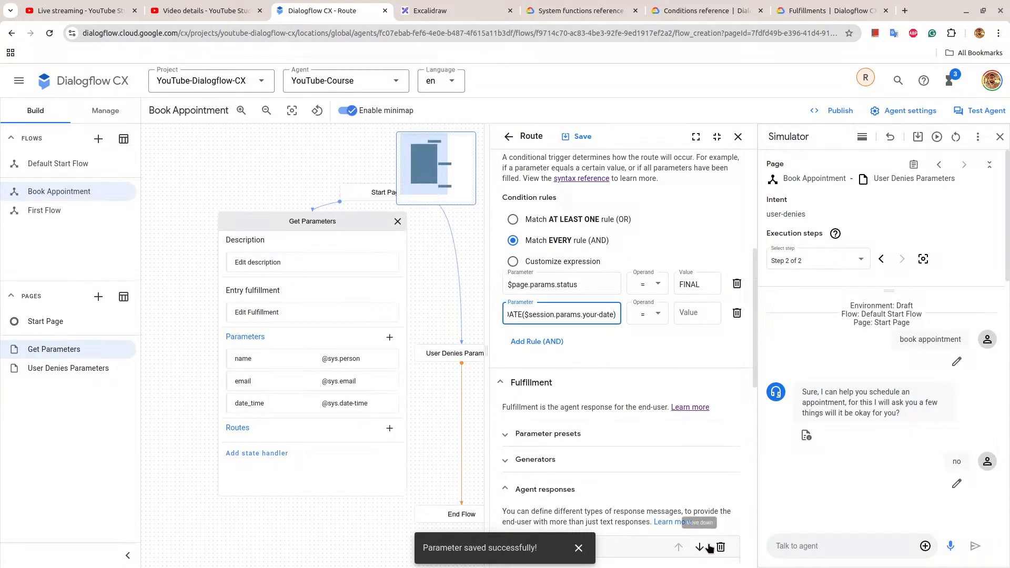
key(BackSpace)
key(BackSpace)
key(BackSpace)
key(BackSpace)
key(BackSpace)
key(BackSpace)
key(BackSpace)
key(BackSpace)
key(BackSpace)
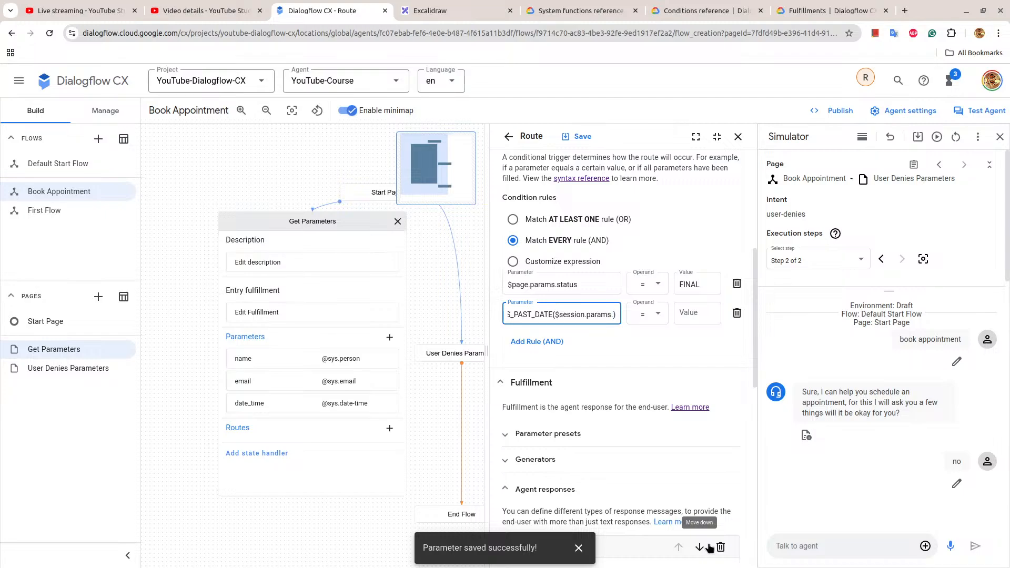
text(date_to)
key(BackSpace)
text(ime)
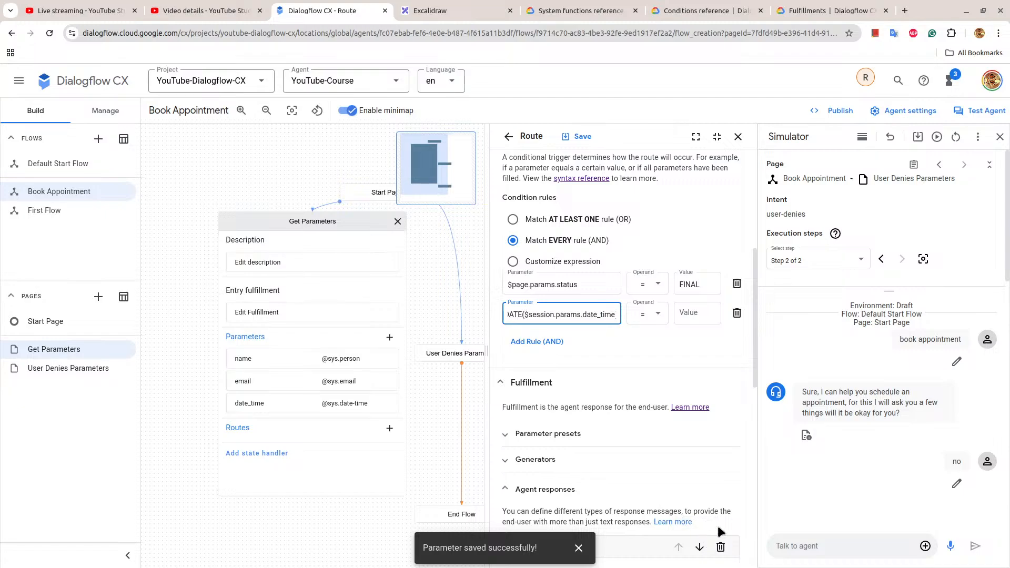
key(Right)
Set the past-date rule's value to false, check the agent responses and save the route.
click(694, 314)
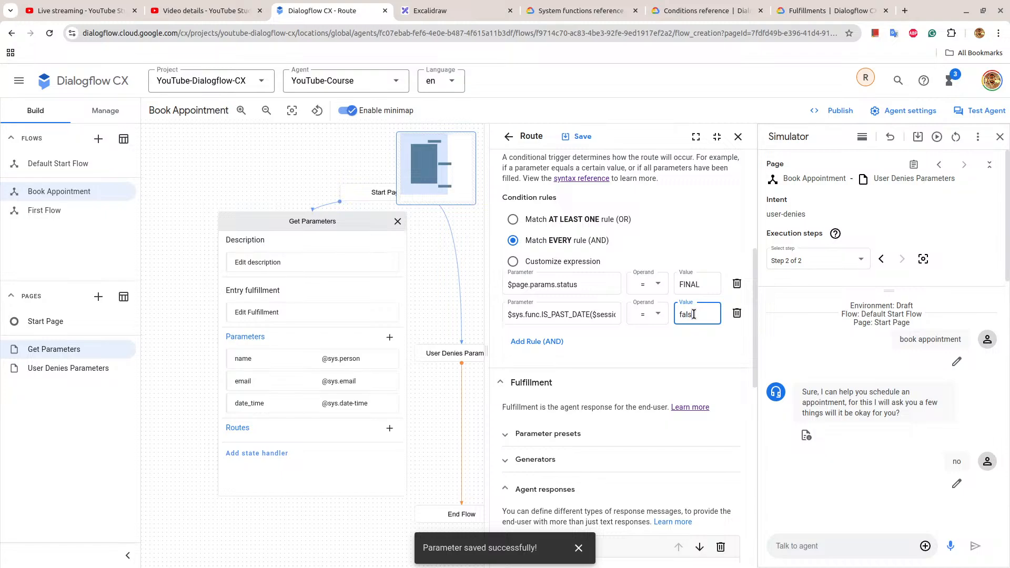
text(false)
scroll(693, 314, down, 6)
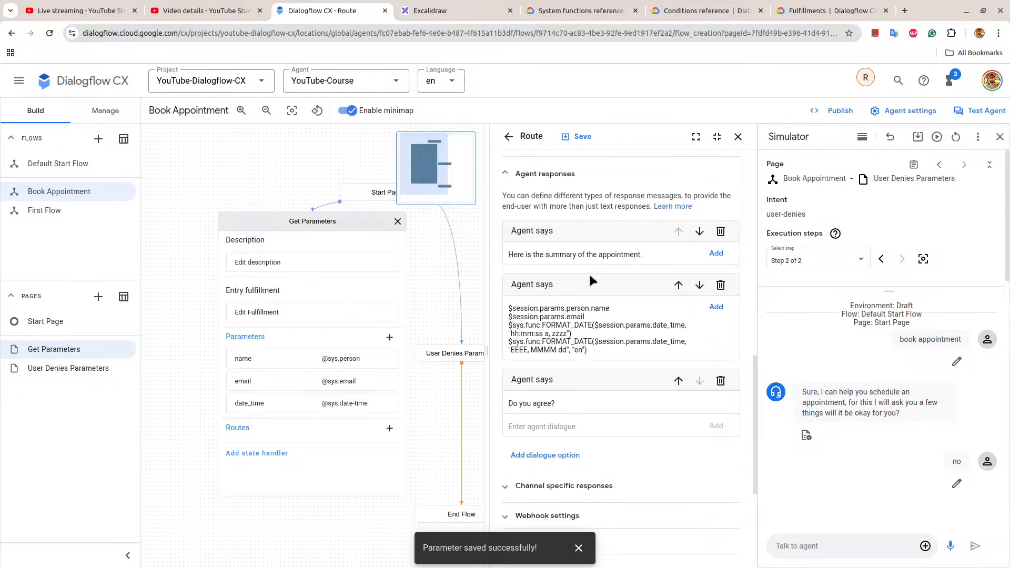
scroll(590, 276, up, 4)
click(578, 137)
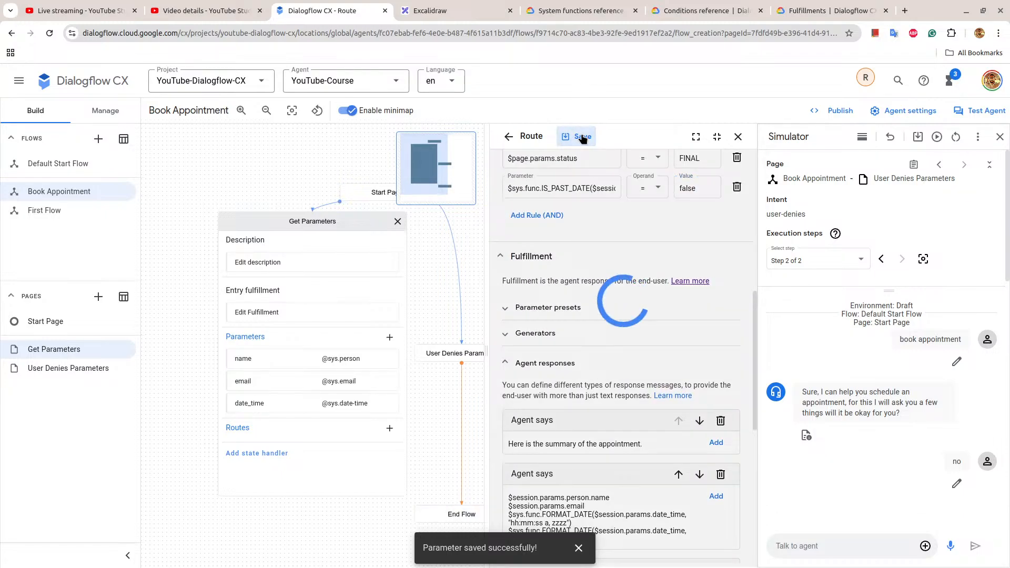
Copy the saved route's full condition expression and close the route.
scroll(690, 342, down, 4)
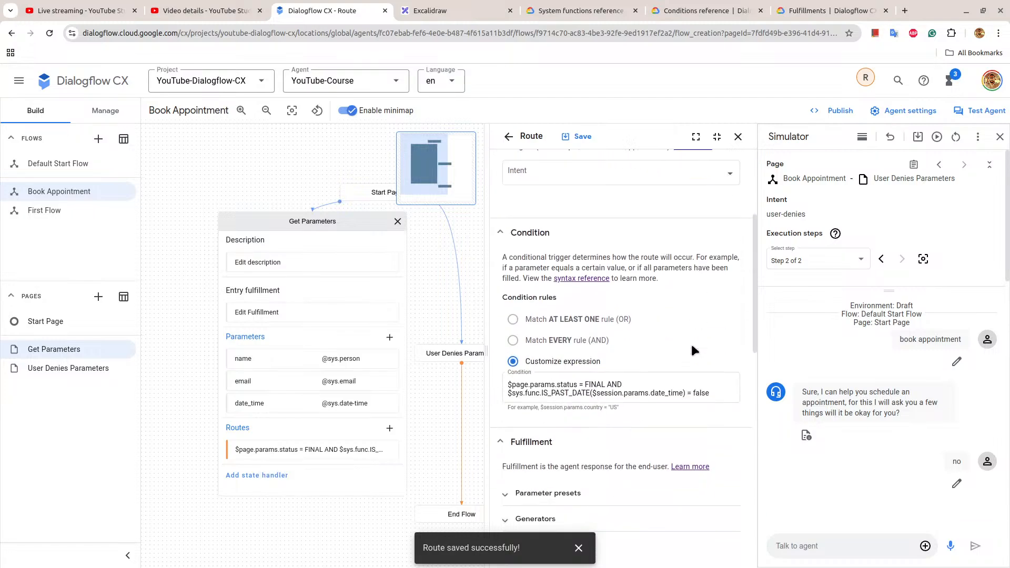
click(637, 330)
key(ctrl+a)
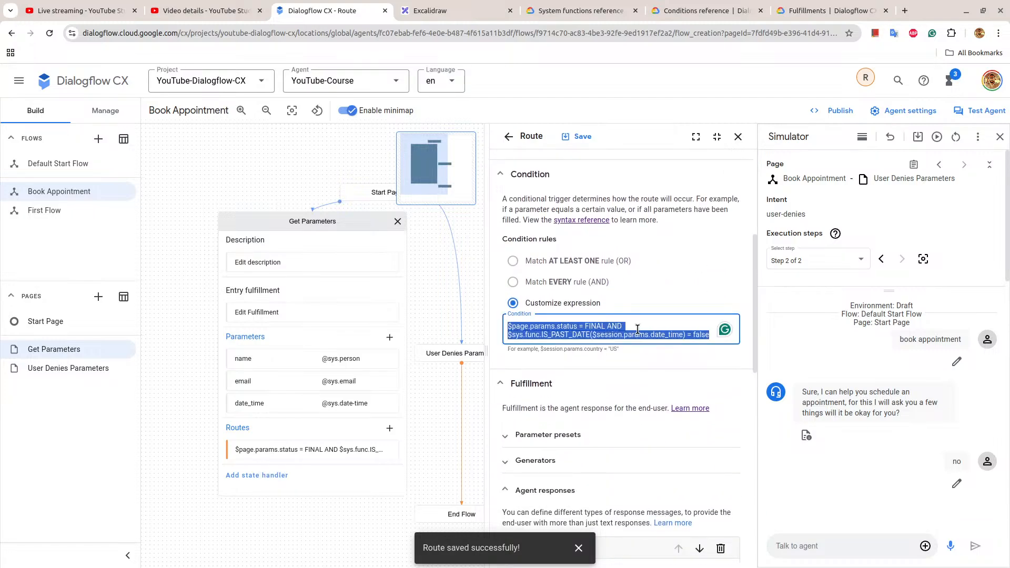
click(738, 136)
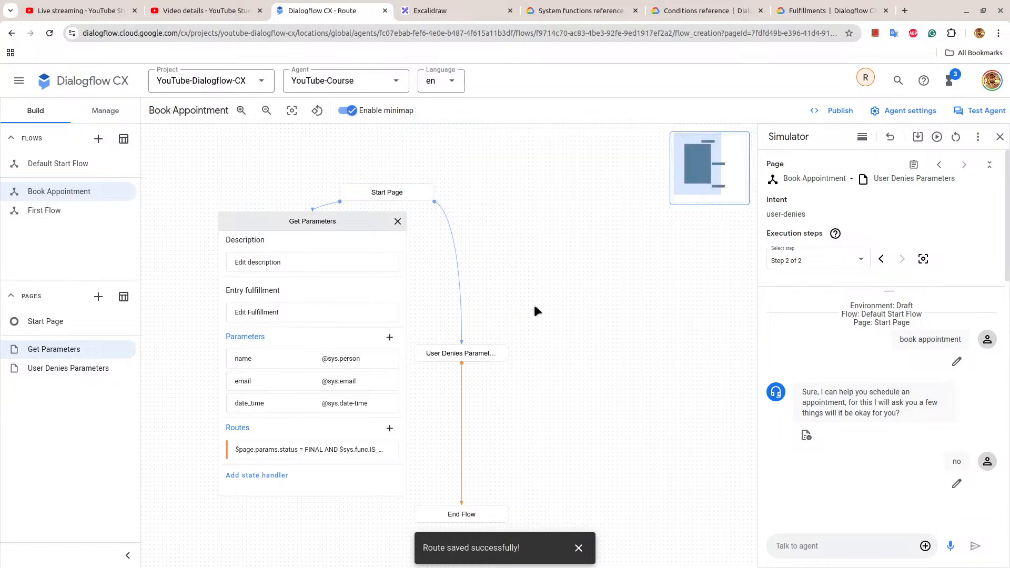
Add a second route to Get Parameters with the copied condition as a customized expression, changing the IS_PAST_DATE comparison to true.
click(413, 428)
scroll(576, 363, down, 5)
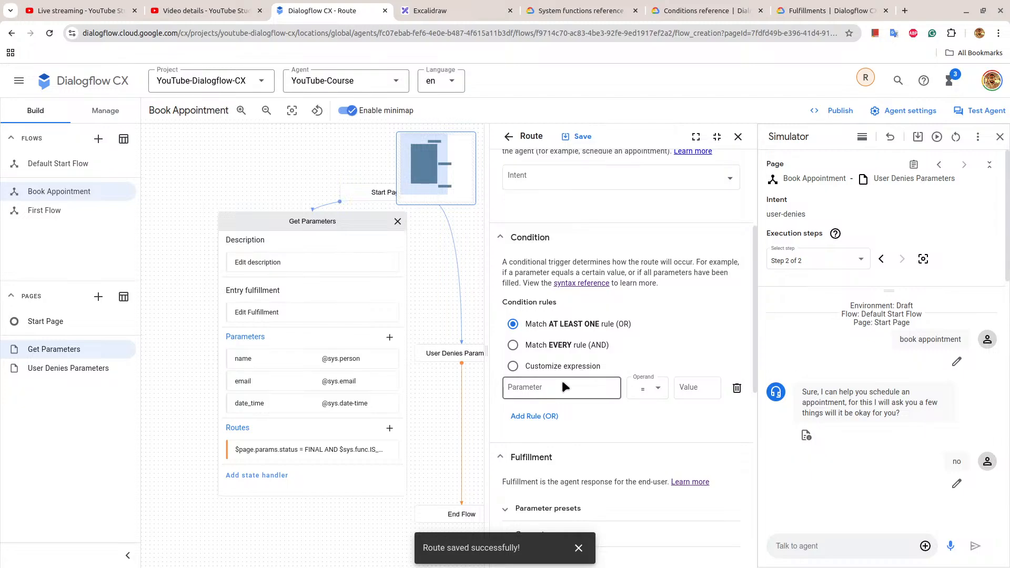
click(557, 367)
key(ctrl+v)
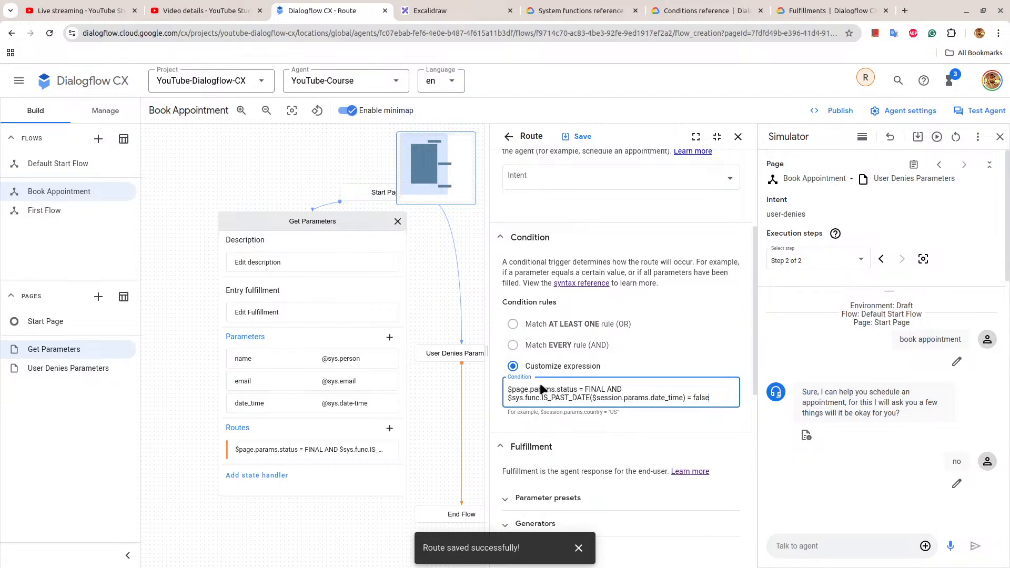
double_click(701, 398)
text(Tru)
key(BackSpace)
Write an agent response for the past-date route, starting with "You have".
scroll(735, 454, down, 6)
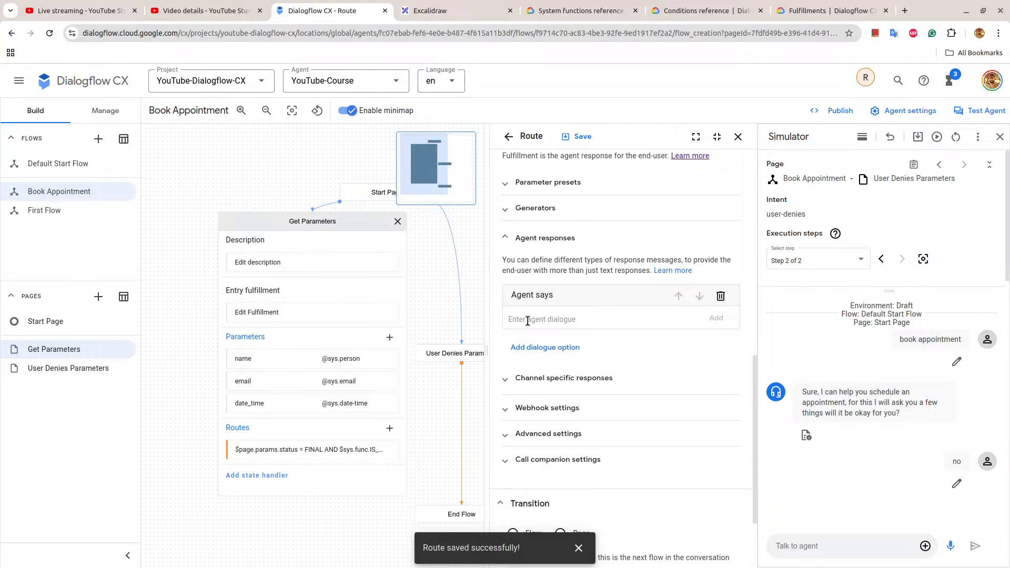
click(527, 321)
text(You have pr)
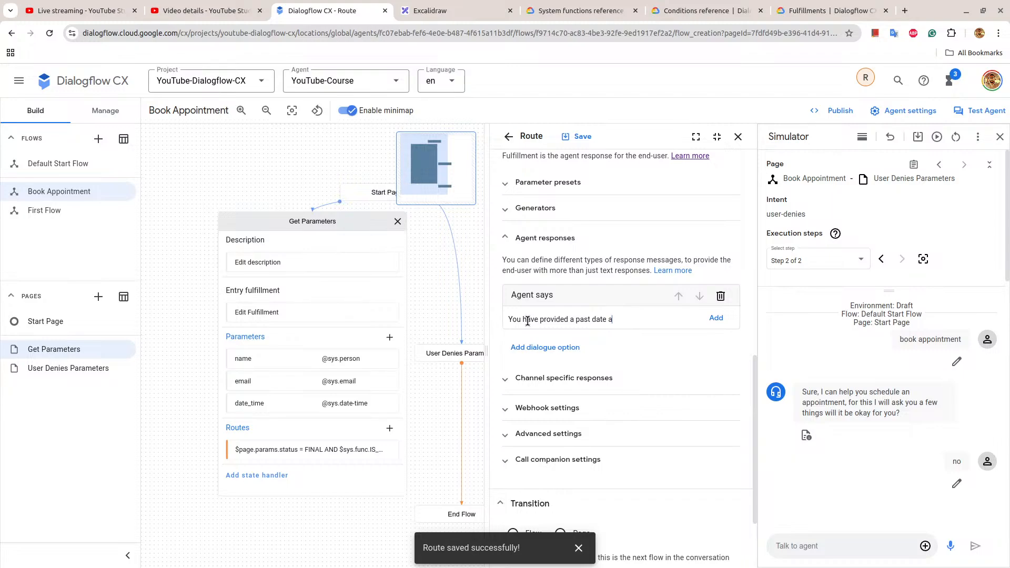
Add the agent response 'You have provided a past date and time for the meeting. Do you want to provide a new date and time?'.
text(nd time for the meeting)
scroll(528, 321, down, 4)
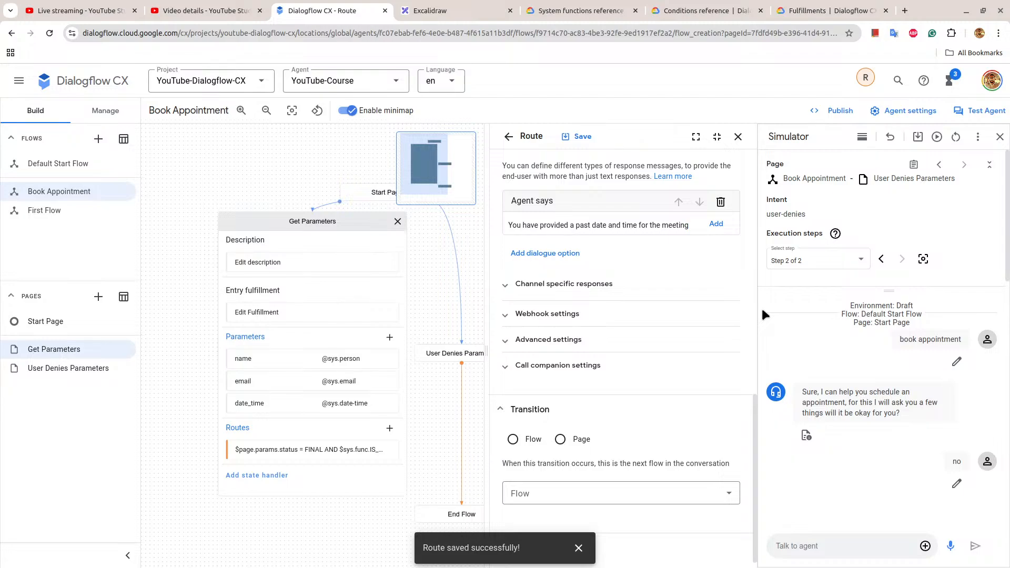
text(. P)
key(BackSpace)
text(Do you want)
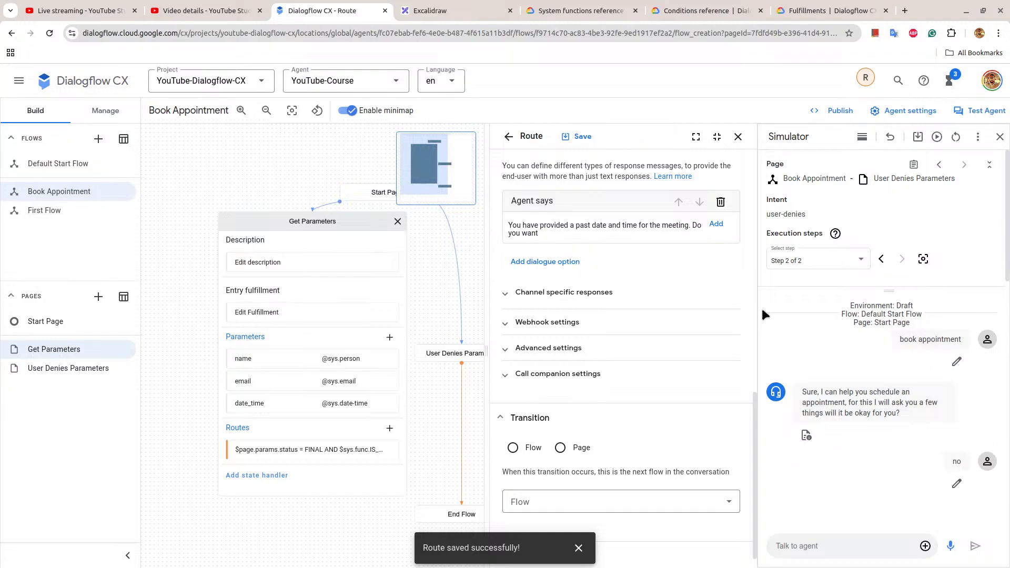
text( to provide a new date t)
text(nd time?)
click(717, 223)
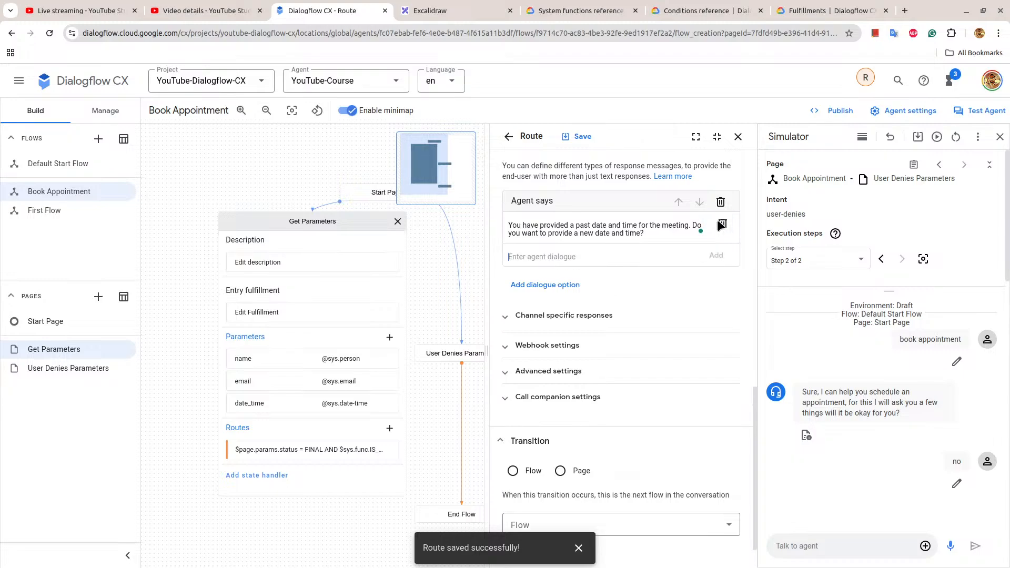
Apply the suggested rewordings 'Would you like to give me' and 'I just wanted to let you know that you' to the agent response.
scroll(643, 309, down, 1)
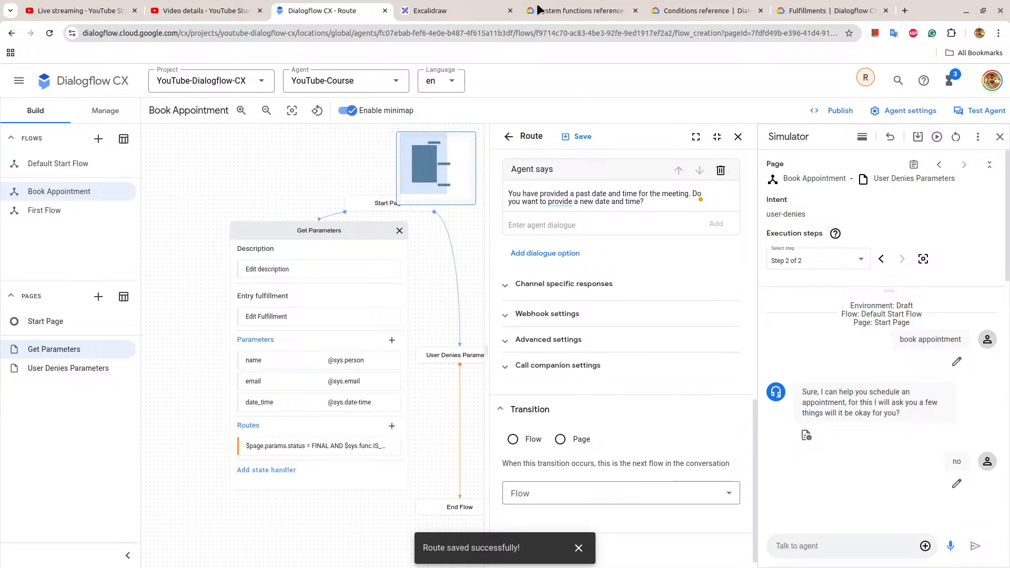
click(447, 11)
click(331, 10)
mouse_move(573, 204)
click(595, 258)
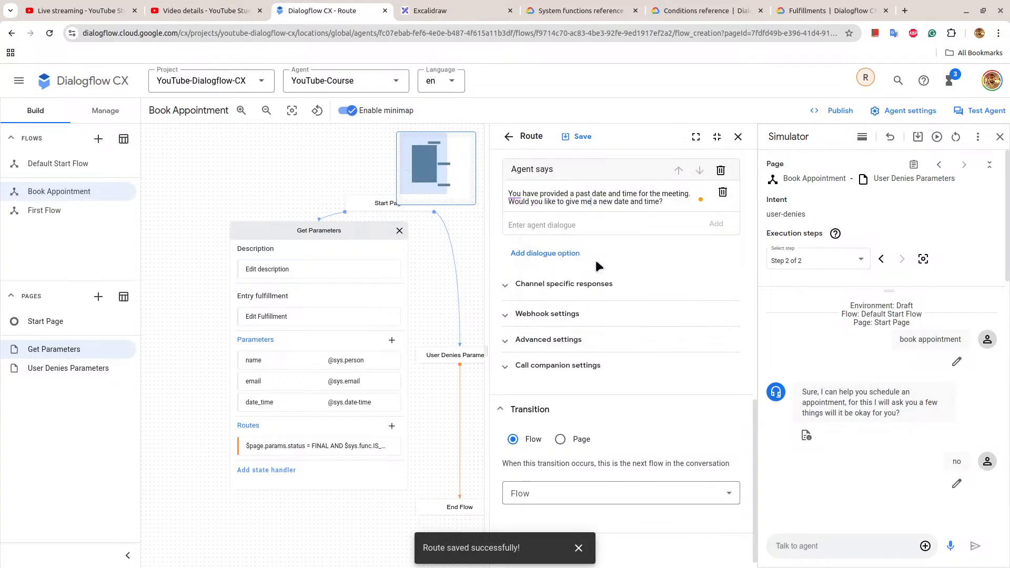
mouse_move(513, 194)
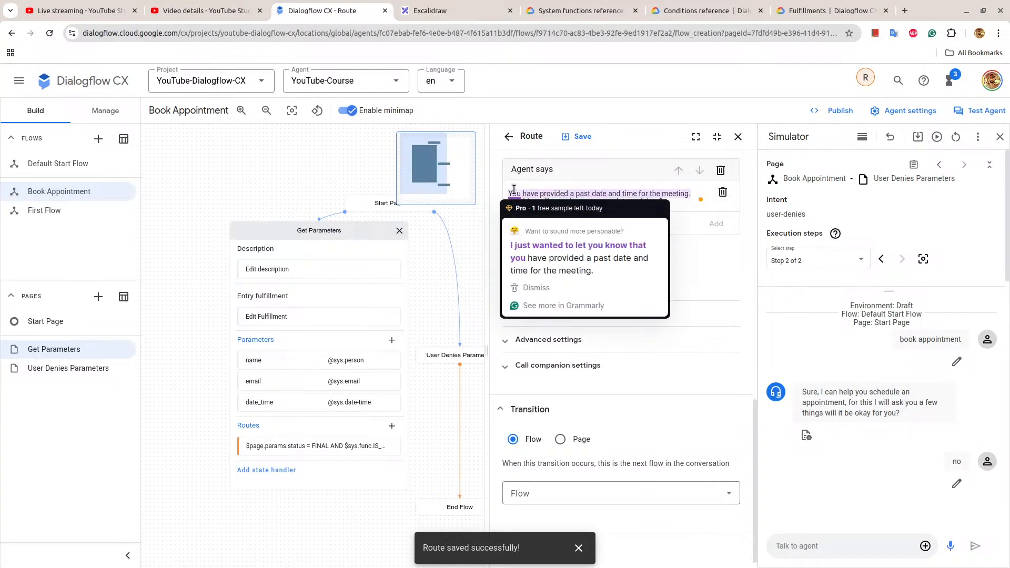
click(541, 246)
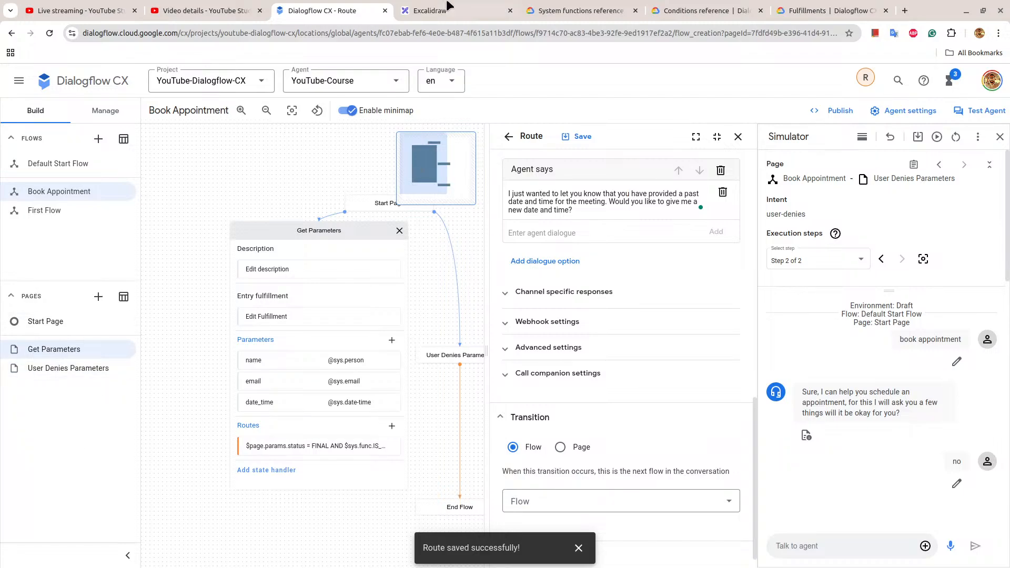
Switch to the Dialogflow CX documentation, open the Parameters guide and examine how session parameters are set.
click(579, 10)
click(842, 9)
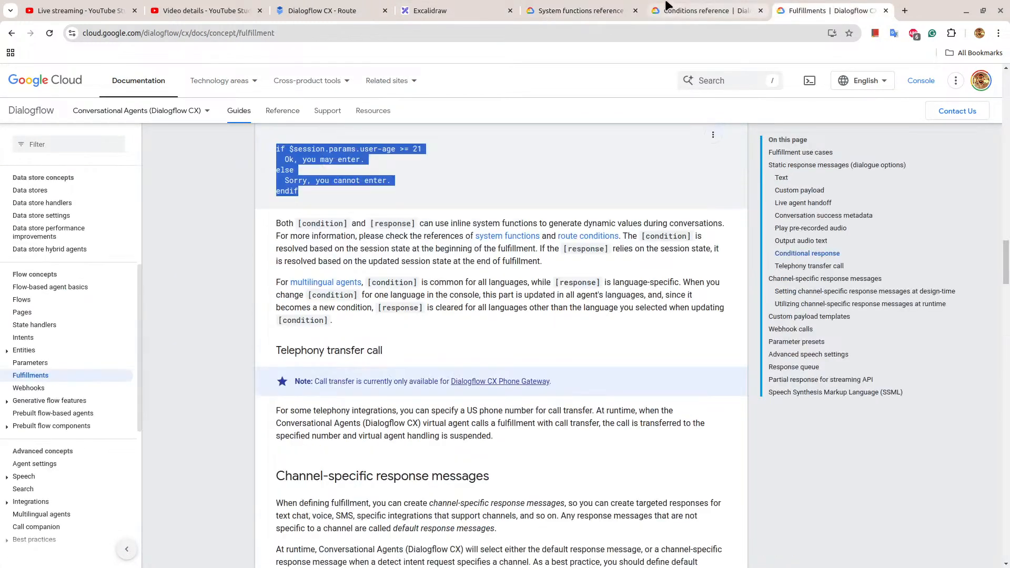
click(579, 10)
click(809, 10)
click(658, 36)
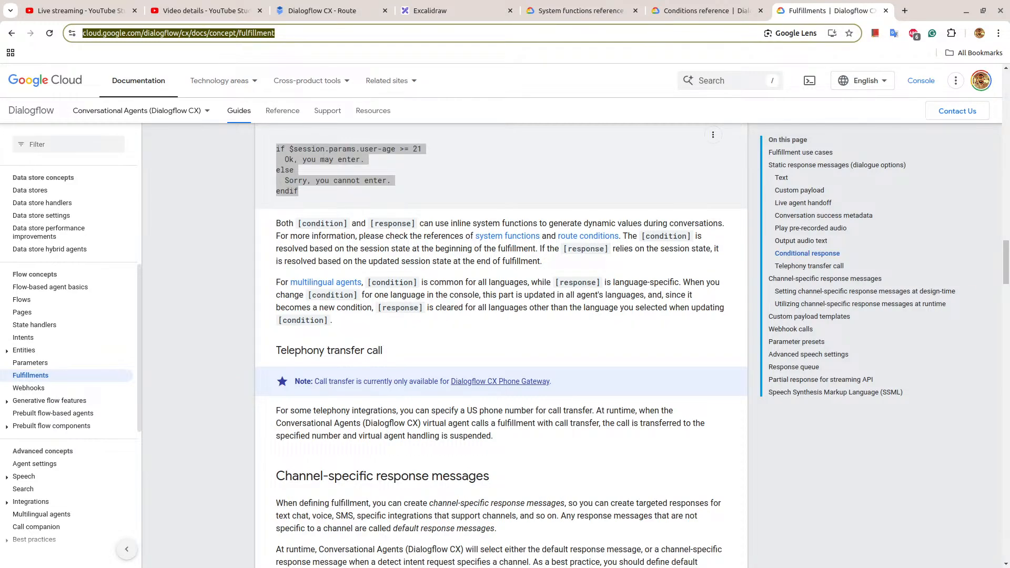
click(31, 363)
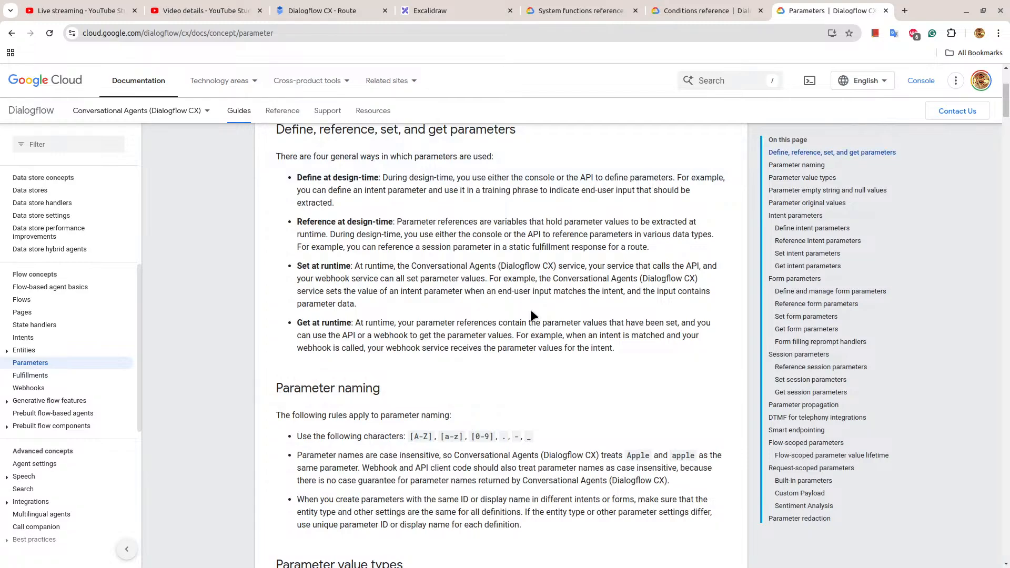
scroll(532, 315, down, 10)
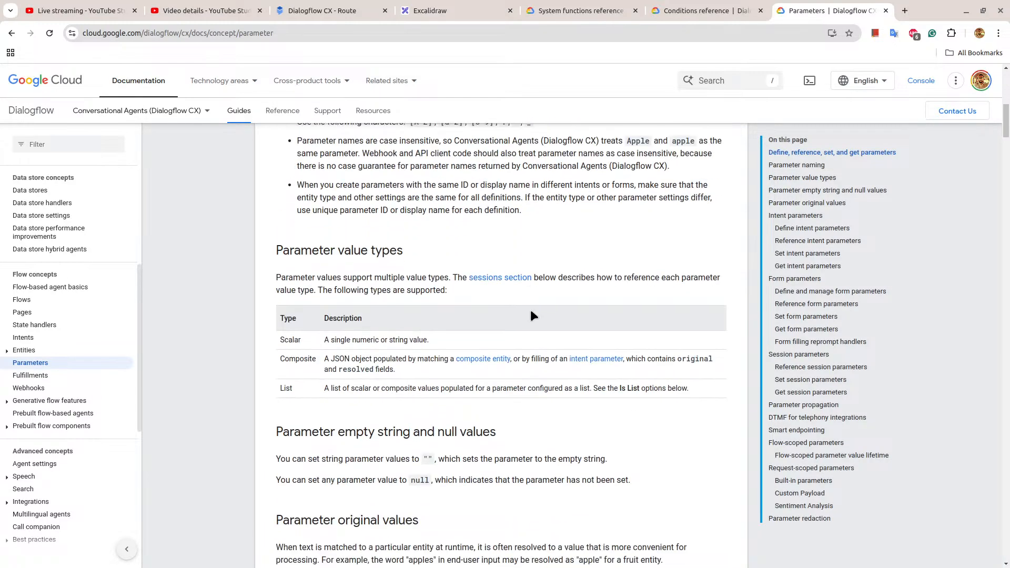
scroll(531, 315, down, 9)
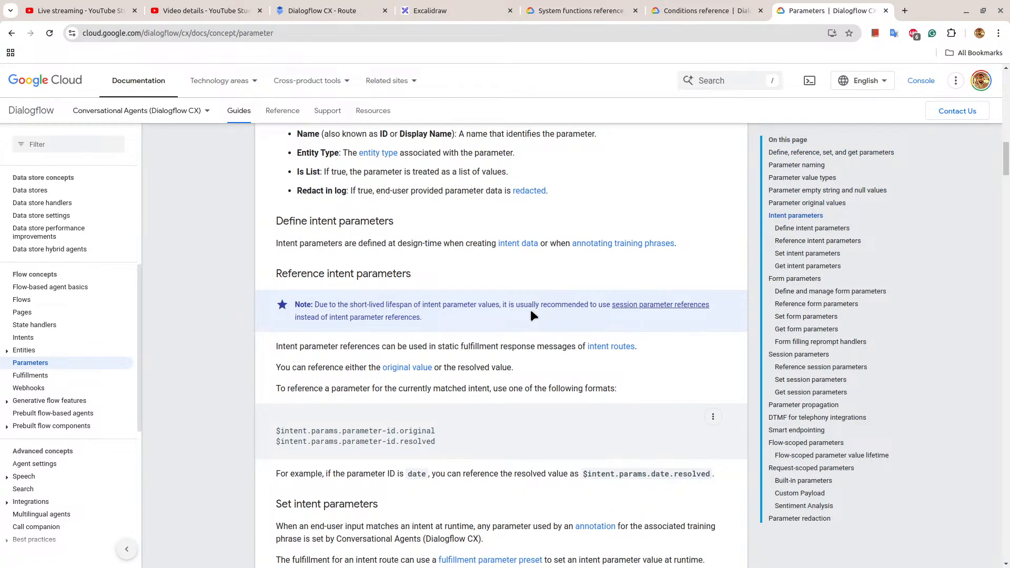
scroll(532, 315, down, 15)
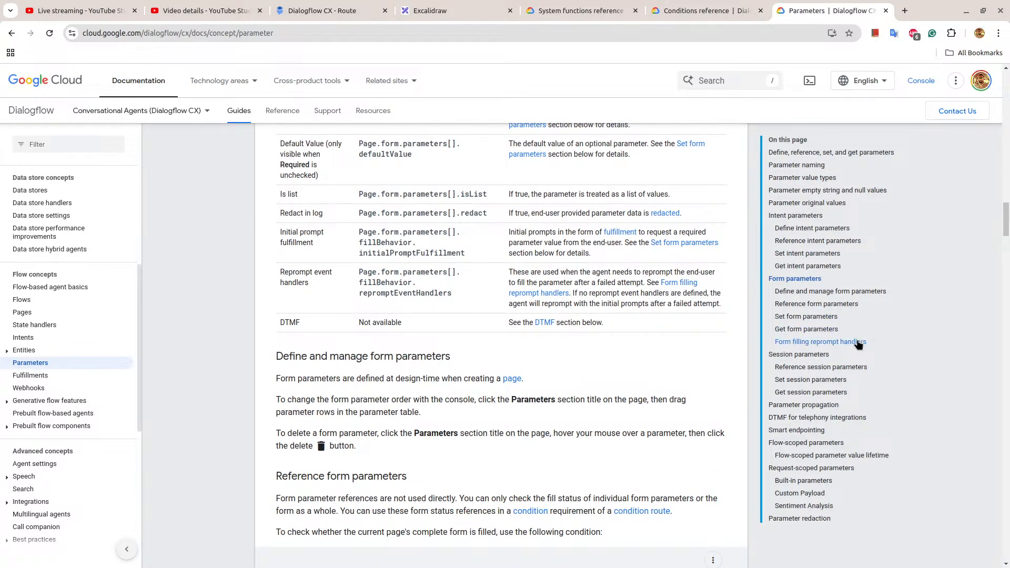
click(839, 381)
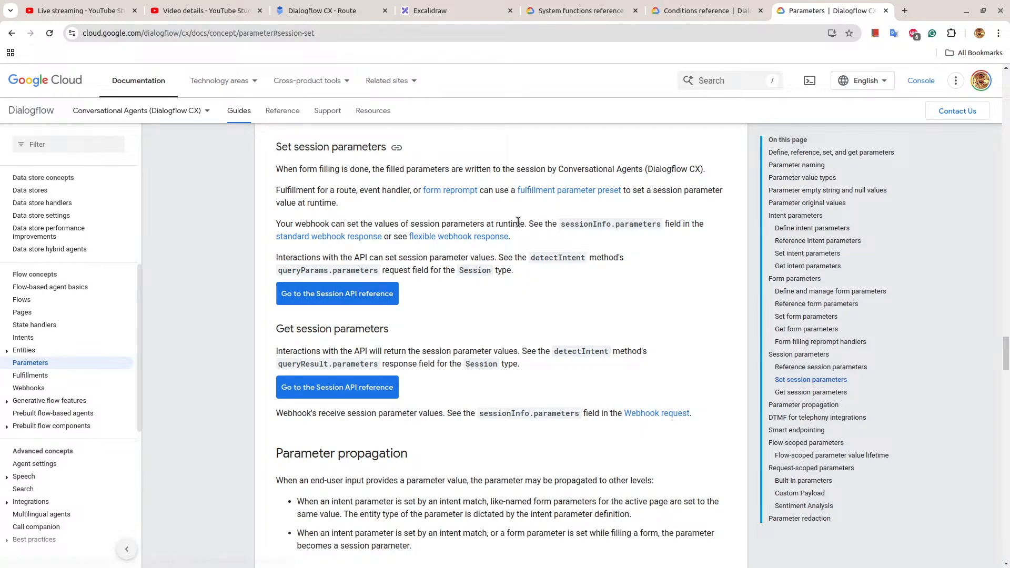
scroll(519, 222, down, 10)
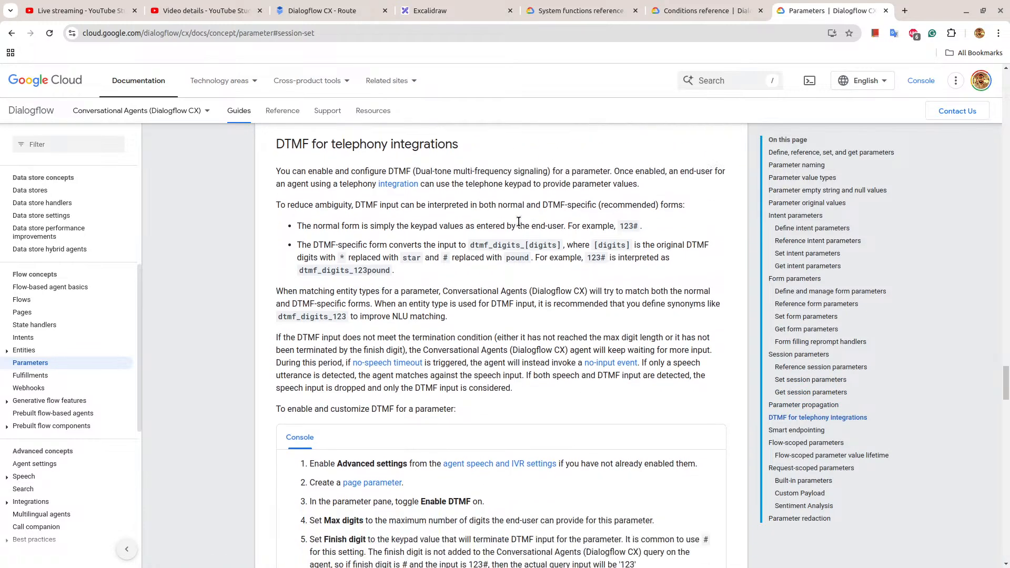
scroll(519, 226, down, 3)
Search Google for 'dialogflow cx invalidate parameter' and open the 'How to trigger "invalid parameter event"' result in a new tab.
click(365, 33)
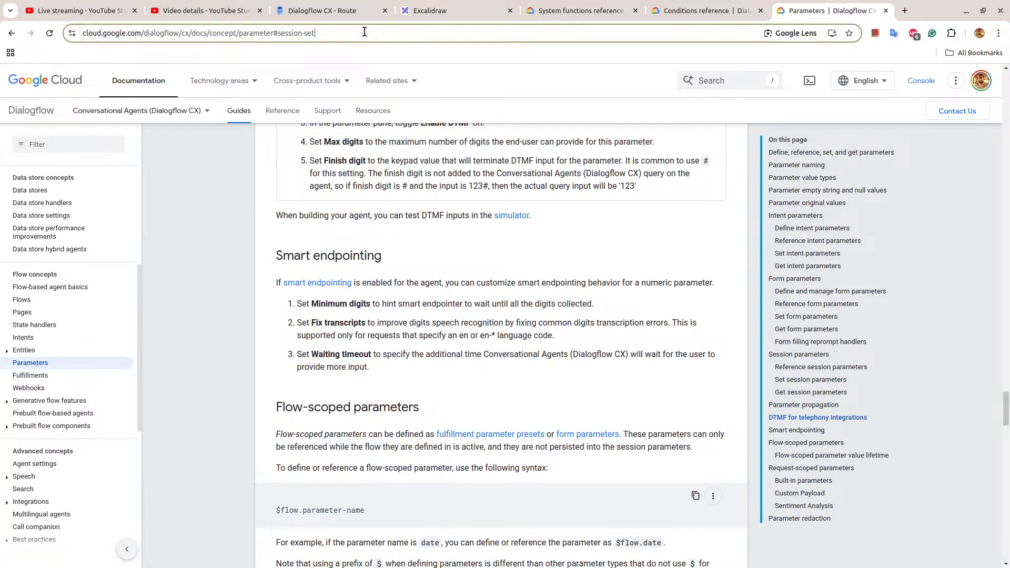
text(dialogfl)
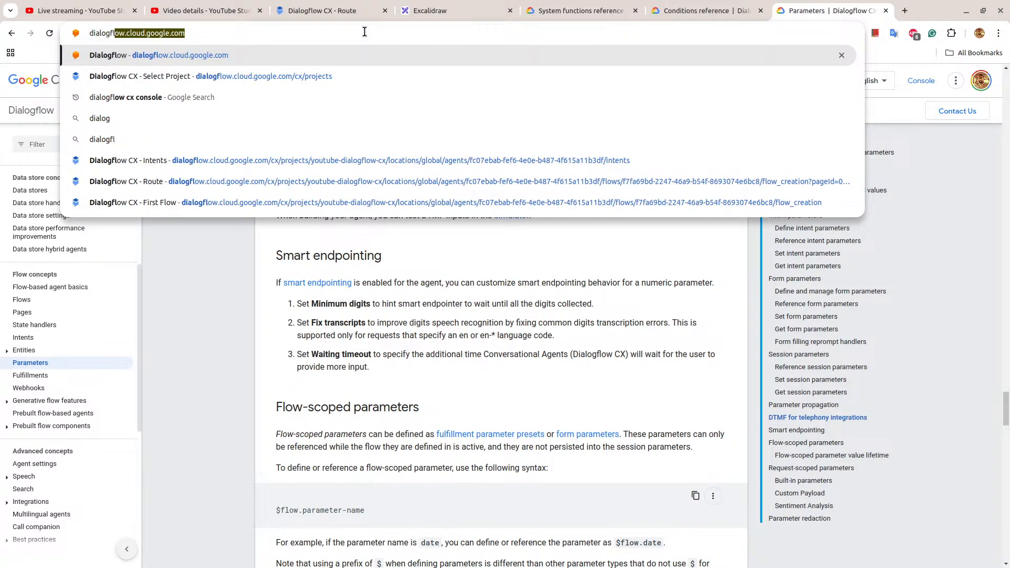
text(ow cx i)
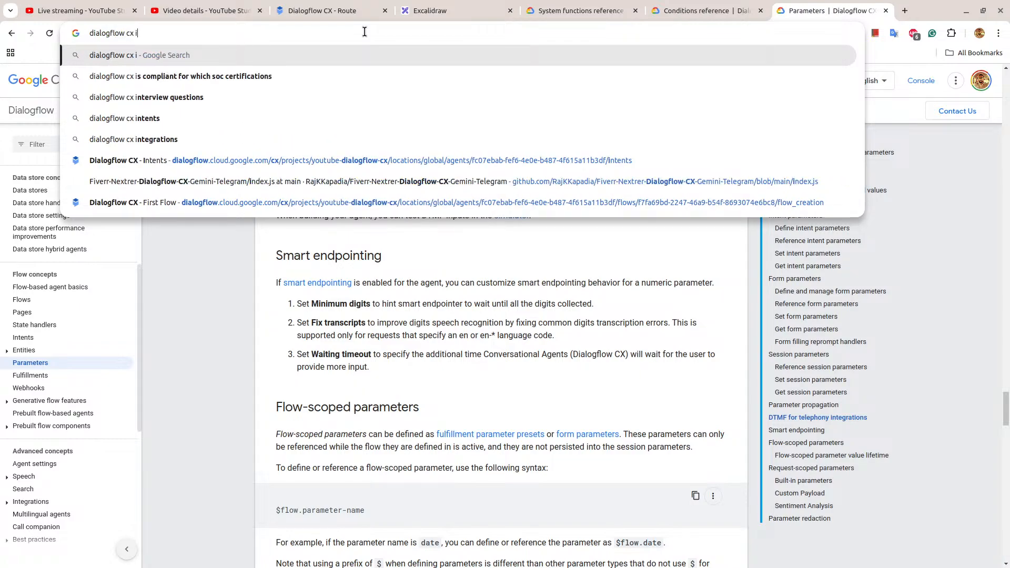
text(nvalidate )
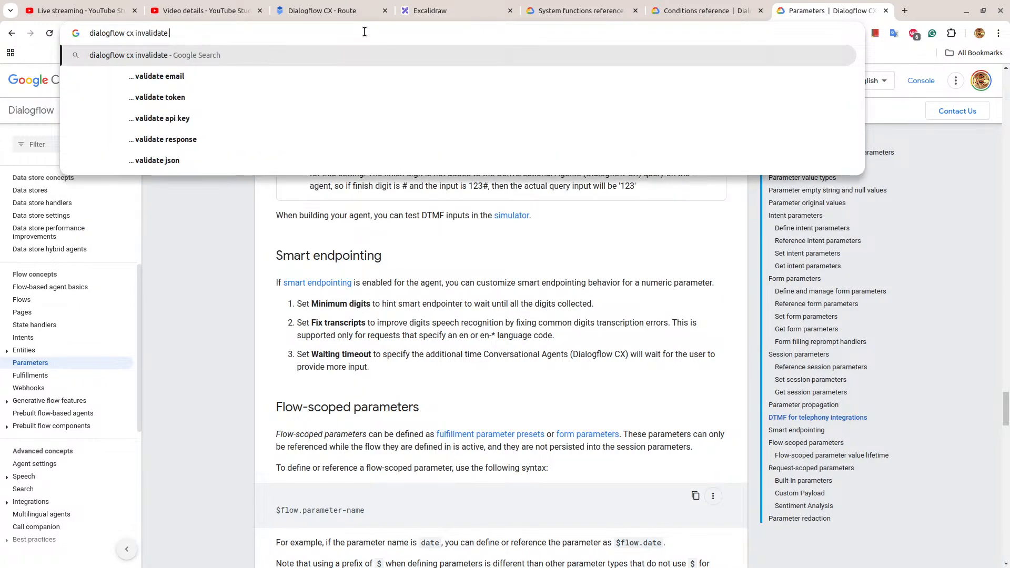
text(paramete)
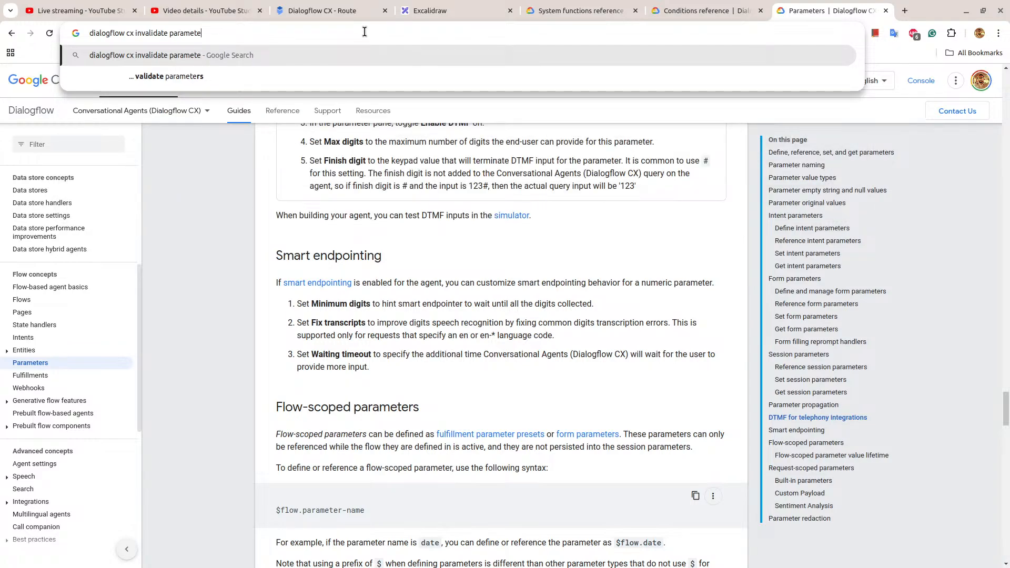
text(r)
key(Return)
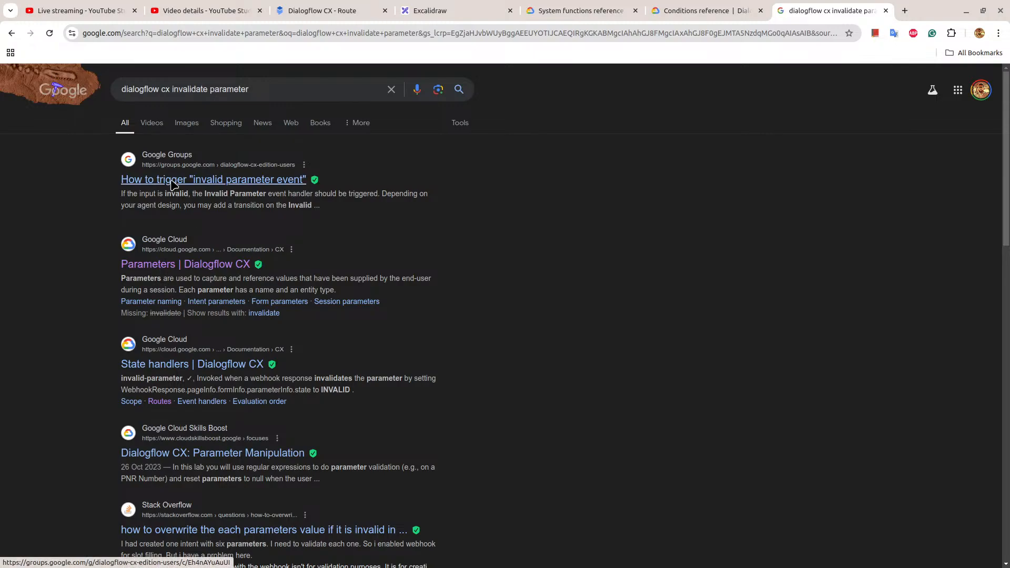
right_click(171, 184)
click(200, 194)
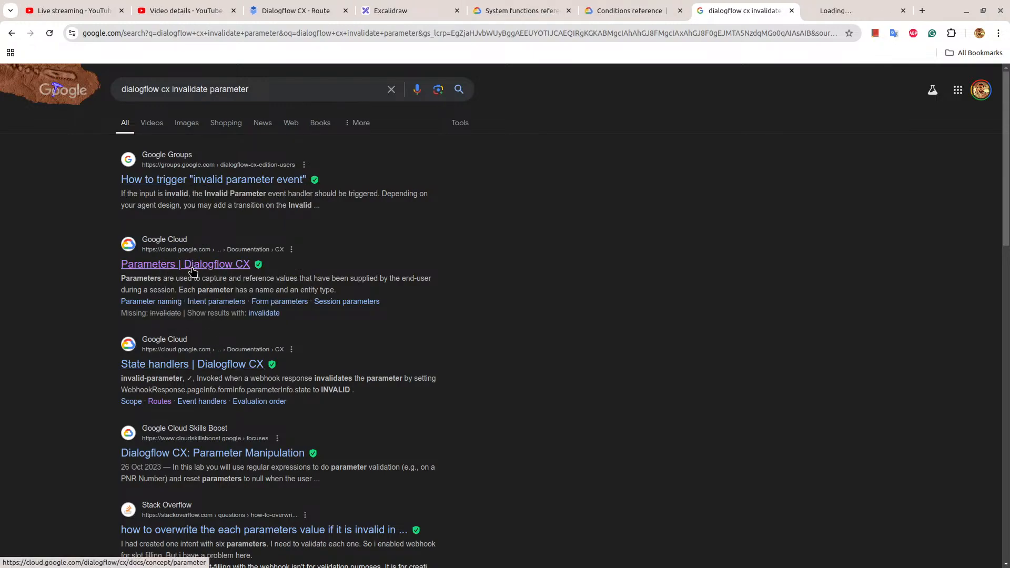
Open the 'Parameters | Dialogflow CX' search result and examine its form and session parameter sections for a way to invalidate a parameter.
click(194, 268)
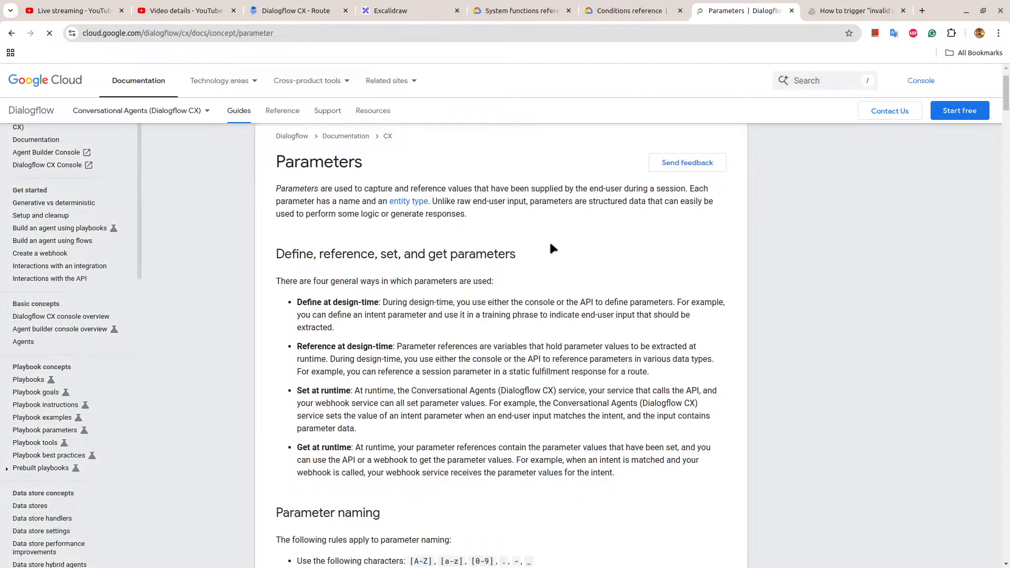
scroll(550, 245, down, 5)
scroll(551, 247, down, 15)
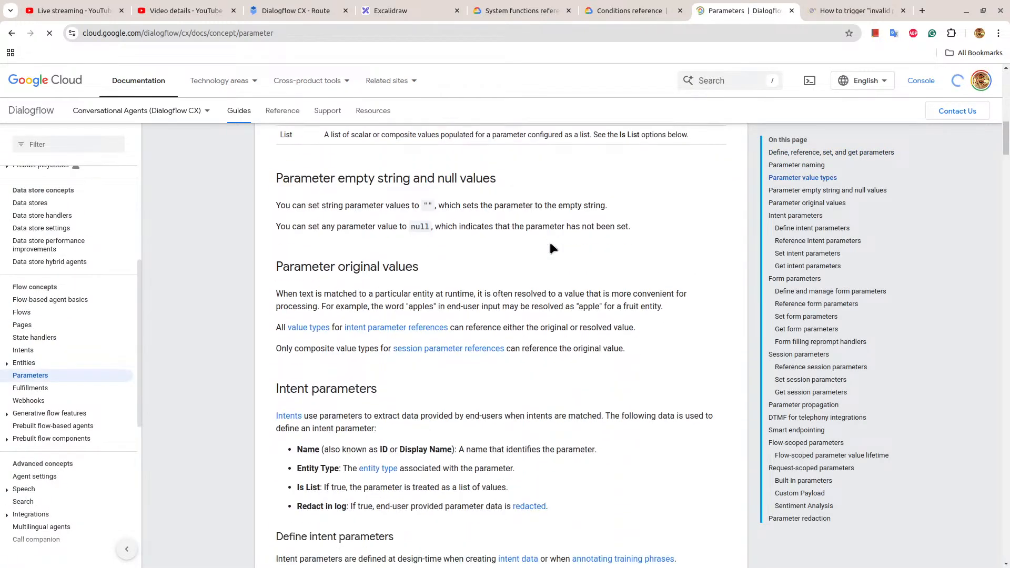
scroll(551, 247, down, 6)
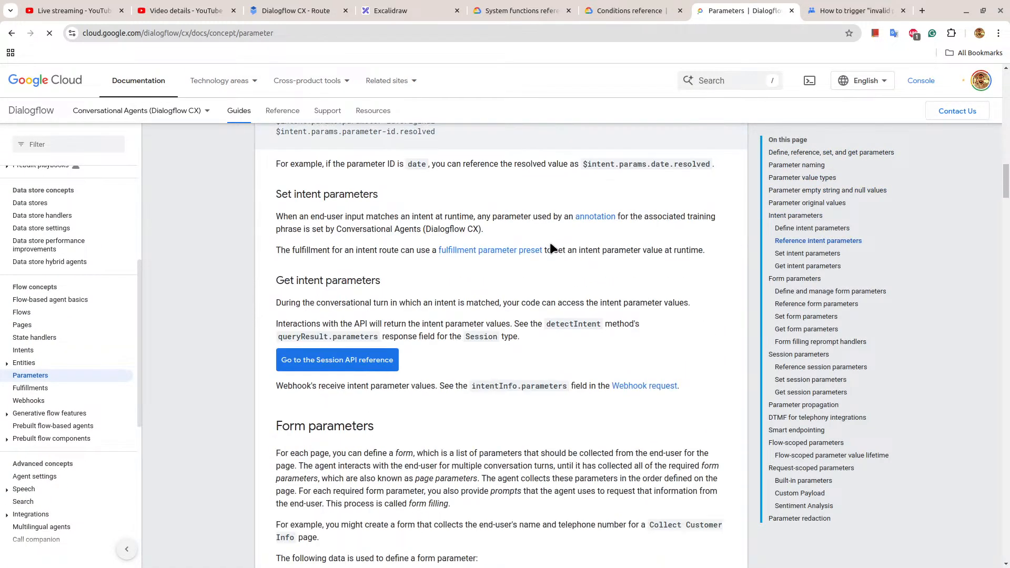
scroll(551, 247, down, 12)
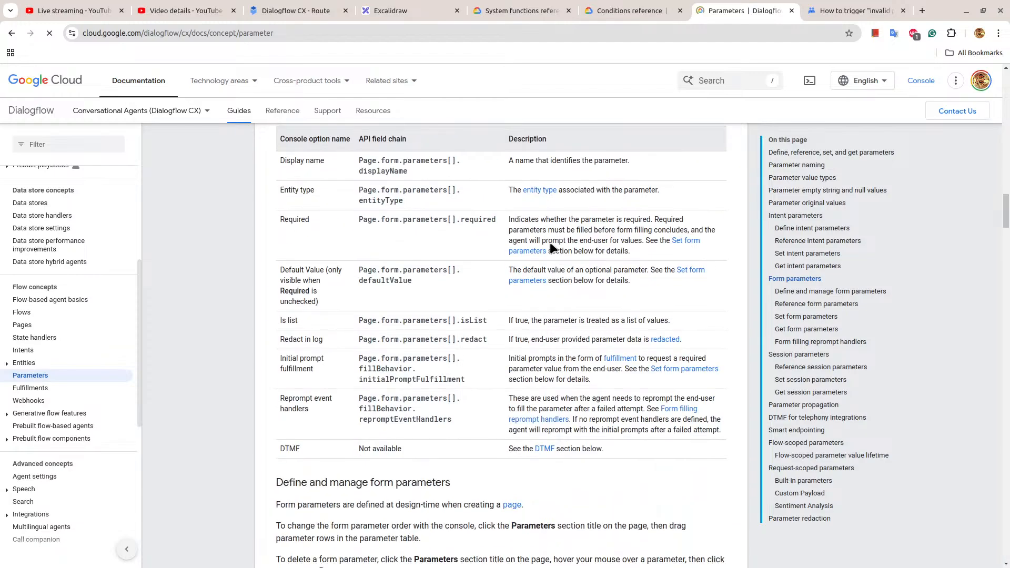
scroll(550, 245, down, 6)
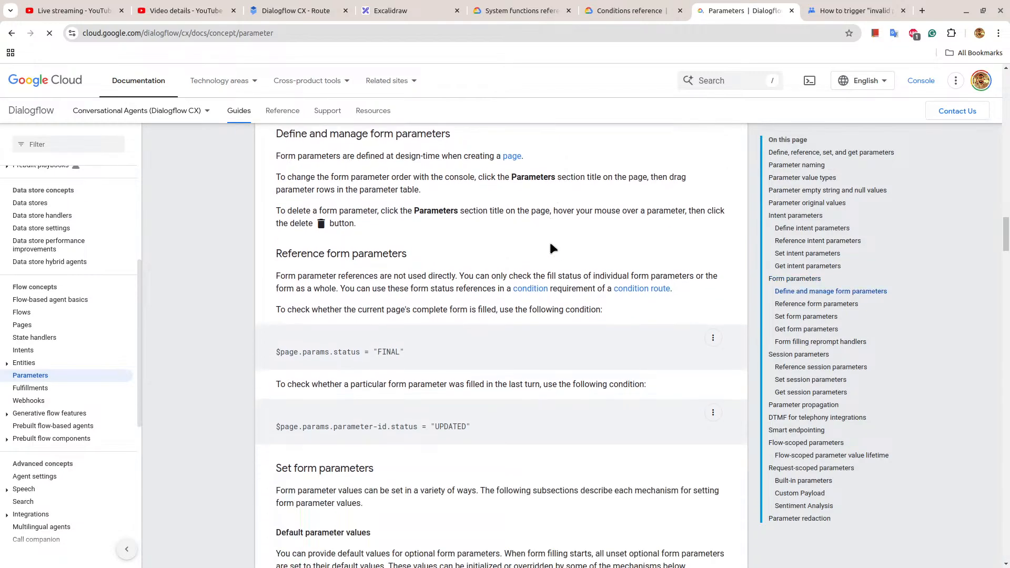
scroll(550, 248, down, 20)
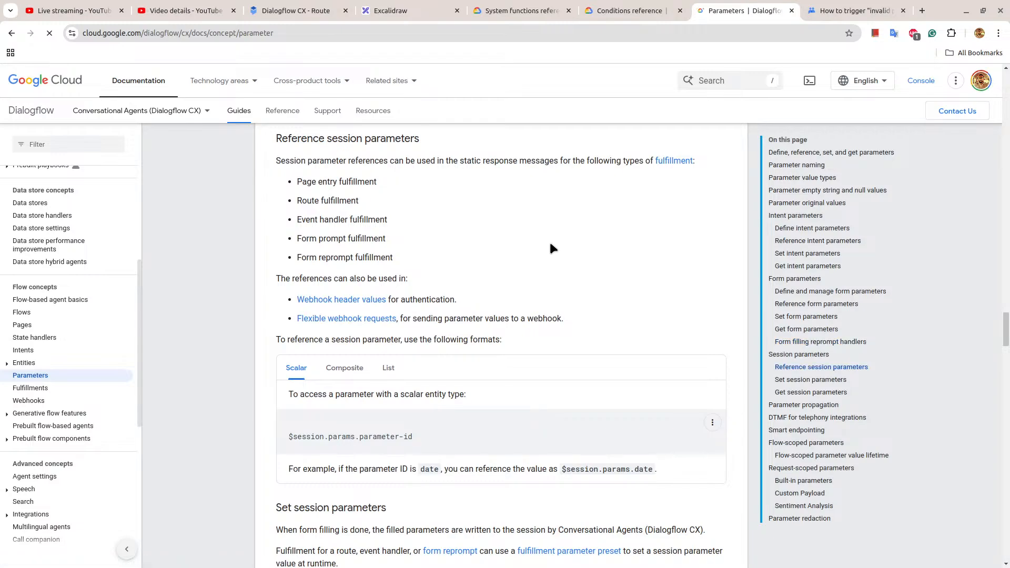
scroll(550, 247, down, 2)
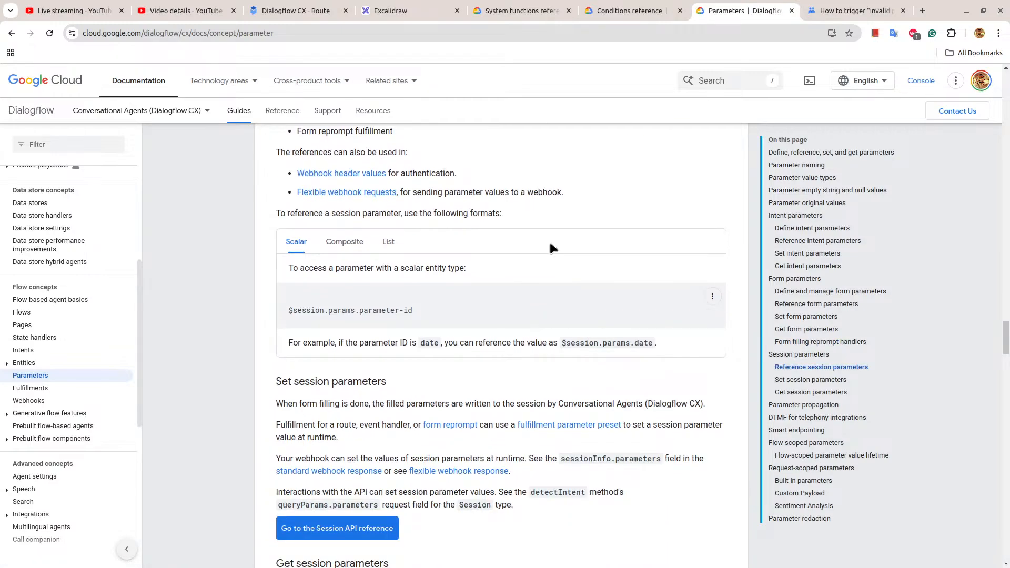
scroll(550, 245, down, 4)
scroll(550, 244, down, 4)
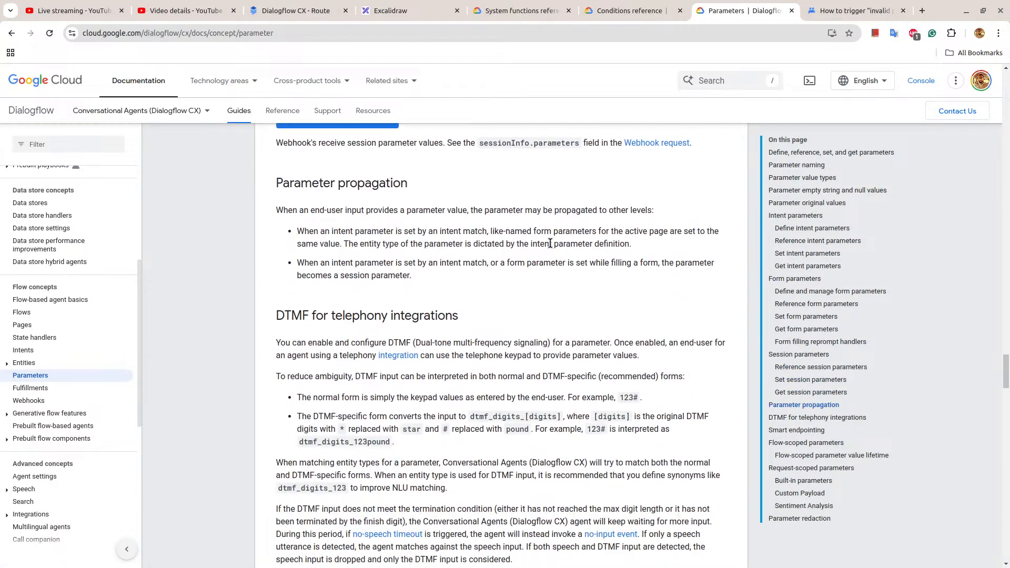
Examine the Google Groups thread on triggering the invalid parameter event.
key(ctrl+Tab)
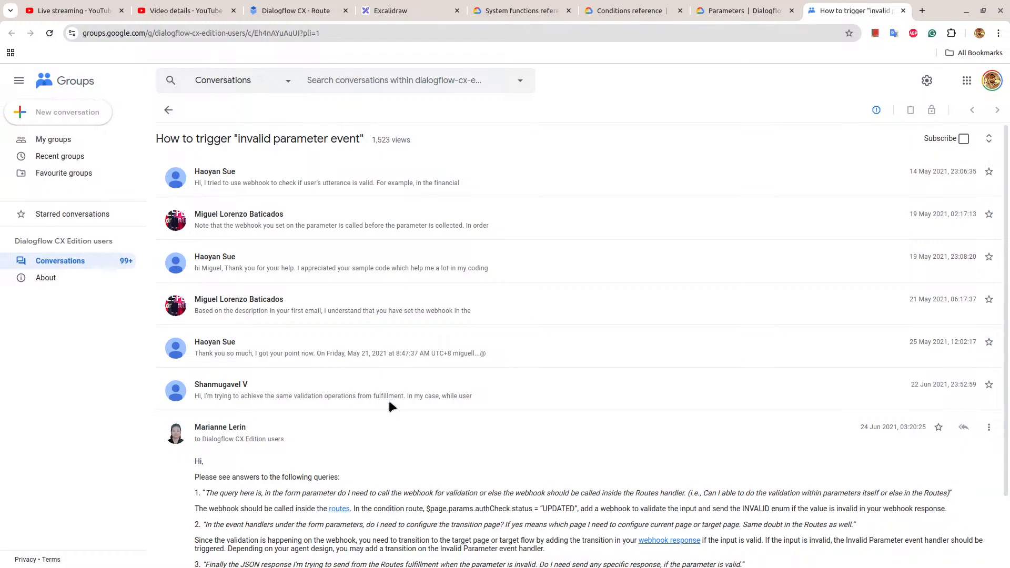
scroll(389, 402, down, 2)
scroll(389, 400, up, 2)
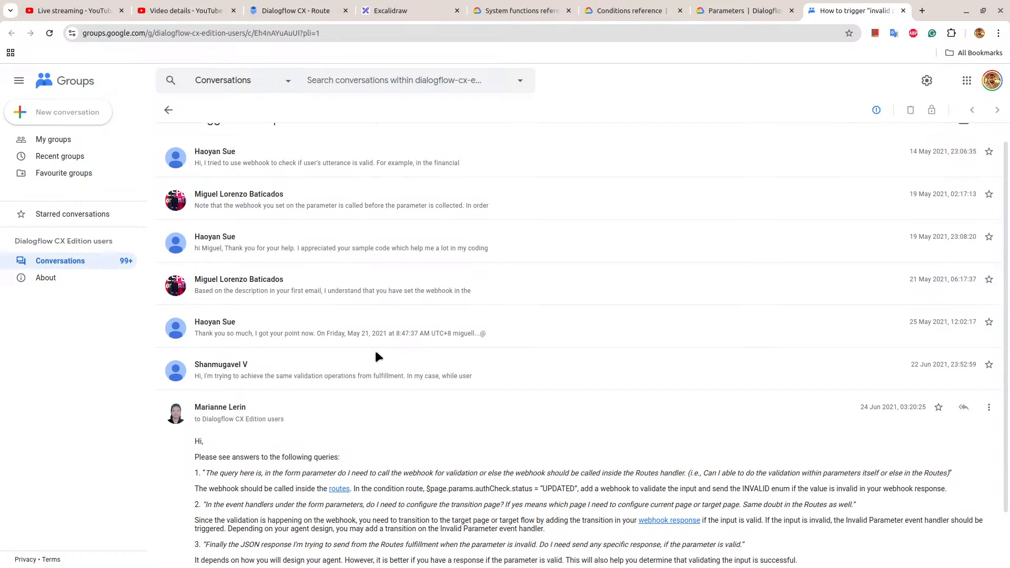
Return to the Dialogflow CX console and save the past-date route on the Get Parameters page.
click(731, 11)
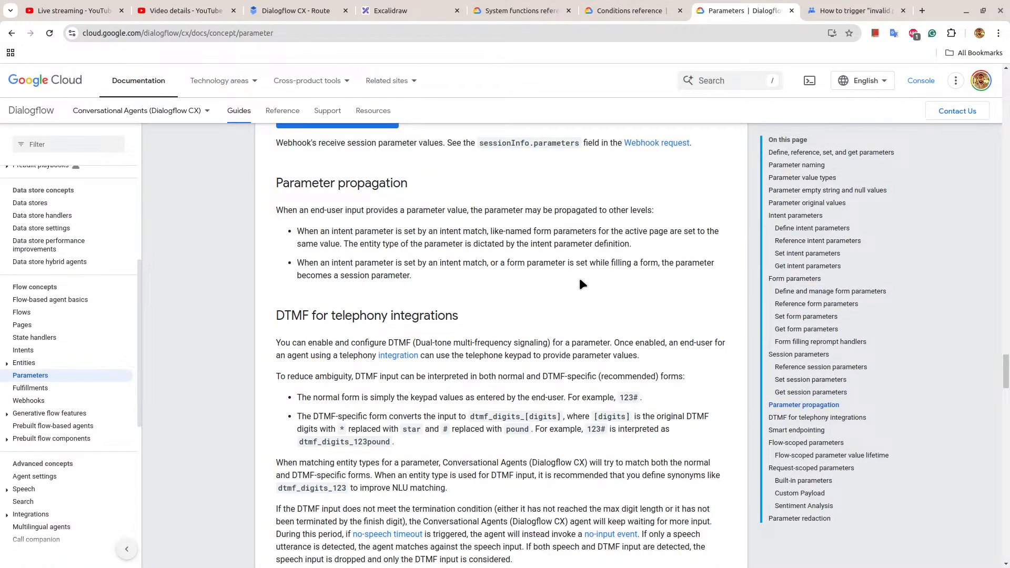
click(321, 9)
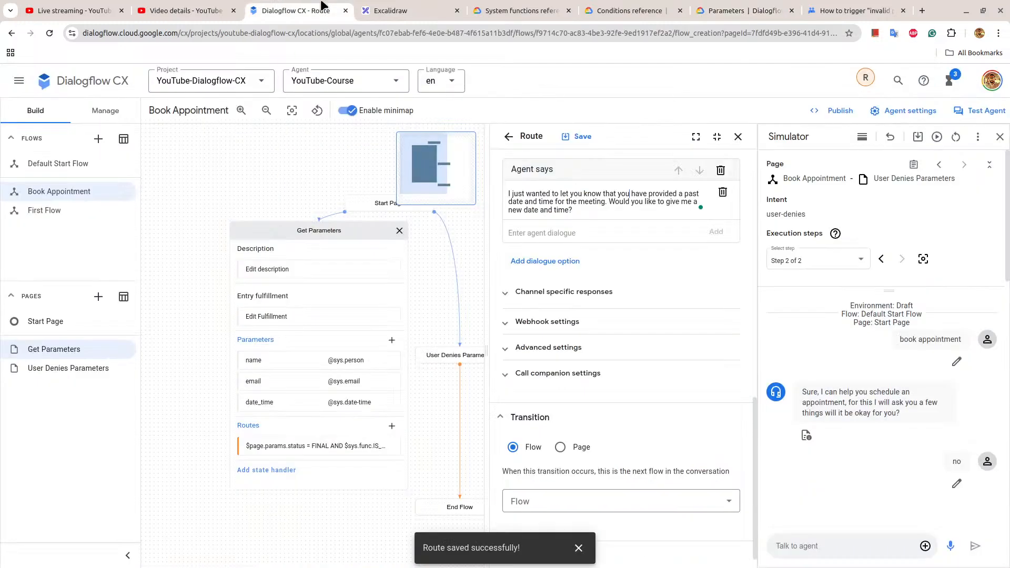
click(564, 142)
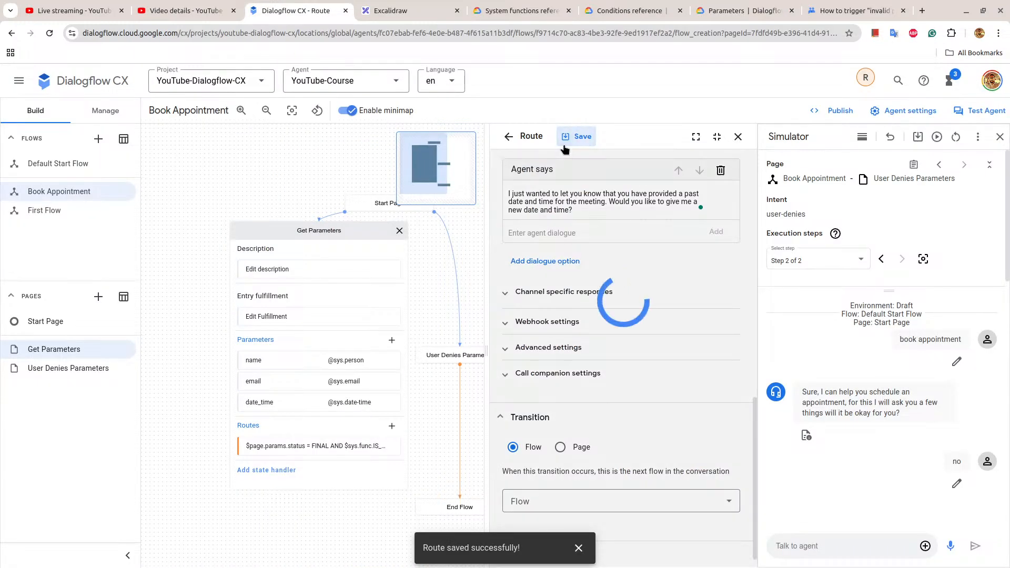
On the Get Parameters page, set the route whose IS_PAST_DATE condition is false to transition to a new page.
click(739, 137)
click(334, 229)
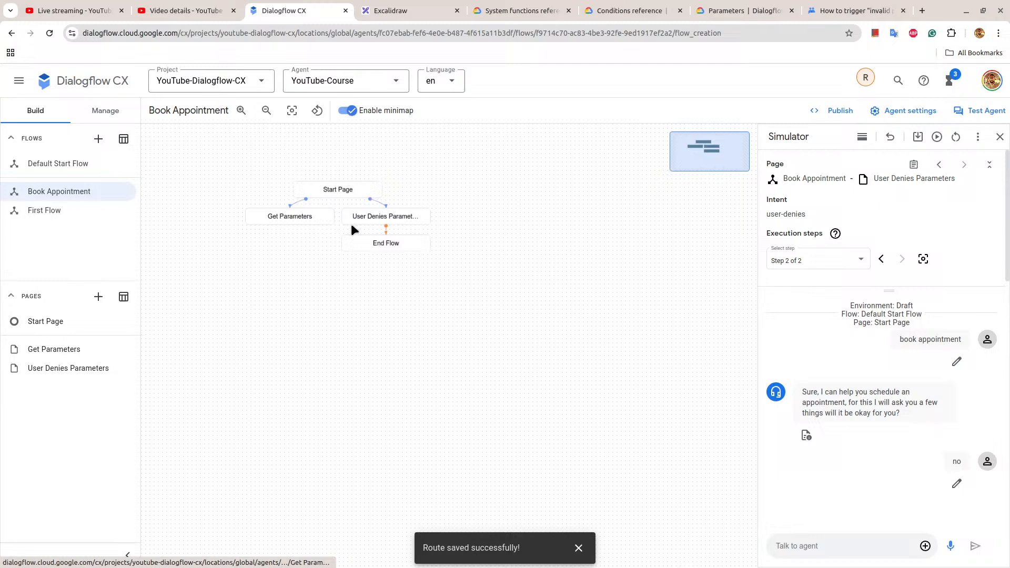
click(288, 215)
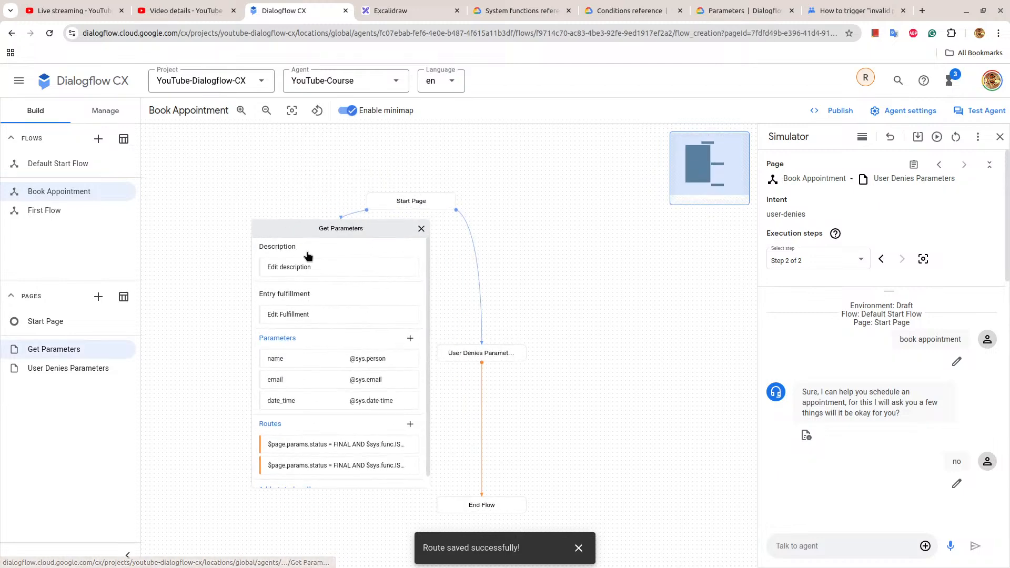
click(374, 446)
scroll(626, 357, down, 6)
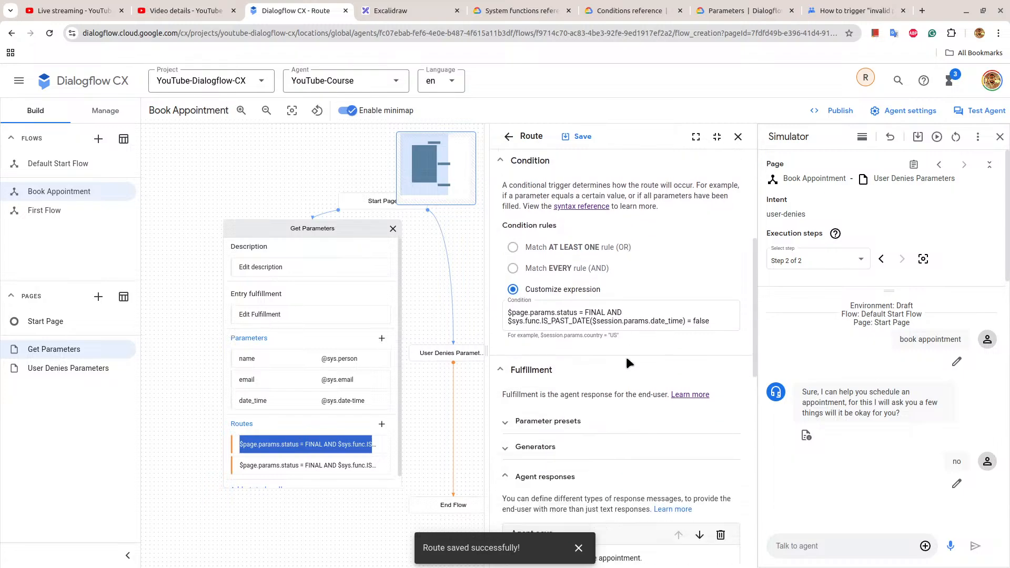
scroll(626, 357, down, 7)
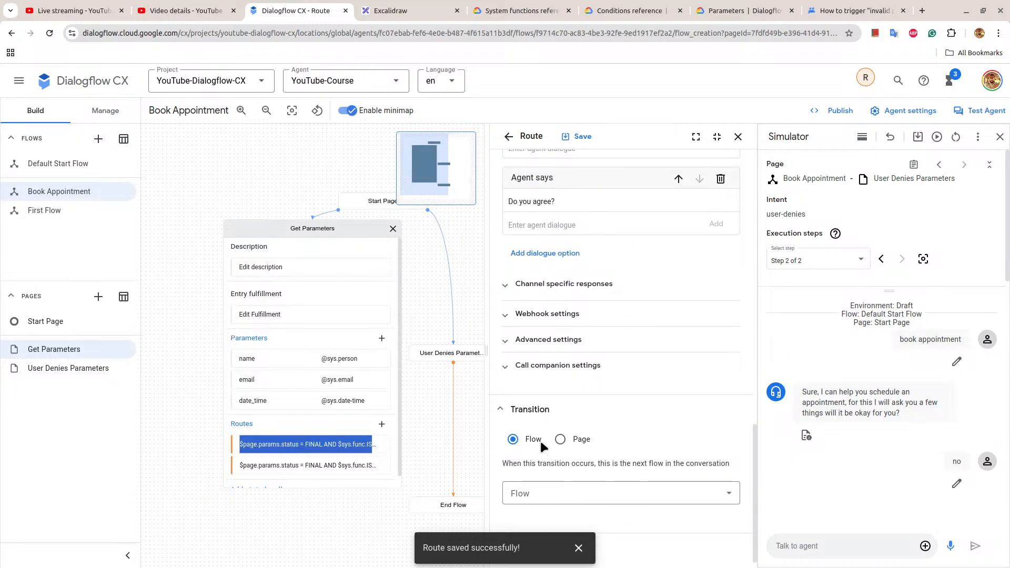
click(560, 440)
click(570, 492)
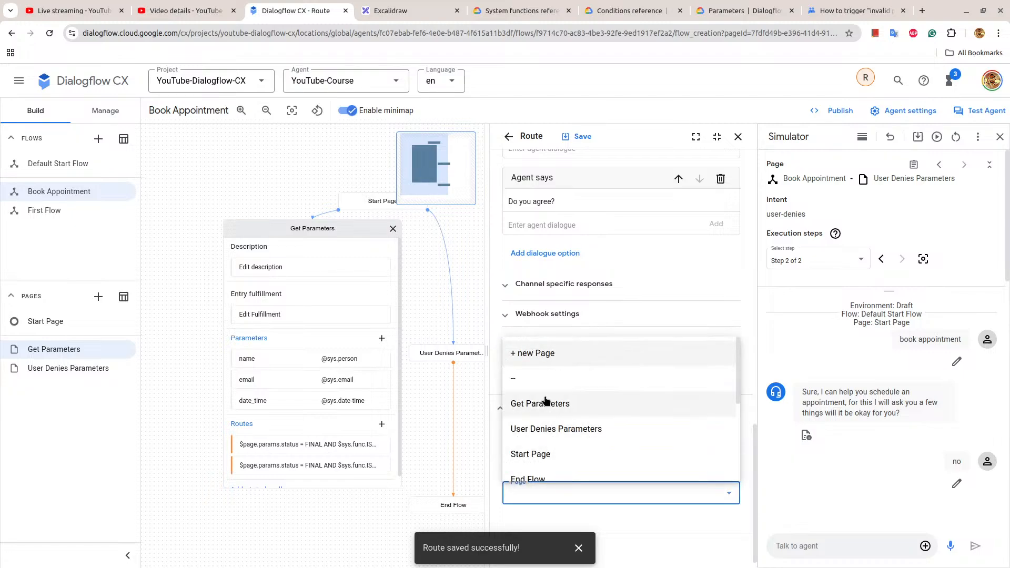
click(521, 357)
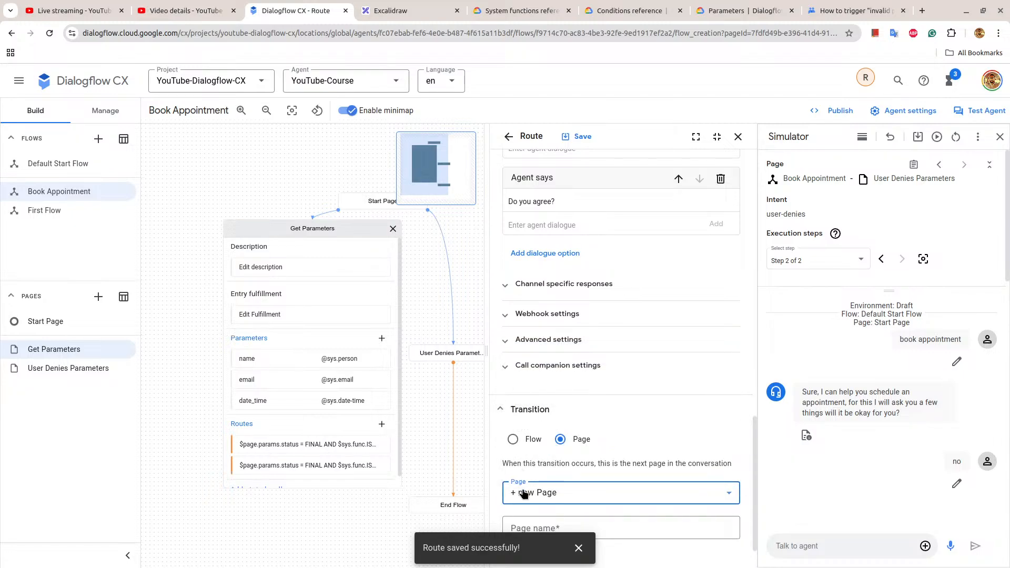
Name the new transition page "User Agrees Appointment" and save the route.
scroll(548, 478, down, 1)
click(547, 494)
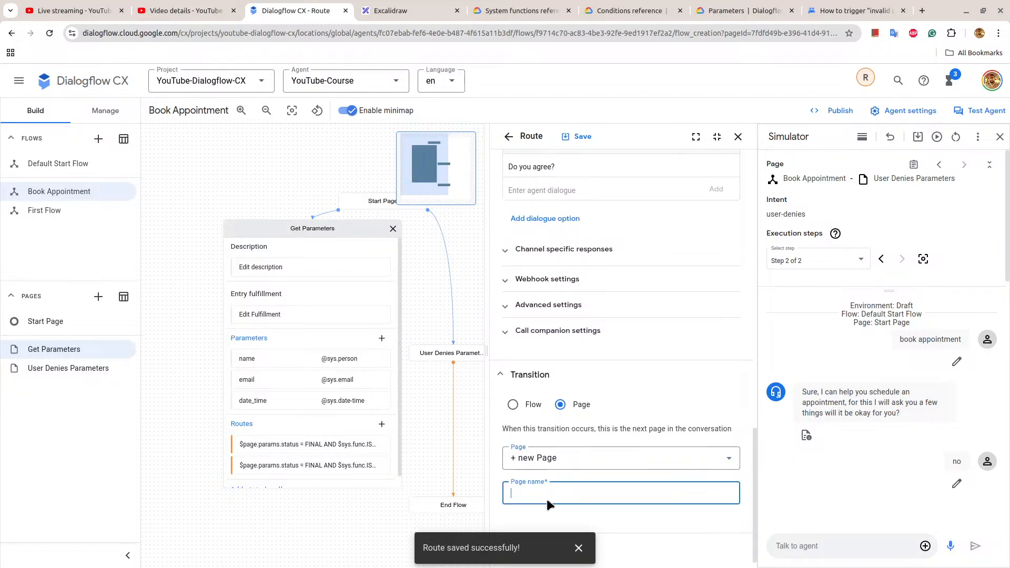
text(User agr)
text(ppointment)
key(Left)
key(Left)
key(Left)
key(Left)
key(Left)
key(Left)
key(Left)
key(Left)
key(Left)
key(Left)
key(BackSpace)
text(A)
key(Left)
key(Left)
key(Left)
key(Left)
key(Left)
key(Left)
key(Left)
key(BackSpace)
text(A)
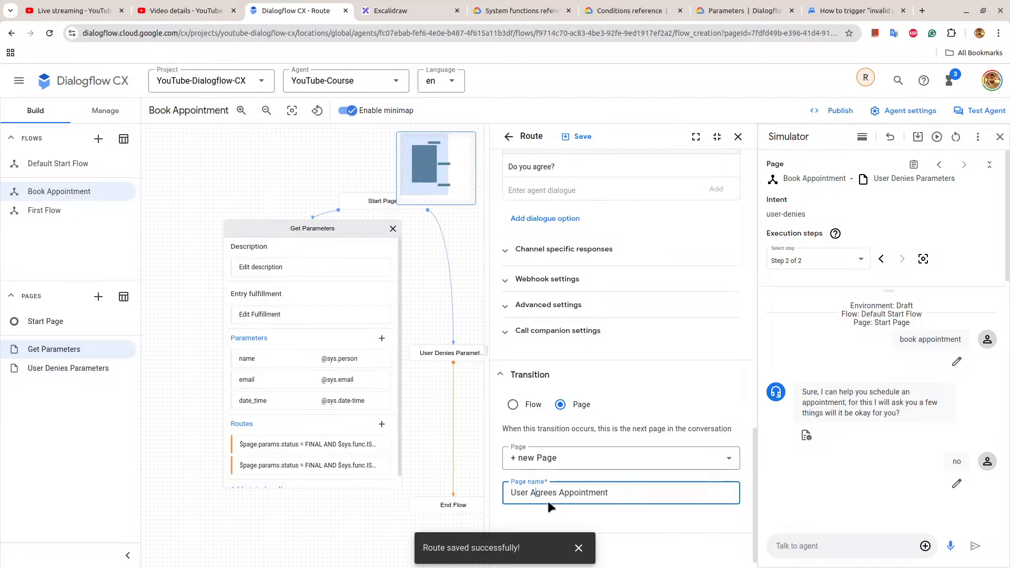
click(578, 138)
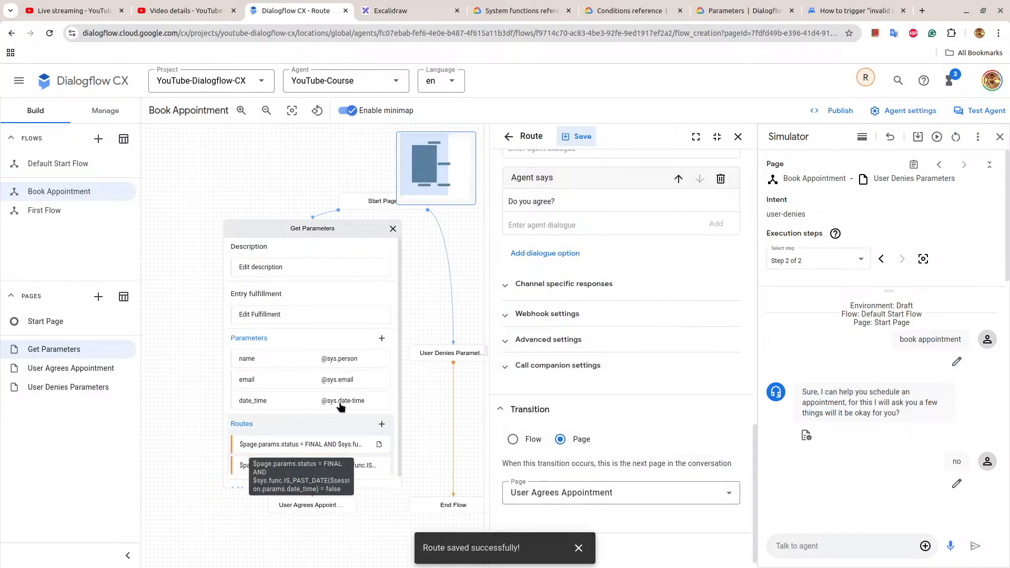
Add the entry fulfillment response "See you soon." to the User Agrees Appointment page and save it.
click(314, 506)
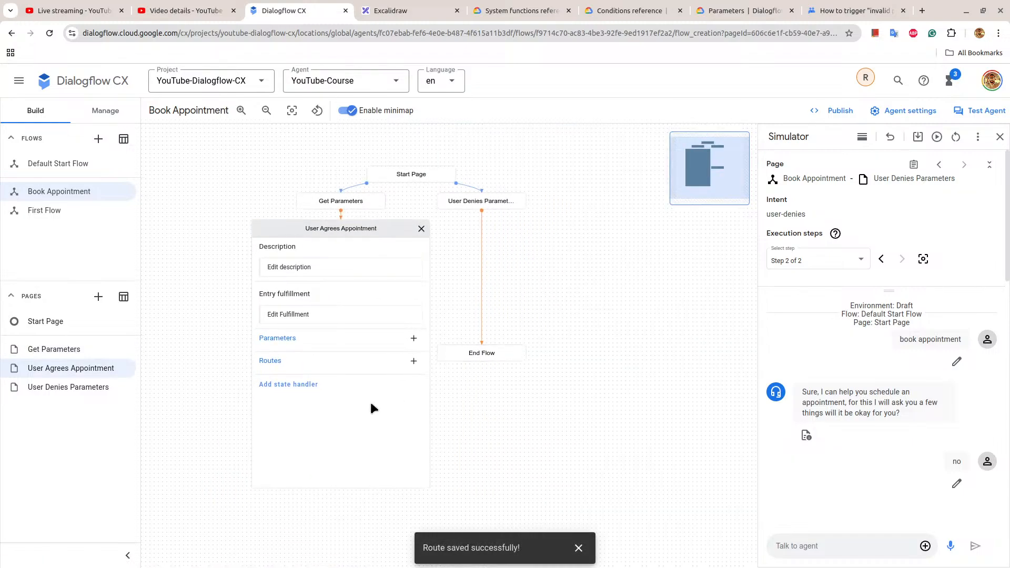
triple_click(294, 316)
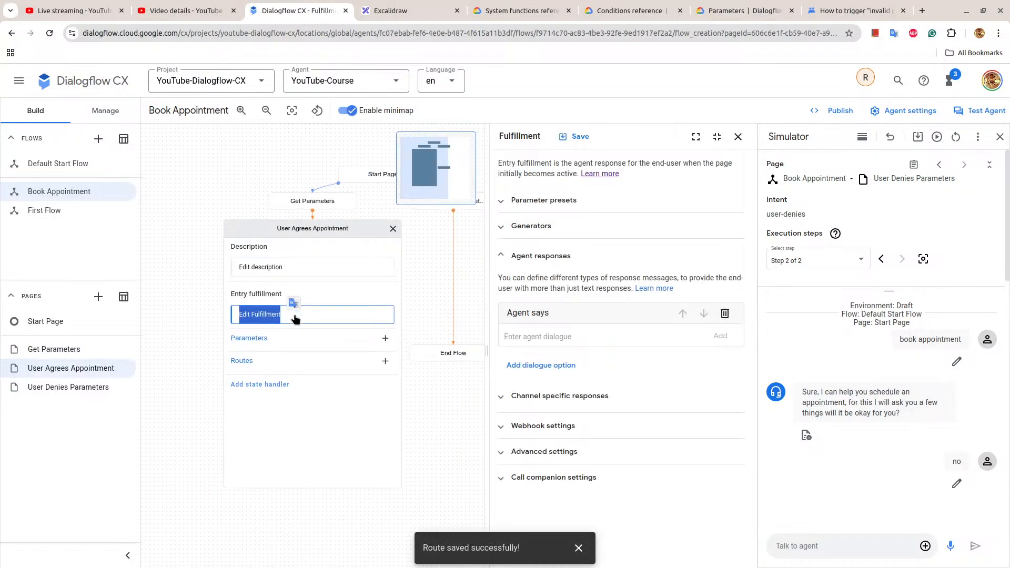
click(551, 341)
text(See you soon.)
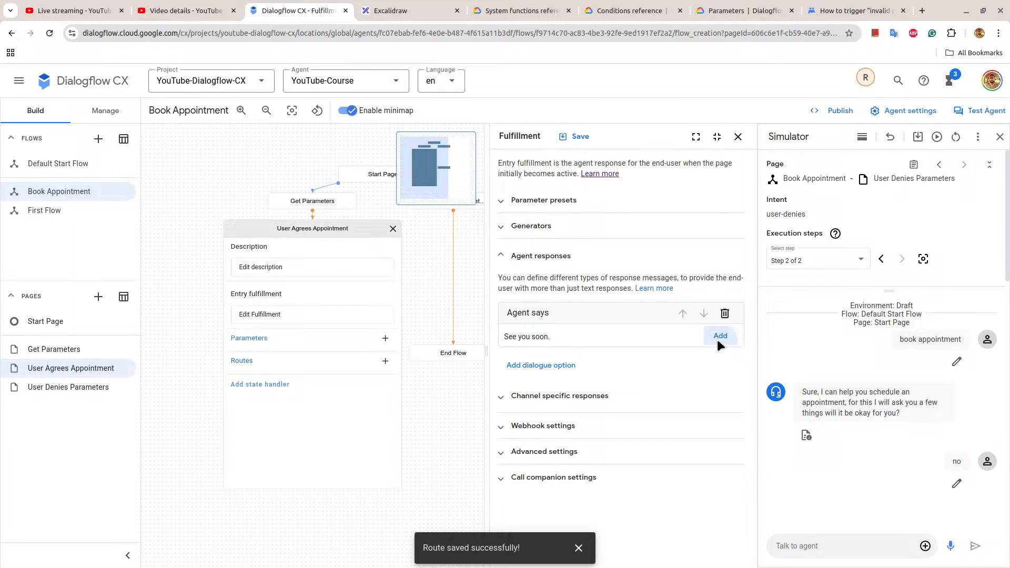
click(719, 337)
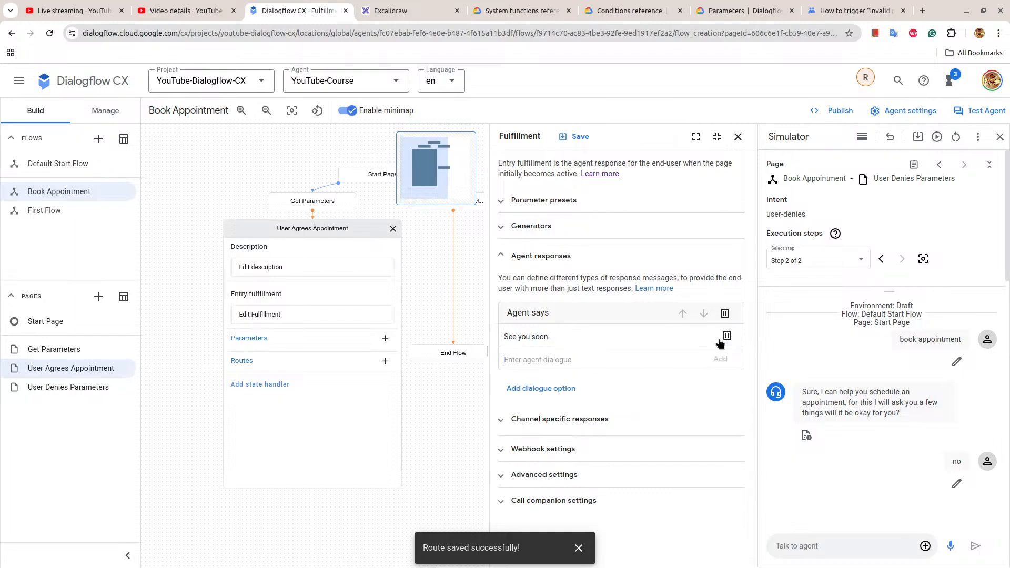
click(578, 136)
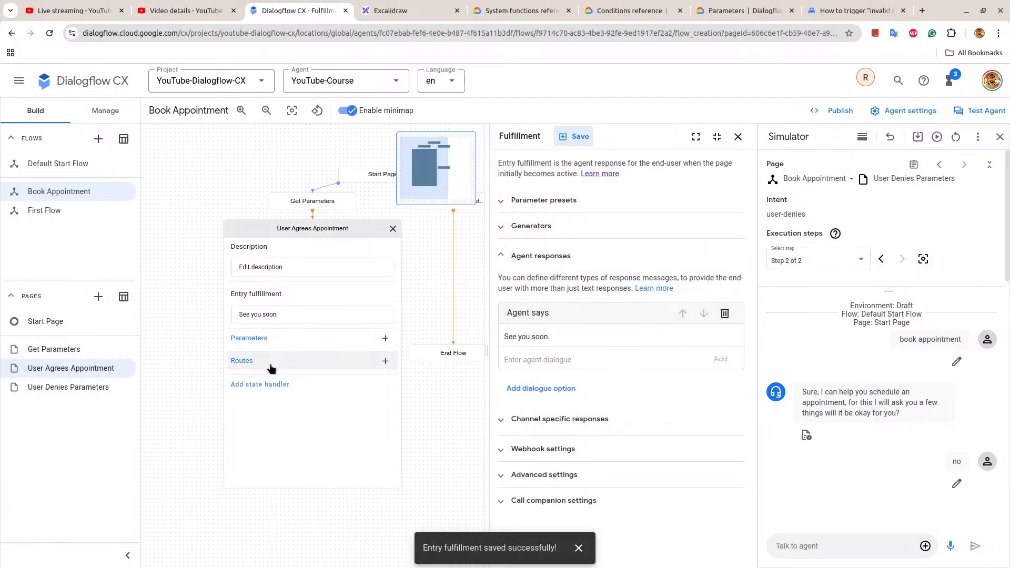
Add a route to the User Agrees Appointment page with the customized condition expression "true".
click(379, 361)
click(530, 240)
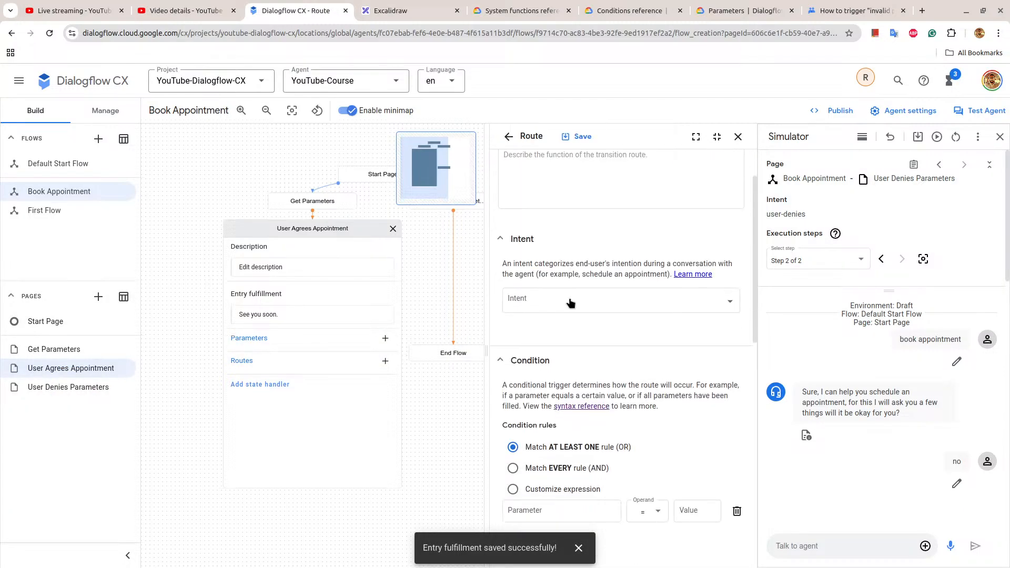
scroll(567, 368, down, 3)
click(541, 366)
click(533, 393)
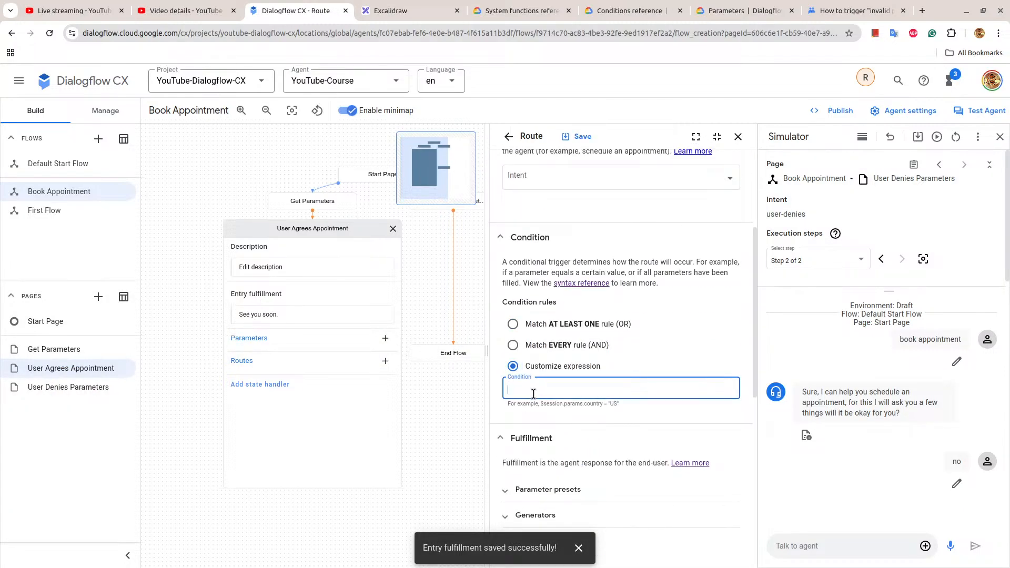
text(true)
Set the new route's transition to the End Flow page and save the route.
scroll(605, 447, down, 10)
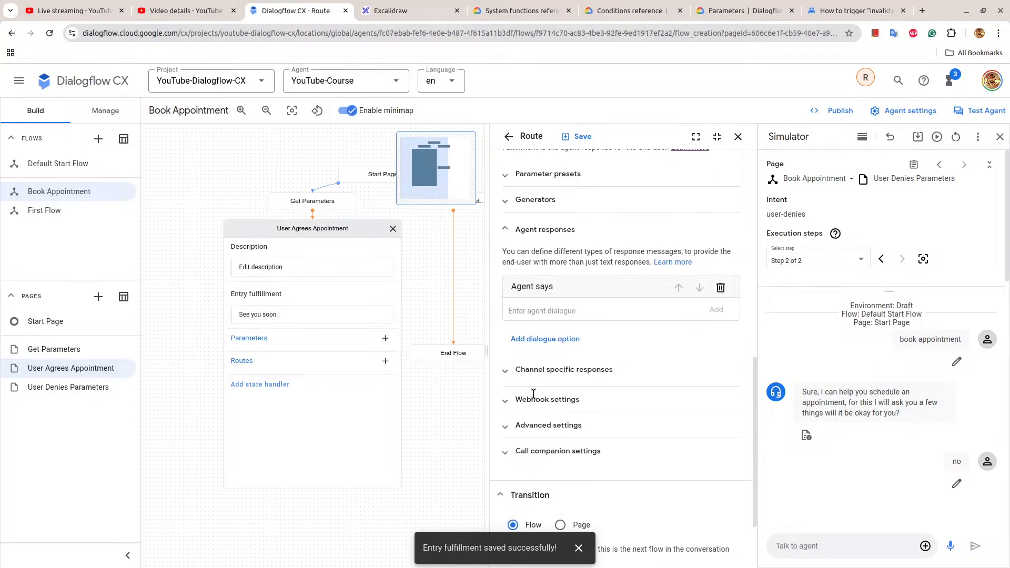
click(561, 439)
click(573, 495)
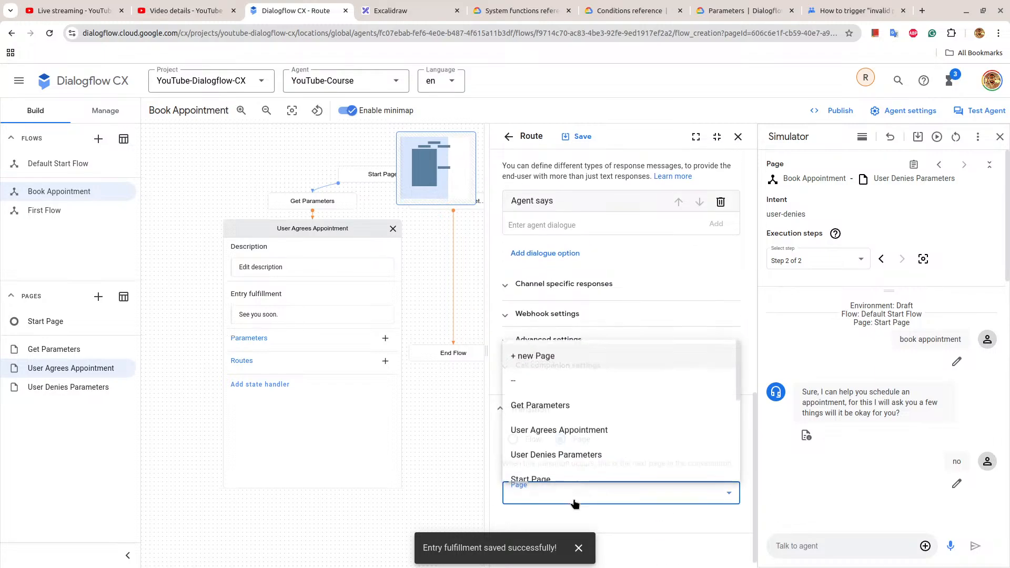
scroll(599, 431, down, 3)
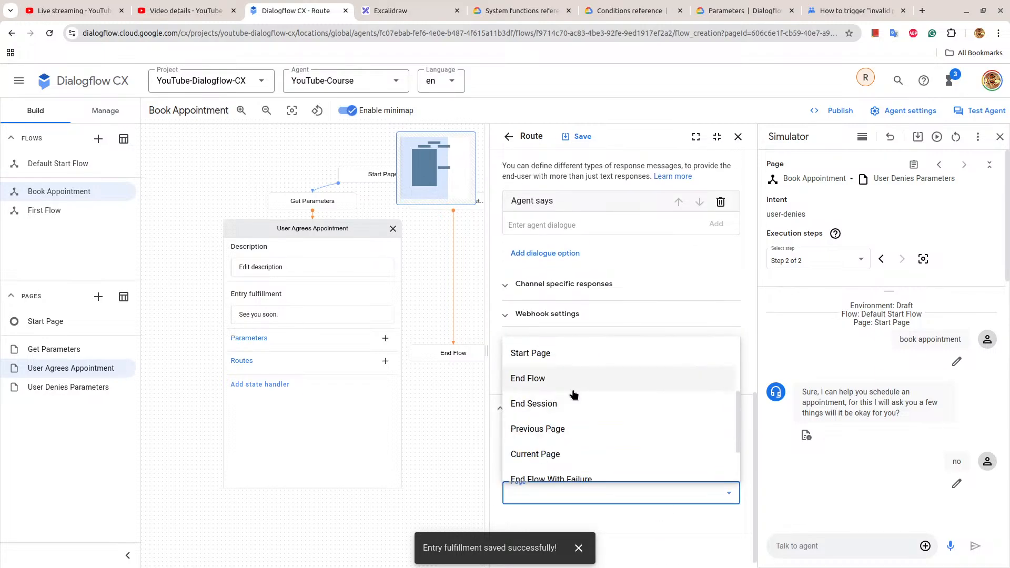
click(594, 379)
click(581, 136)
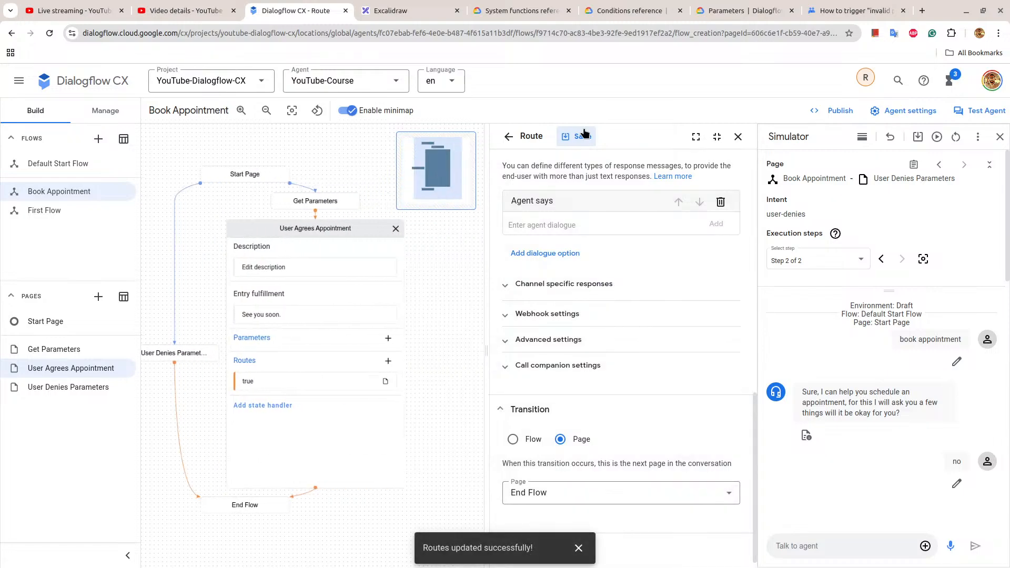
click(310, 233)
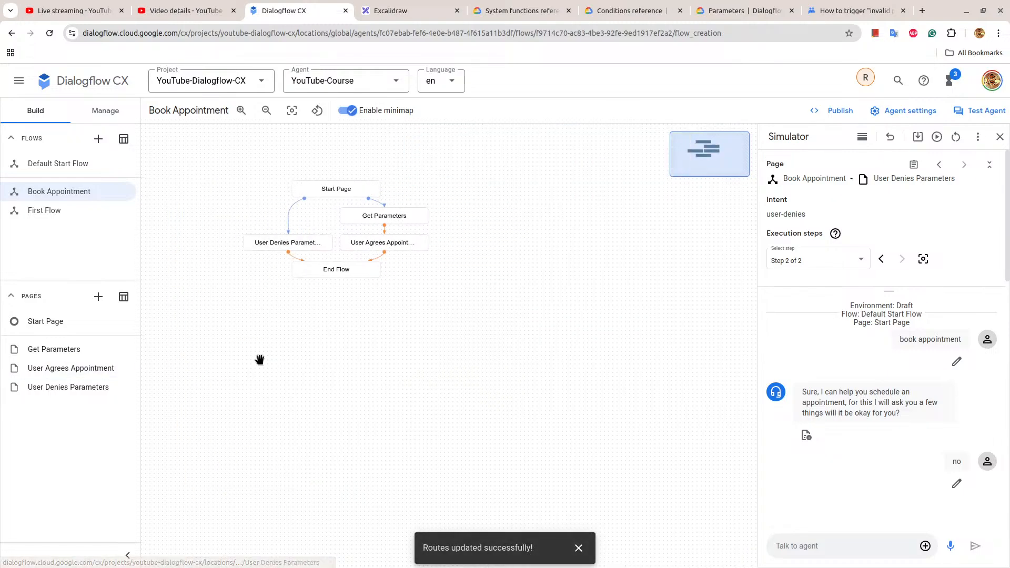
mouse_move(400, 243)
mouse_down()
mouse_move(401, 255)
mouse_move(402, 214)
mouse_move(402, 250)
mouse_up()
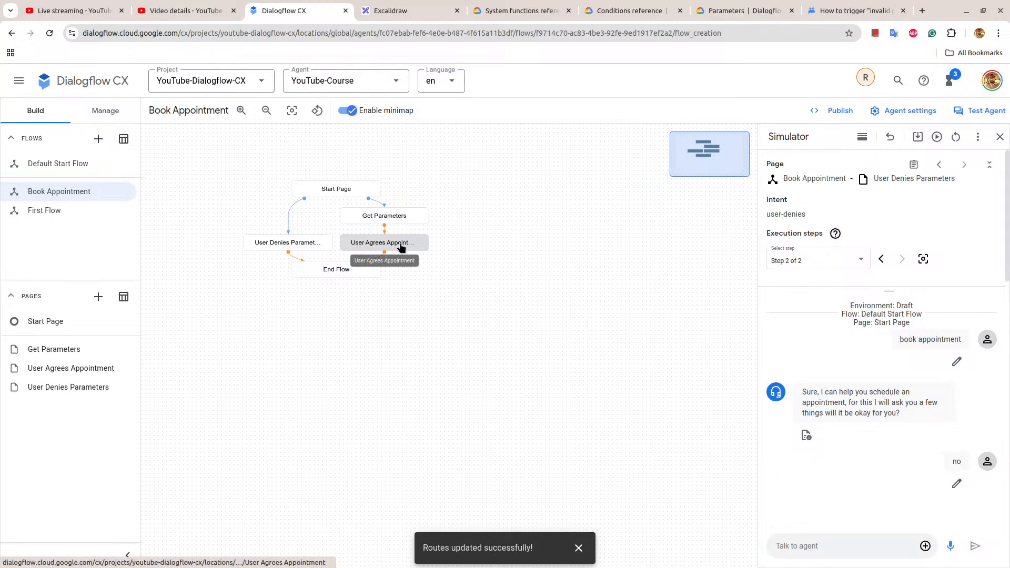
click(401, 248)
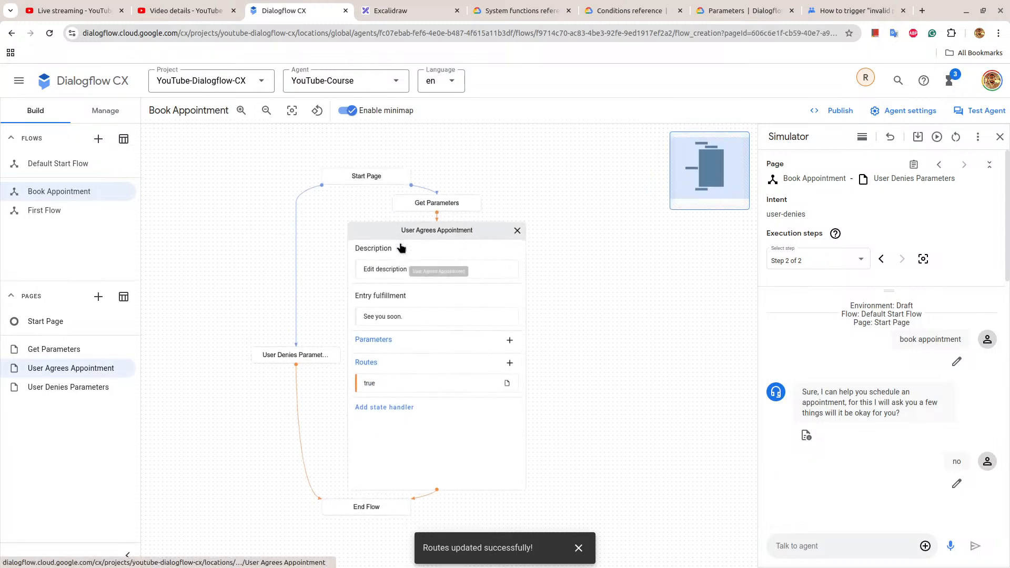
click(443, 234)
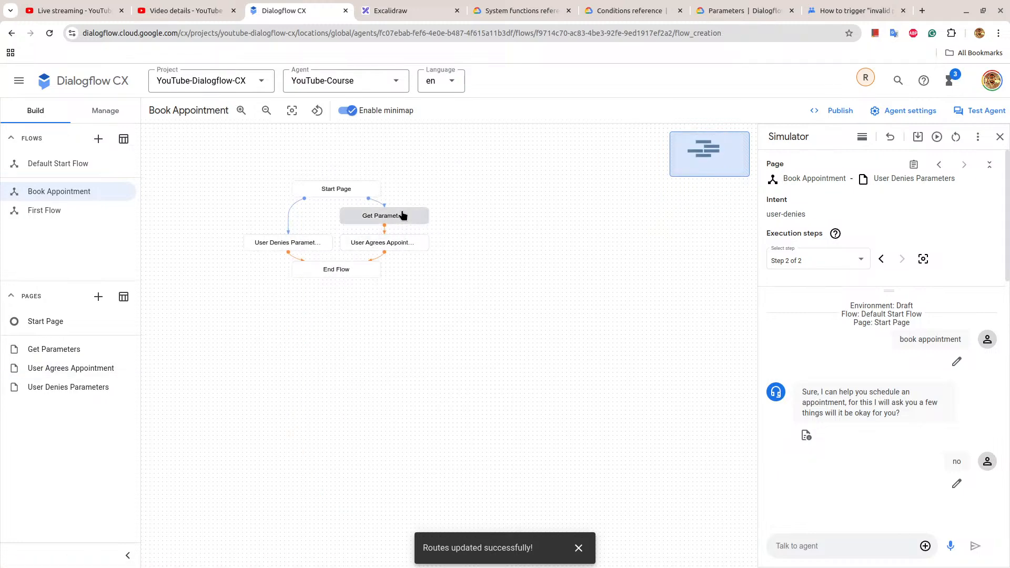
click(398, 245)
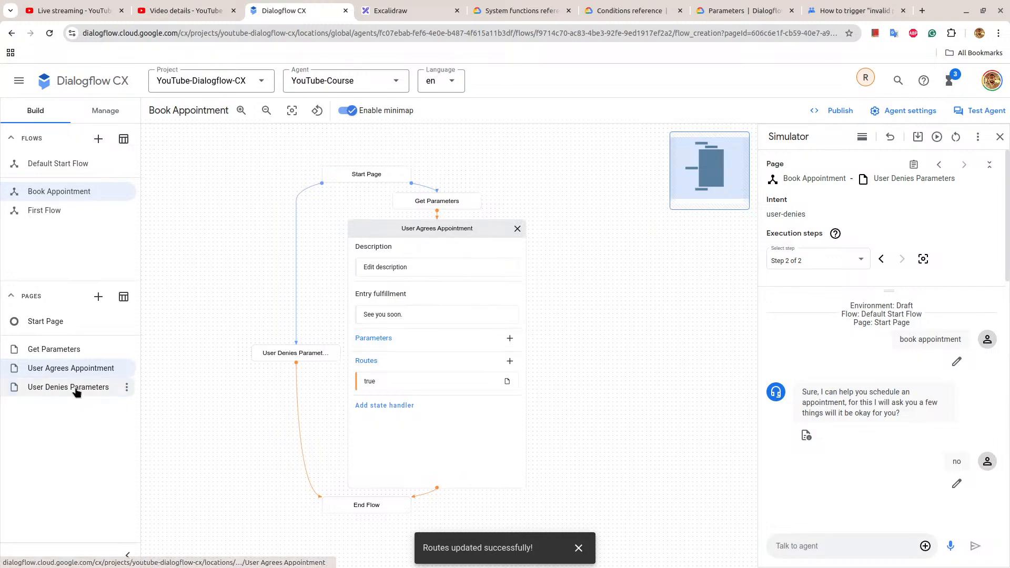
Rename the User Agrees Appointment page as "Finalize Appointment", checking the Excalidraw conversation flowchart before saving the page.
click(125, 369)
click(150, 396)
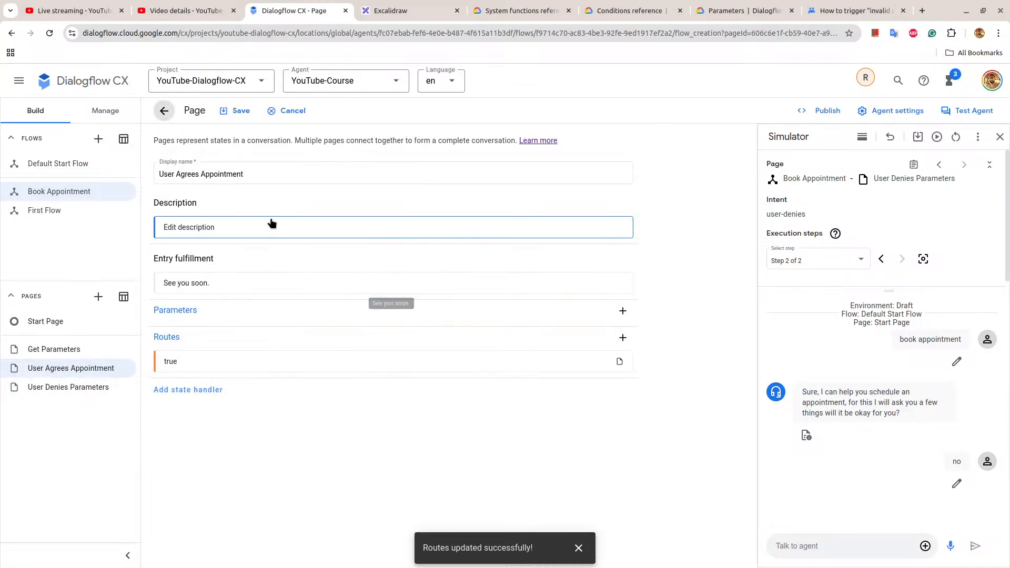
click(185, 178)
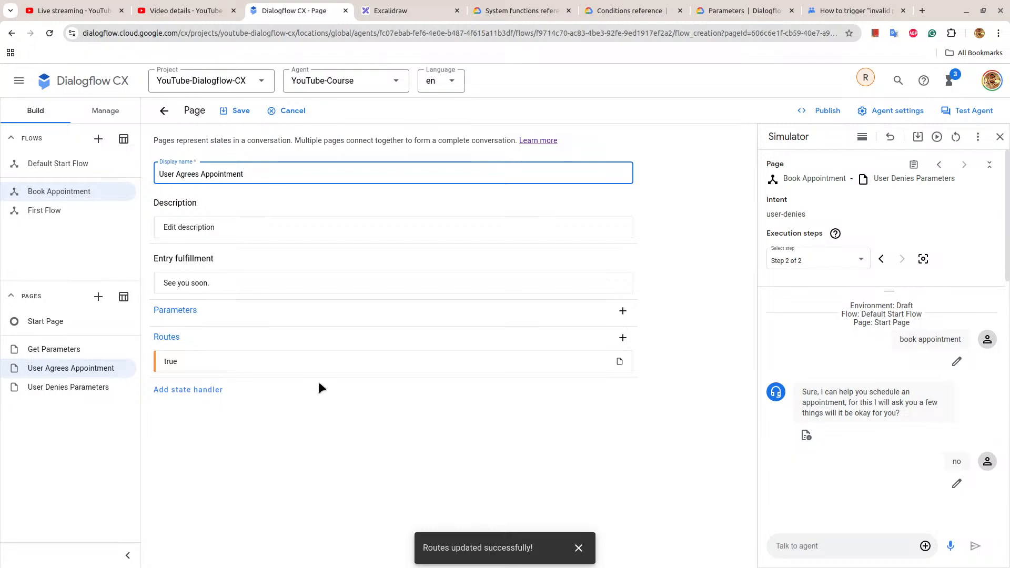
key(shift+Home)
key(BackSpace)
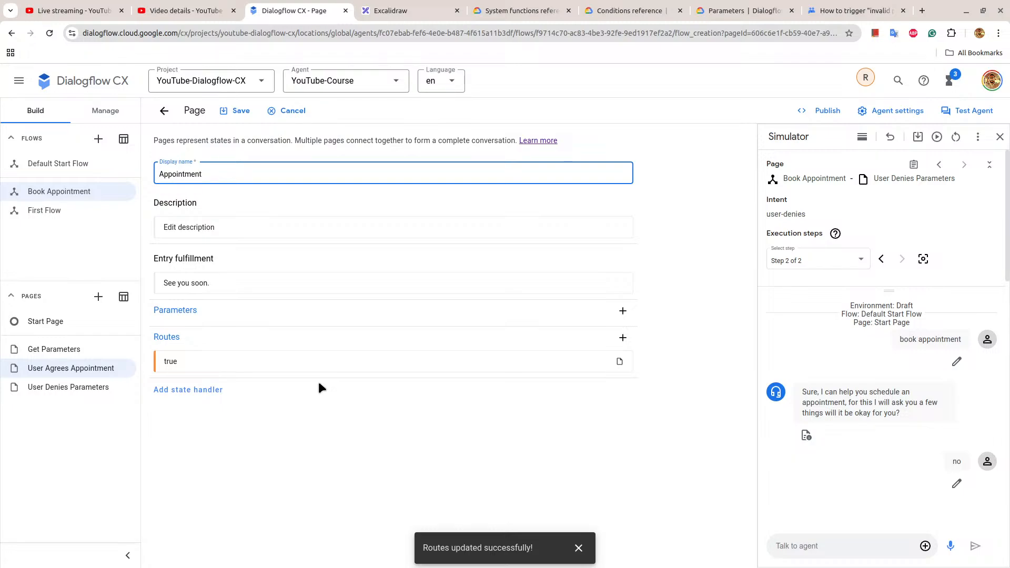
text(Finalize)
key(BackSpace)
text(z)
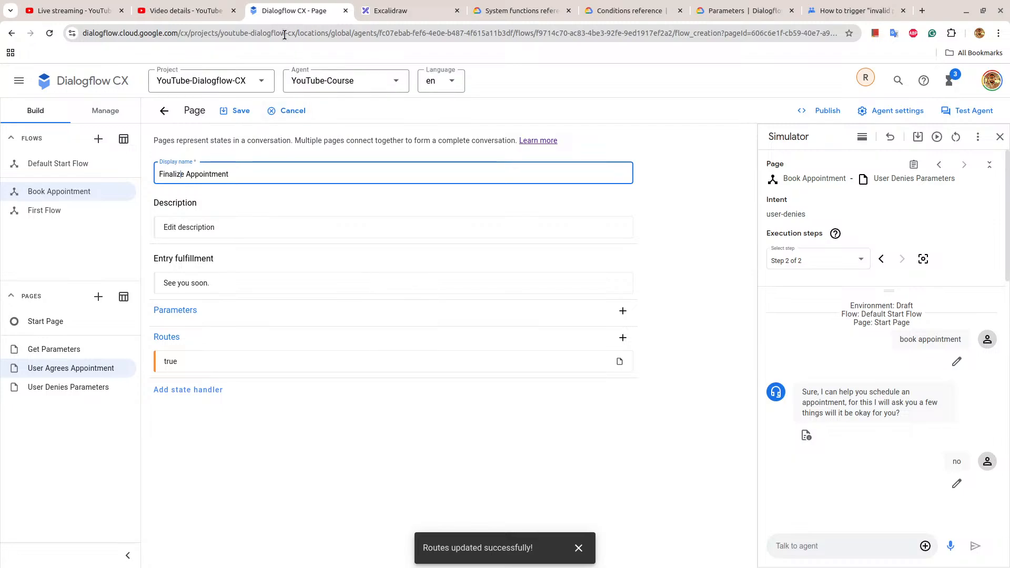
click(396, 4)
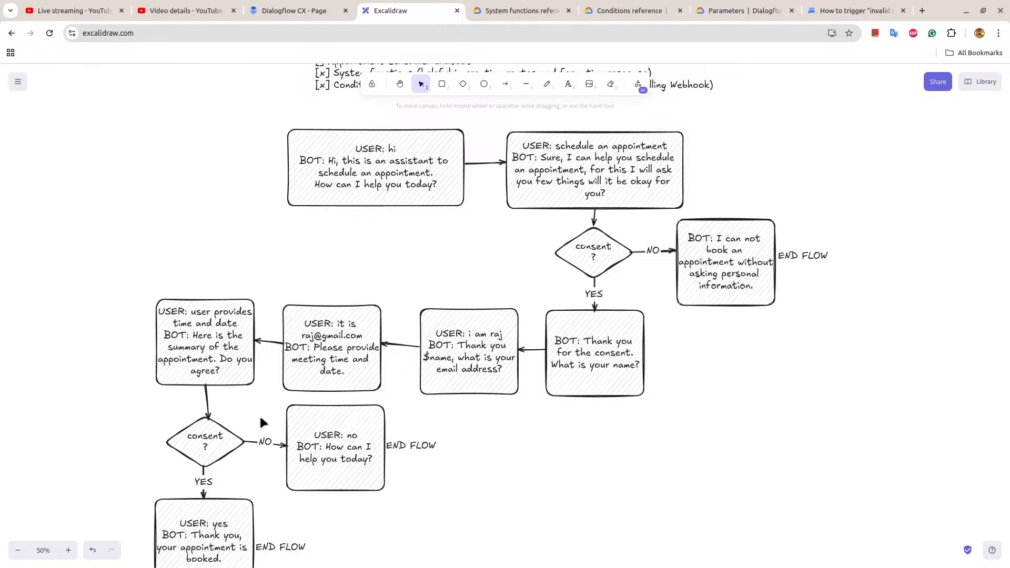
click(329, 7)
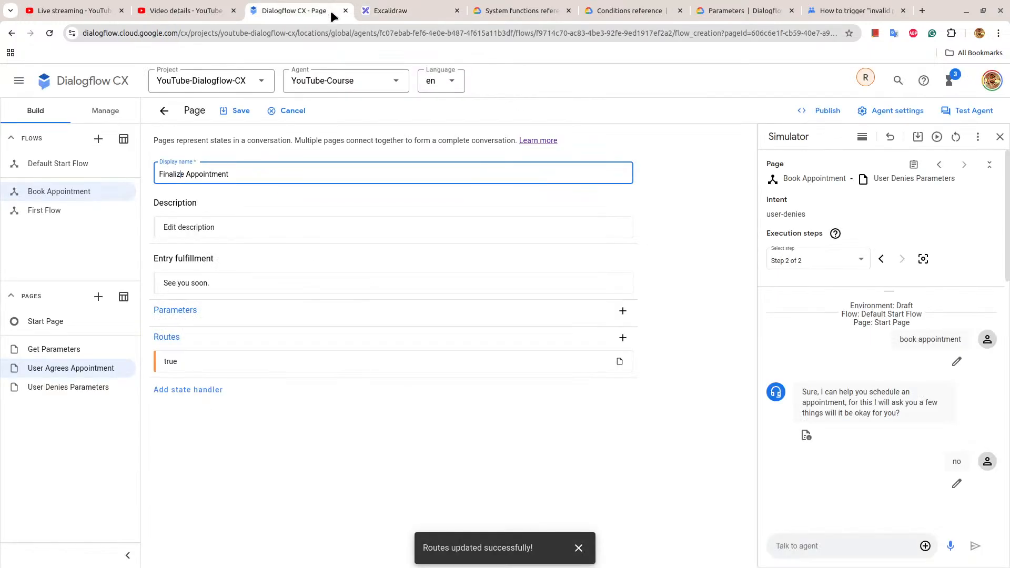
click(241, 112)
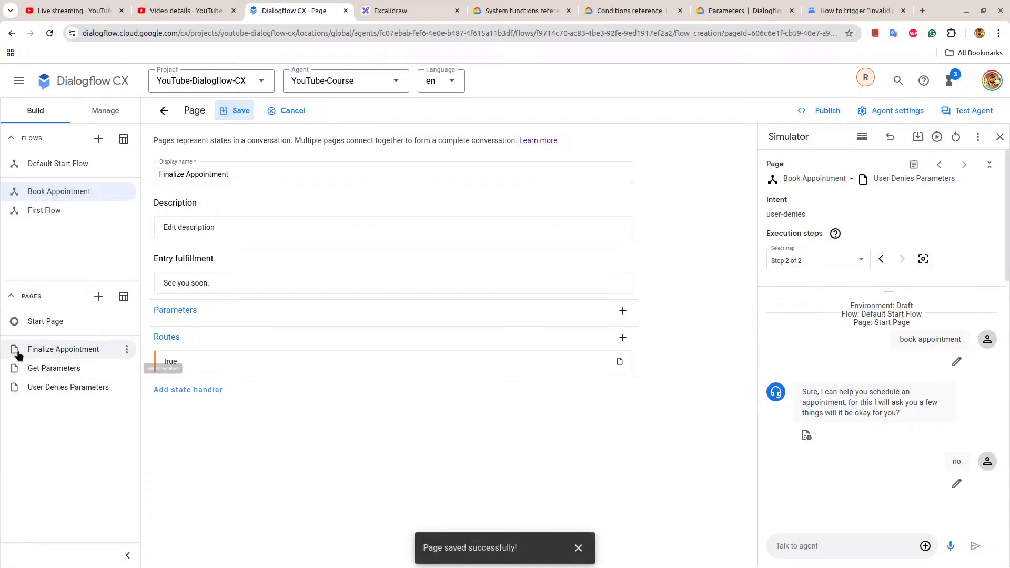
Return to the Book Appointment flow graph and open the Get Parameters page to review its routes.
click(58, 192)
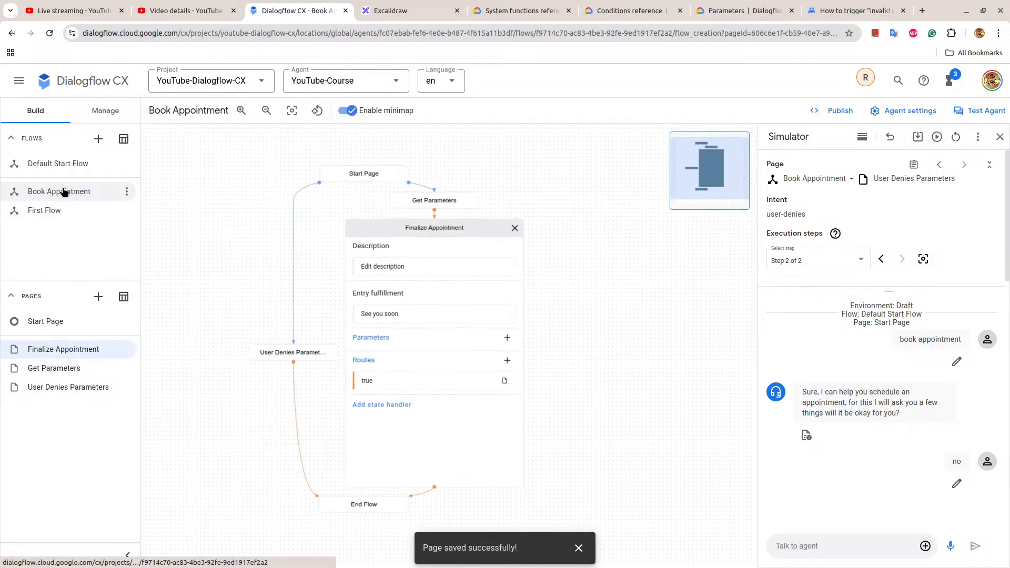
click(424, 201)
scroll(578, 319, down, 1)
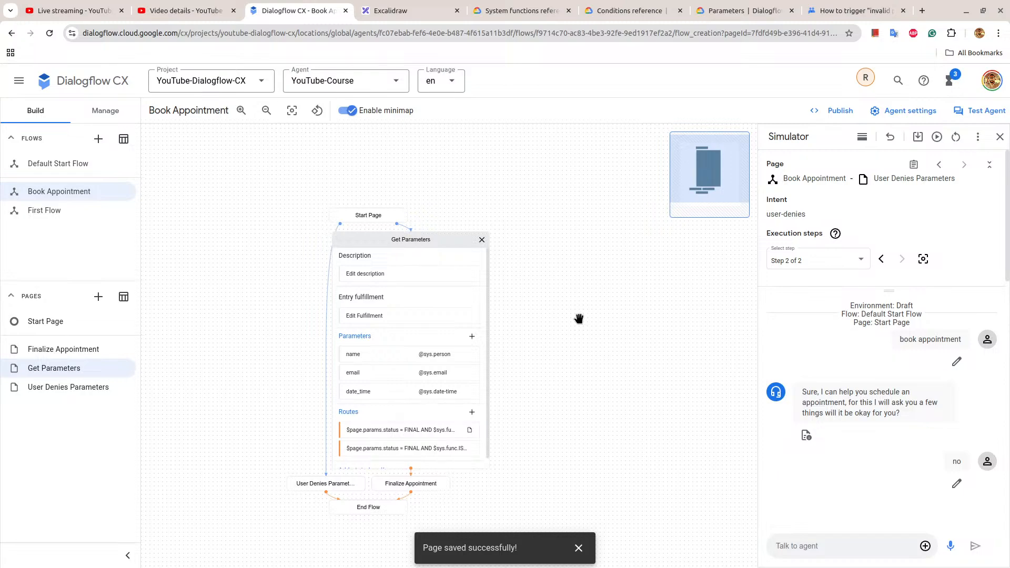
scroll(579, 319, up, 1)
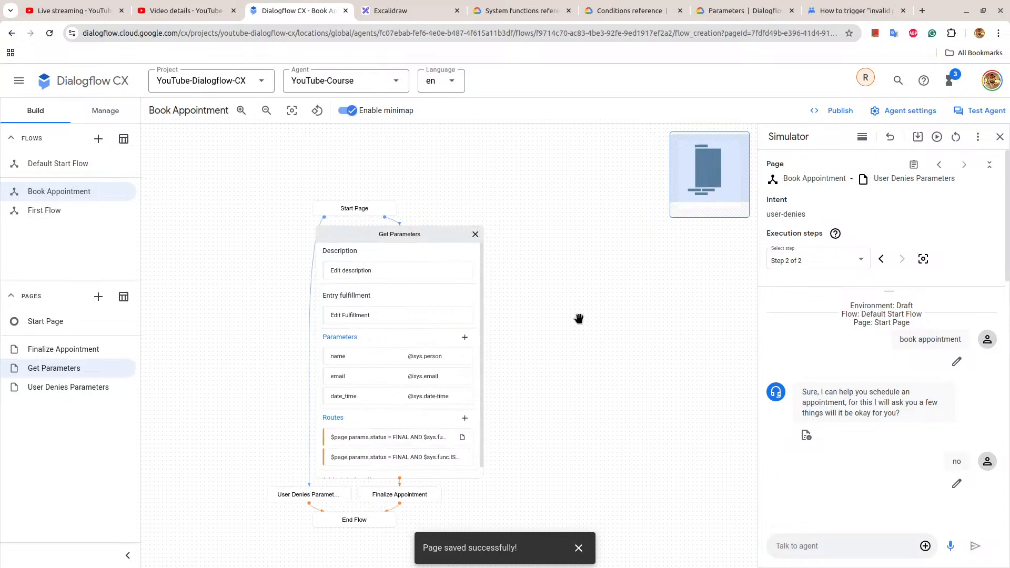
Remove the "Do you agree?" response from the Get Parameters route for non-past dates, save the route and close the page.
click(399, 439)
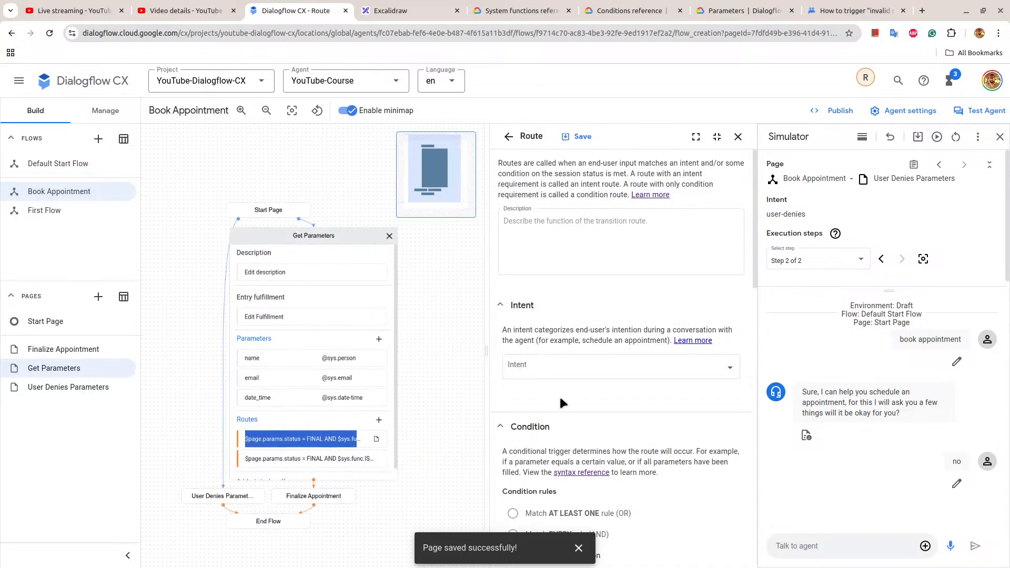
scroll(559, 397, down, 6)
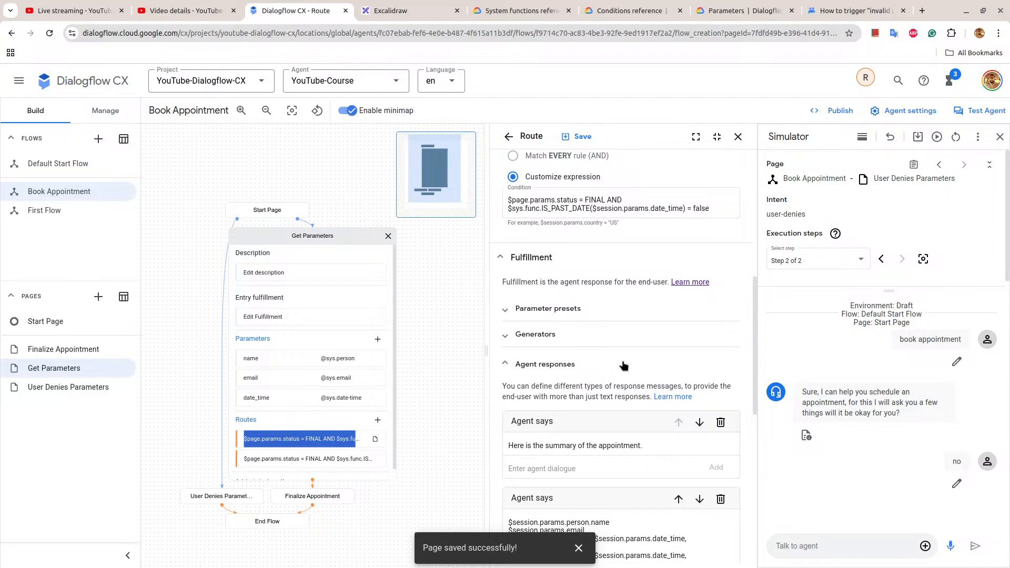
scroll(624, 365, down, 6)
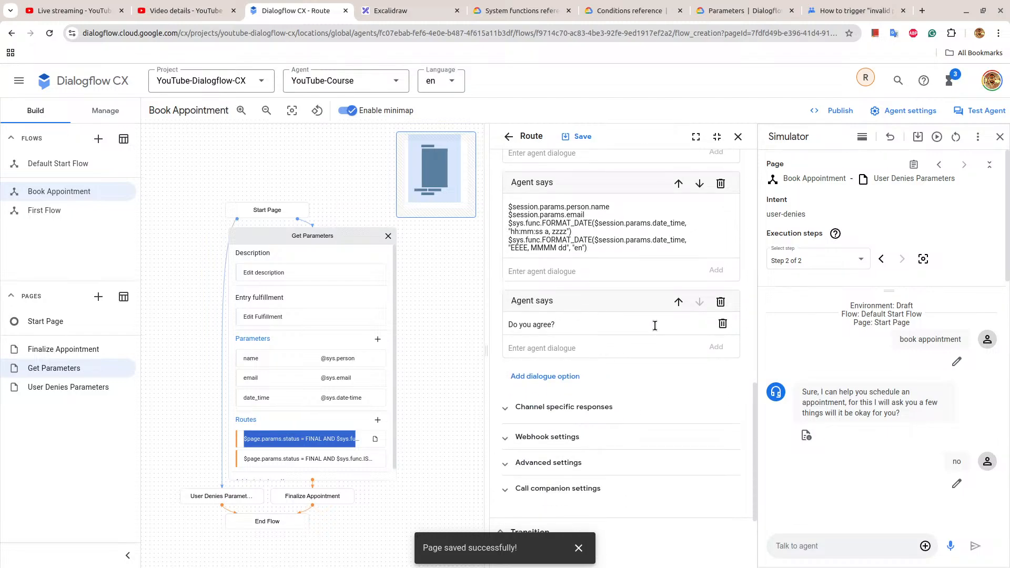
click(626, 323)
key(ctrl+a)
key(BackSpace)
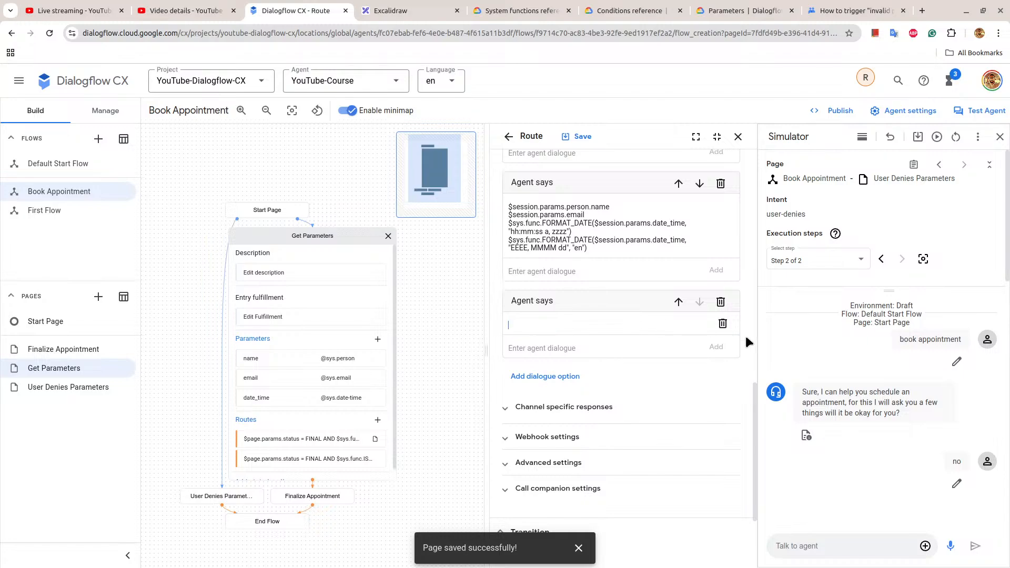
click(723, 323)
click(583, 137)
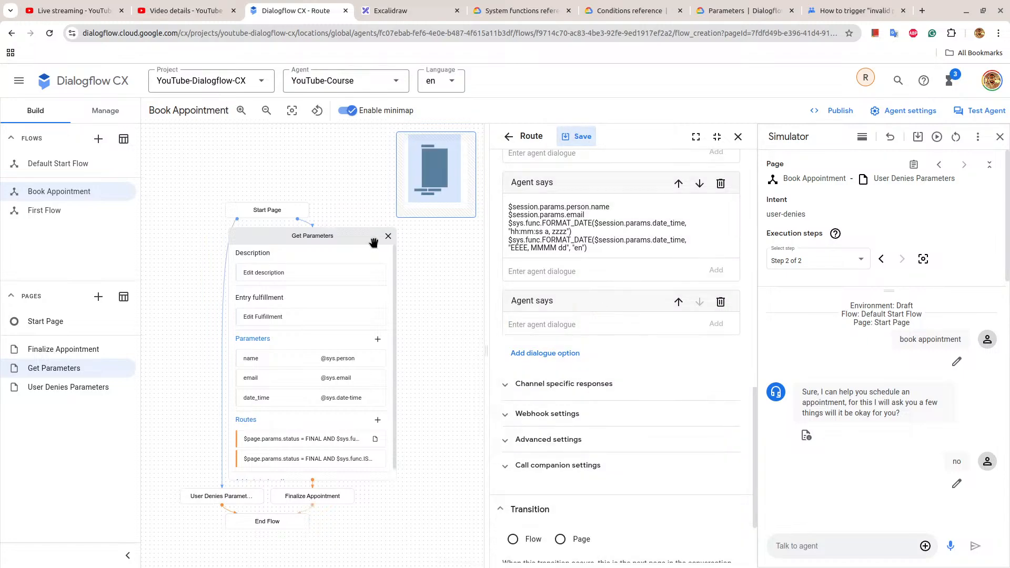
click(389, 235)
Set the Finalize Appointment page's entry fulfillment response to "Do you agree?" and save it.
click(380, 244)
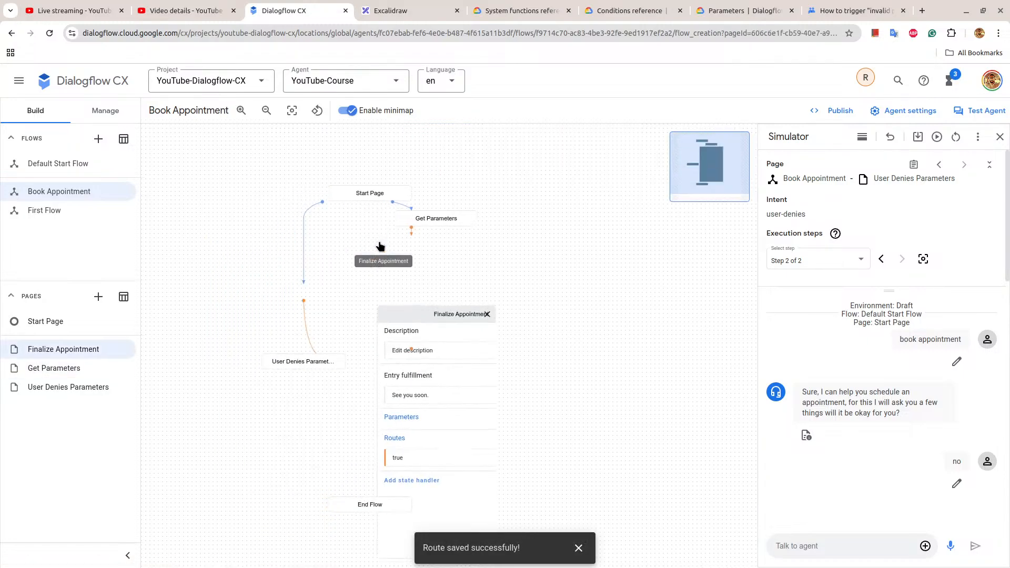
click(427, 317)
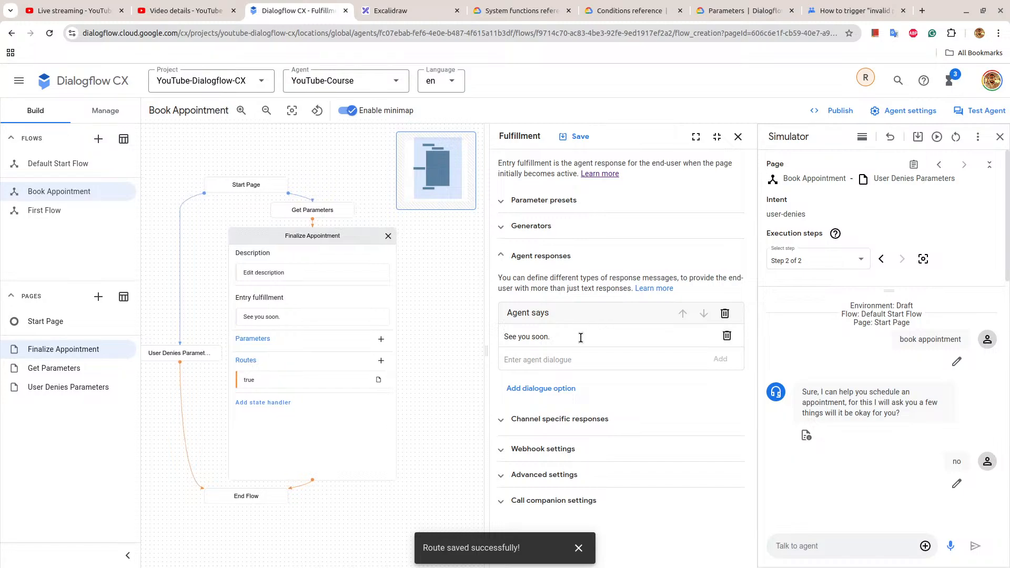
triple_click(524, 335)
text(Do you agree?)
click(577, 138)
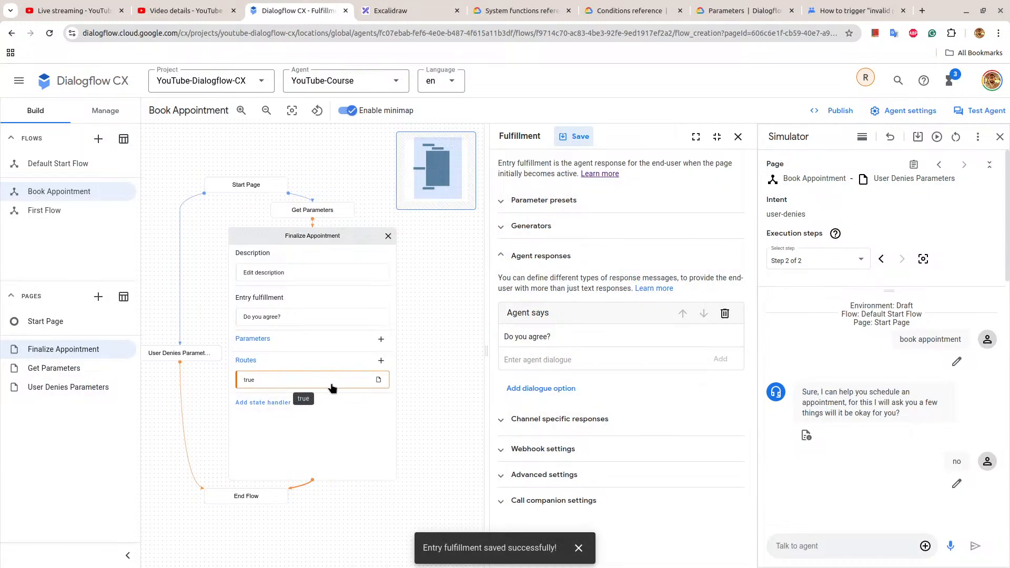
Assign the user-agrees intent to the Finalize Appointment page's "true" route and clear its condition expression.
click(331, 381)
scroll(603, 303, down, 1)
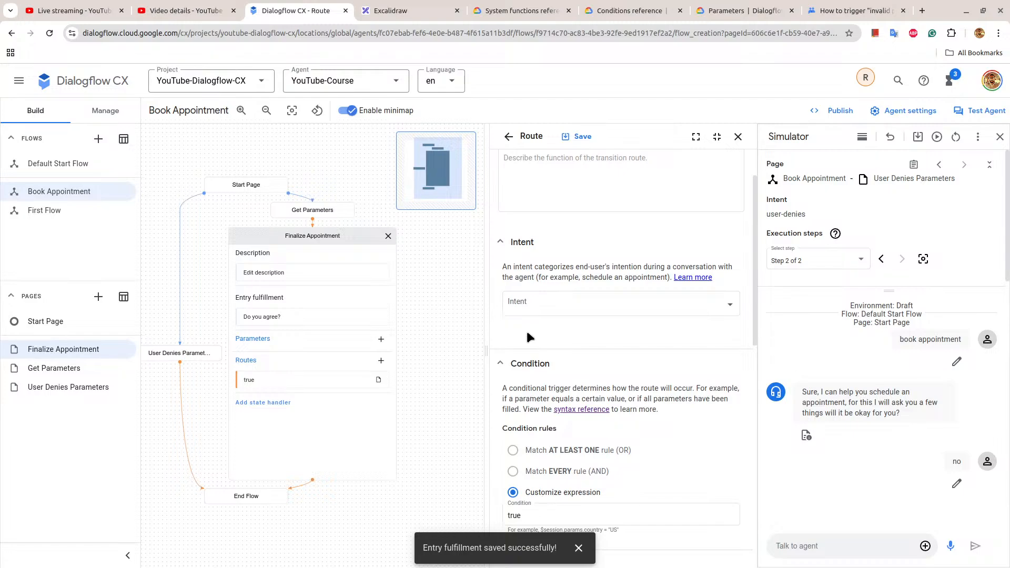
click(535, 310)
scroll(573, 413, down, 1)
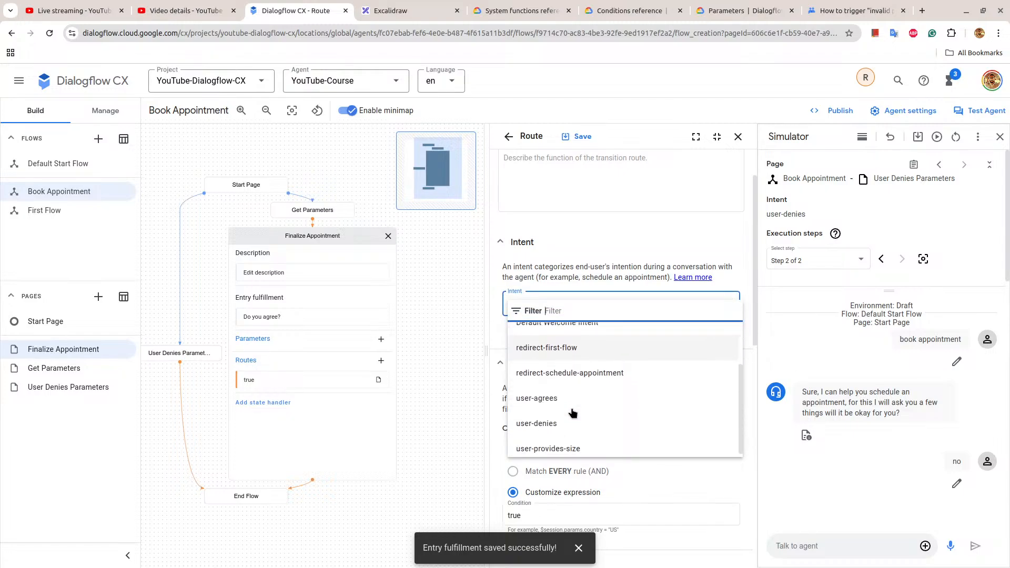
click(564, 401)
scroll(558, 398, down, 3)
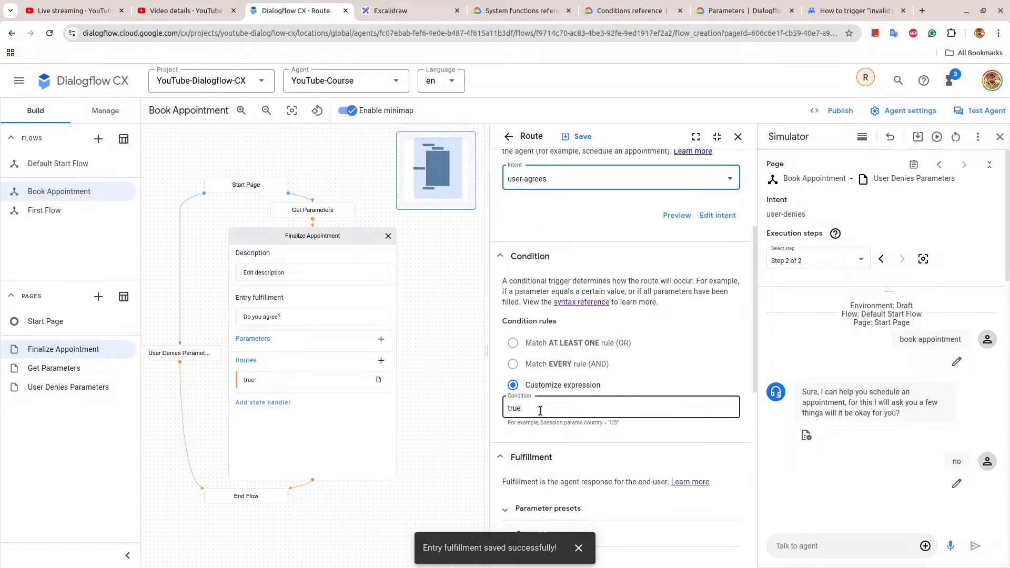
drag(541, 411, 517, 408)
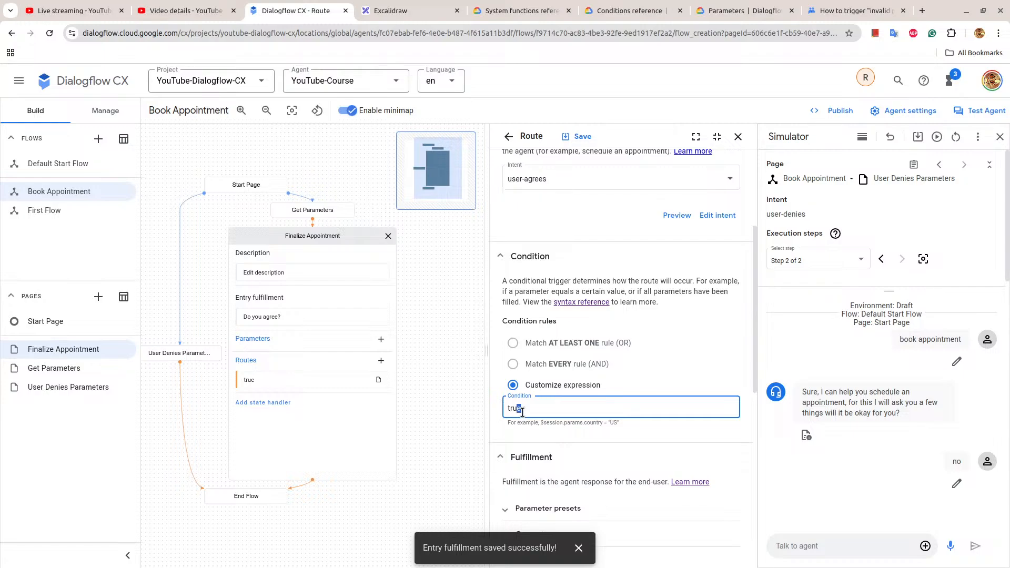
Add the agent response "See you soon." to the user-agrees route, save the route and close it.
scroll(522, 412, down, 5)
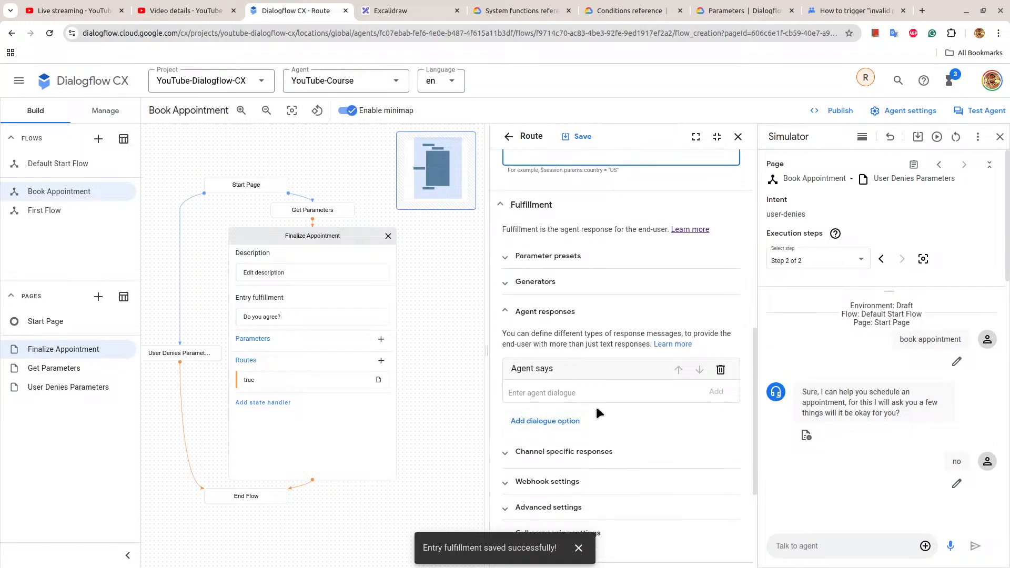
click(569, 384)
text(See you soon.)
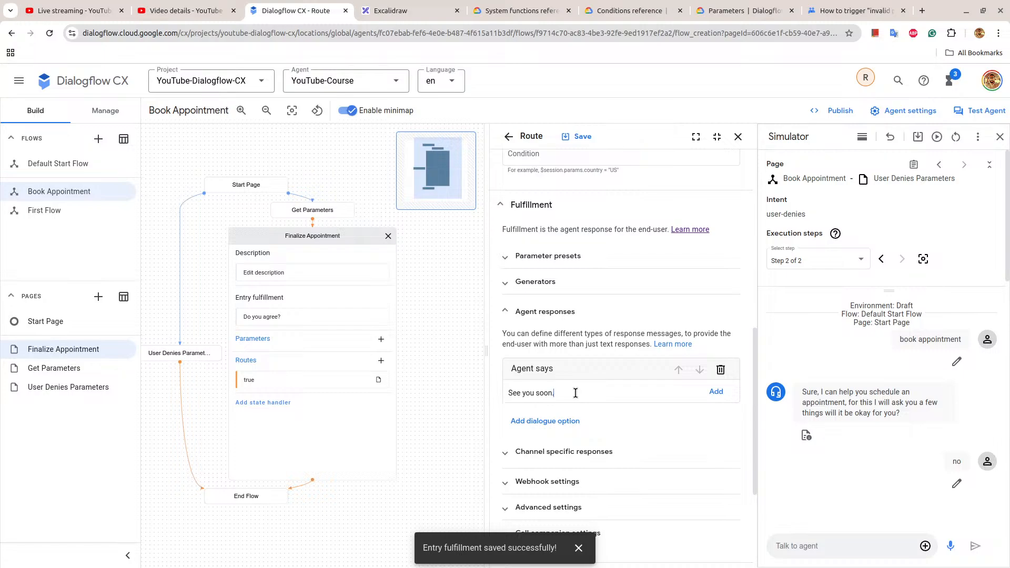
click(577, 136)
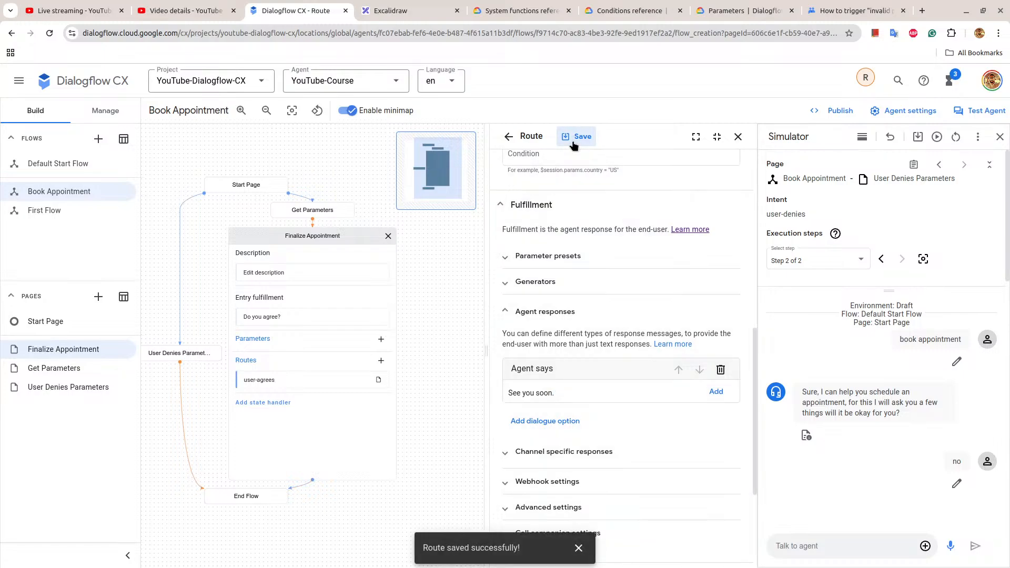
scroll(656, 256, down, 3)
click(738, 136)
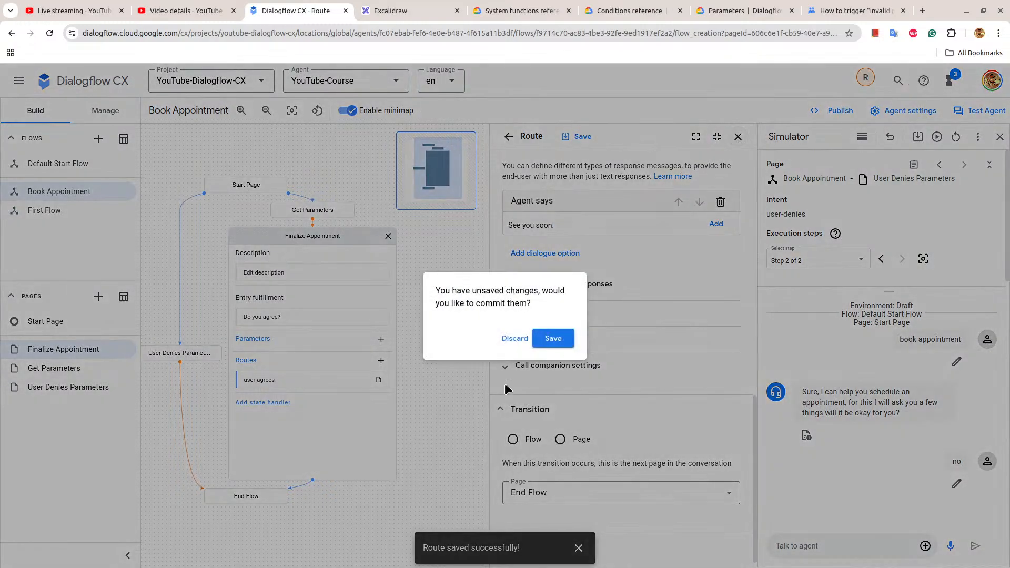
click(553, 339)
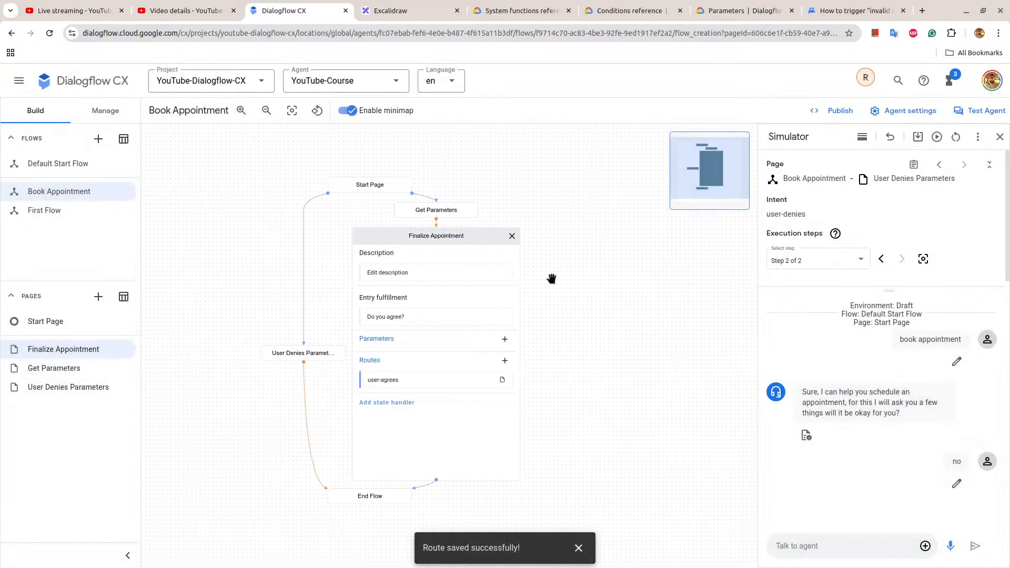
Add a second route to the Finalize Appointment page with the user-denies intent.
click(505, 360)
click(583, 364)
scroll(589, 467, down, 2)
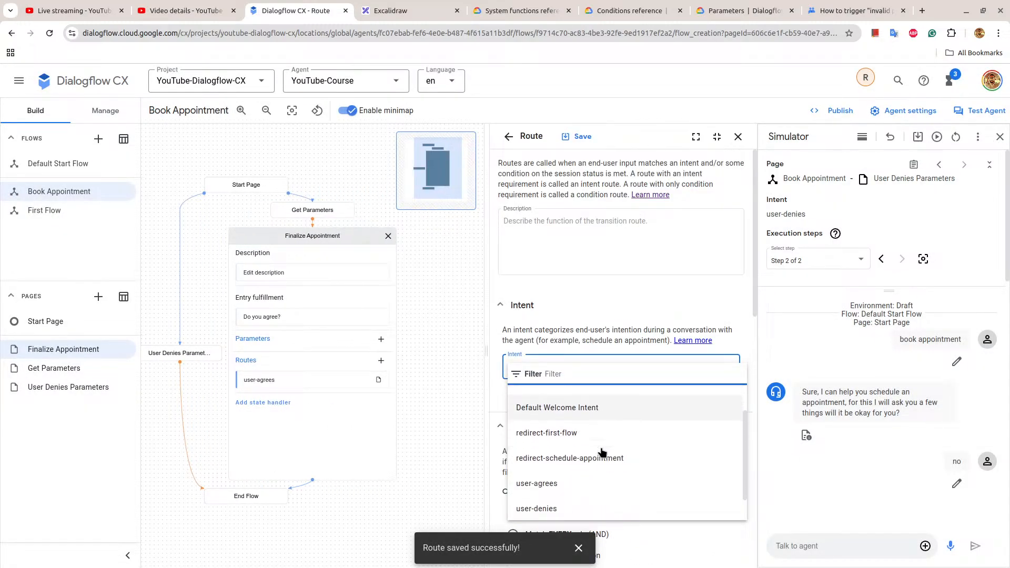
click(573, 480)
Give the user-denies route the agent response "How can I help you today?", save it and close the Finalize Appointment page.
scroll(594, 406, down, 6)
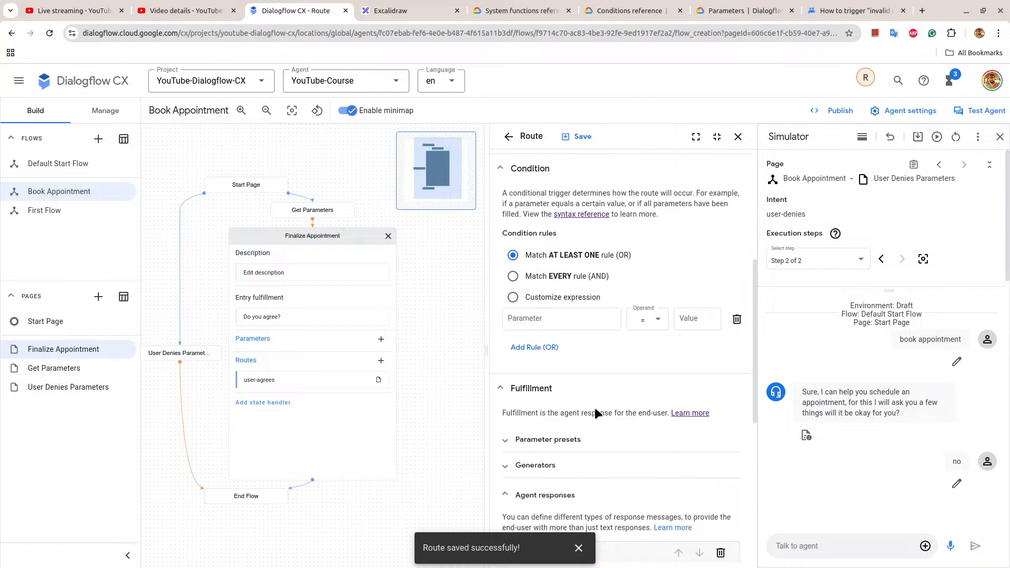
scroll(594, 413, down, 1)
click(549, 415)
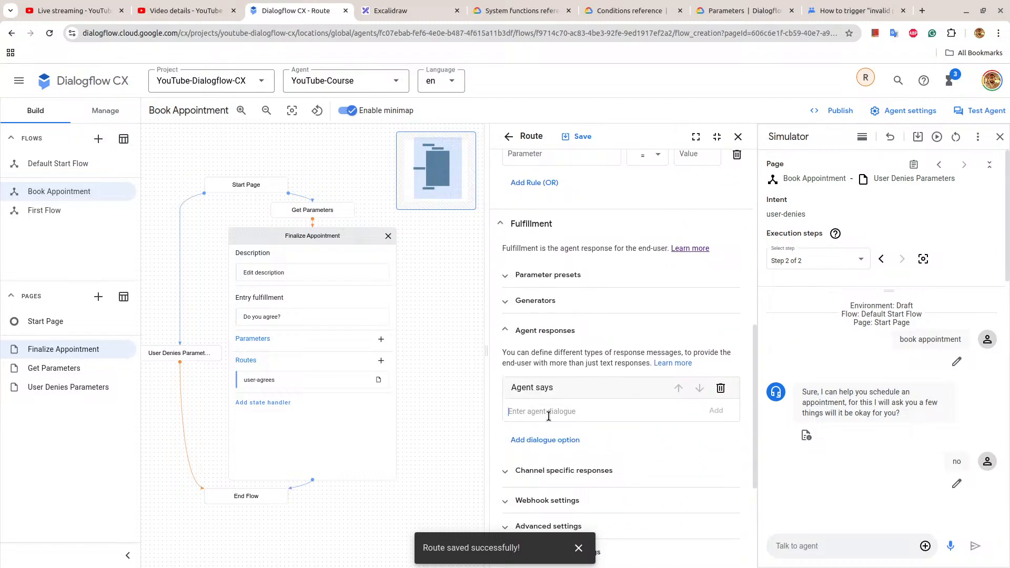
text(H)
click(571, 139)
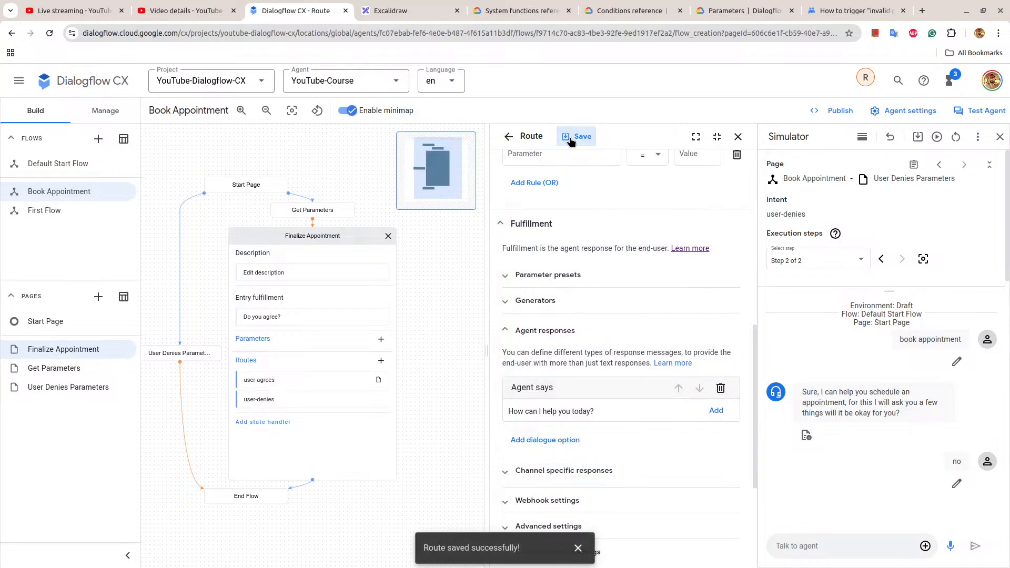
click(738, 136)
click(449, 237)
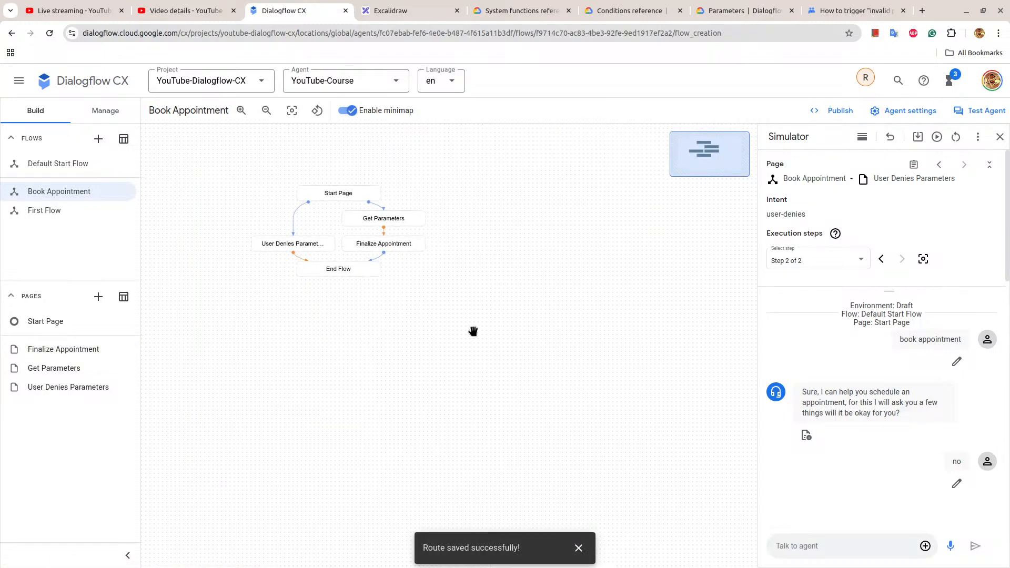
Review the condition, agent response and transition of the Start Page's "true" route.
click(344, 199)
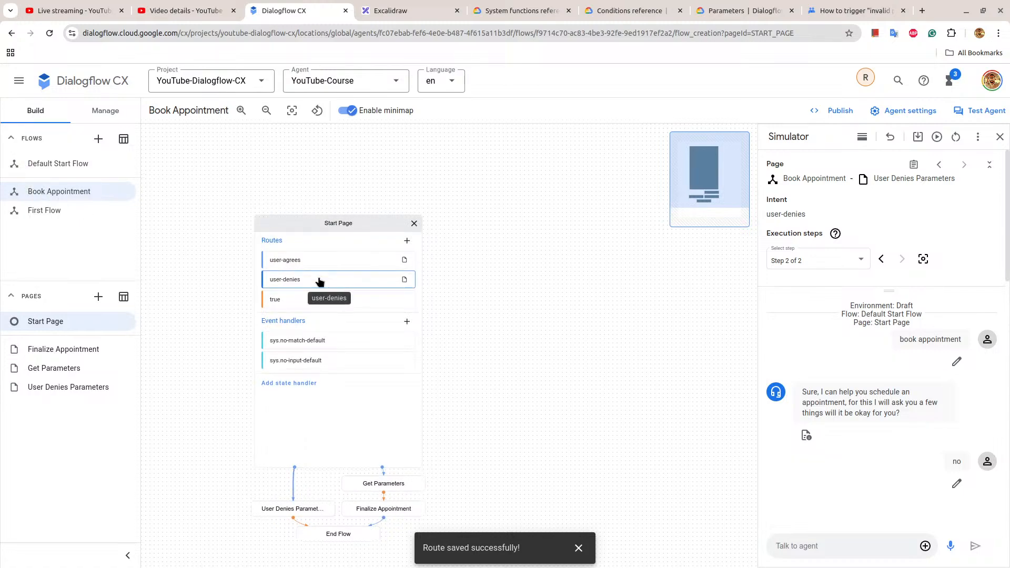
click(308, 300)
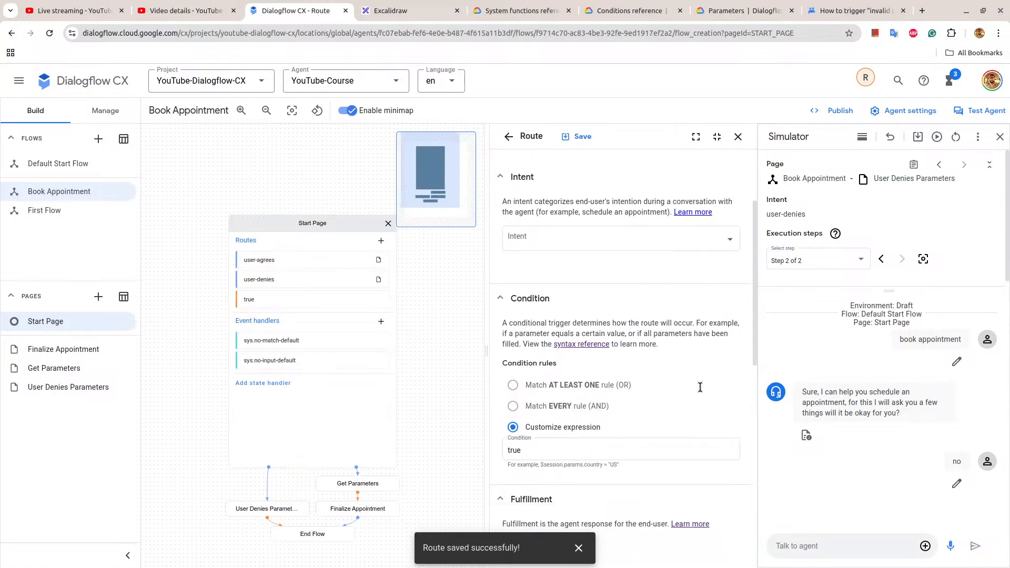
scroll(700, 387, down, 5)
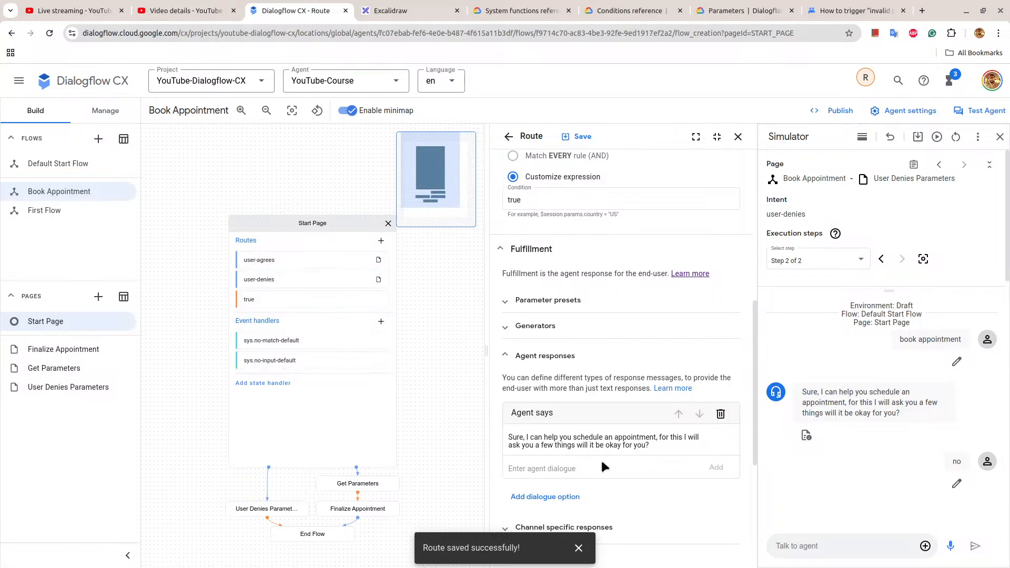
scroll(610, 442, down, 5)
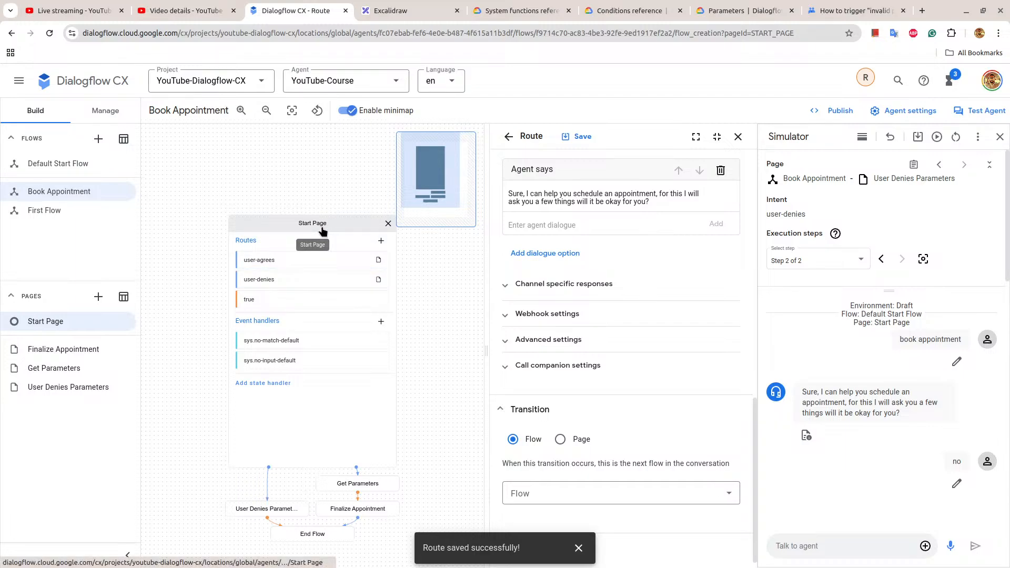
Check the fulfillment and transition of the "true" route on the User Denies Parameters page.
click(276, 509)
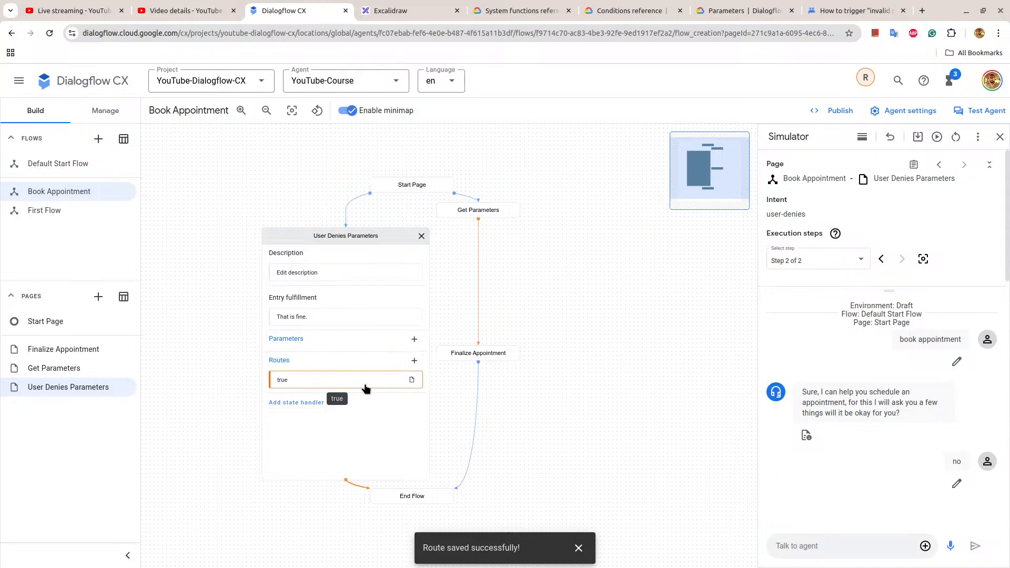
click(337, 380)
scroll(614, 403, down, 10)
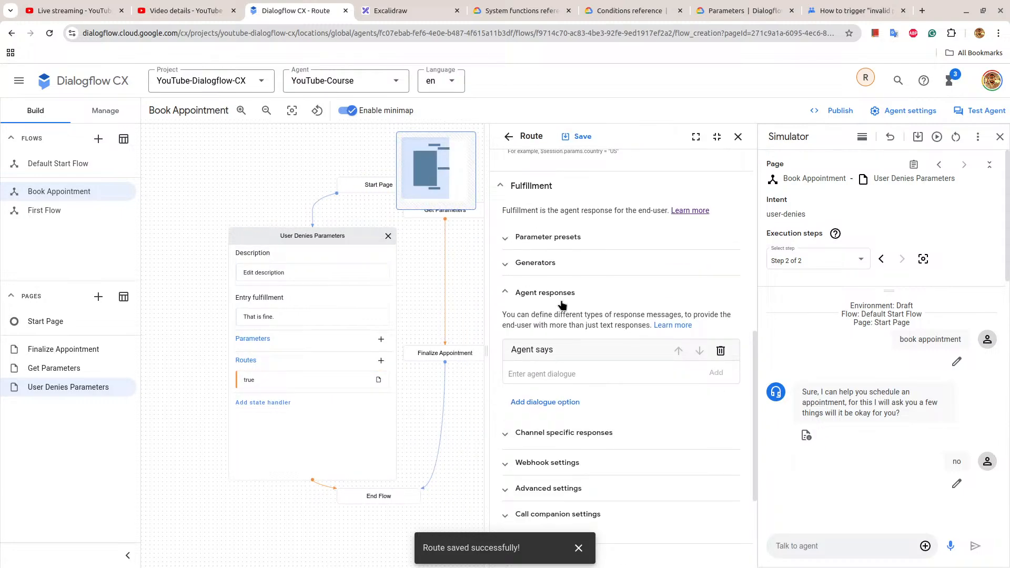
scroll(563, 299, up, 3)
scroll(563, 300, down, 5)
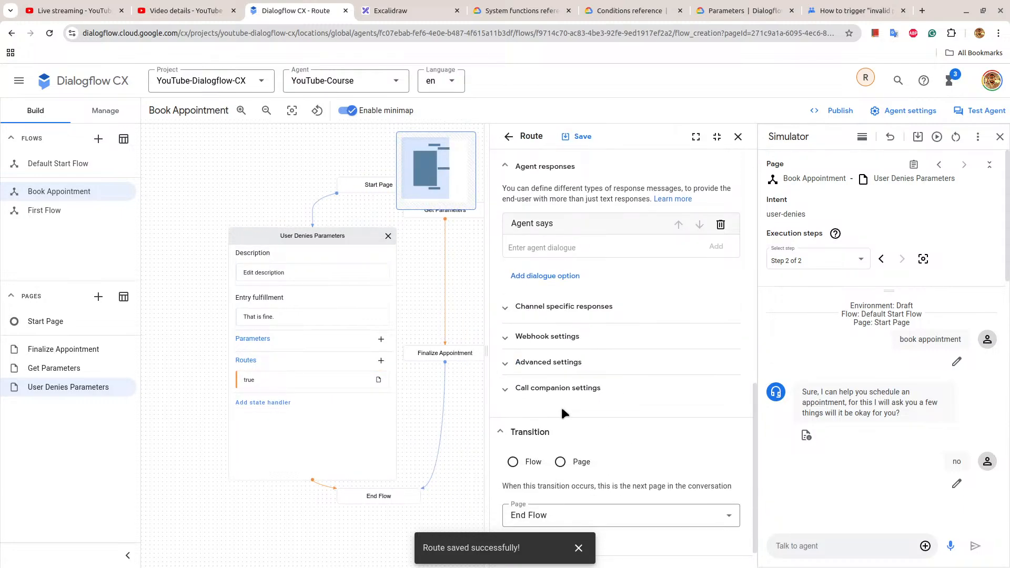
scroll(561, 407, down, 1)
click(561, 440)
Switch to the Excalidraw flowchart and select the consent-denied reply "I can not book an appointment without asking personal information.".
click(400, 11)
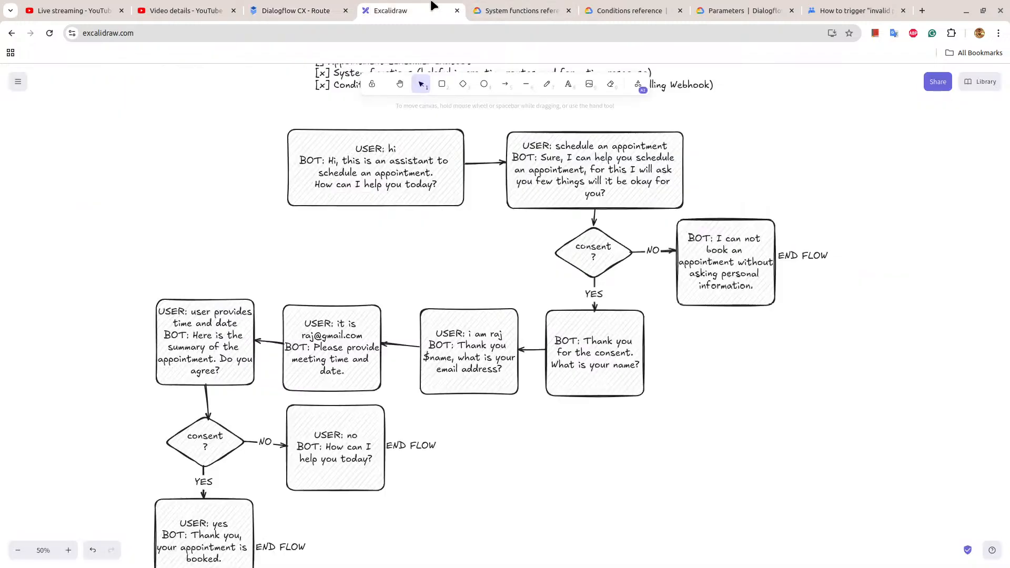
click(697, 267)
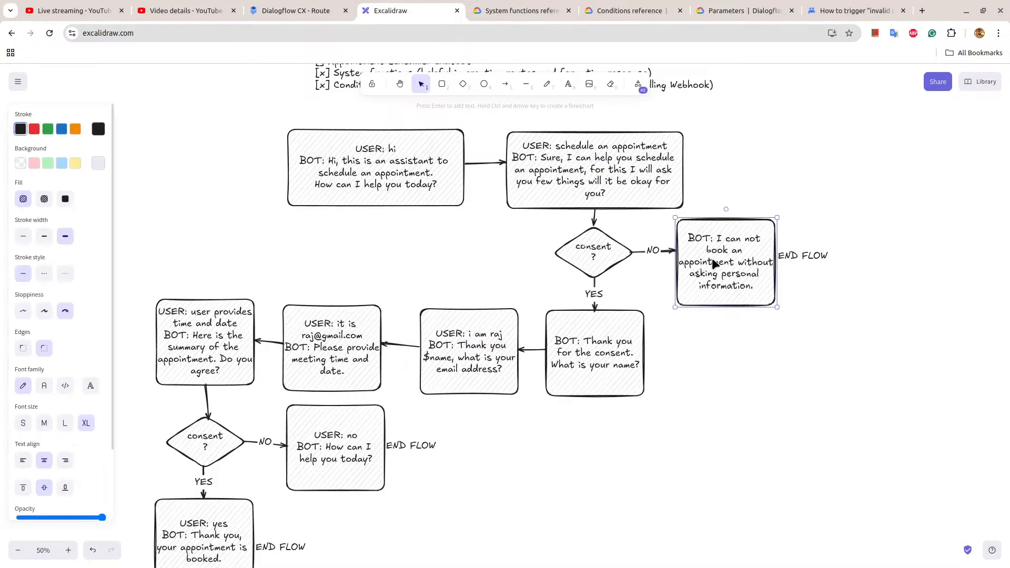
double_click(697, 267)
drag(719, 238, 765, 291)
key(ctrl+c)
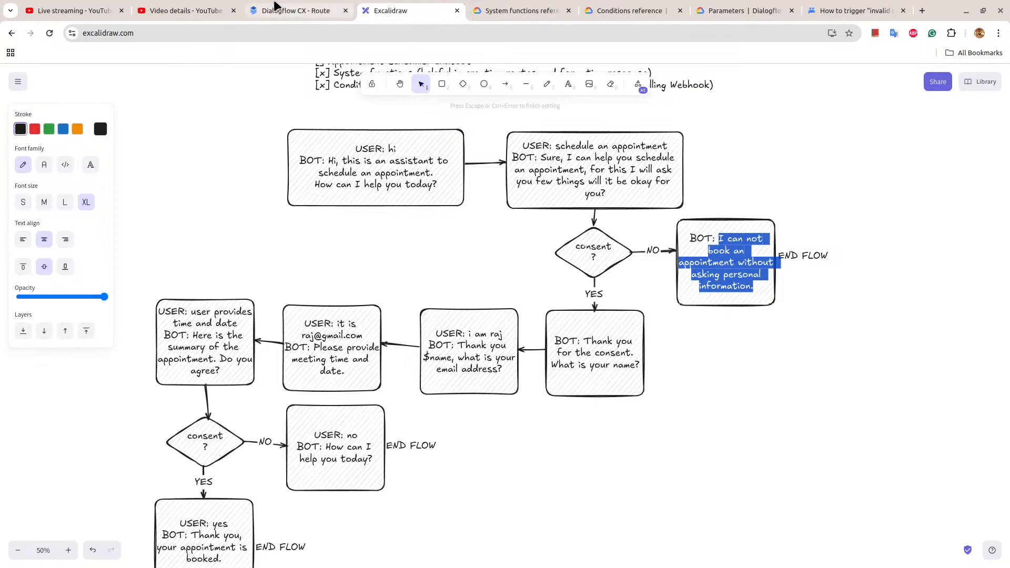
Back in Dialogflow CX, add a second entry response "I can not book an appointment without asking personal information." to User Denies Parameters, save and close the page.
click(294, 11)
scroll(606, 386, up, 3)
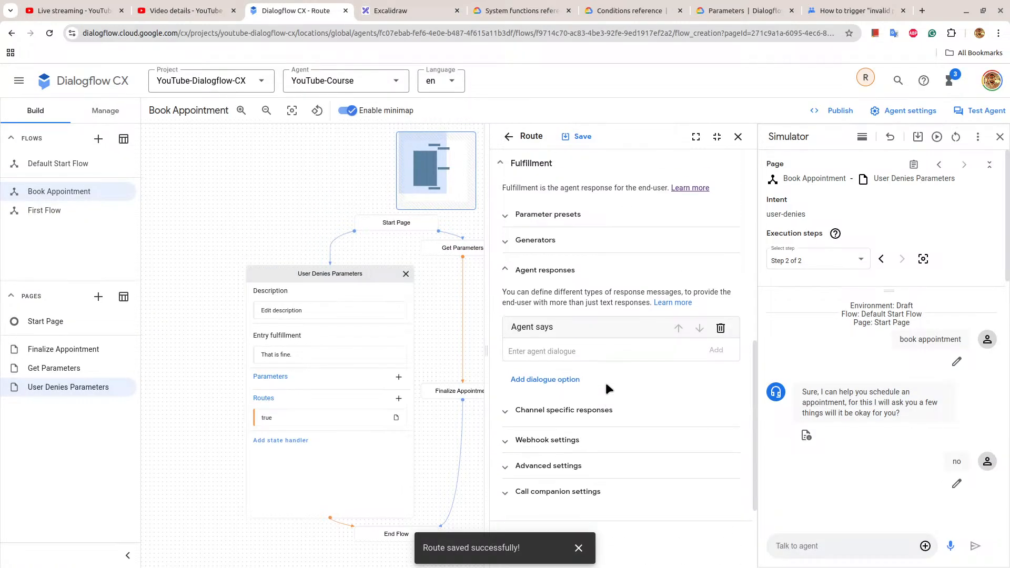
scroll(606, 384, up, 3)
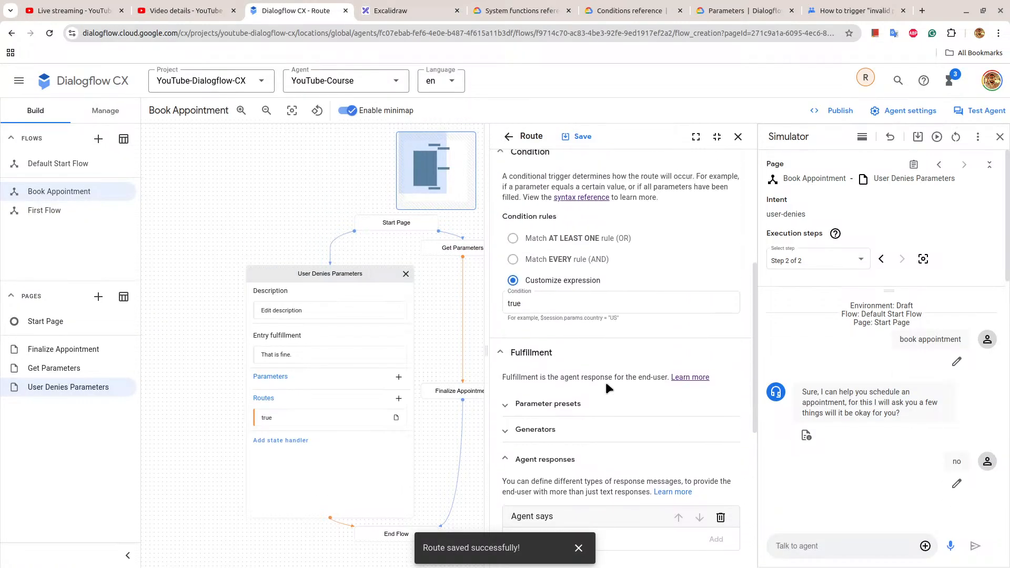
click(329, 356)
click(541, 388)
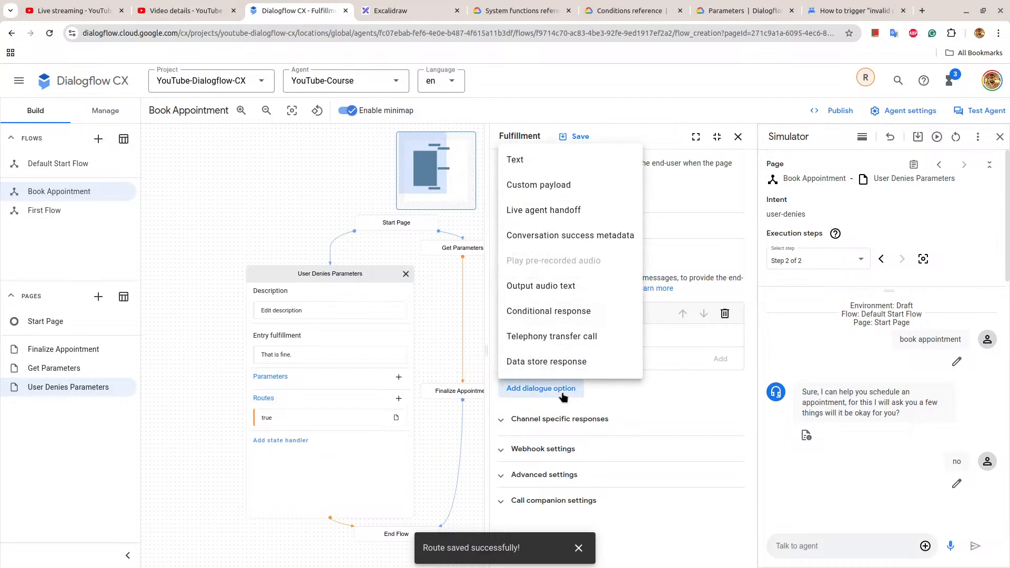
click(552, 159)
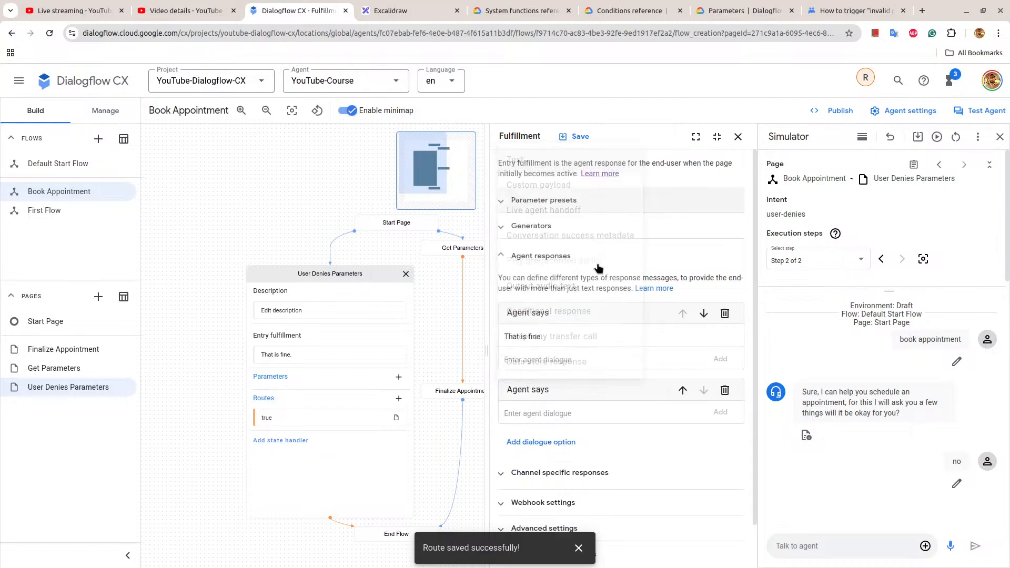
click(564, 413)
key(ctrl+v)
click(720, 412)
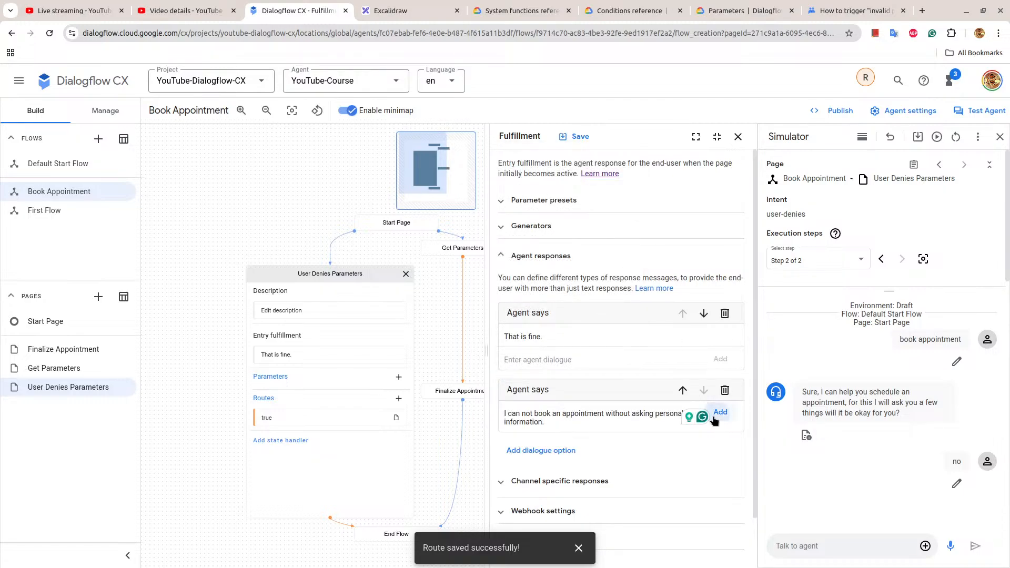
click(579, 138)
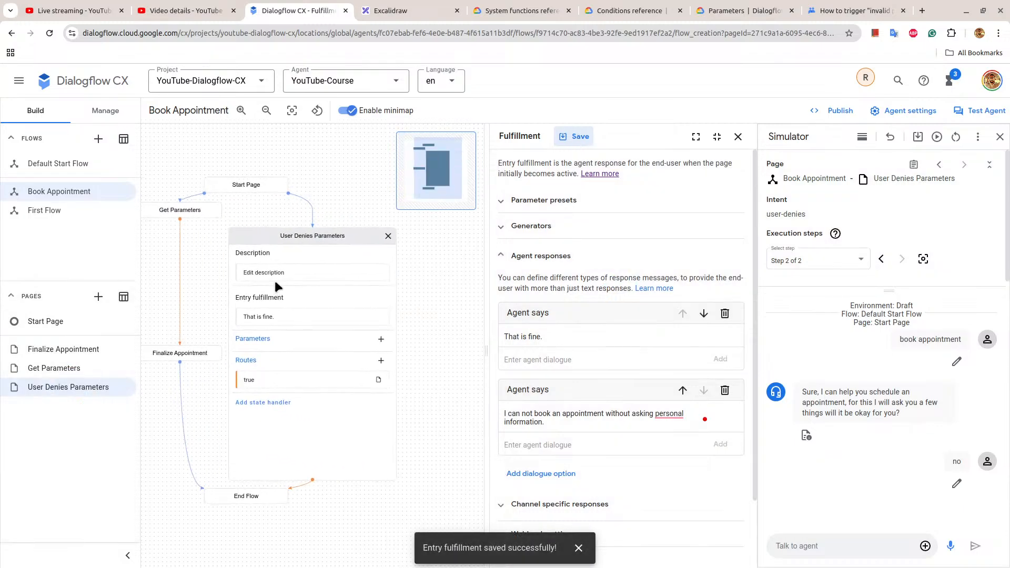
click(321, 240)
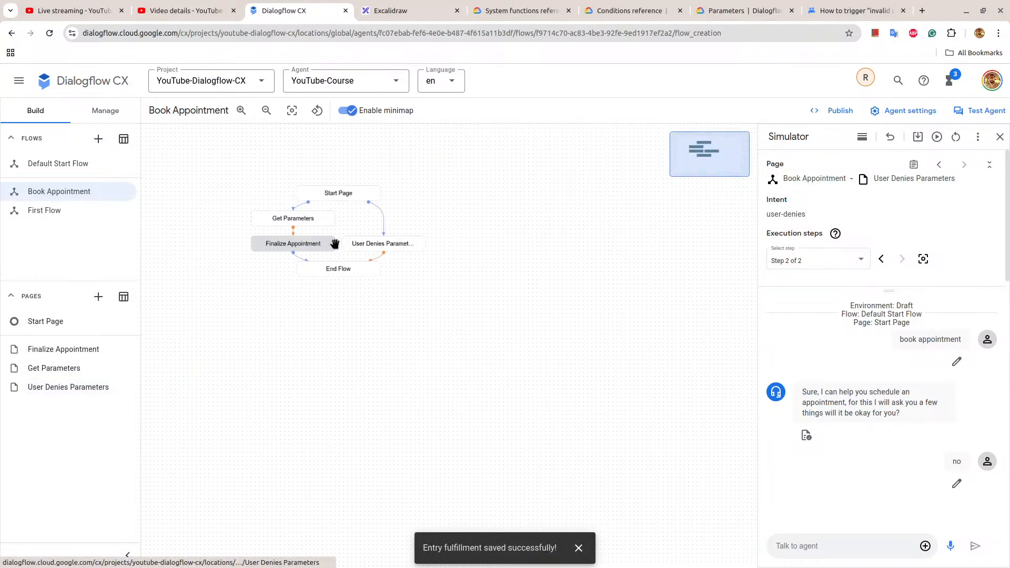
Review the conditions and agent responses of the two condition routes on the Get Parameters page.
click(289, 219)
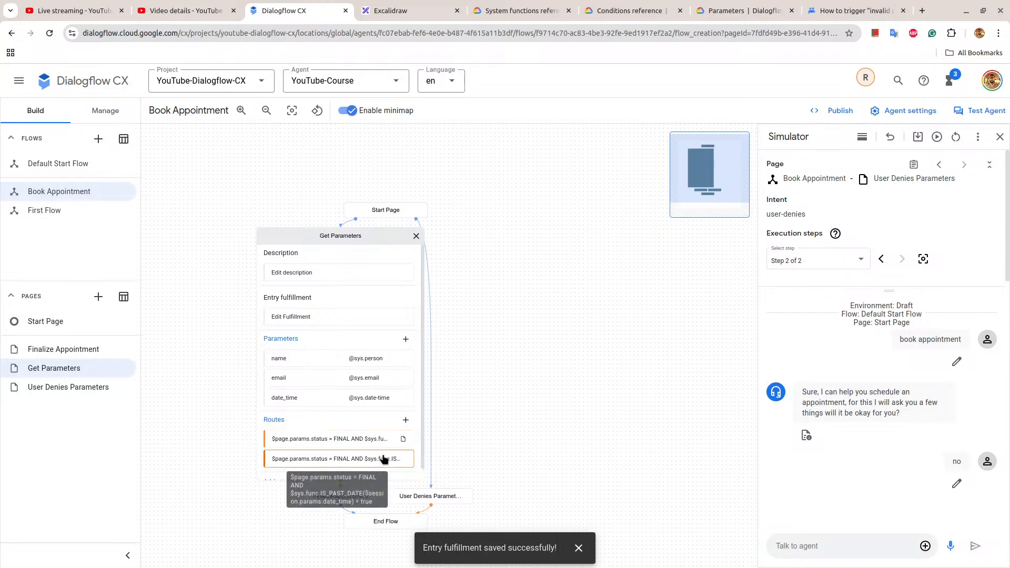
click(337, 439)
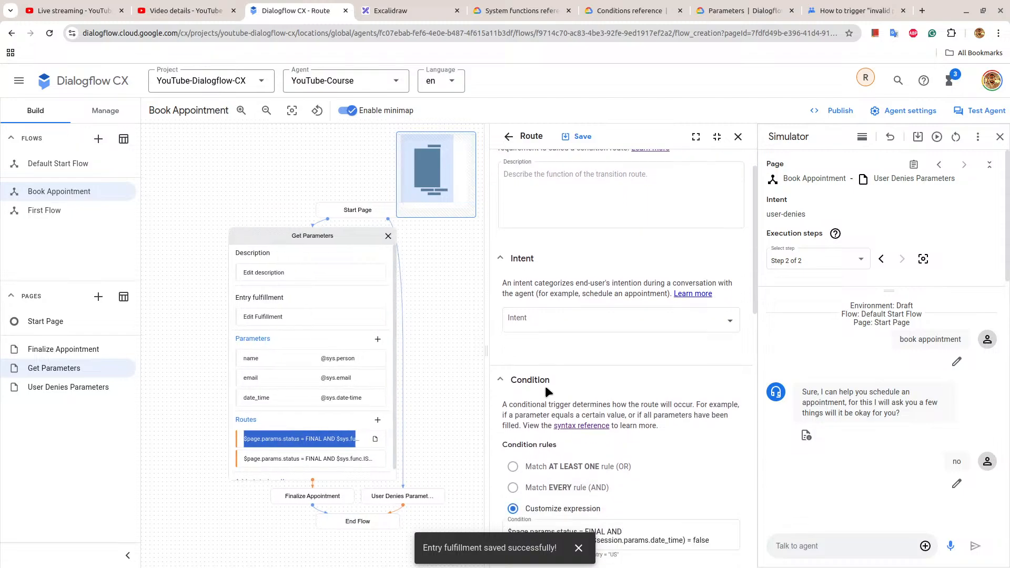
scroll(545, 390, down, 4)
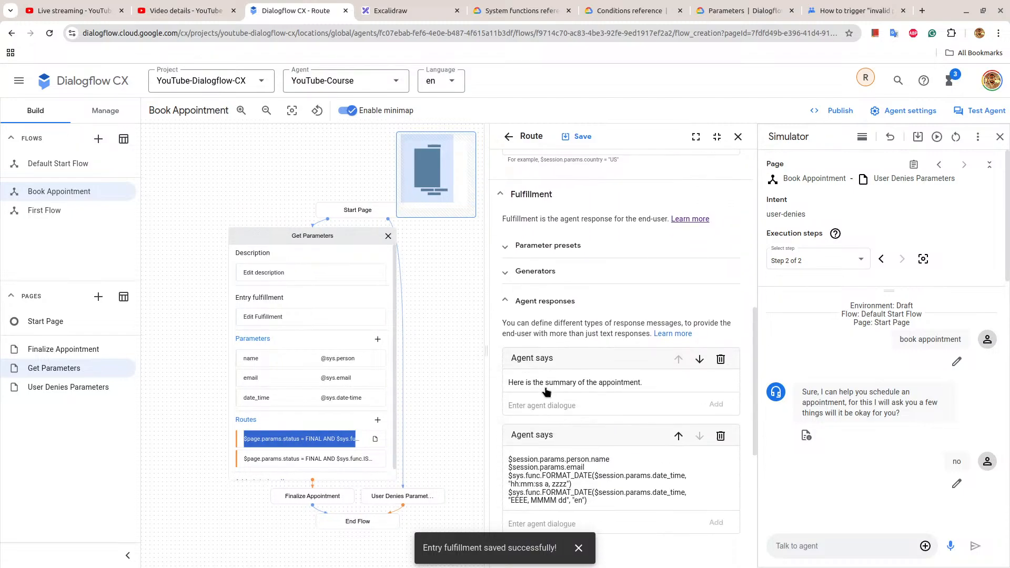
click(287, 464)
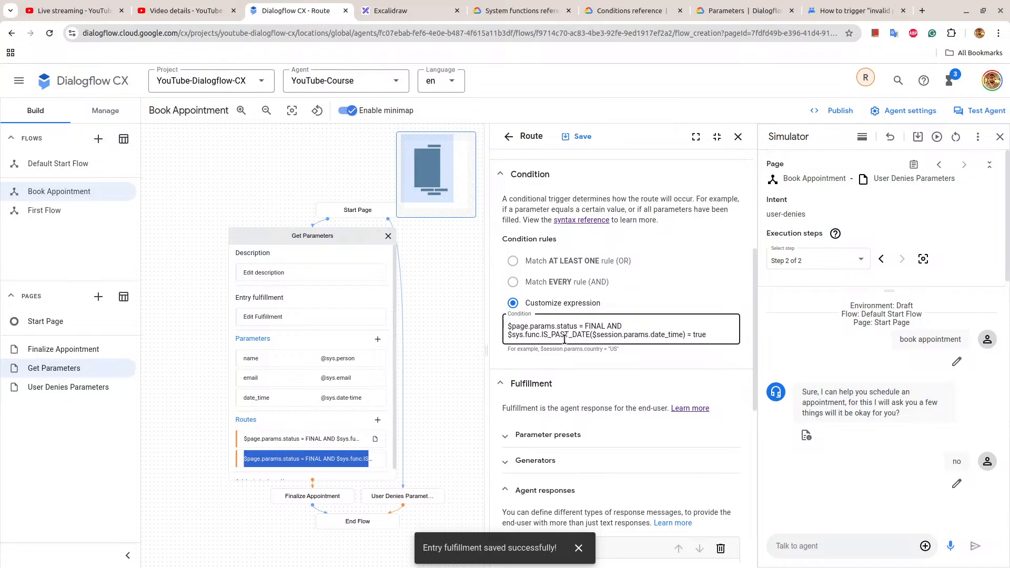
scroll(722, 340, down, 5)
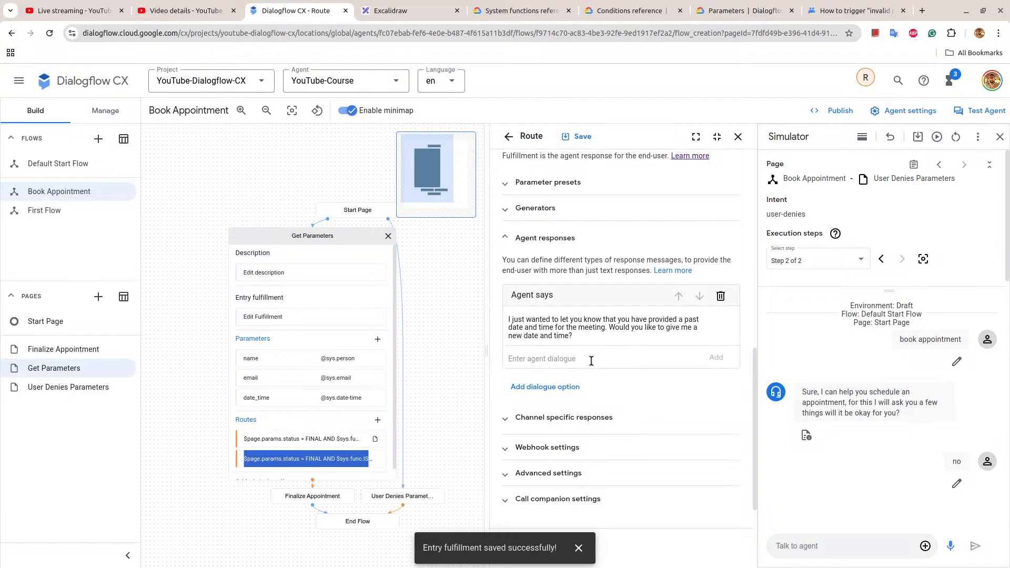
scroll(592, 357, down, 1)
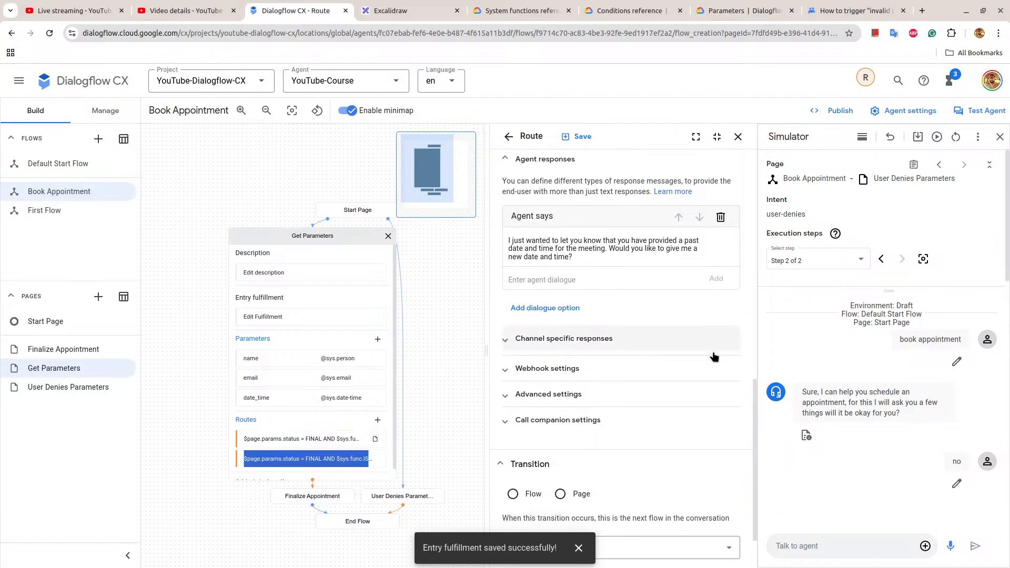
Set the past-date route's transition to a new page named "Retry Date Time" and save the route.
scroll(629, 532, down, 2)
click(561, 439)
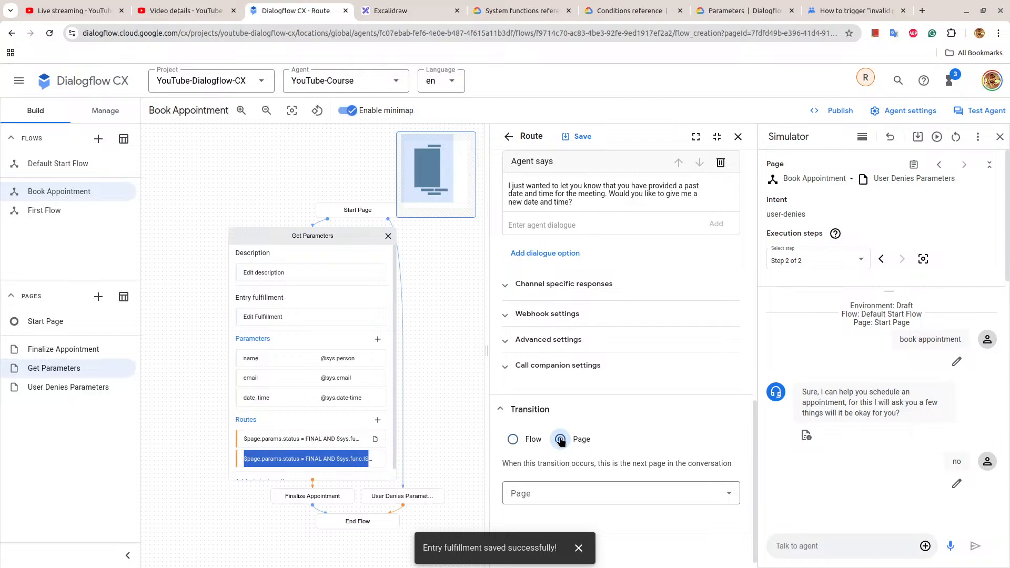
click(573, 488)
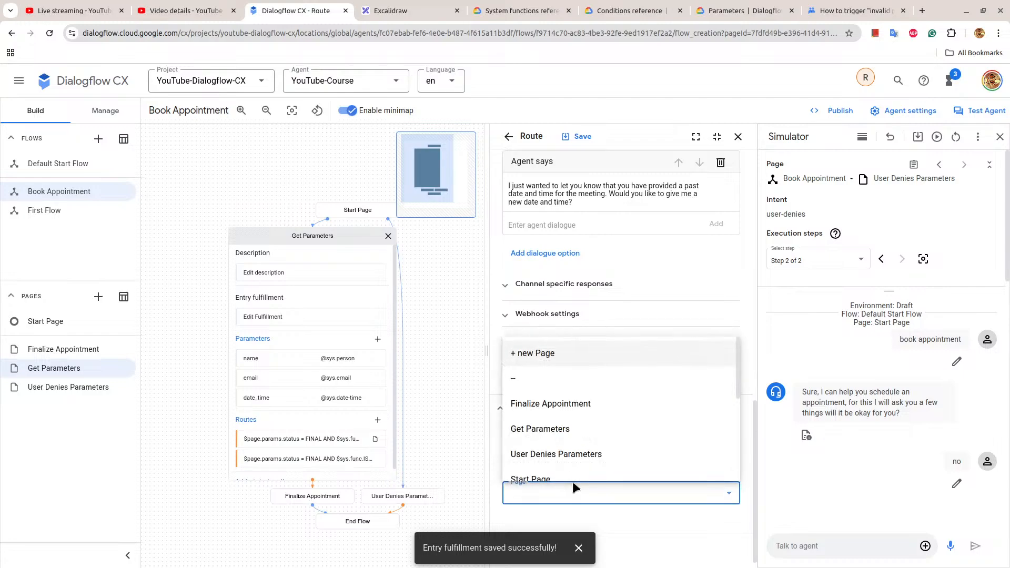
click(562, 354)
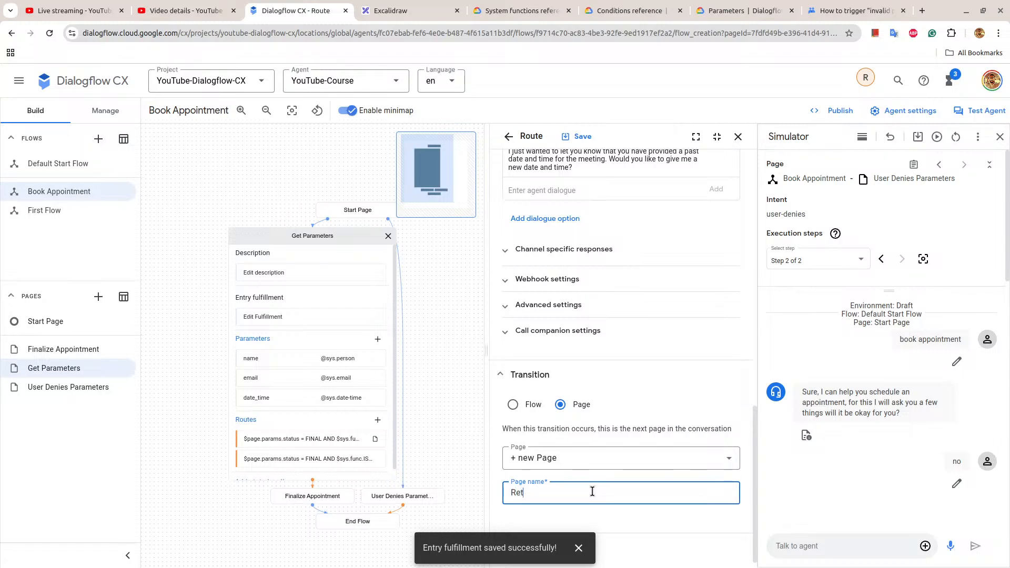
text(Retry Date Time)
click(568, 135)
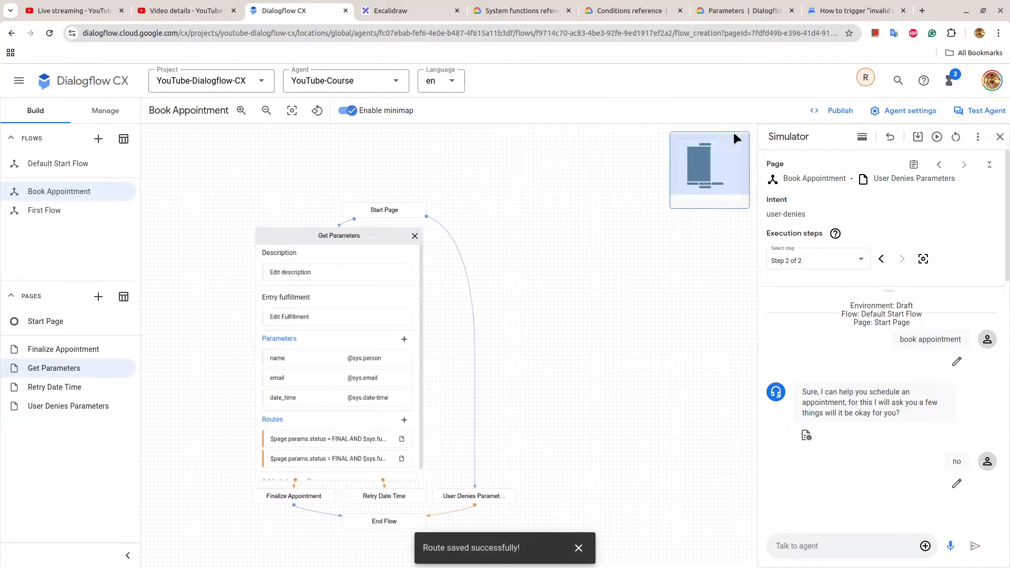
In the Retry Date Time page's entry fulfillment, preset the parameter date_time to "INVALID", save and close the fulfillment.
click(409, 497)
click(424, 317)
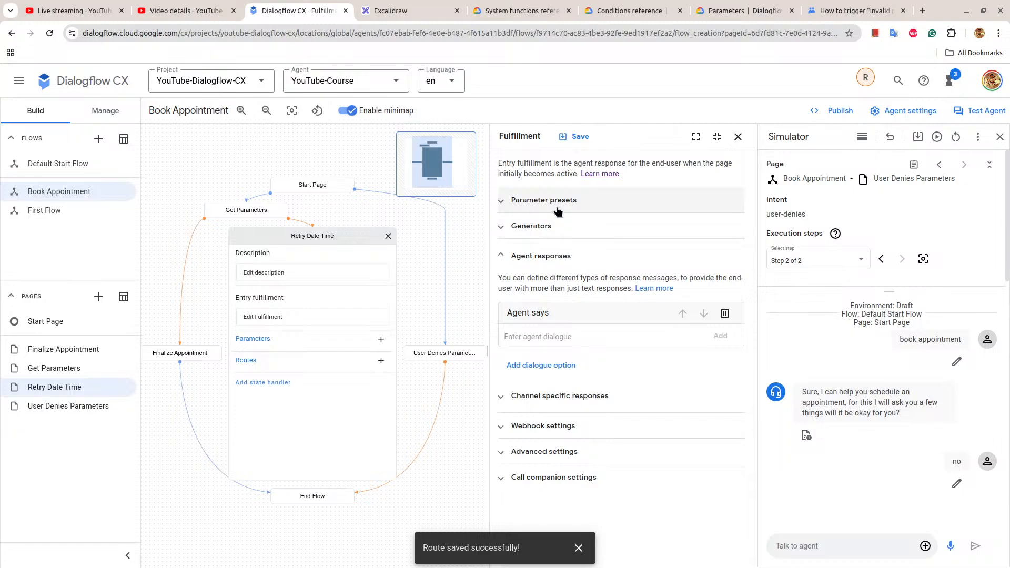
click(544, 201)
click(543, 275)
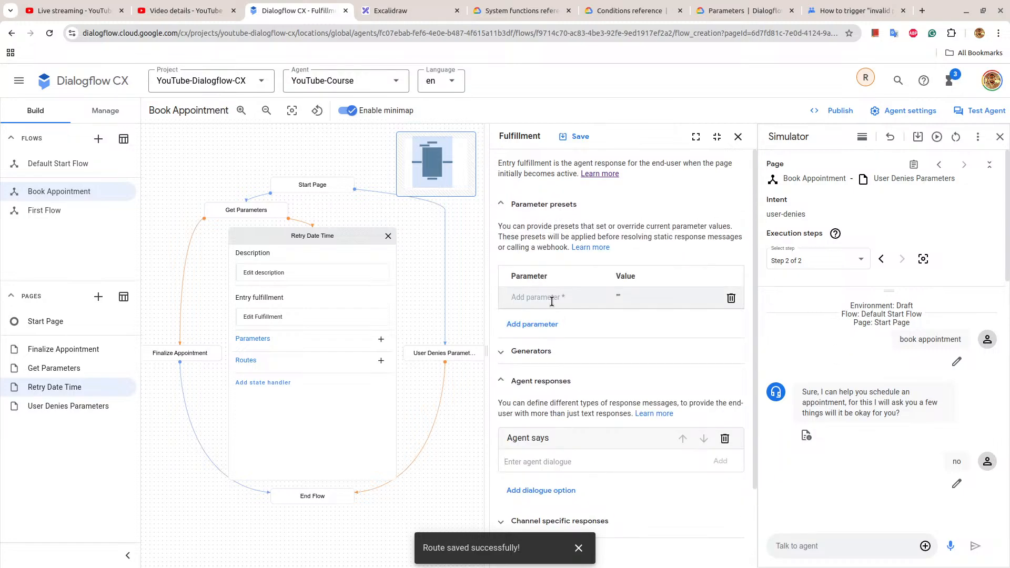
text(d)
text(ate_tim)
text(INVALID)
click(578, 137)
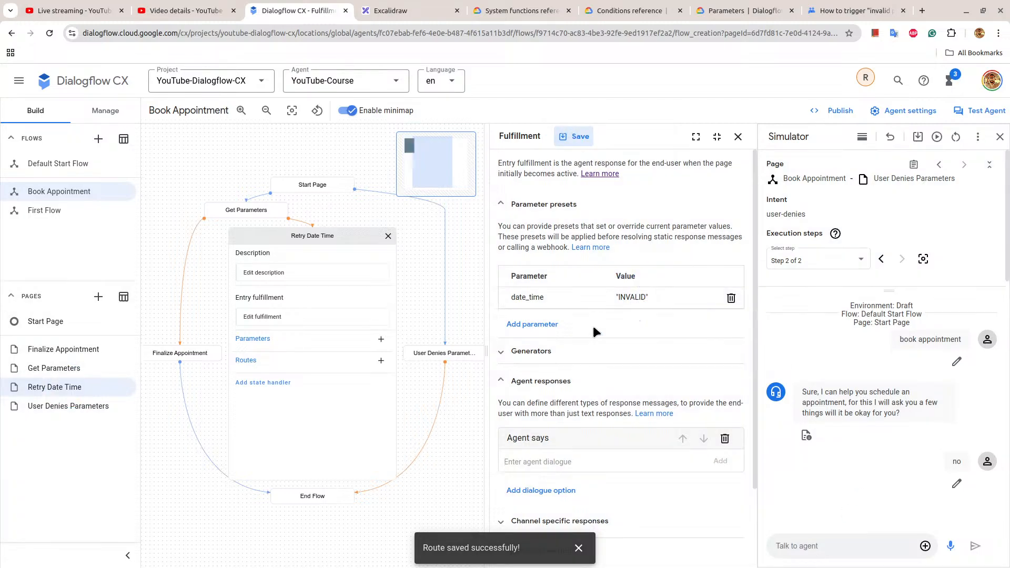
scroll(677, 269, down, 2)
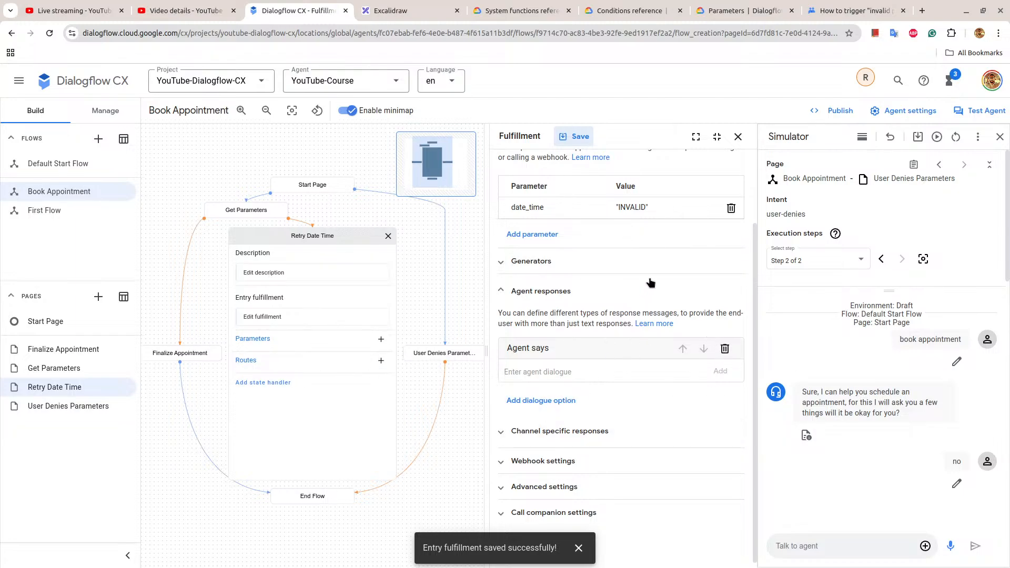
click(739, 136)
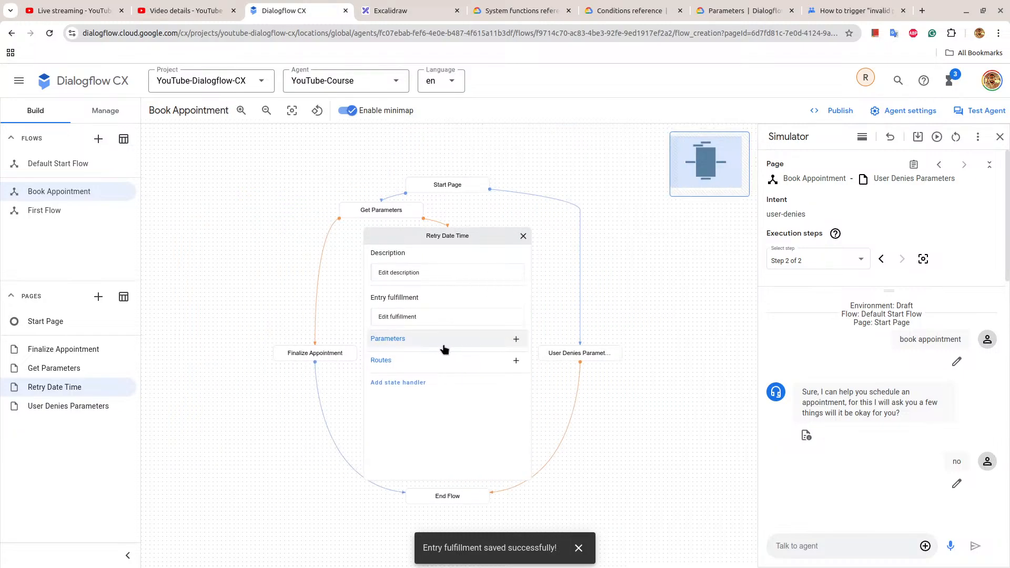
click(444, 339)
click(538, 214)
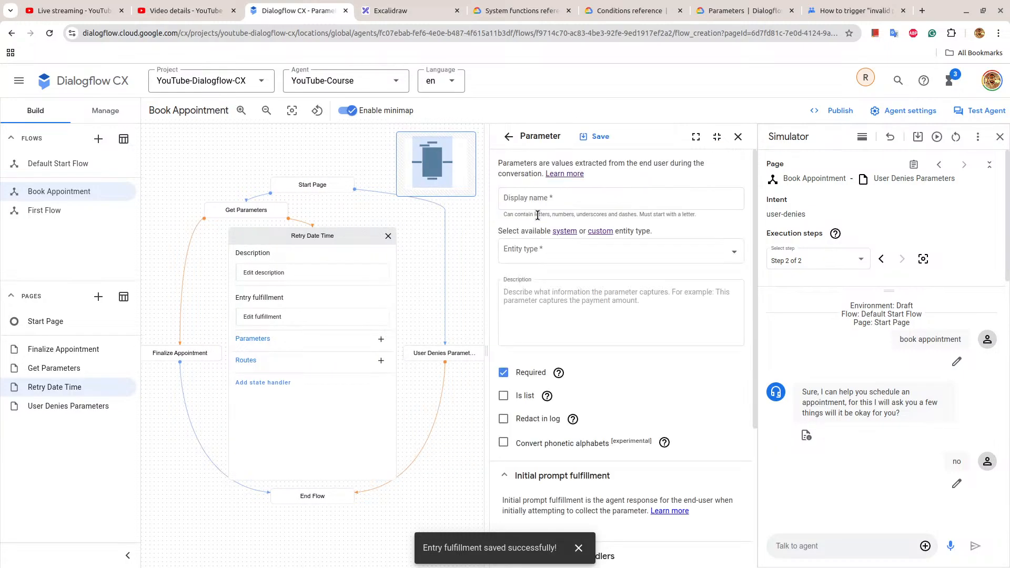
click(542, 205)
text(d)
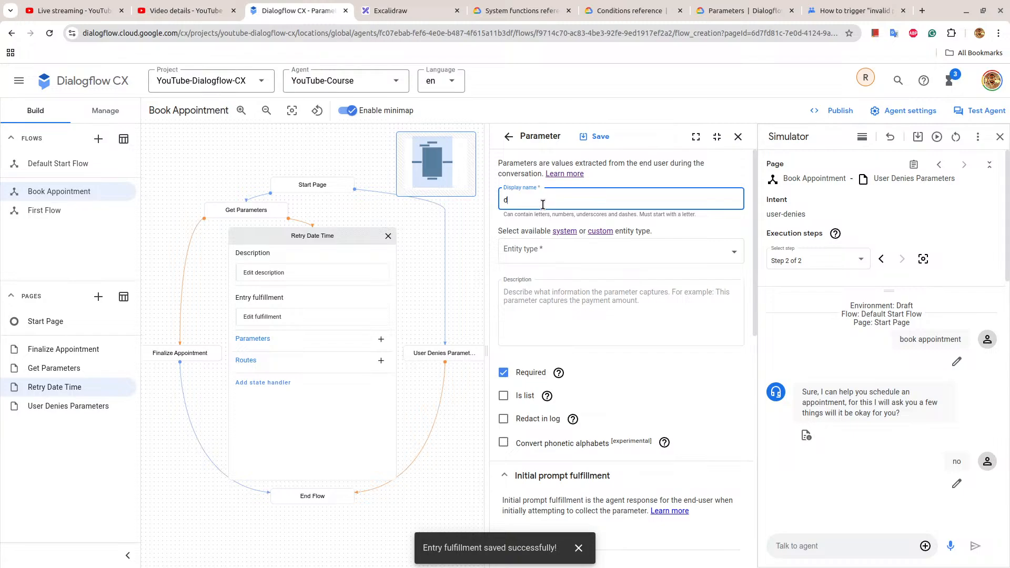
text(ate_time)
click(570, 258)
click(571, 333)
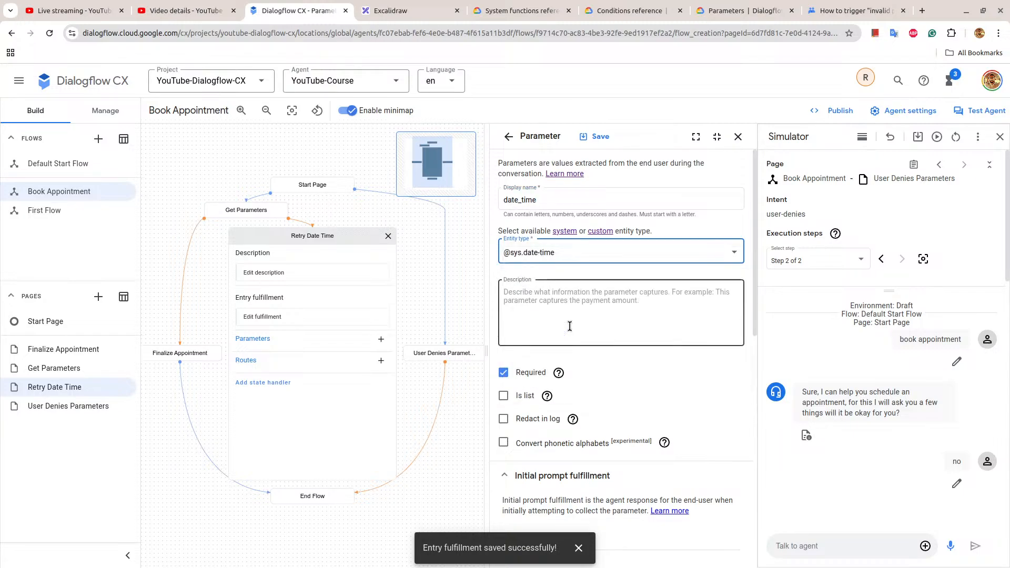
Give the date_time parameter the initial prompt response "Please provide a valid future date and time." and save it.
scroll(570, 330, down, 3)
click(545, 349)
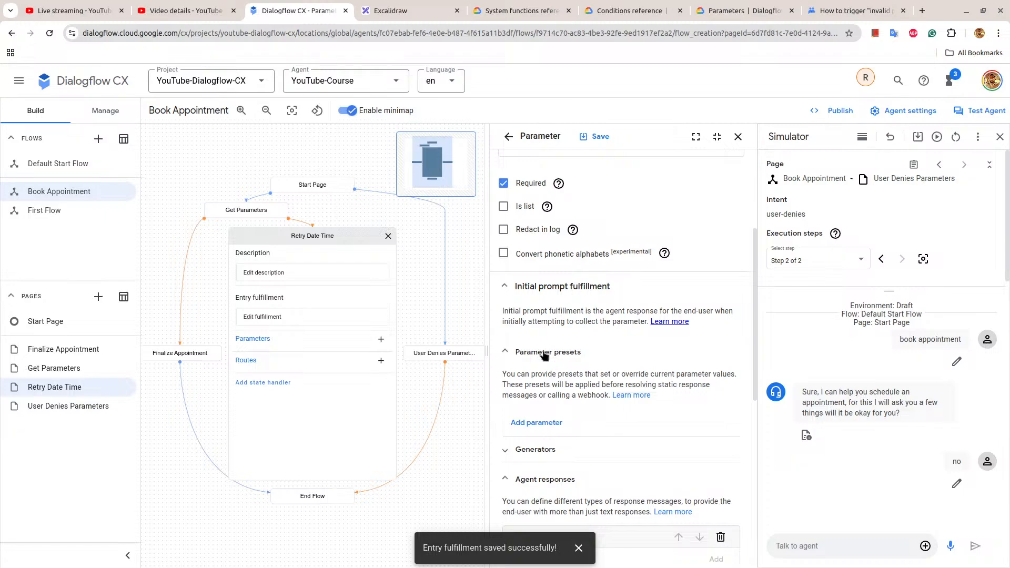
click(545, 349)
scroll(543, 352, down, 2)
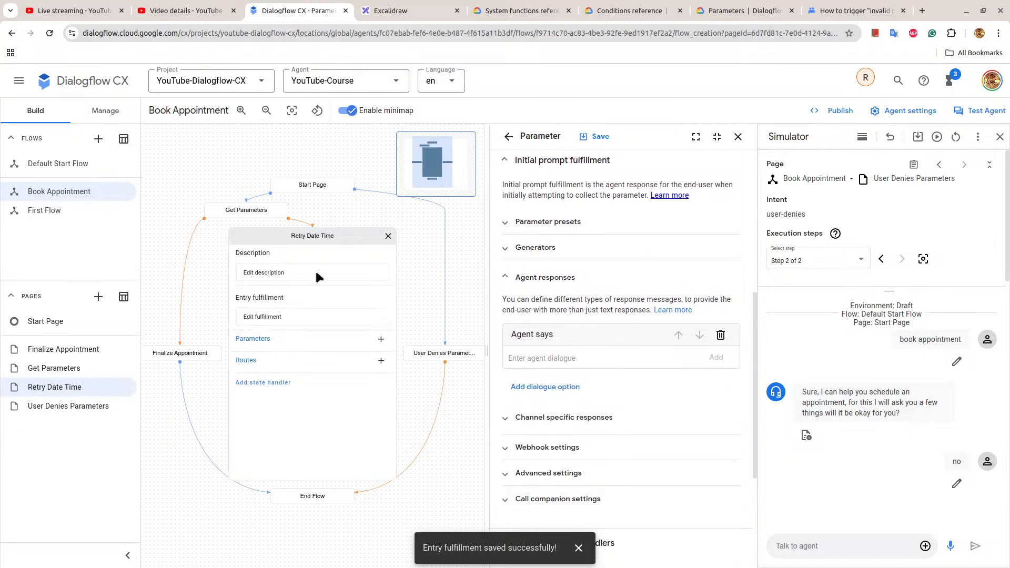
scroll(543, 351, down, 2)
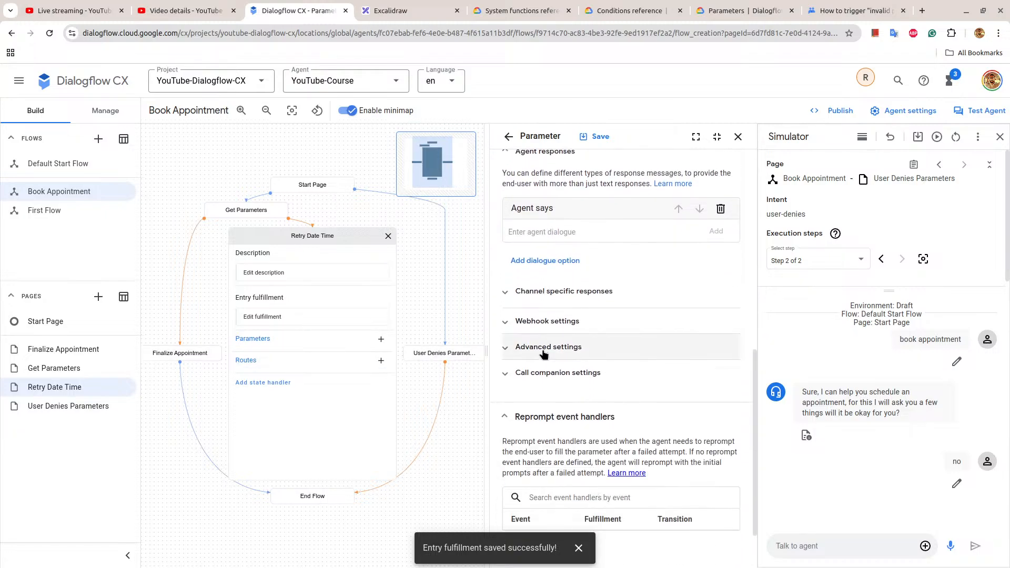
click(533, 233)
text(Ple)
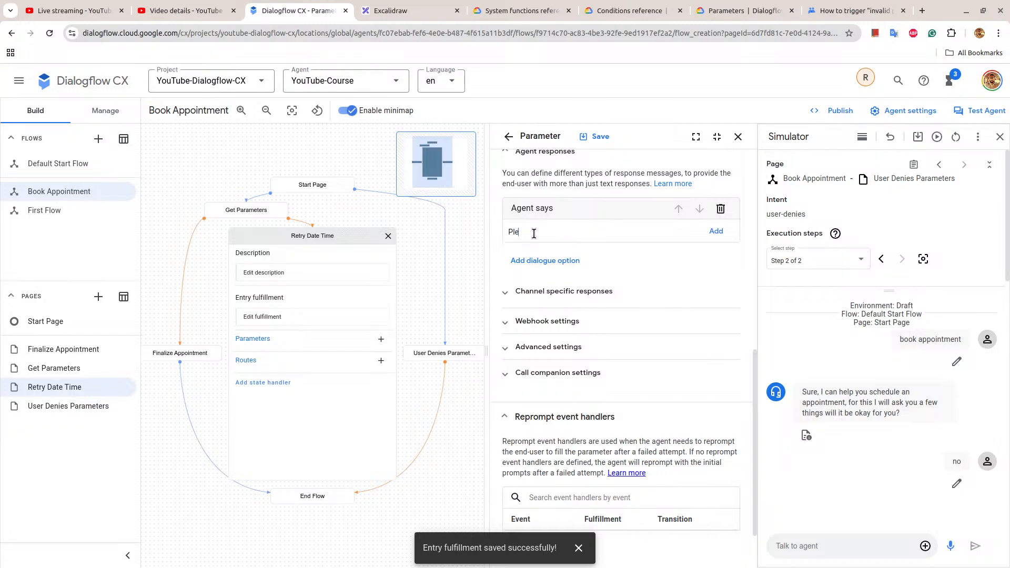
text(ase provide a valid future date and time.)
click(710, 233)
click(600, 137)
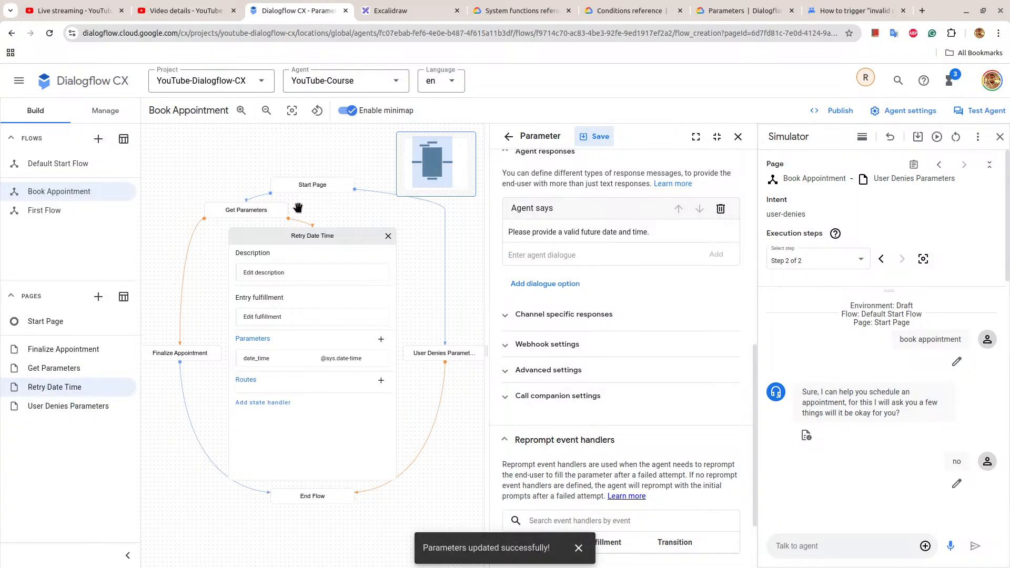
Reset the simulator conversation and reopen the details of the Retry Date Time page.
click(319, 237)
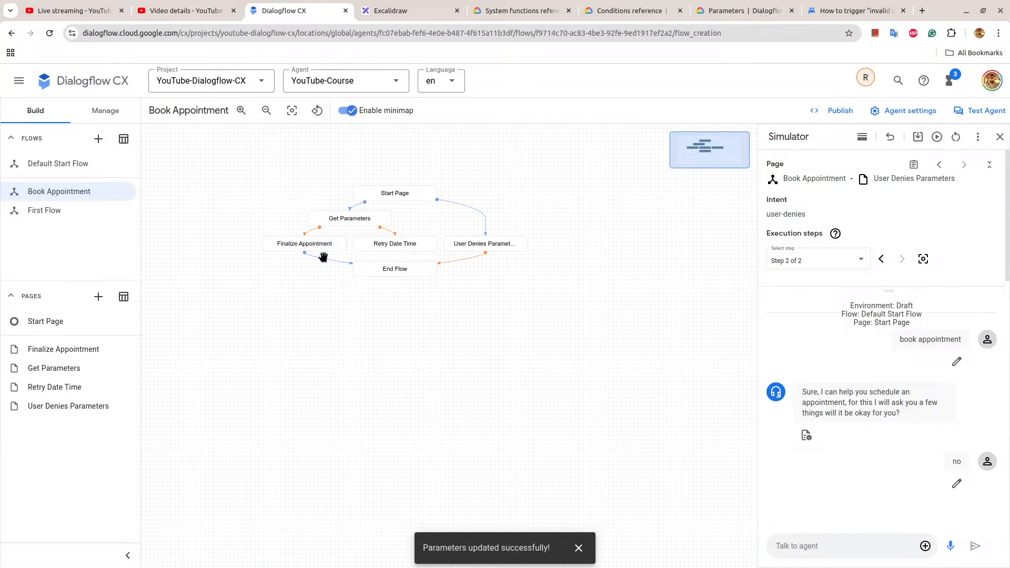
click(956, 137)
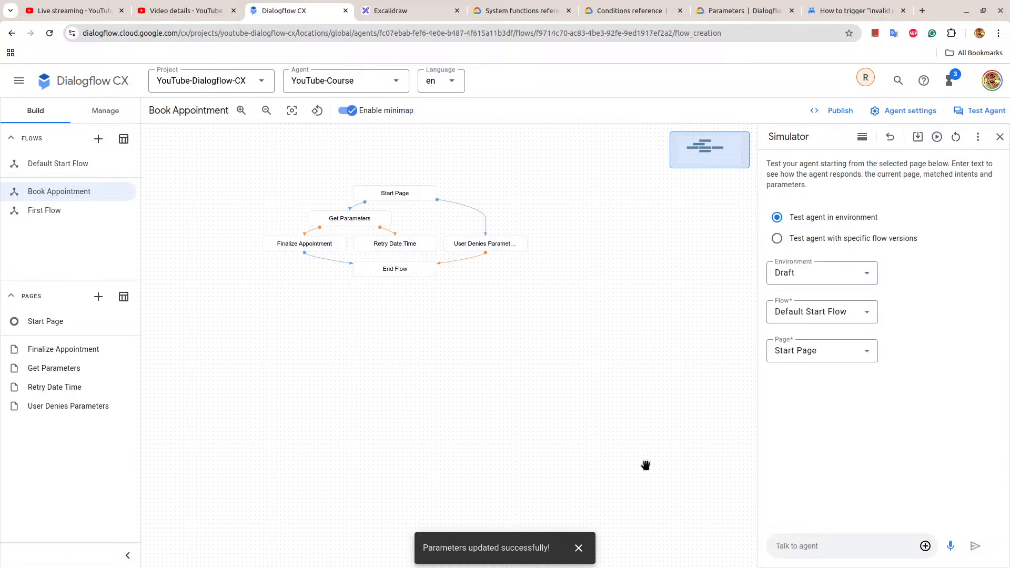
click(411, 246)
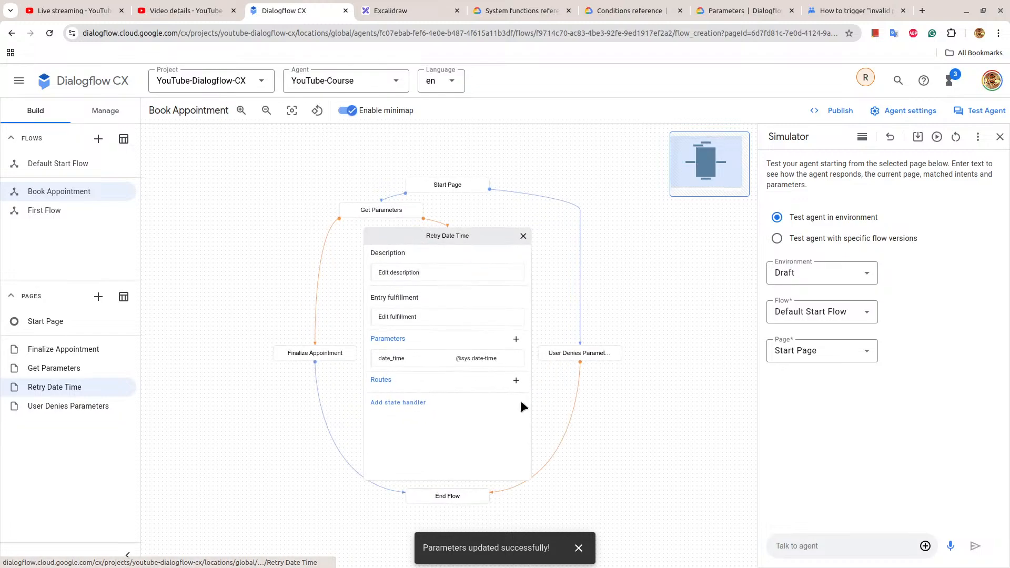
Switch to the Excalidraw board and review the appointment scheduler flowchart and its task list.
key(ctrl+Tab)
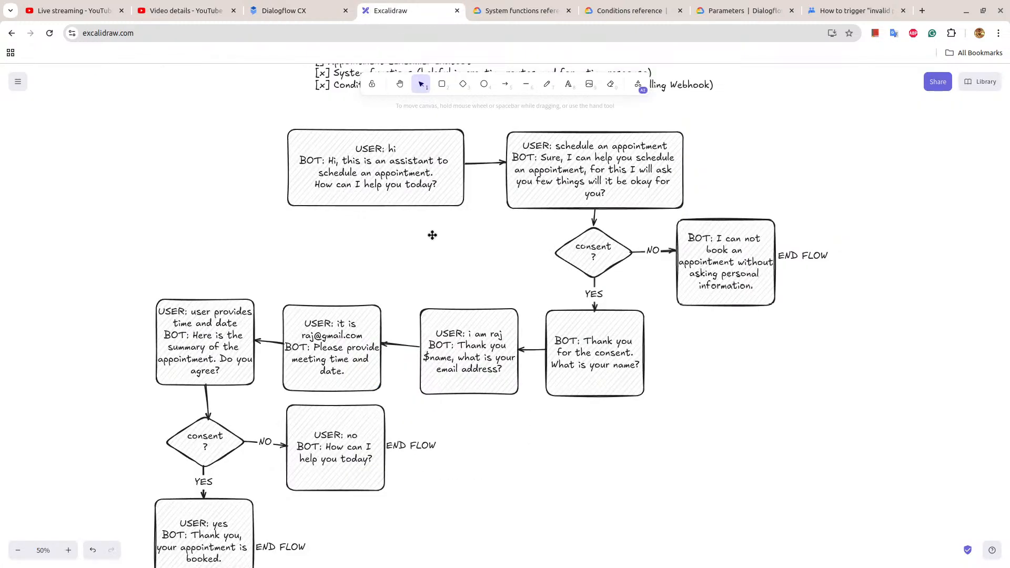
scroll(539, 364, down, 1)
scroll(538, 364, up, 4)
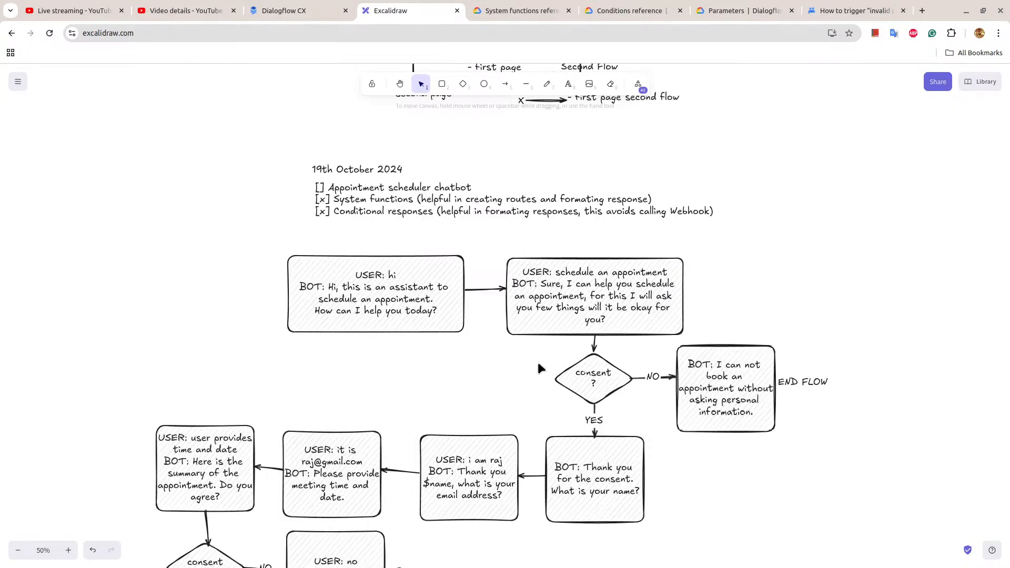
Add the note "COMPLETE THE RETRY DATE TIME FLOW" to the board between the greeting box and the date-and-time boxes.
scroll(538, 364, down, 1)
scroll(374, 204, down, 1)
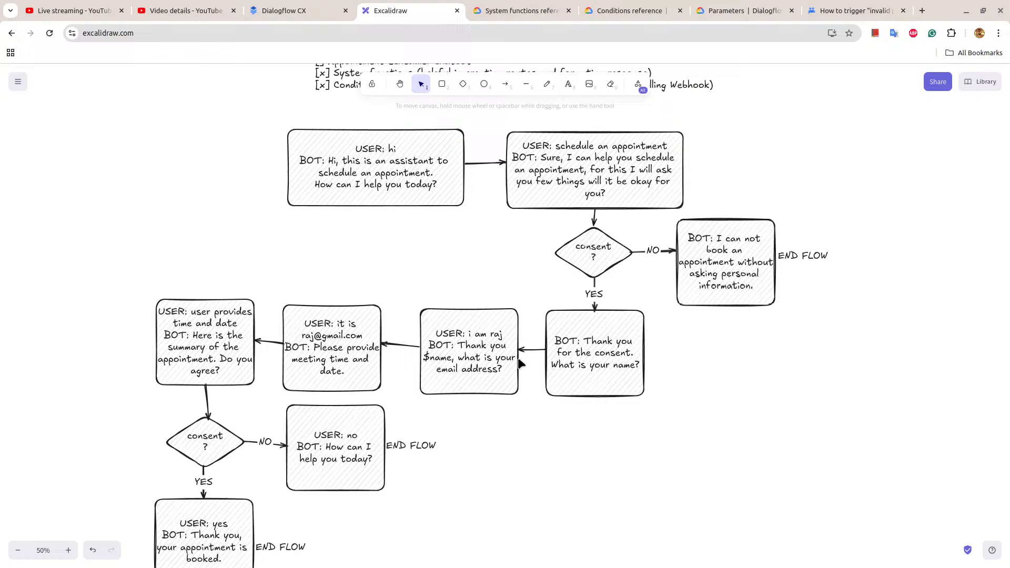
double_click(249, 237)
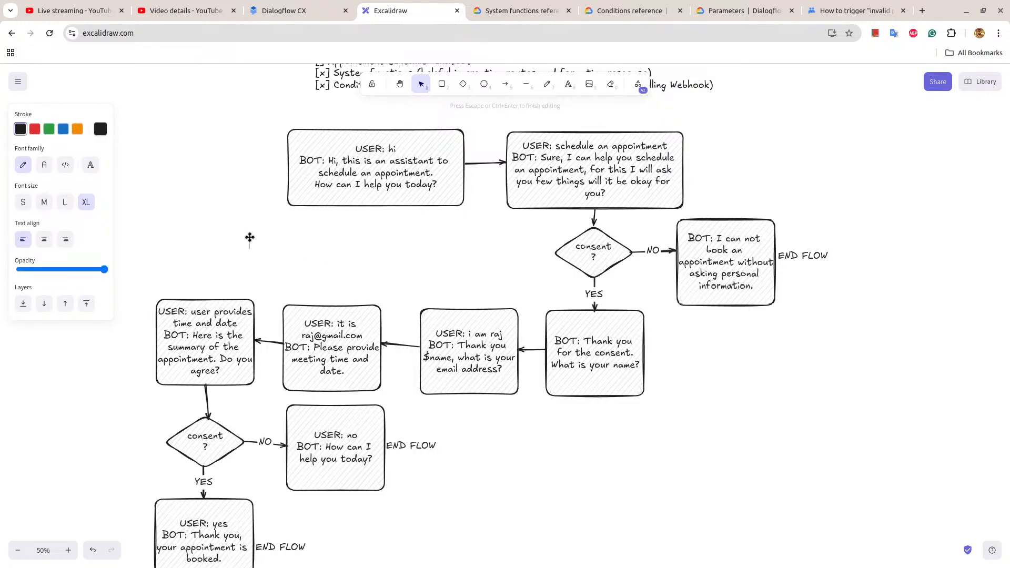
text(COMPLETE THE RETRY DATE)
key(BackSpace)
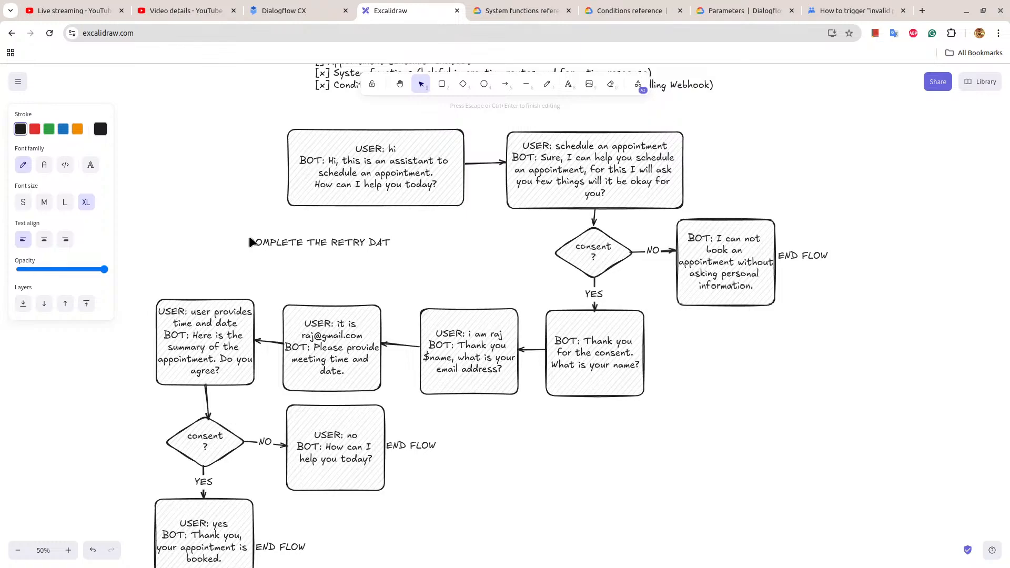
text(E TIME FLOW)
click(545, 223)
drag(365, 247, 366, 258)
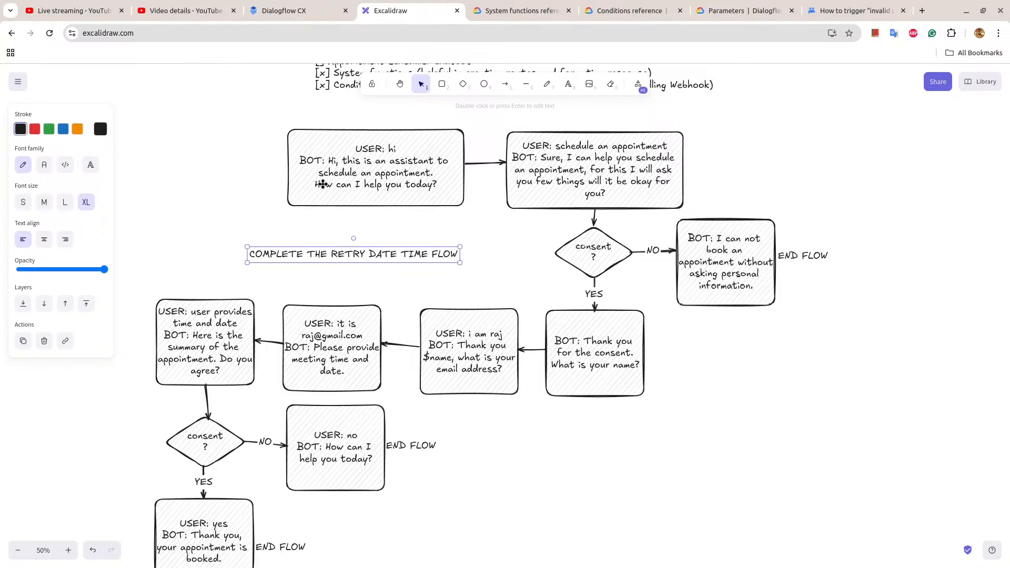
Switch to Dialogflow CX and test the consent-denied path in the simulator with "hi", "schedule an appoitment" and "no".
click(284, 11)
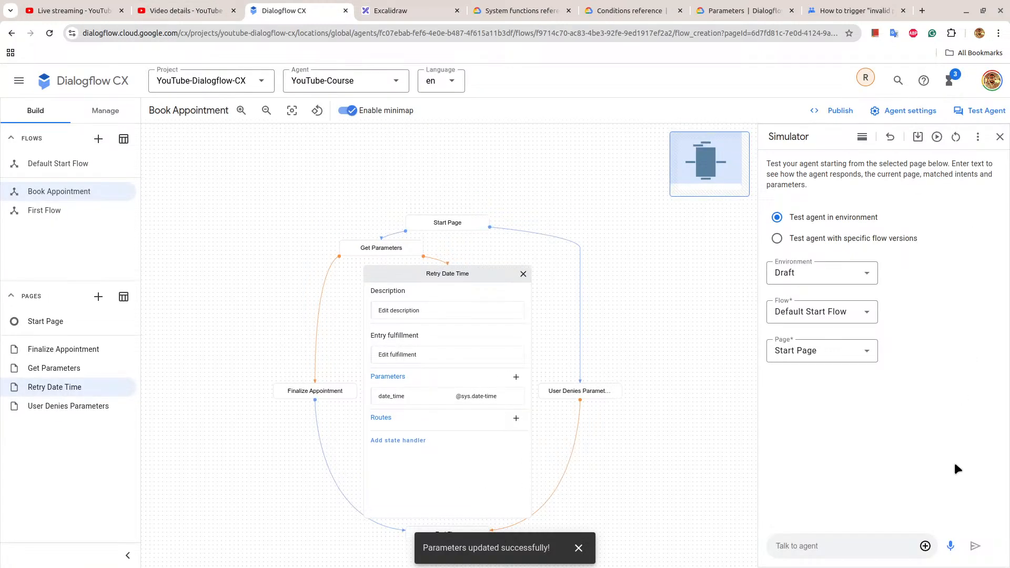
click(822, 542)
text(h)
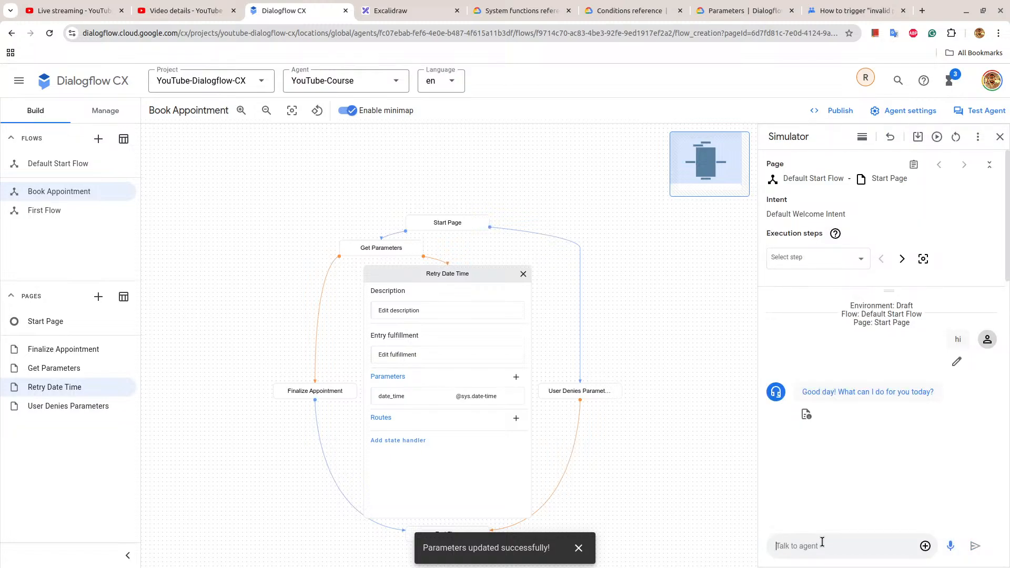
text(schedule an appoitment)
key(Return)
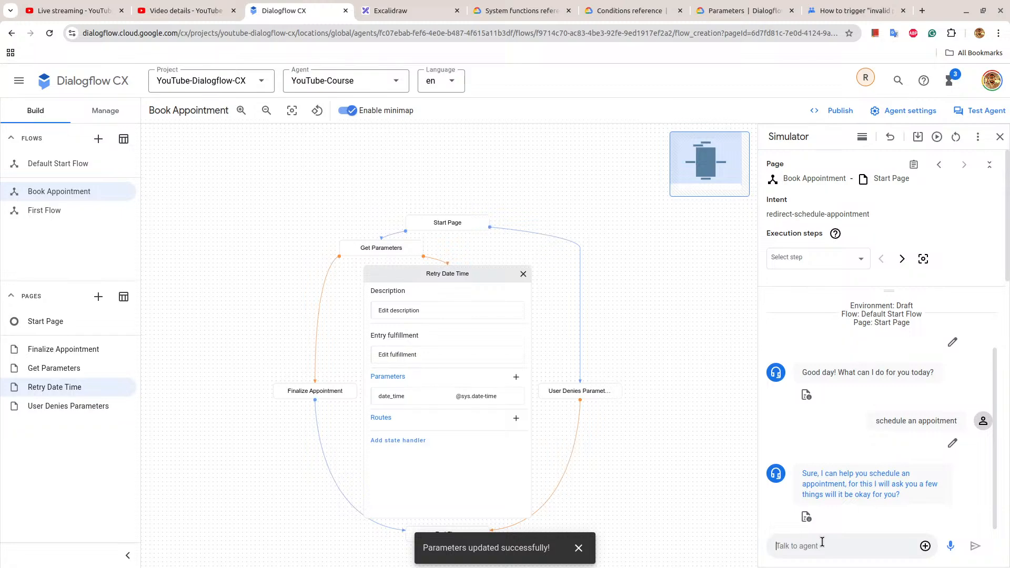
text(no)
key(Return)
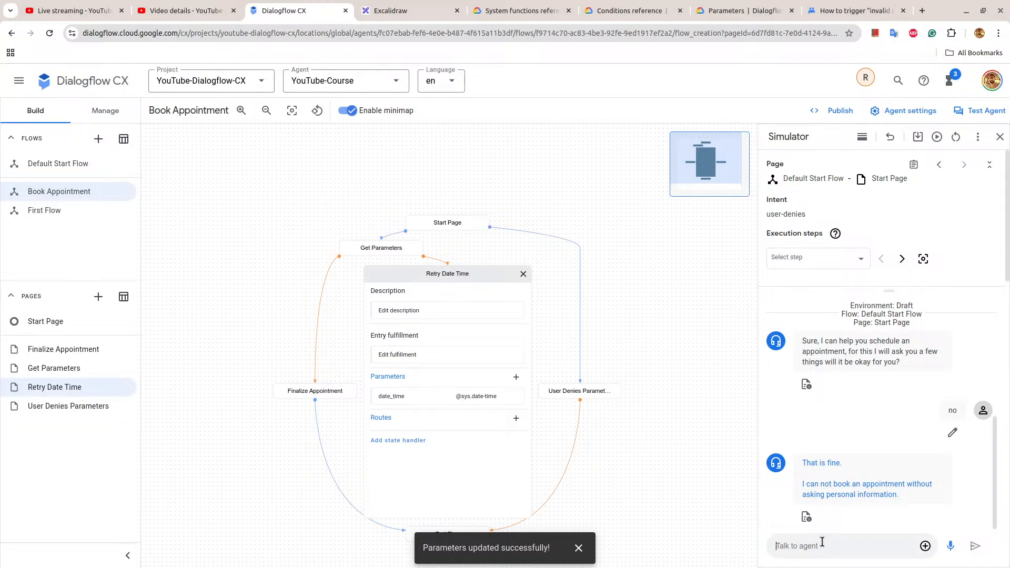
Request the appointment again in the simulator, agree with "yes", and supply the customer's name and e-mail address.
text(schedule an appoitment)
key(Return)
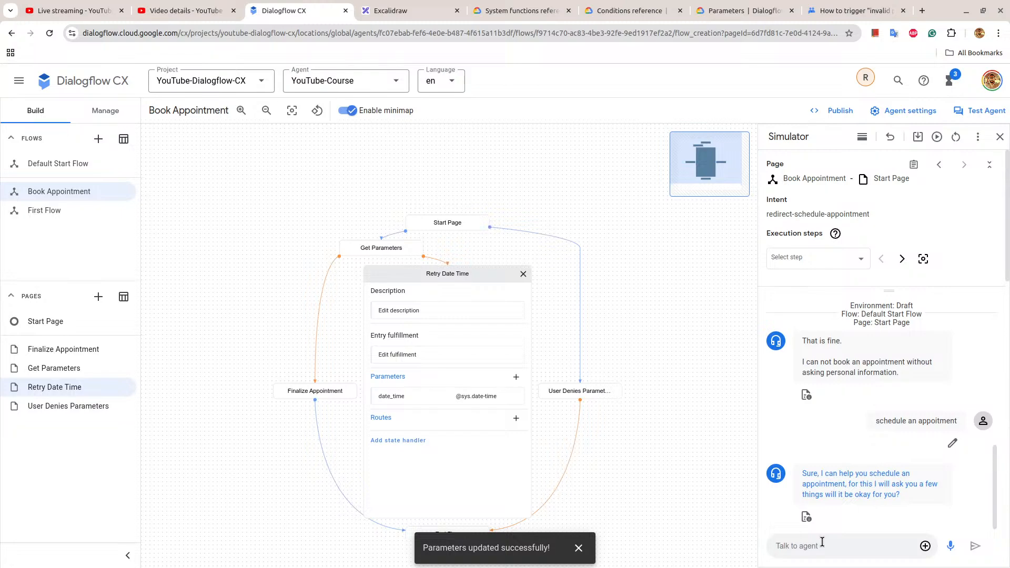
text(yes)
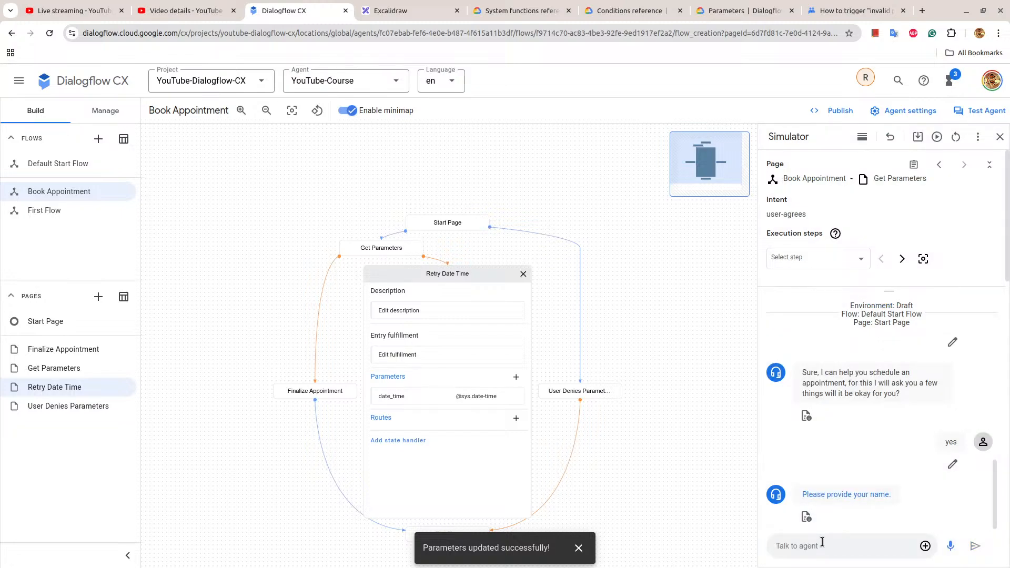
text(Raj)
key(Return)
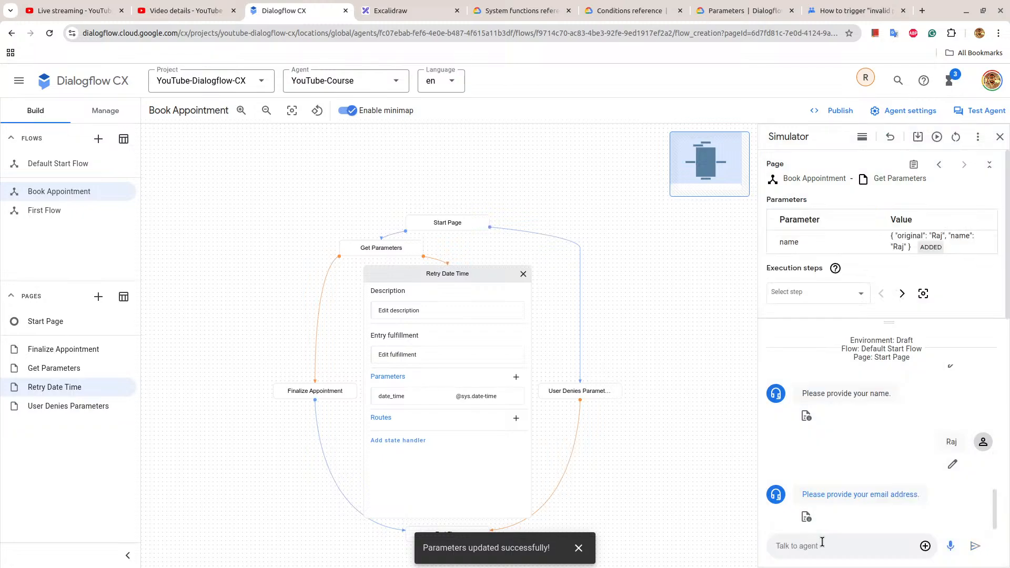
key(Return)
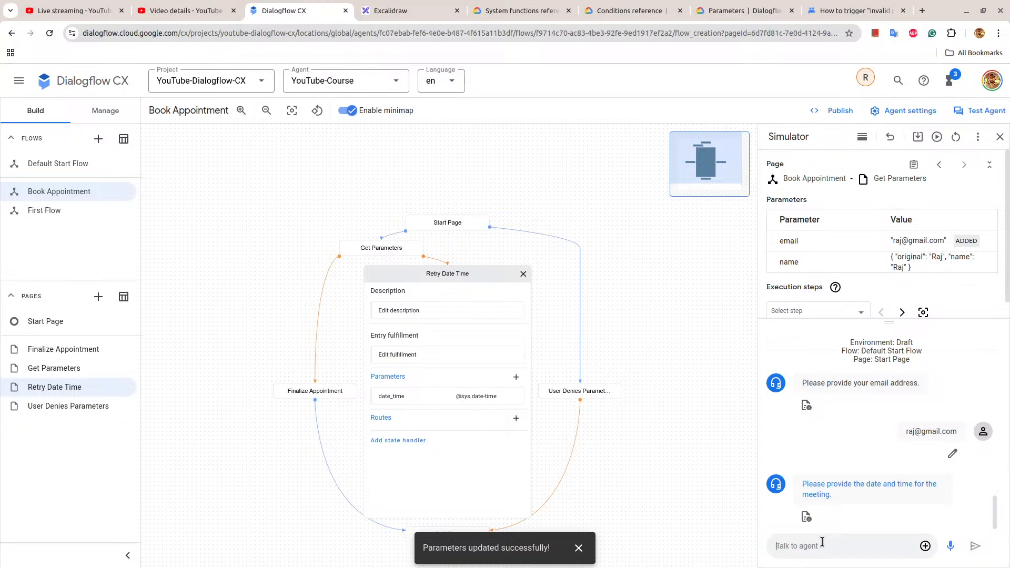
Send the past date "15th october 2024 at 5 pm" in the simulator and answer the follow-up question with "yes".
text(15)
text(er 2024 at 5 pm)
key(Return)
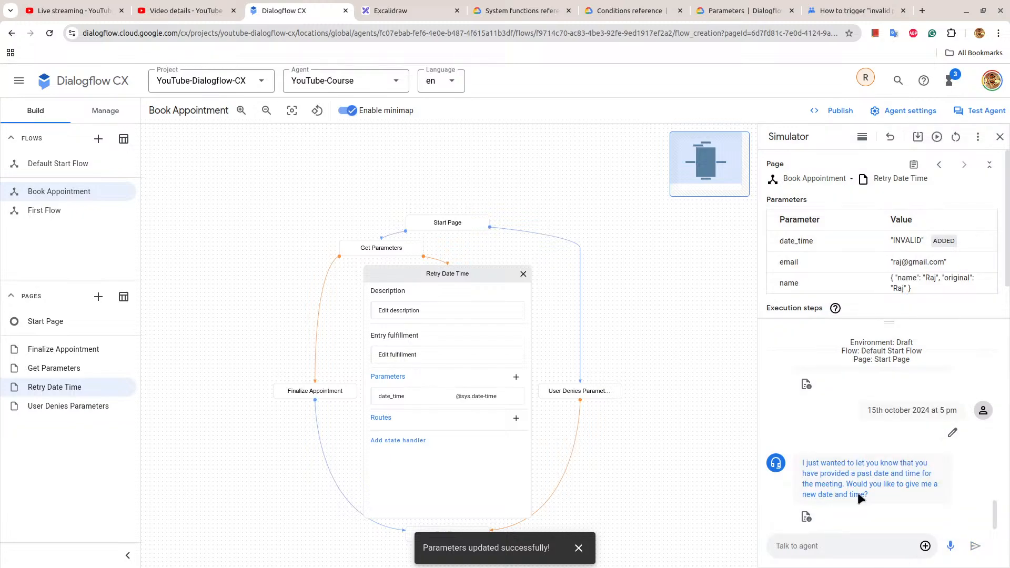
drag(807, 464, 883, 497)
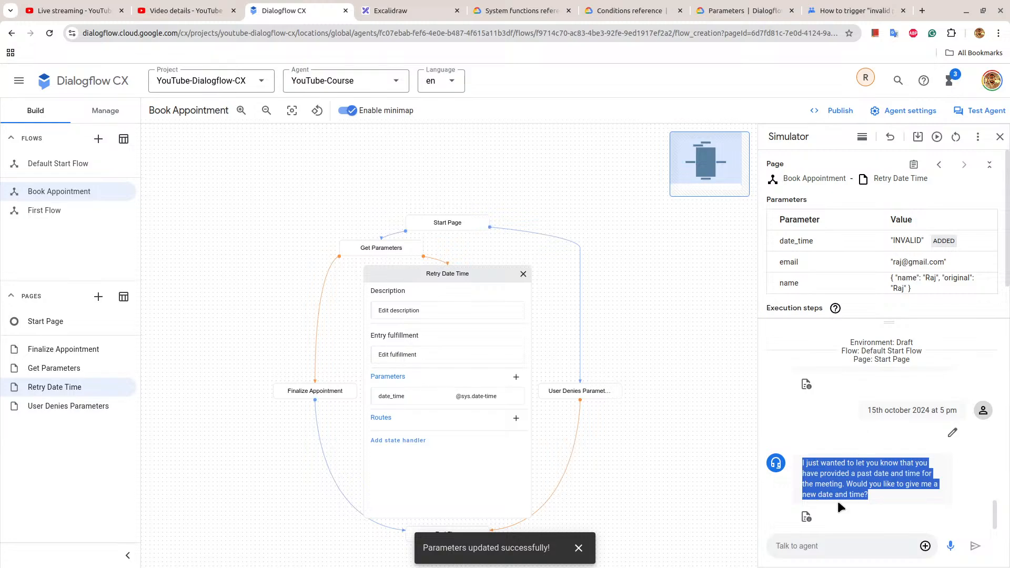
click(823, 547)
text(yes)
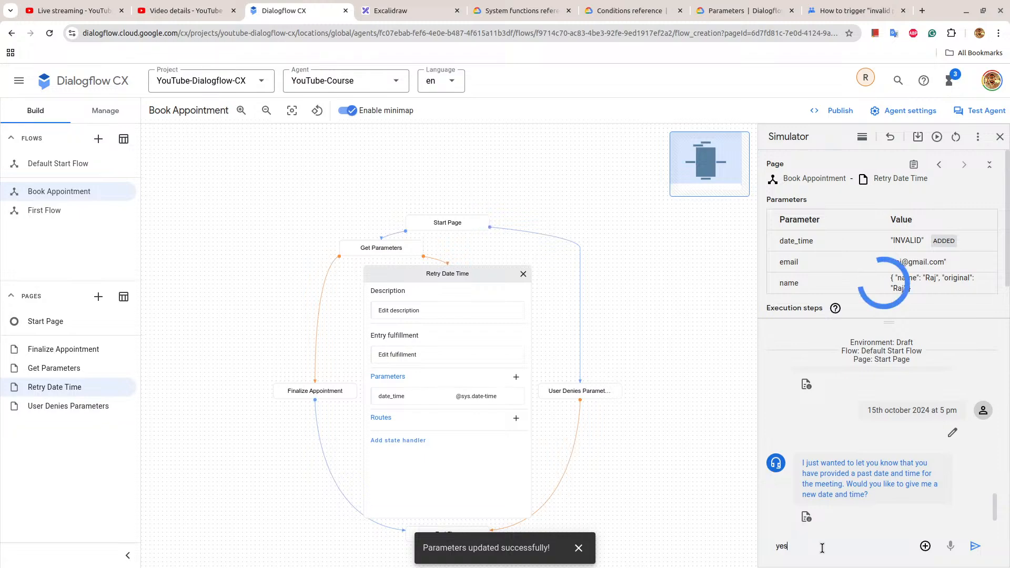
key(Return)
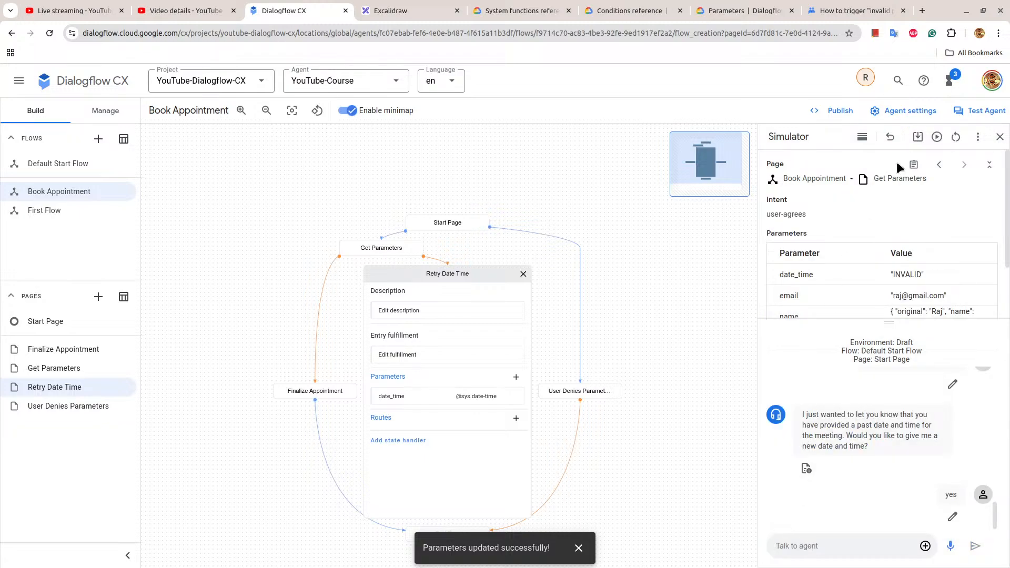
Examine the value of the date_time parameter in the simulator's parameter table.
scroll(907, 297, down, 1)
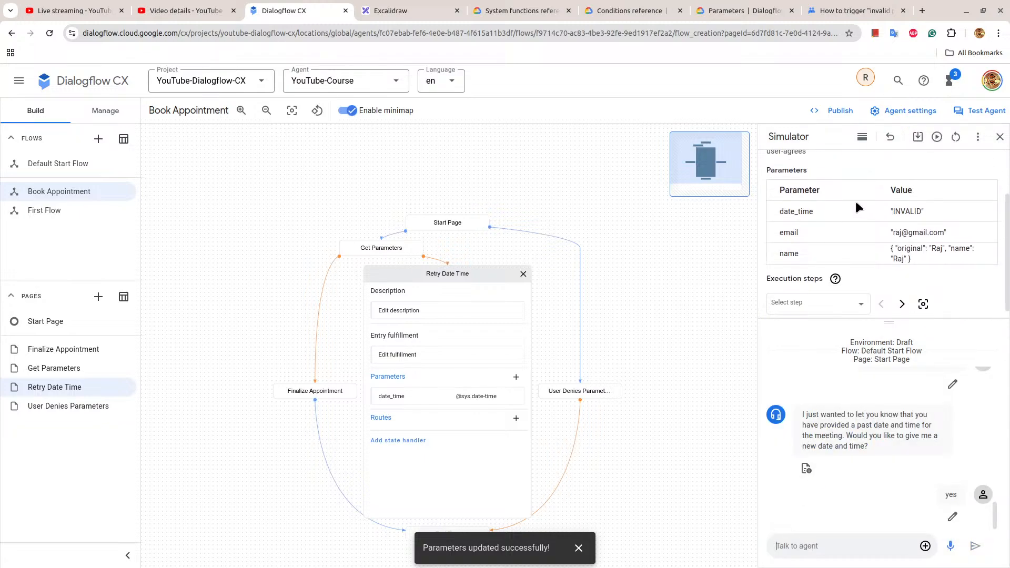
drag(776, 212, 950, 210)
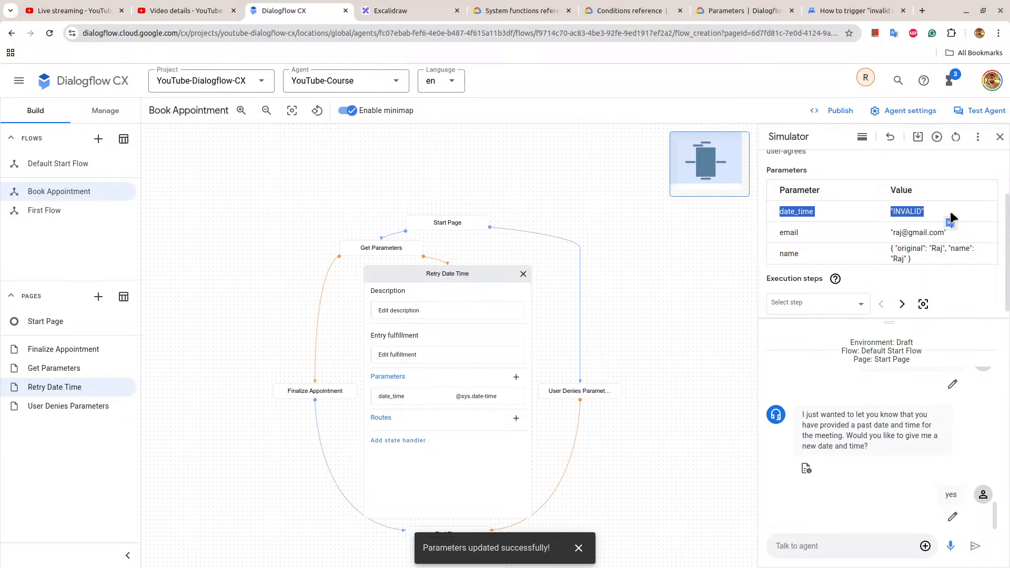
click(824, 214)
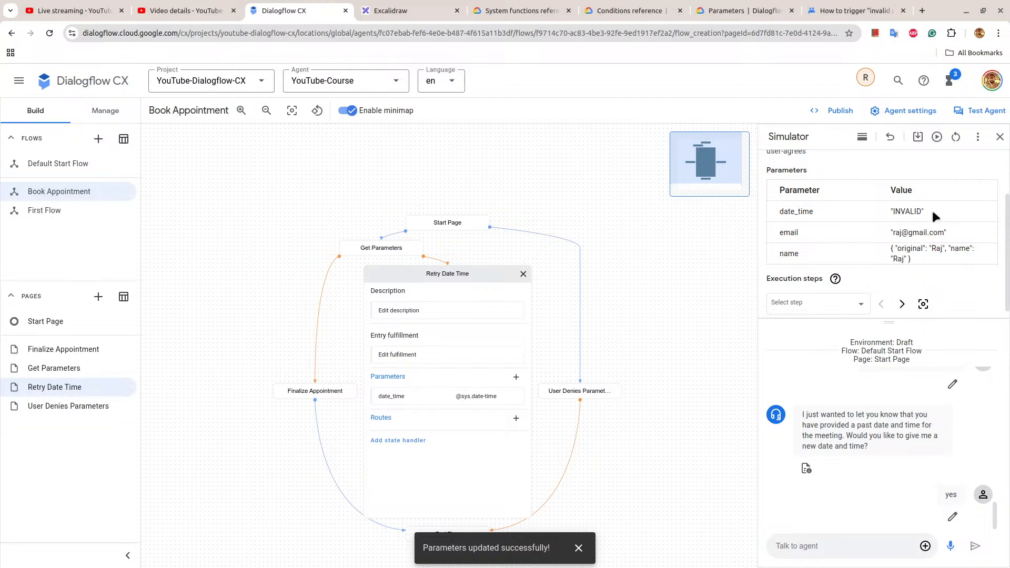
drag(924, 210, 921, 210)
drag(783, 211, 941, 211)
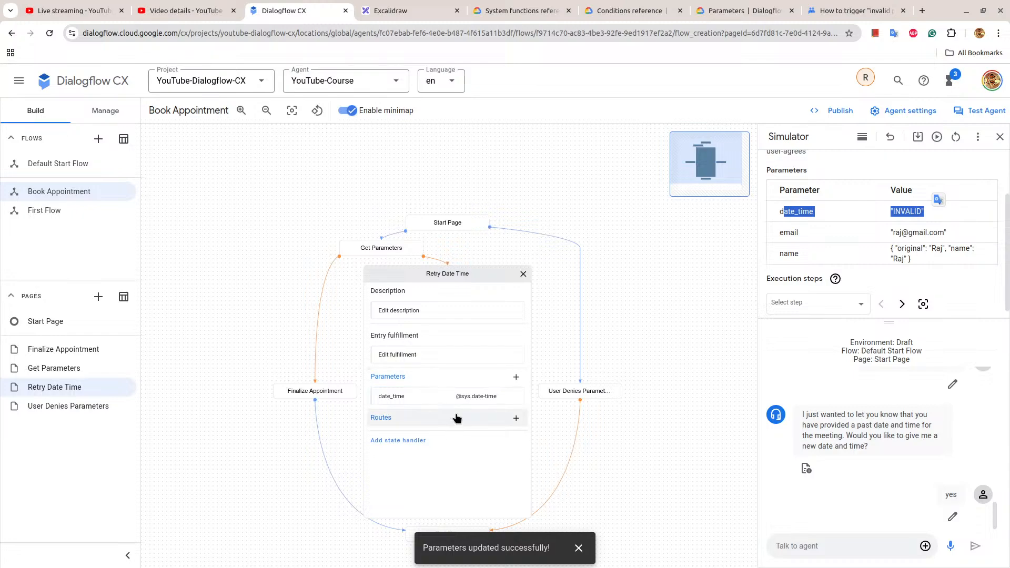
Add a route to the Retry Date Time page with an at-least-one-rule condition of $session.params.date_time = INVALID.
click(516, 419)
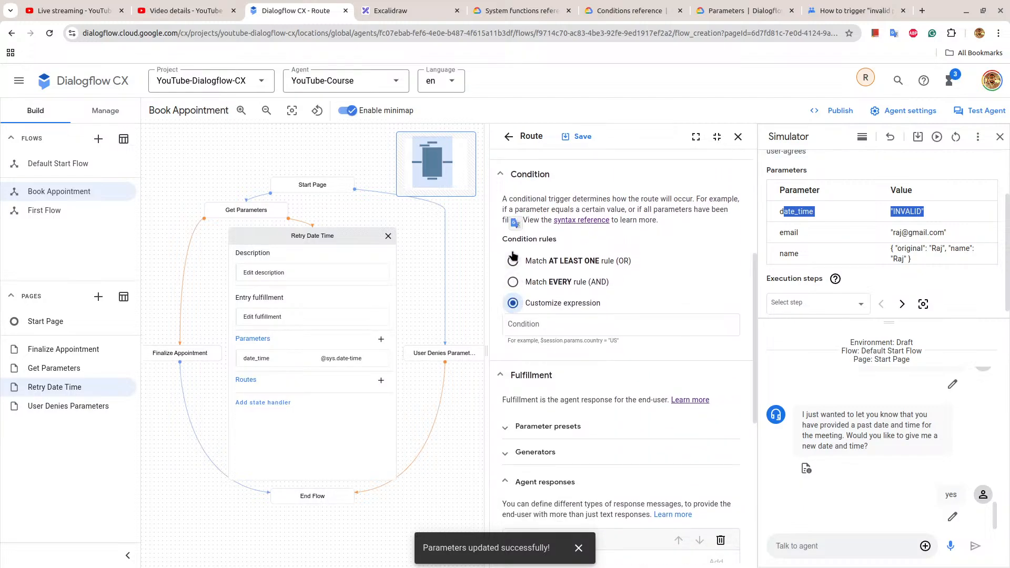
click(520, 319)
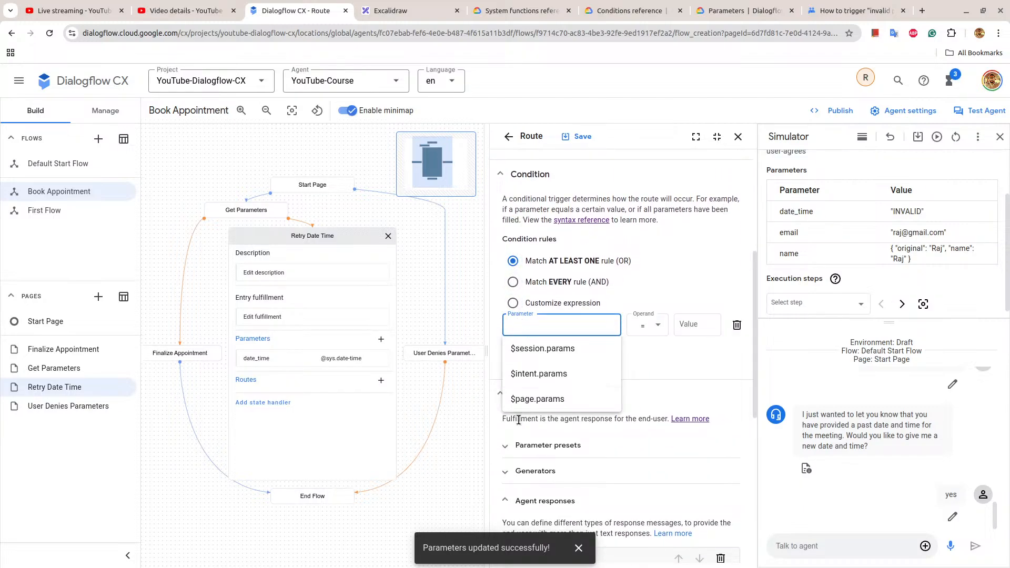
click(547, 350)
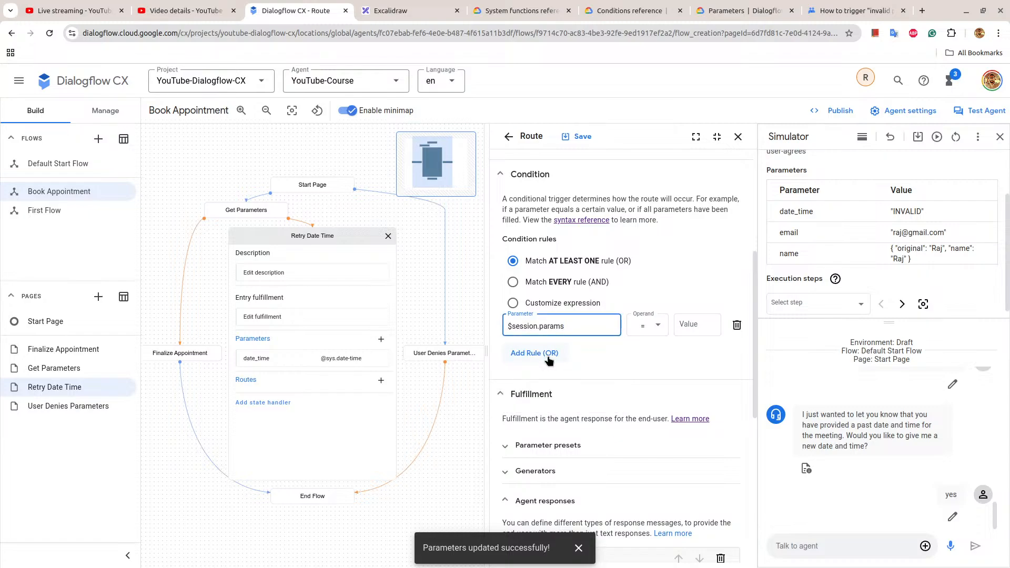
text(.)
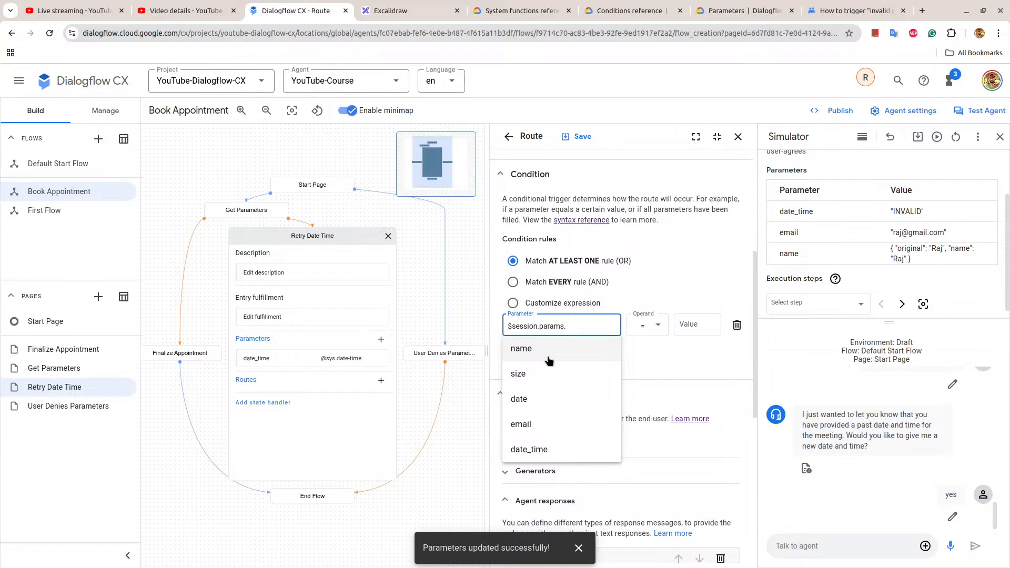
key(Down)
key(Down)
key(Down)
key(Down)
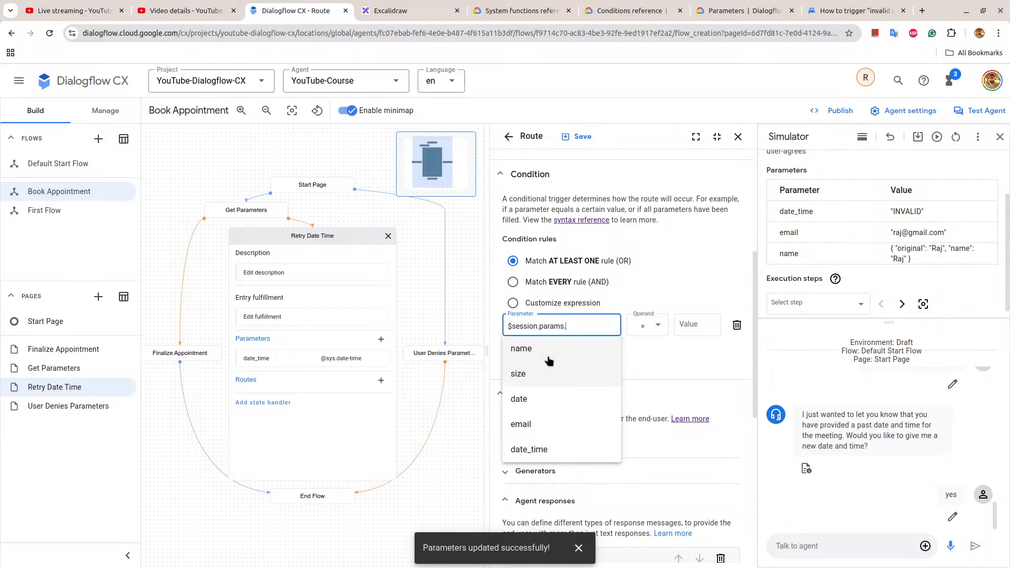
key(Return)
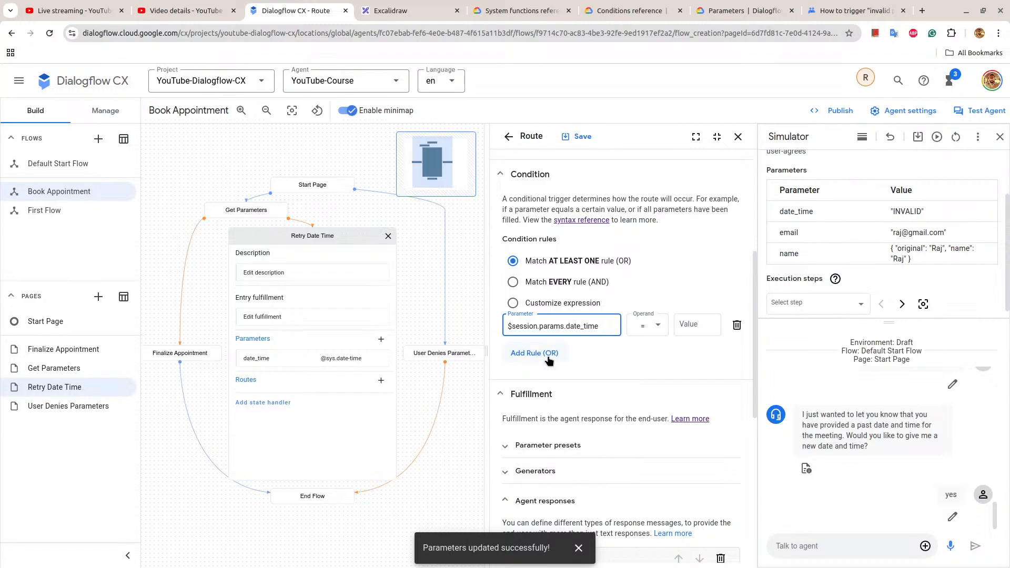
click(697, 322)
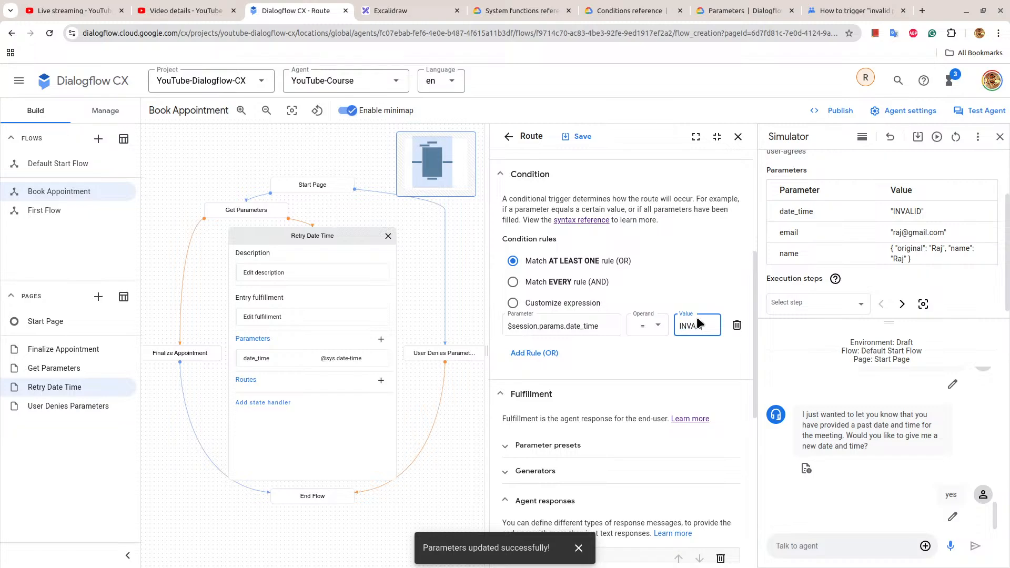
Set the route's transition to the Get Parameters page and save the route.
scroll(686, 354, down, 7)
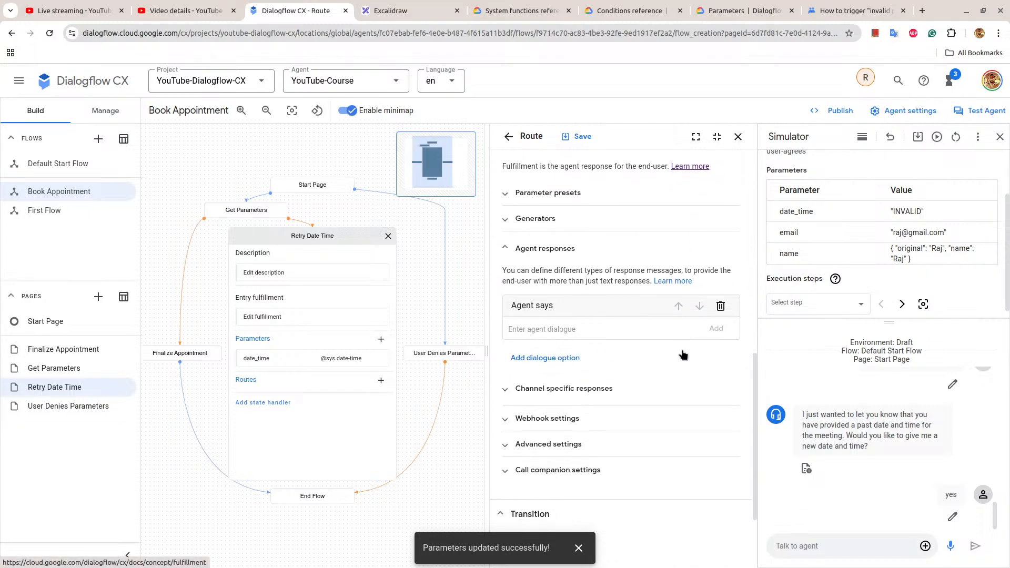
click(559, 497)
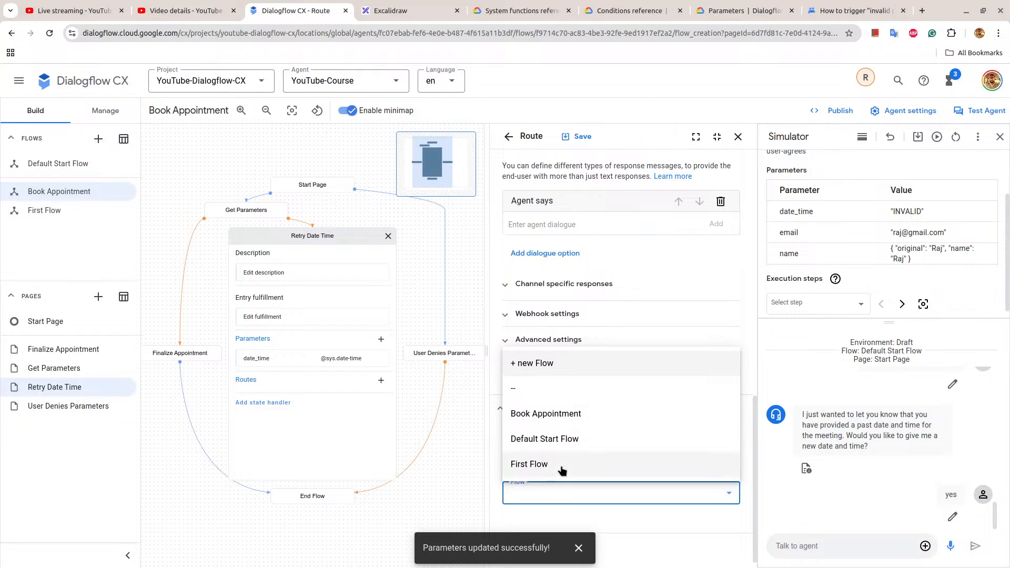
key(Escape)
click(560, 441)
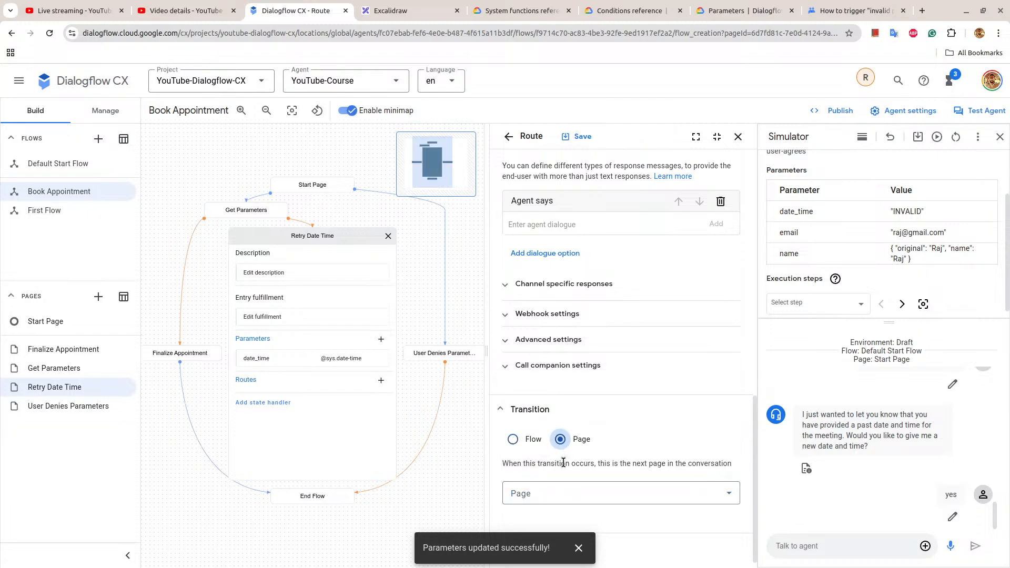
click(564, 493)
click(541, 429)
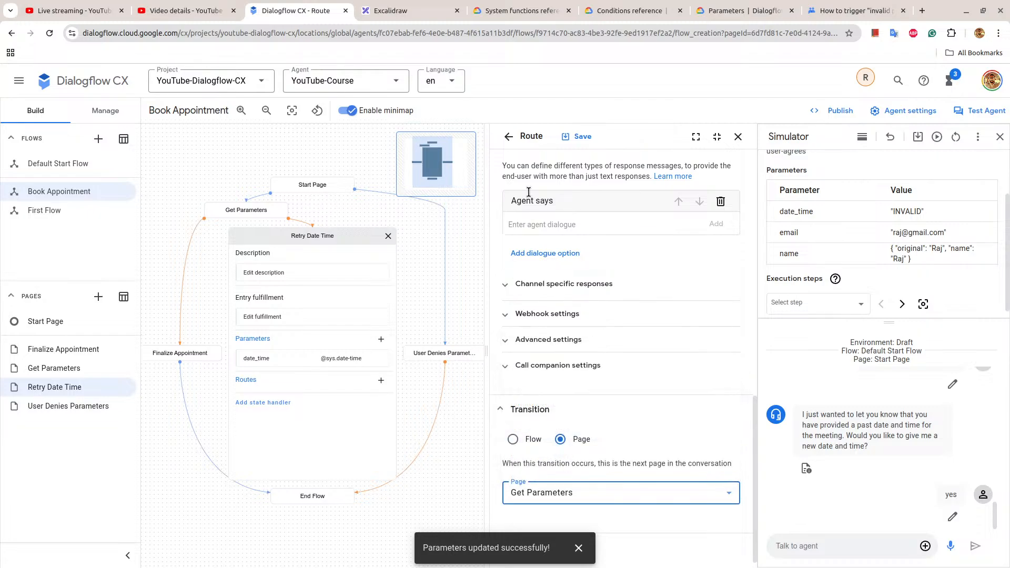
click(578, 136)
Rerun the simulator conversation and check the resulting page and date_time parameter value.
click(937, 136)
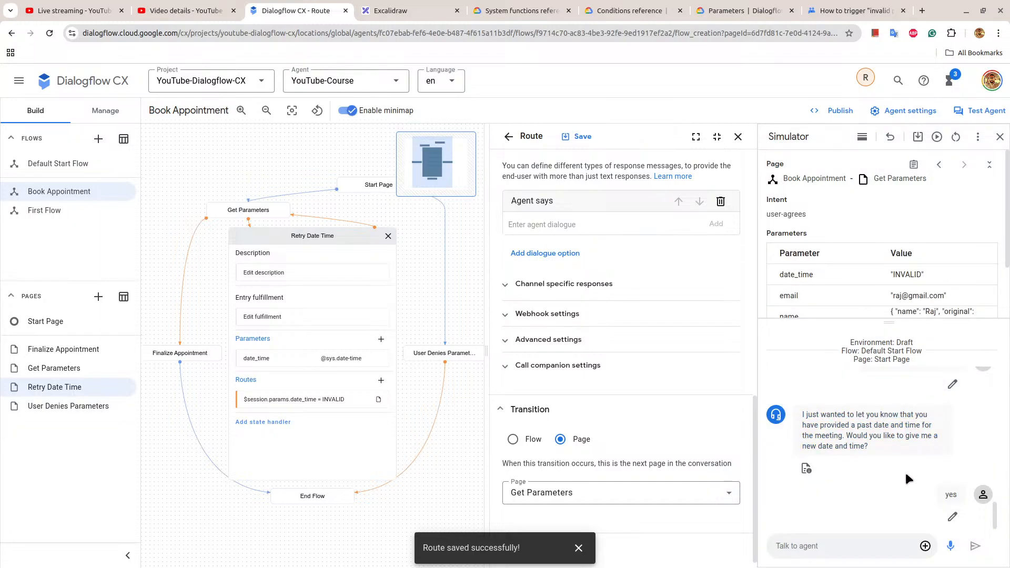
scroll(904, 471, up, 1)
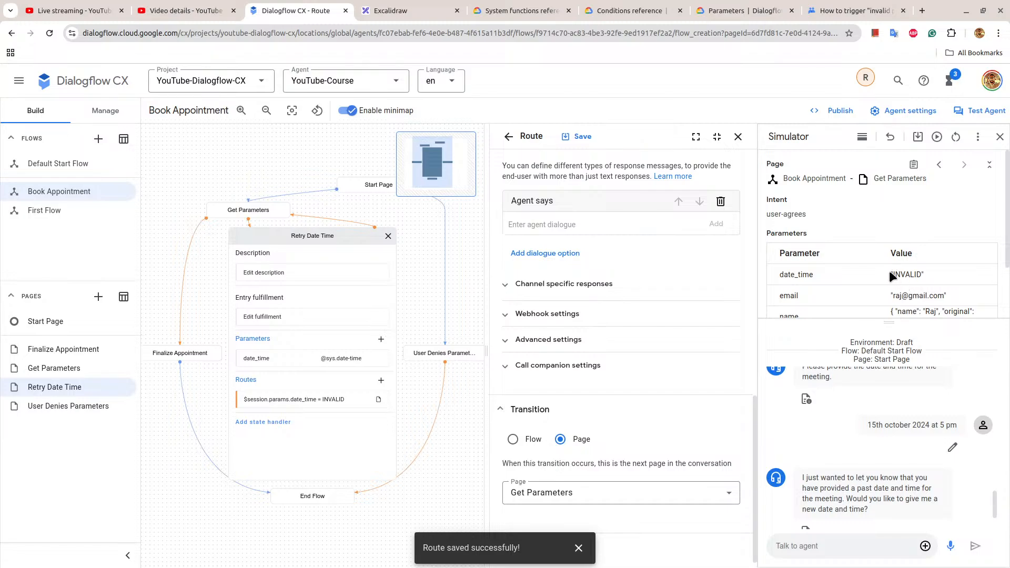
drag(891, 273, 931, 277)
scroll(872, 246, down, 2)
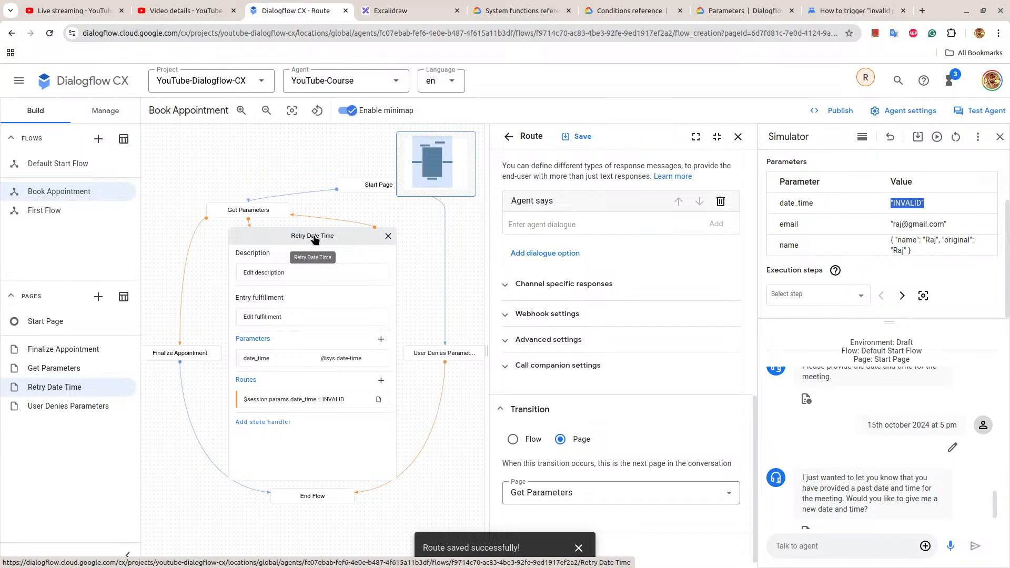
Close the Retry Date Time page and route details and reset the simulator conversation.
click(475, 274)
click(956, 136)
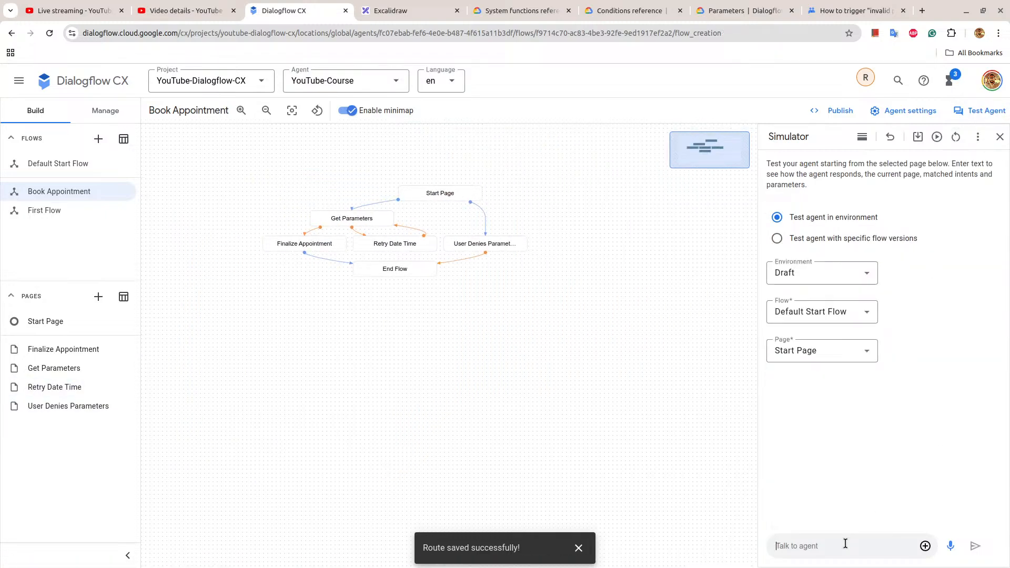
Start a simulator conversation with "schedule an appointment" and answer yes to being asked a few things.
text(schedule an appointment)
key(Return)
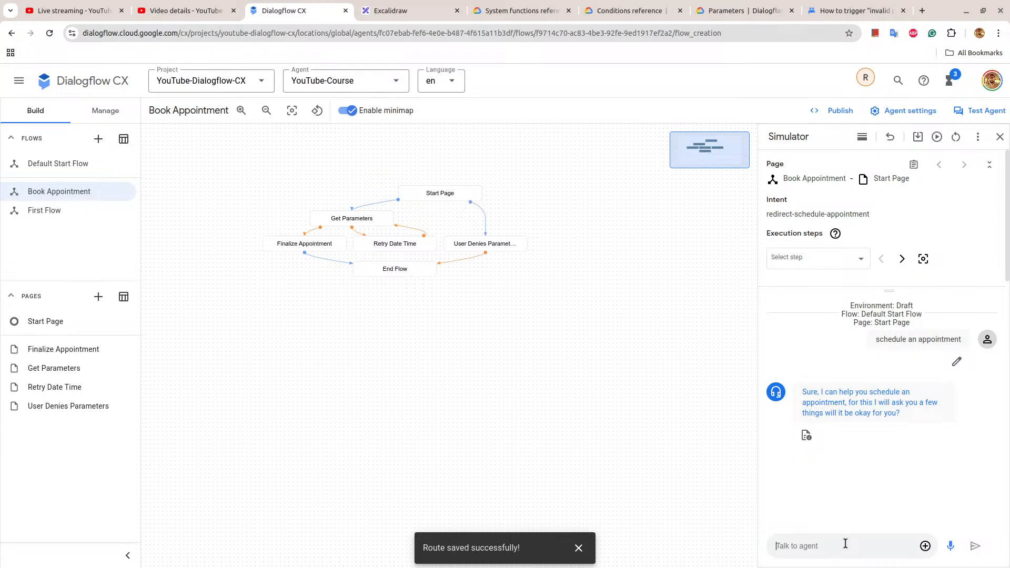
text(yes)
key(Return)
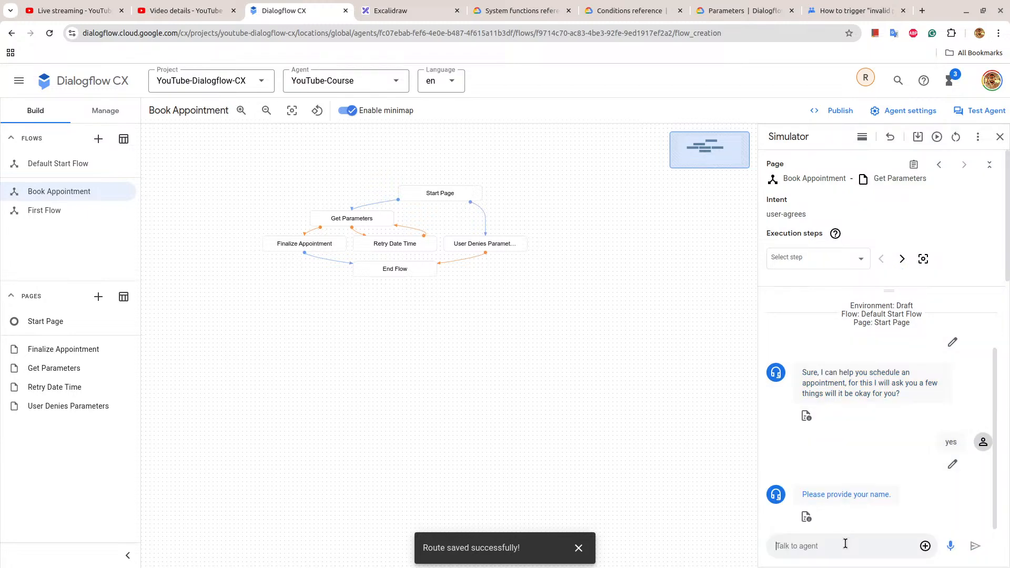
Provide the customer's name and email address in the simulator conversation.
text(Raj)
key(Return)
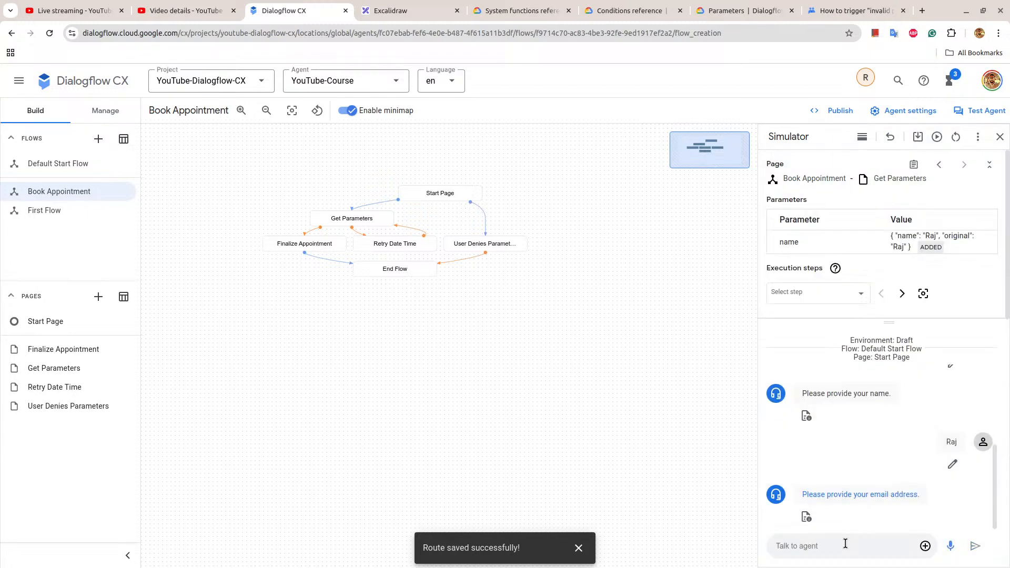
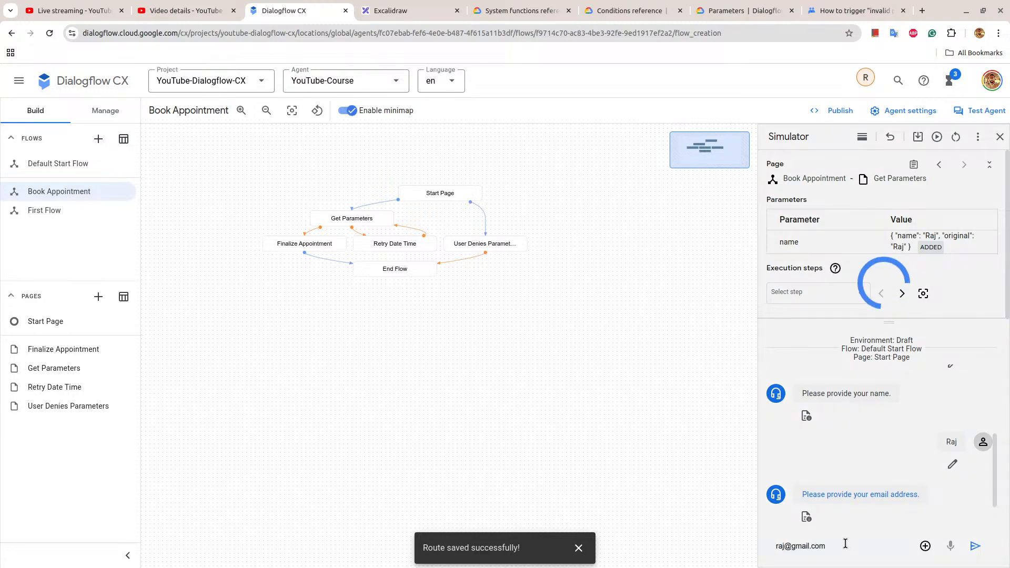
key(Return)
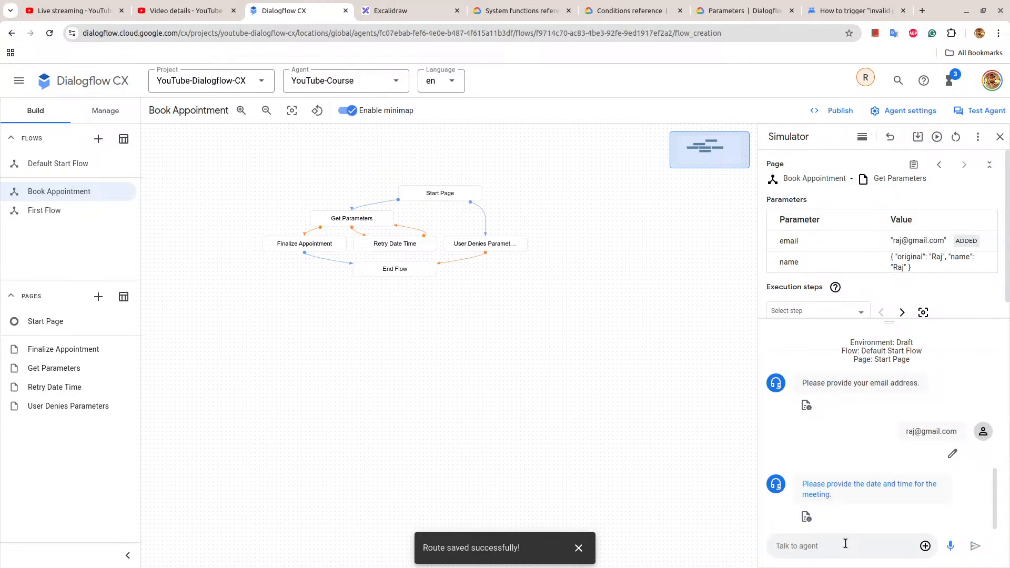
Give 23rd october 2024 as the meeting date in the simulator and answer yes to the appointment summary.
text(23rd october 2024)
key(Return)
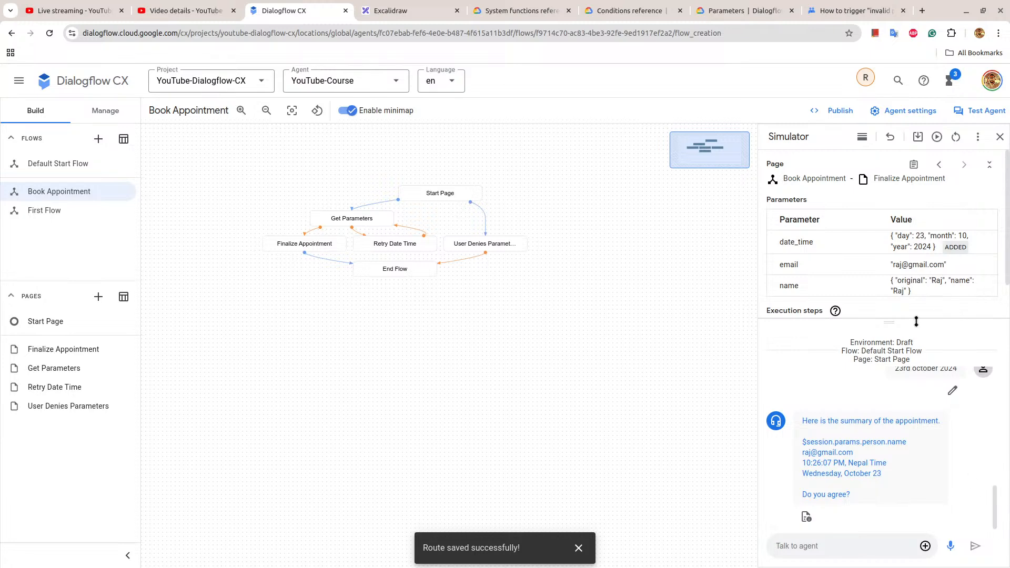
triple_click(873, 445)
double_click(872, 444)
click(805, 547)
text(yes)
key(Return)
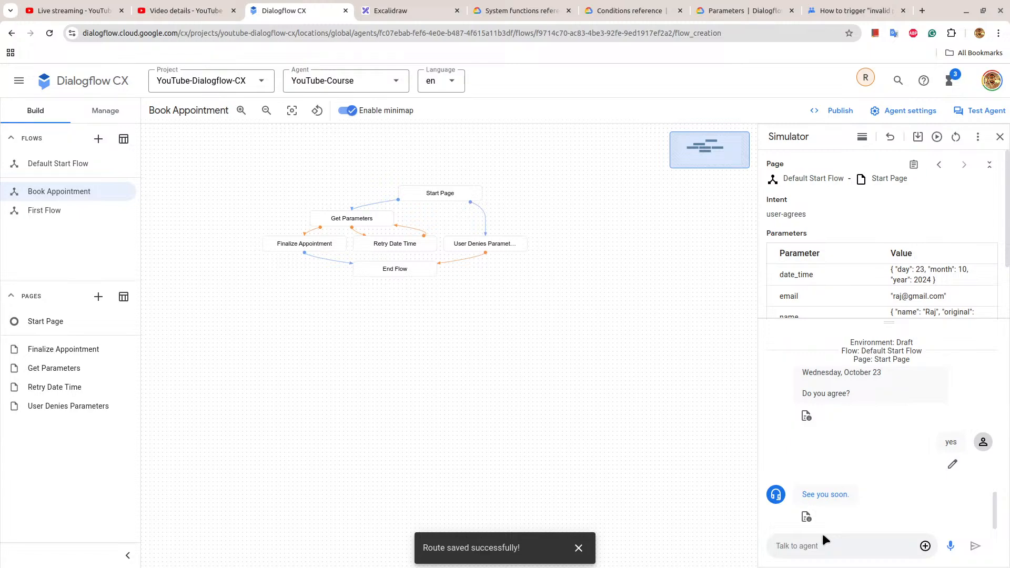
Review the simulator conversation from the appointment summary back to the agent's first reply.
scroll(875, 446, up, 10)
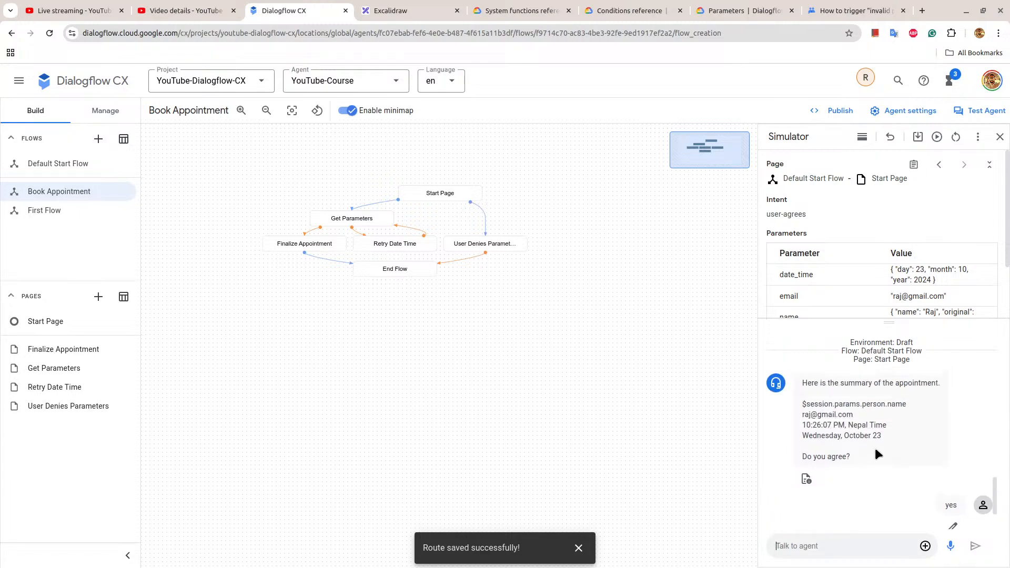
scroll(882, 374, up, 3)
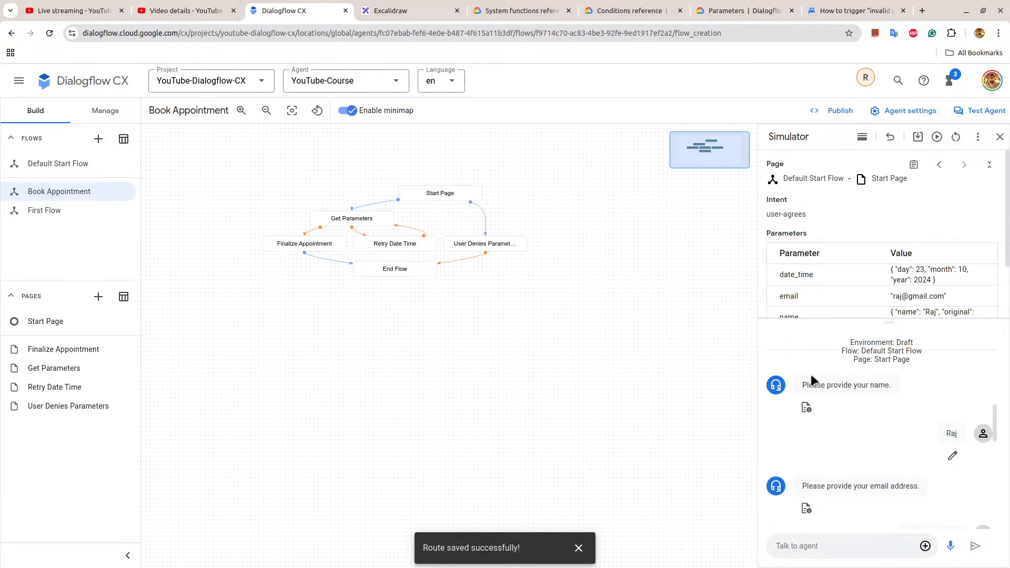
scroll(853, 408, down, 4)
scroll(852, 403, down, 3)
scroll(853, 406, up, 6)
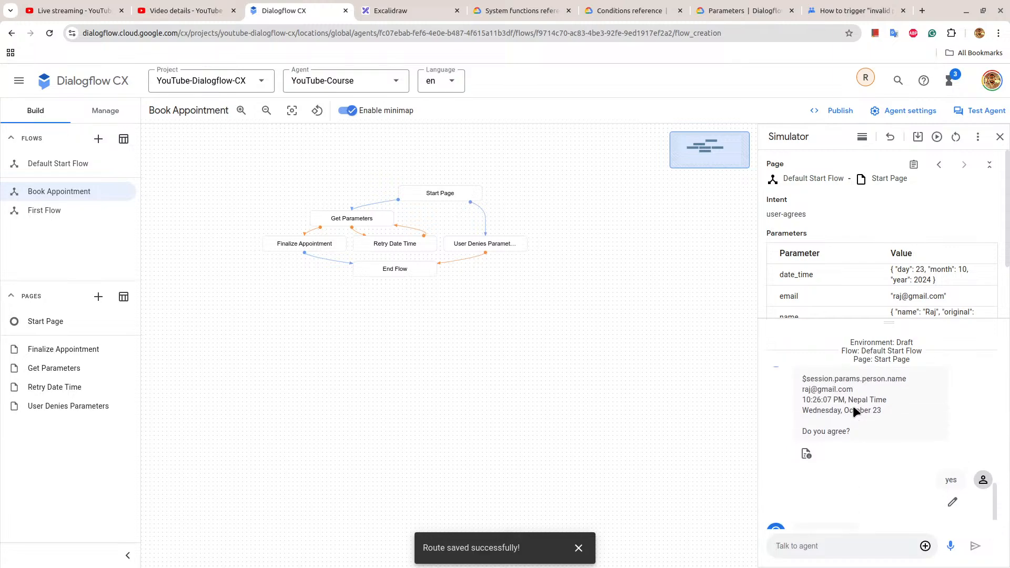
scroll(854, 406, up, 3)
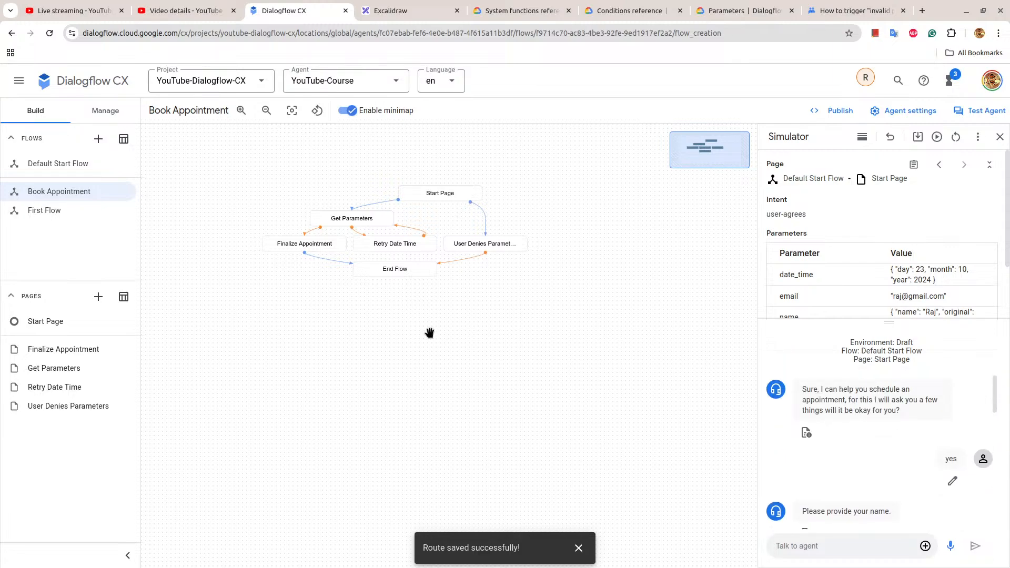
Look at the Default Start Flow, return to the Book Appointment flow and open its Retry Date Time page.
click(57, 164)
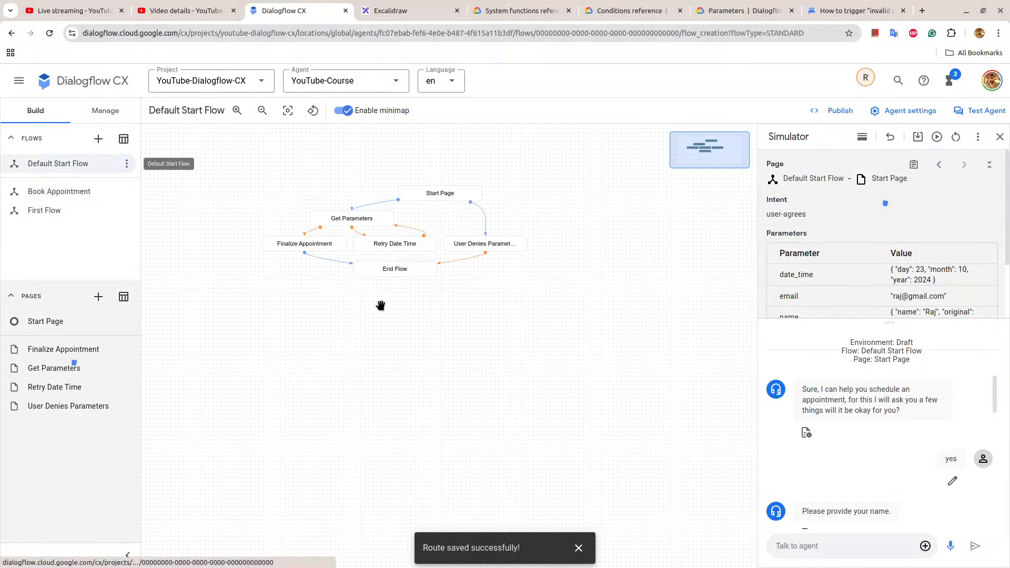
click(41, 193)
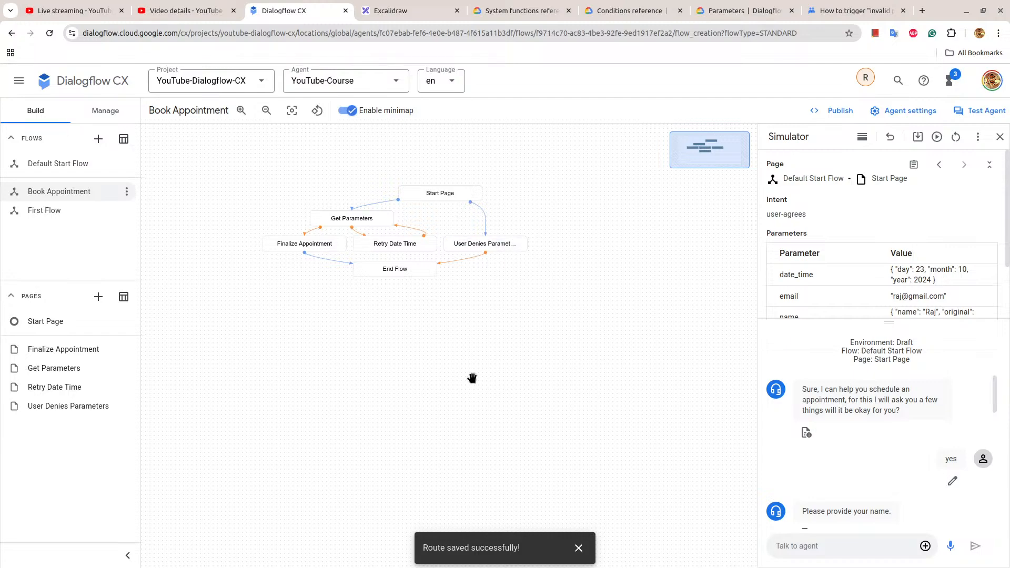
click(413, 247)
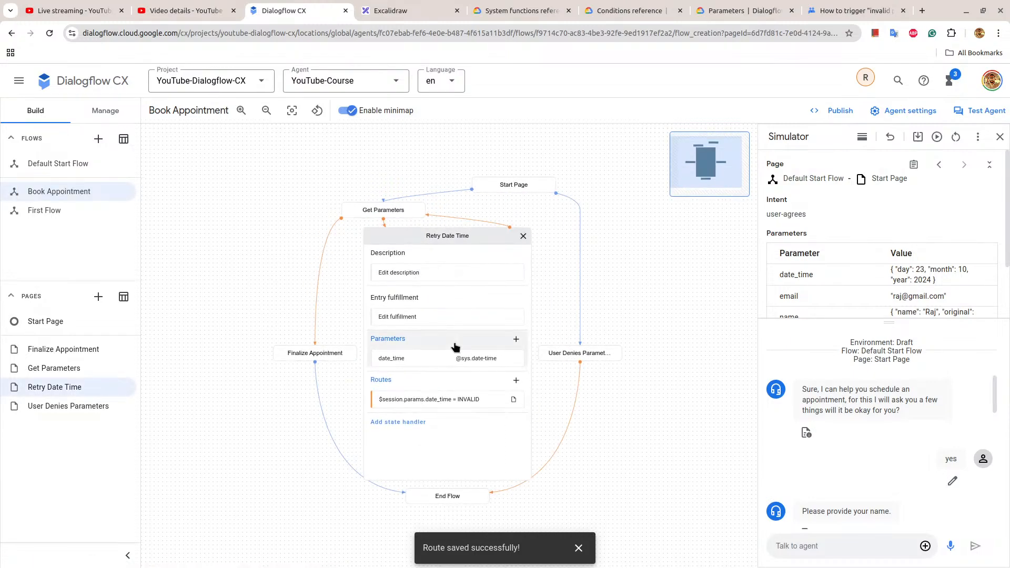
Search the web for "dialogflow cx invalidate parameter and ask again" in place of the Parameters documentation page.
click(748, 10)
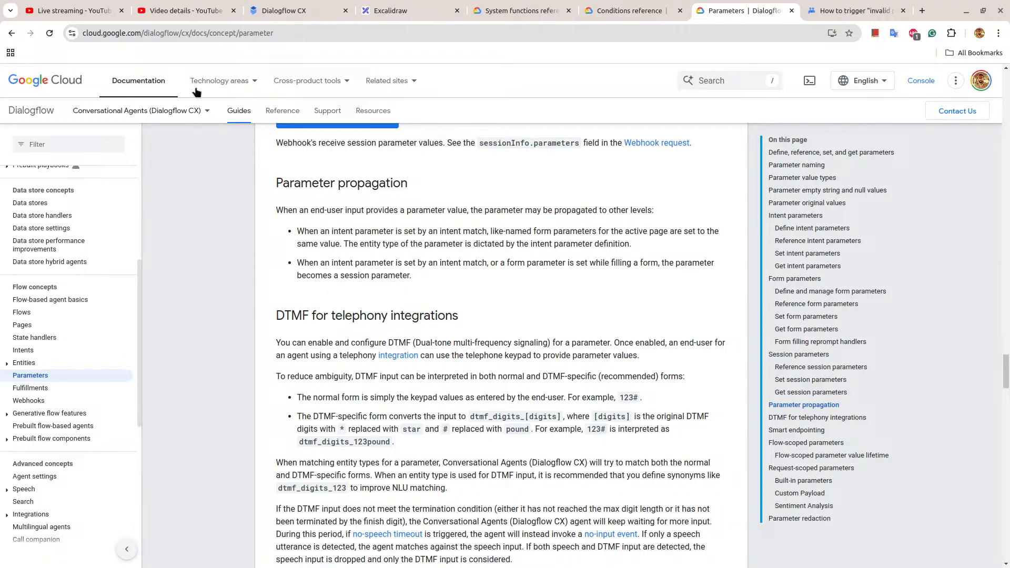
click(217, 35)
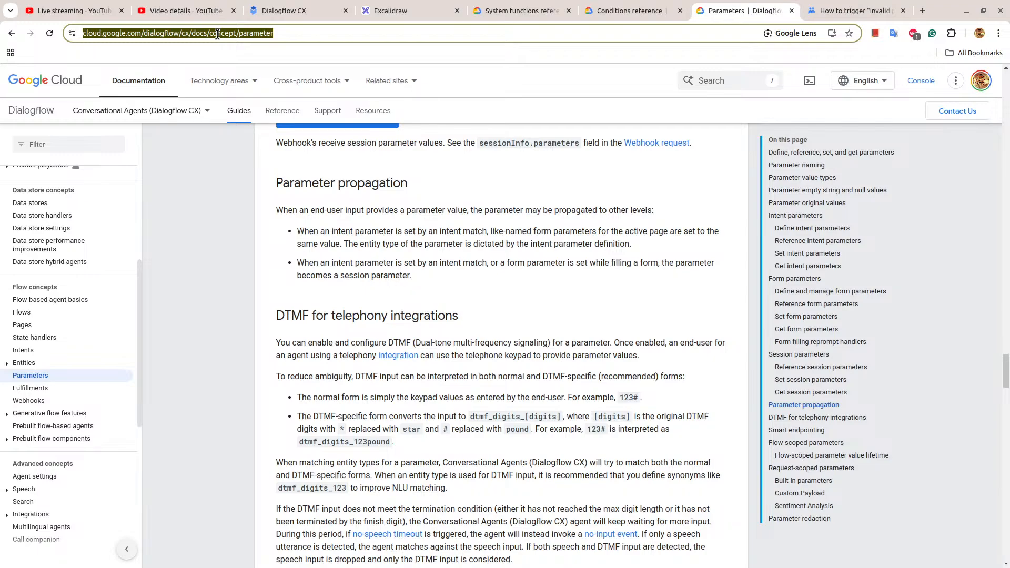
text(dialogflow)
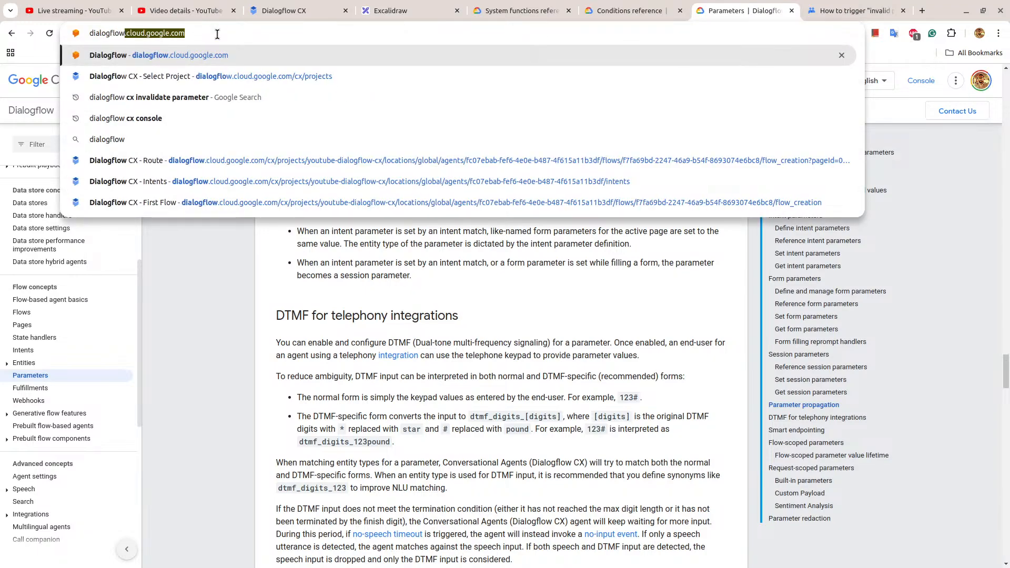
text( cx)
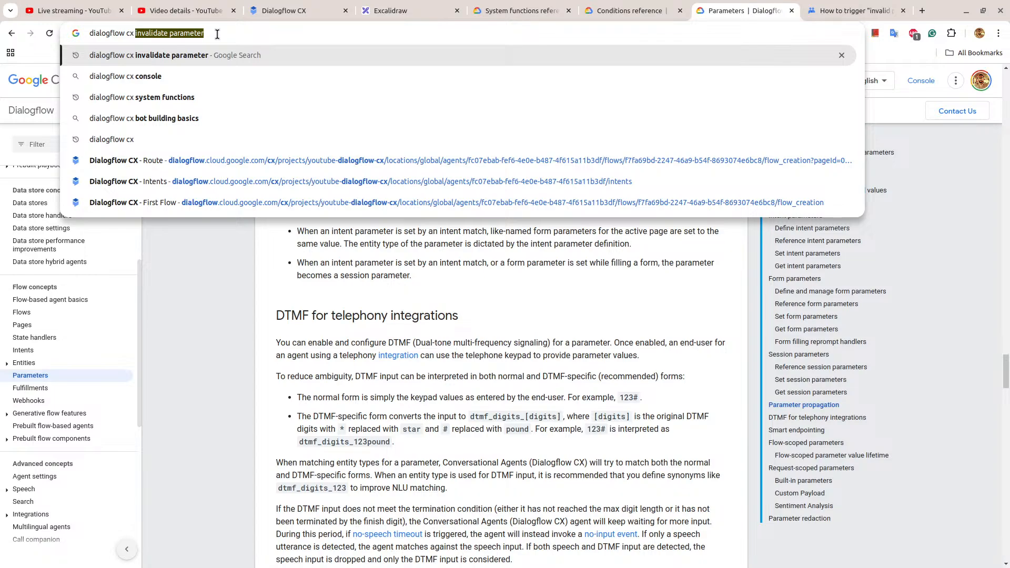
text( invali)
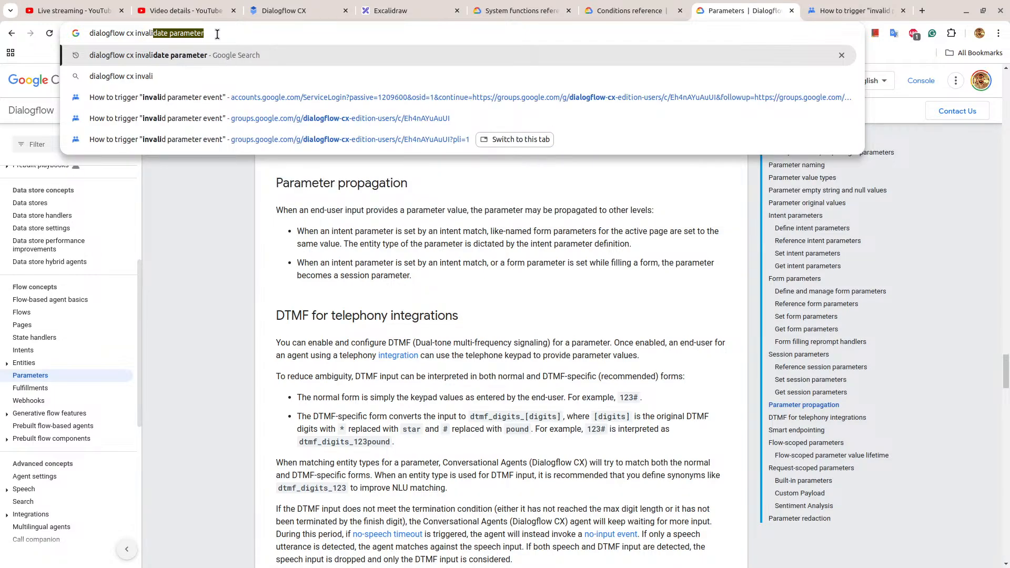
text(date param)
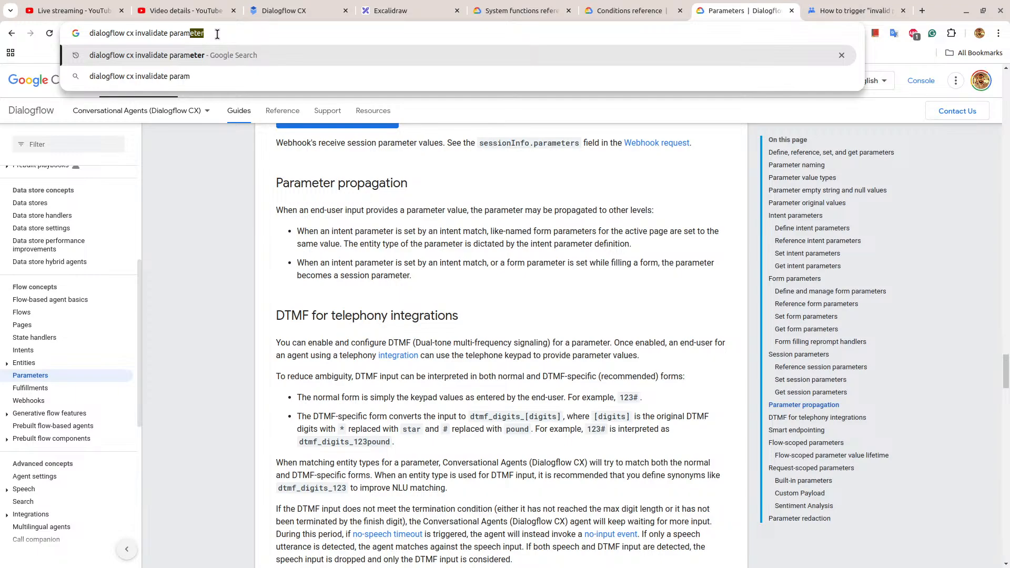
text(eter and ask)
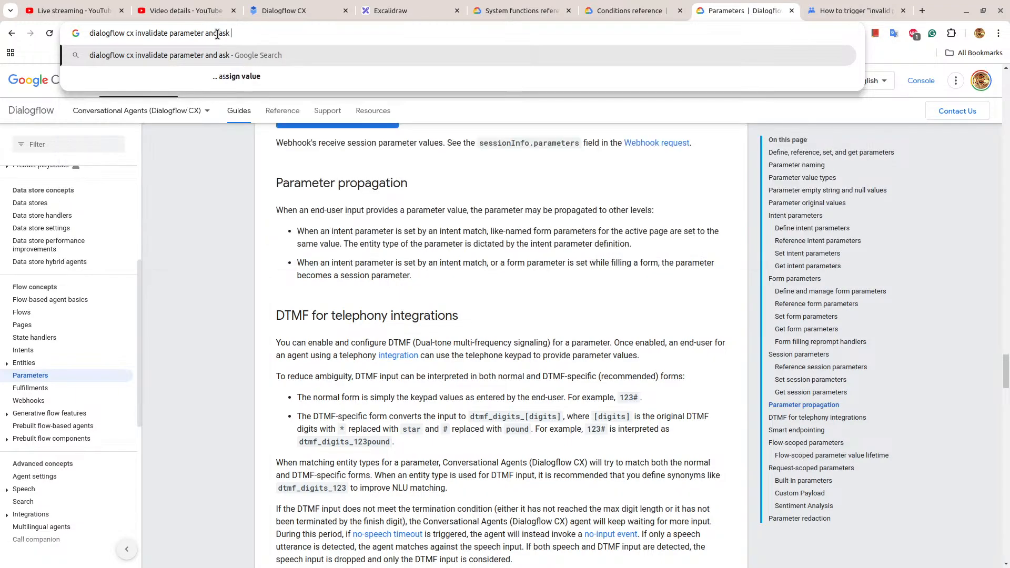
text( again)
key(Return)
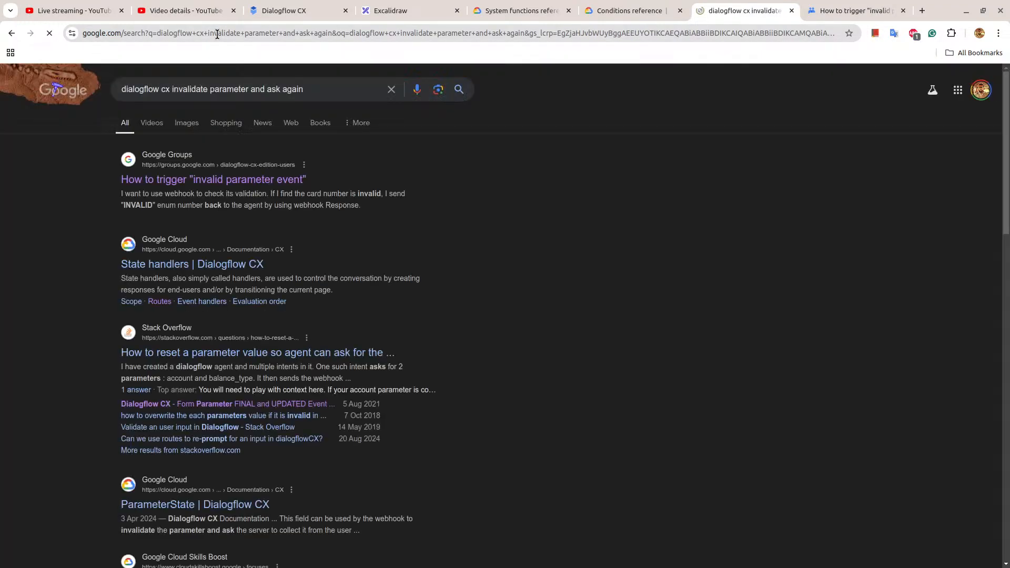
Open the invalid parameter event, parameter reset and route re-prompt results in separate tabs, and the ParameterState reference in the current tab.
right_click(164, 190)
click(182, 198)
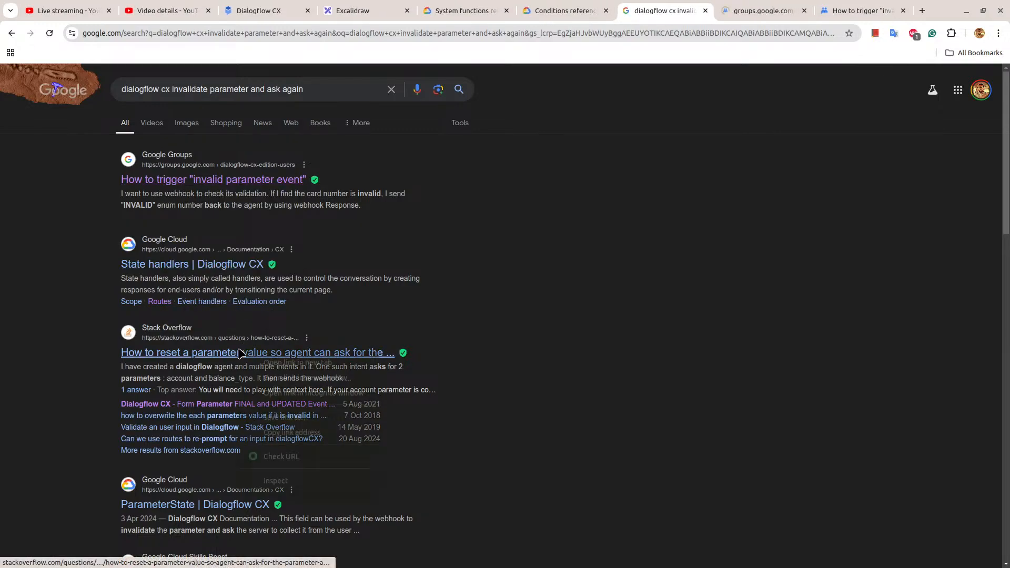
click(287, 363)
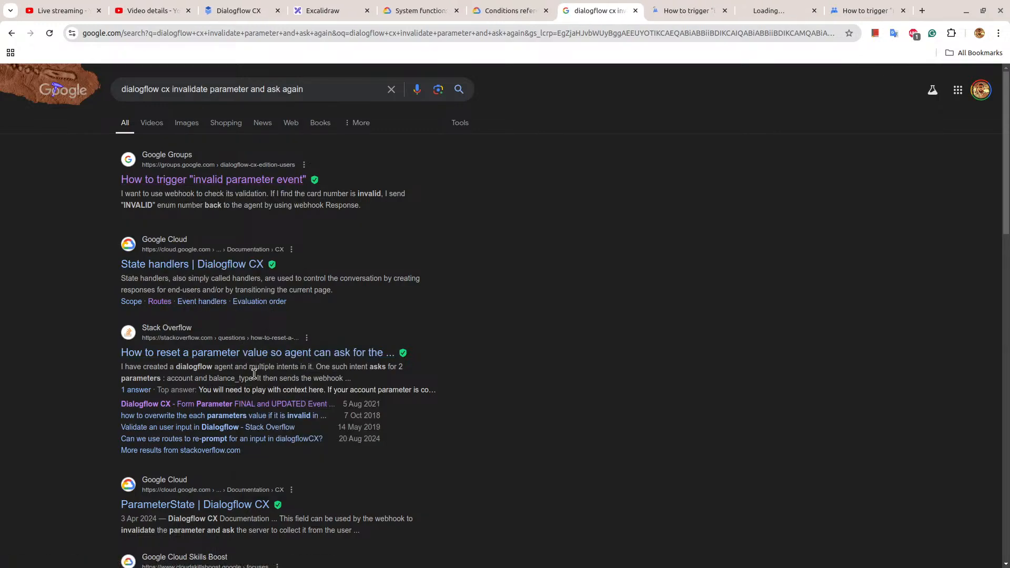
right_click(233, 421)
key(Escape)
right_click(250, 432)
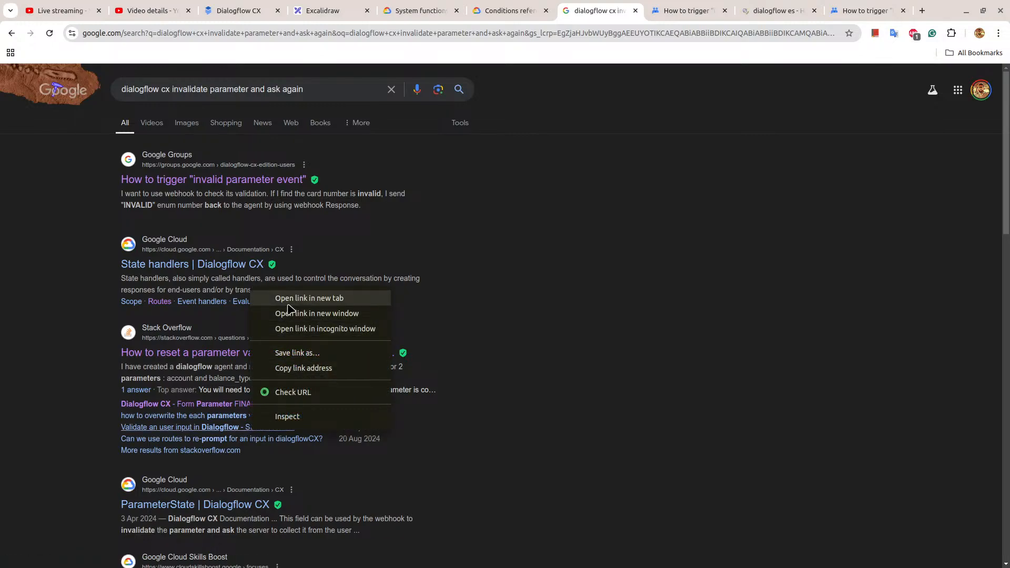
right_click(271, 440)
click(314, 306)
scroll(315, 313, down, 3)
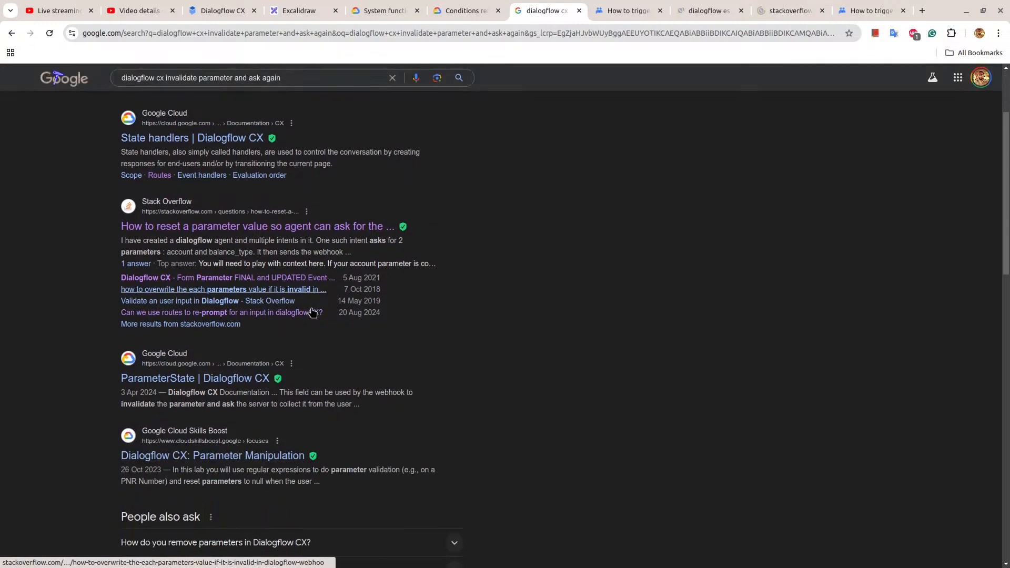
click(207, 379)
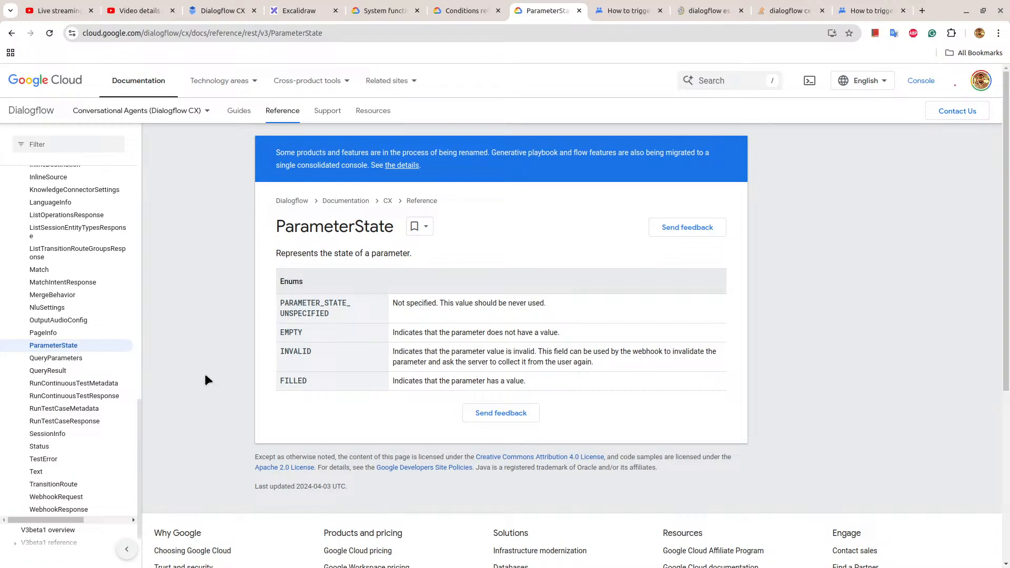
Return to Dialogflow CX, view the Retry Date Time page's date_time = INVALID route, and close it.
click(233, 9)
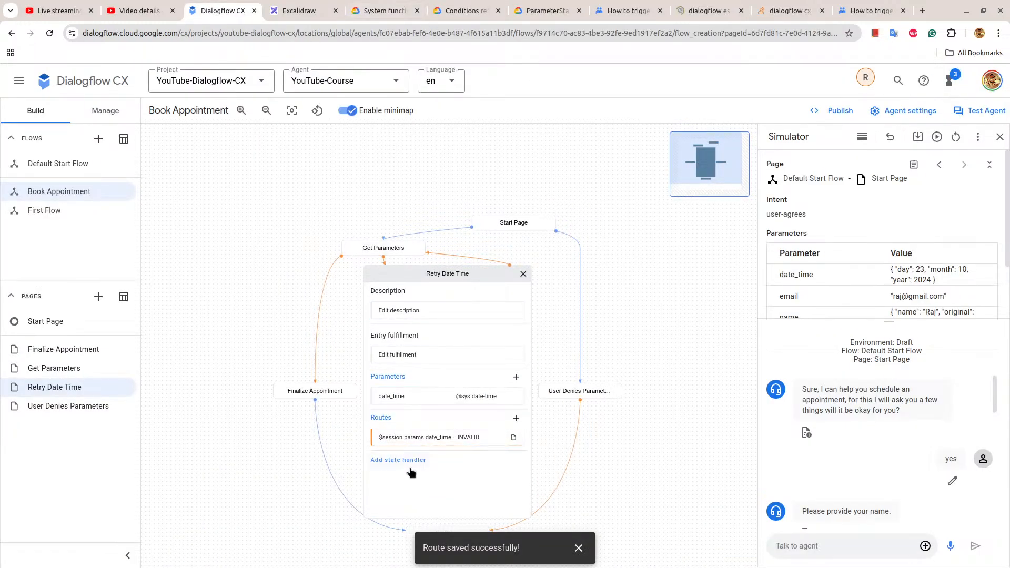
click(415, 438)
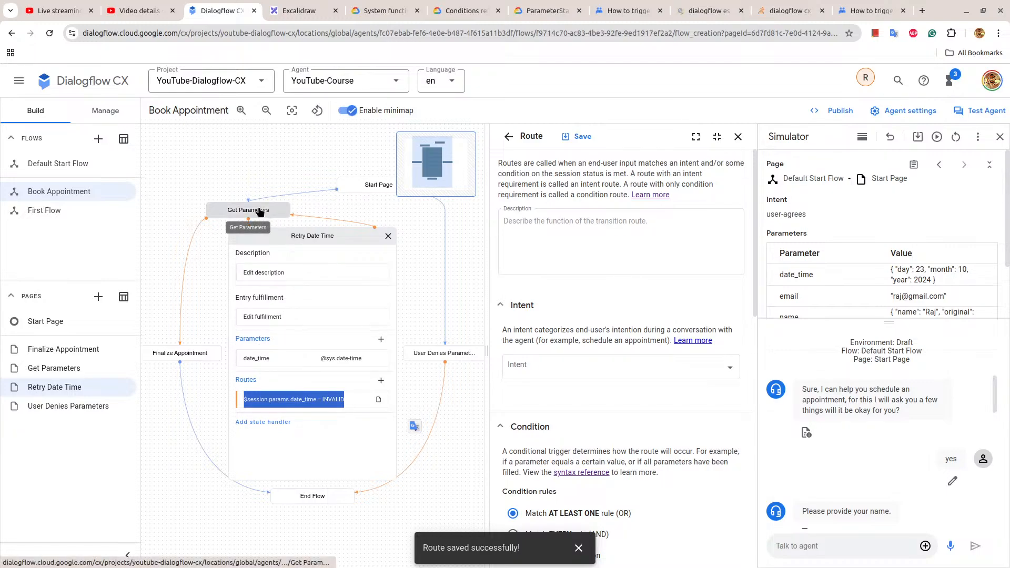
click(290, 240)
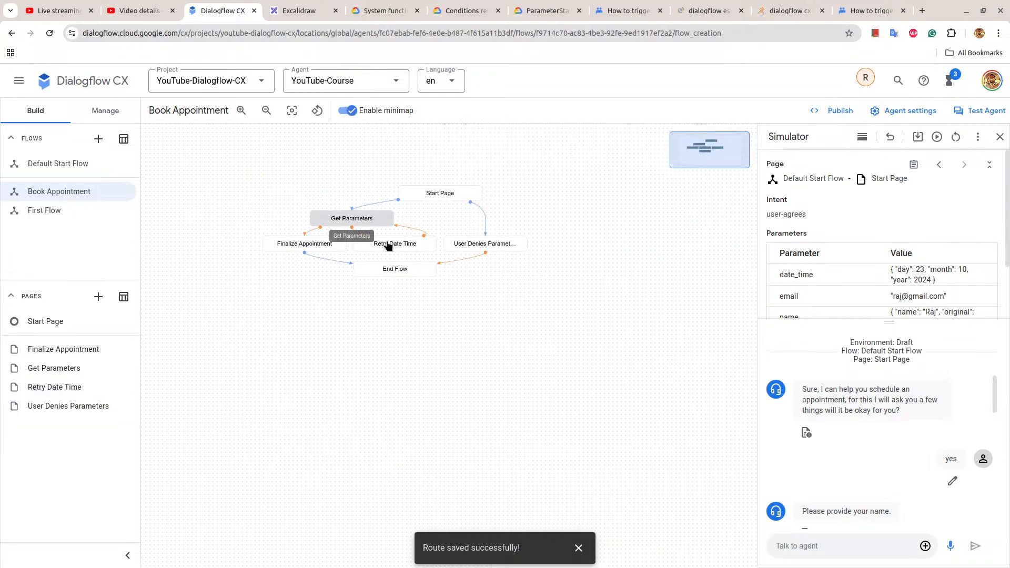
Open the Get Parameters page's past-date route and examine its condition, agent response and transition.
click(368, 224)
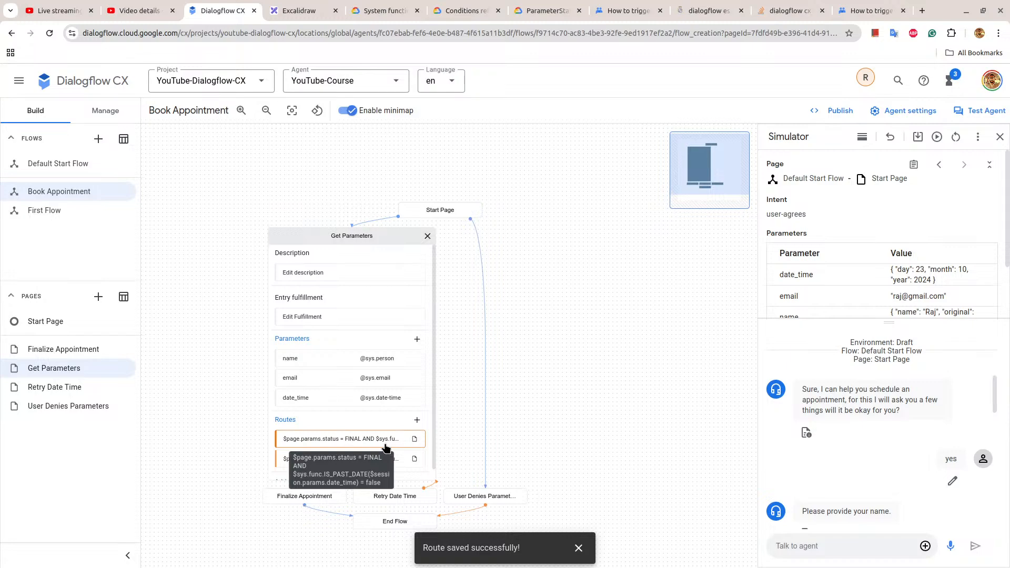
click(390, 465)
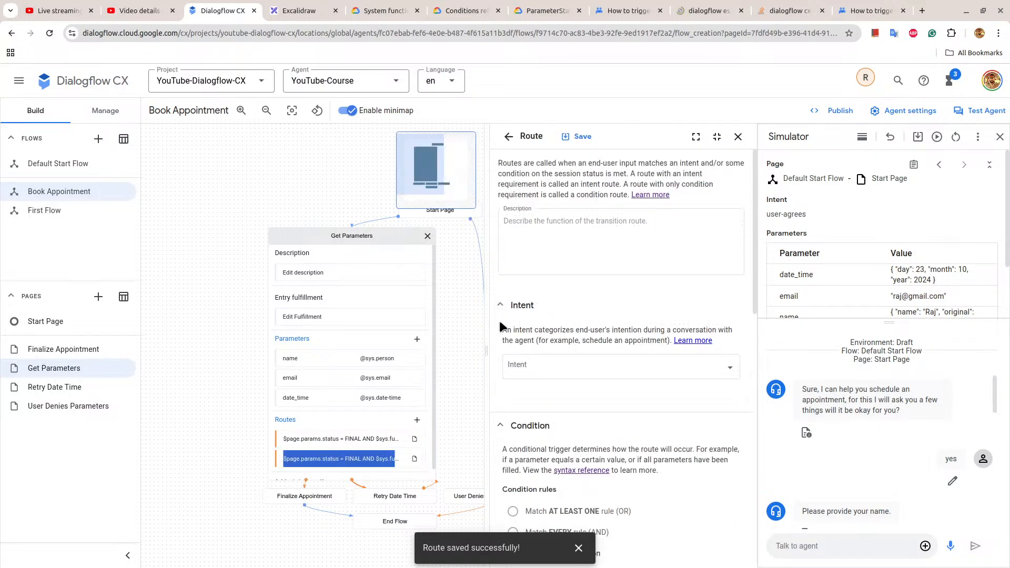
scroll(559, 318, down, 5)
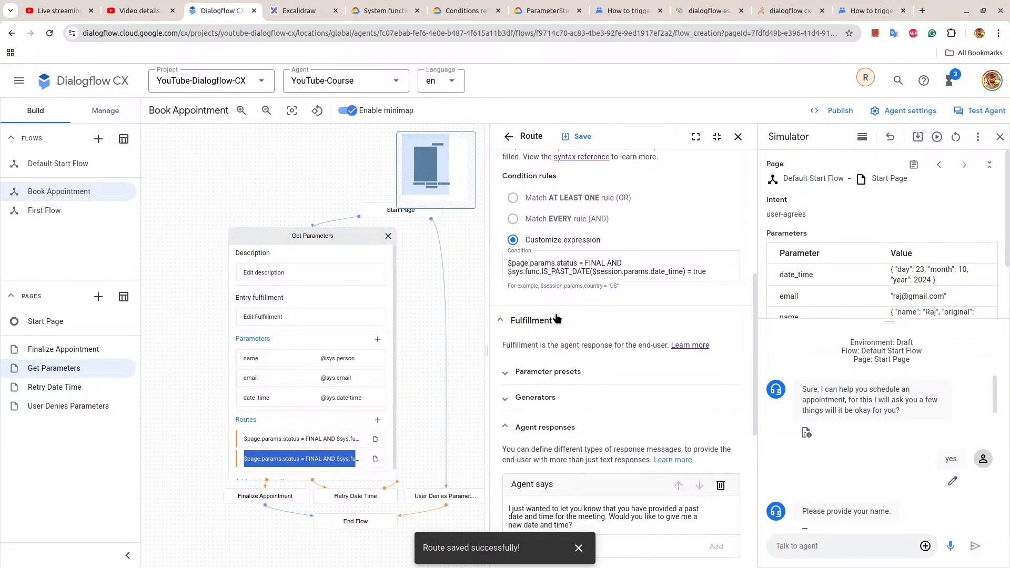
scroll(700, 308, down, 6)
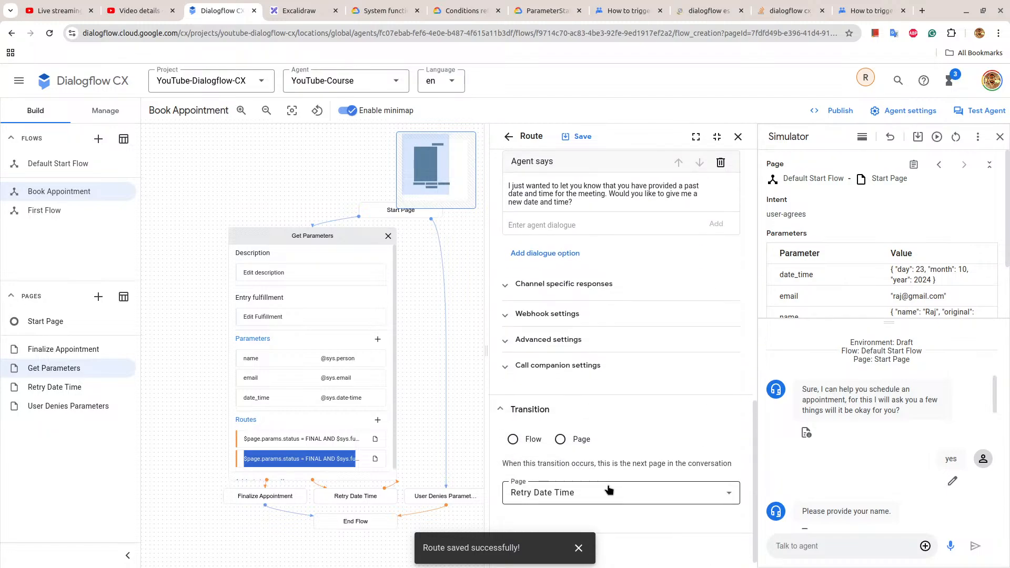
scroll(621, 361, up, 5)
scroll(620, 361, up, 1)
scroll(621, 361, down, 6)
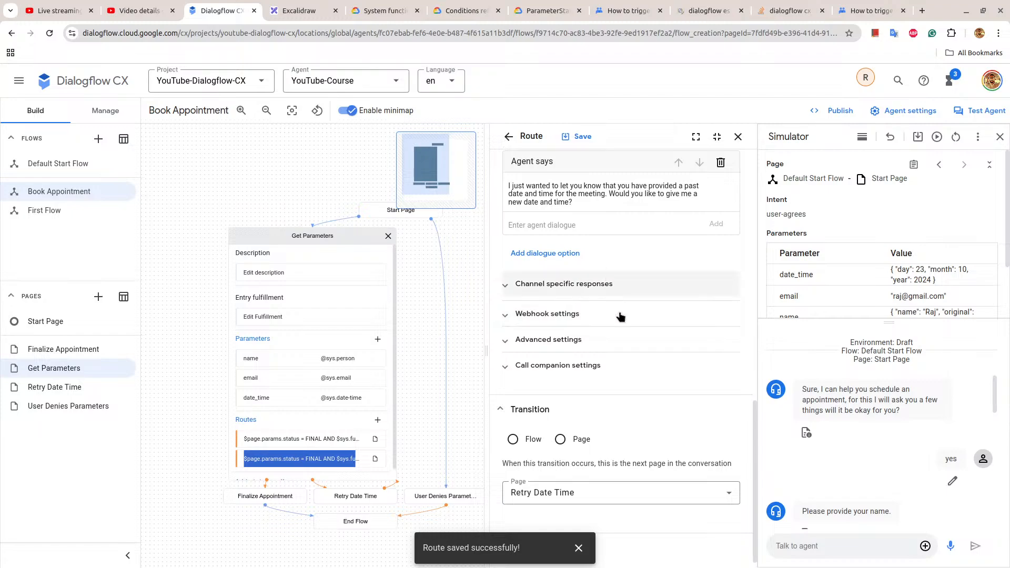
Add a parameter preset to the Get Parameters past-date route that sets $session.params.date_time to "INVALID".
scroll(616, 350, up, 2)
scroll(617, 350, up, 4)
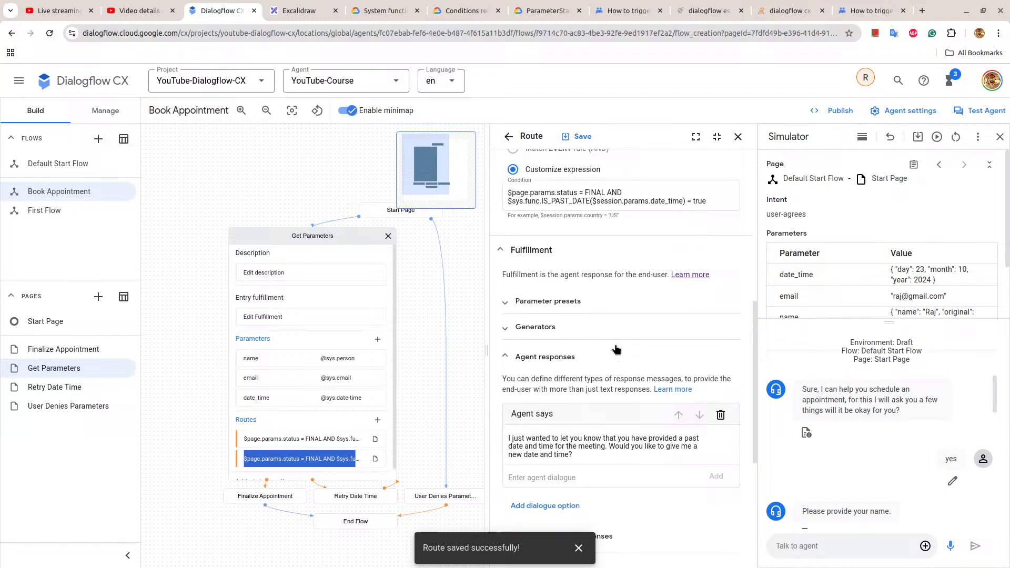
click(579, 305)
scroll(597, 341, down, 4)
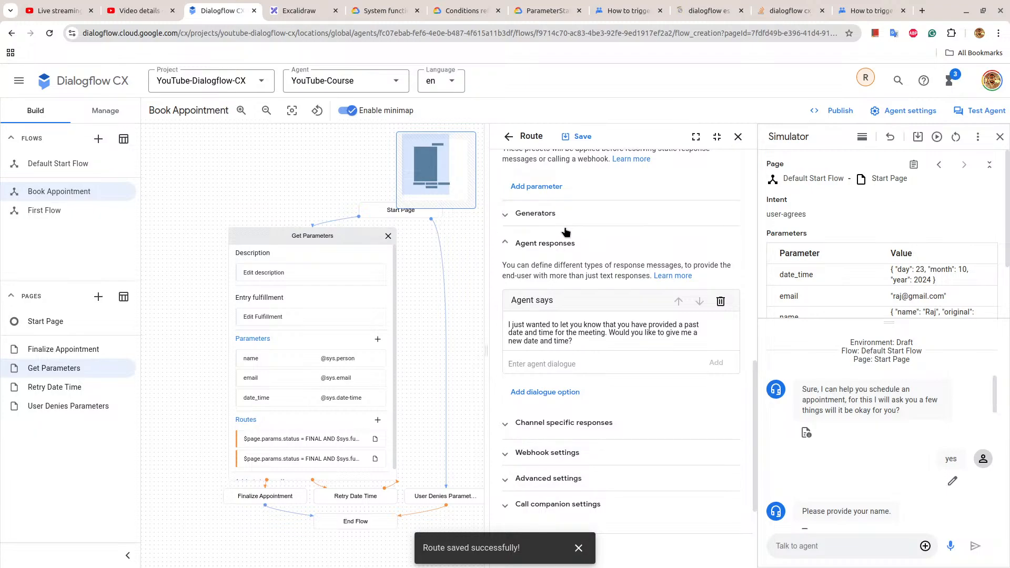
scroll(557, 235, up, 2)
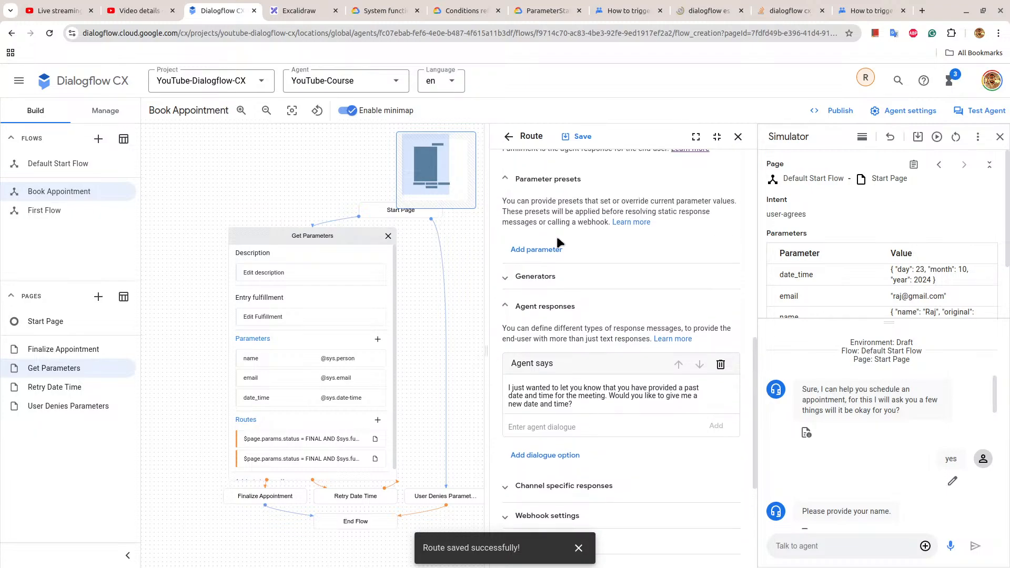
click(550, 249)
click(539, 272)
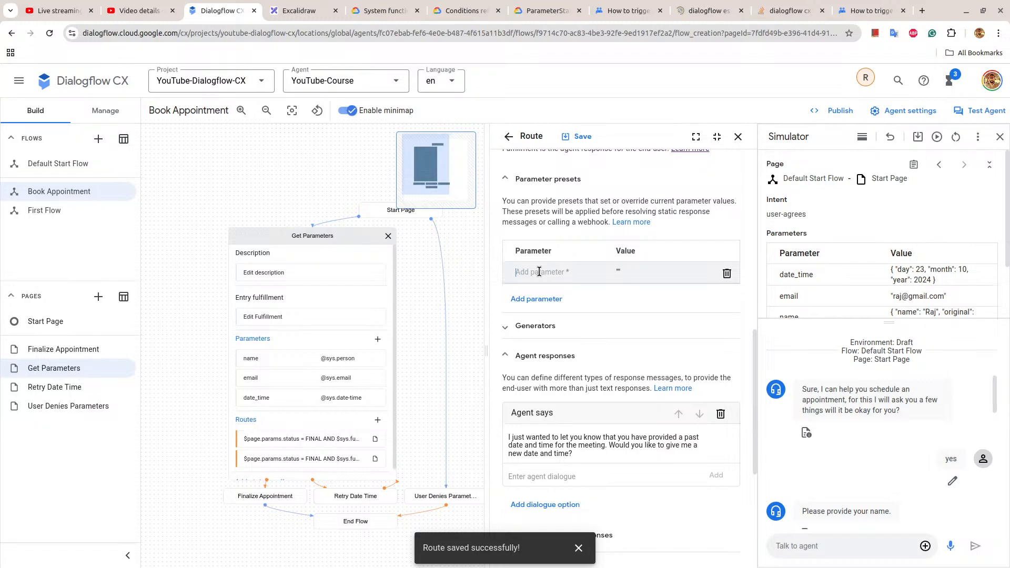
text($)
text(session.params.date_time)
click(631, 270)
Set the past-date route's transition page to Get Parameters, then save and close the route.
scroll(632, 271, down, 5)
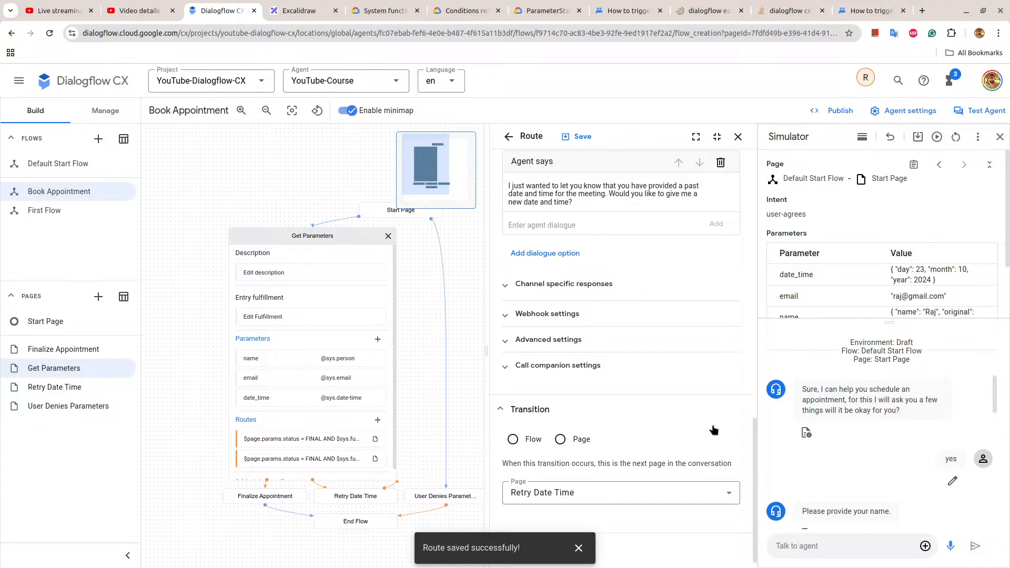
click(607, 492)
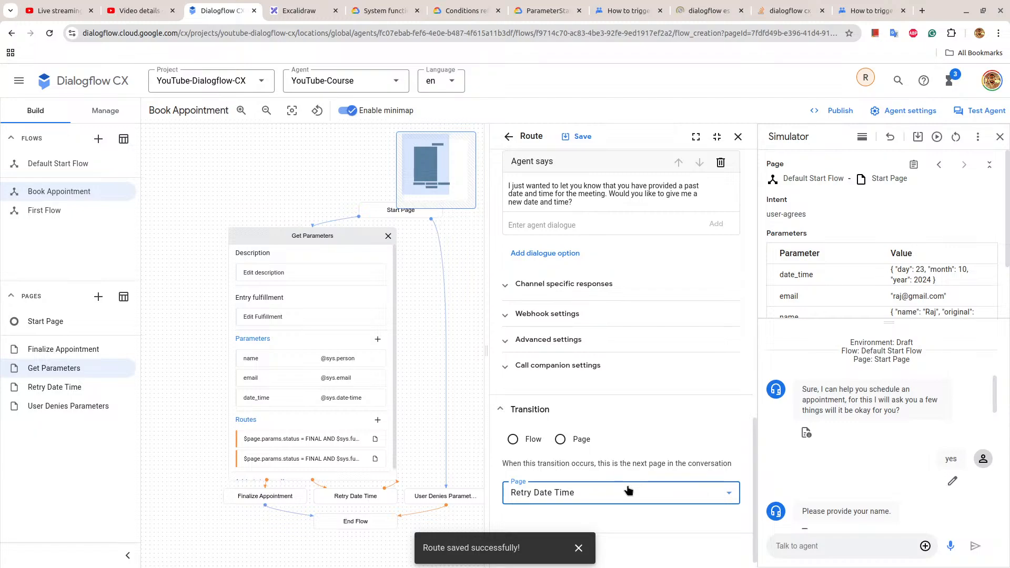
scroll(627, 463, up, 3)
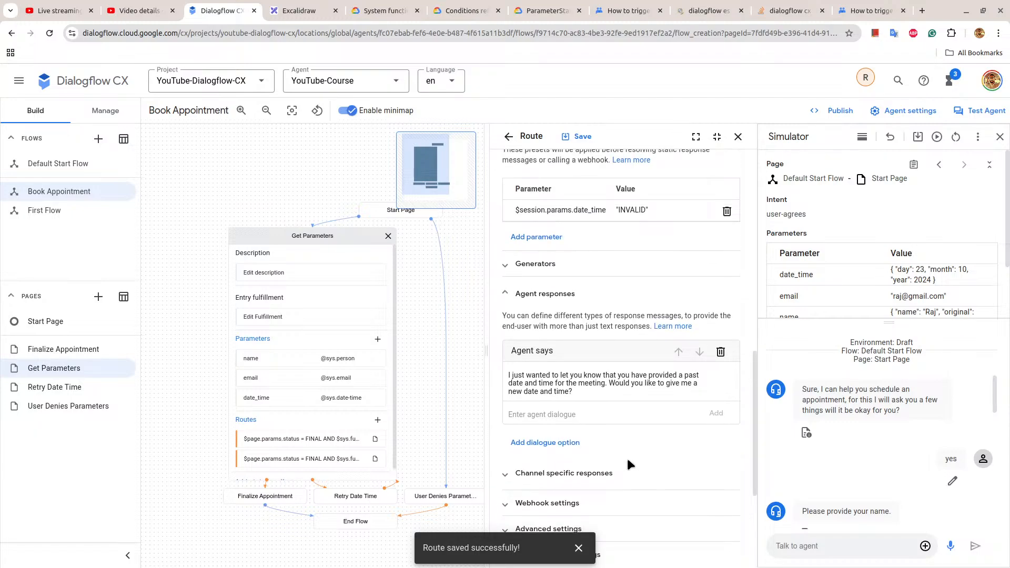
scroll(628, 463, down, 3)
click(629, 492)
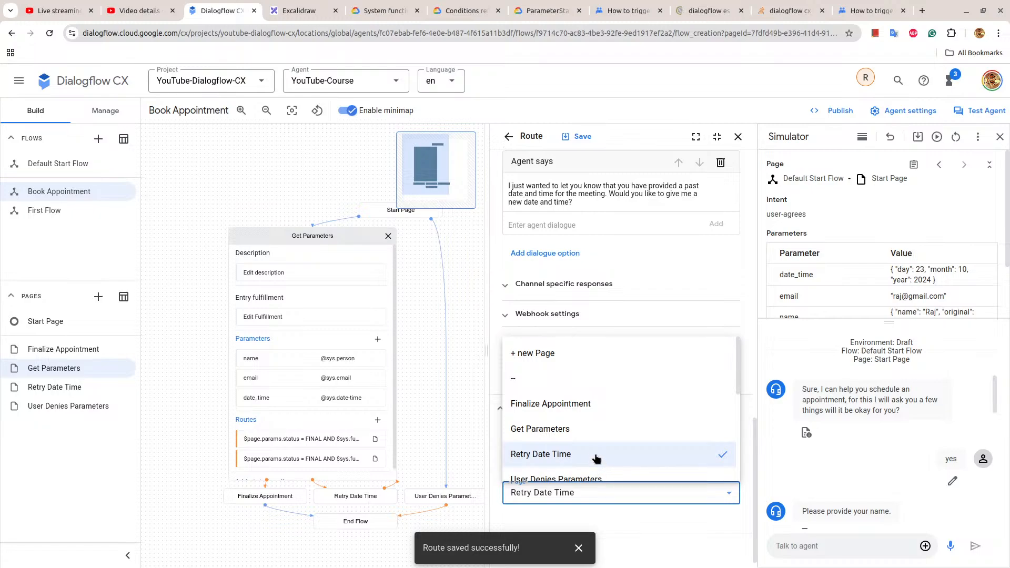
click(588, 441)
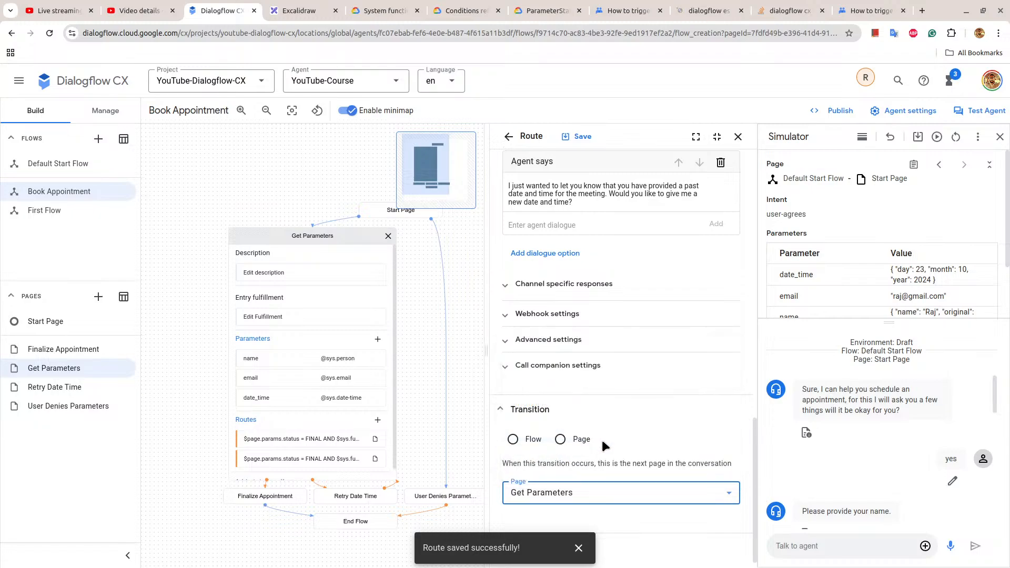
click(578, 138)
click(738, 136)
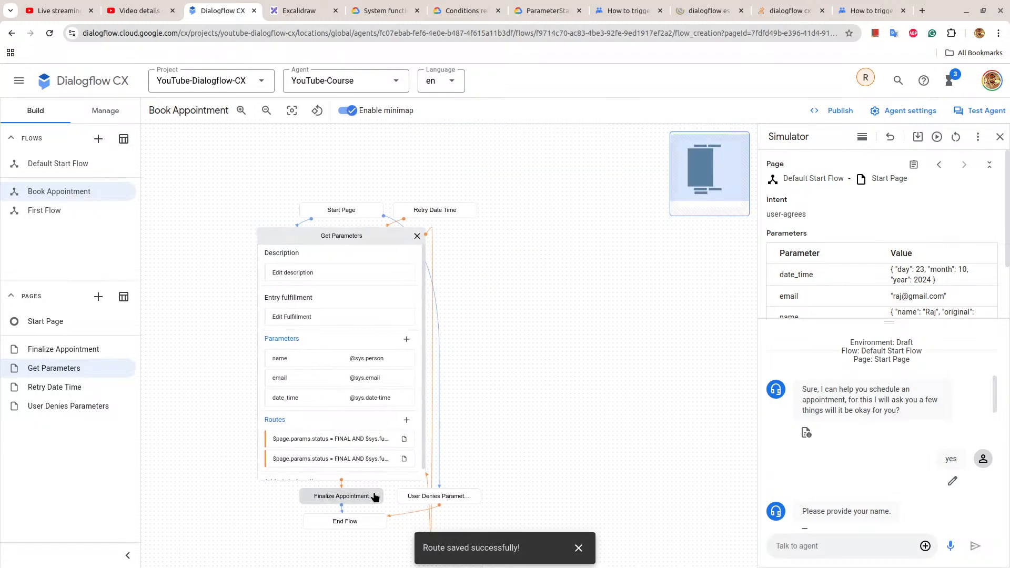
Delete the Retry Date Time page from the Book Appointment flow and confirm the deletion.
click(126, 387)
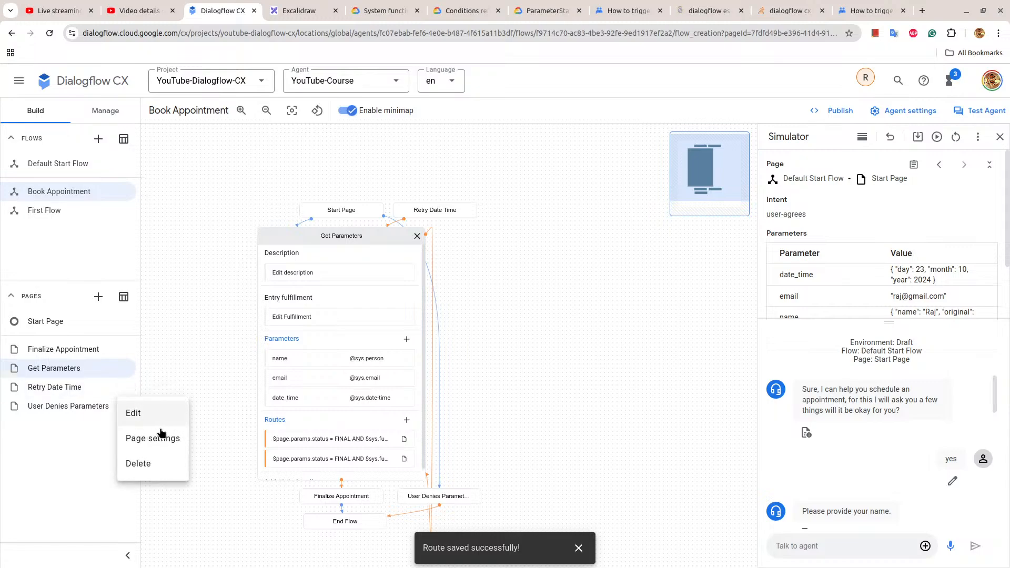
click(163, 458)
click(586, 343)
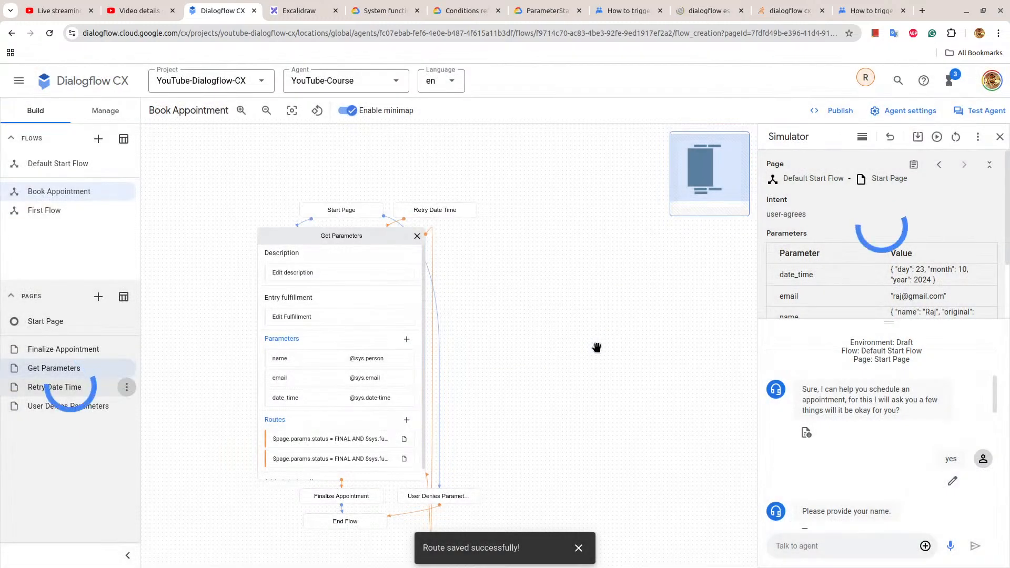
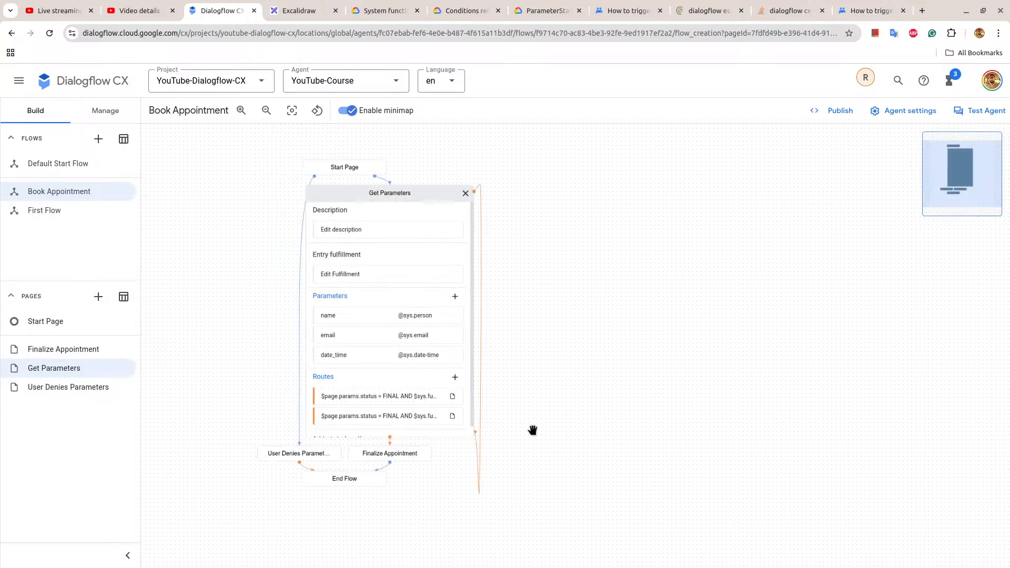
click(345, 238)
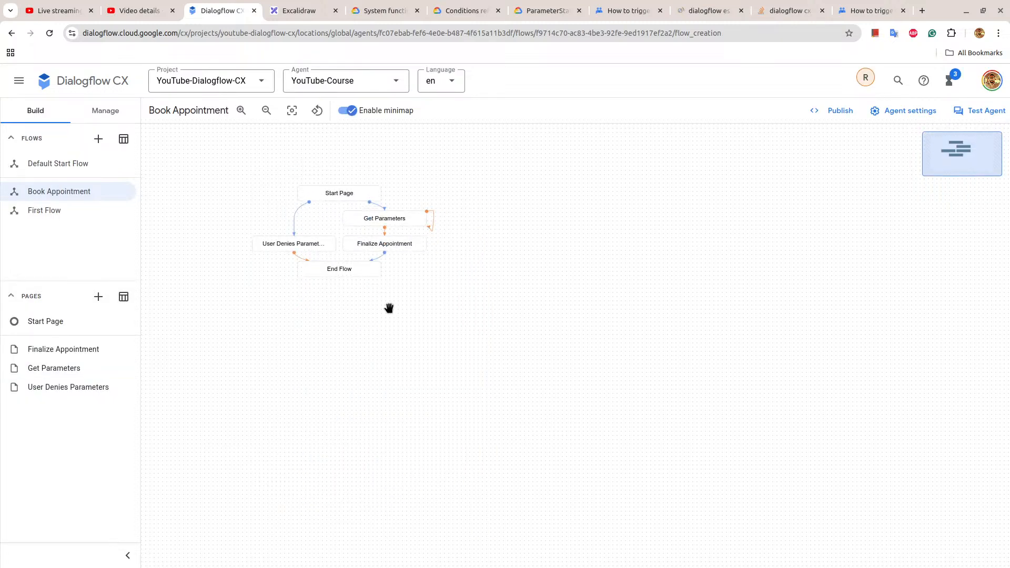
click(398, 224)
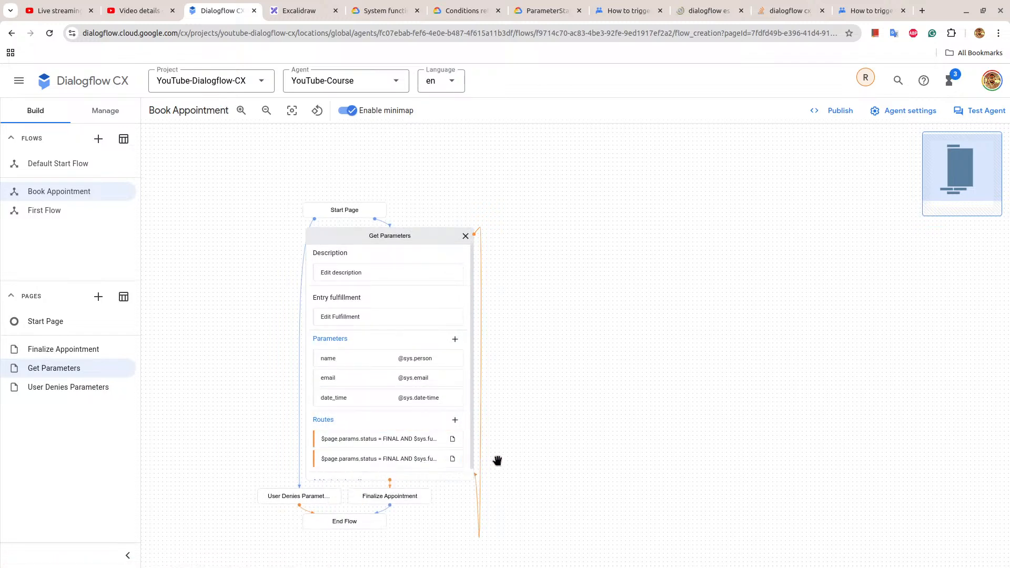
click(465, 236)
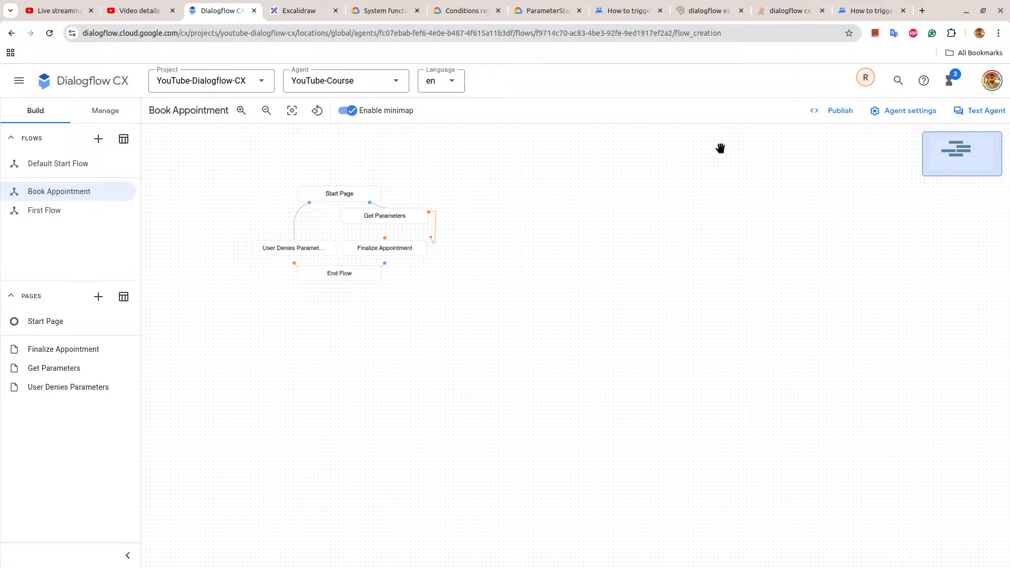
Open the agent simulator on the Default Start Flow, greet the agent with "hi" and request "schedule an appointment".
click(970, 110)
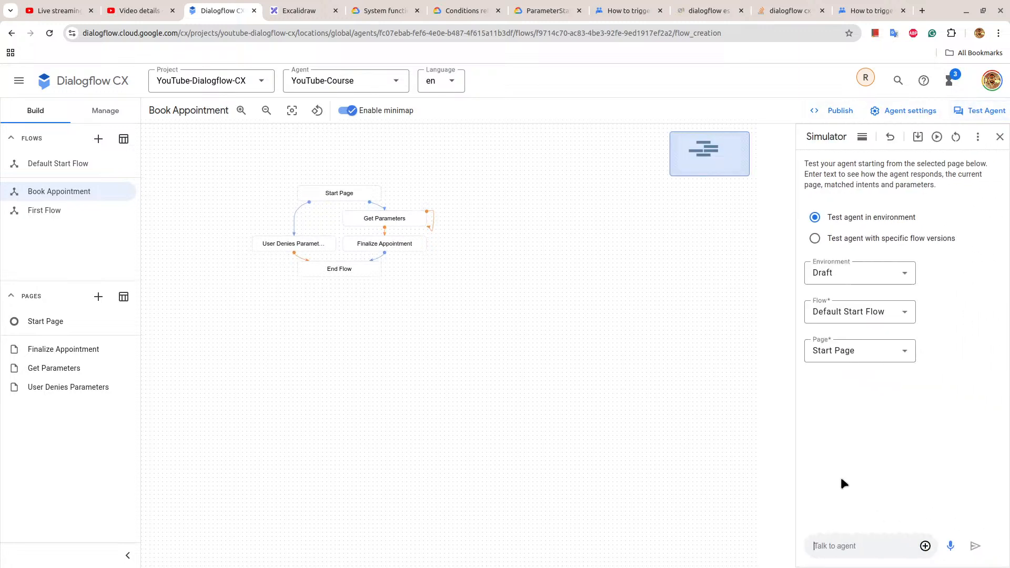
click(821, 546)
text(hi)
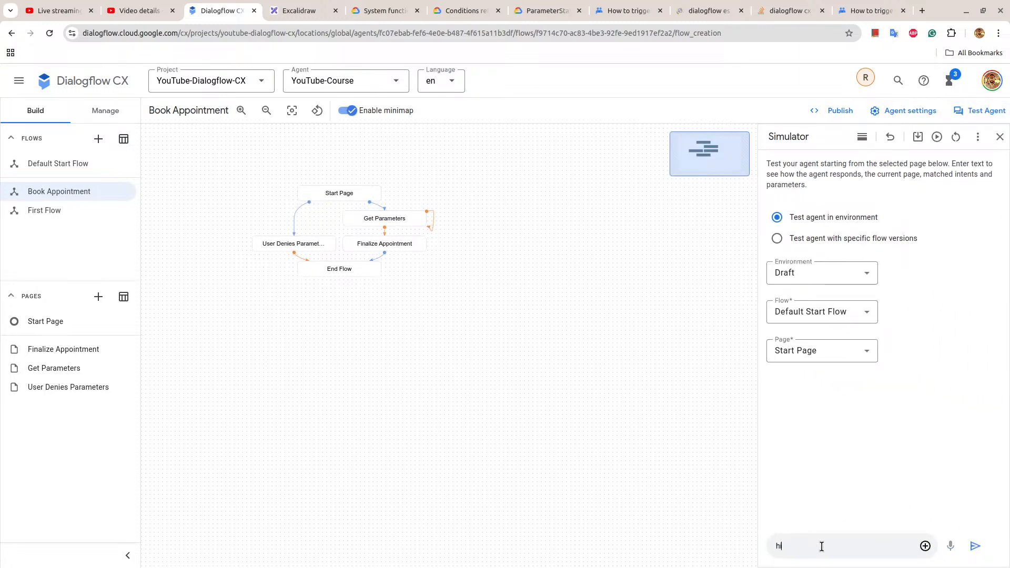
key(Return)
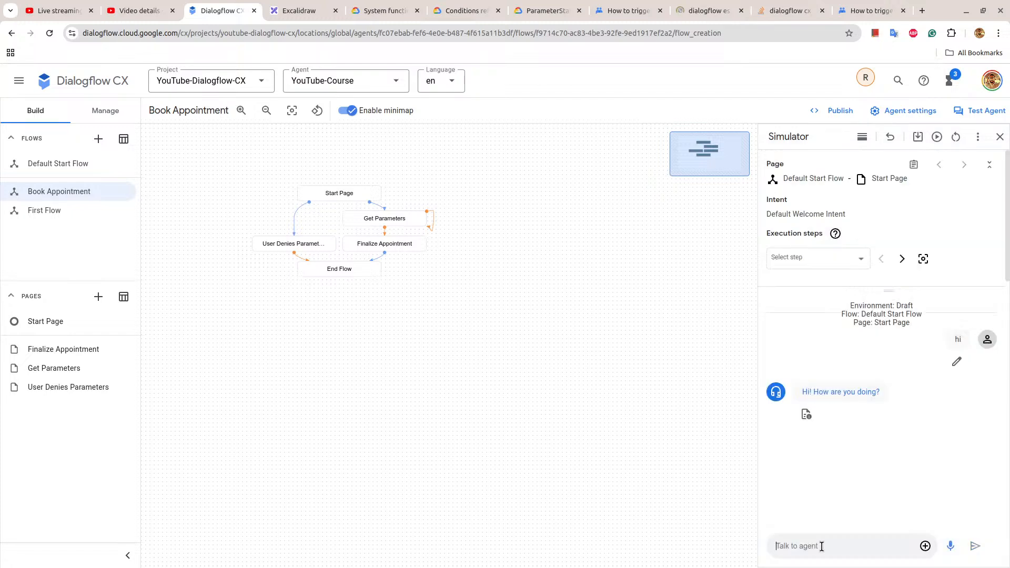
text(schedule an appointment)
key(Return)
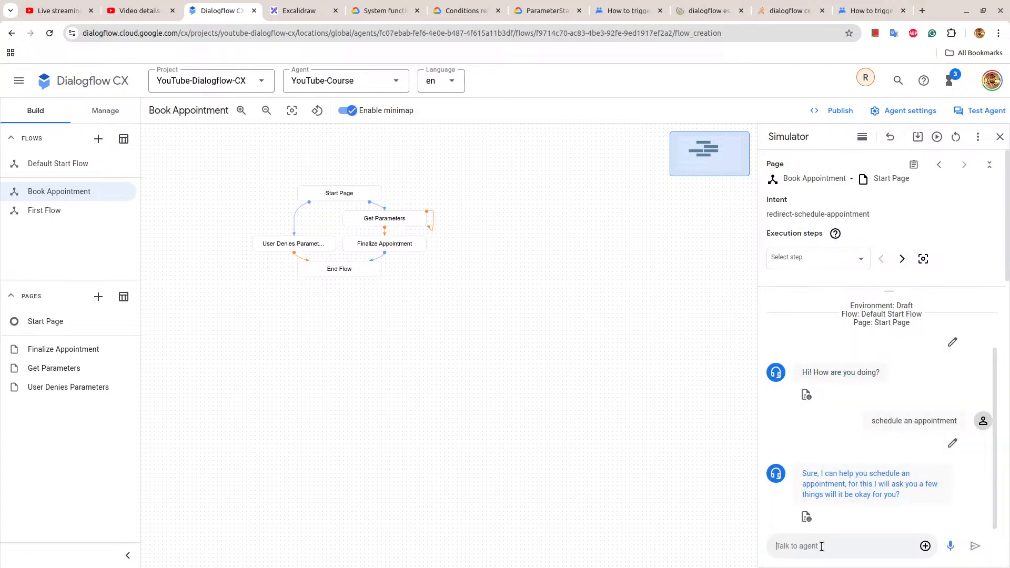
Agree to the agent's questions with "yes", then supply the person's name and email address in the simulator.
text(yes)
key(Return)
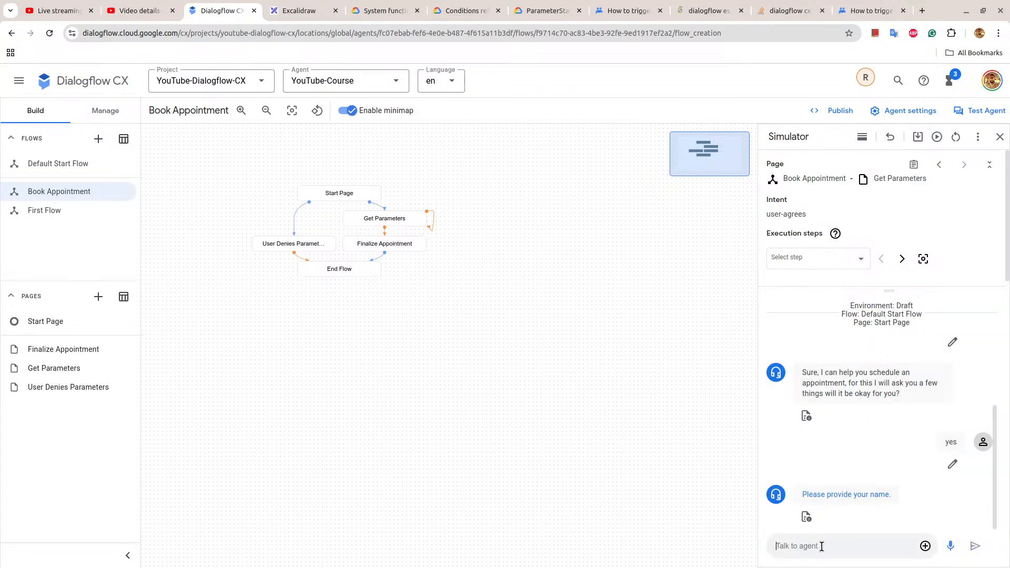
text(Raj)
key(Return)
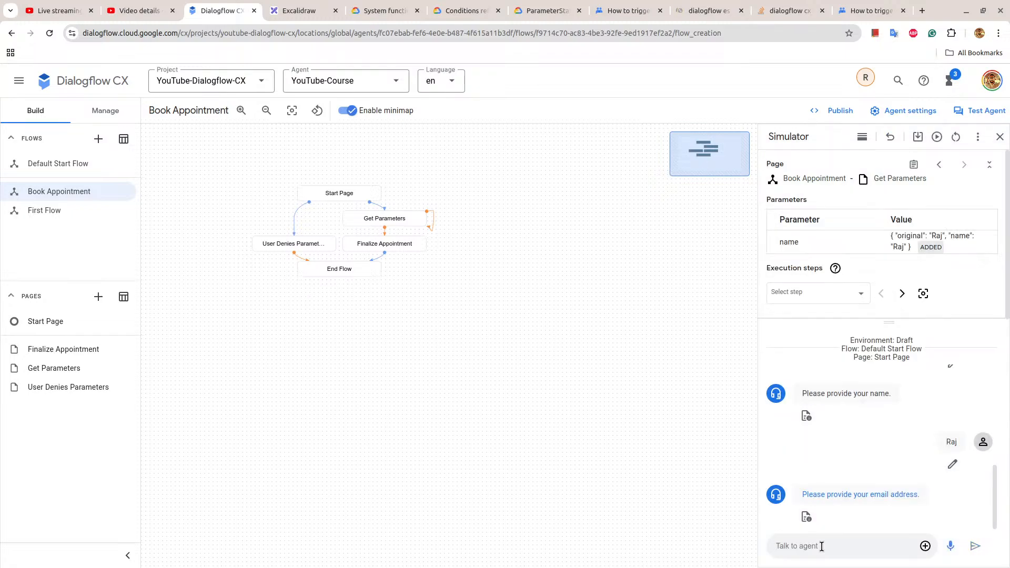
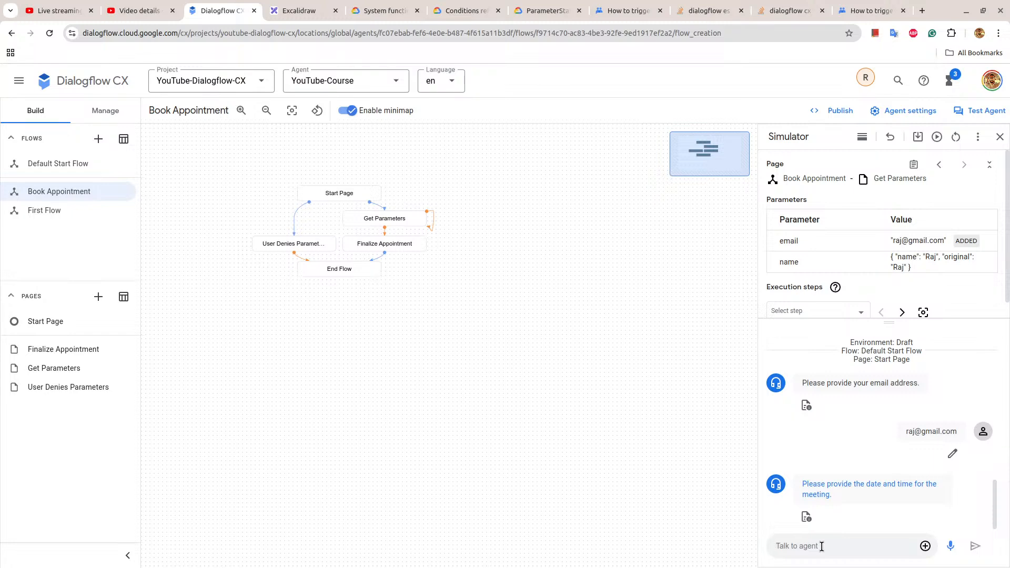
text(15th october 2024 at 5 pm)
Answer the meeting date and time question in the simulator with "15th october 2024 at 5 pm".
key(Return)
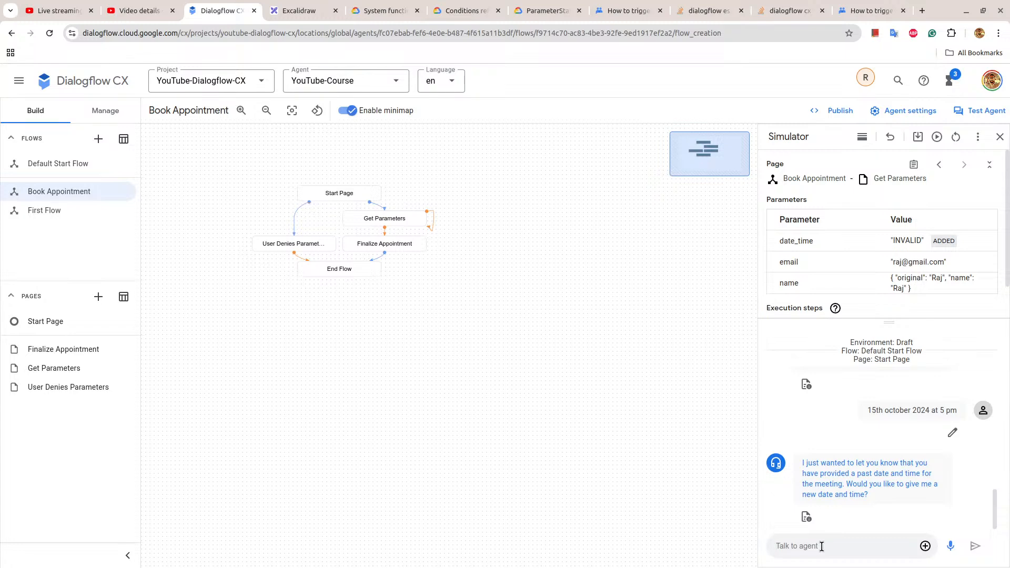
Set the Get Parameters past-date route to transition to a new page named Retry Date Time, then save and close the route.
click(400, 218)
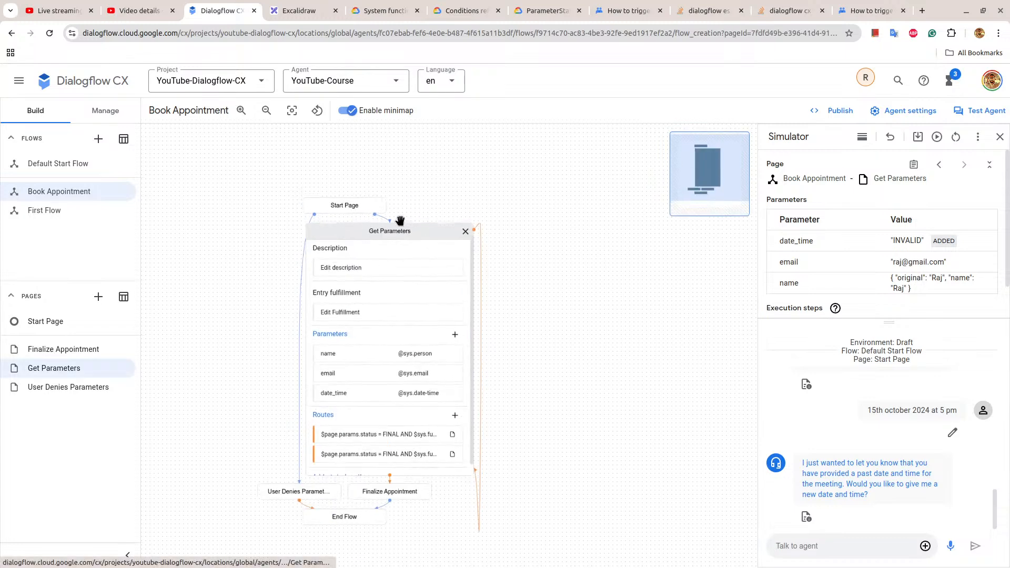
click(418, 461)
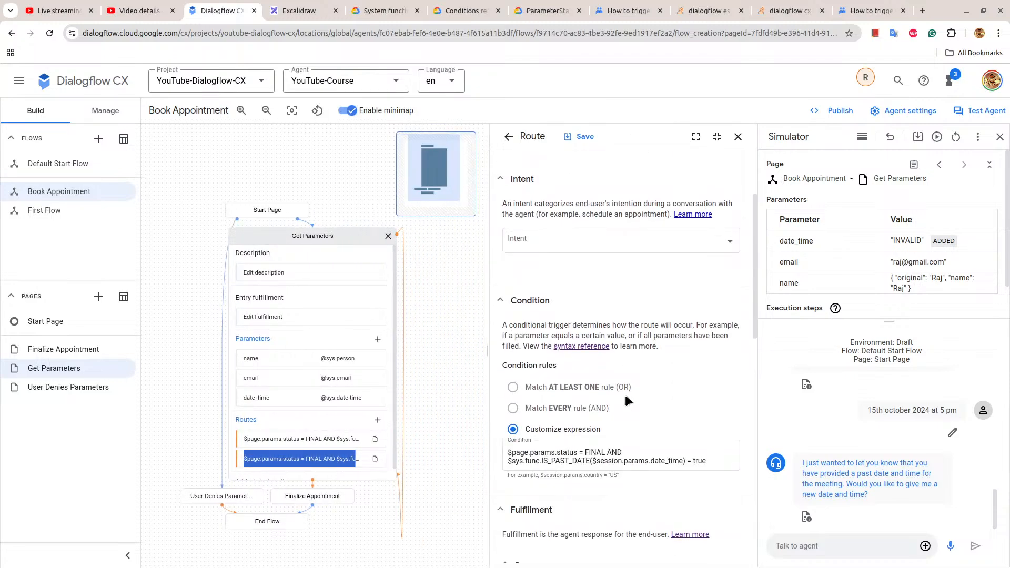
scroll(624, 392, down, 10)
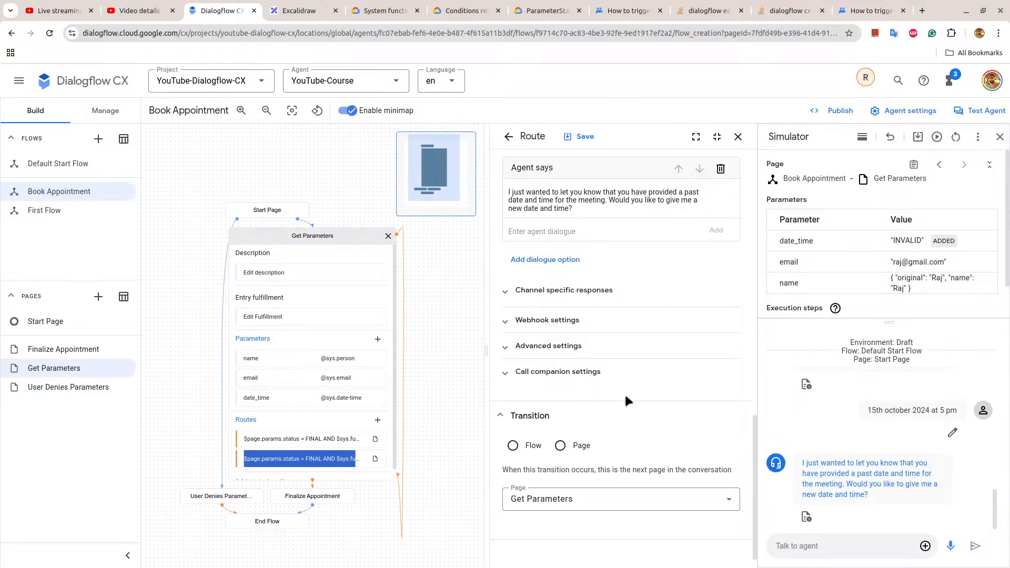
click(561, 439)
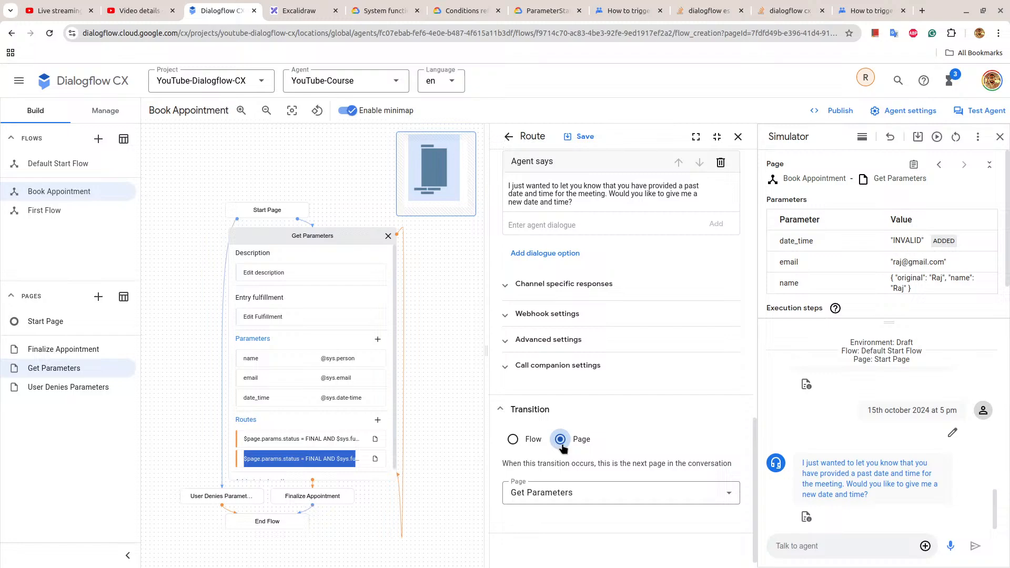
click(570, 490)
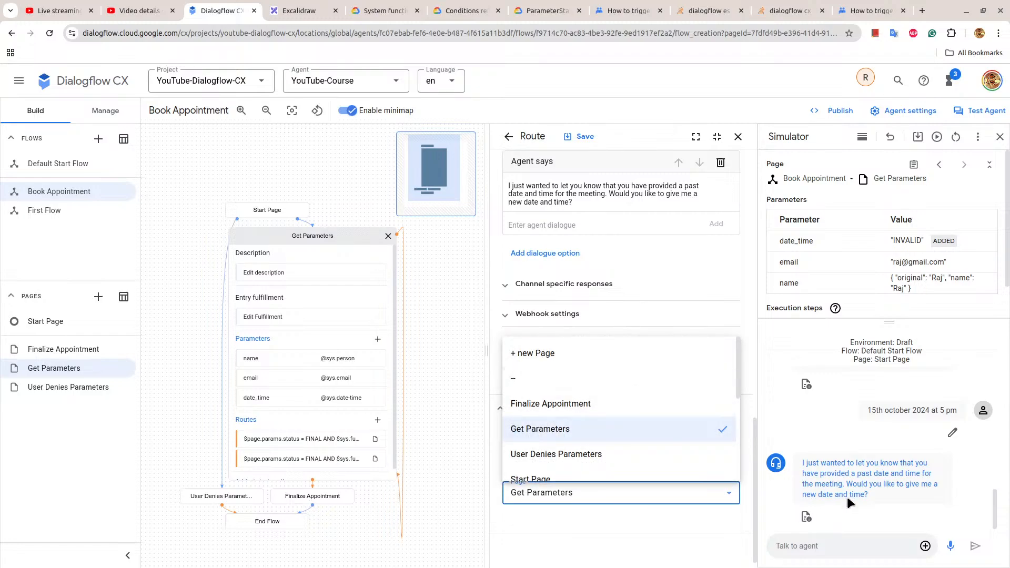
click(529, 354)
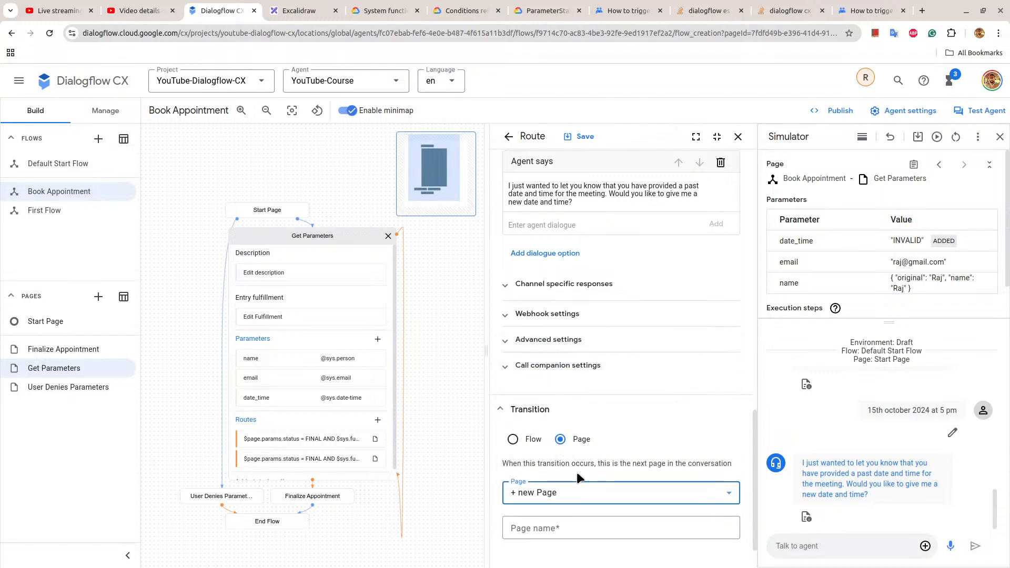
click(535, 527)
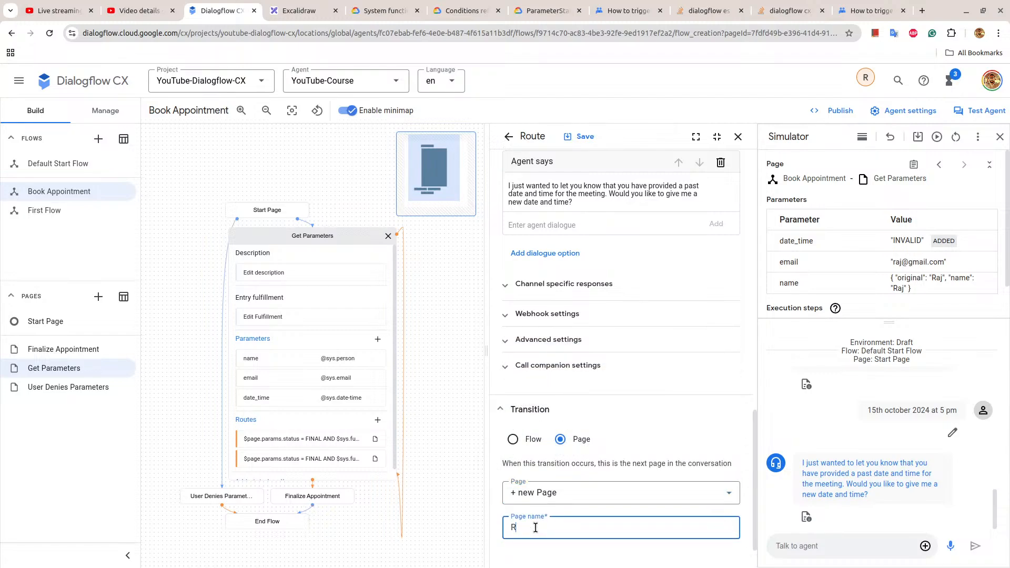
text(Retry Date Time)
click(578, 138)
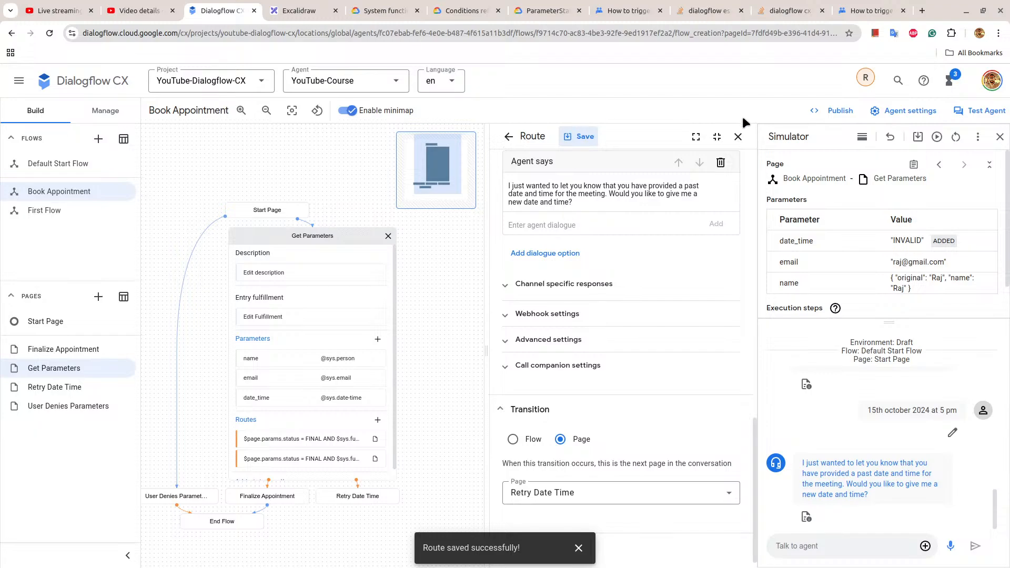
click(738, 136)
Add a route to the Retry Date Time page and assign it the user-agrees intent.
click(68, 387)
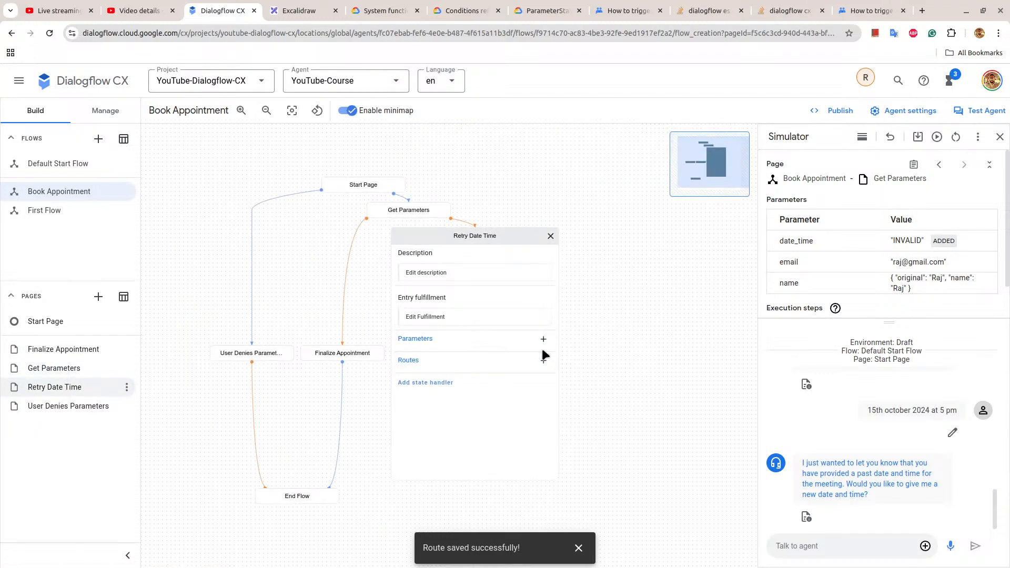
click(543, 360)
click(582, 363)
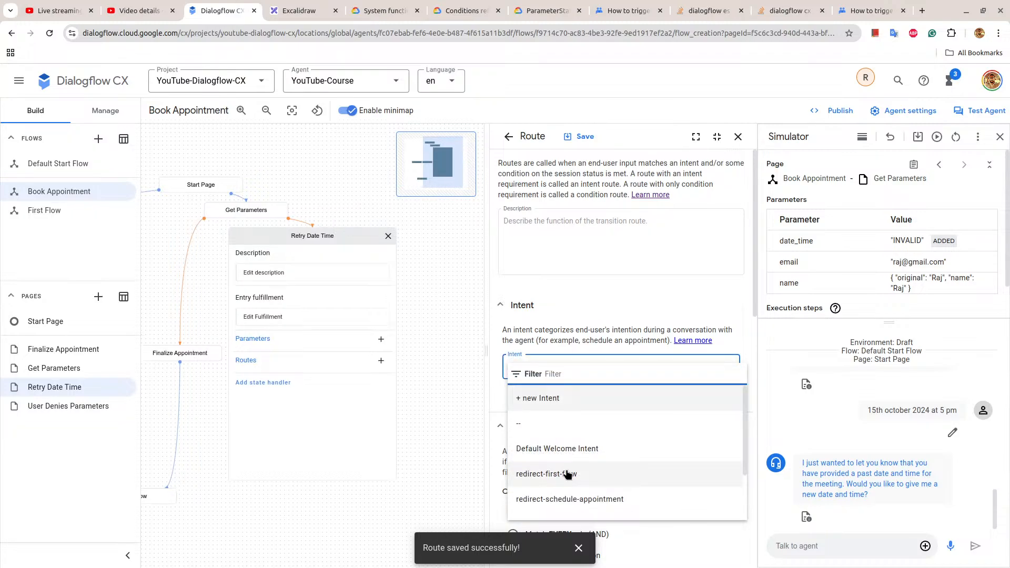
scroll(566, 474, down, 2)
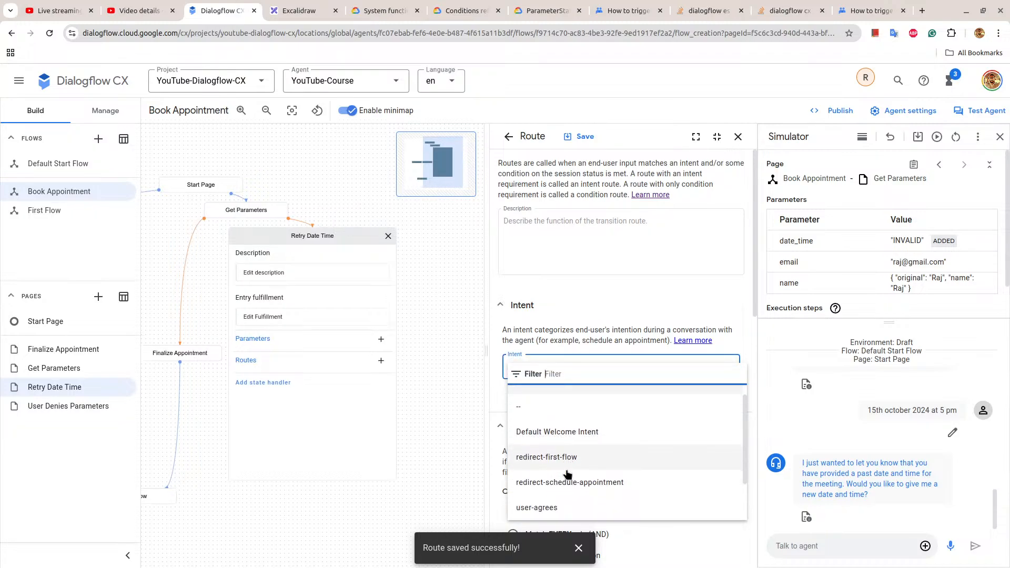
click(558, 459)
scroll(574, 397, down, 6)
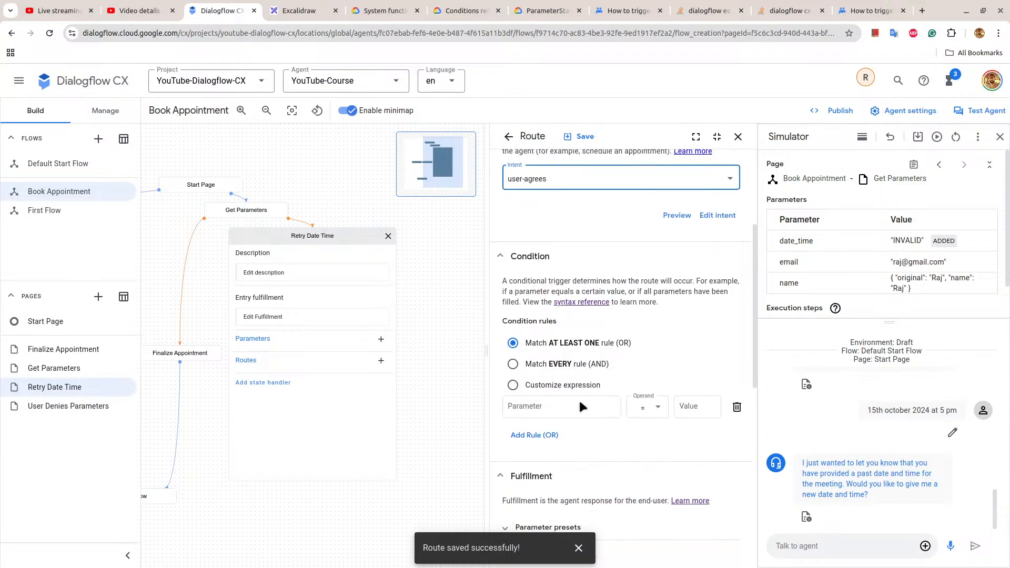
Add a parameter preset setting $session.params.date_time to "INVALID" to the user-agrees route, then save and close it.
click(563, 350)
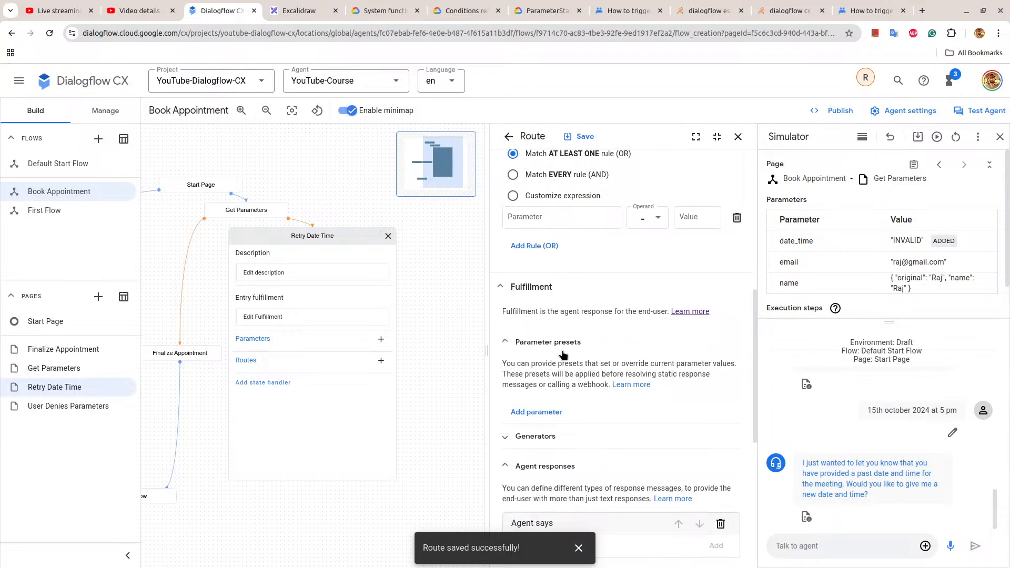
click(542, 412)
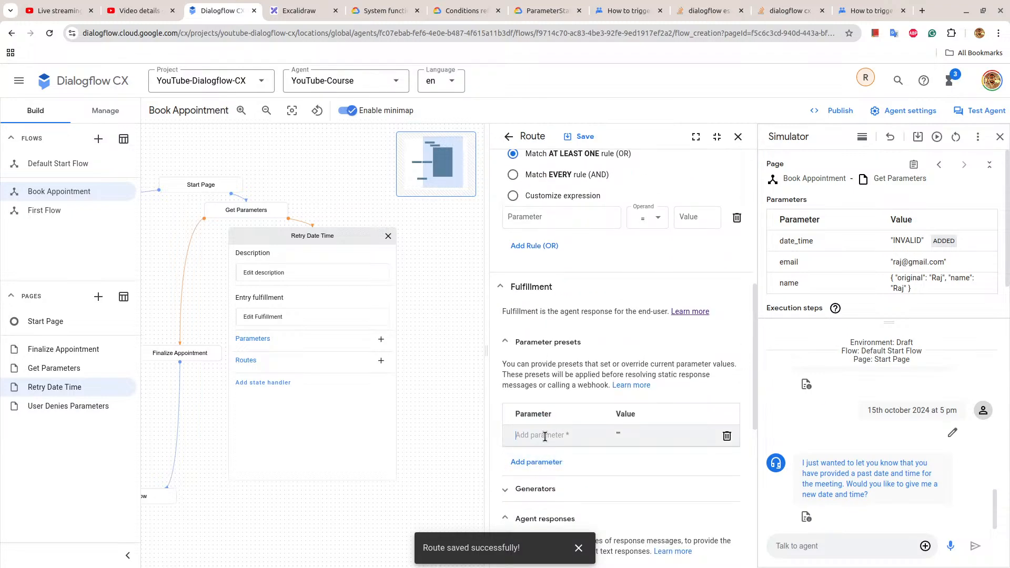
click(545, 436)
text($session.params.date_time)
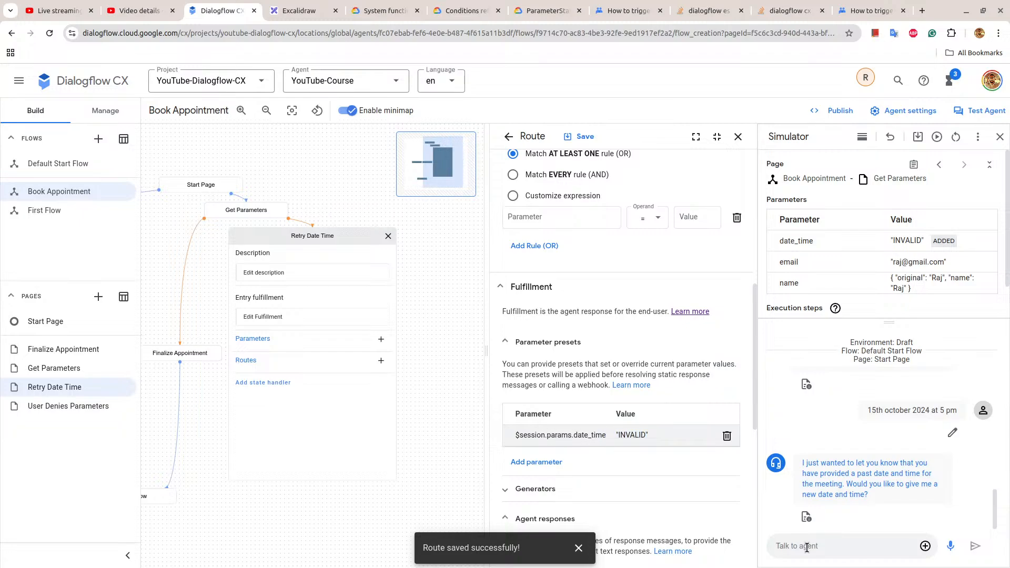
click(582, 137)
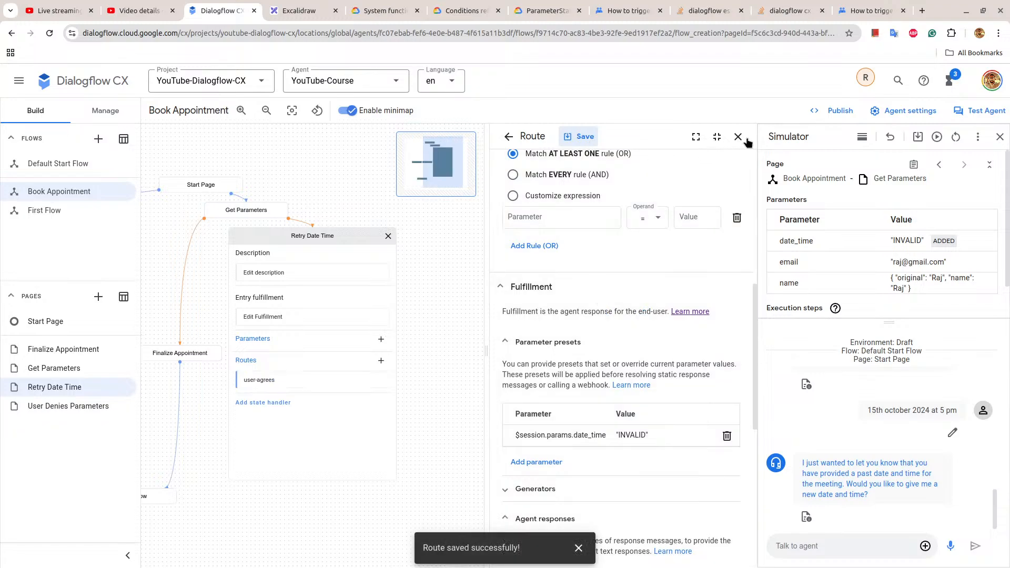
click(738, 137)
Delete the $session.params.date_time preset from the Get Parameters page's past-date route and save the change.
click(405, 210)
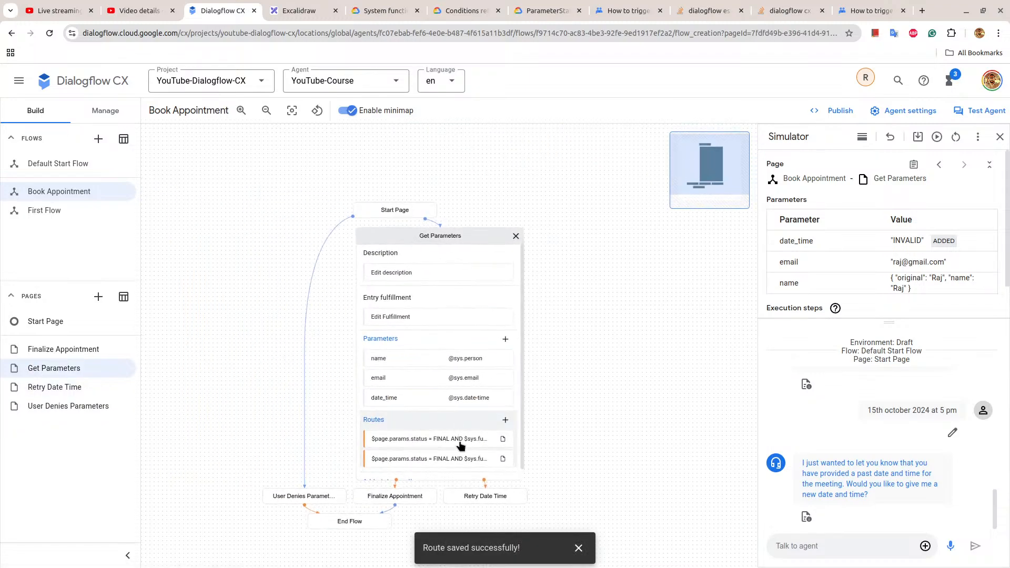
click(461, 457)
scroll(593, 355, down, 6)
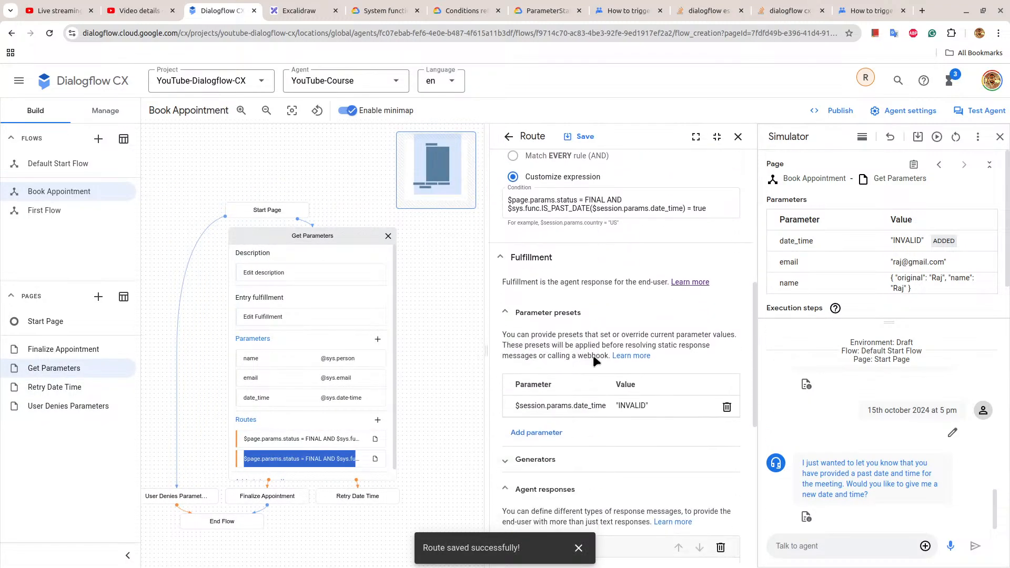
click(727, 407)
click(582, 136)
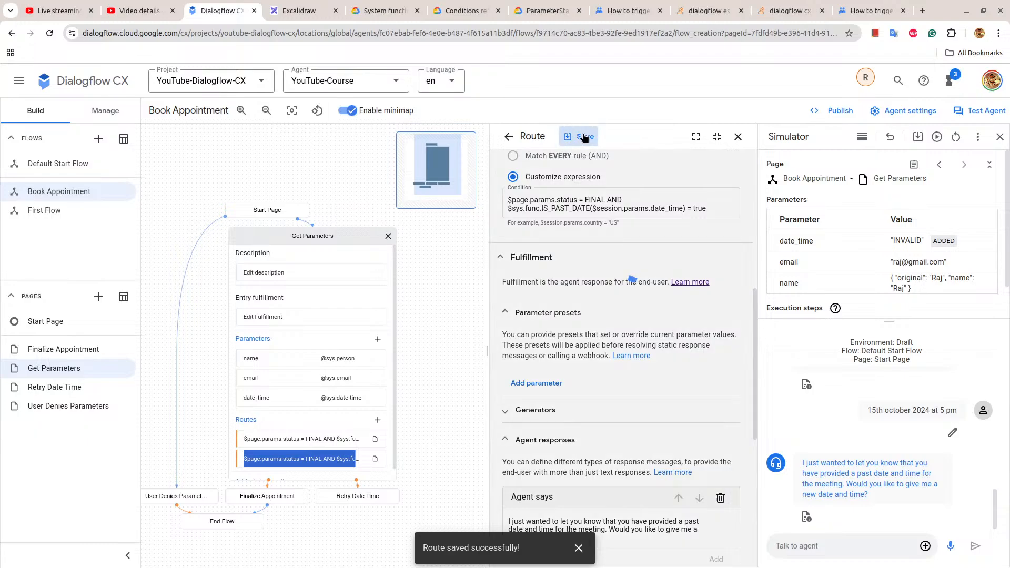
click(738, 137)
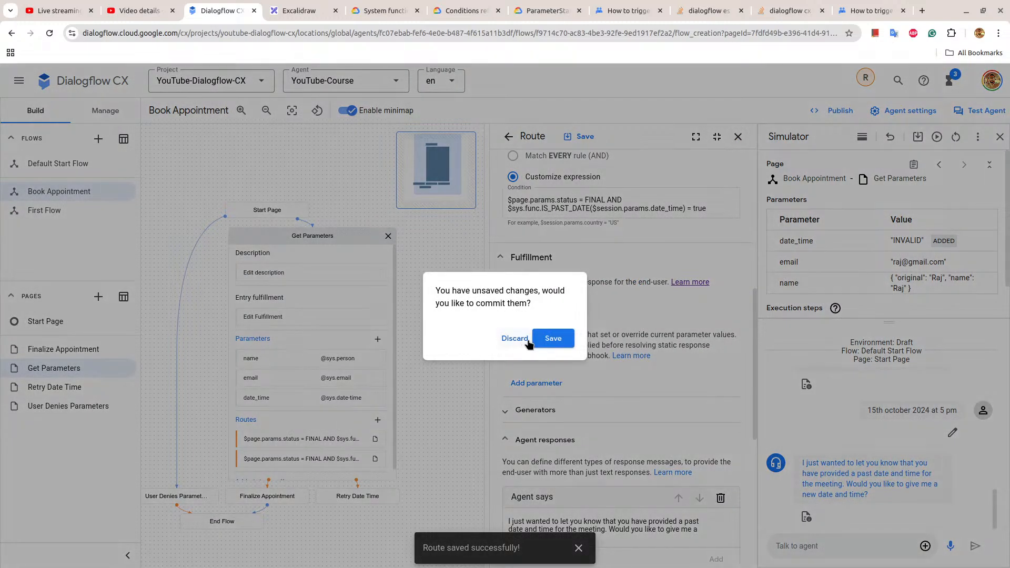
click(569, 345)
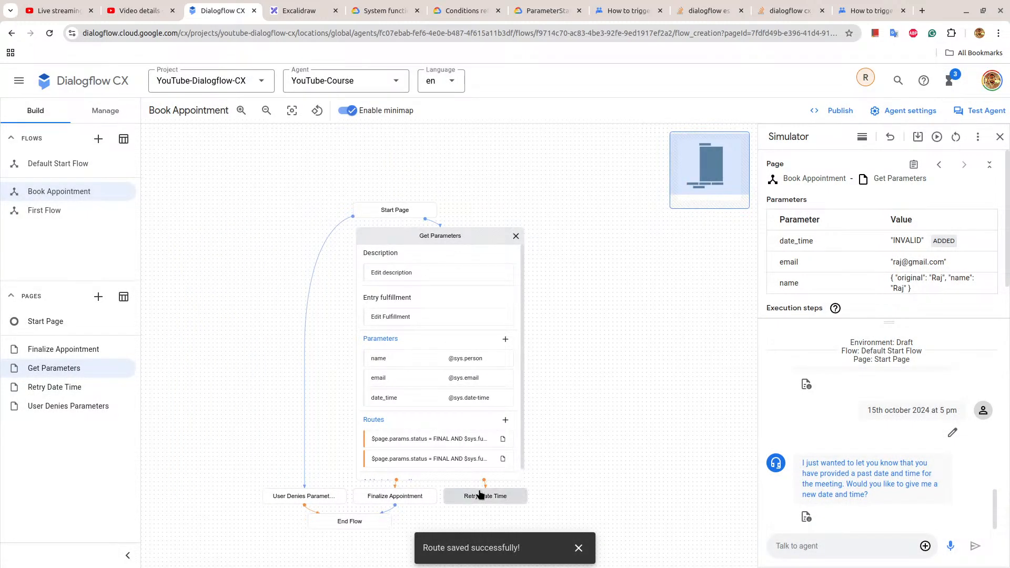
Set the Retry Date Time page's user-agrees route to transition to the Get Parameters page, then save and close the route.
click(481, 494)
click(452, 383)
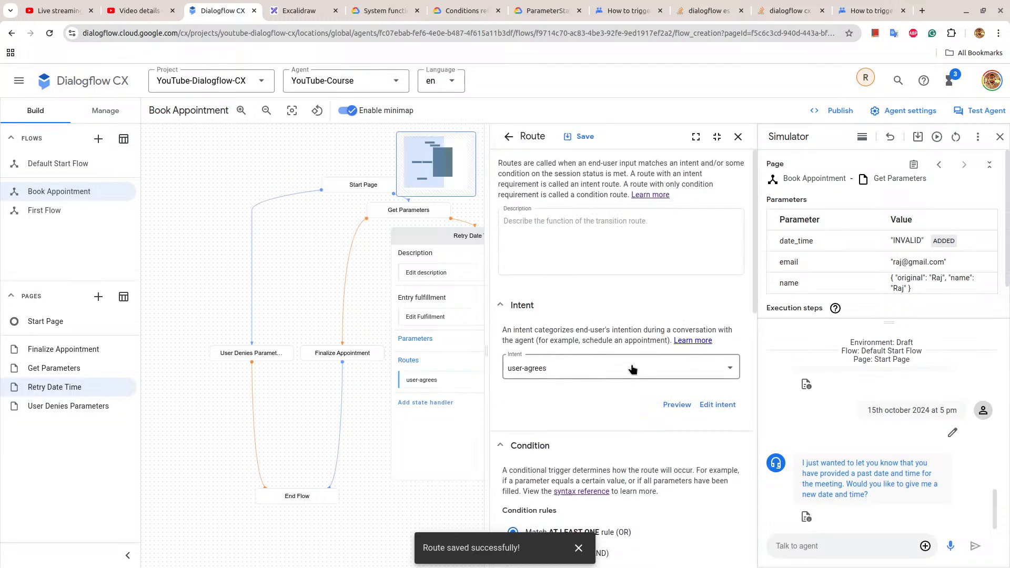
scroll(636, 367, down, 6)
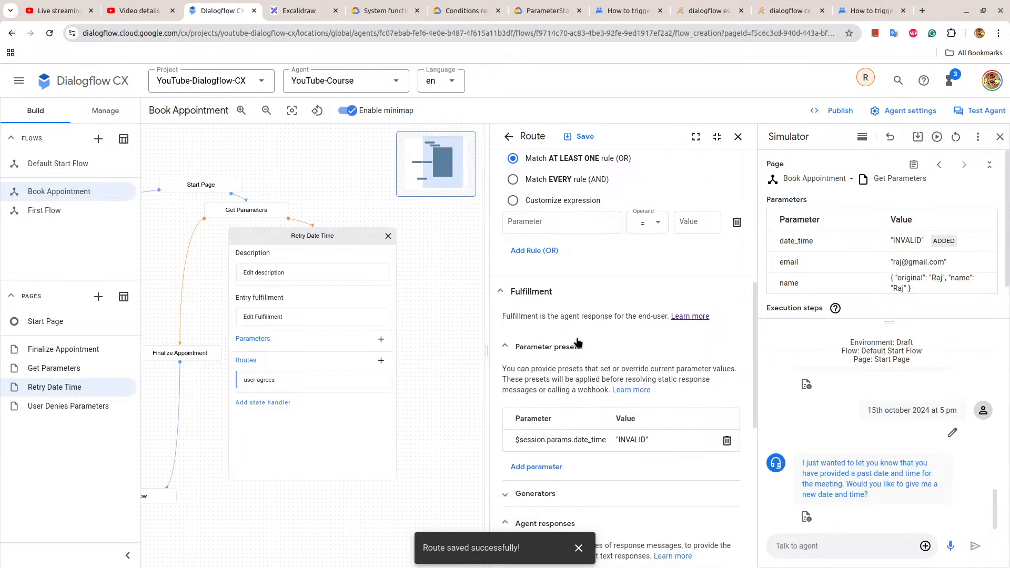
scroll(578, 342, down, 5)
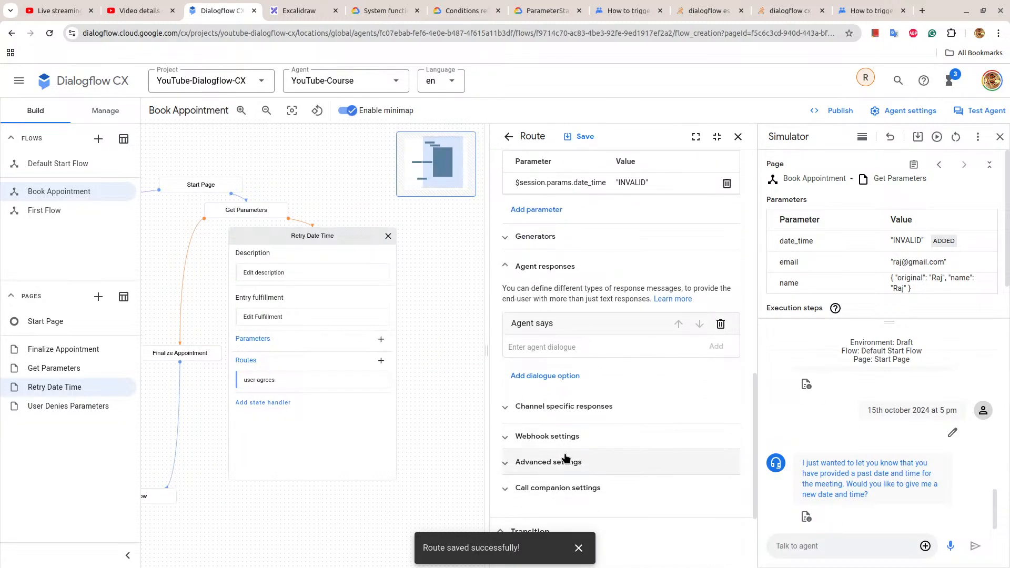
click(568, 488)
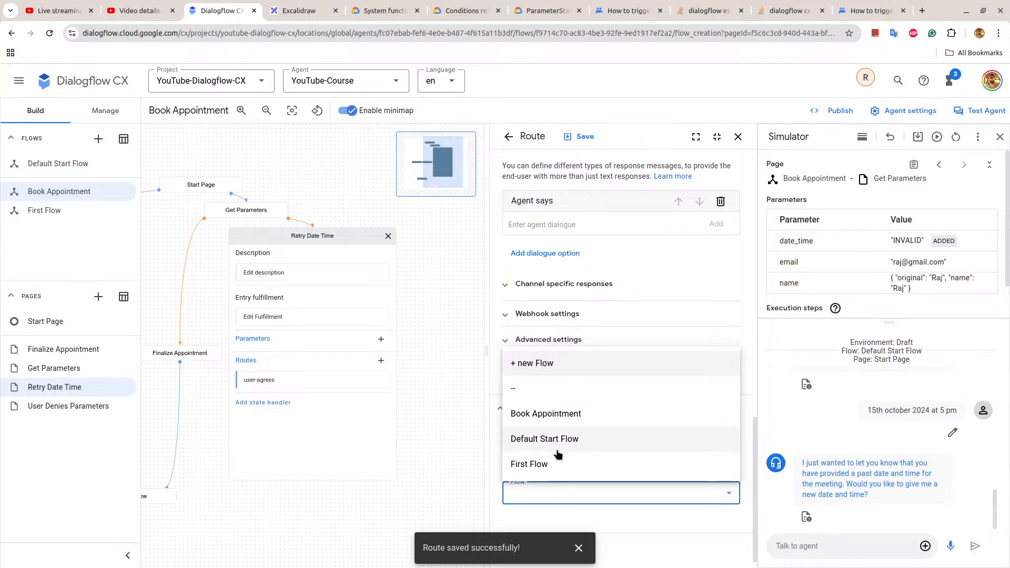
click(603, 336)
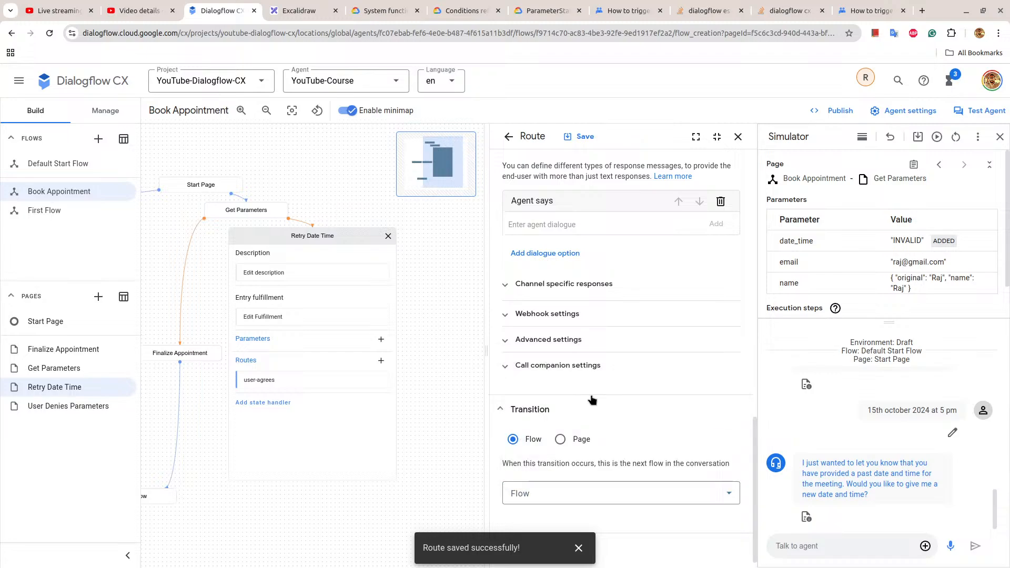
click(560, 439)
click(568, 486)
click(542, 426)
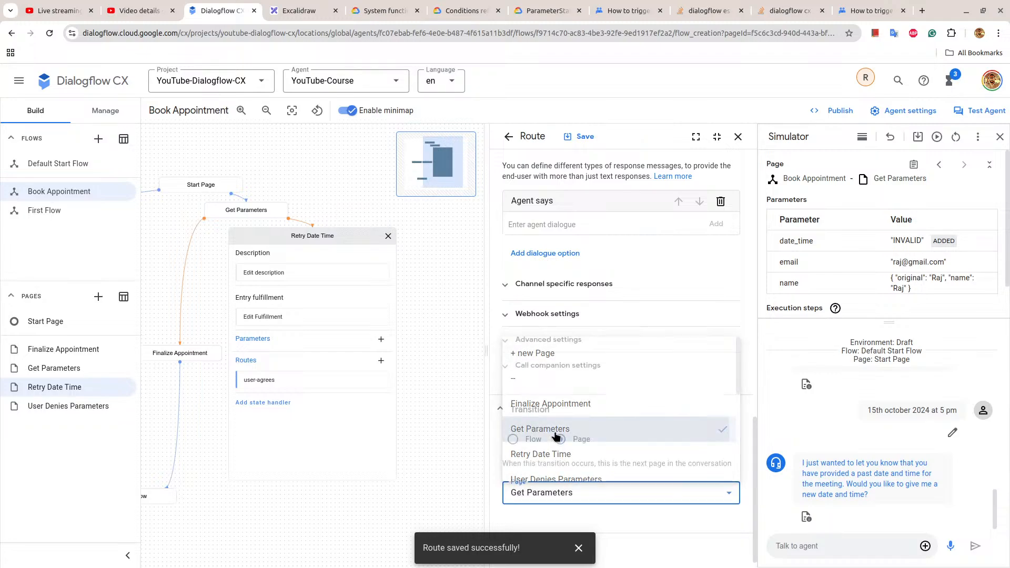
drag(918, 287, 783, 242)
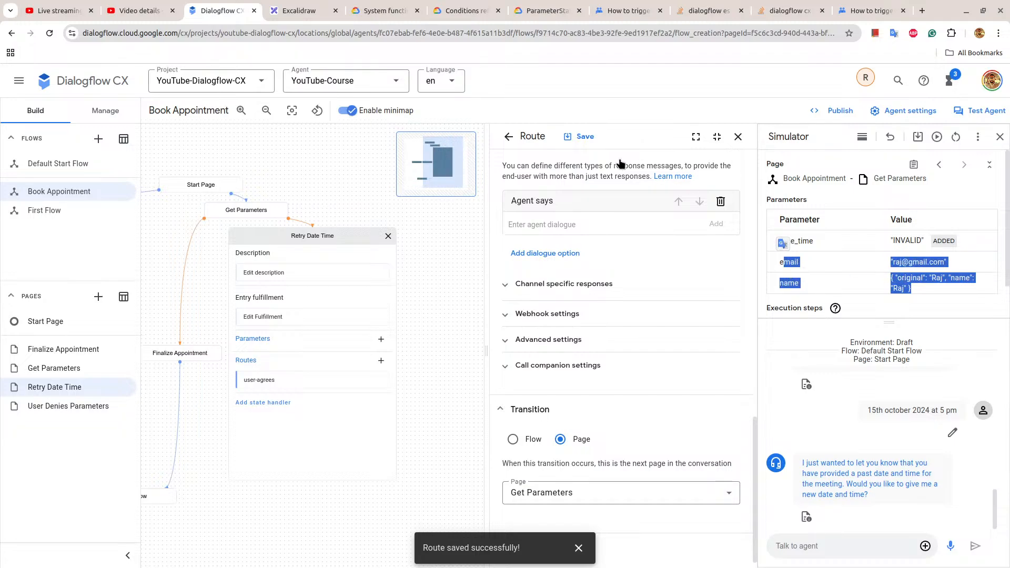
click(580, 137)
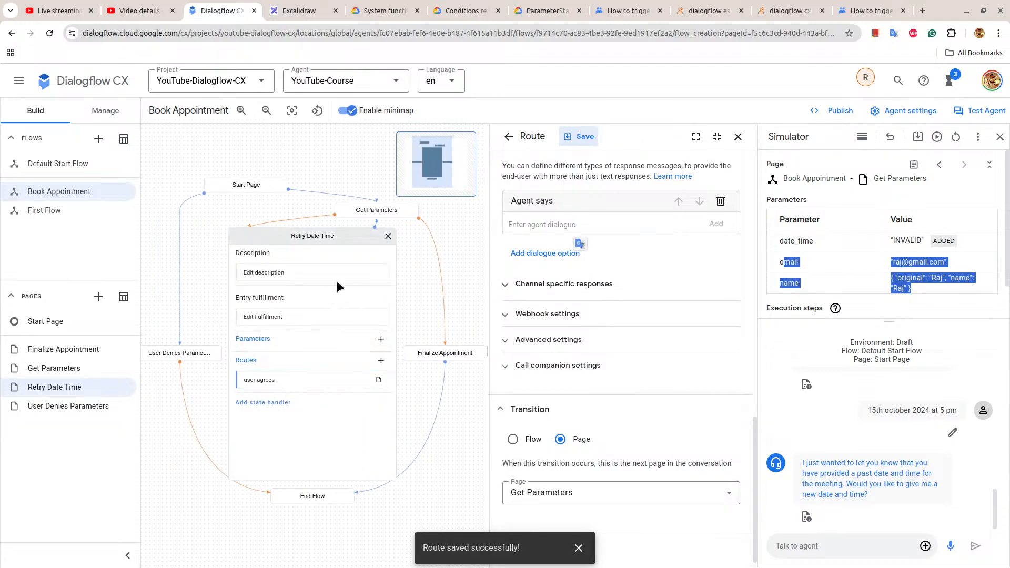
click(738, 136)
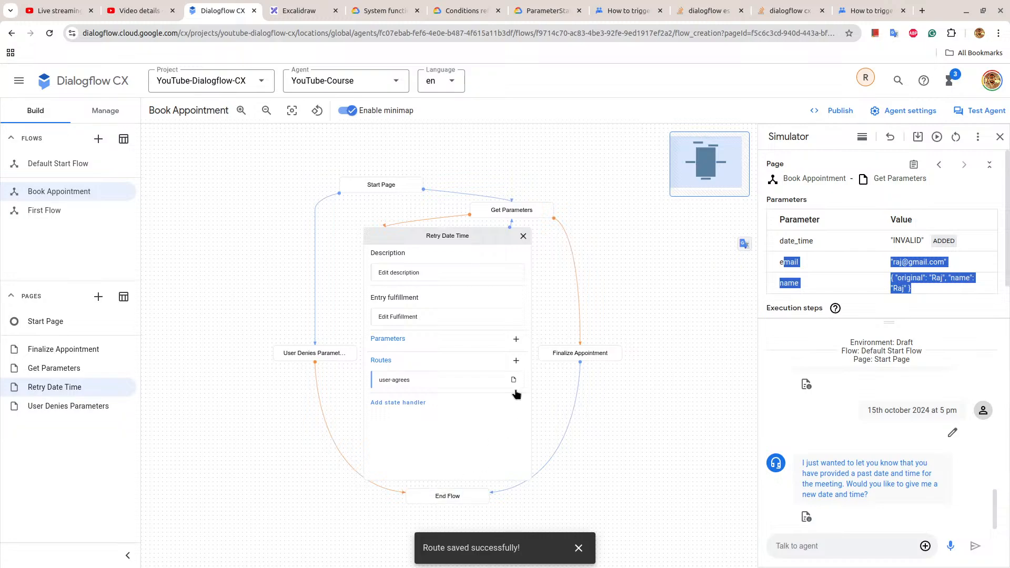
Add a second route to the Retry Date Time page and assign it the user-denies intent.
click(516, 360)
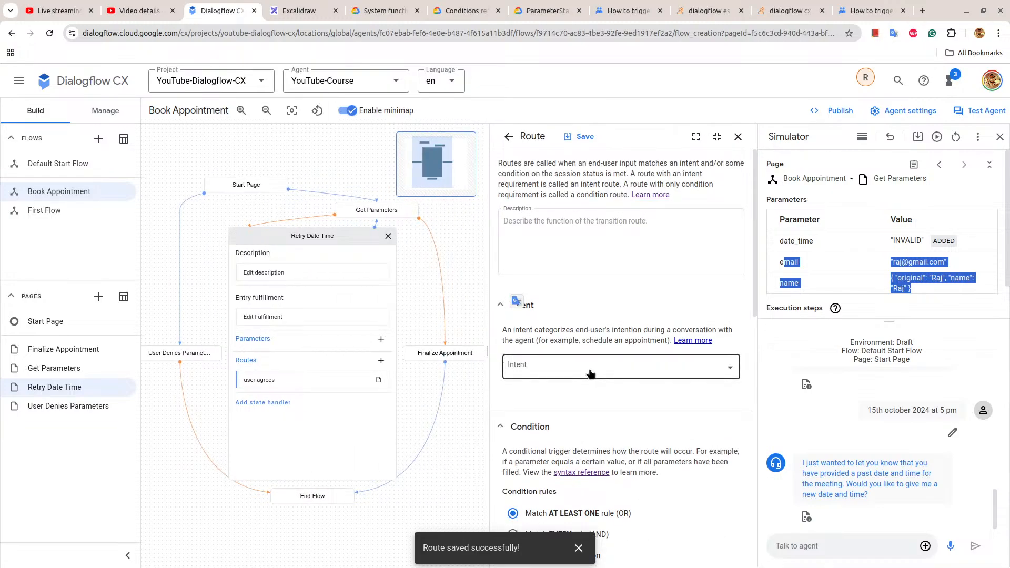
click(589, 367)
scroll(613, 403, down, 2)
click(549, 480)
Copy the bot's consent-denied reply from the Excalidraw flowchart and paste it as the user-denies route's agent response in Dialogflow CX.
scroll(558, 472, down, 10)
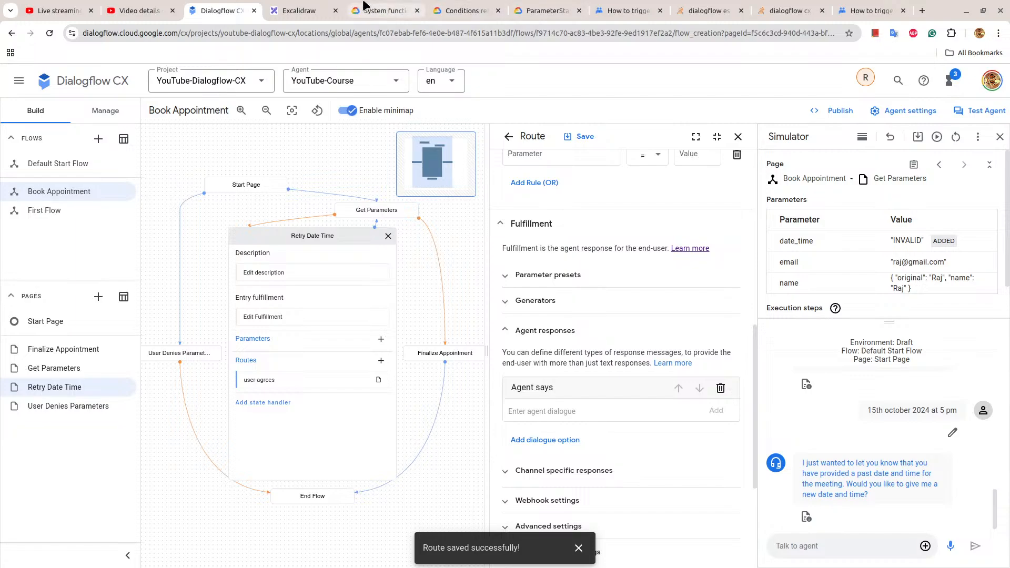
click(300, 11)
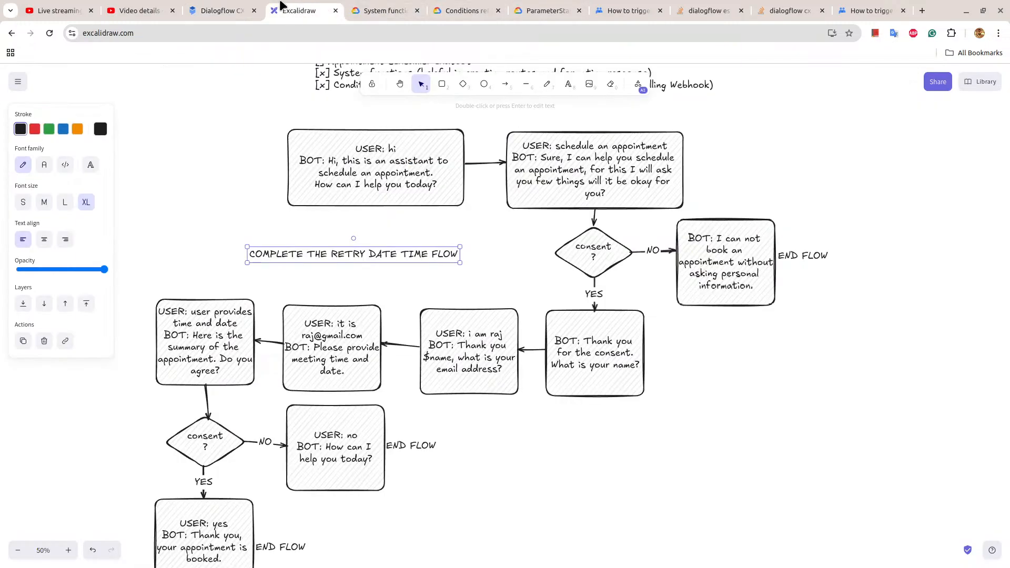
double_click(716, 248)
click(729, 248)
drag(720, 239, 758, 286)
key(ctrl+c)
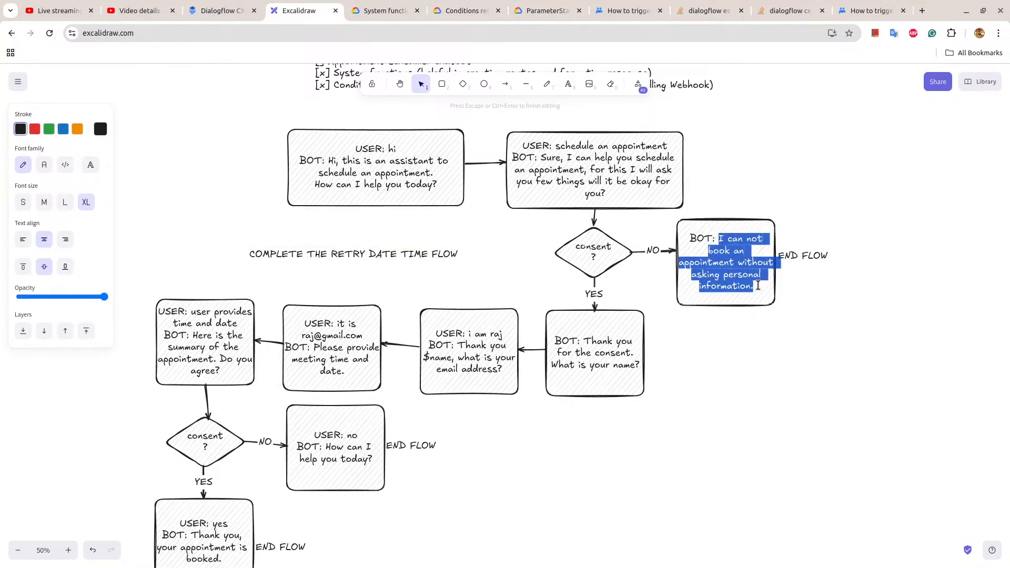
click(221, 11)
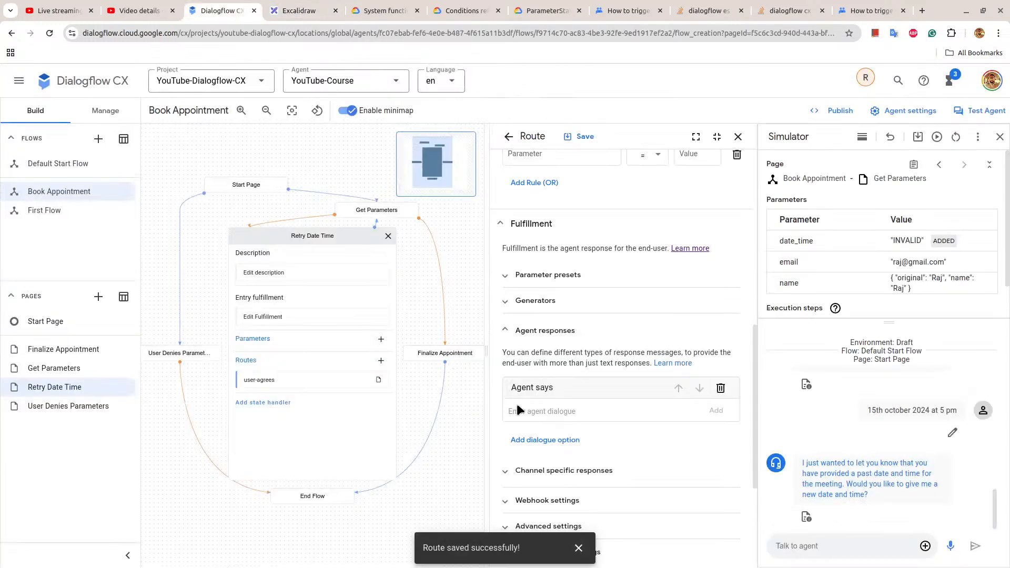
key(ctrl+v)
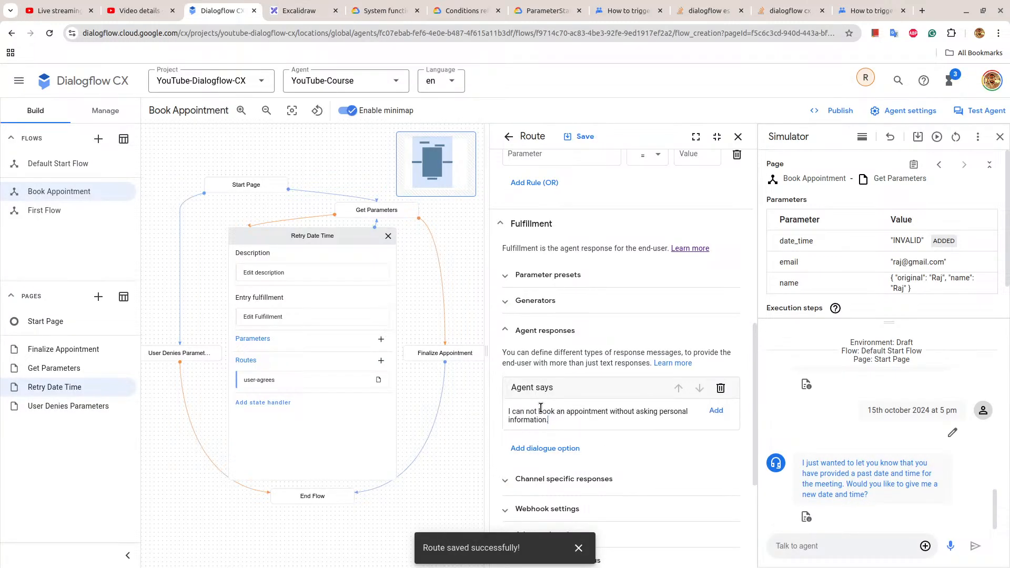
Correct the agent response to "asking for personal information" and add a second text response reading "How can I help you today?".
click(572, 450)
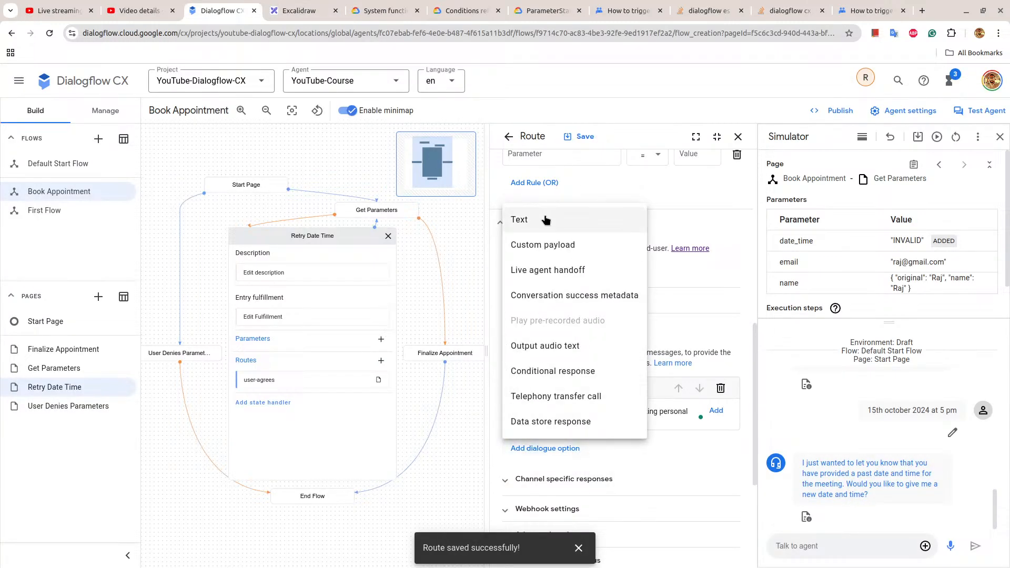
click(532, 219)
mouse_move(667, 412)
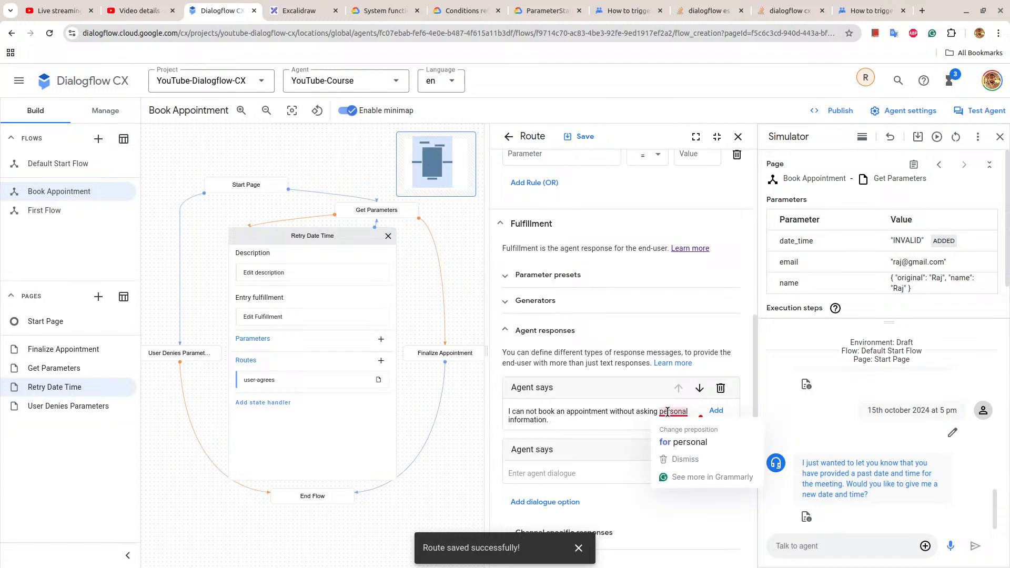
click(678, 444)
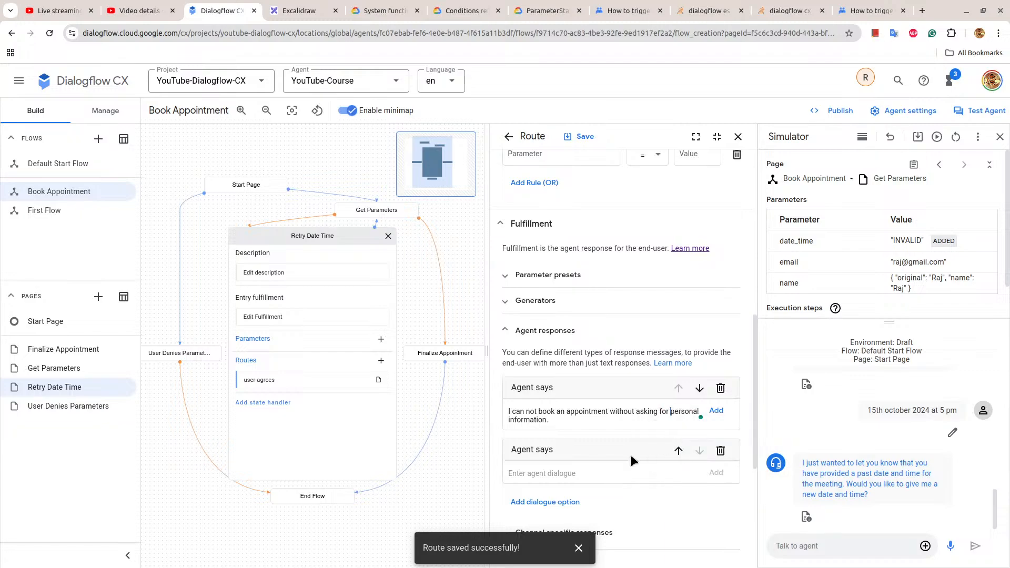
click(560, 479)
text(Ho)
Set the user-denies route to transition to the End Flow page, save it, and close the route and page.
scroll(559, 478, down, 5)
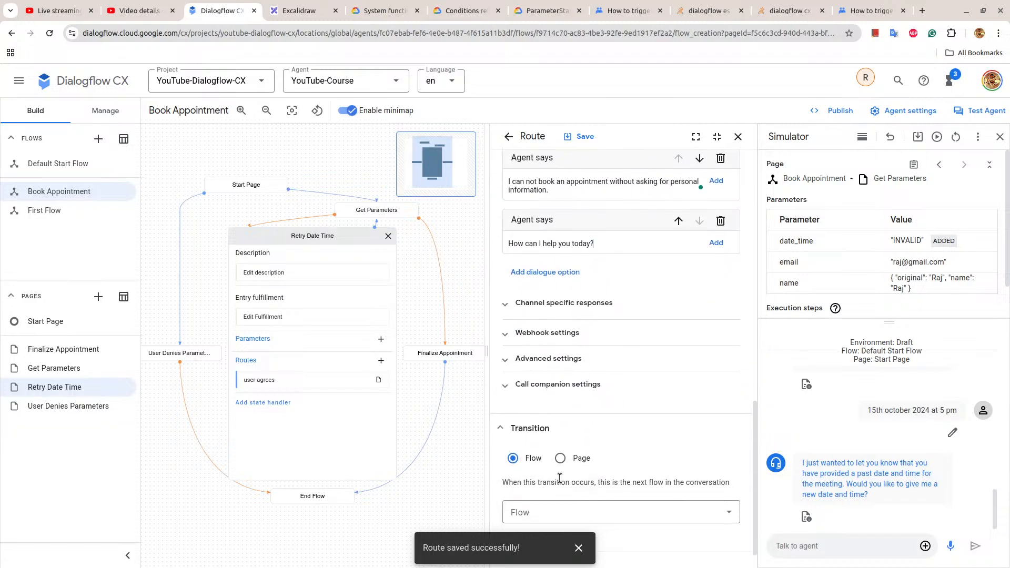
click(571, 492)
click(580, 505)
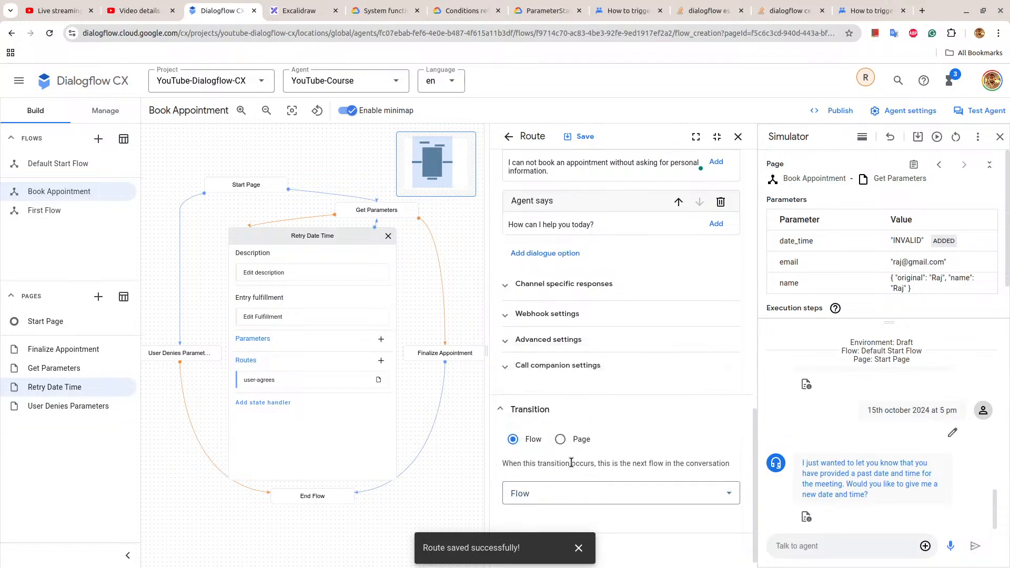
click(559, 440)
click(564, 494)
scroll(567, 477, down, 5)
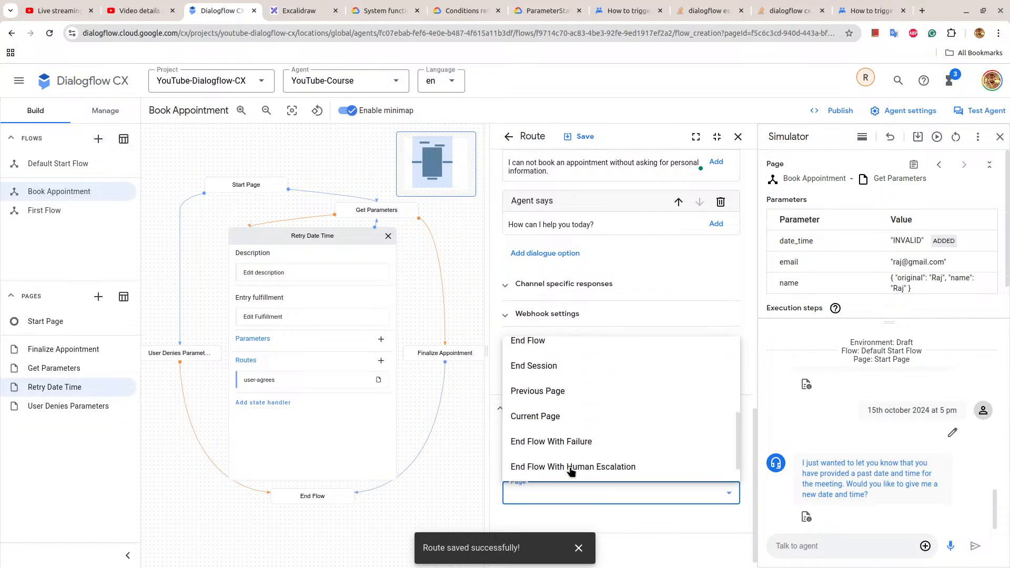
click(547, 341)
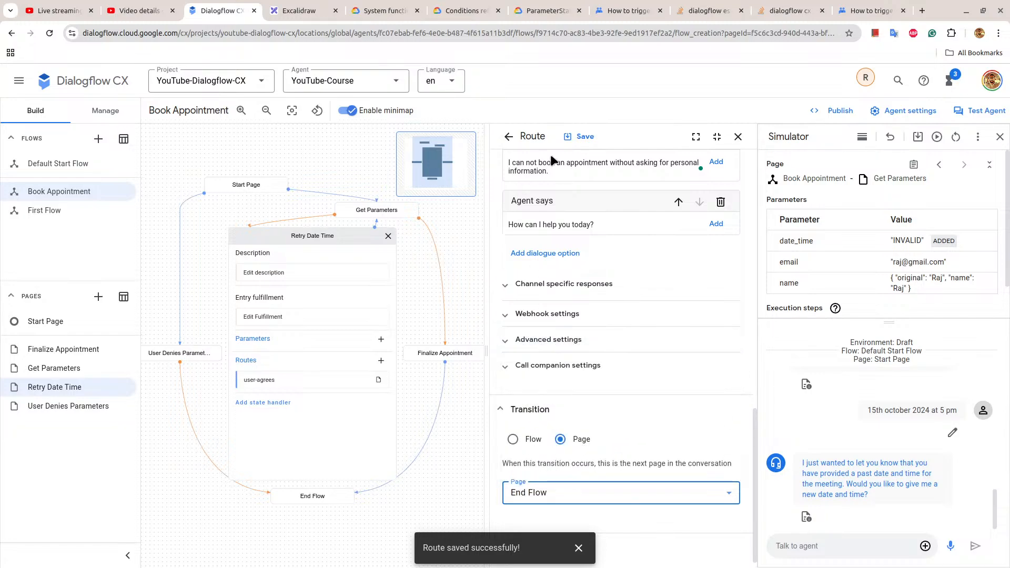
click(738, 136)
click(485, 237)
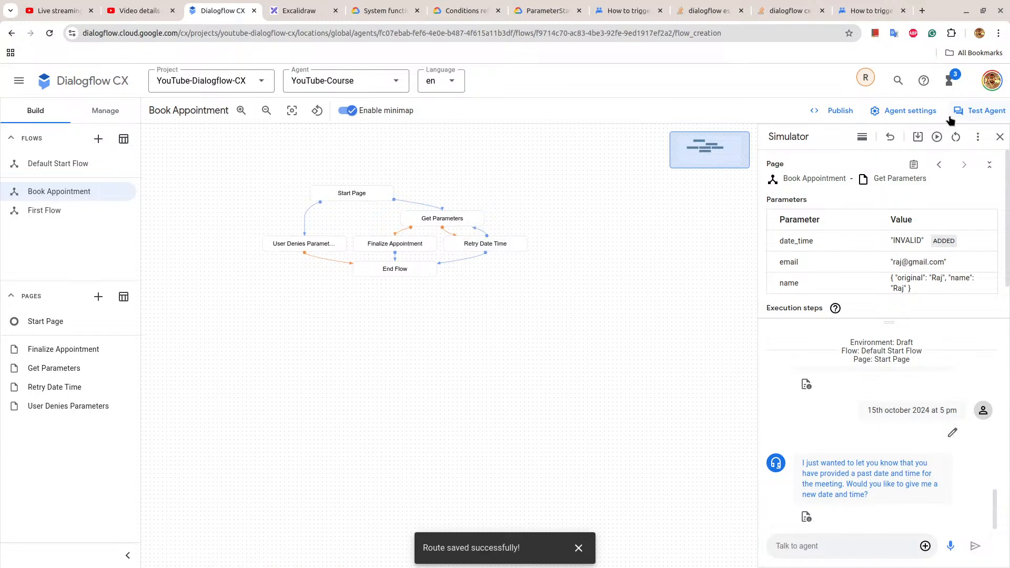
Replay the simulator test, answer yes to giving a new date and time, and inspect the user-agrees route behind the last execution step.
click(942, 136)
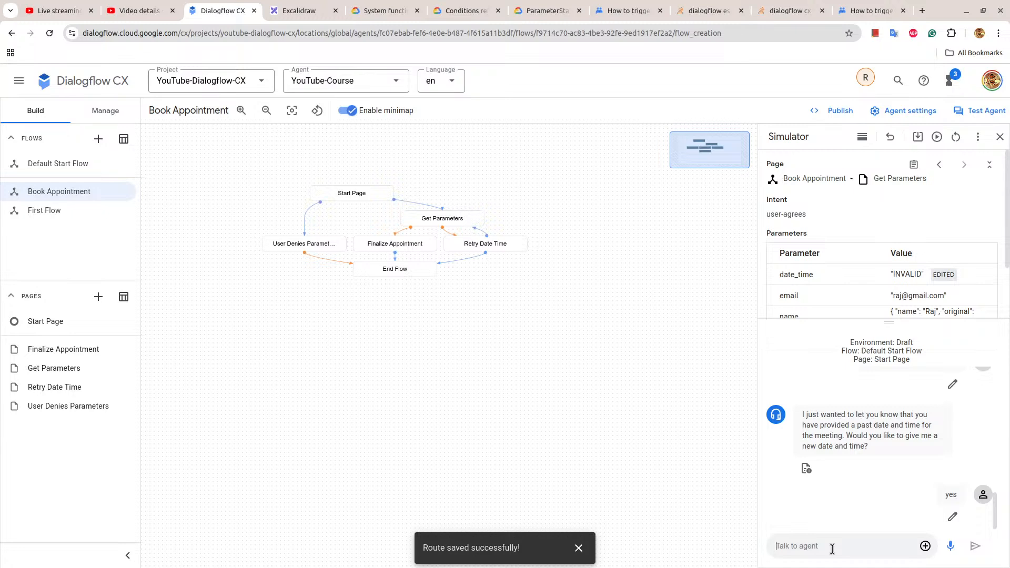
scroll(818, 172, down, 2)
click(902, 295)
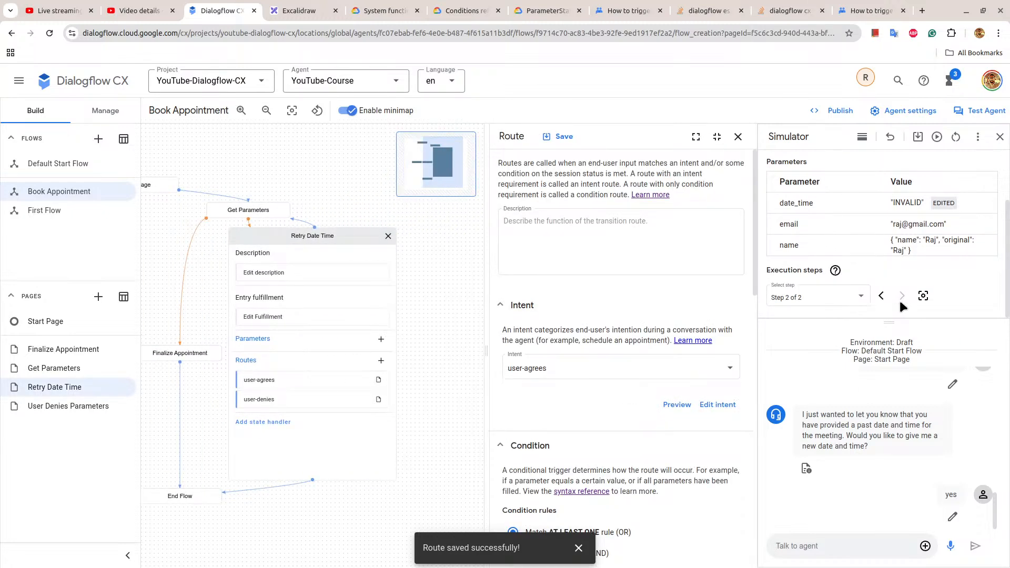
scroll(617, 405, down, 12)
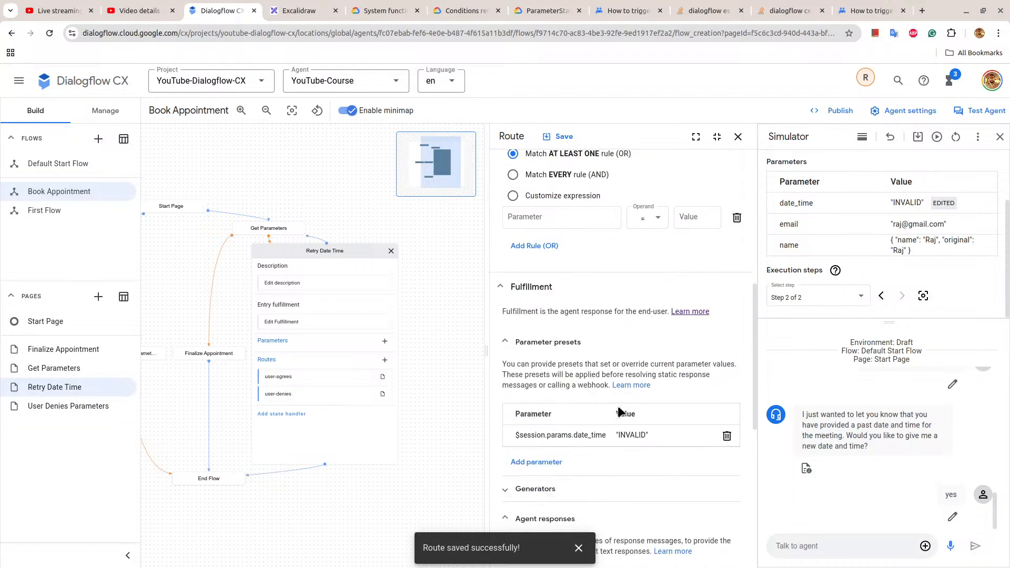
scroll(618, 406, down, 3)
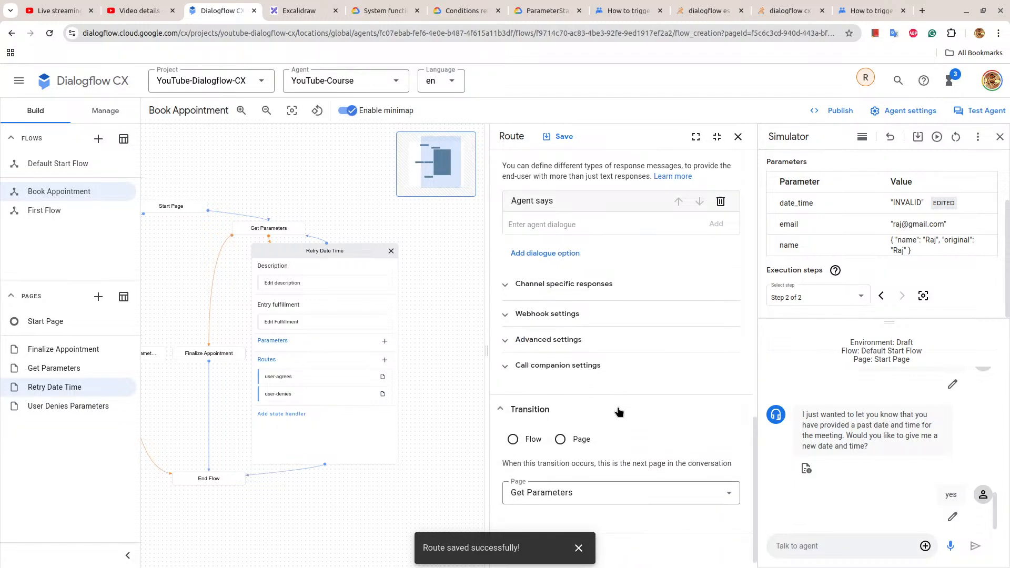
double_click(897, 198)
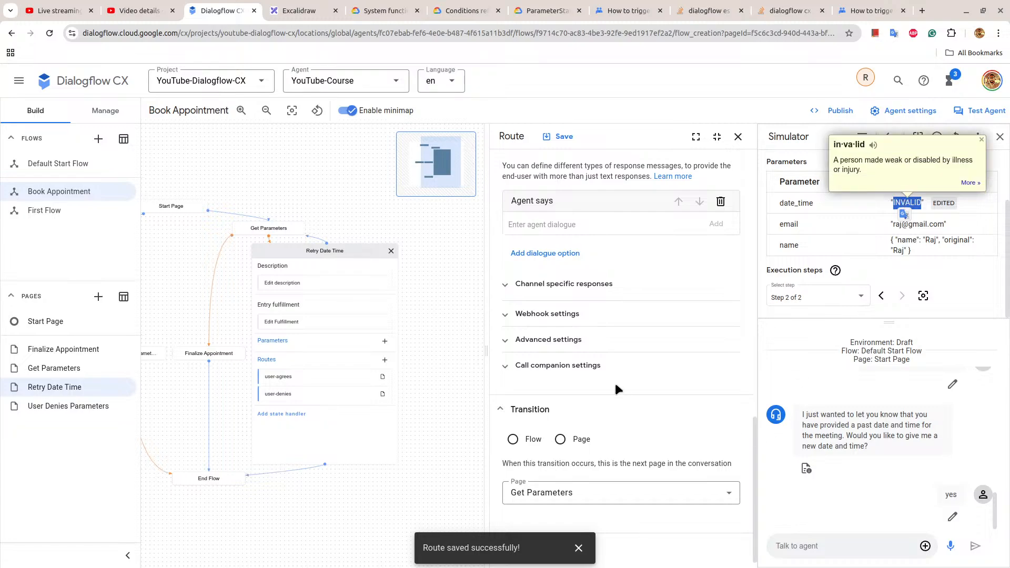
Change the user-agrees route's $session.params.date_time preset to INVALID without quotes, save it, and replay the simulator test.
scroll(658, 365, up, 2)
scroll(658, 342, up, 2)
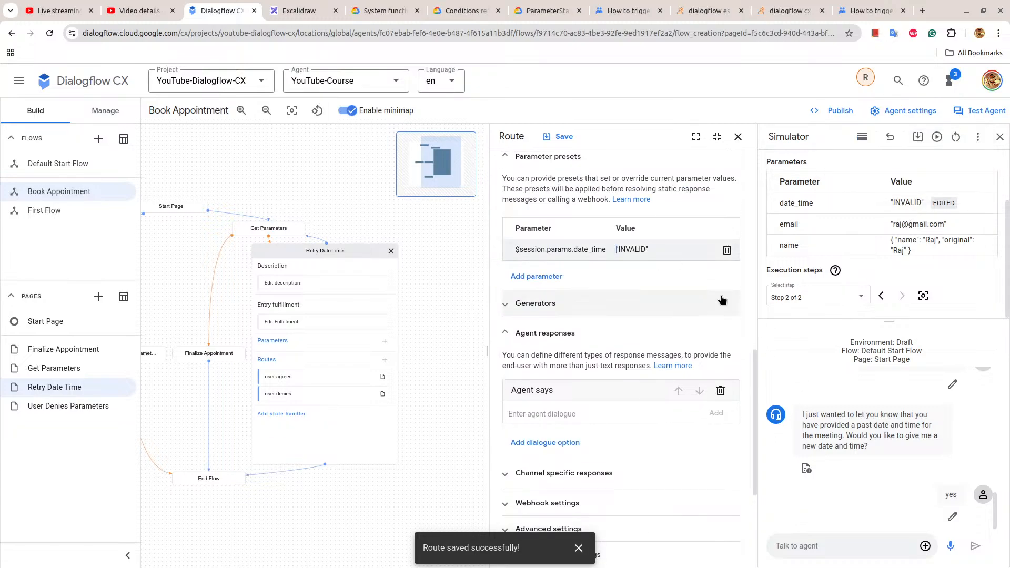
key(BackSpace)
click(562, 138)
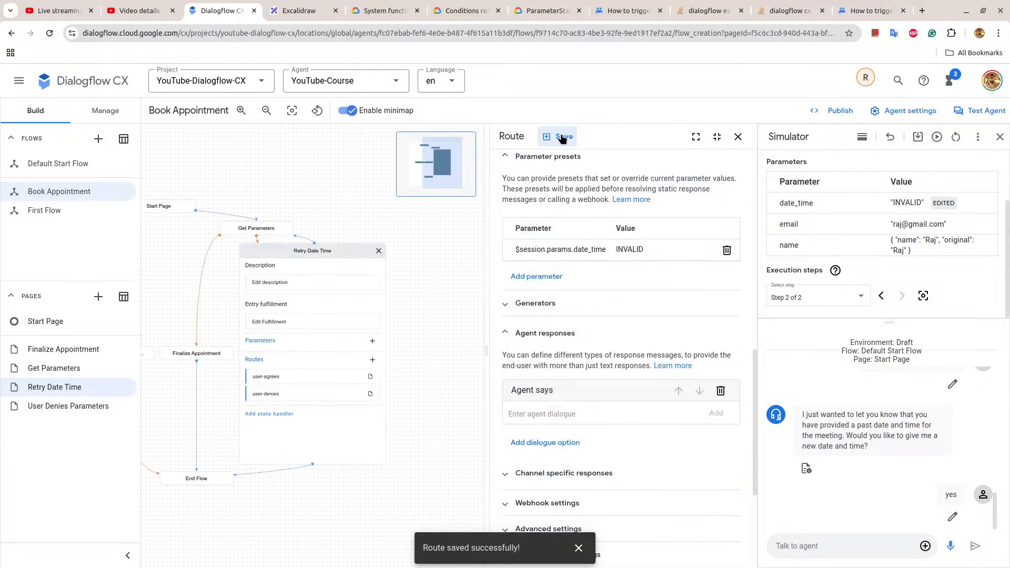
click(562, 138)
click(940, 136)
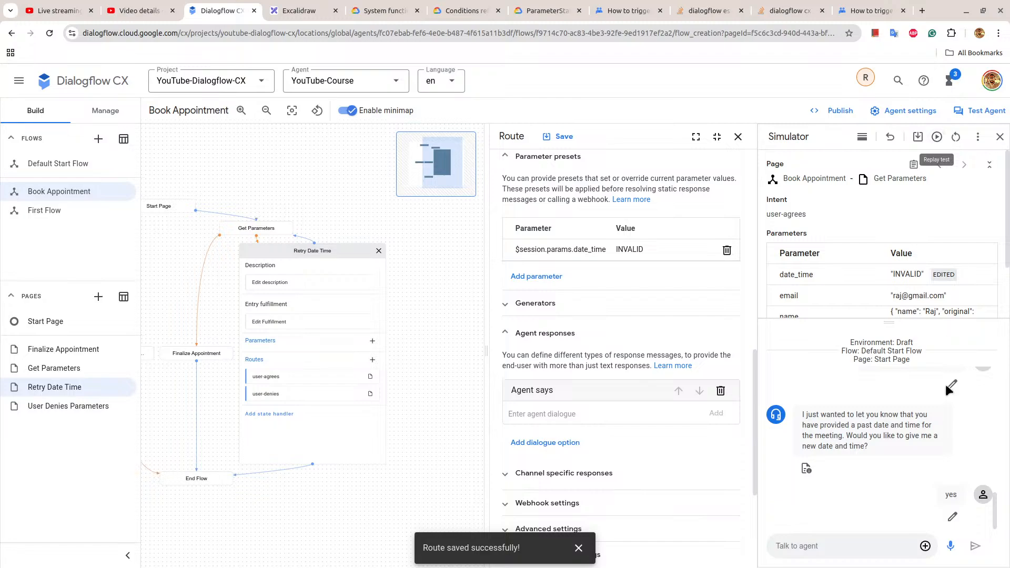
click(738, 137)
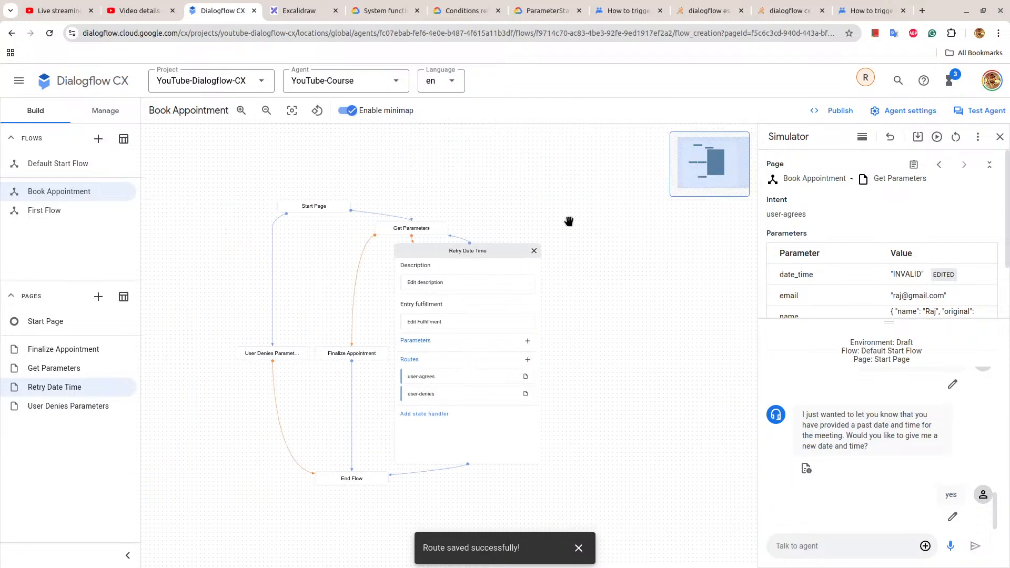
Review the date_time parameter's settings and initial prompt fulfillment on the Get Parameters page.
click(429, 227)
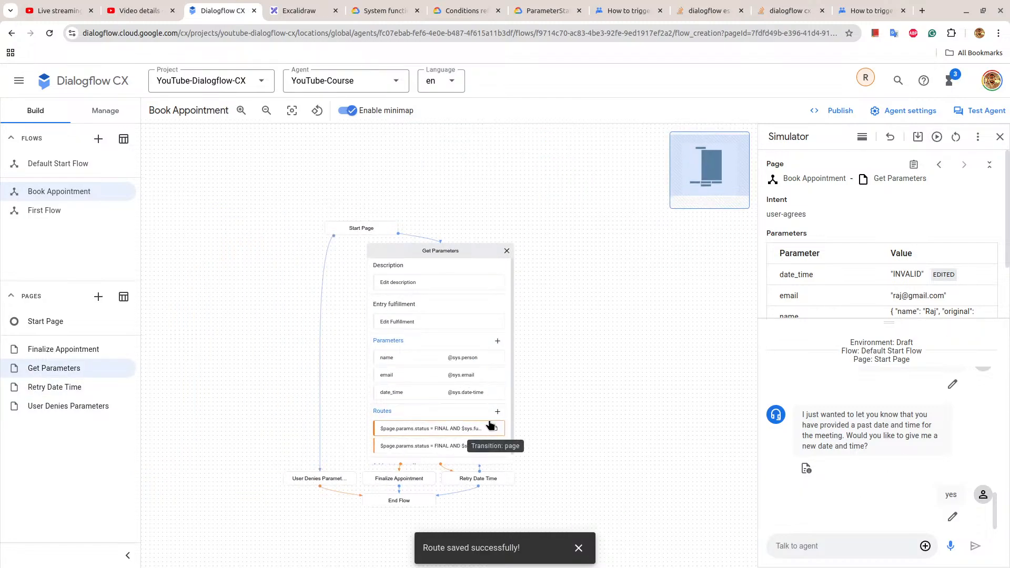
click(465, 396)
scroll(582, 337, down, 5)
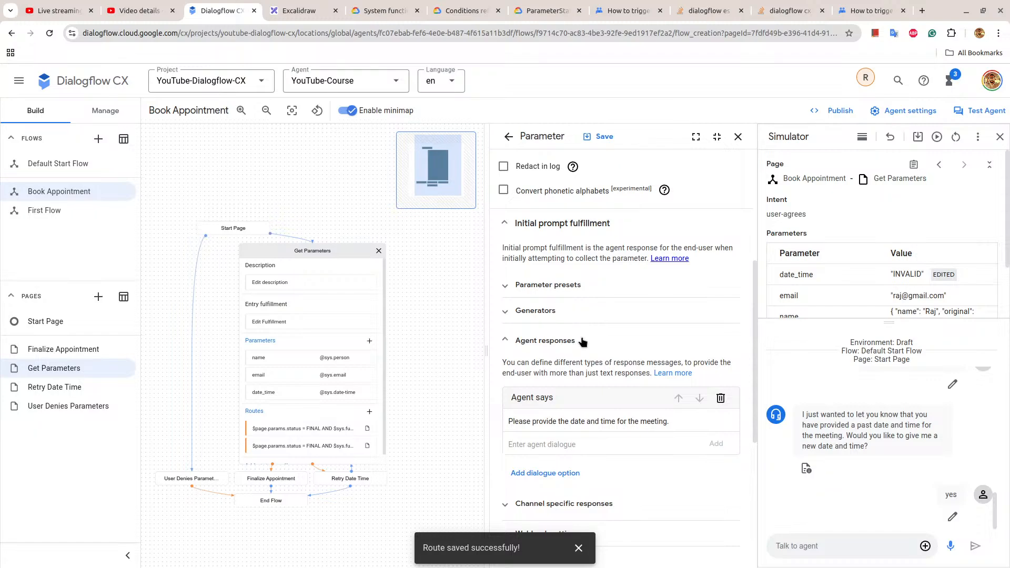
scroll(582, 339, up, 5)
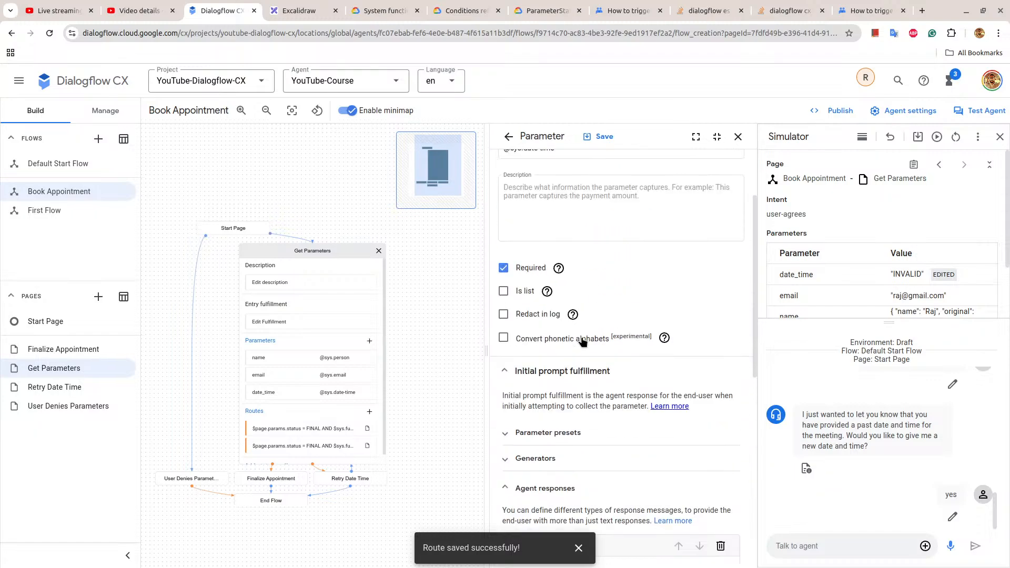
Close the date_time parameter and read the INVALID entry in the ParameterState reference documentation.
click(739, 137)
click(870, 11)
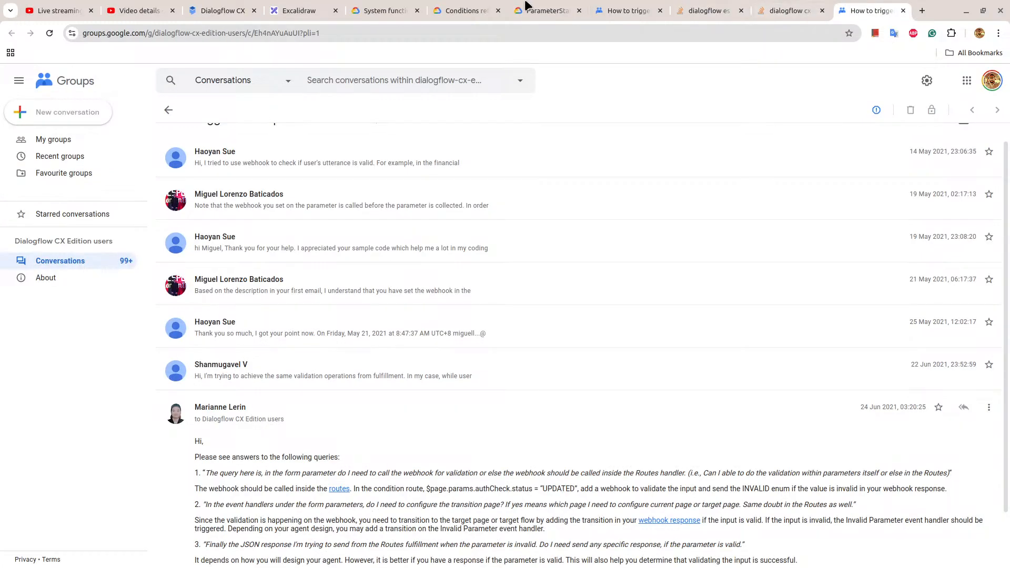
click(542, 11)
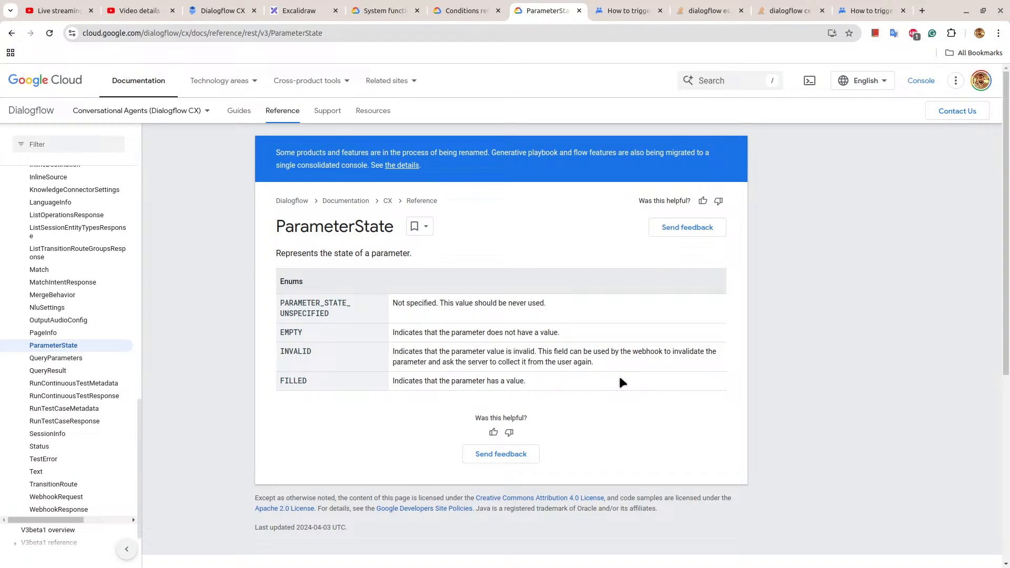
drag(394, 354, 603, 367)
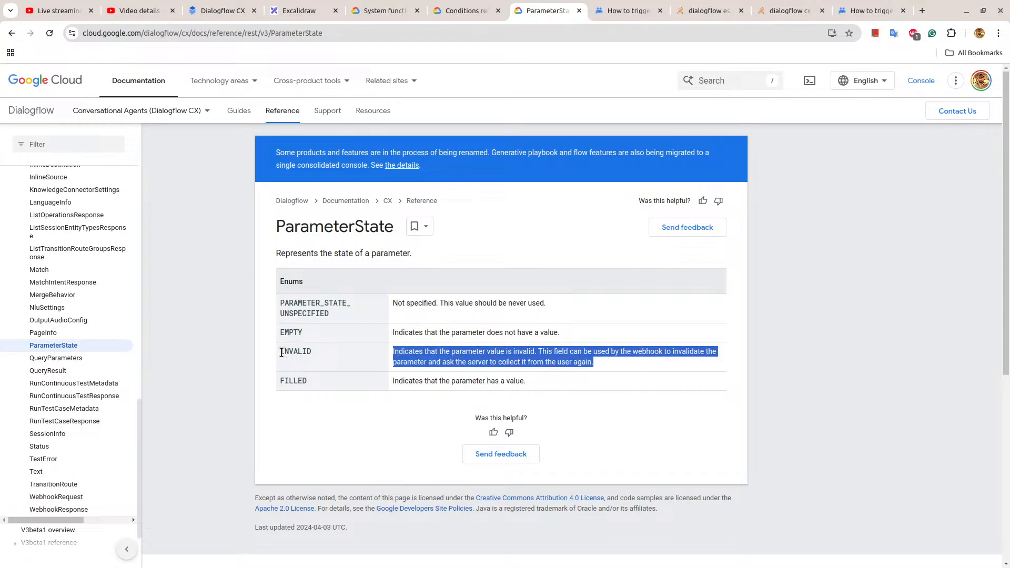
drag(282, 352, 604, 368)
click(597, 364)
drag(283, 352, 606, 368)
In Dialogflow CX, remove the closing question from Get Parameters' past-date route response and add a second text response, "How can I help you today?".
click(226, 11)
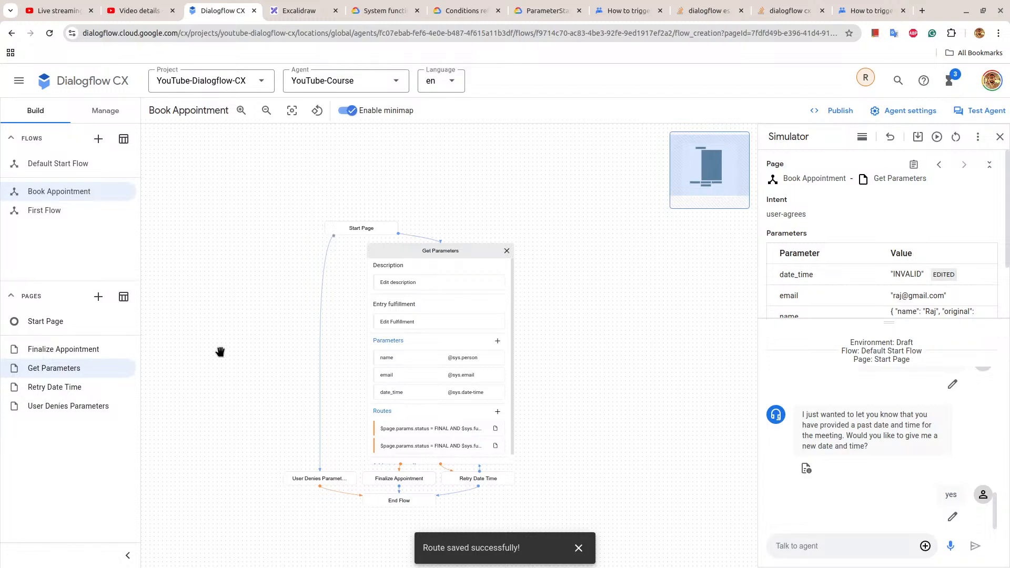
click(437, 446)
scroll(621, 375, down, 6)
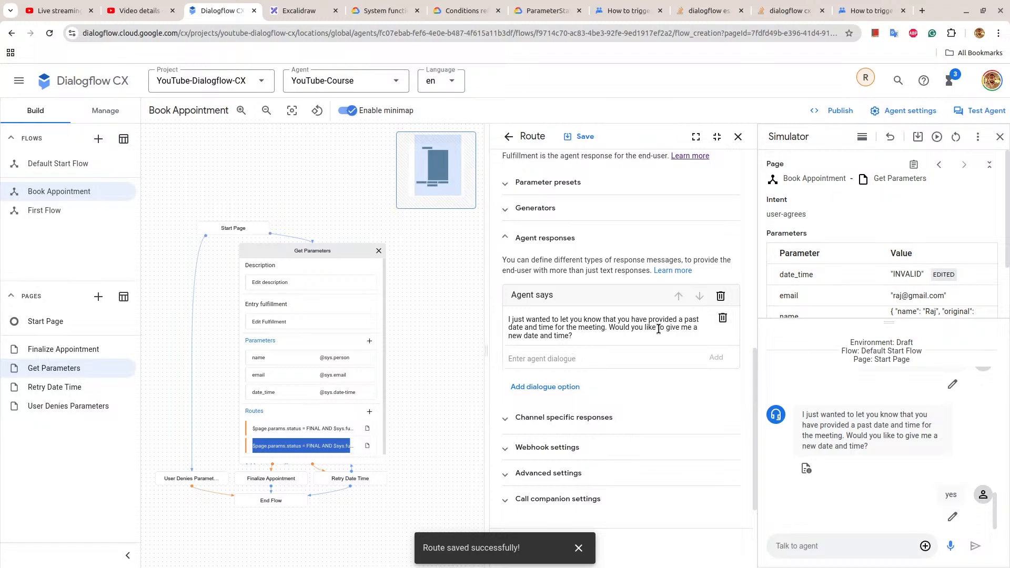
drag(610, 325, 621, 333)
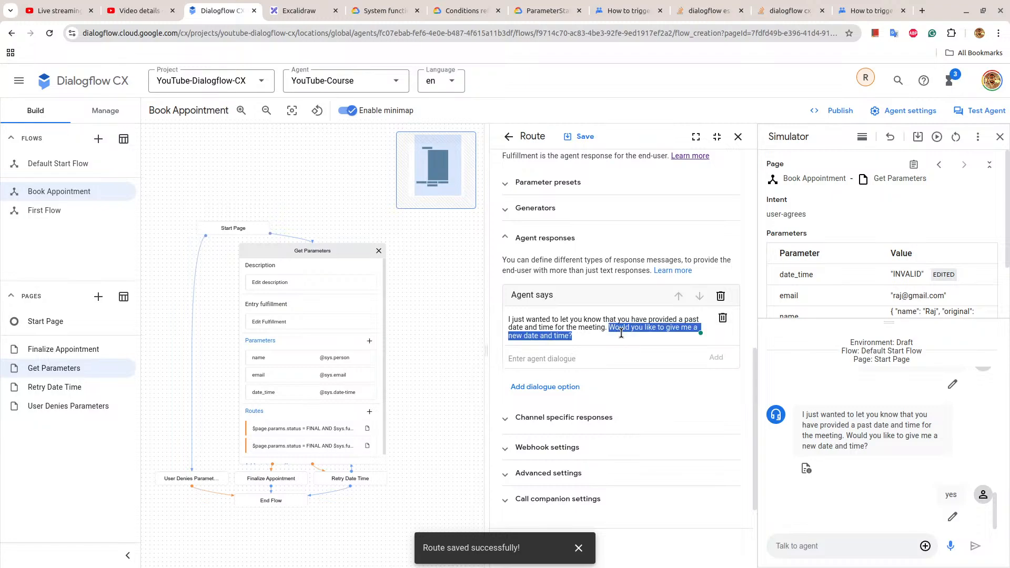
key(BackSpace)
click(591, 378)
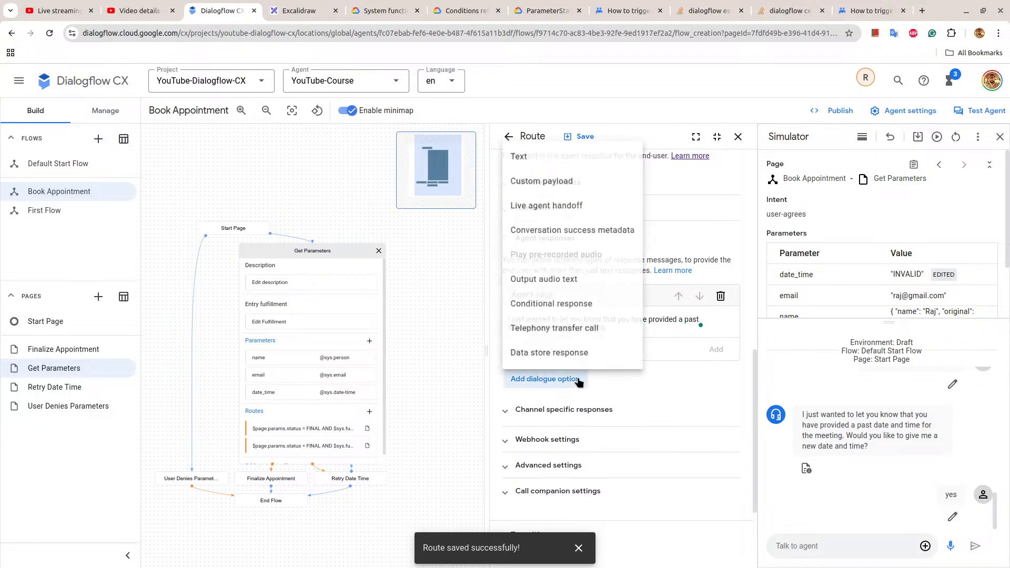
click(526, 149)
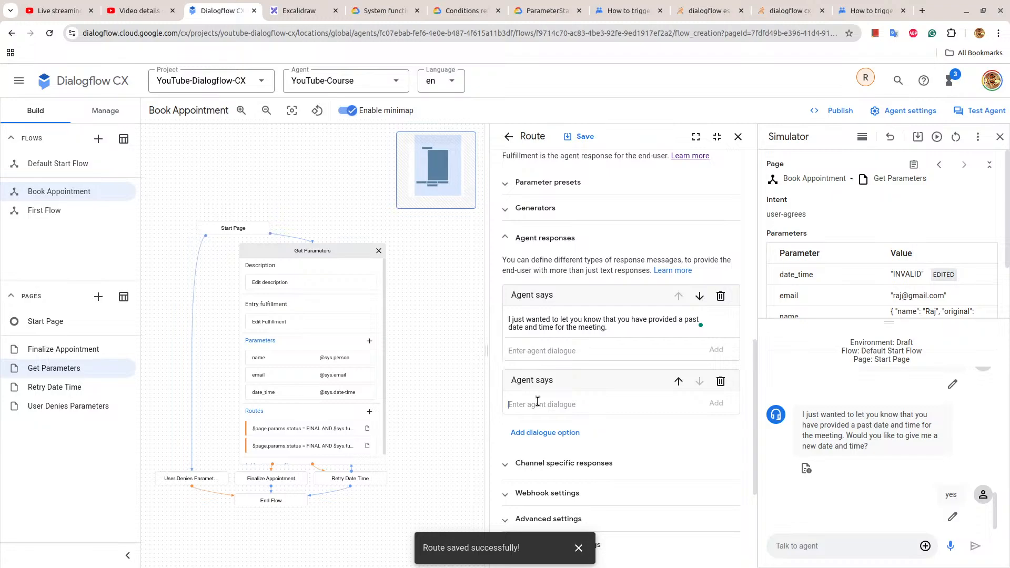
text(Hoe)
click(716, 404)
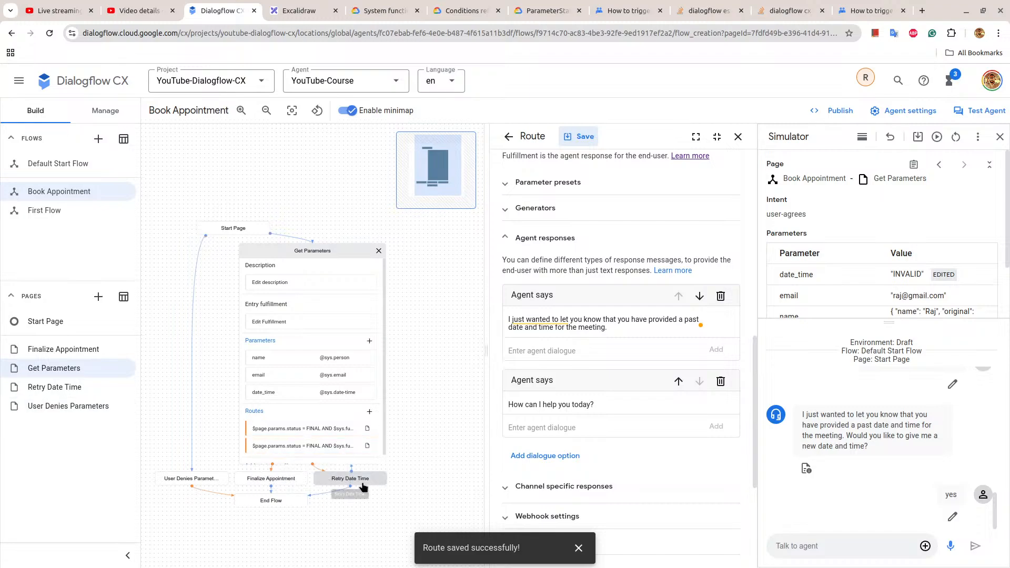
Set the past-date route on Get Parameters to transition to the End Flow page and save it.
click(330, 451)
scroll(633, 407, down, 15)
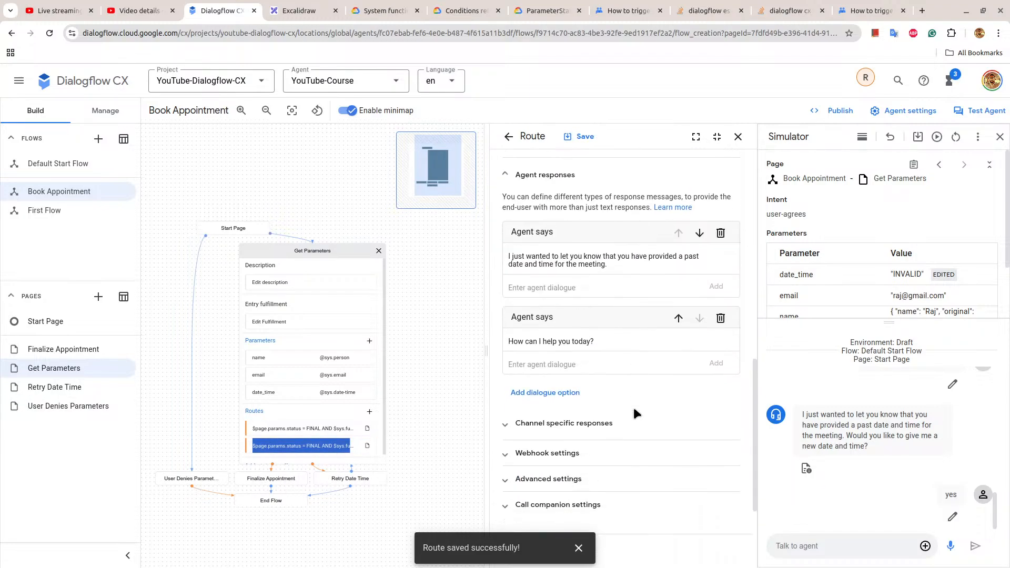
click(548, 491)
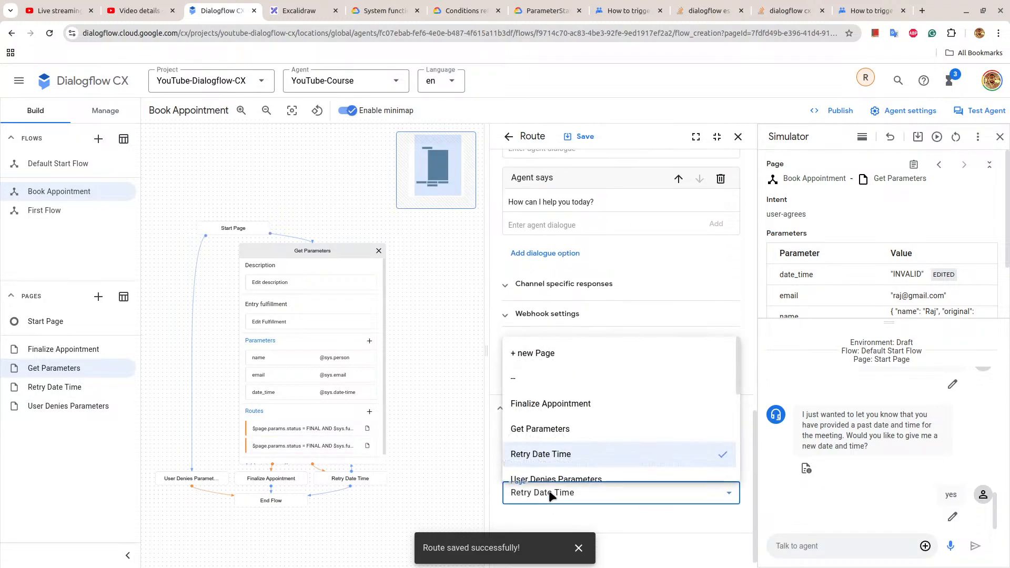
scroll(581, 453, down, 3)
click(557, 345)
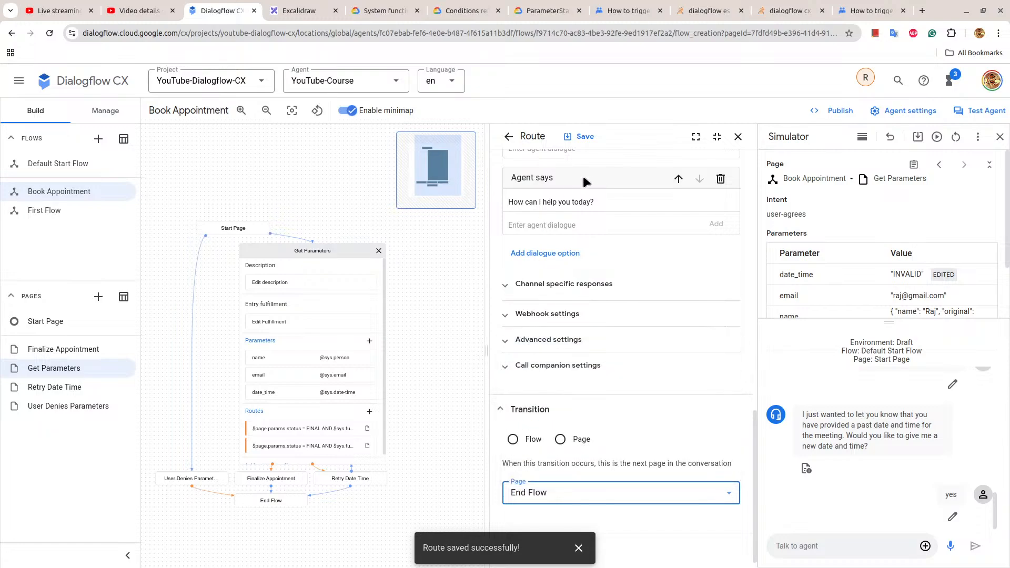
click(584, 138)
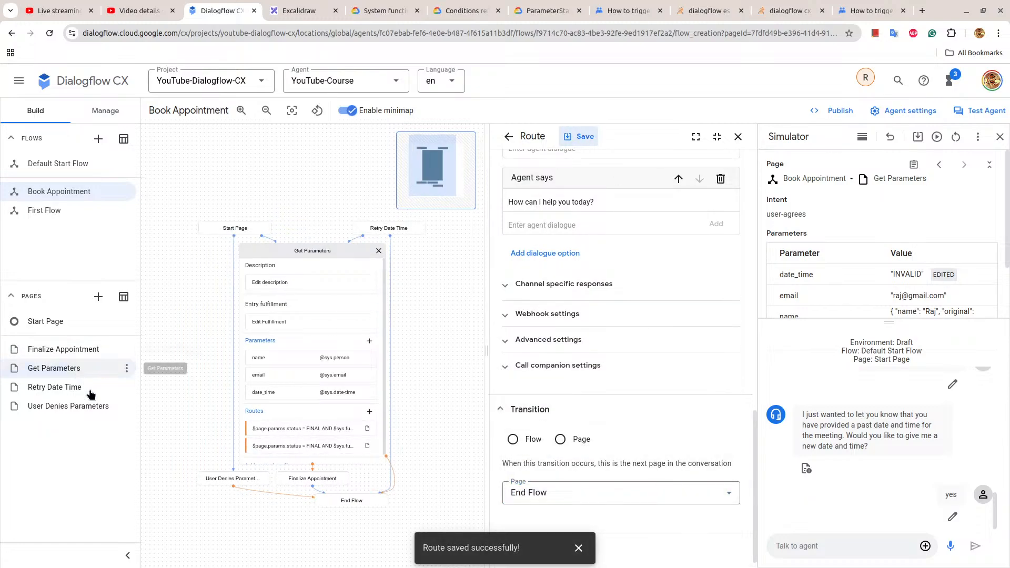
Close the Get Parameters page and delete the Retry Date Time page from the Book Appointment flow.
click(343, 248)
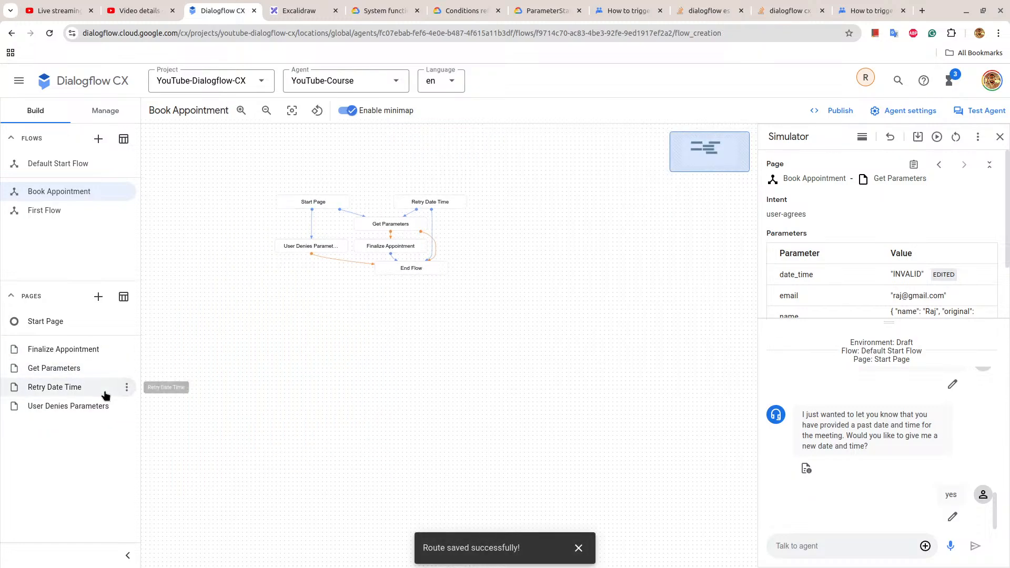
click(127, 387)
click(185, 465)
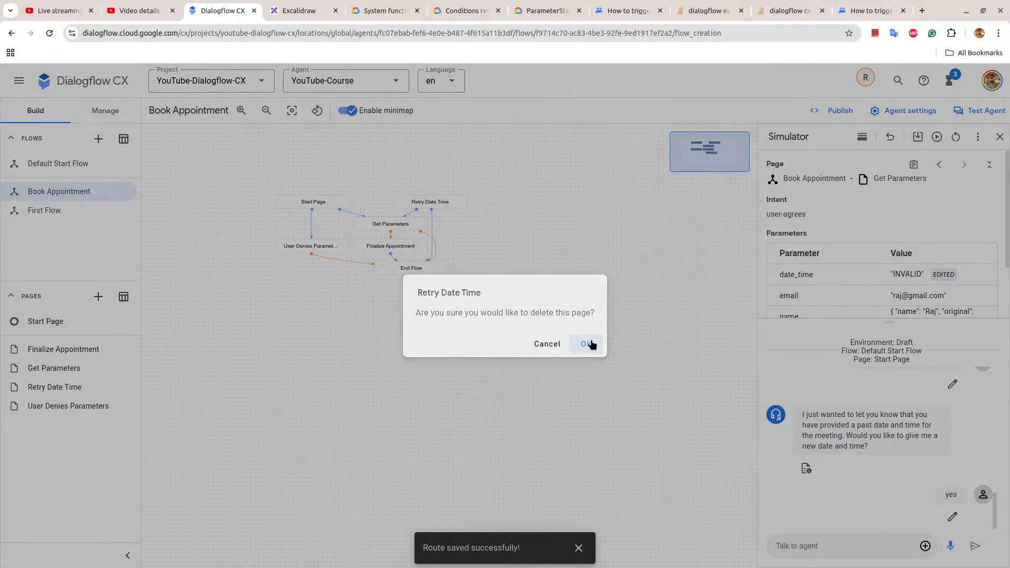
click(585, 343)
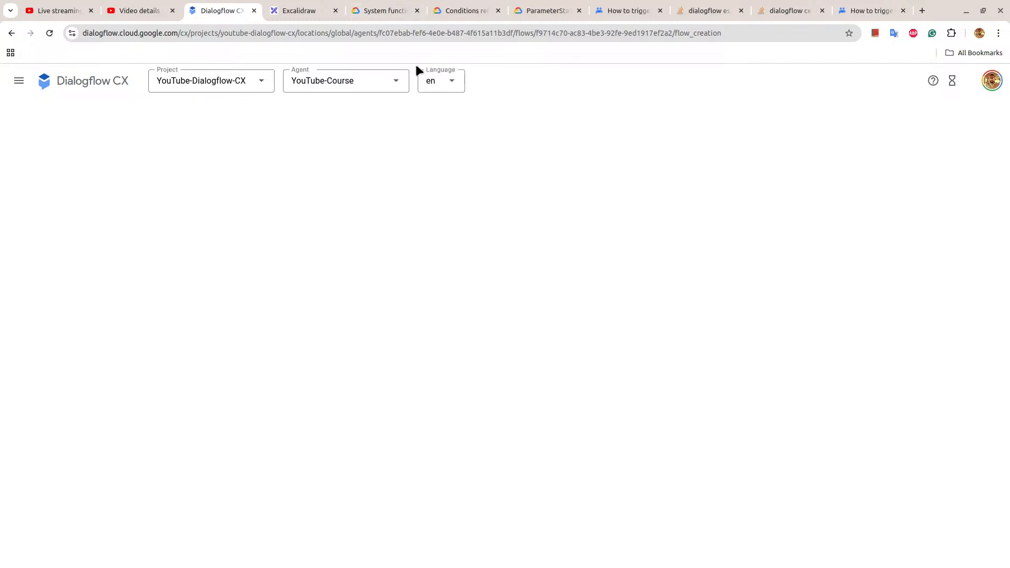
In the Excalidraw checklist dated 19th October 2024, mark Appointment scheduler chatbot with an x and add an unchecked "Dialogflow Messenger" item.
click(325, 9)
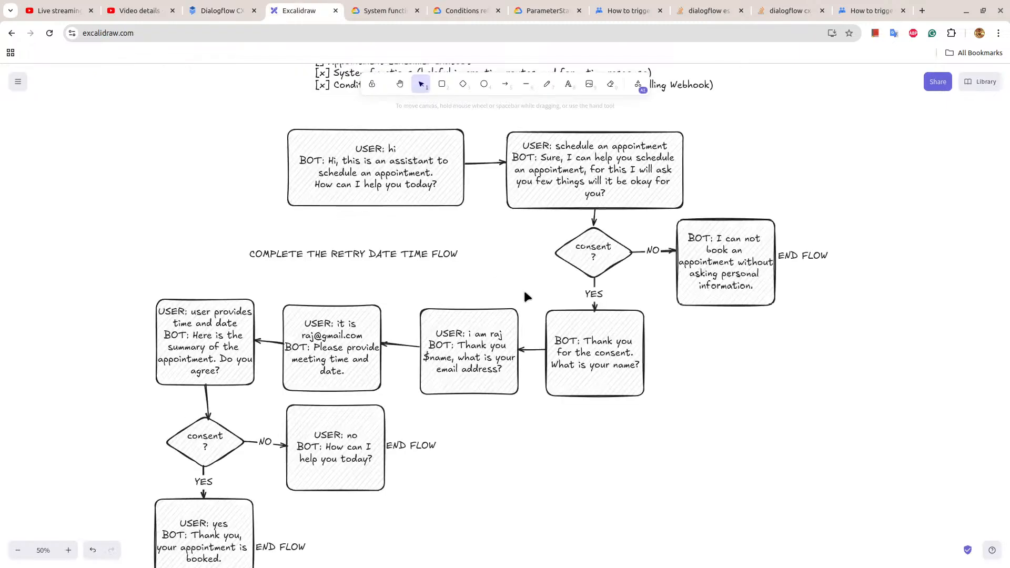
double_click(727, 214)
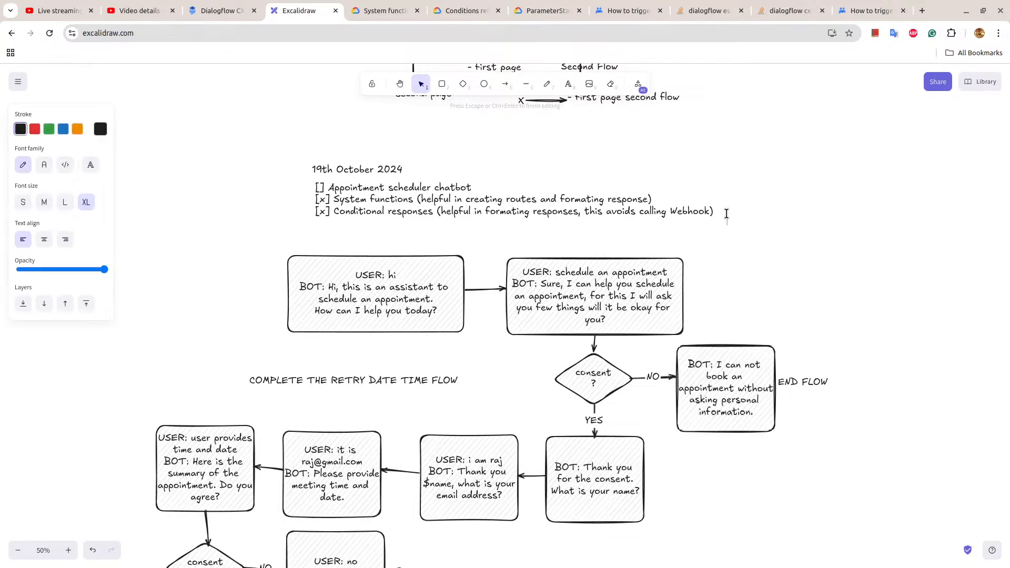
click(717, 215)
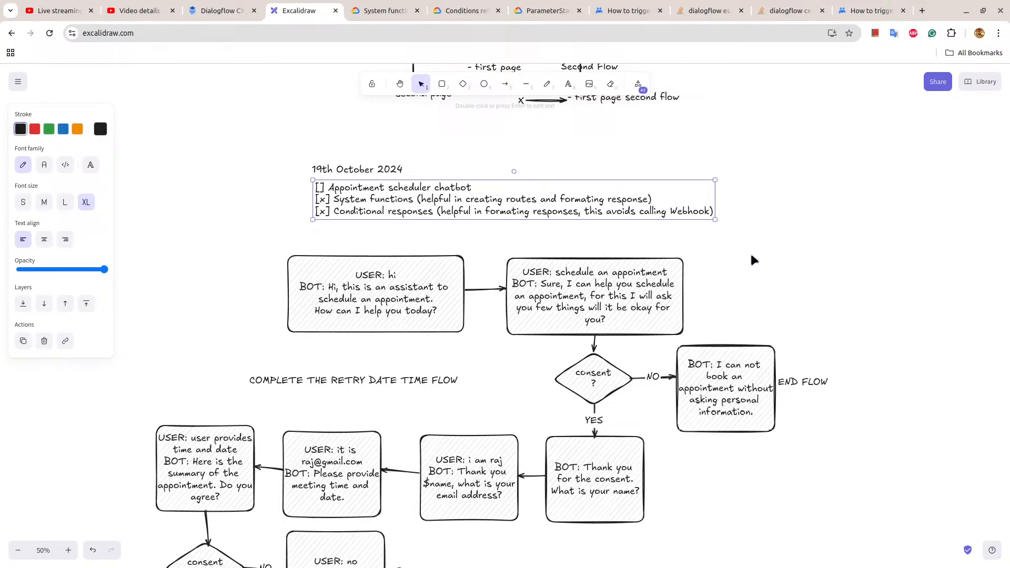
double_click(690, 199)
key(Right)
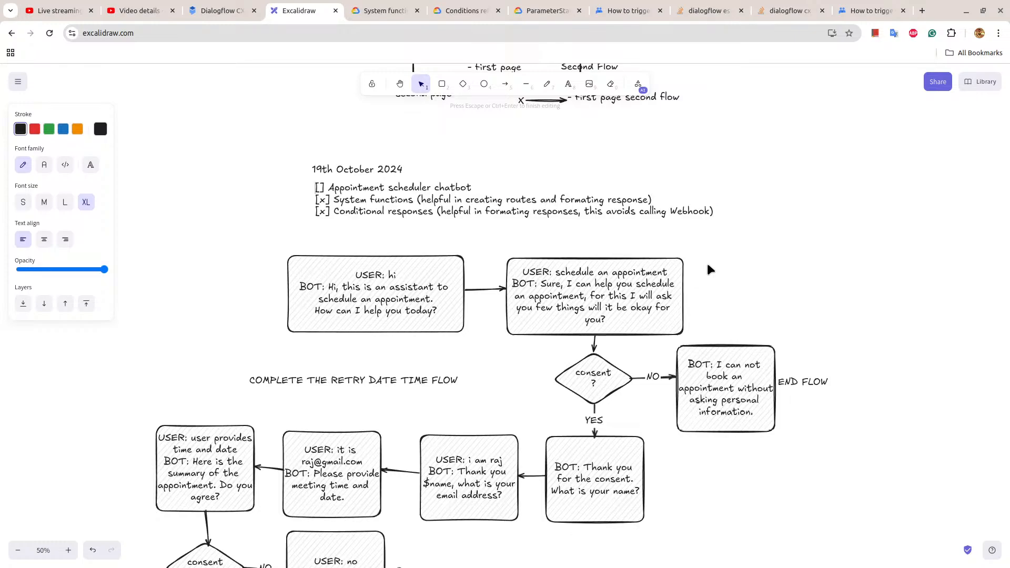
text(x)
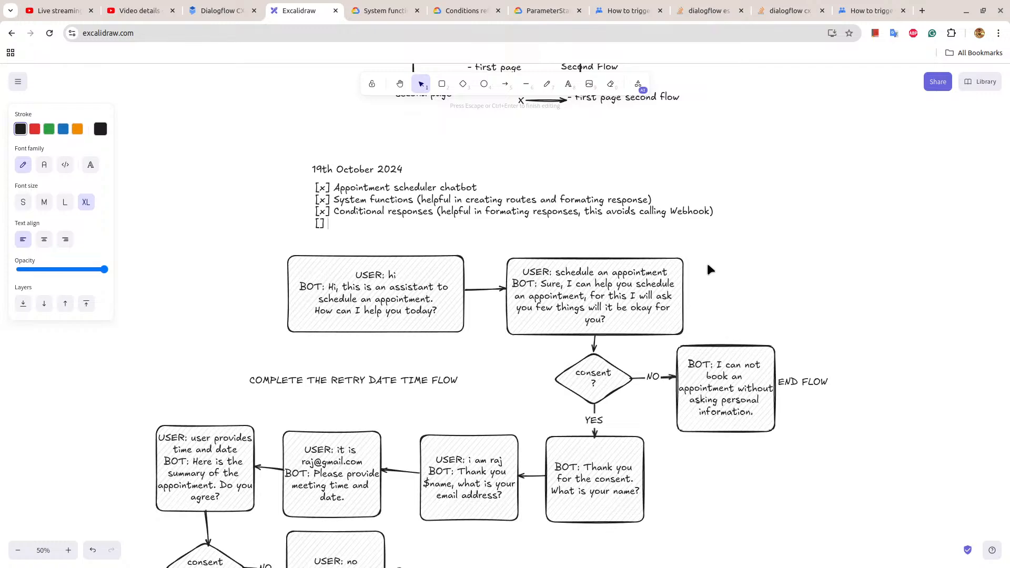
text(Dialogflow Messenger)
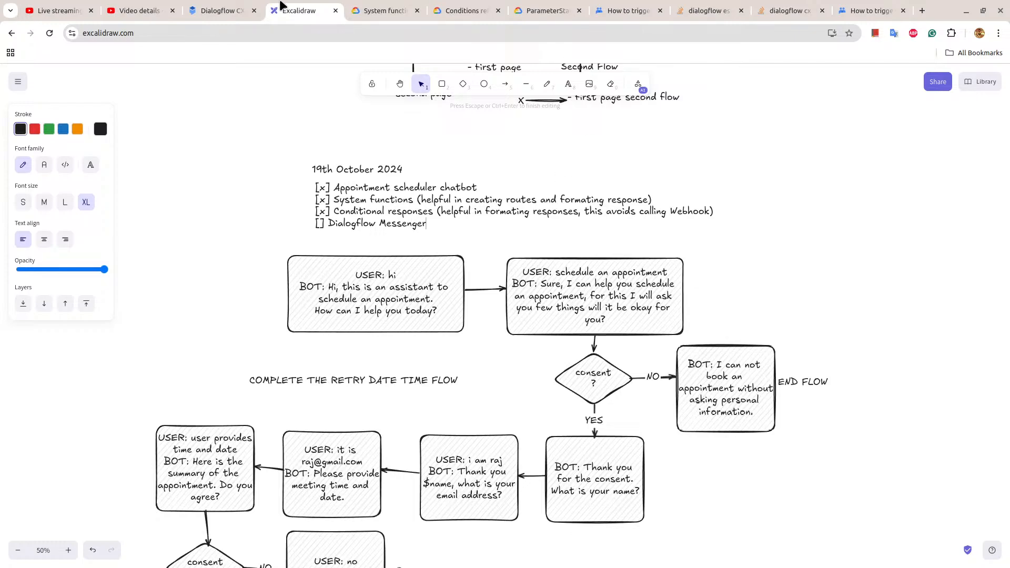
Return to Dialogflow CX, start a simulator test with "schedule an appointment", and answer yes to the consent question.
click(200, 11)
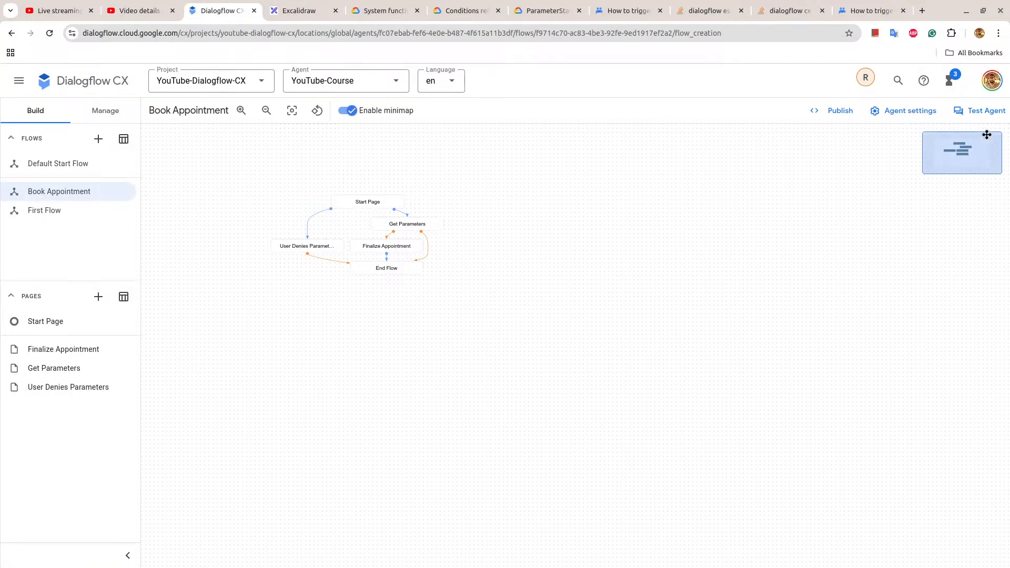
click(982, 115)
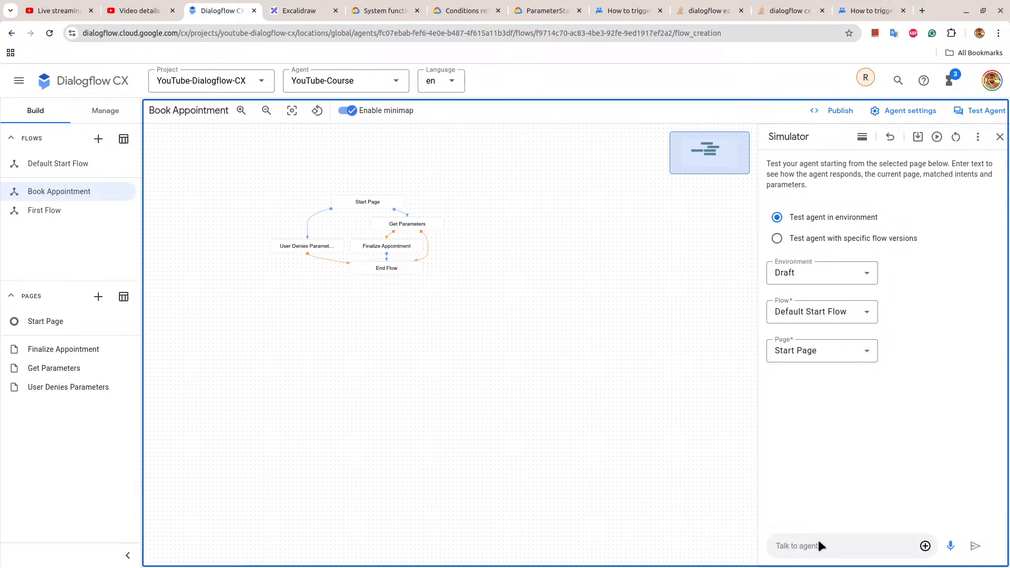
click(824, 546)
text(sc)
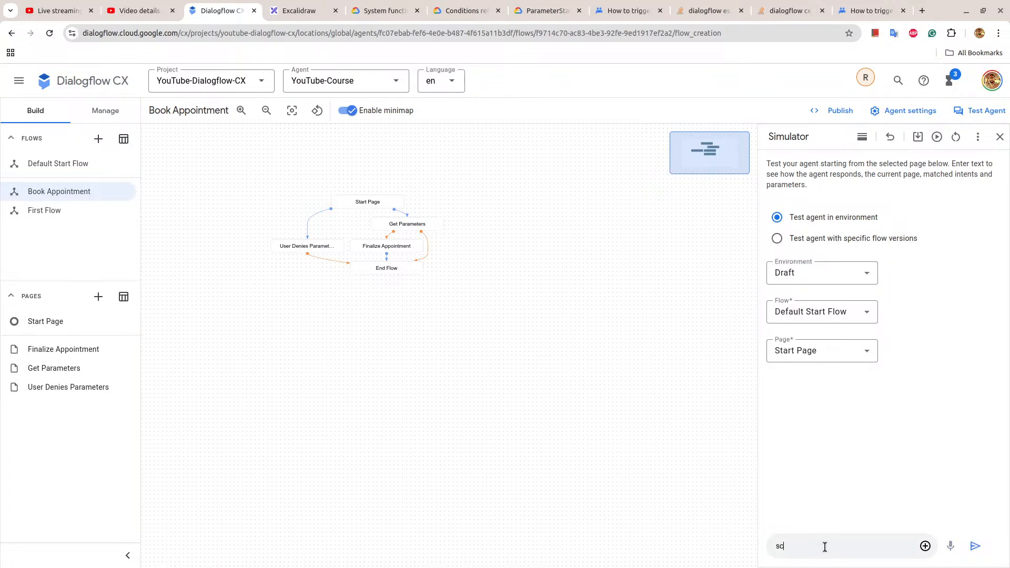
text(hedule an appointment)
key(Return)
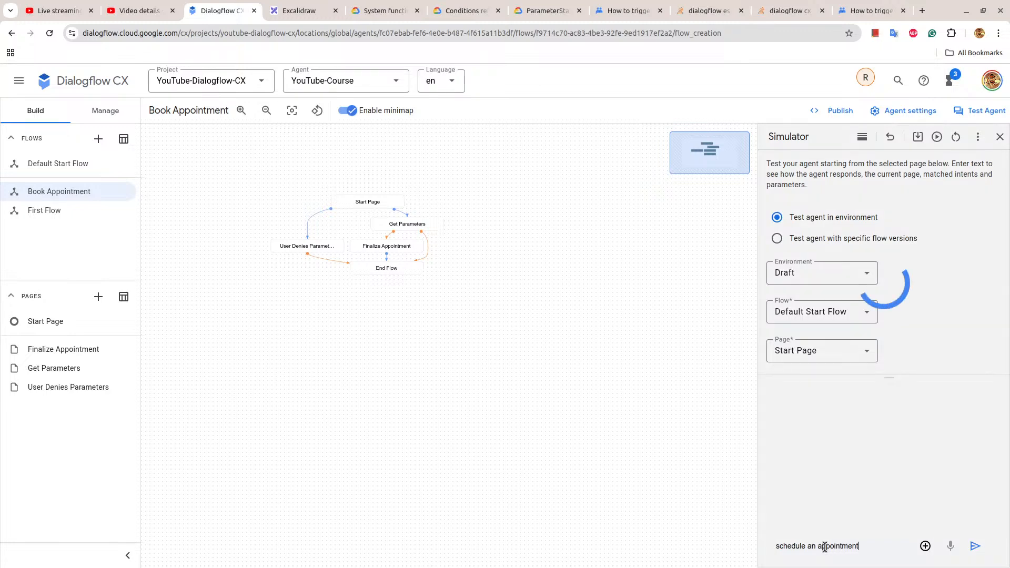
click(793, 542)
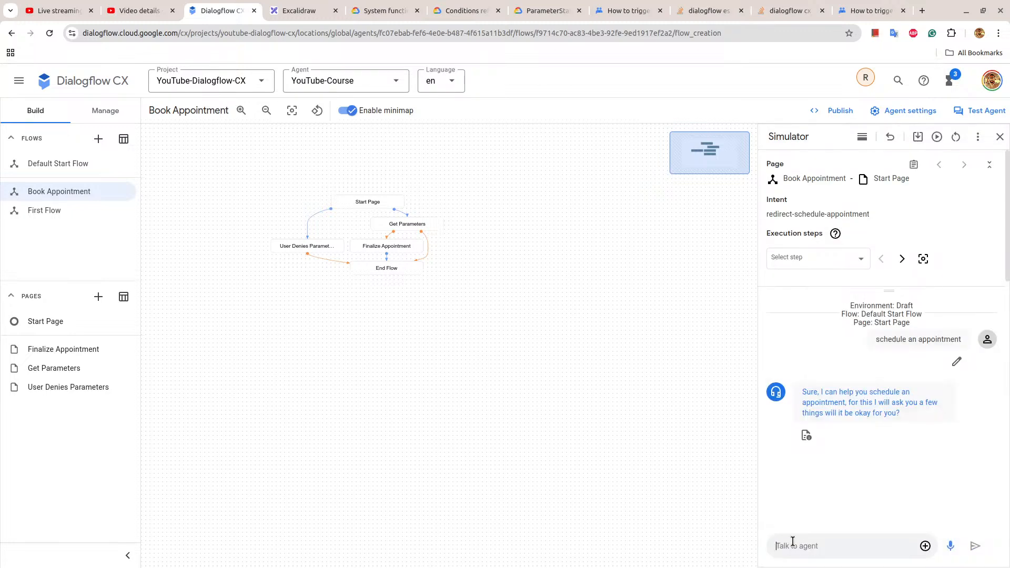
text(yes)
key(Return)
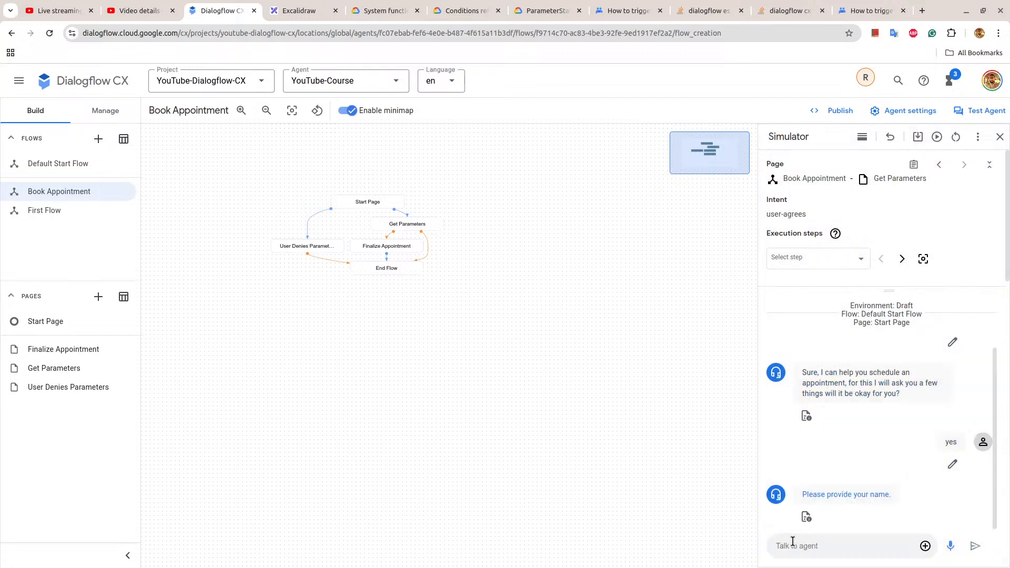
Supply the customer's name and email address in the simulator, and give "tomorrow at 5 pm" as the meeting time.
text(Raj)
key(Return)
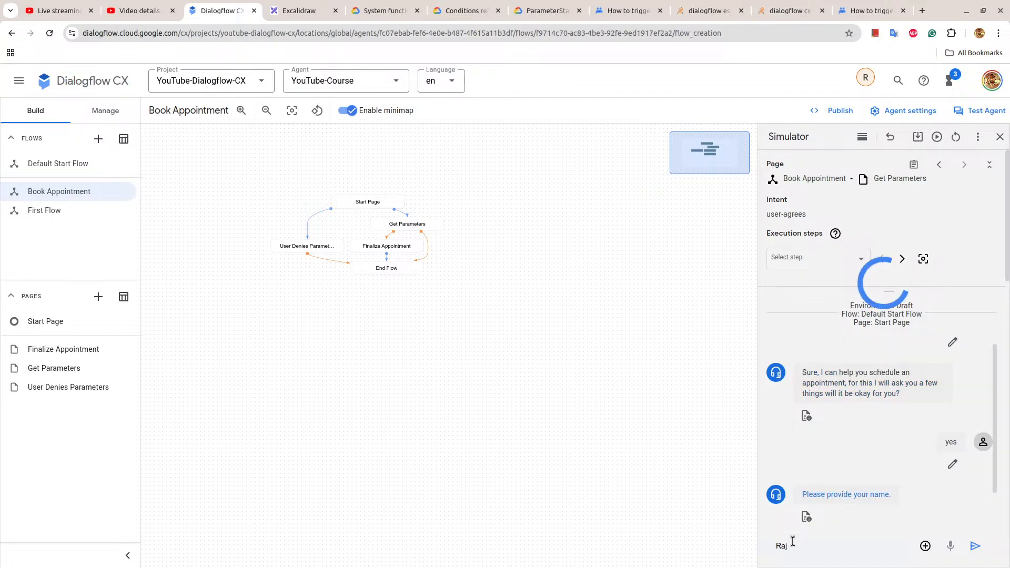
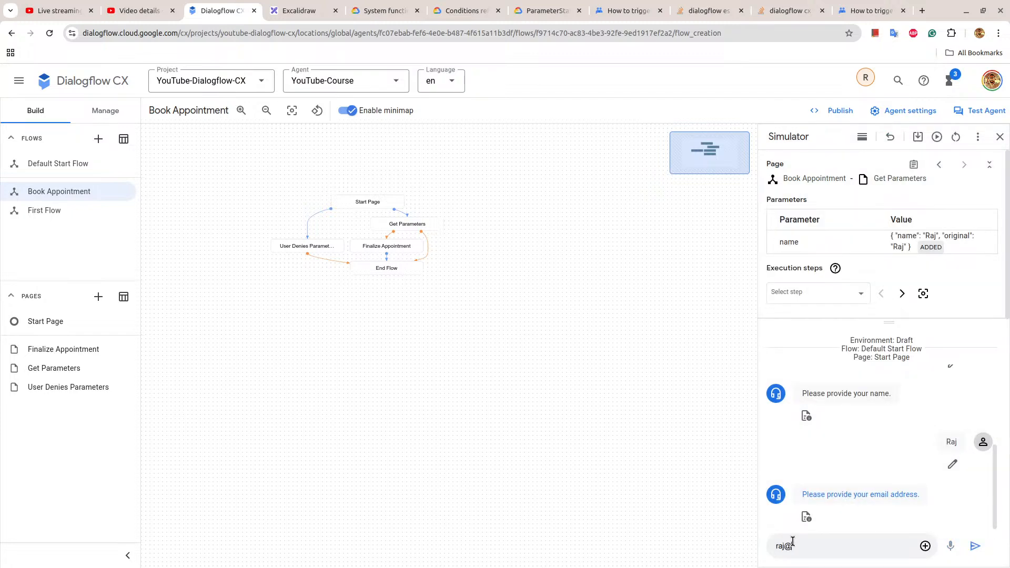
key(Return)
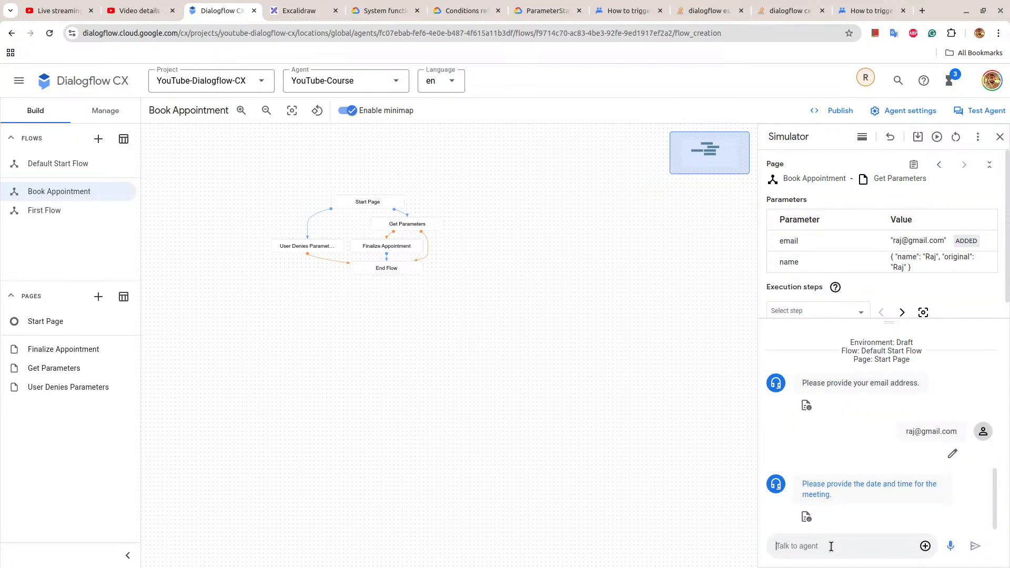
text(tomorrow at 5 pm)
key(Return)
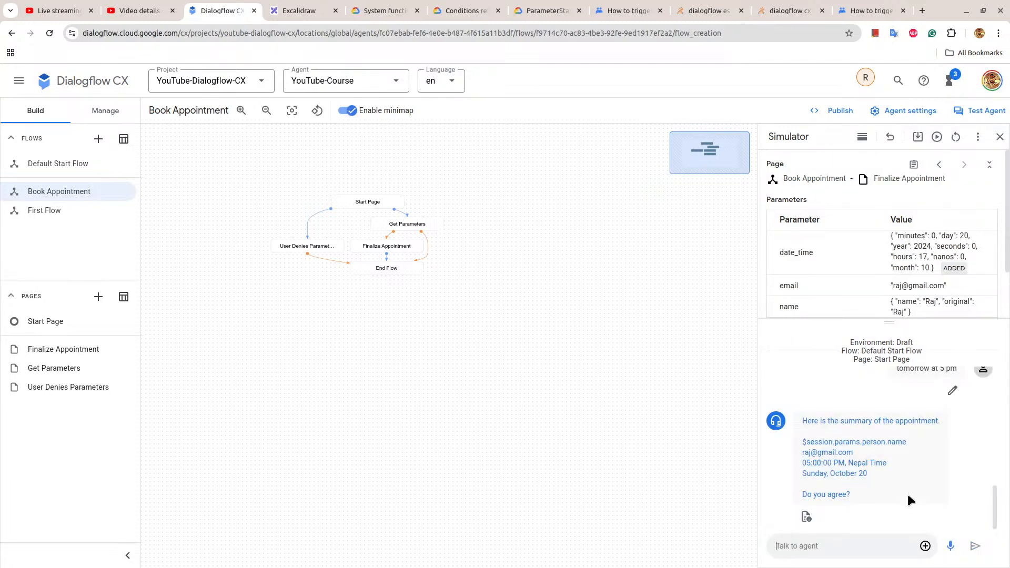
Agree to the appointment summary with yes and review the simulator conversation.
text(yes)
key(Return)
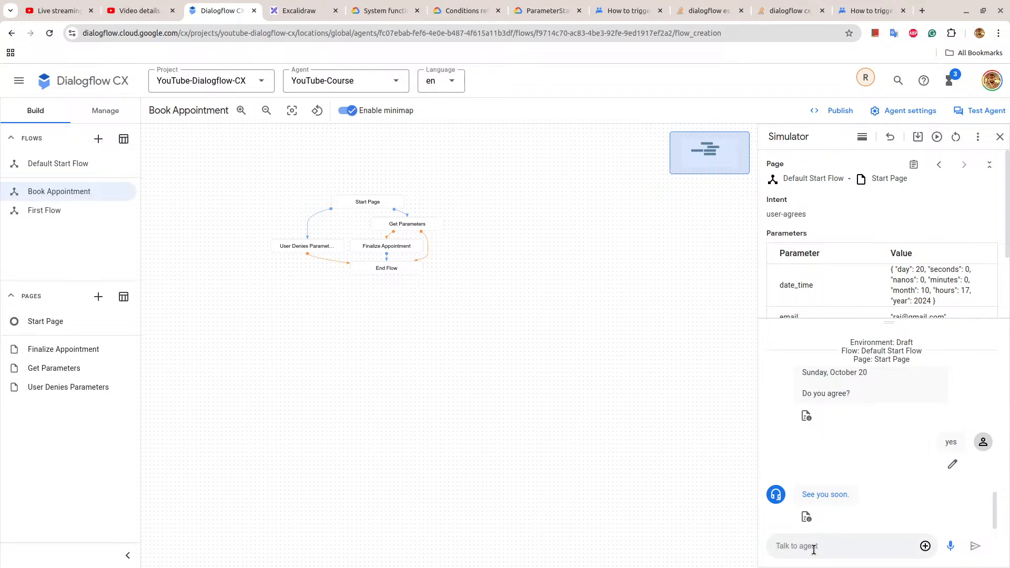
drag(851, 499, 828, 393)
scroll(844, 394, up, 4)
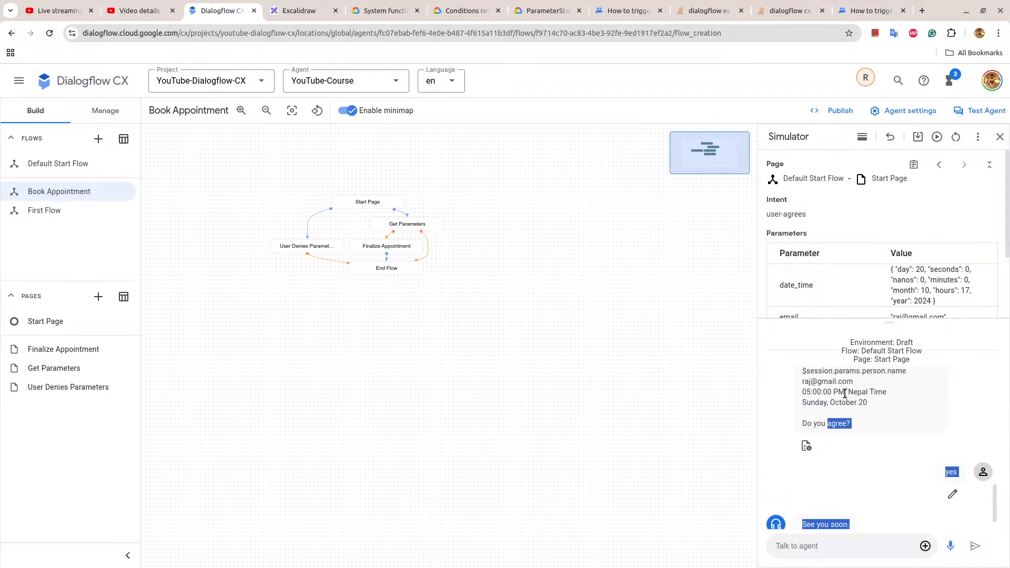
scroll(841, 390, up, 2)
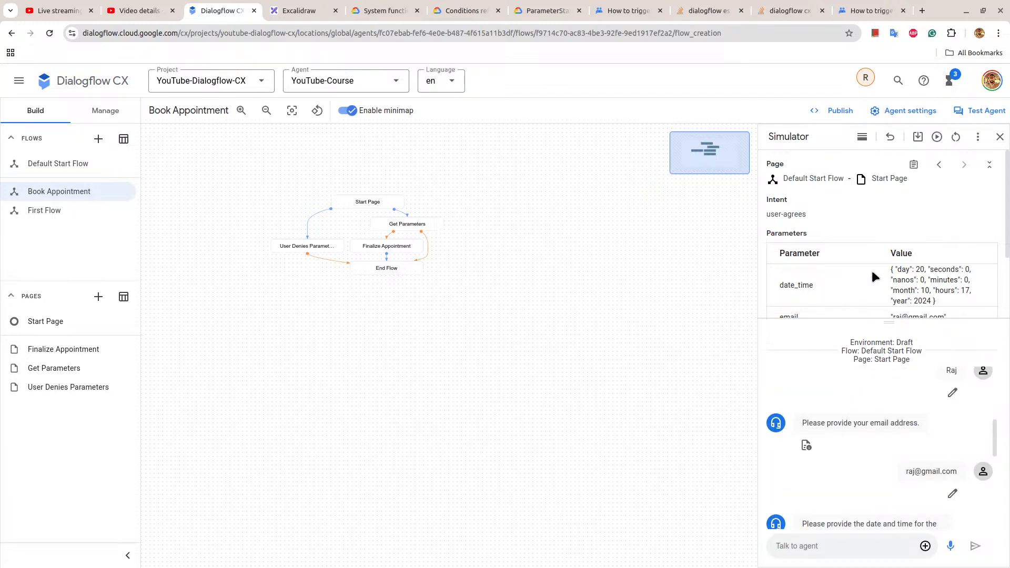
Examine the session parameters in the simulator and the fulfillment of the Finalize Appointment page's user-agrees route.
scroll(871, 268, down, 2)
scroll(842, 257, up, 2)
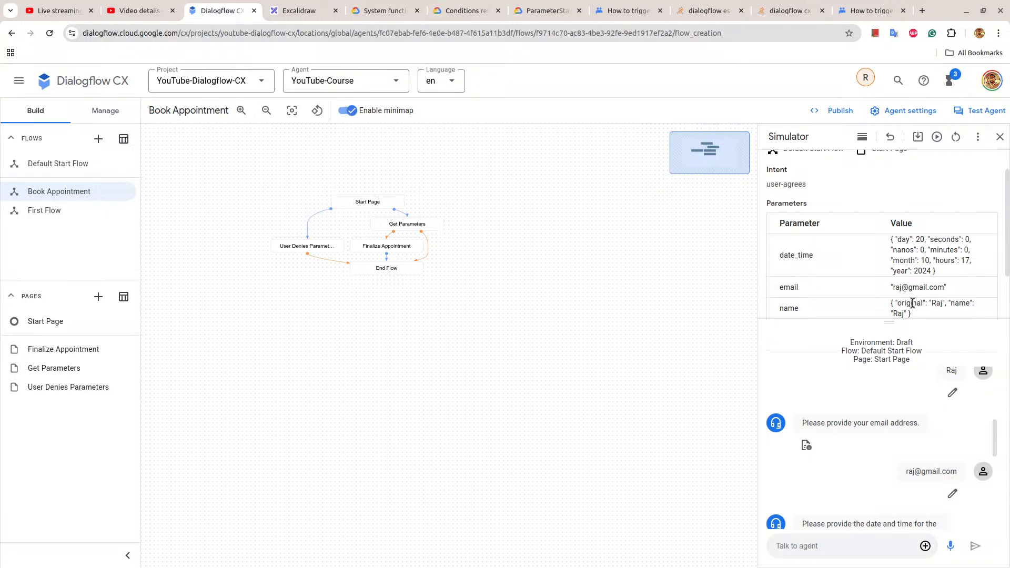
scroll(816, 248, down, 2)
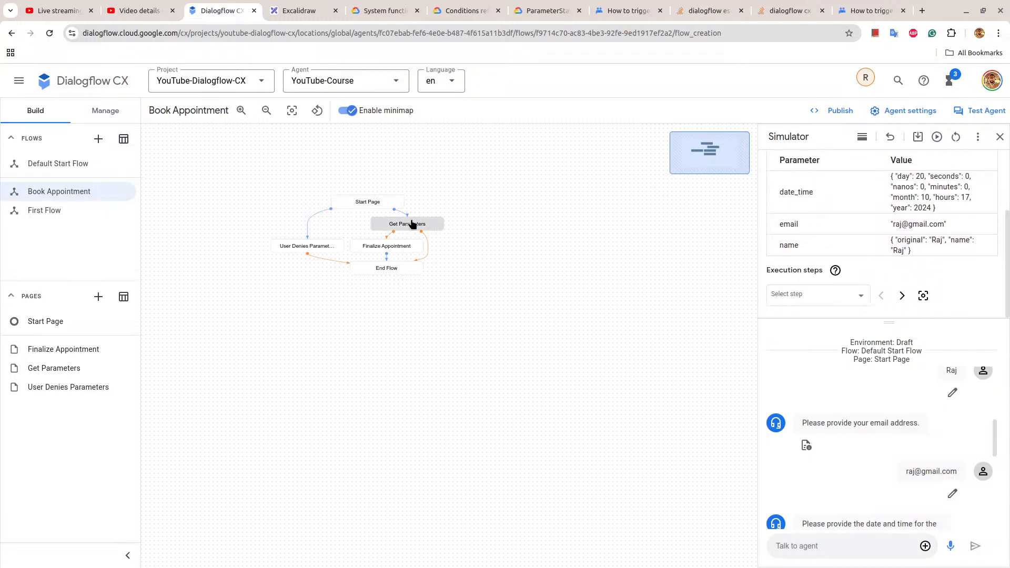
click(410, 246)
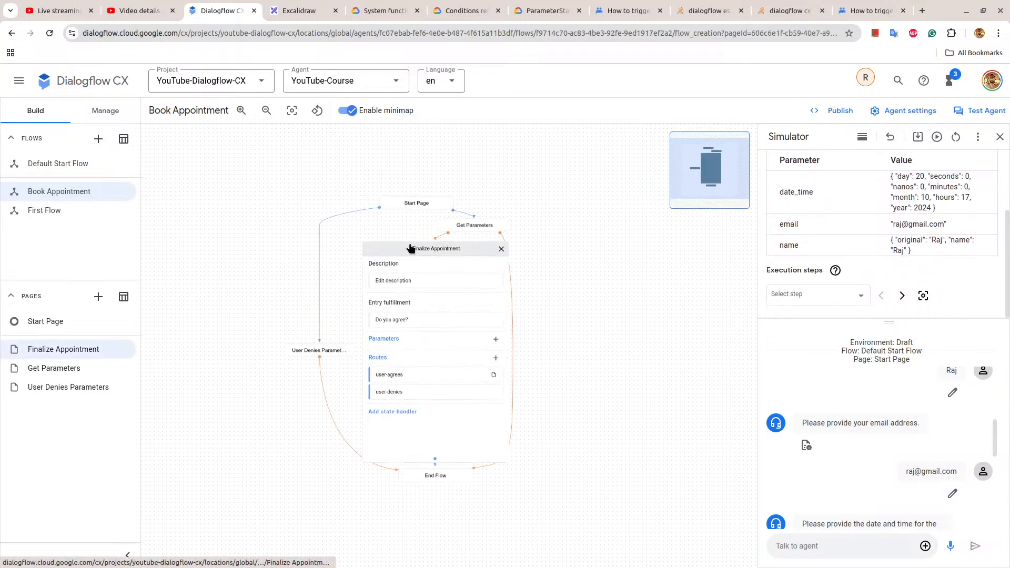
click(406, 375)
scroll(662, 373, down, 15)
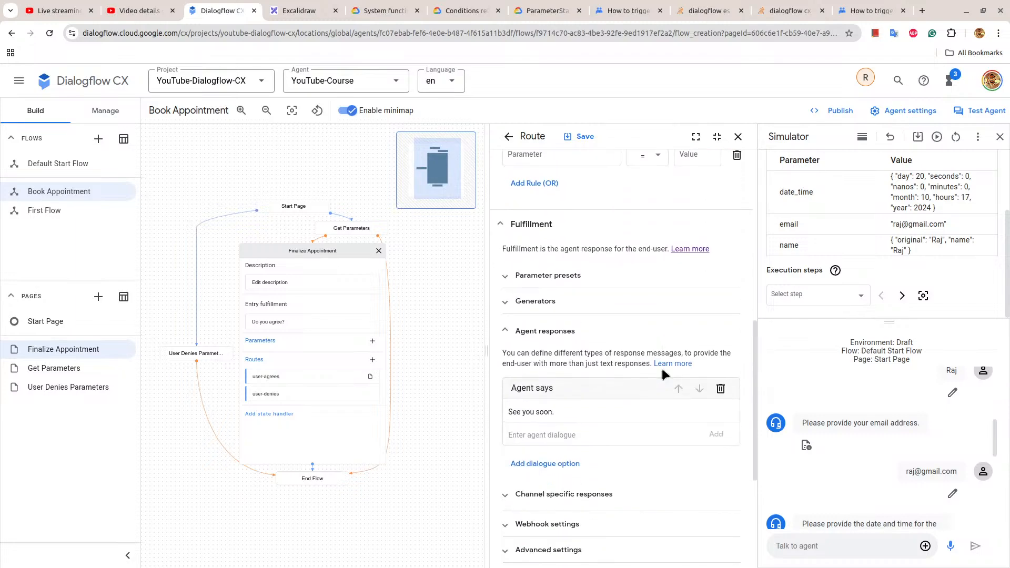
scroll(662, 374, up, 3)
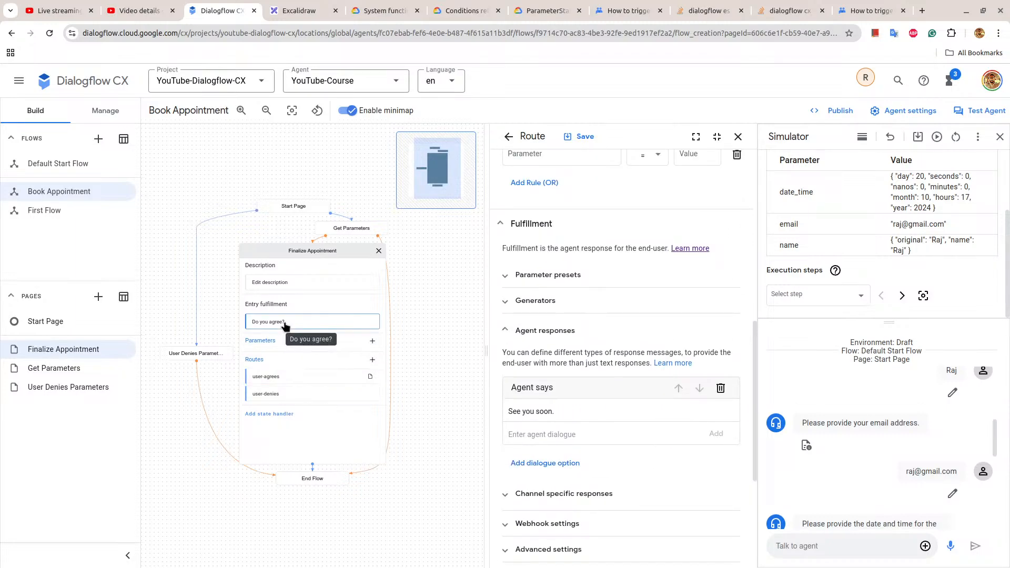
In the Get Parameters page's future-date route, change the summary's name reference to $session.params.name.name and save the route.
click(357, 232)
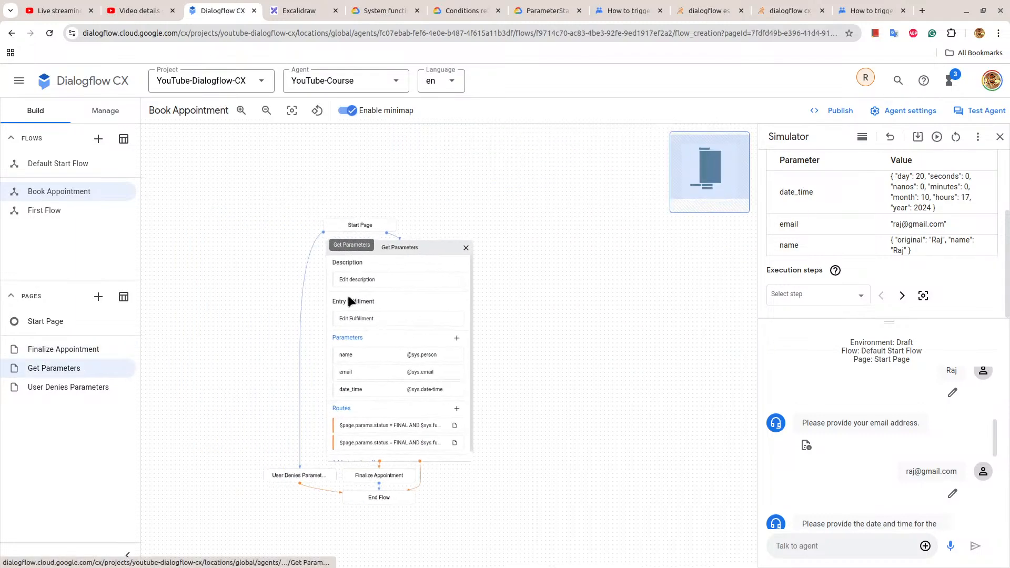
click(393, 434)
scroll(652, 238, down, 7)
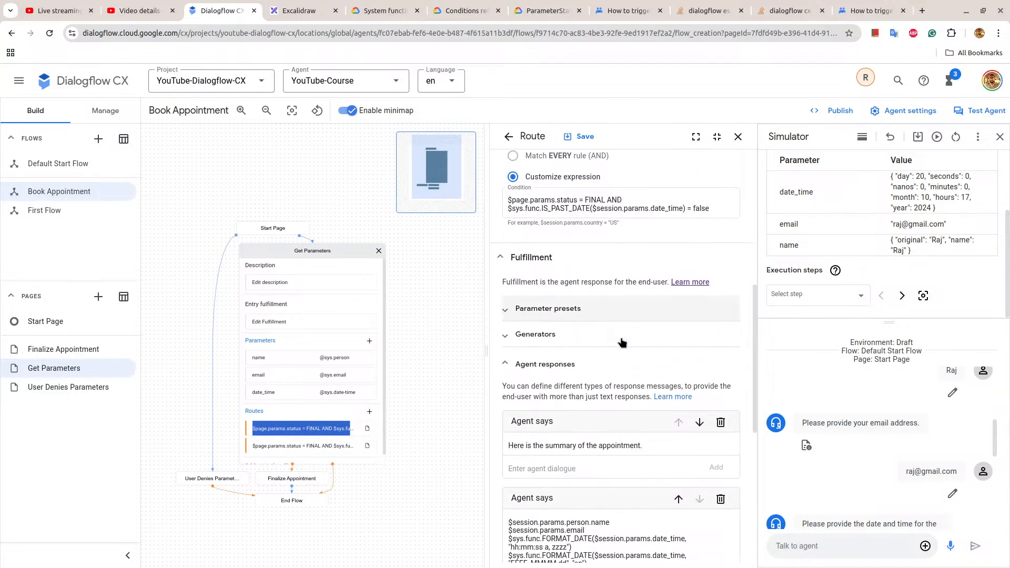
scroll(658, 258, down, 3)
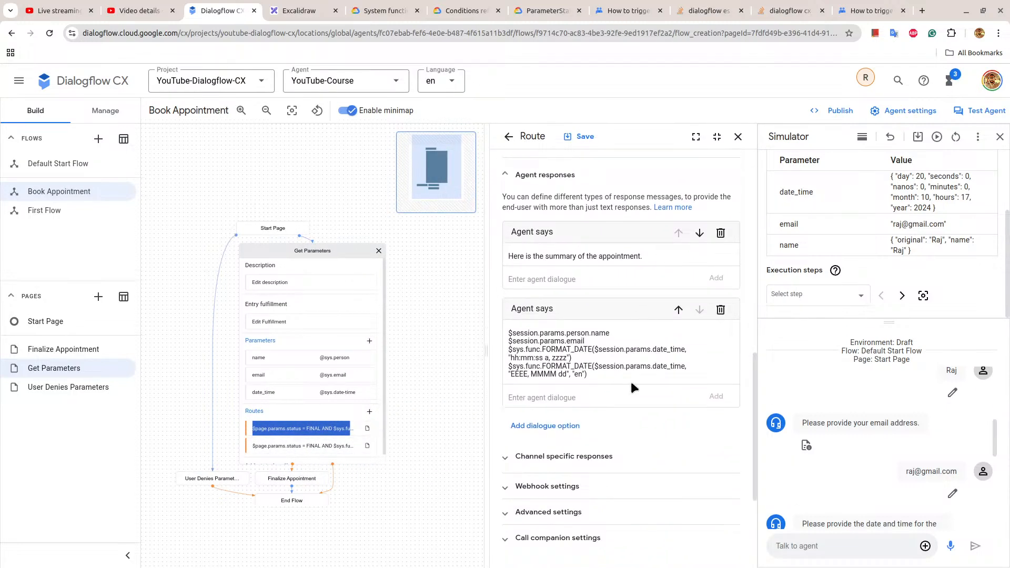
double_click(577, 334)
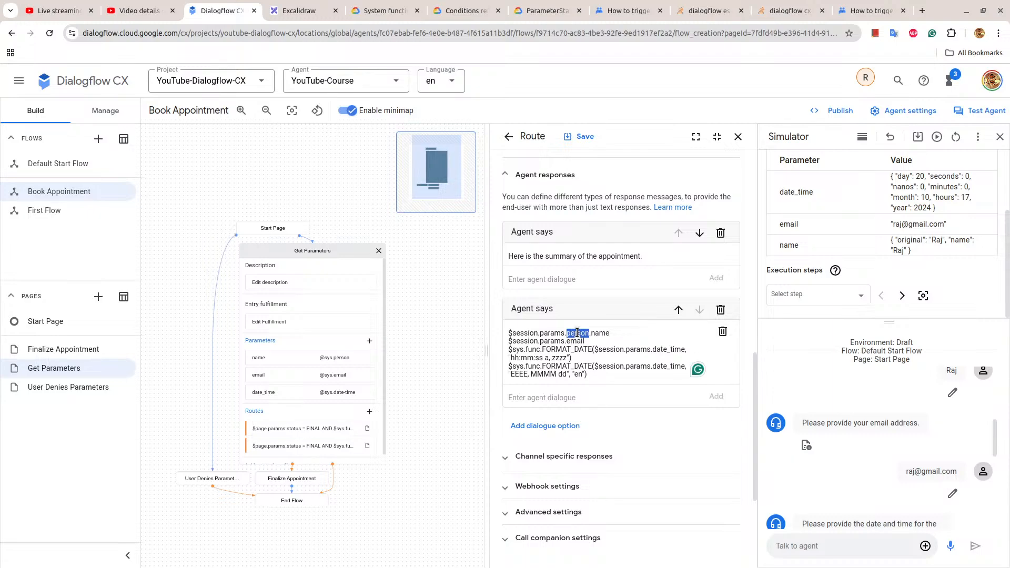
text(name)
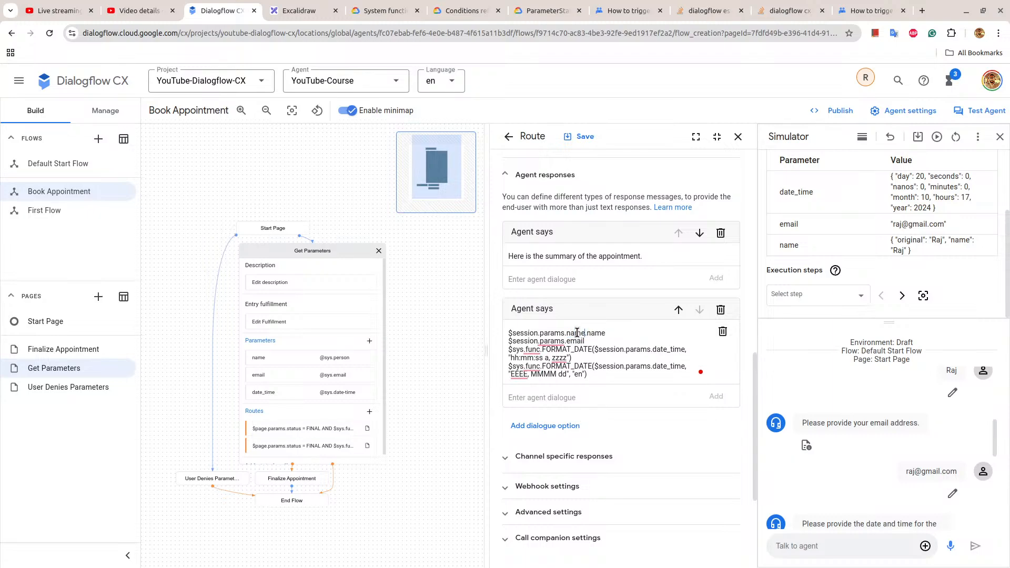
click(582, 139)
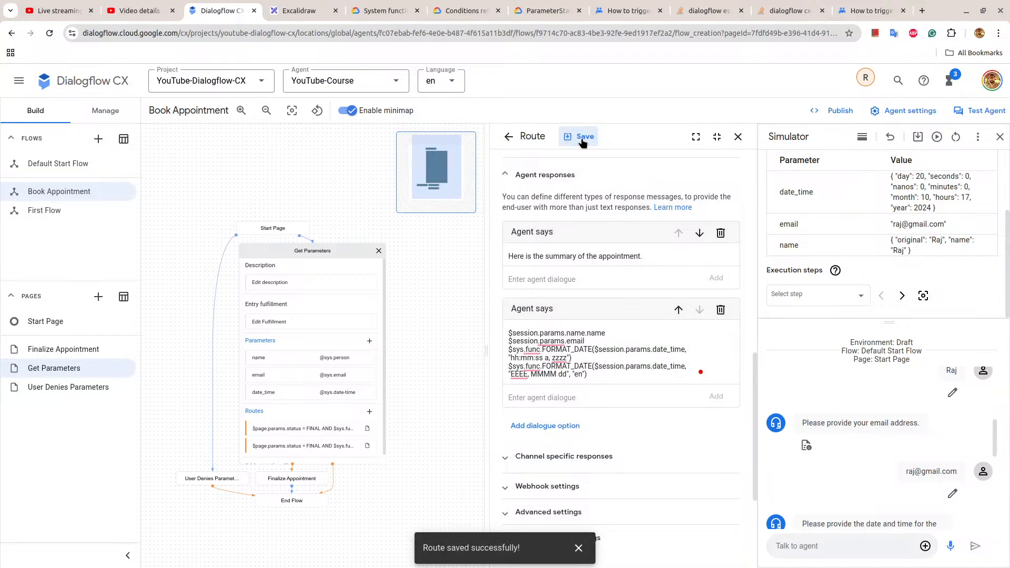
click(737, 137)
click(553, 338)
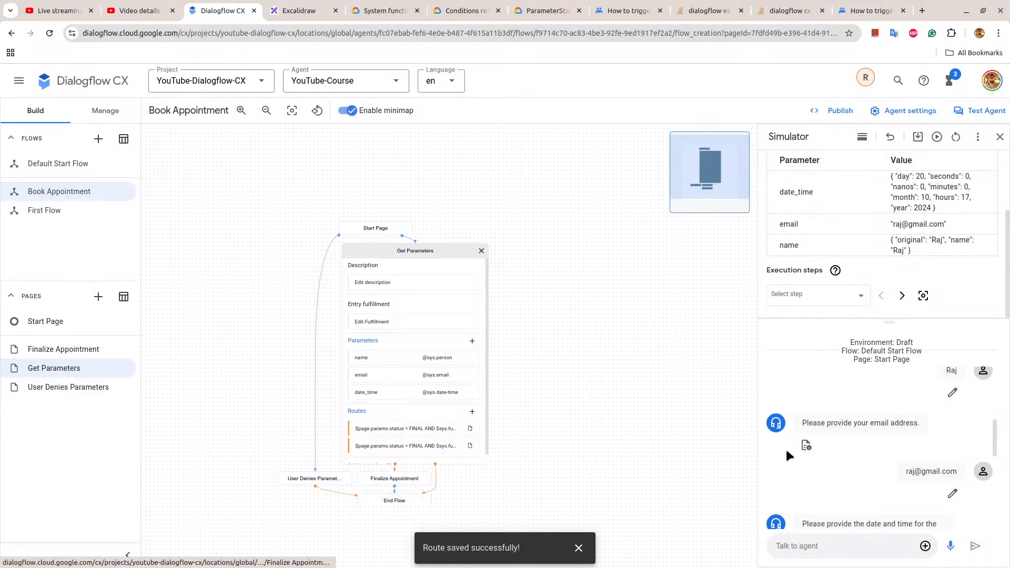
Check the response and transition of Finalize Appointment's user-agrees route against the simulator parameters, then close the simulator, route and page.
click(396, 482)
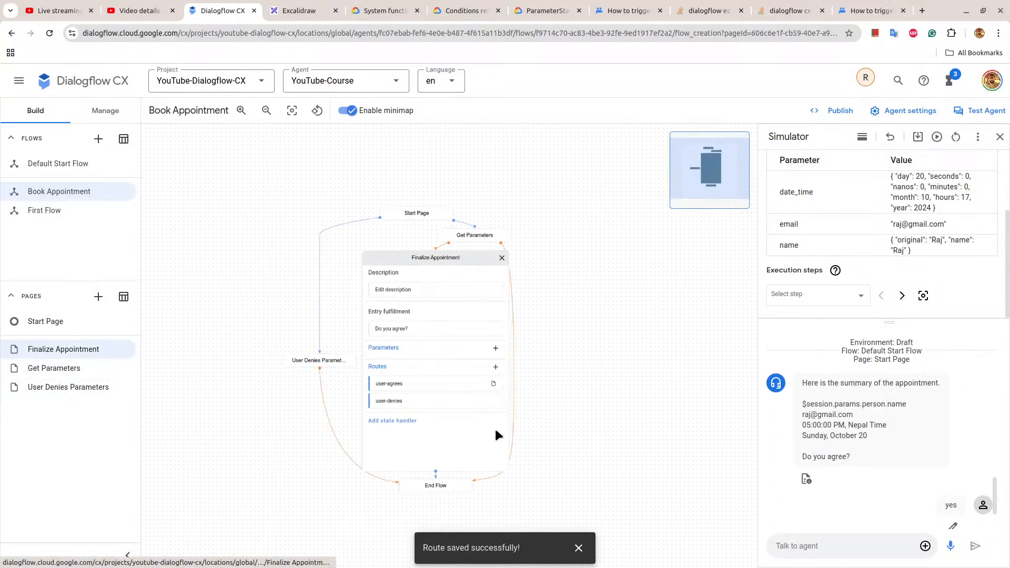
click(402, 377)
scroll(590, 363, down, 12)
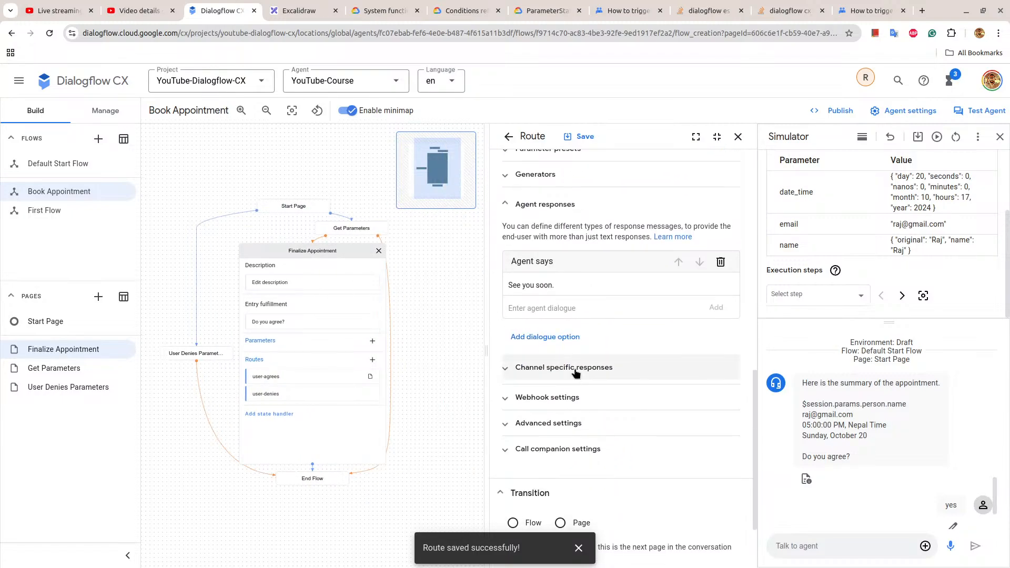
scroll(579, 367, down, 1)
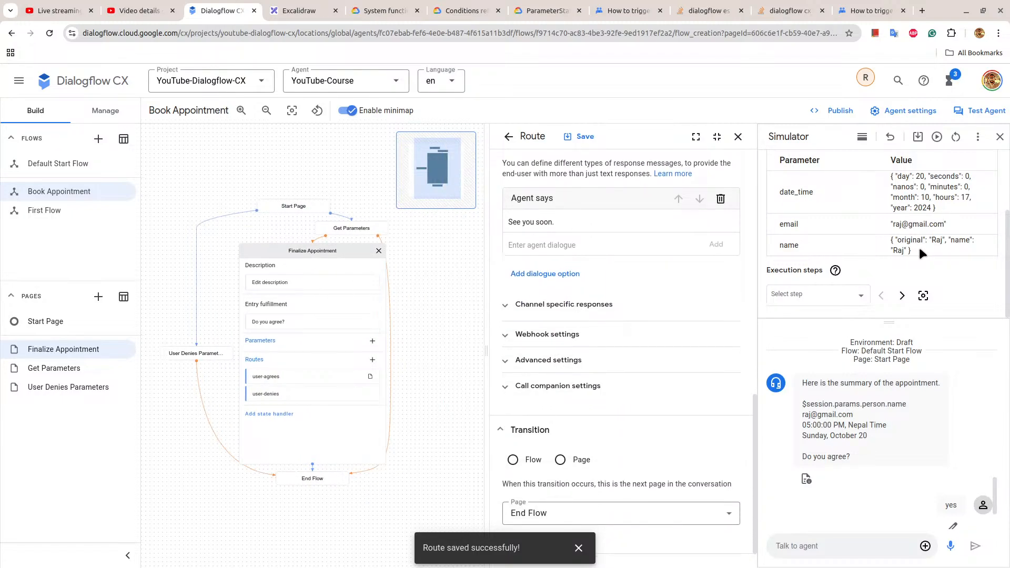
drag(918, 245, 784, 179)
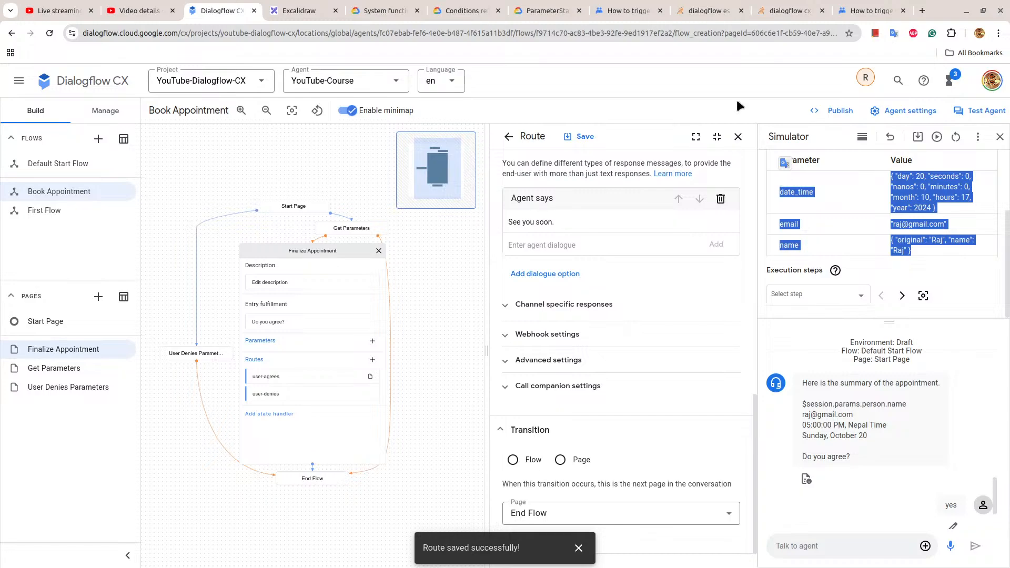
click(1001, 137)
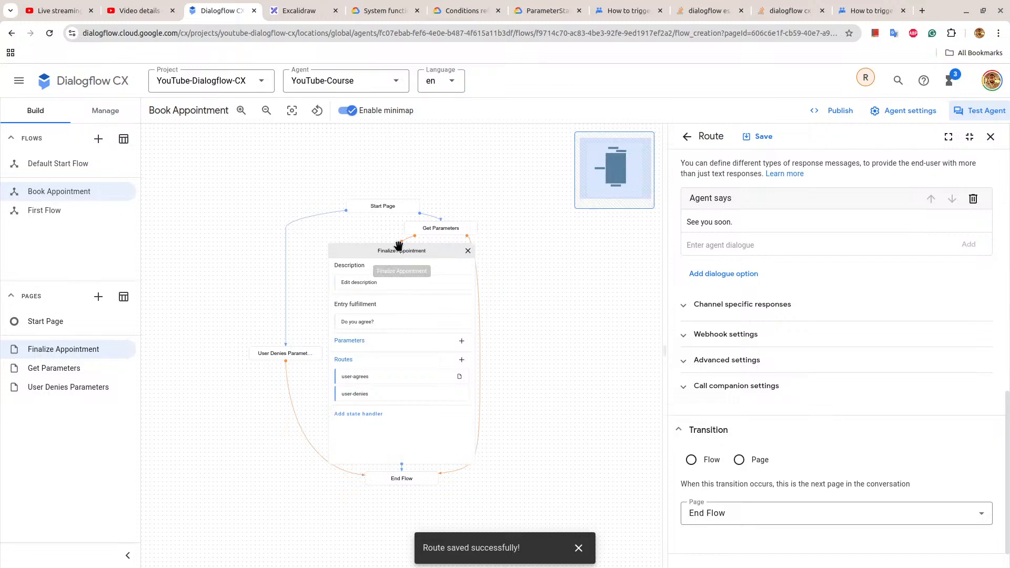
click(990, 137)
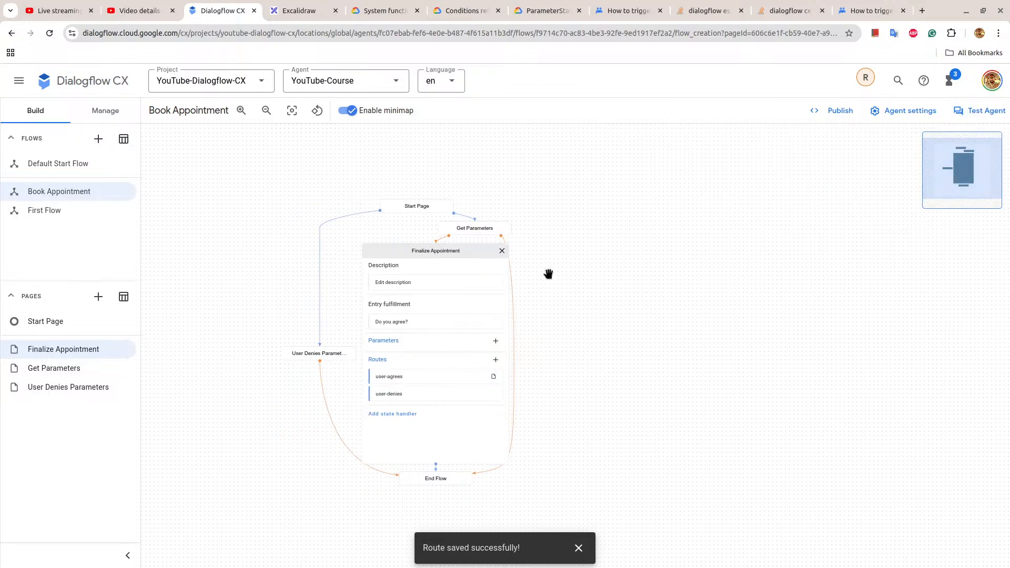
click(484, 257)
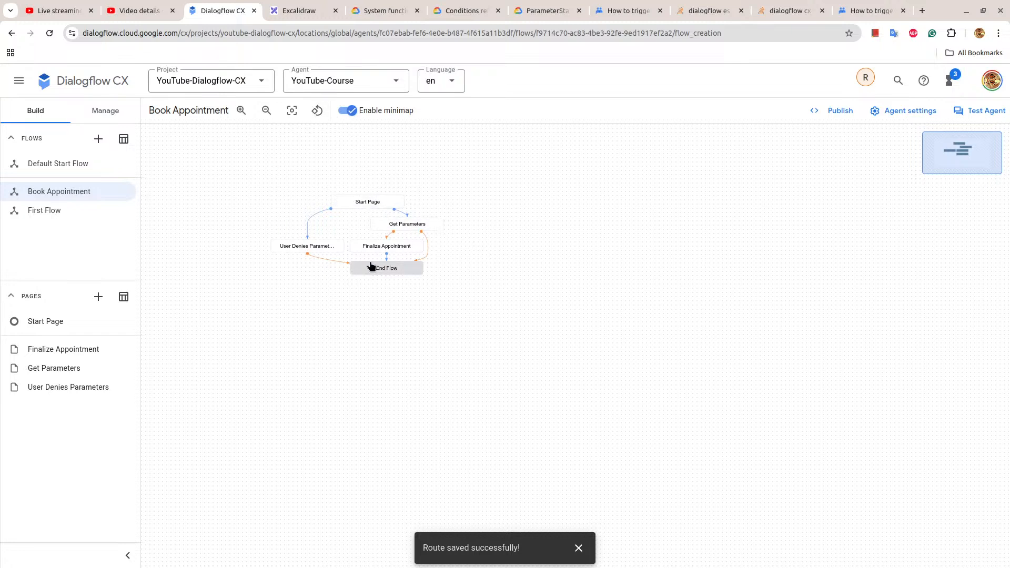
Open the Dialogflow Messenger connection settings among the agent's text-based integrations.
scroll(374, 267, up, 5)
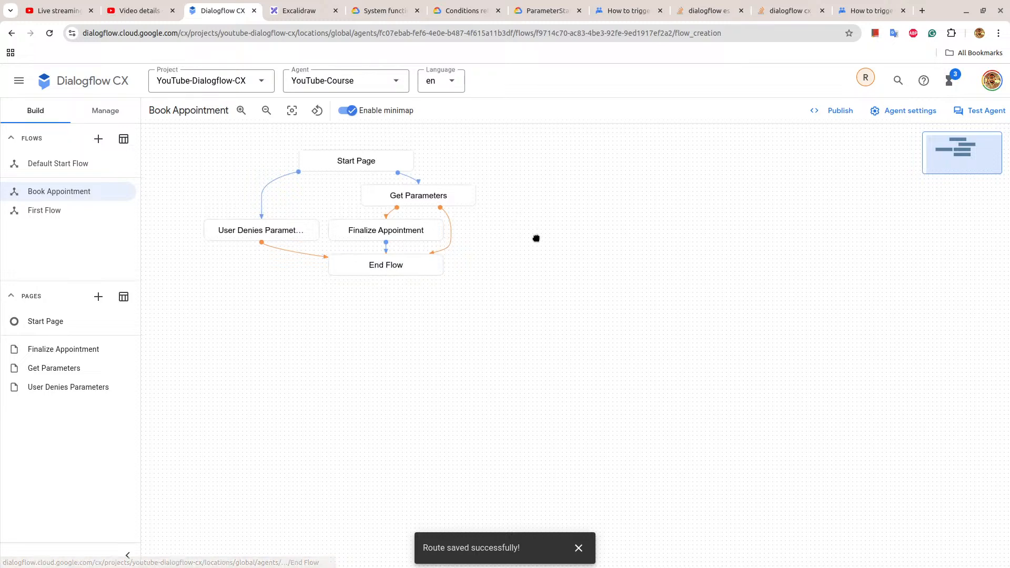
drag(536, 238, 561, 258)
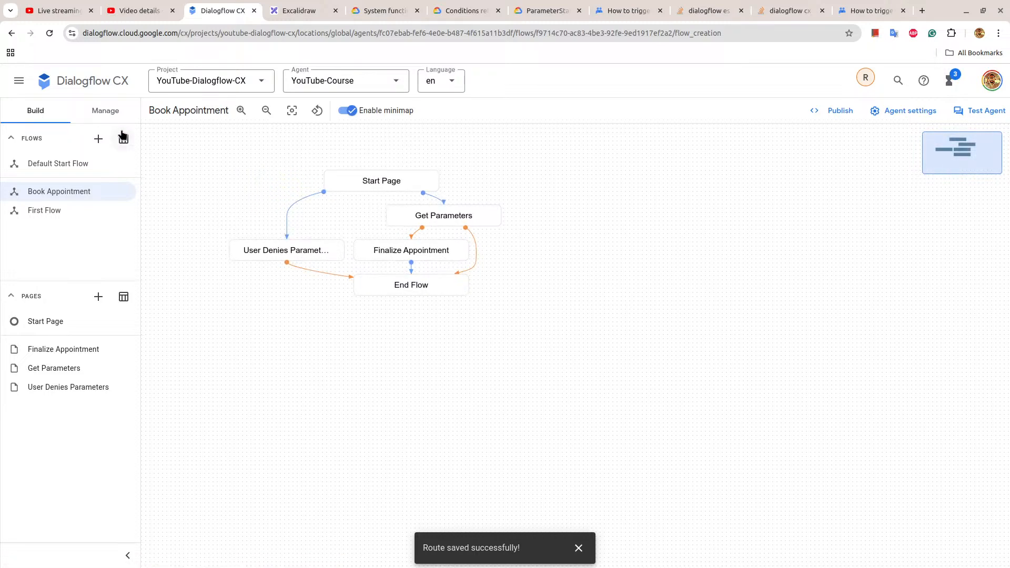
click(115, 109)
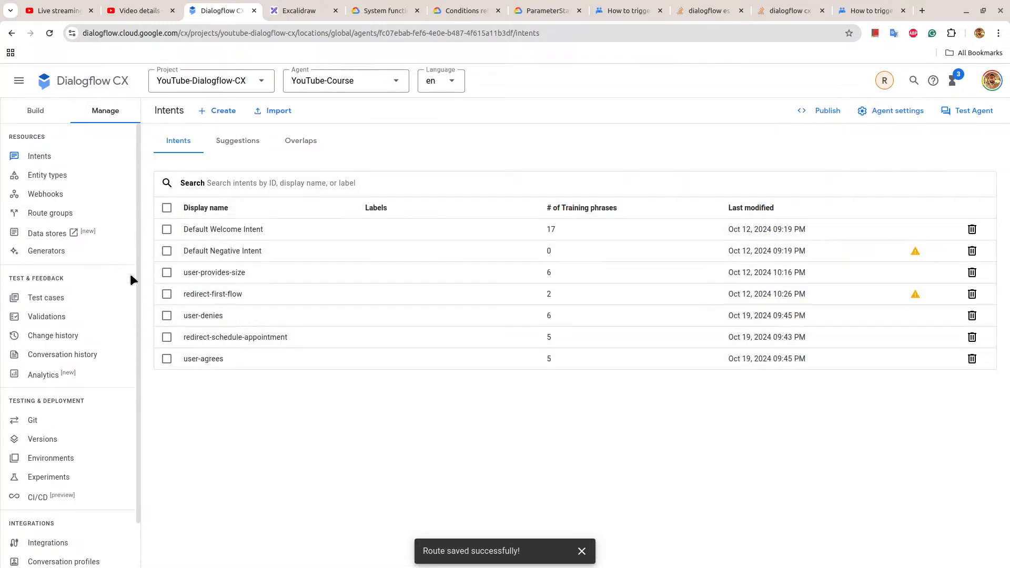
scroll(108, 400, down, 1)
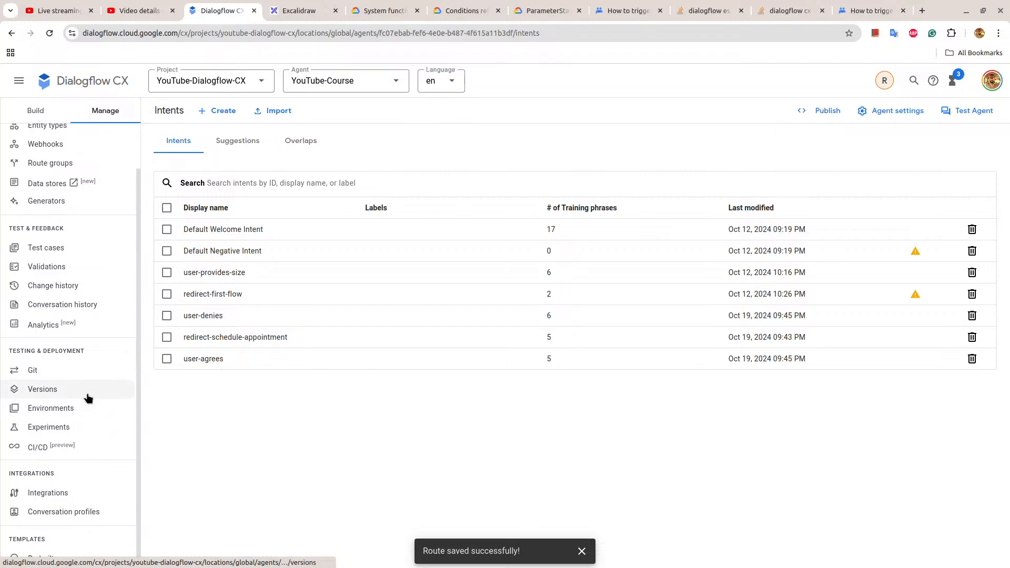
click(60, 493)
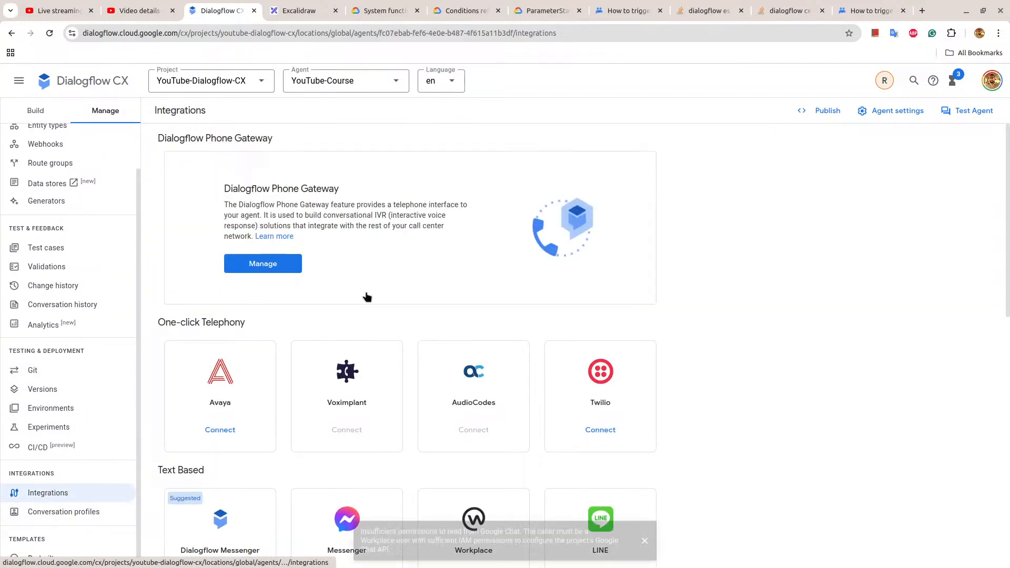
scroll(365, 295, down, 3)
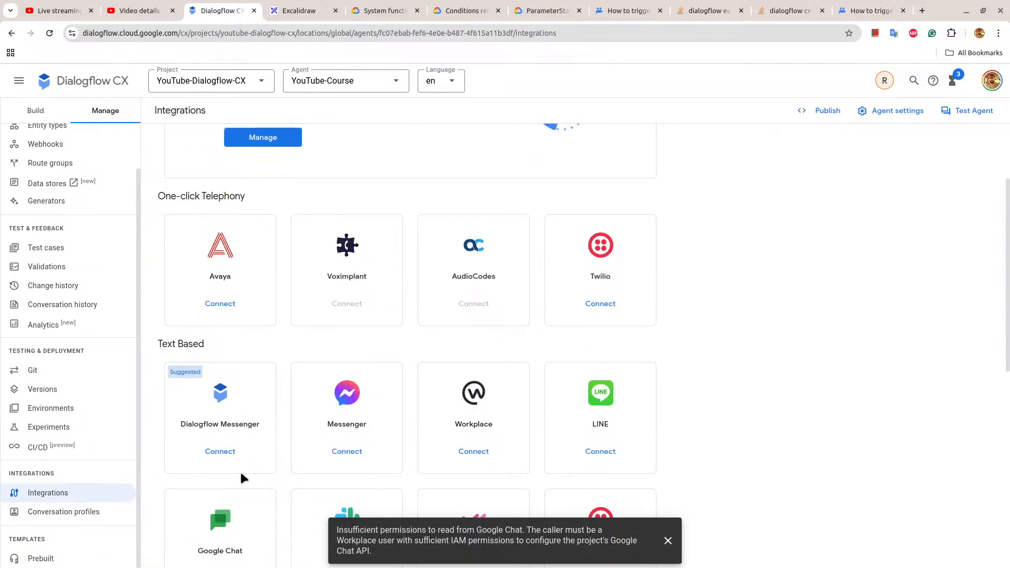
click(220, 451)
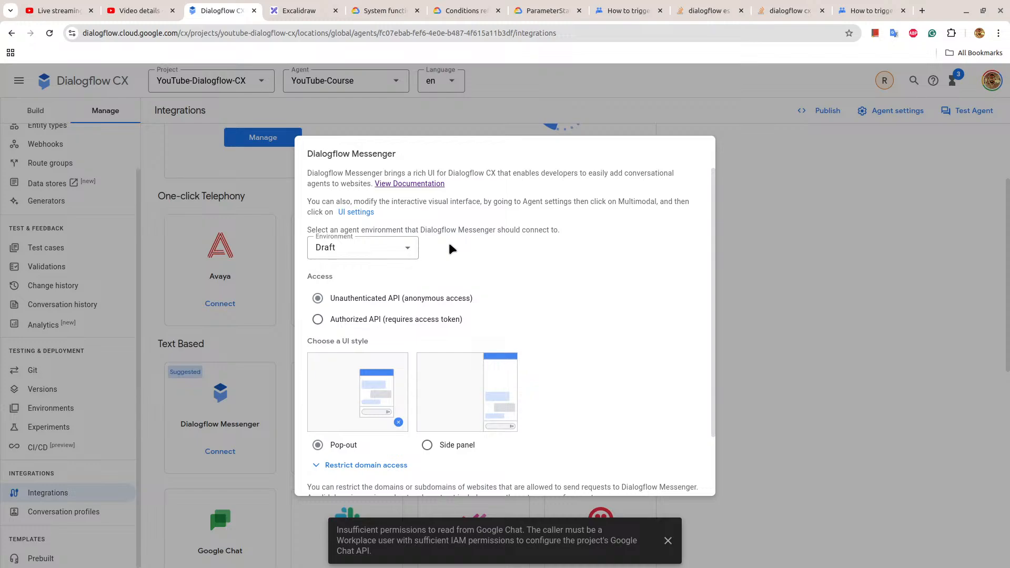
Choose the Side panel style for Dialogflow Messenger, enable the unauthenticated API, and dismiss the dialog.
scroll(450, 247, down, 2)
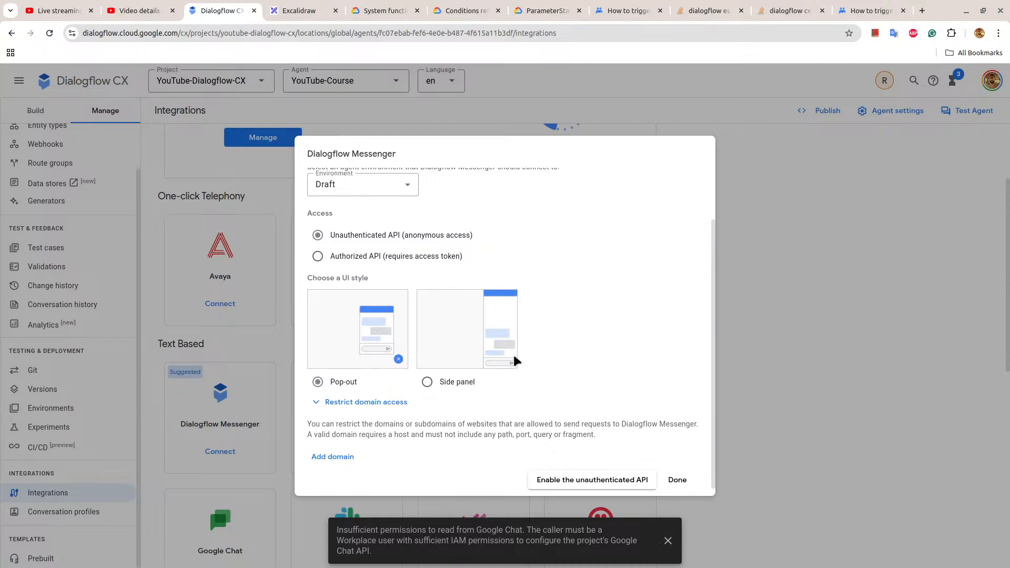
click(427, 382)
scroll(594, 301, down, 1)
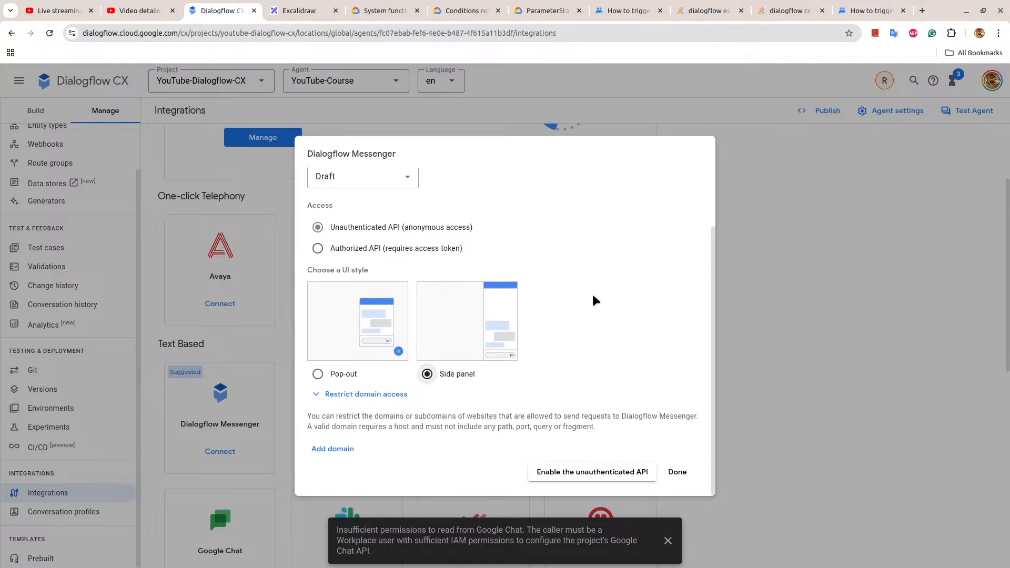
click(630, 479)
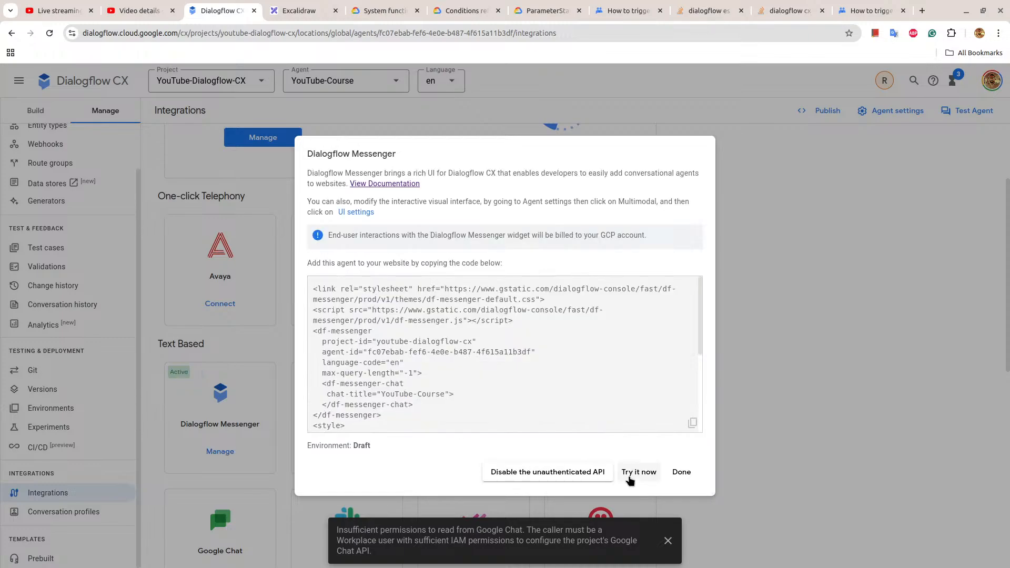
click(673, 540)
click(668, 542)
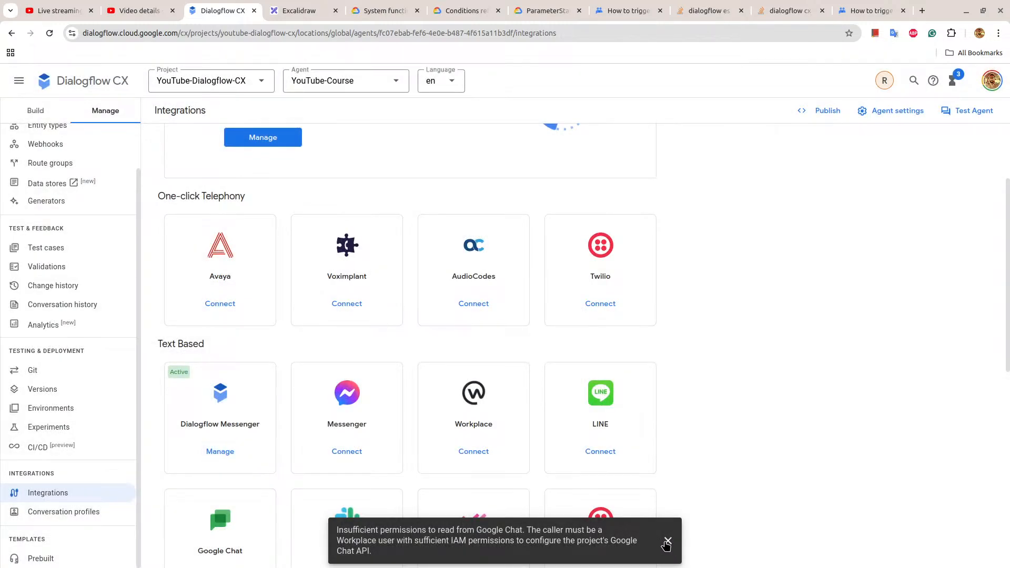
Reopen the Dialogflow Messenger integration, launch its trial chat, and send the message "hi".
click(220, 452)
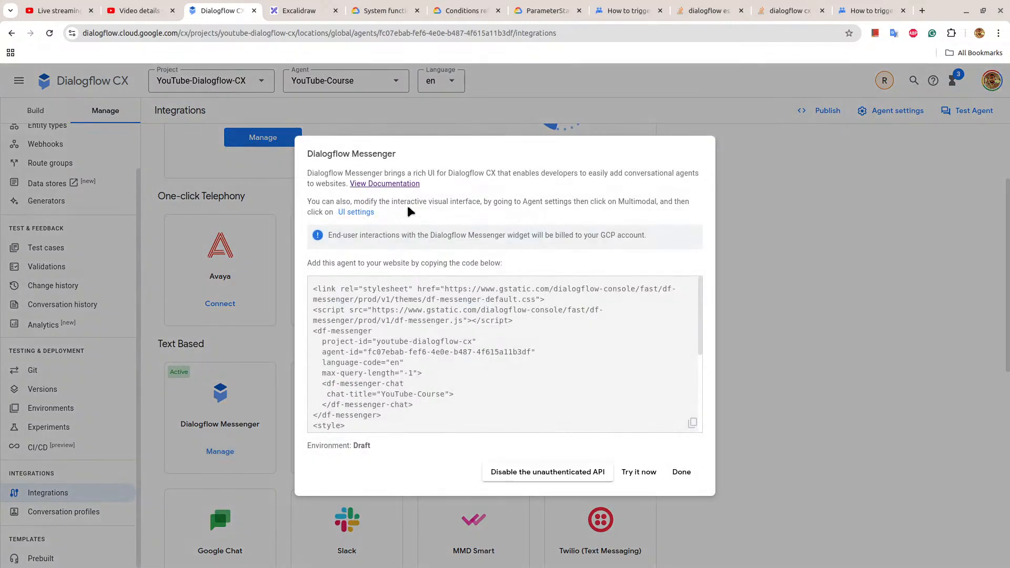
click(639, 473)
click(894, 542)
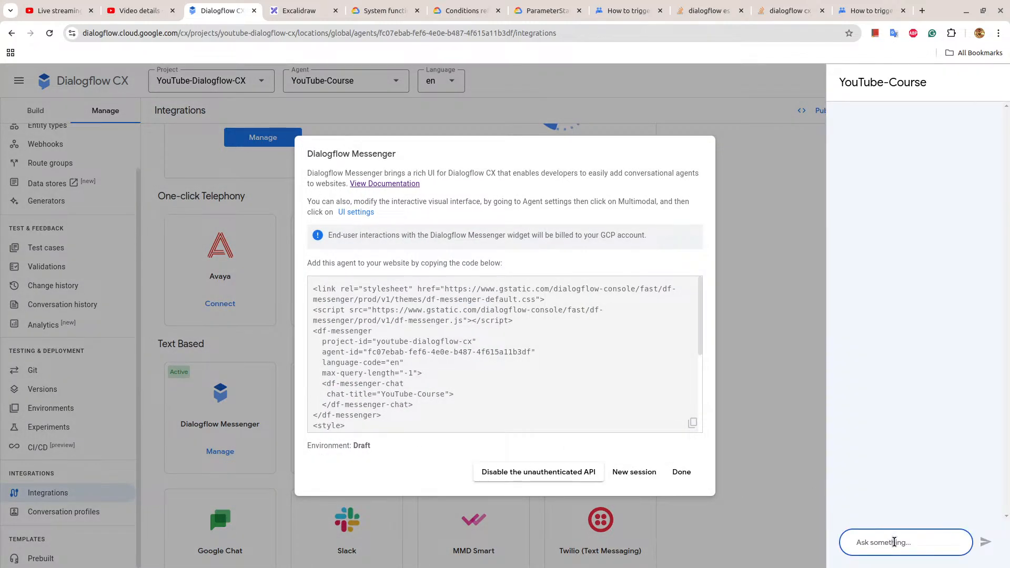
text(hi)
key(Return)
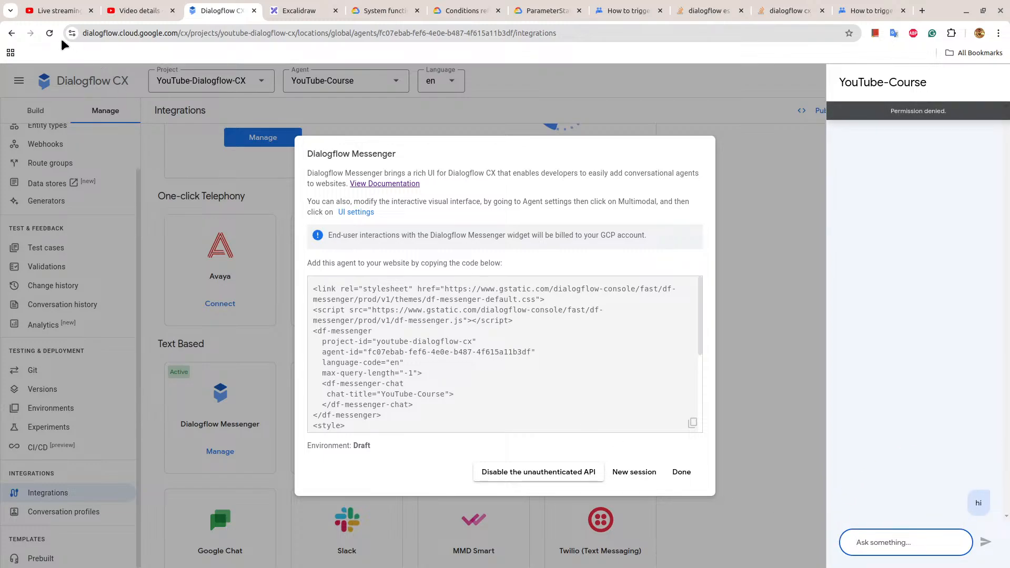
Reload the Integrations page, reopen the text-based Dialogflow Messenger integration, and start its trial.
click(47, 34)
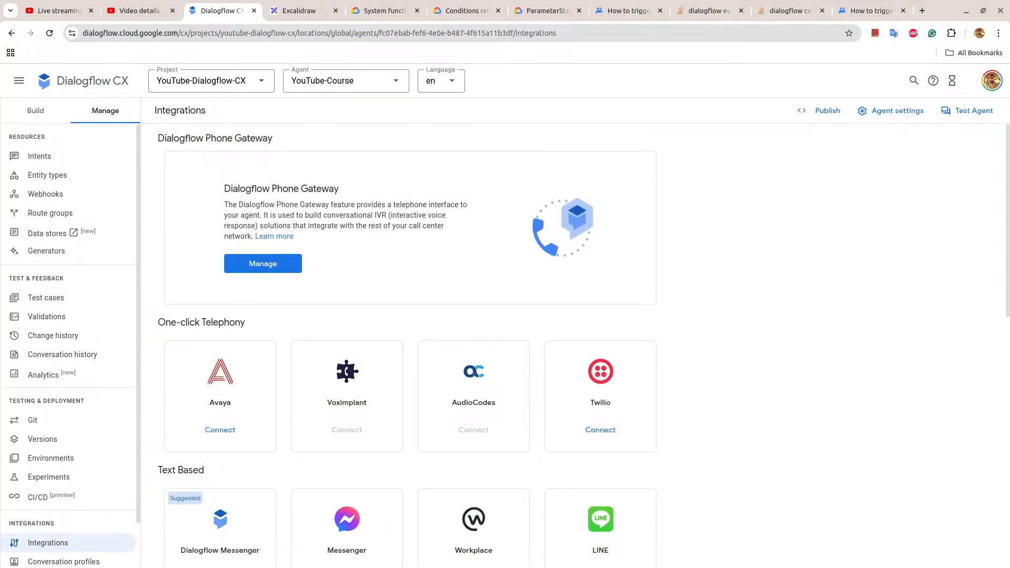
scroll(252, 541, down, 1)
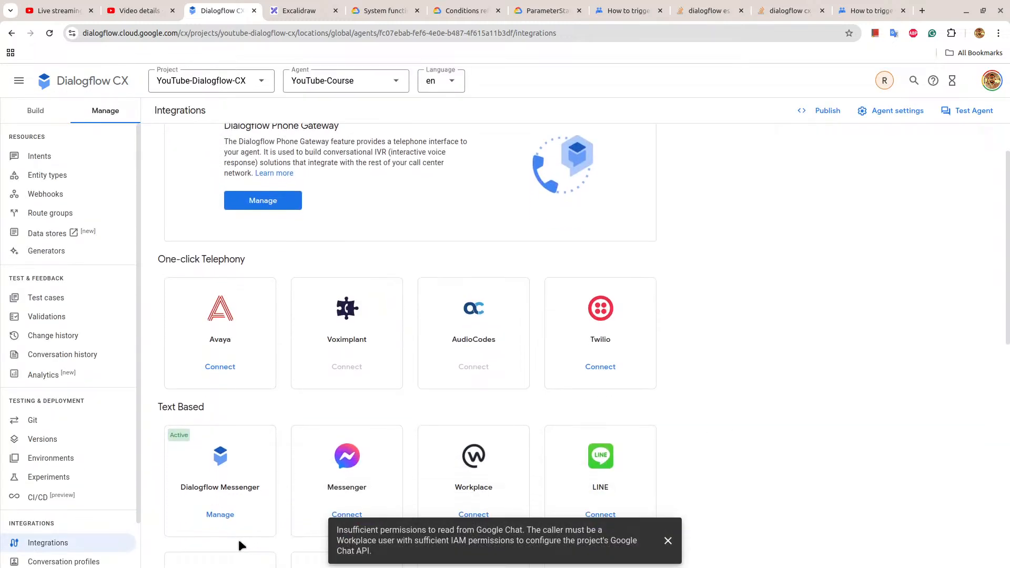
click(220, 515)
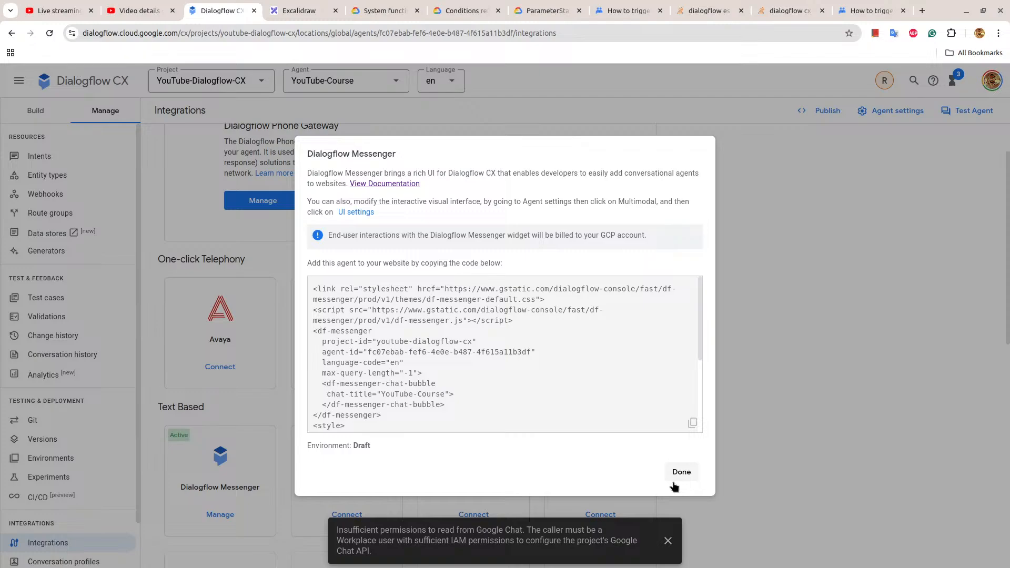
click(640, 474)
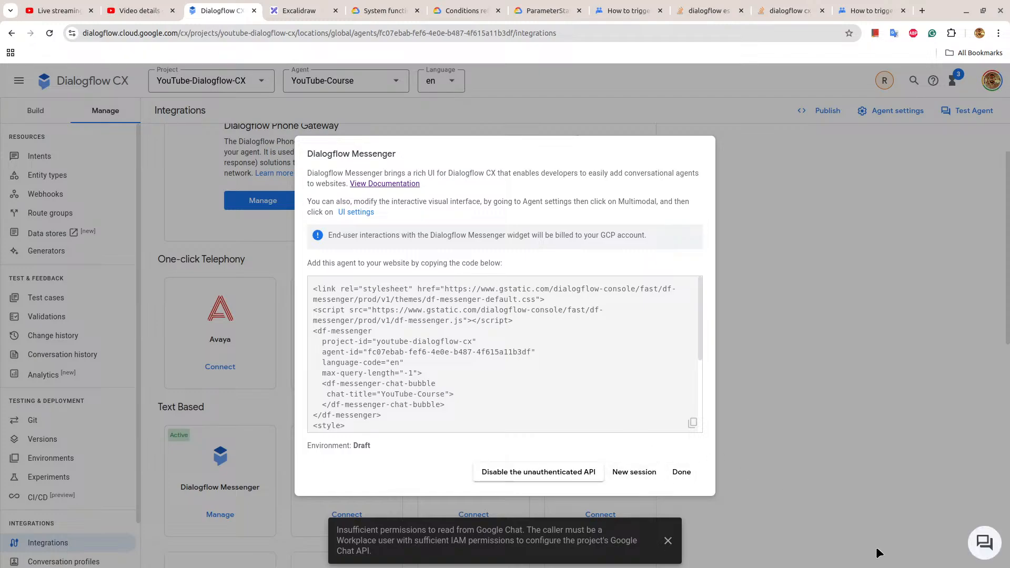
Expand the trial chat bubble of the YouTube-Course agent and send the message "hi".
click(984, 543)
click(887, 493)
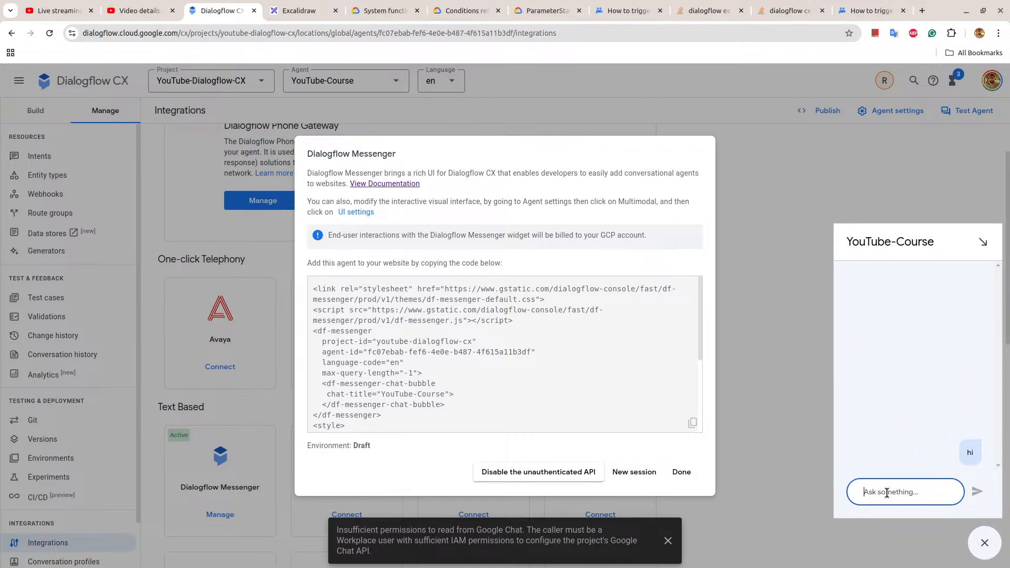
text(Hi)
key(Return)
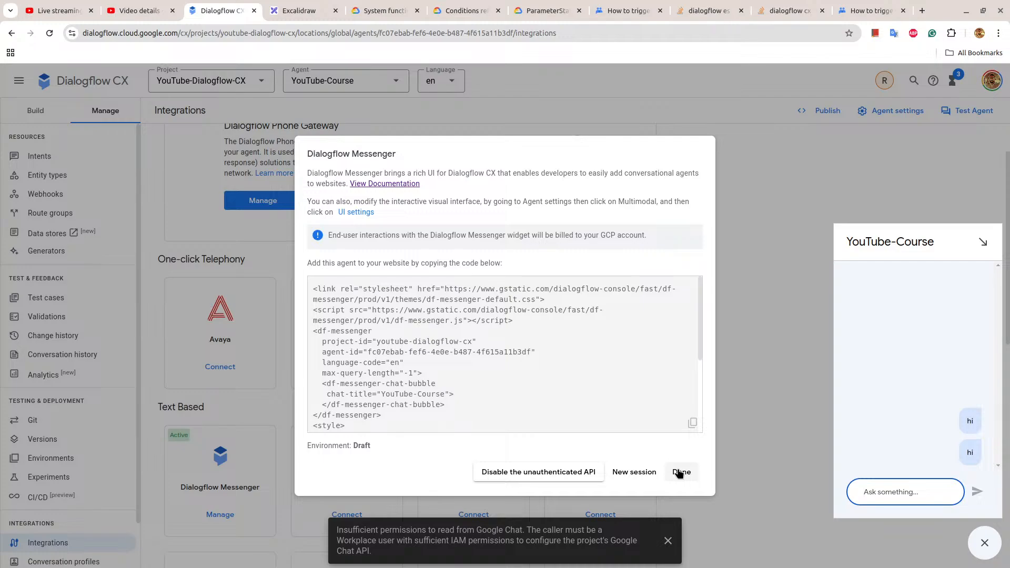
Start a new trial chat session, send "hi" in it, and dismiss the Dialogflow Messenger dialog.
click(639, 472)
click(876, 485)
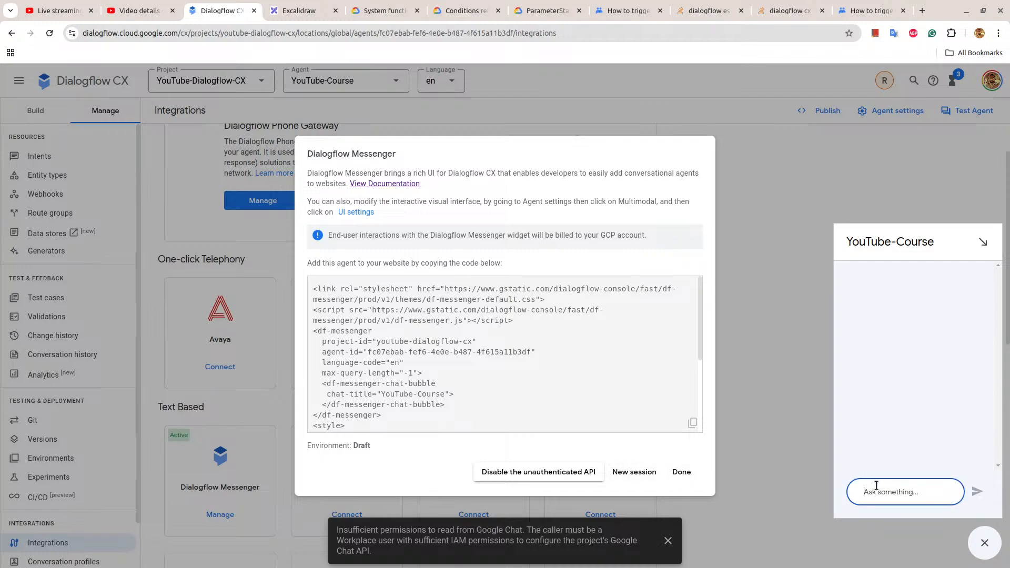
text(H)
key(Return)
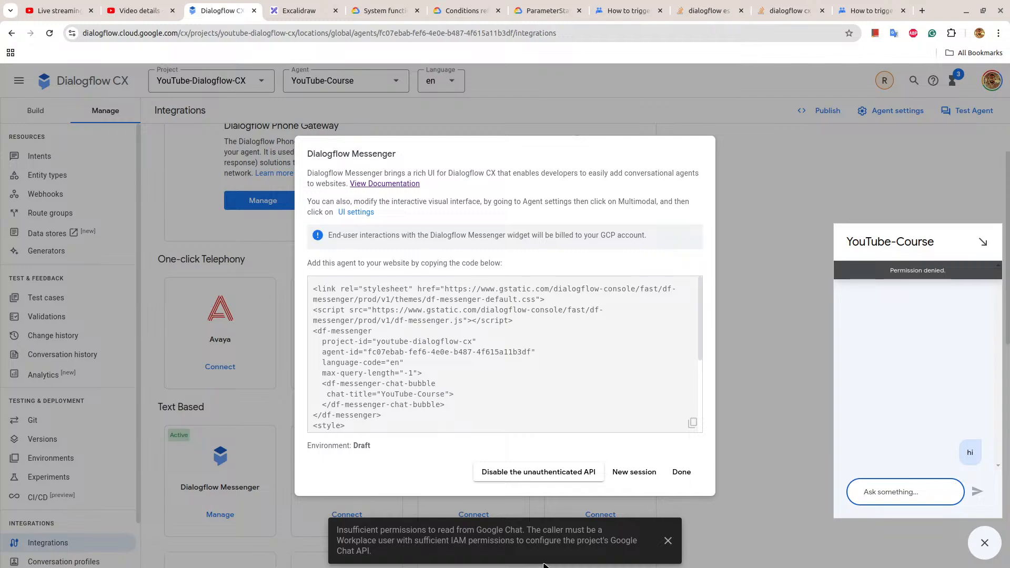
click(667, 542)
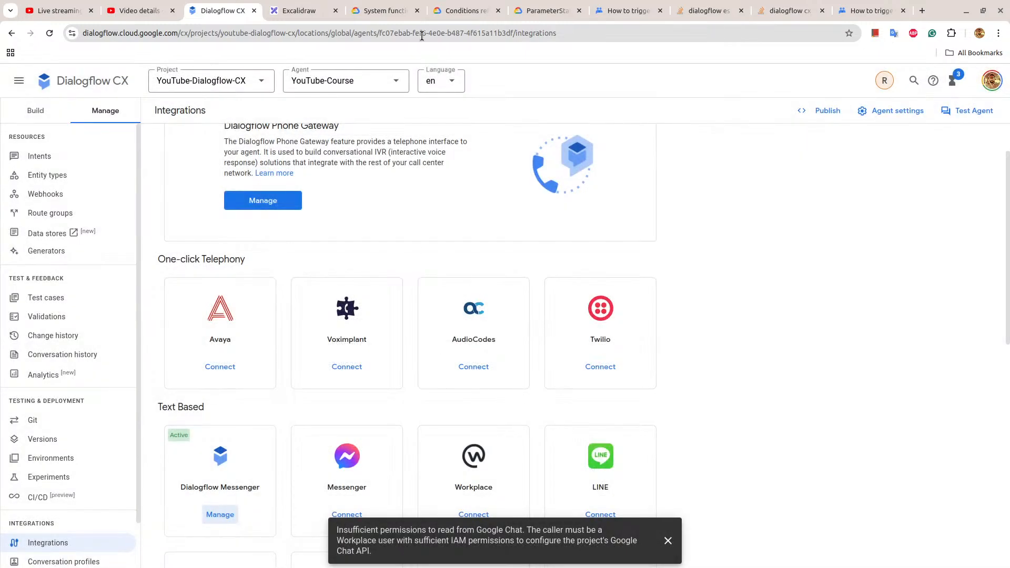
Search the web for "gcp console" in the system functions reference tab and open the Google Cloud Platform console.
click(392, 9)
click(381, 27)
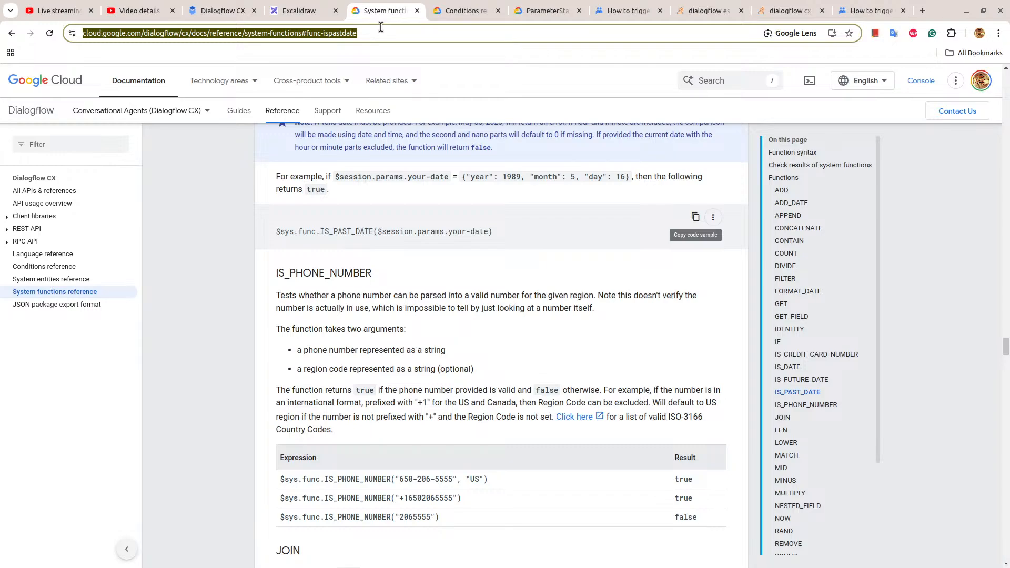
text(gcp)
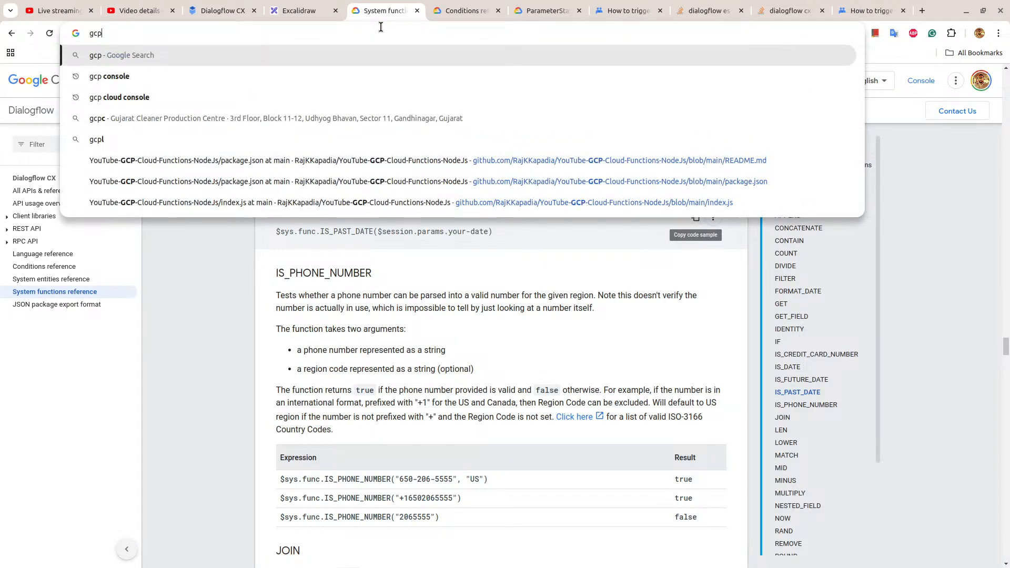
key(Down)
key(Return)
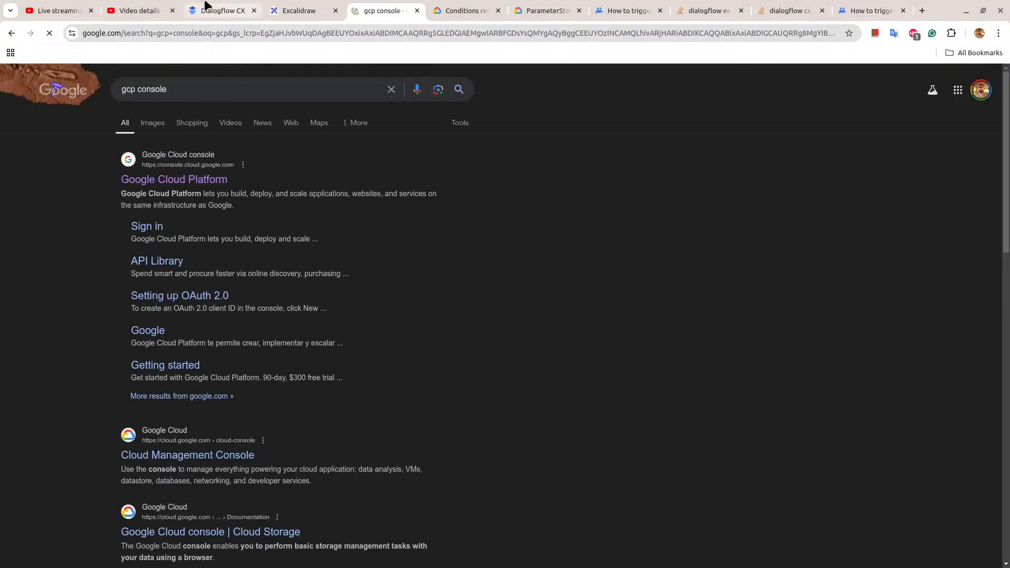
click(182, 180)
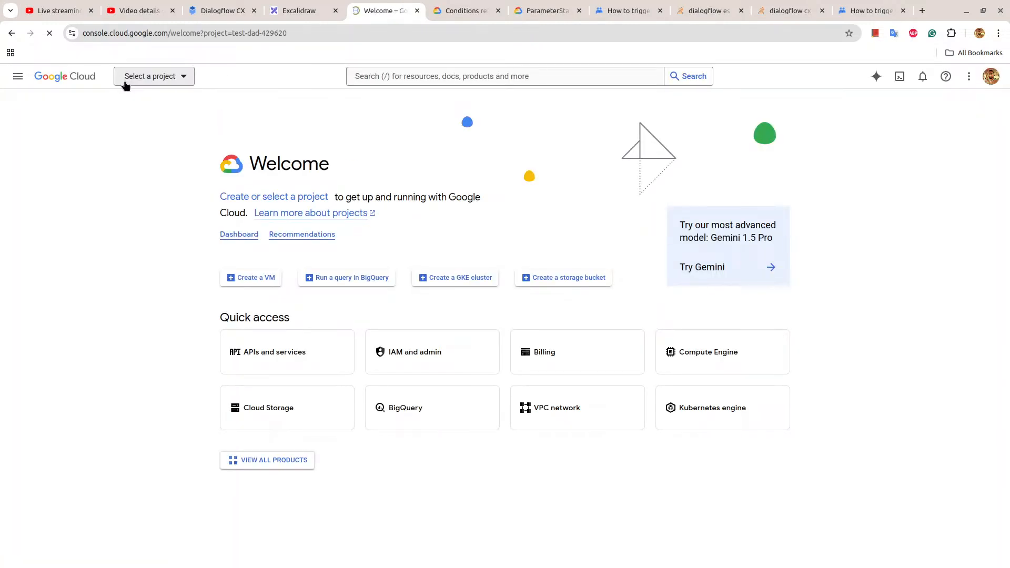
Select the YouTube-Dialogflow-CX project in Google Cloud and open the API Library for enabling APIs and services.
click(157, 77)
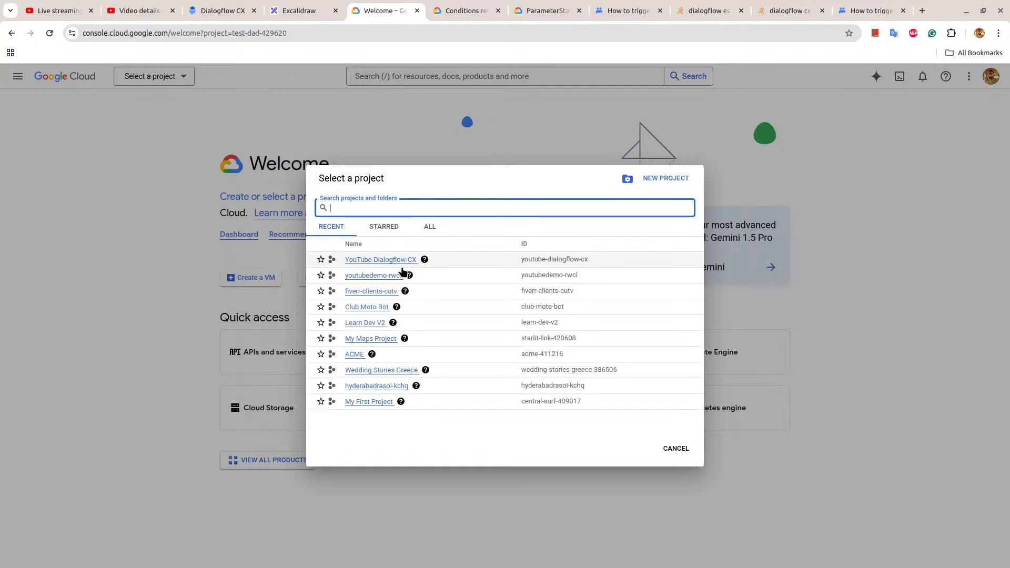
click(394, 260)
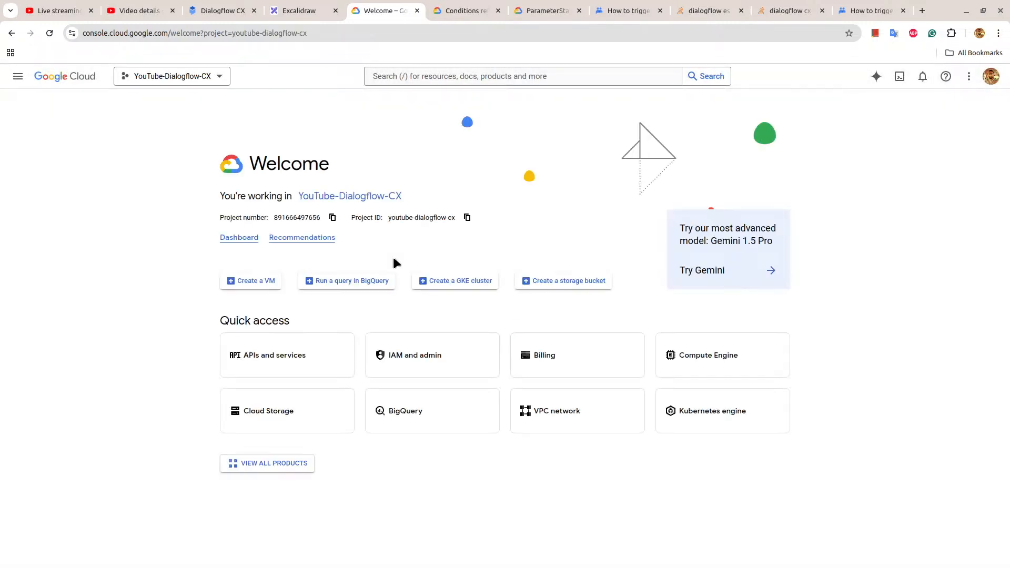
click(309, 355)
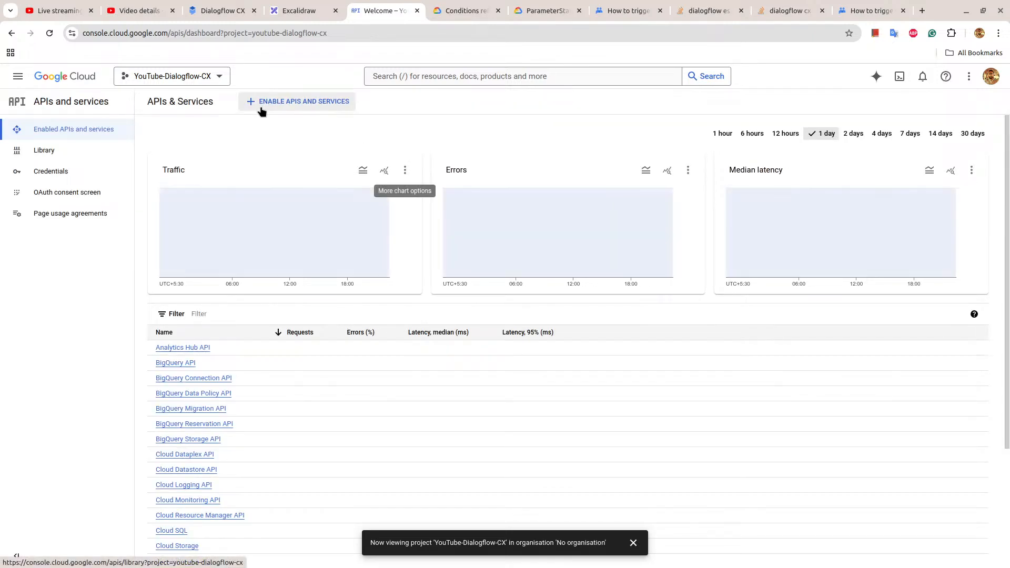
click(261, 107)
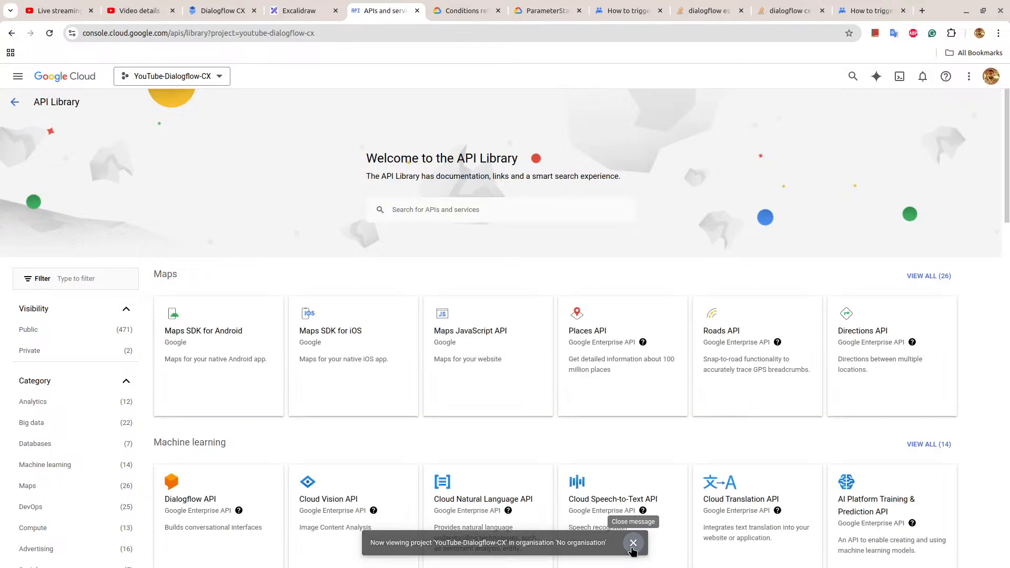
Search the API Library for "google chat", check the Google Chat API's status on its details page, and return to the search results.
click(444, 206)
text(google chat)
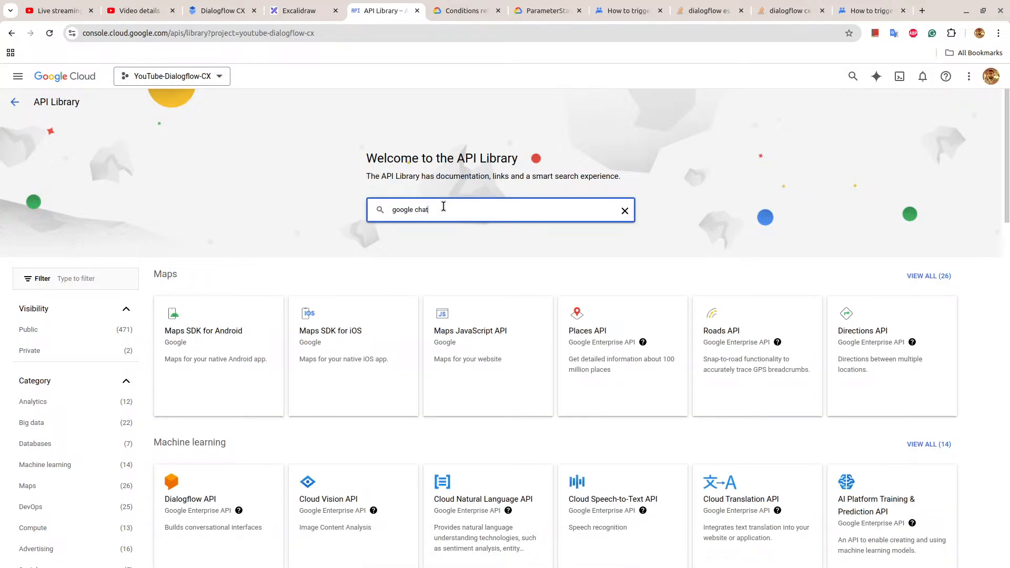
key(Return)
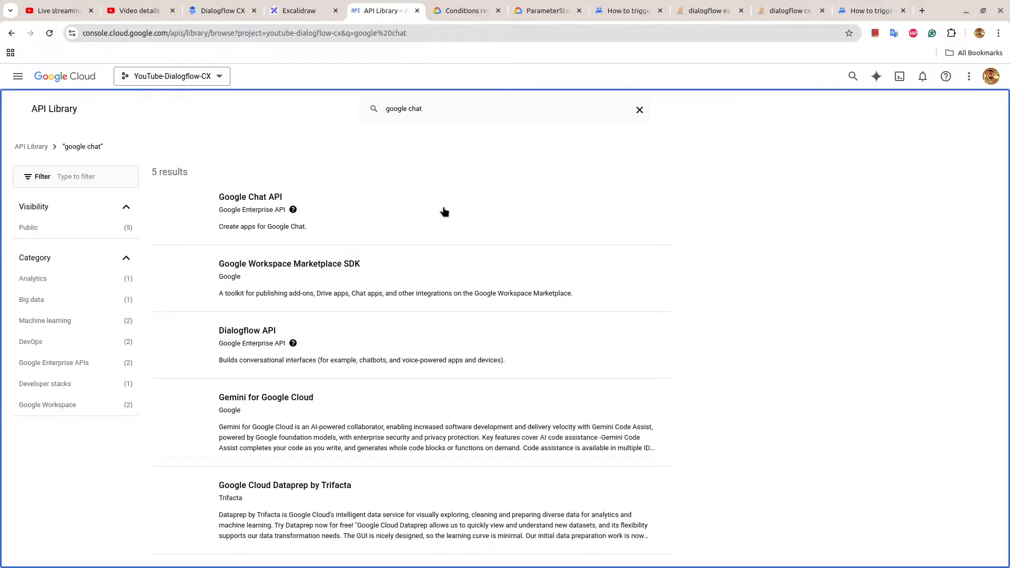
click(258, 206)
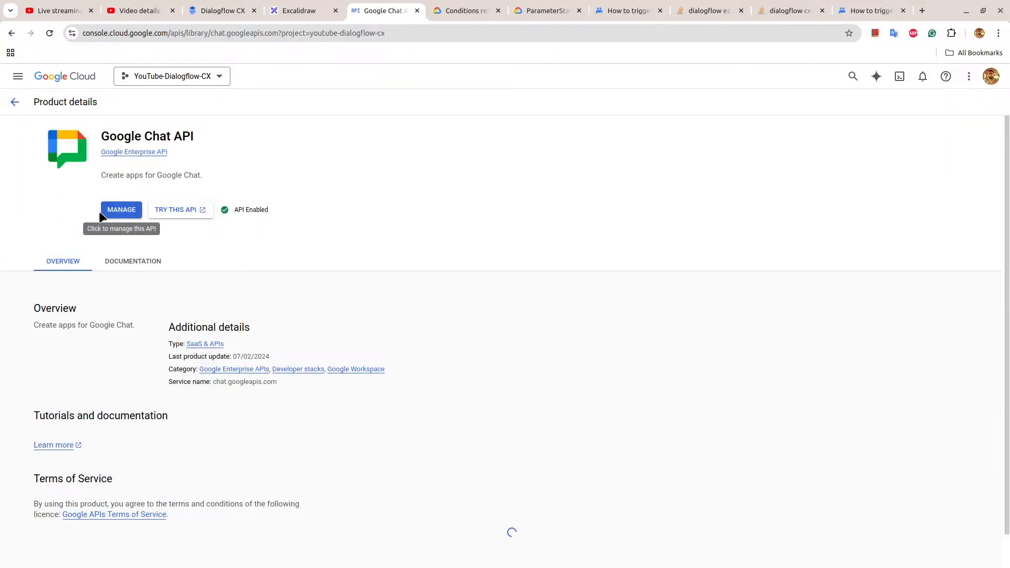
click(15, 101)
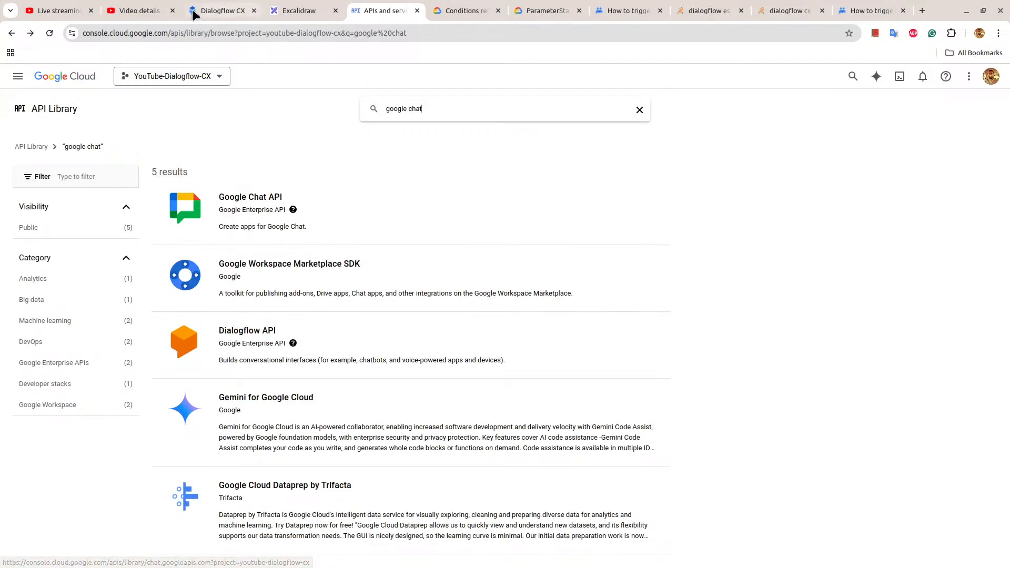
Return to the Dialogflow CX integrations page, dismiss the Google Chat permissions notice, and clear all three entries from the operations list.
click(216, 11)
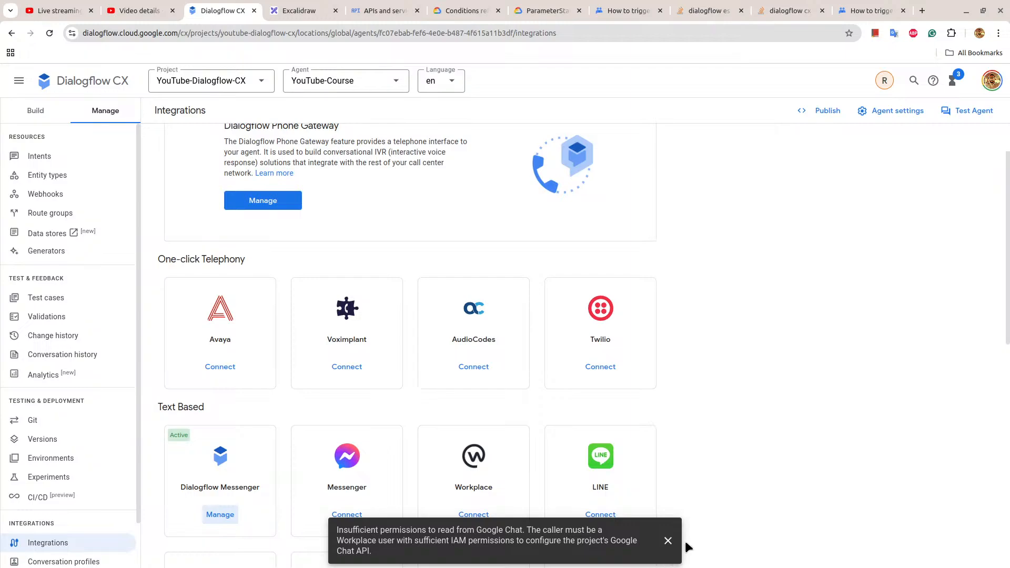
click(669, 541)
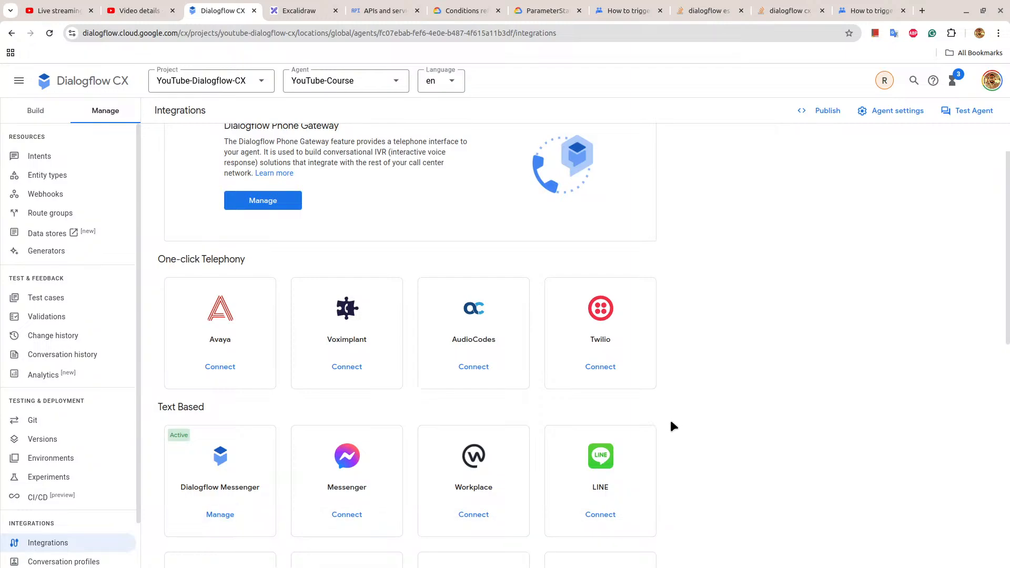
click(954, 81)
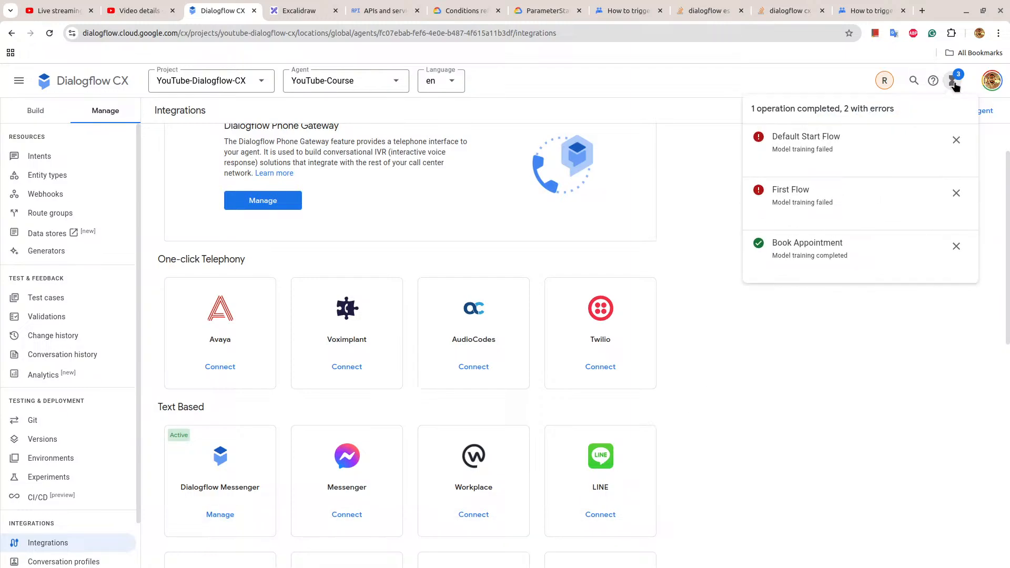
click(956, 140)
click(957, 141)
click(958, 139)
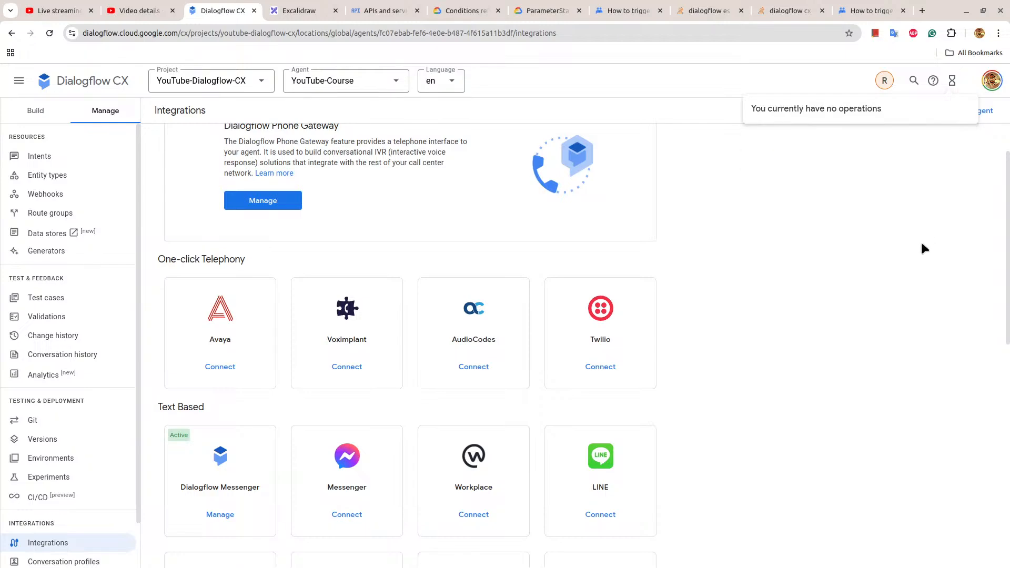
Reopen the Dialogflow Messenger integration, review its embed code to the end, and launch the trial chat window.
click(224, 514)
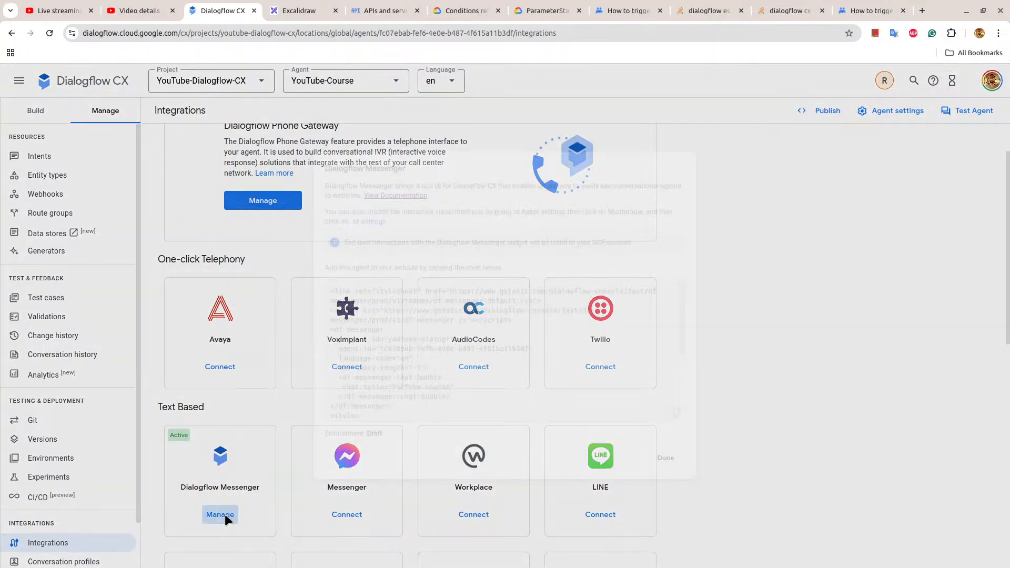
scroll(473, 363, down, 1)
scroll(474, 363, down, 3)
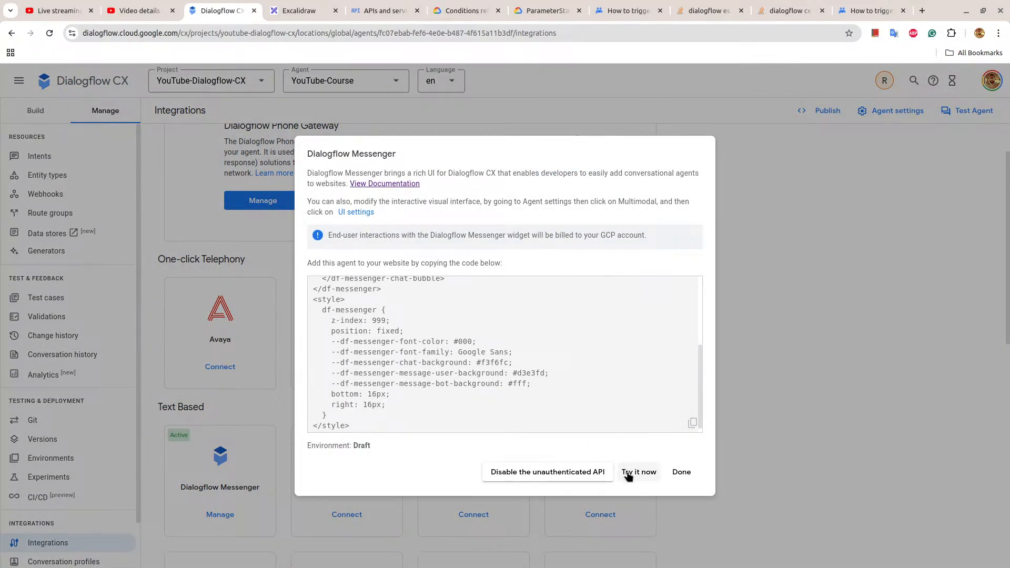
click(629, 476)
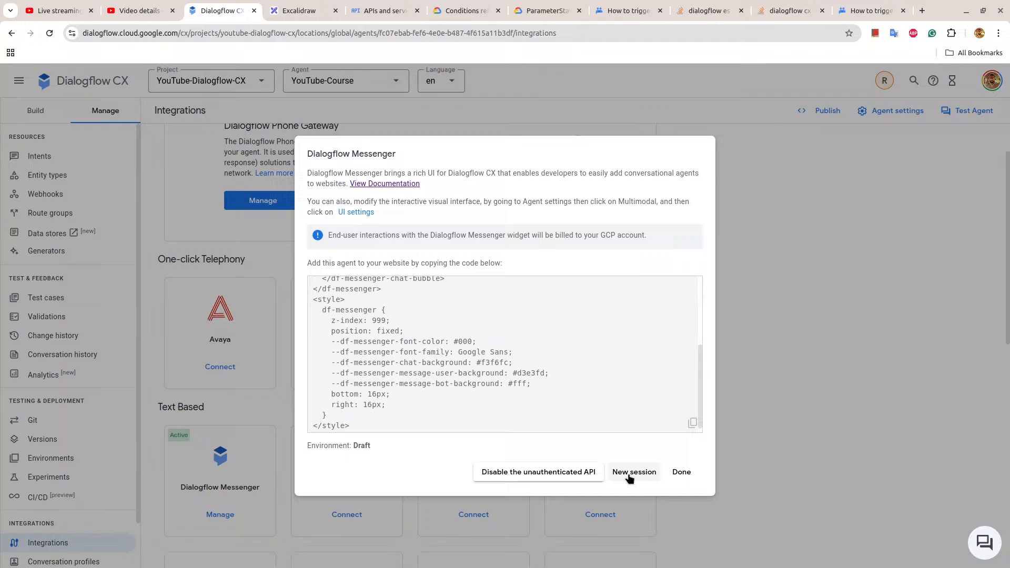
click(988, 550)
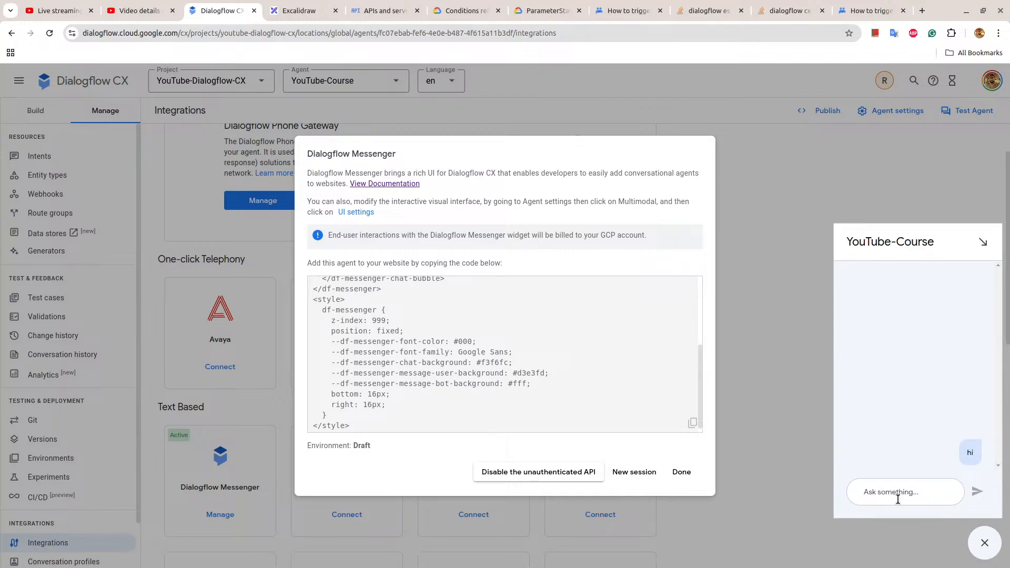
Send "hi" in the trial chat, and close both the chat and the Dialogflow Messenger dialog.
click(898, 499)
text(hi)
key(Return)
click(983, 242)
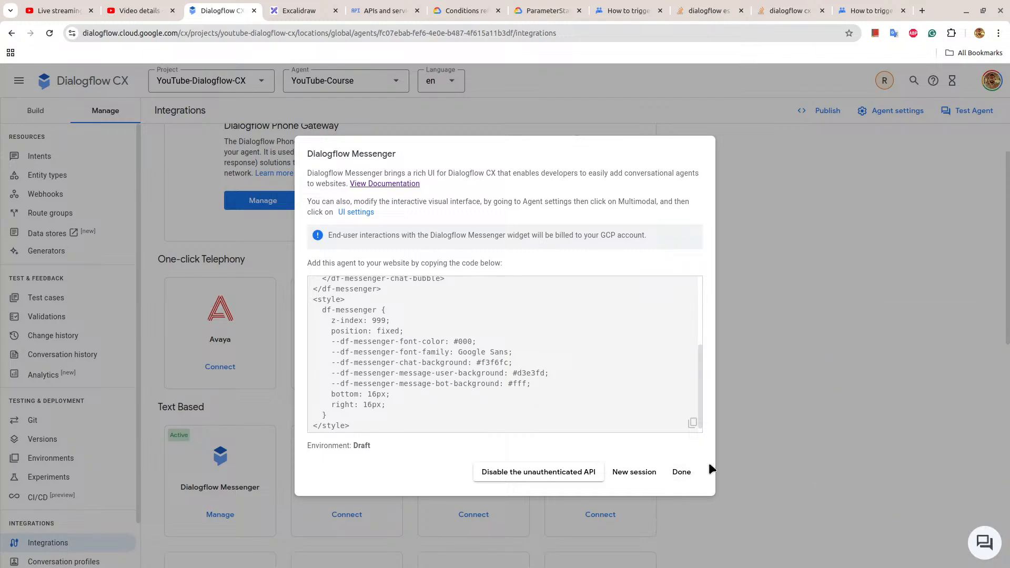
click(682, 472)
scroll(697, 226, down, 6)
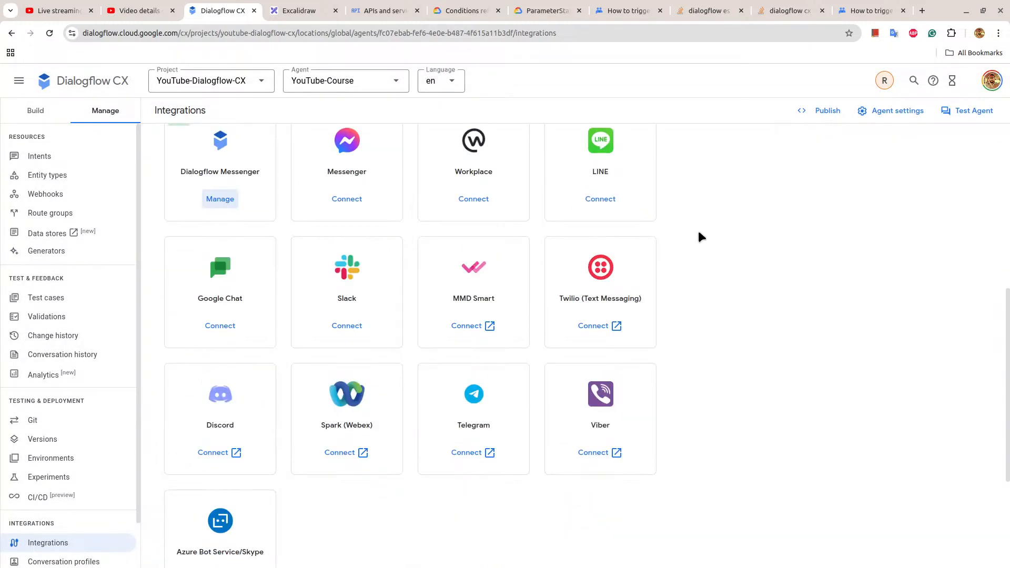
scroll(699, 234, up, 7)
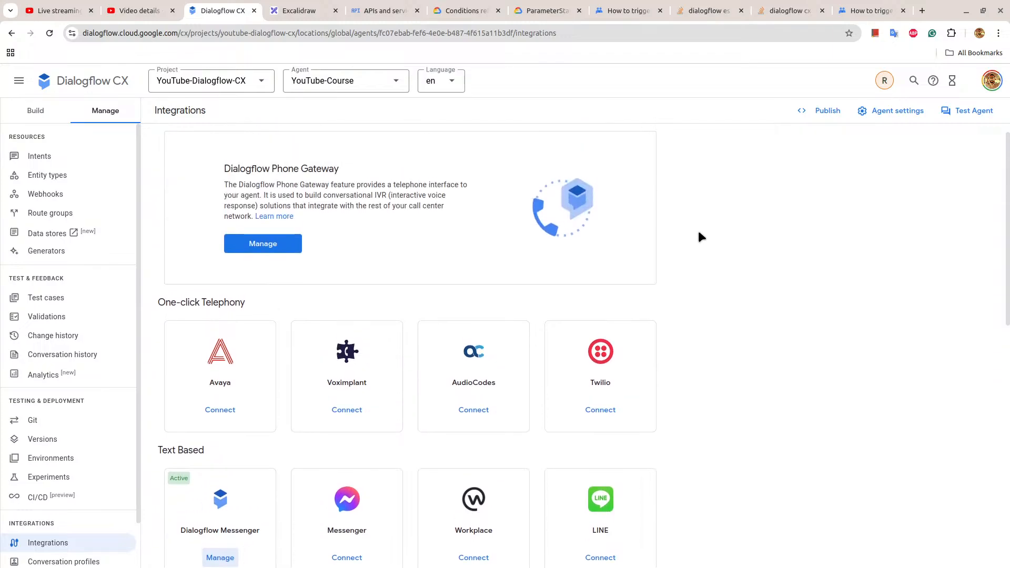
scroll(698, 233, down, 1)
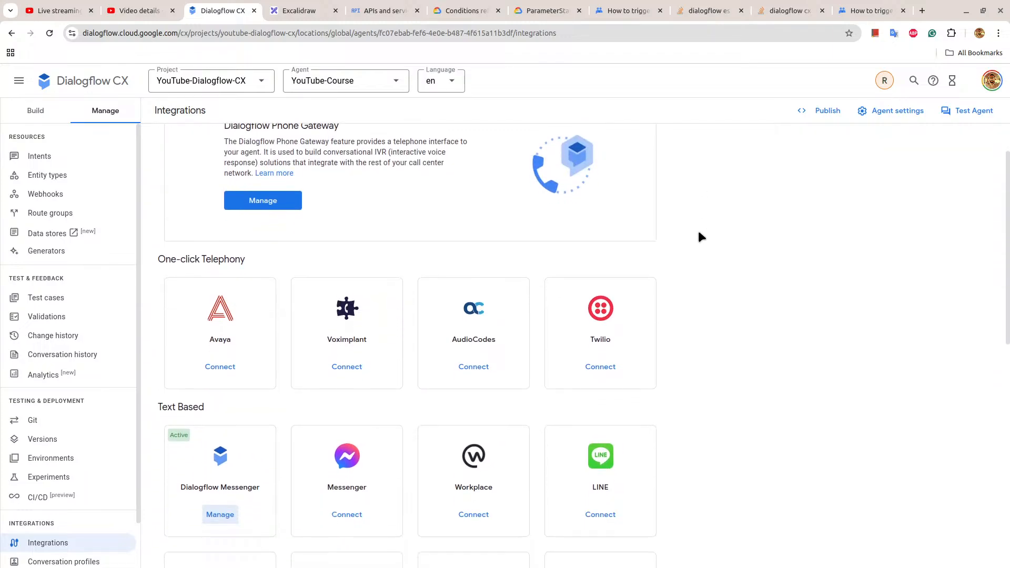
Search Google for "dialogflow messenger cx permission denied" from the Stack Overflow parameter-reset question's browser tab.
click(705, 10)
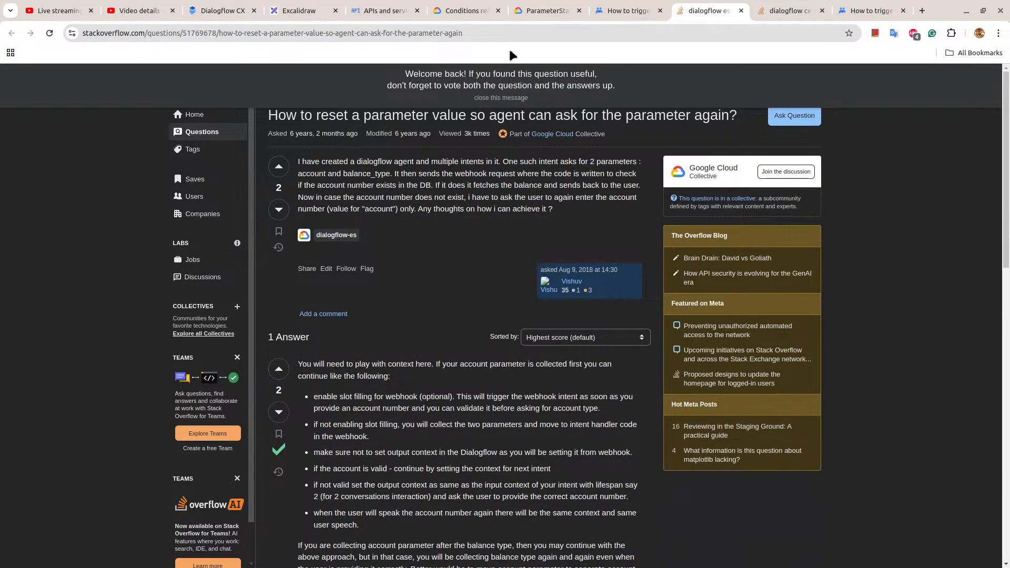
click(495, 33)
text(dialog)
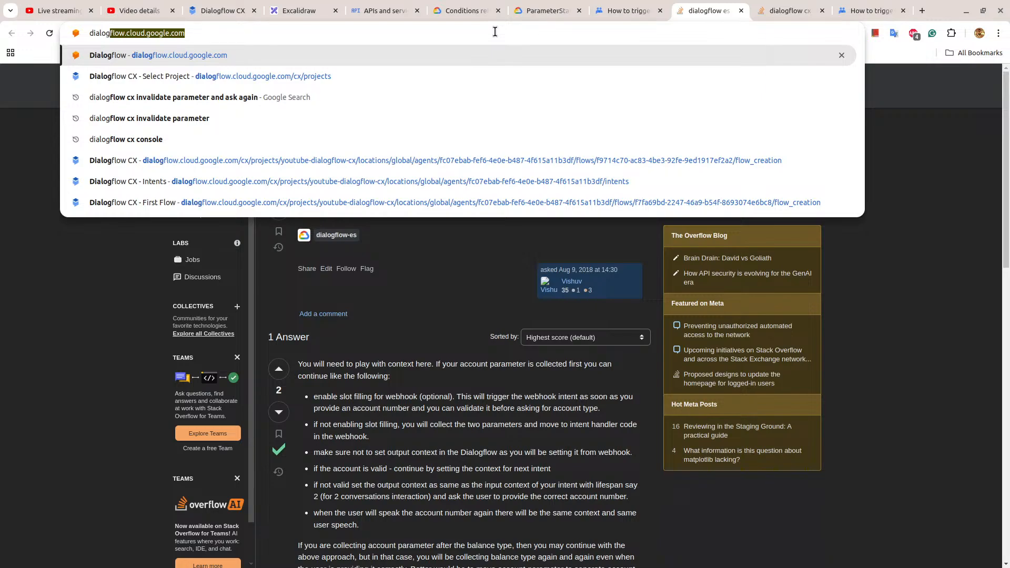
text(flow messenger)
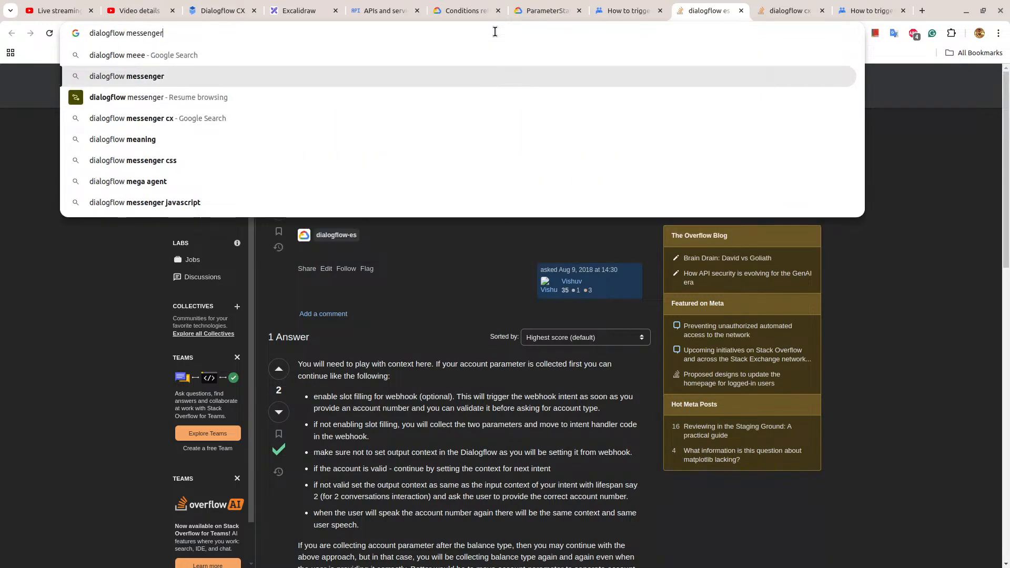
text( cx)
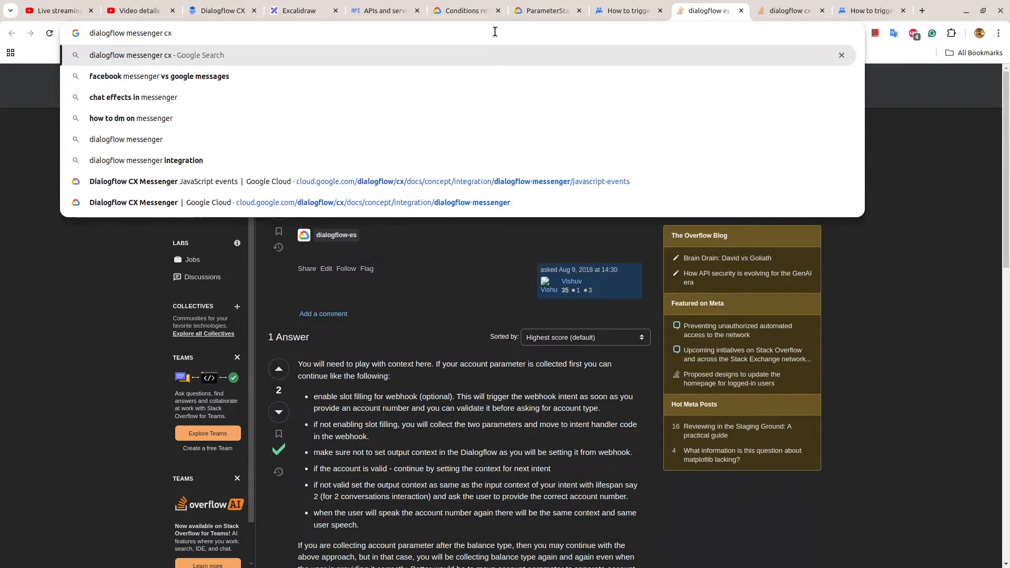
text( permission)
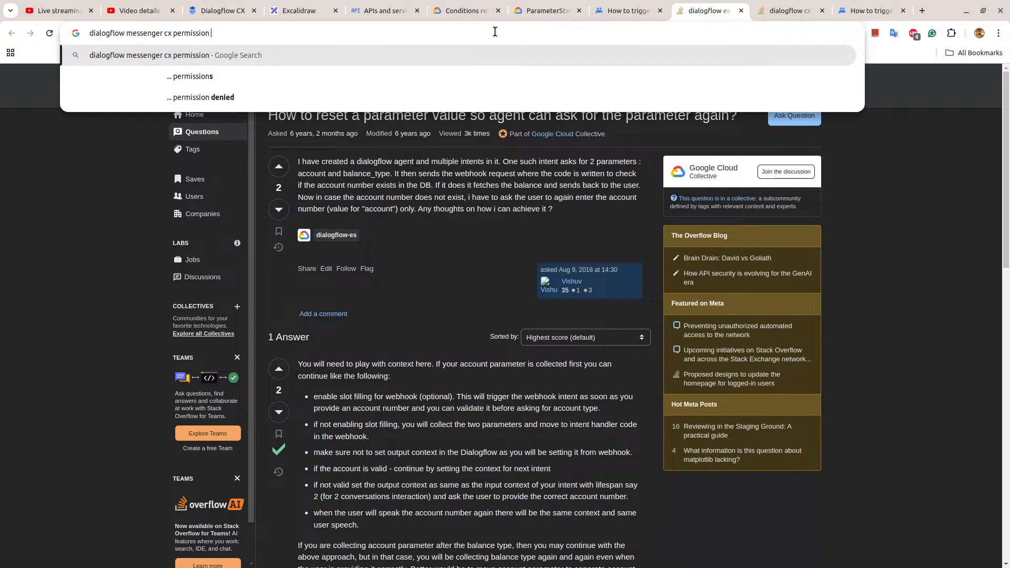
key(Return)
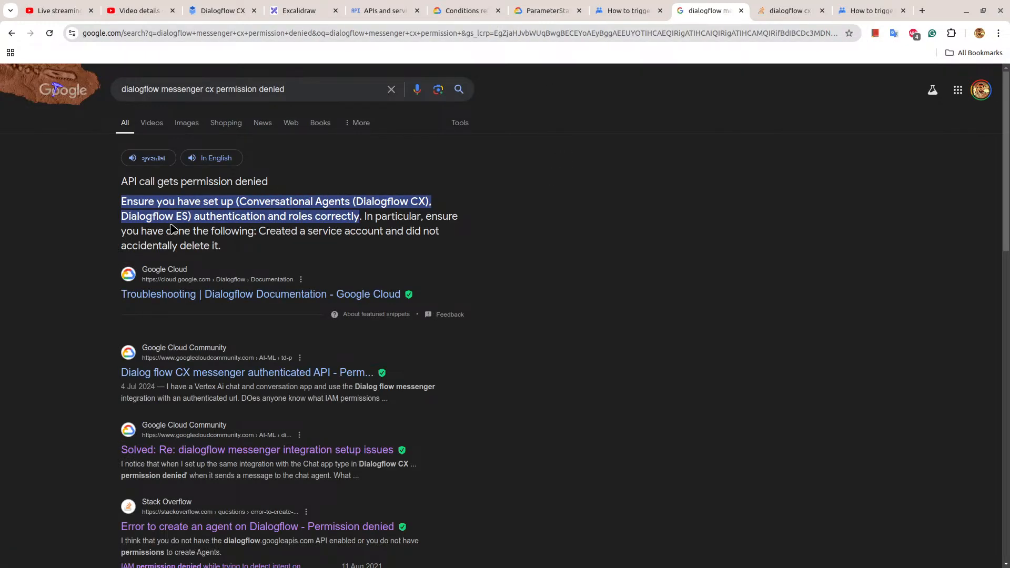
Open the solved Messenger integration setup thread in a separate tab, and read the Stack Overflow answer about the agent-creation permission error.
scroll(171, 228, down, 4)
right_click(262, 327)
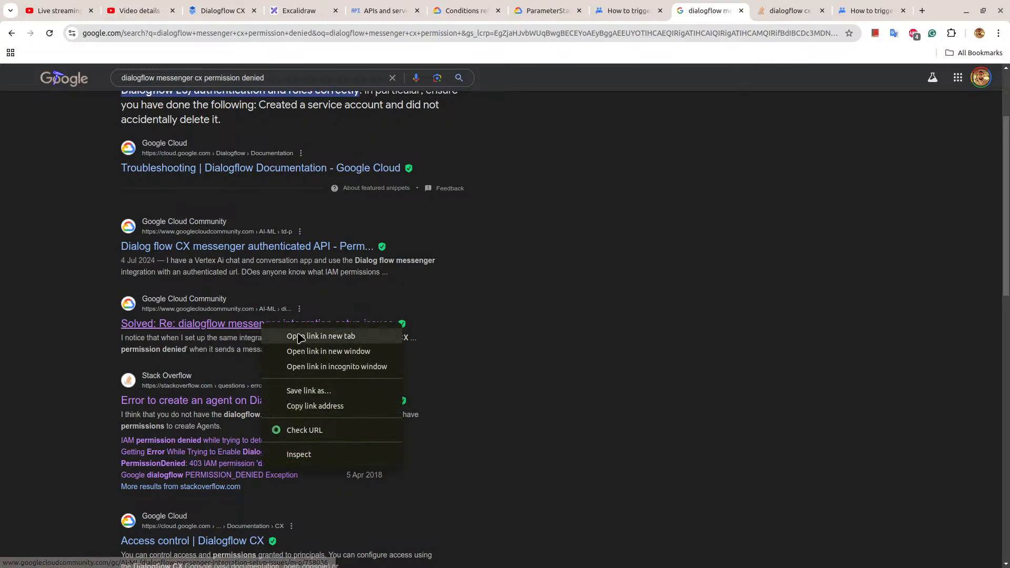
click(313, 335)
click(251, 401)
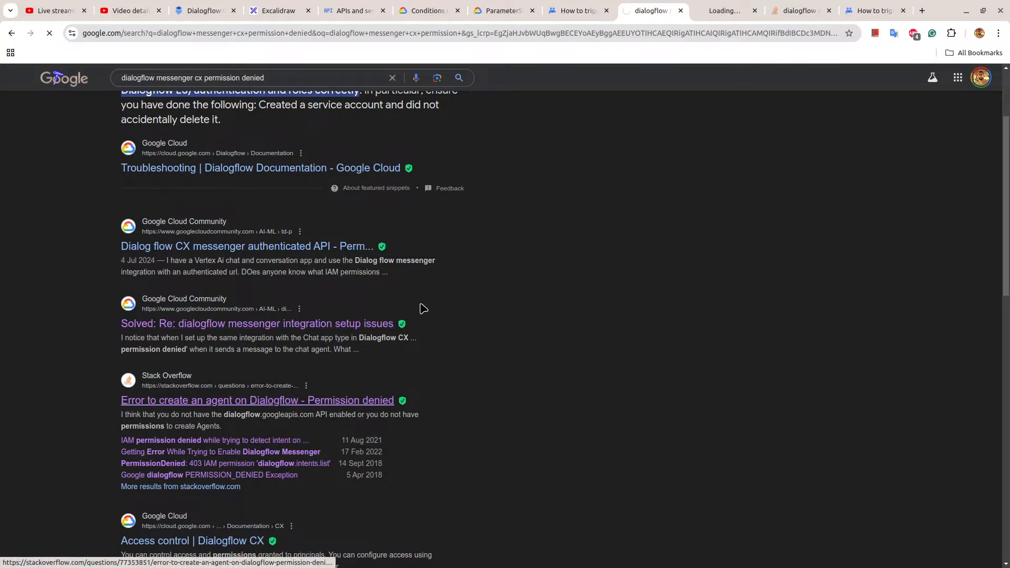
scroll(426, 305, down, 3)
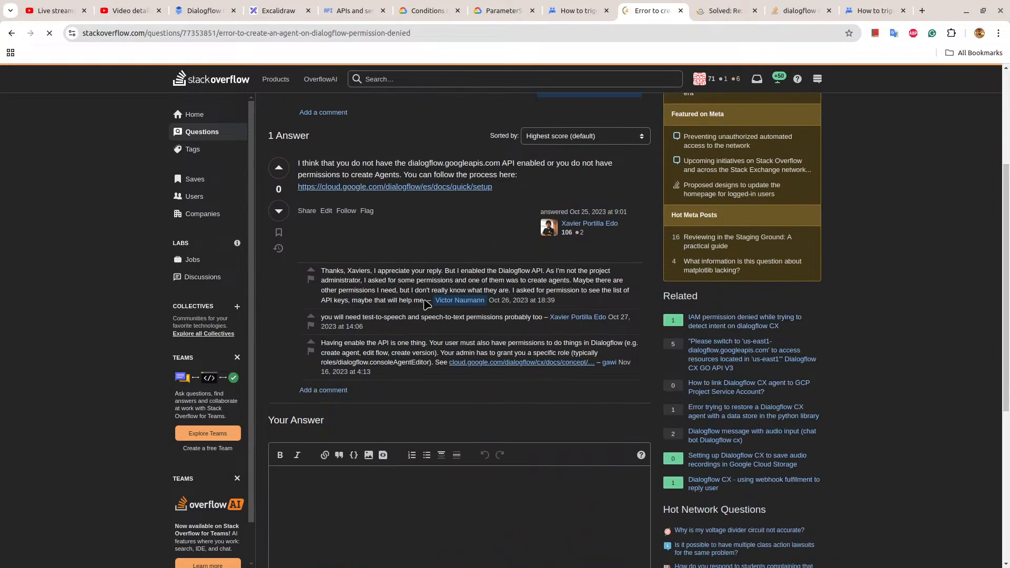
Read the Google Cloud Community thread's question, open the issue tracker link from its first accepted solution, and return to the thread.
click(736, 10)
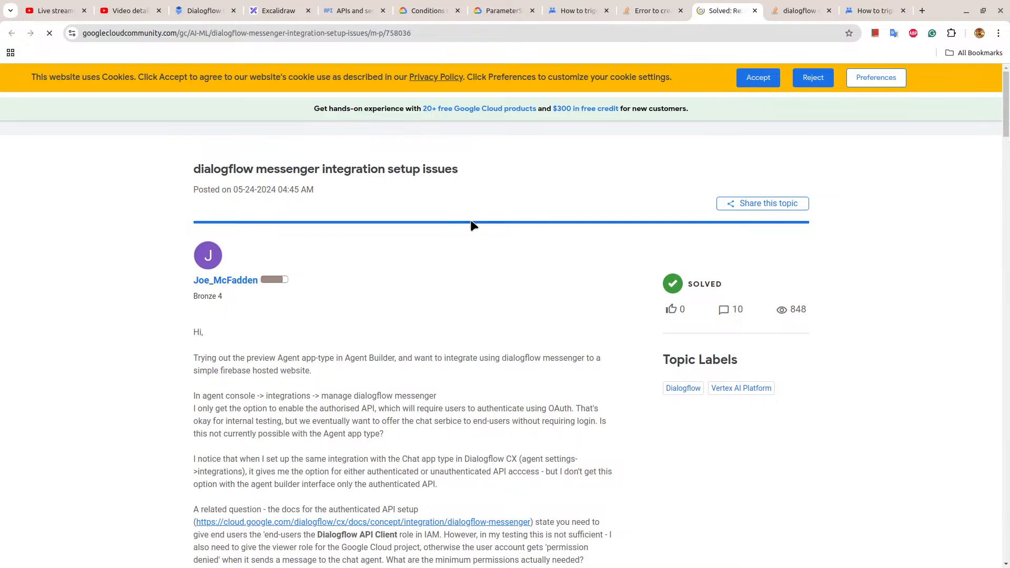
scroll(471, 225, down, 6)
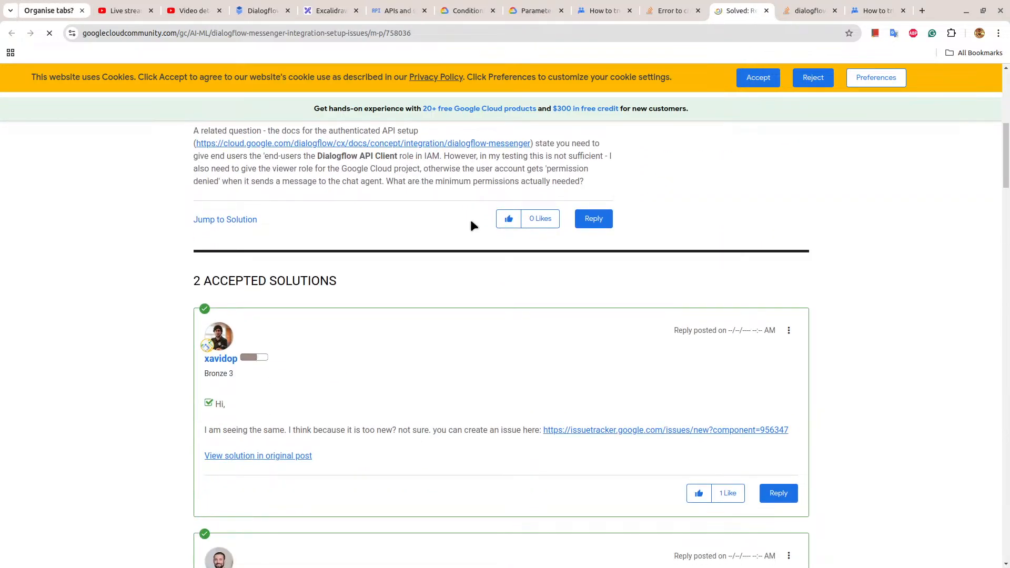
click(631, 446)
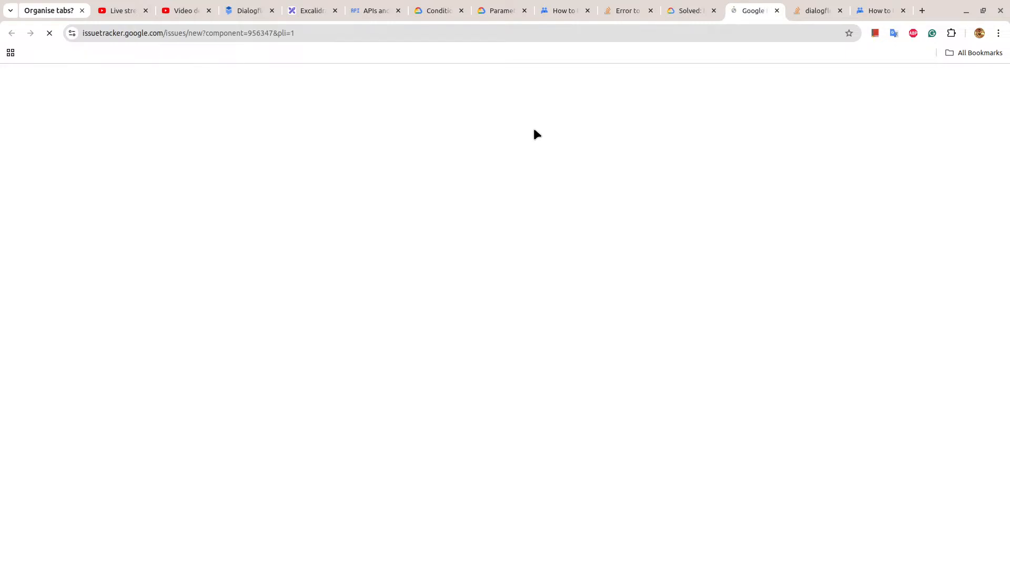
click(686, 12)
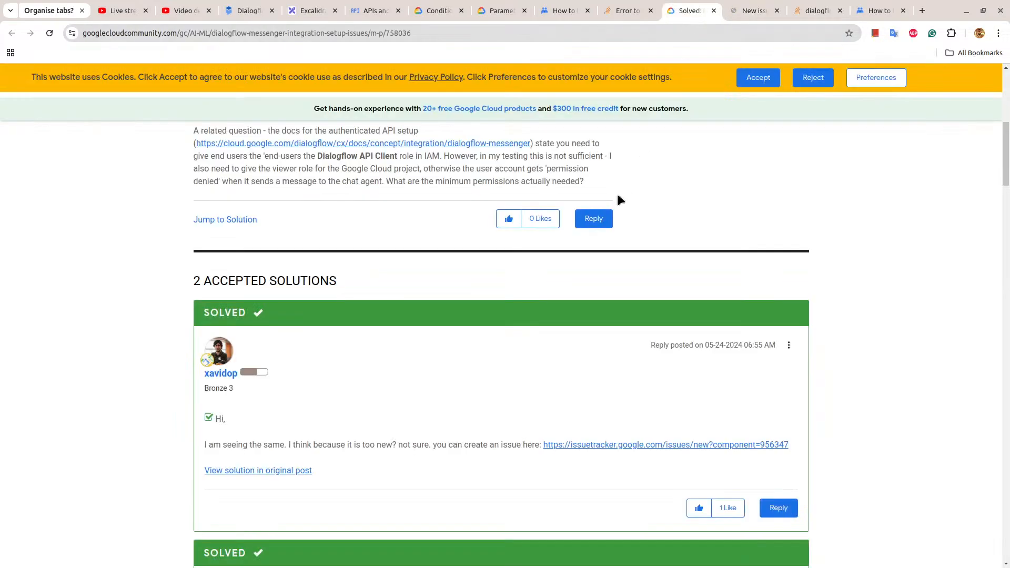
Examine the thread's accepted solutions and replies for required roles, and enlarge and close the screenshot of the authenticated setup steps.
scroll(616, 194, down, 1)
scroll(618, 196, down, 7)
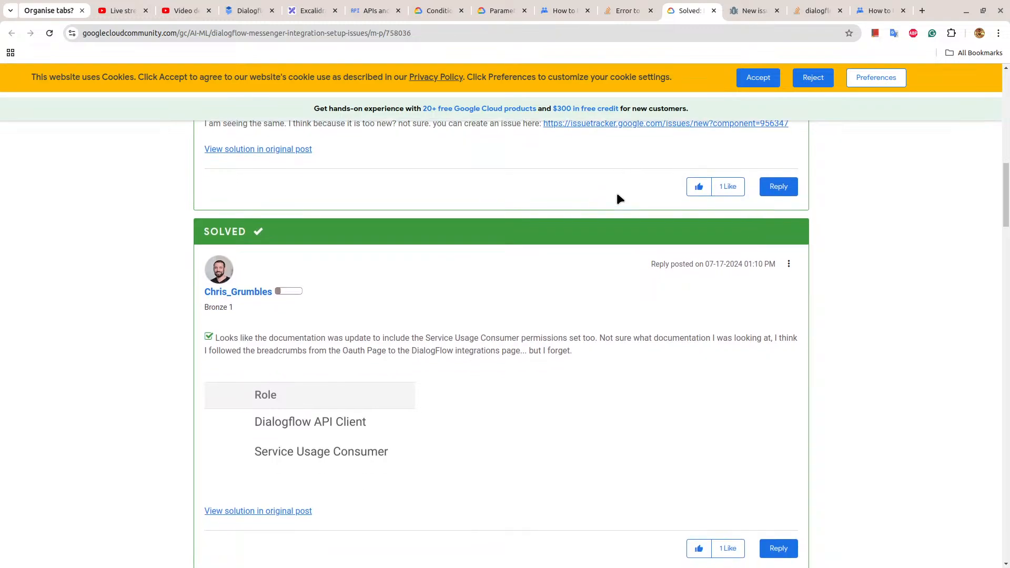
scroll(619, 199, down, 1)
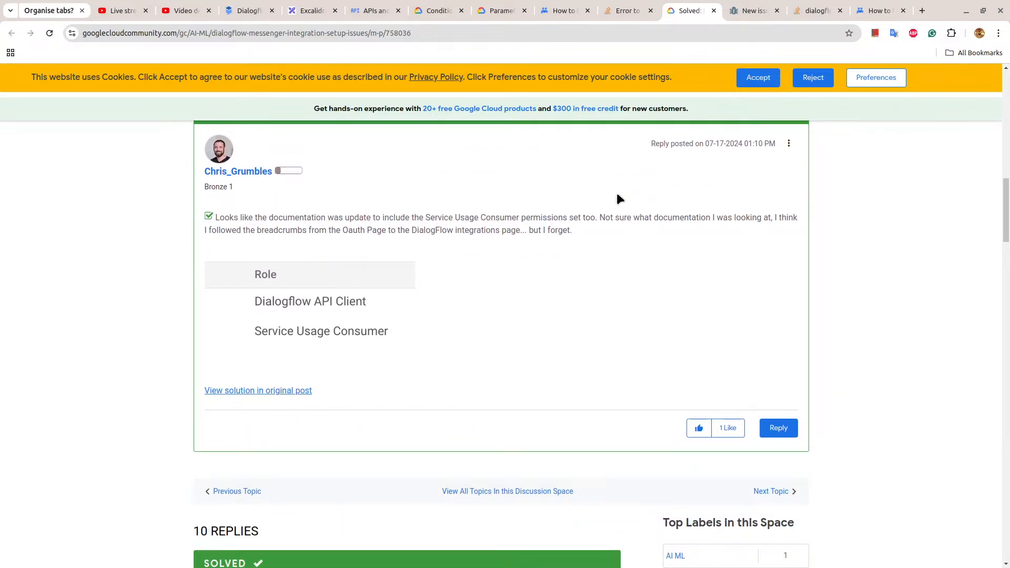
scroll(619, 198, down, 7)
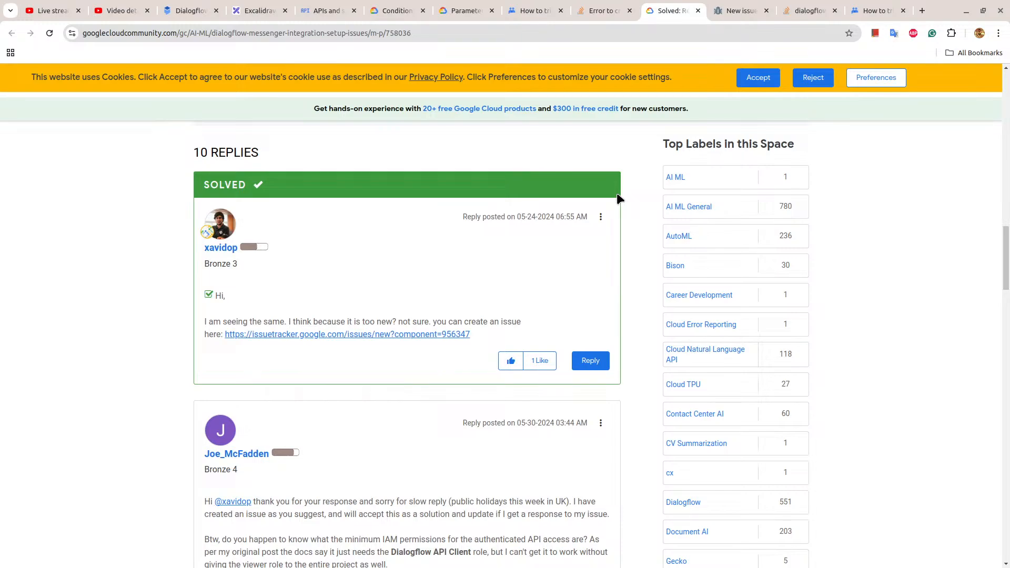
scroll(618, 198, down, 2)
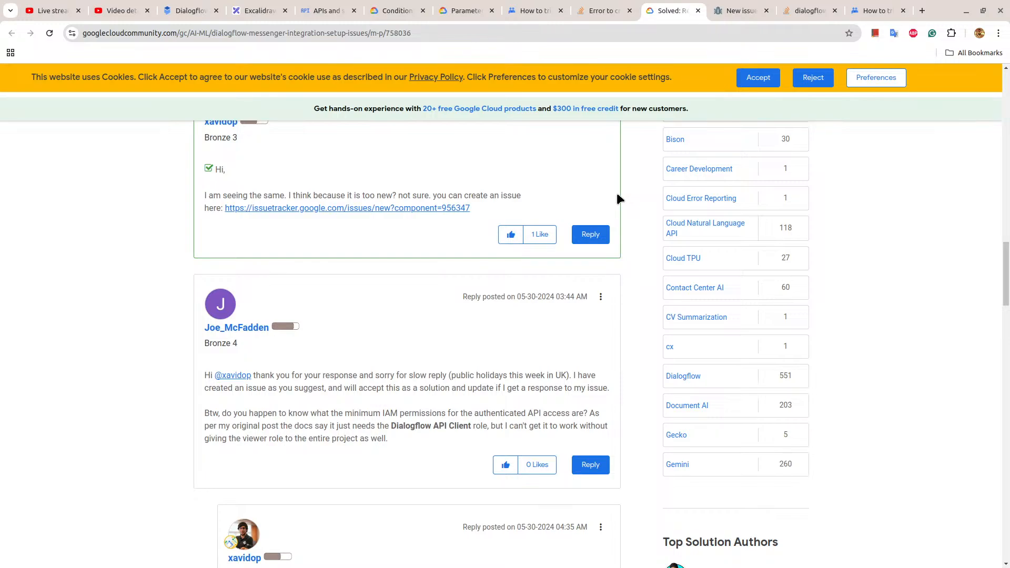
scroll(618, 198, down, 4)
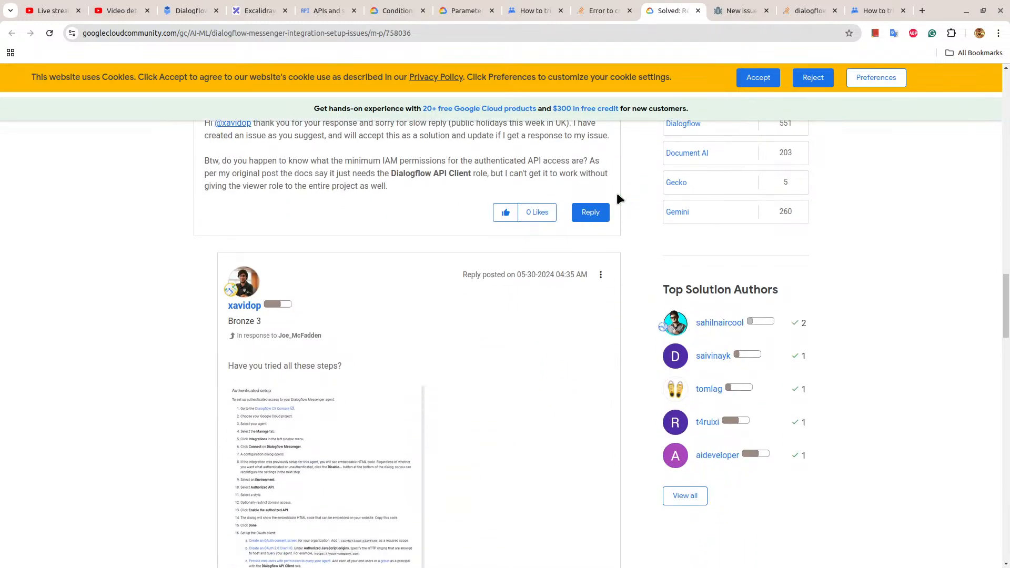
scroll(344, 444, down, 3)
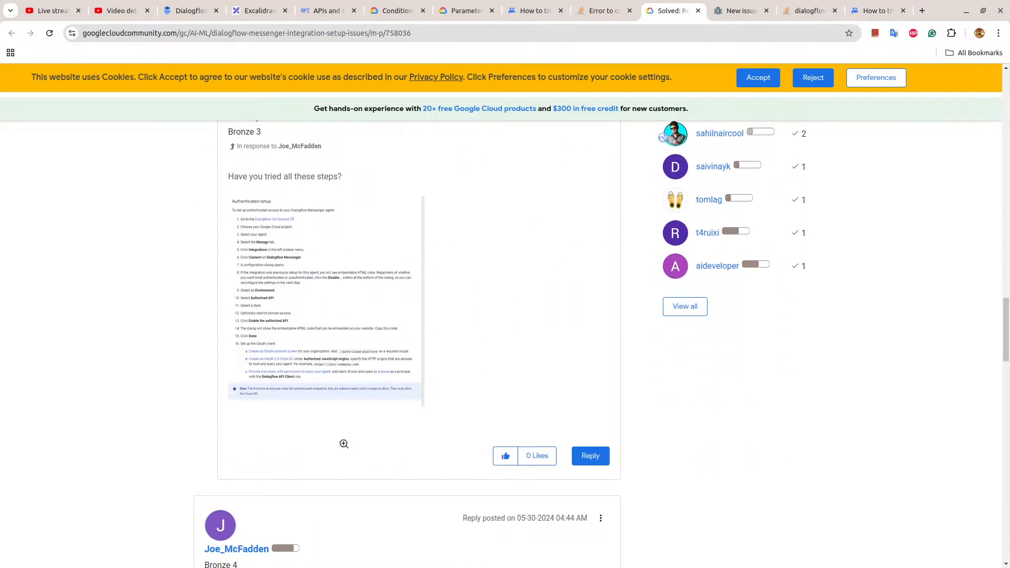
click(330, 327)
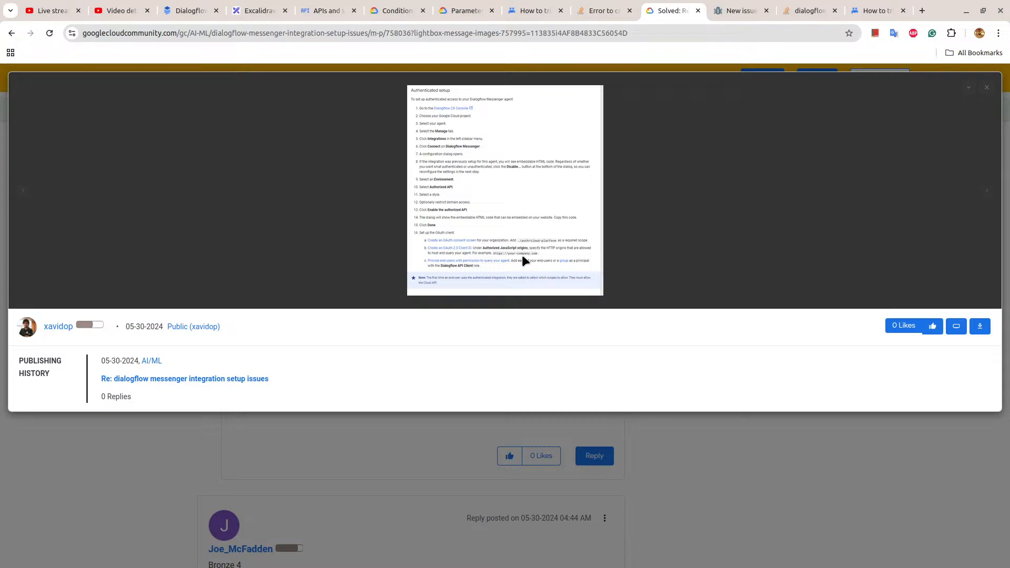
key(Escape)
Back in Dialogflow CX, disable the Dialogflow Messenger integration's unauthenticated API, and enable the Authorized API with the Side panel style.
click(193, 9)
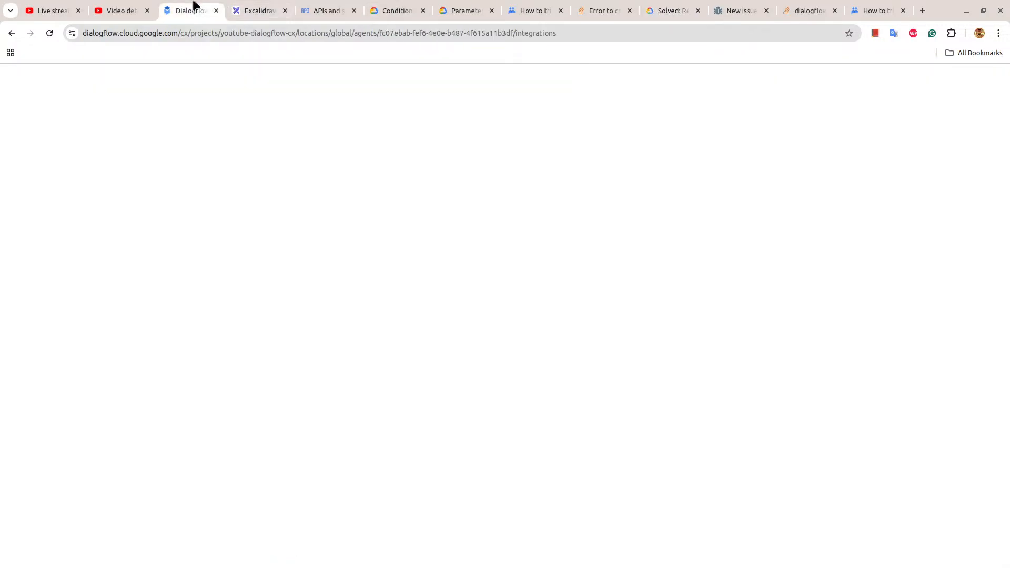
scroll(478, 273, down, 2)
click(220, 451)
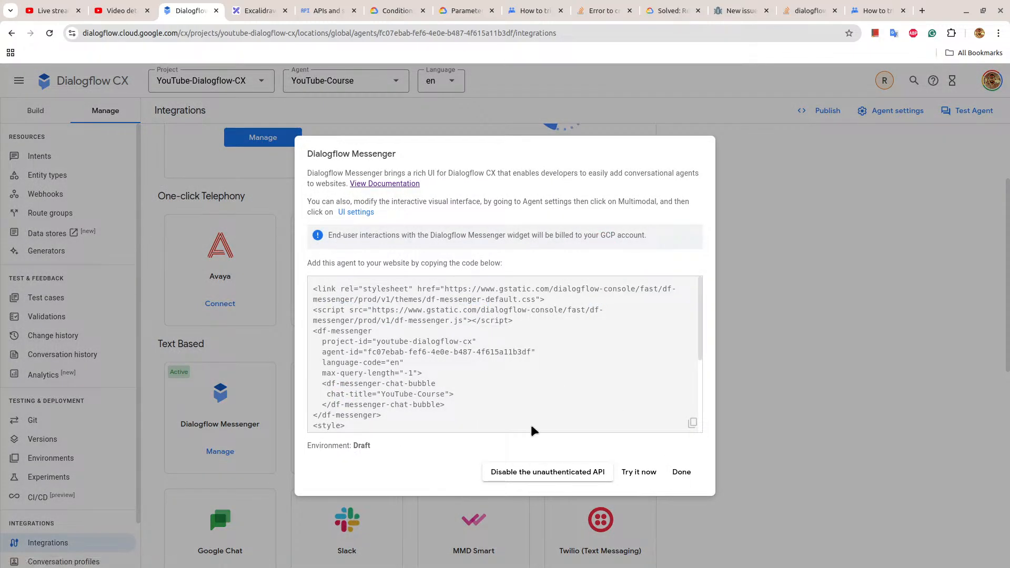
click(582, 472)
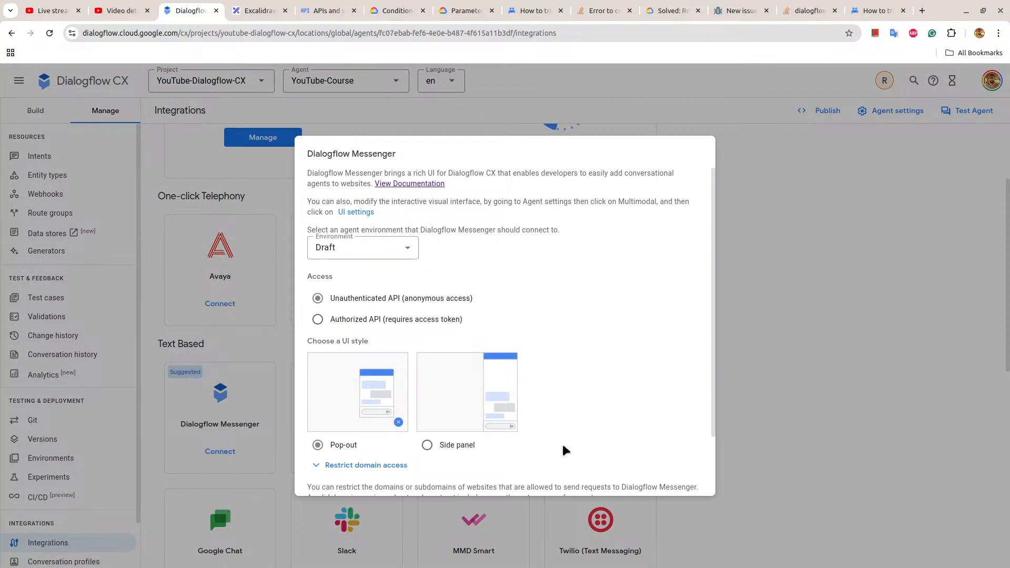
click(343, 319)
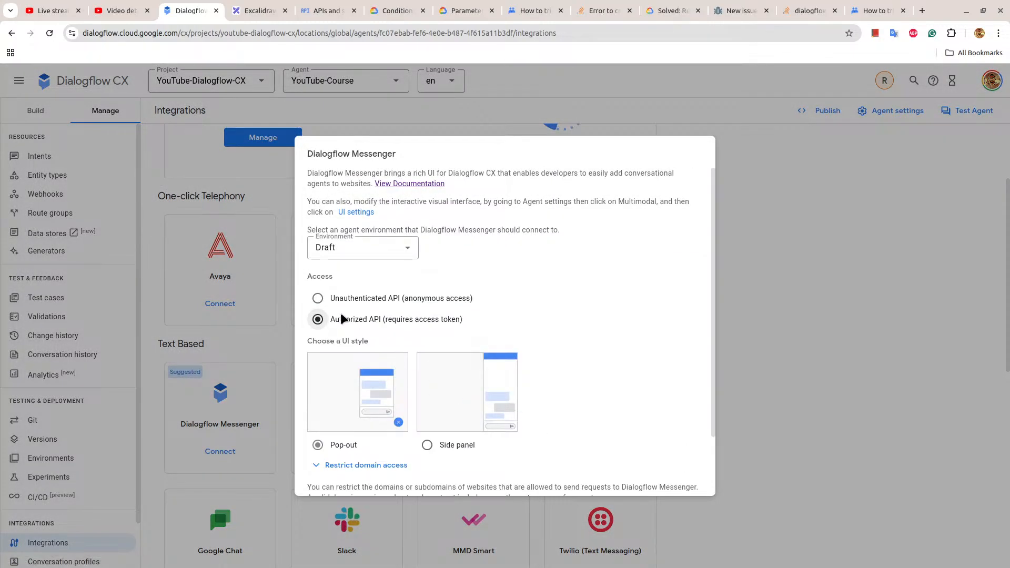
click(426, 445)
scroll(505, 417, down, 2)
click(631, 472)
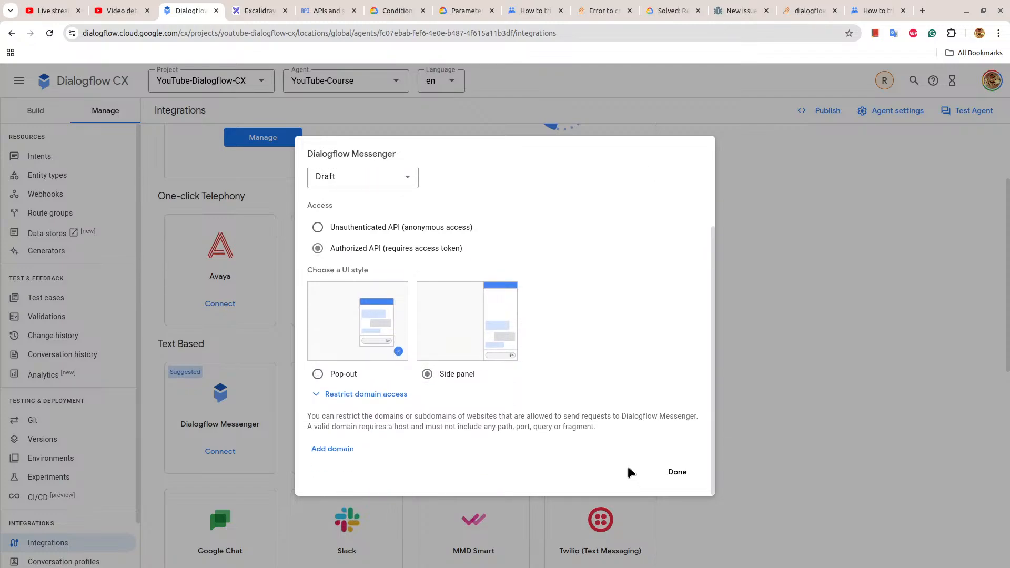
Launch the Messenger trial chat, request access through Google sign-in, and close the sign-in window.
click(619, 475)
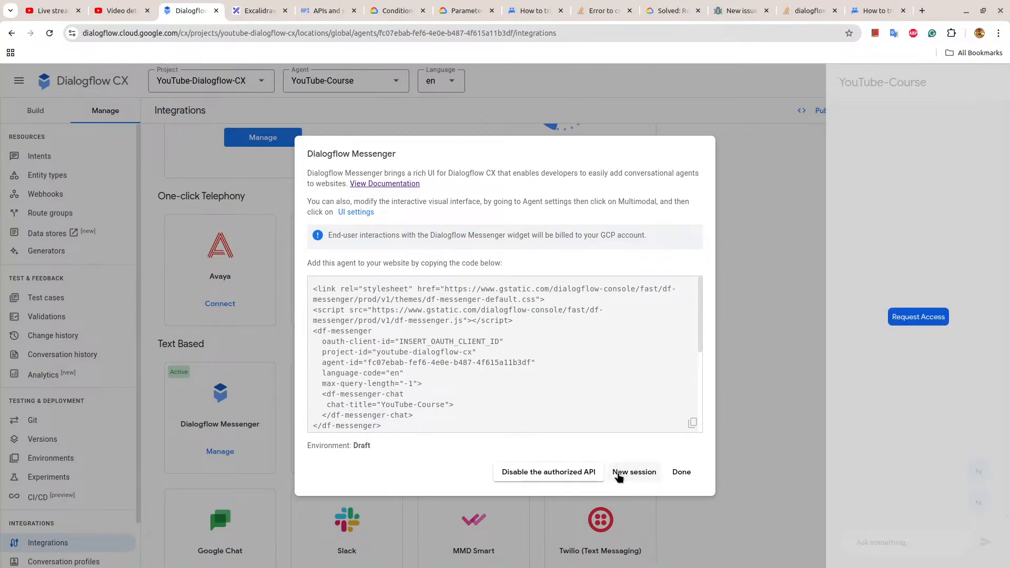
click(920, 320)
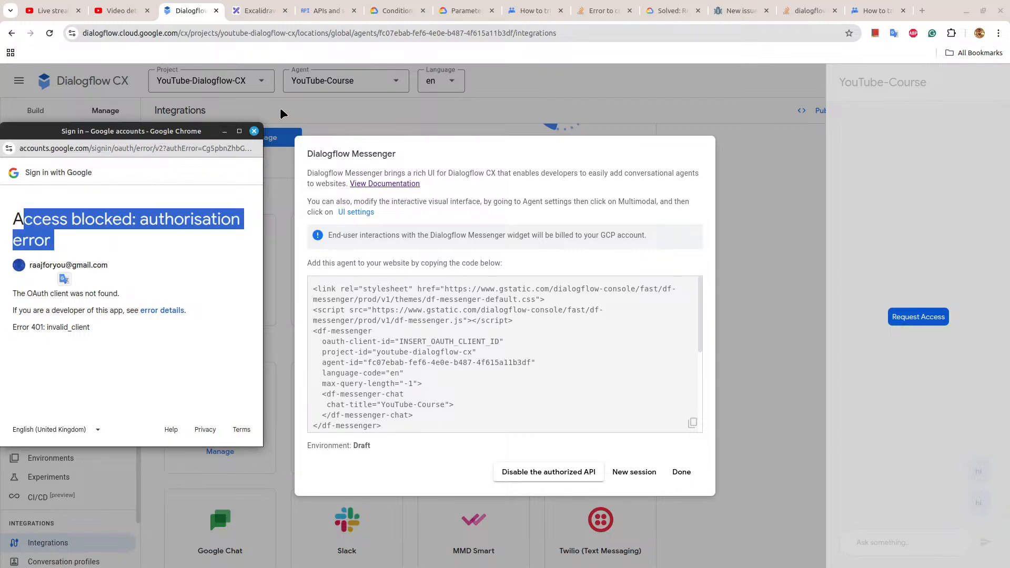
click(254, 131)
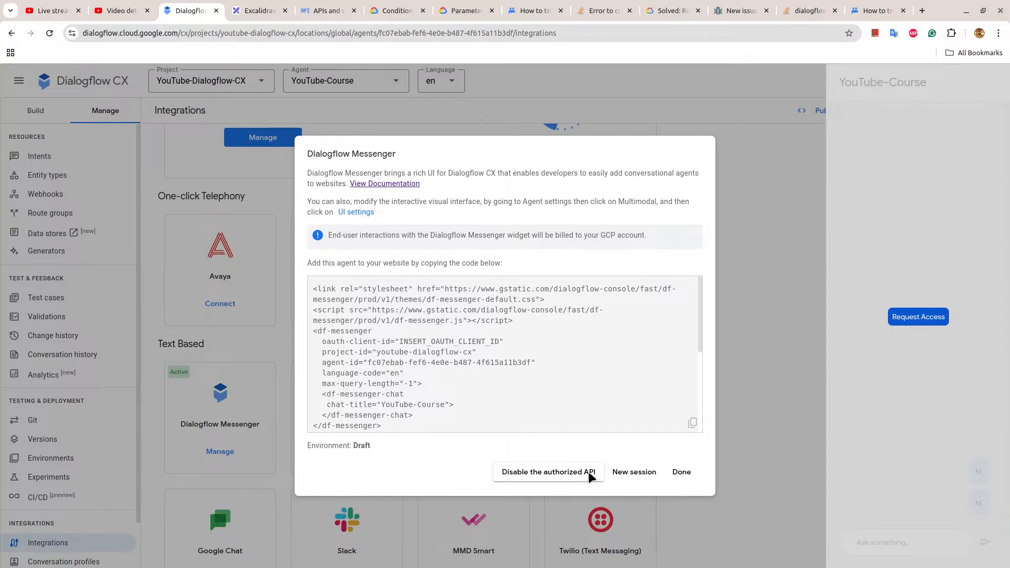
Disable the authorized API, and enable the unauthenticated API with anonymous access for Dialogflow Messenger.
click(568, 472)
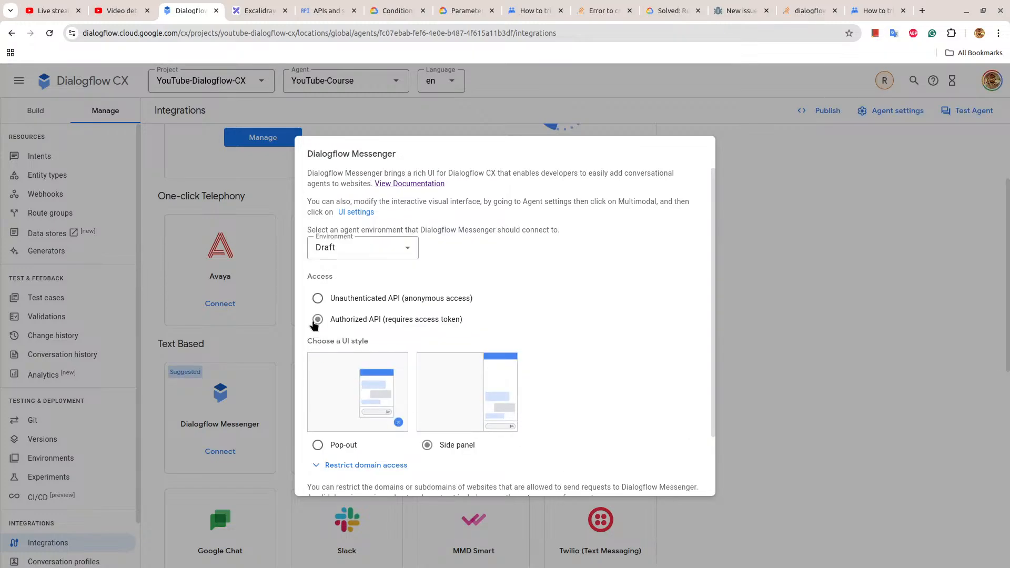
click(317, 298)
scroll(484, 327, down, 2)
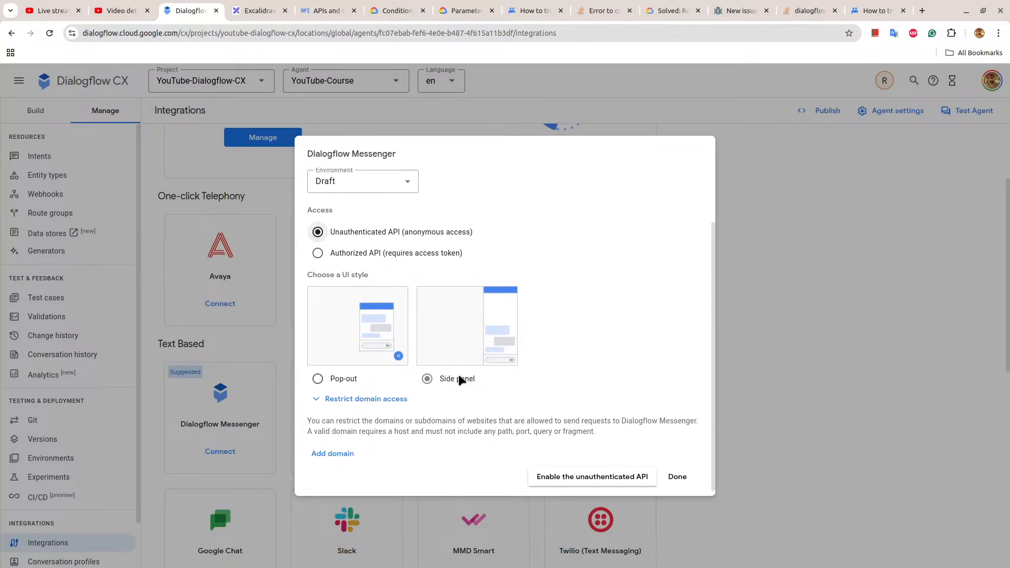
click(638, 470)
Launch the side-panel trial chat, send "hi", check the response, and close the Dialogflow Messenger dialog.
click(639, 472)
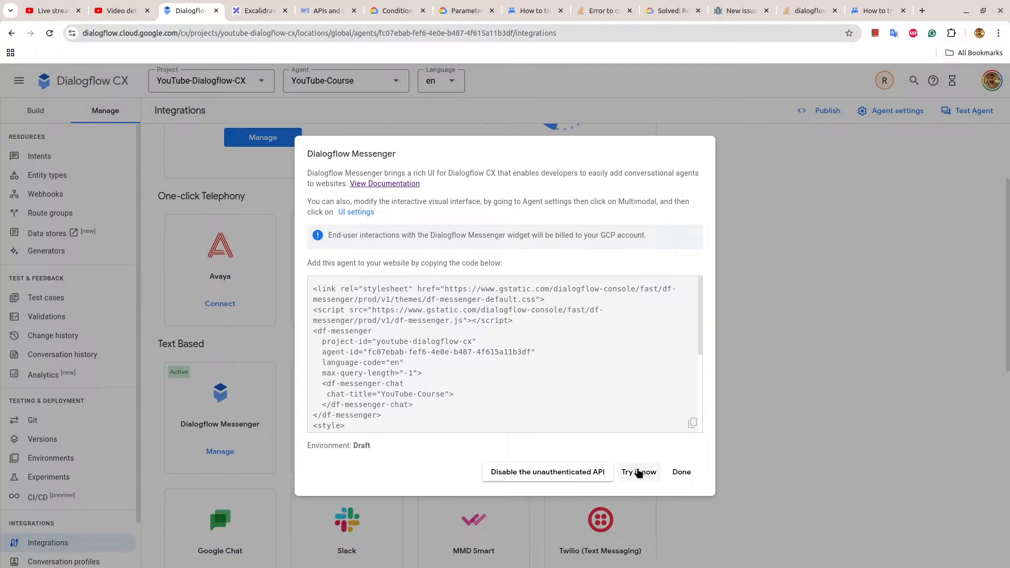
click(886, 545)
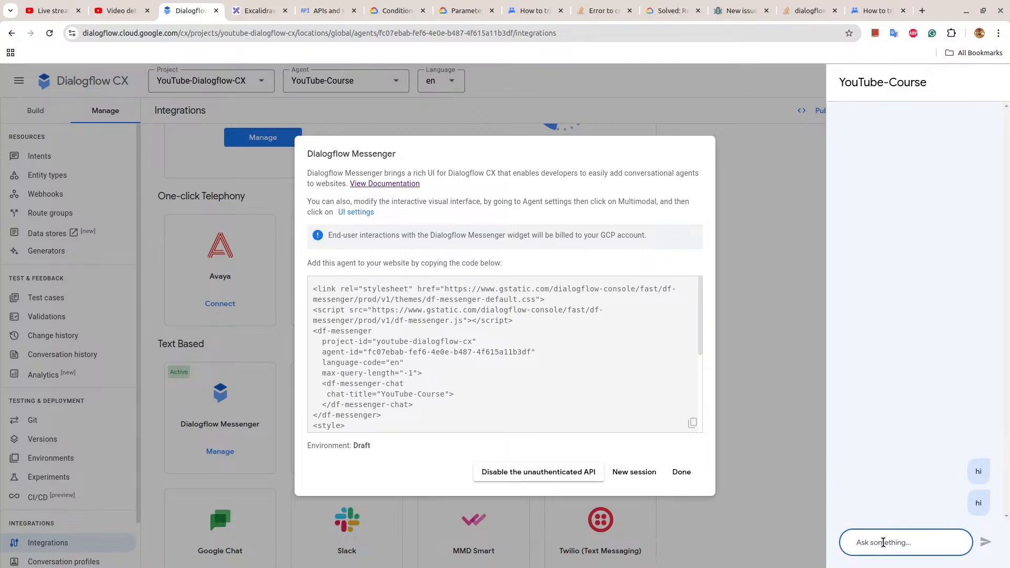
text(hi)
key(Return)
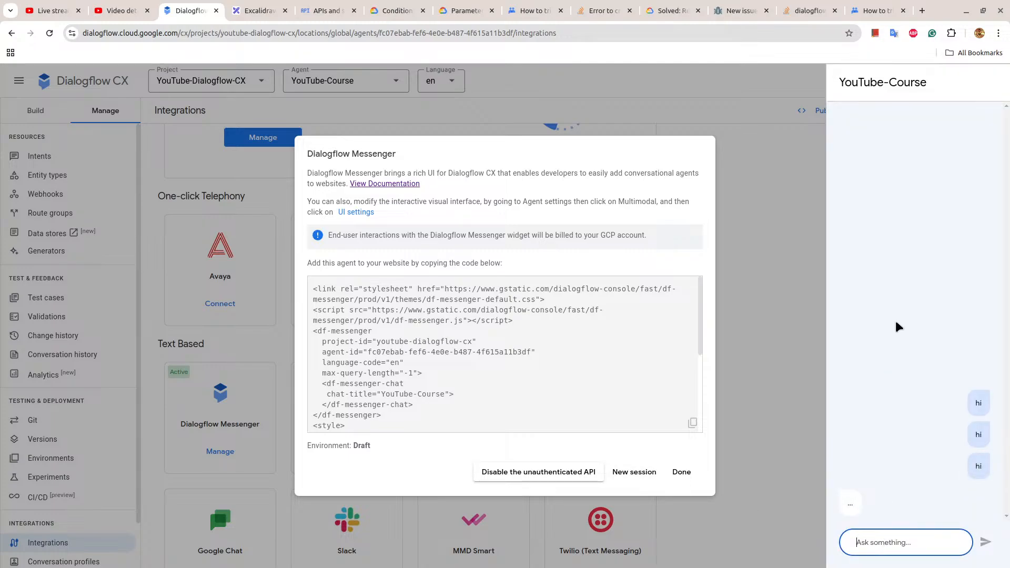
drag(889, 111, 1009, 115)
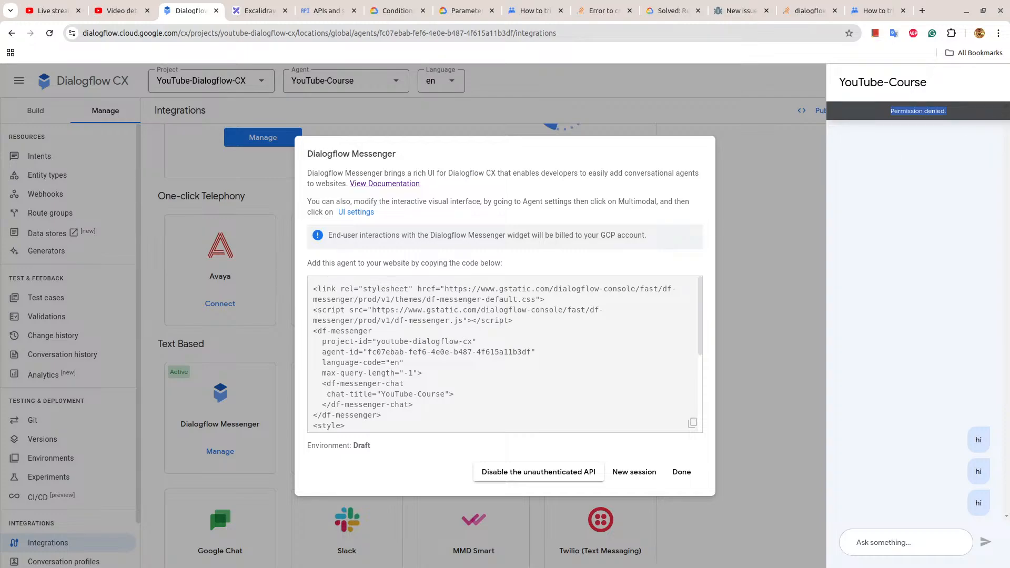
click(682, 472)
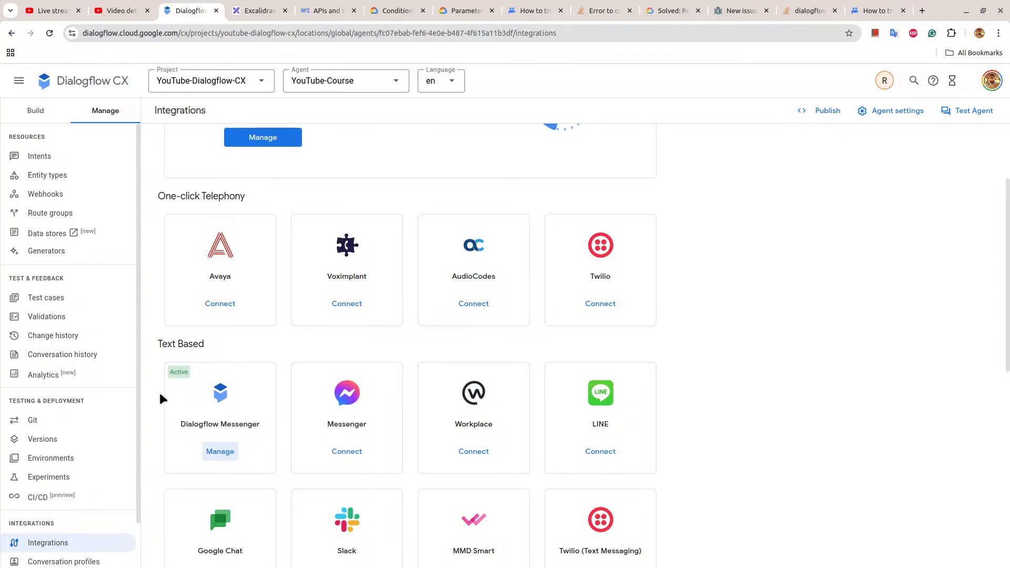
Highlight the Dialogflow Messenger integration name, and open the "Dialogflow CX Course - YouTube" form from Google Drive in a new browser tab.
drag(179, 424, 244, 446)
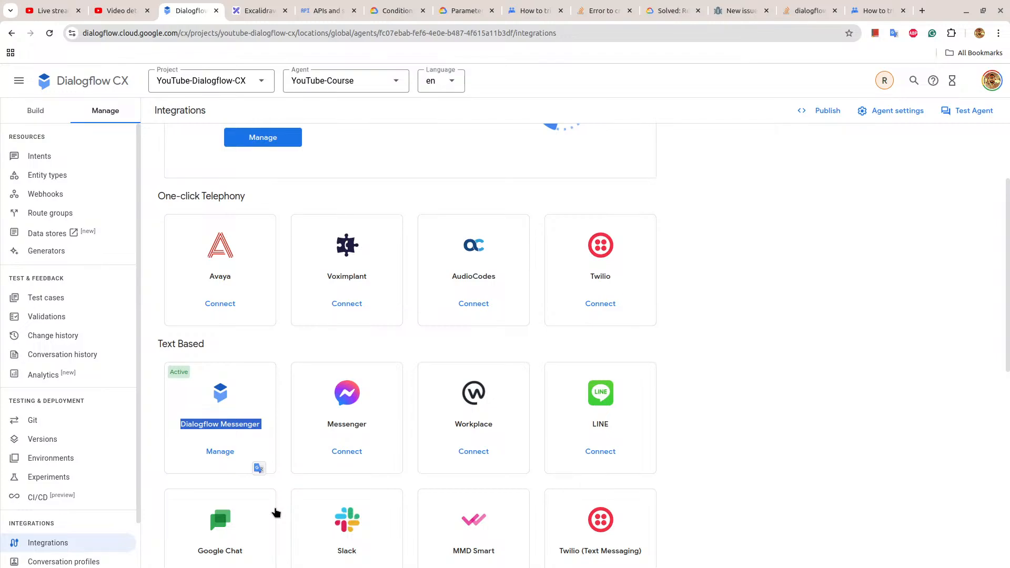
click(921, 10)
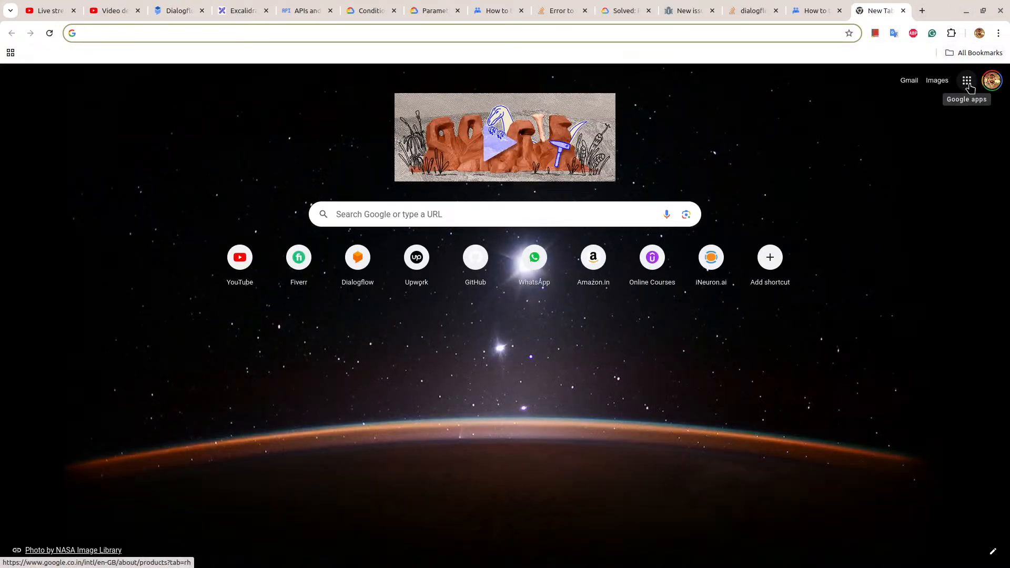
click(968, 82)
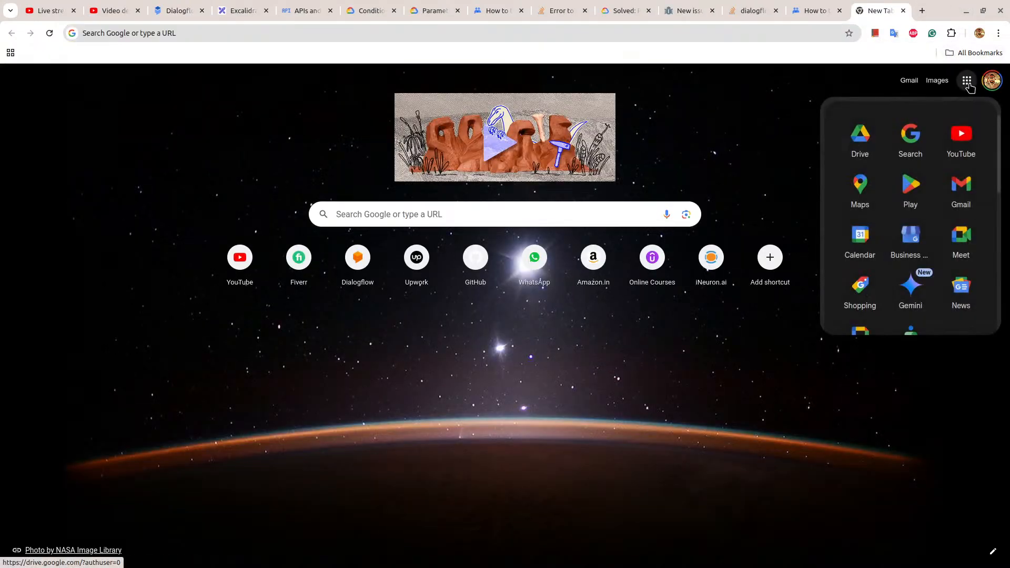
click(868, 152)
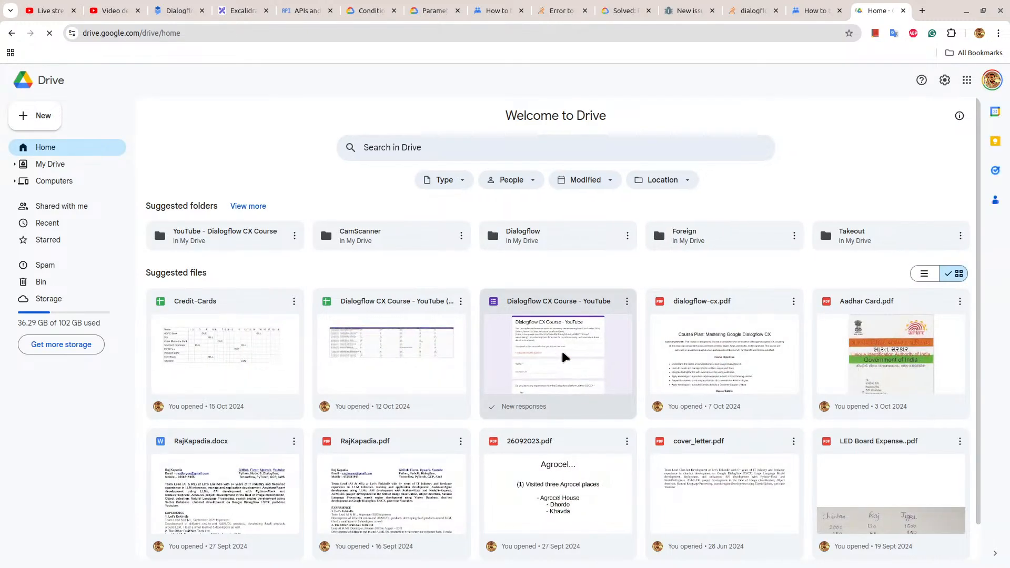
click(563, 358)
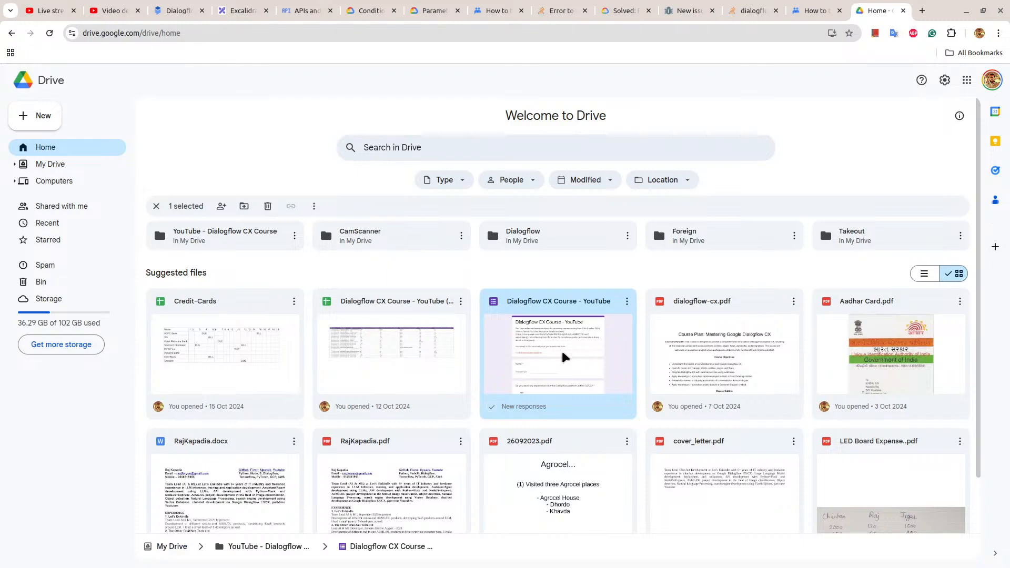
double_click(563, 354)
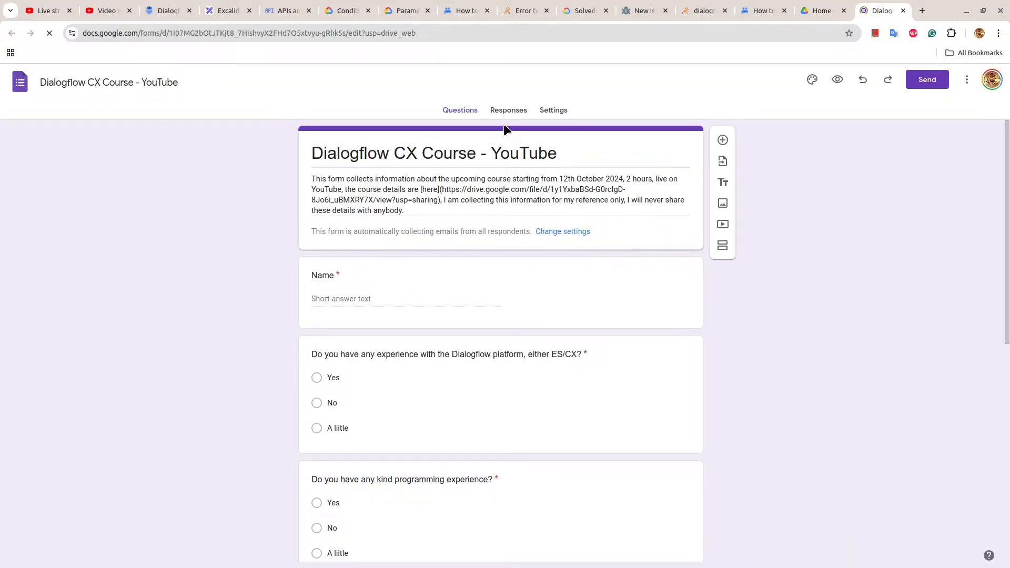
Show the form's response summary and examine the charts on Dialogflow experience, programming experience and preferred programming language.
click(508, 111)
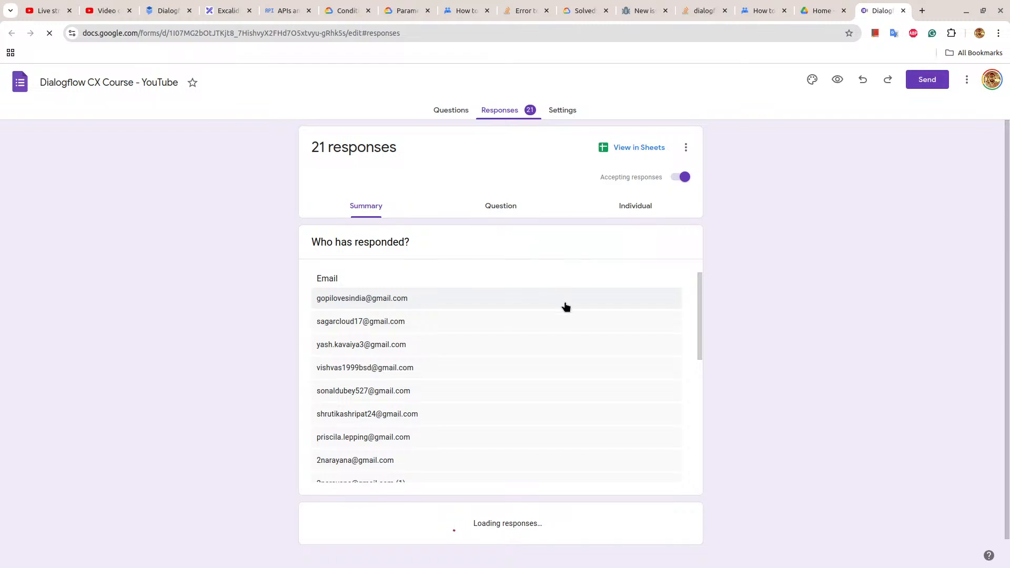
scroll(564, 306, down, 5)
scroll(794, 347, down, 4)
scroll(794, 346, down, 5)
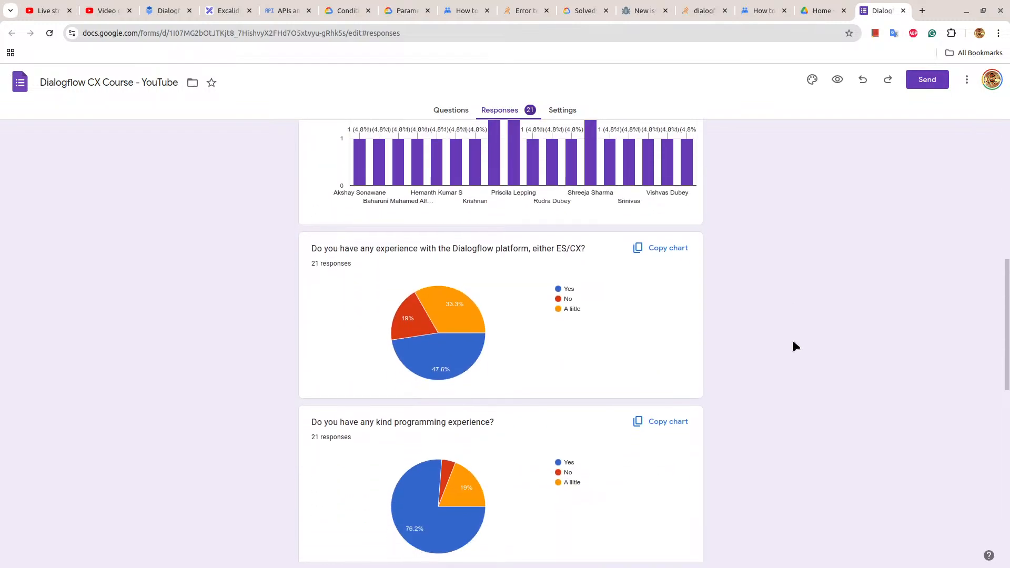
scroll(794, 346, down, 2)
scroll(793, 342, down, 3)
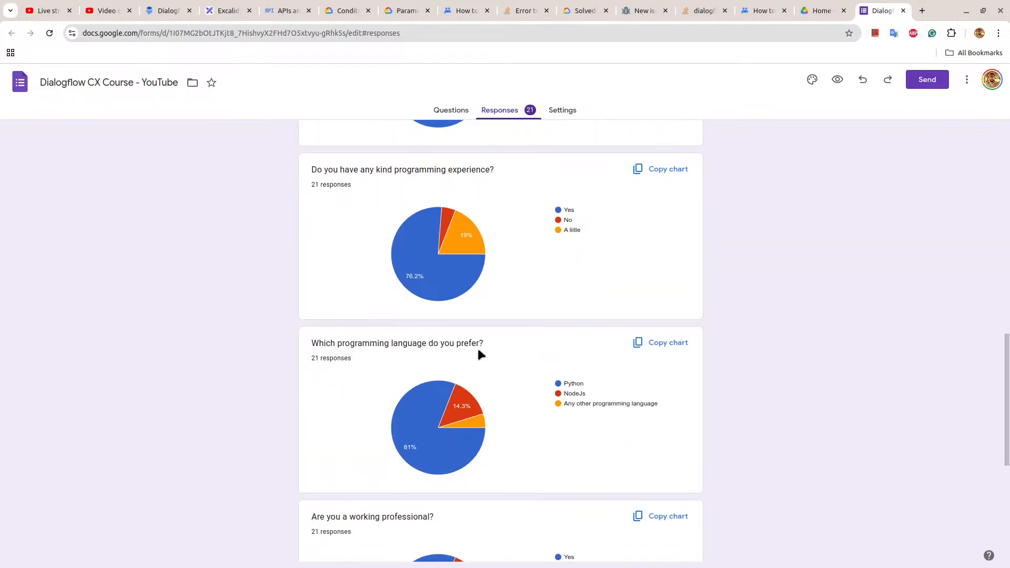
mouse_move(464, 466)
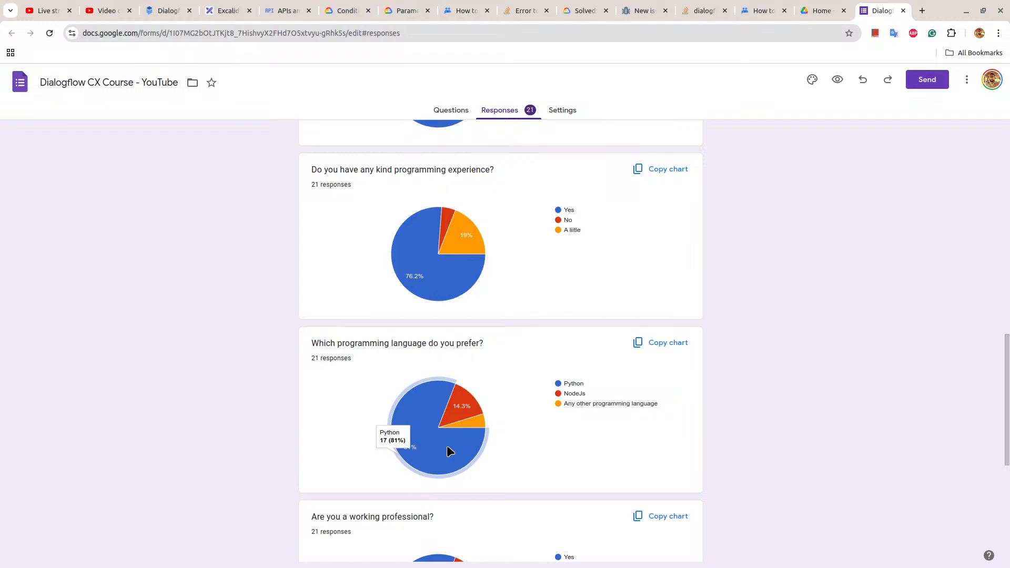
scroll(450, 452, down, 1)
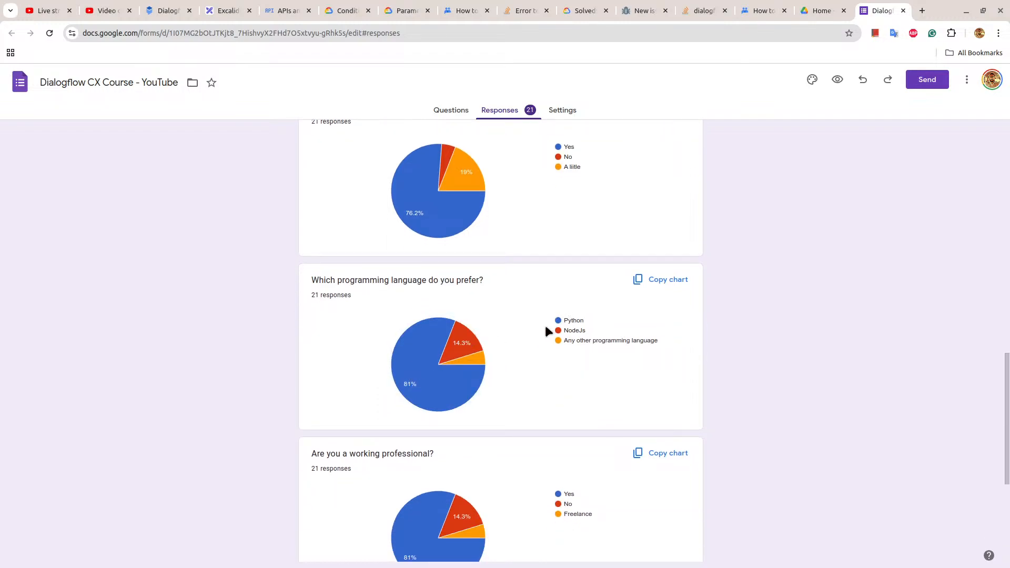
Highlight the Python and NodeJs entries in the legend of the preferred programming language chart, and compare their shares.
double_click(568, 320)
double_click(575, 330)
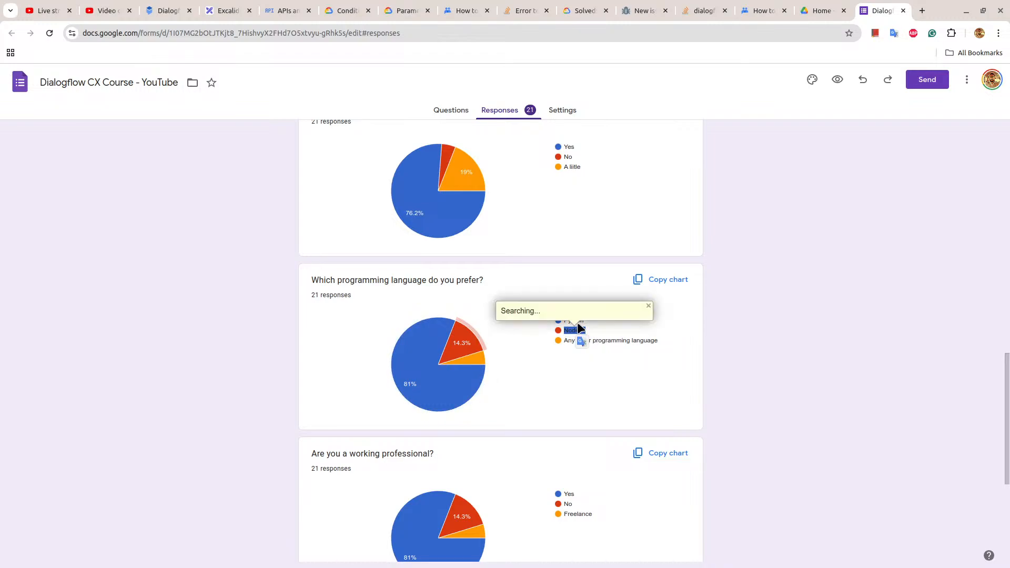
click(652, 276)
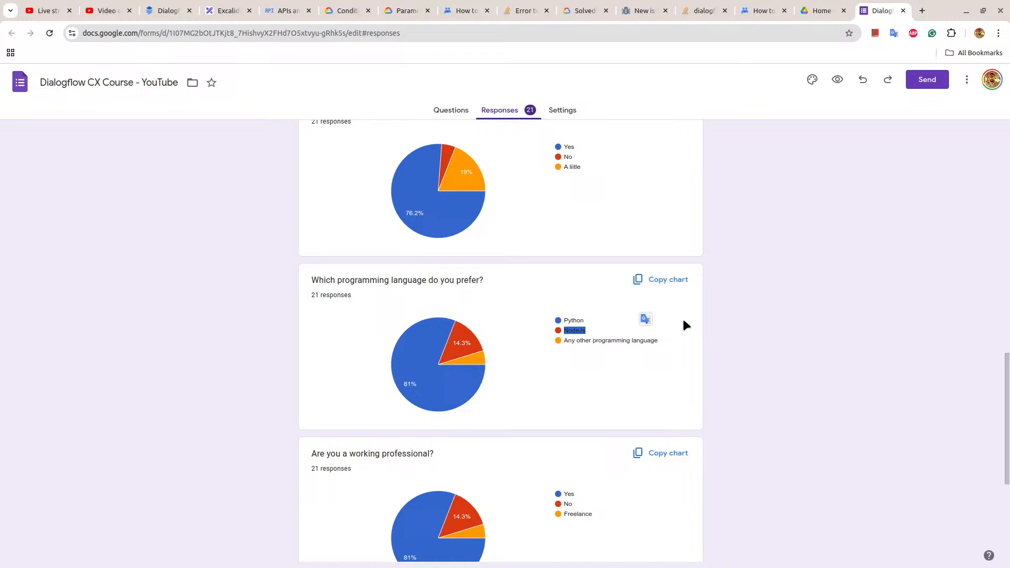
double_click(574, 320)
click(697, 322)
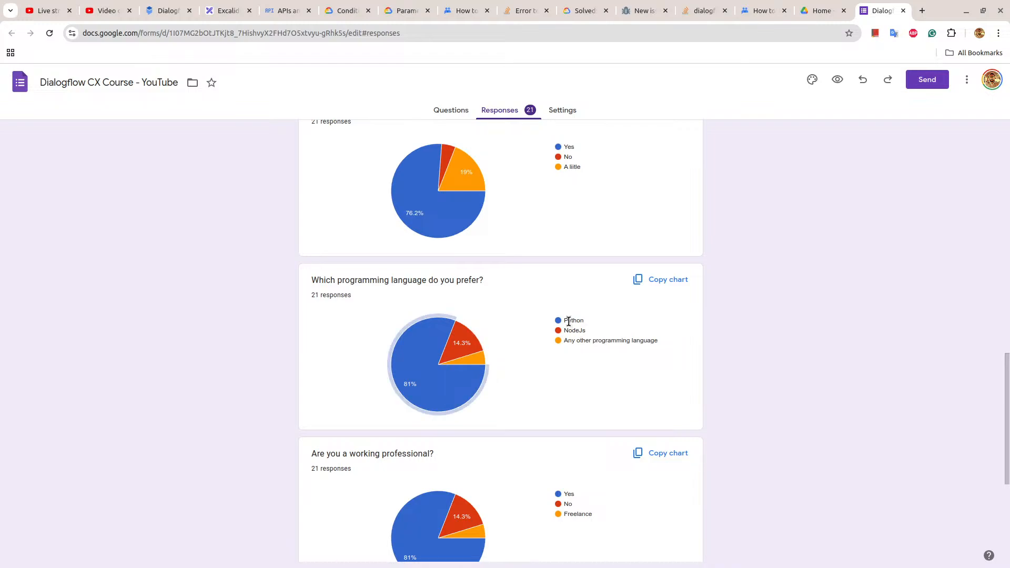
mouse_move(459, 379)
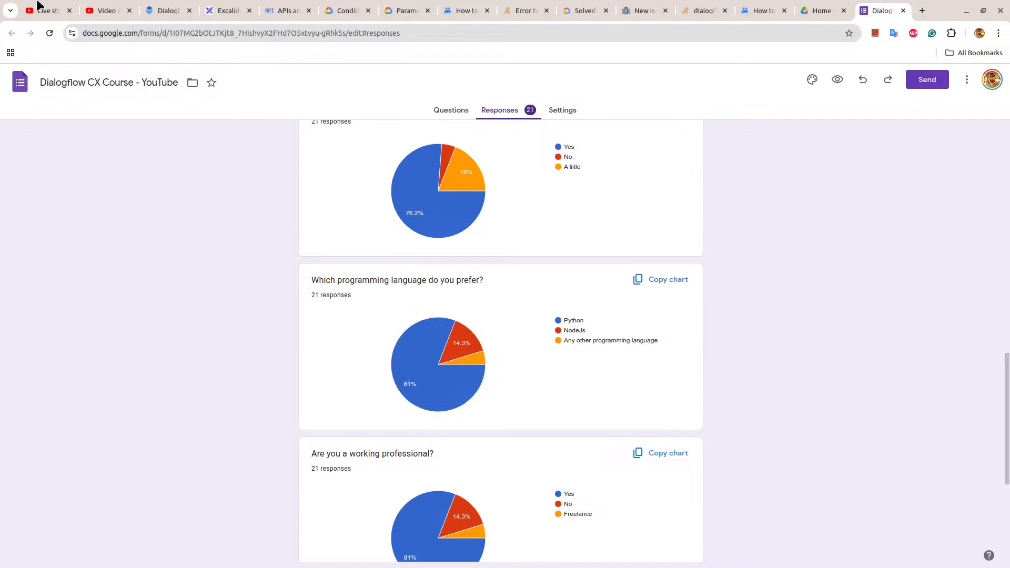
Switch back to Dialogflow CX, highlight the Dialogflow Messenger and Messenger names, and review the available integrations.
click(184, 9)
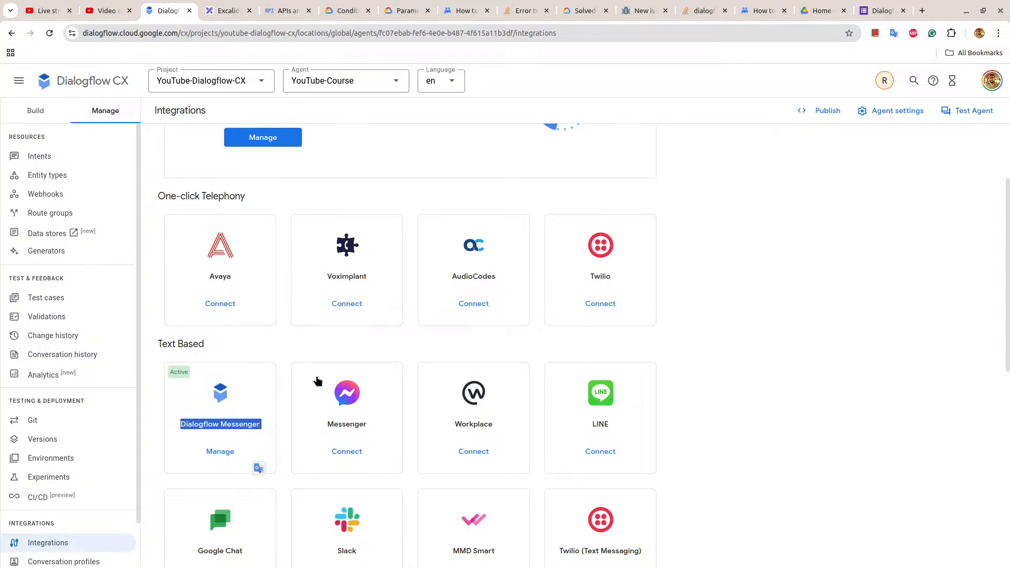
click(282, 414)
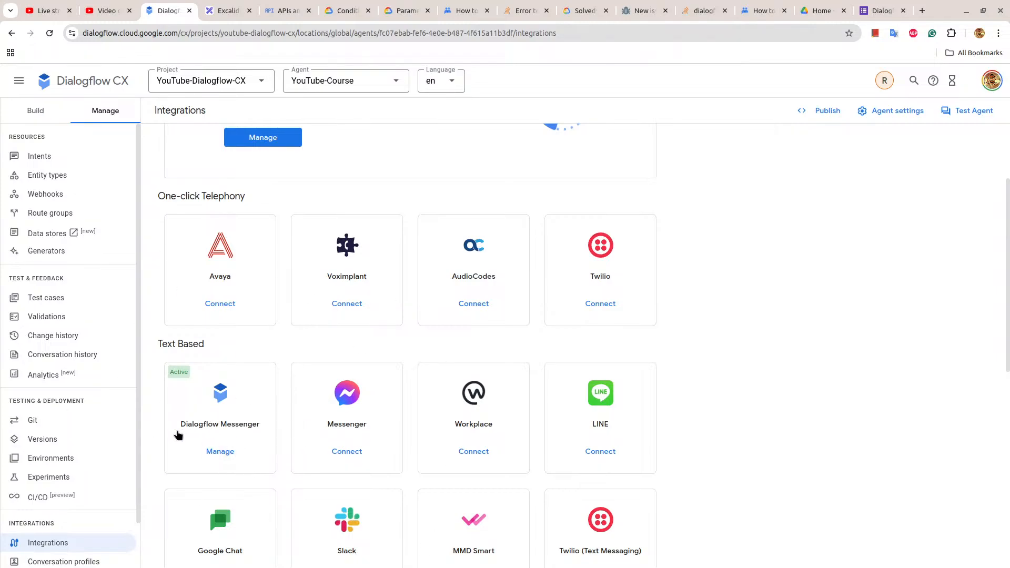
drag(180, 420, 308, 443)
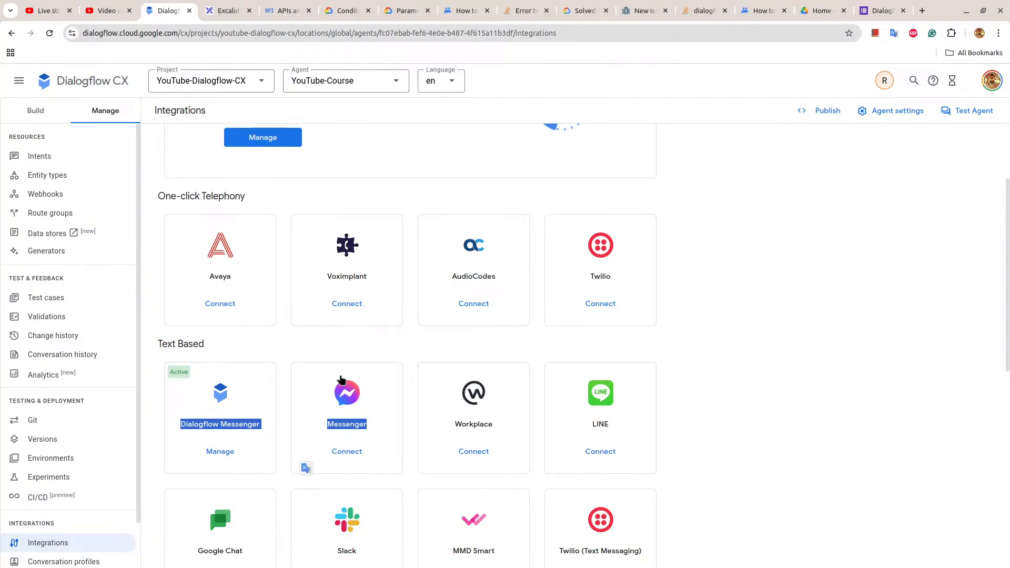
scroll(266, 290, up, 1)
scroll(266, 289, up, 2)
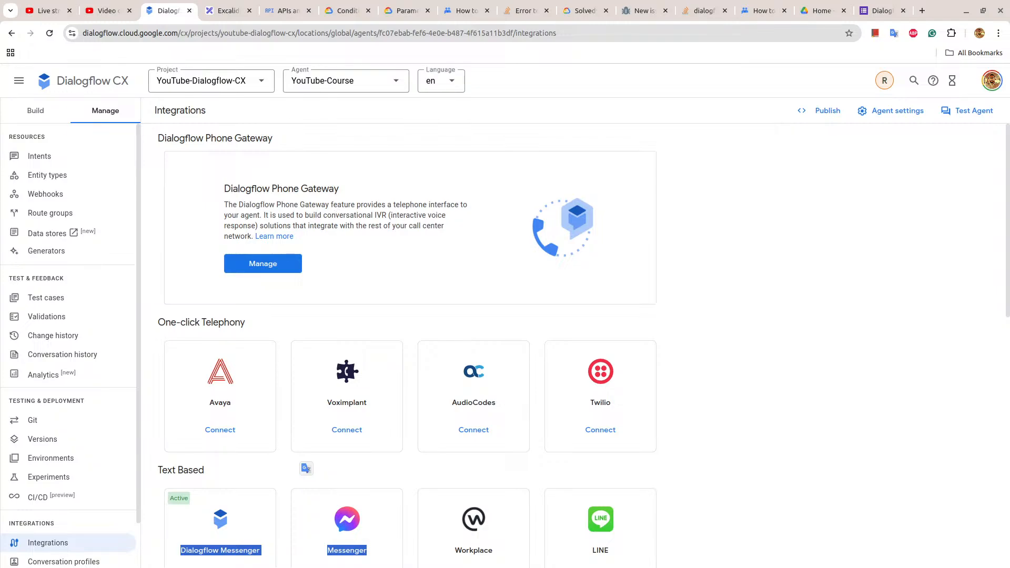
Check the live stream's analytics in YouTube Studio, and return to the course form's responses.
click(49, 4)
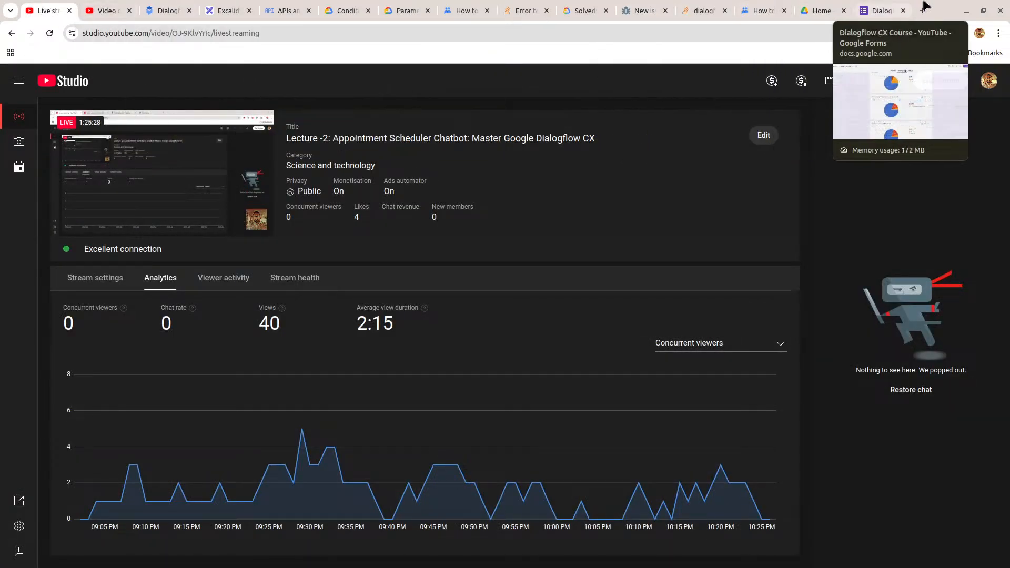
click(891, 8)
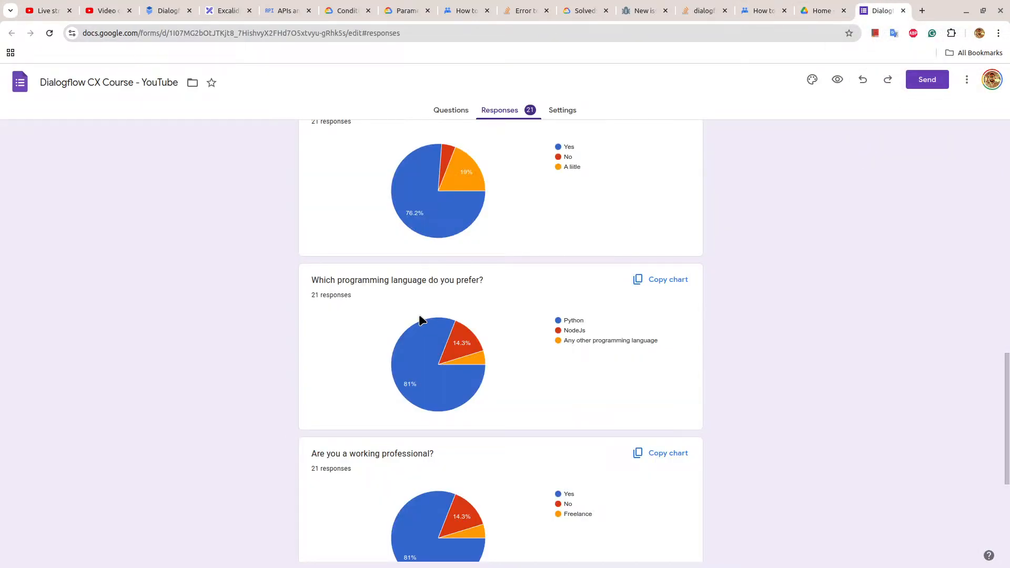